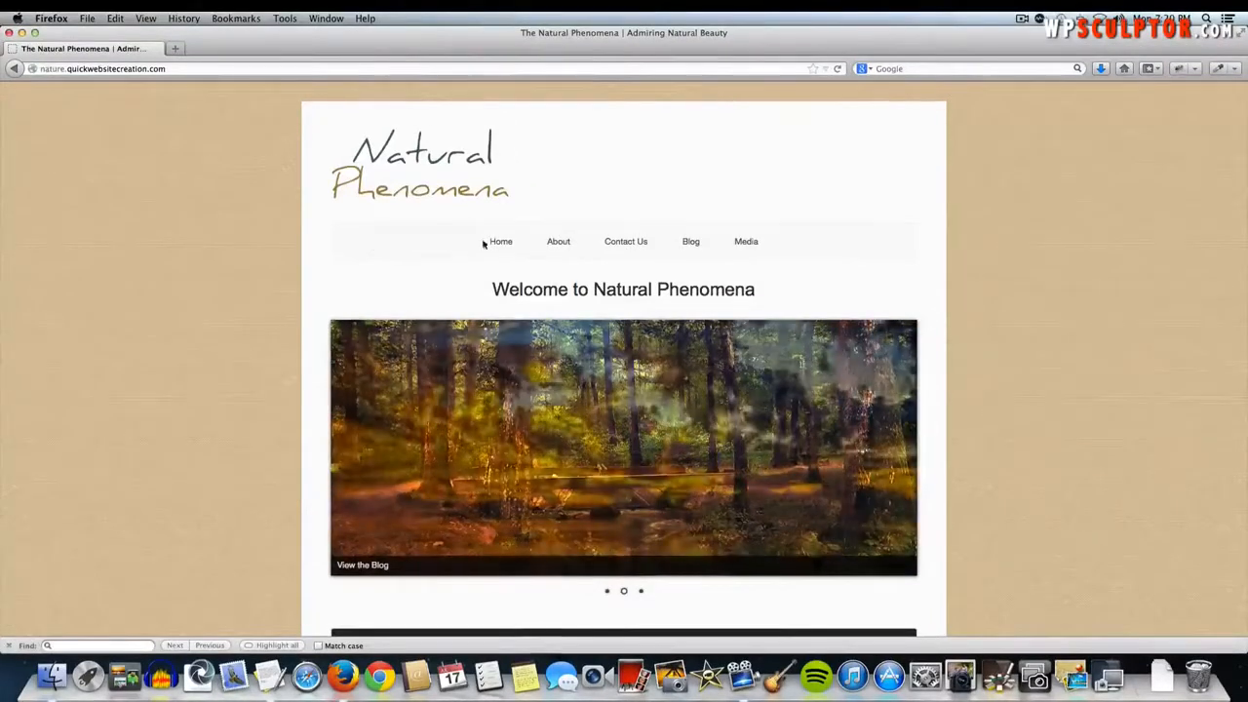
- Step the home page slideshow through the sunset, clouds and forest slides
mouse_move(747, 245)
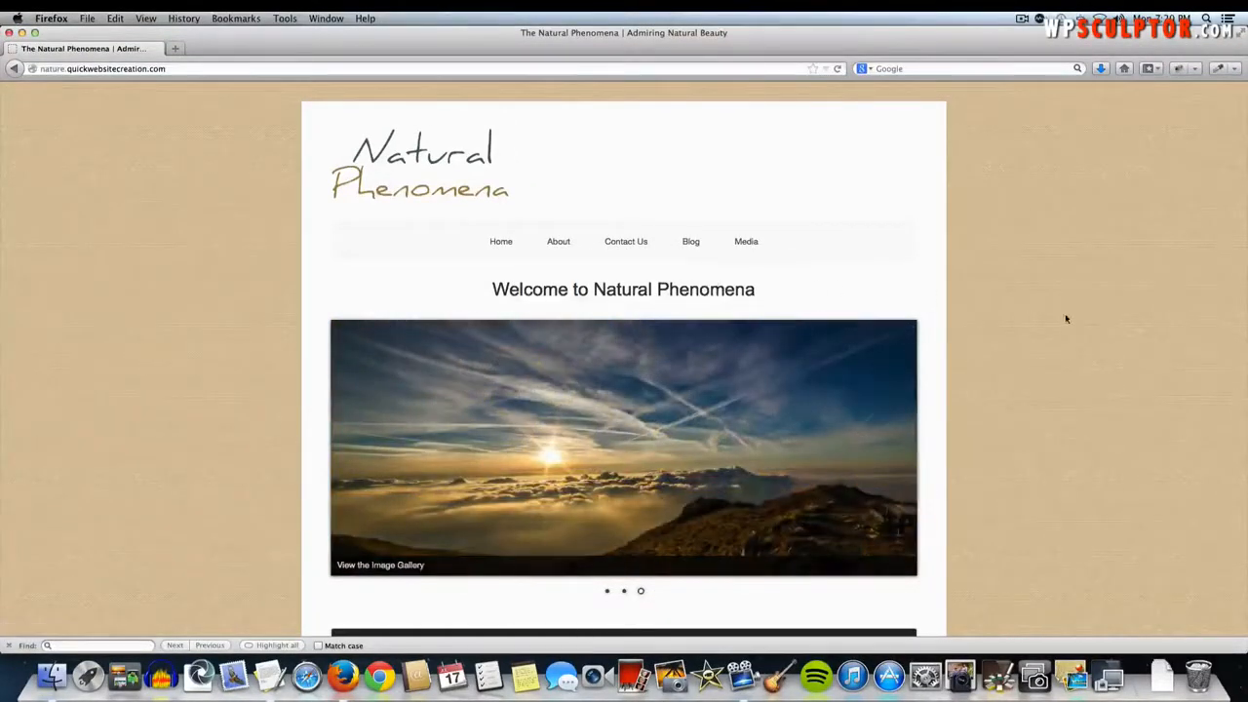
scroll(1065, 310, "down", 3)
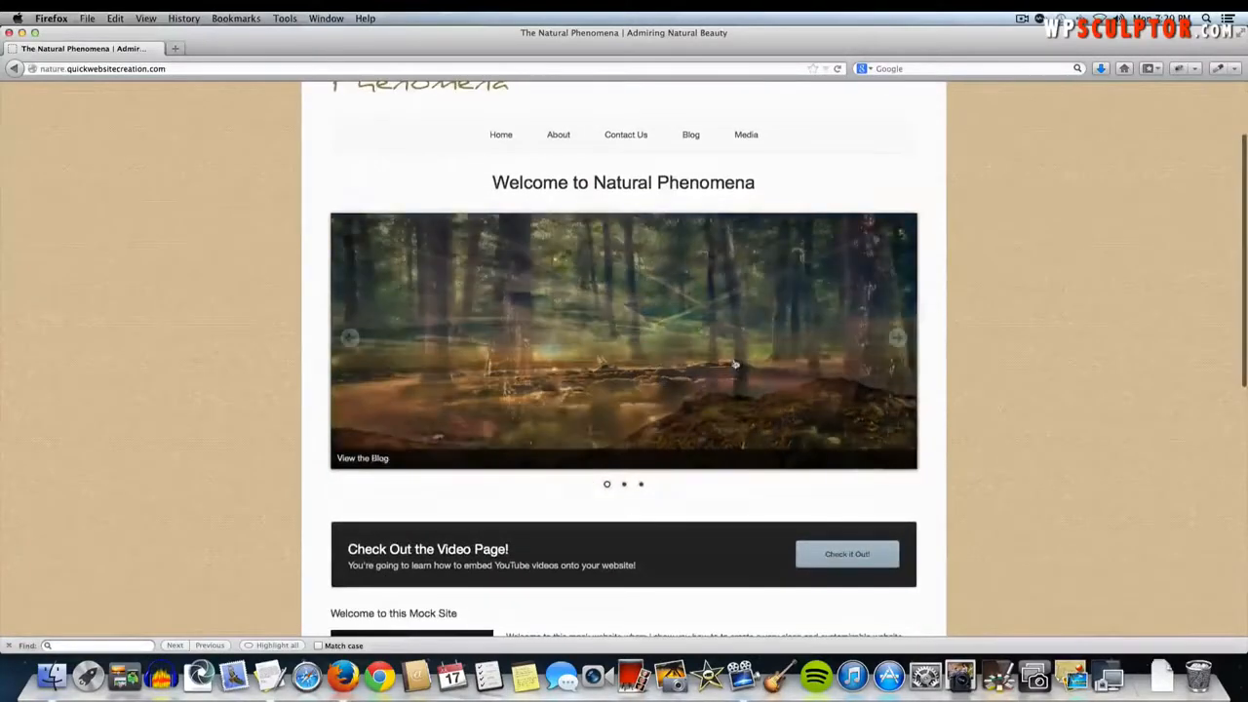
scroll(685, 375, "down", 2)
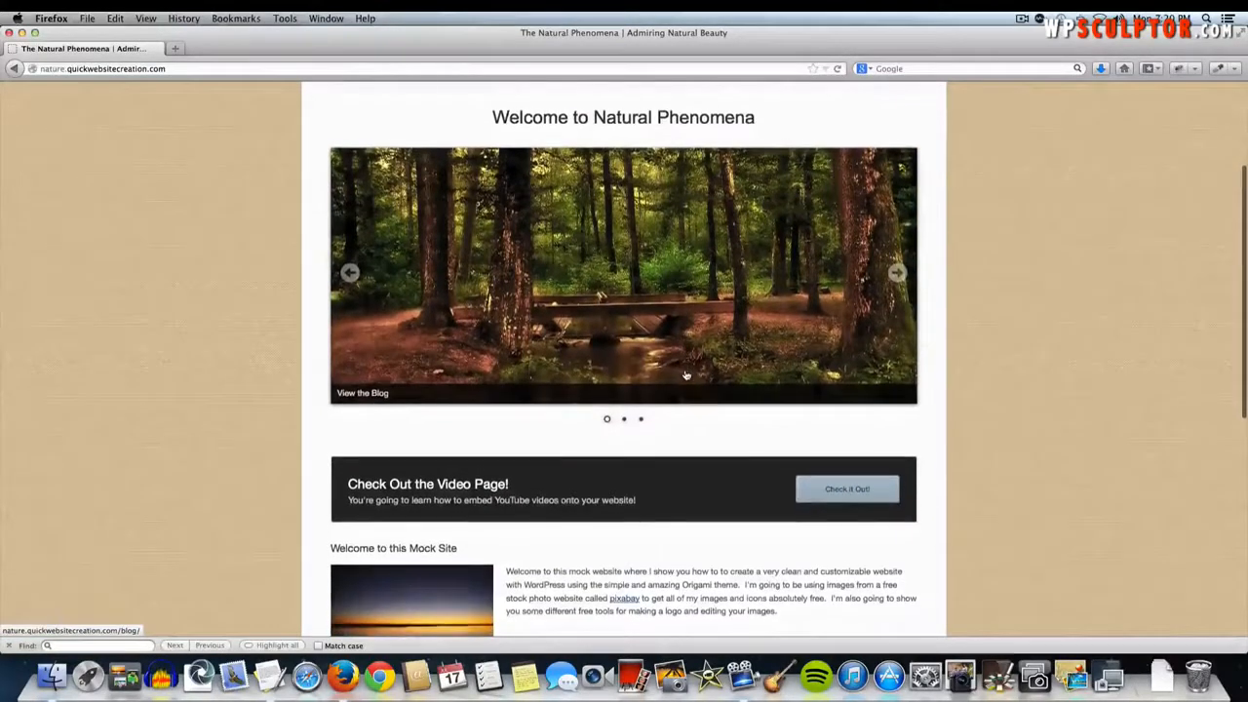
left_click(895, 272)
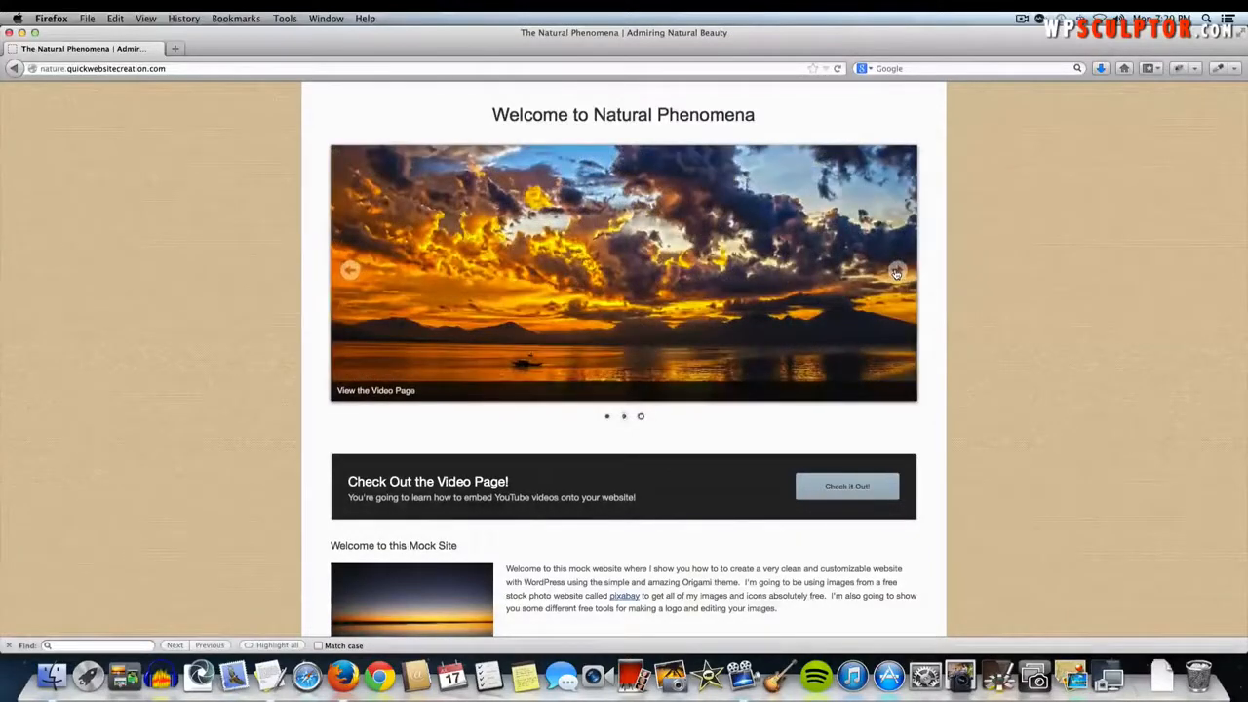
left_click(895, 272)
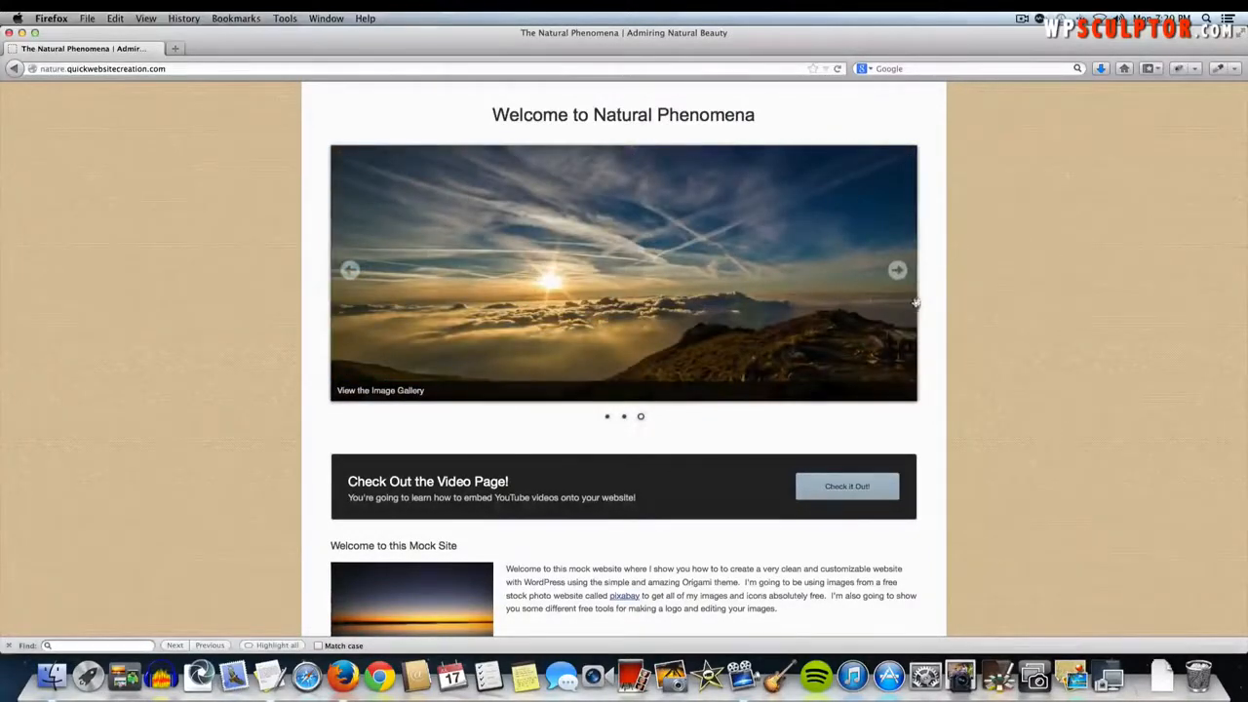
left_click(896, 271)
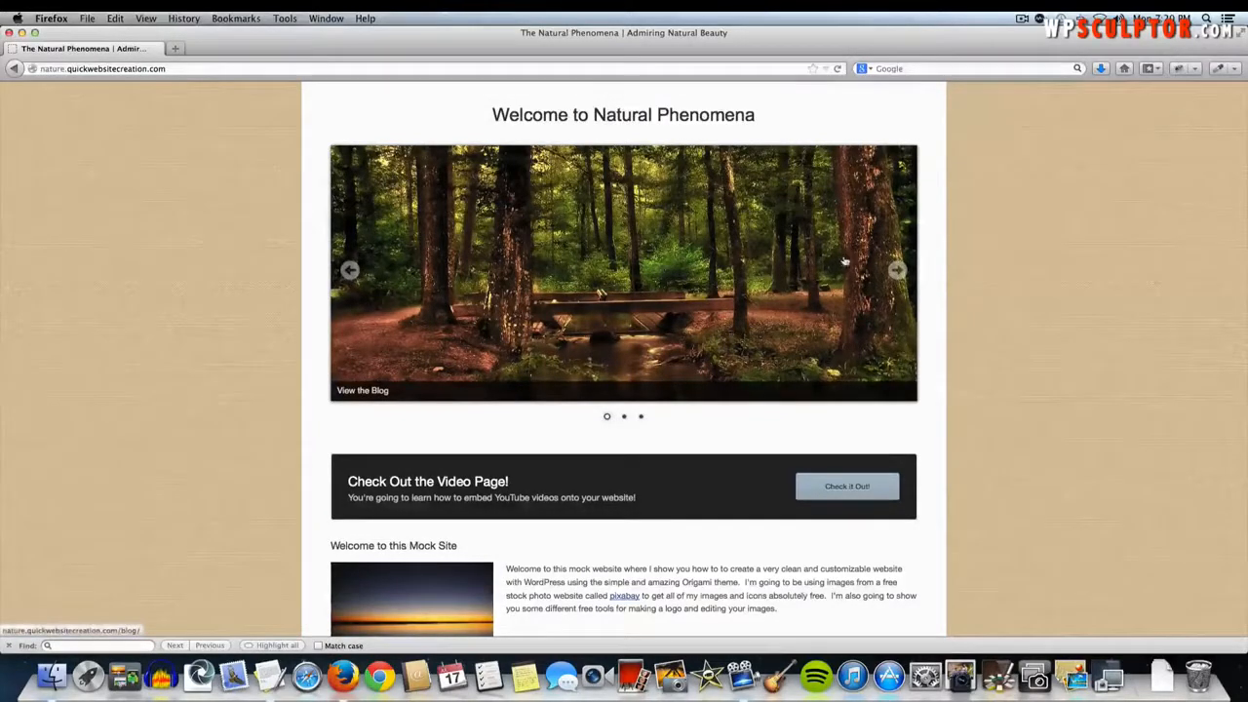
left_click(895, 272)
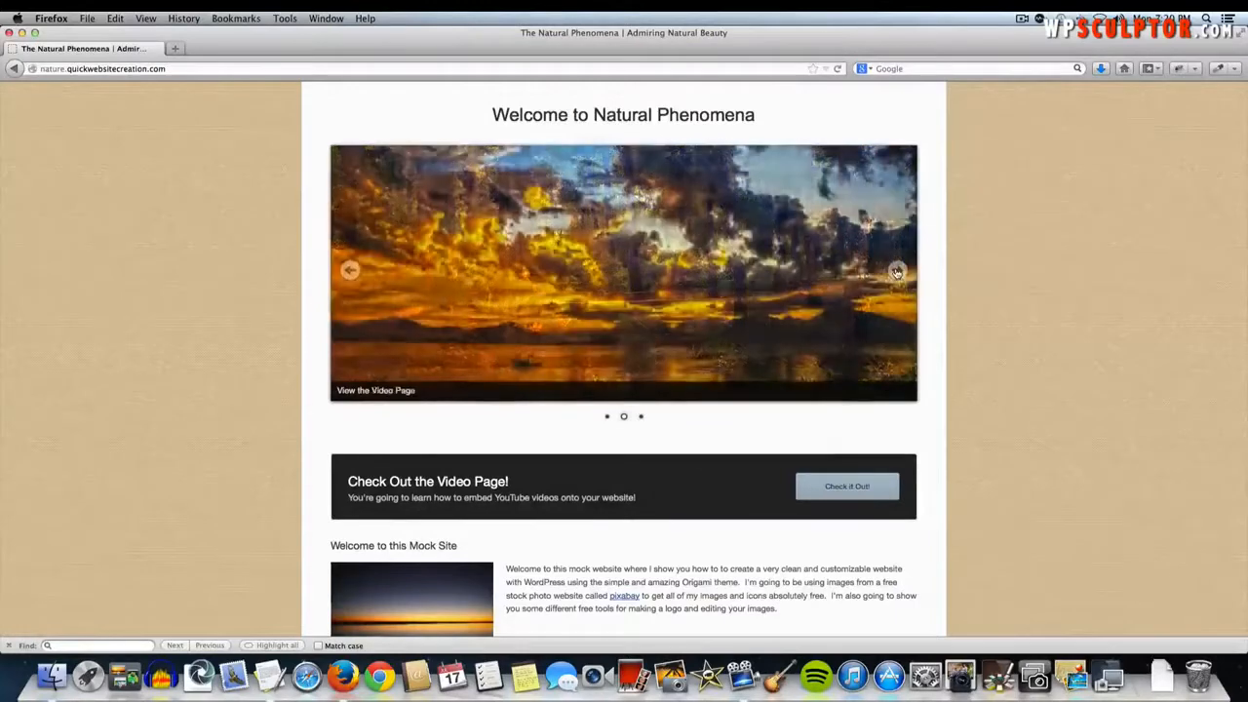
left_click(896, 272)
left_click(896, 272)
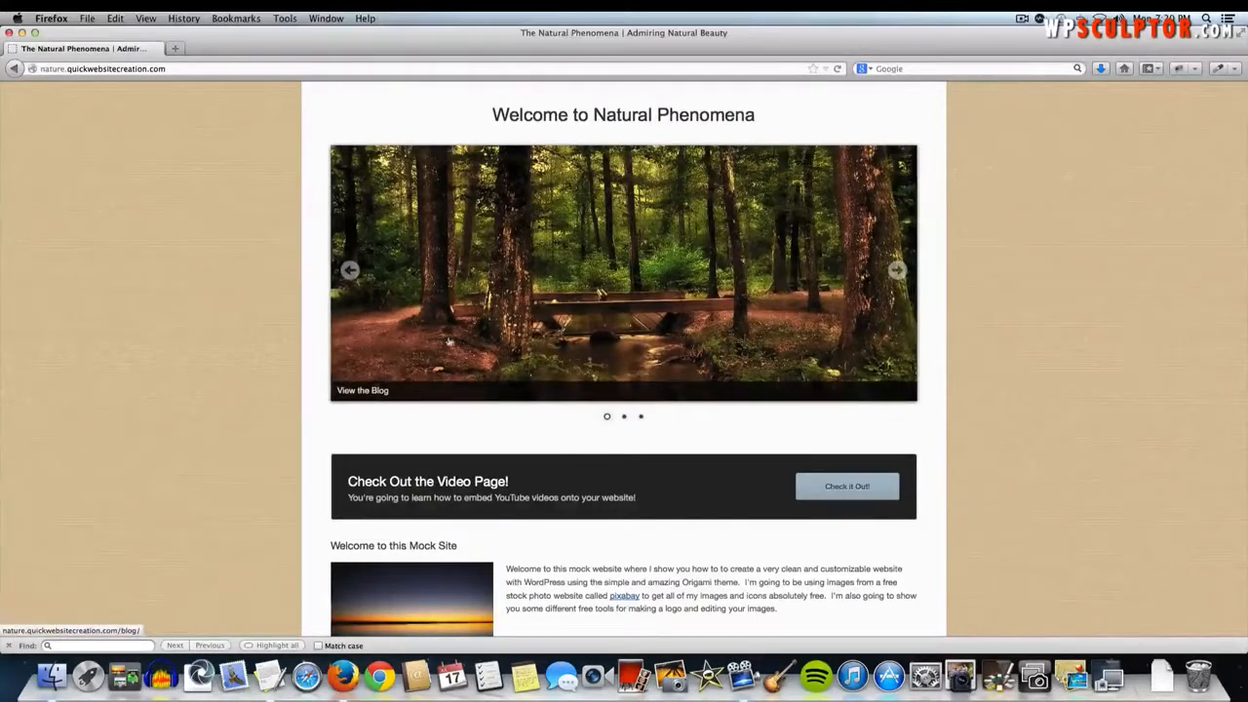
- Open the Blog page from the forest slide, skim it, and return to the home page
left_click(559, 267)
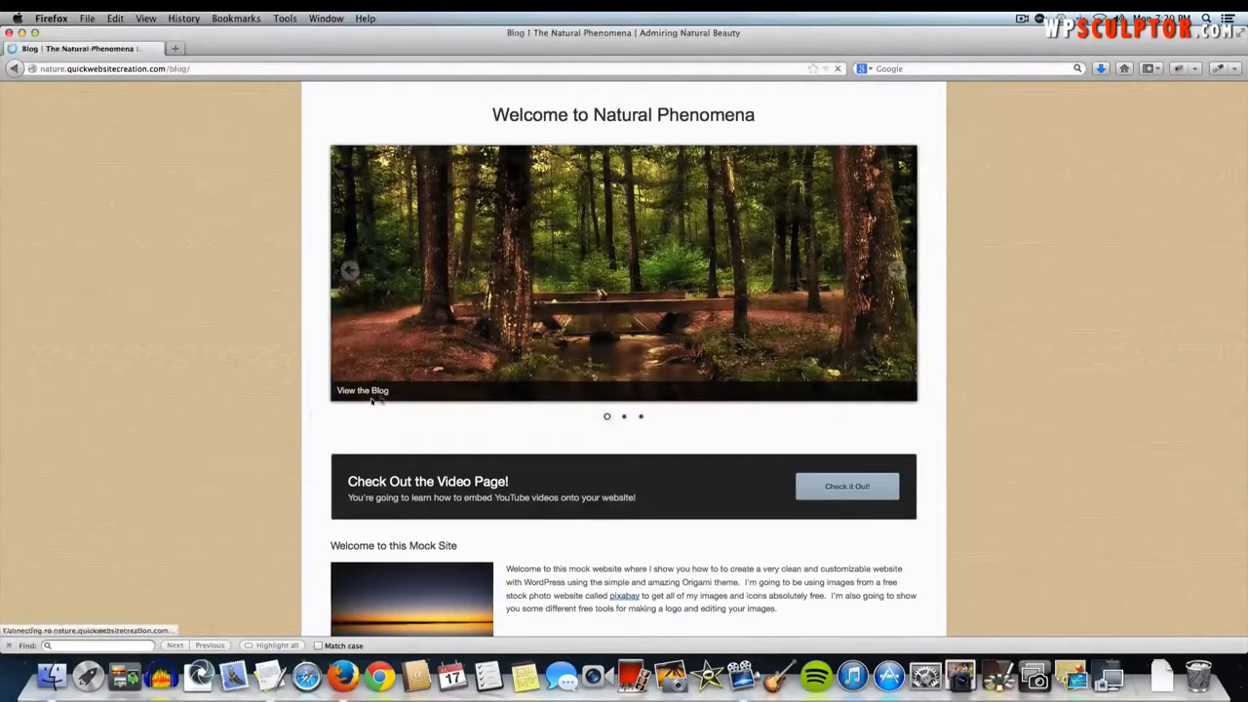
scroll(560, 348, "down", 4)
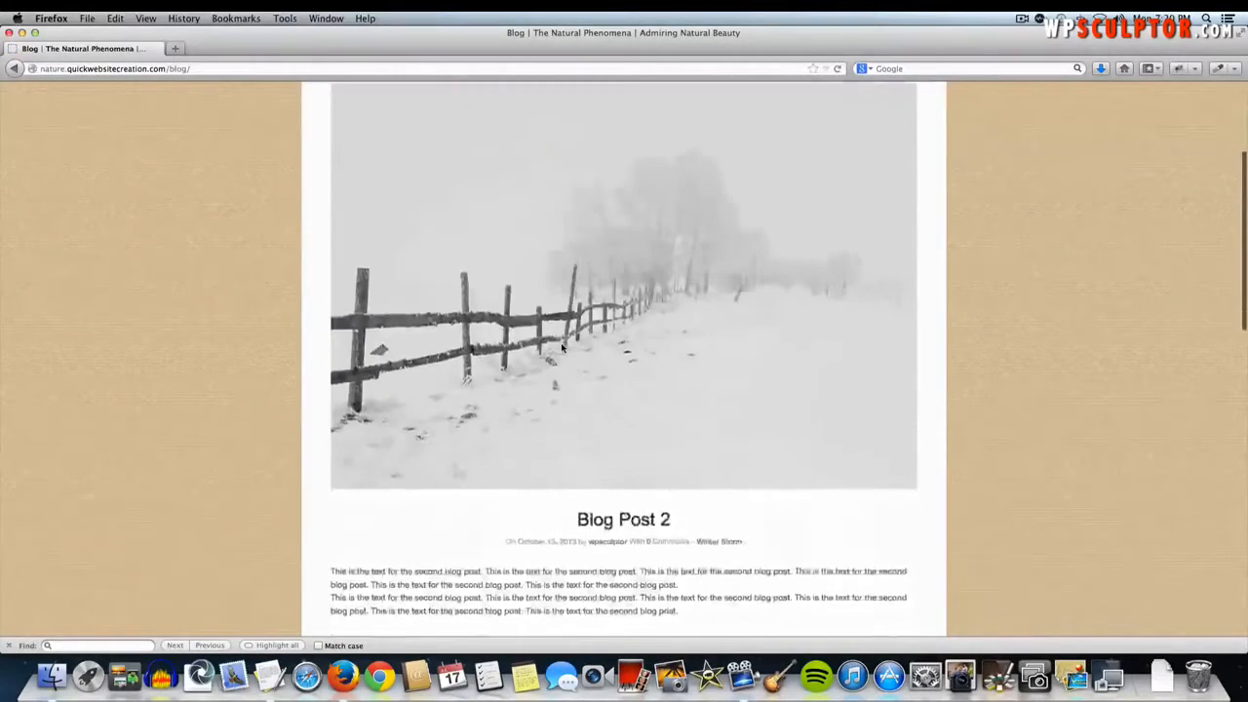
scroll(559, 348, "up", 3)
scroll(562, 346, "down", 3)
scroll(563, 346, "up", 3)
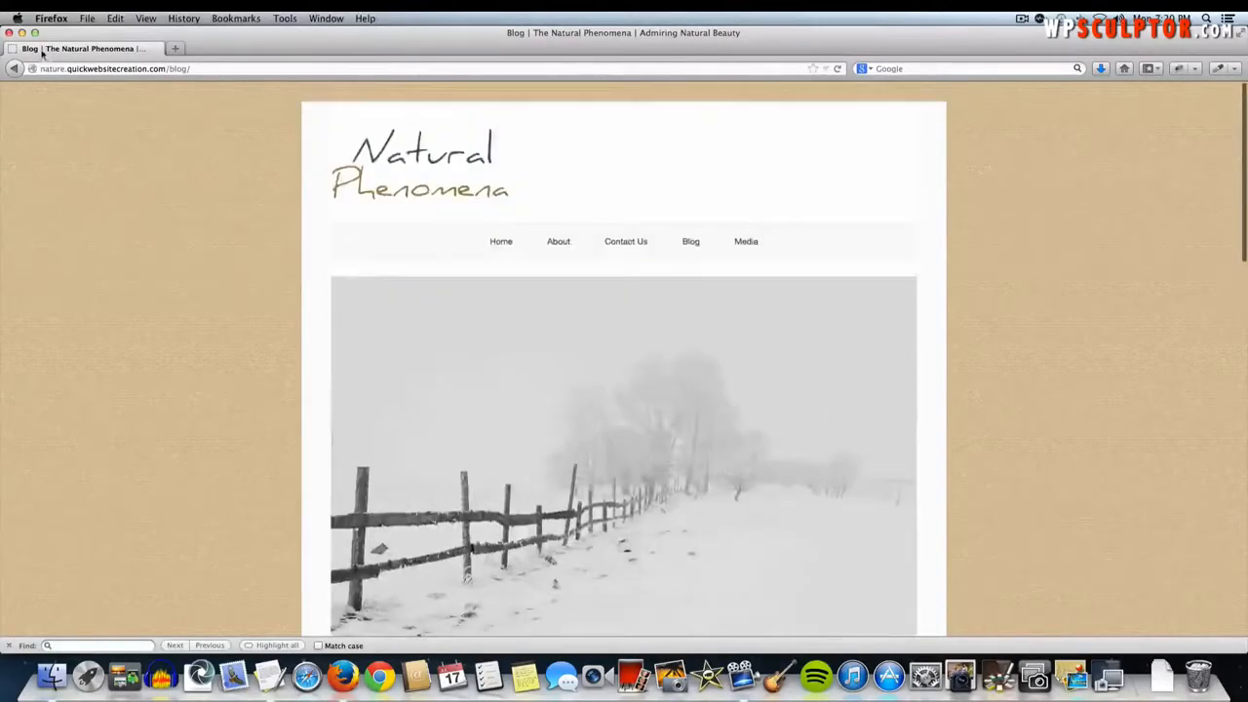
left_click(398, 188)
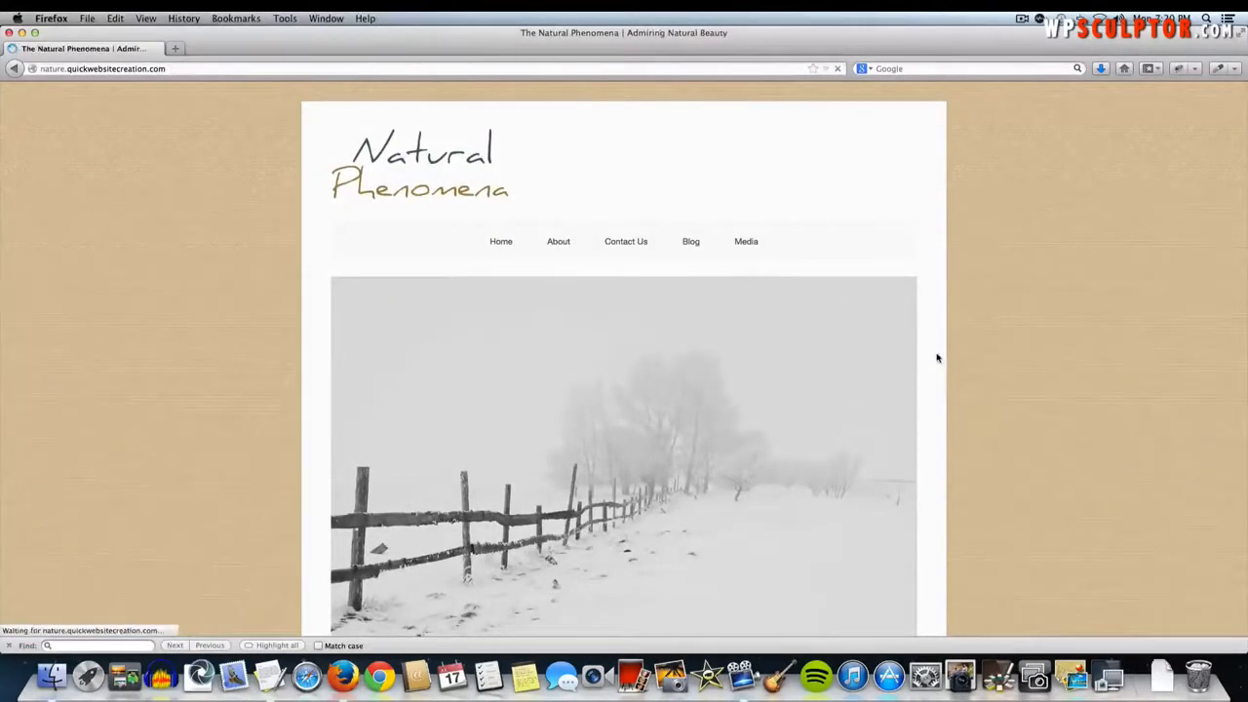
- Scroll down through the whole home page and back up
scroll(936, 358, "down", 5)
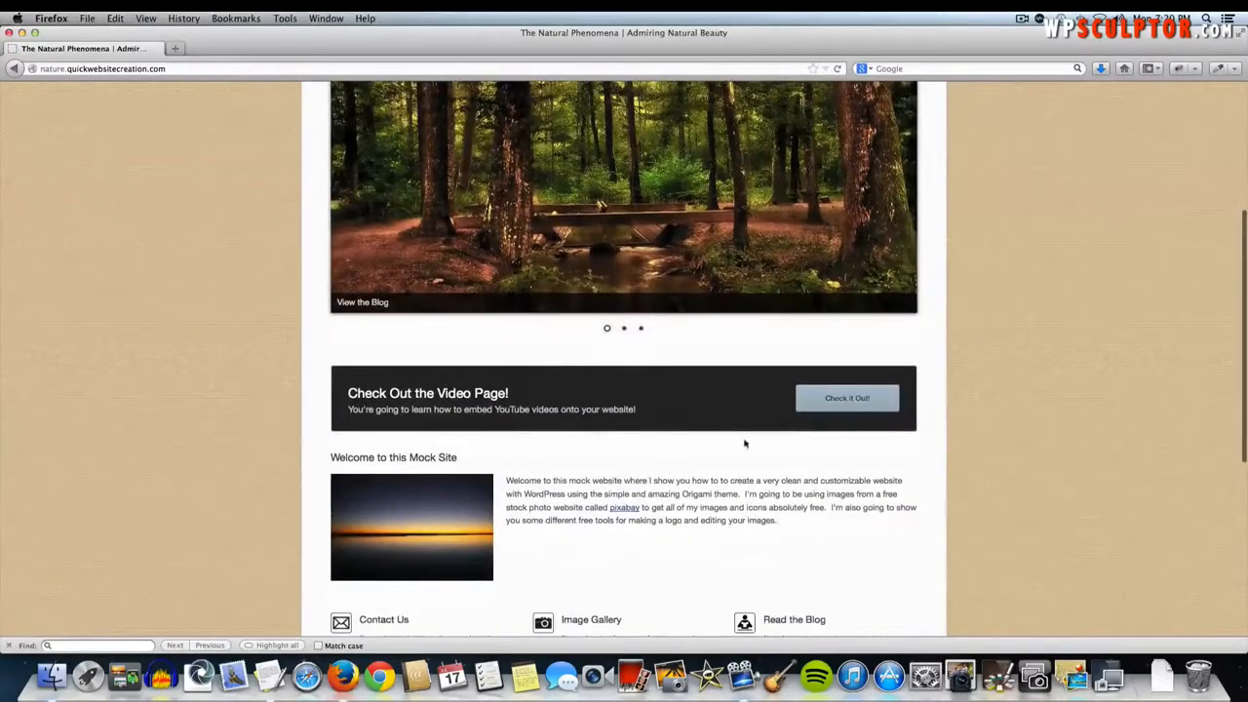
scroll(615, 393, "down", 1)
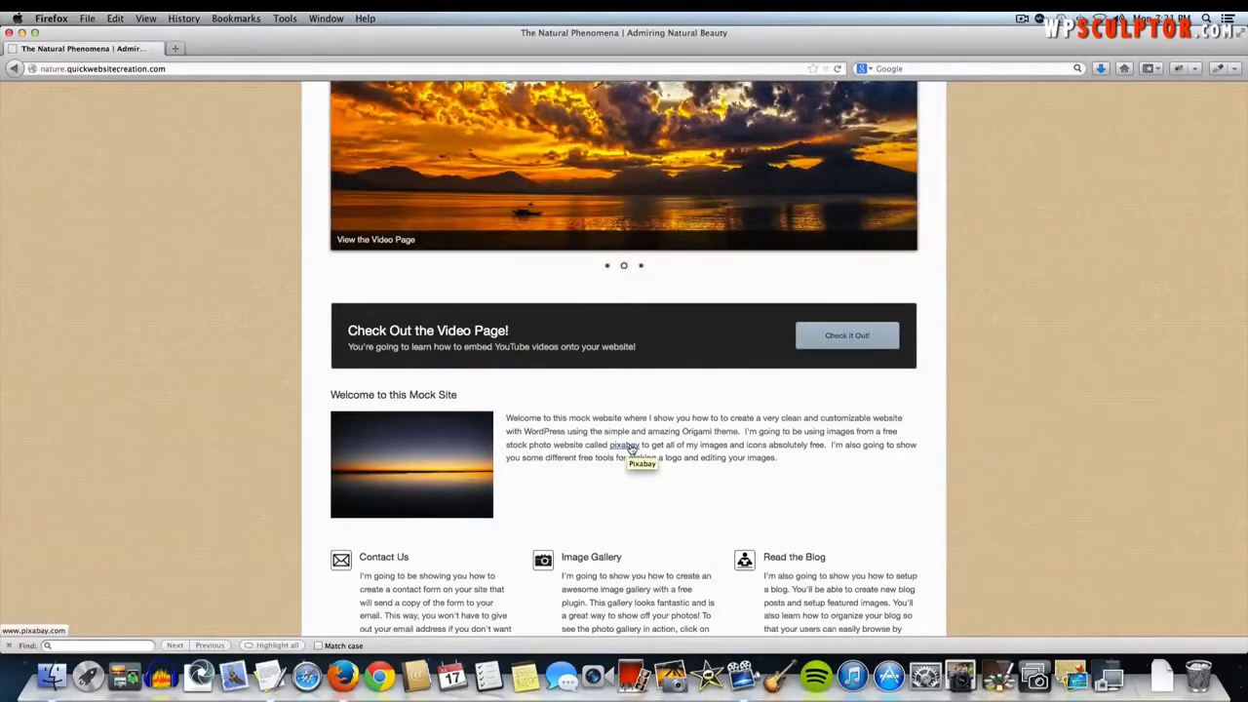
scroll(696, 445, "down", 3)
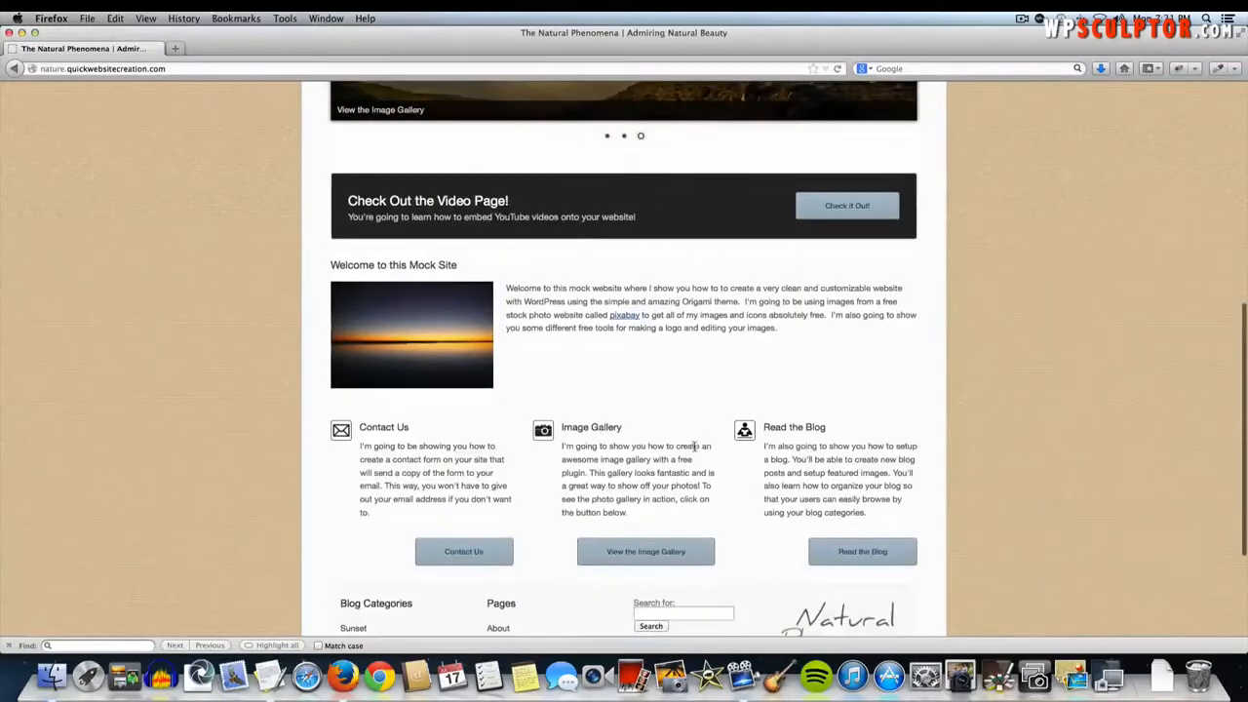
scroll(604, 389, "up", 6)
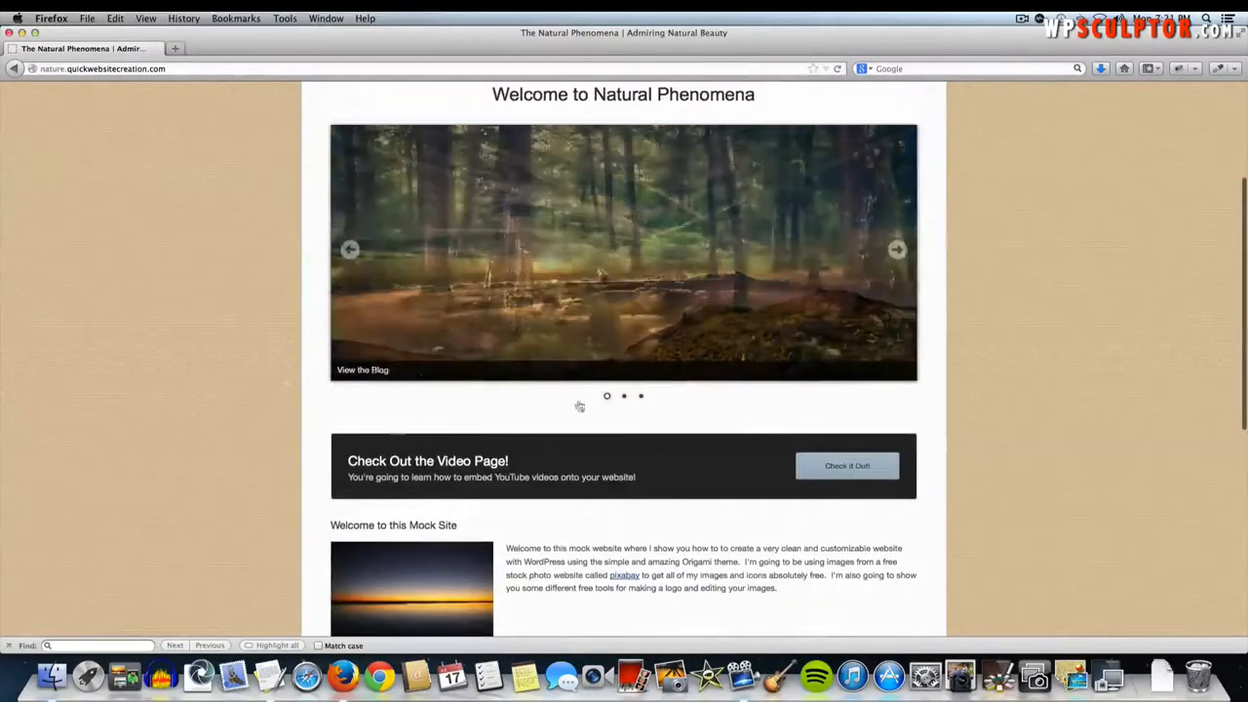
scroll(767, 589, "down", 2)
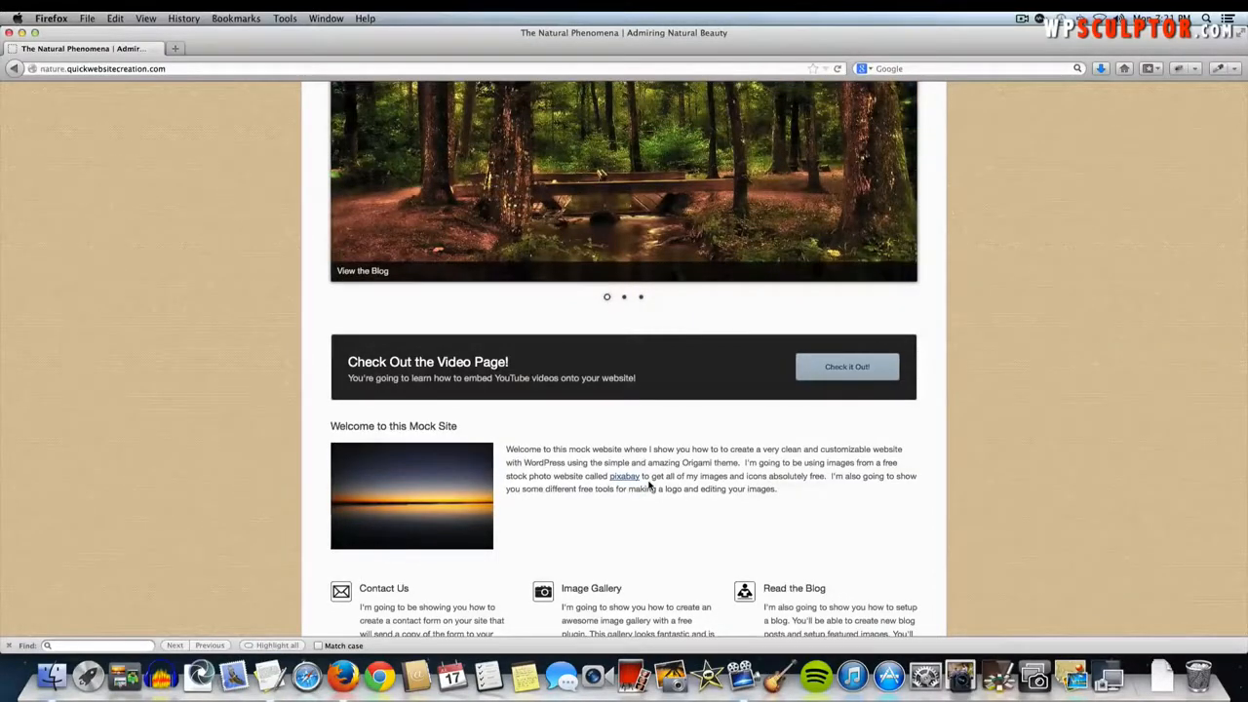
scroll(650, 482, "down", 3)
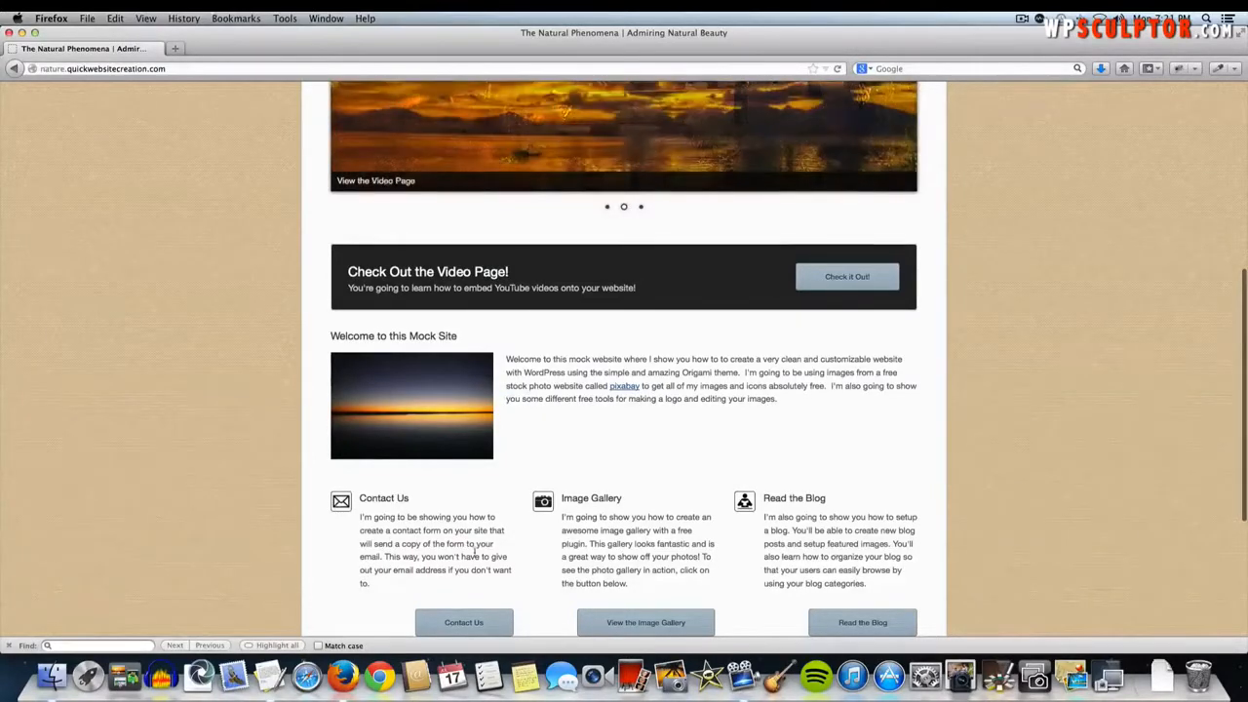
scroll(527, 559, "down", 2)
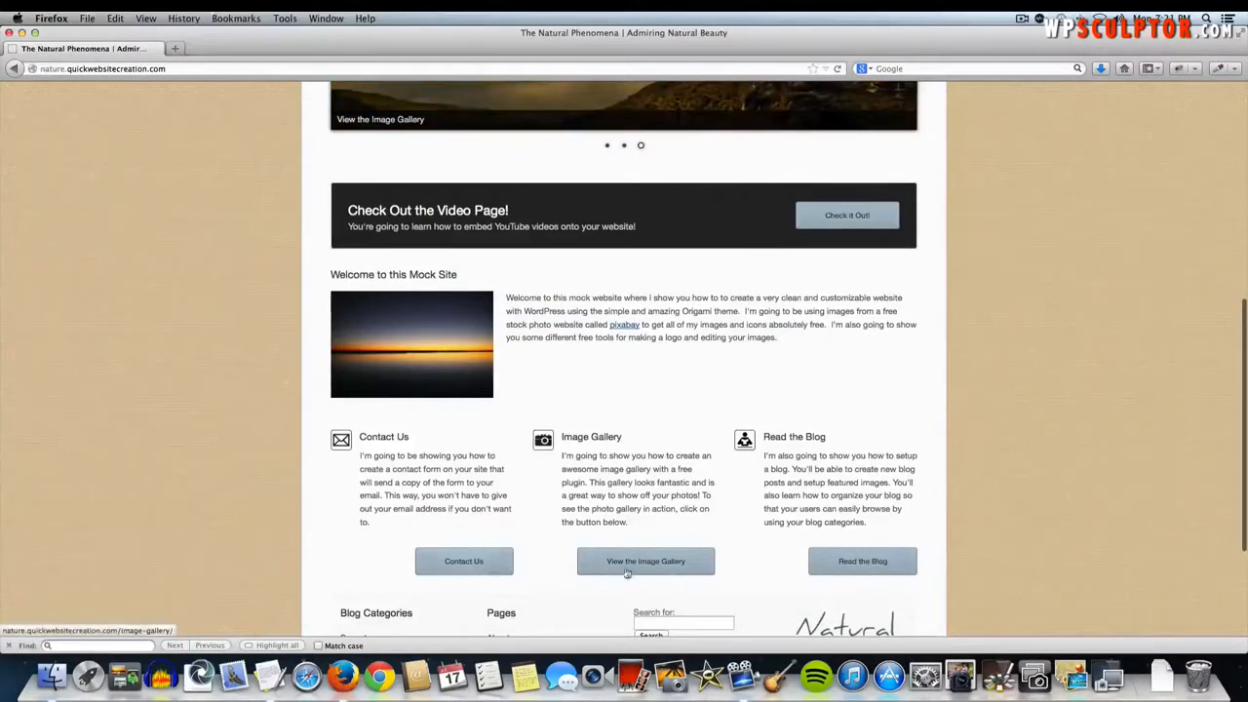
scroll(682, 551, "down", 3)
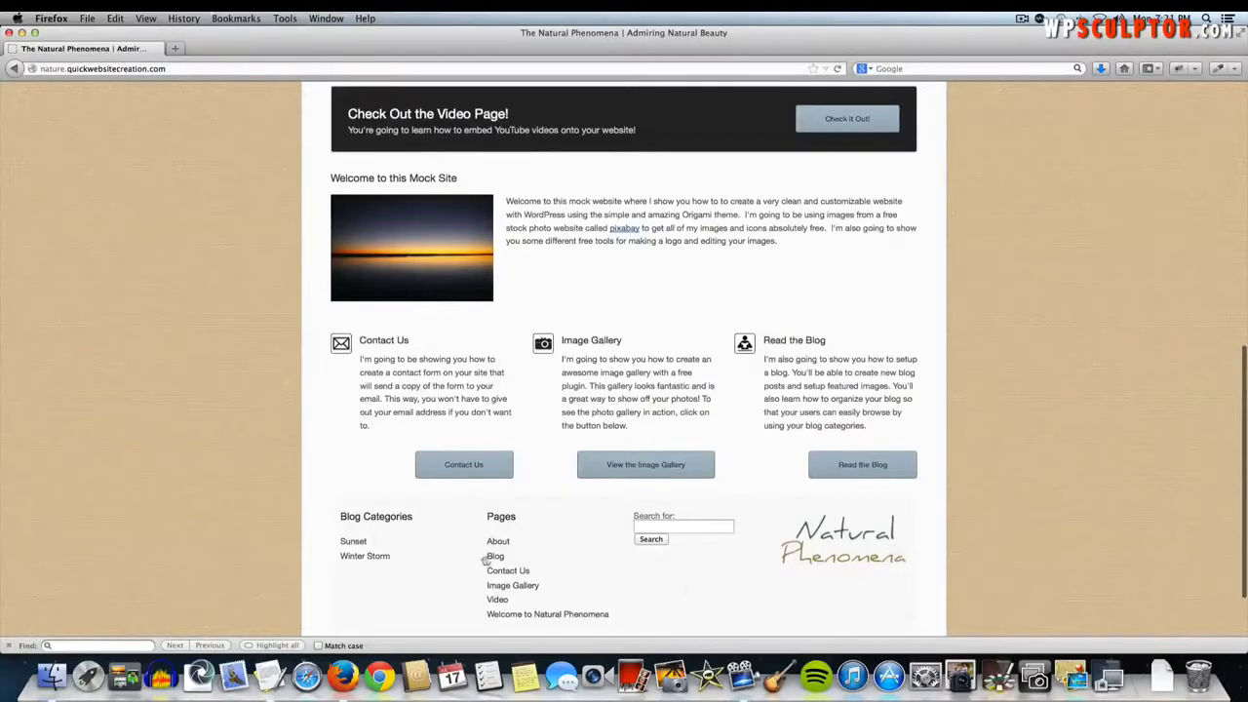
scroll(377, 544, "down", 1)
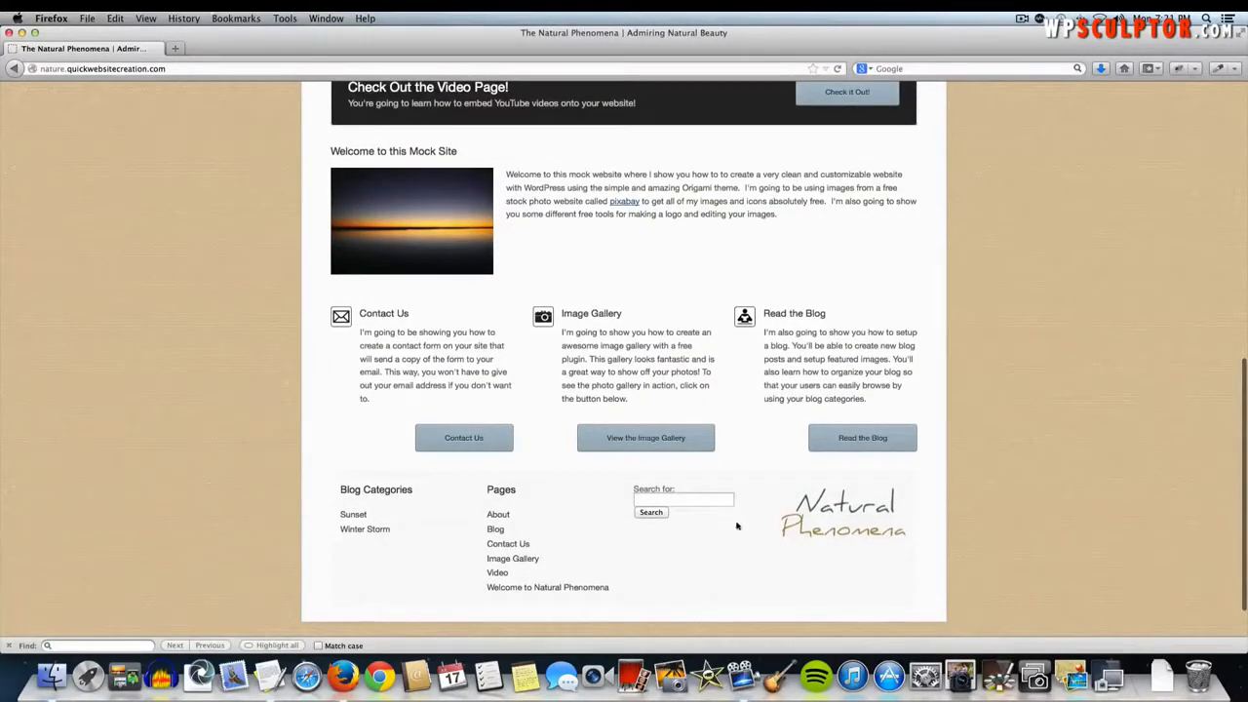
scroll(868, 546, "up", 2)
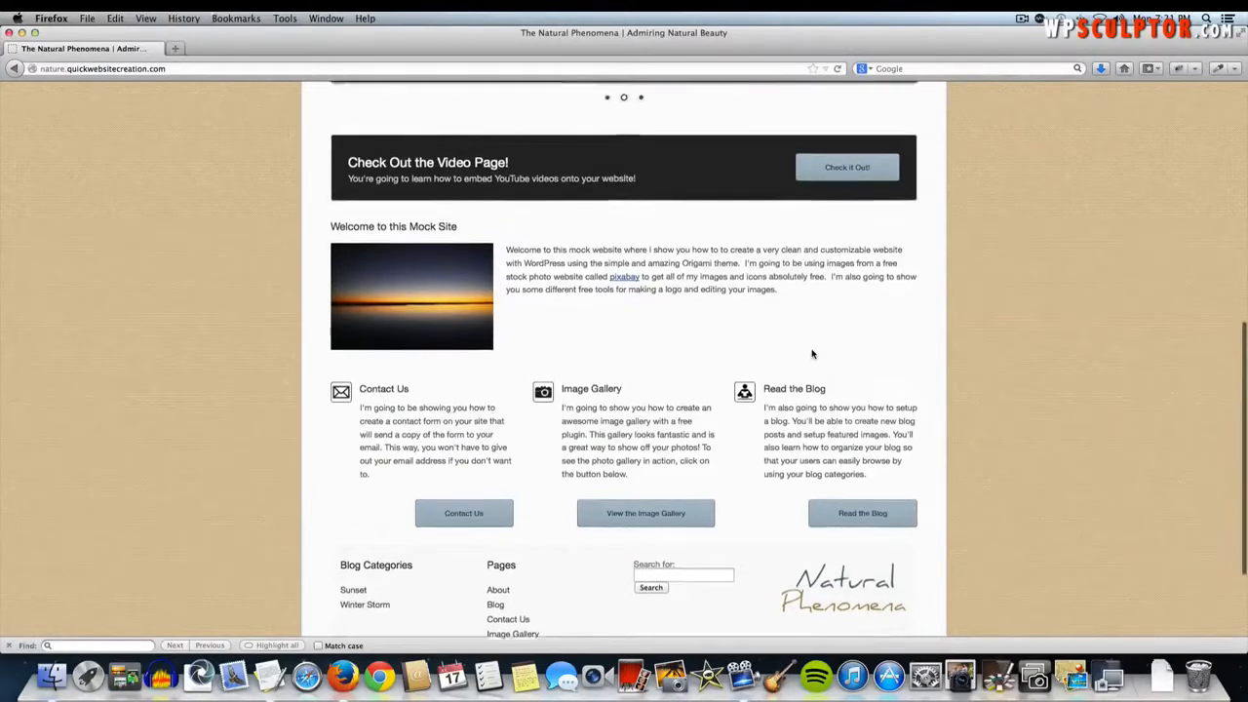
scroll(986, 378, "up", 3)
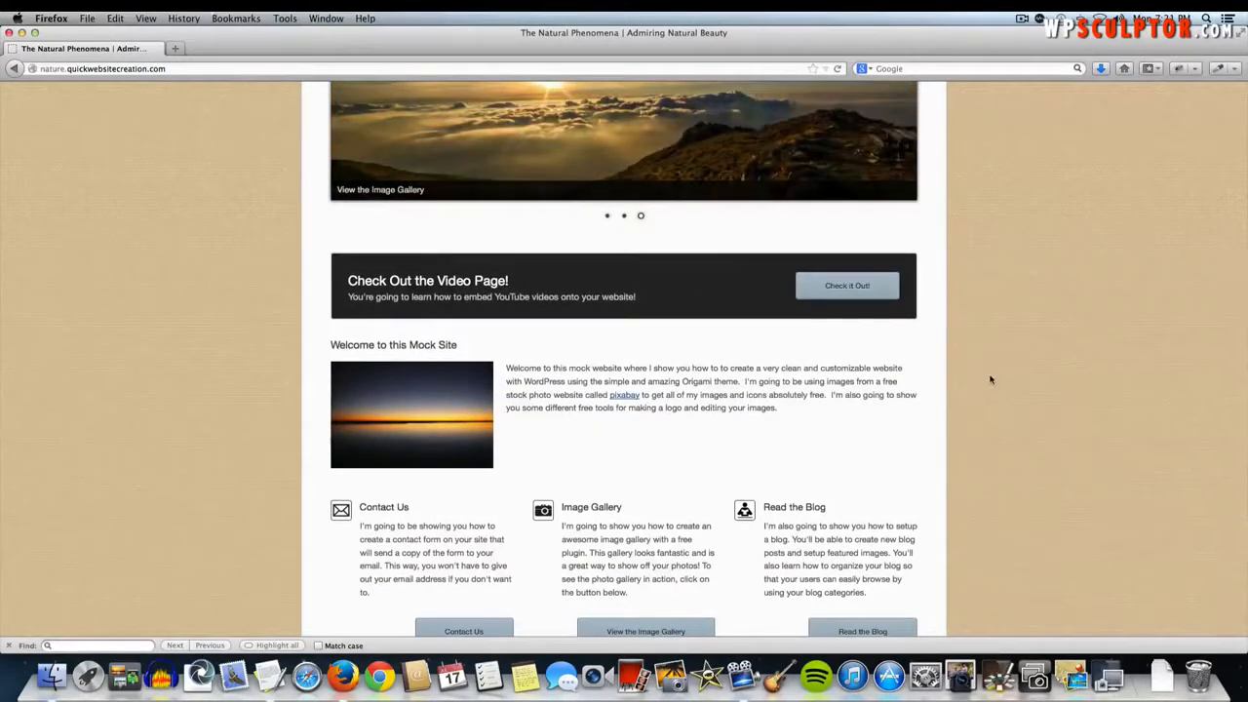
scroll(635, 481, "up", 2)
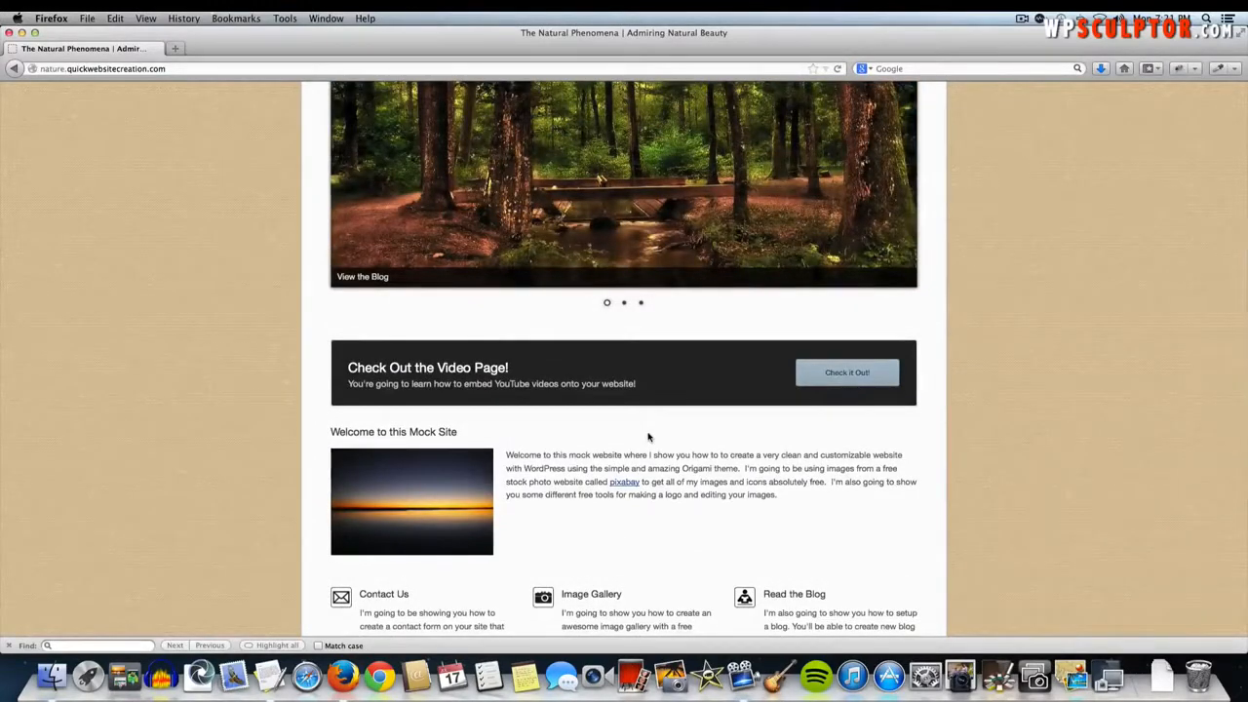
scroll(648, 437, "up", 4)
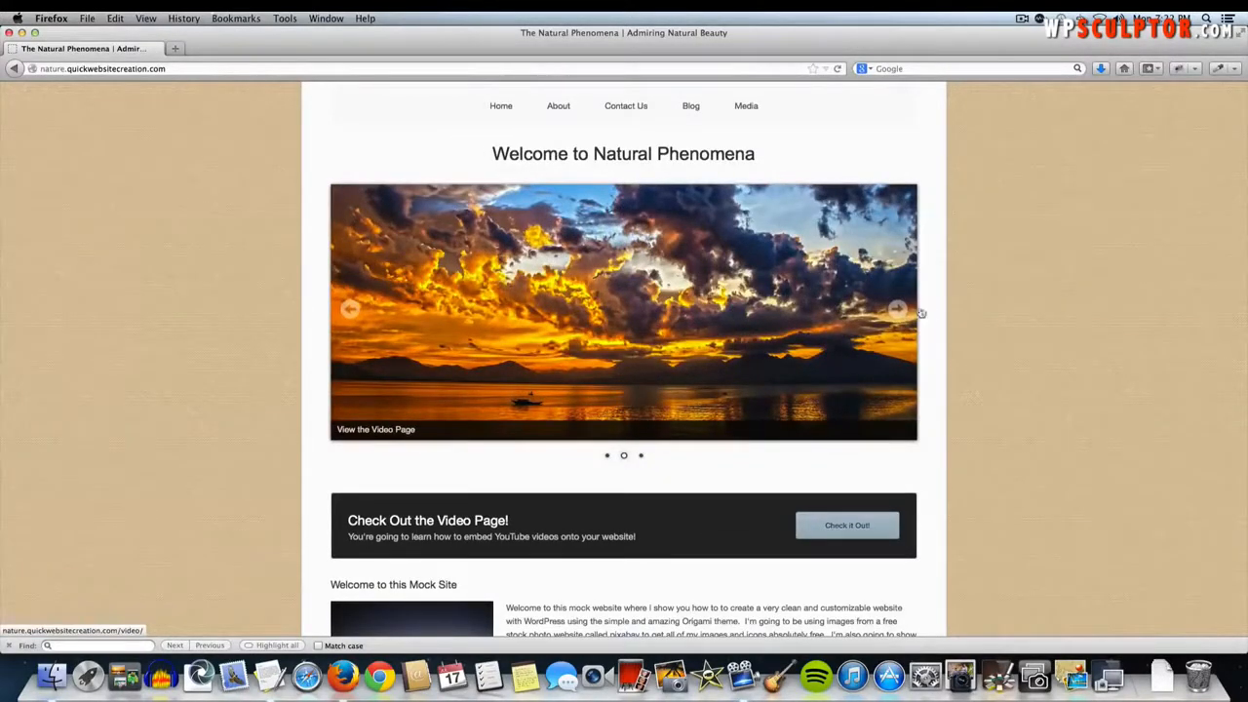
scroll(780, 341, "down", 2)
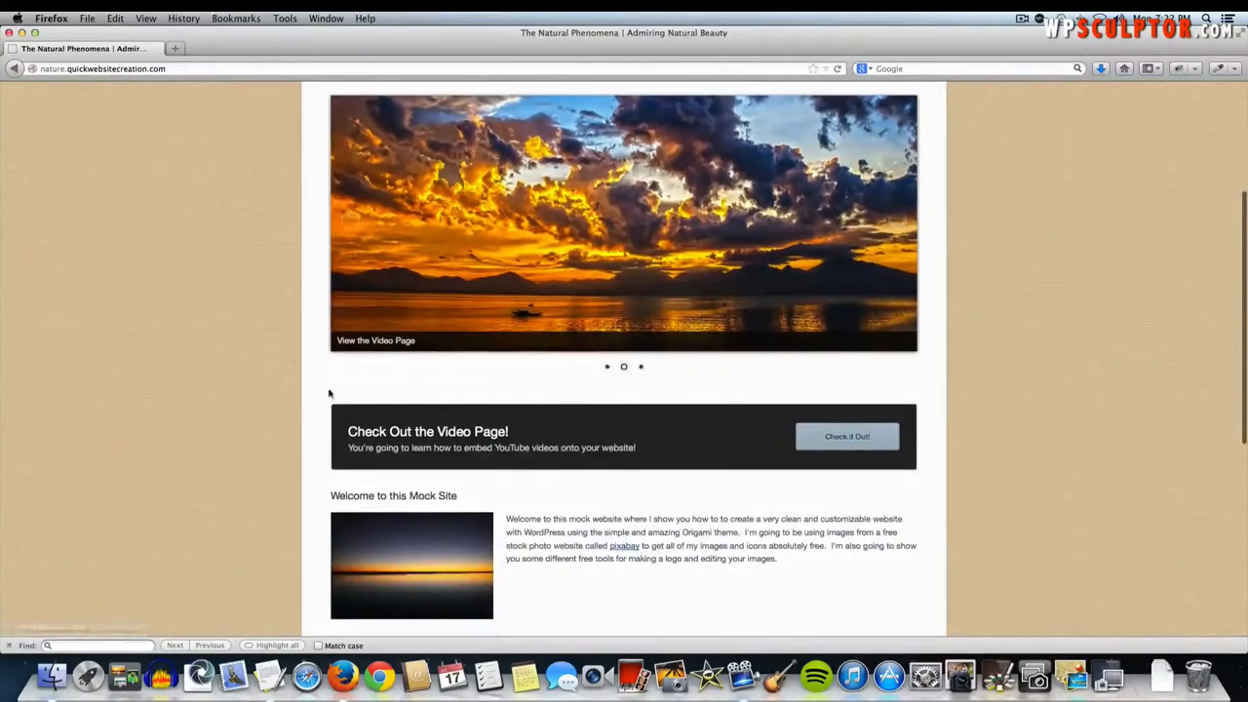
scroll(660, 507, "down", 2)
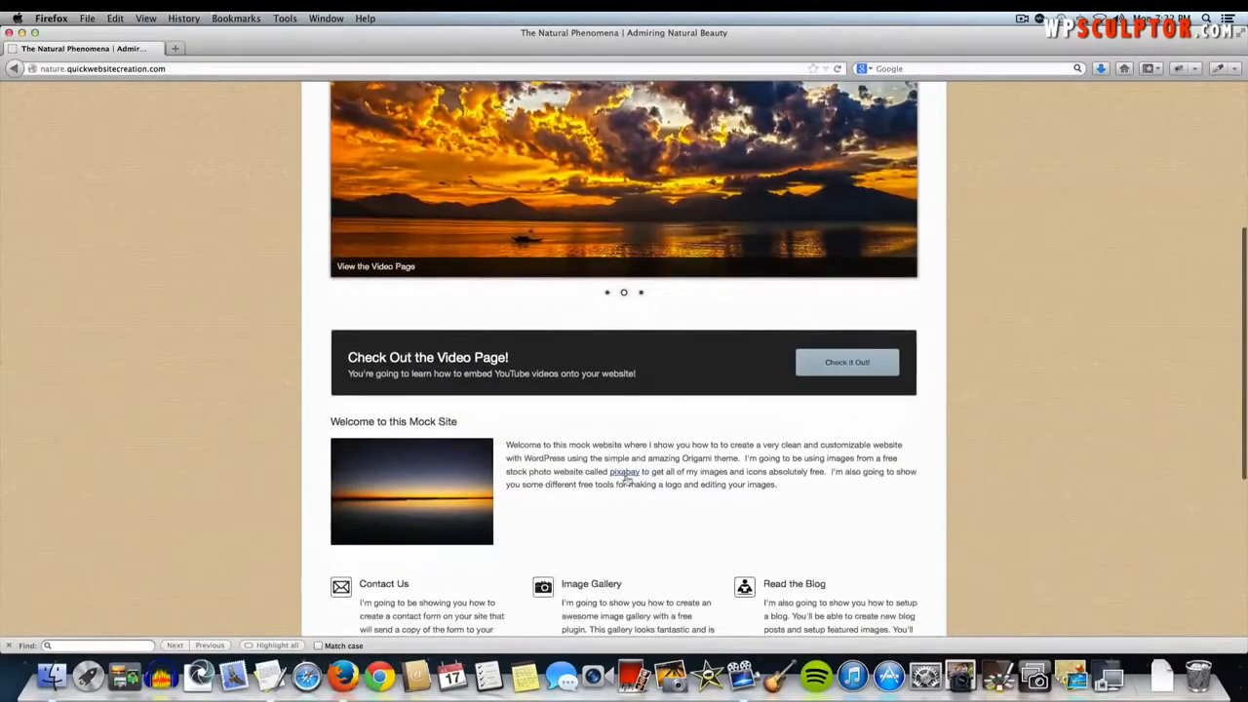
scroll(624, 478, "down", 2)
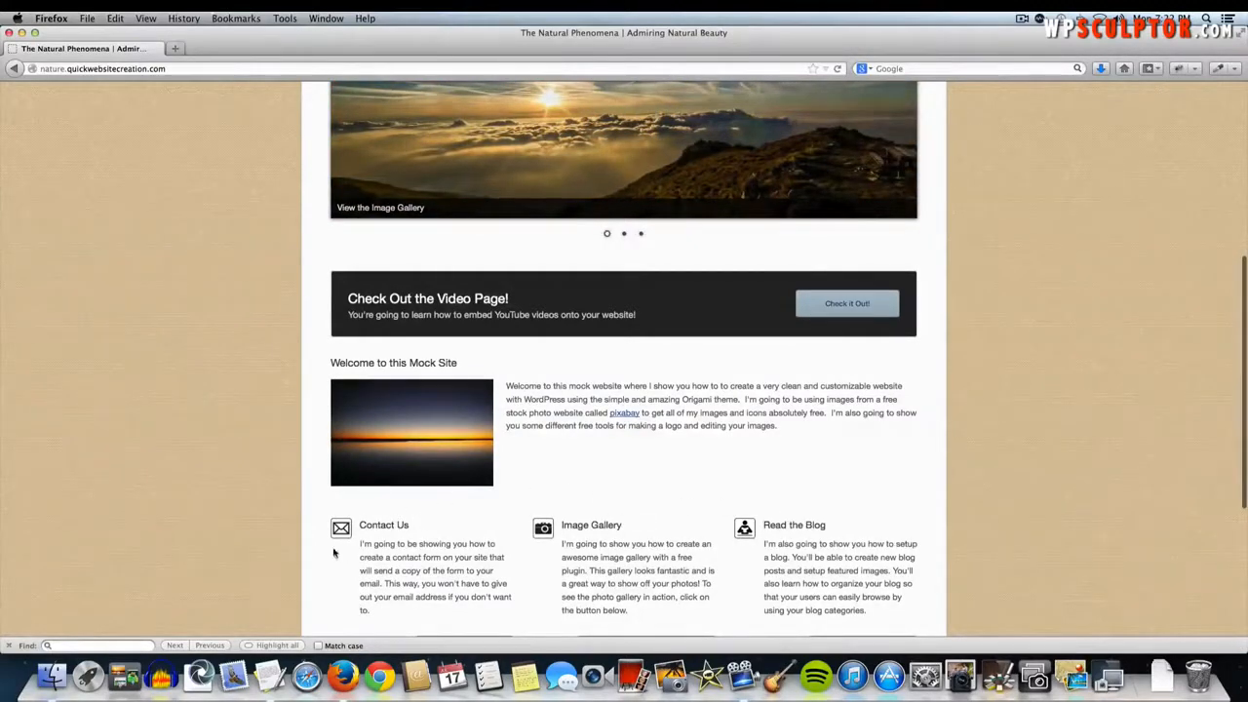
scroll(839, 537, "down", 5)
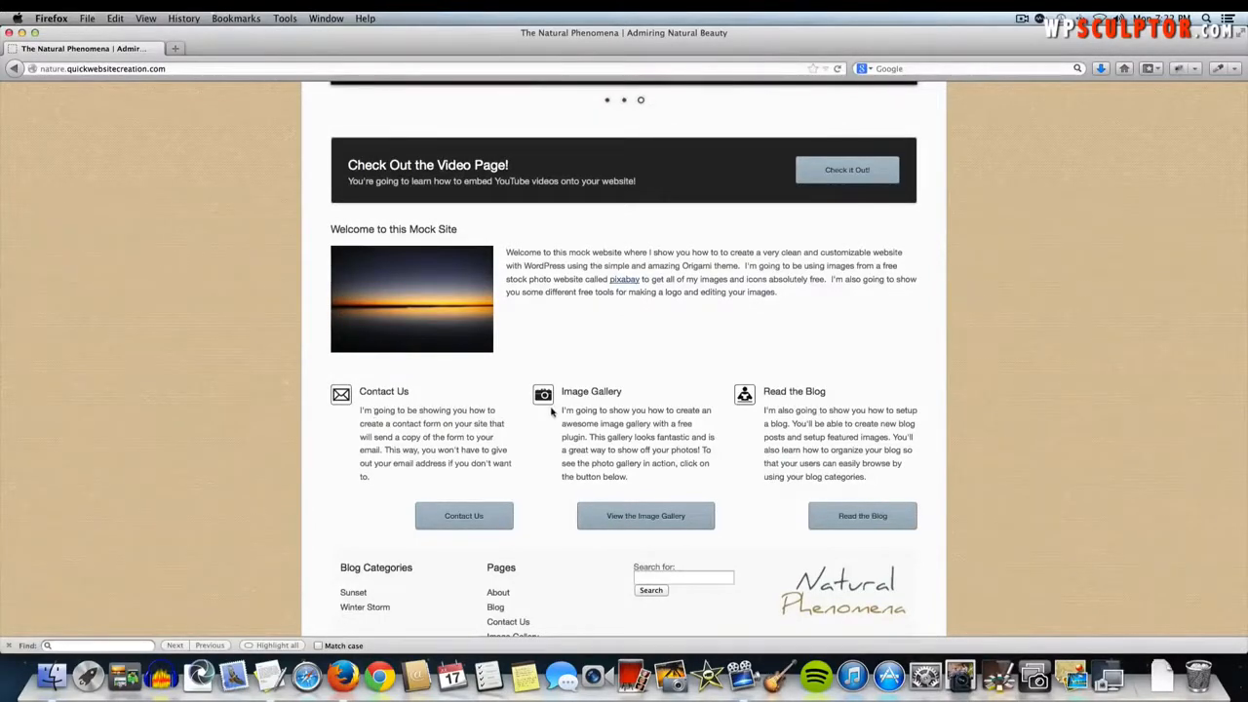
scroll(652, 305, "up", 5)
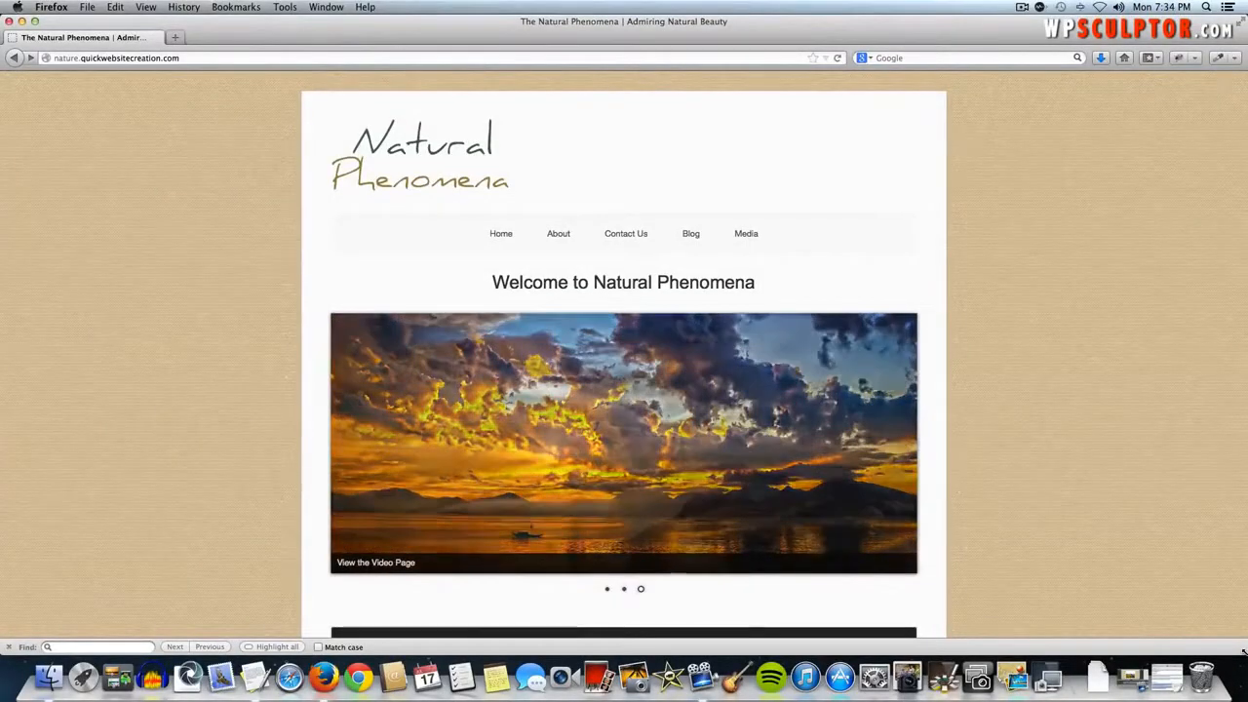
- Narrow the browser to preview the stacked mobile layout, then restore it to full width
left_click_drag(1243, 653, 192, 700)
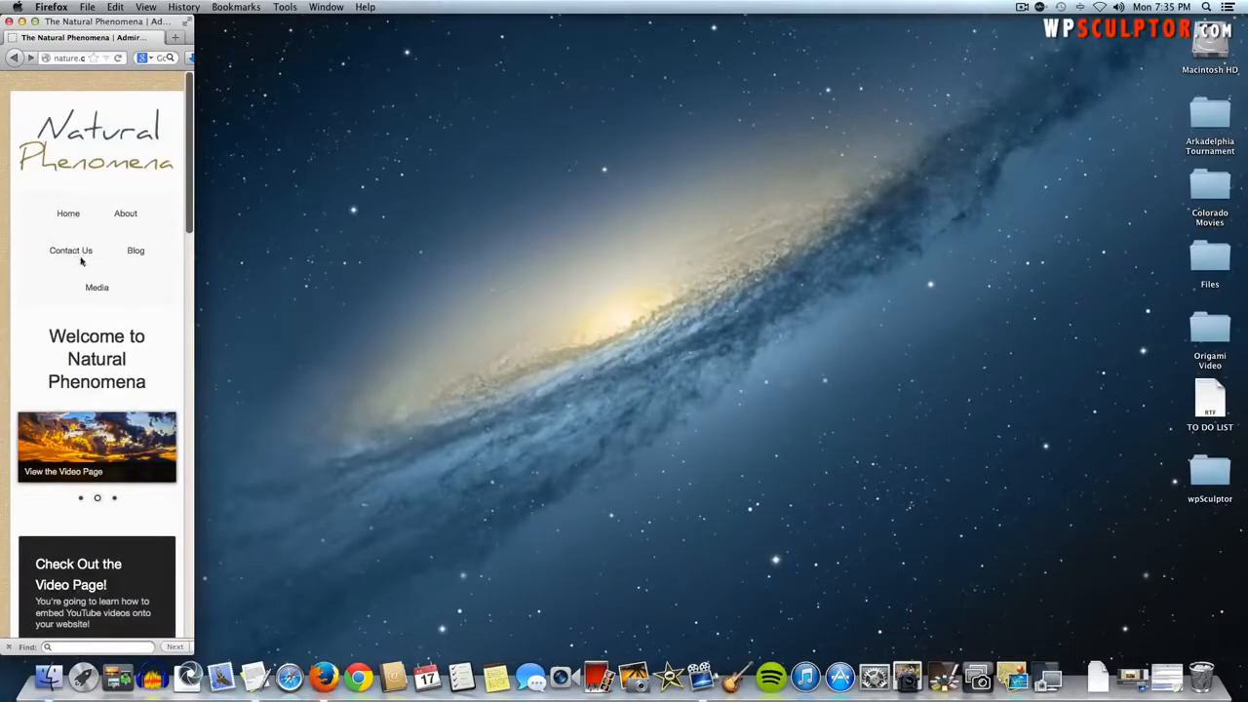
scroll(98, 292, "down", 3)
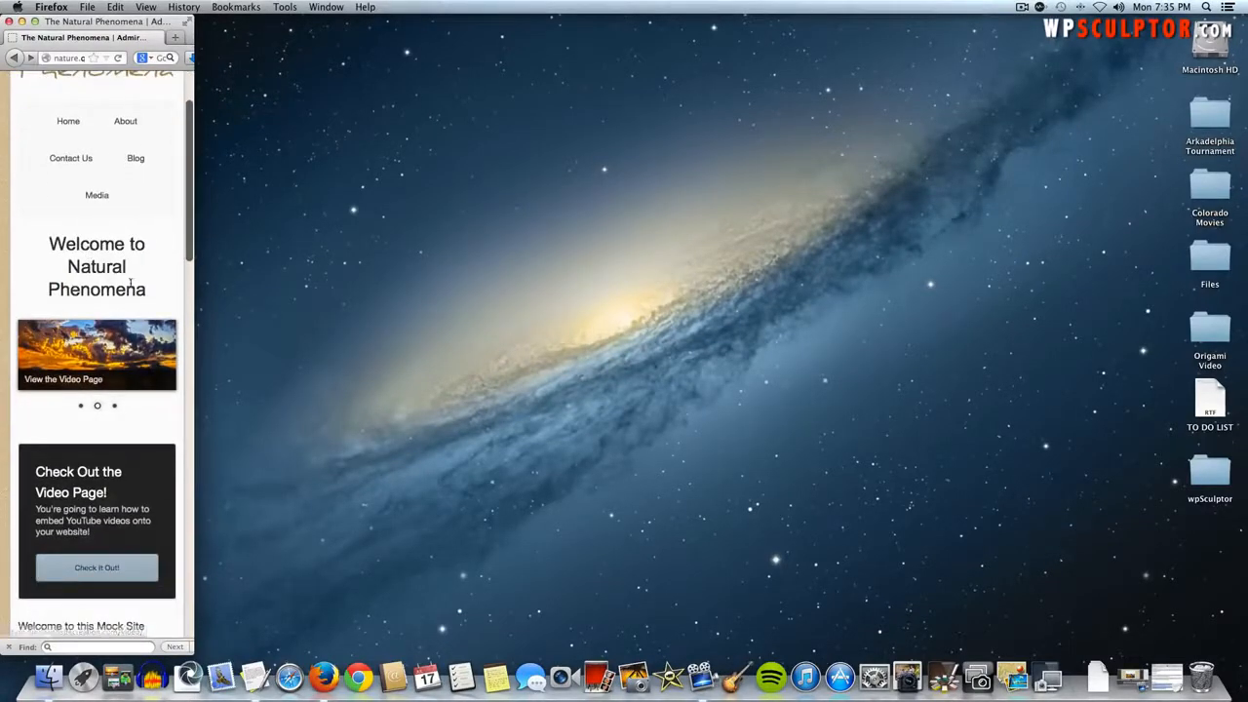
scroll(126, 324, "down", 4)
scroll(113, 383, "down", 10)
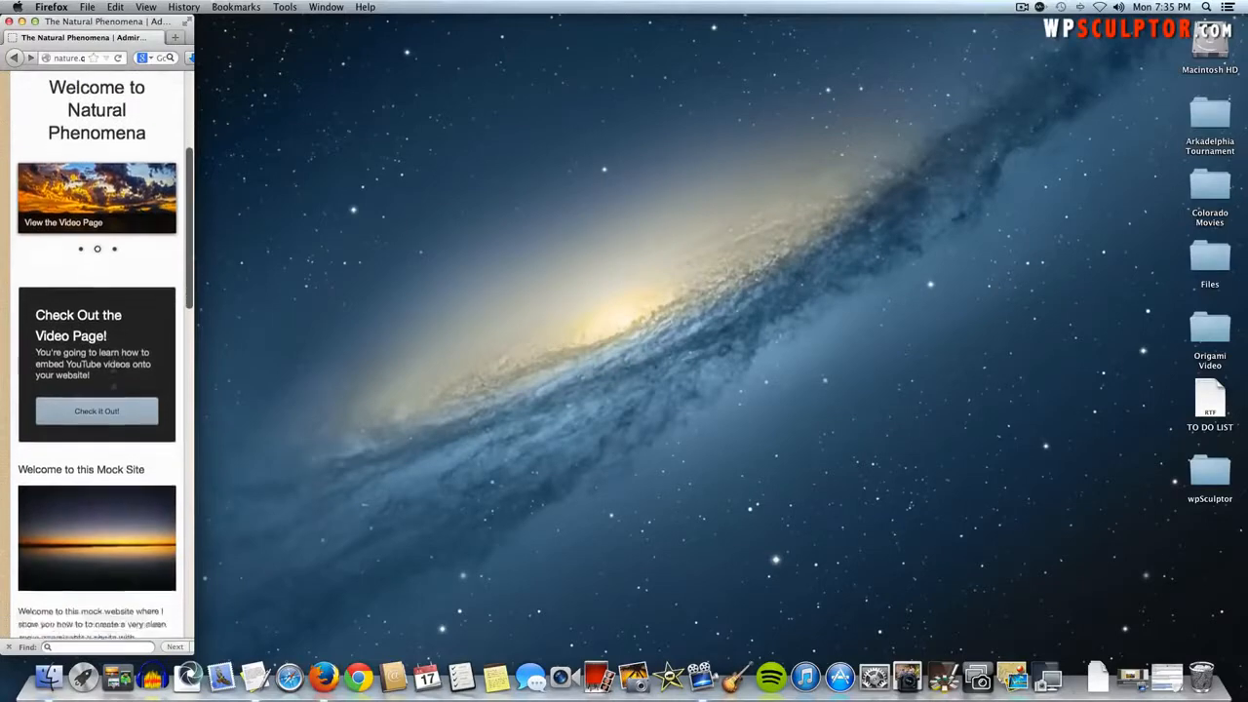
scroll(113, 383, "down", 15)
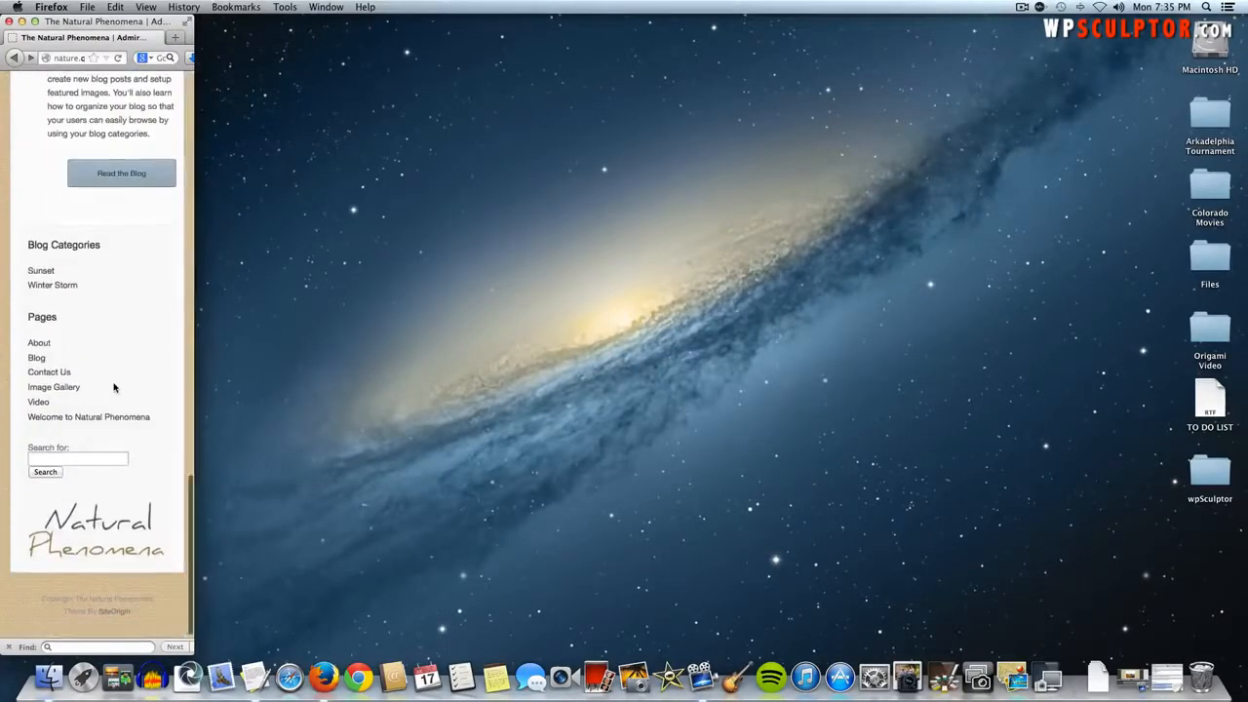
scroll(113, 388, "up", 20)
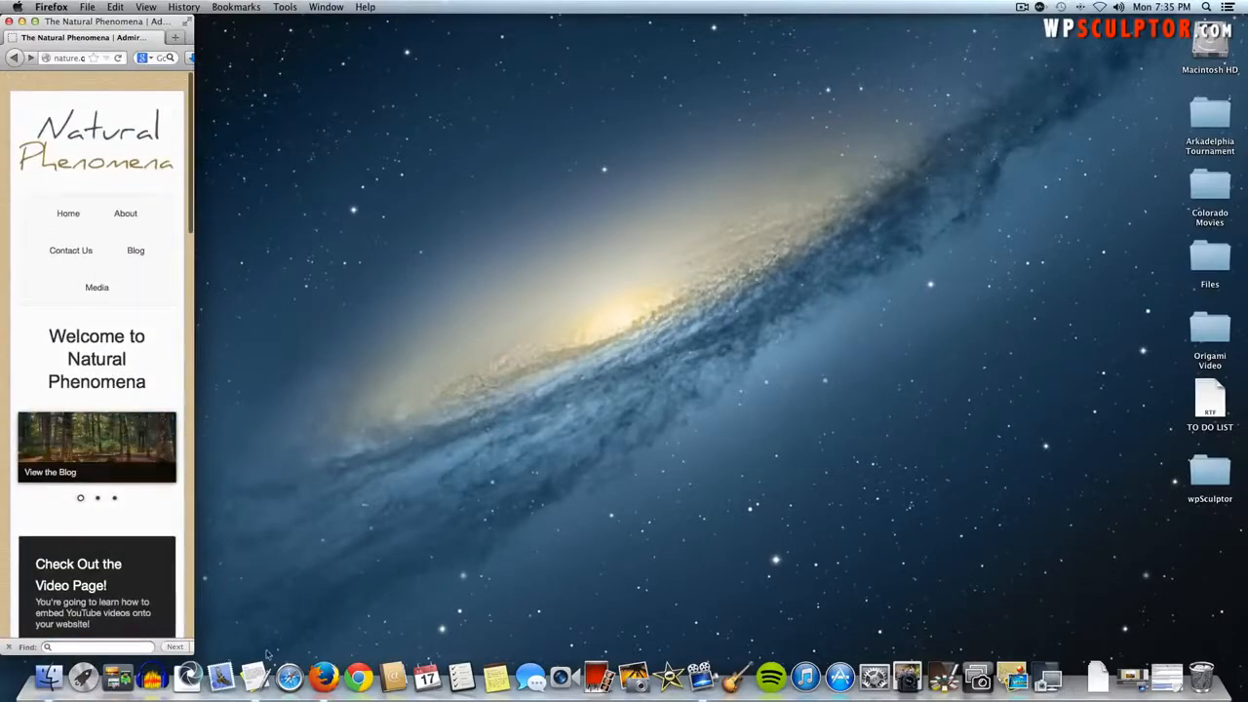
left_click_drag(200, 651, 1240, 651)
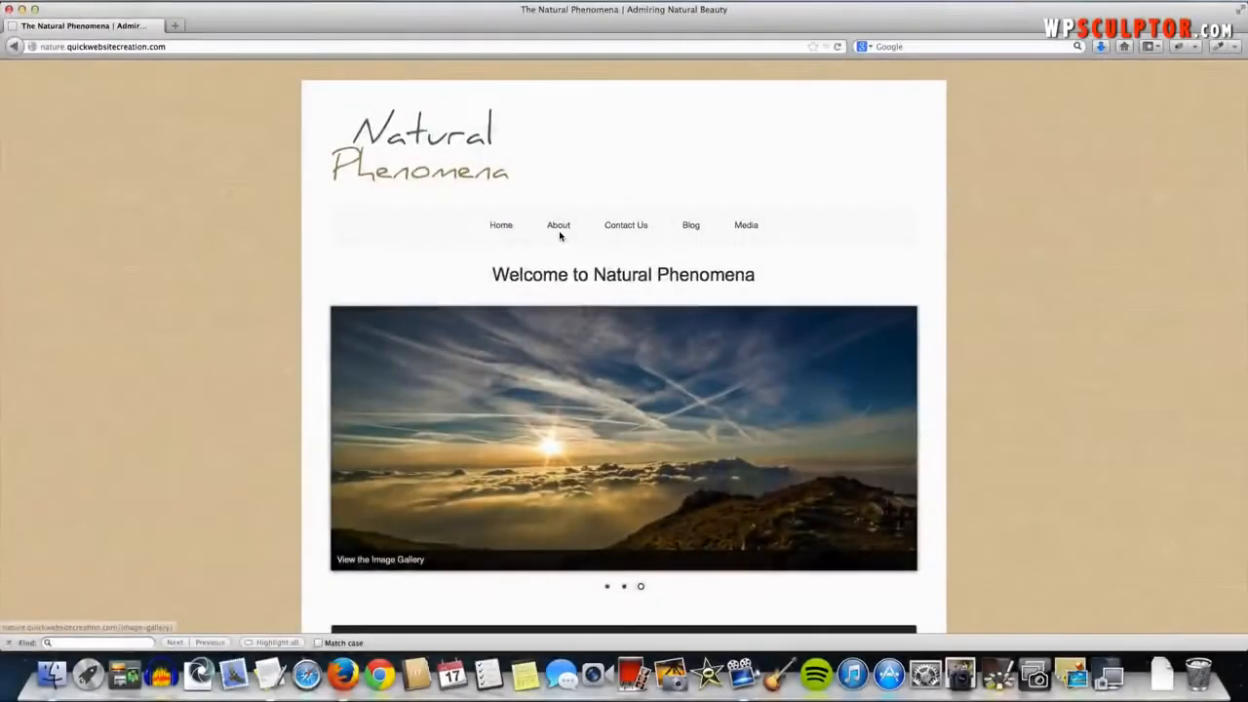
- Visit the About page, briefly select its bullet list, then go to Contact Us
left_click(557, 227)
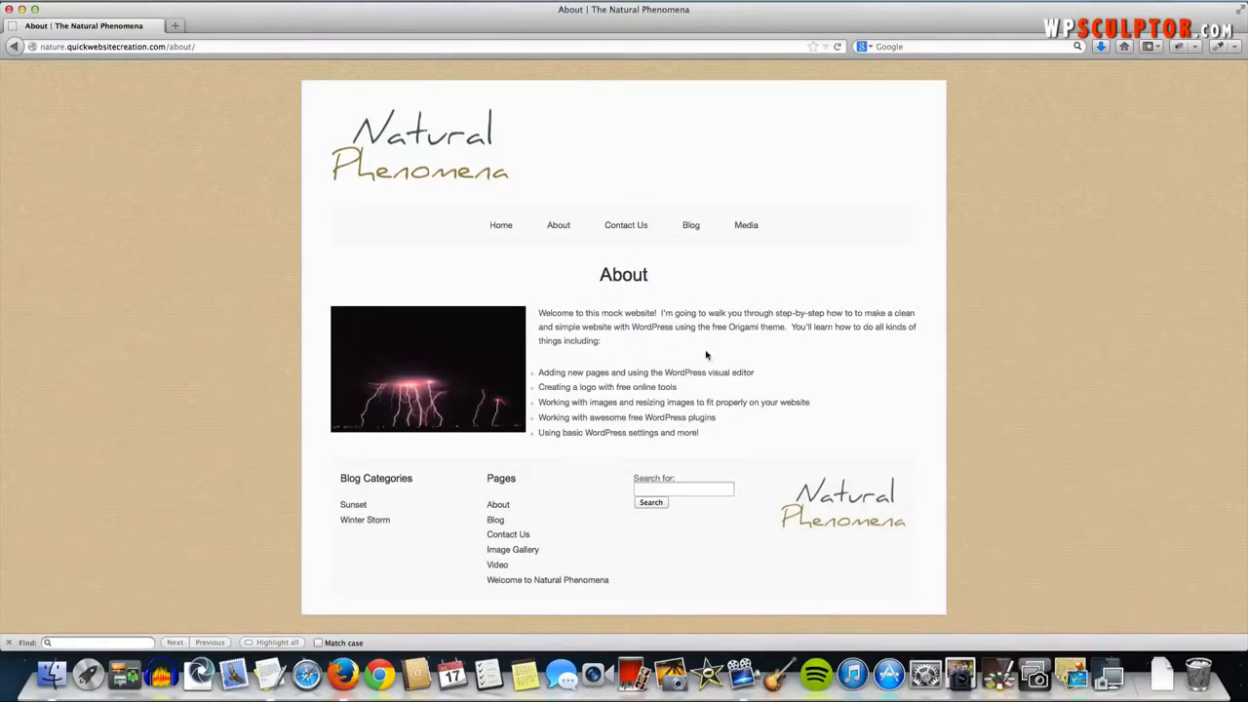
left_click_drag(701, 436, 577, 374)
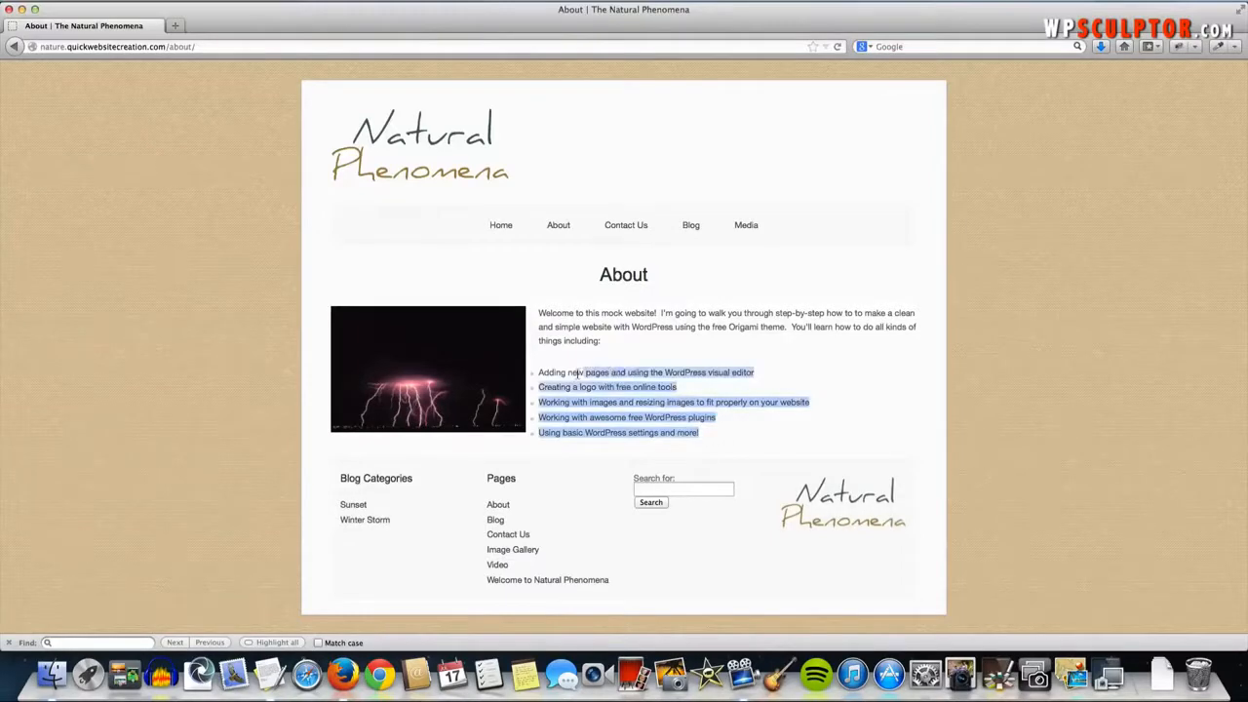
left_click(600, 360)
left_click(635, 228)
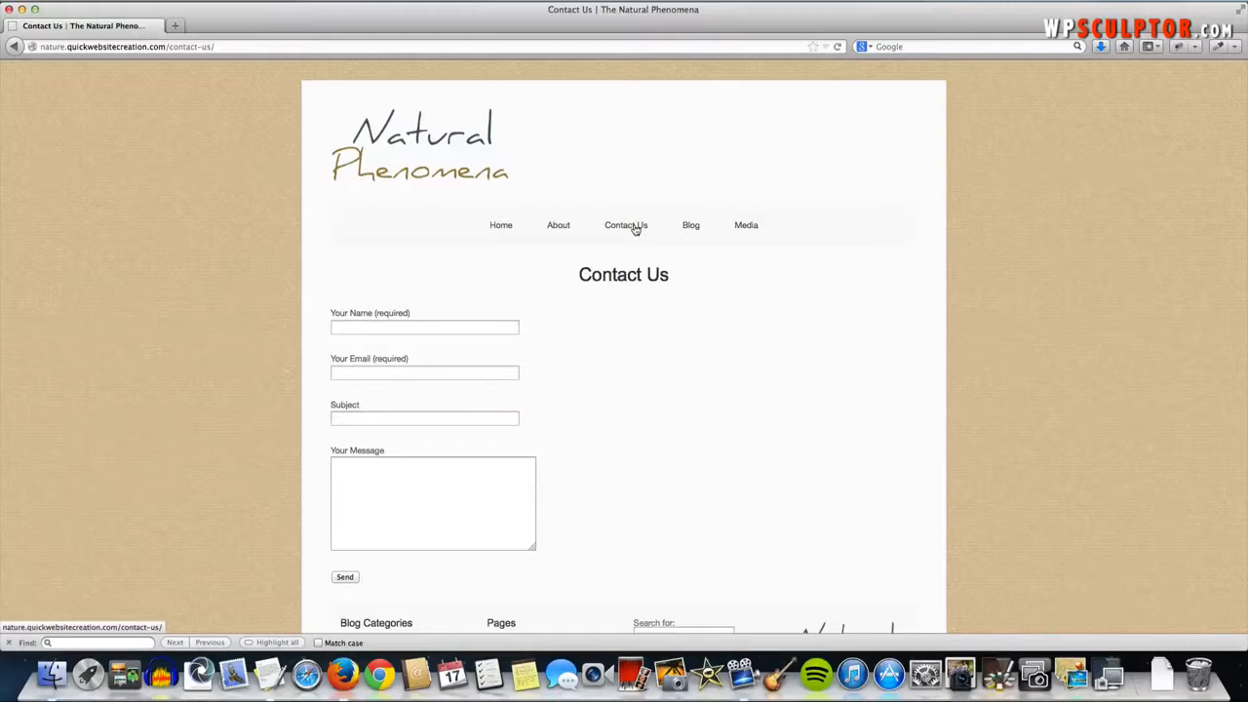
- Open the Image Gallery page from the Media menu
scroll(582, 316, "down", 2)
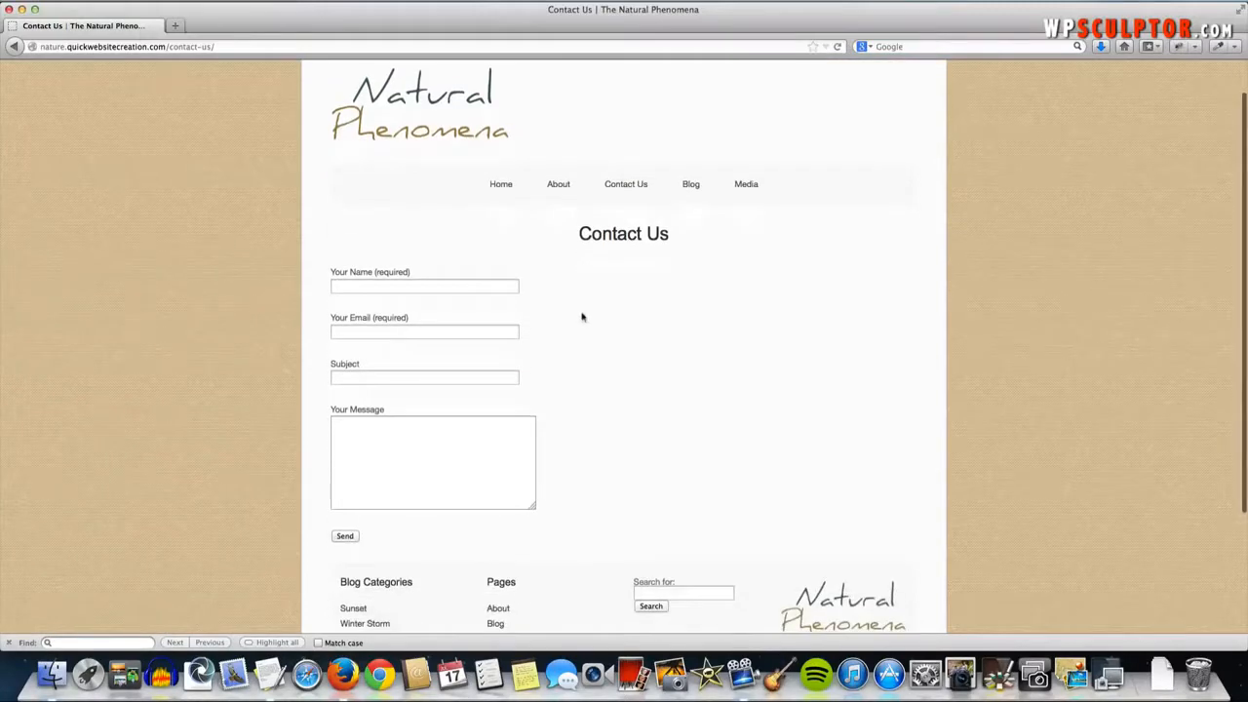
scroll(517, 417, "down", 2)
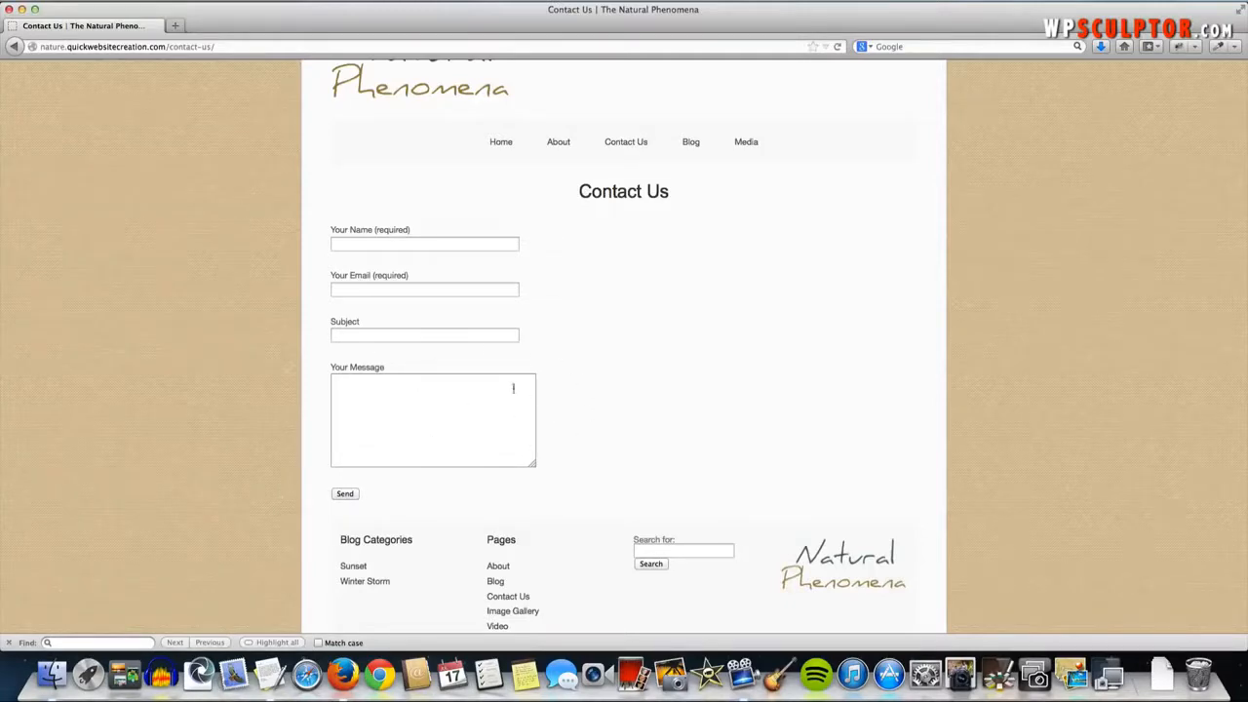
mouse_move(747, 141)
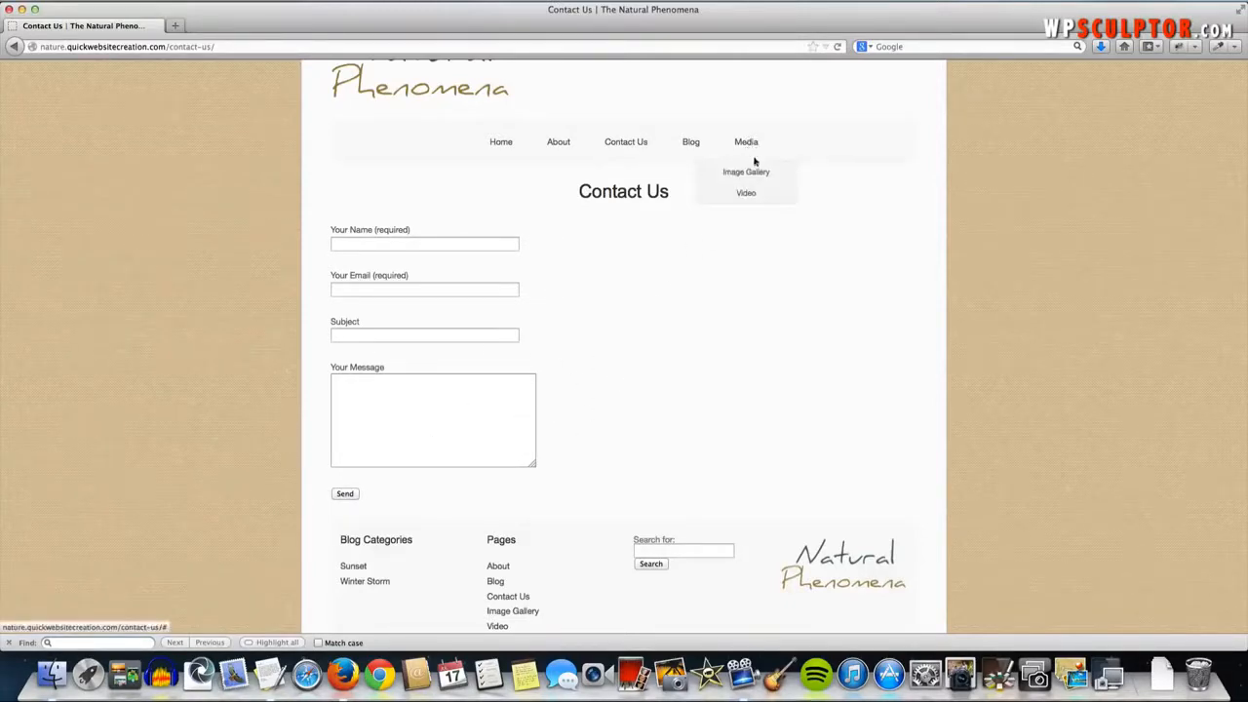
left_click(750, 174)
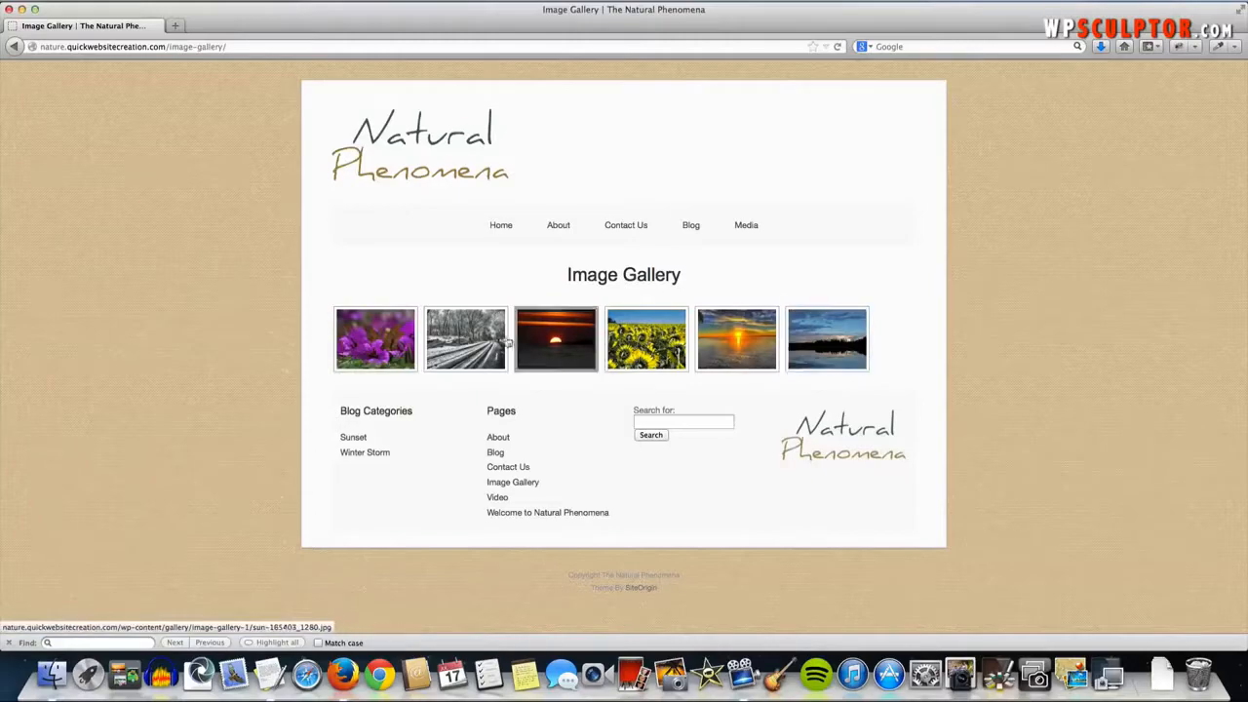
- Enlarge the purple flower photo, page through the next photos, then close the lightbox
left_click(407, 343)
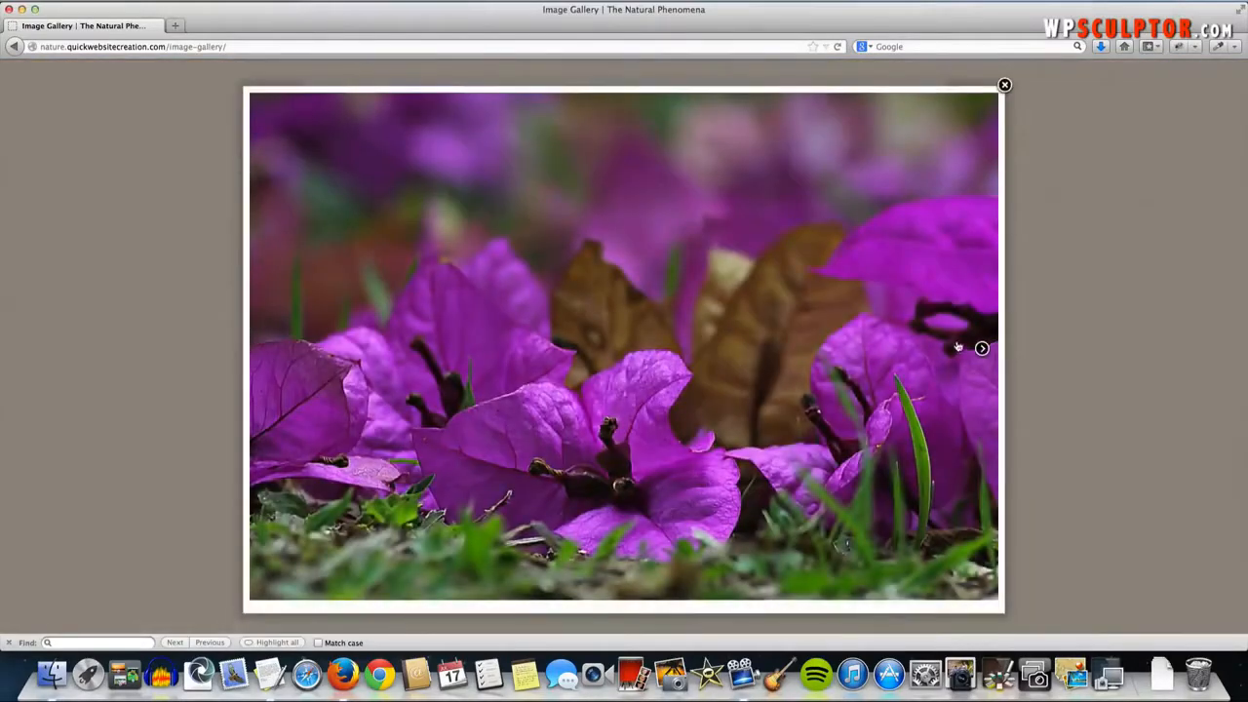
left_click(980, 349)
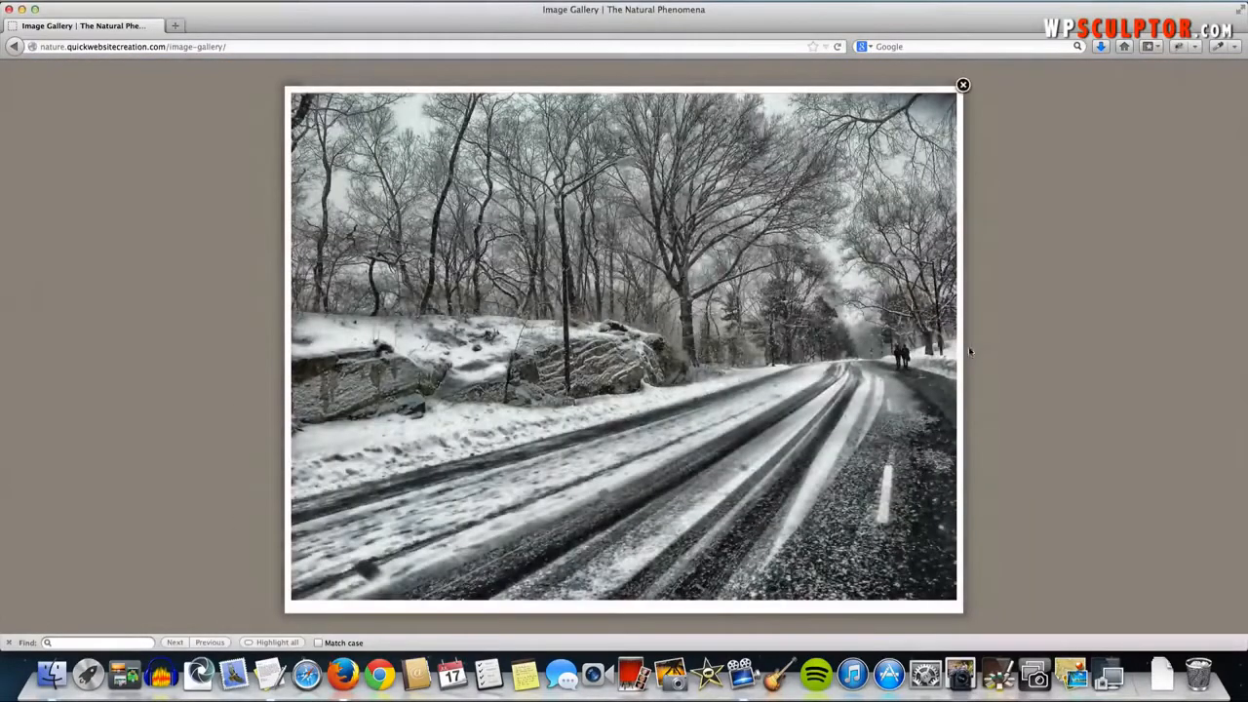
left_click(941, 349)
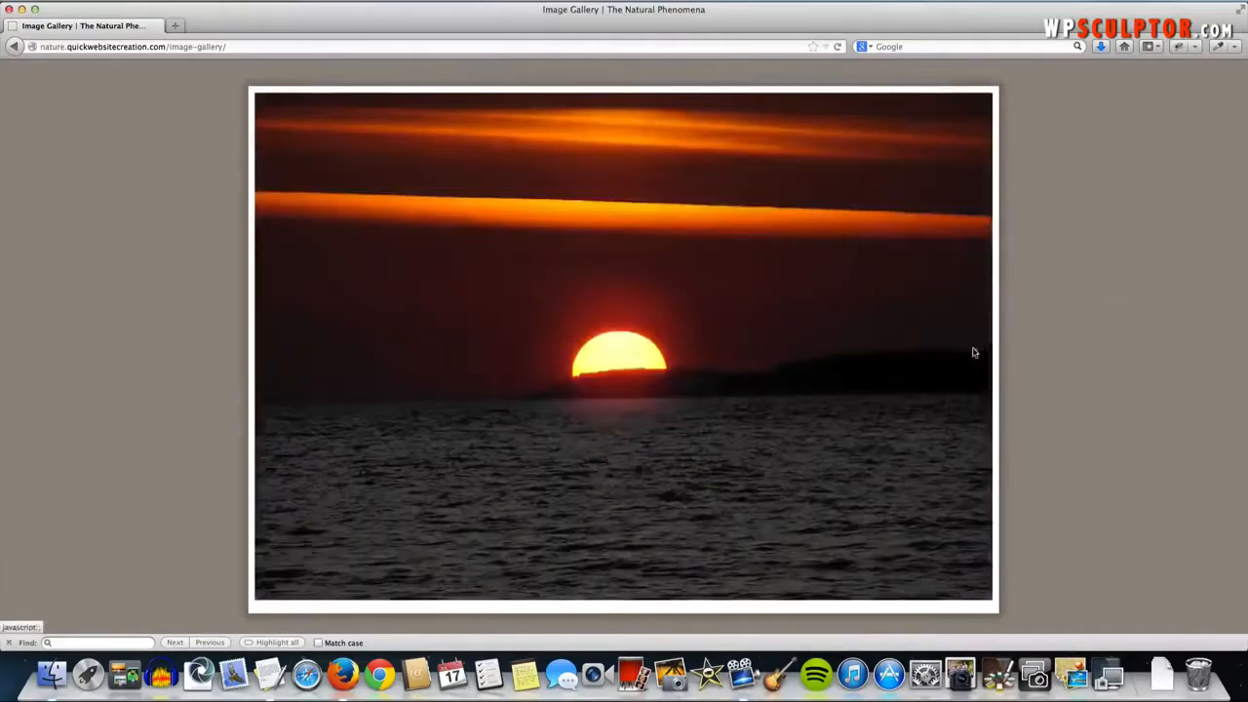
left_click(972, 351)
left_click(1007, 86)
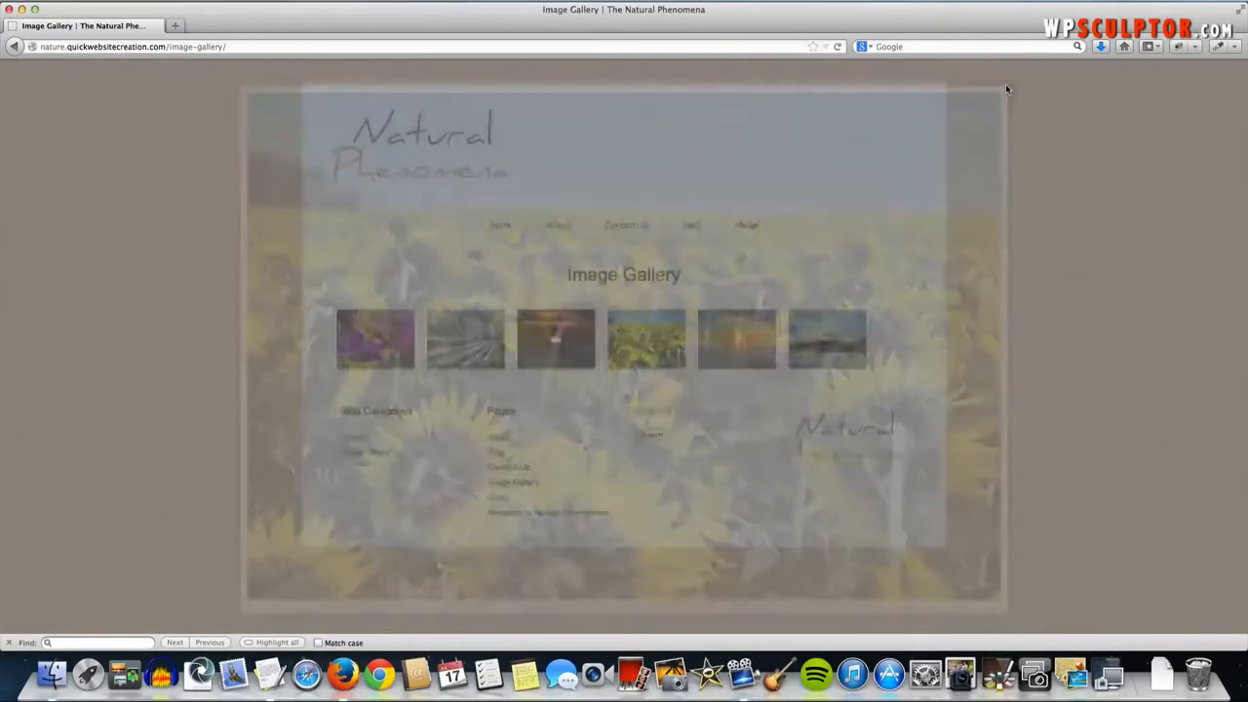
- Open Media > Video and scroll to the embedded Yellowstone highlights video
mouse_move(744, 239)
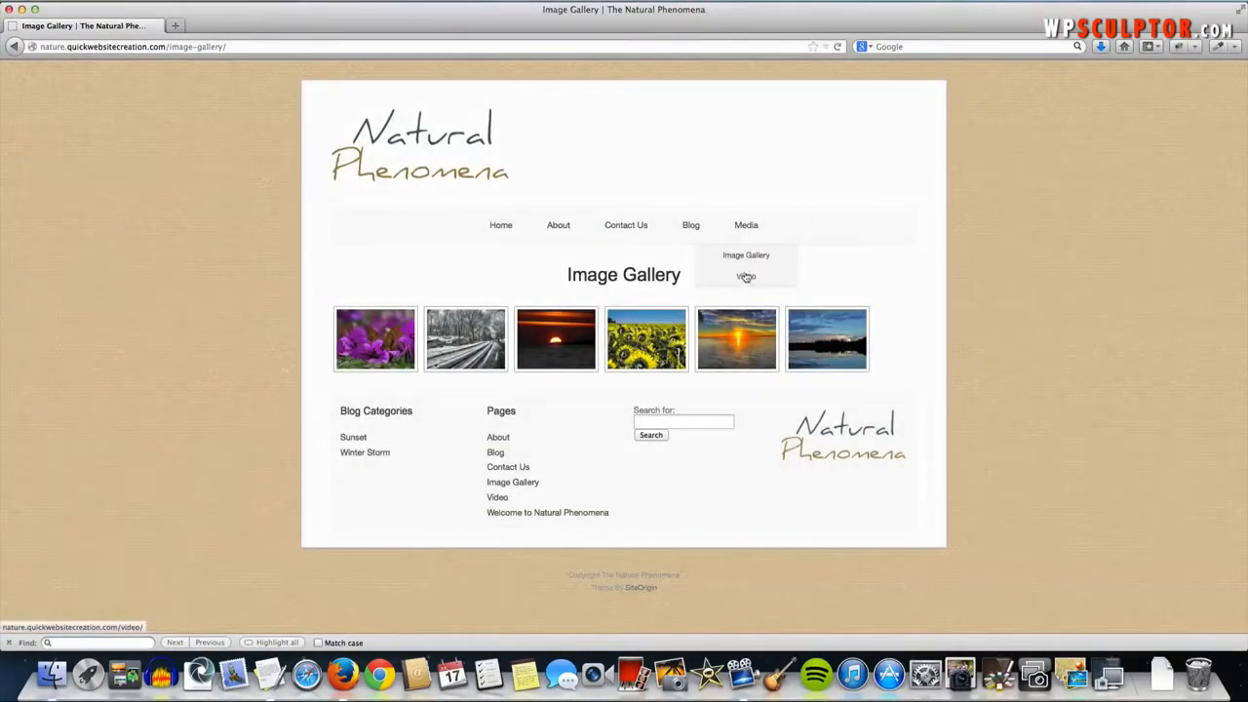
left_click(746, 276)
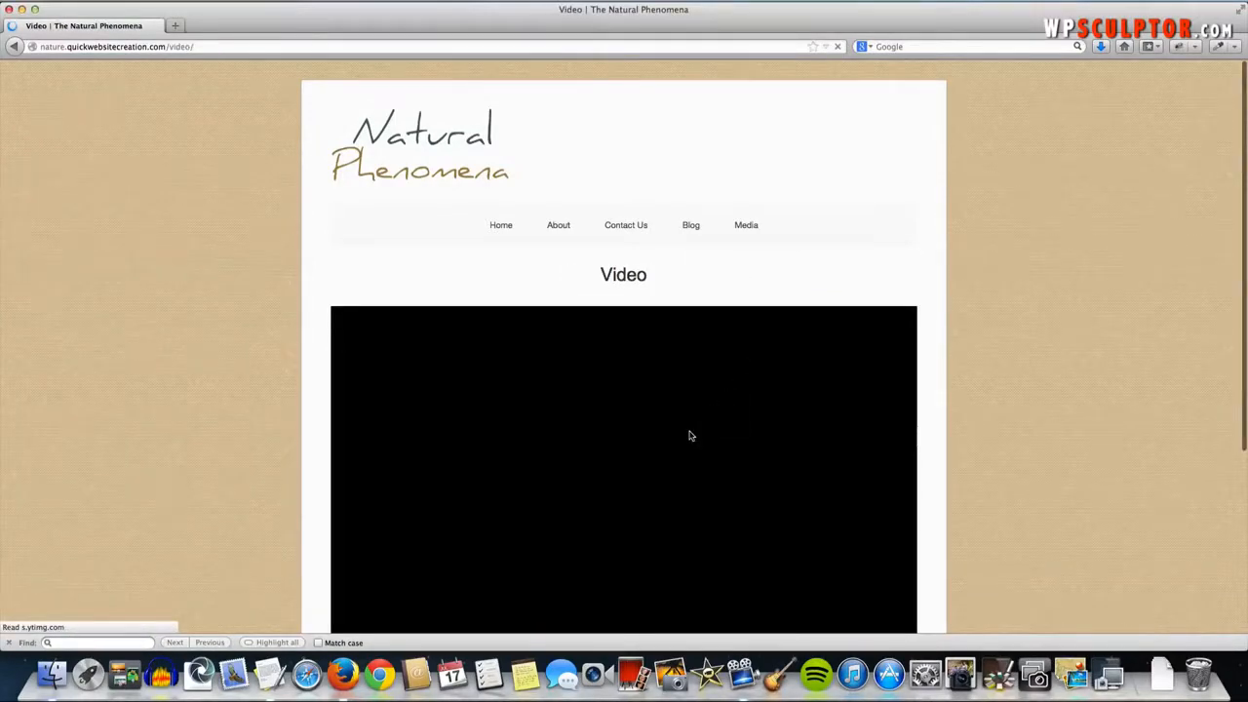
scroll(689, 436, "down", 2)
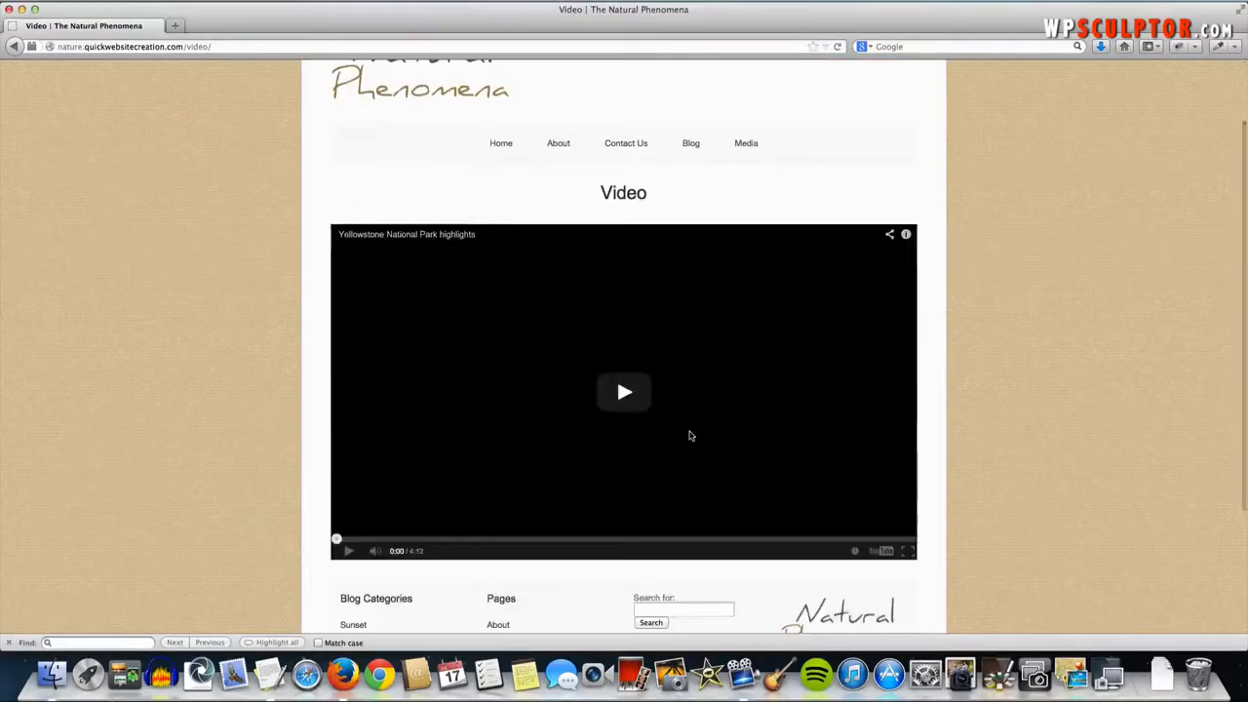
scroll(689, 435, "down", 3)
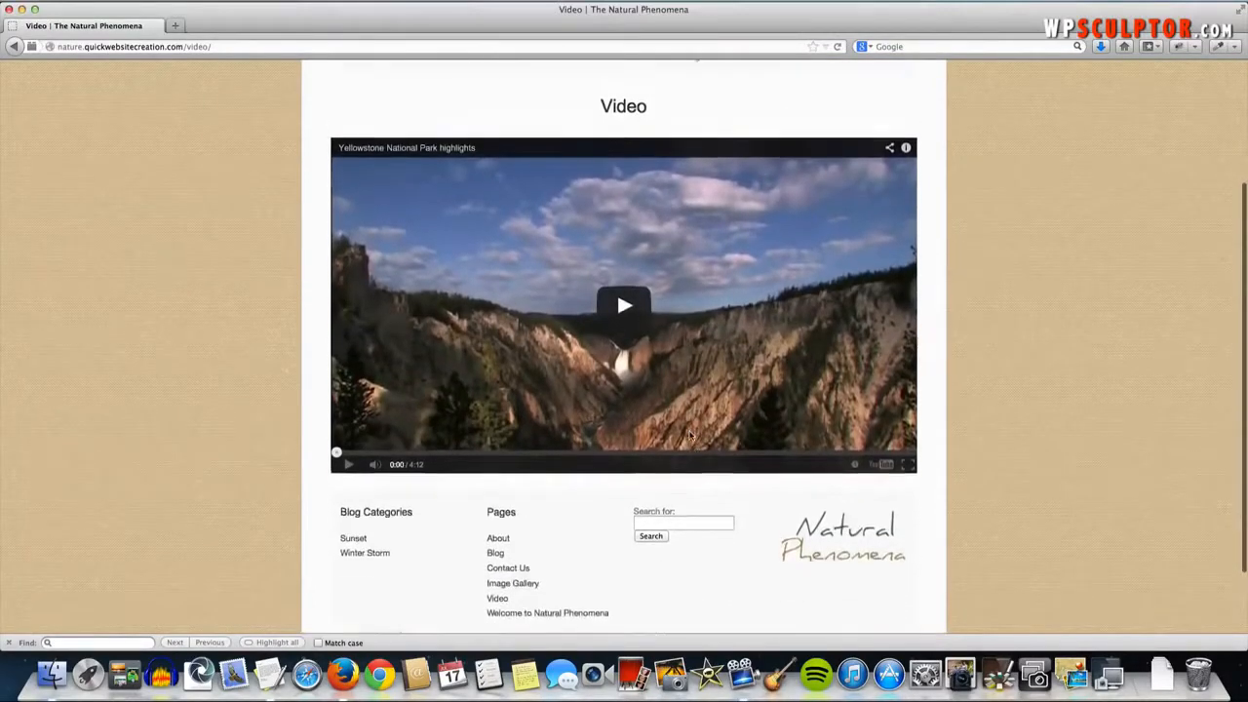
scroll(689, 436, "up", 5)
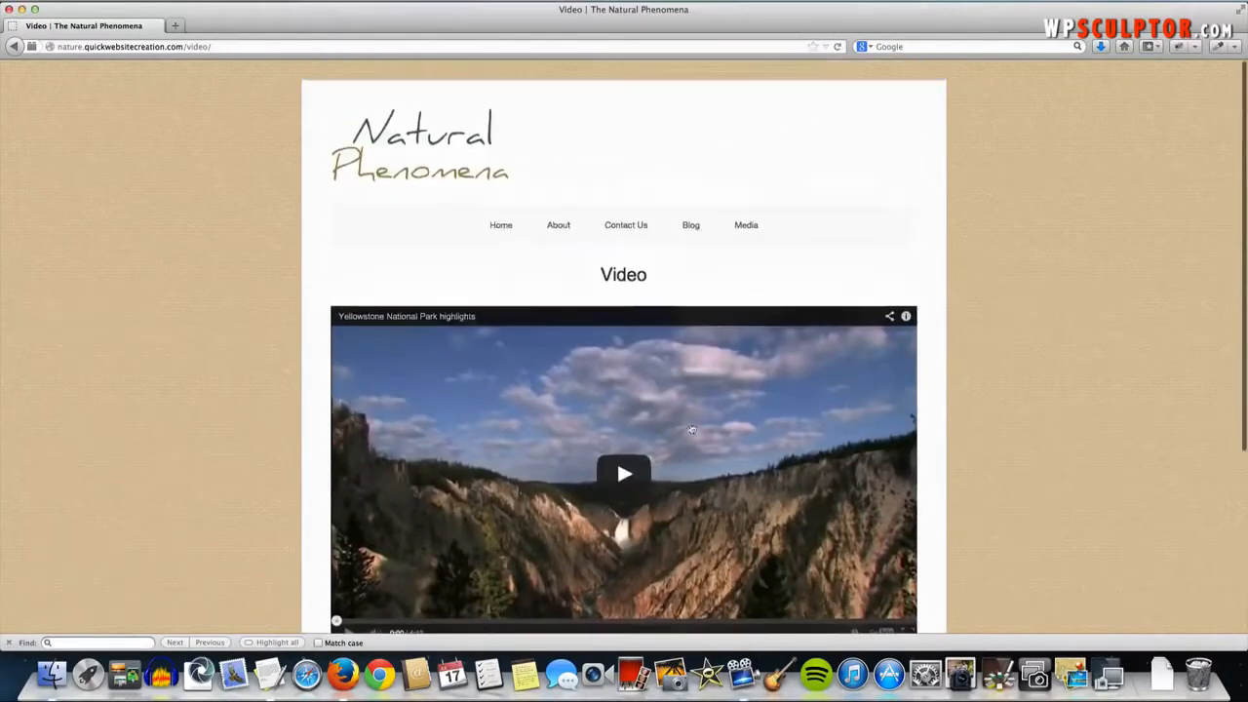
- Open the Blog page and scroll through its post list
left_click(691, 225)
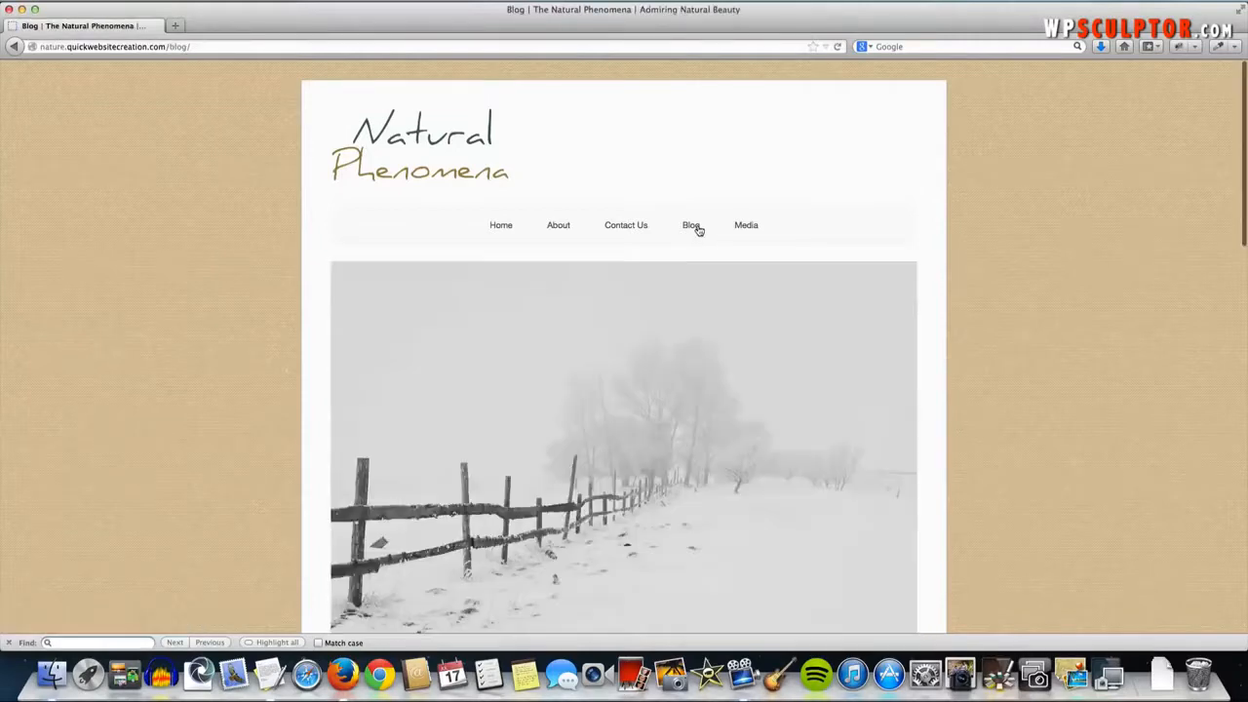
scroll(563, 444, "down", 7)
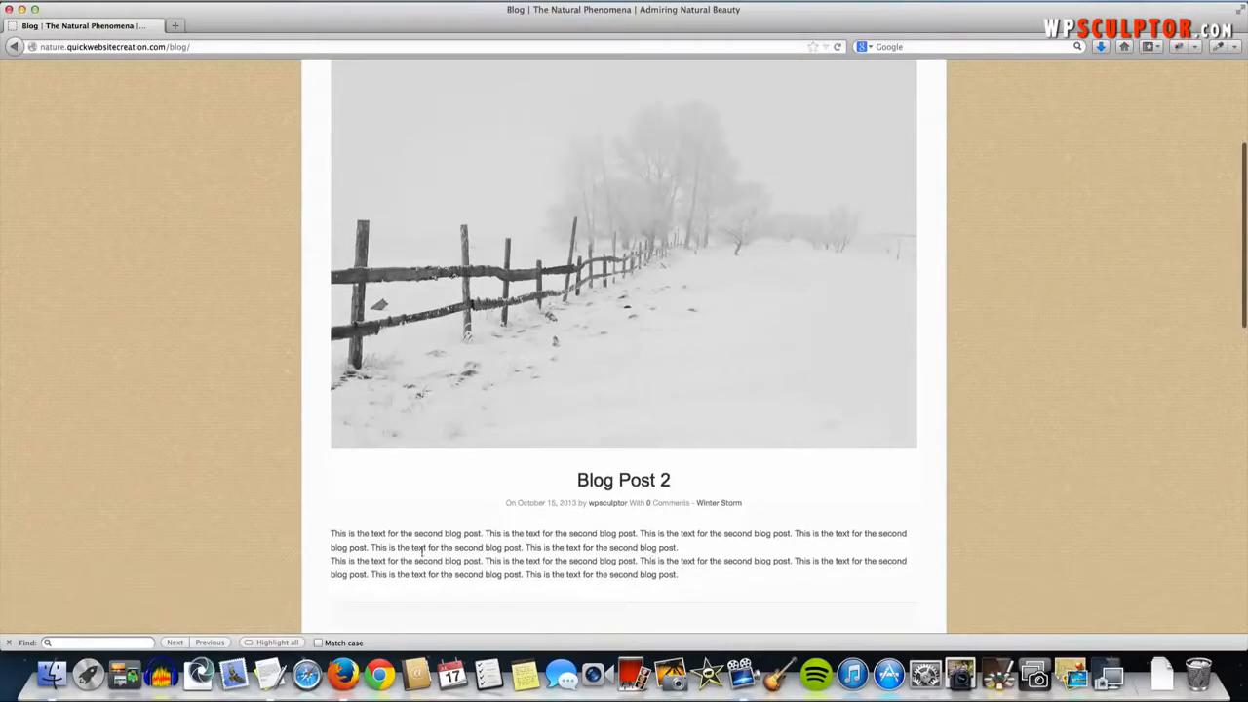
scroll(633, 556, "down", 10)
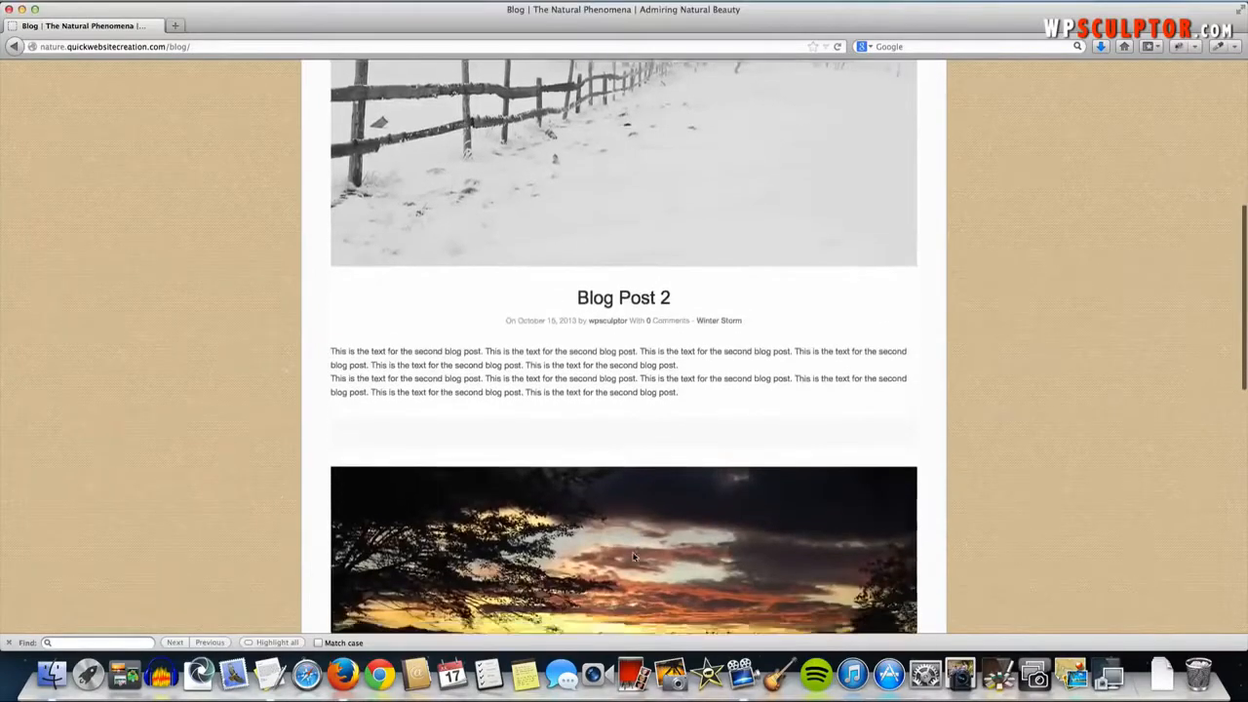
scroll(633, 556, "down", 3)
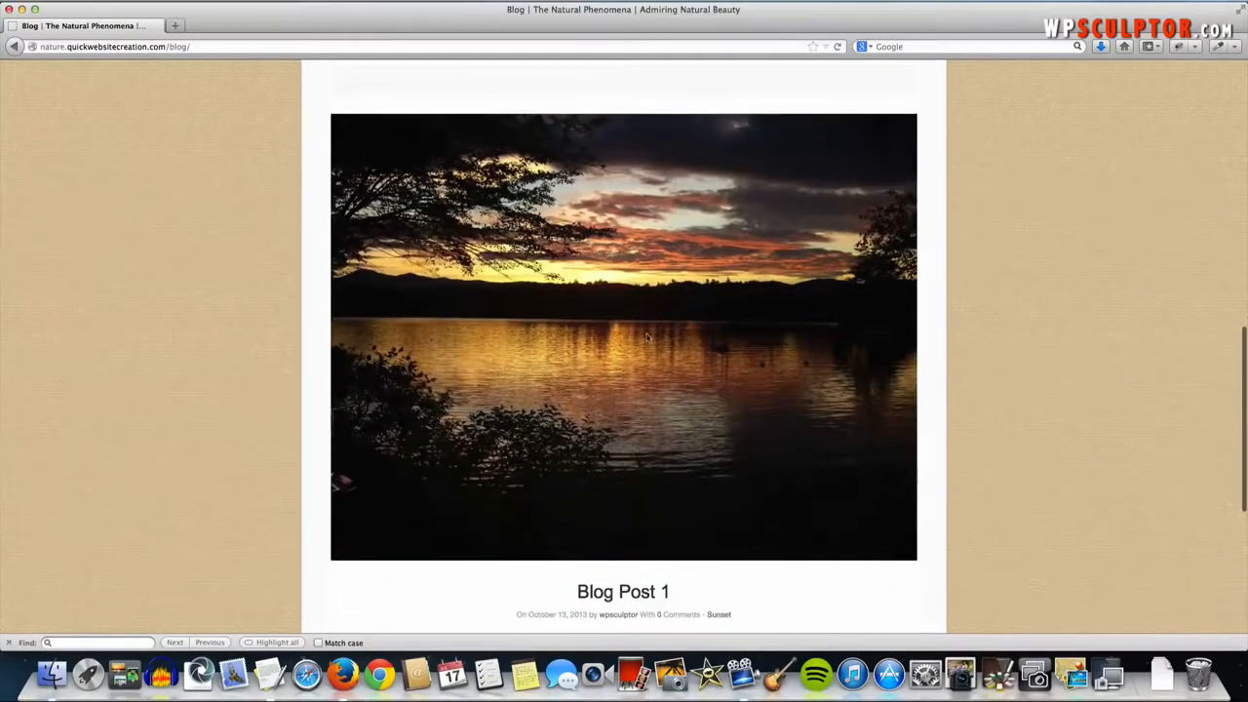
scroll(647, 337, "down", 4)
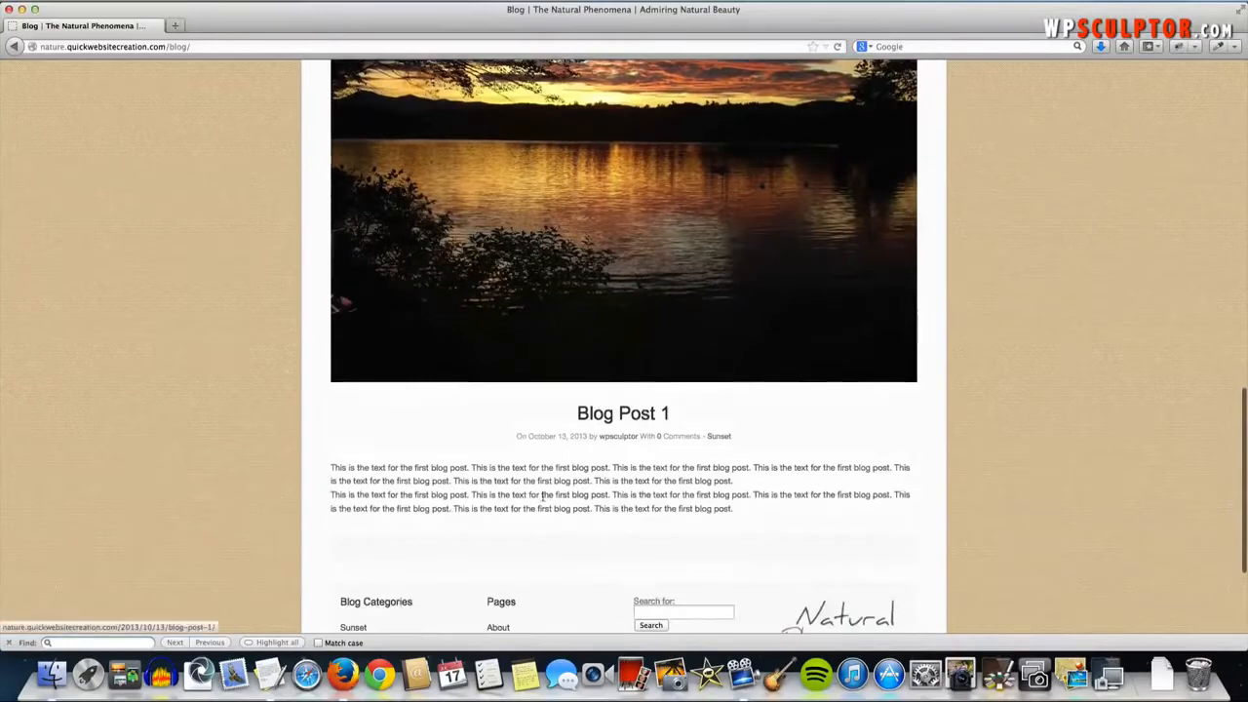
scroll(585, 487, "down", 1)
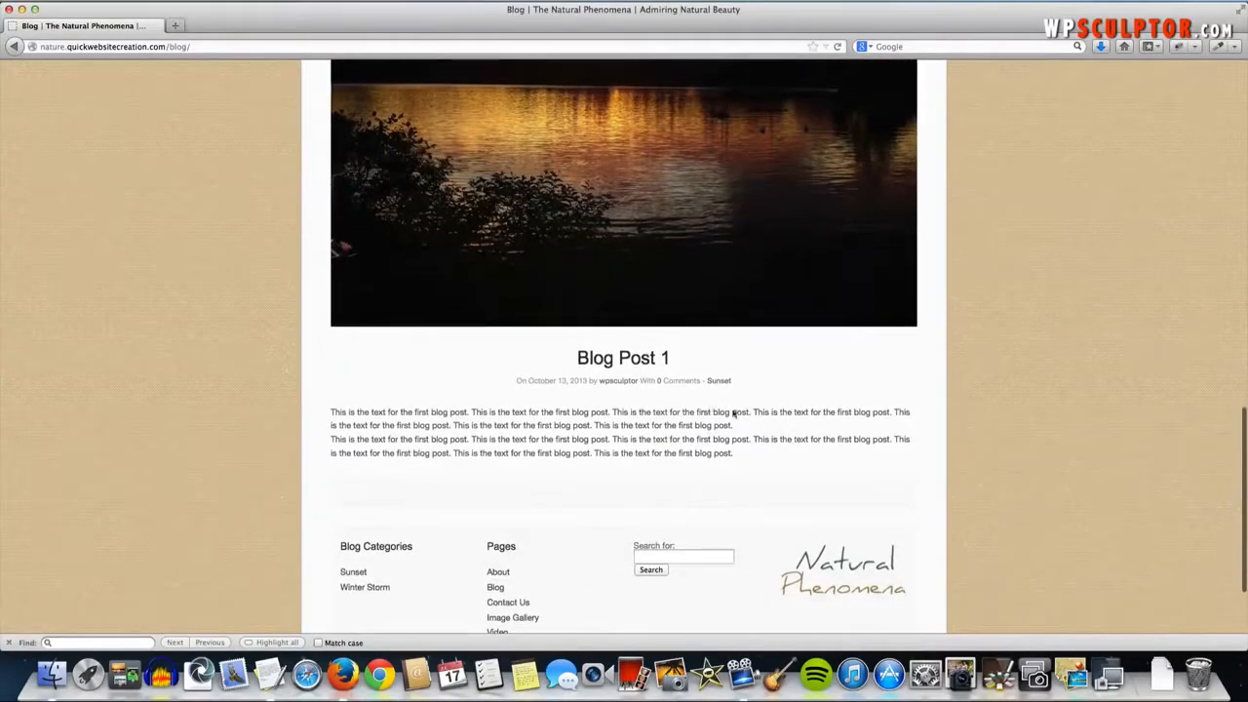
scroll(733, 409, "up", 10)
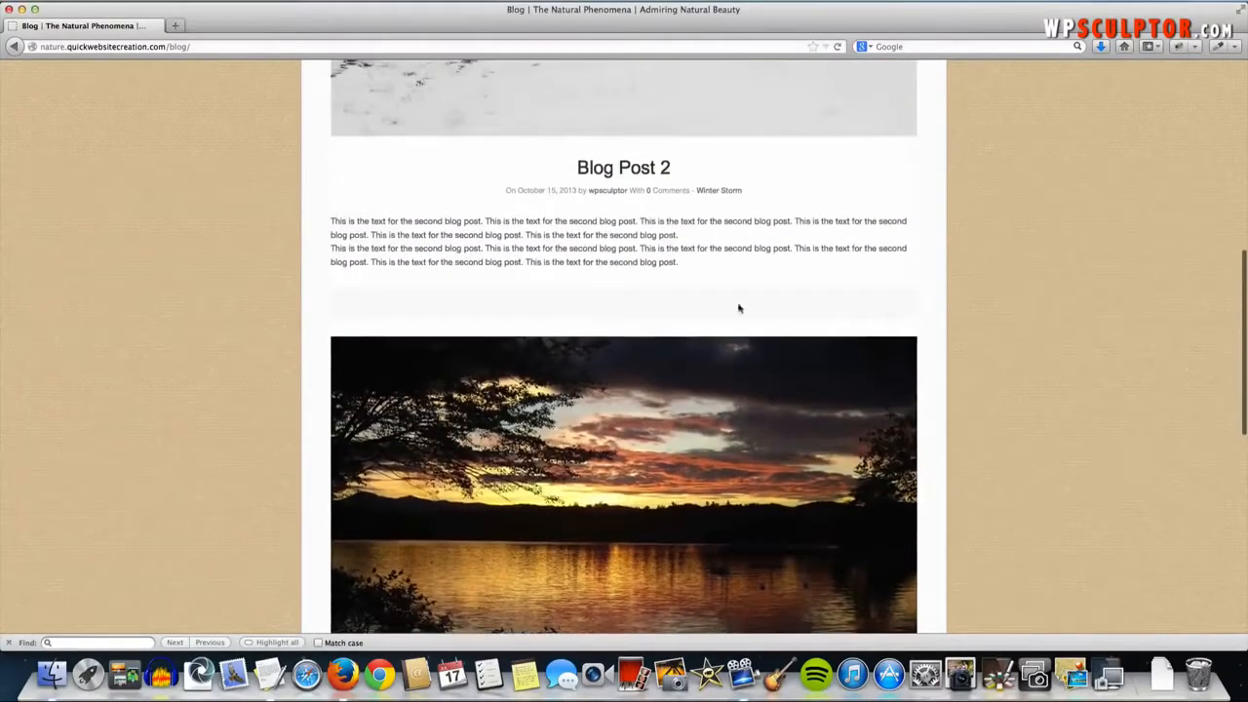
- Read through Blog Post 2, then return home via the Natural Phenomena logo
left_click(632, 172)
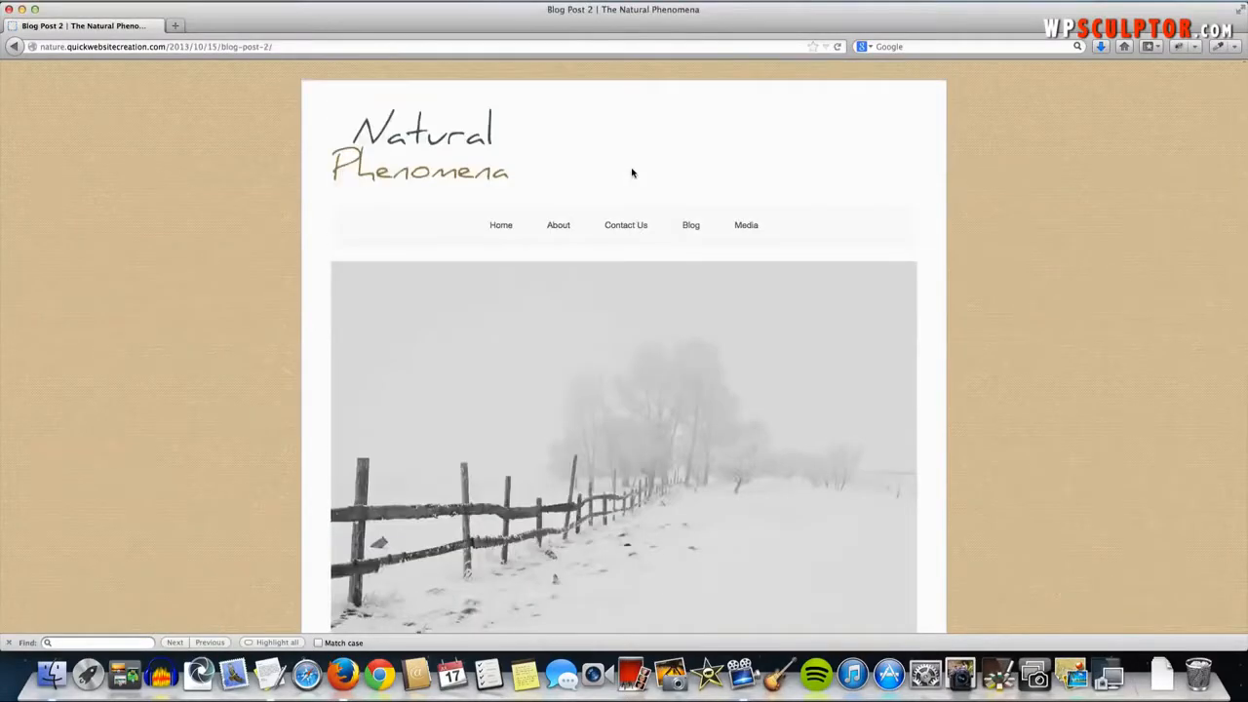
scroll(632, 174, "down", 8)
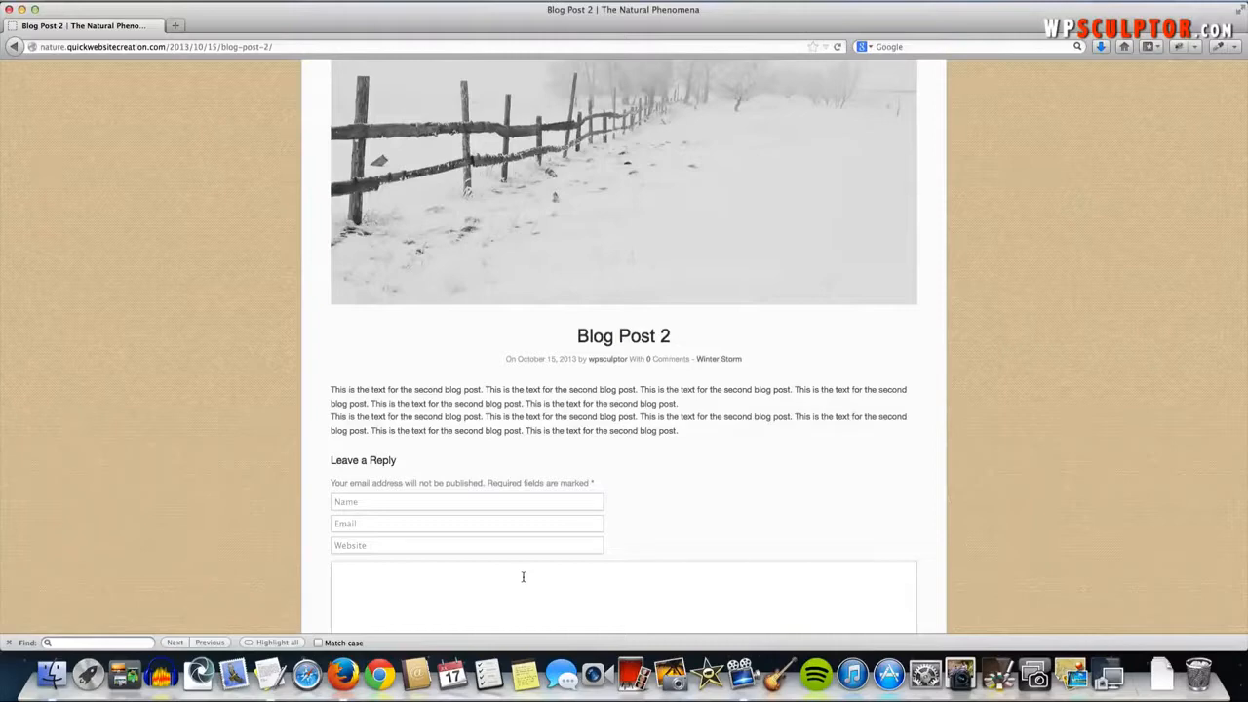
scroll(523, 576, "down", 3)
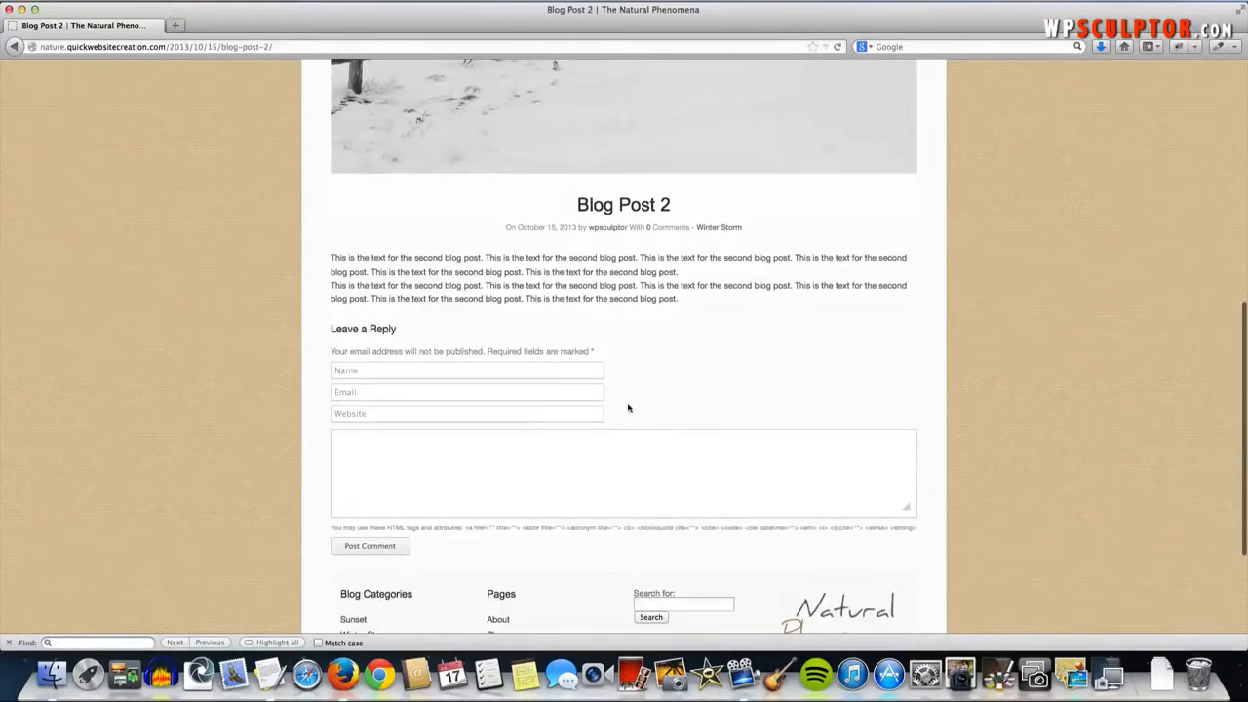
scroll(628, 408, "up", 1)
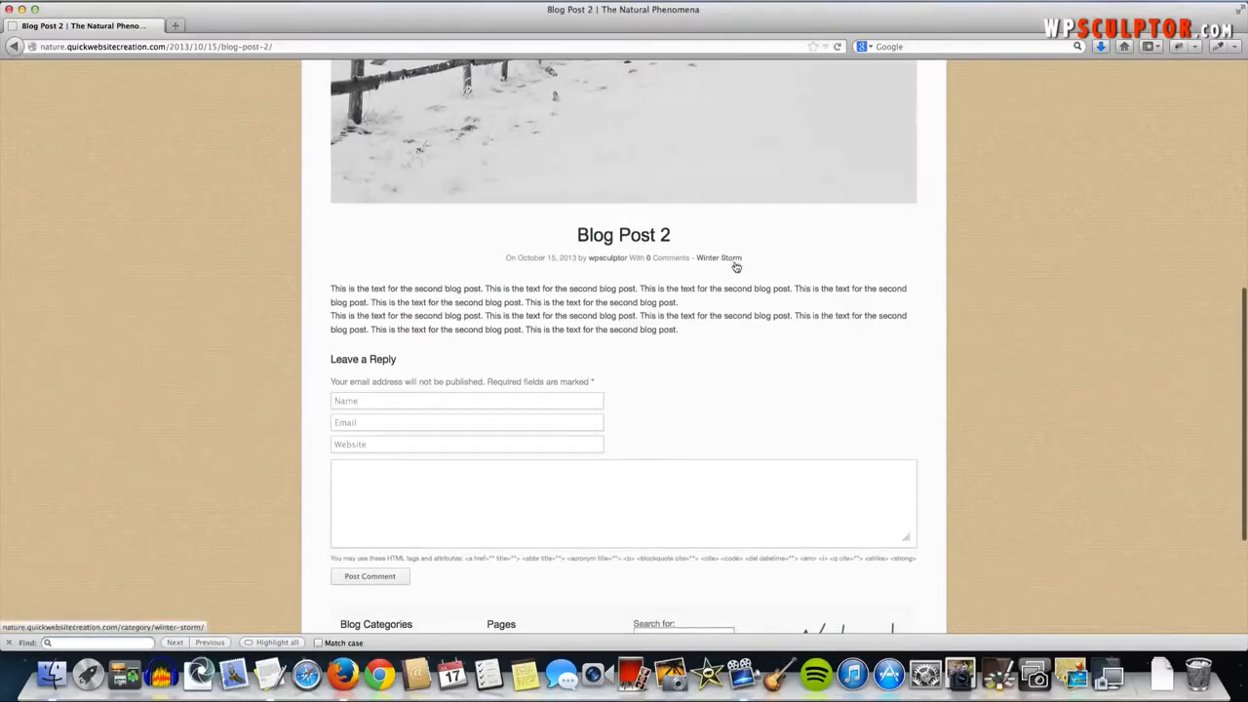
scroll(610, 360, "down", 3)
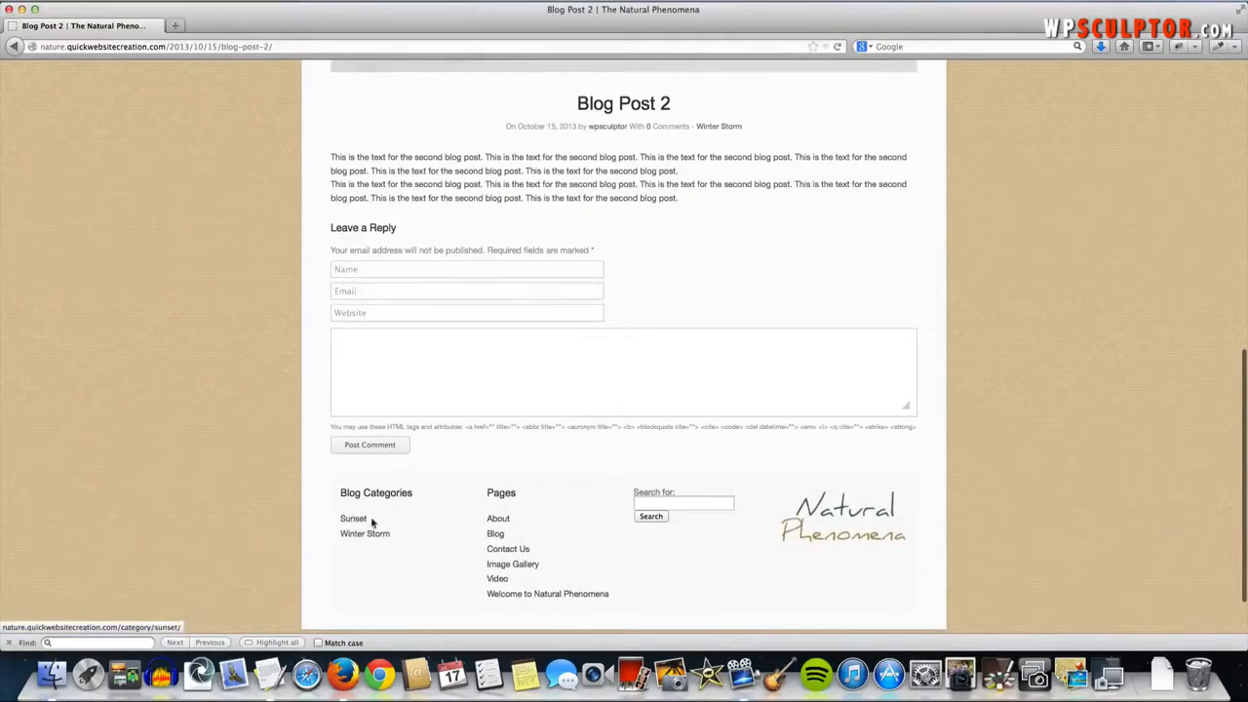
scroll(373, 508, "up", 10)
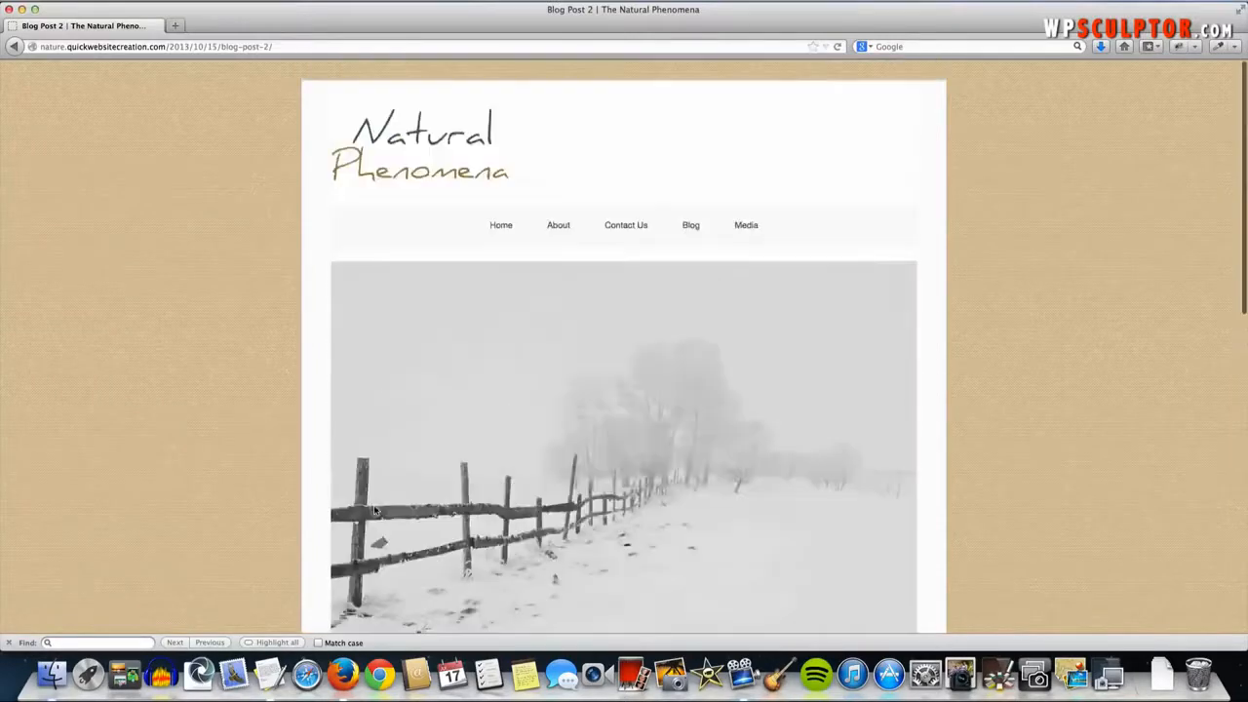
left_click(388, 172)
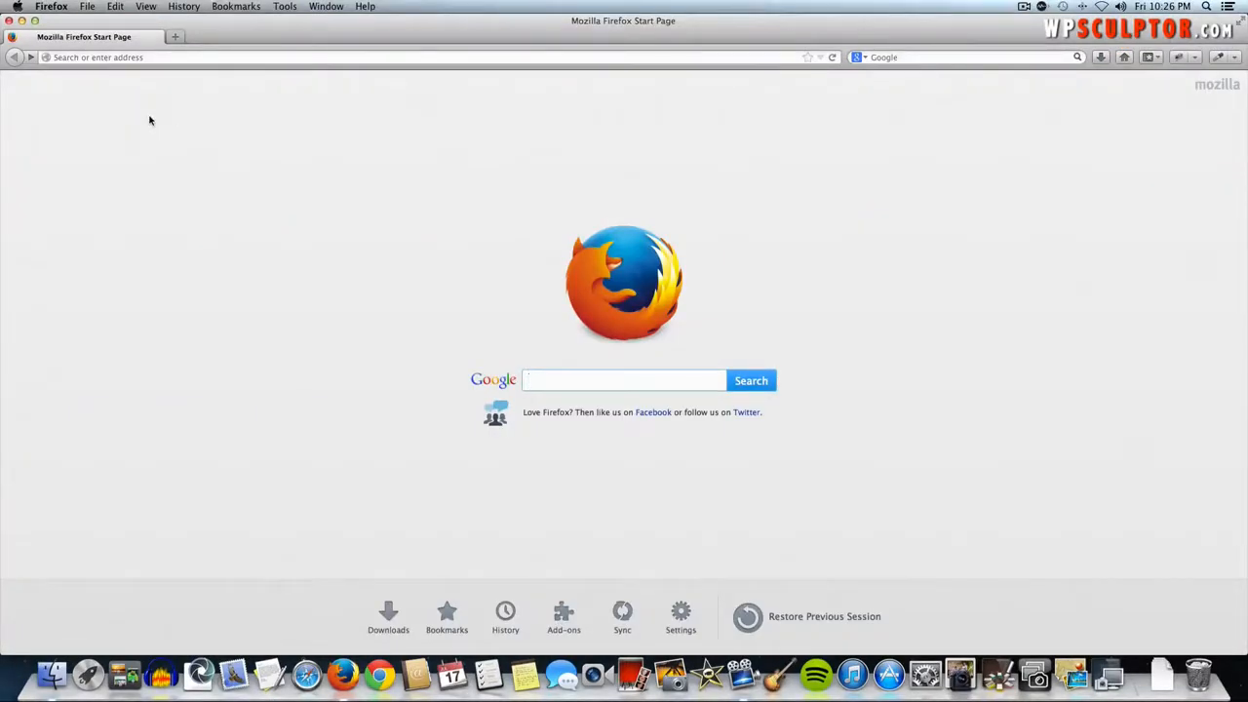
- Go to hostgator.com from the address bar
left_click(144, 58)
type("hostgator")
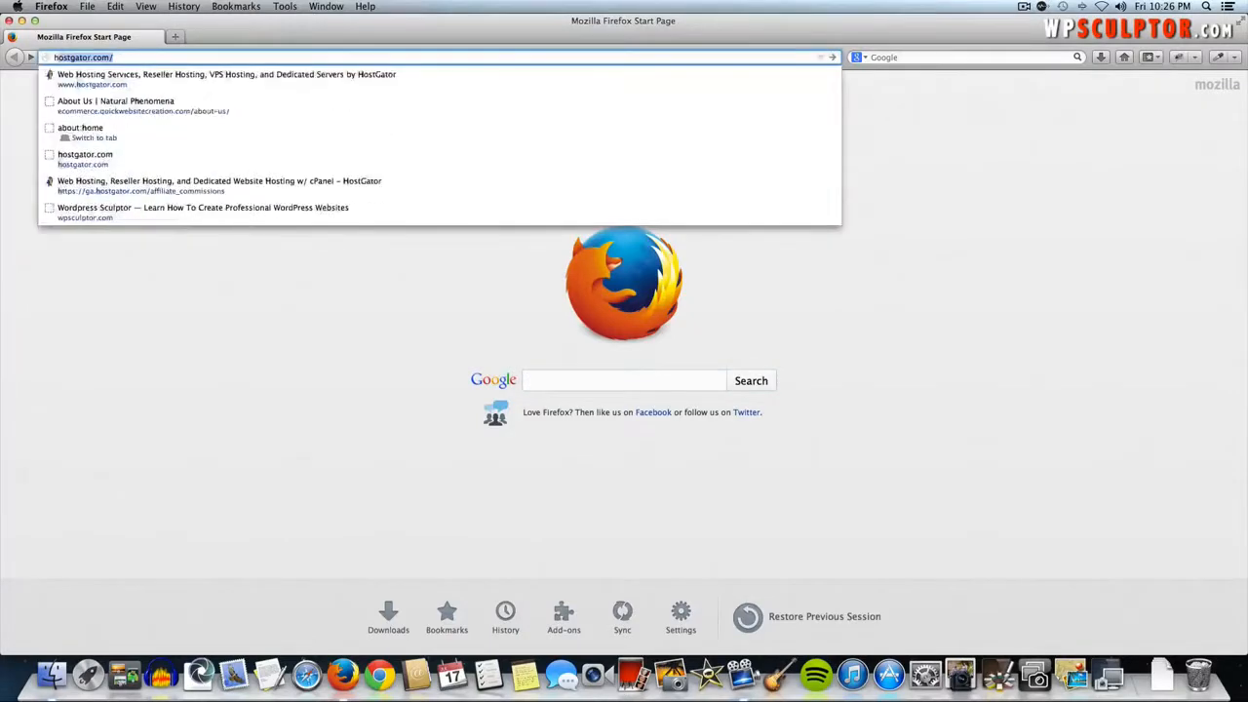
type(".com")
key("Return")
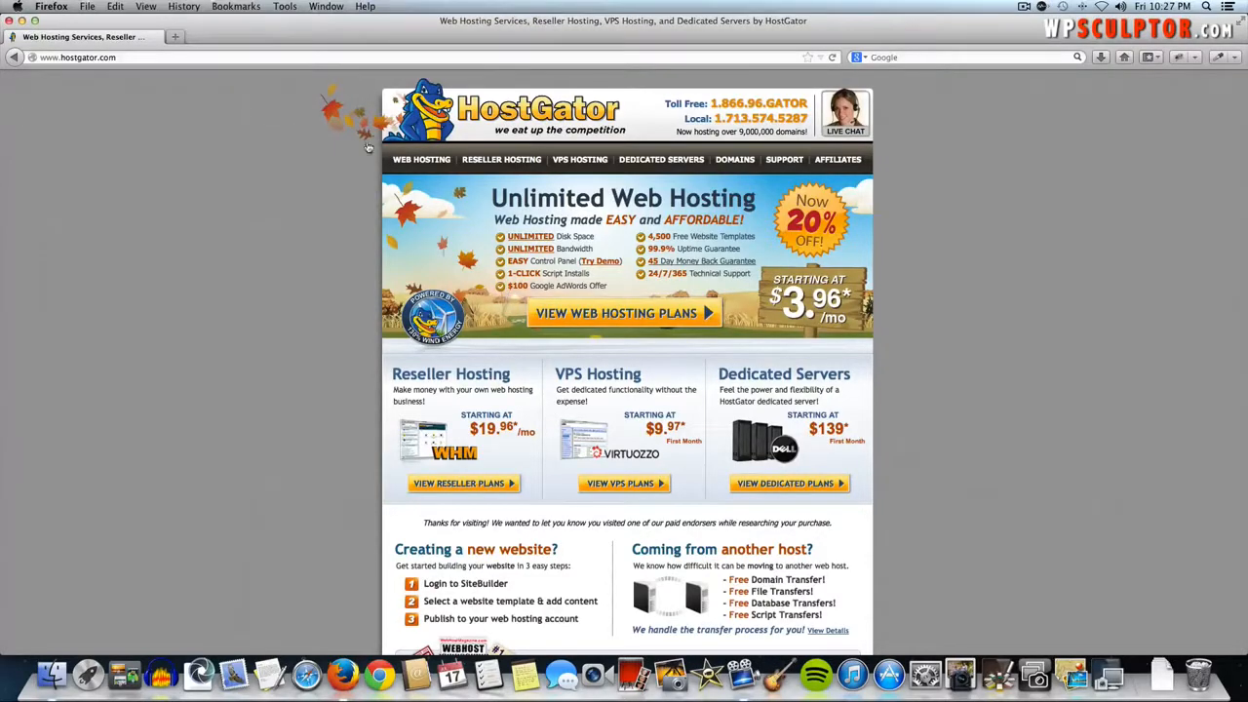
- Open the Web Hosting plans and start an order for the Baby plan
left_click(414, 160)
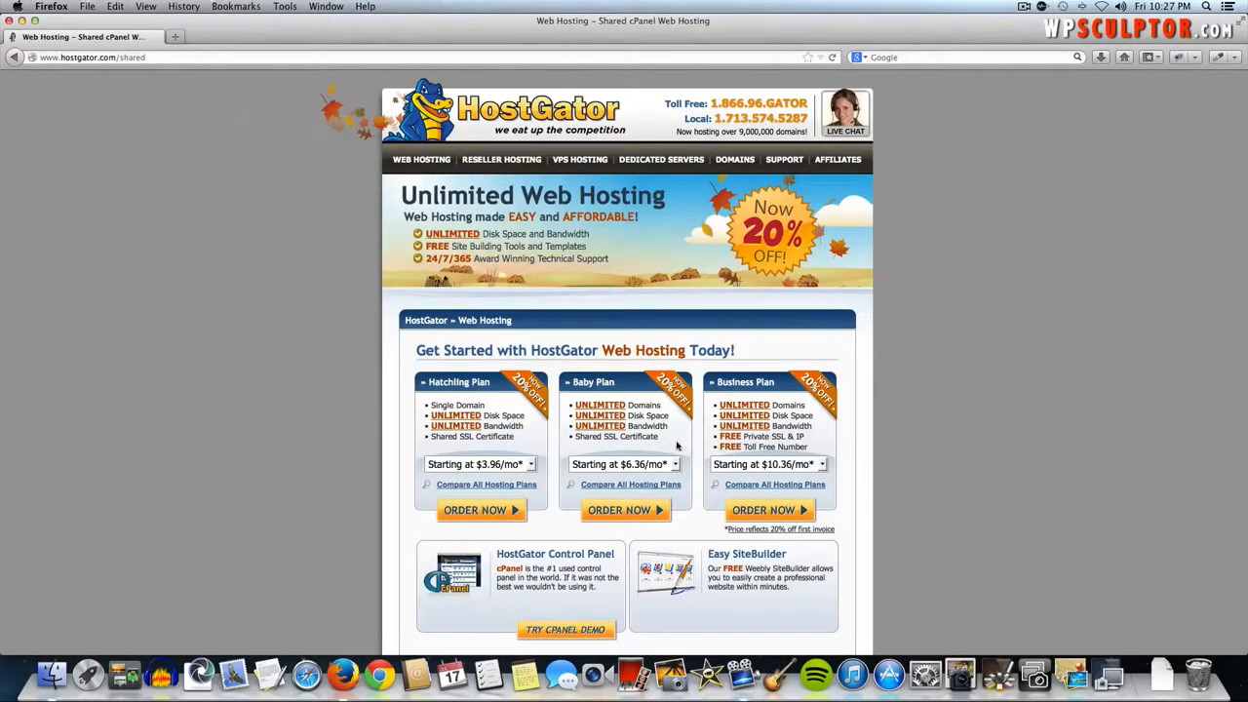
left_click(639, 512)
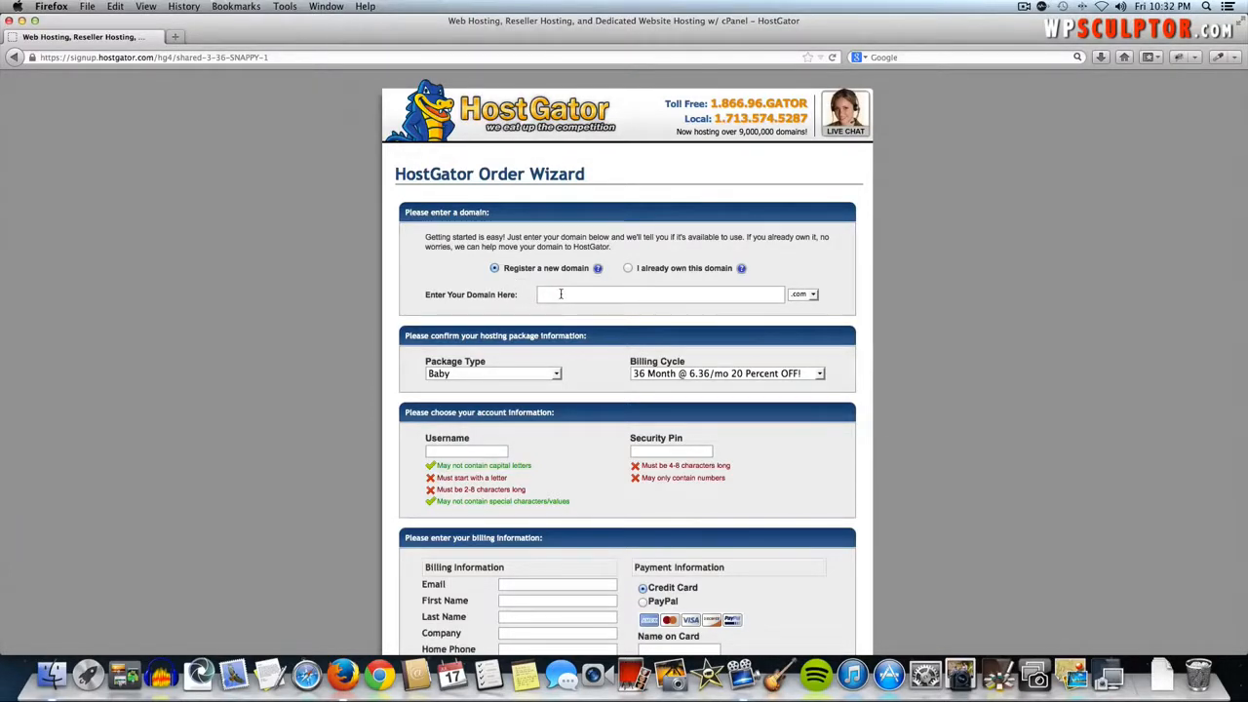
- Keep .com as the domain ending and type thenaturalphenomena as the domain name
left_click(561, 293)
left_click(813, 296)
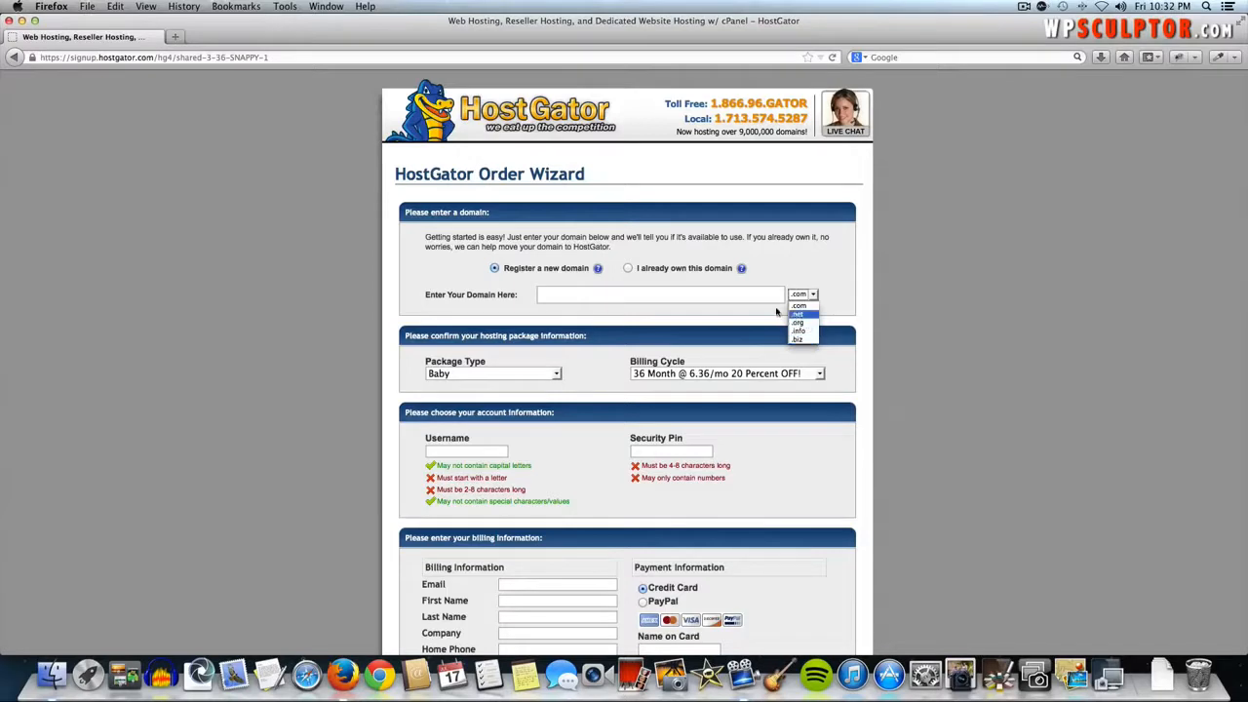
left_click(800, 308)
left_click(686, 300)
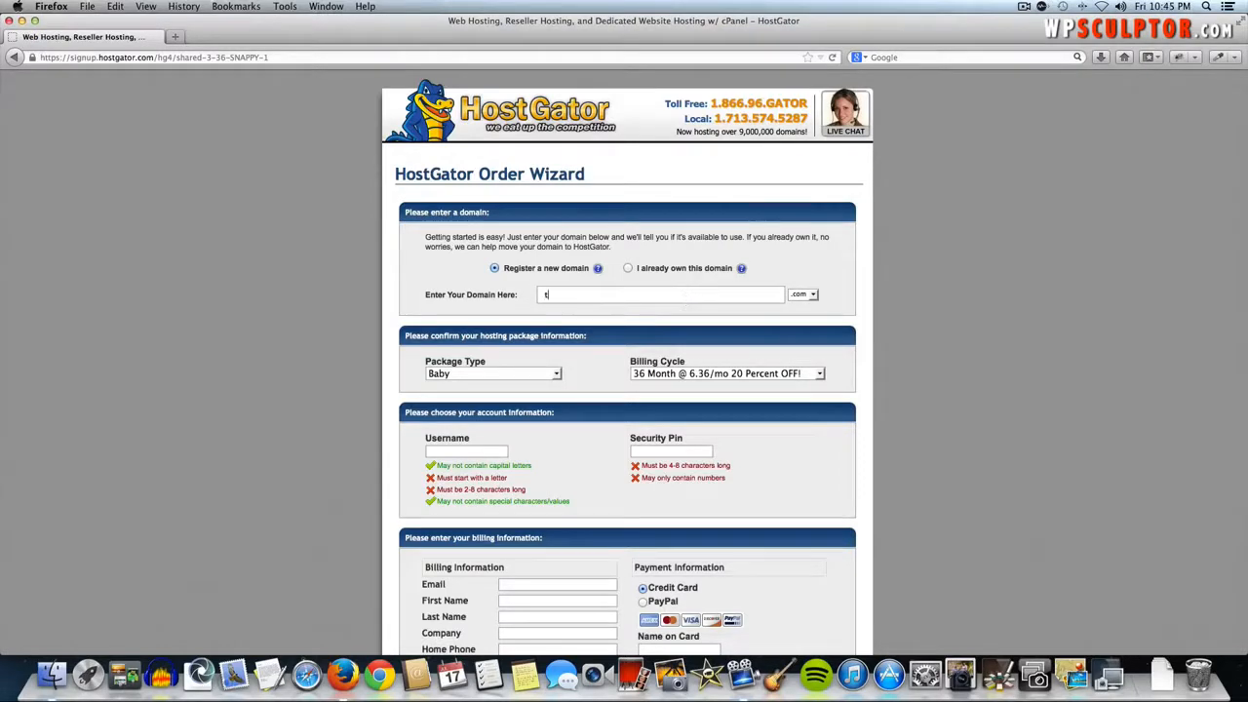
type("hen")
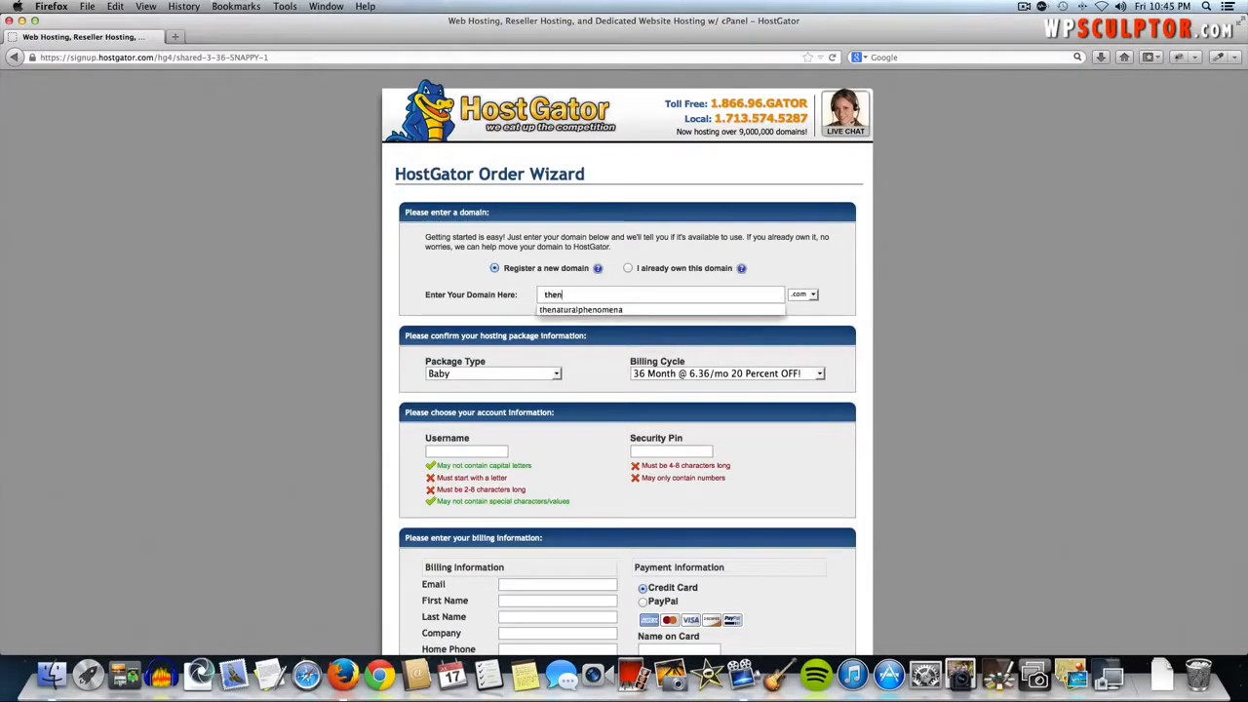
type("aturalphenomena")
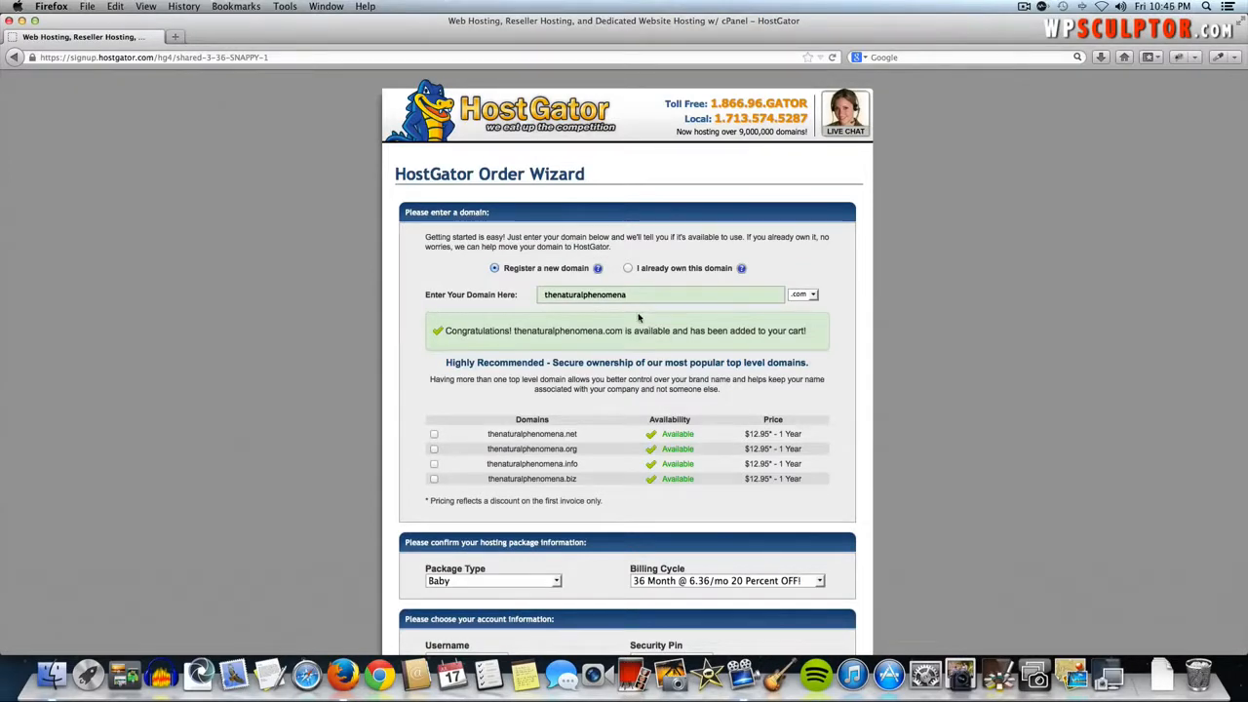
- Keep the Baby package and change the billing cycle to 1 Month at $7.96/mo
scroll(638, 318, "down", 5)
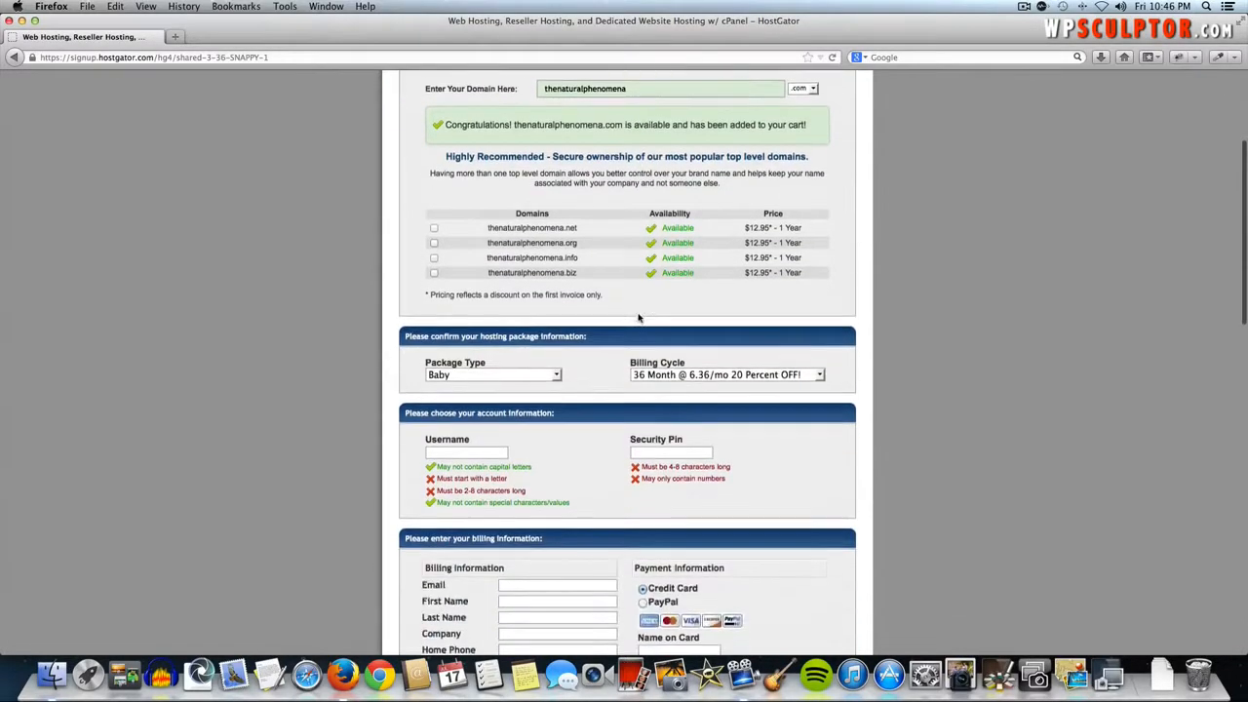
left_click(477, 372)
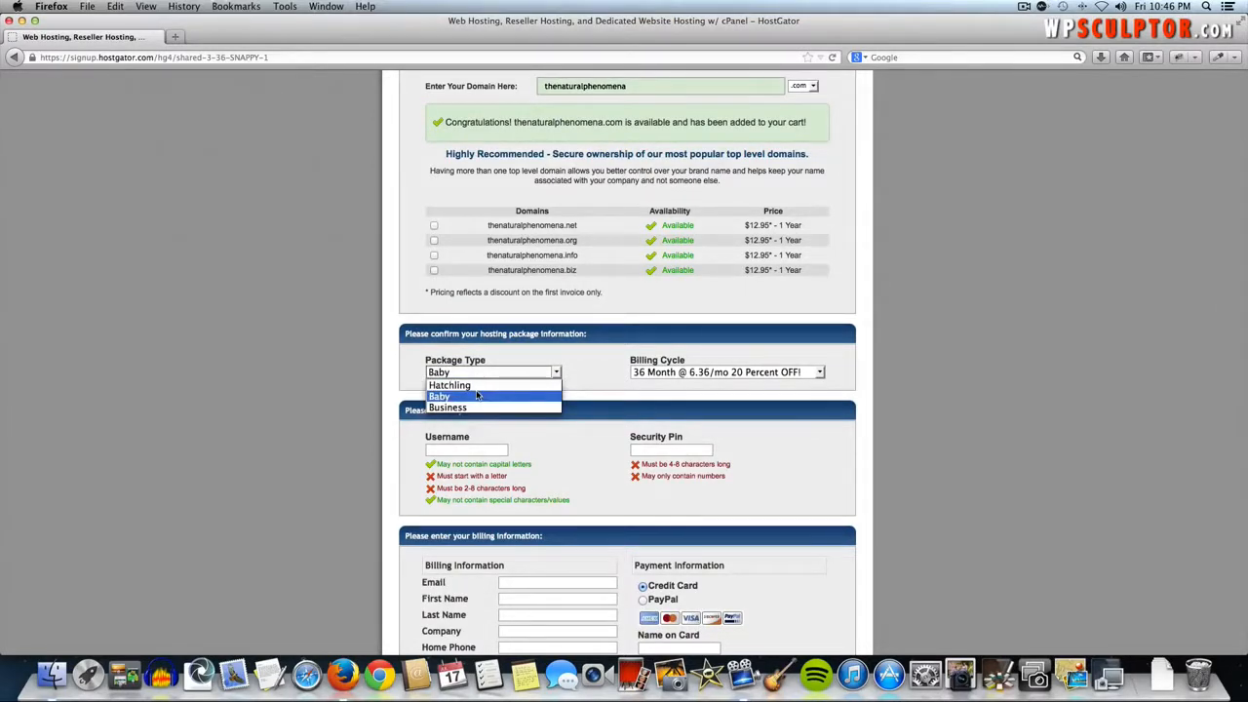
left_click(477, 396)
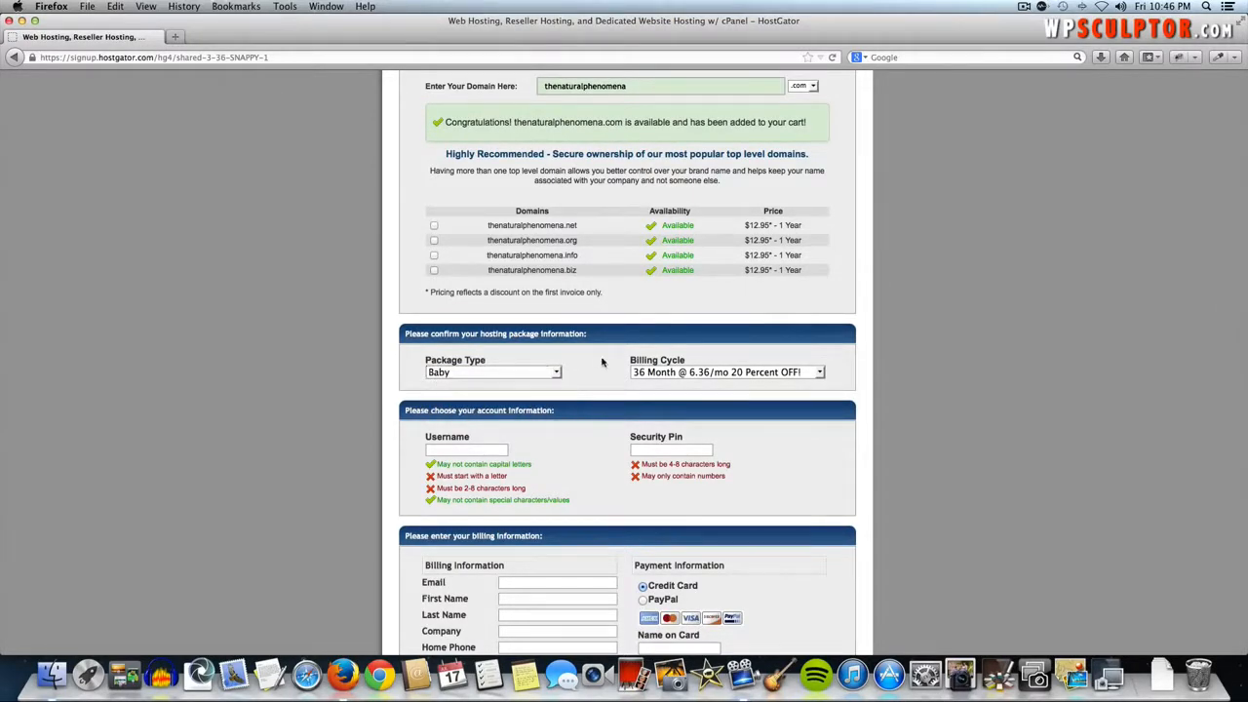
left_click(666, 373)
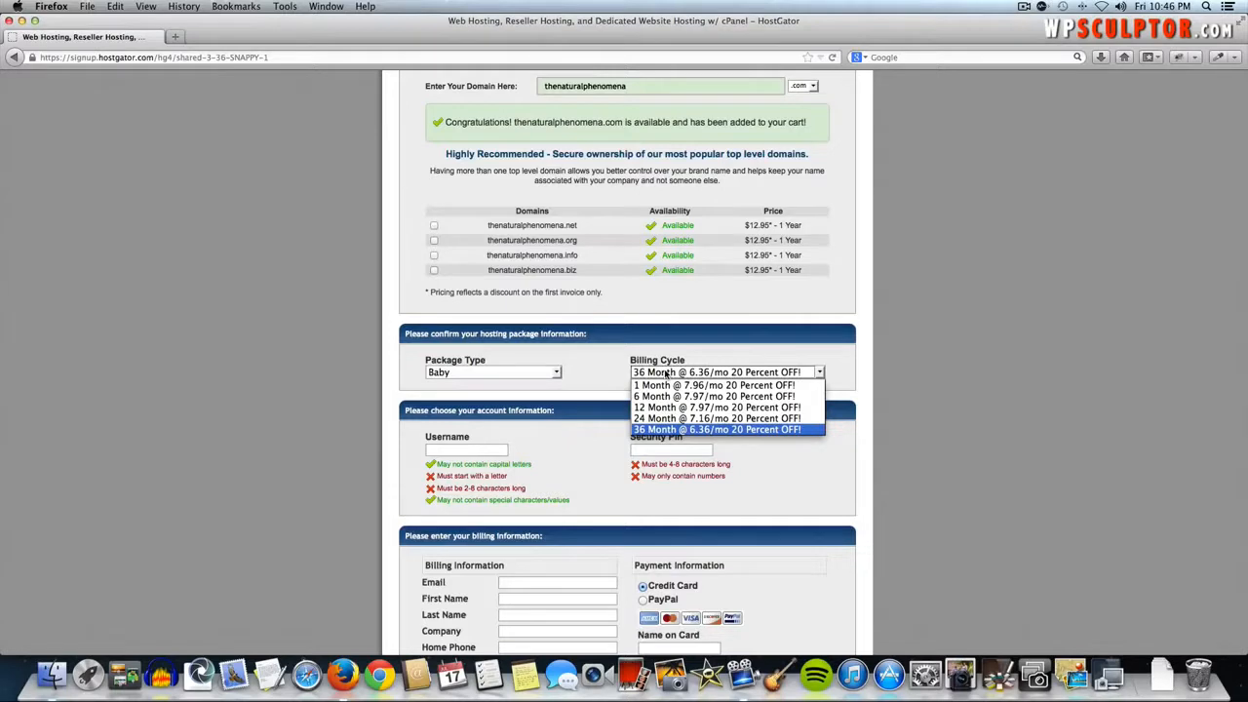
left_click(709, 356)
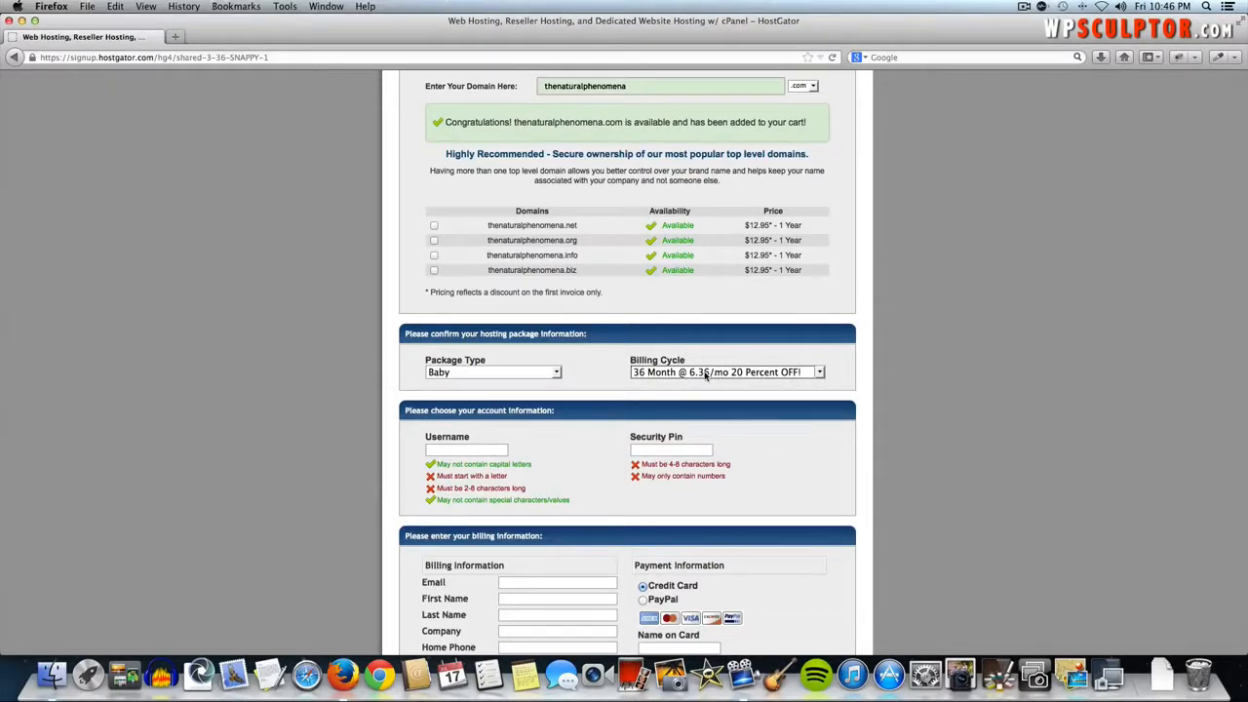
left_click(719, 376)
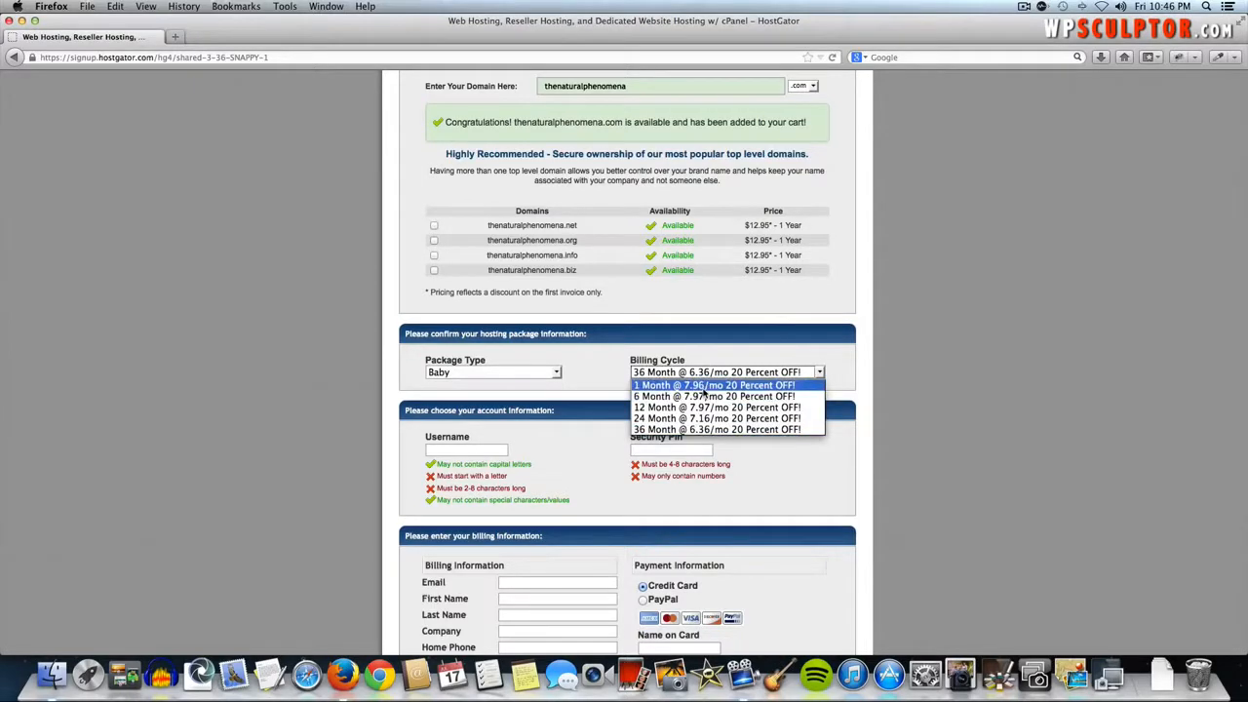
left_click(704, 386)
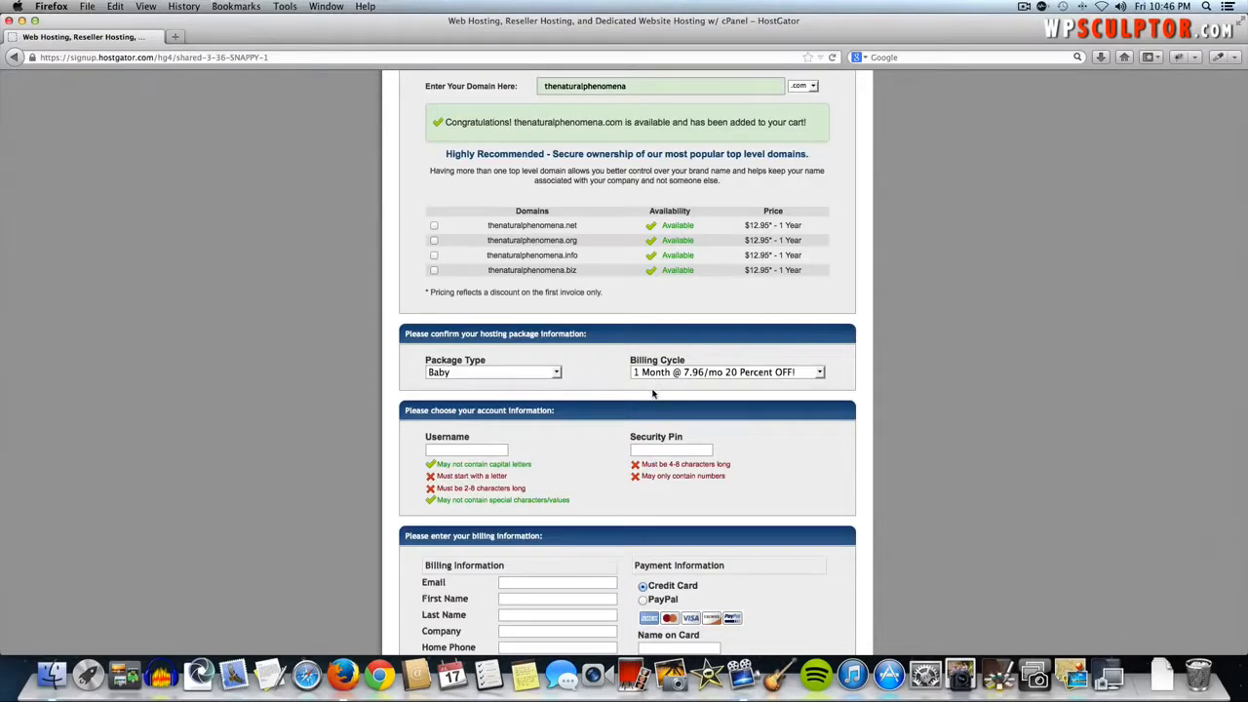
scroll(573, 394, "down", 1)
scroll(573, 394, "down", 3)
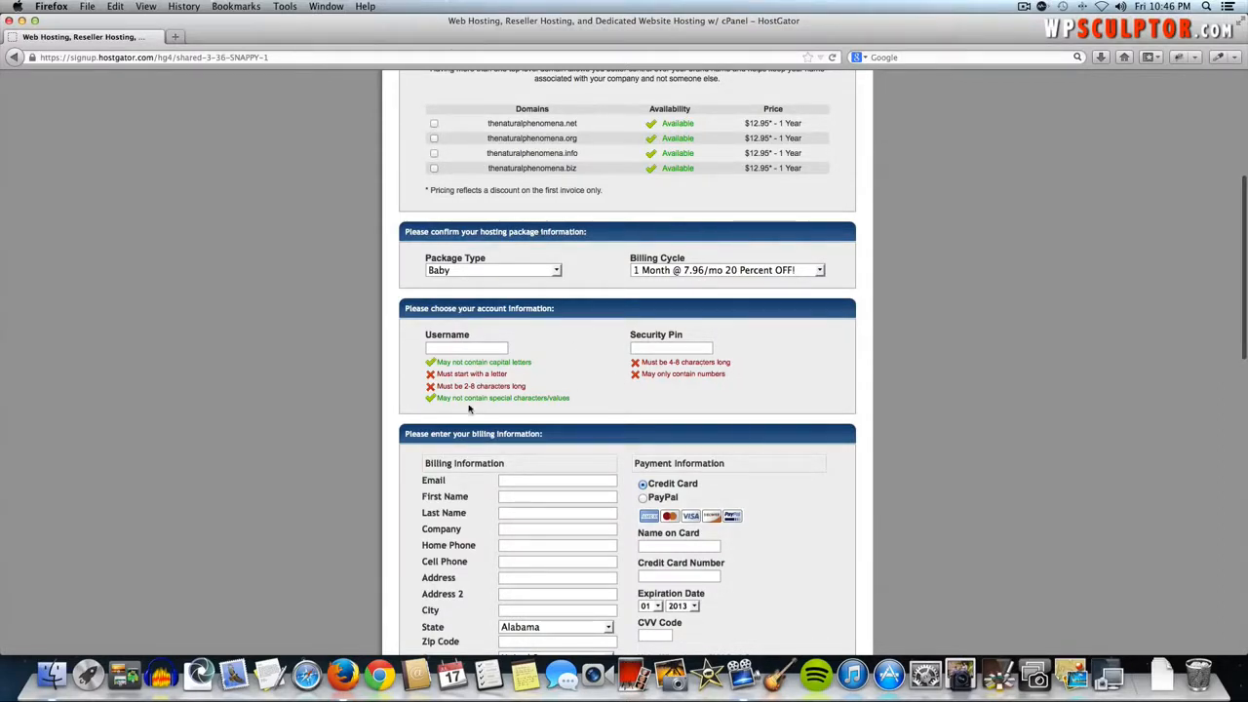
- Untick the Domain Privacy Protection, SiteLock and CodeGuard hosting add-ons
scroll(590, 392, "down", 2)
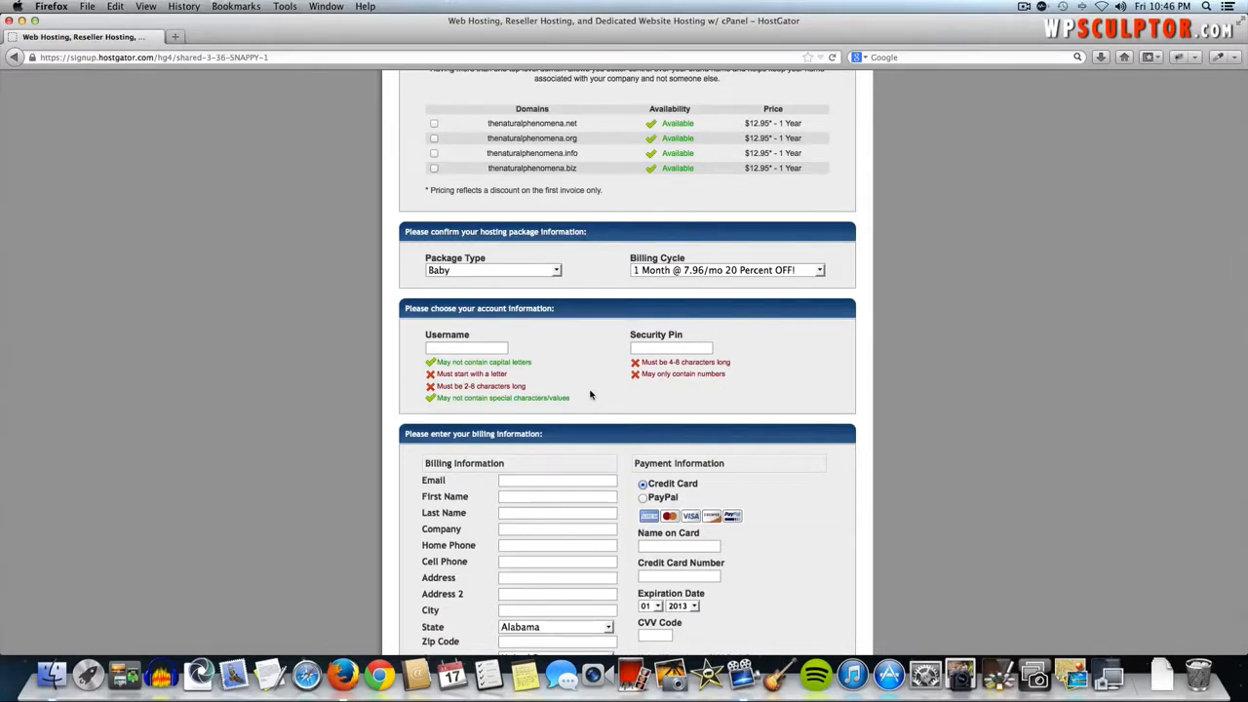
scroll(589, 393, "down", 3)
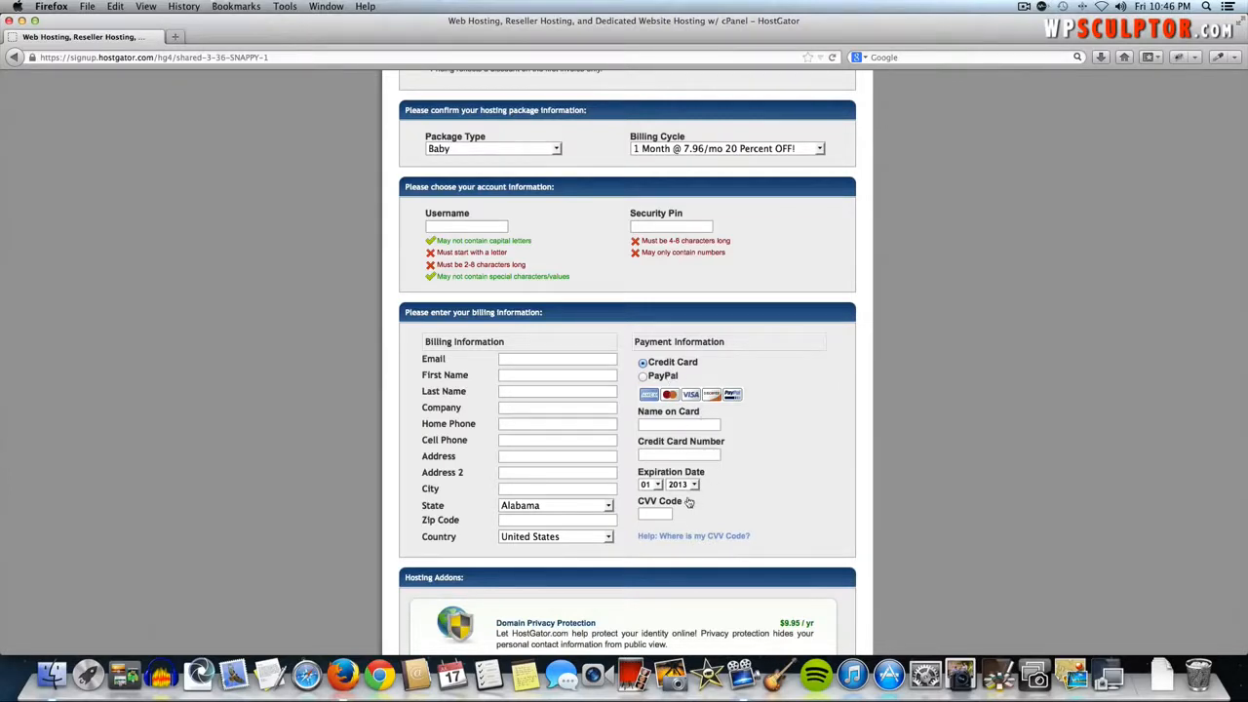
scroll(688, 501, "down", 5)
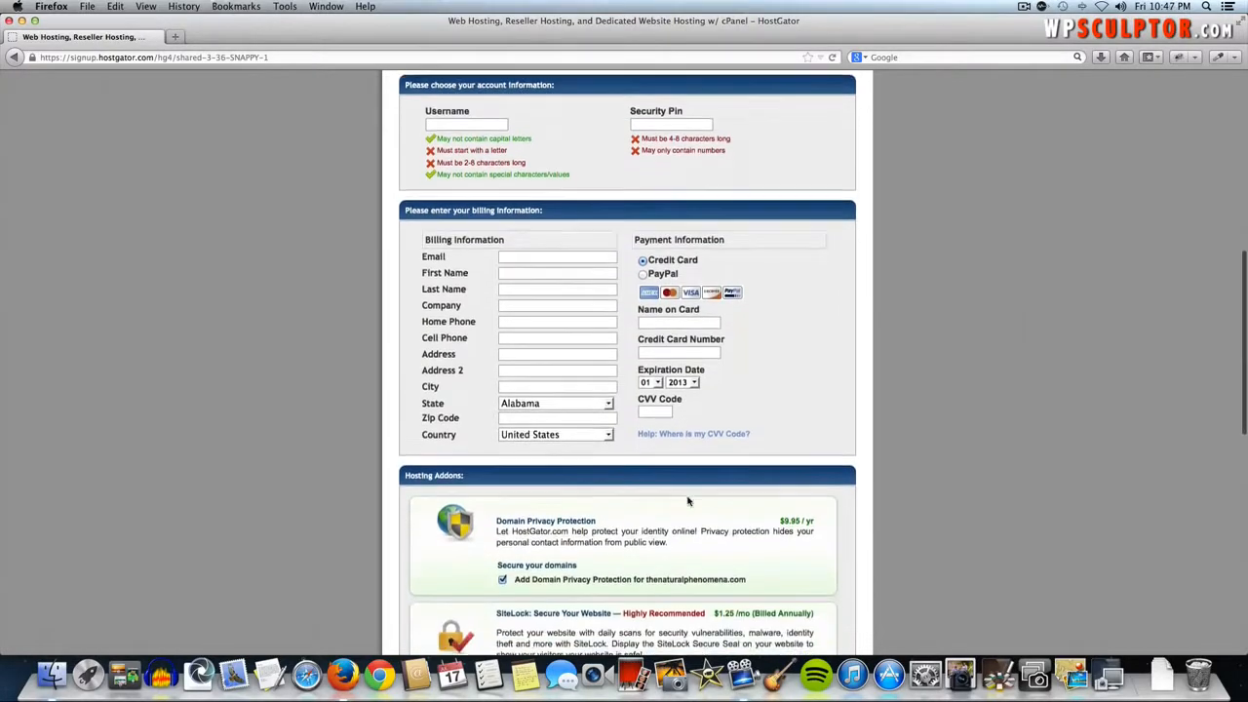
scroll(689, 501, "down", 3)
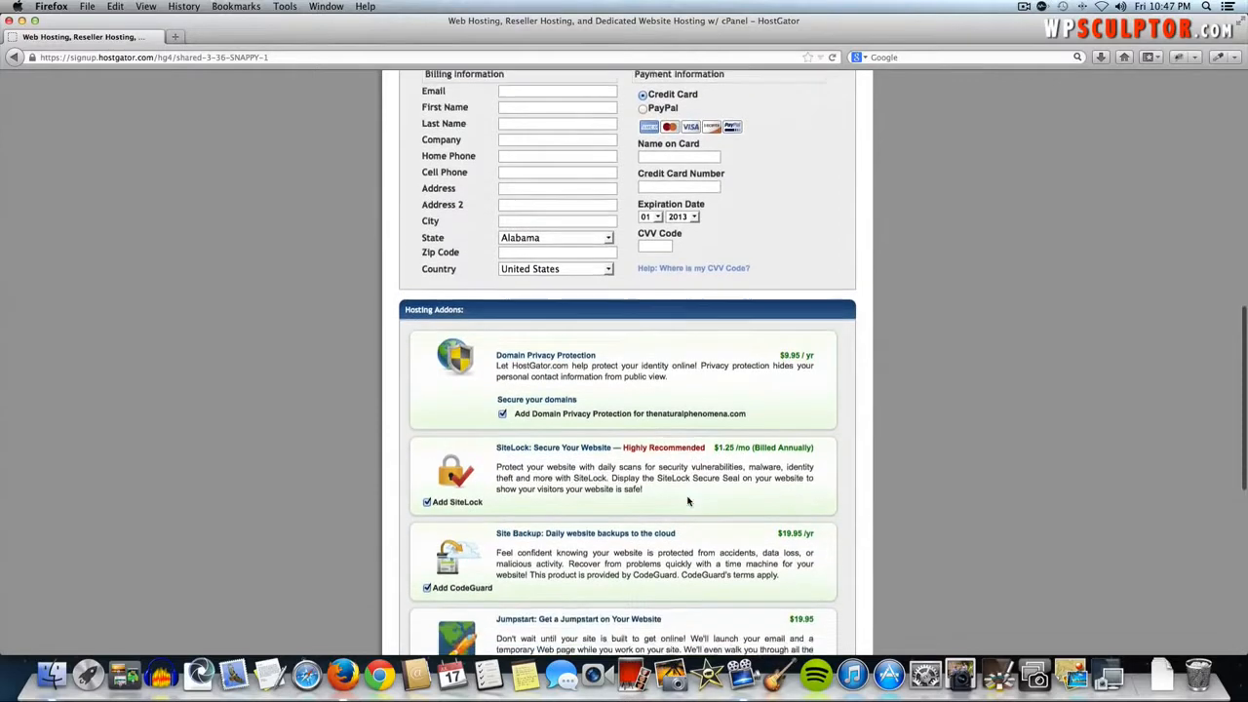
scroll(688, 501, "down", 1)
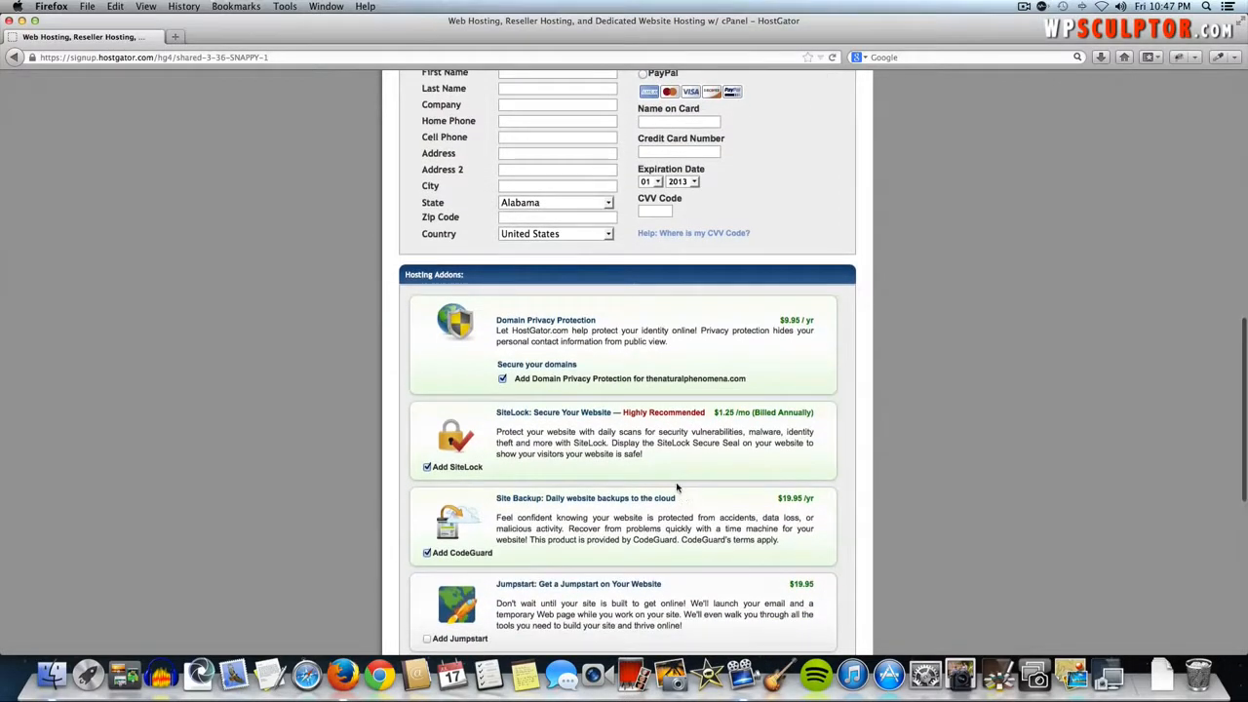
scroll(677, 489, "down", 1)
left_click(502, 369)
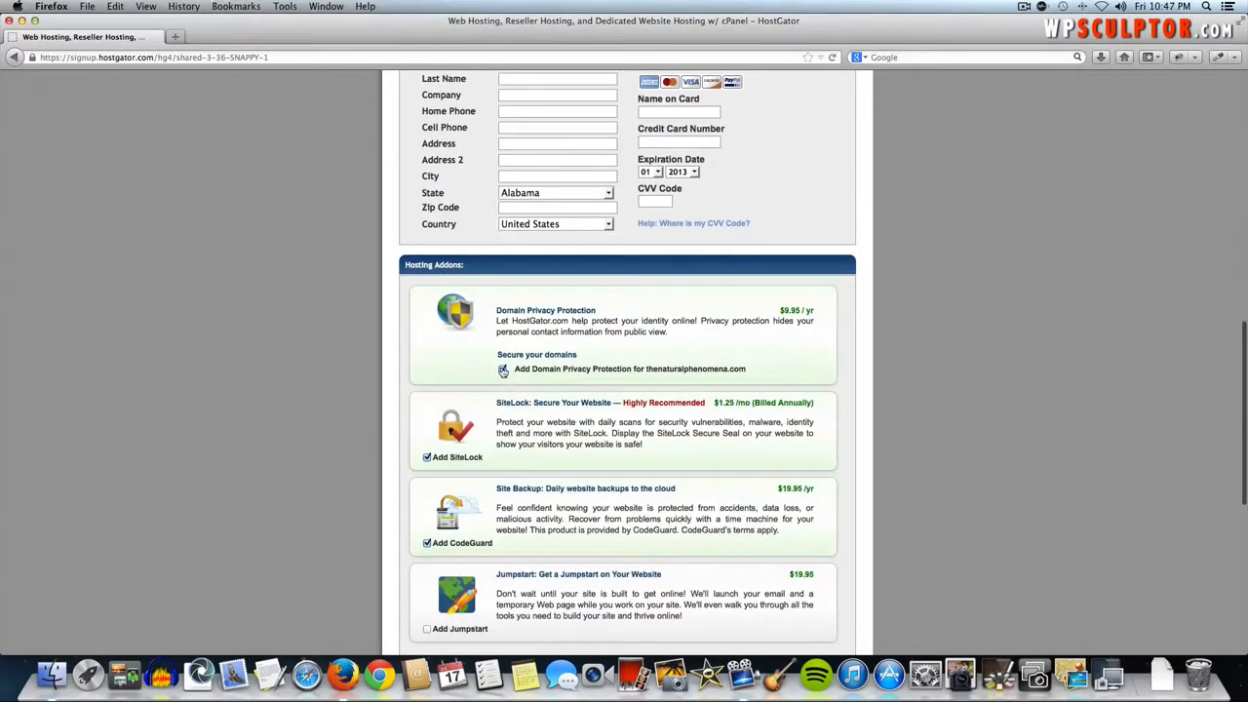
scroll(495, 384, "down", 1)
left_click(426, 457)
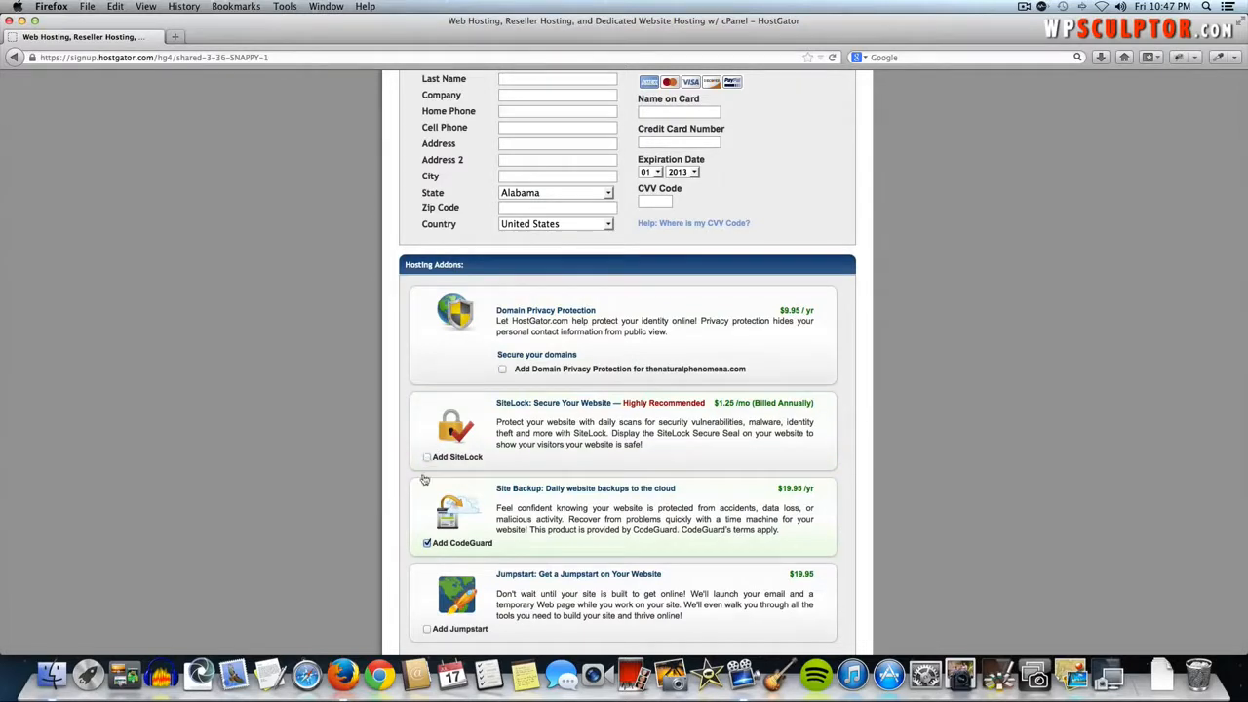
left_click(426, 543)
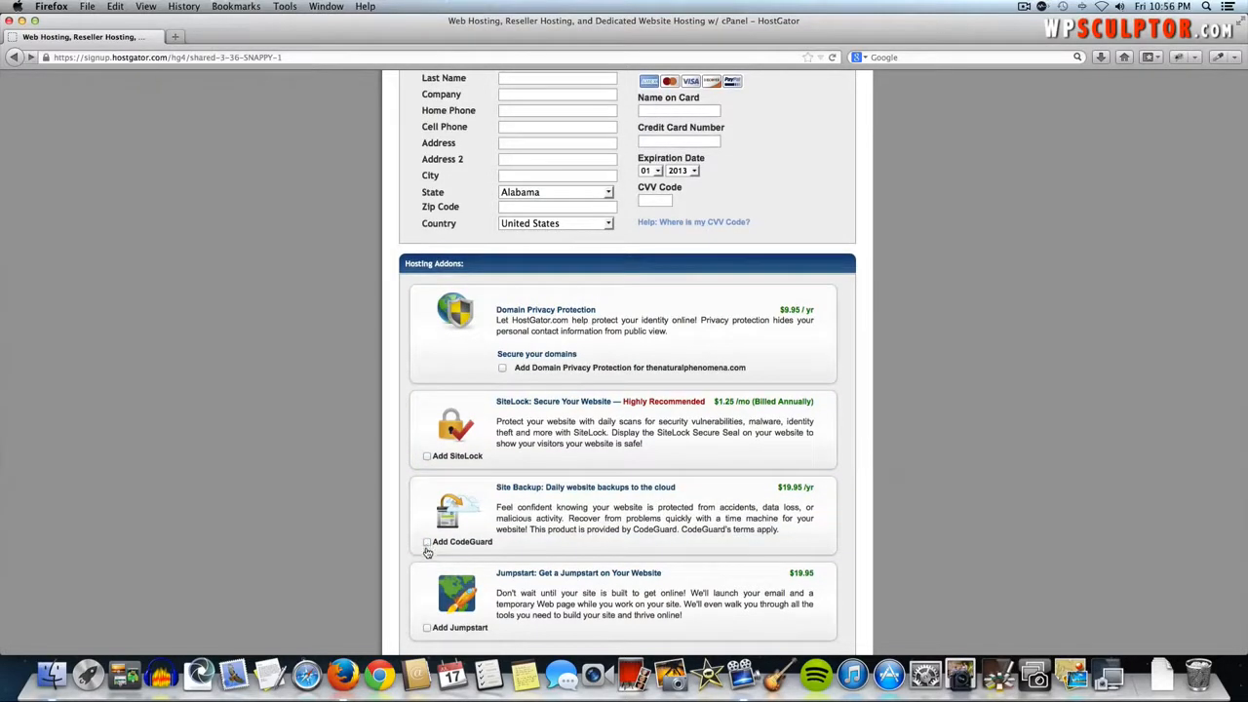
scroll(431, 578, "down", 1)
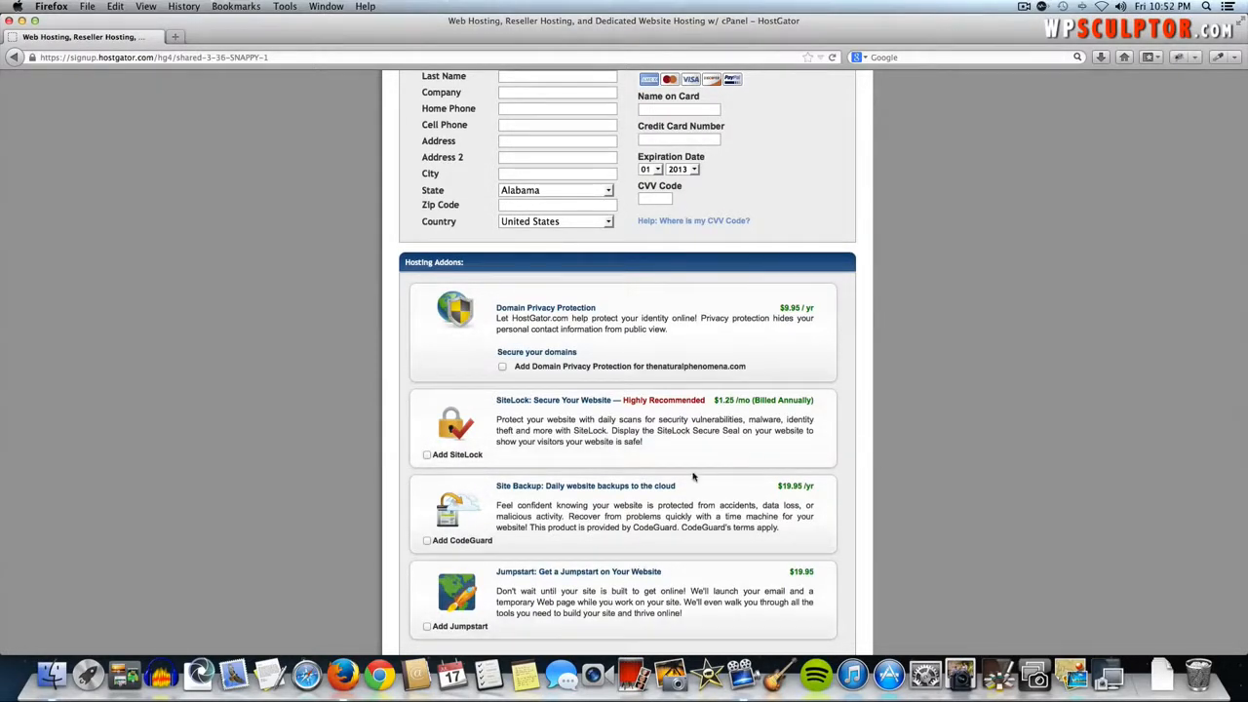
scroll(640, 487, "down", 3)
scroll(640, 487, "down", 4)
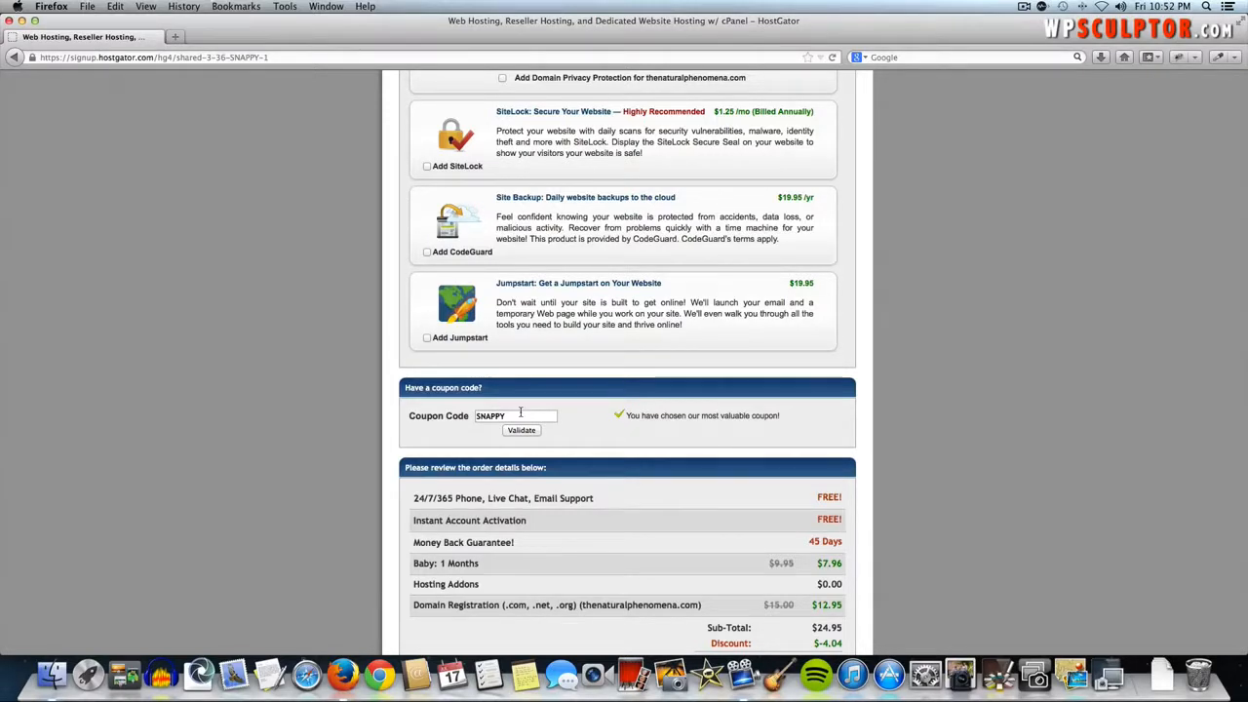
- Replace the SNAPPY coupon with wpsculptor1cent, bringing the first month to $0.01 and total due to $12.96
double_click(518, 415)
type("wpsculptor")
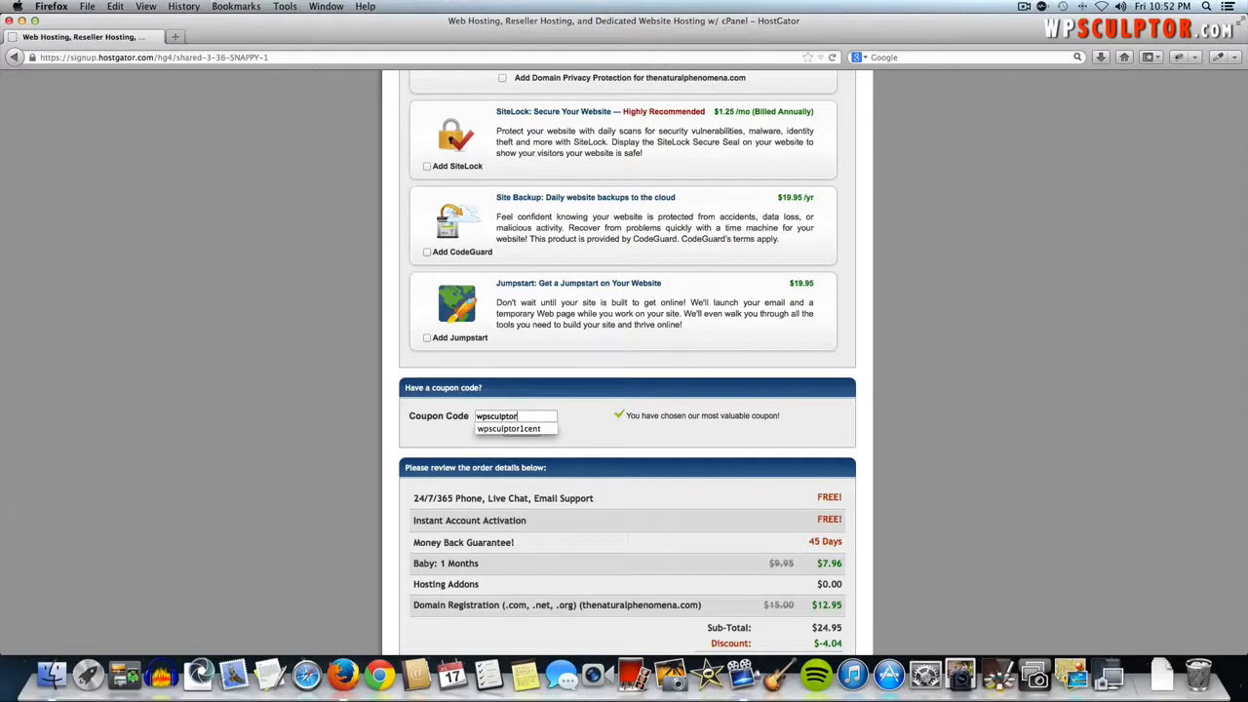
type("1cent")
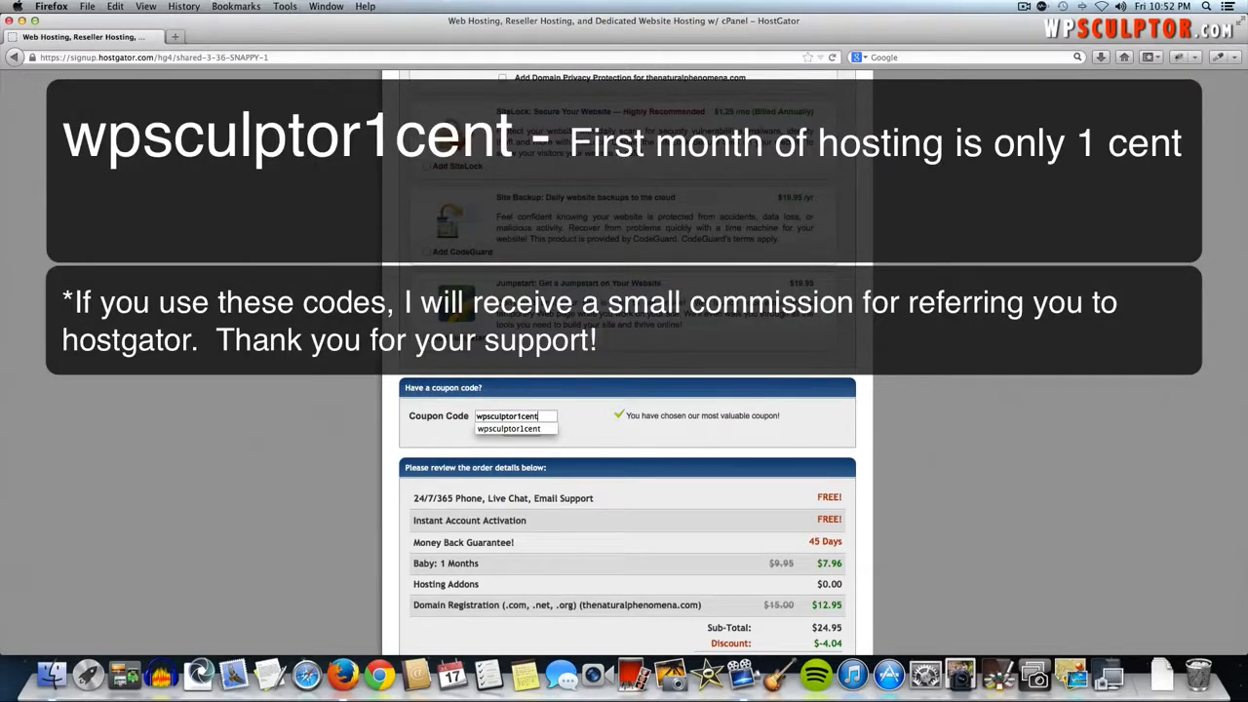
left_click(573, 426)
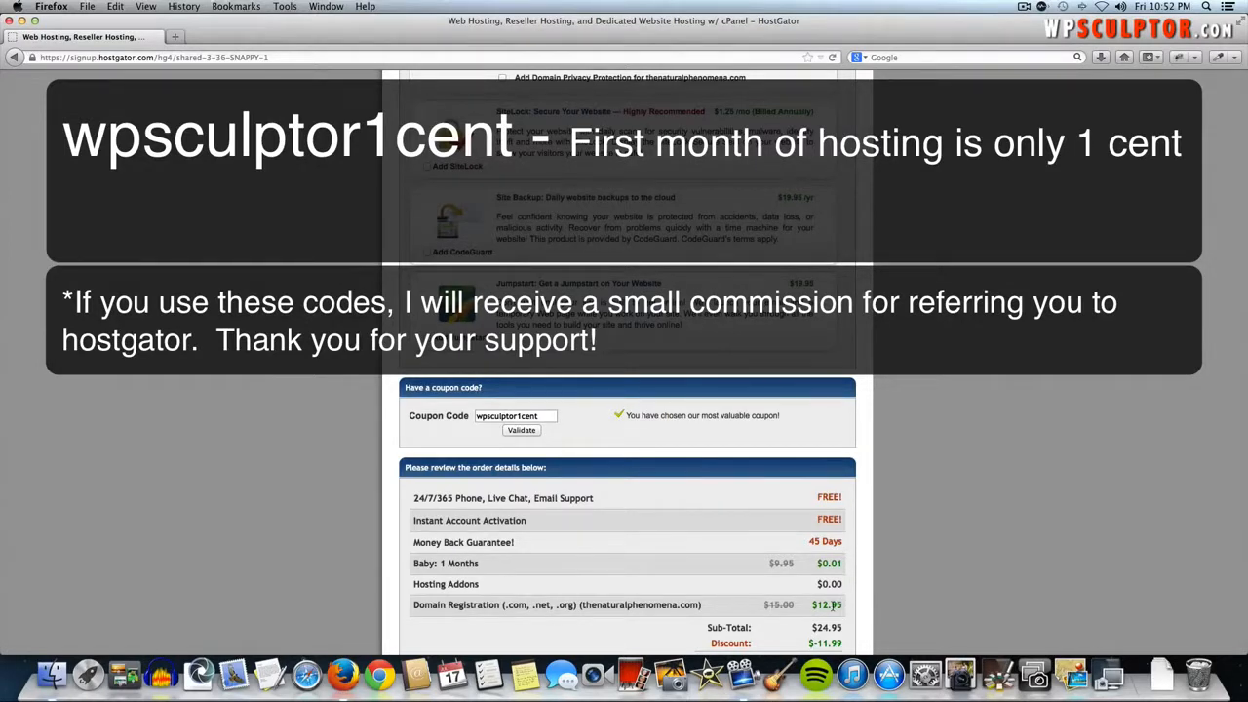
scroll(836, 605, "down", 2)
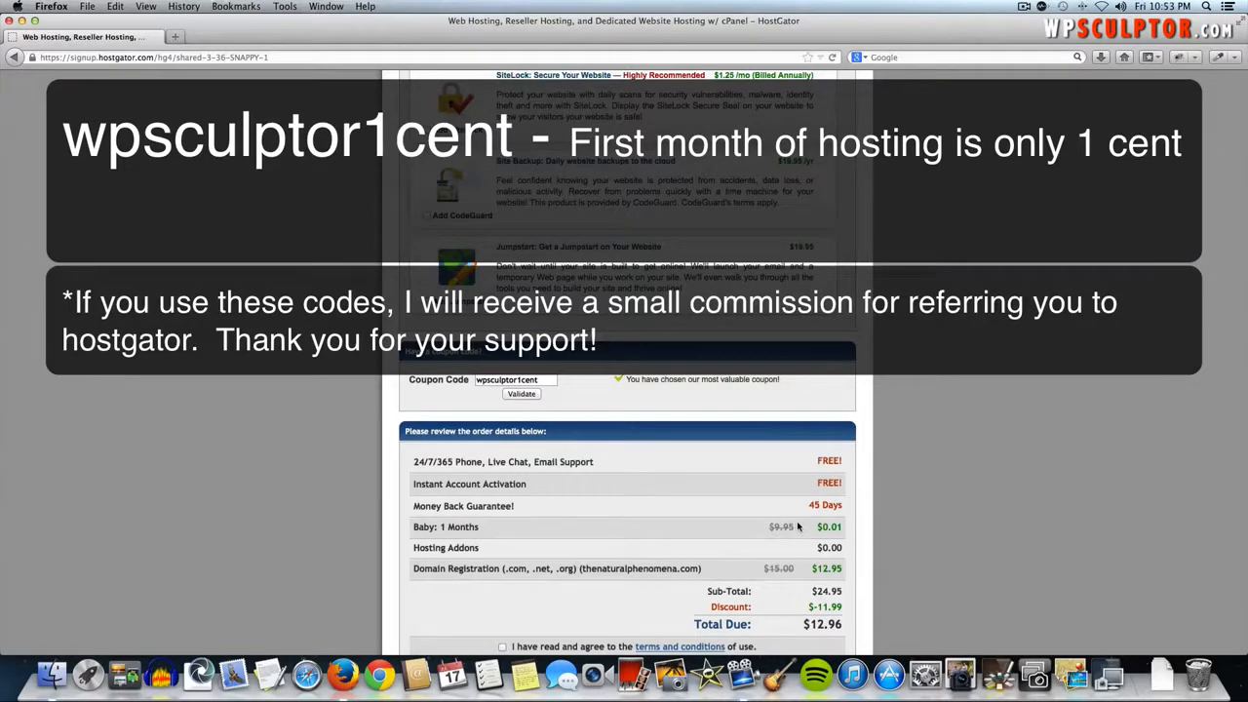
scroll(797, 526, "up", 1)
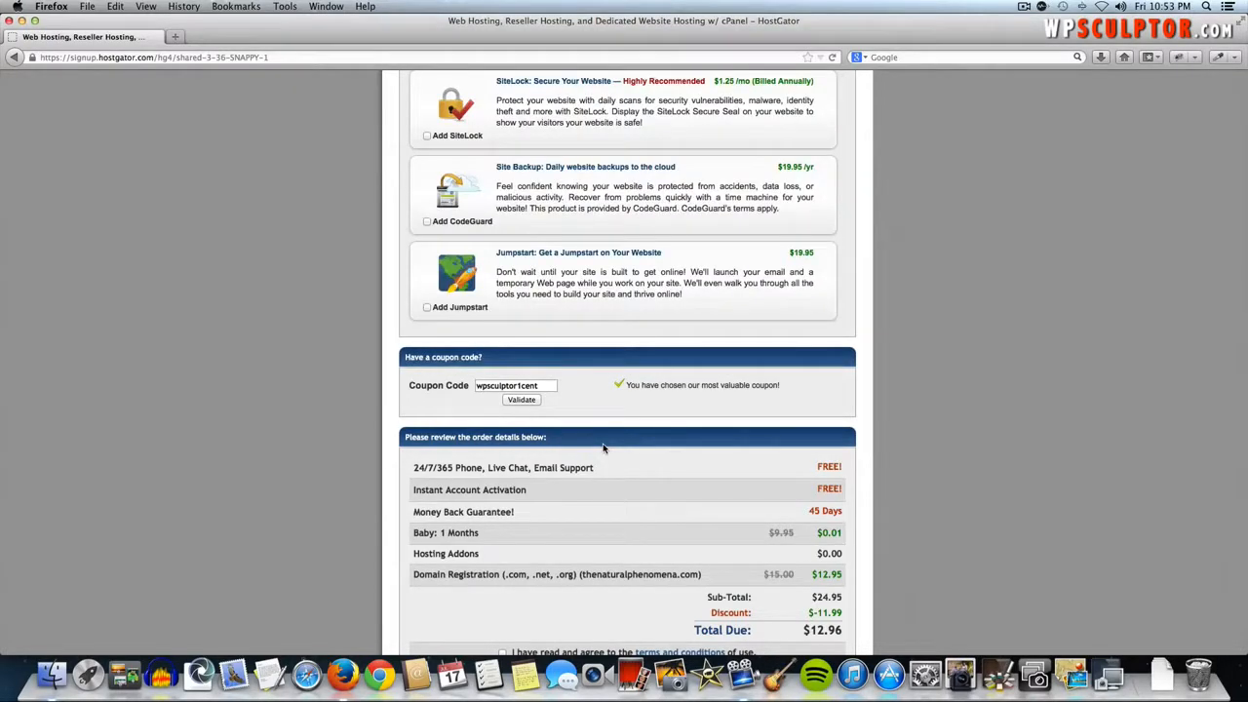
- Accept the terms and conditions and submit the HostGator order to create the account
scroll(602, 448, "down", 3)
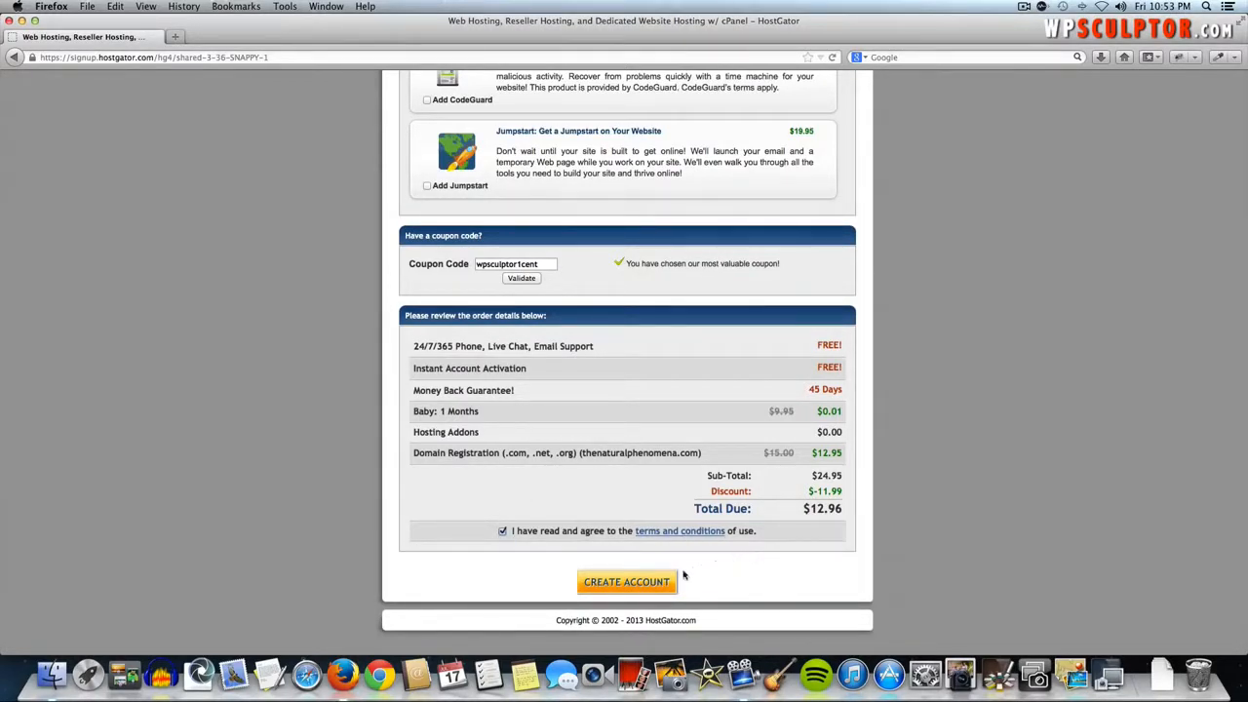
left_click(638, 584)
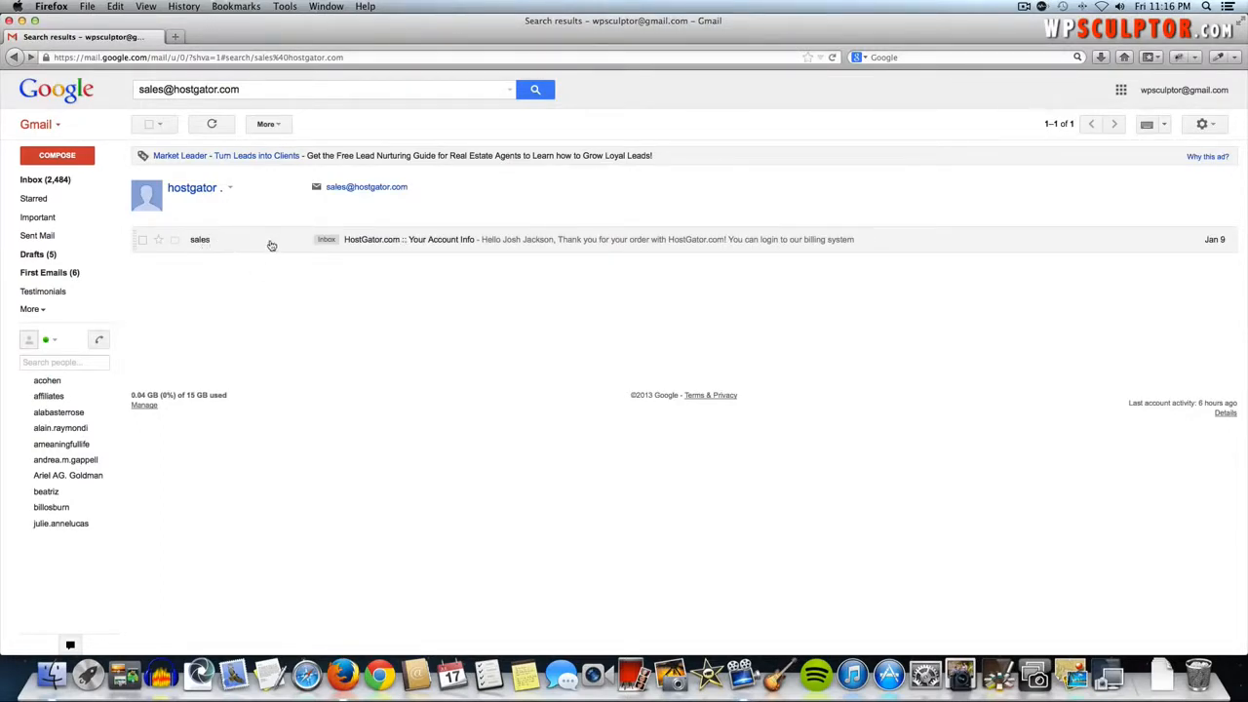
- Read HostGator's 'Your Account Info' email and follow its Your Control Panel link
left_click(376, 241)
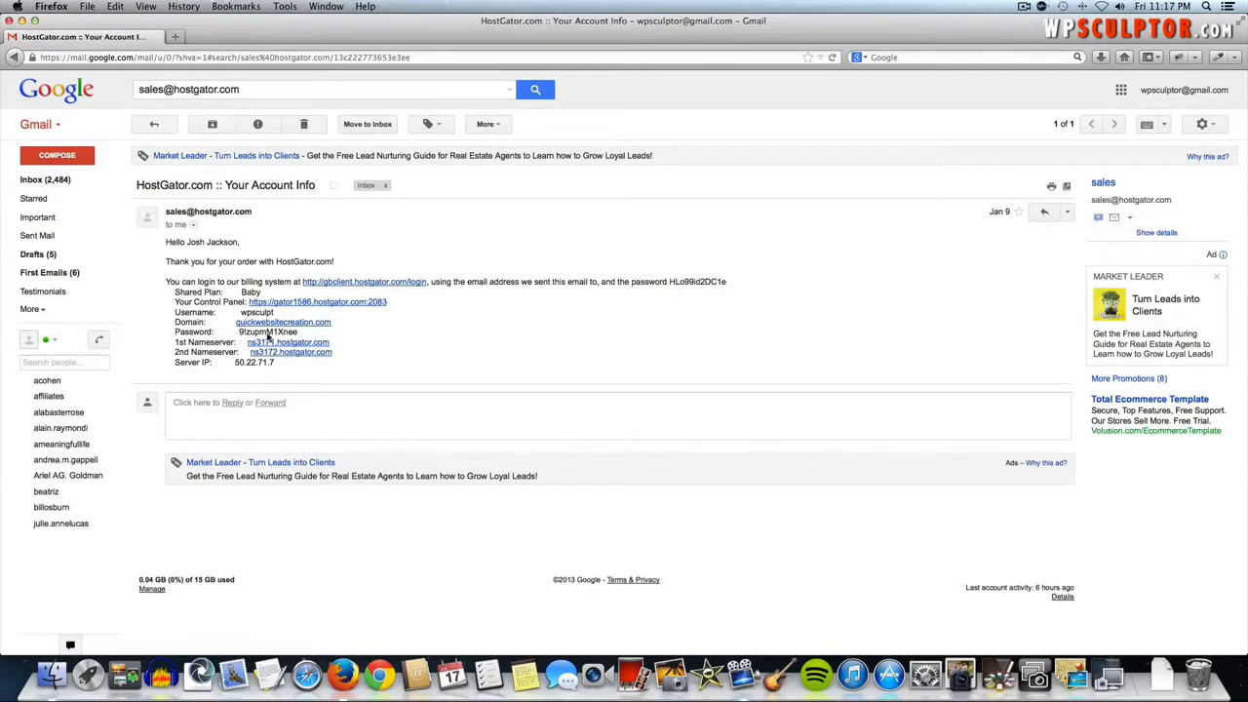
left_click(335, 304)
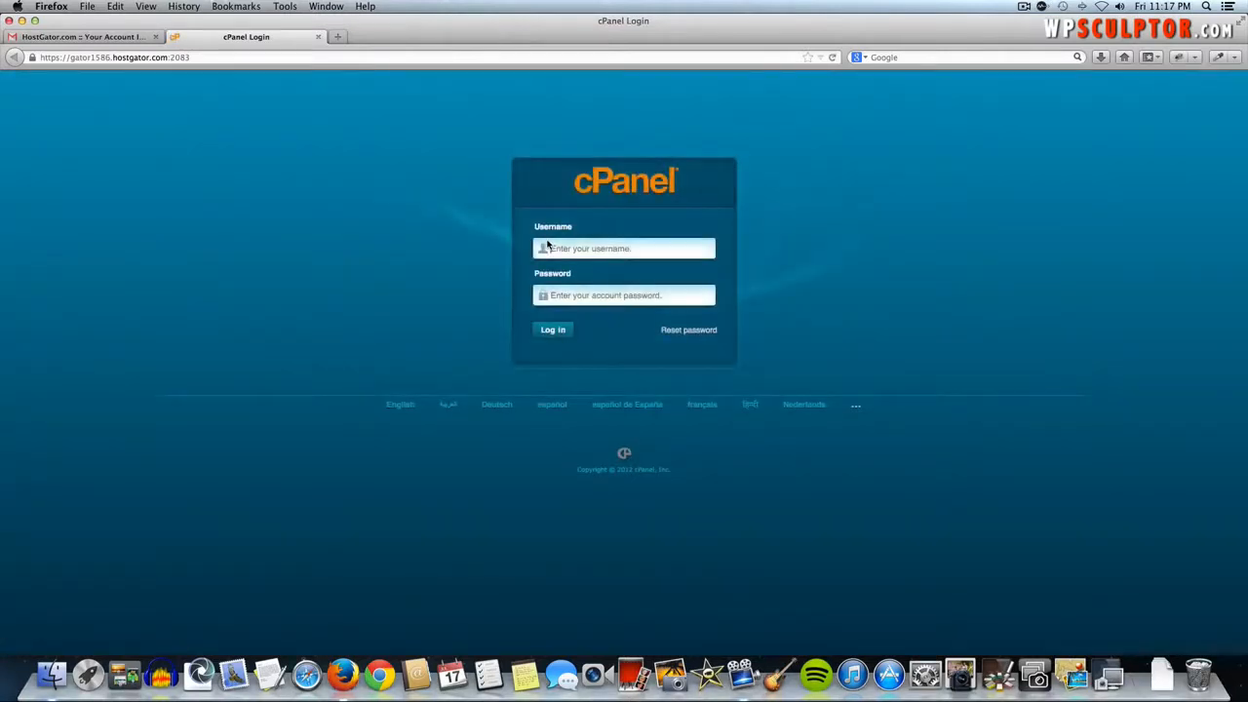
- Log in to cPanel with the account username and the password copied from the email
left_click(547, 246)
type("wpsculpt")
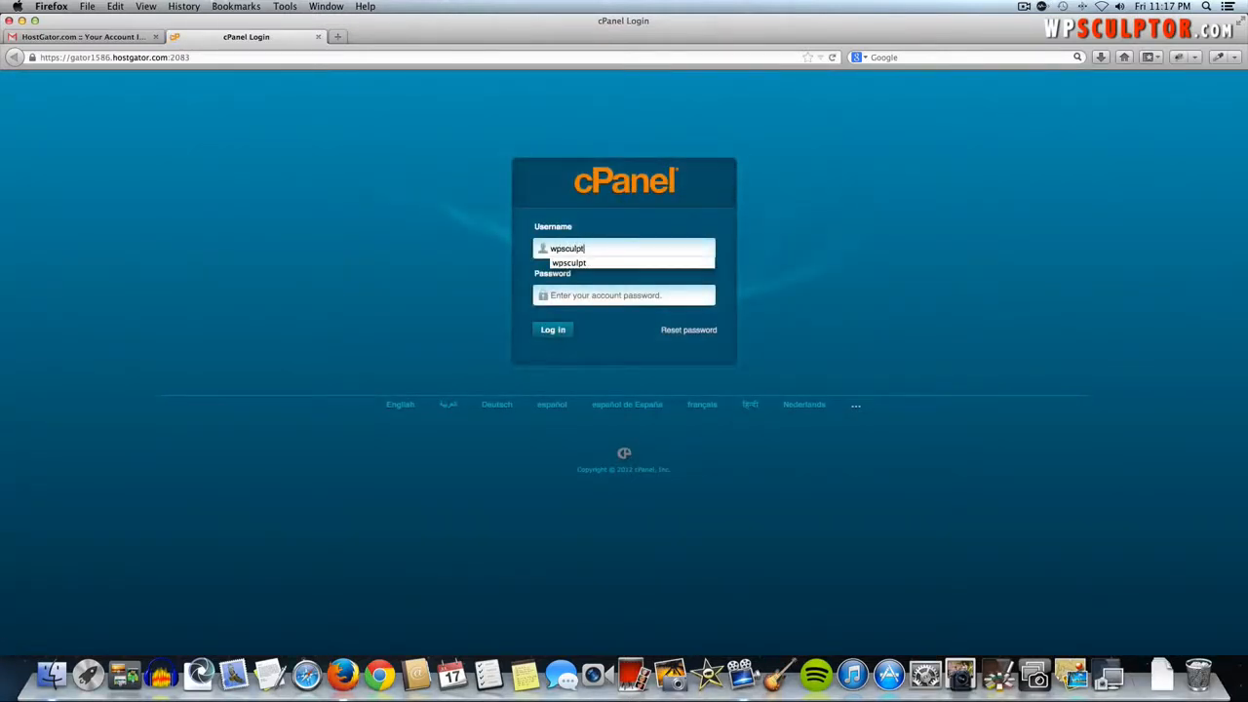
key("Tab")
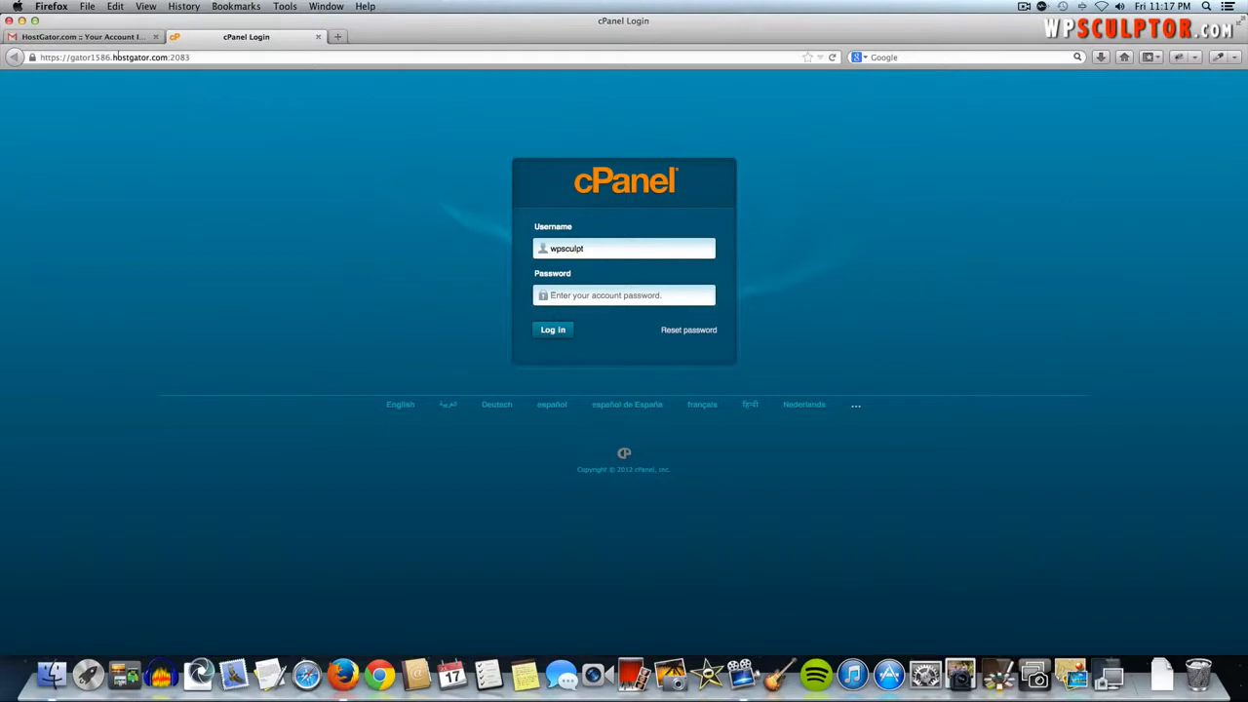
left_click(115, 39)
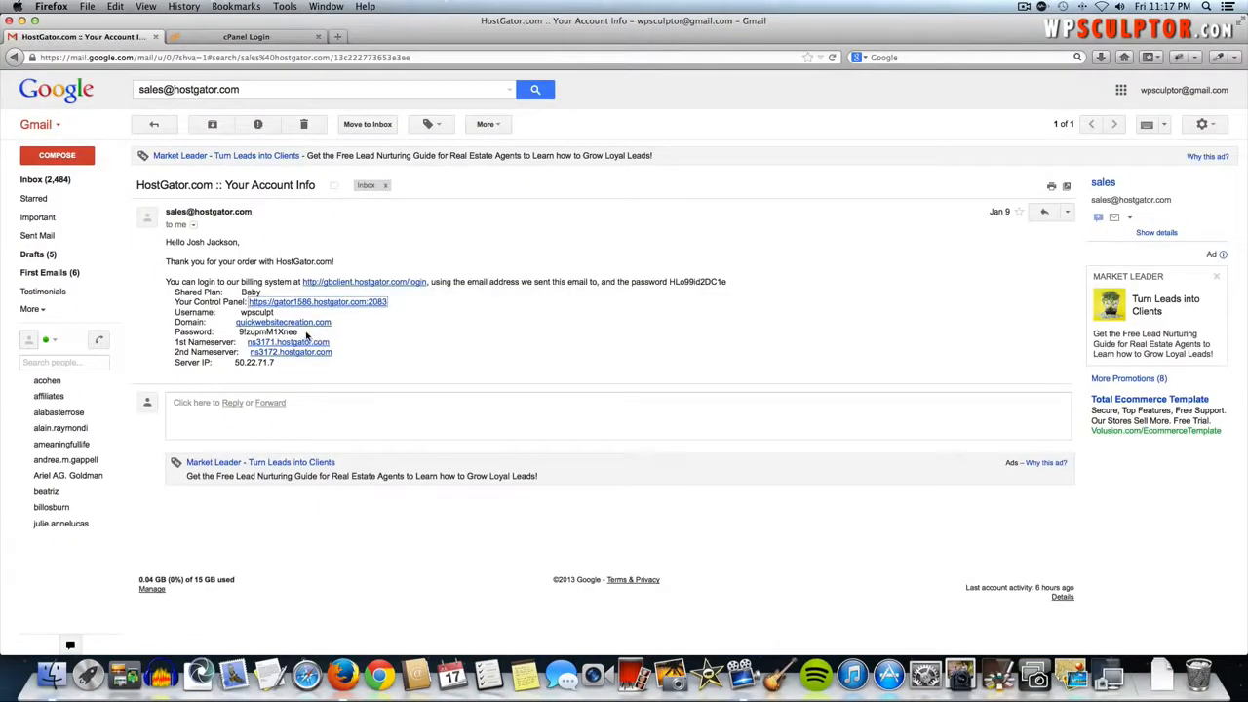
left_click_drag(302, 333, 238, 336)
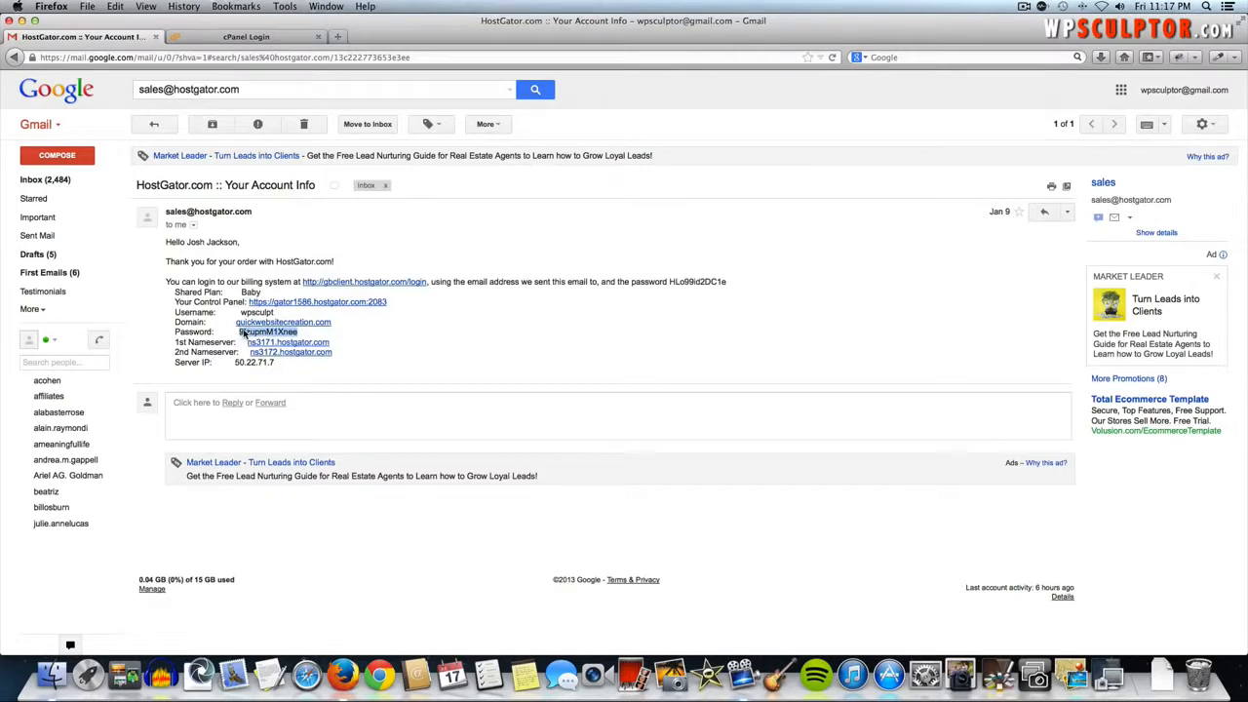
left_click(213, 36)
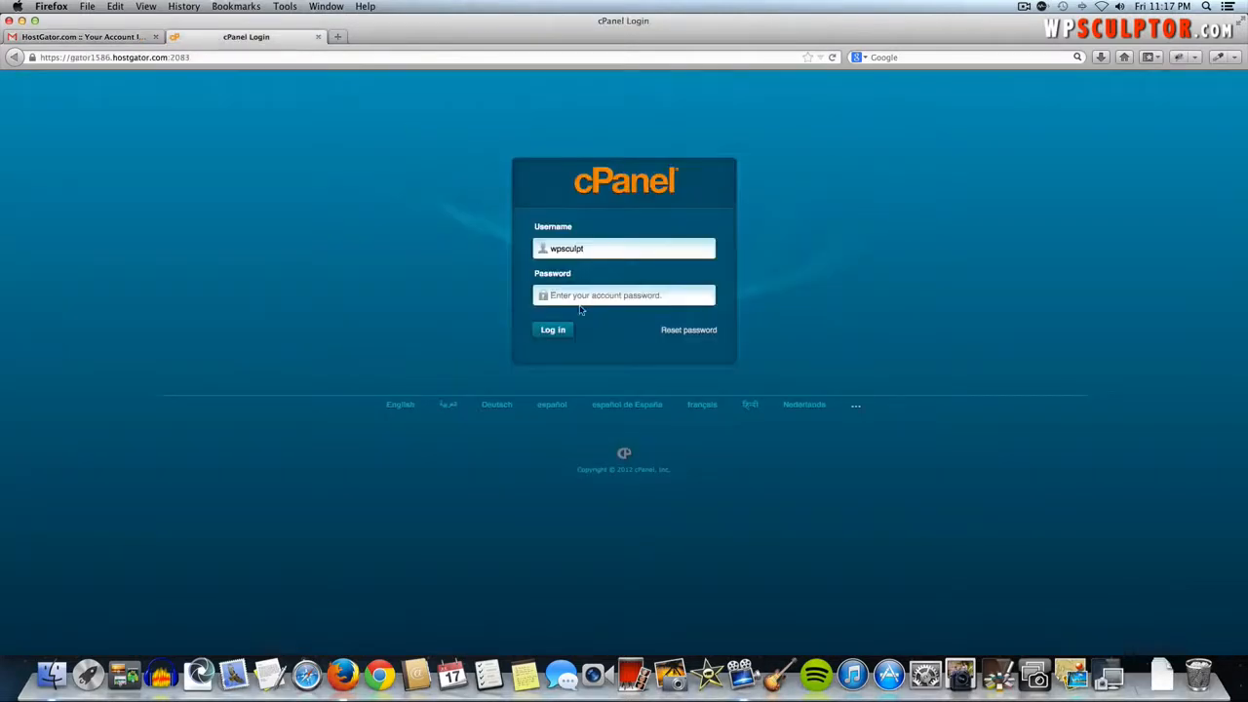
type("9")
left_click(552, 330)
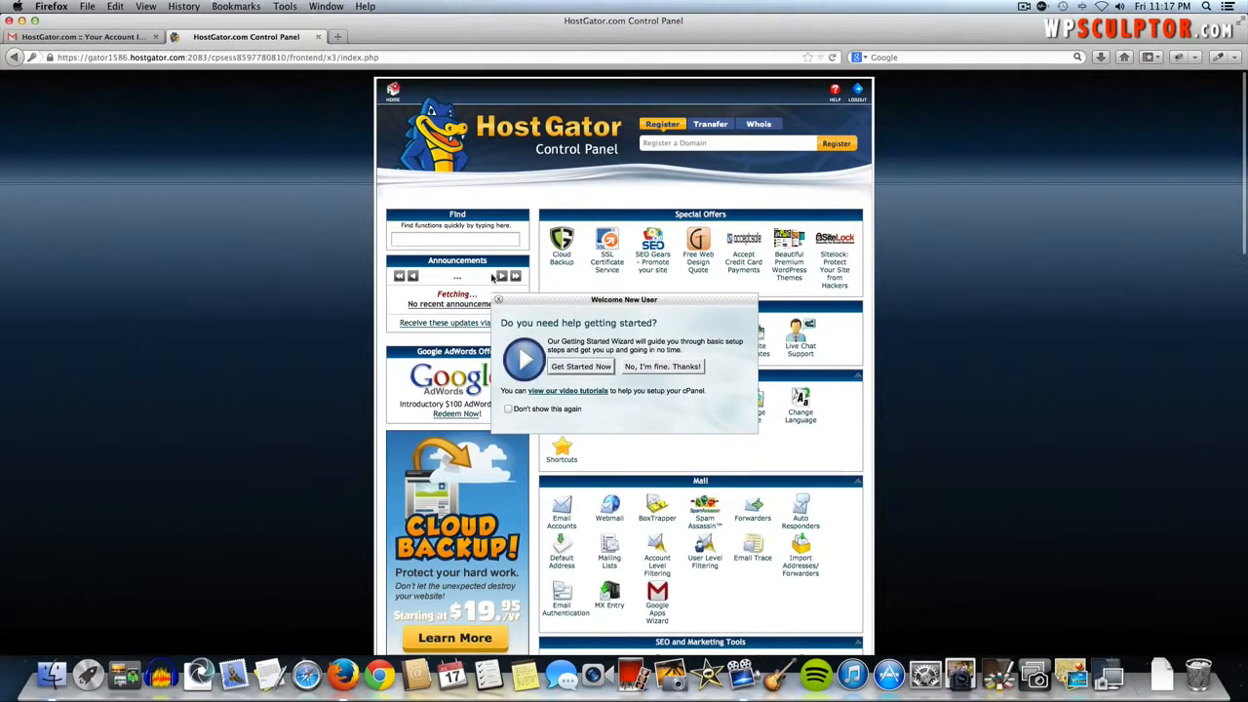
- Dismiss the Getting Started prompt and open QuickInstall under Software/Services
left_click(499, 301)
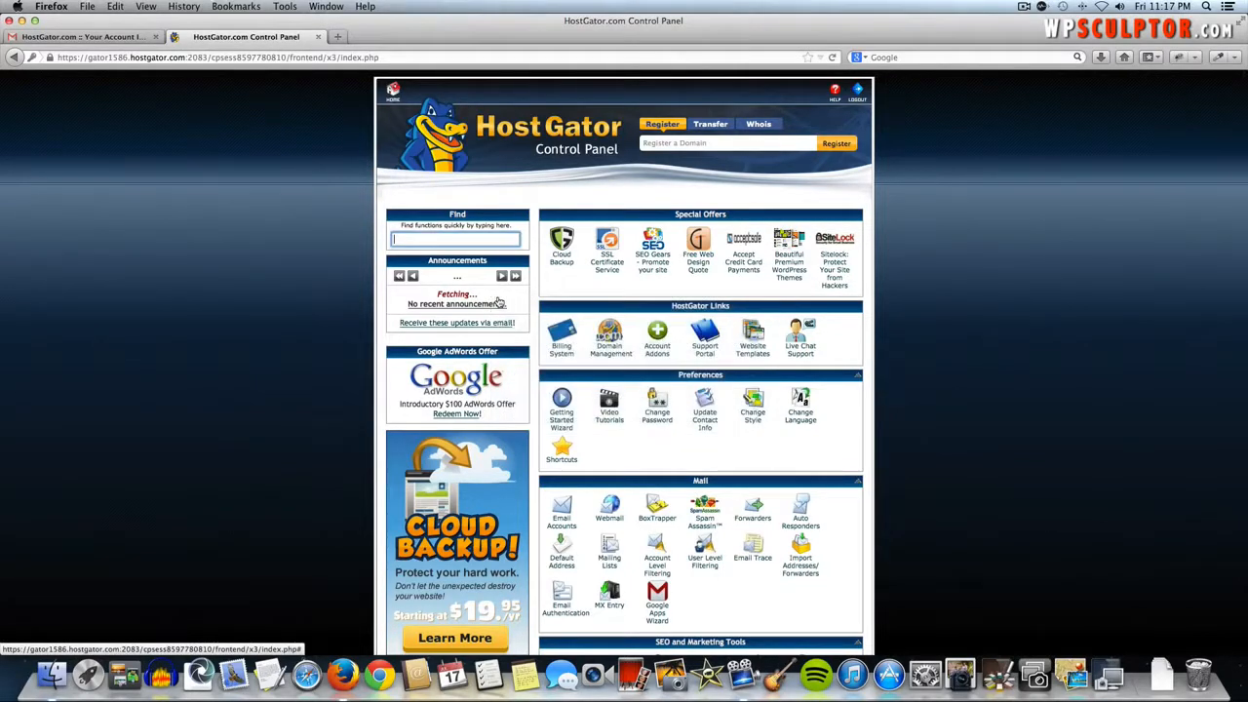
scroll(931, 368, "down", 5)
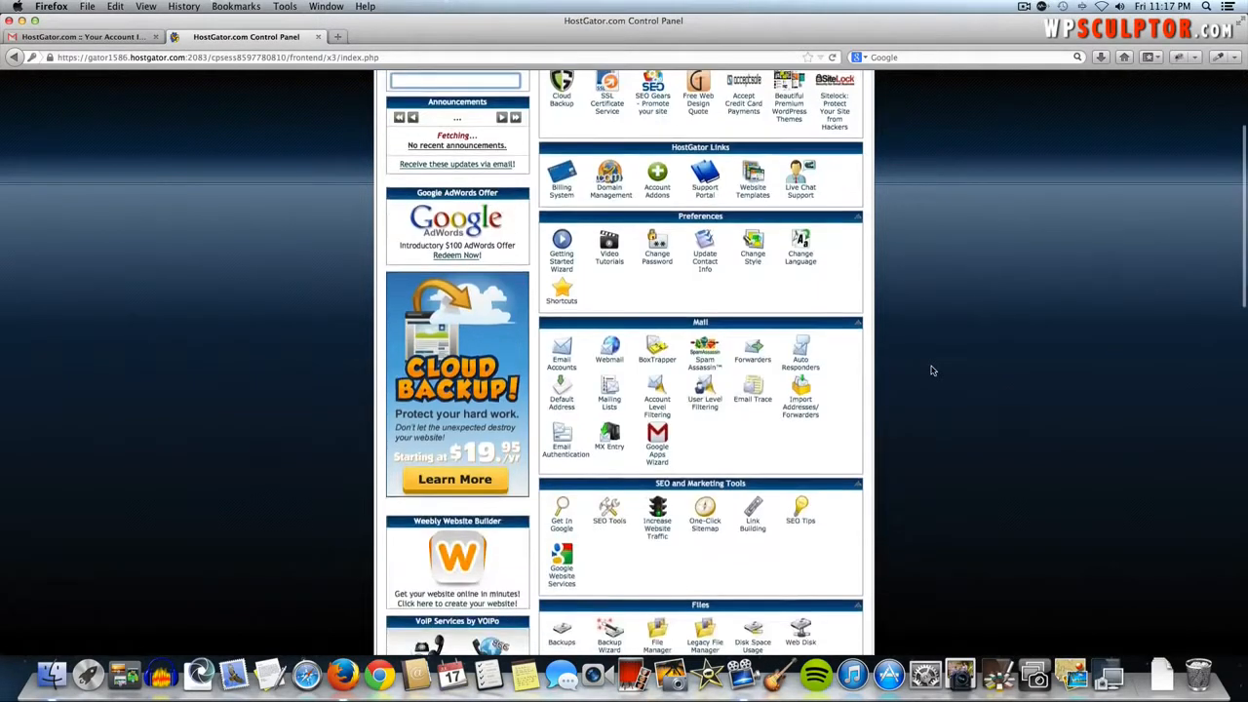
scroll(931, 371, "down", 5)
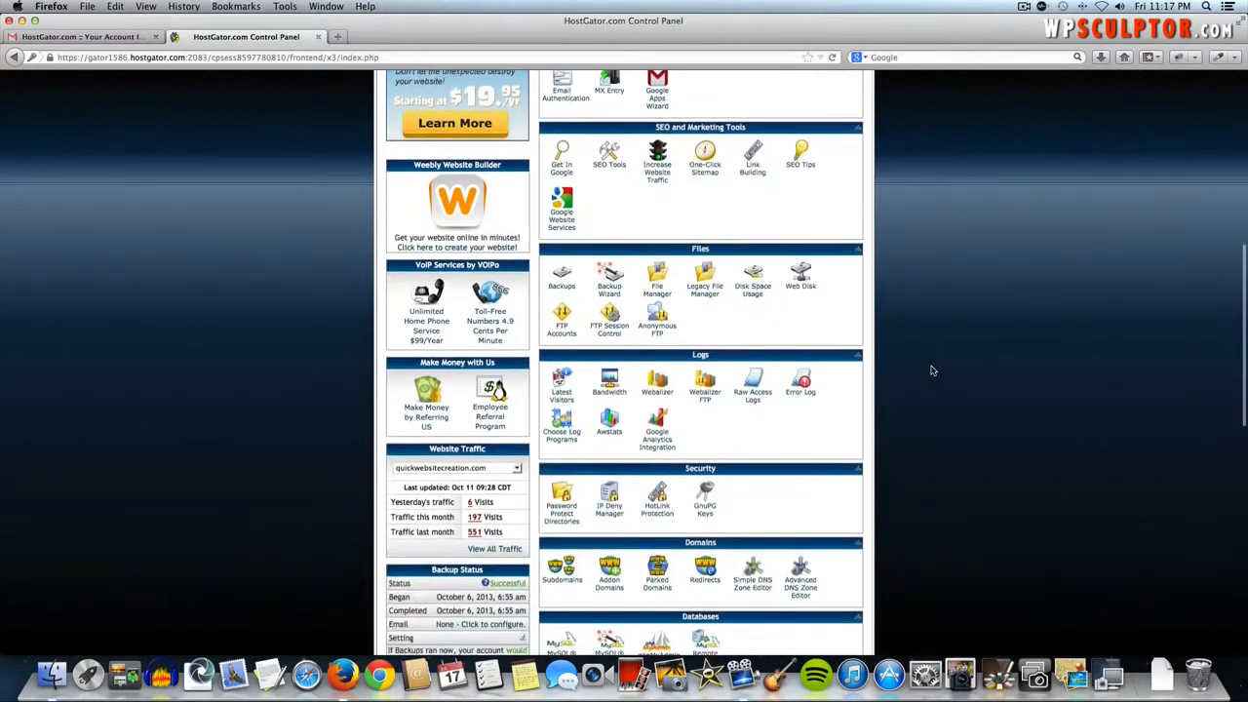
scroll(931, 370, "down", 3)
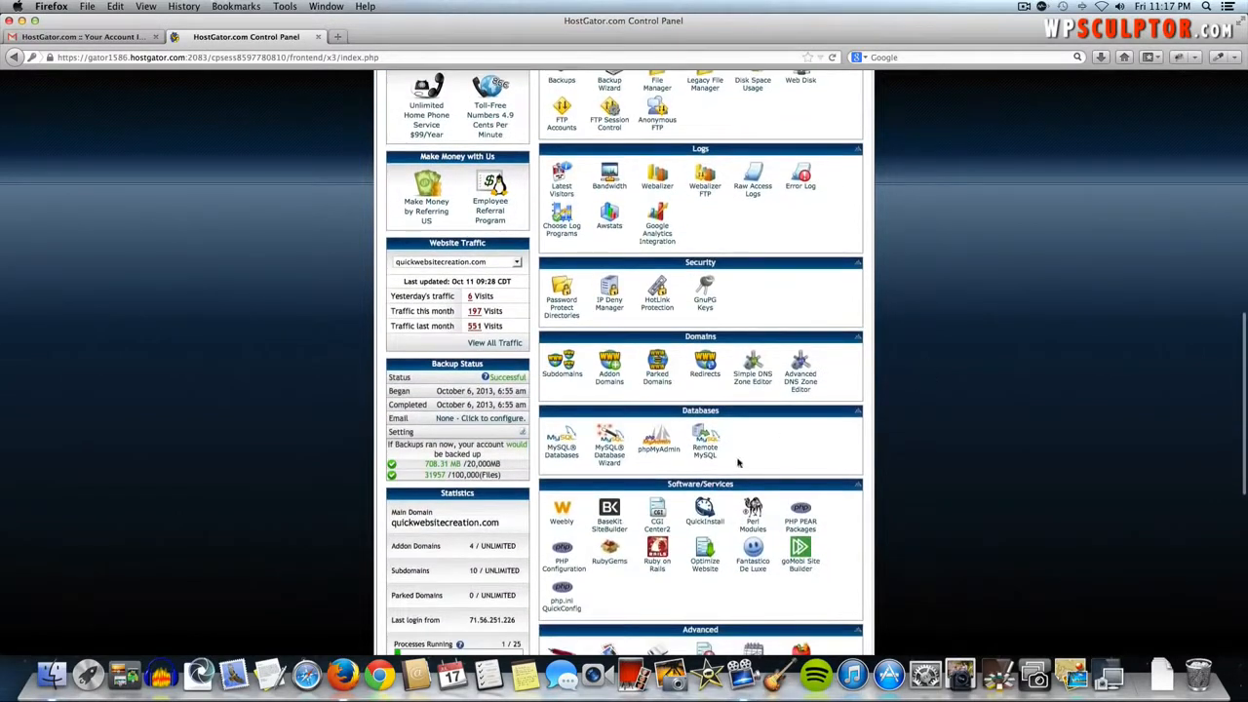
left_click(702, 513)
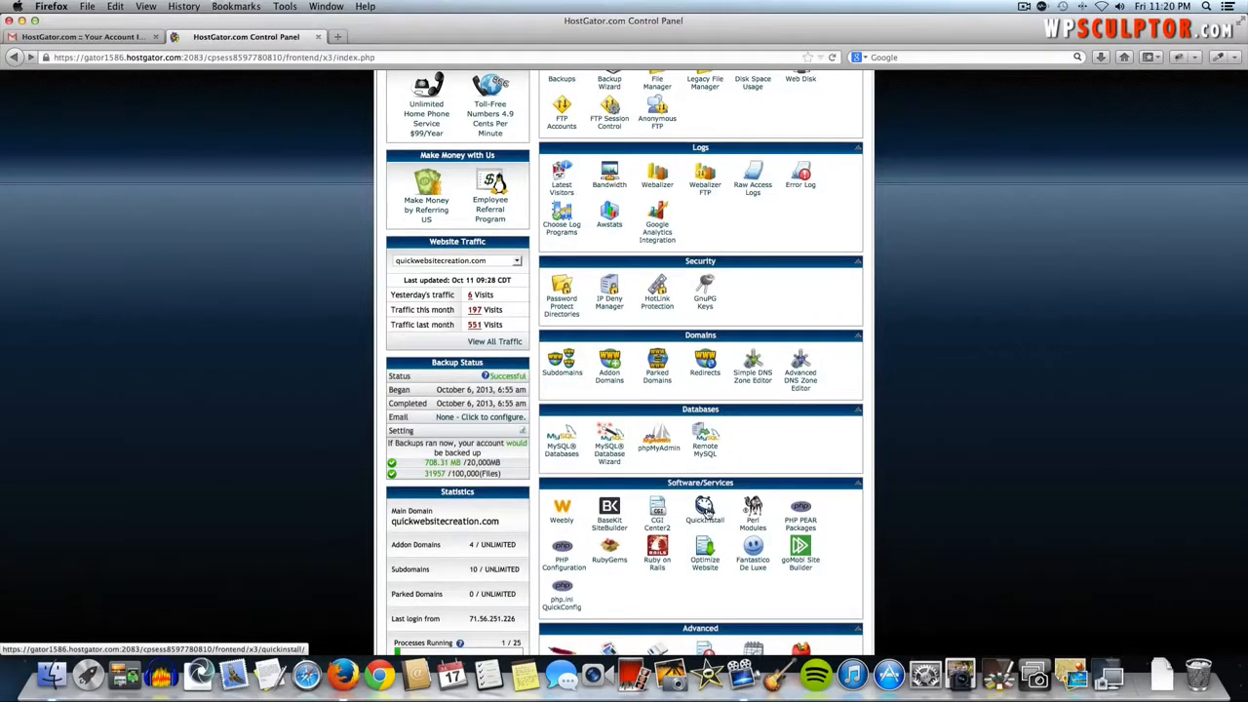
left_click(704, 512)
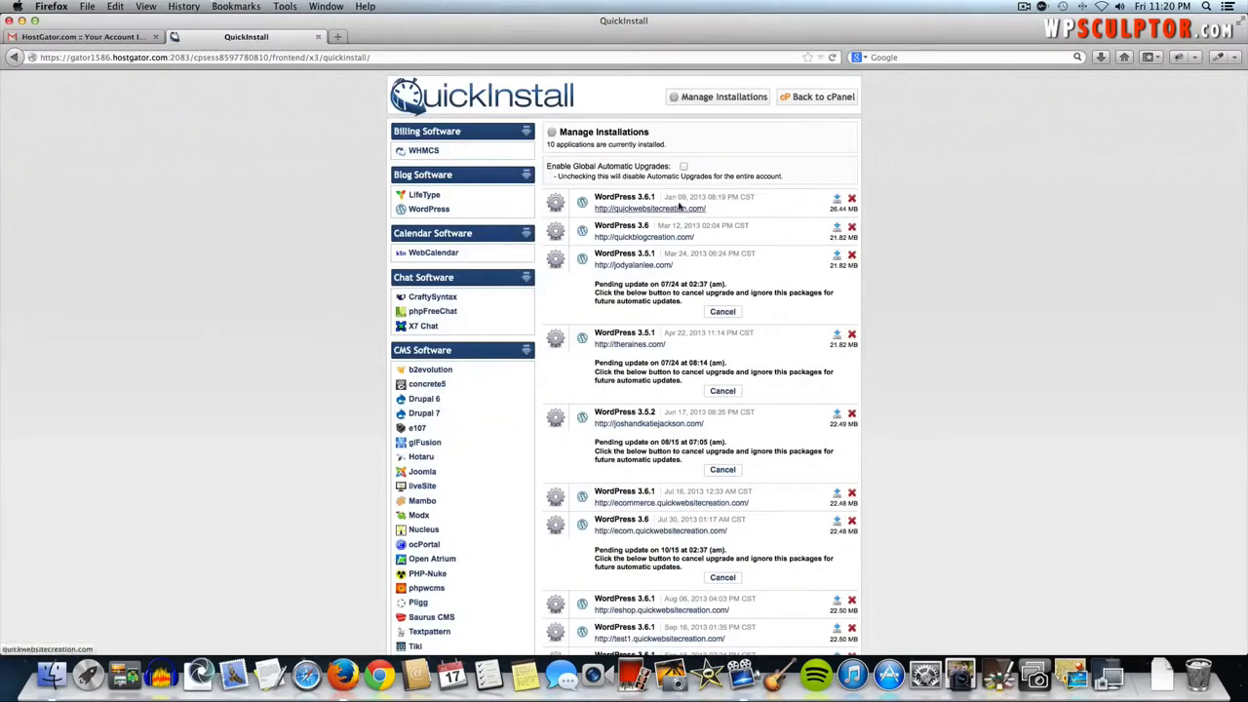
- Choose WordPress under Blog Software to reach the WordPress 3.6.1 install page
scroll(629, 483, "down", 3)
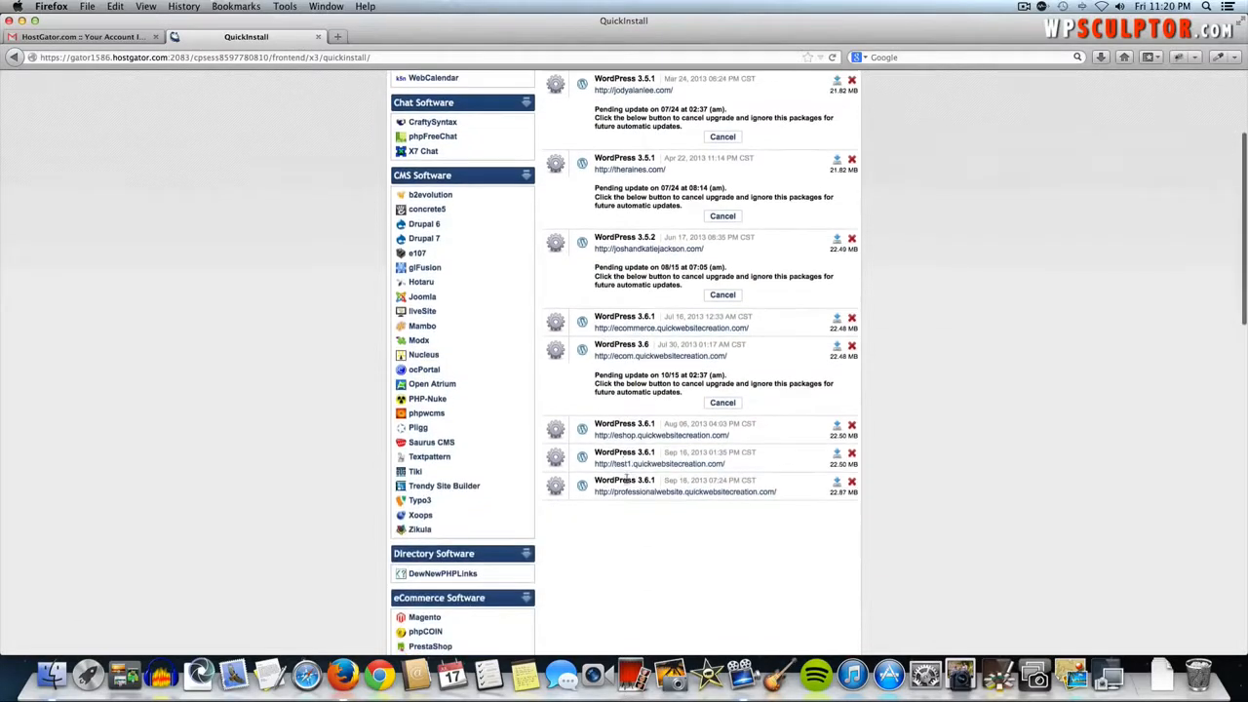
scroll(629, 217, "up", 3)
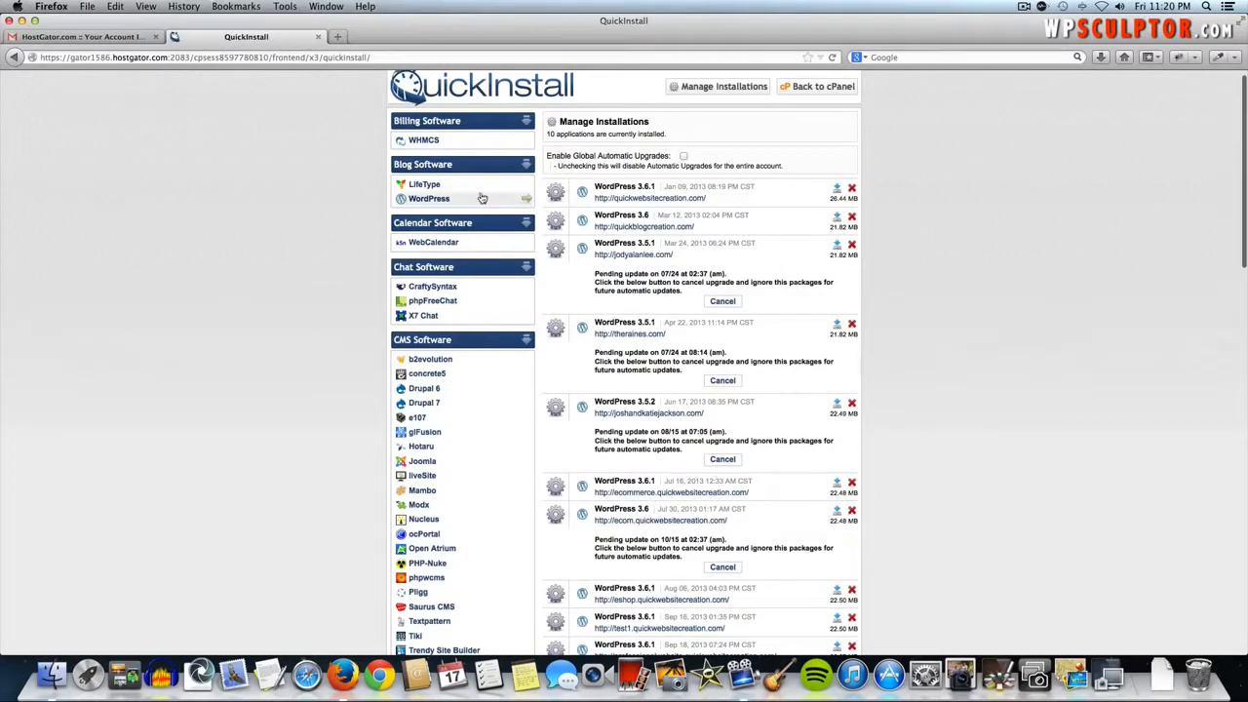
left_click(425, 199)
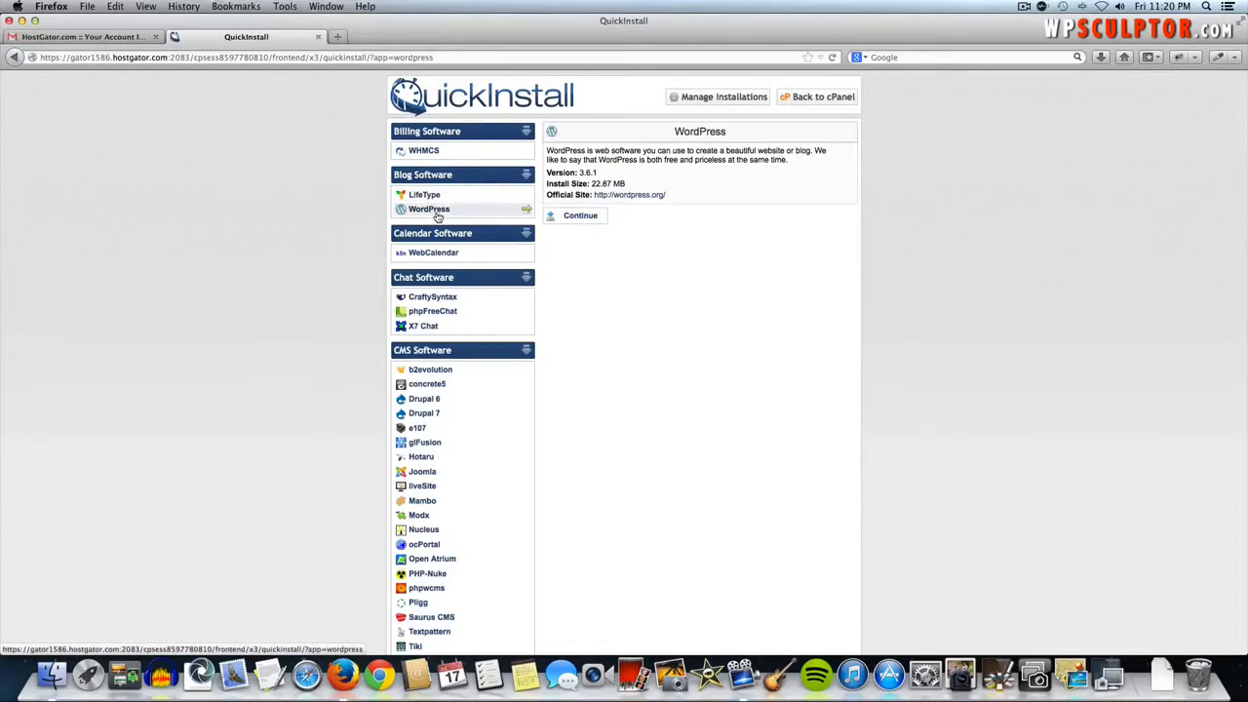
- Continue to the install form and target the domain nature.quickwebsitecreation.com
left_click(582, 215)
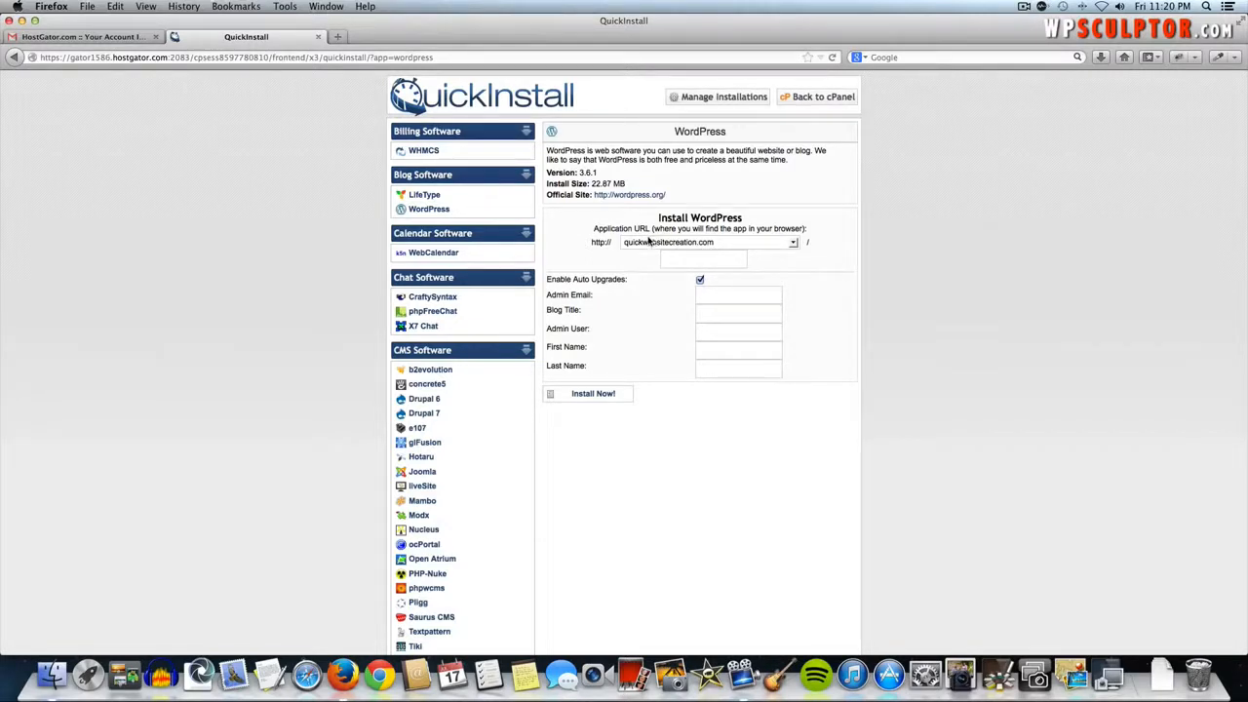
left_click(646, 241)
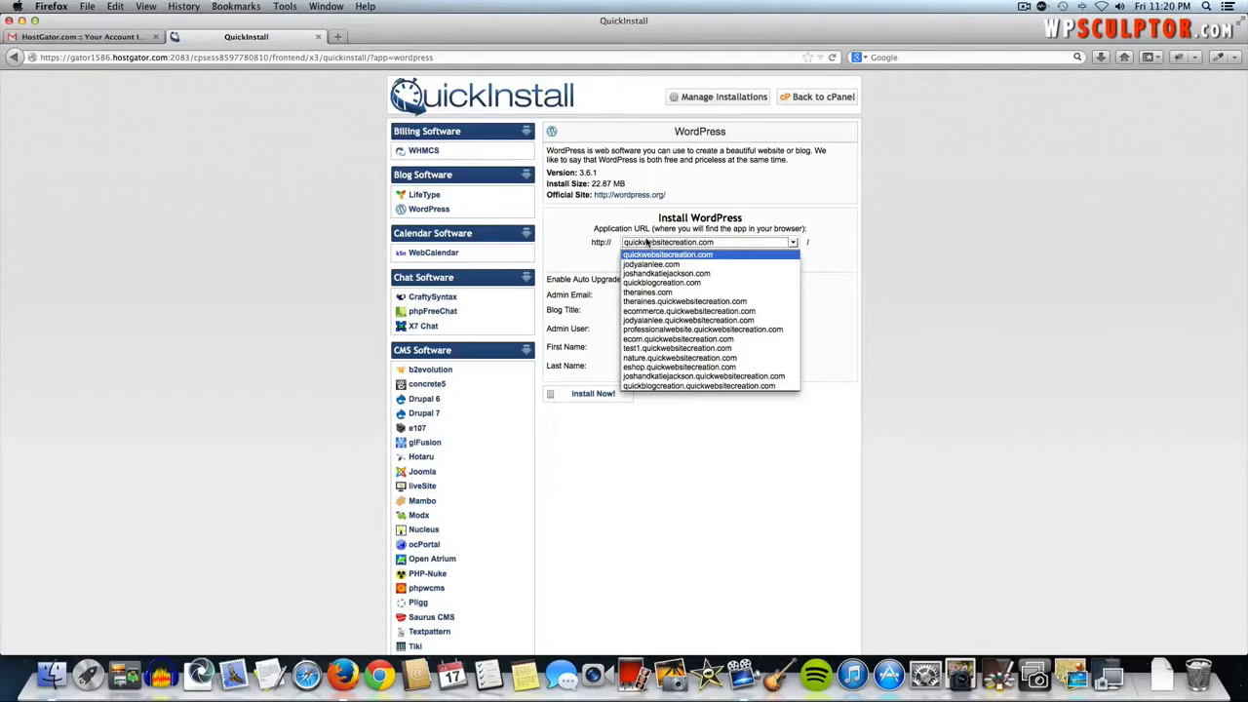
left_click(666, 358)
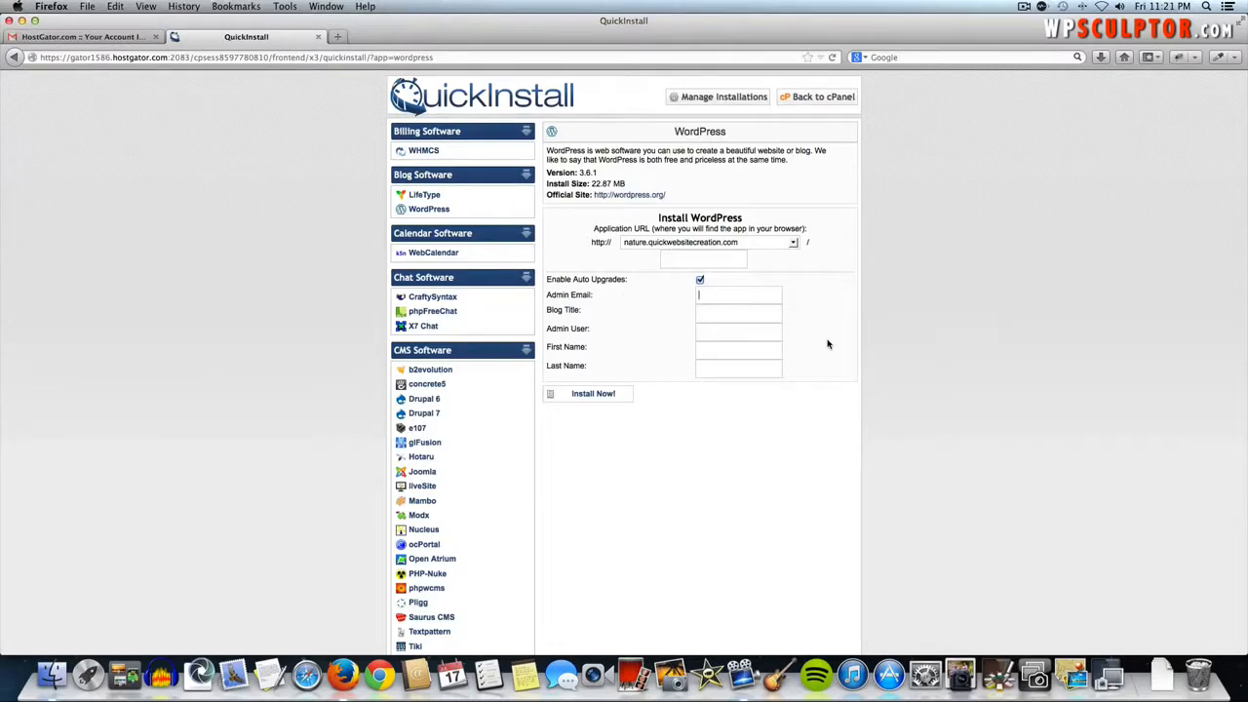
- Fill in the admin email, blog title 'The Natural Phenomena', admin username, and first and last names
type("wpscul")
key("Down")
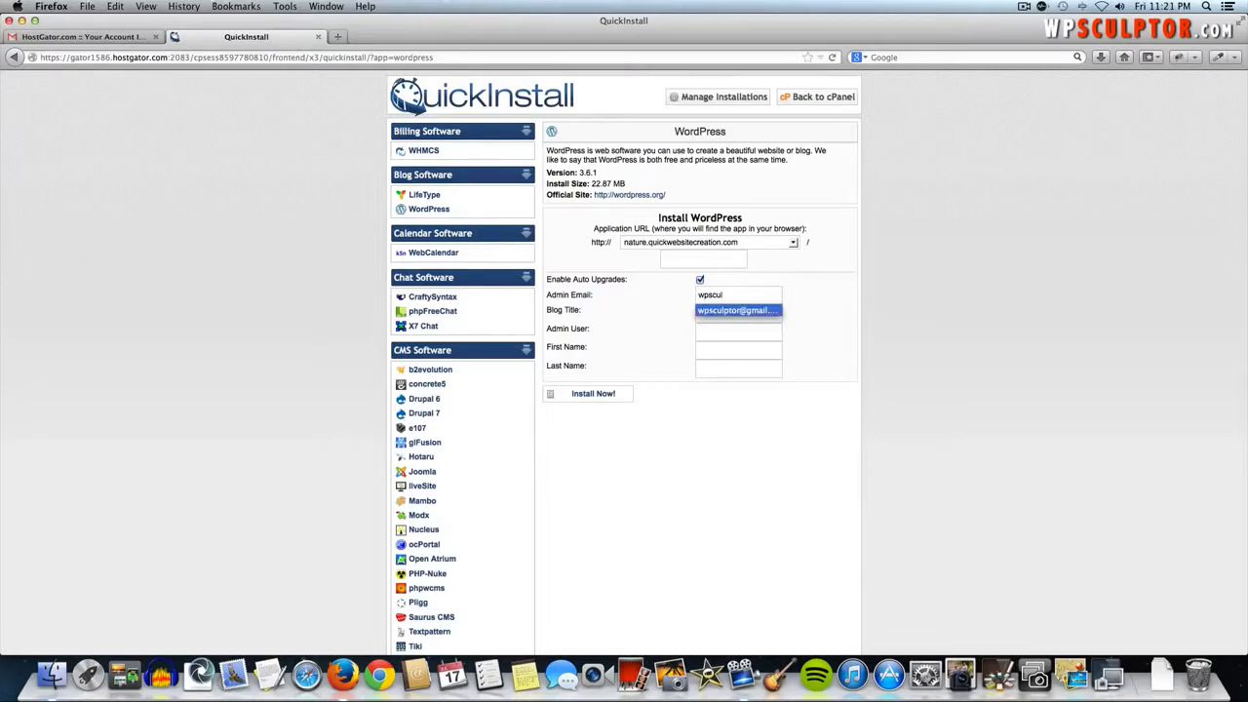
key("Tab")
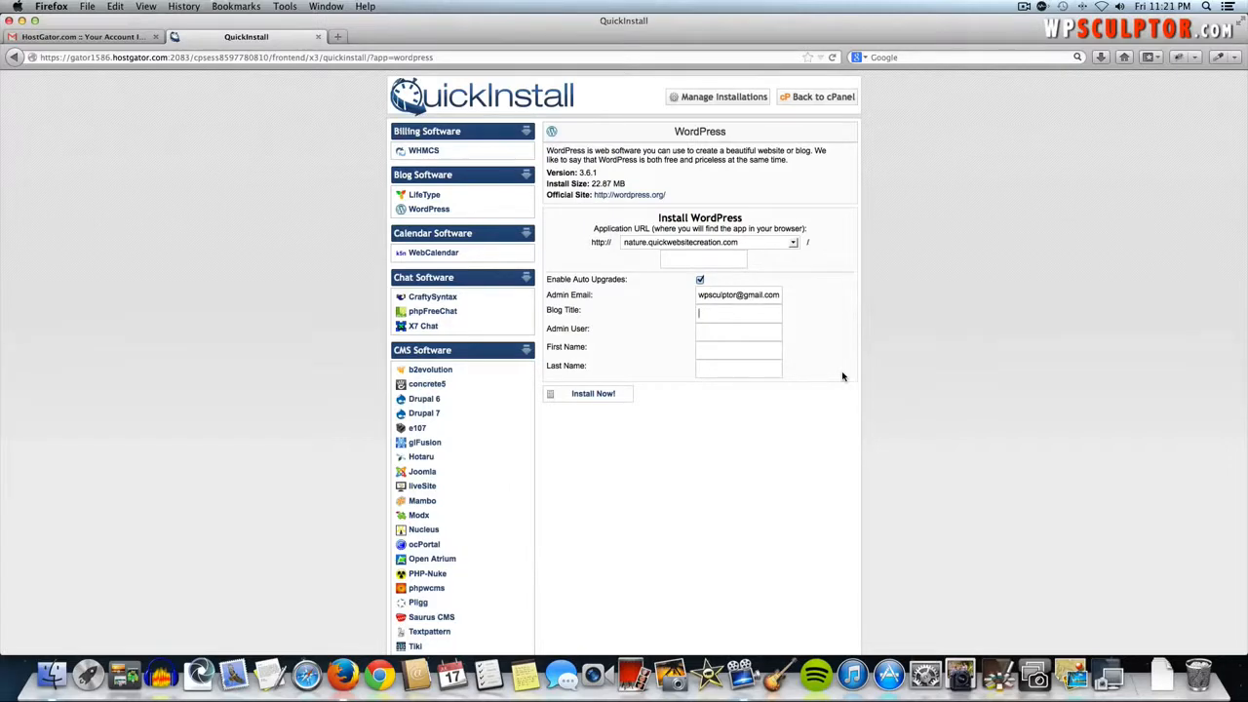
type("The Natural Phenomena")
key("Tab")
type("wpsculptor")
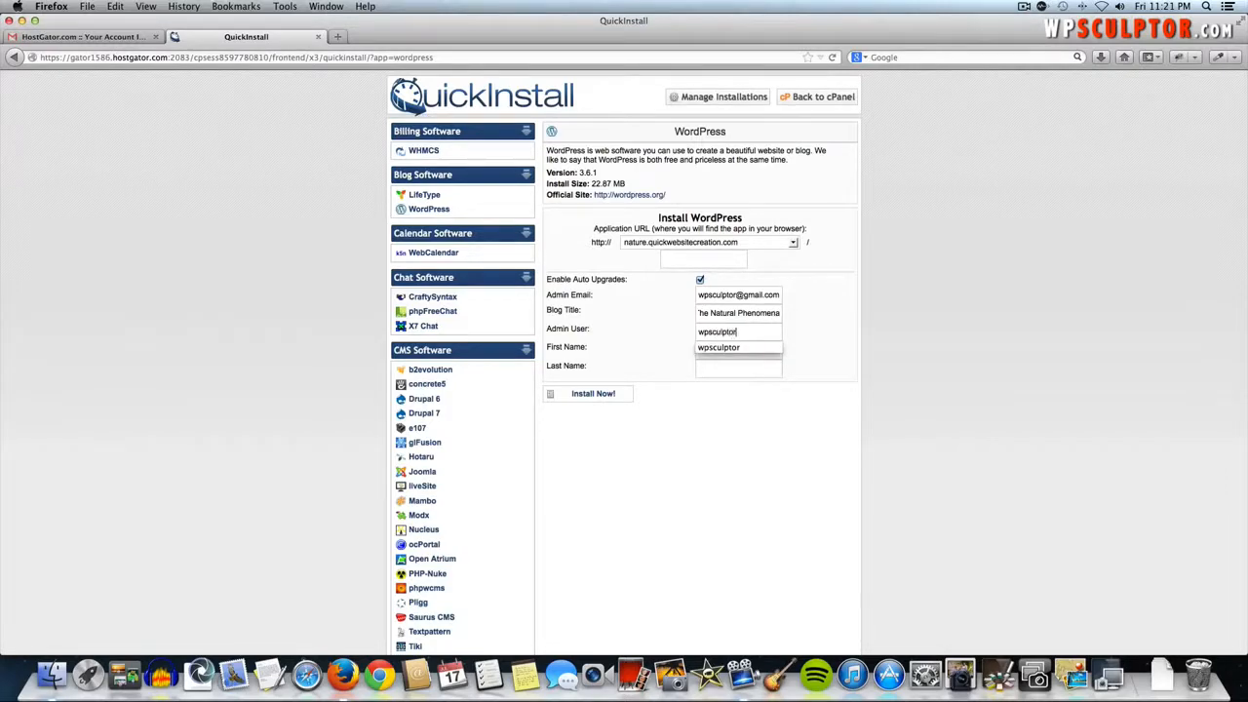
key("Tab")
type("Josh")
key("Tab")
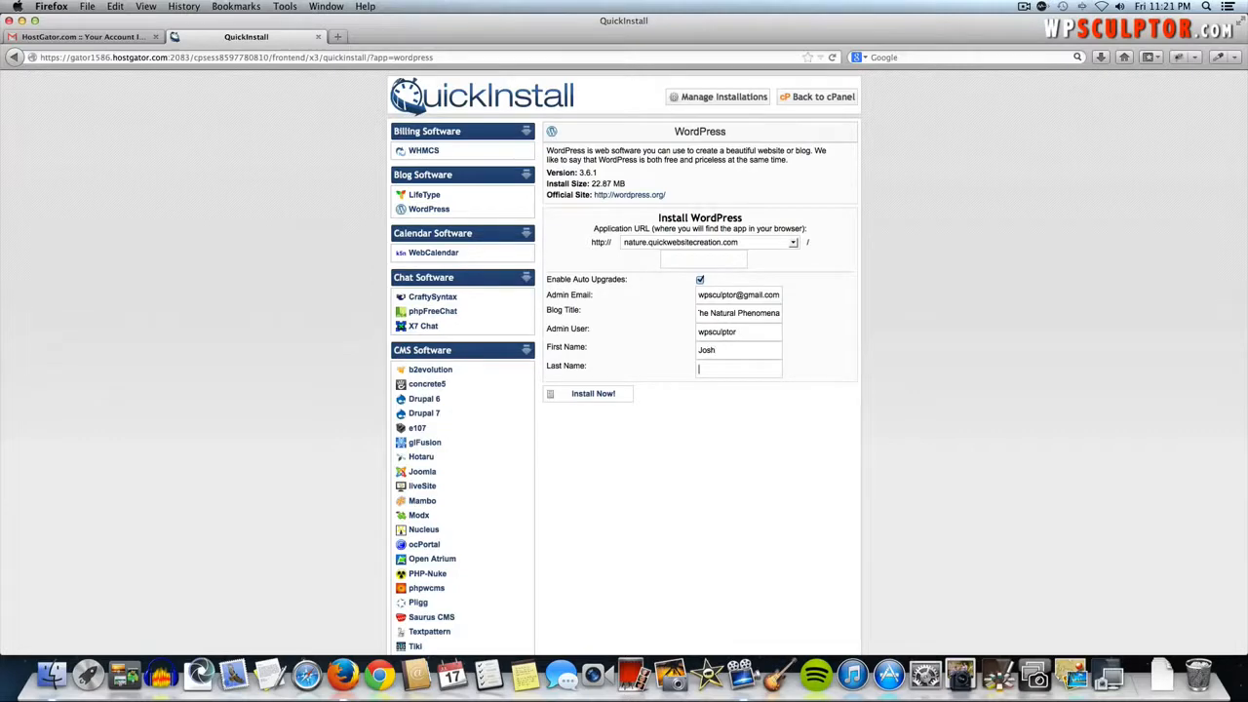
type("Jackson")
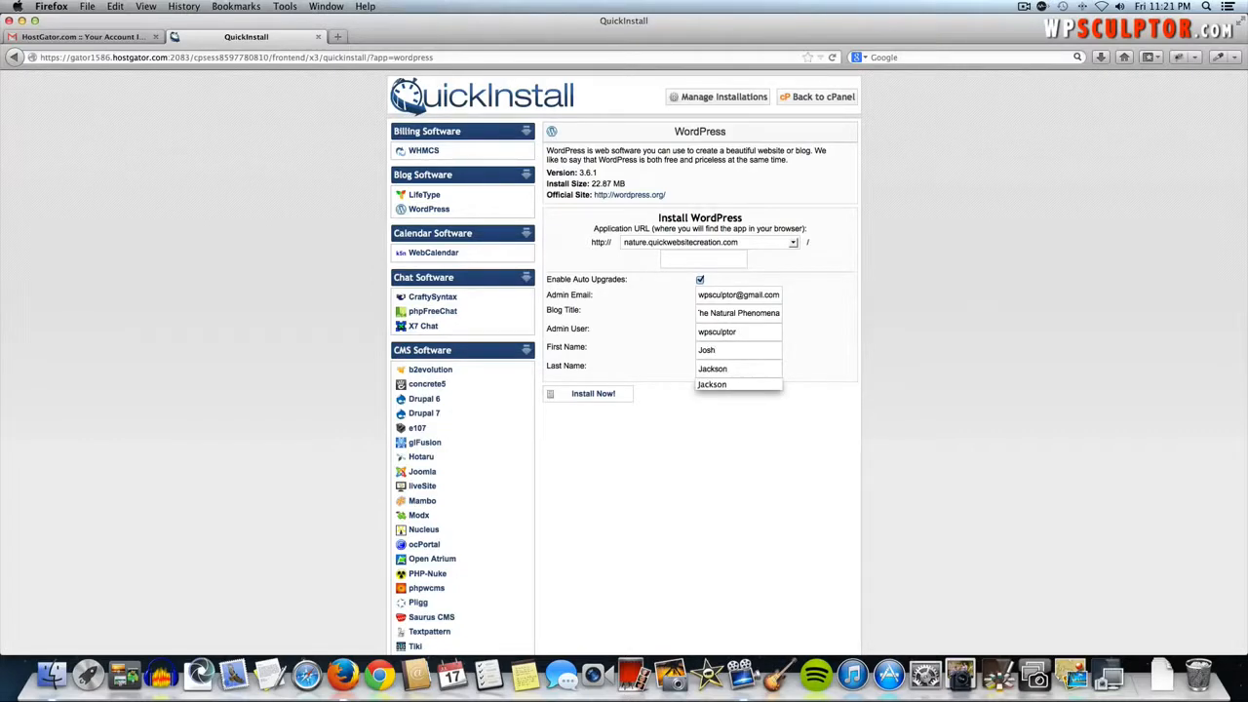
left_click(842, 420)
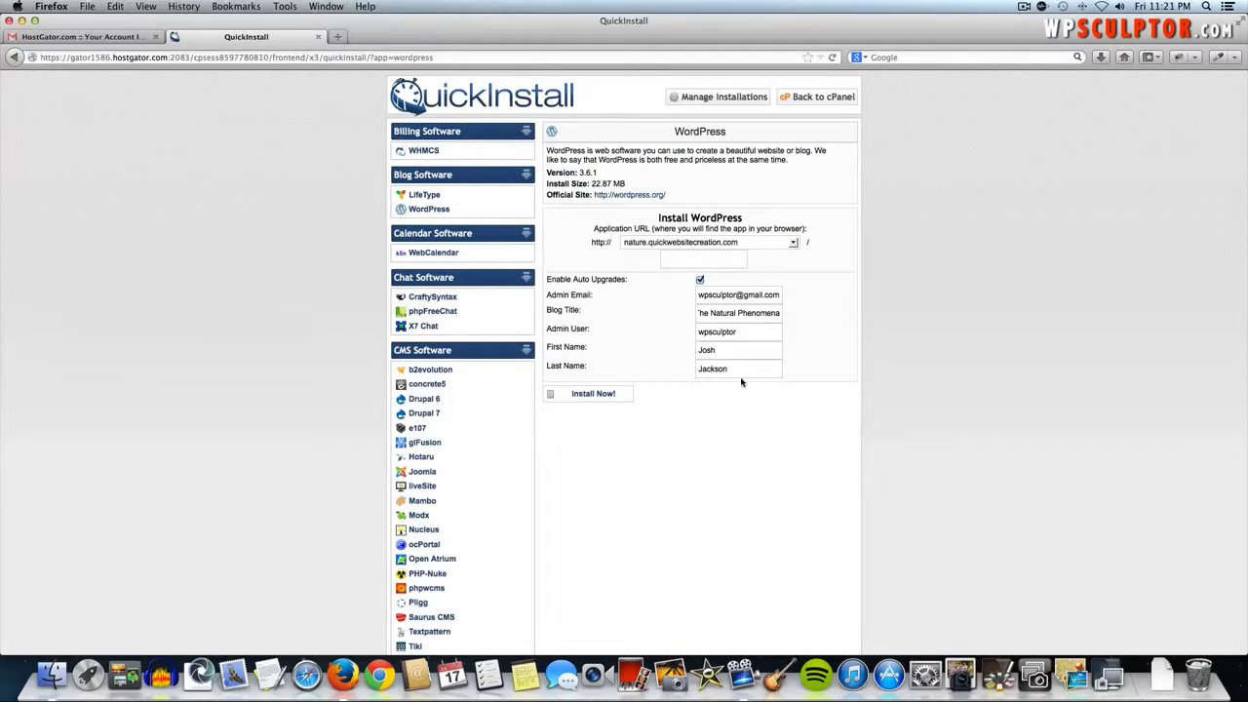
- Install WordPress on nature.quickwebsitecreation.com and wait for the progress to reach 100%
left_click(597, 394)
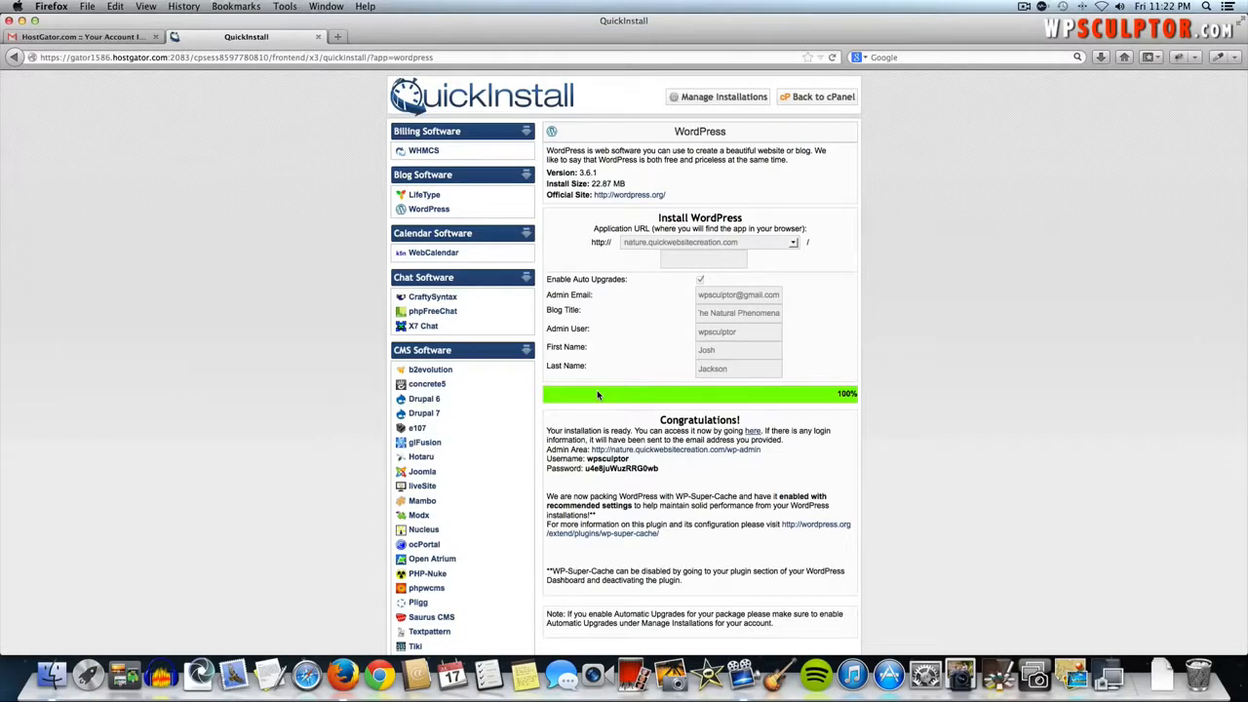
right_click(795, 373)
left_click(671, 479)
- Load nature.quickwebsitecreation.com in a new tab, then select the generated admin password in QuickInstall
left_click(337, 39)
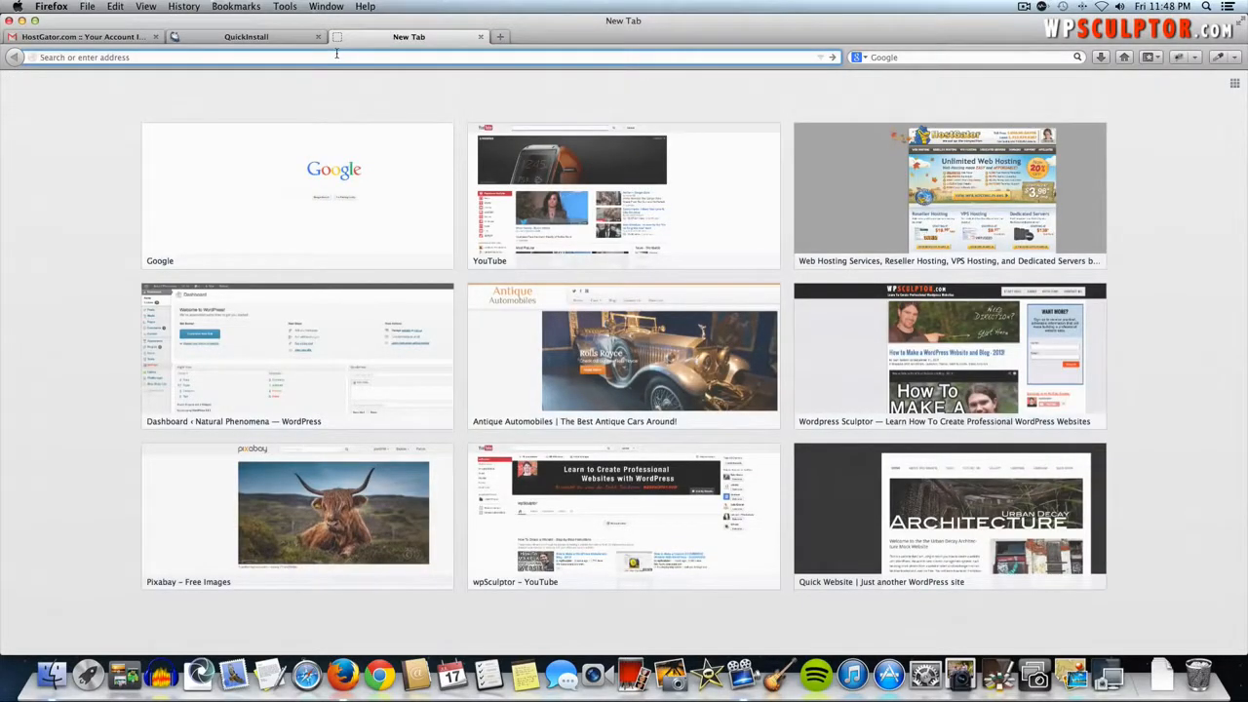
type("nature.")
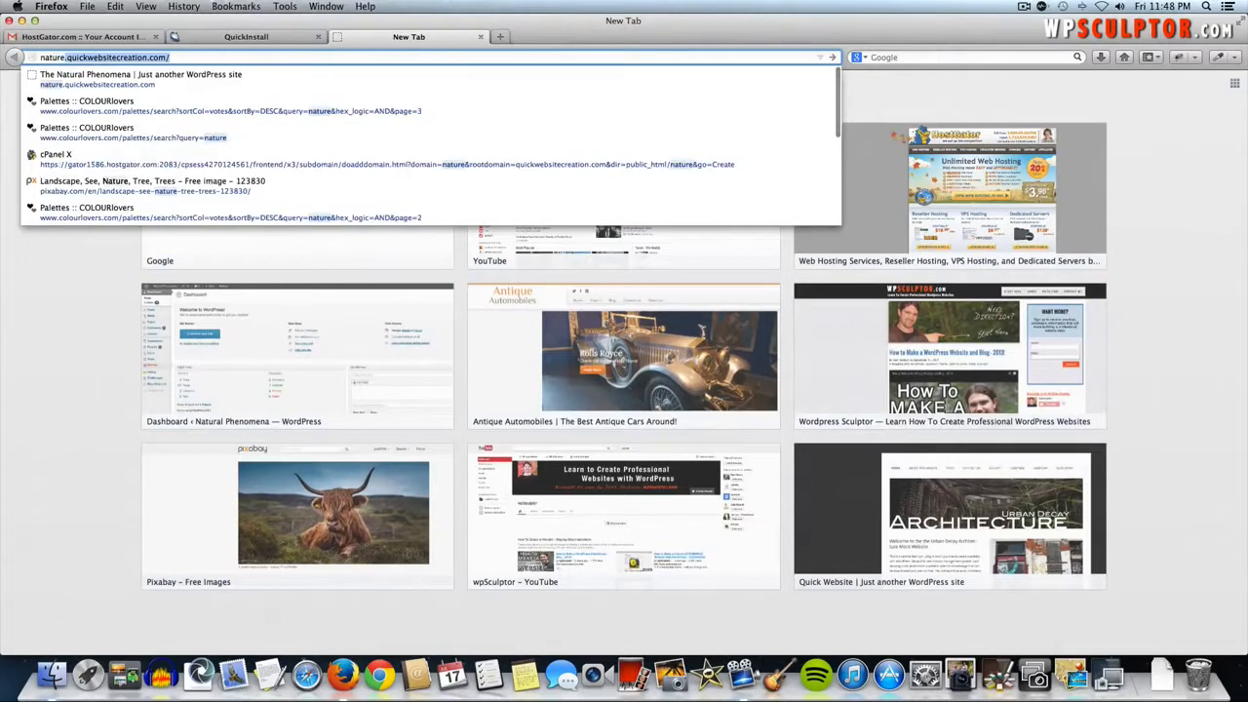
type("quick")
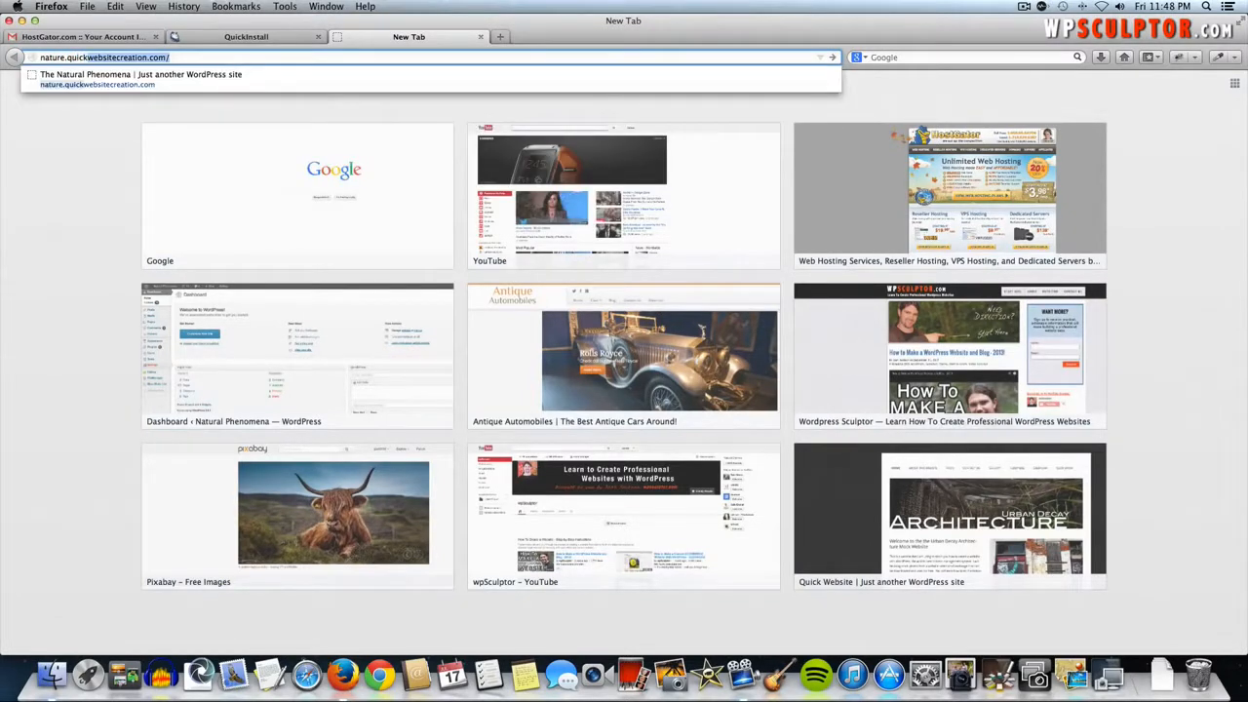
key("Return")
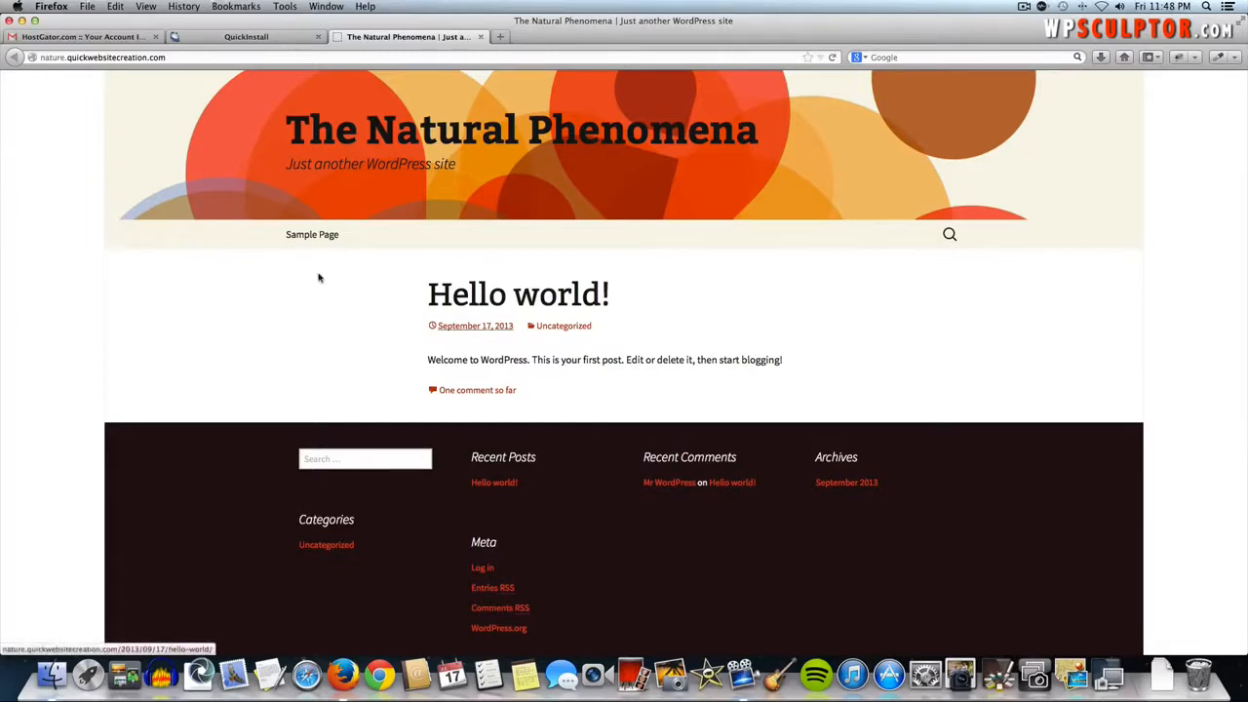
left_click(249, 37)
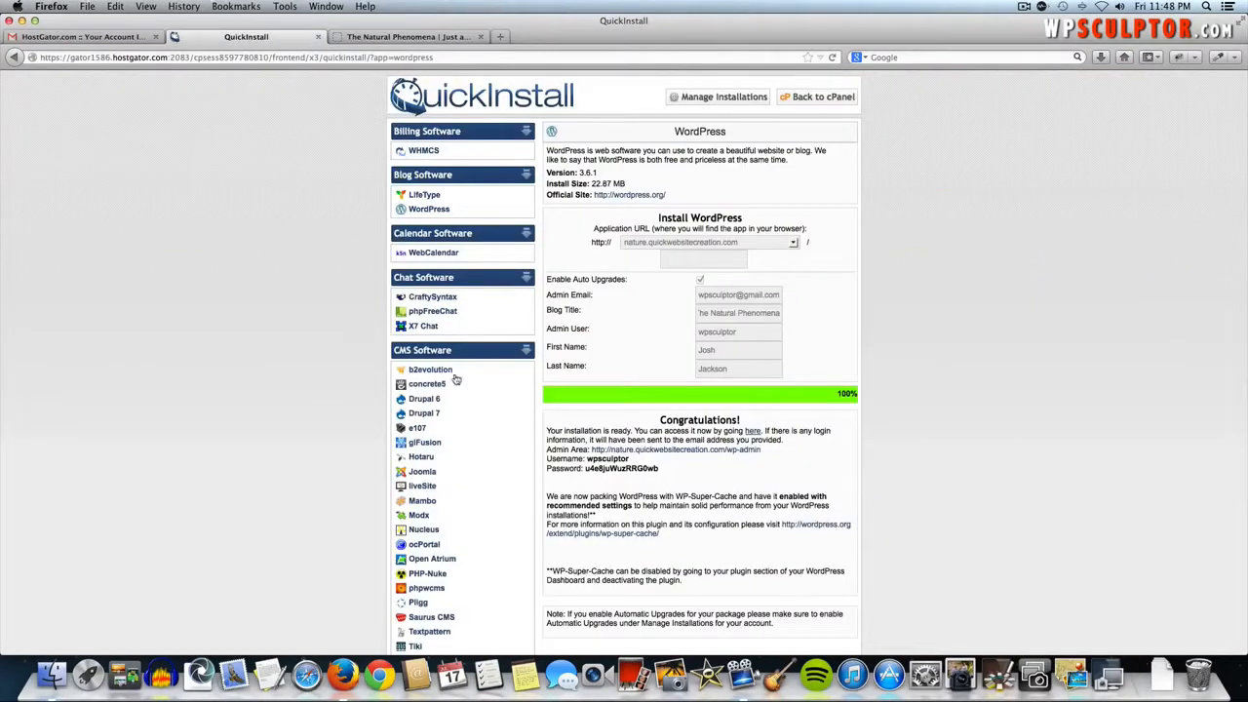
double_click(652, 469)
- Load the site's /wp-admin login page in The Natural Phenomena tab
left_click(373, 37)
left_click(330, 57)
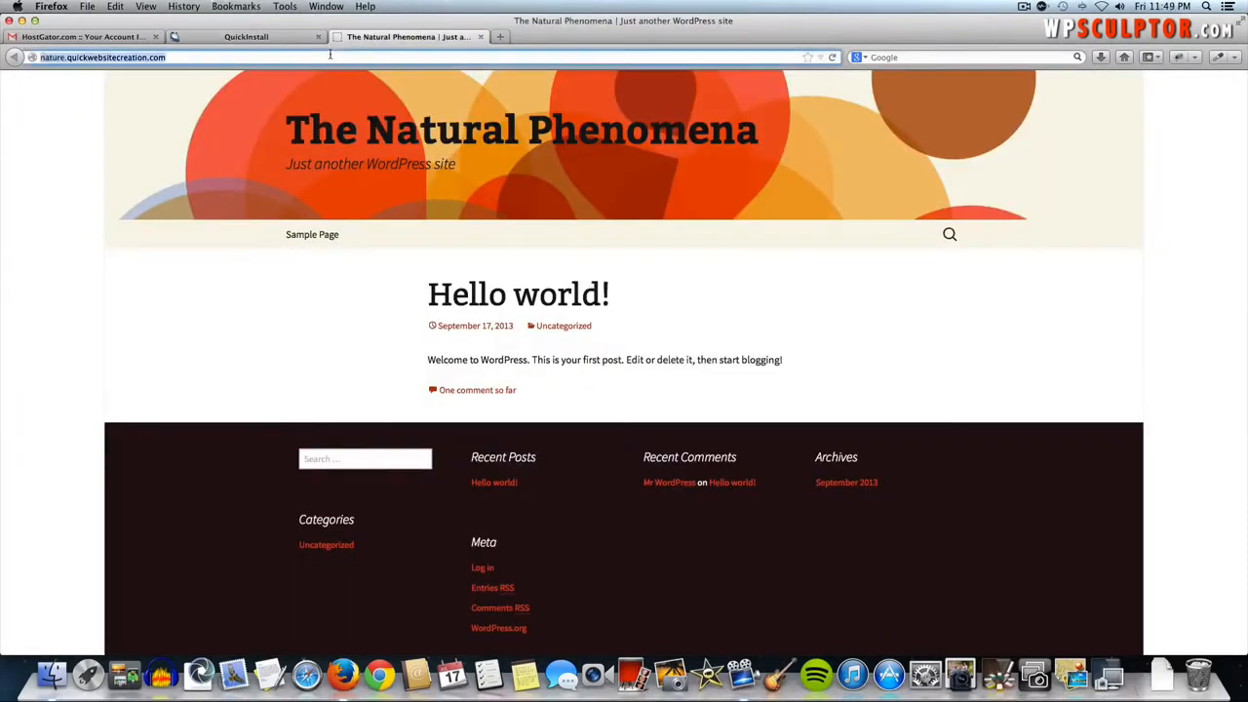
key("Right")
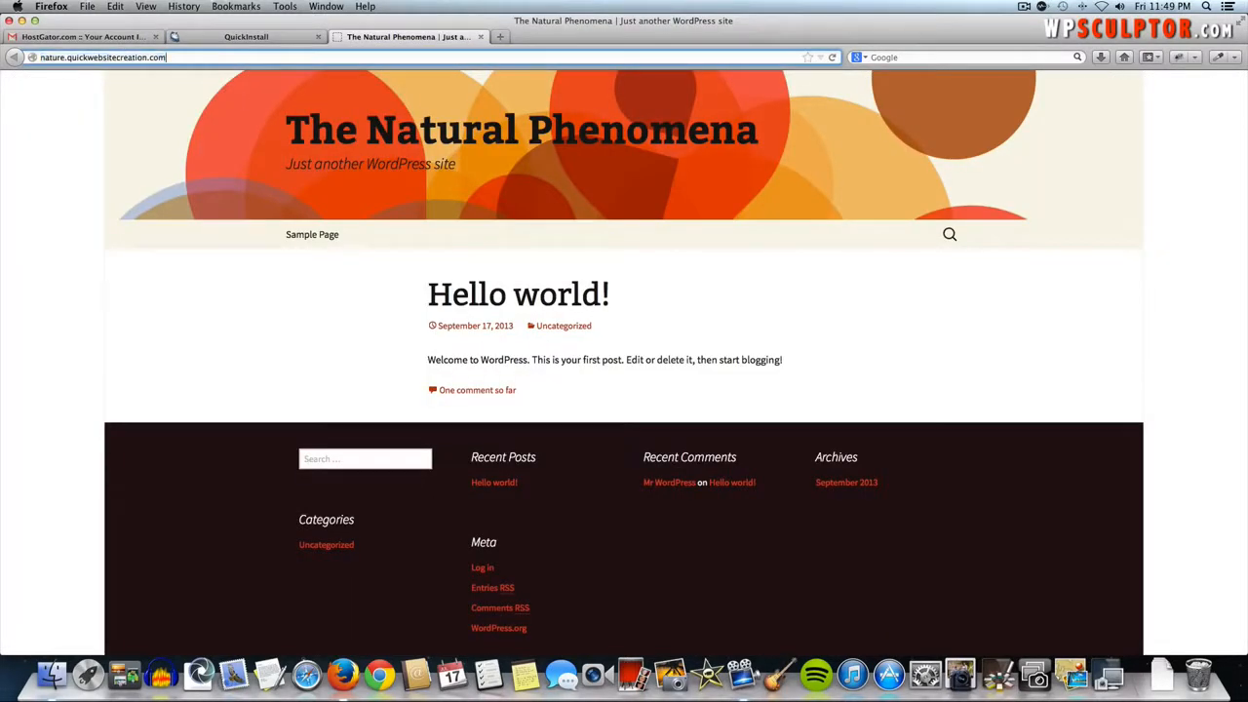
type("/")
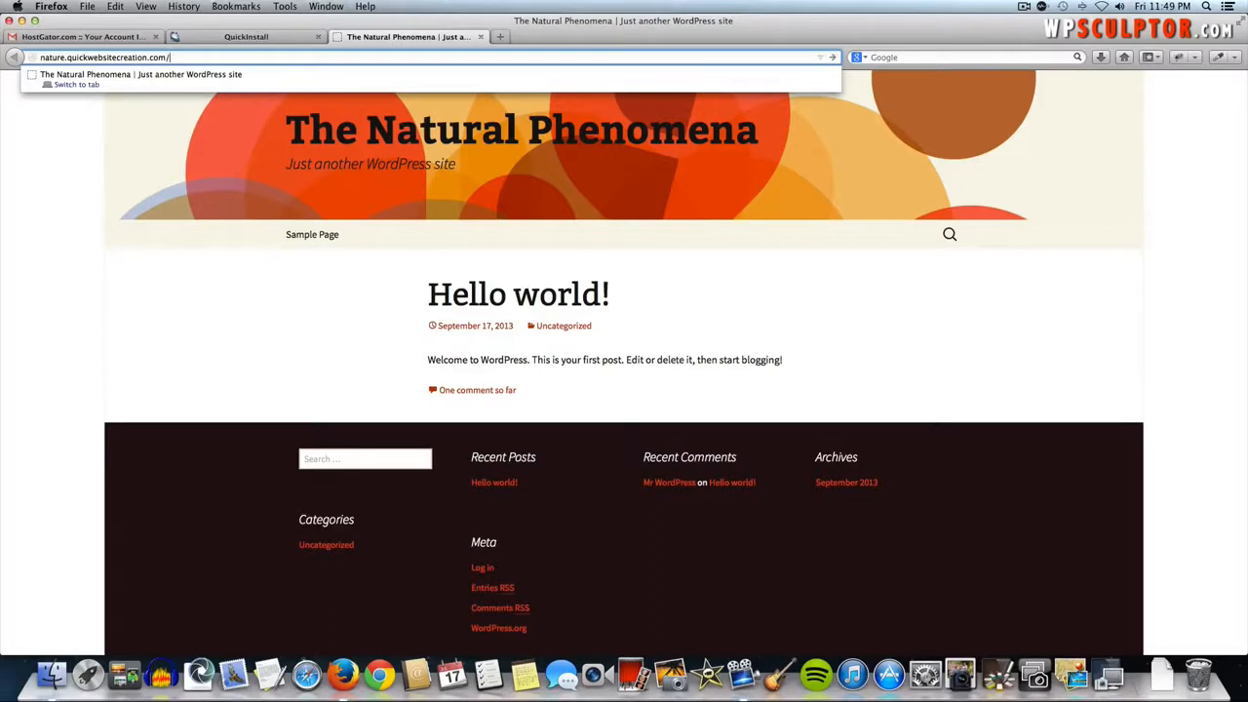
type("wp-admin")
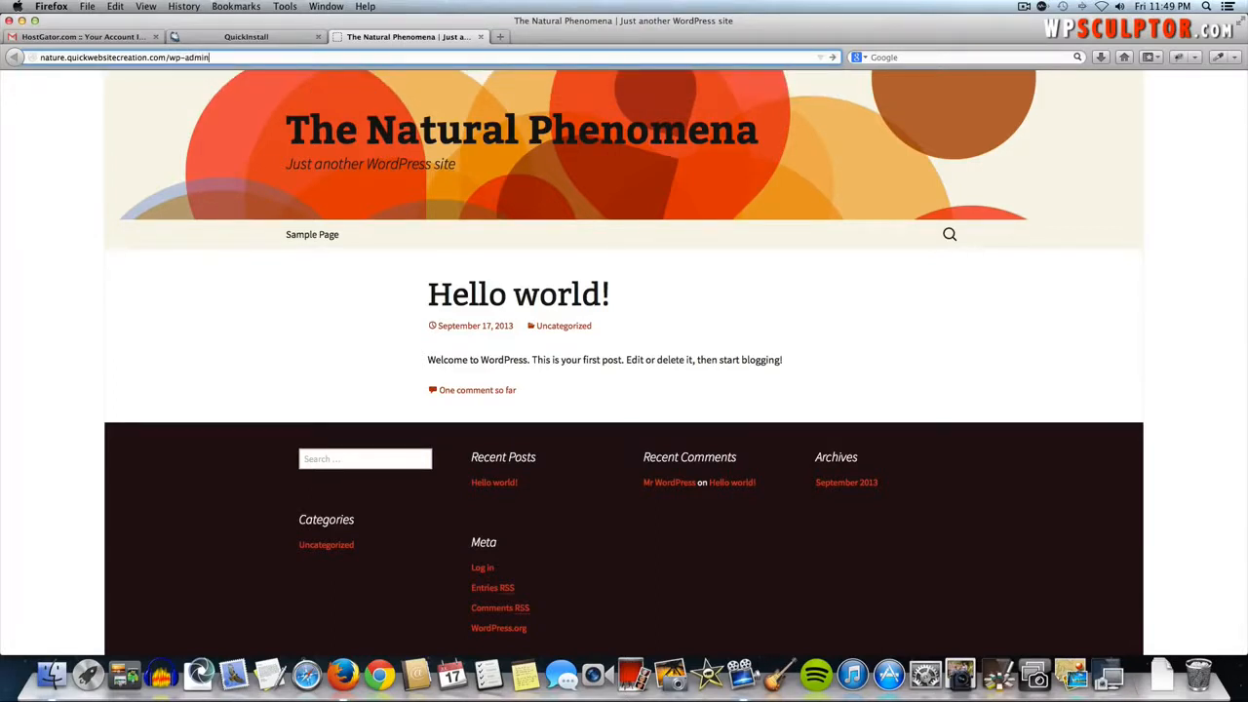
key("Return")
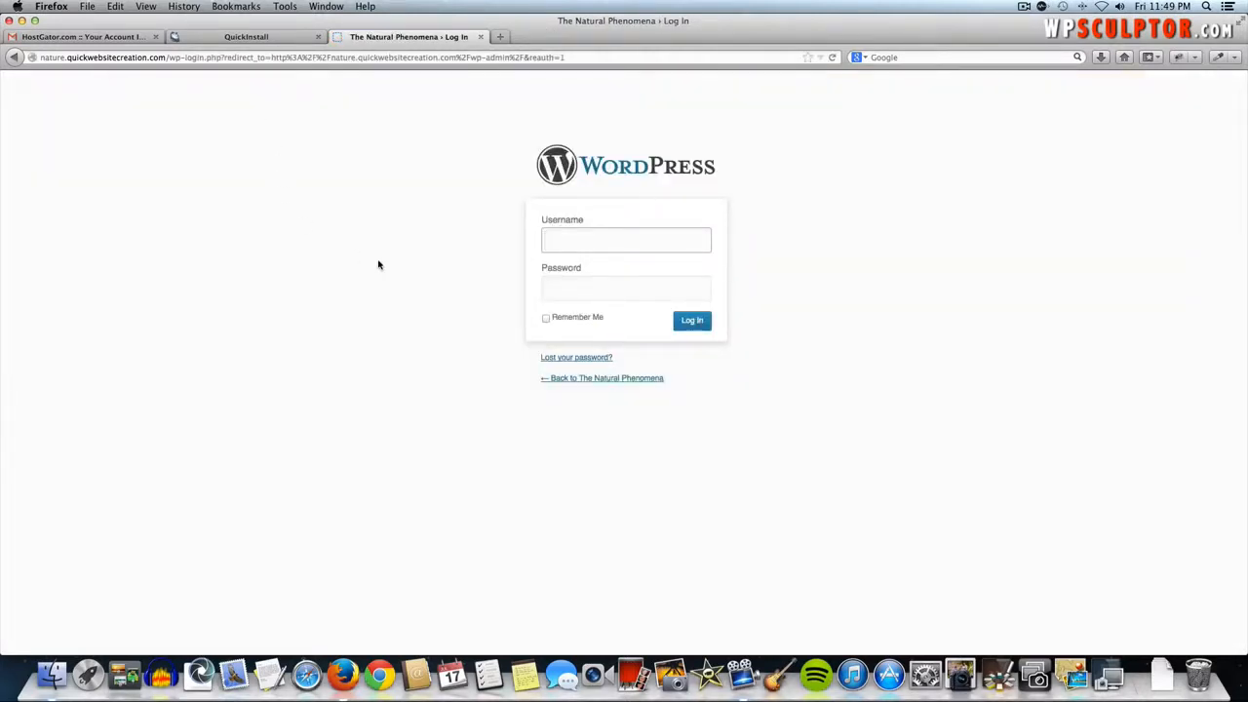
- Log in with the admin username and the copied generated password
left_click(289, 39)
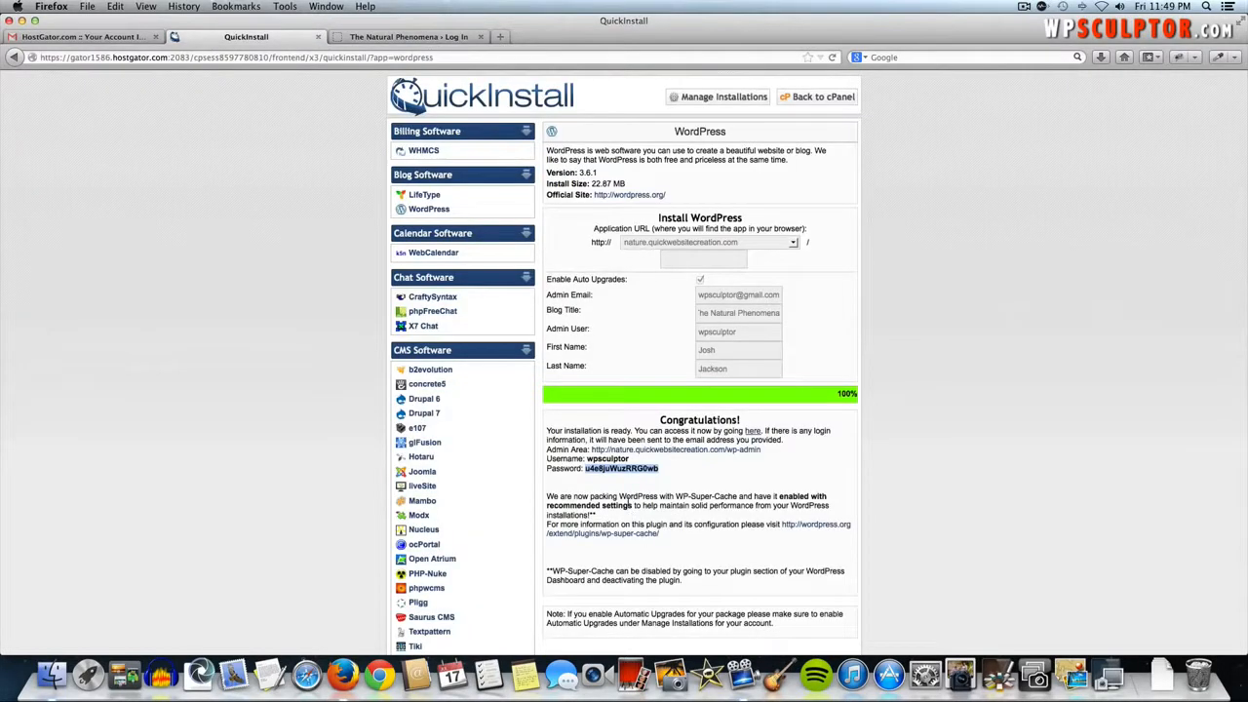
left_click(421, 37)
type("wp")
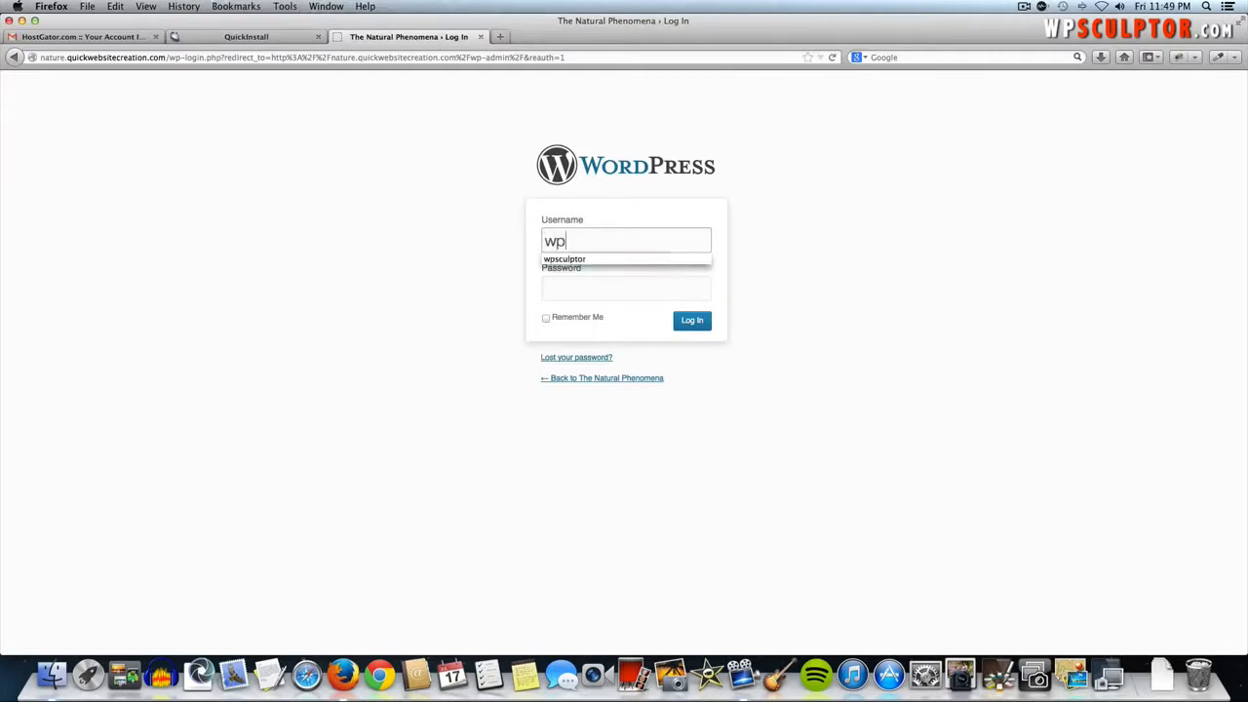
type("sculptor")
key("Tab")
key("super+v")
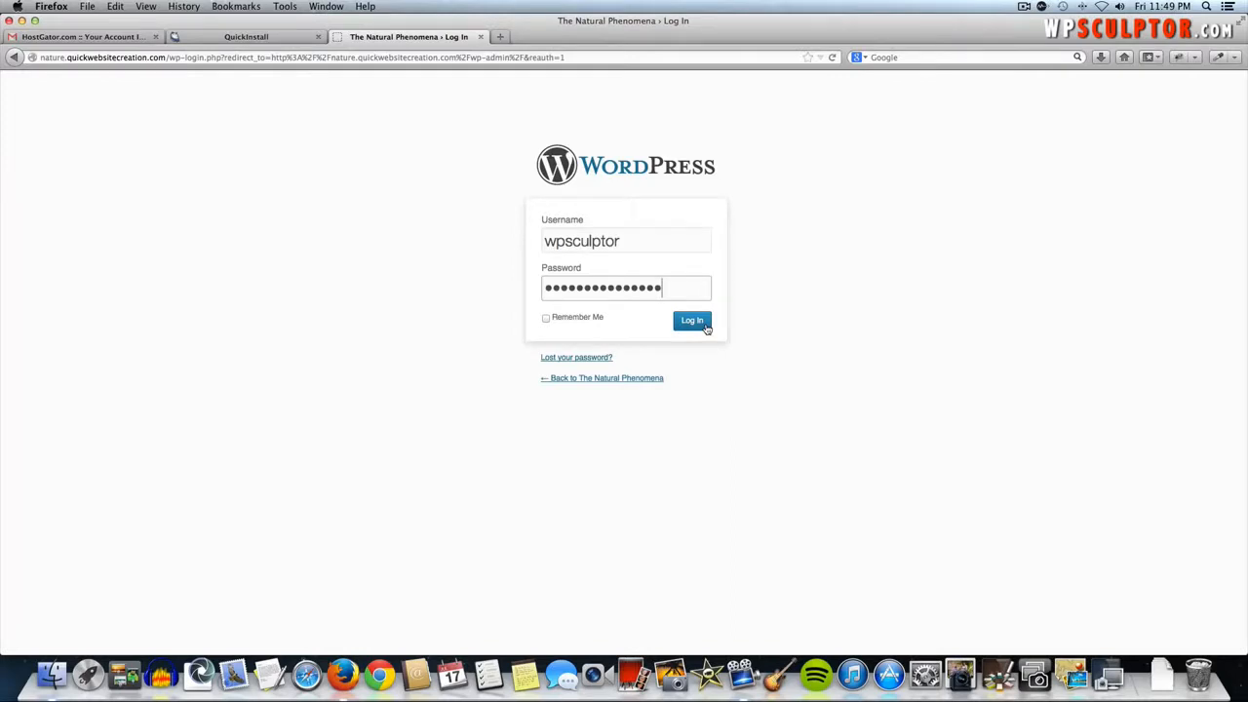
left_click(692, 321)
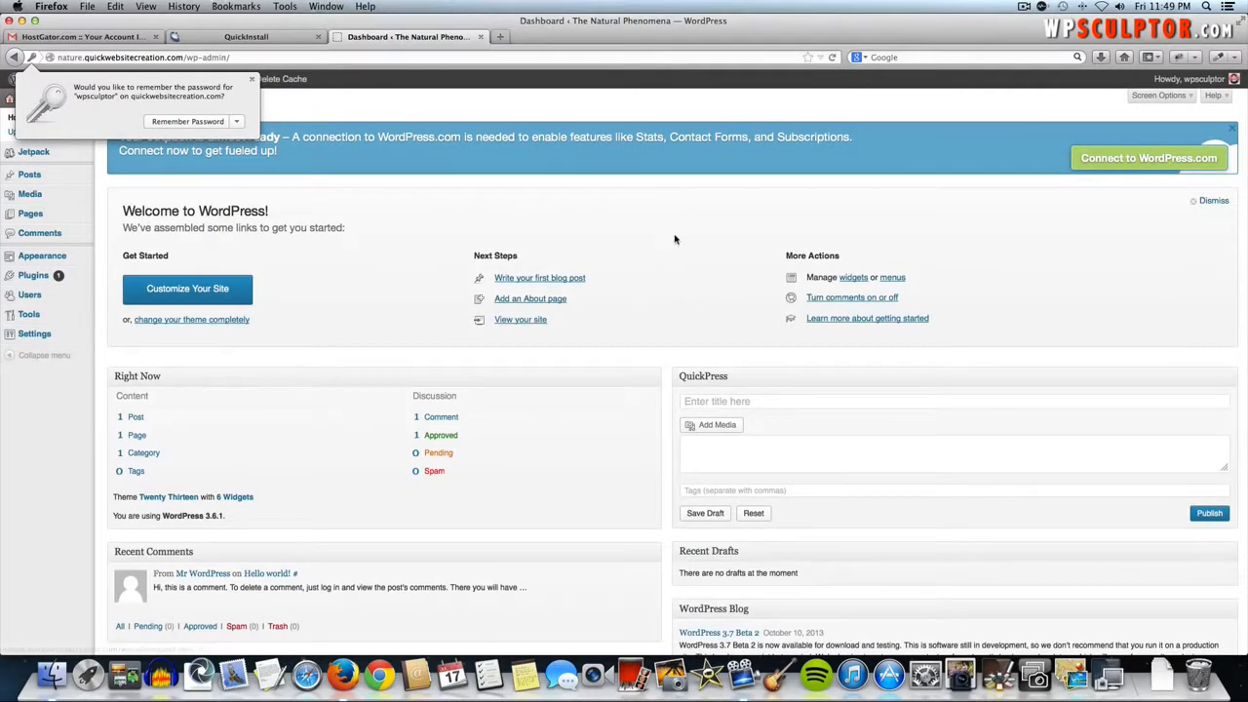
- Dismiss the save-password prompt, view the live site, and come back to the Dashboard
left_click(648, 222)
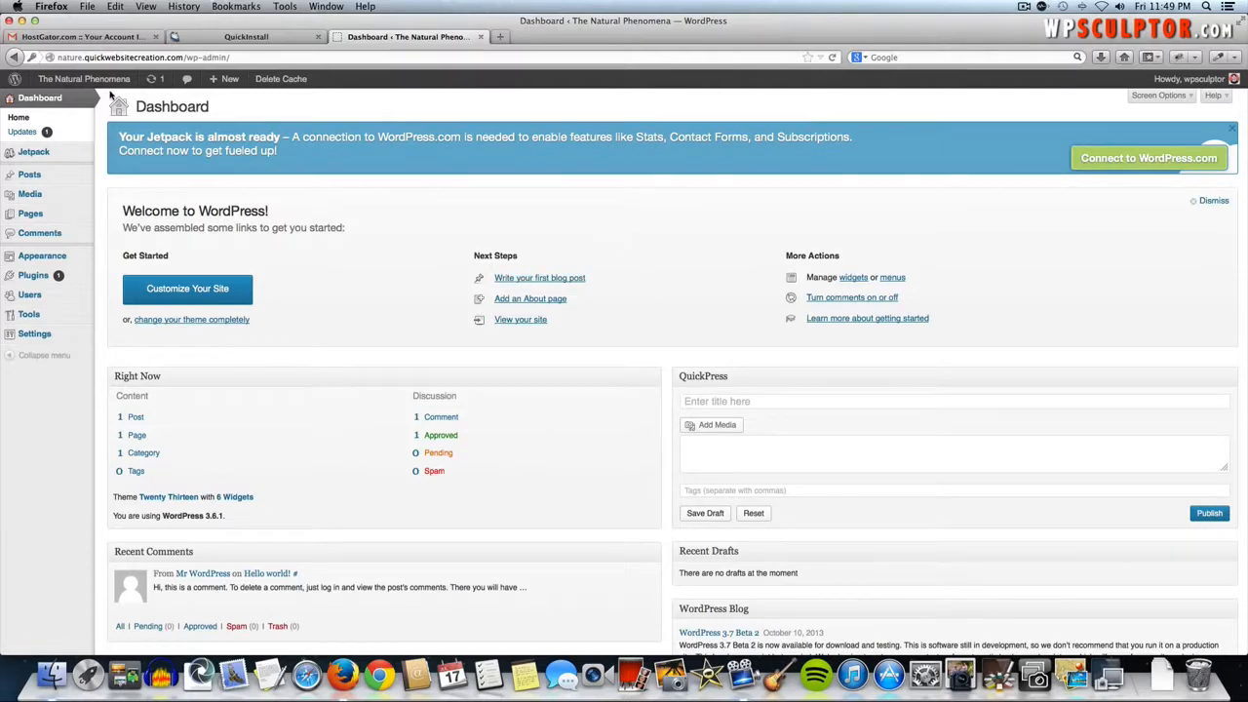
mouse_move(66, 84)
left_click(72, 84)
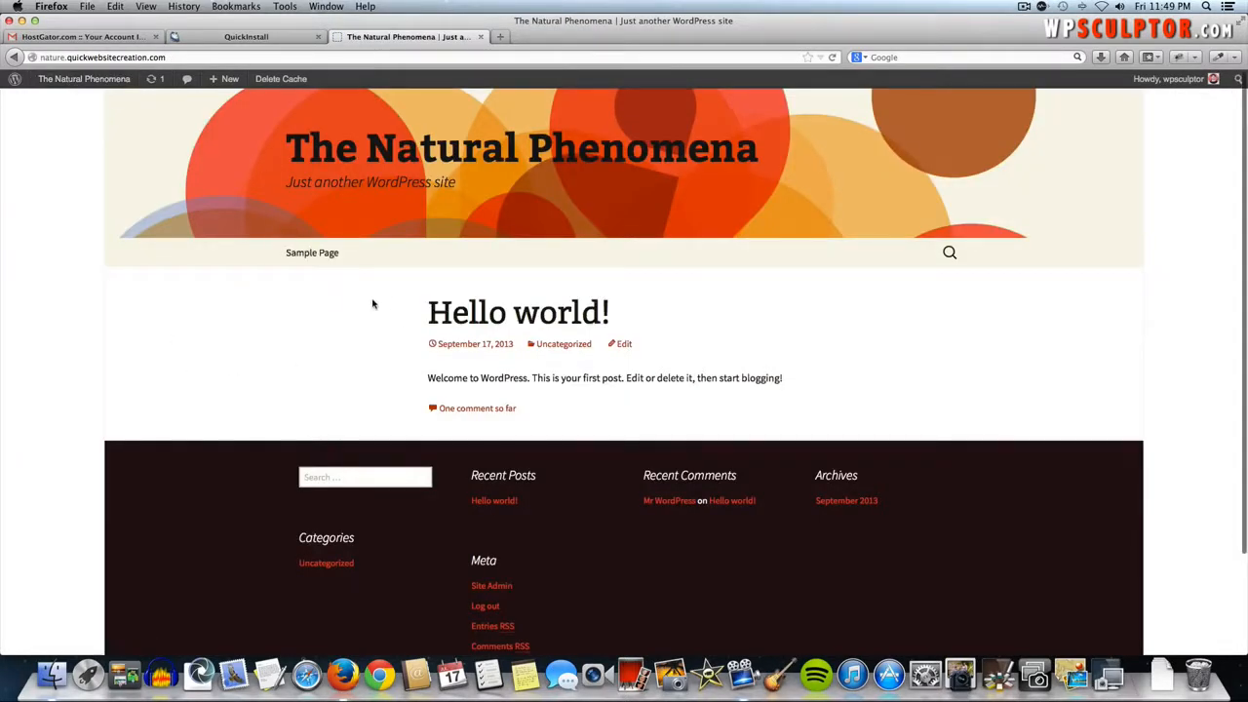
left_click(70, 82)
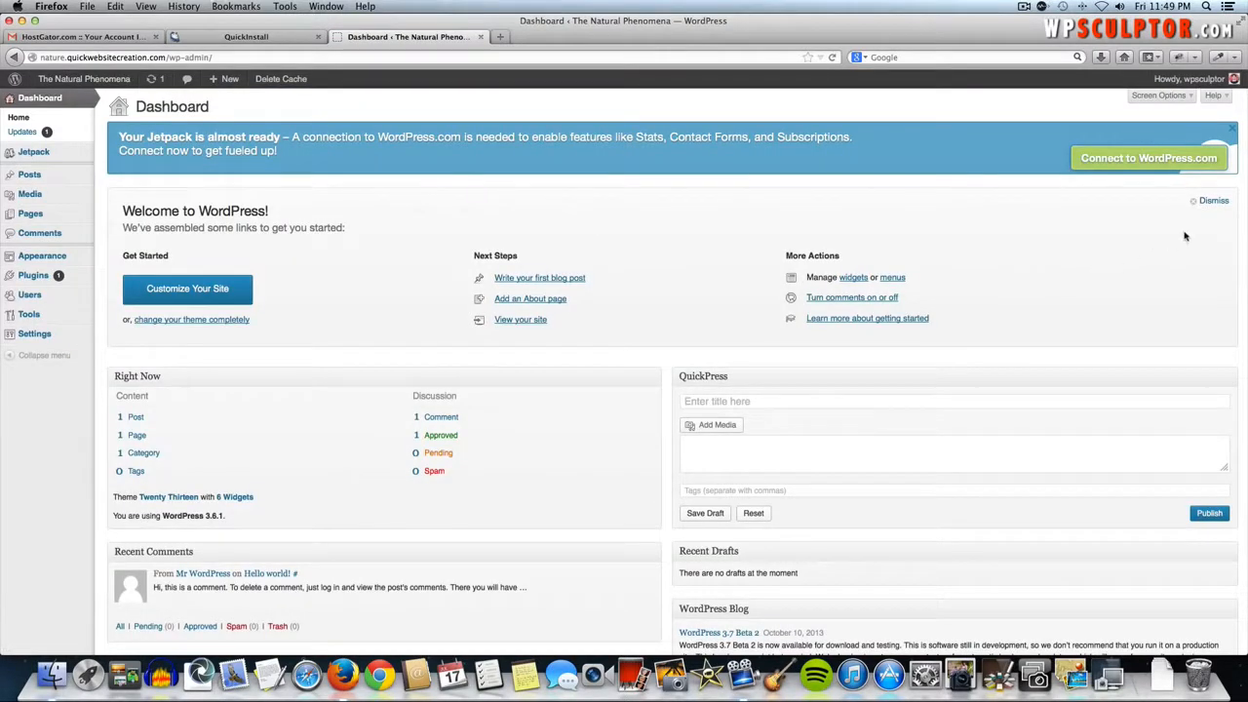
mouse_move(1173, 86)
- Deactivate and delete WP Super Cache, confirming removal of its files and data
mouse_move(78, 284)
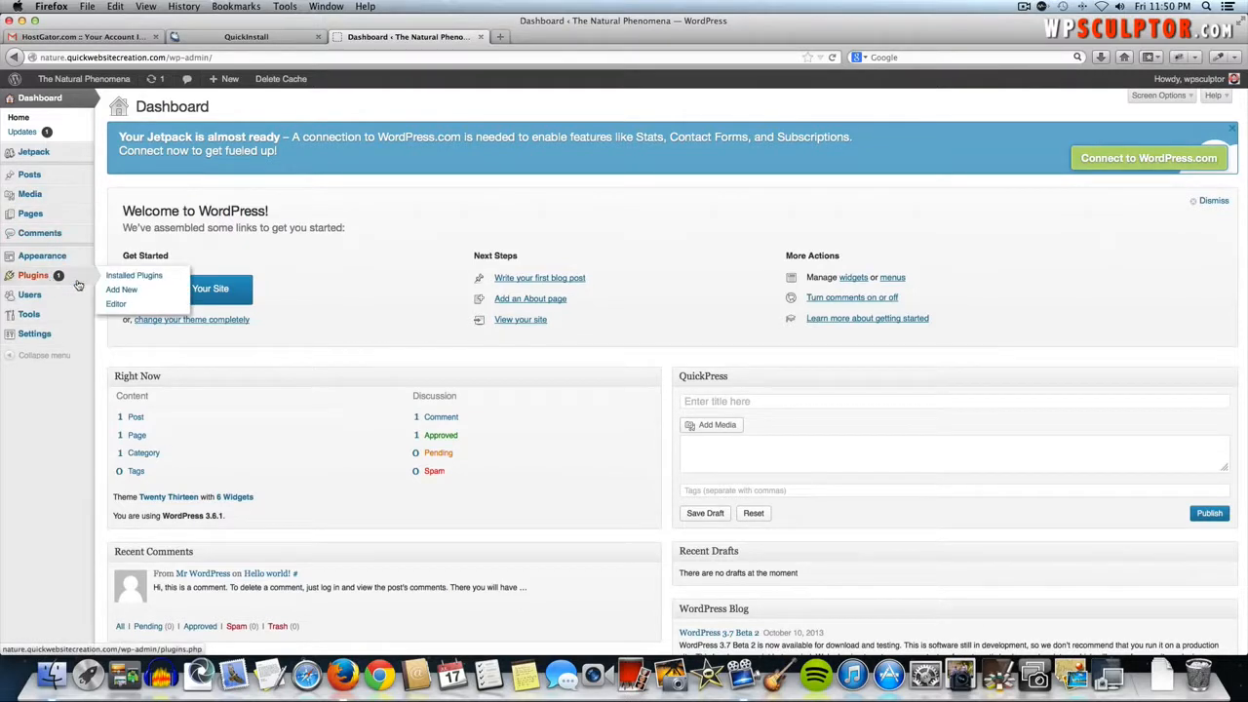
left_click(131, 278)
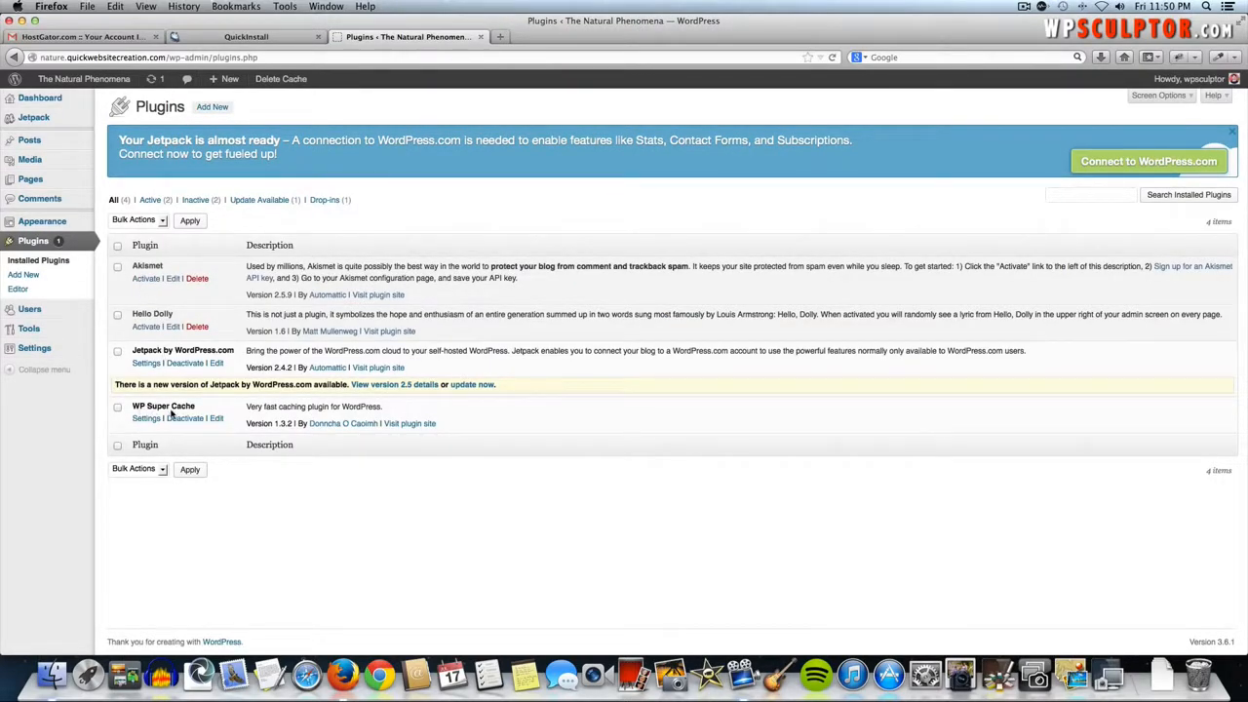
left_click(183, 419)
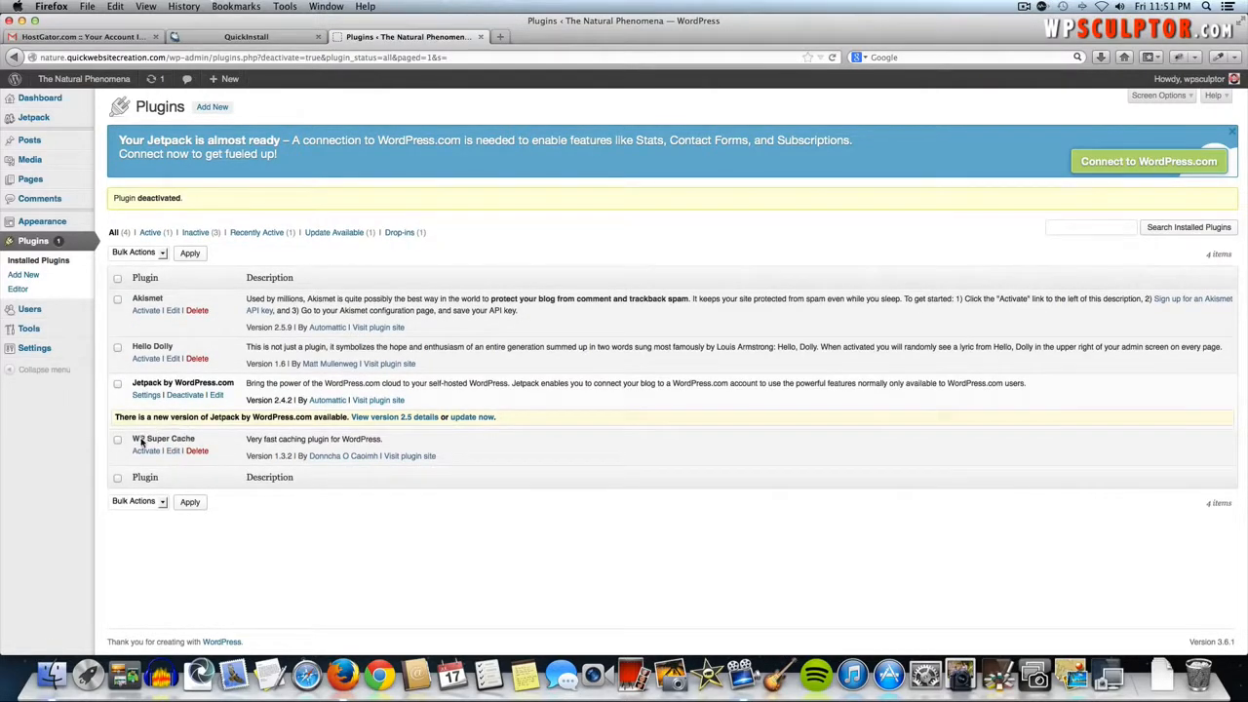
left_click(198, 452)
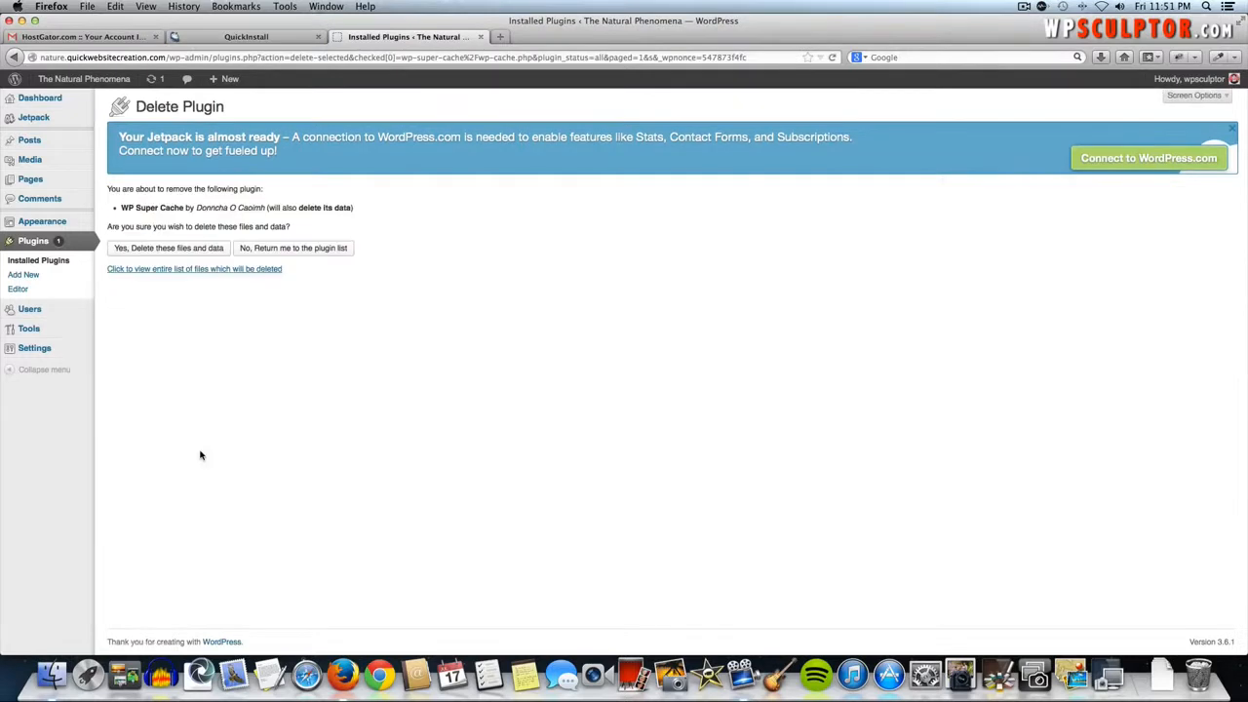
left_click(194, 249)
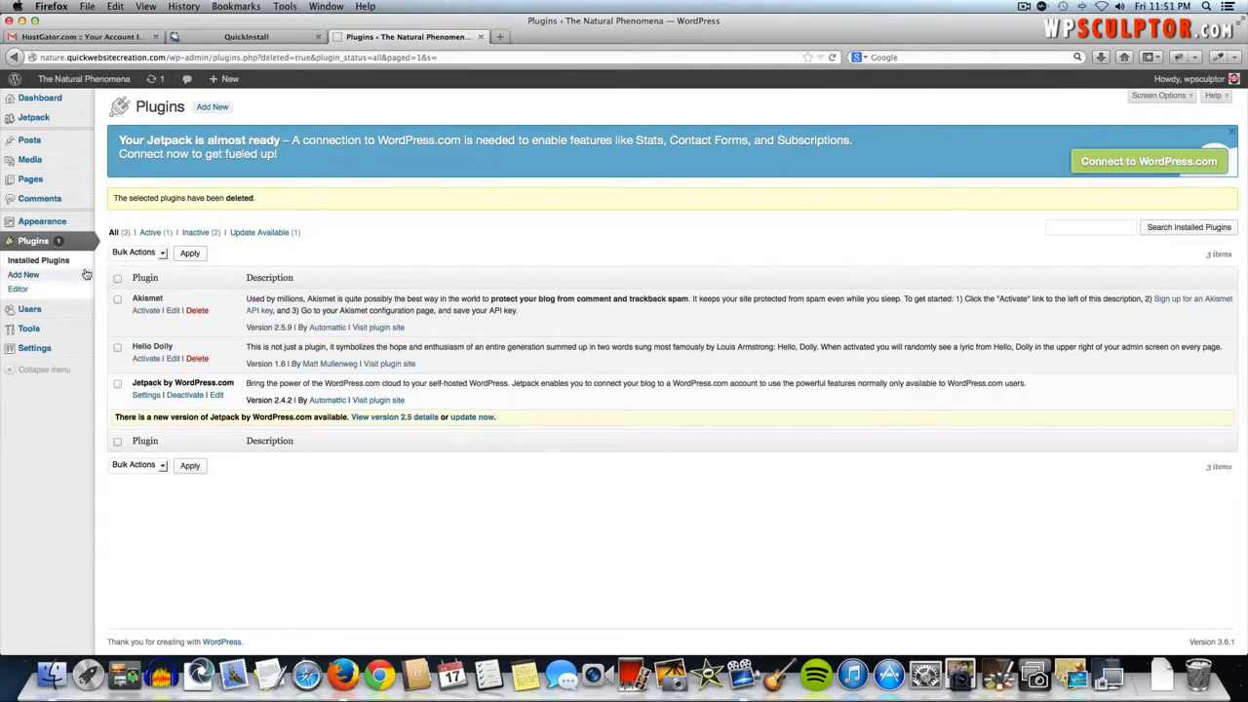
mouse_move(39, 312)
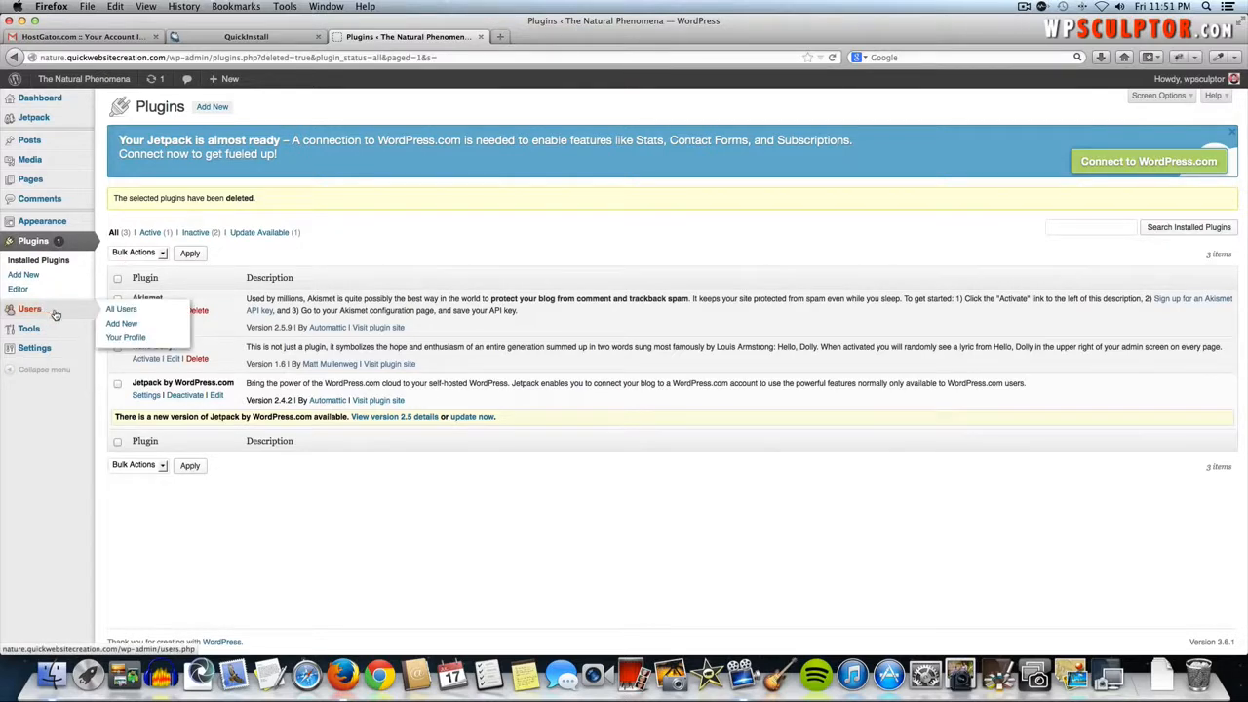
- Enter a new password twice in the admin user's profile and update the profile
left_click(123, 310)
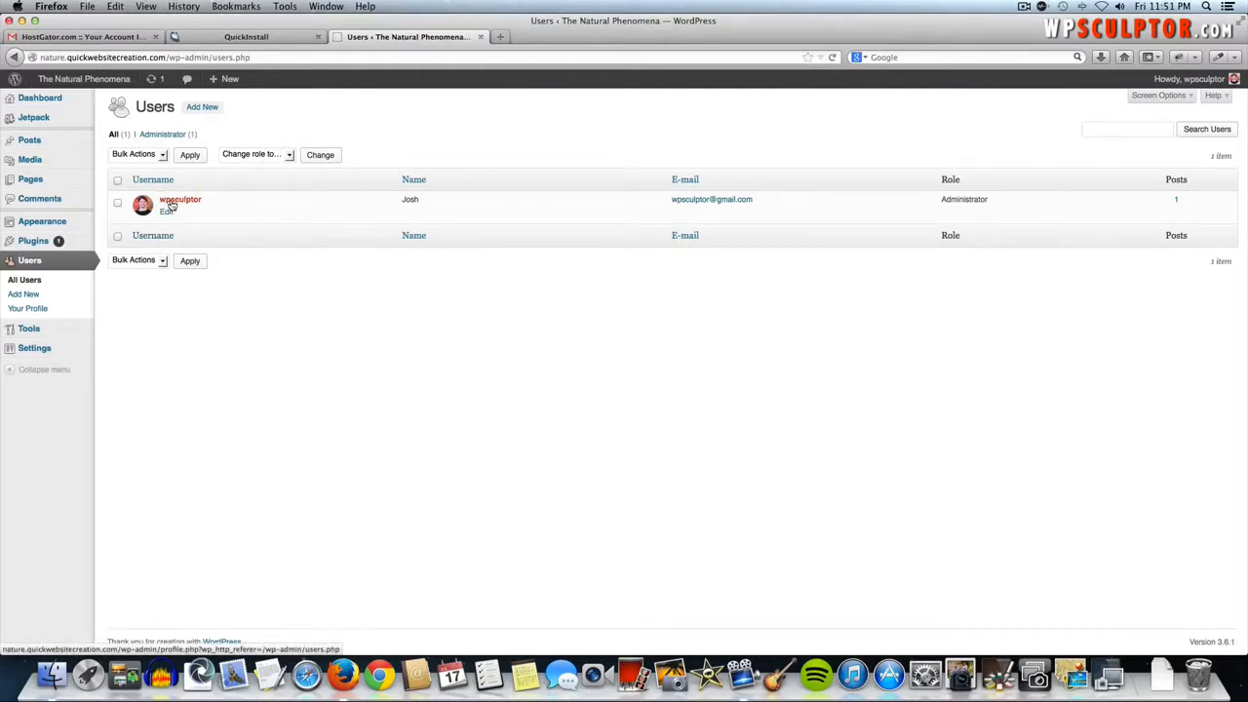
left_click(167, 212)
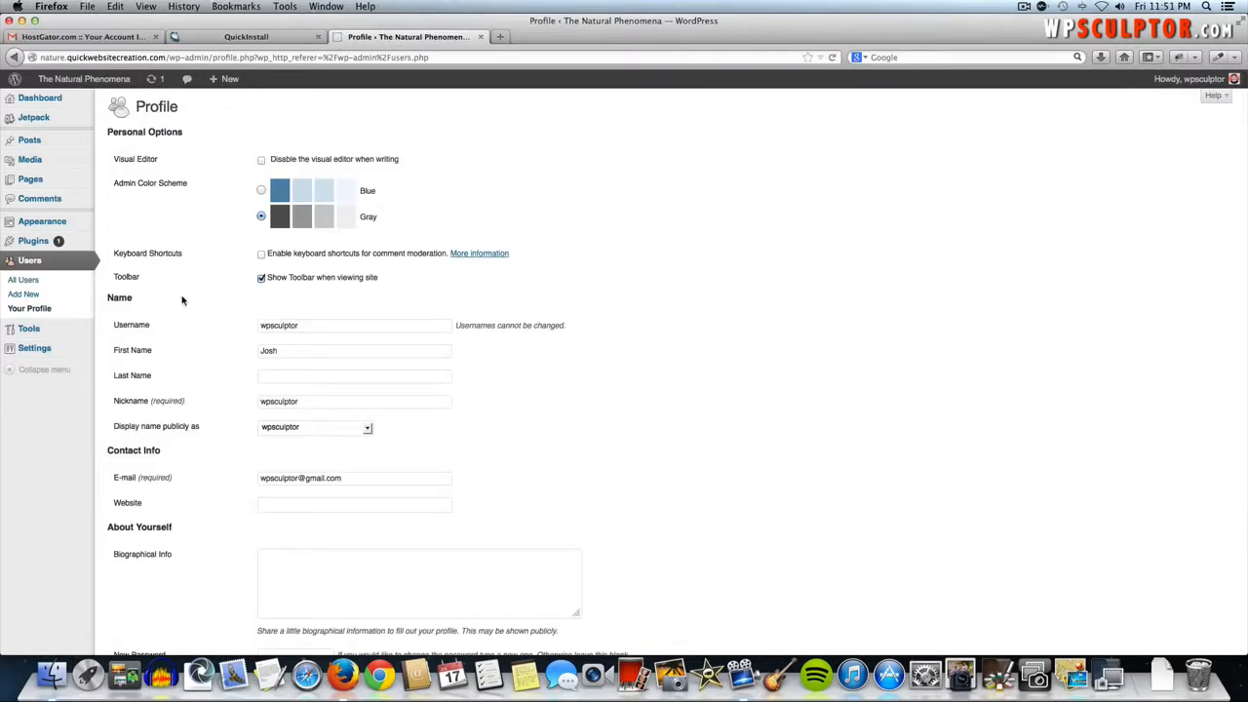
scroll(183, 367, "down", 2)
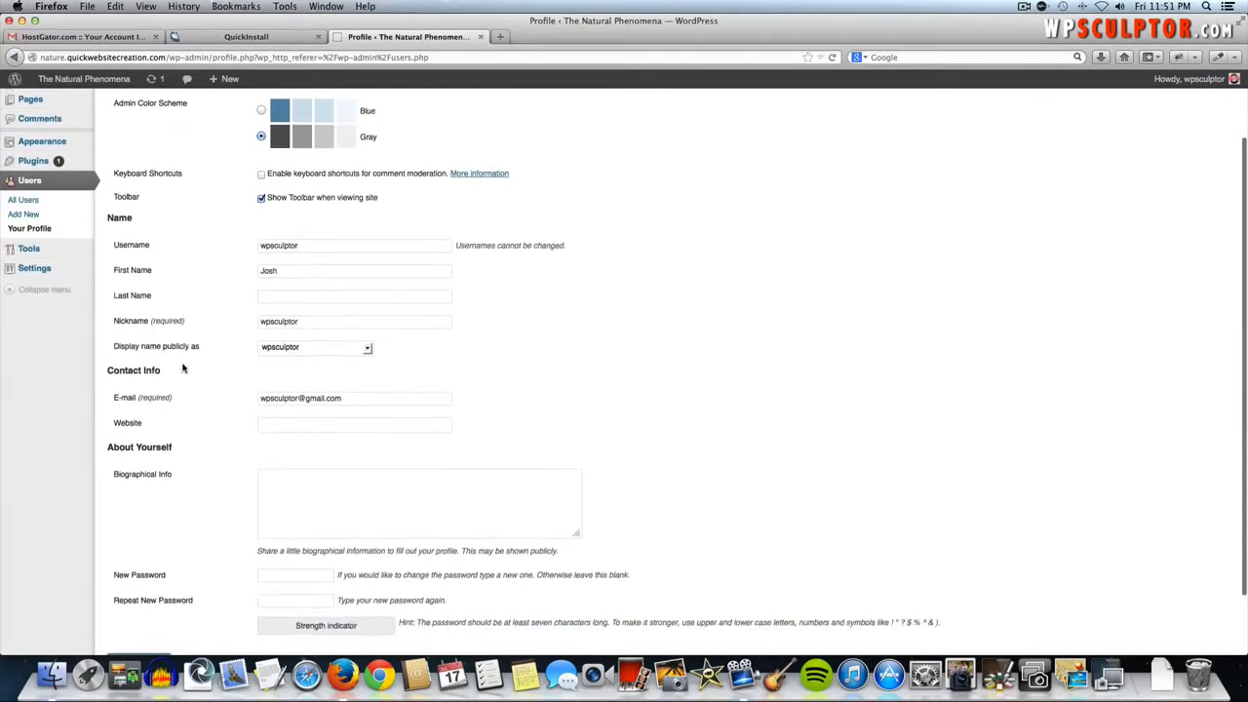
scroll(182, 367, "down", 2)
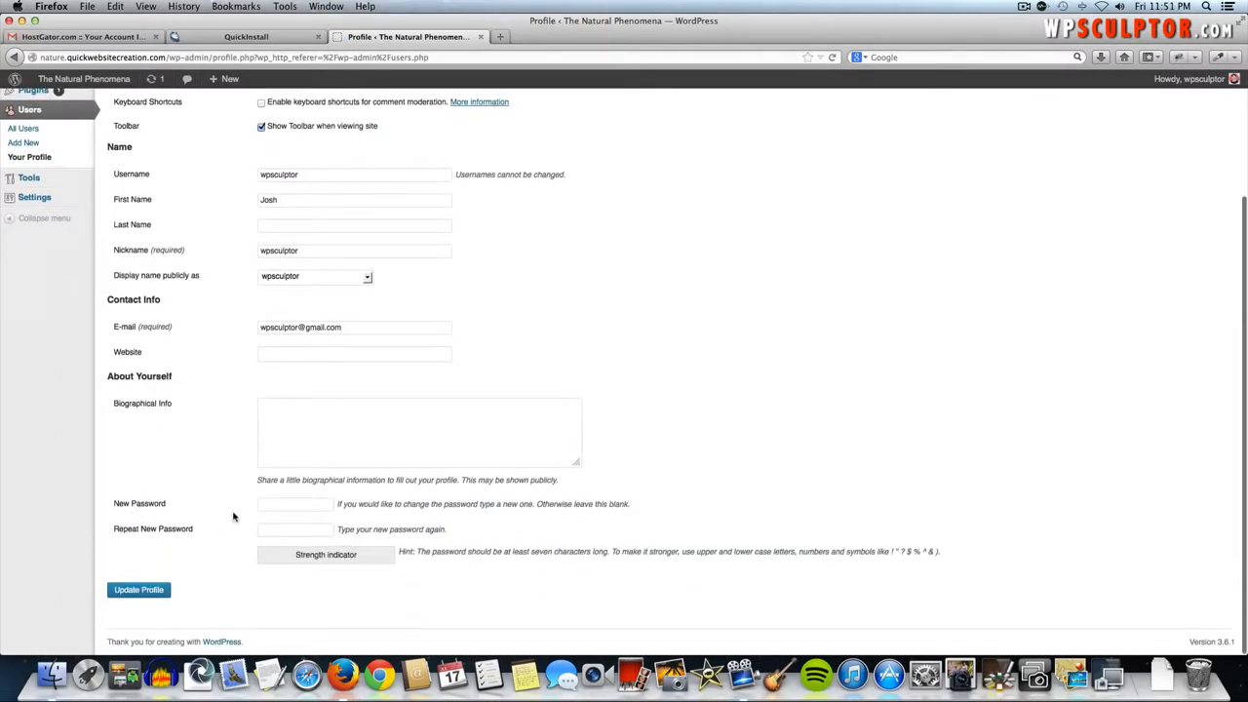
left_click(279, 505)
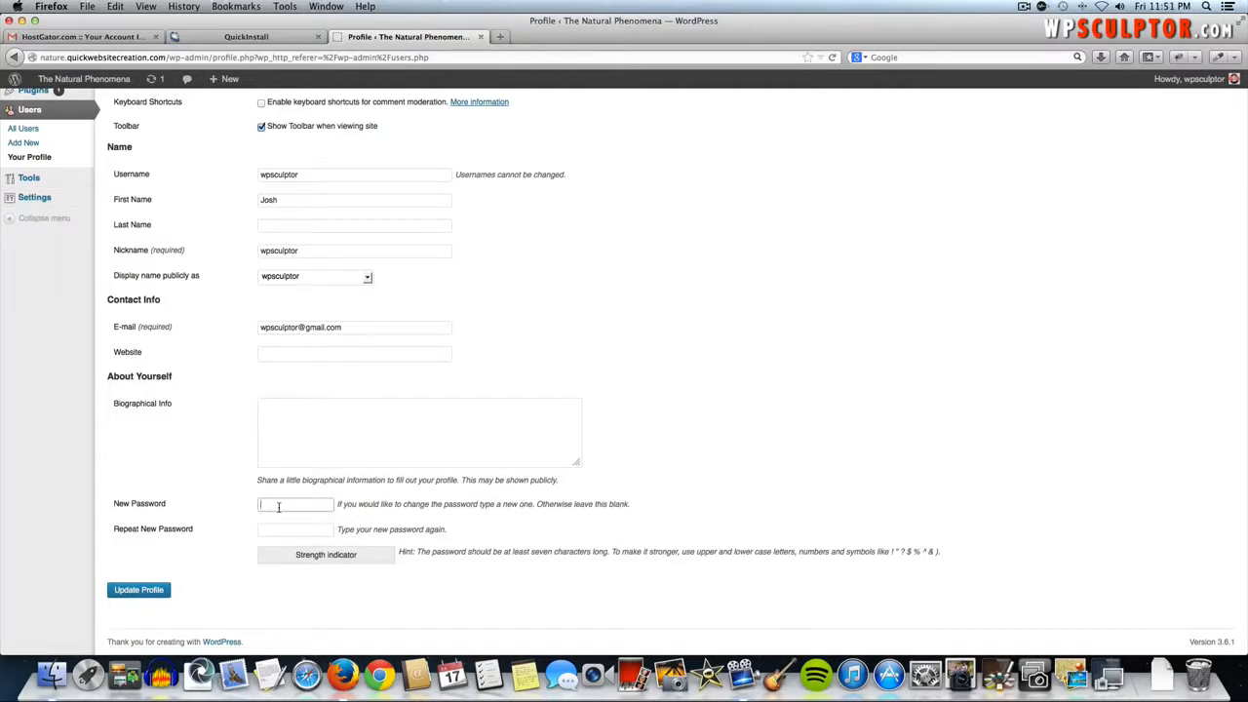
type("passw")
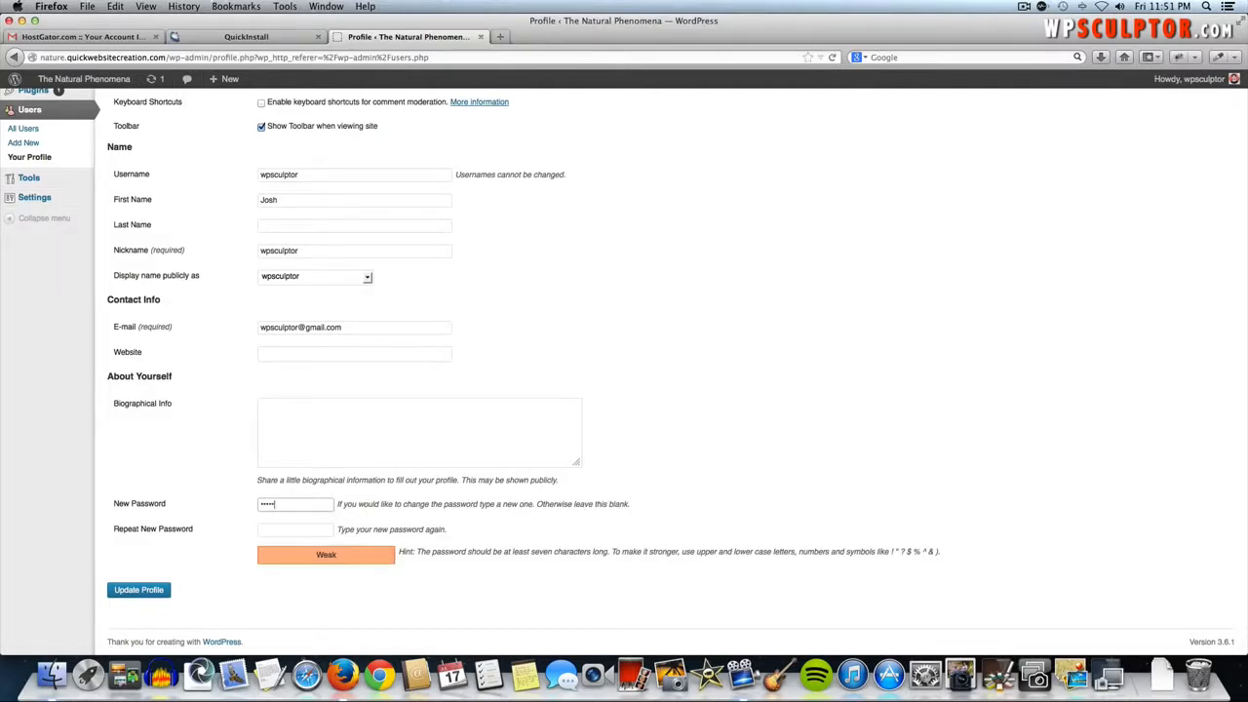
type("ord1")
key("Tab")
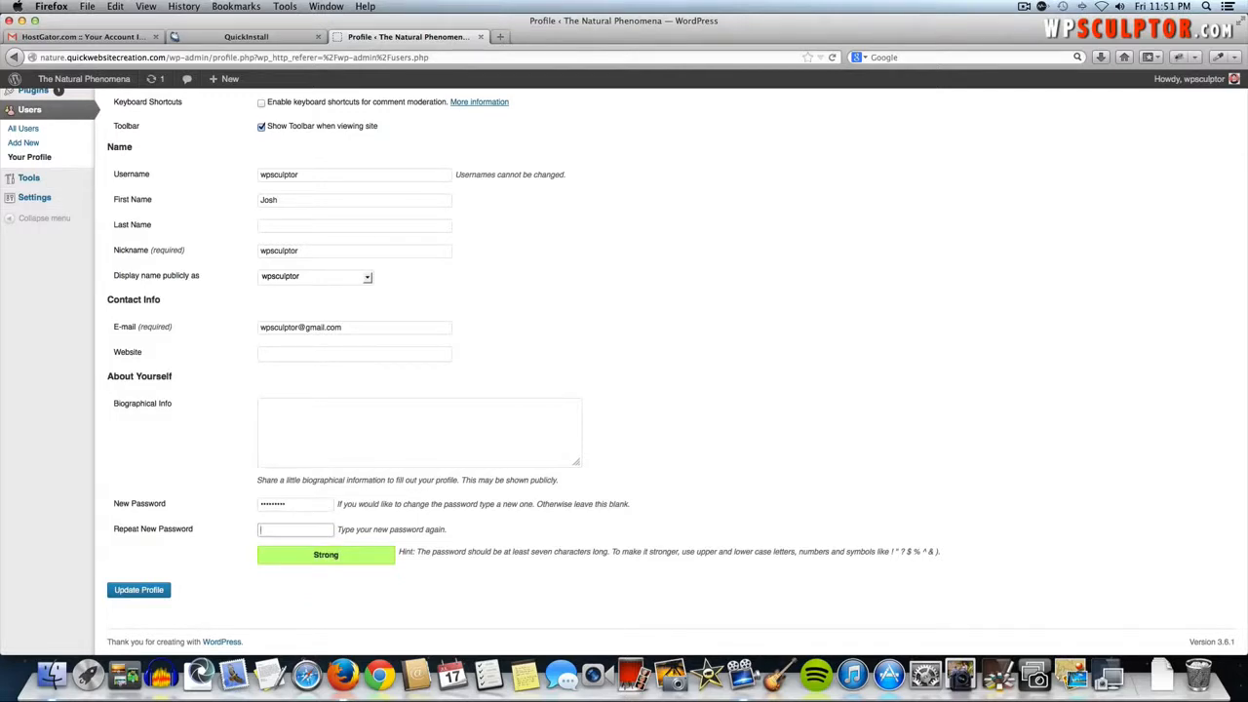
type("p")
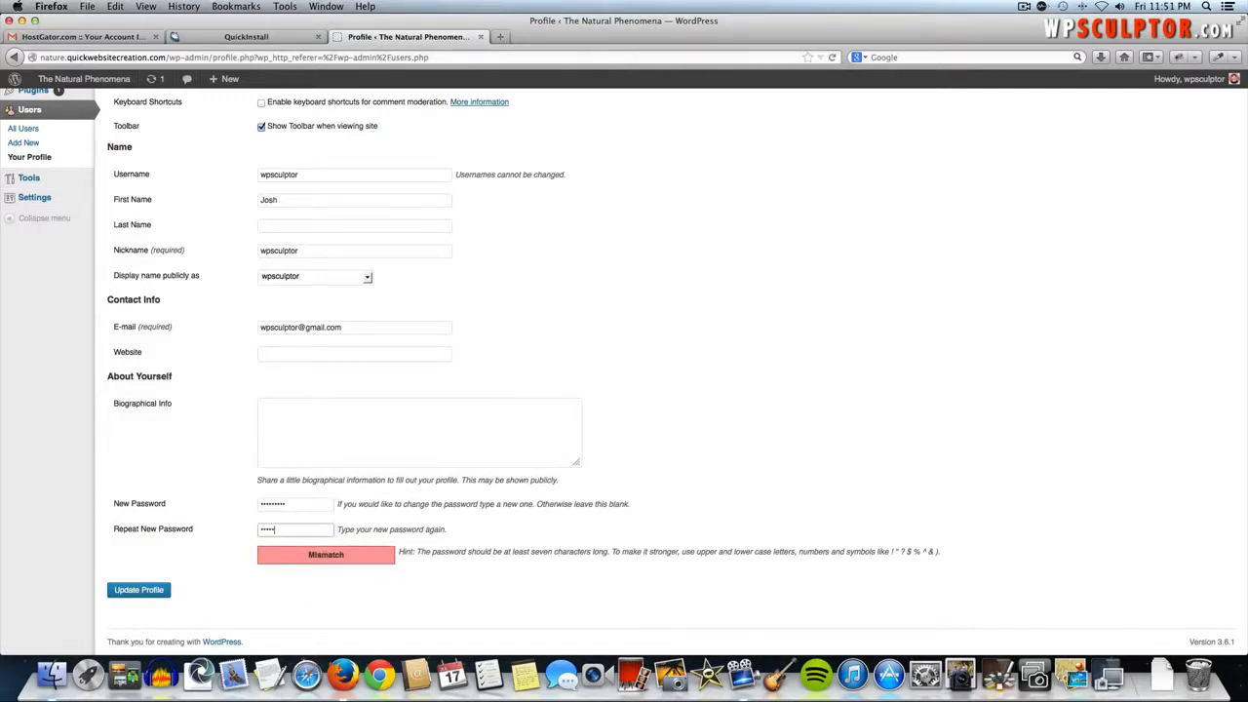
type("assword1")
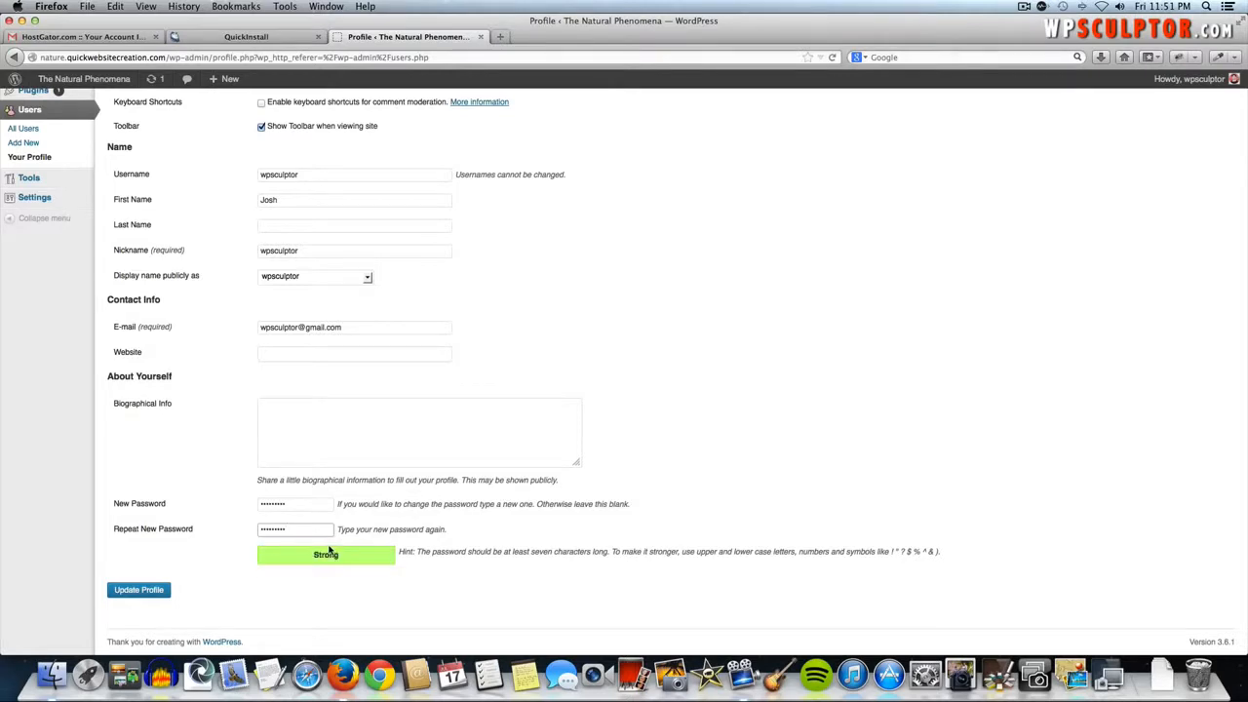
left_click(153, 590)
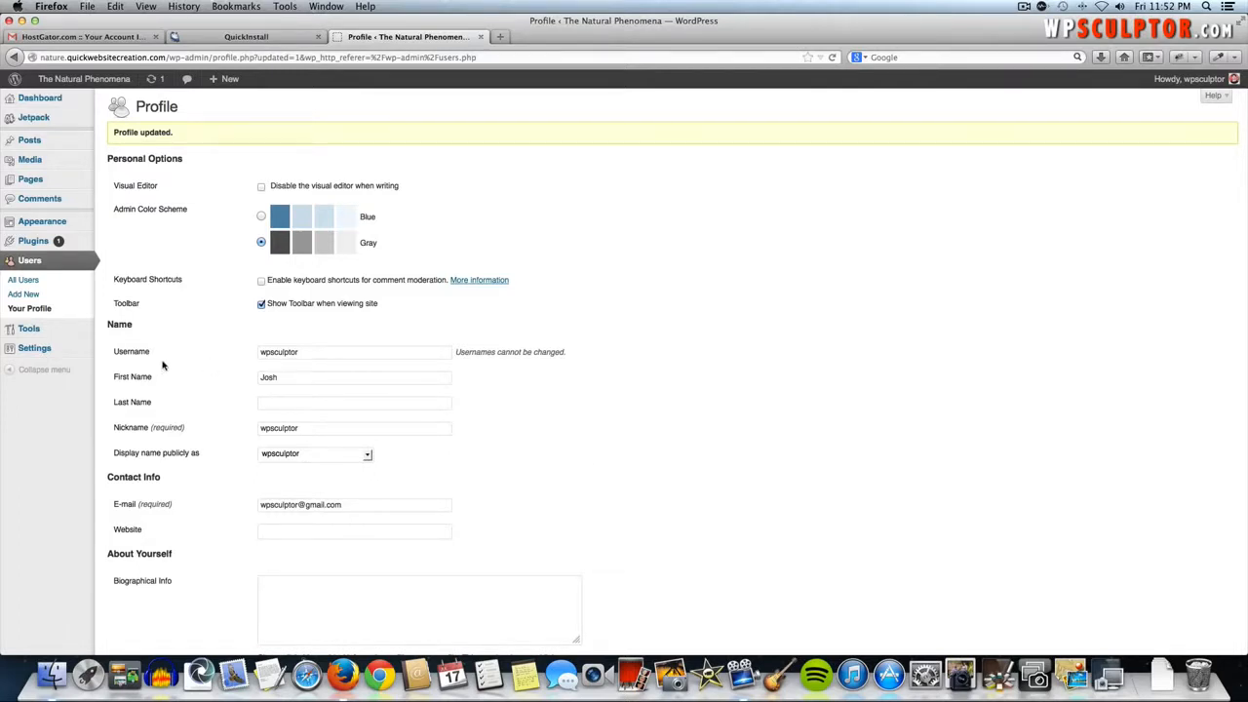
- Glance at the live front page, then return to the admin Dashboard
left_click(60, 79)
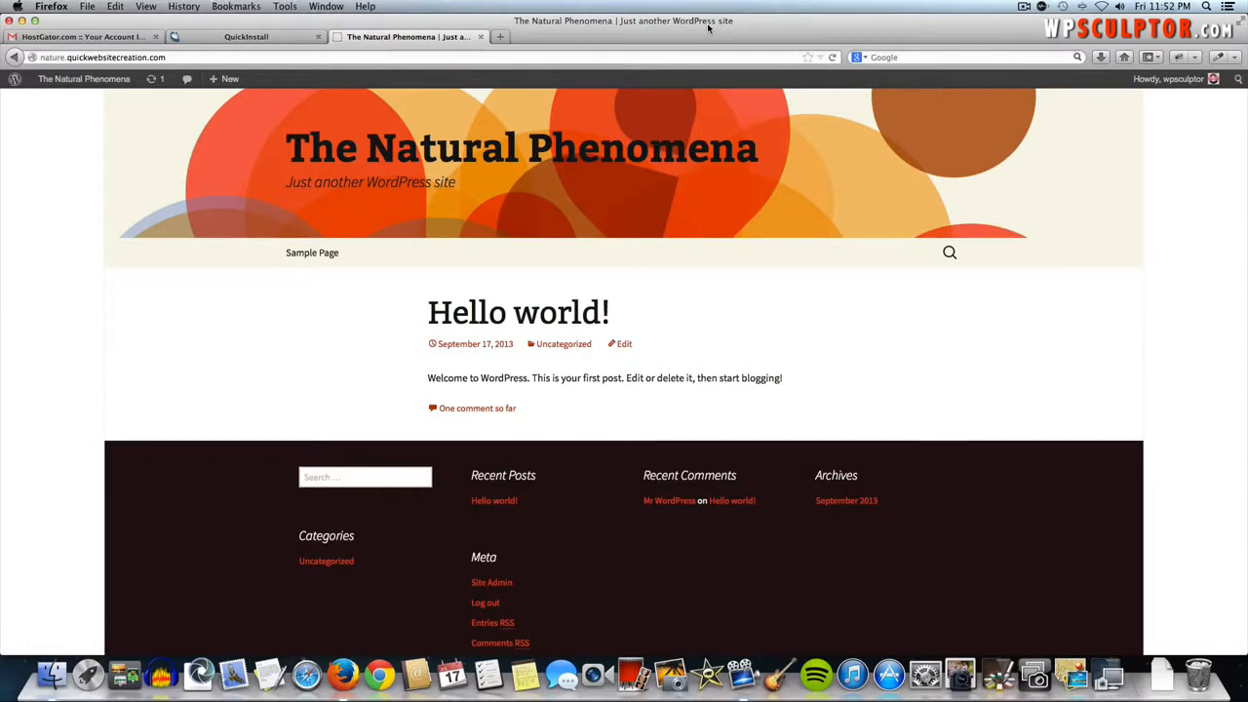
left_click(98, 81)
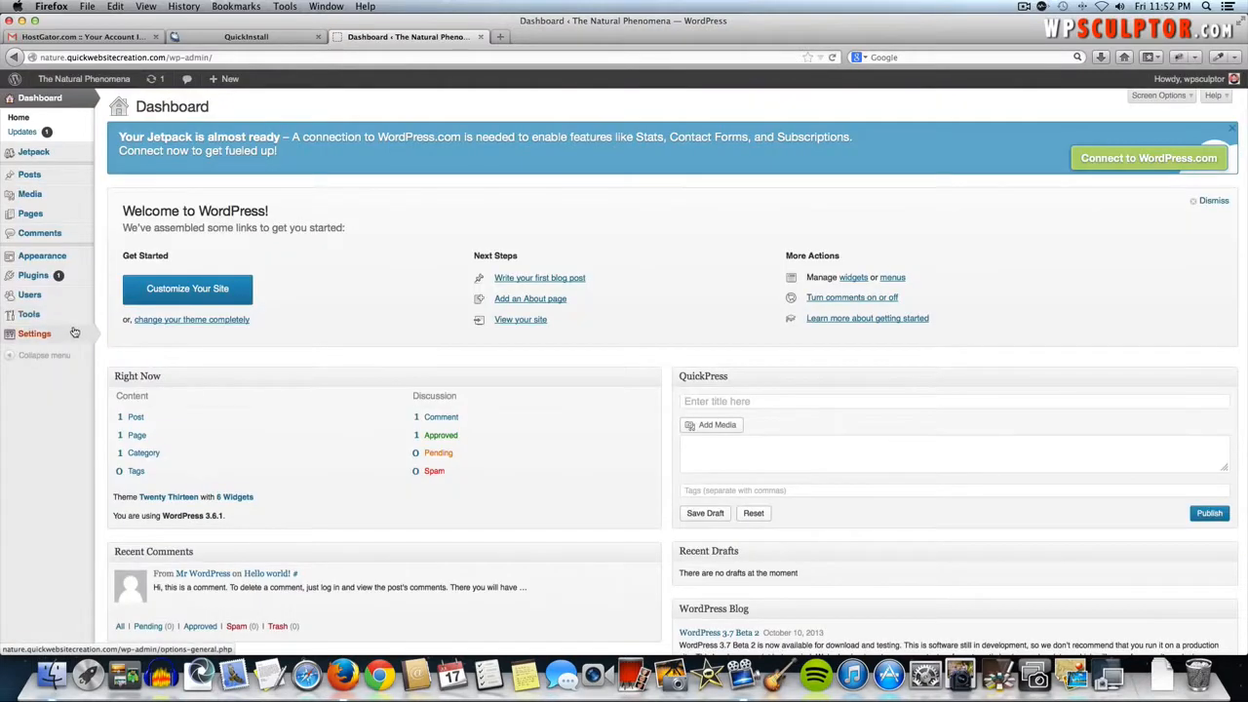
mouse_move(30, 337)
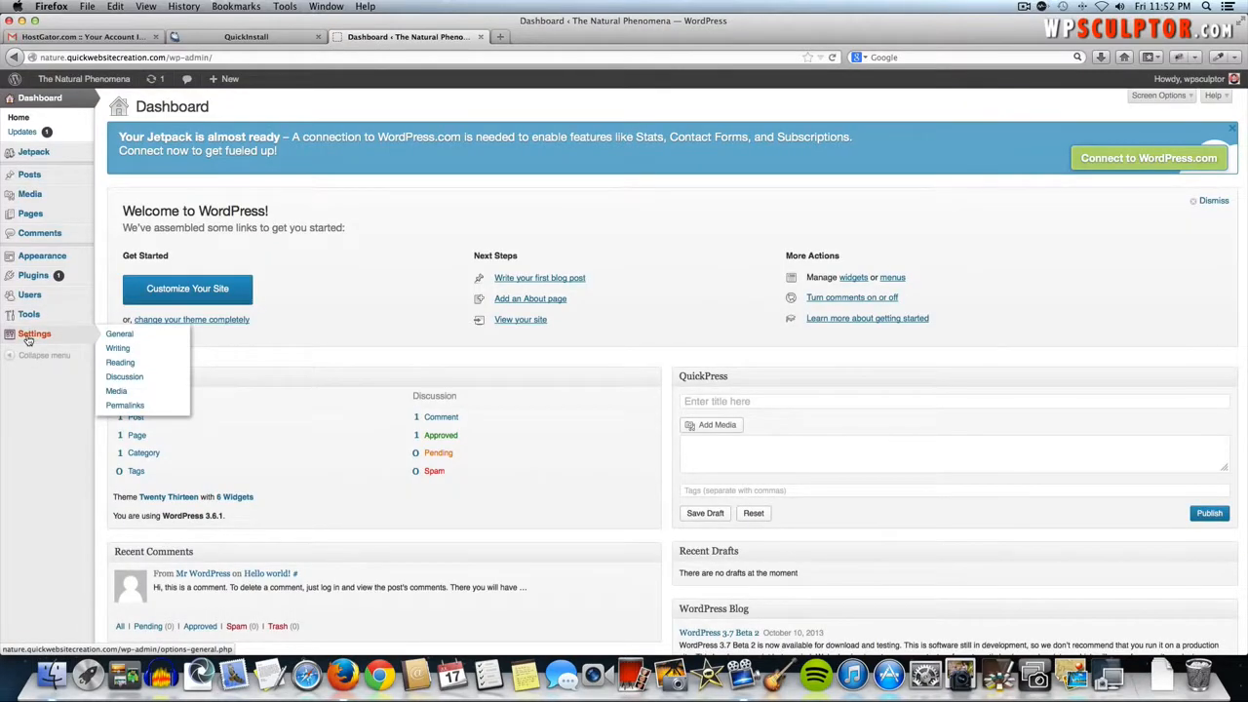
- Replace the 'Just another WordPress site' tagline with 'Admiring Natural Beauty' and save General Settings
left_click(121, 335)
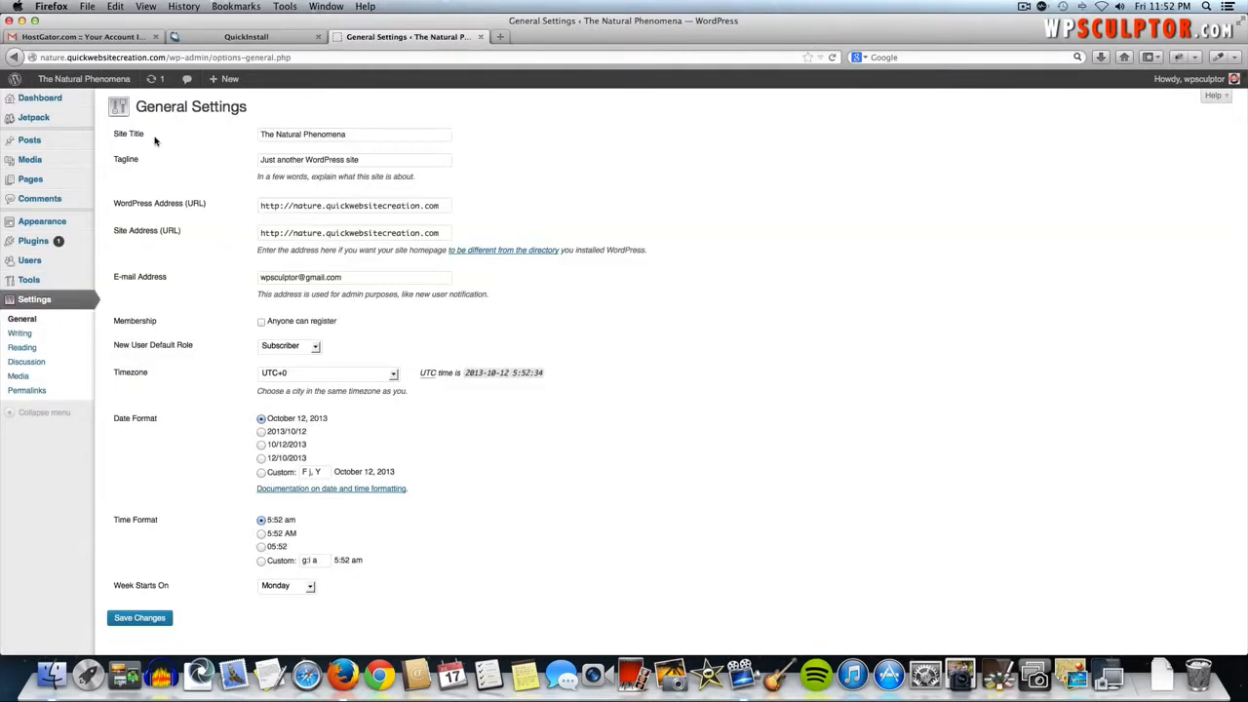
triple_click(320, 160)
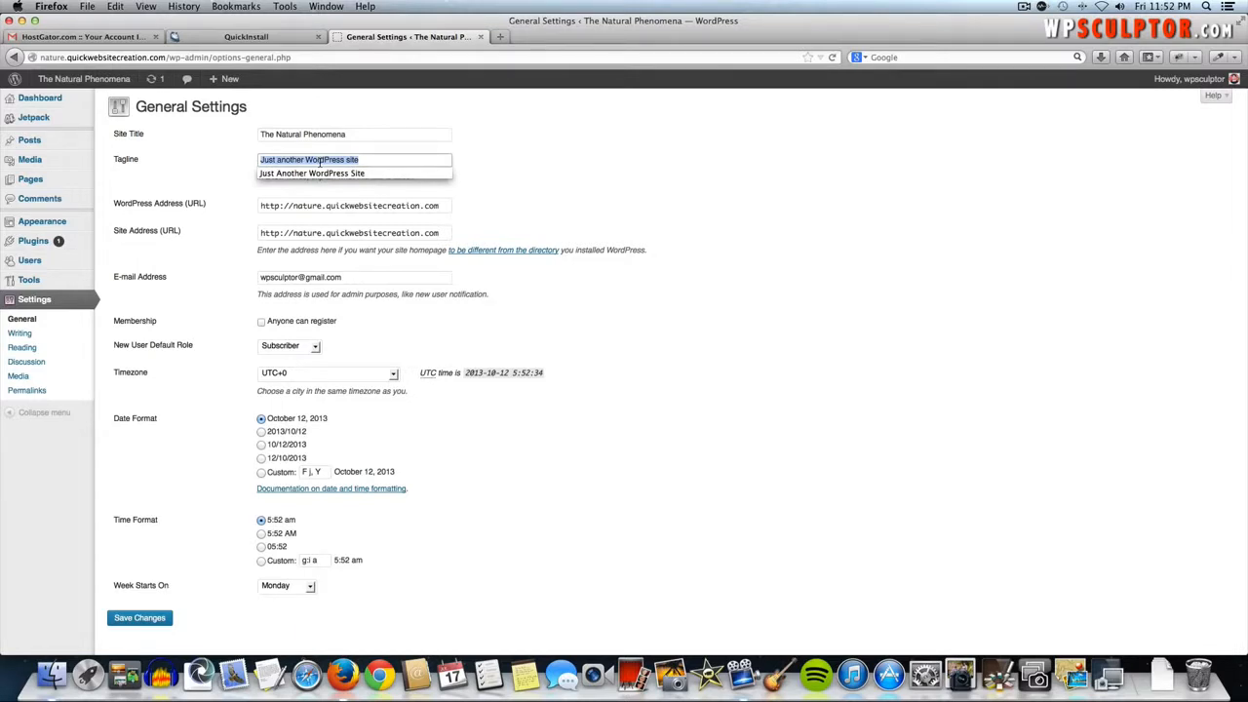
type("Admr")
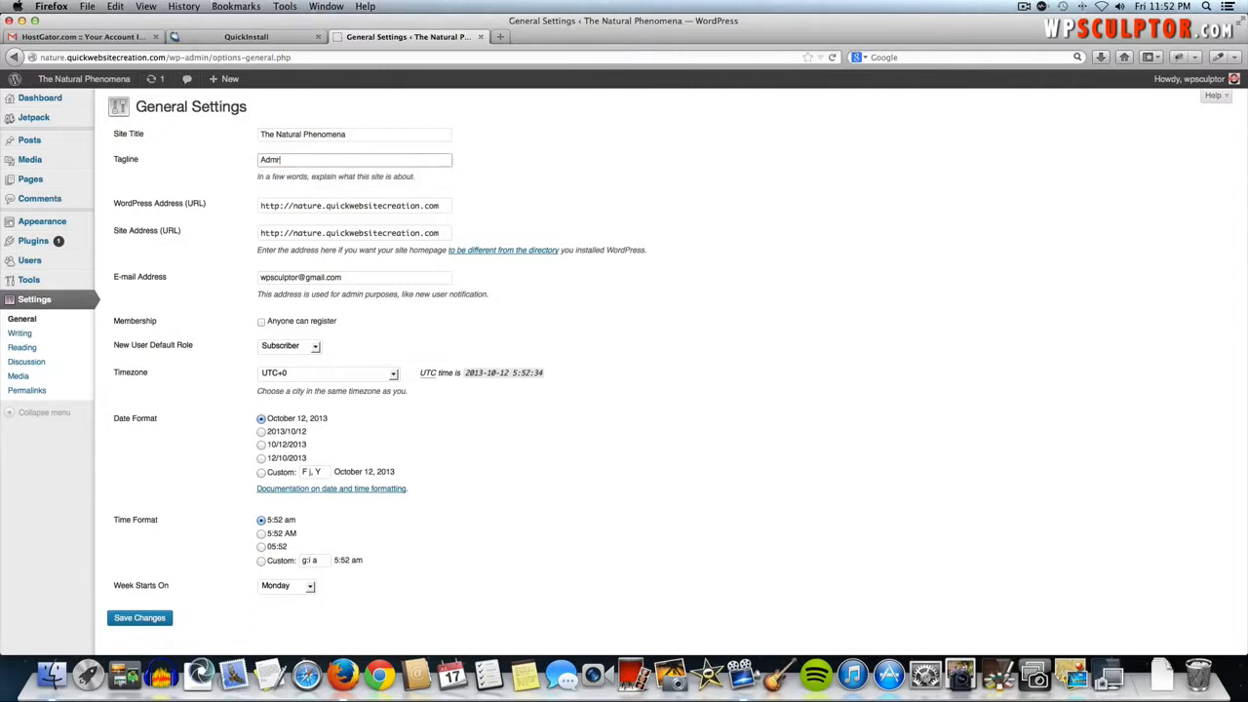
key("BackSpace")
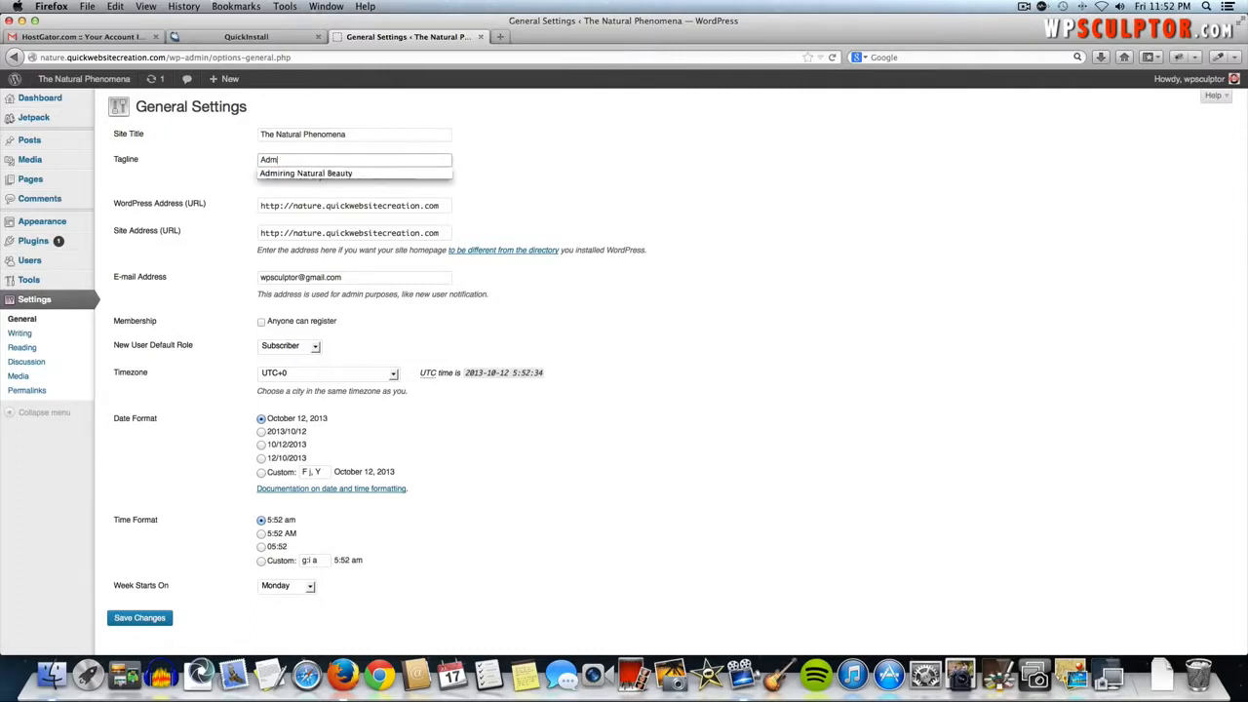
key("Down")
key("Tab")
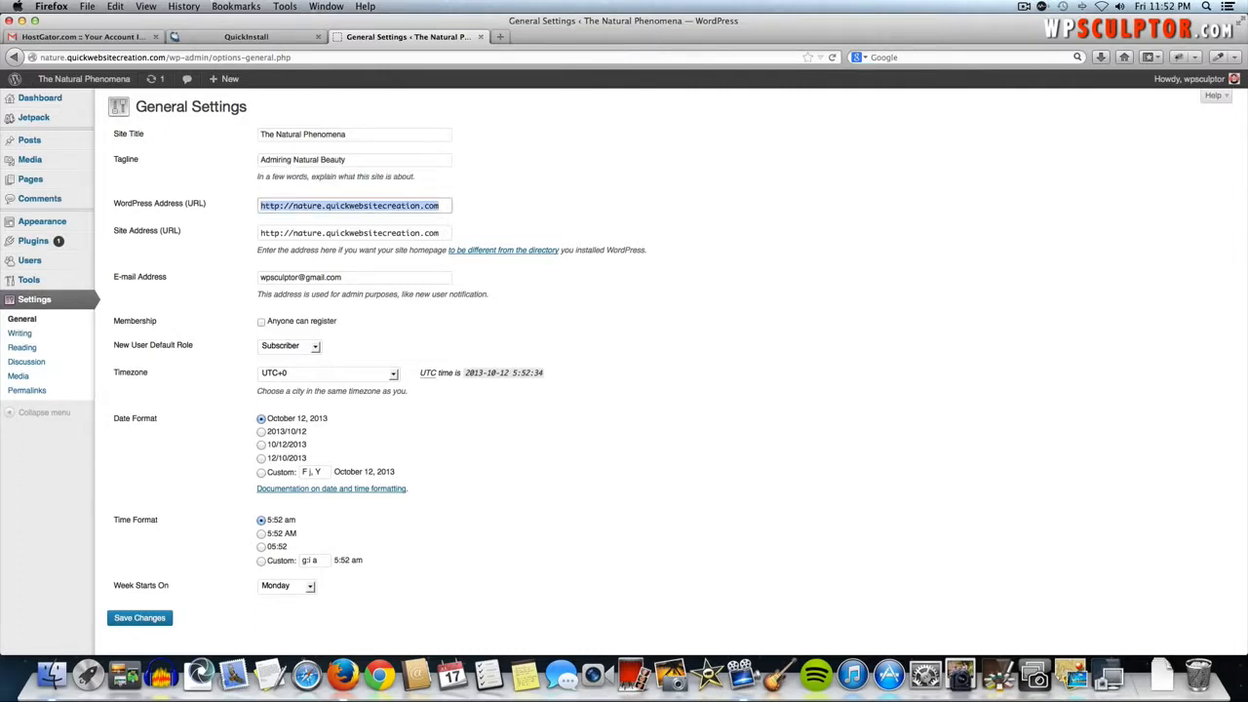
scroll(234, 538, "down", 1)
left_click(125, 595)
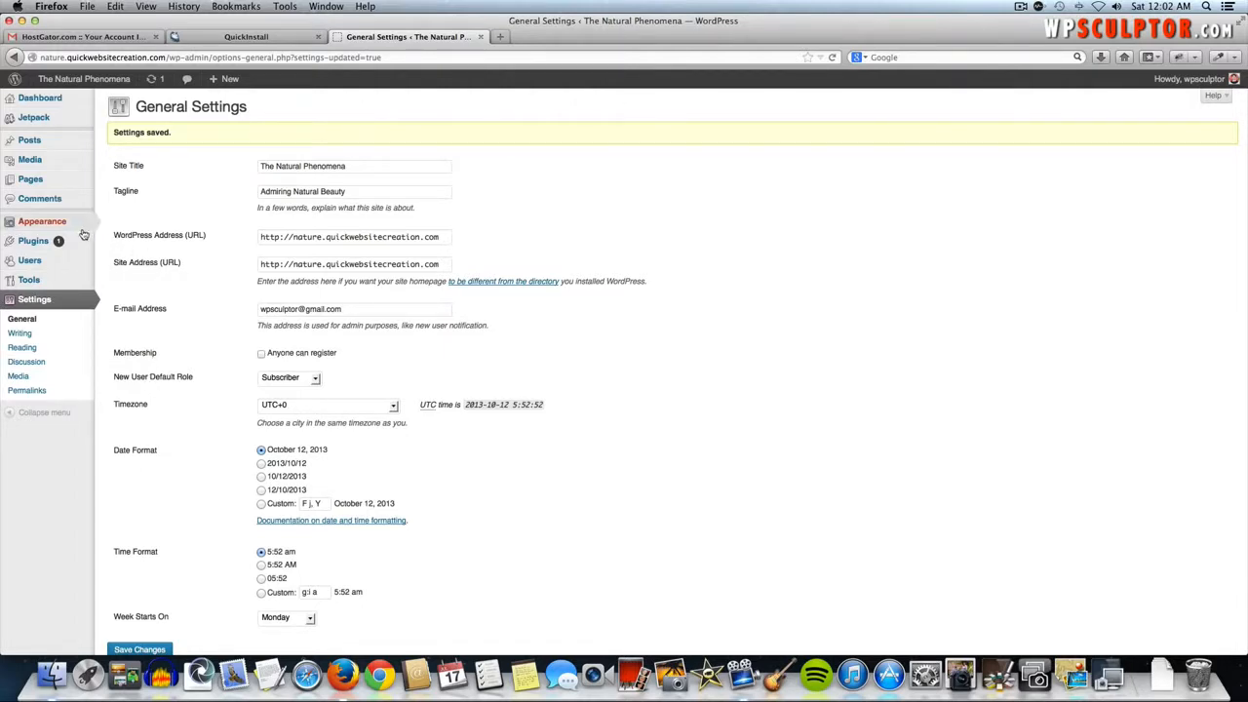
mouse_move(43, 224)
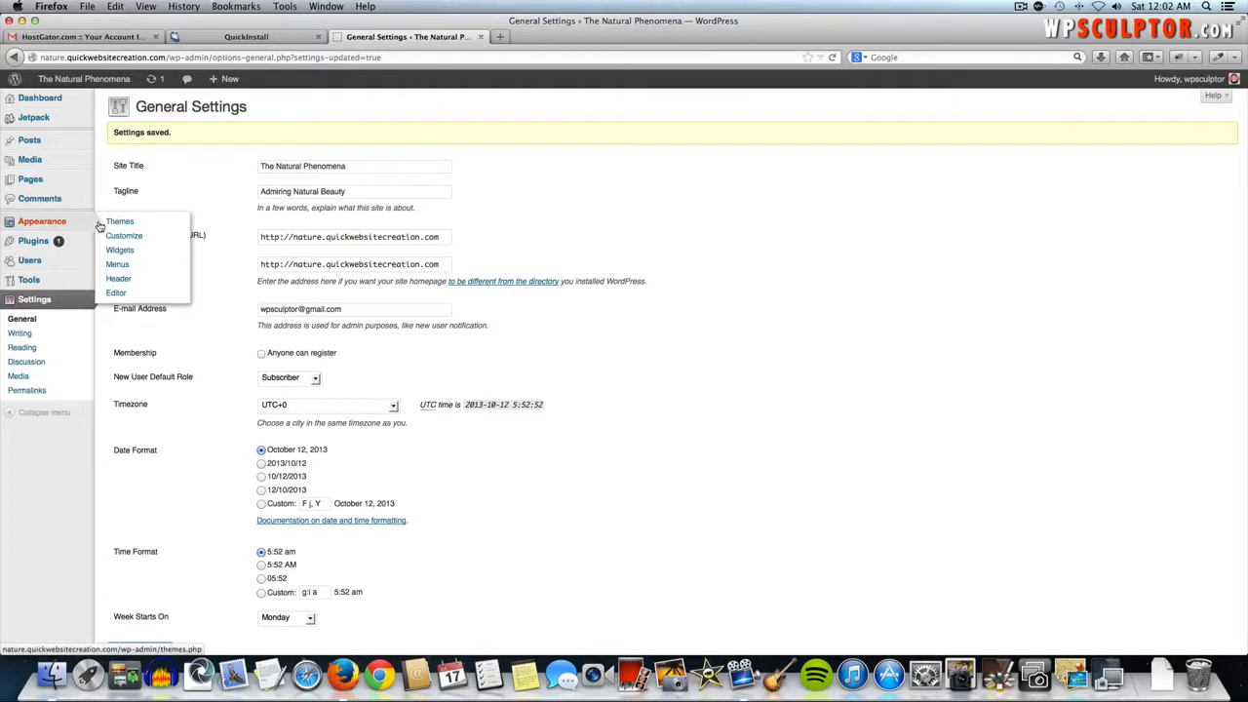
- Search the theme directory for 'Origami' and install Origami 1.5.13
left_click(136, 228)
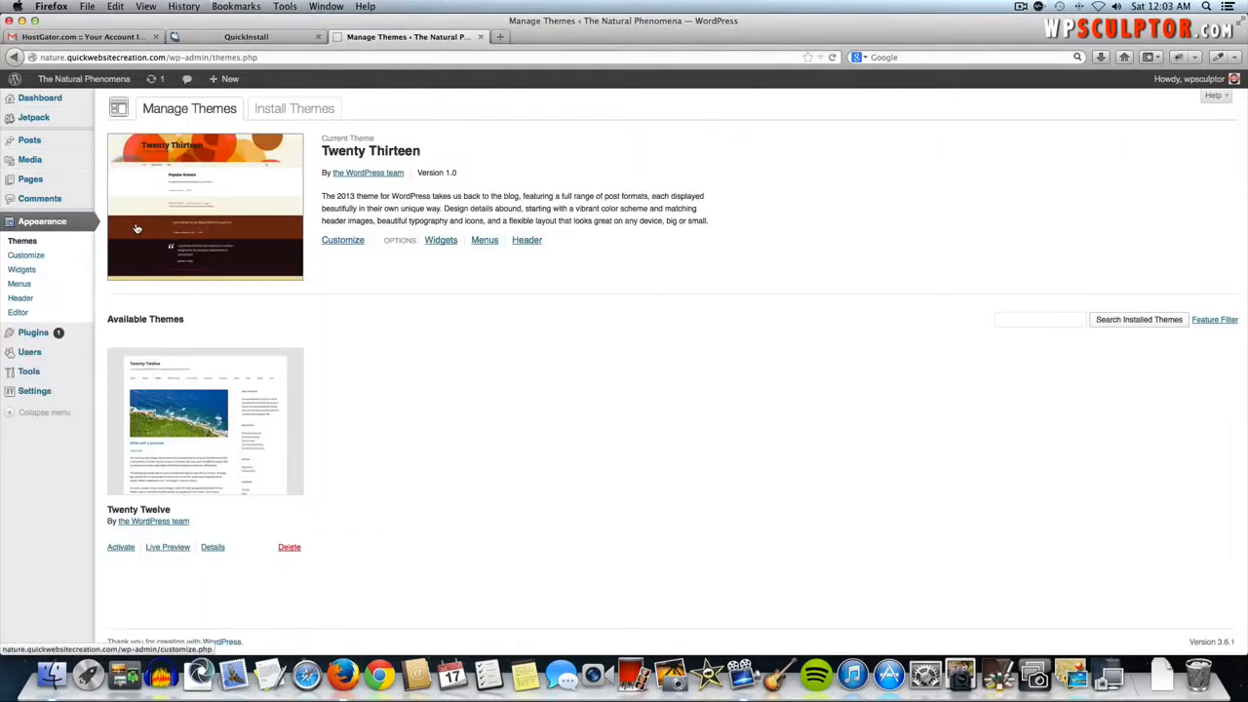
left_click(308, 116)
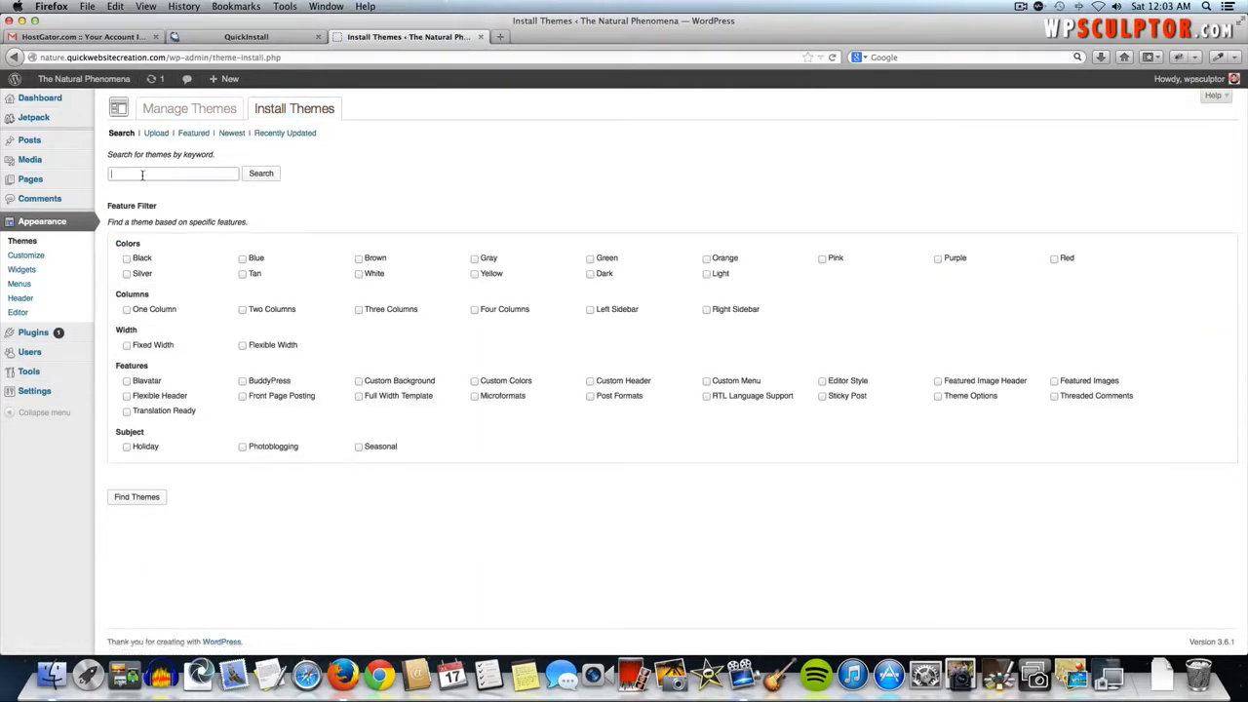
type("Origami")
left_click(251, 181)
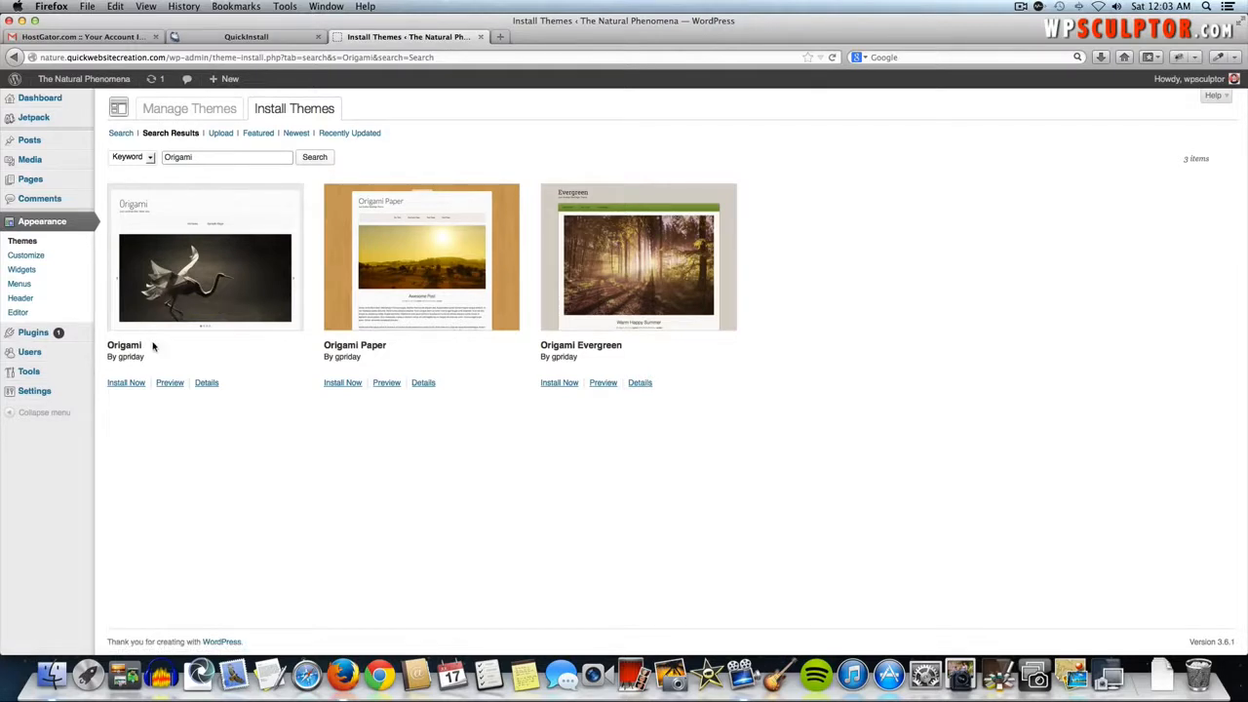
left_click(120, 385)
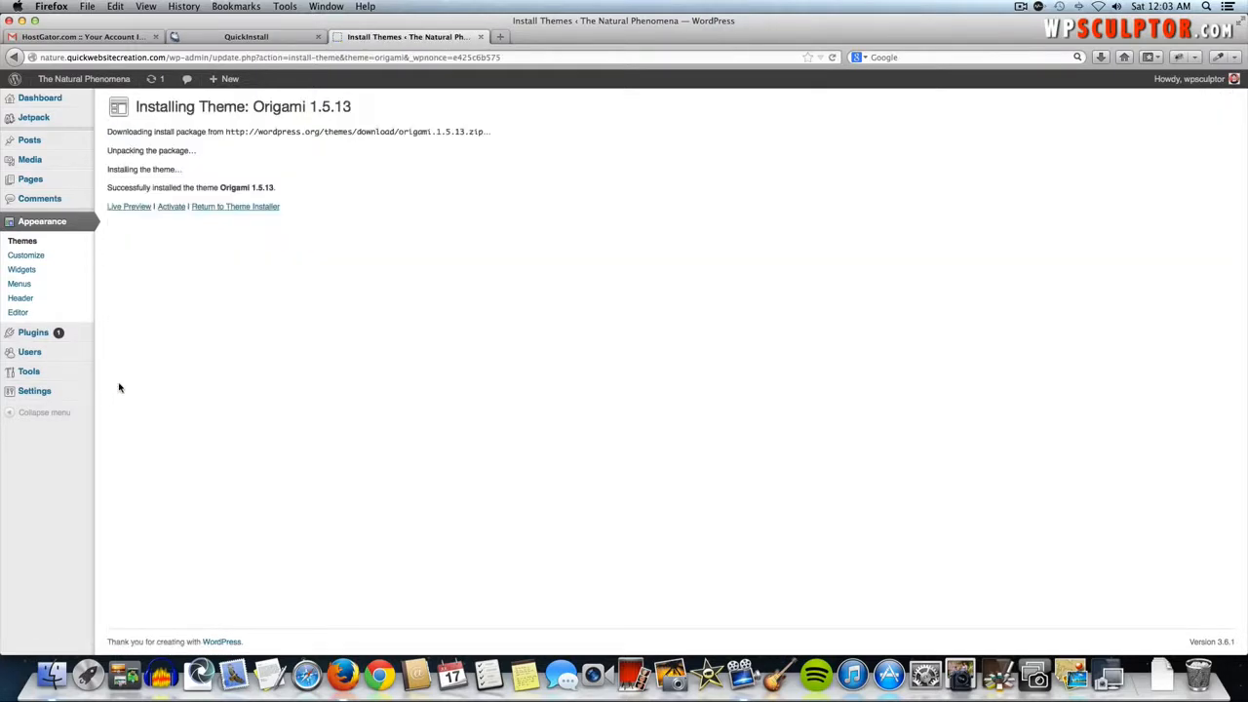
- Activate Origami and scroll through its Upgrade To Origami Premium feature list
left_click(169, 210)
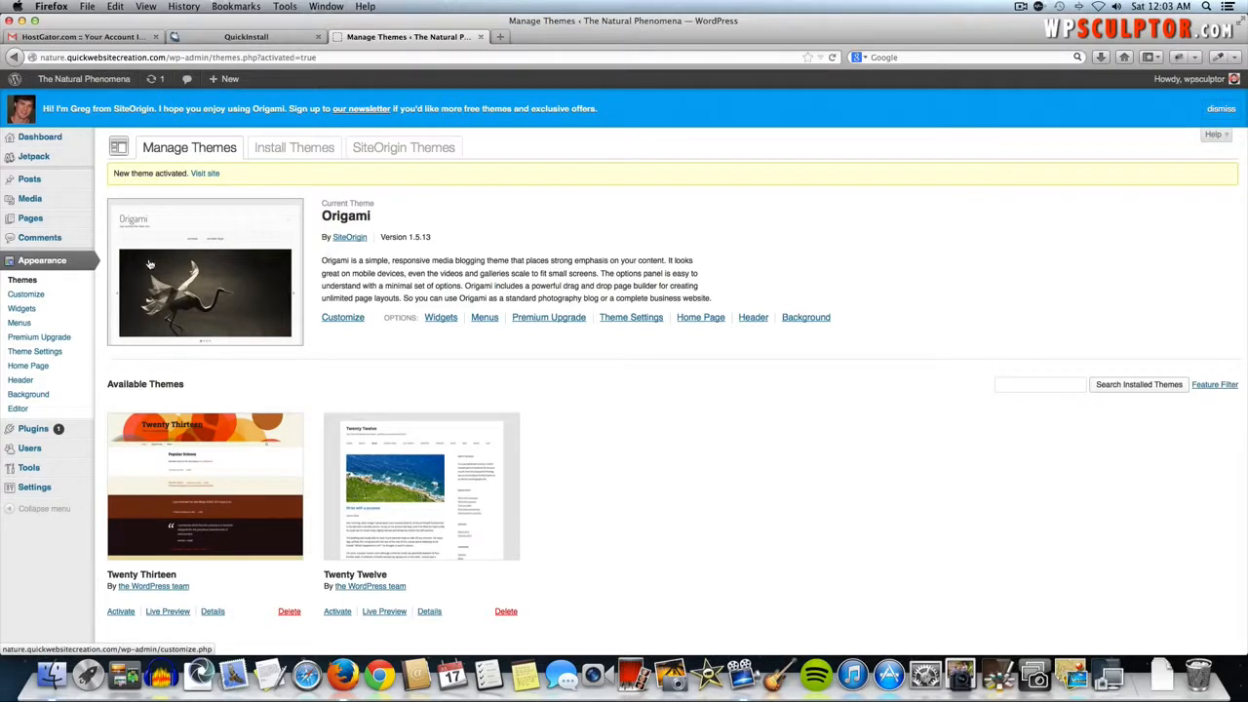
left_click(51, 341)
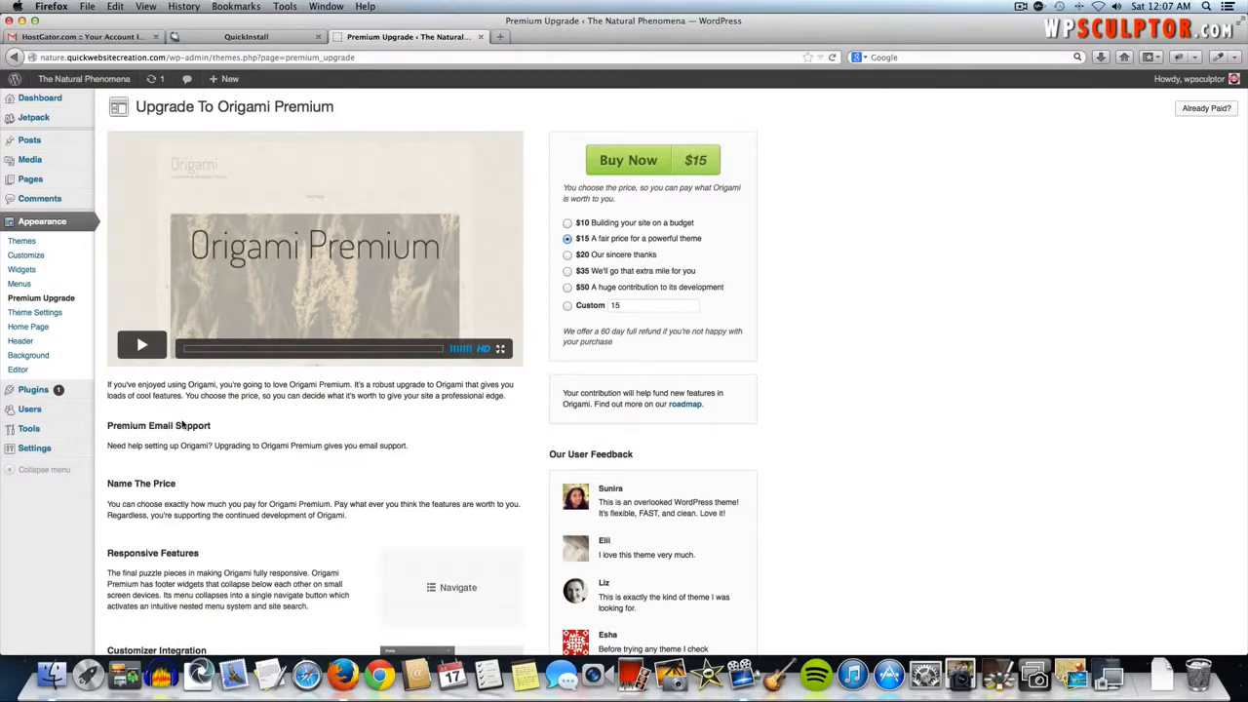
scroll(184, 425, "down", 1)
scroll(185, 425, "down", 5)
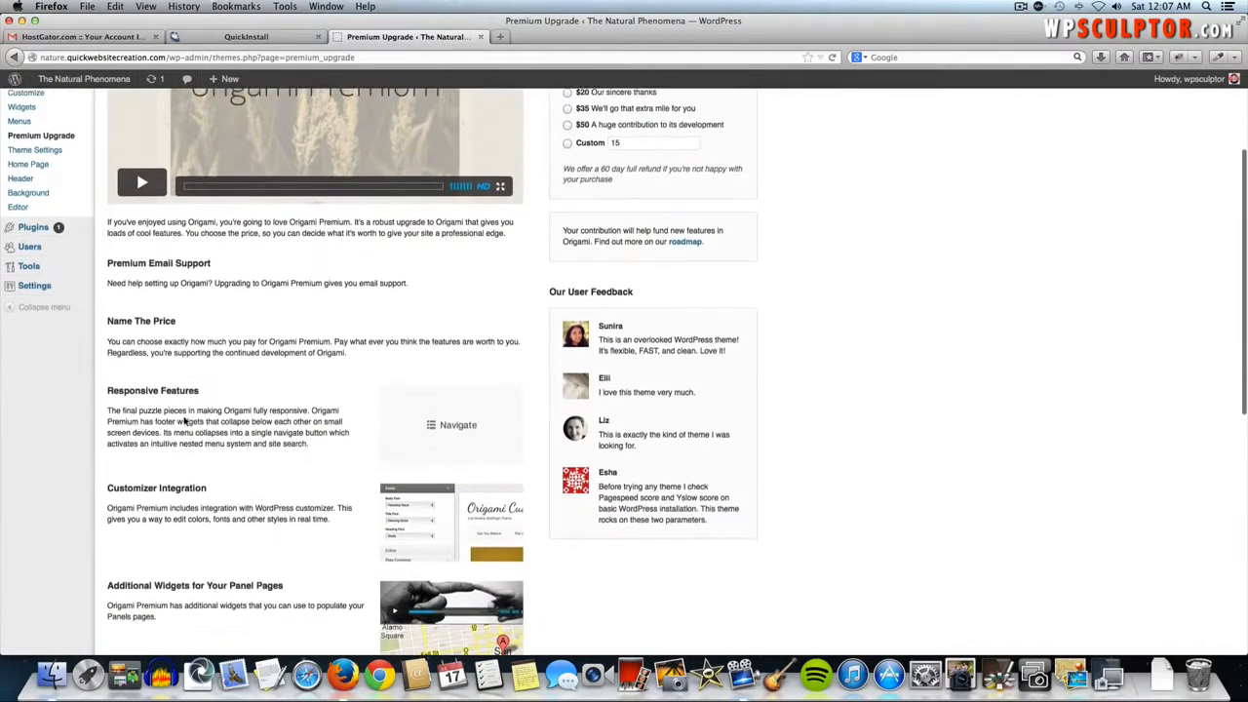
scroll(184, 421, "down", 2)
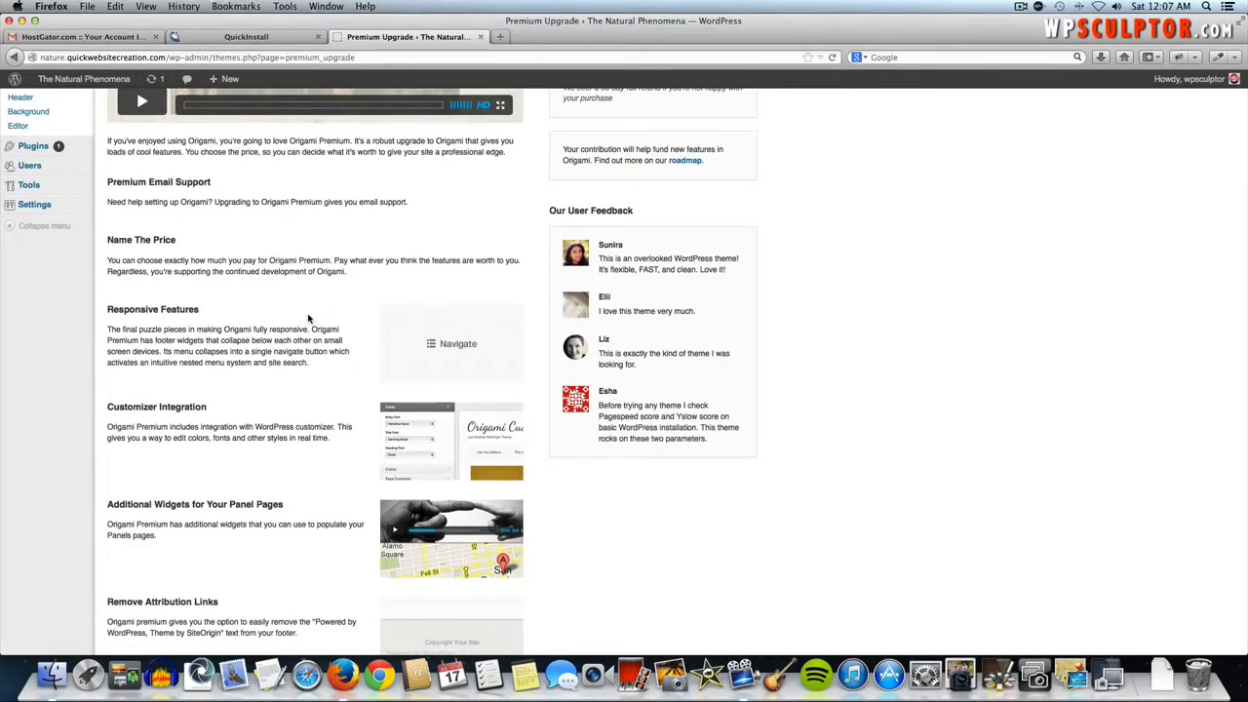
scroll(308, 319, "down", 5)
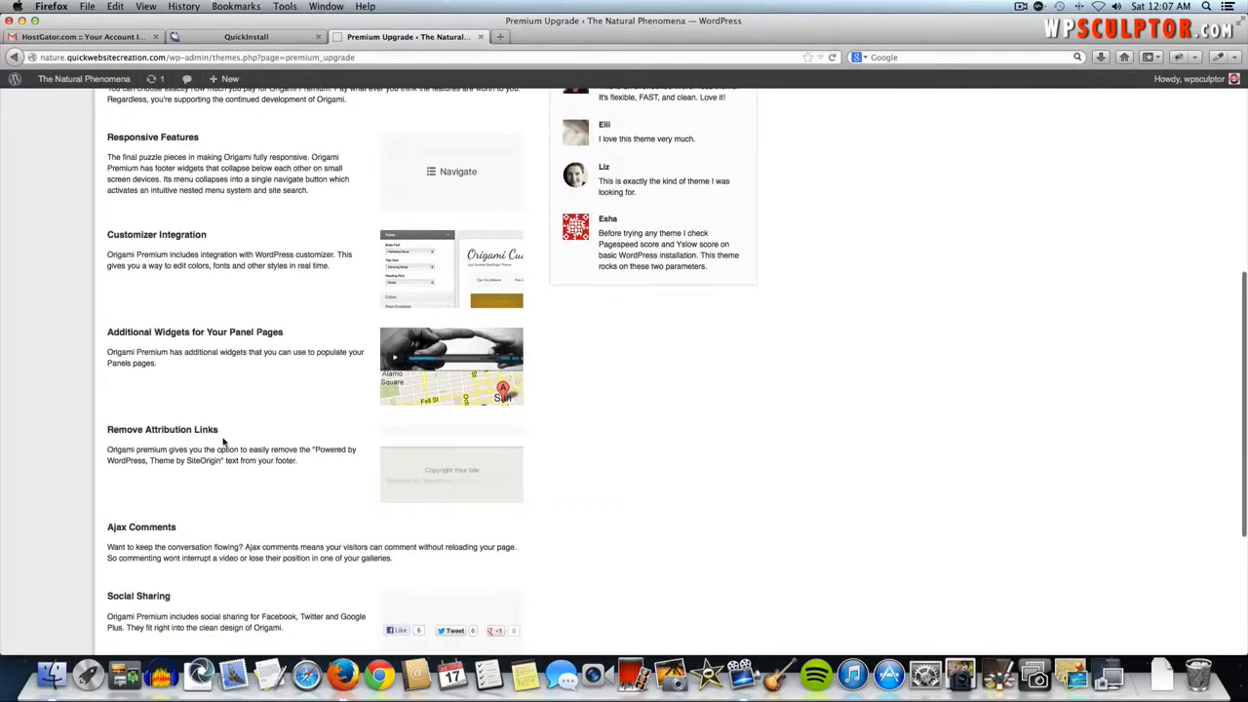
scroll(234, 446, "down", 2)
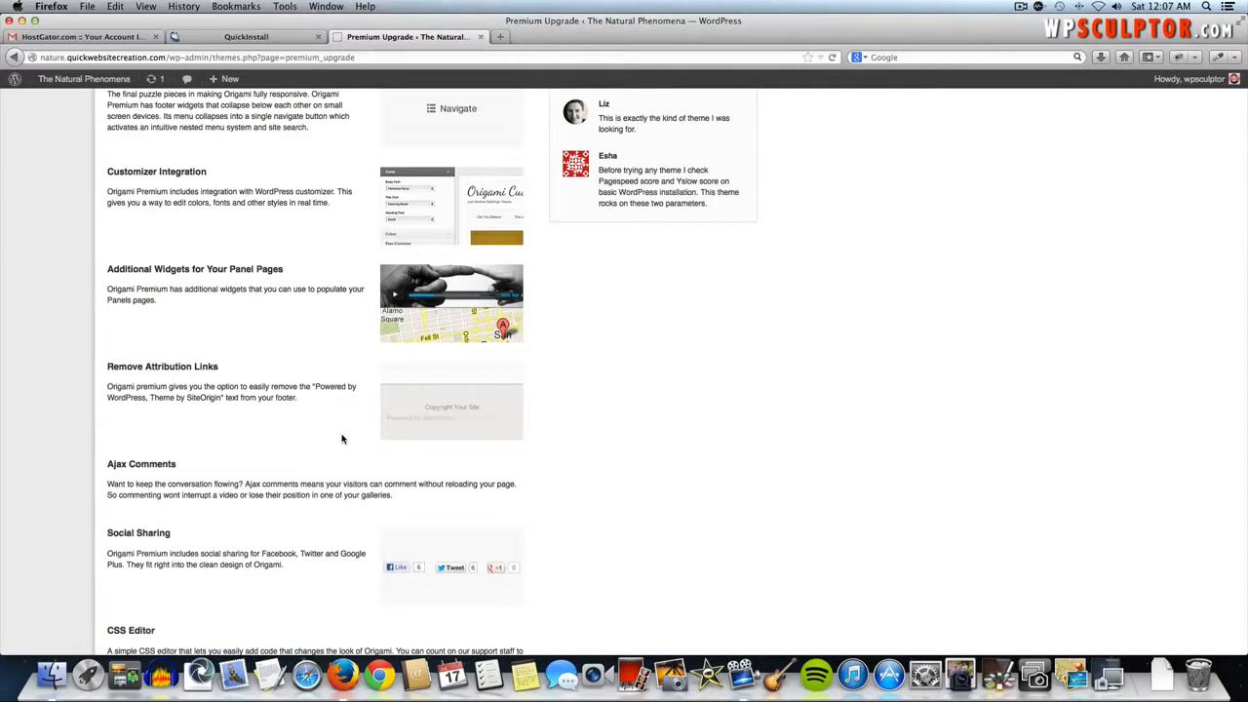
scroll(341, 439, "down", 5)
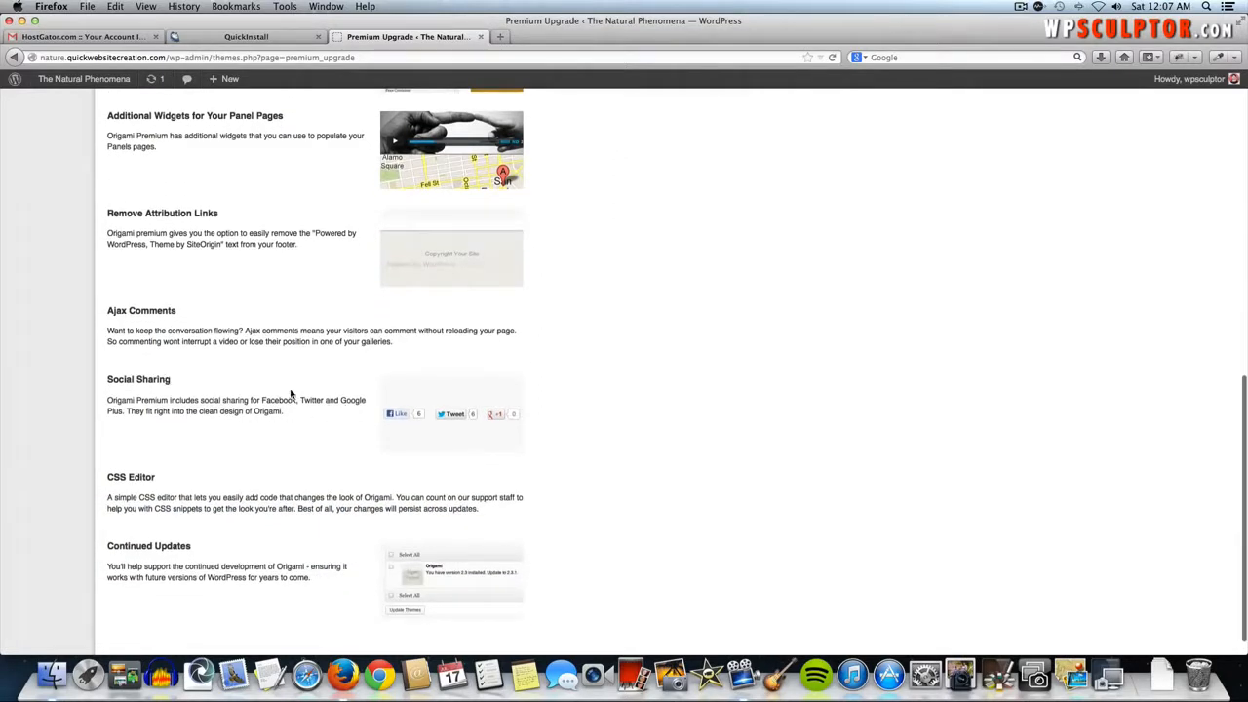
scroll(299, 427, "down", 1)
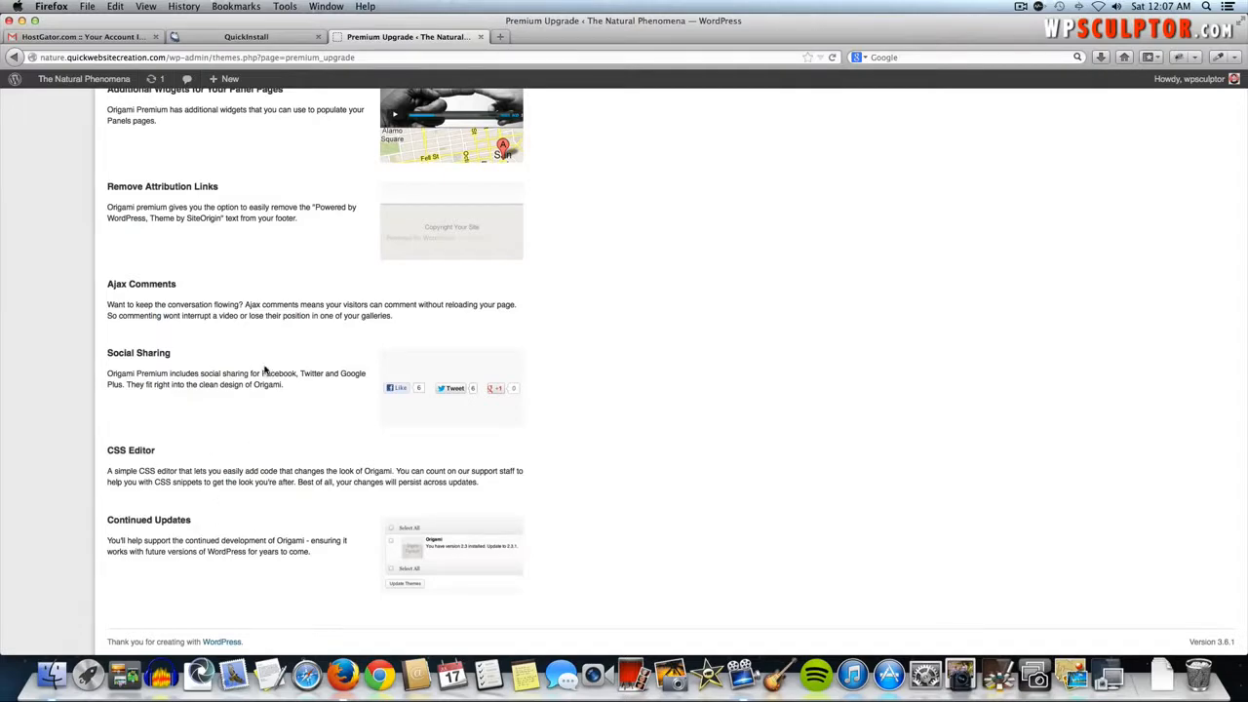
scroll(263, 370, "up", 15)
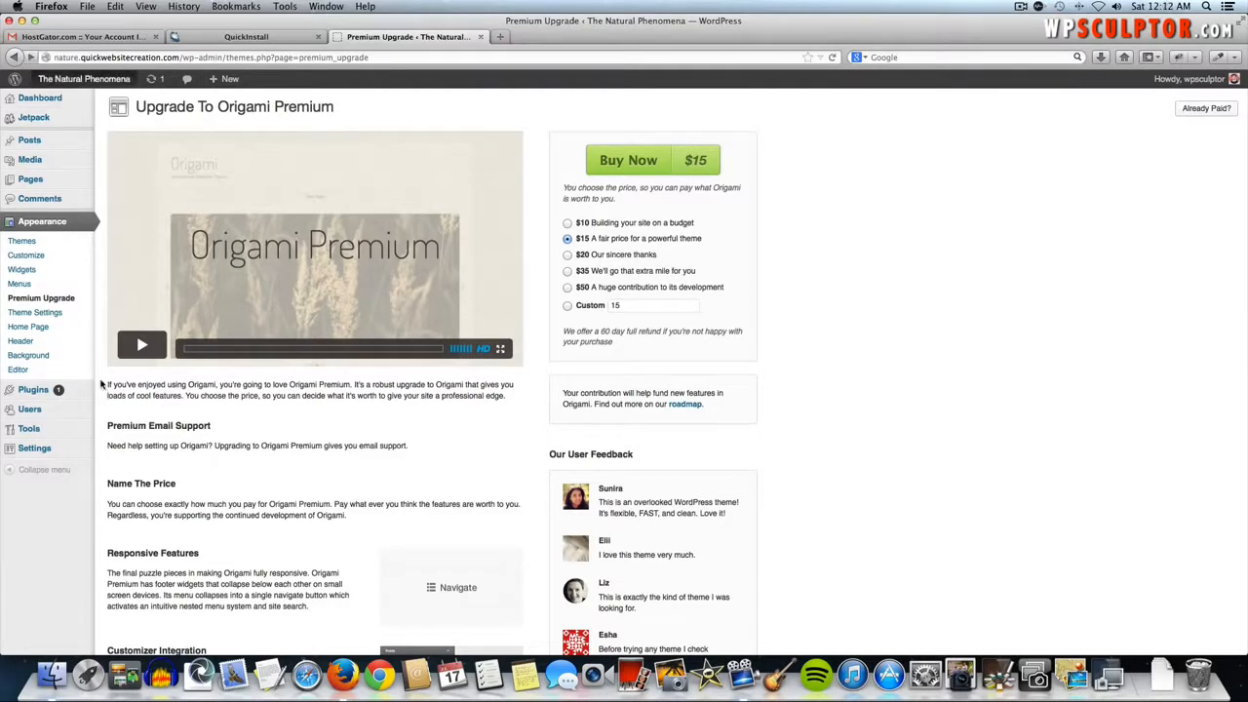
- View the live site in its new Origami look, then return to the Dashboard
left_click(90, 86)
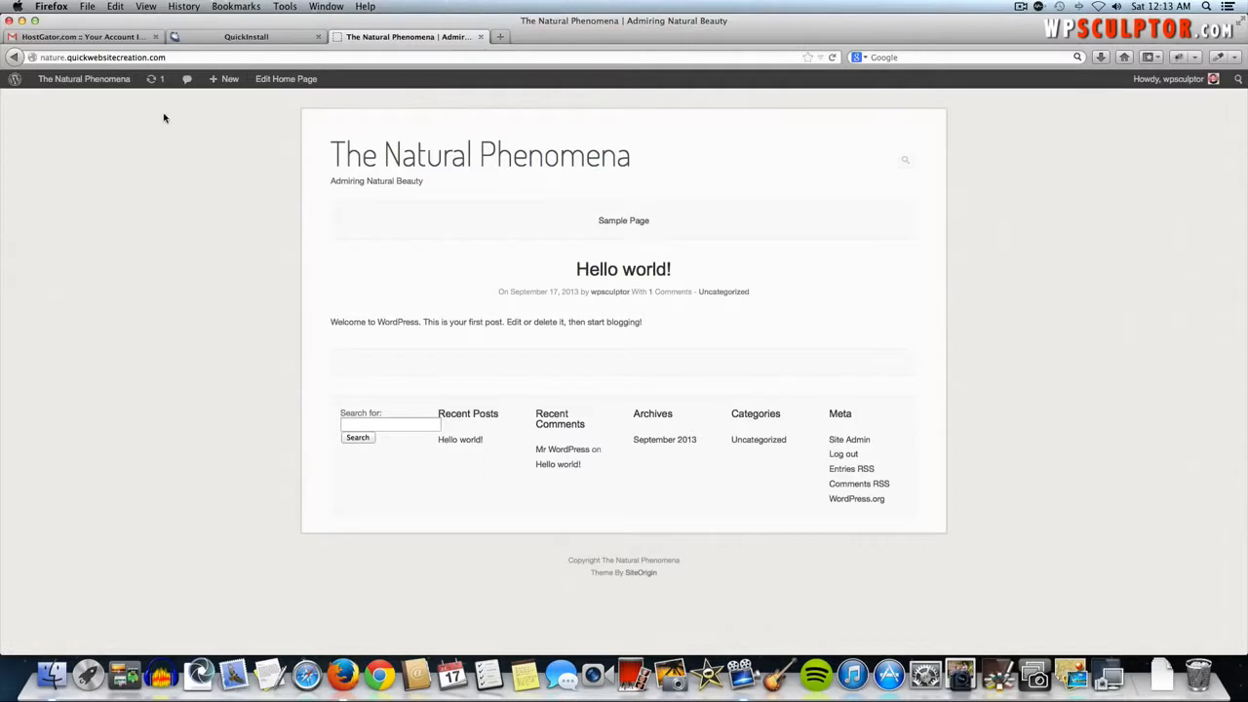
left_click(91, 83)
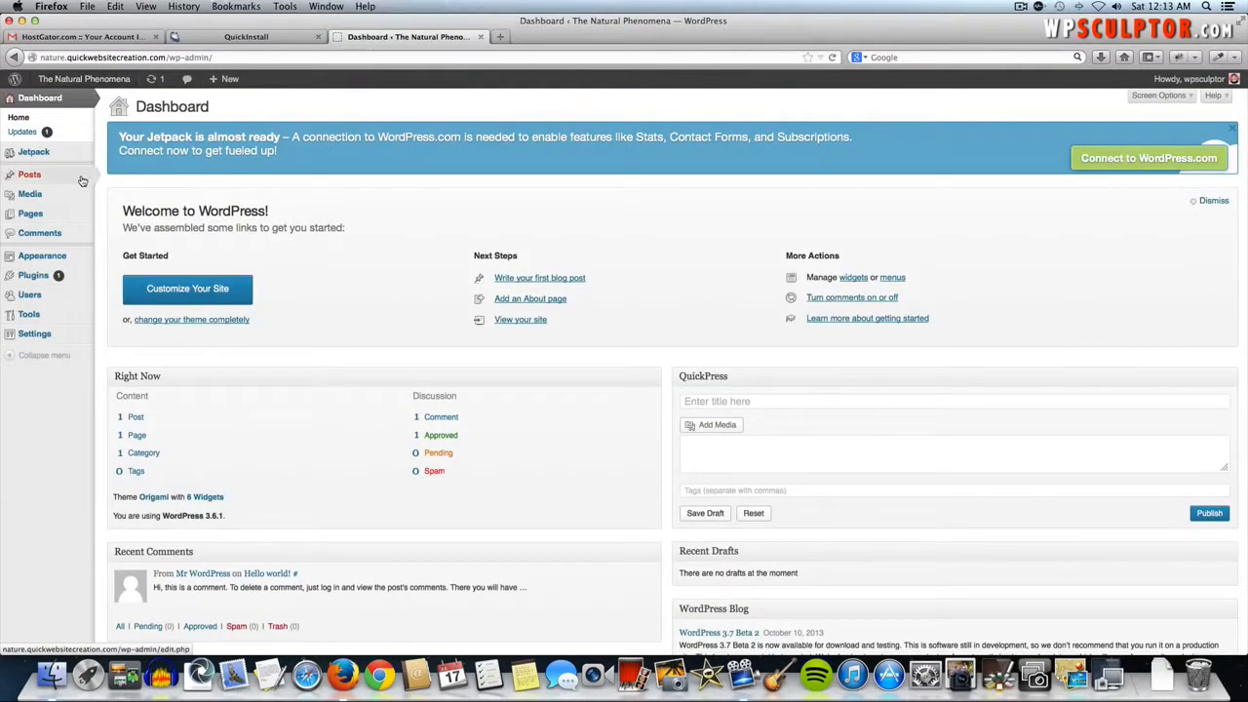
mouse_move(69, 255)
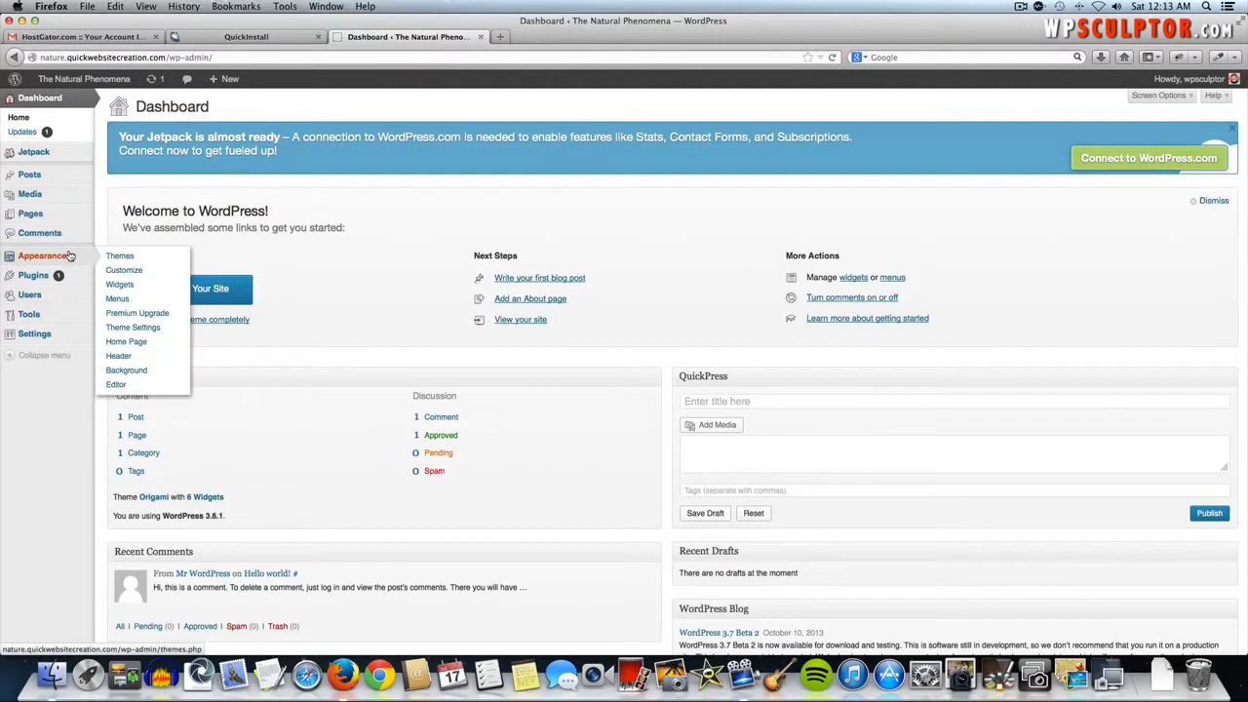
- Turn off Use Origami Gallery and Header Search on the Display tab, save, and view the site
left_click(143, 331)
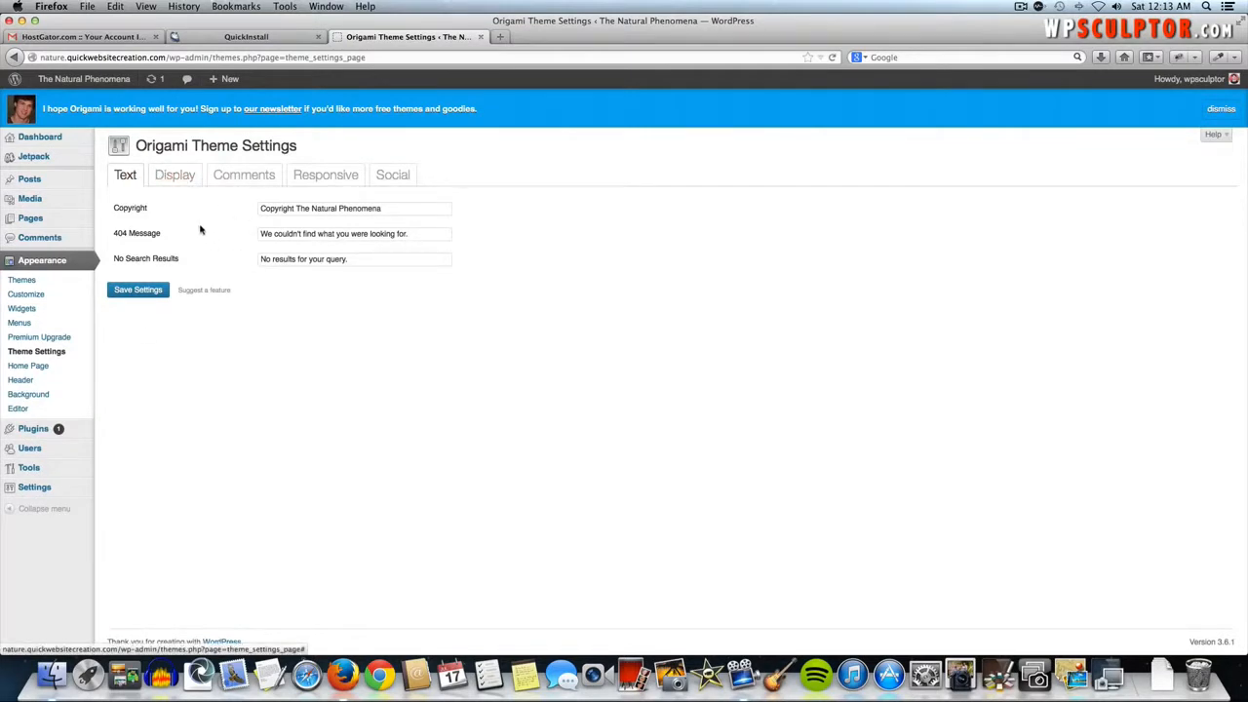
left_click(167, 181)
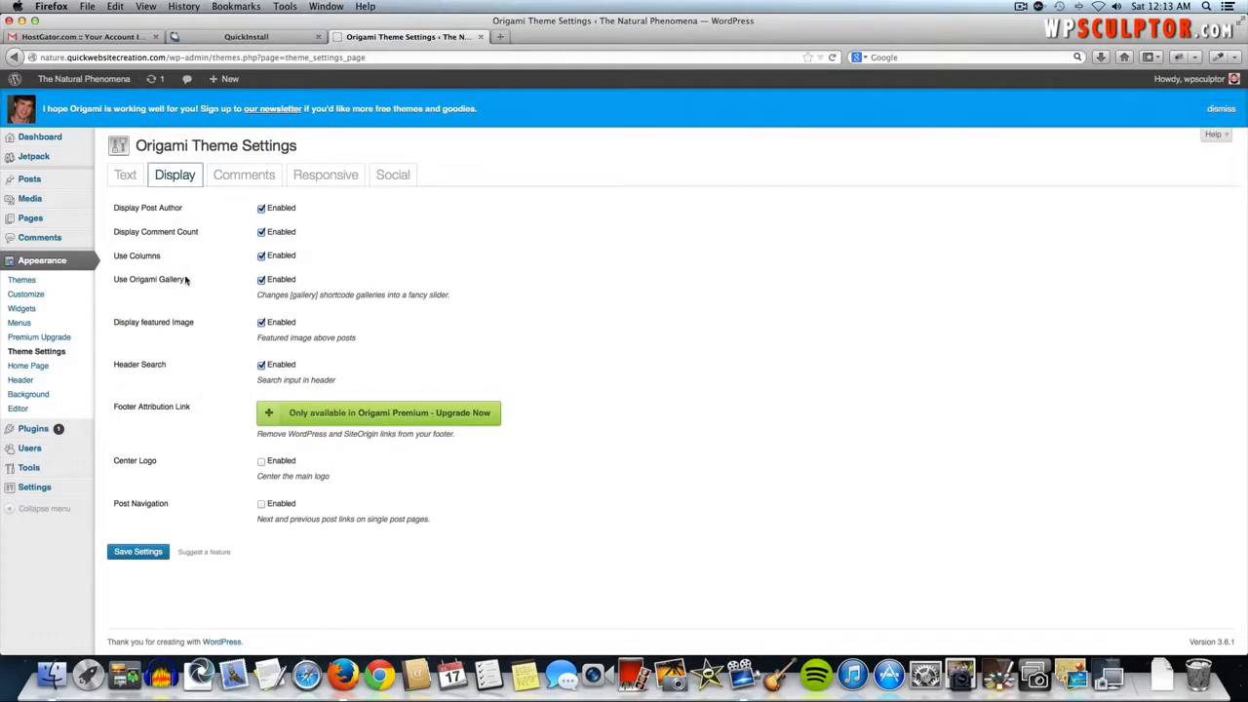
left_click(261, 280)
left_click(127, 554)
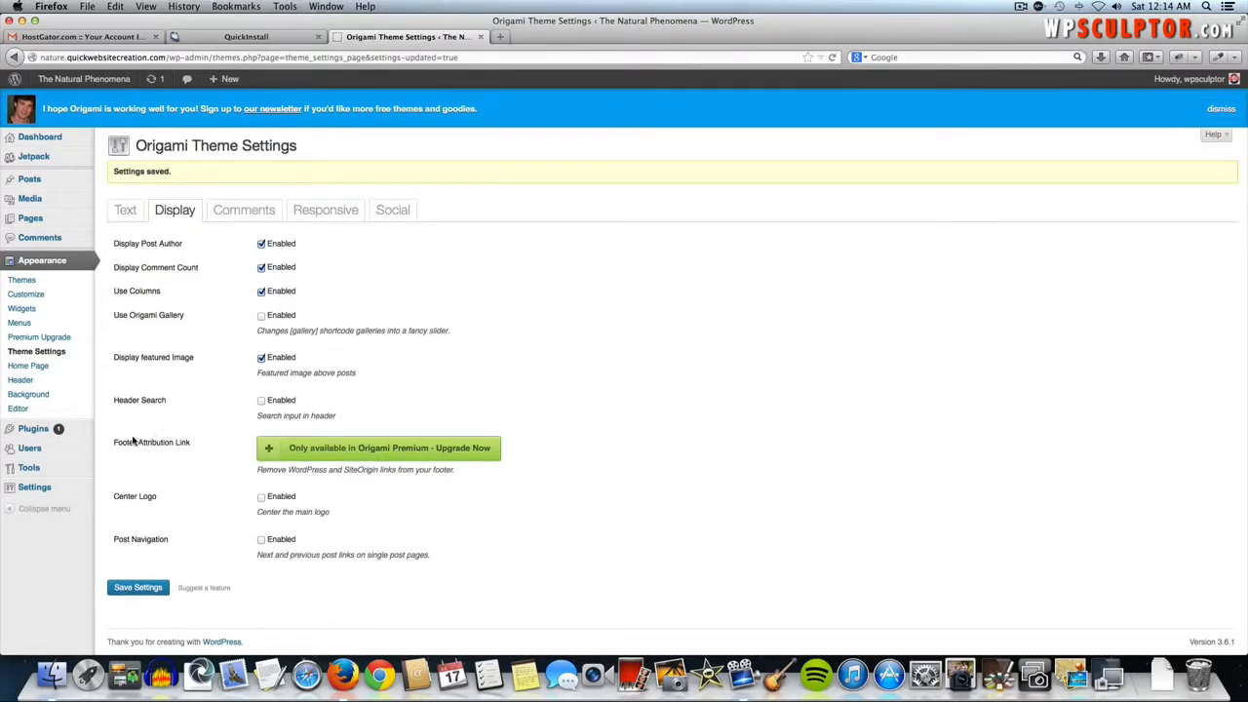
mouse_move(330, 458)
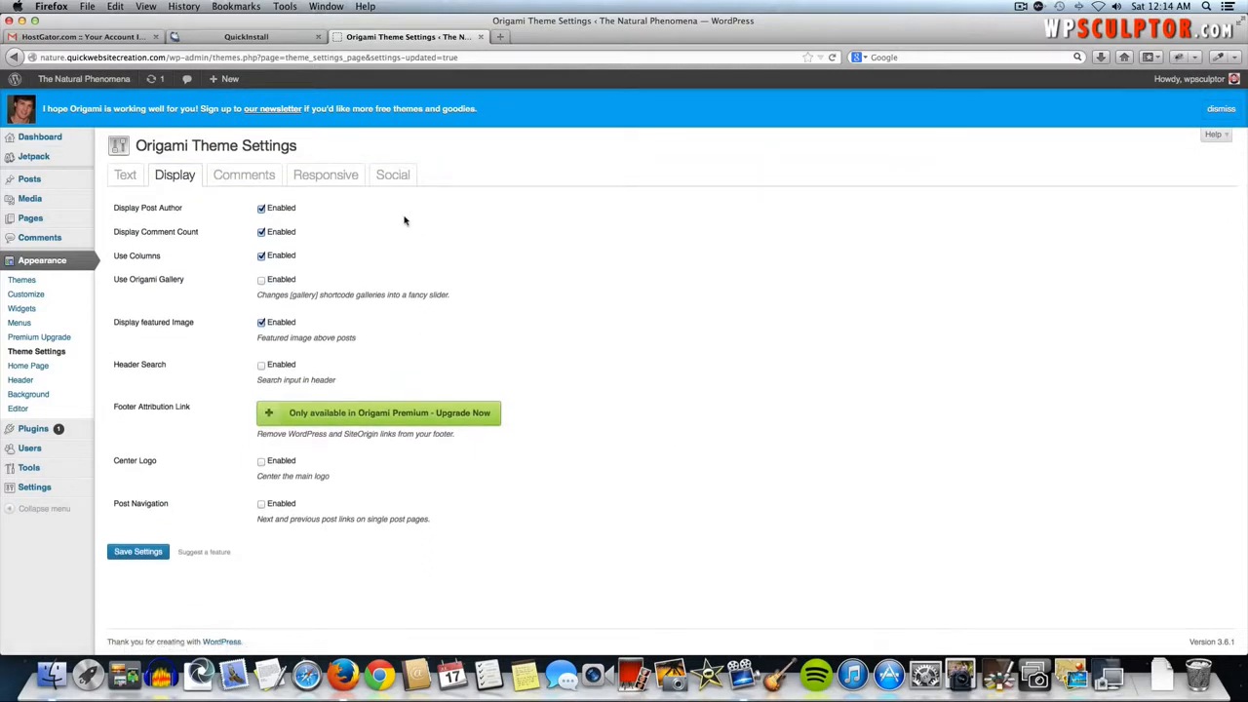
left_click(265, 183)
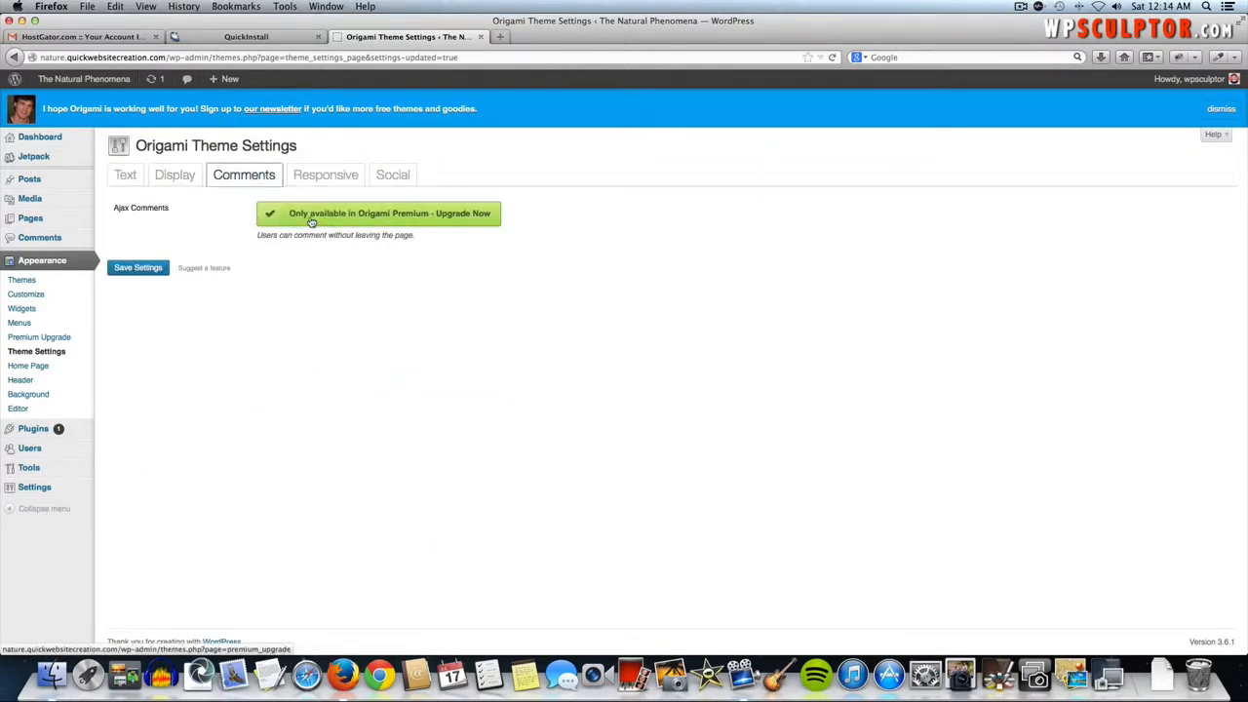
left_click(306, 176)
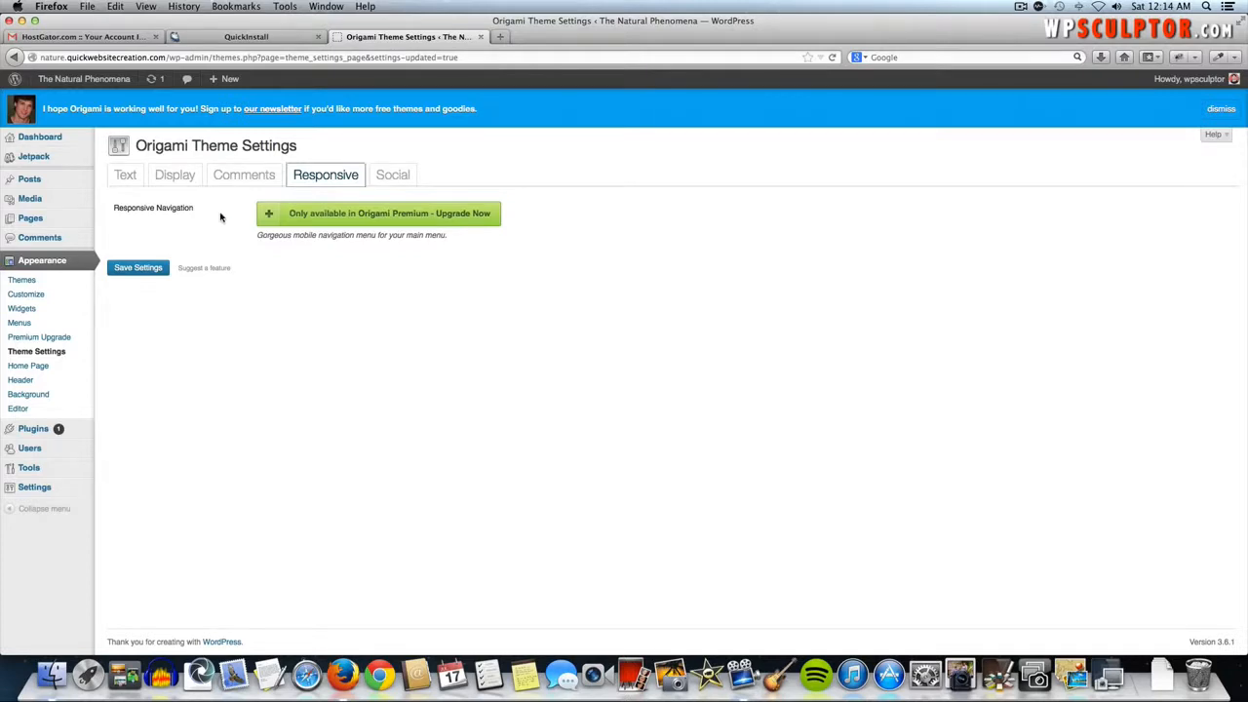
left_click(72, 82)
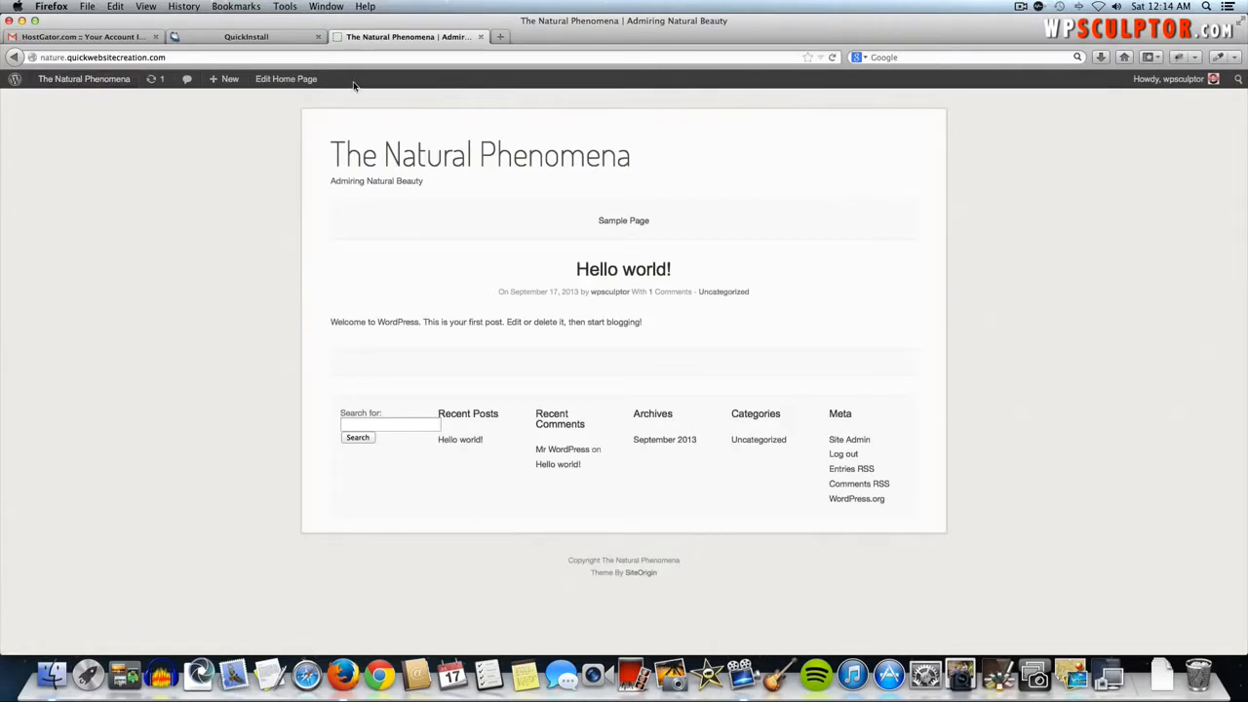
- Leave The Natural Phenomena front page for the admin Dashboard
mouse_move(84, 87)
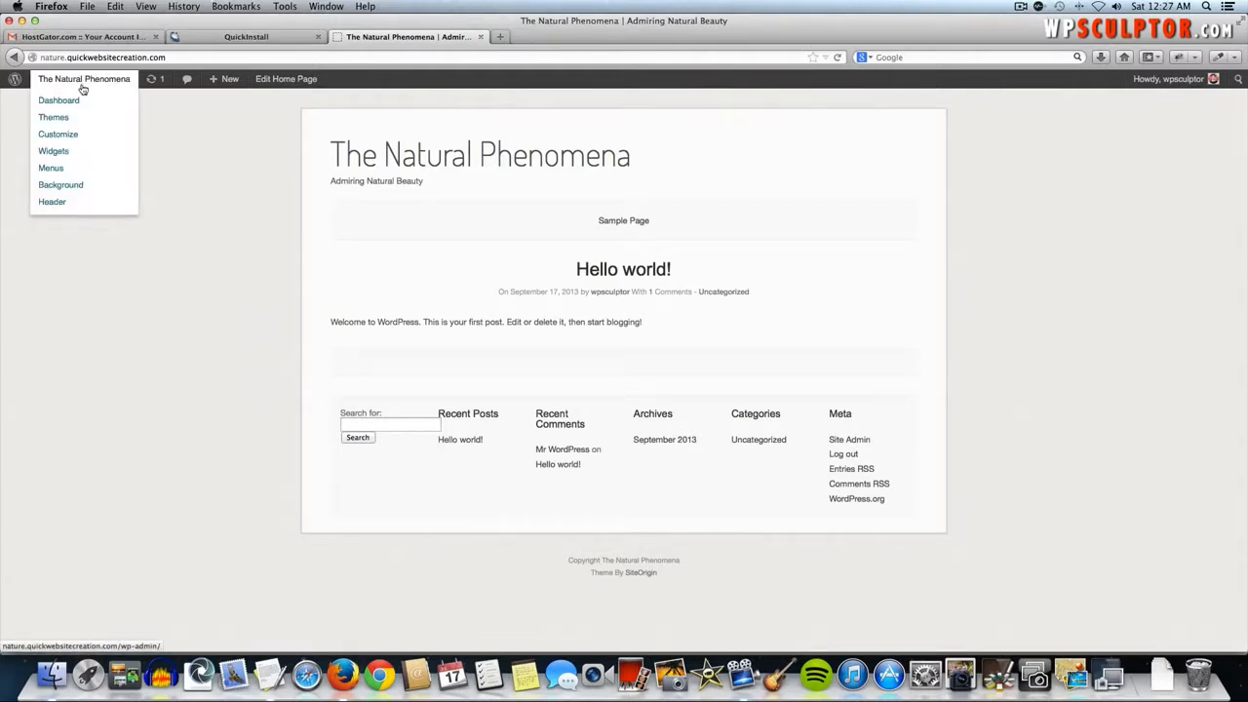
left_click(84, 84)
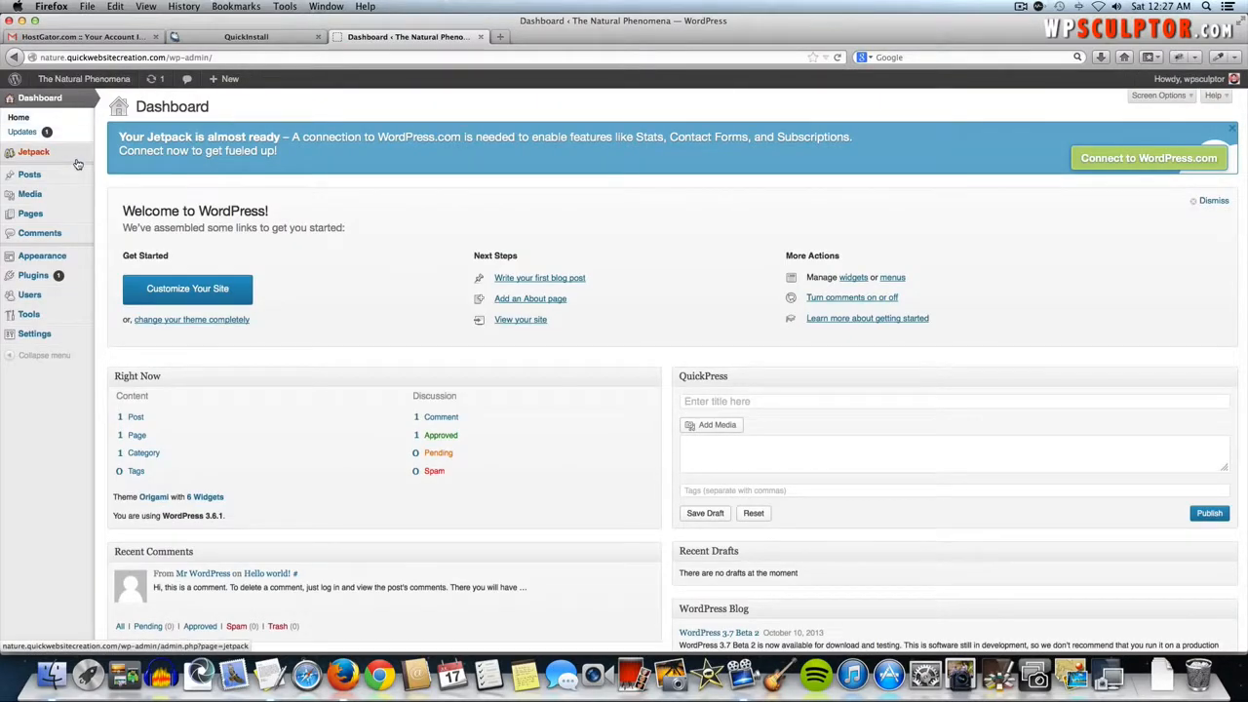
mouse_move(74, 192)
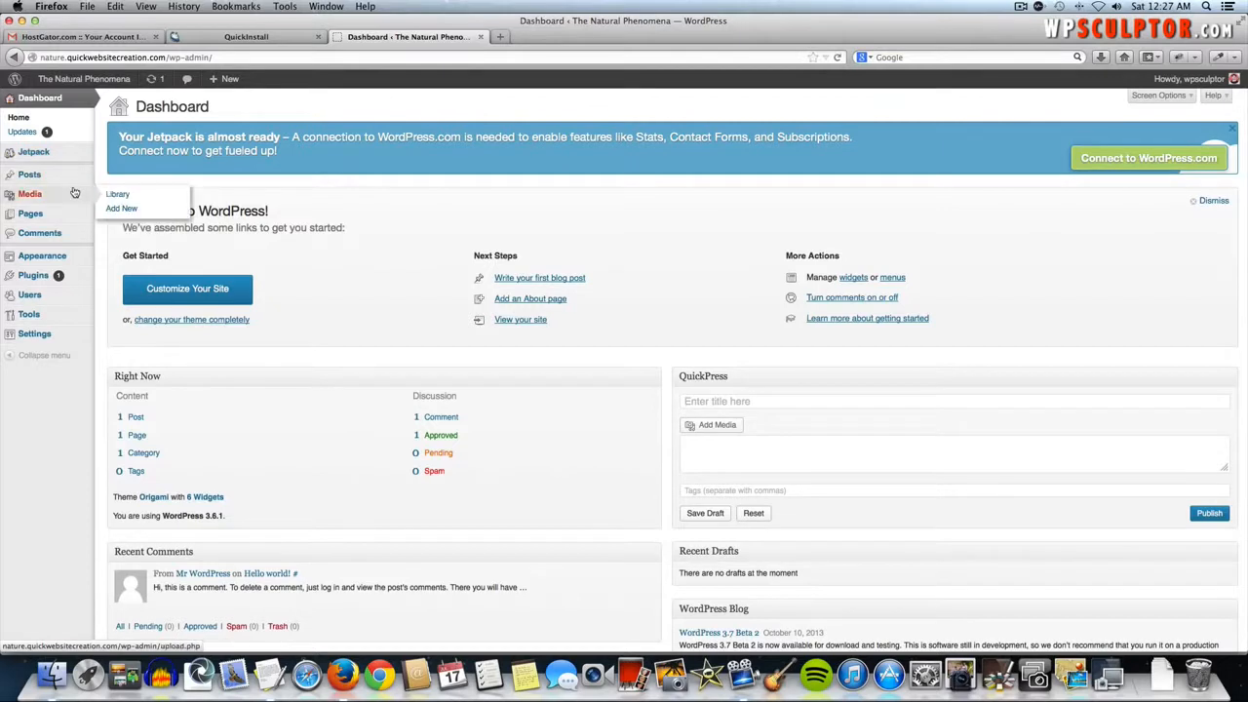
mouse_move(59, 213)
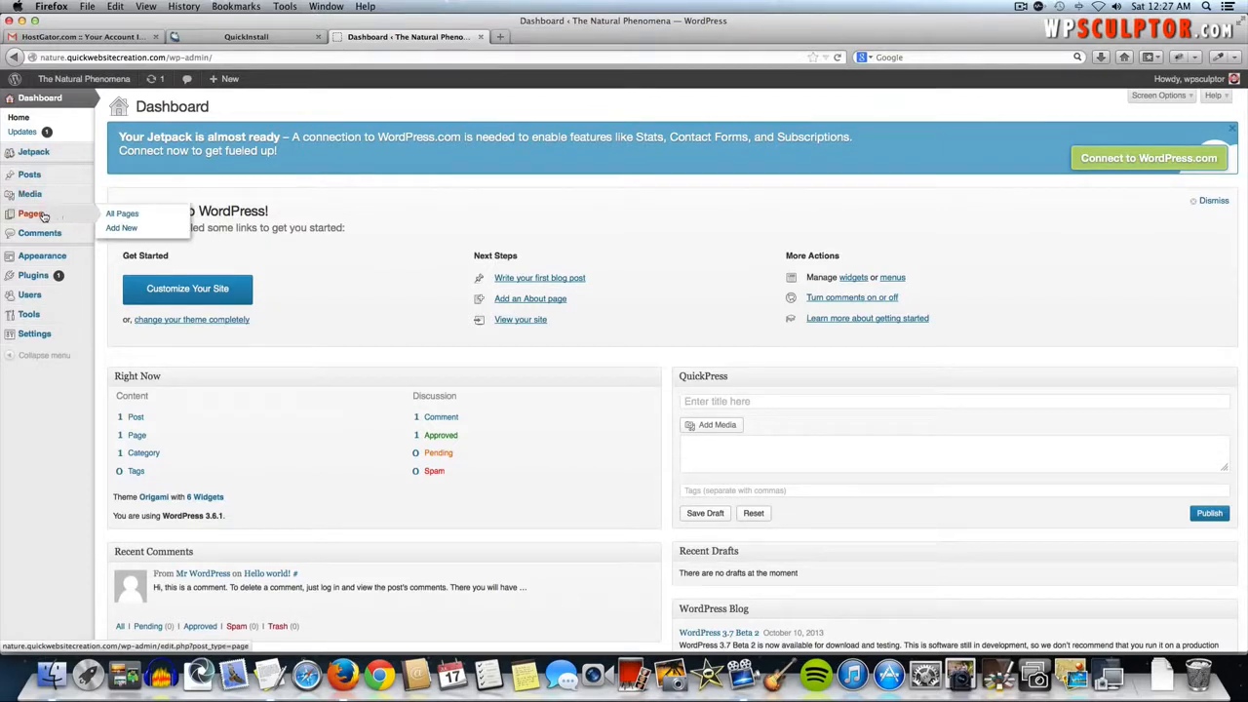
- Start a new page titled 'About'
left_click(124, 230)
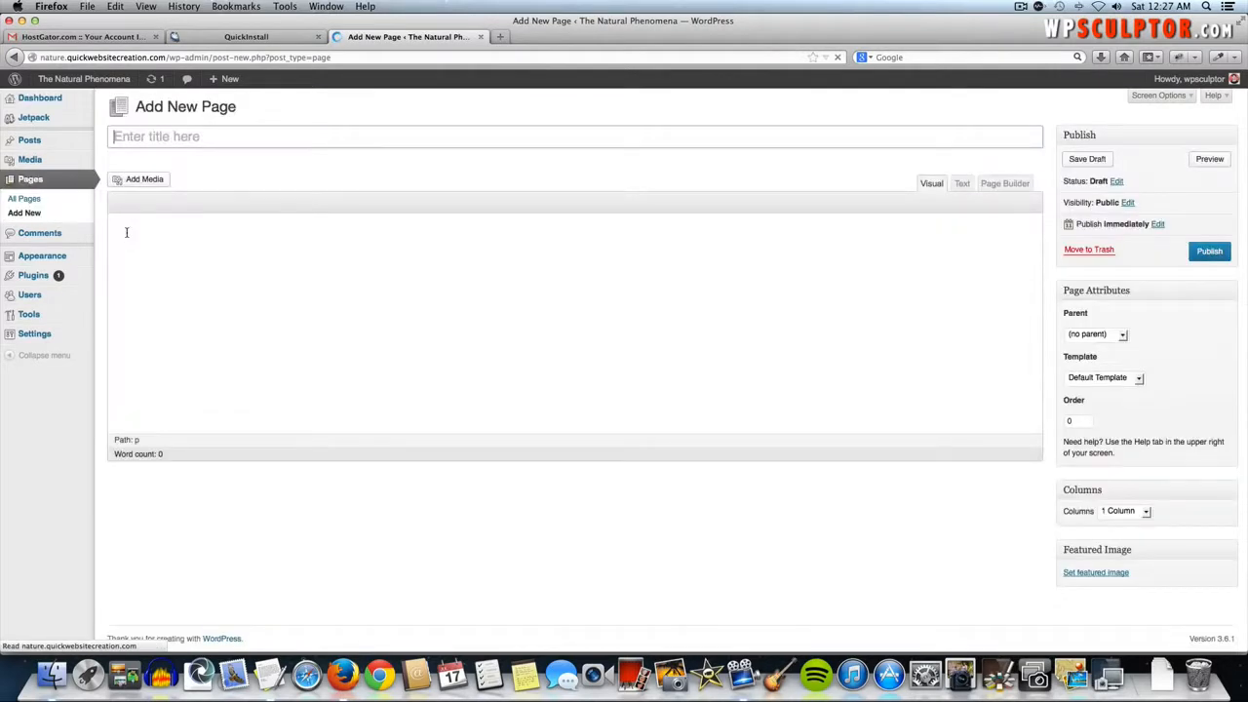
left_click(207, 135)
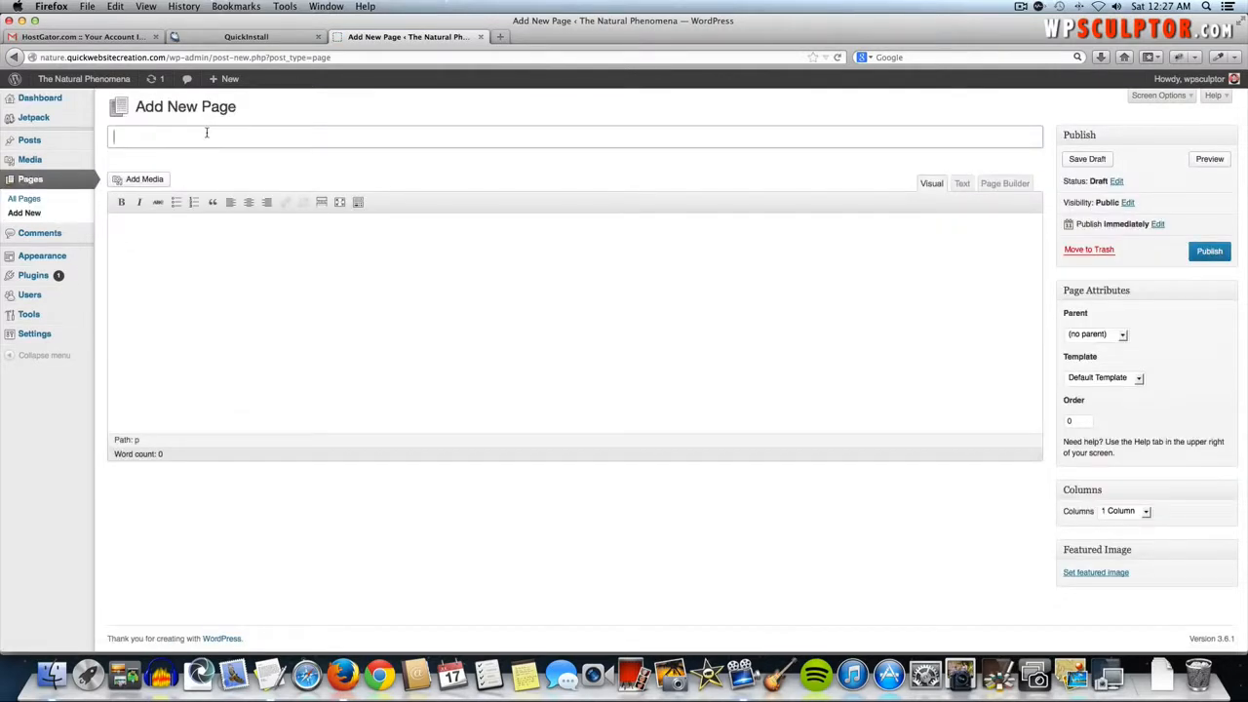
type("About")
- Show the Kitchen Sink and colour palette in the body, then switch to the Text editor
left_click(354, 240)
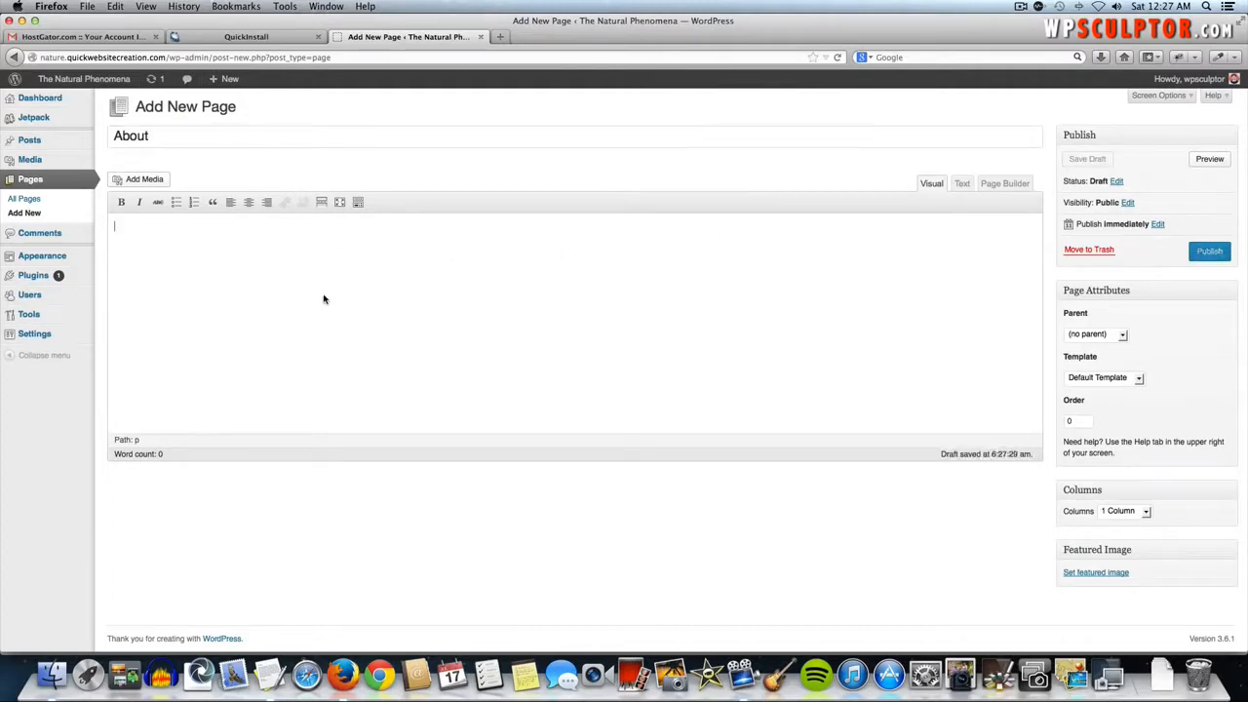
left_click(359, 202)
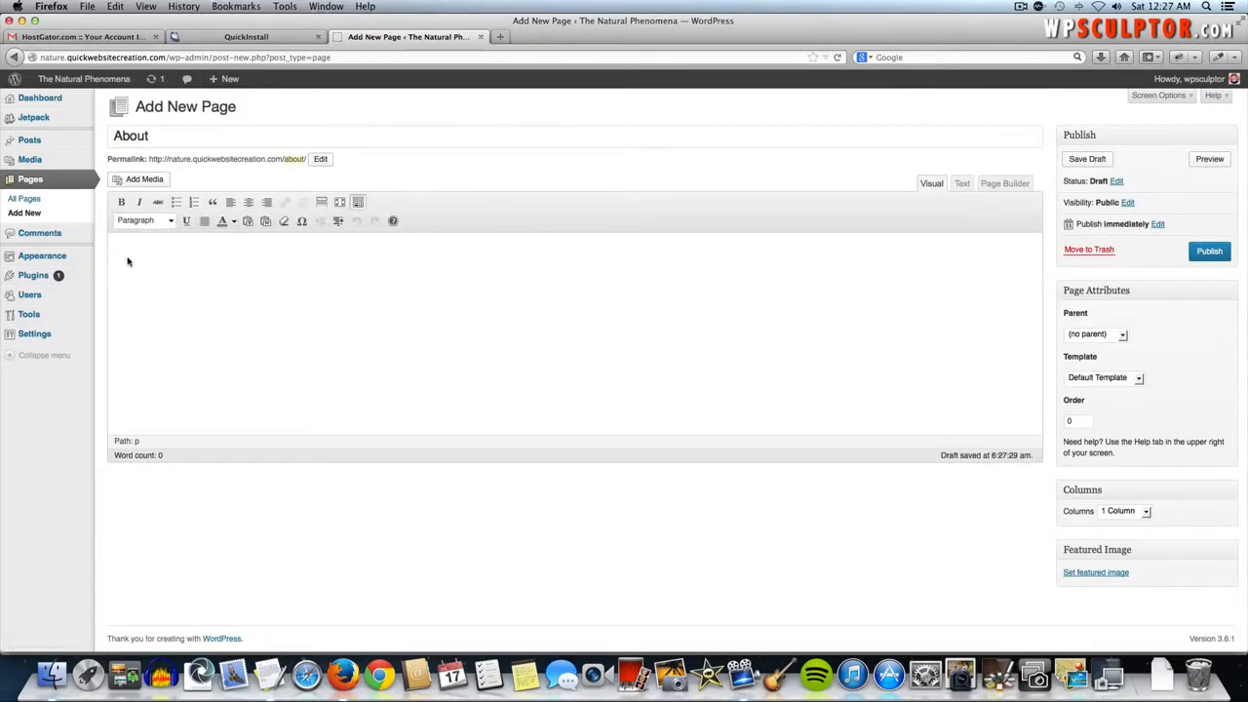
left_click(233, 222)
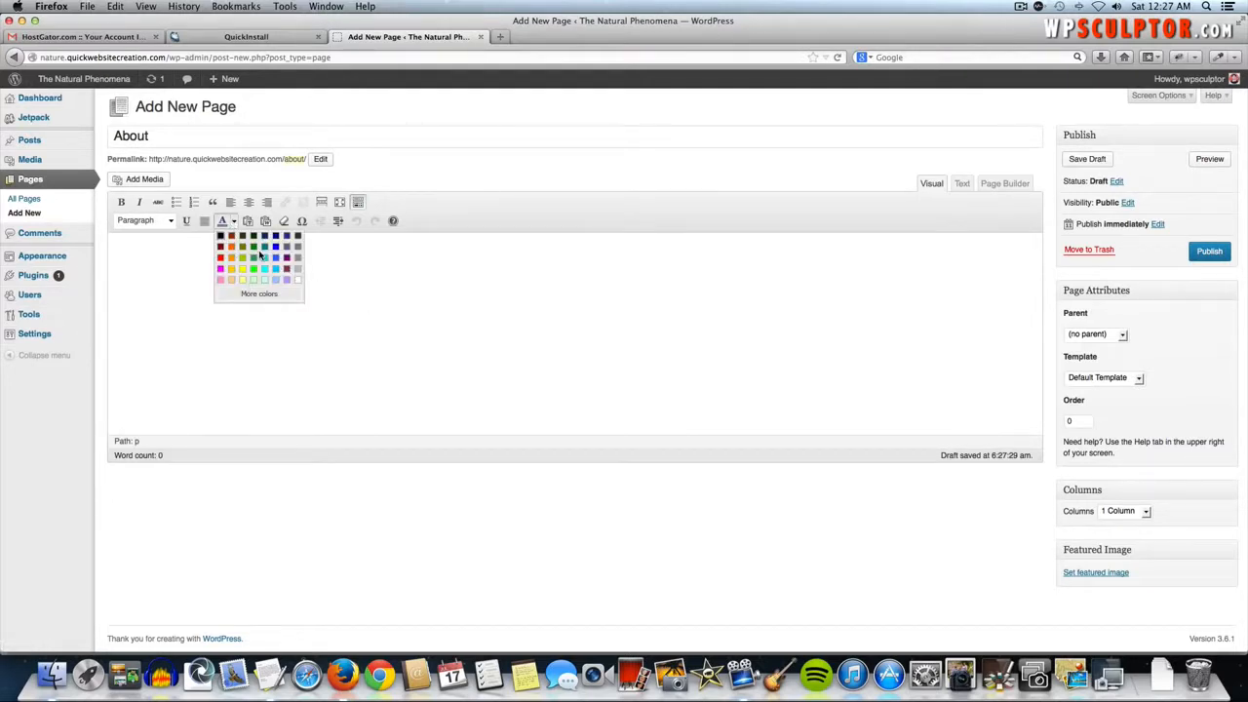
left_click(147, 264)
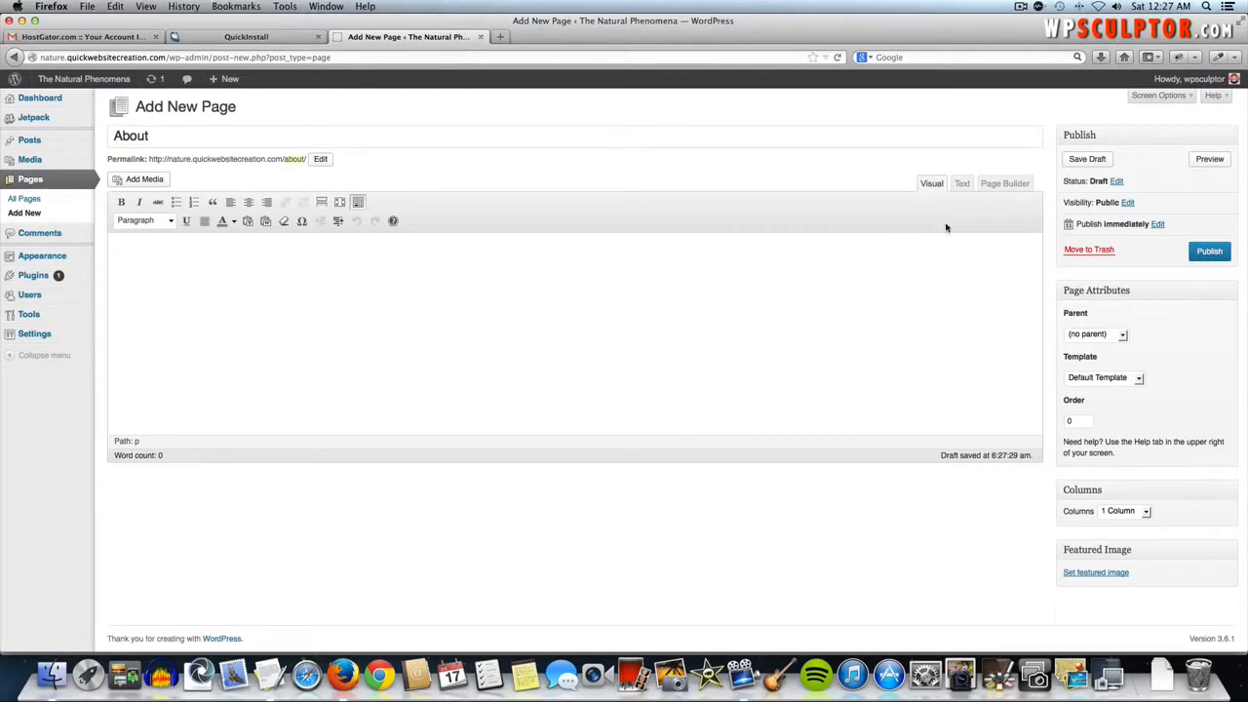
left_click(961, 185)
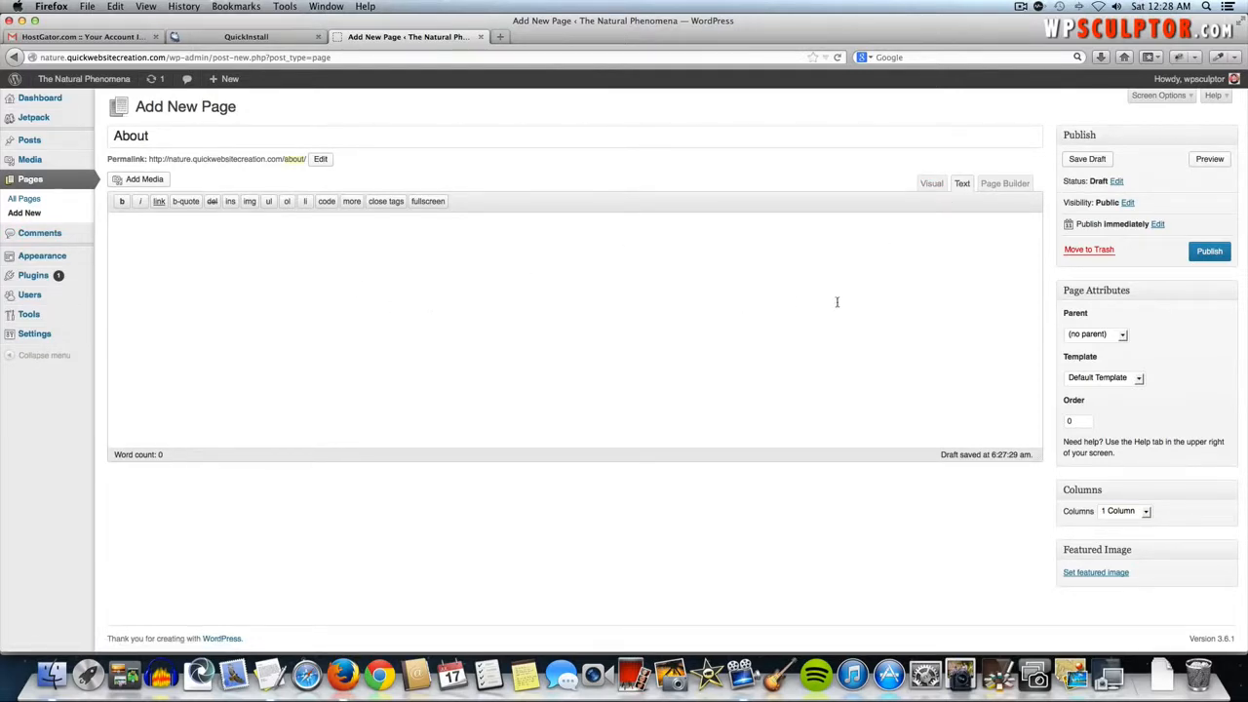
- Switch the About page body to Page Builder and back to Visual, then open a new Firefox tab
left_click(1004, 185)
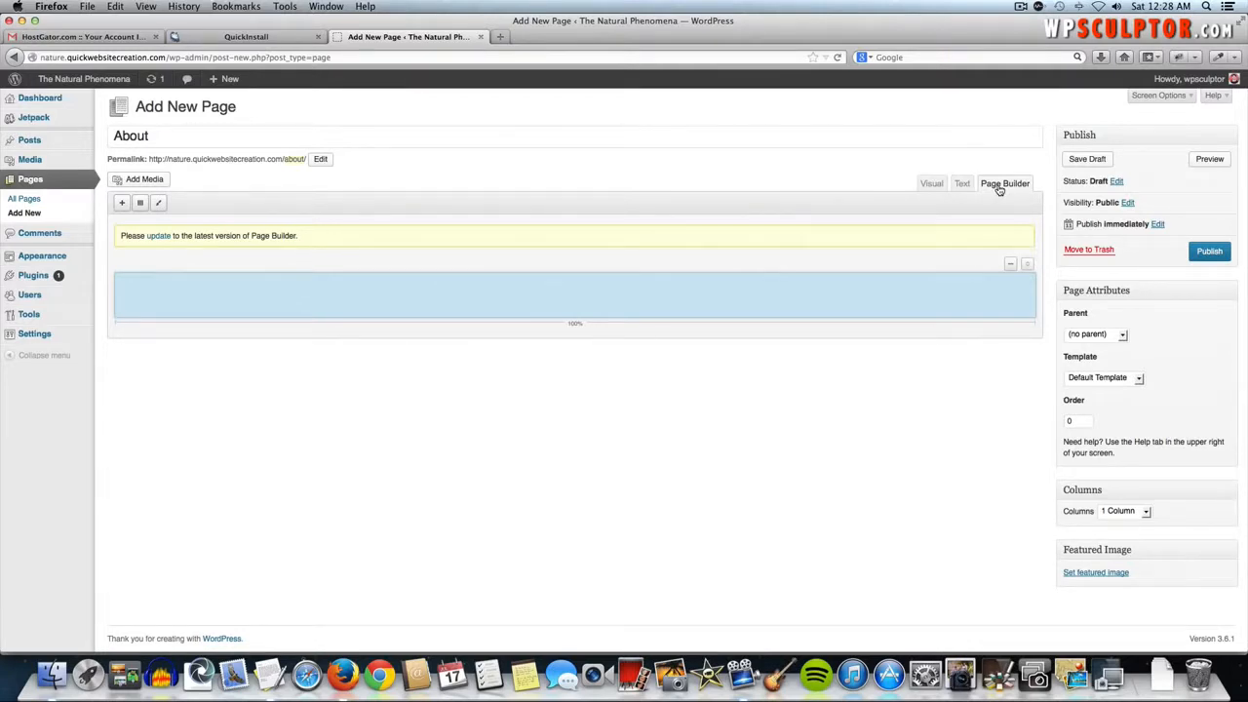
left_click(932, 185)
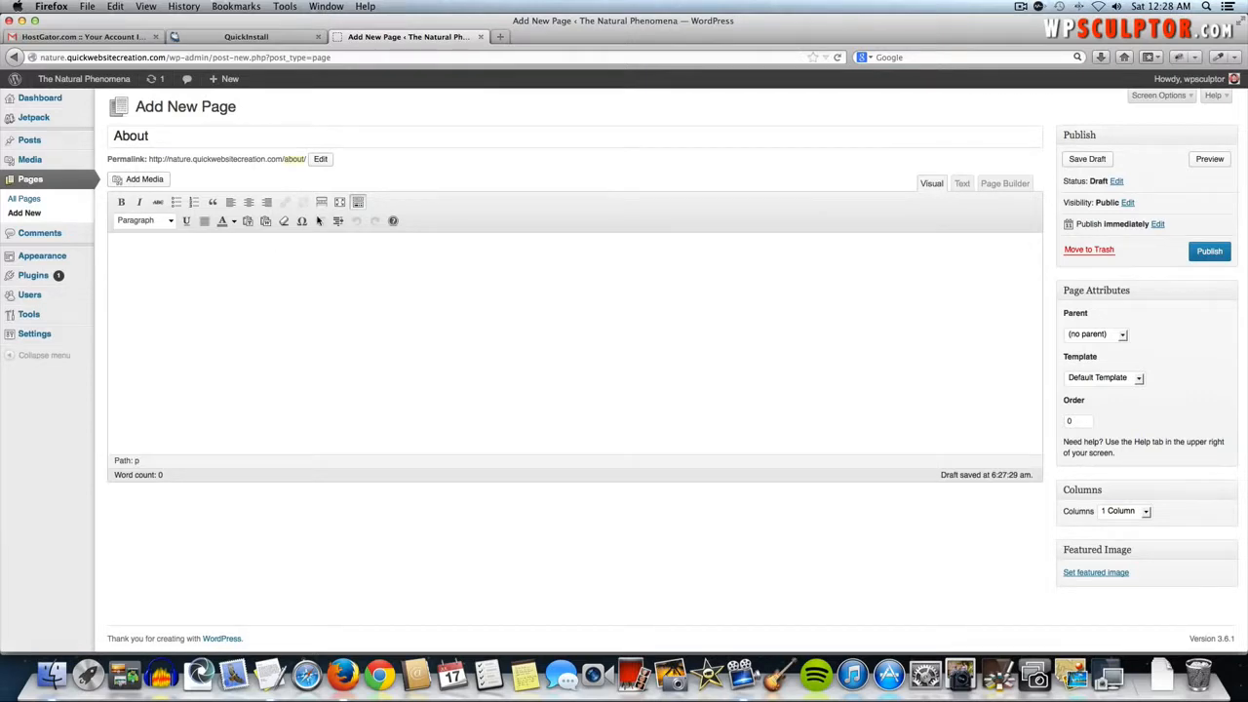
left_click(498, 37)
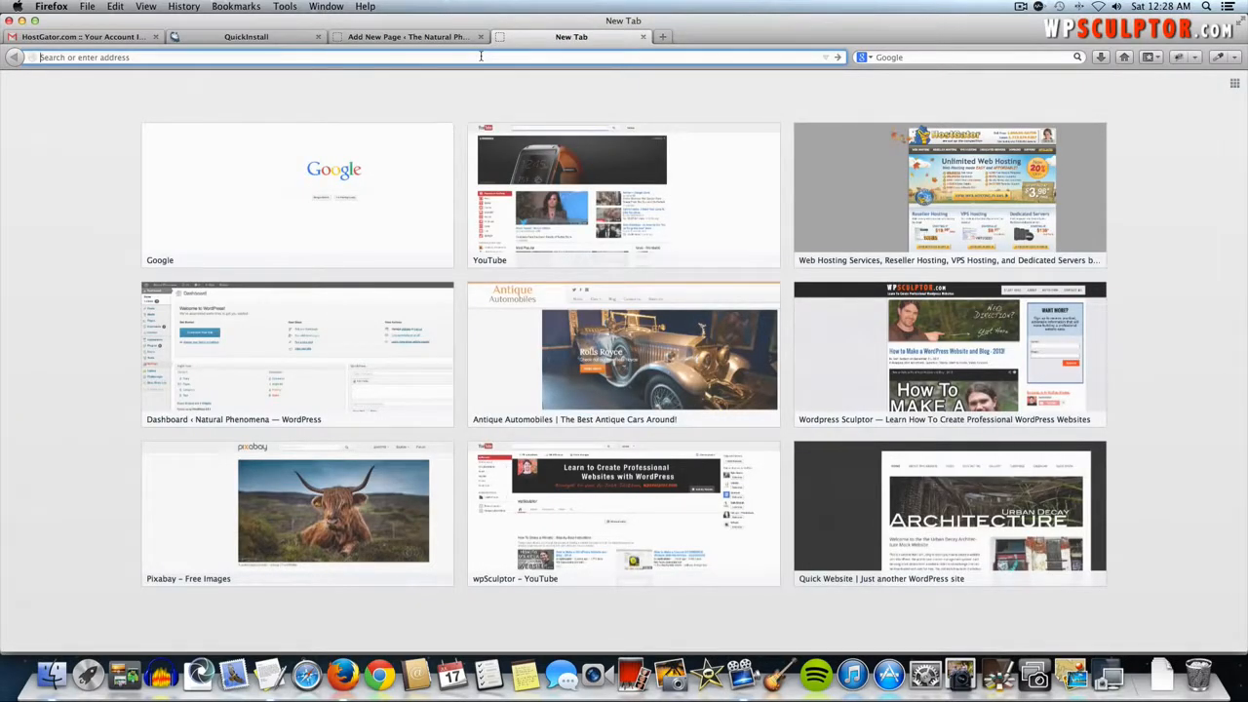
- Load pixabay.com in the new tab
type("pixabay")
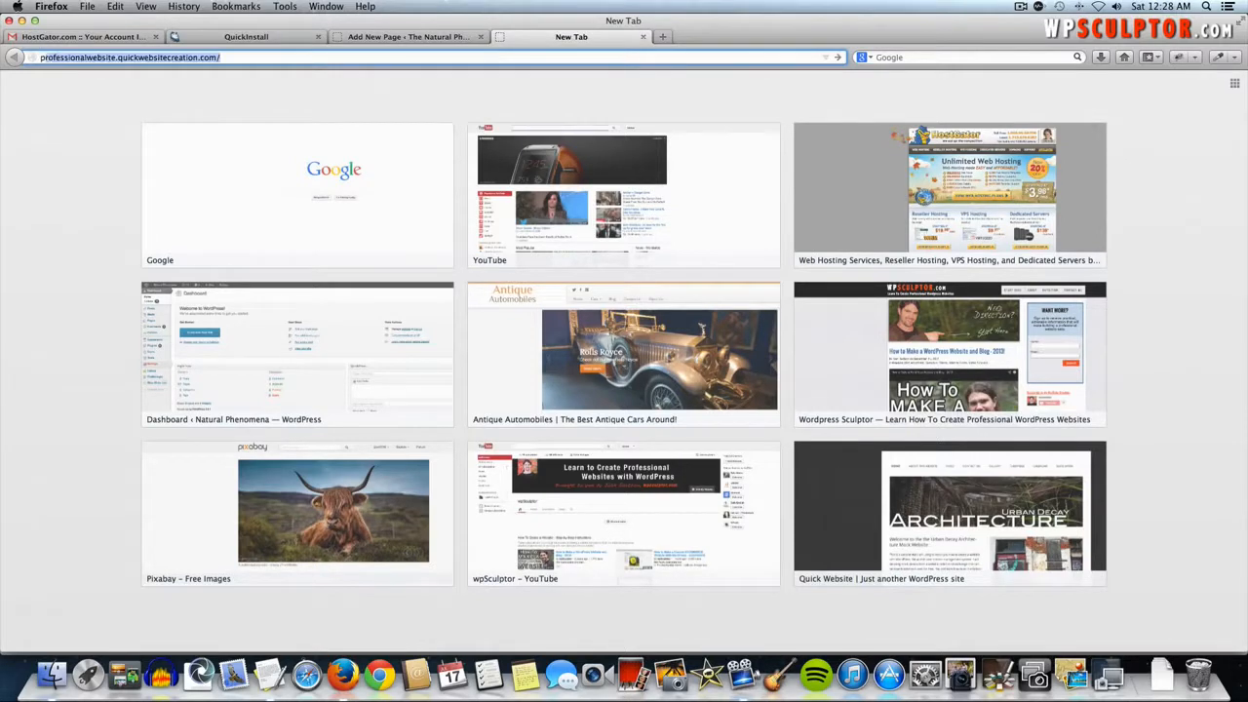
type(".com/")
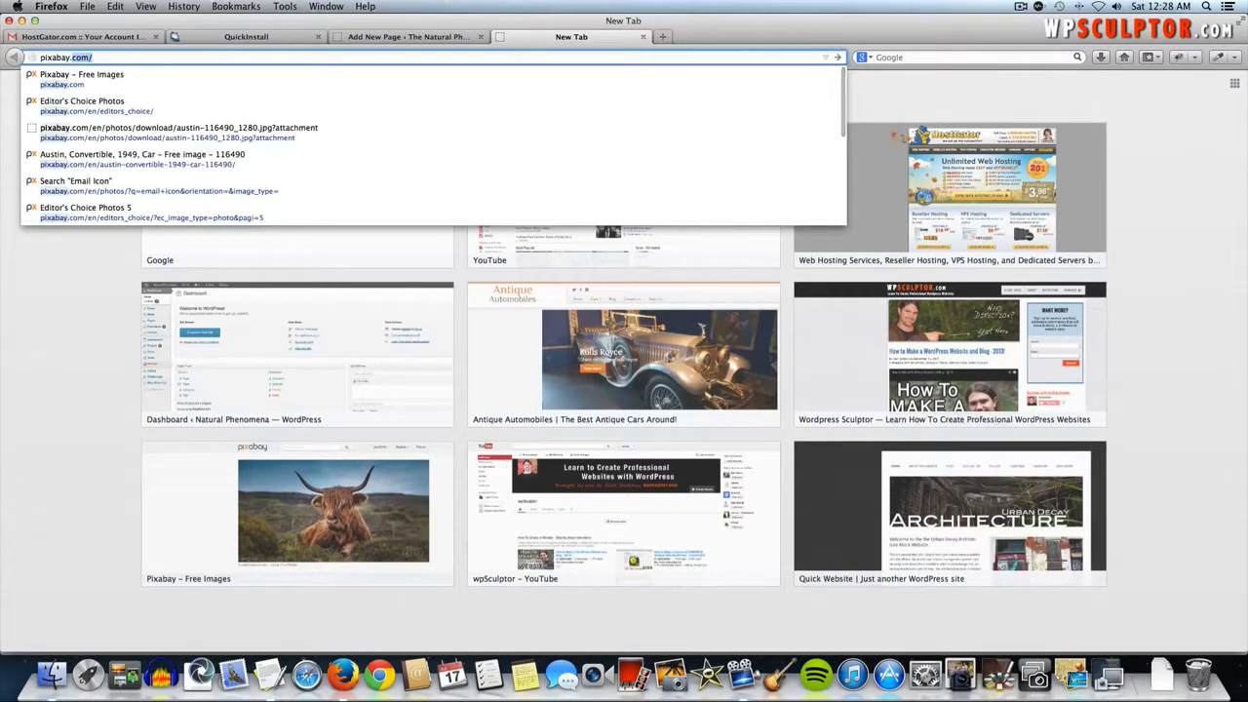
key("Return")
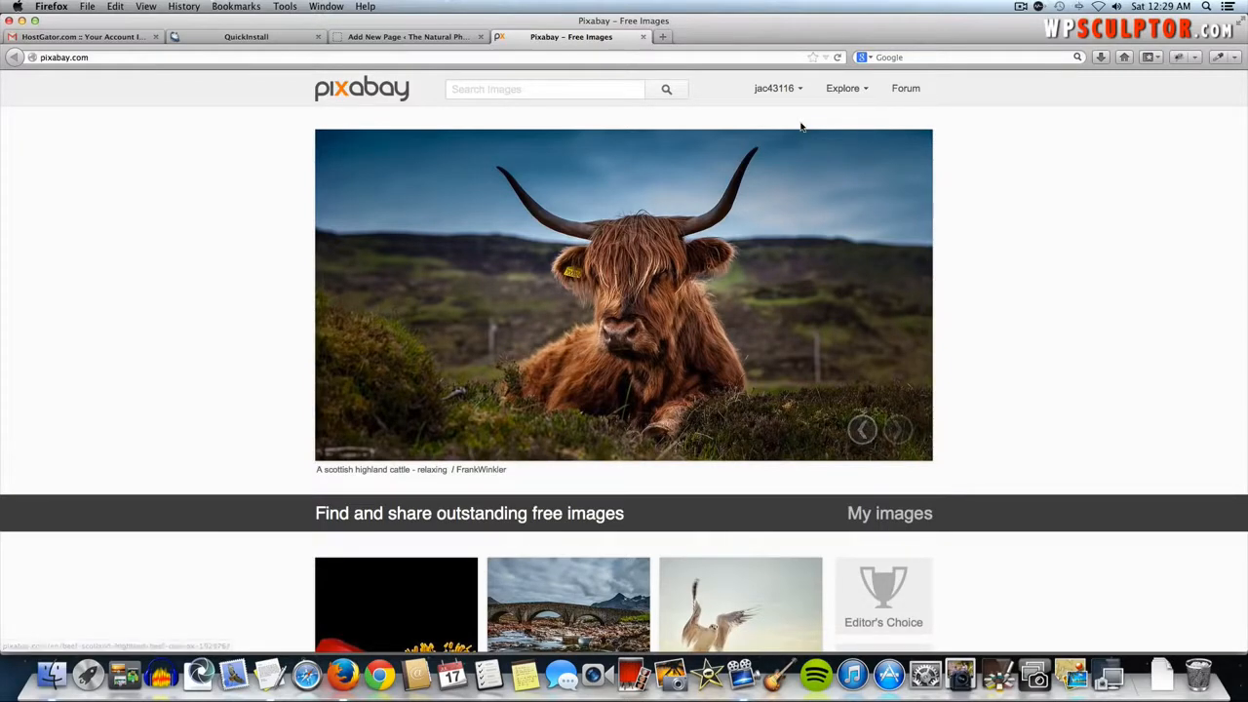
- Browse Pixabay's Editor's Choice photos and enter page number 3
mouse_move(848, 96)
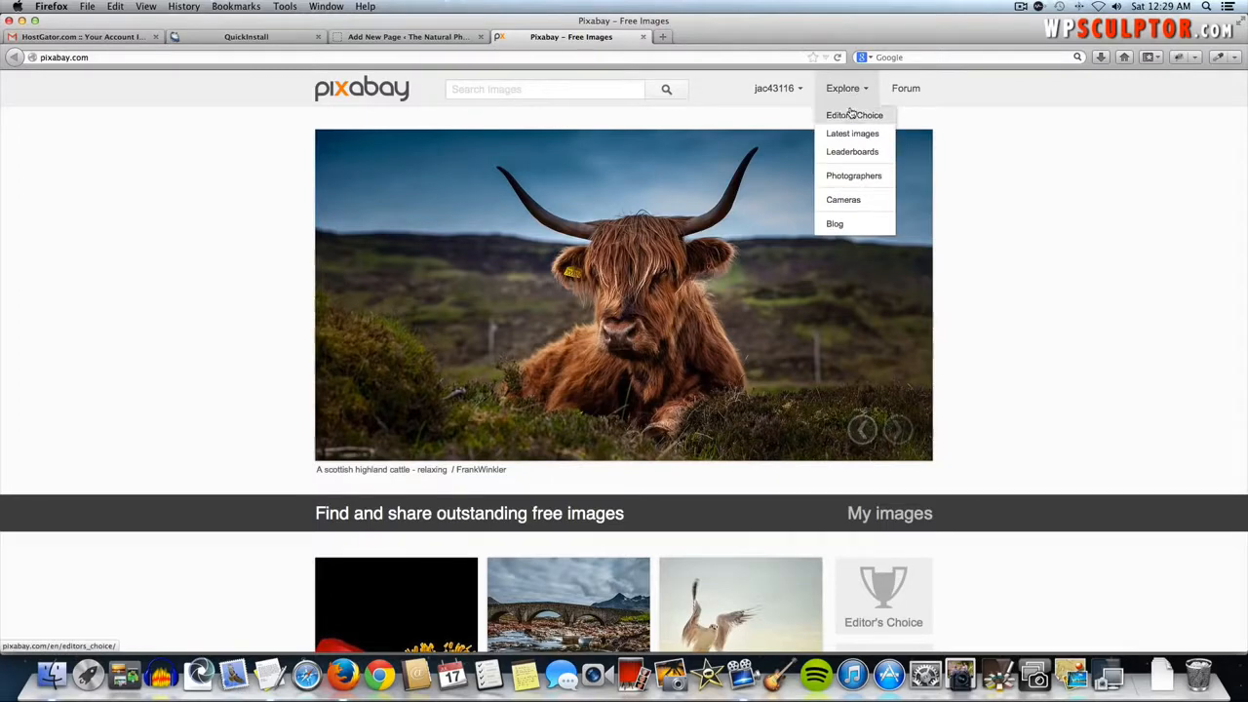
left_click(851, 116)
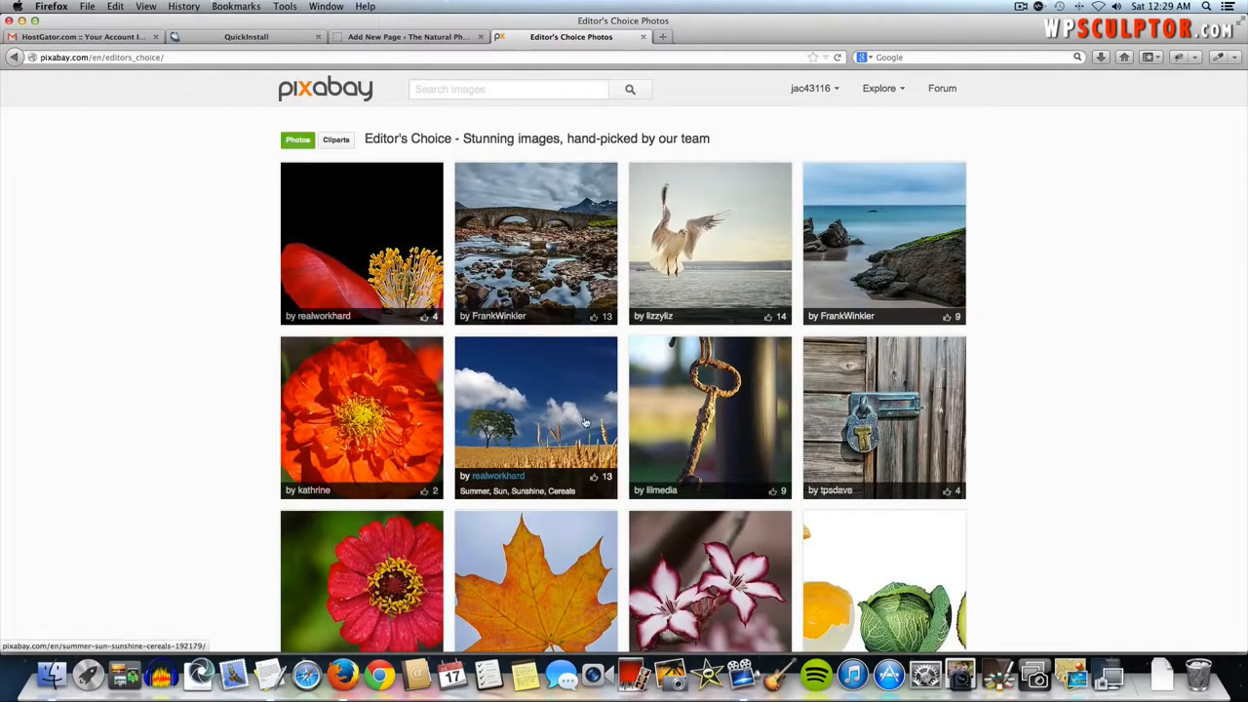
scroll(586, 421, "down", 5)
scroll(587, 421, "down", 1)
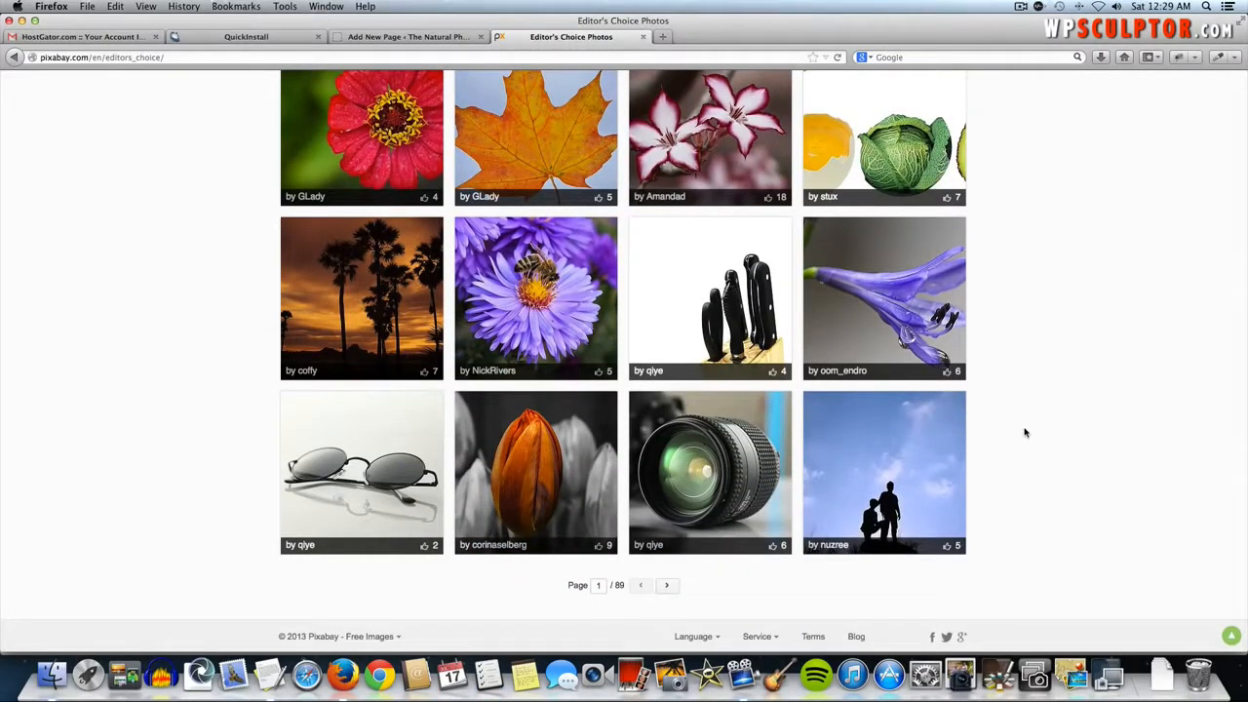
double_click(599, 585)
type("3")
left_click(664, 588)
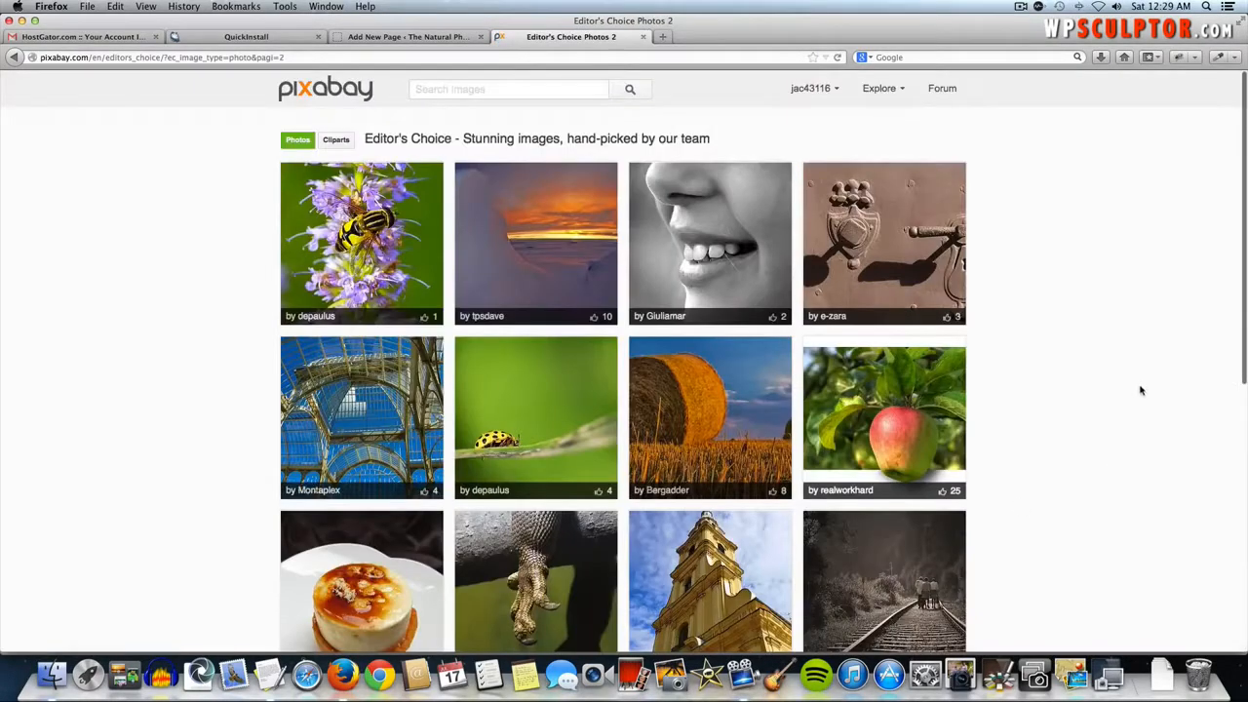
- Go to page 3, open the Dawn Sun Mountain Landscape photo and list its JPG download sizes
scroll(1140, 392, "down", 5)
scroll(1141, 391, "down", 1)
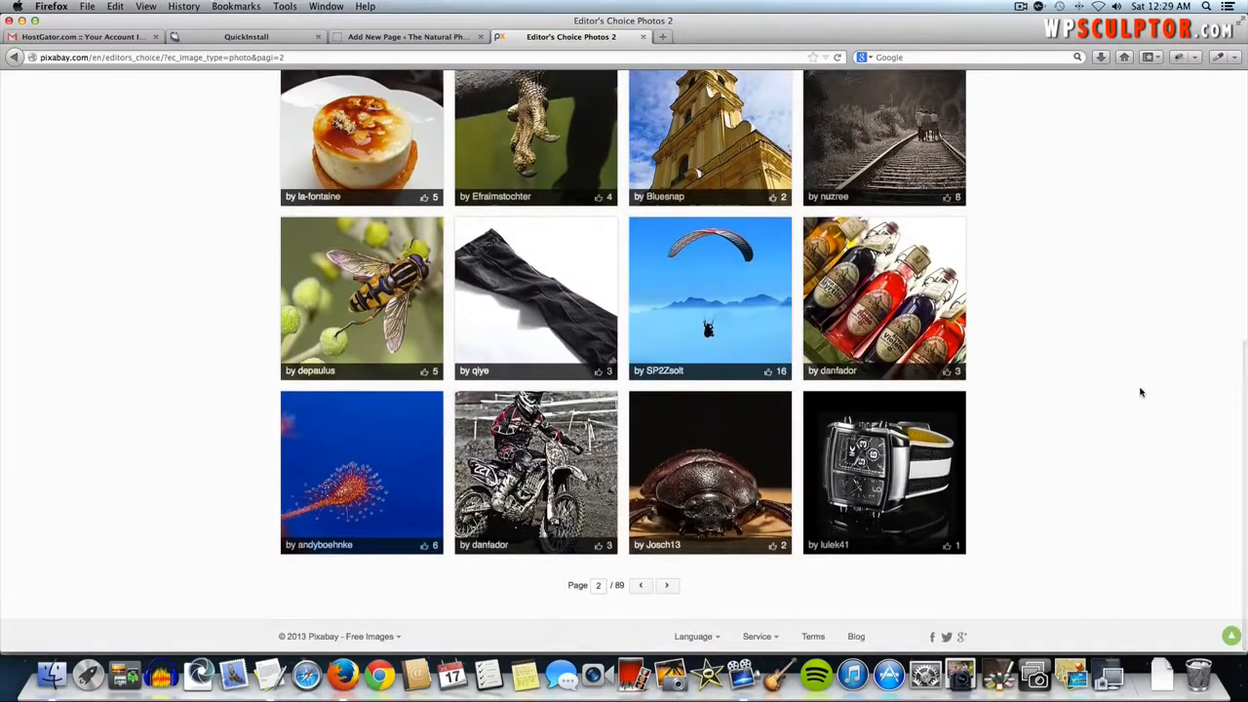
scroll(1140, 392, "down", 1)
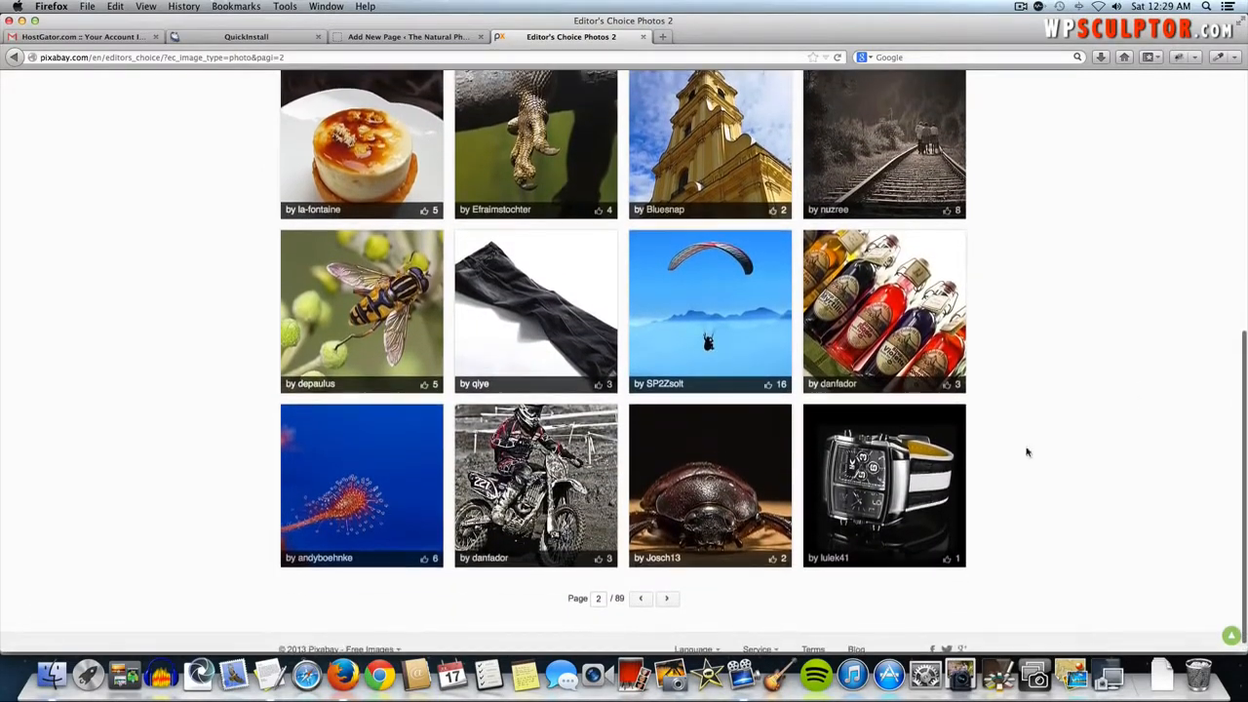
left_click(667, 599)
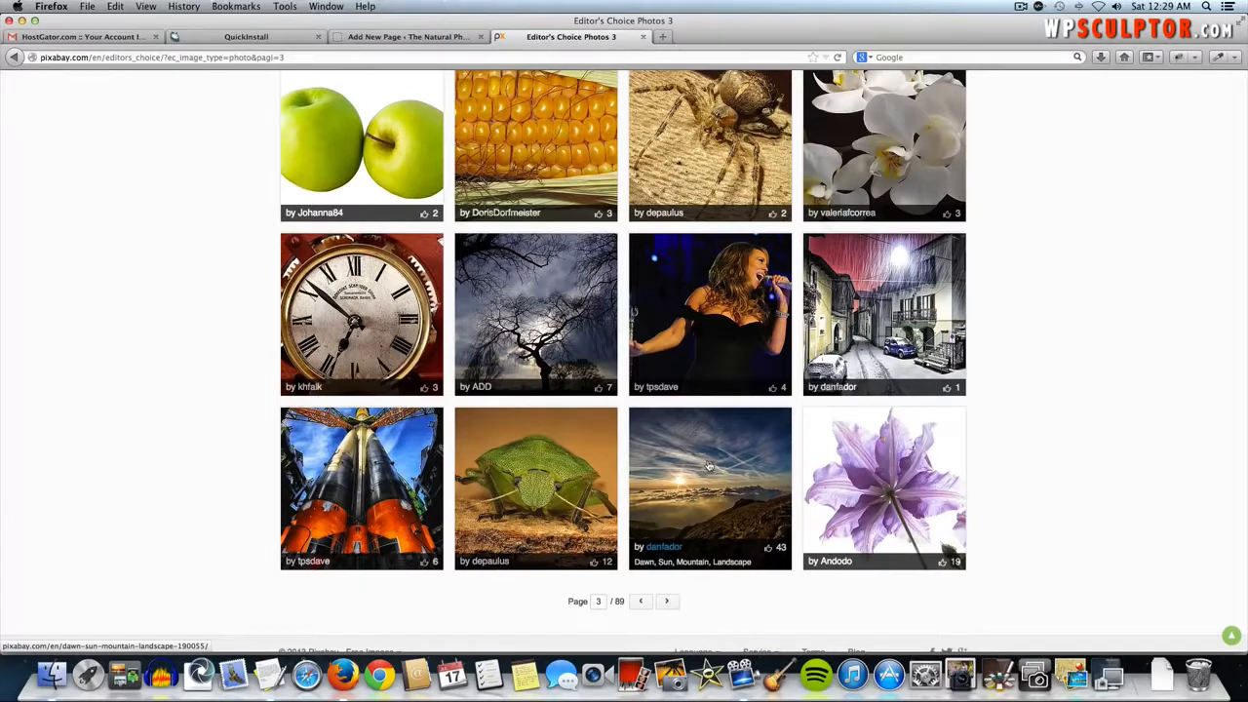
left_click(708, 466)
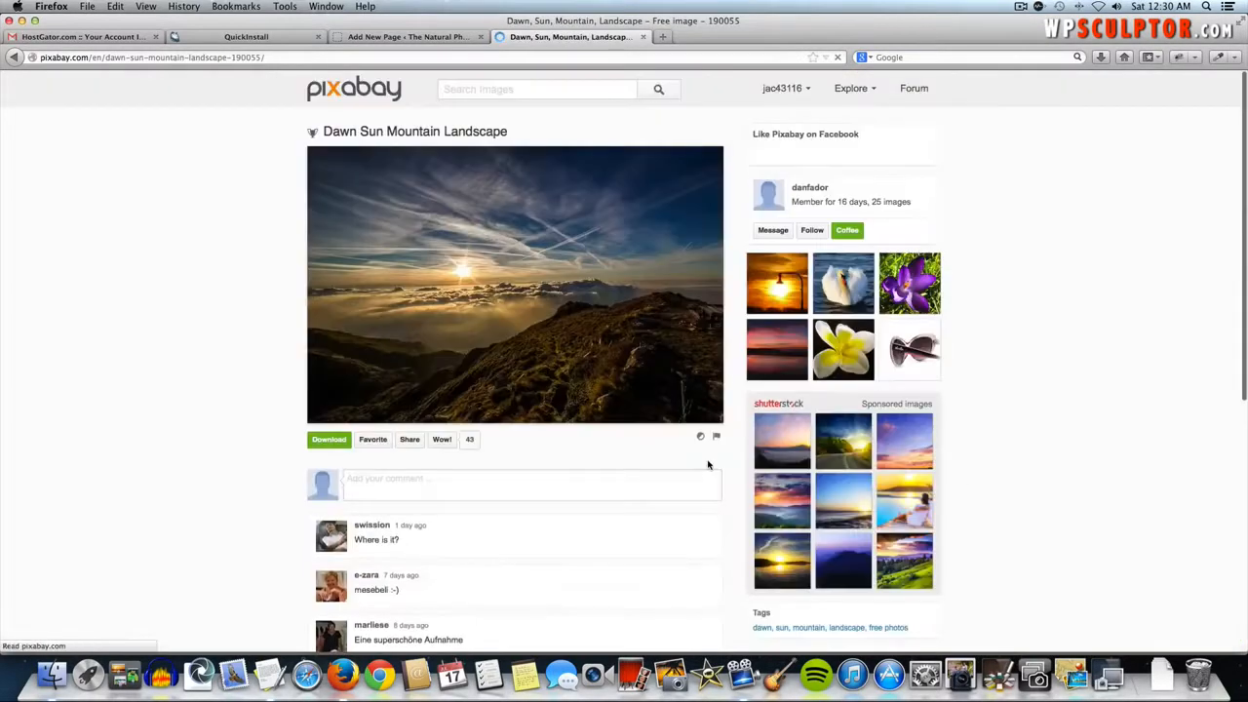
left_click(530, 277)
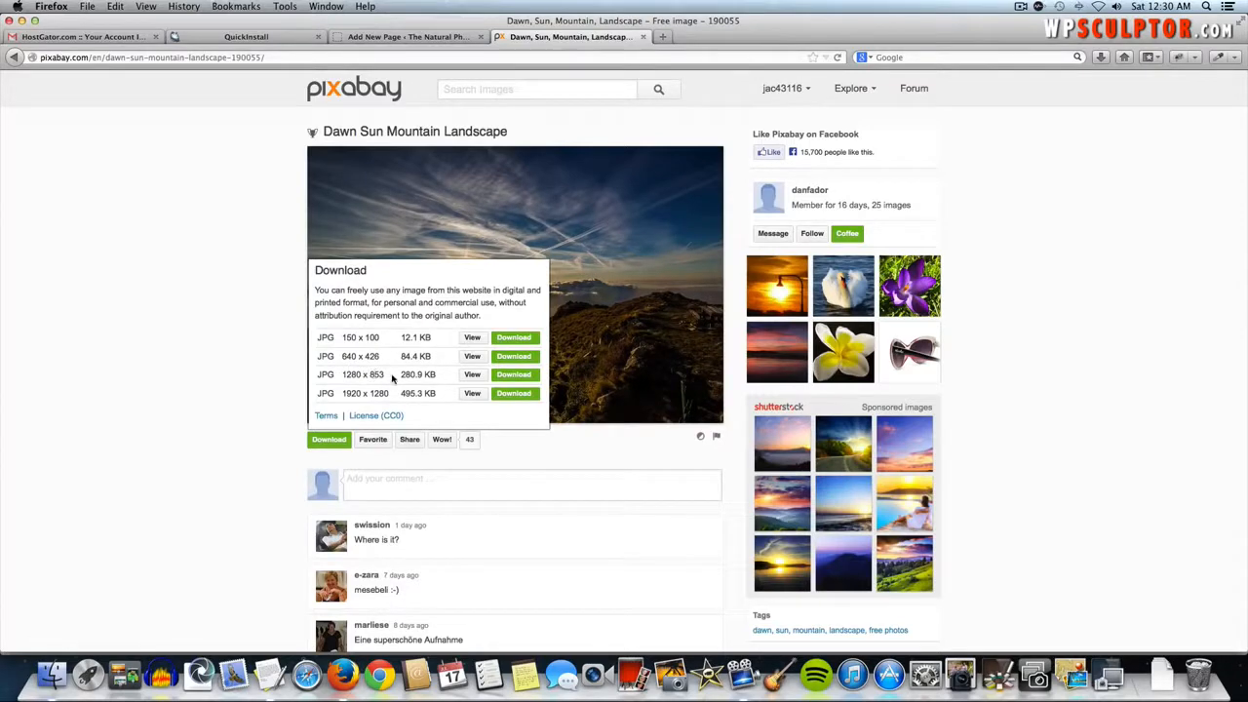
- Download the 1280 x 853 JPG of the mountain landscape (dawn-190055_1280.jpg)
left_click(518, 379)
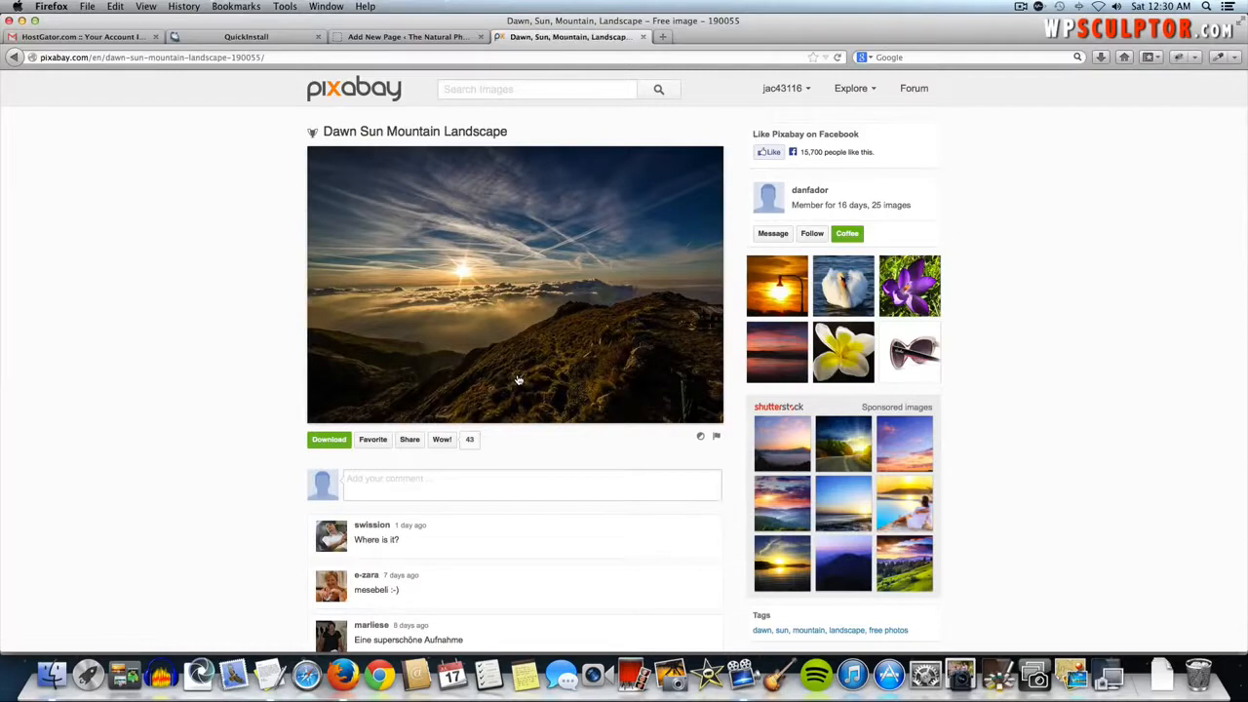
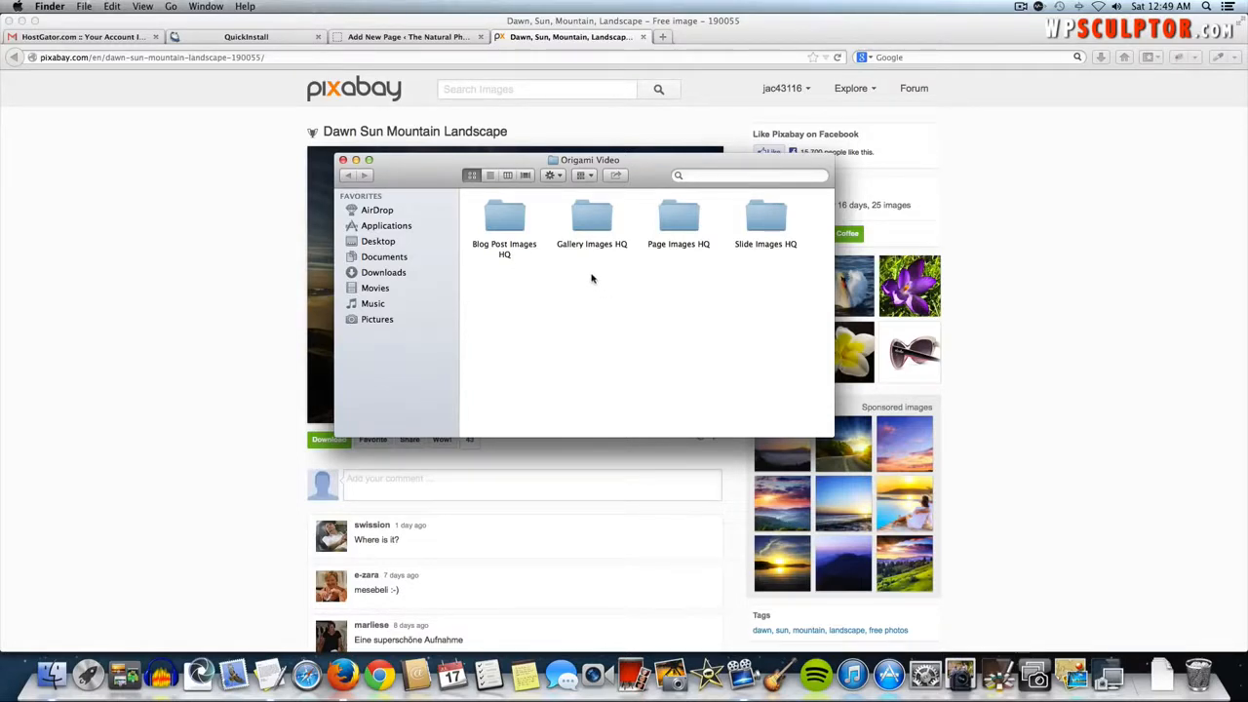
- Return to the WordPress About page draft, place the caret in its empty body, and open a new tab
left_click(403, 37)
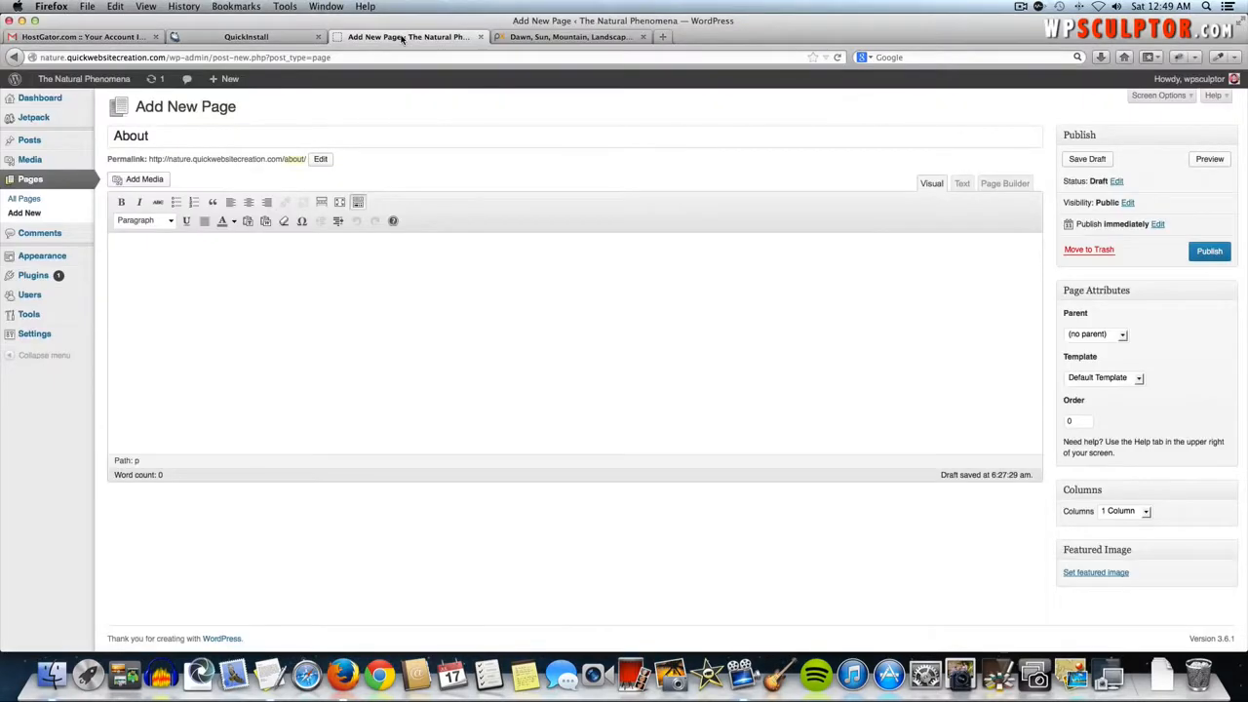
left_click(295, 285)
left_click(663, 37)
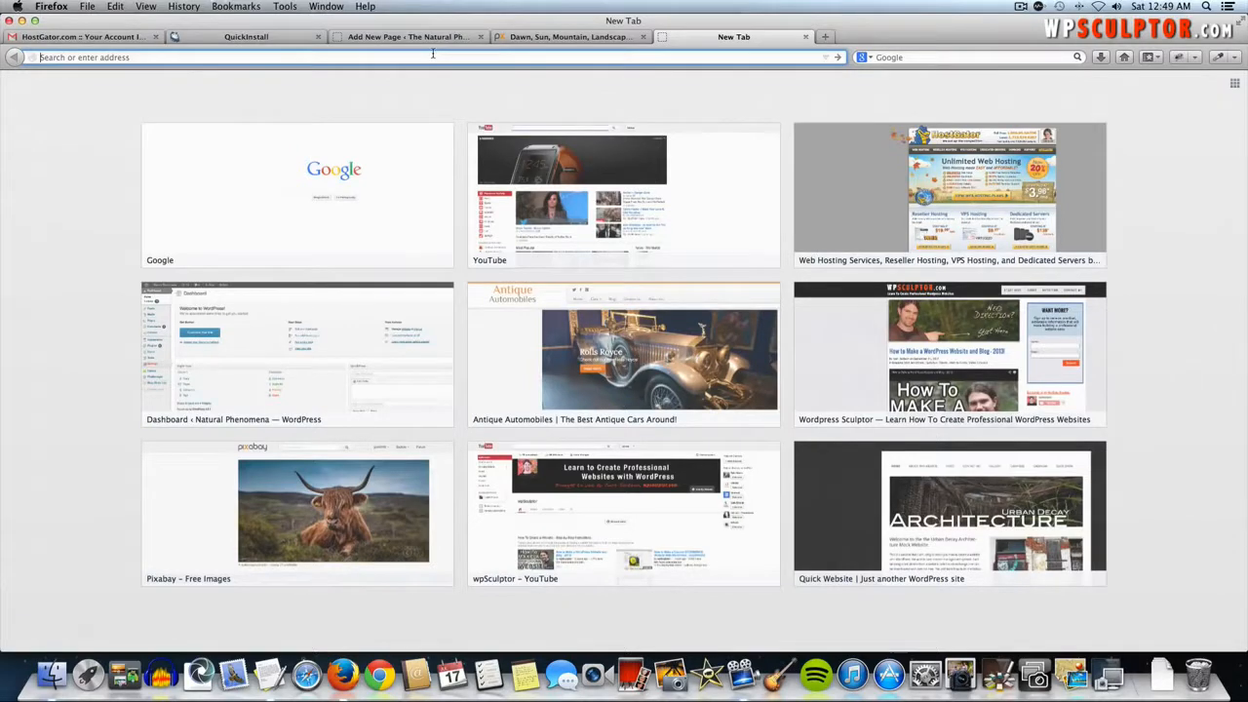
- Go to pixlr.com and open norman-79860_1280.jpg from Page Images HQ in Pixlr Editor
type("pixlr.com/")
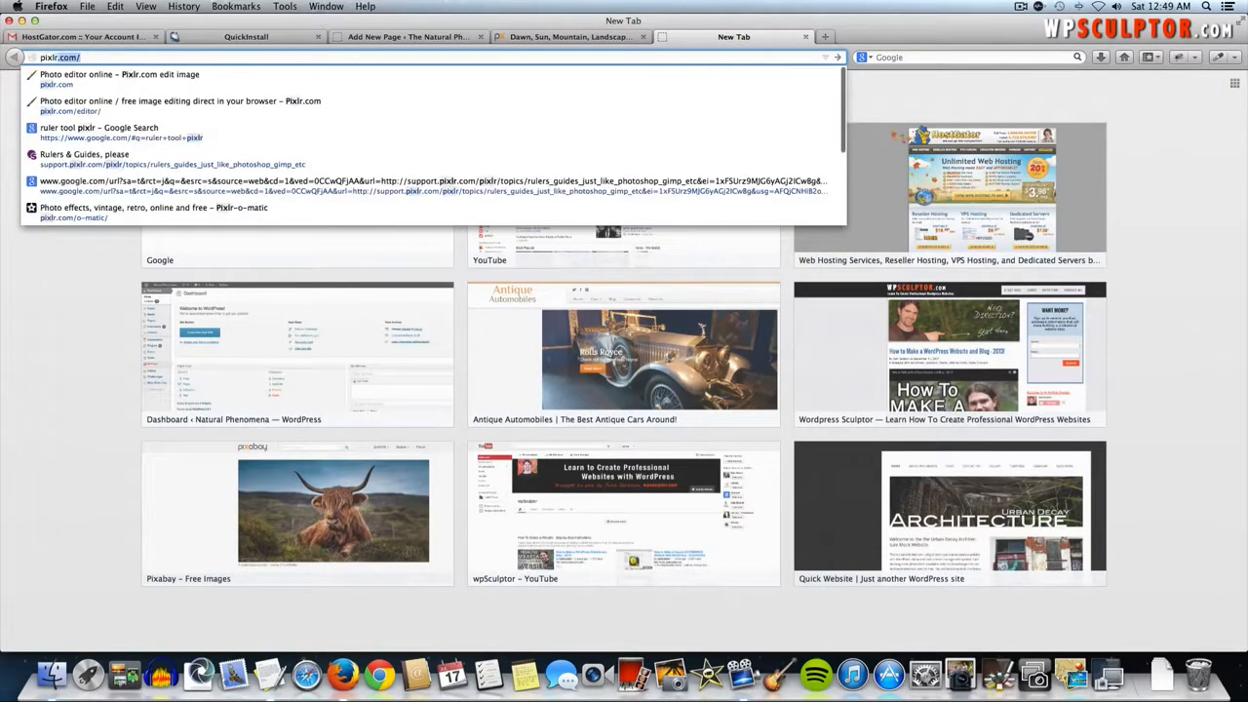
key("Return")
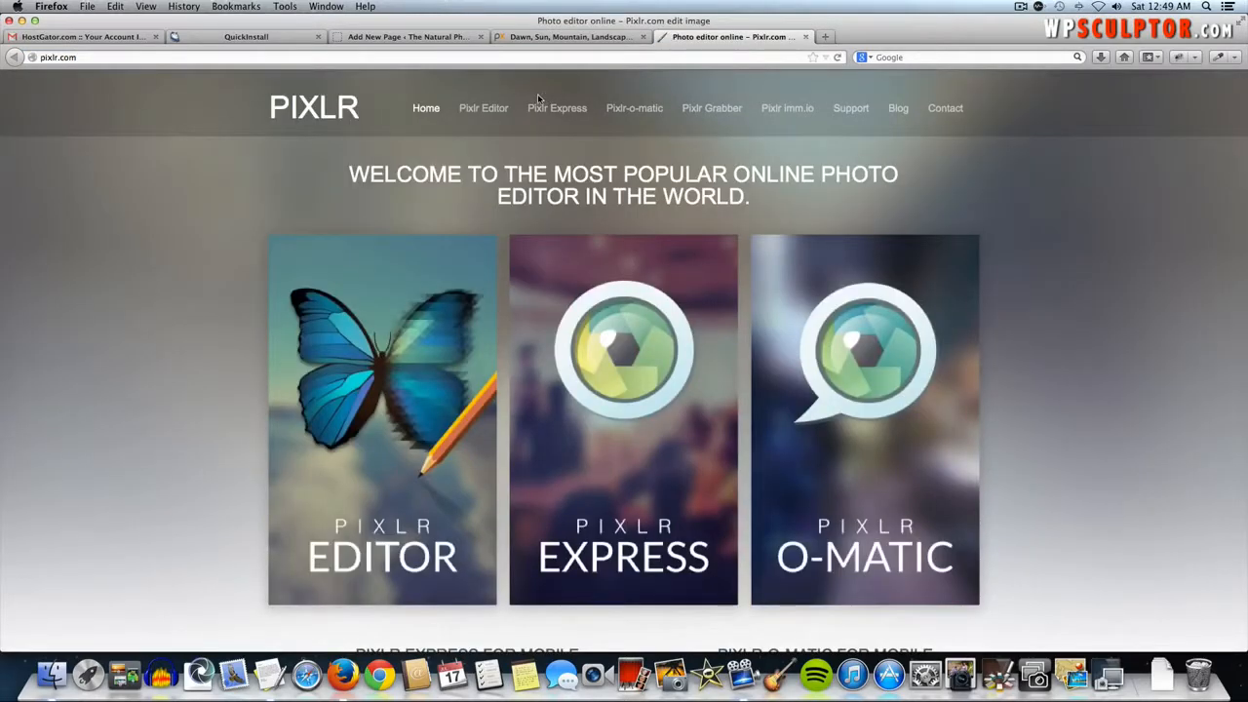
left_click(503, 110)
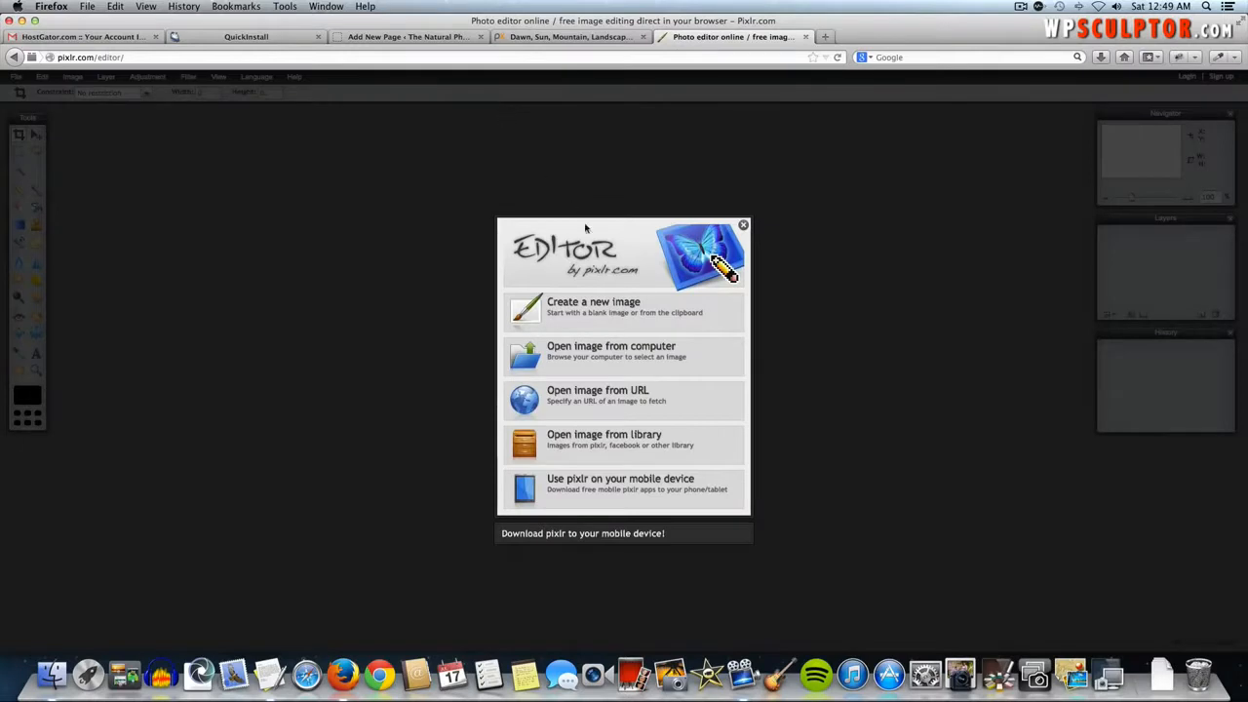
left_click(604, 353)
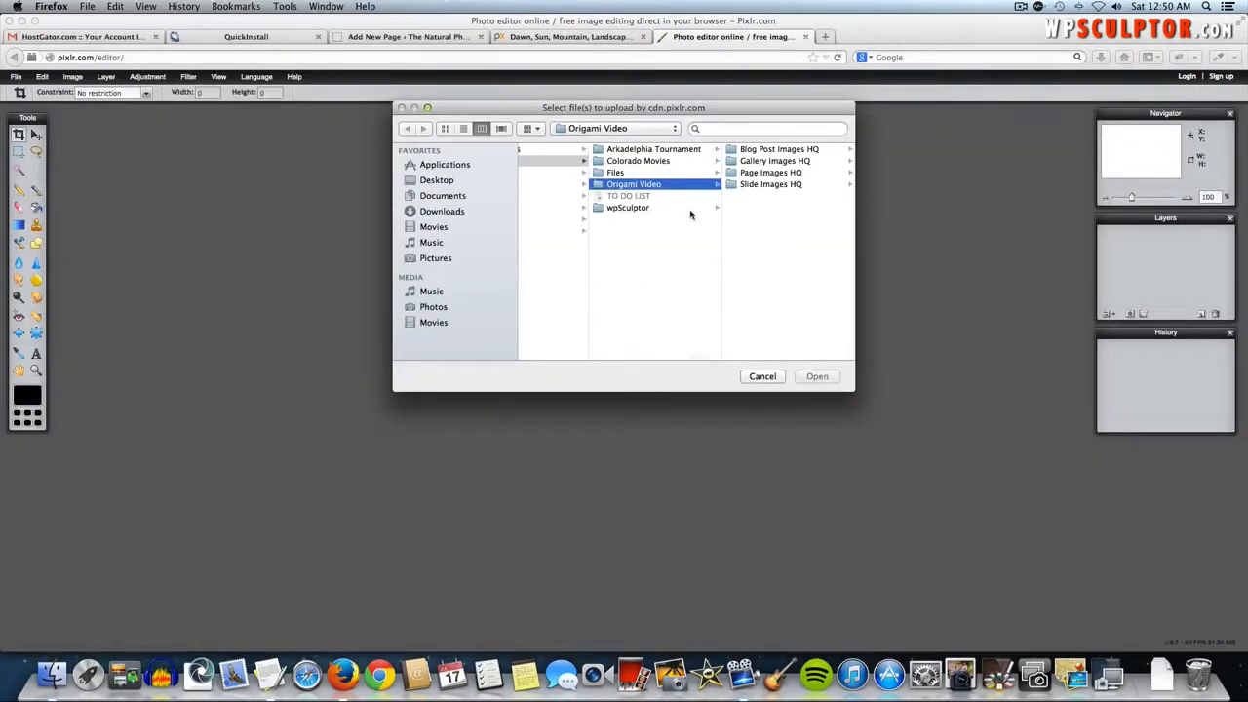
left_click(776, 174)
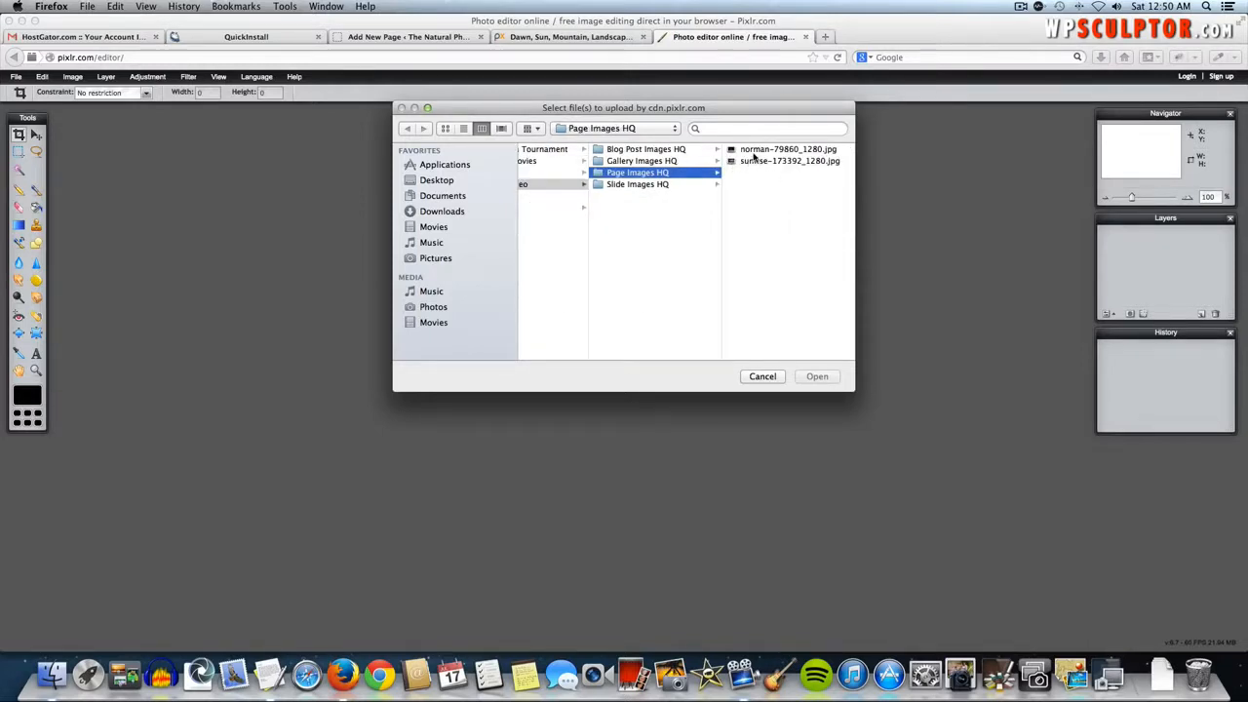
left_click(752, 153)
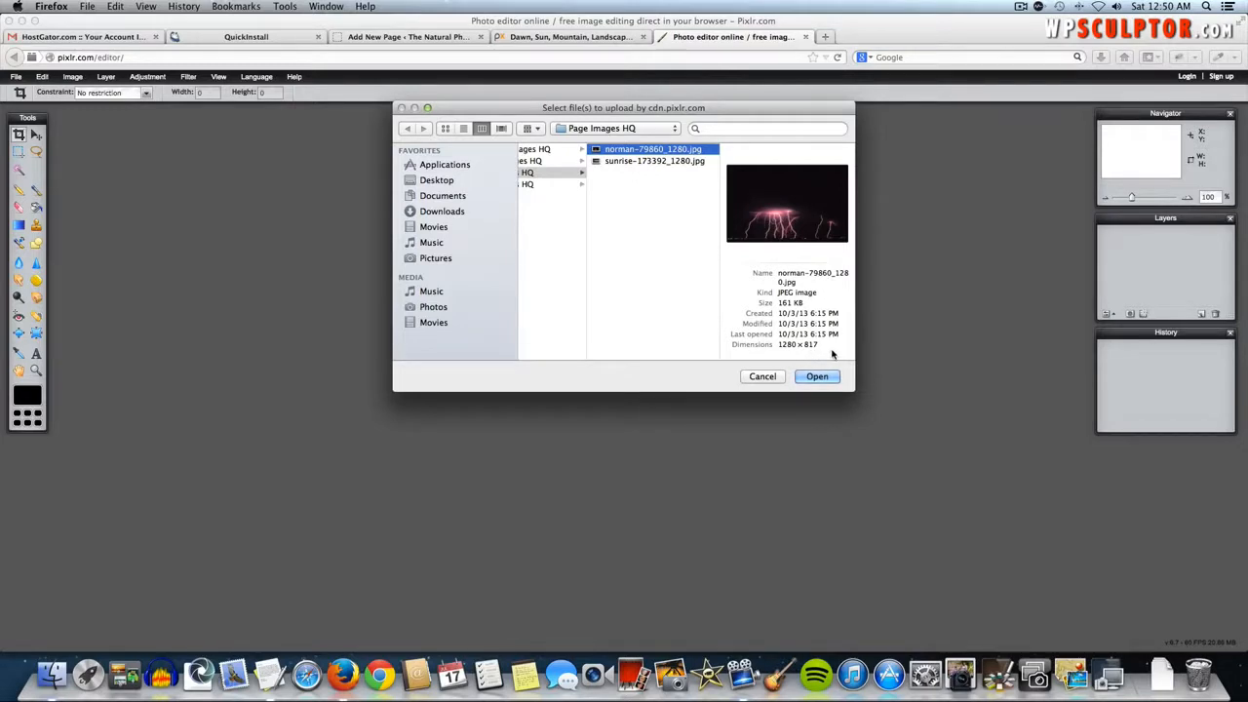
left_click(818, 376)
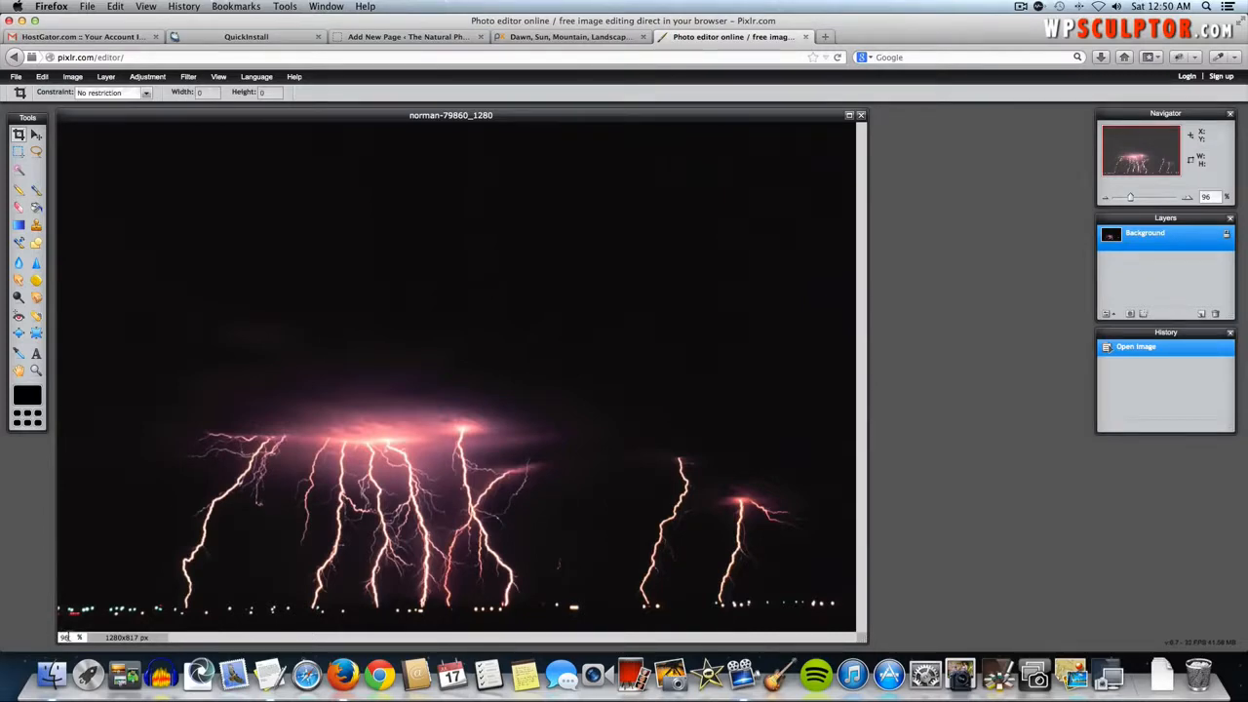
- Set the Pixlr zoom to 100% and enlarge the image's document window
double_click(68, 636)
type("1")
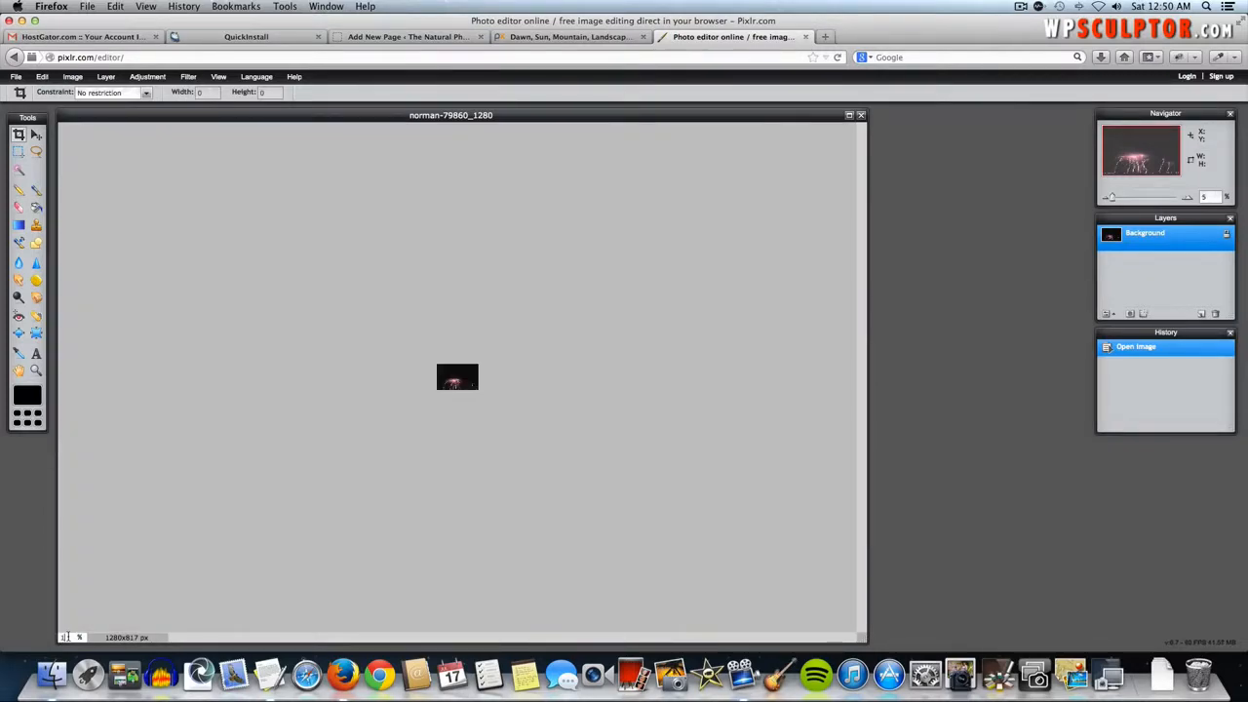
type("00")
key("Return")
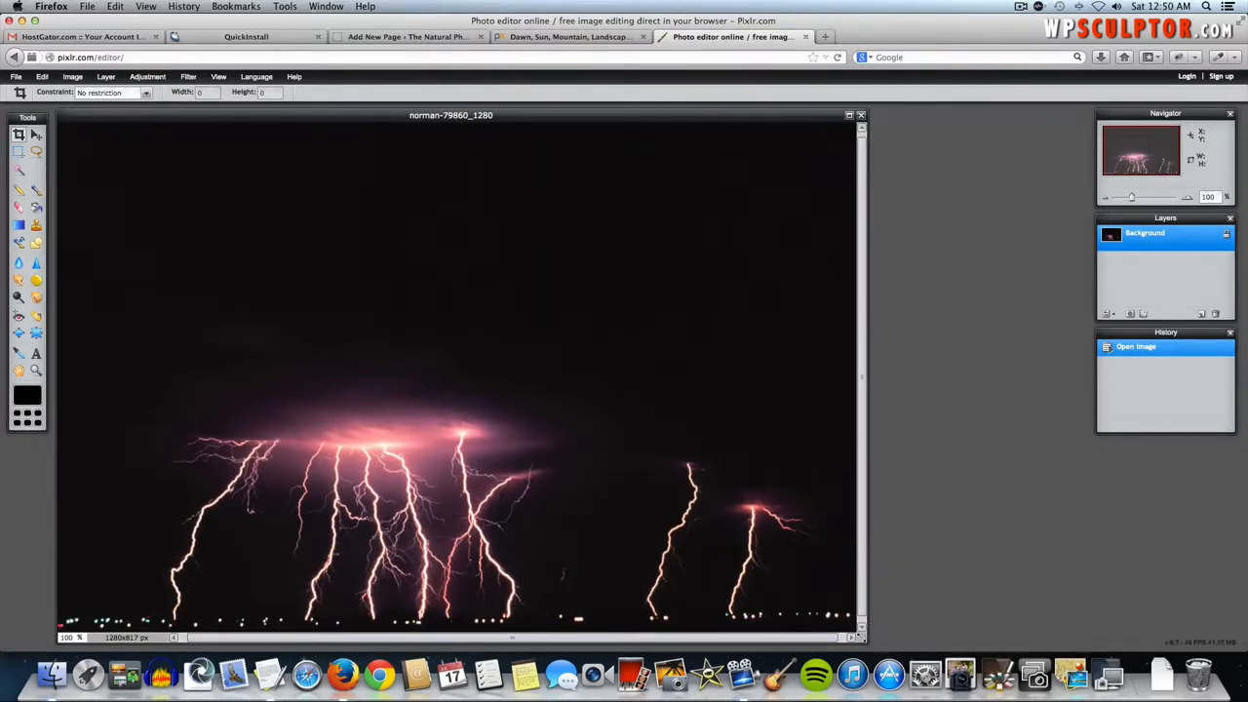
left_click_drag(862, 639, 961, 643)
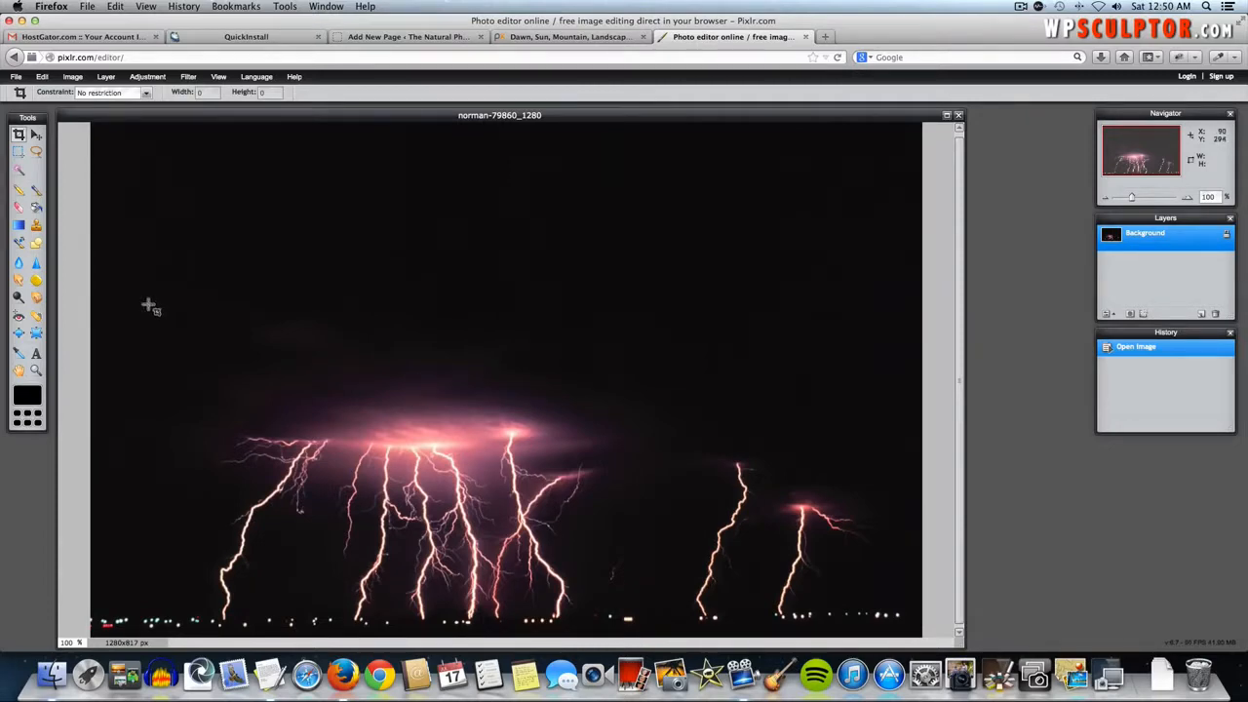
- Resize the image to 300 pixels wide (300 × 191) with proportions constrained
left_click(73, 77)
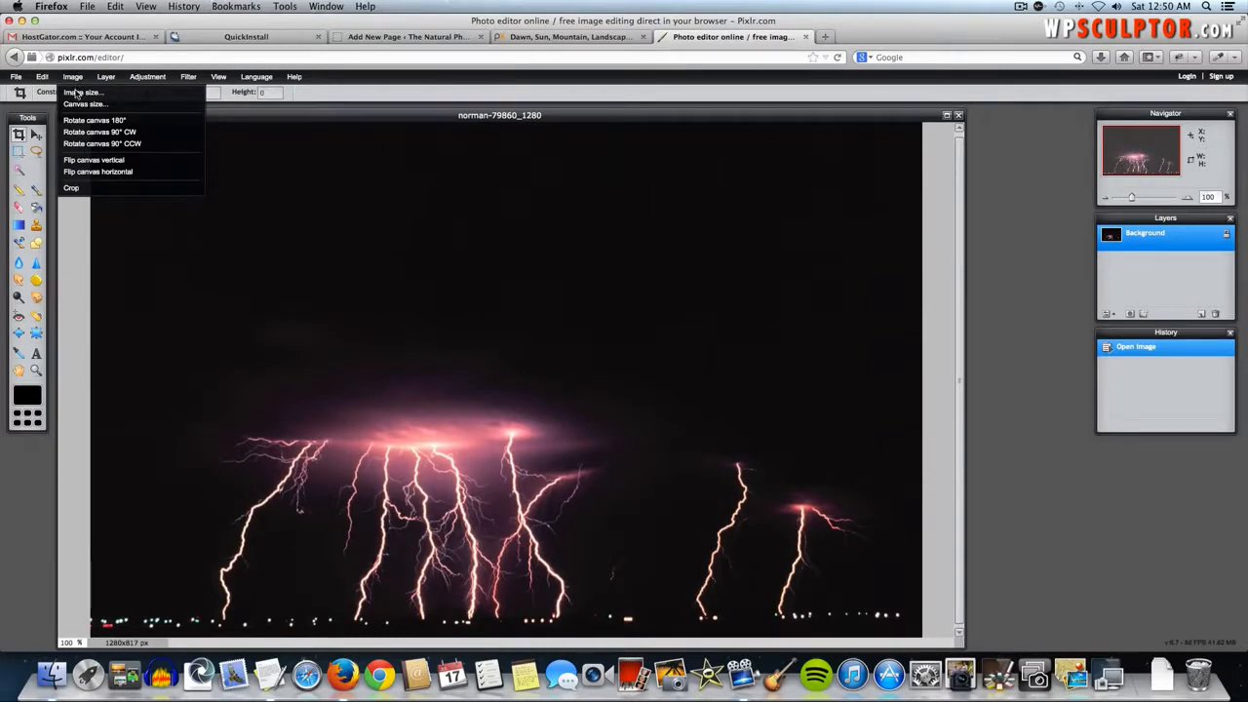
left_click(77, 93)
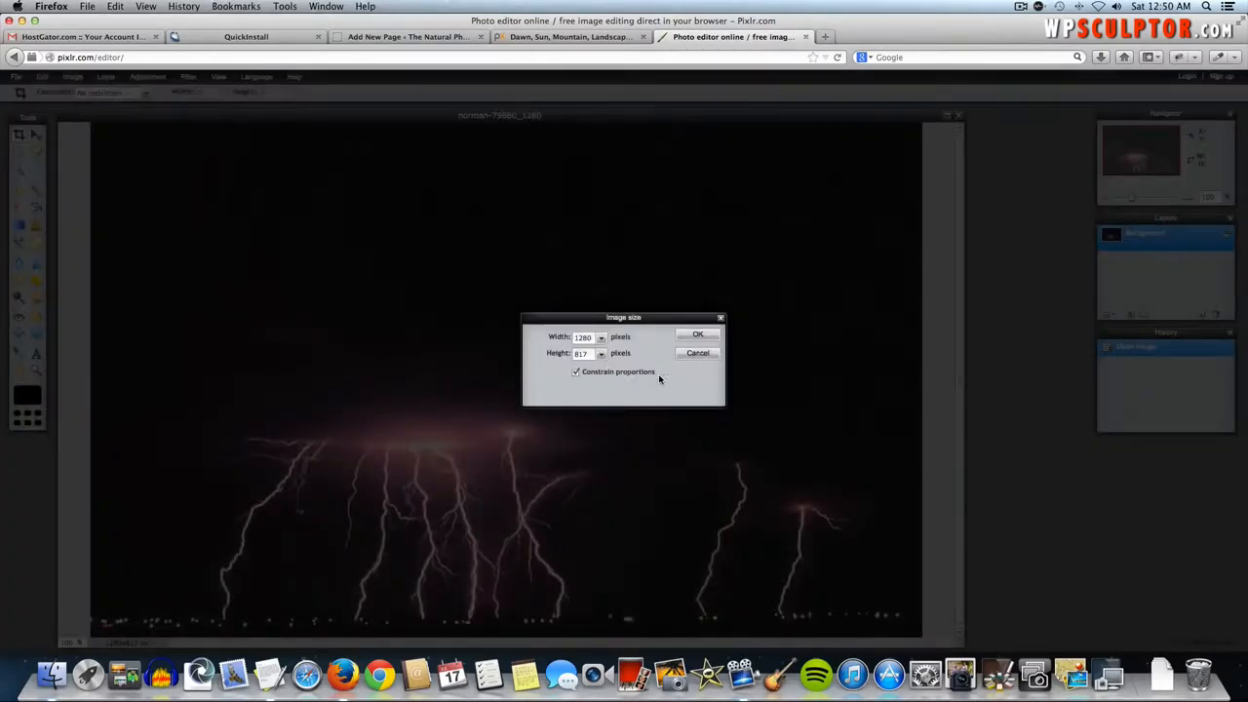
double_click(585, 338)
type("300")
left_click(697, 336)
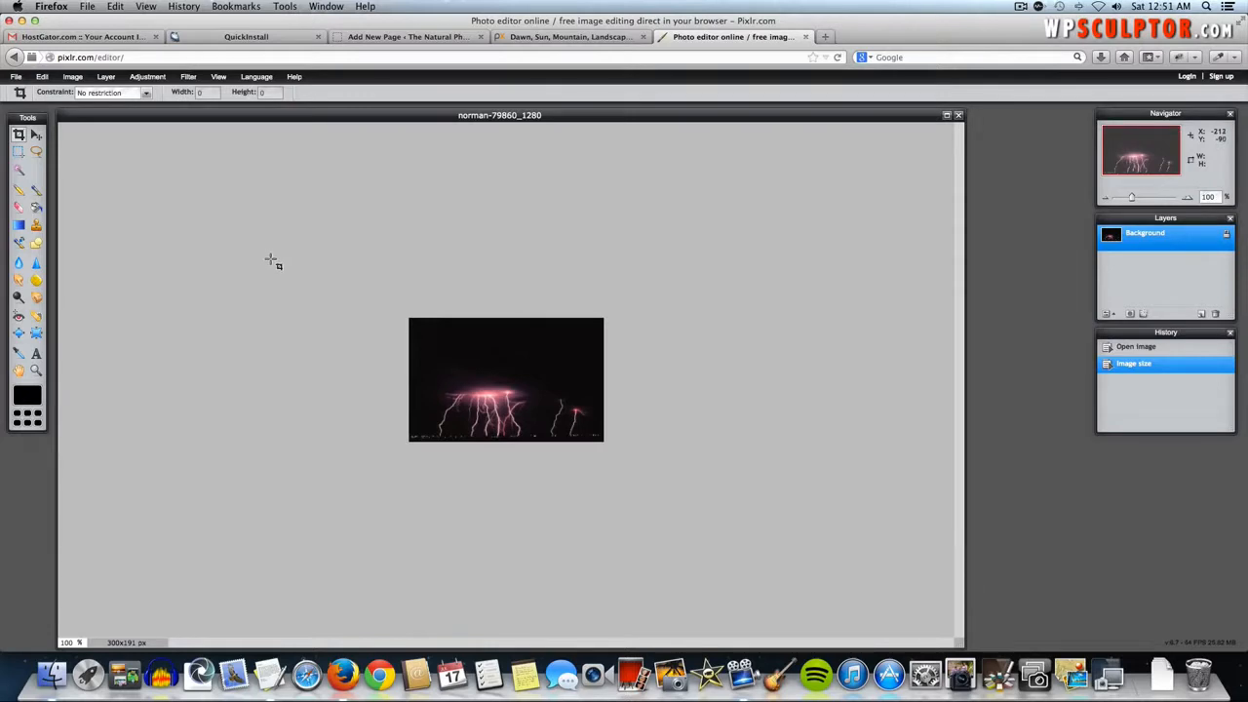
left_click(17, 78)
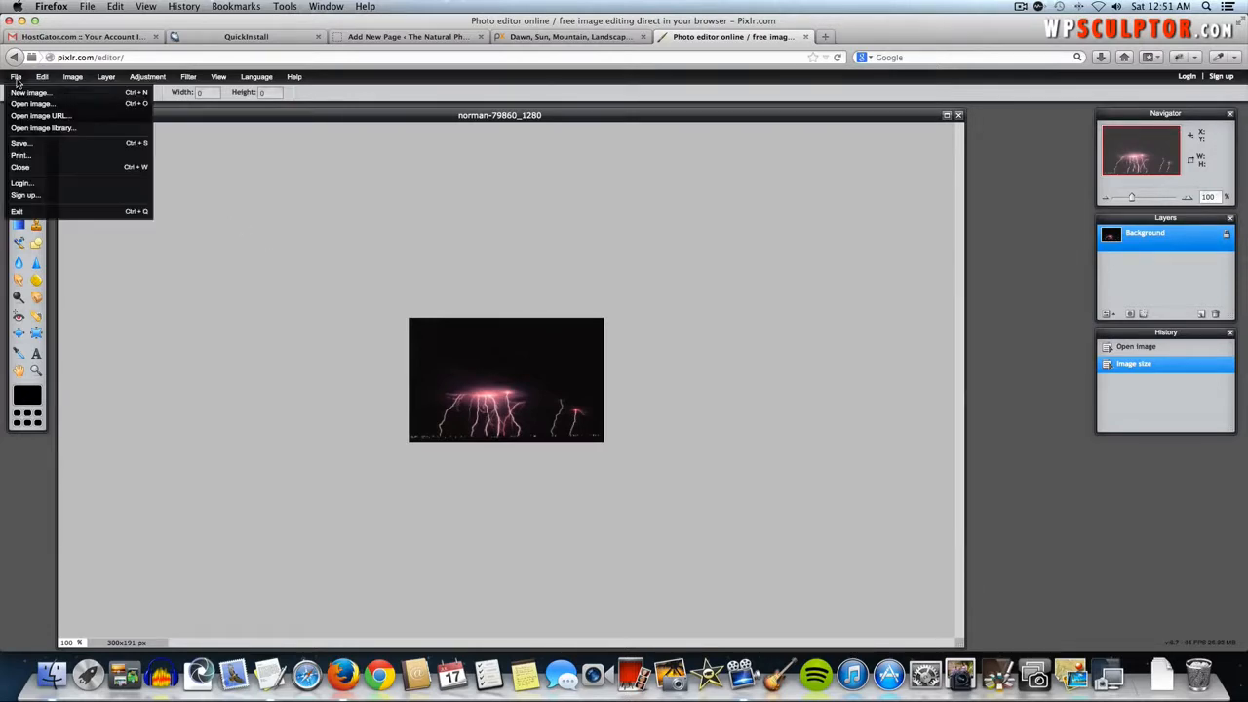
- Save the resized image to the computer under the name 'About Page Image'
left_click(19, 143)
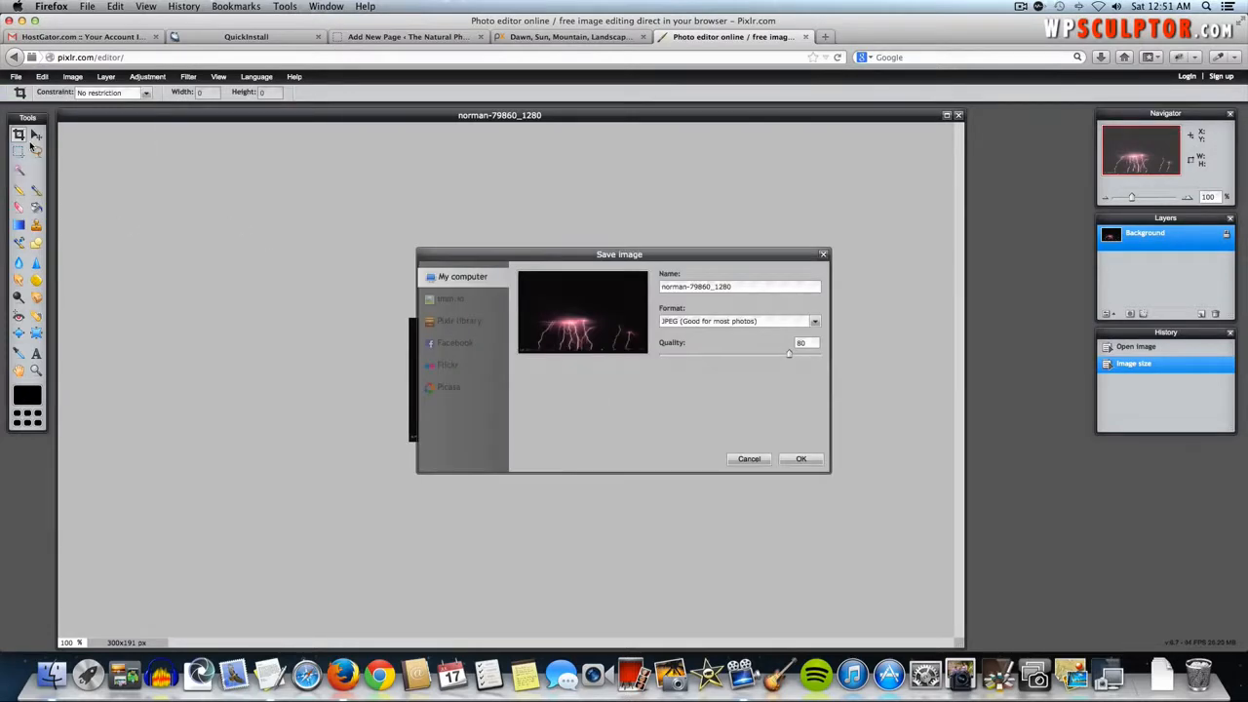
triple_click(709, 287)
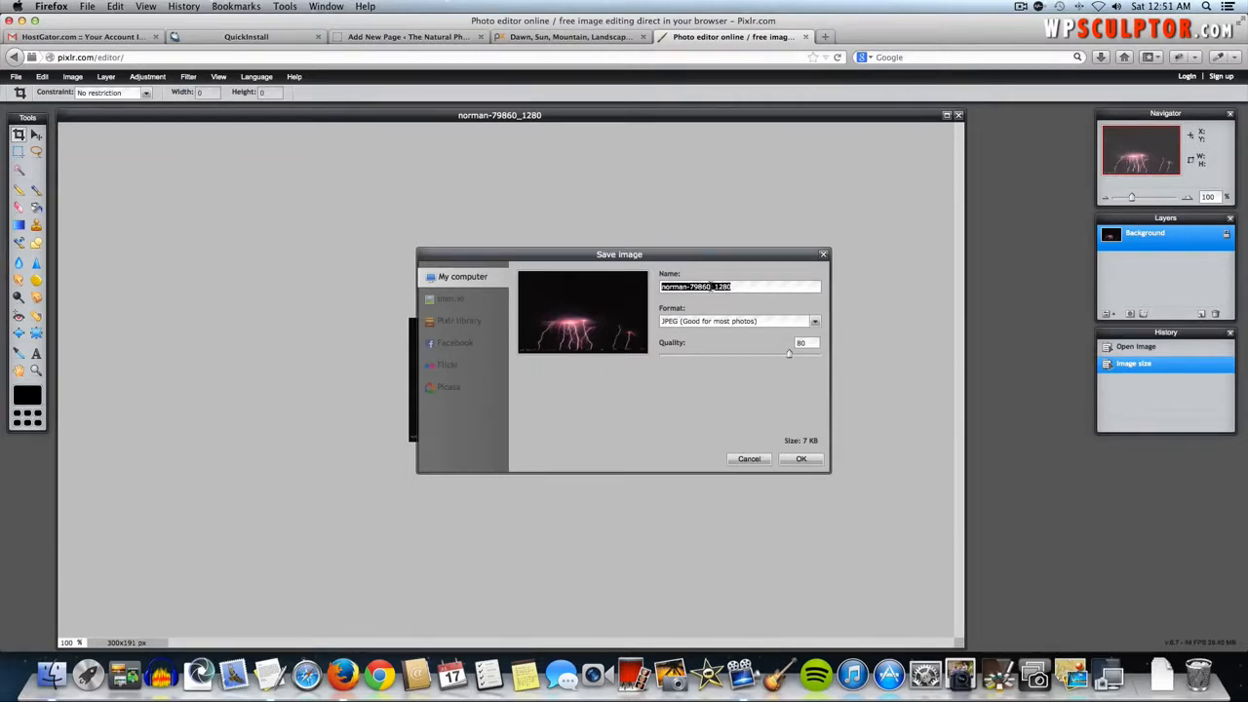
type("About Page Image")
left_click(800, 459)
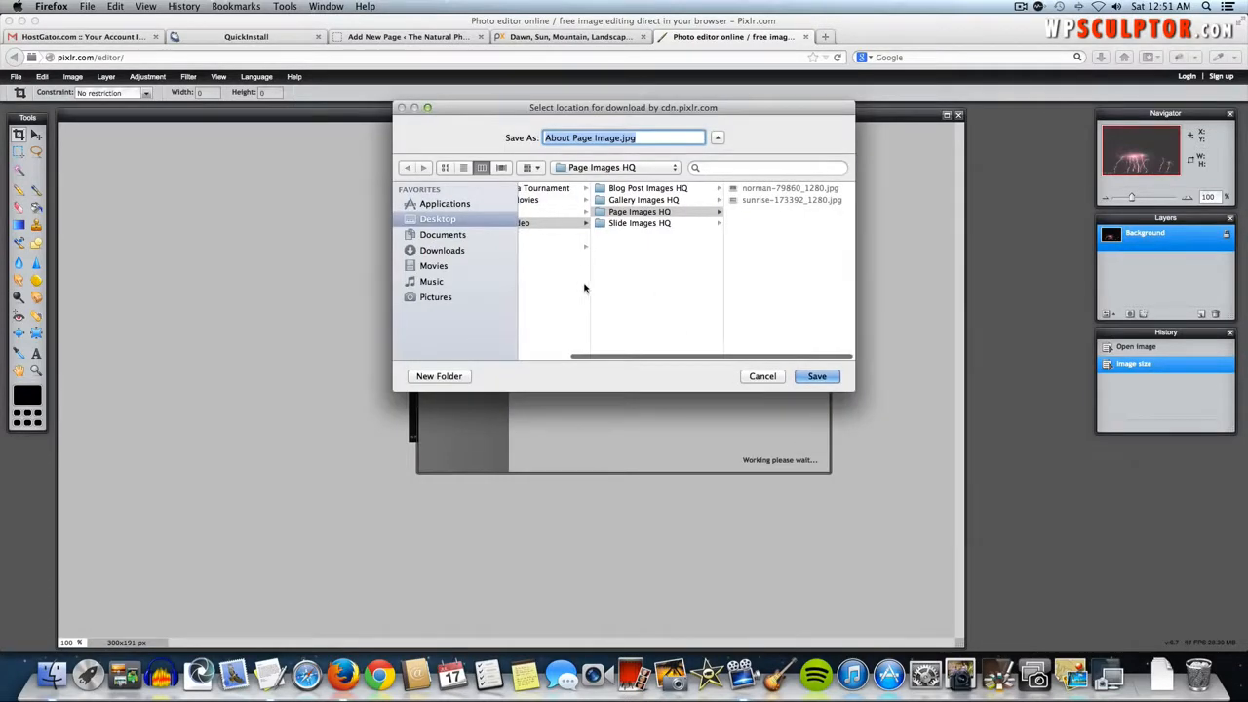
- Create a 'Page Images' folder in Origami Video and save About Page Image.jpg there
left_click(634, 288)
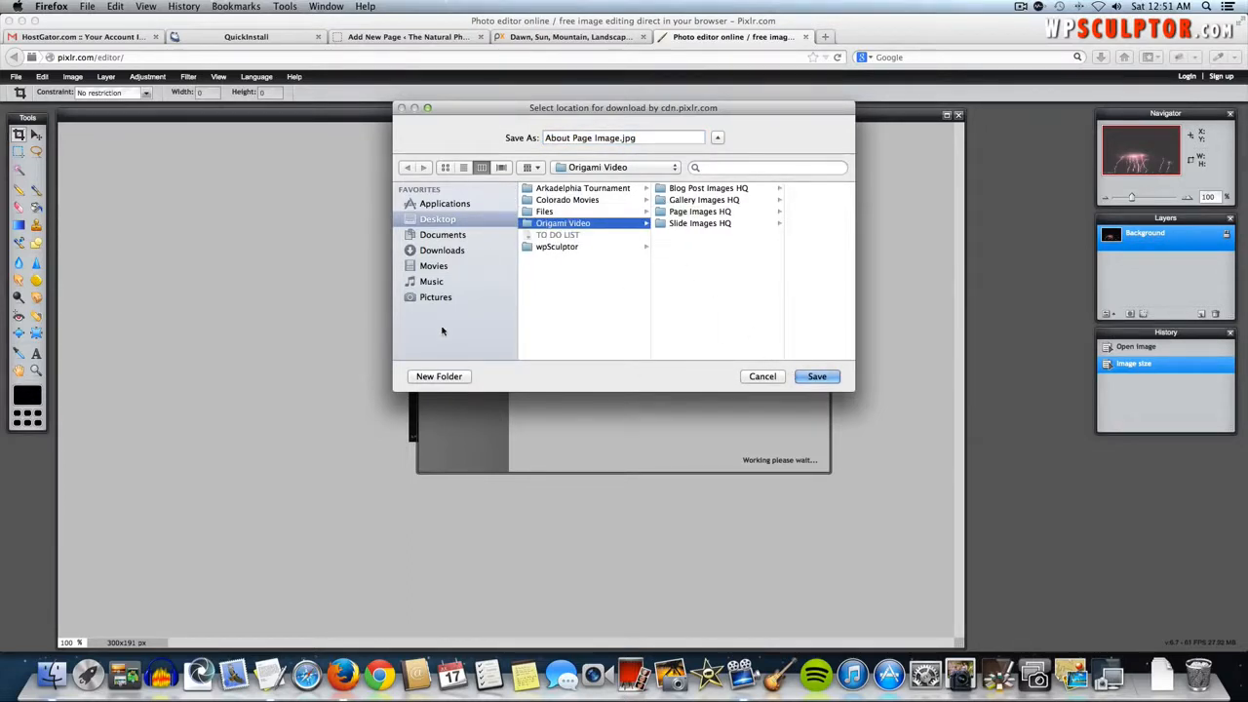
left_click(438, 376)
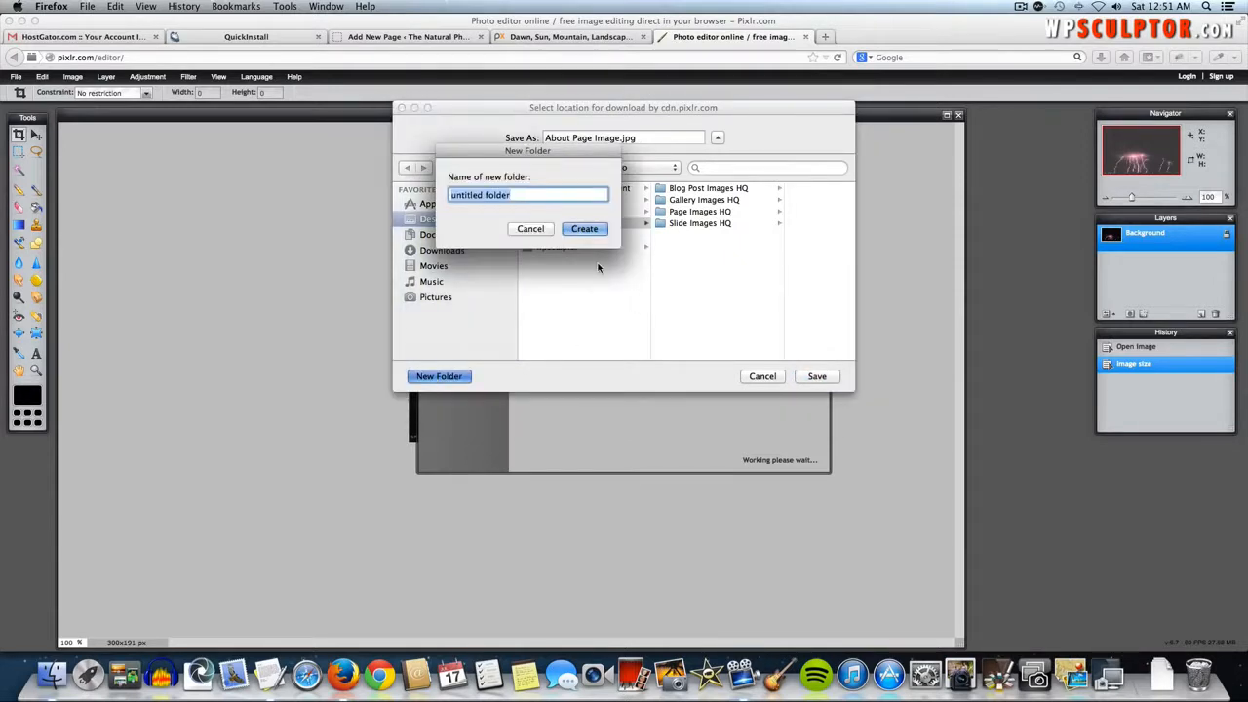
type("Page Images")
left_click(591, 228)
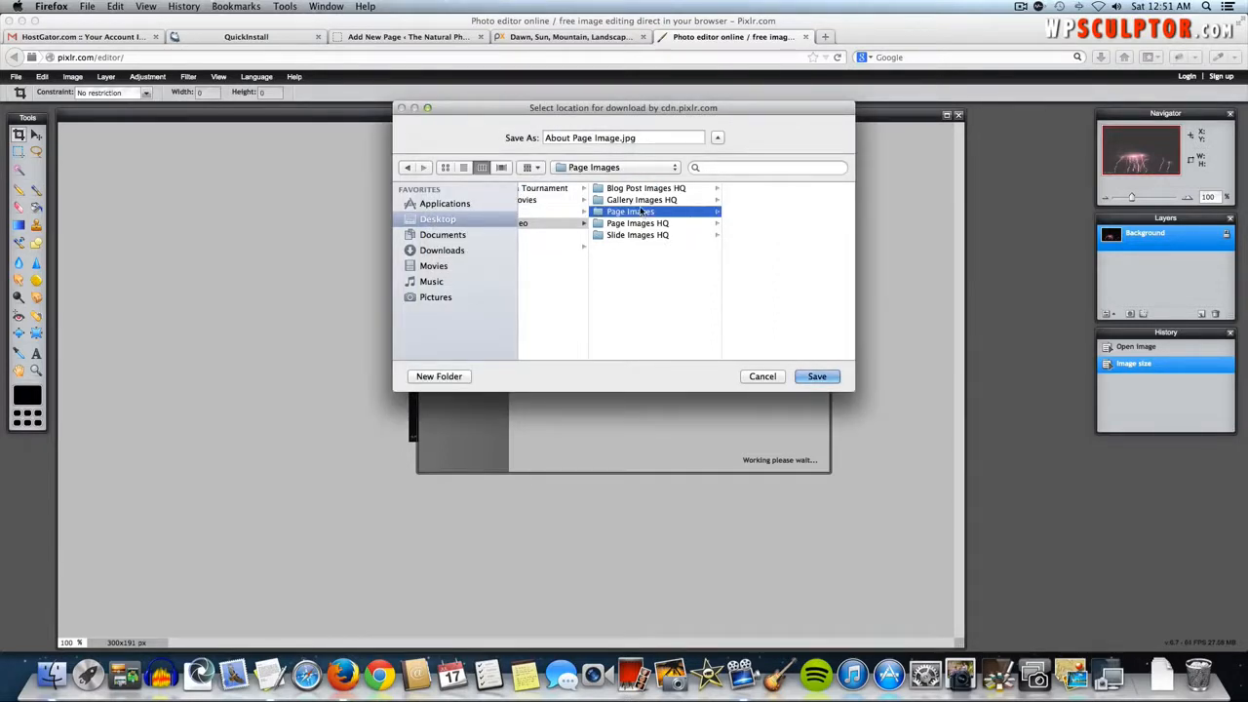
left_click(807, 375)
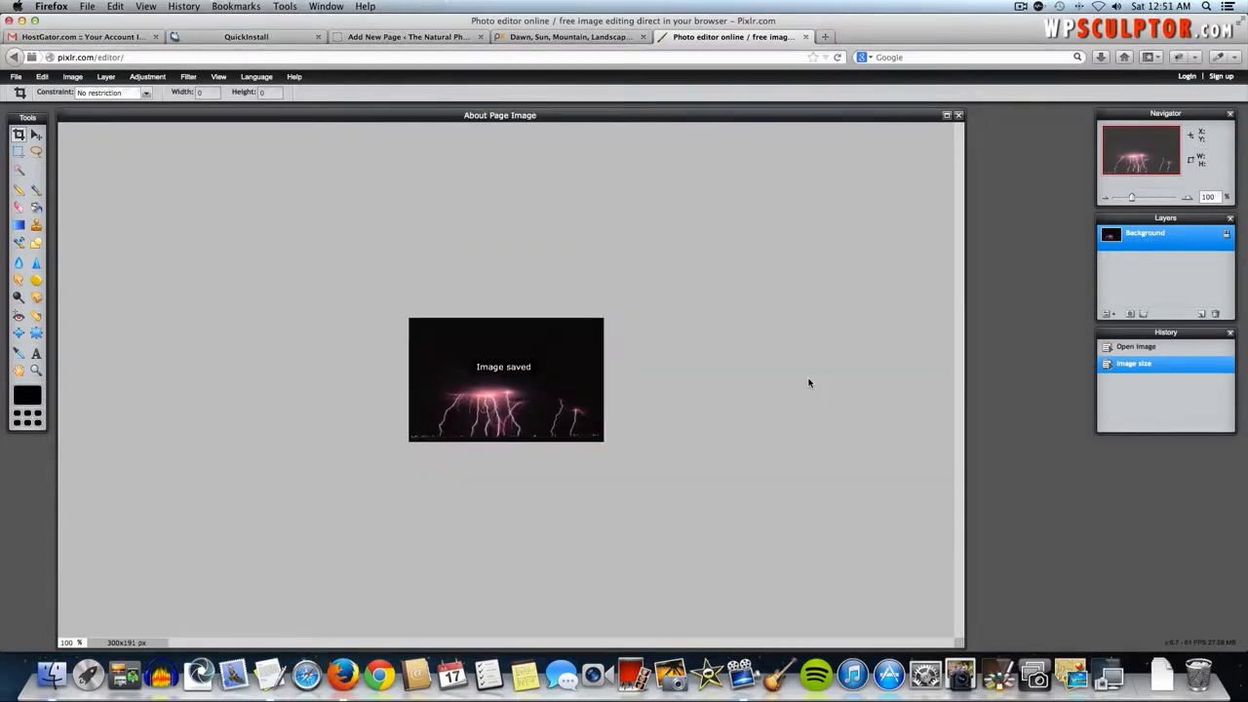
left_click(409, 37)
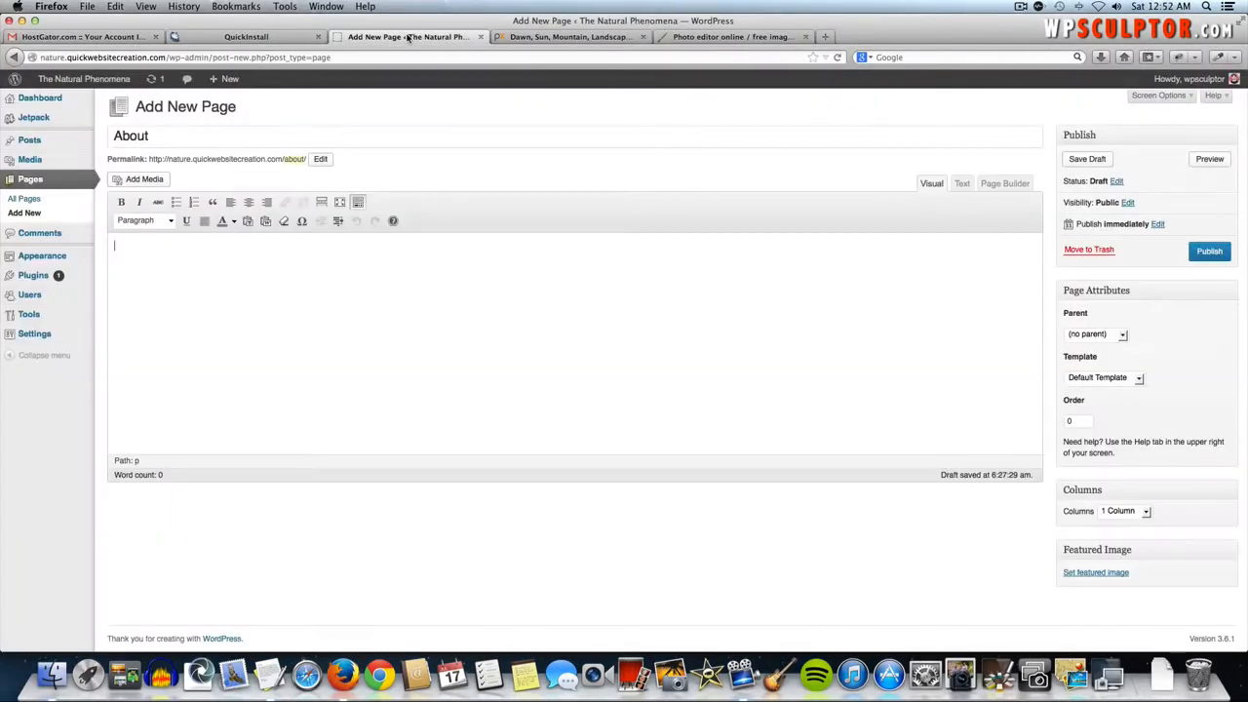
- Upload About Page Image.jpg from Origami Video/Page Images through Add Media
left_click(154, 184)
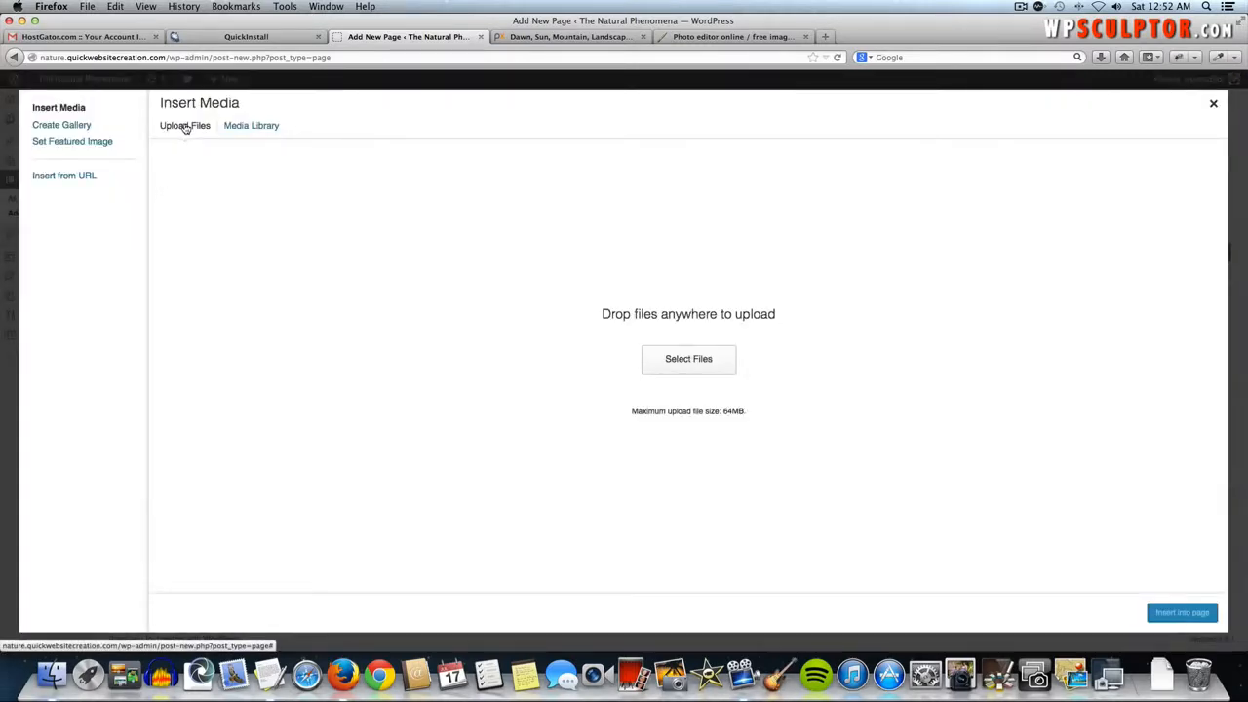
left_click(684, 361)
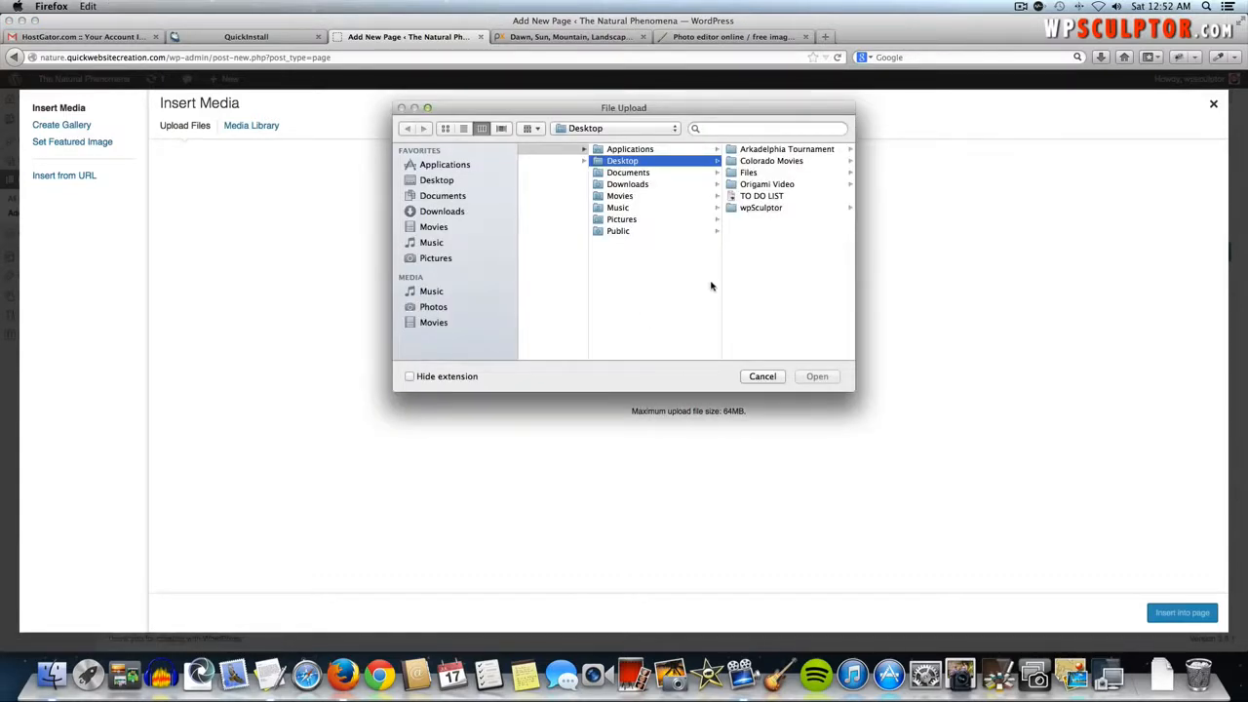
left_click(763, 185)
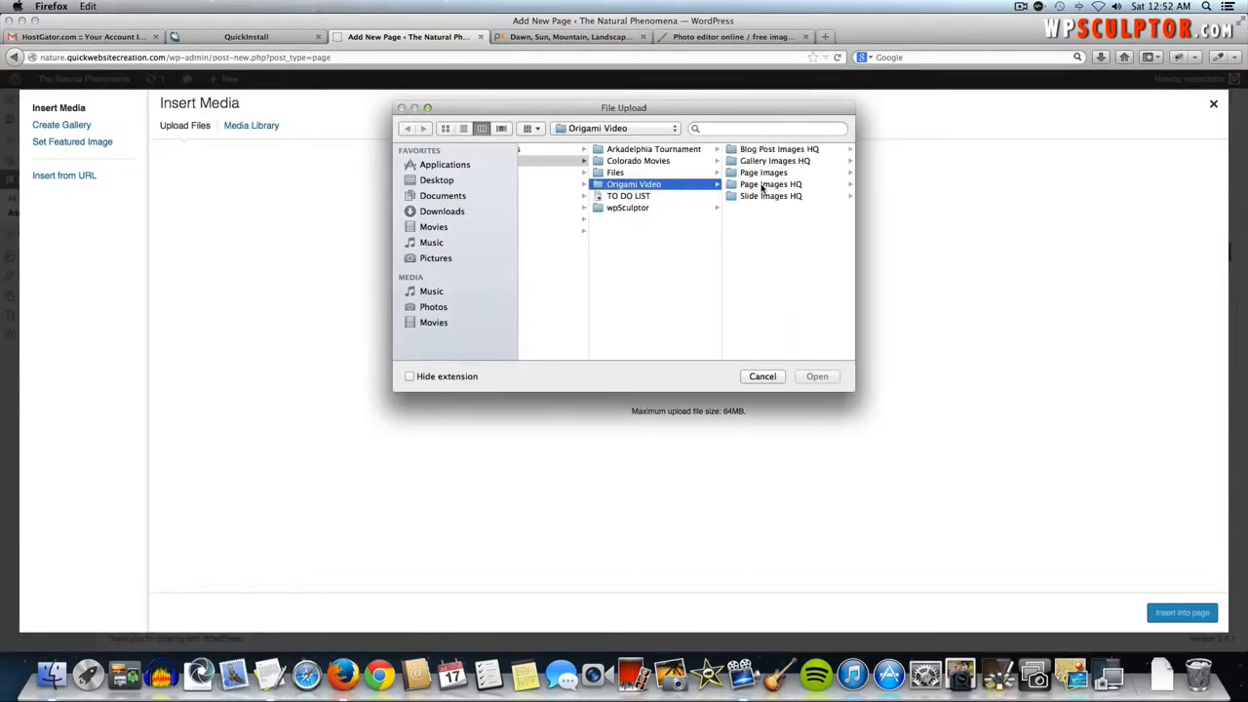
left_click(764, 173)
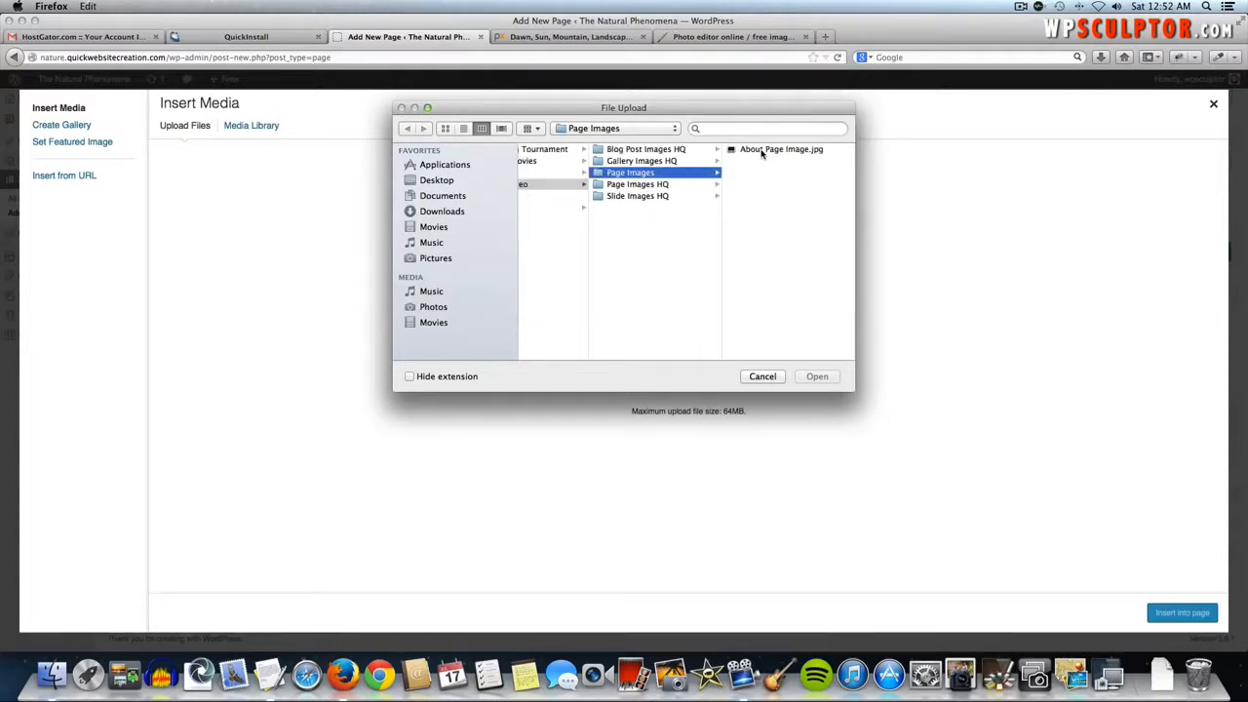
left_click(763, 151)
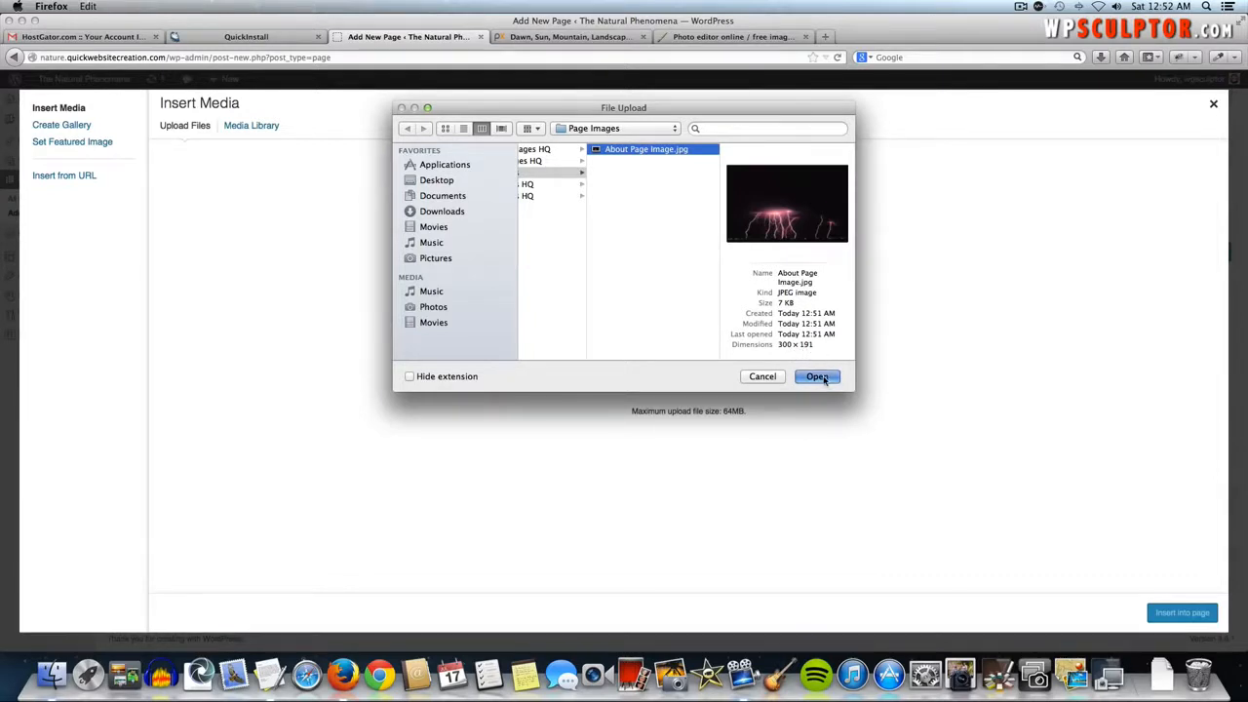
left_click(817, 377)
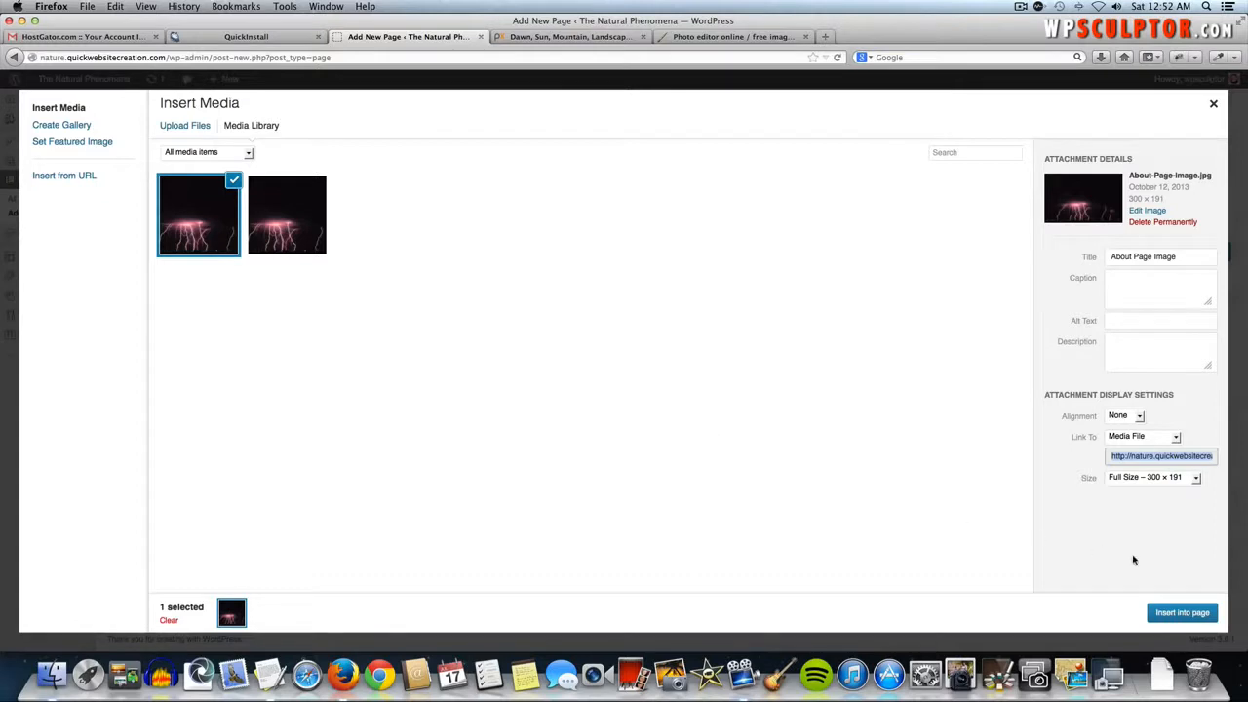
- Set the image's display to Full Size 300 × 191, link to None, and Left alignment
left_click(1130, 481)
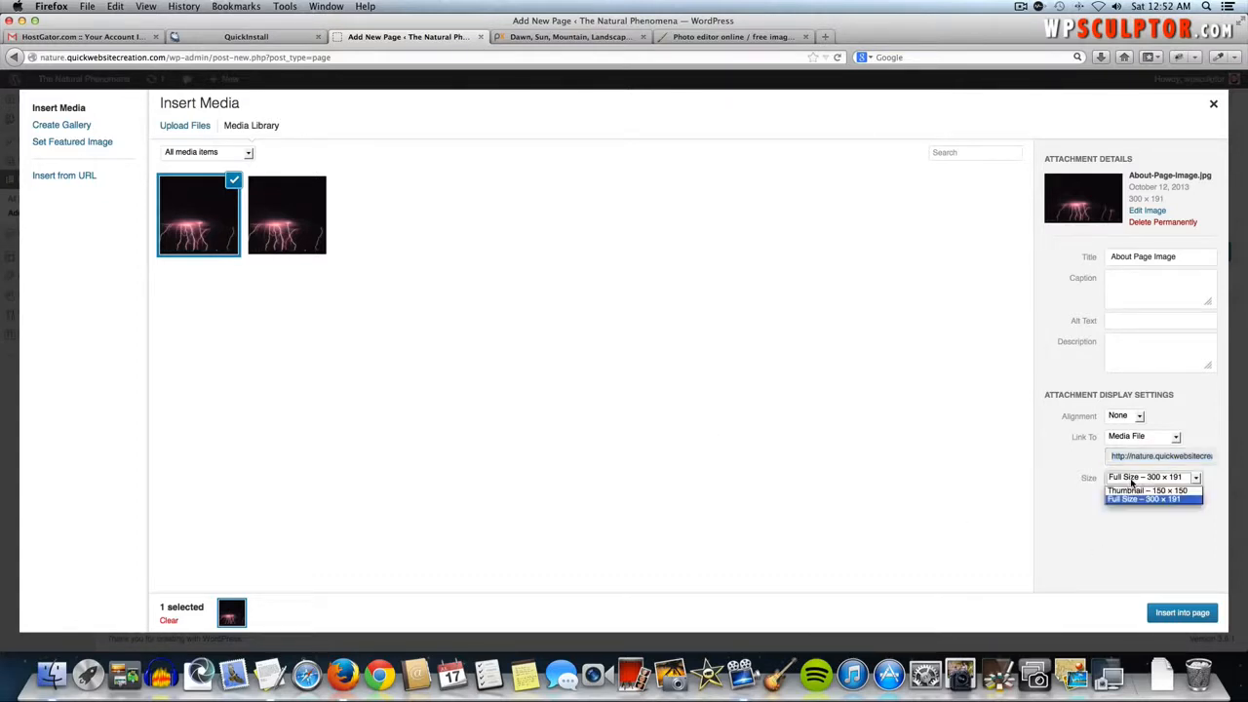
left_click(1131, 492)
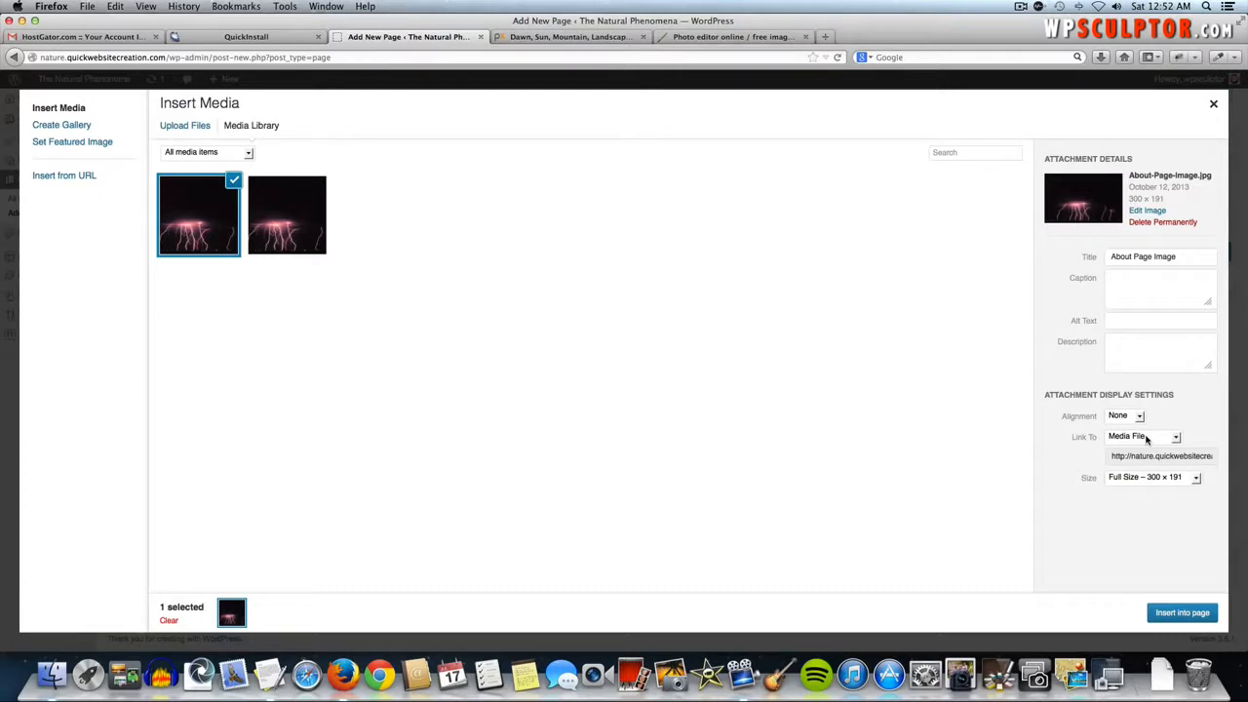
left_click(1146, 440)
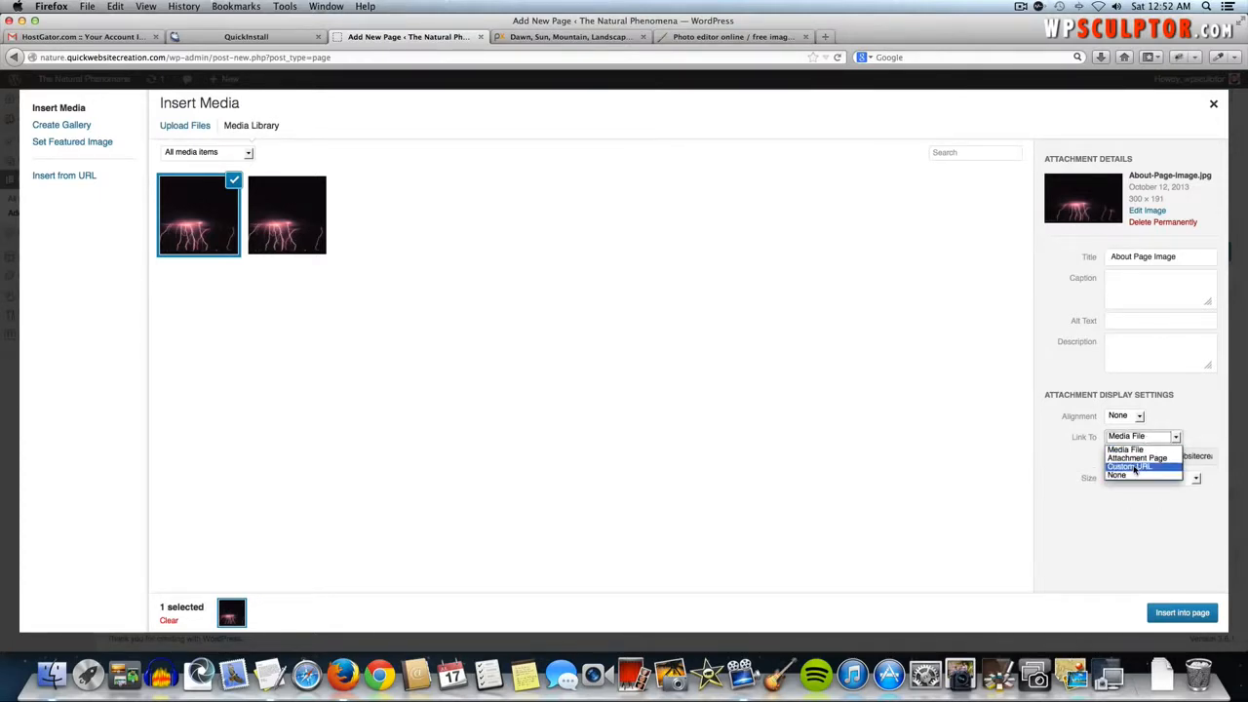
left_click(1131, 466)
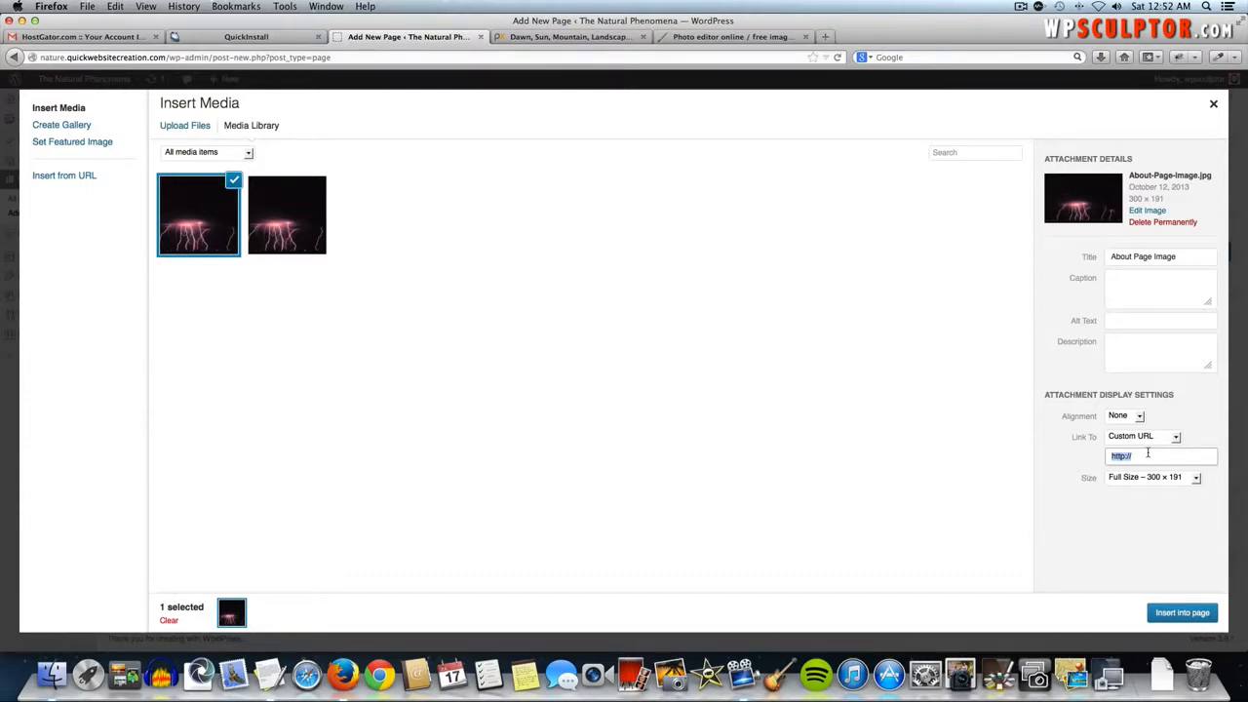
left_click(1147, 436)
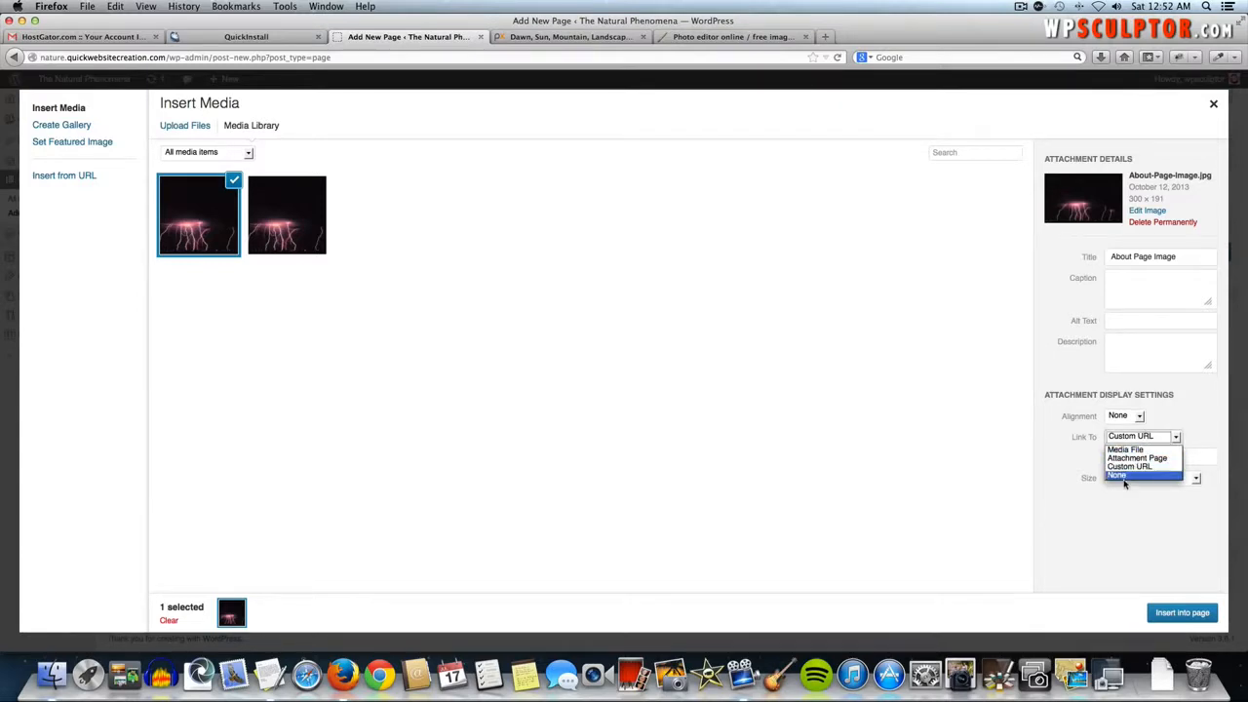
left_click(1126, 475)
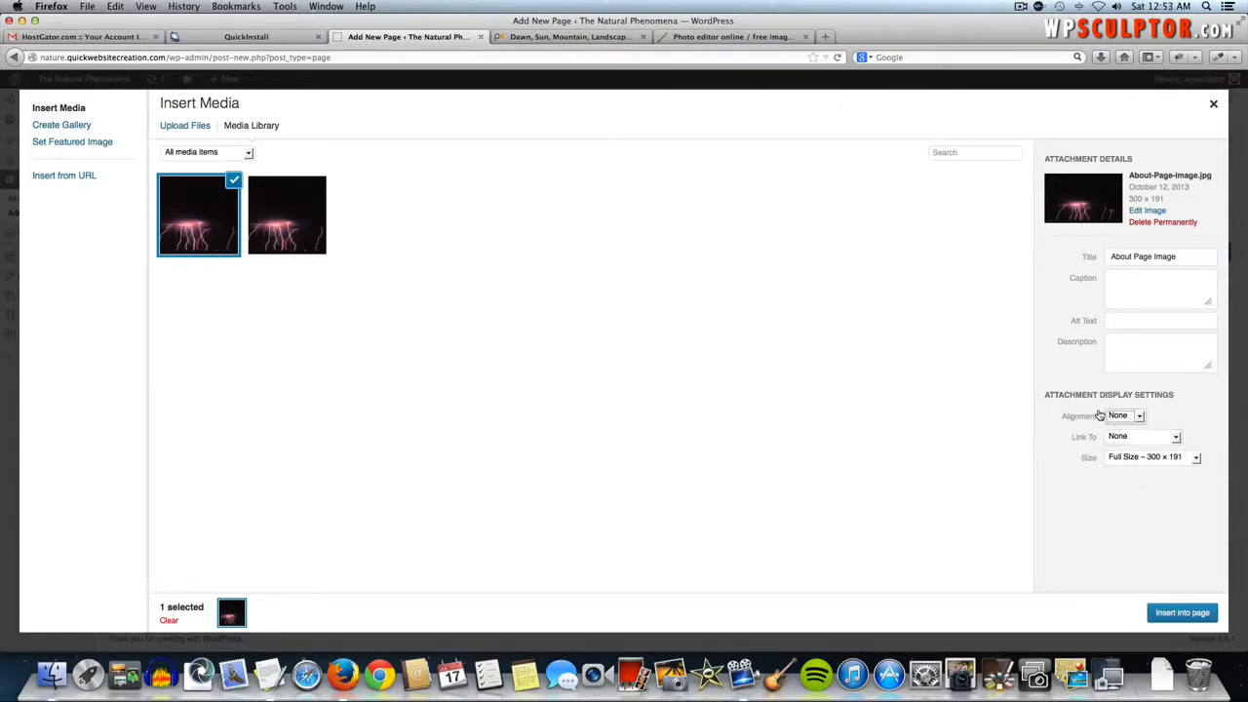
left_click(1118, 416)
left_click(1116, 430)
- Insert the image and paste the welcome paragraph from the TextEdit notes beside it
left_click(1182, 612)
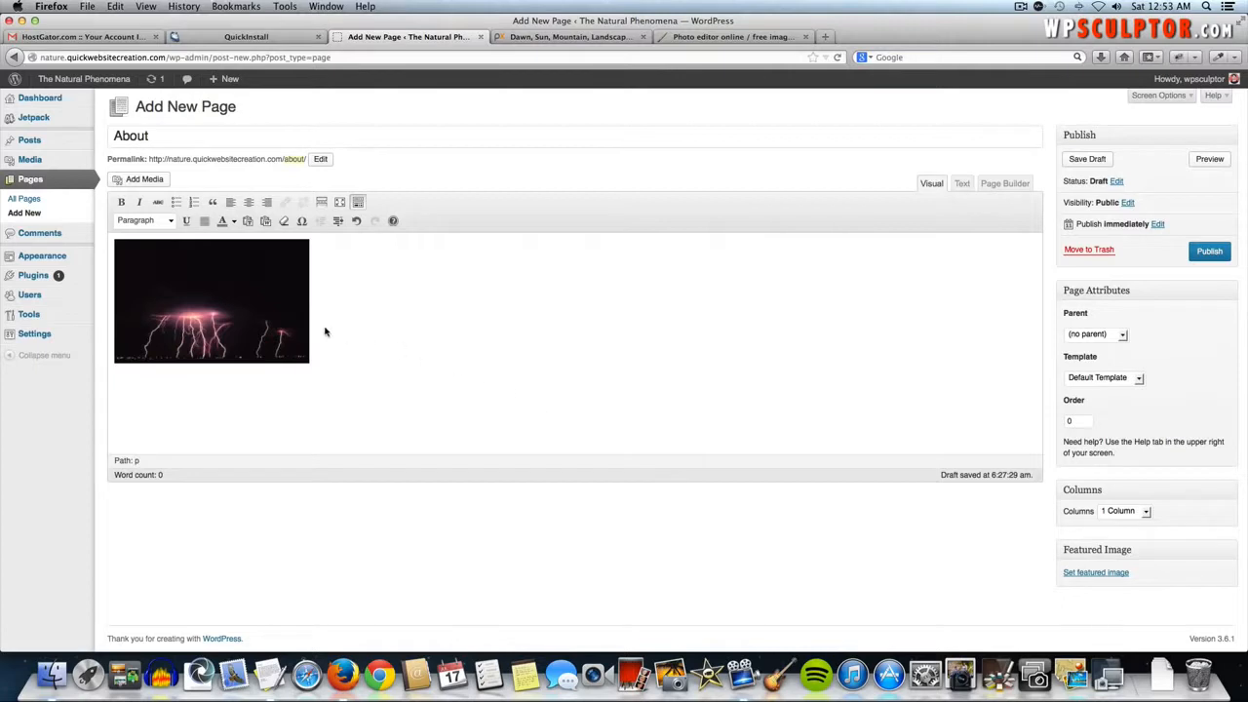
left_click(347, 249)
key("super+Tab")
key("super+Tab")
key("super+Tab")
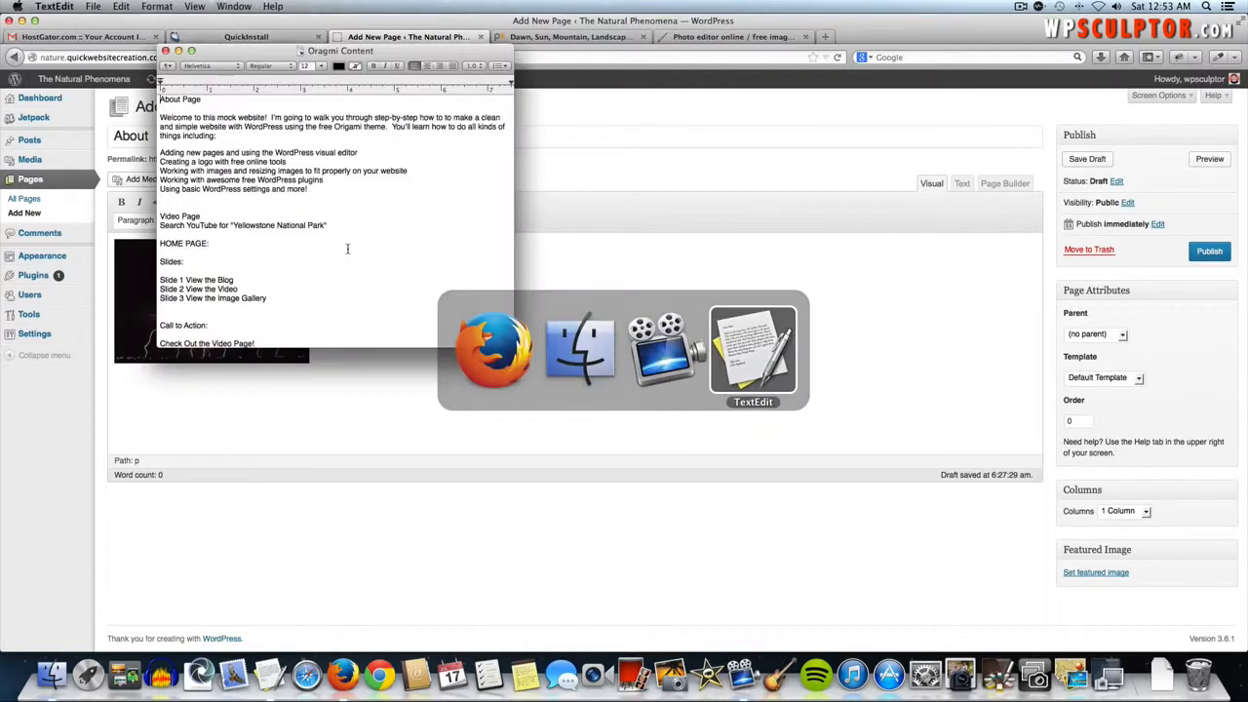
left_click_drag(218, 135, 154, 117)
key("super+c")
key("super+Tab")
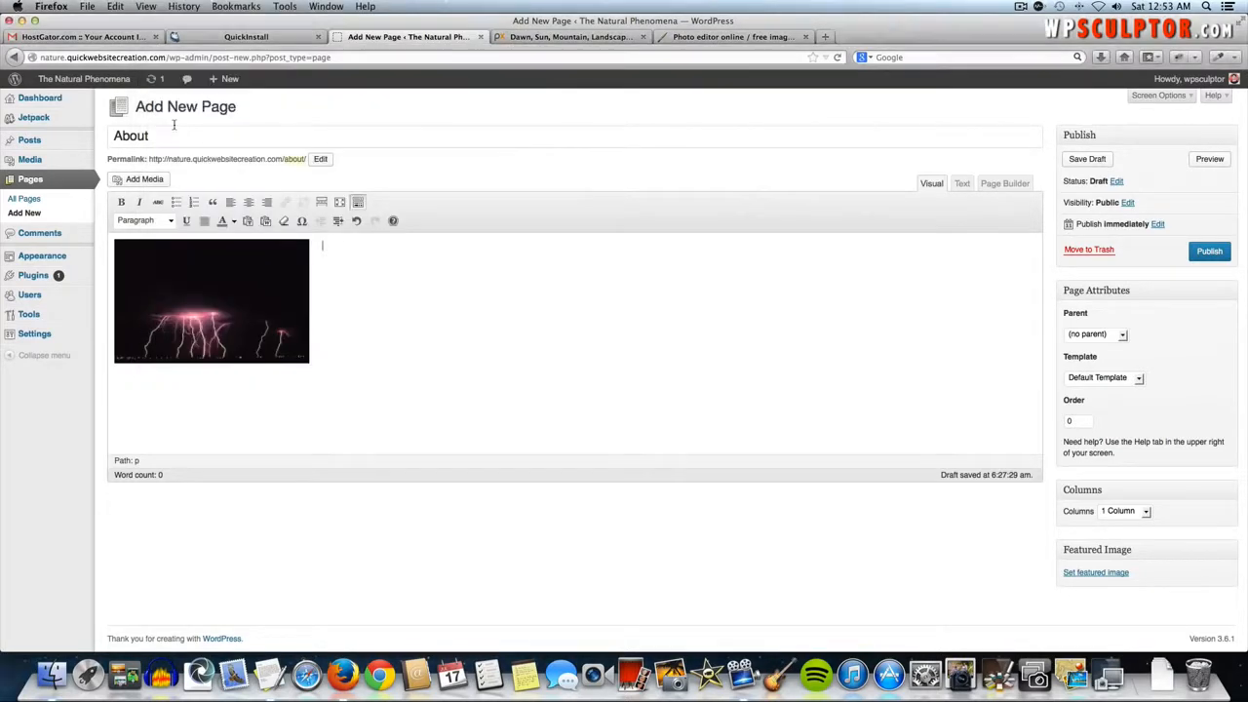
left_click(344, 243)
key("super+v")
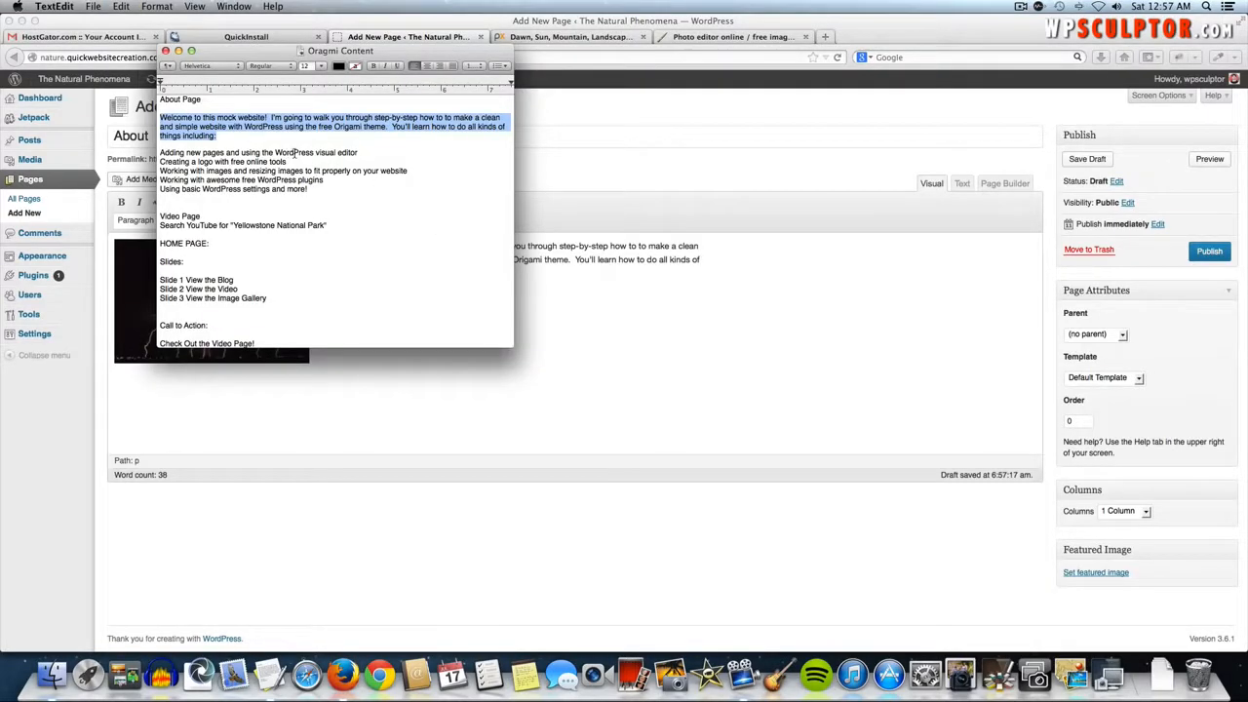
- Paste the adding new pages and Creating a logo topic lines from the notes
left_click_drag(359, 152, 160, 154)
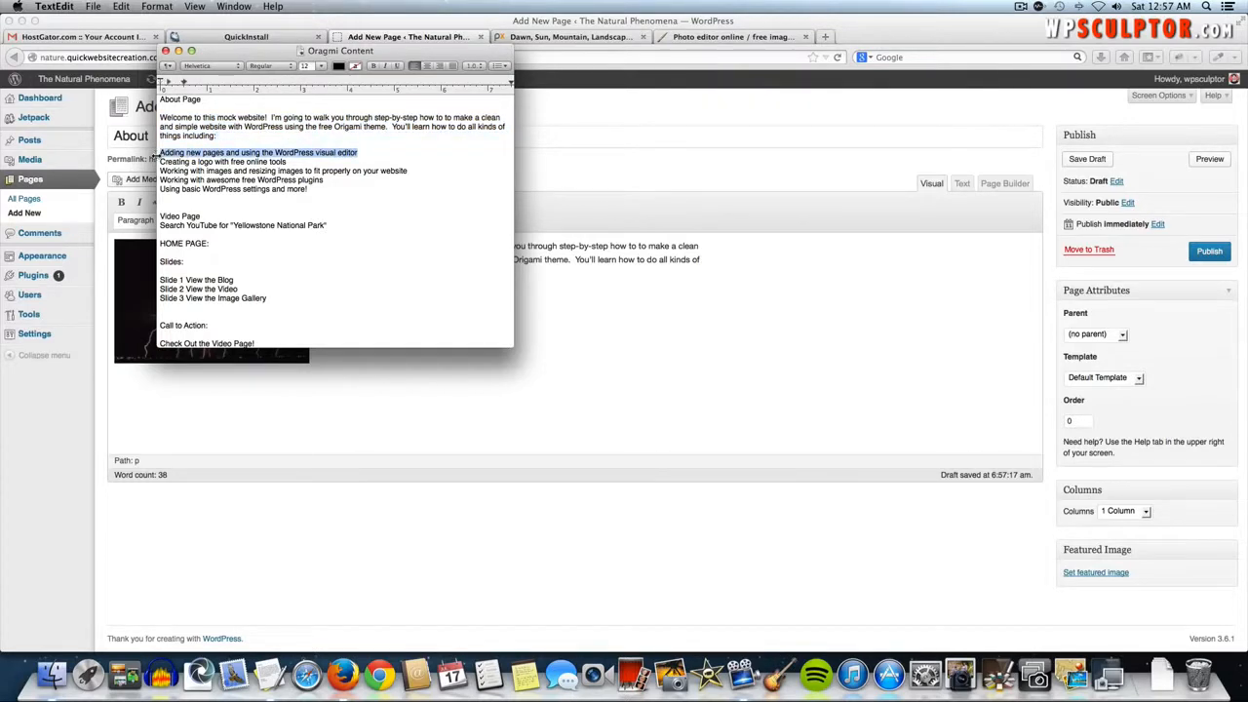
key("super+Tab")
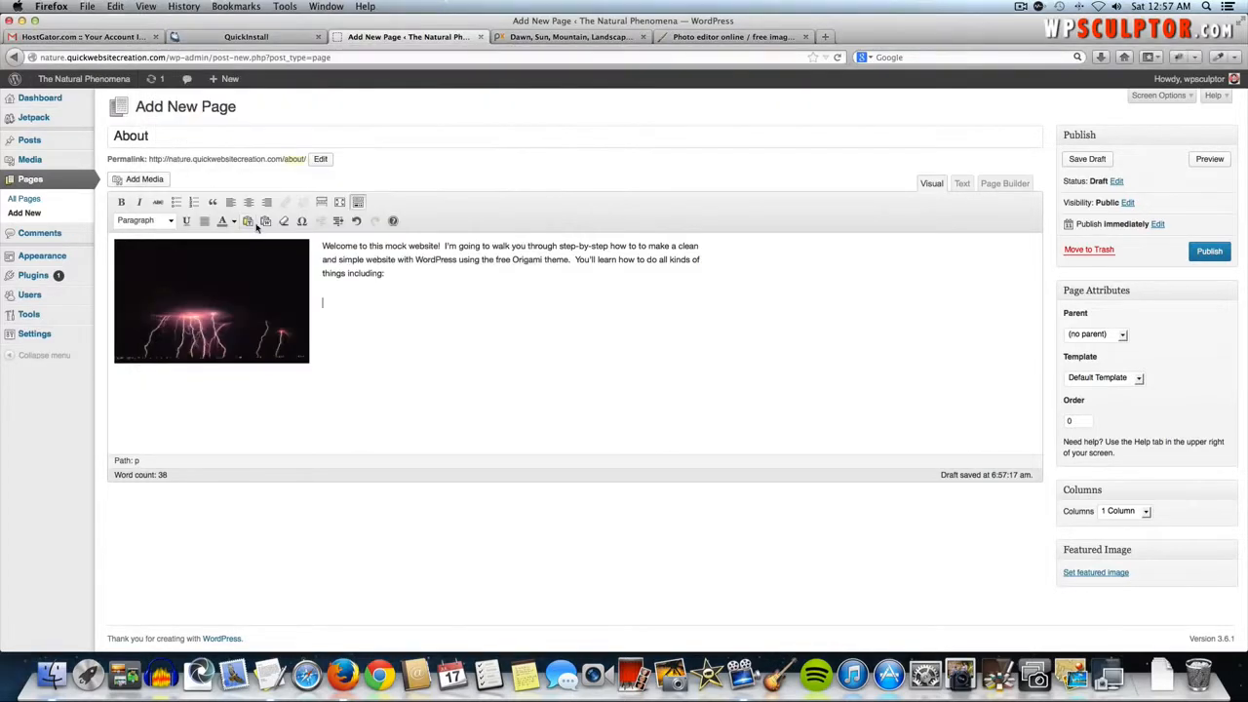
key("super+v")
triple_click(348, 303)
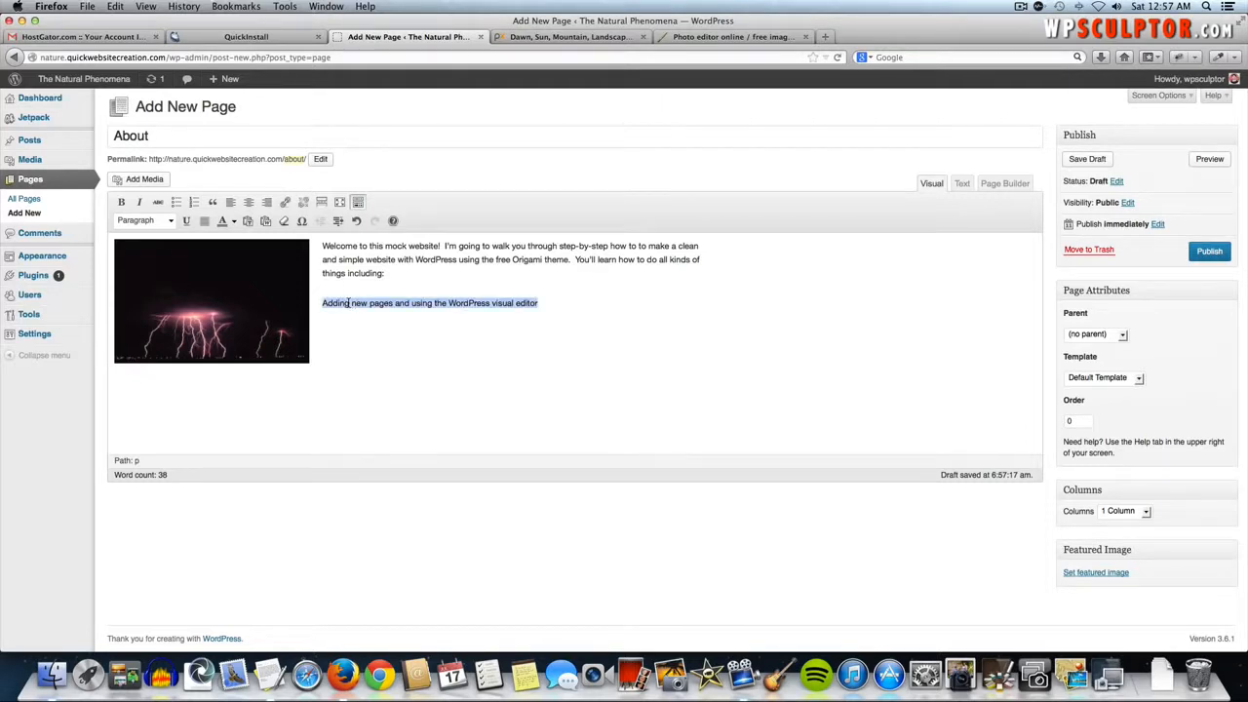
left_click(574, 304)
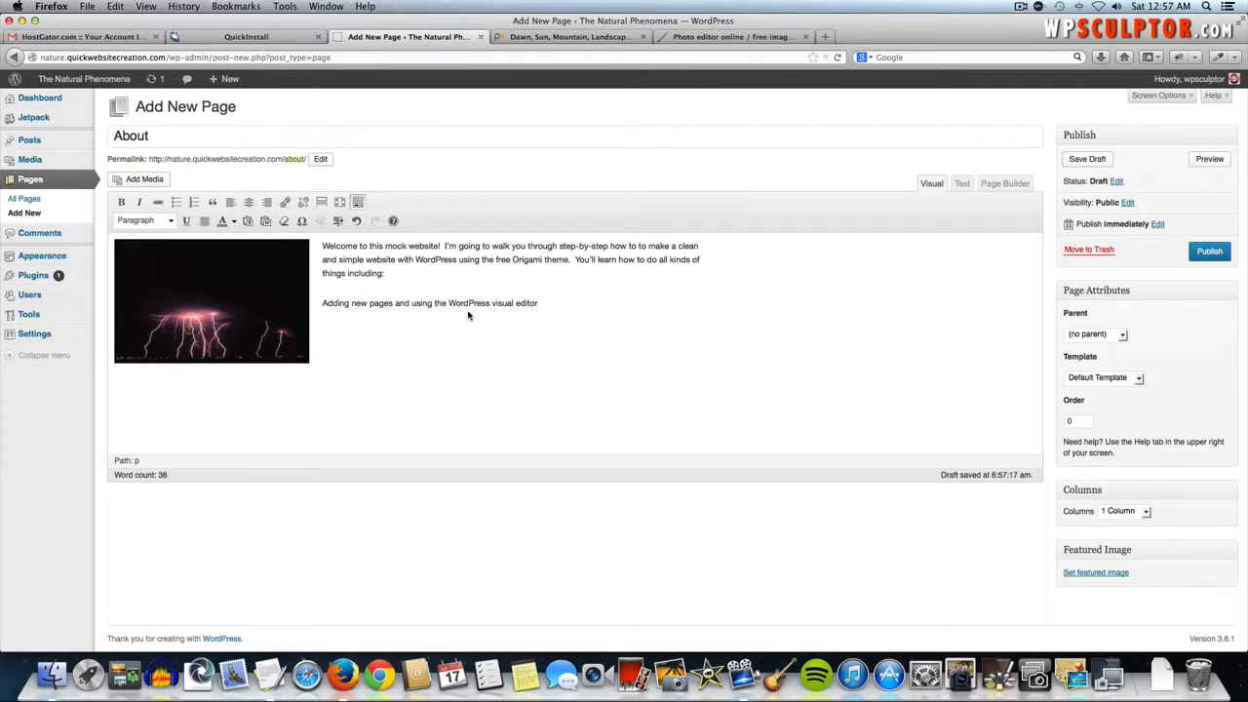
key("super+Tab")
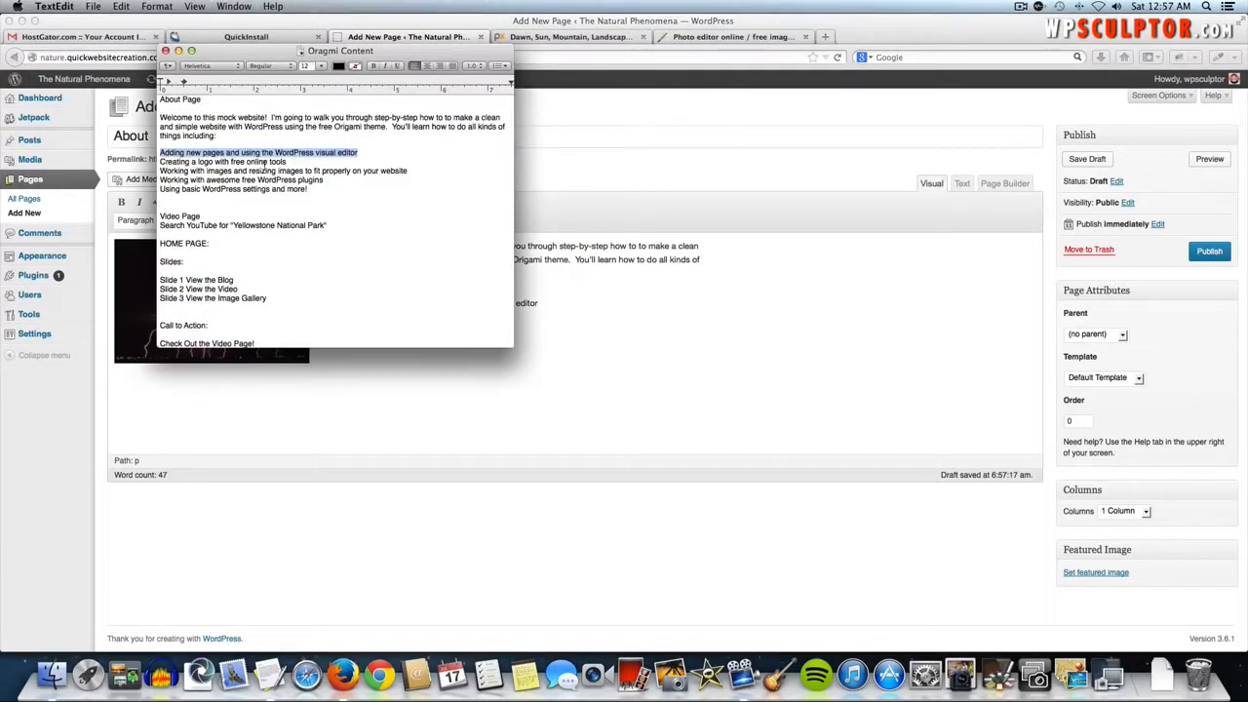
left_click_drag(288, 162, 162, 161)
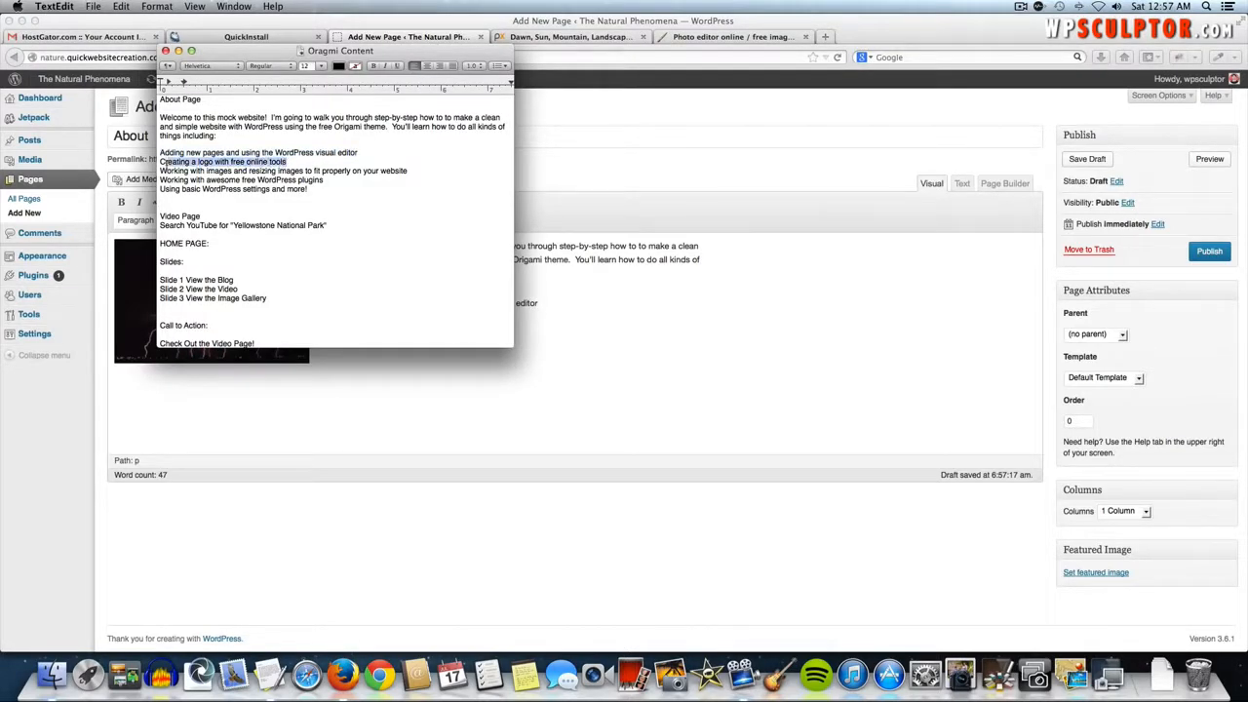
key("super+c")
key("super+Tab")
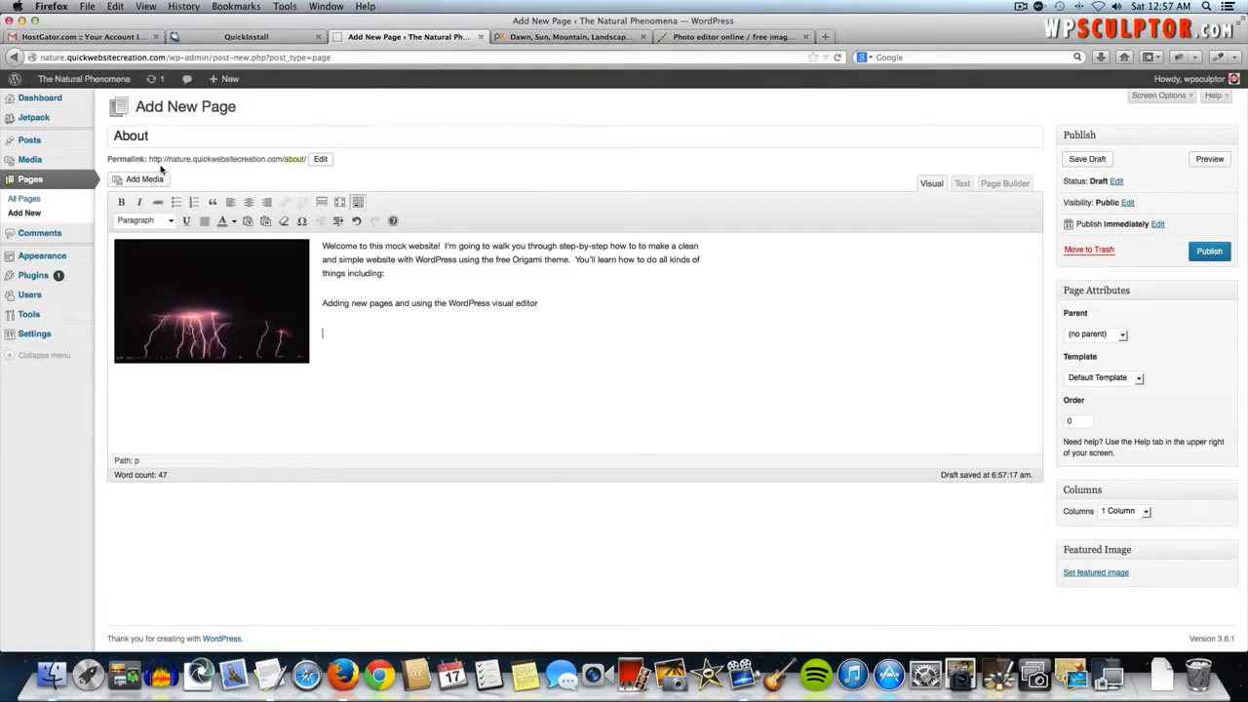
key("super+v")
- Paste the Working with images and WordPress plugins topic lines from the notes
key("super+Tab")
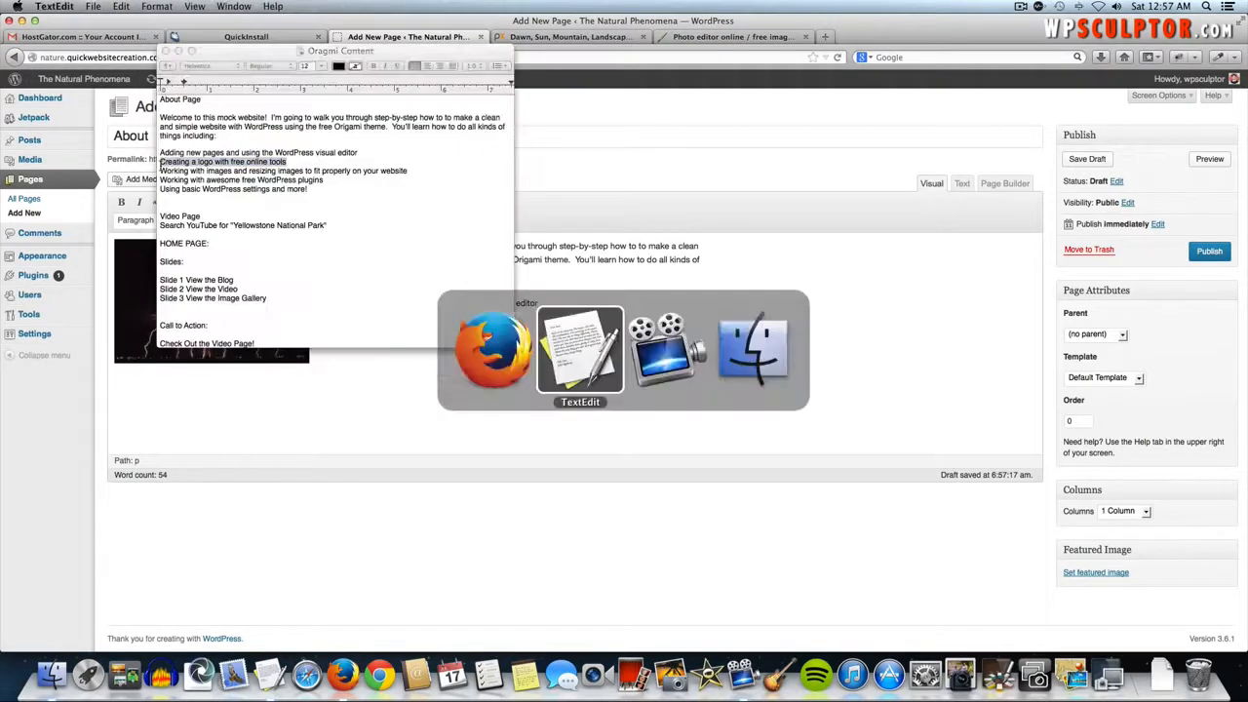
left_click_drag(408, 171, 161, 171)
key("super+c")
key("super+Tab")
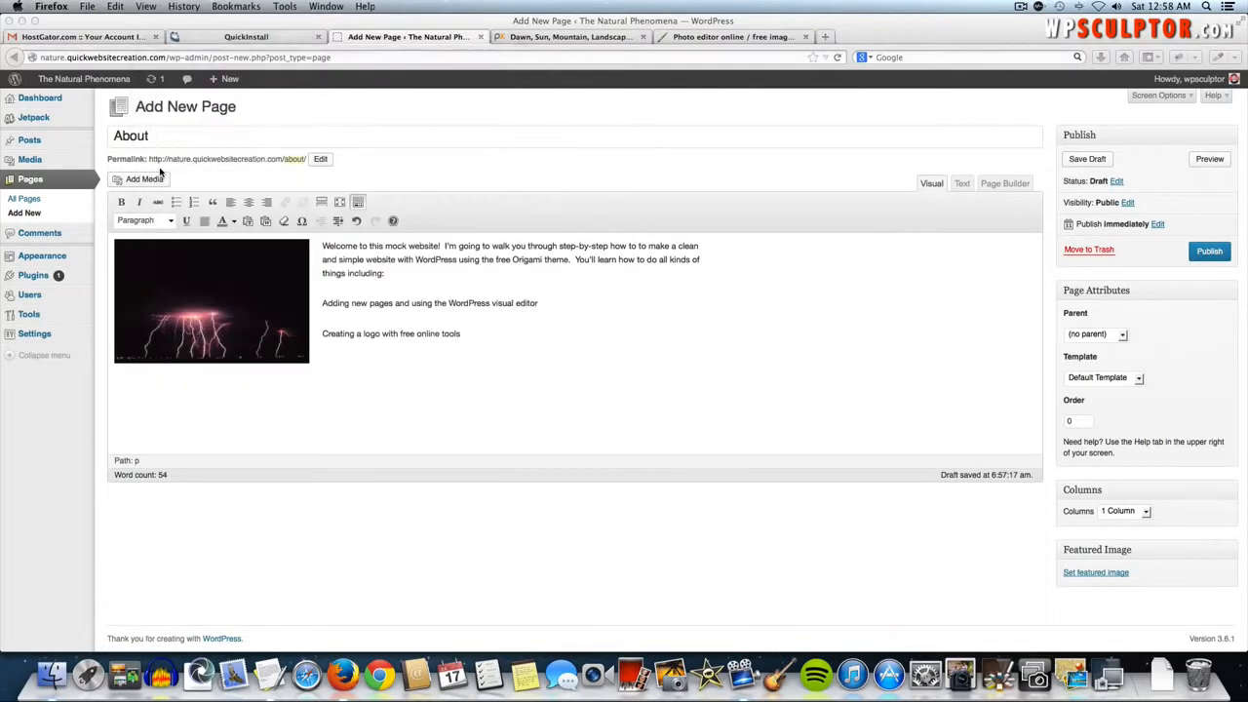
key("super+v")
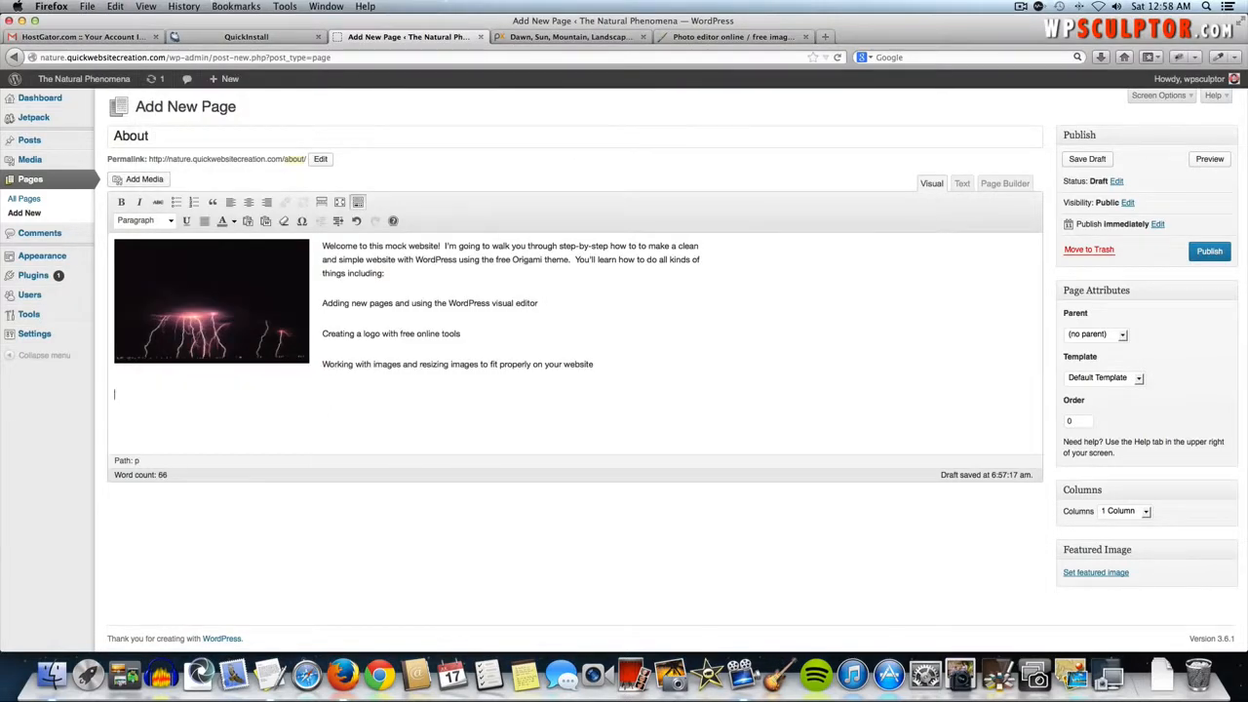
key("super+Tab")
left_click_drag(326, 180, 160, 181)
key("super+c")
key("super+Tab")
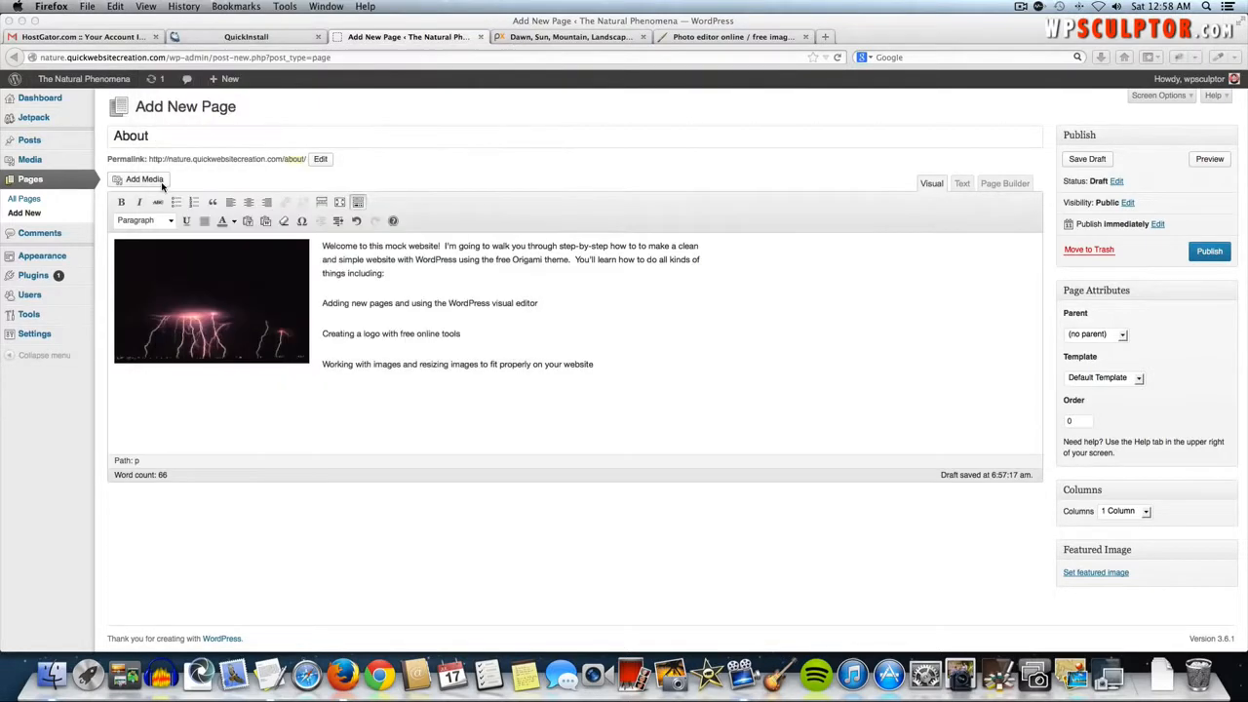
key("super+v")
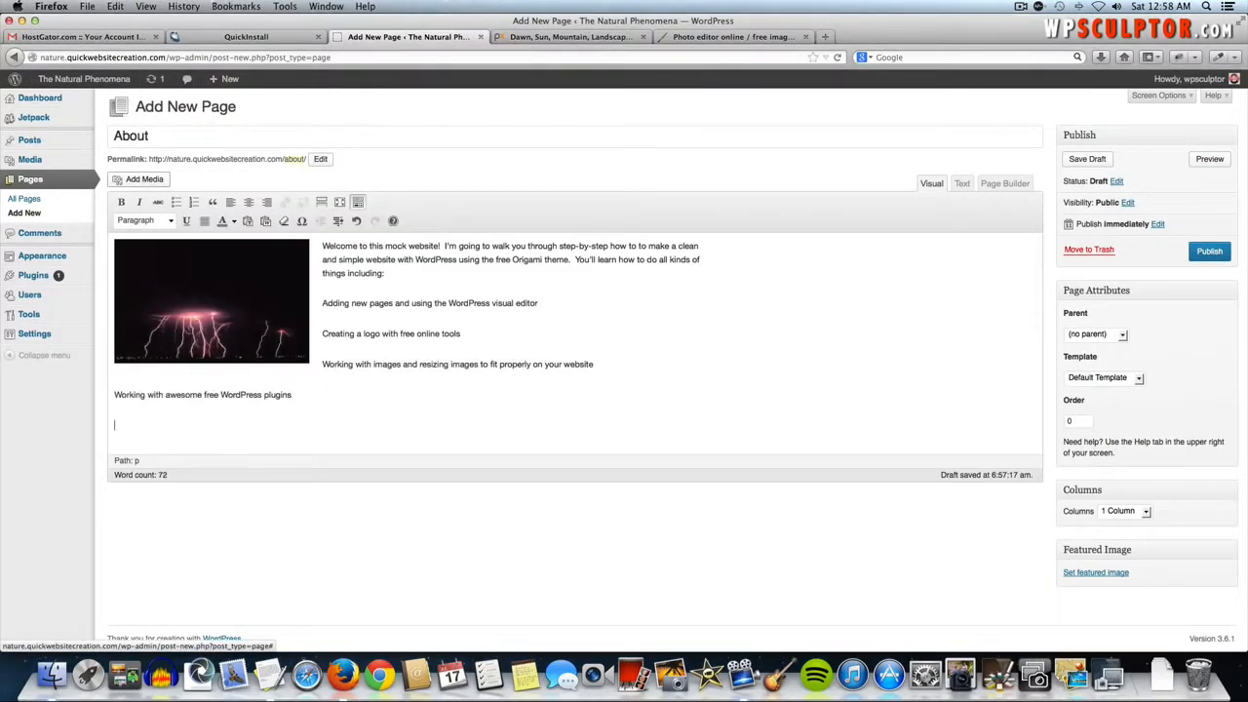
- Paste the 'Using basic WordPress settings and more!' line, then select all five topic lines
key("super+Tab")
left_click_drag(310, 190, 156, 192)
key("super+c")
key("super+Tab")
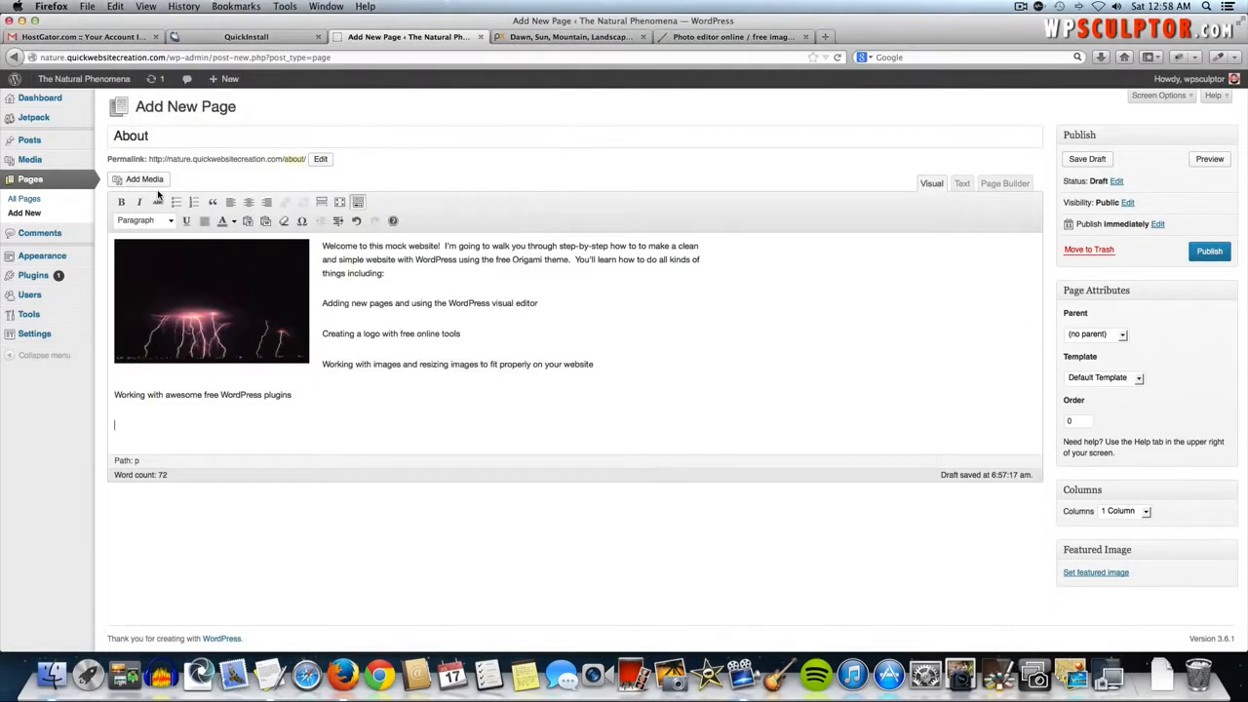
key("super+v")
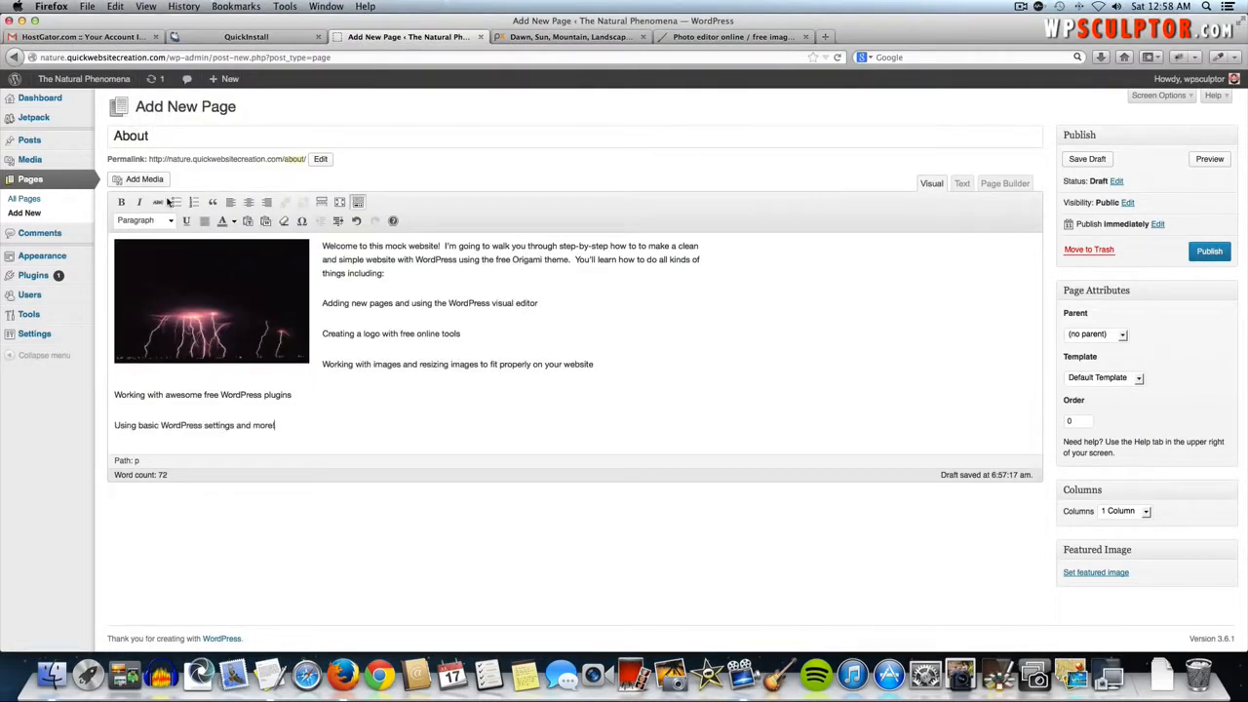
right_click(285, 426)
left_click(300, 407)
left_click_drag(279, 425, 322, 305)
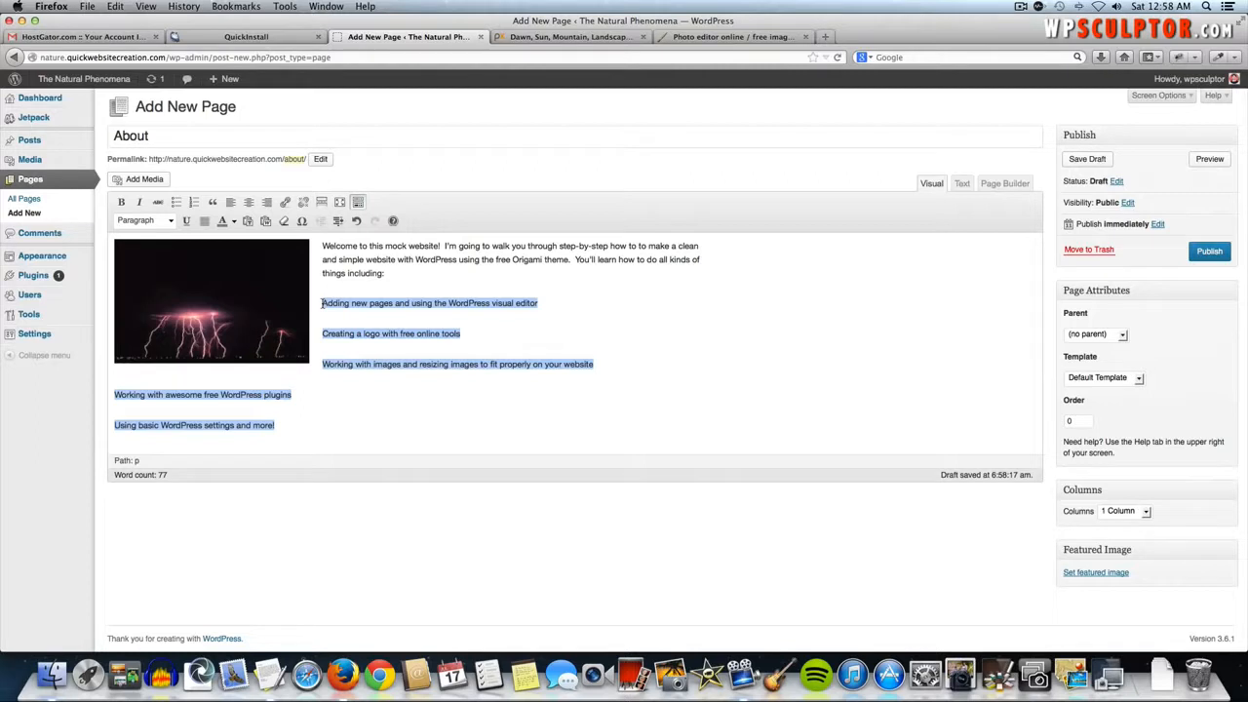
- Format the five topic lines as an unordered list and select the word 'Origami'
left_click(176, 203)
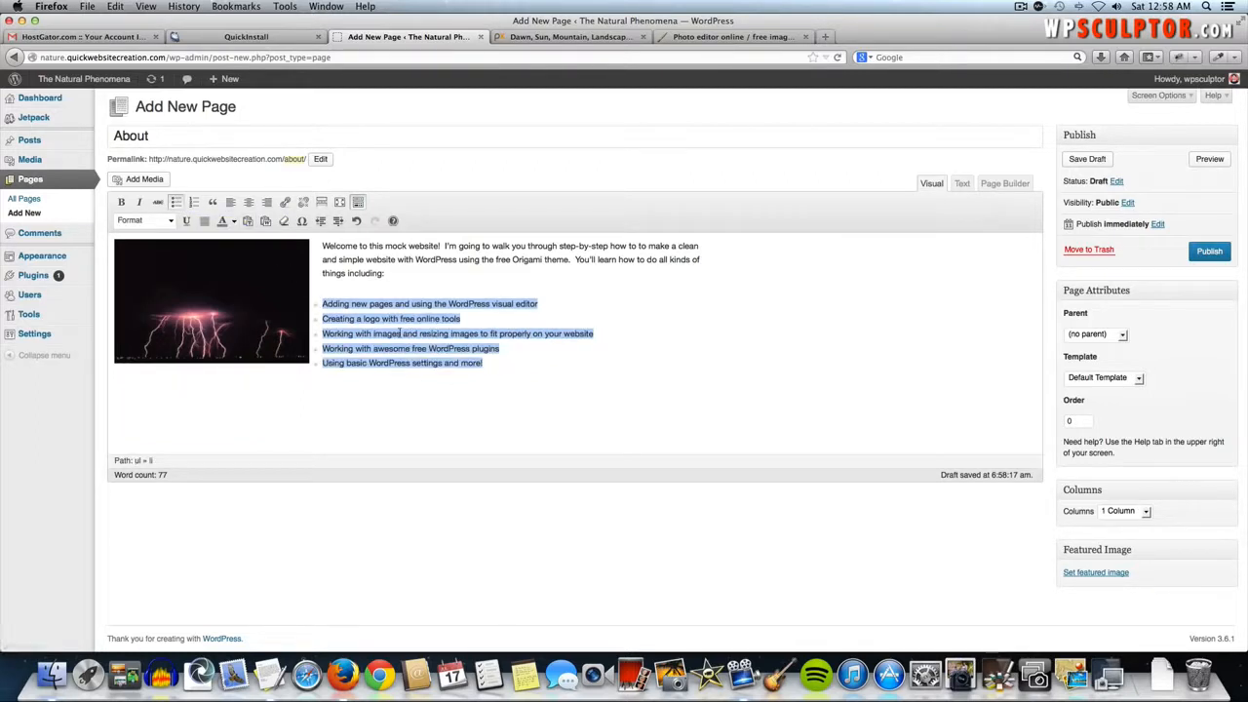
left_click(513, 363)
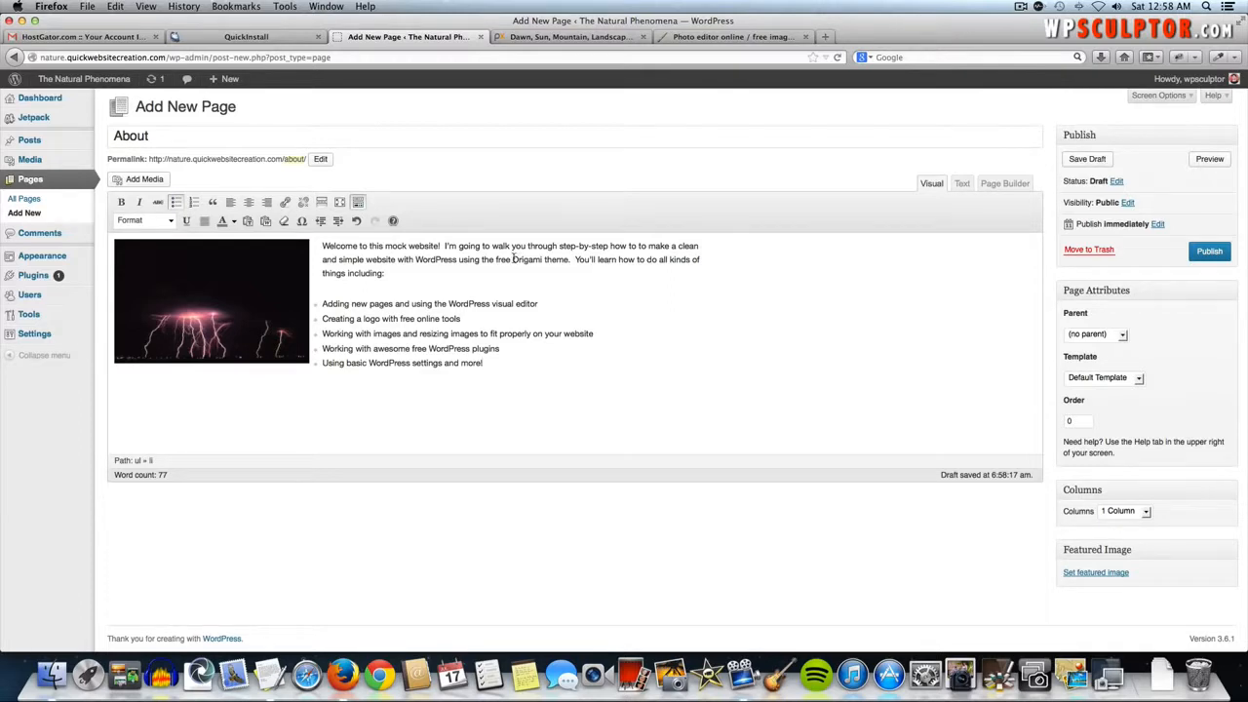
left_click_drag(513, 260, 541, 266)
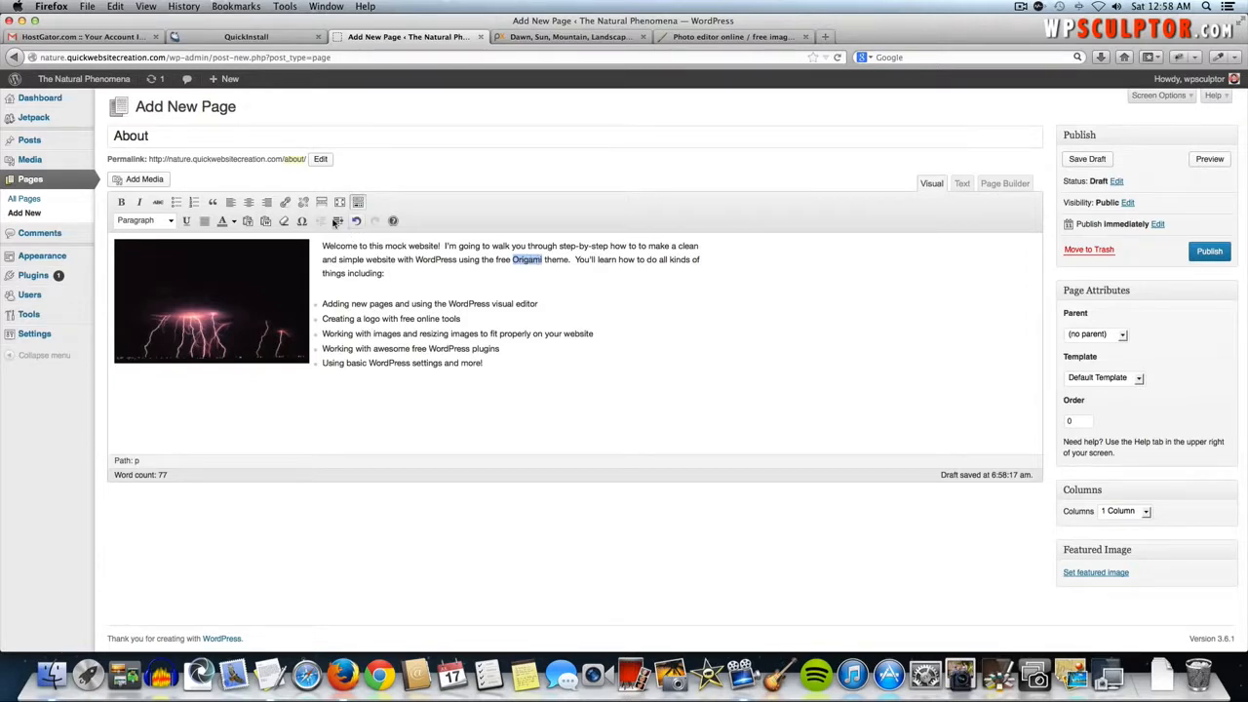
- Open the link dialog for 'Origami', then cancel it without adding a link
left_click(286, 203)
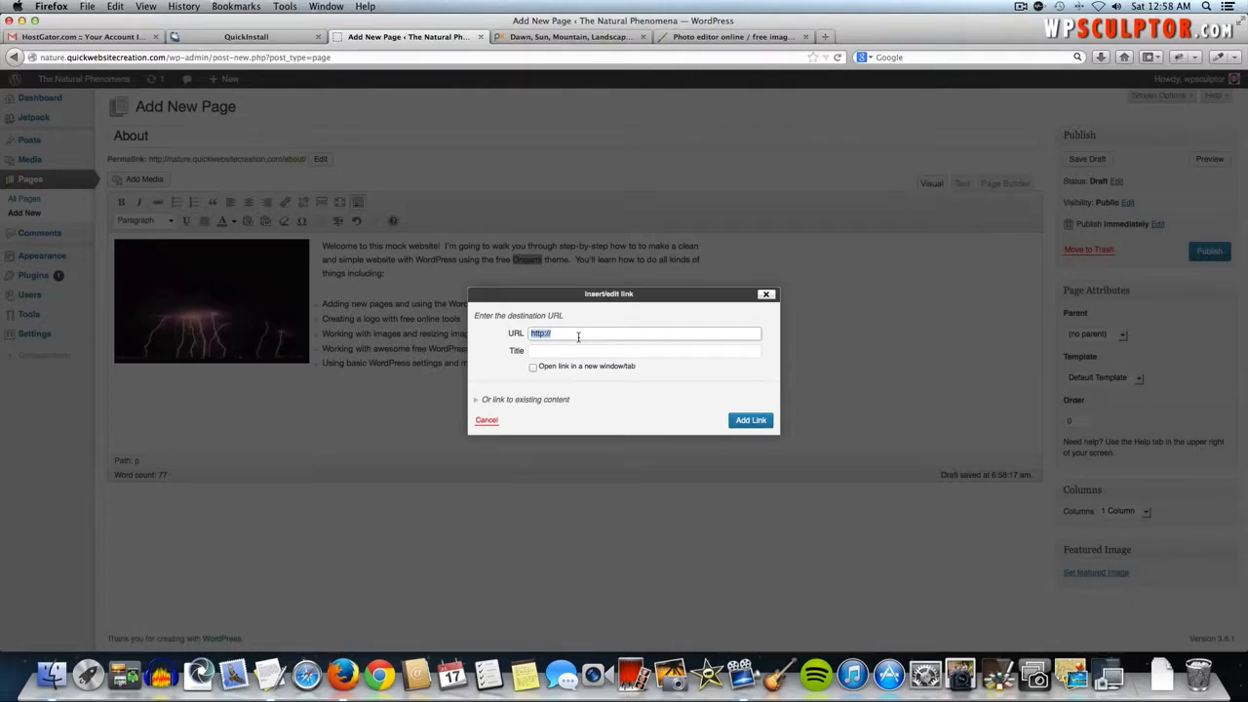
left_click(543, 402)
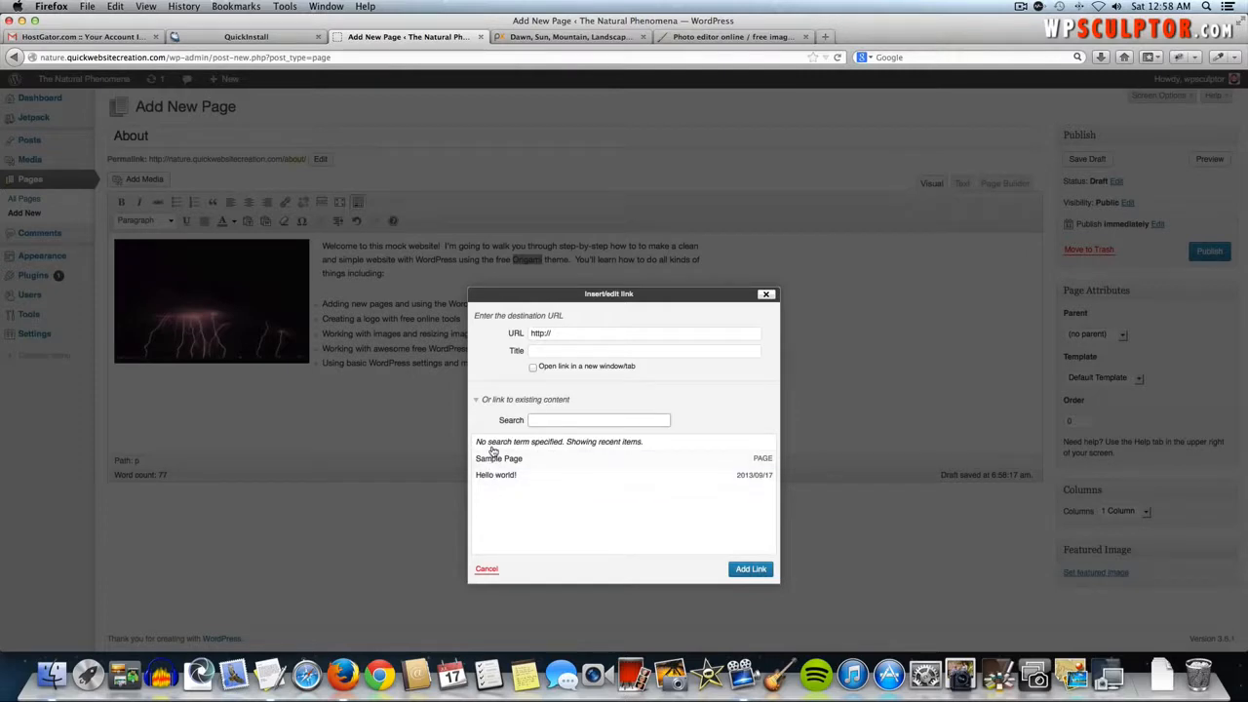
left_click(495, 399)
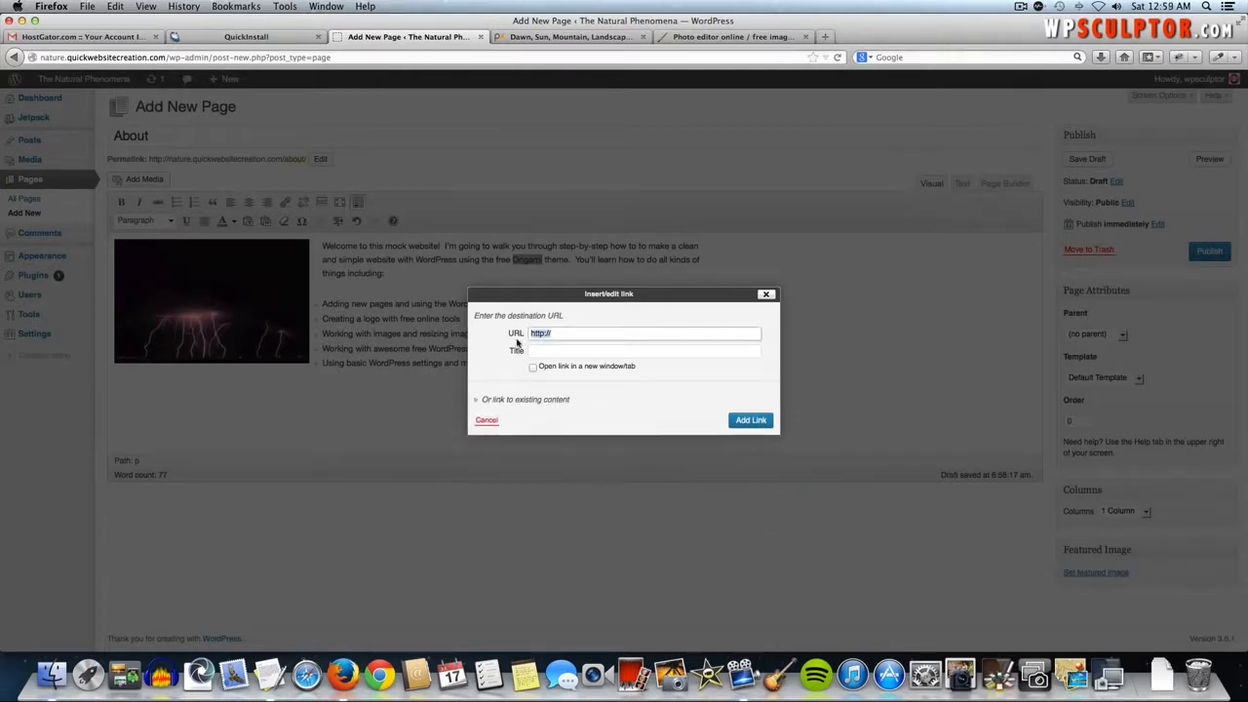
left_click(499, 419)
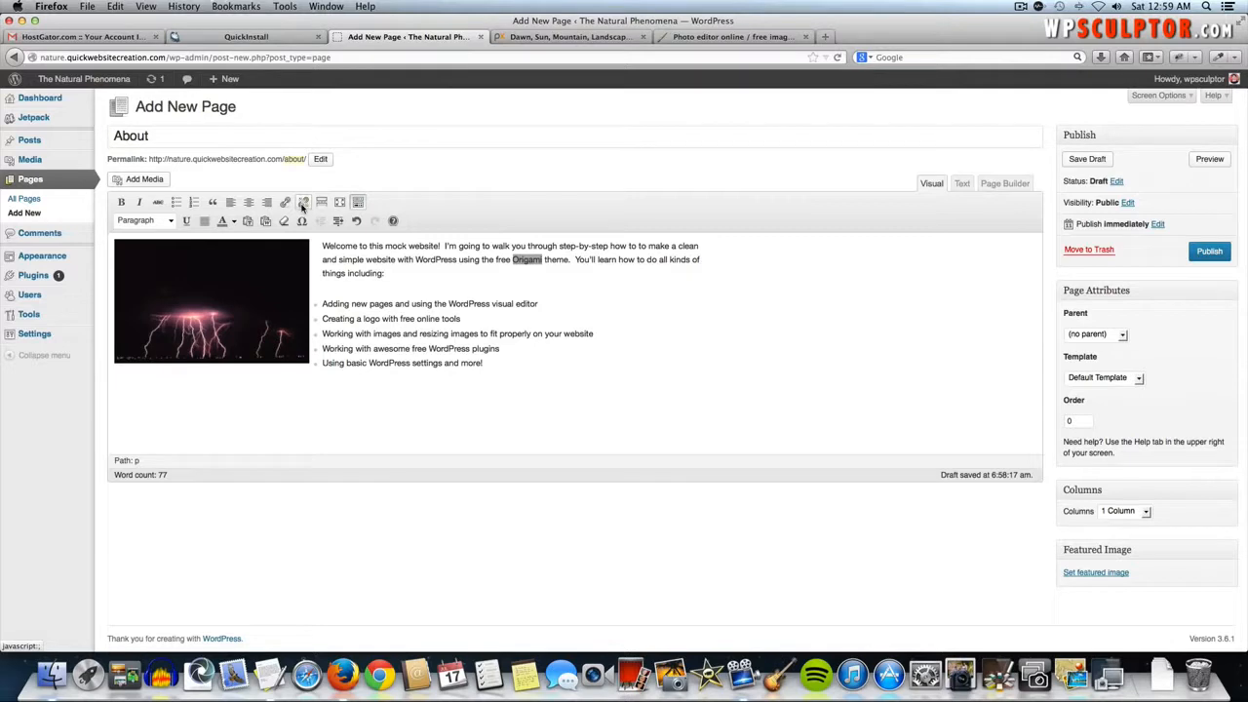
left_click(627, 297)
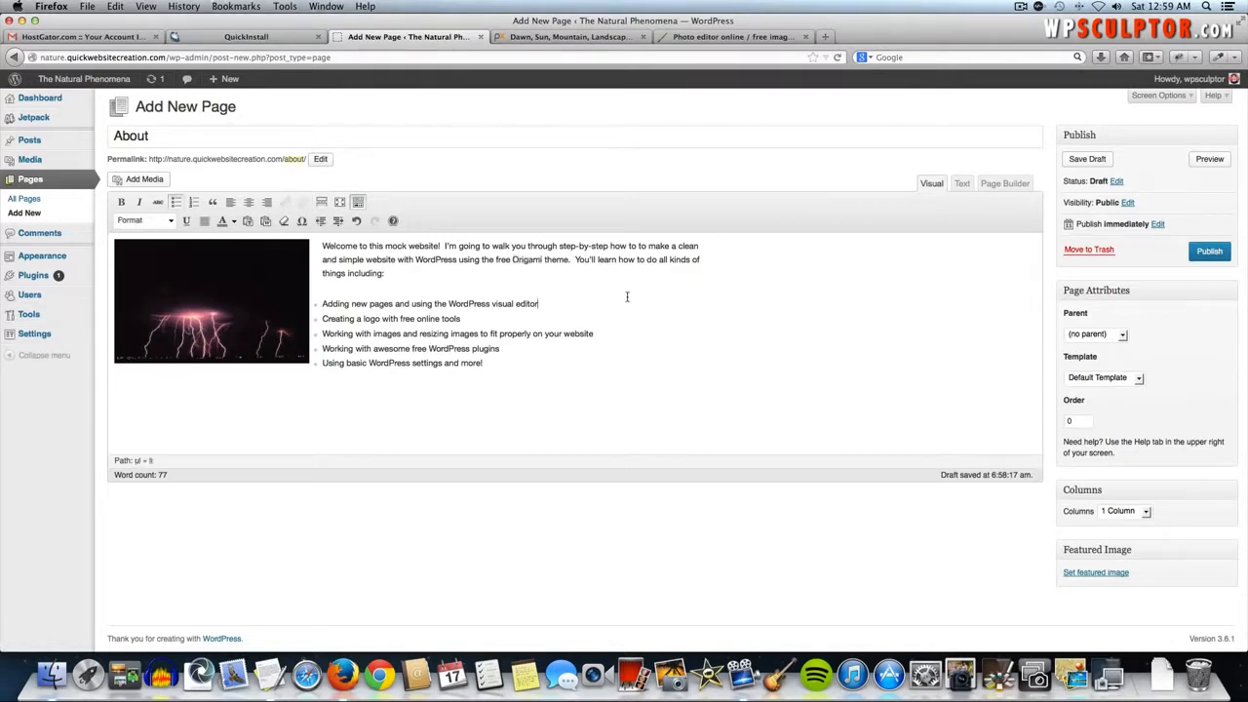
- Publish the About page and scroll through its live version
left_click(1209, 252)
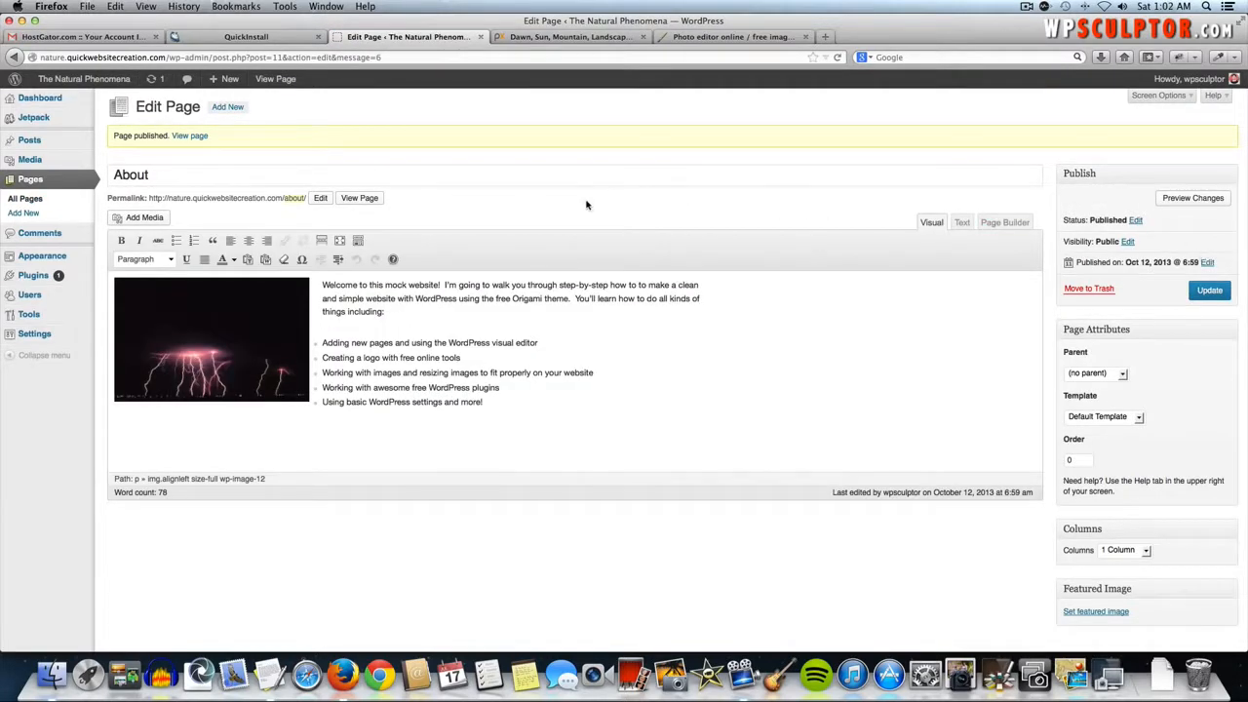
left_click(360, 198)
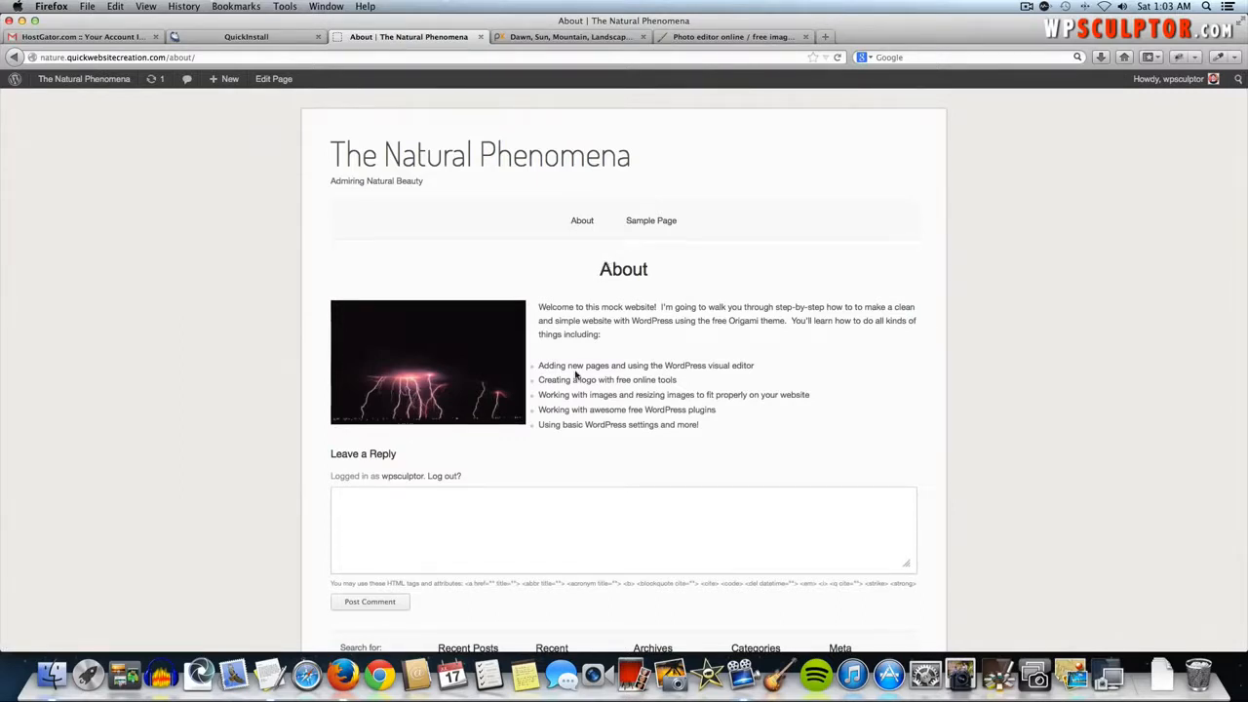
scroll(606, 421, "down", 2)
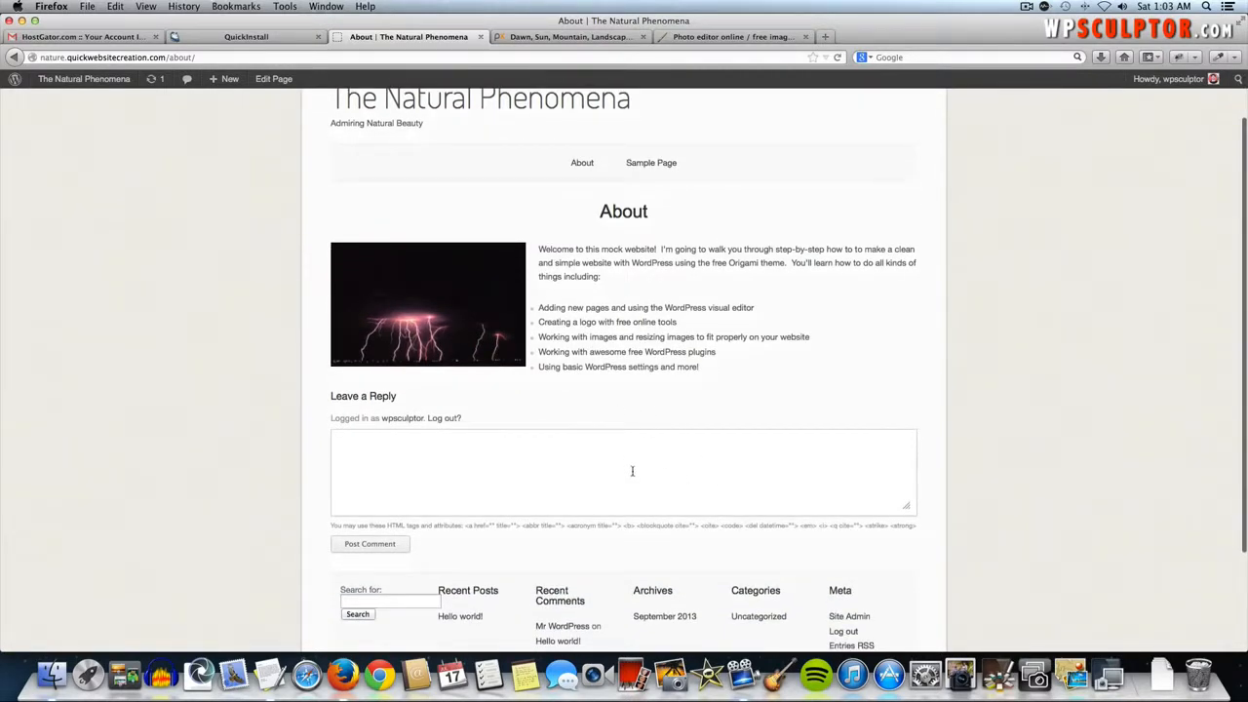
scroll(627, 445, "up", 2)
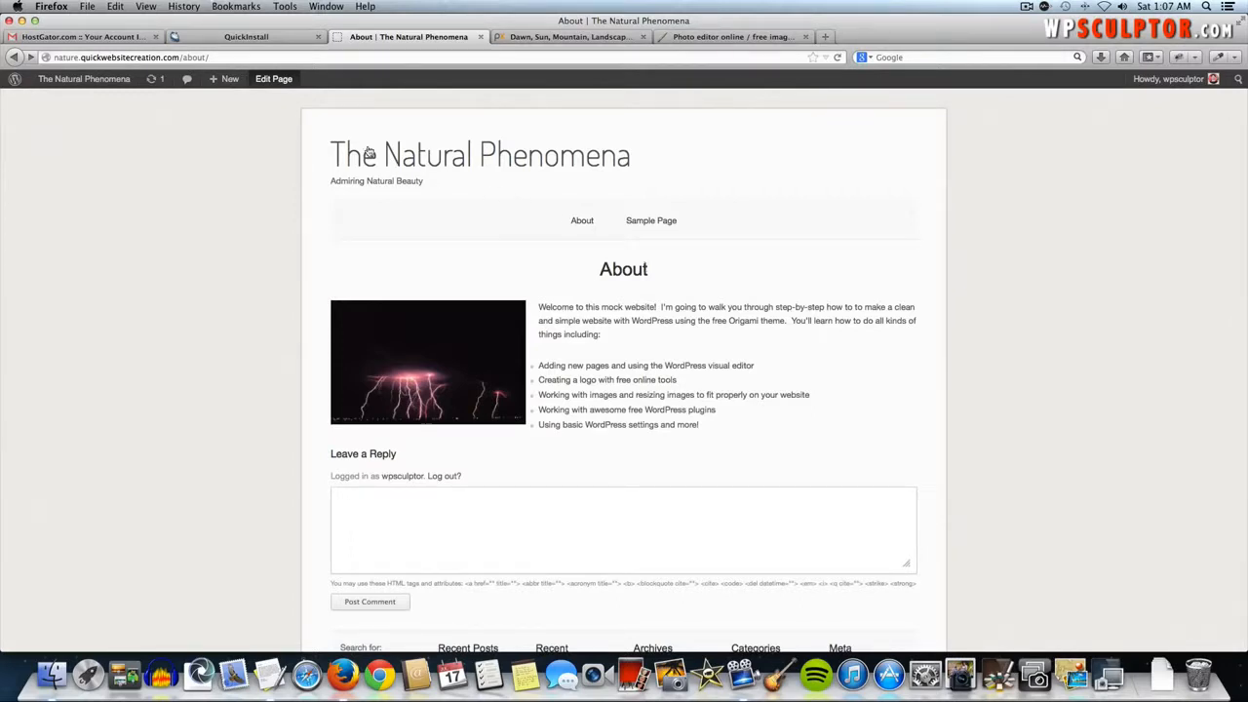
- Reopen the published About page in the editor and inspect its HTML in the Text view before returning to Visual
left_click(272, 81)
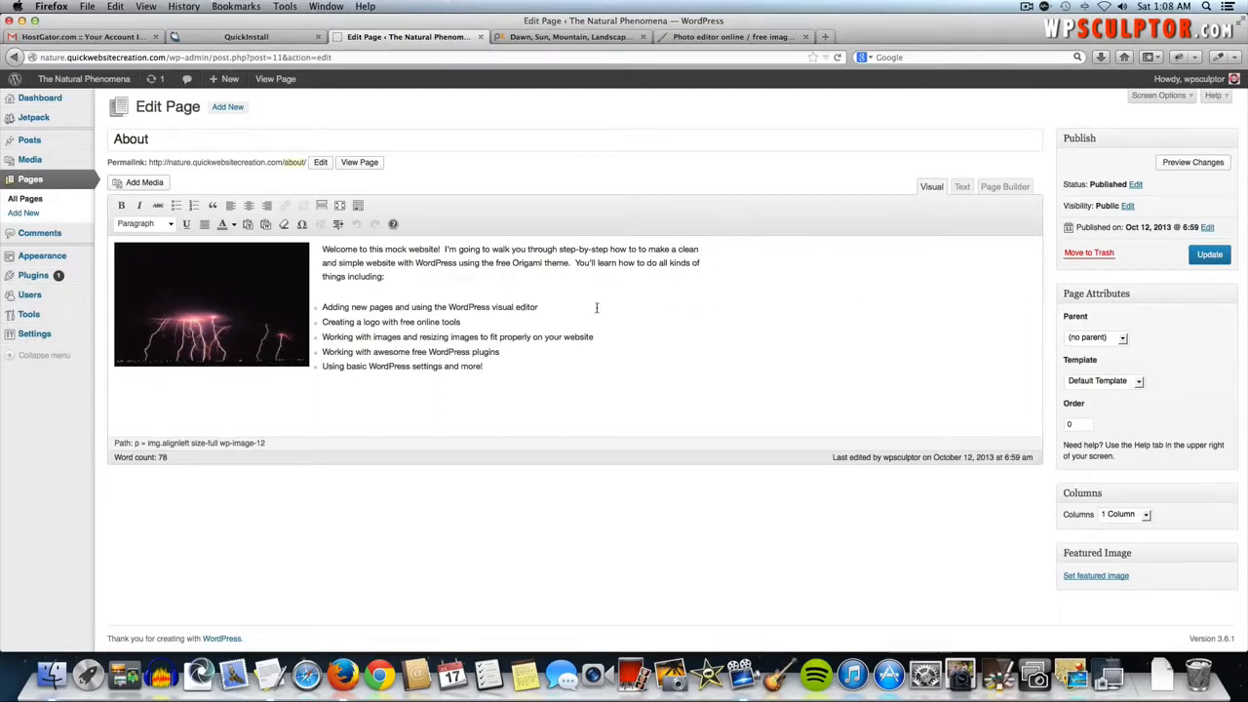
left_click(962, 186)
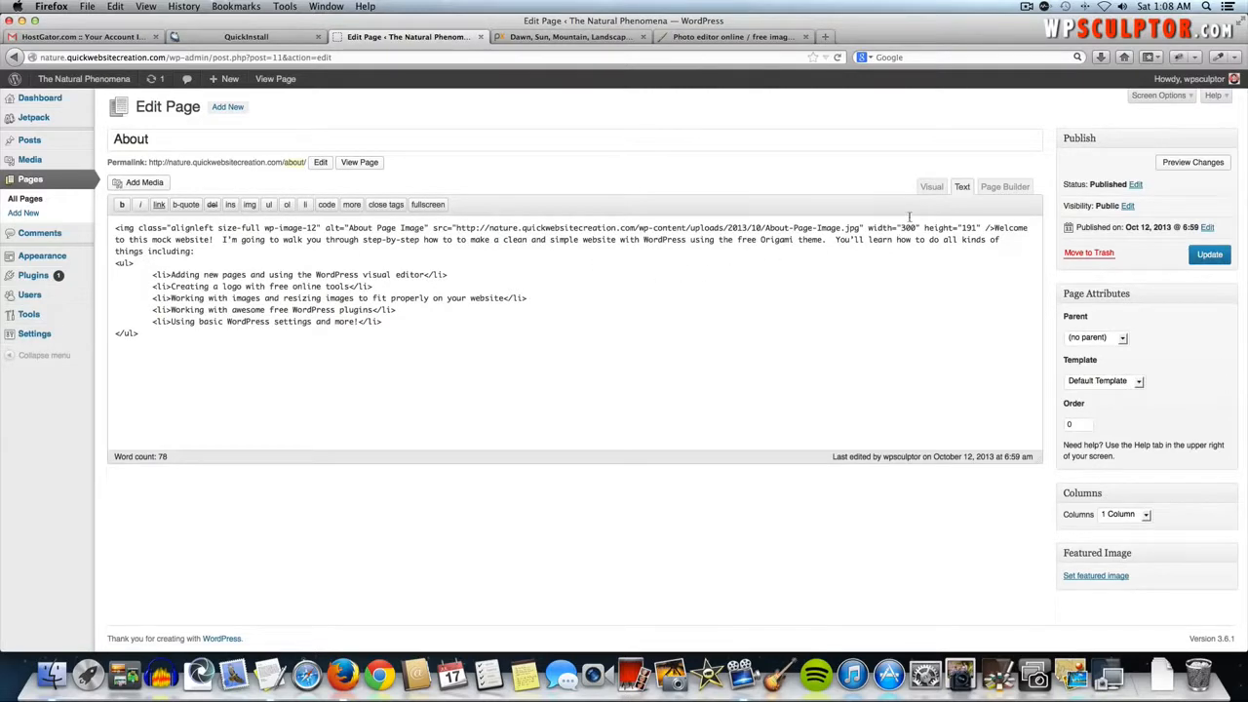
left_click(931, 186)
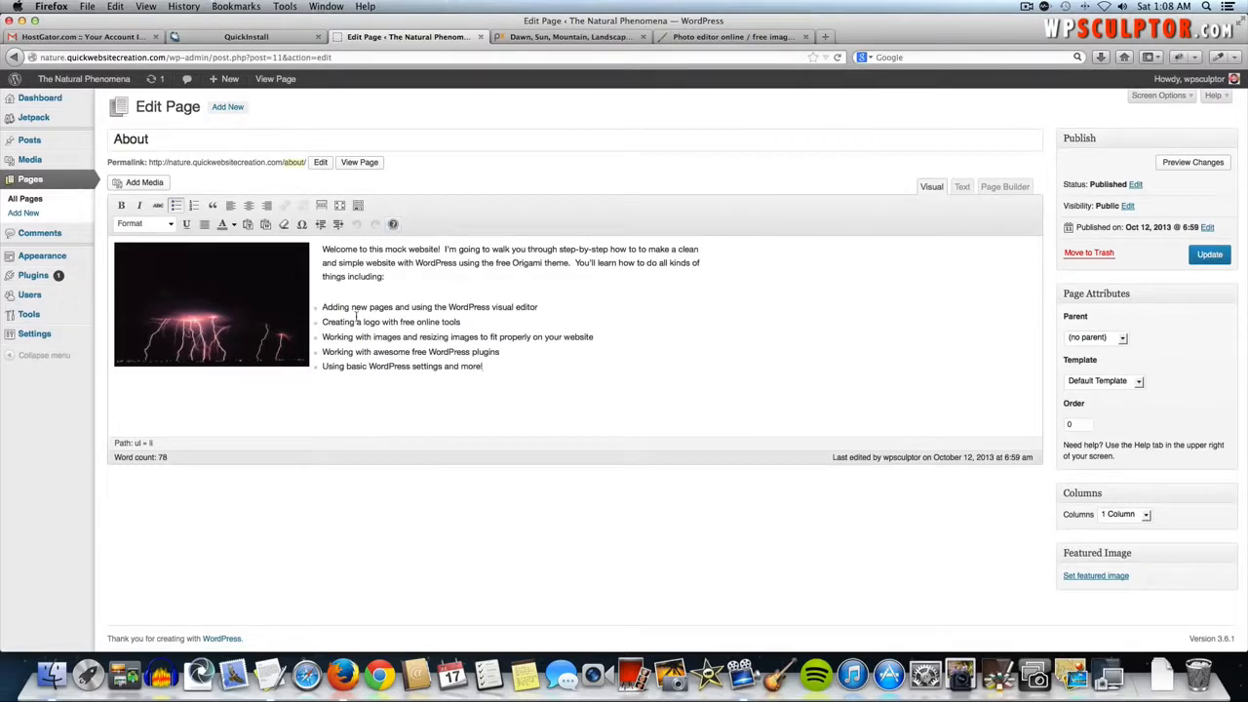
- Enable the Discussion box on the About page editor through Screen Options
left_click(1150, 95)
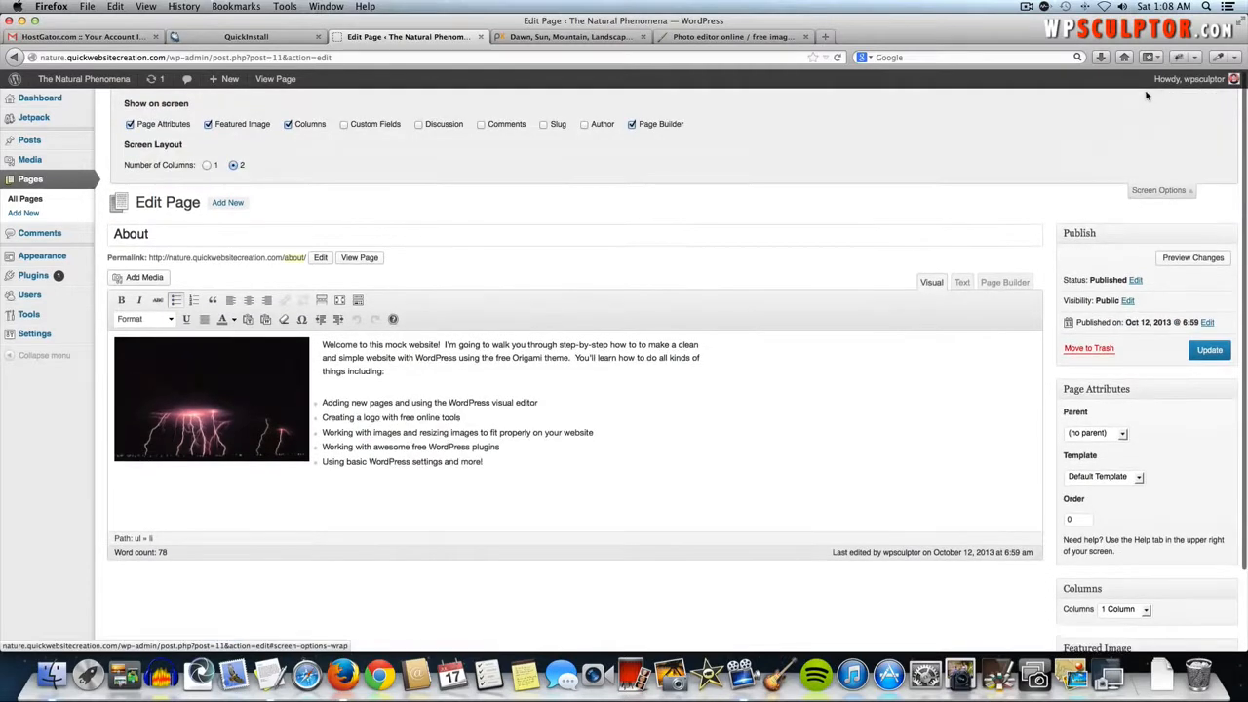
left_click(419, 125)
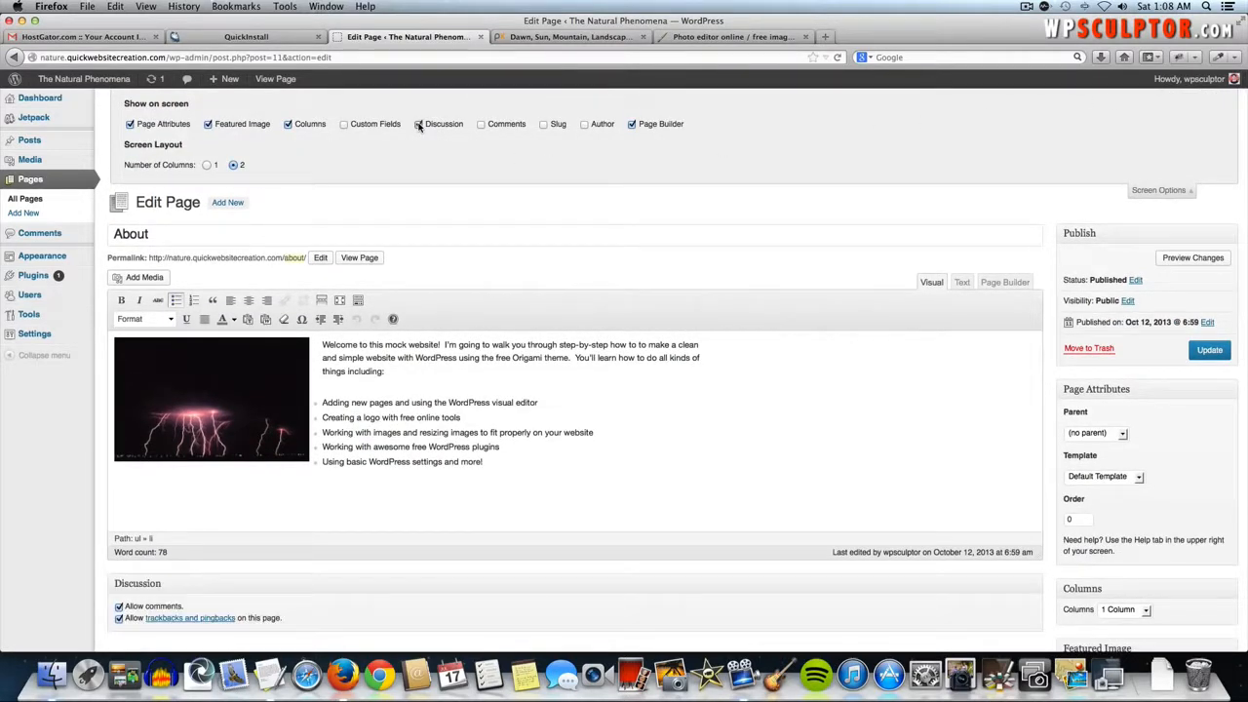
left_click(1147, 191)
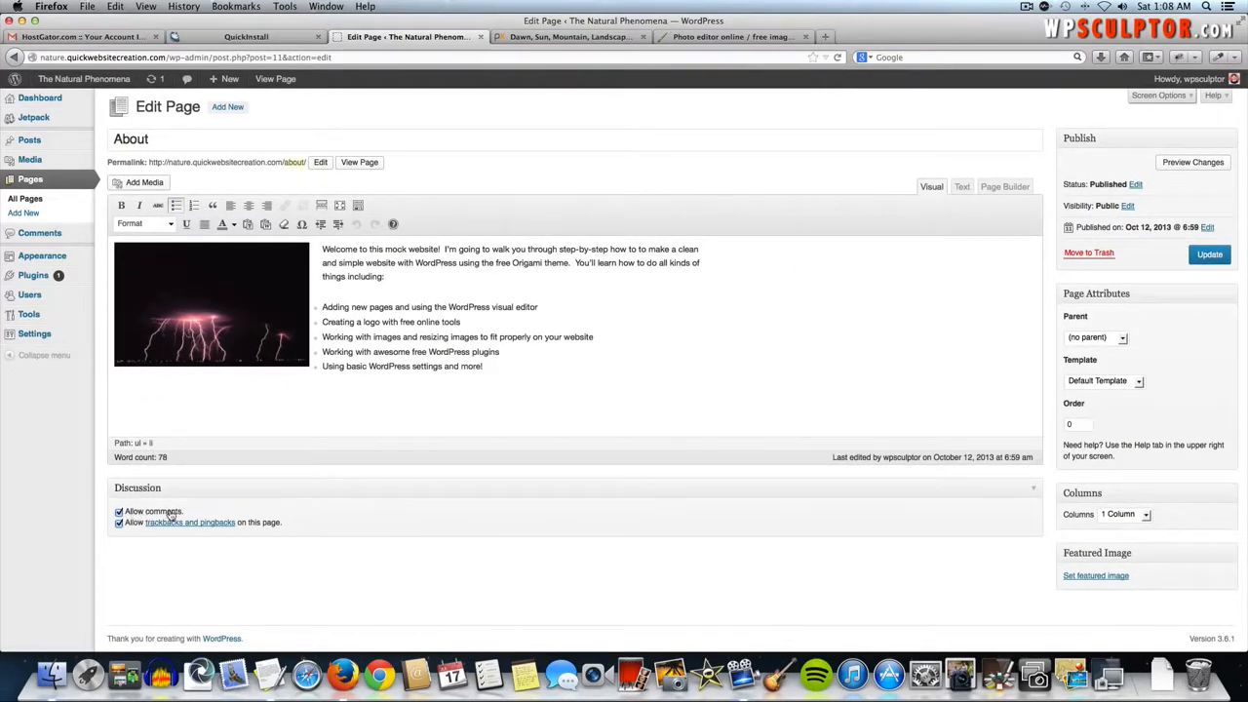
- Untick Allow comments, update the About page, check it live, then return to the Dashboard
left_click(119, 513)
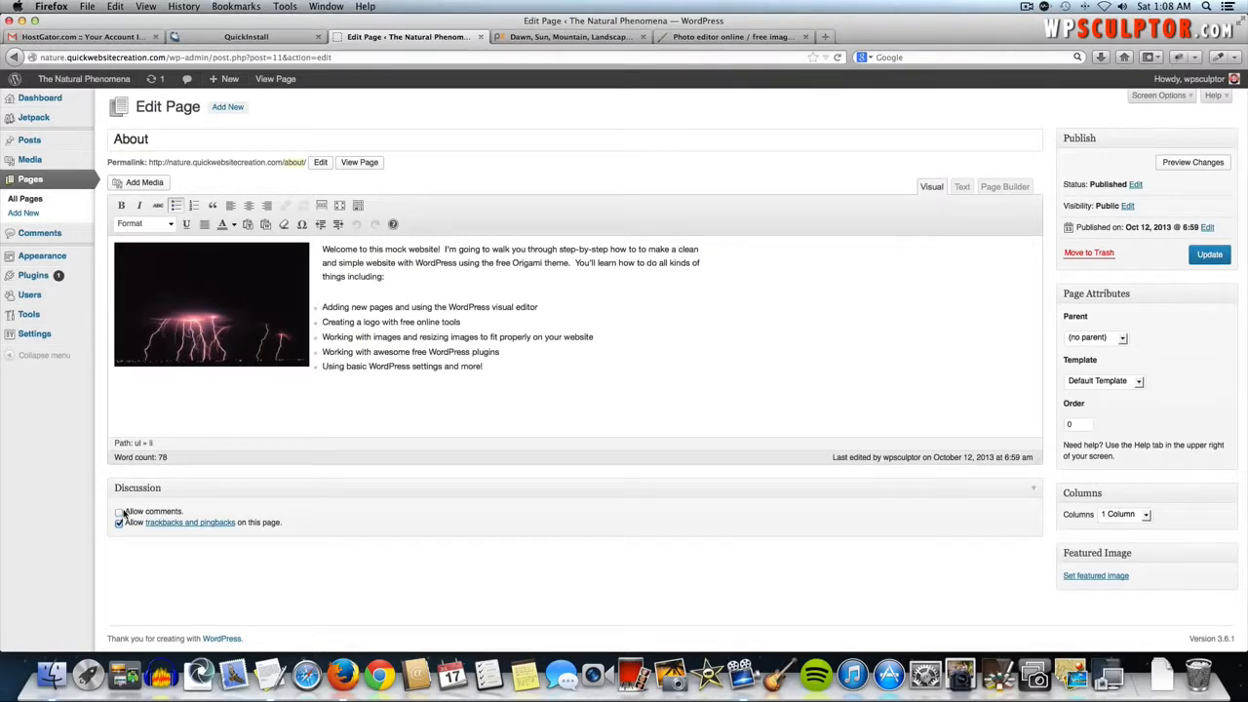
left_click(1208, 253)
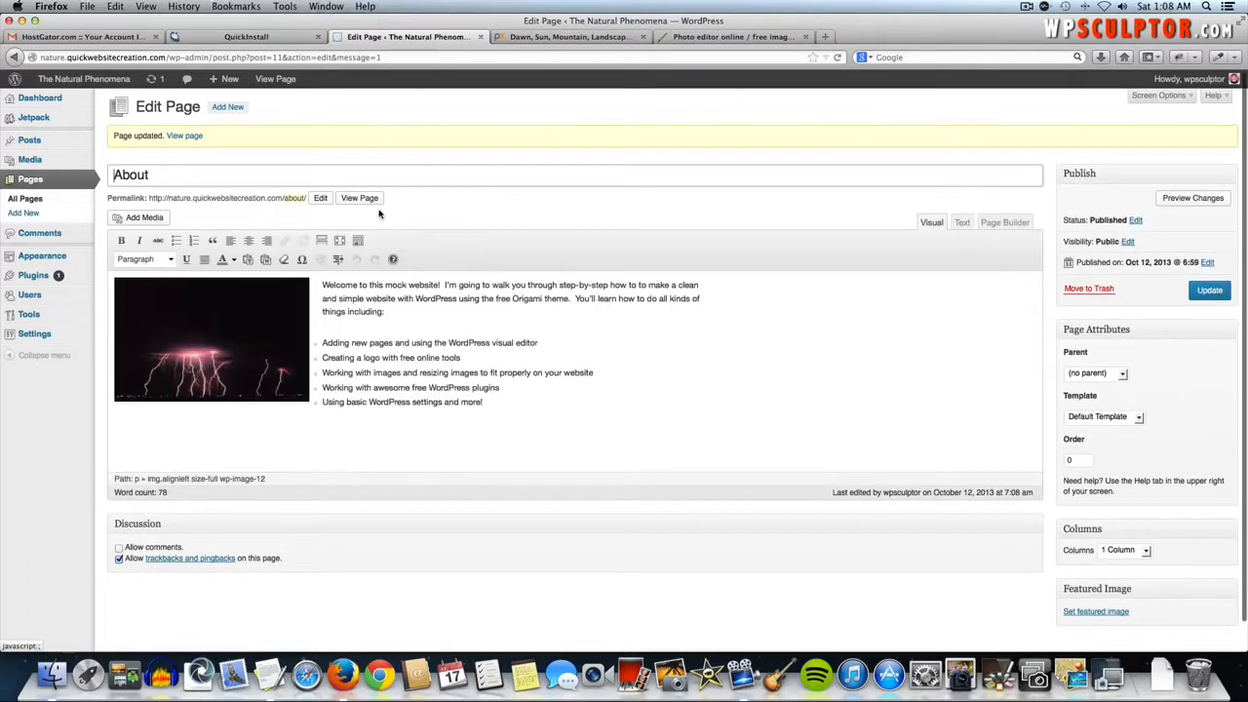
left_click(369, 199)
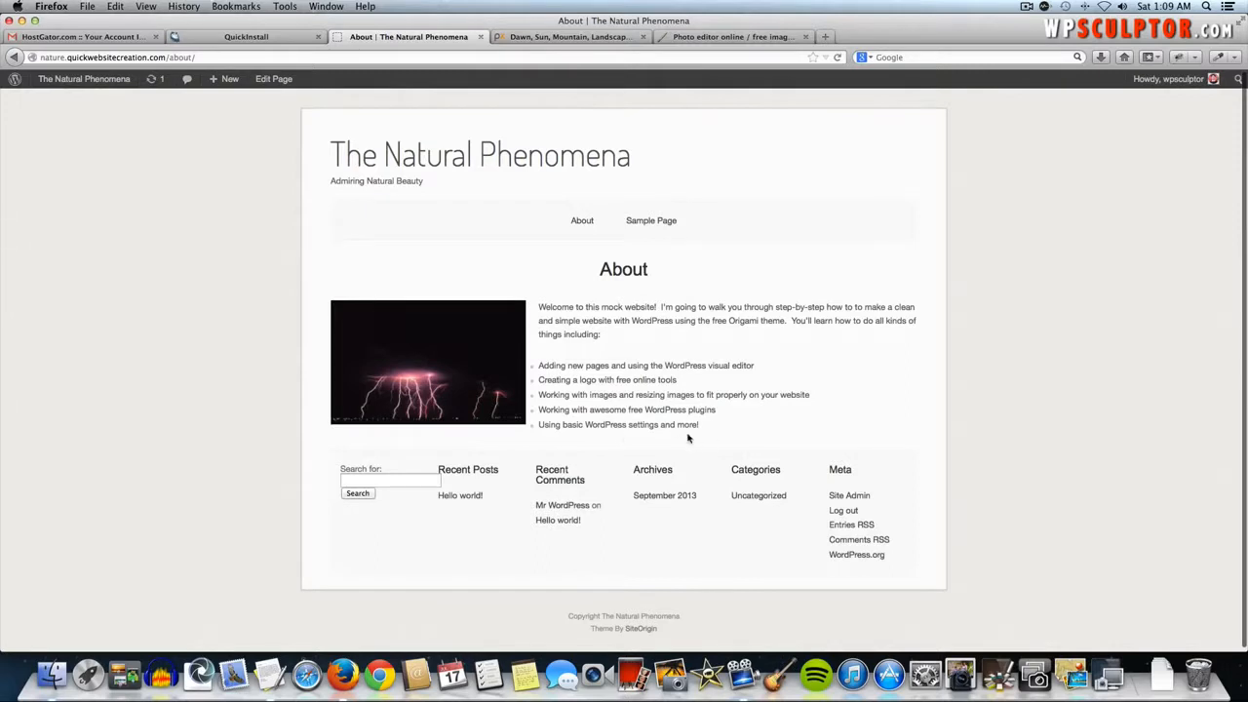
left_click(115, 78)
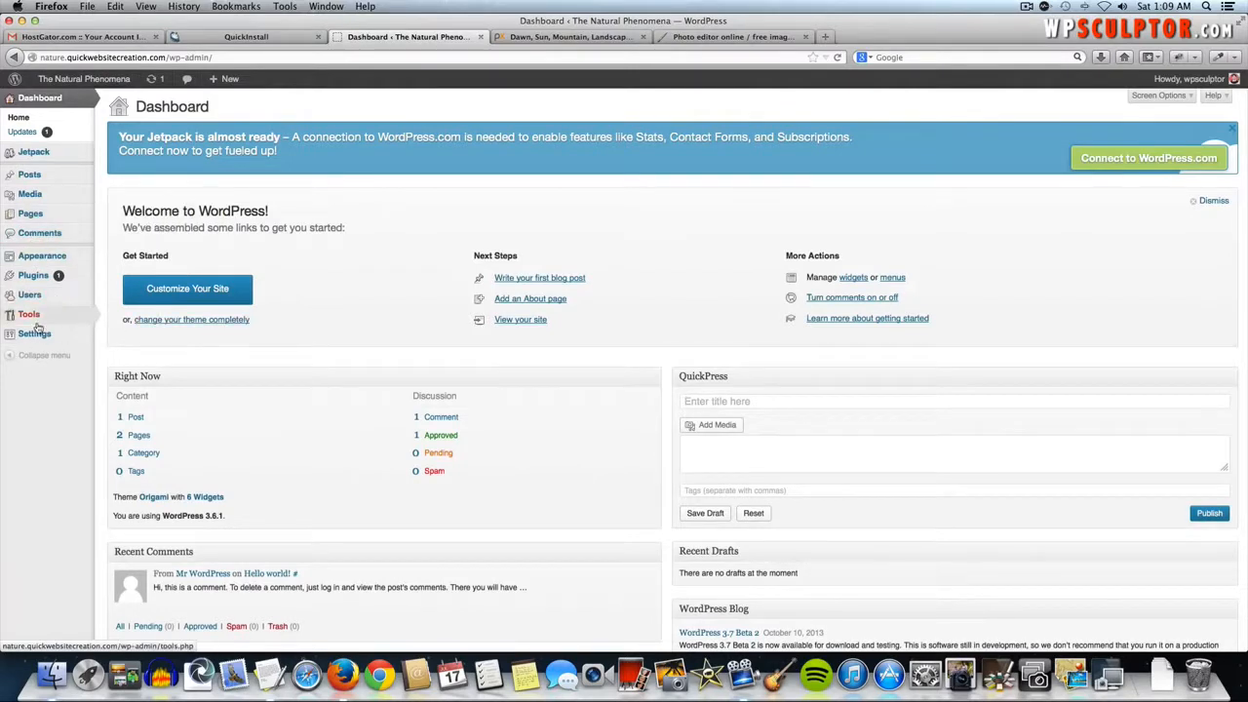
- In Settings > Discussion, turn off 'Allow people to post comments on new articles' and save
mouse_move(32, 336)
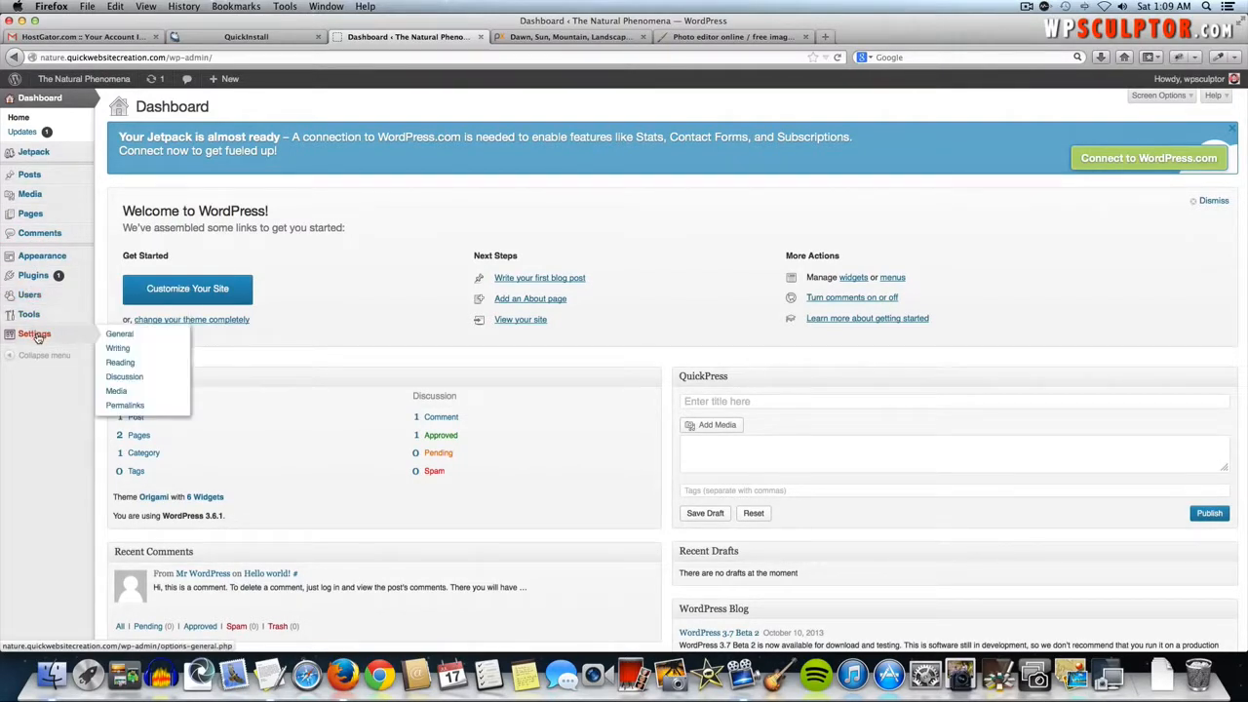
left_click(128, 376)
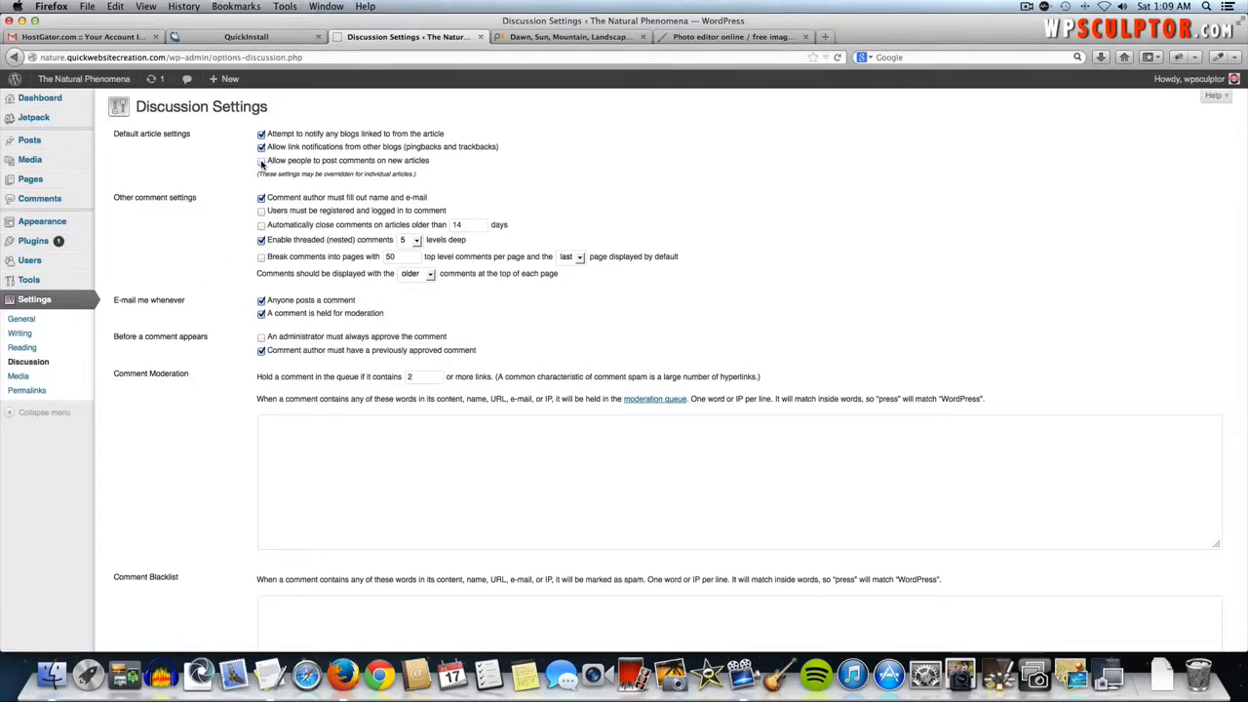
scroll(217, 230, "down", 5)
scroll(218, 230, "down", 5)
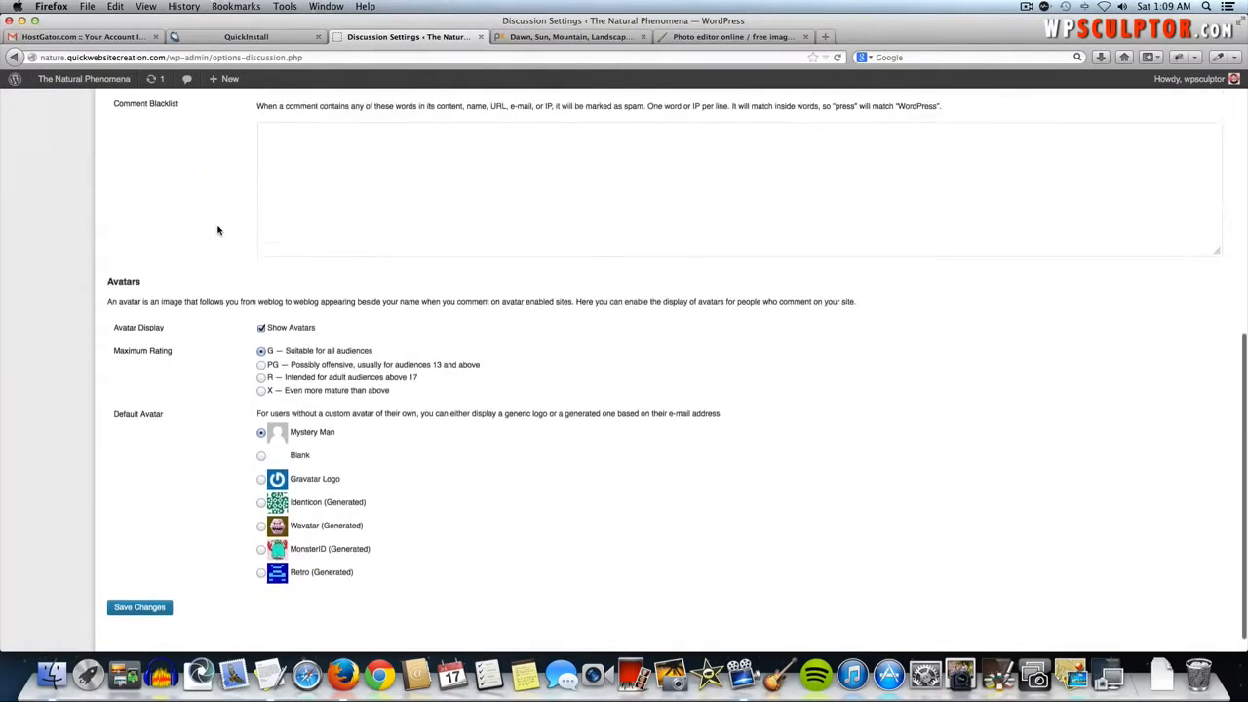
left_click(122, 590)
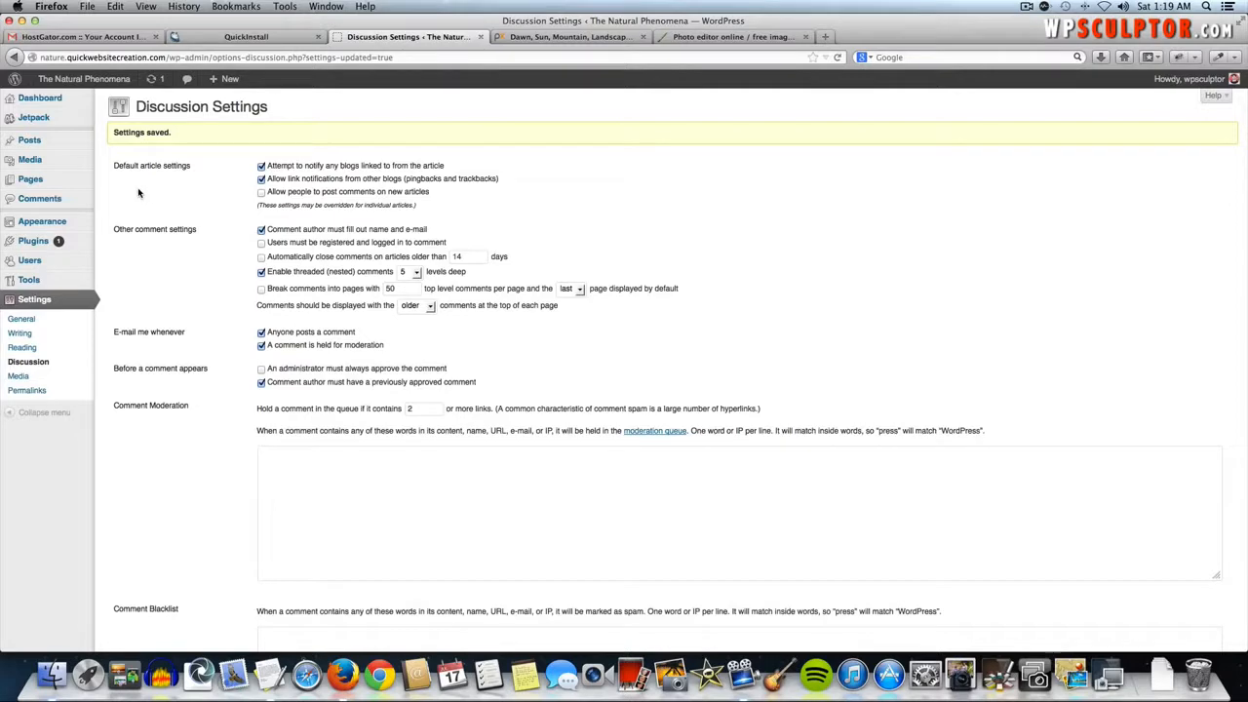
- Publish a new page titled 'Welcome to Natural Phenomena'
mouse_move(44, 183)
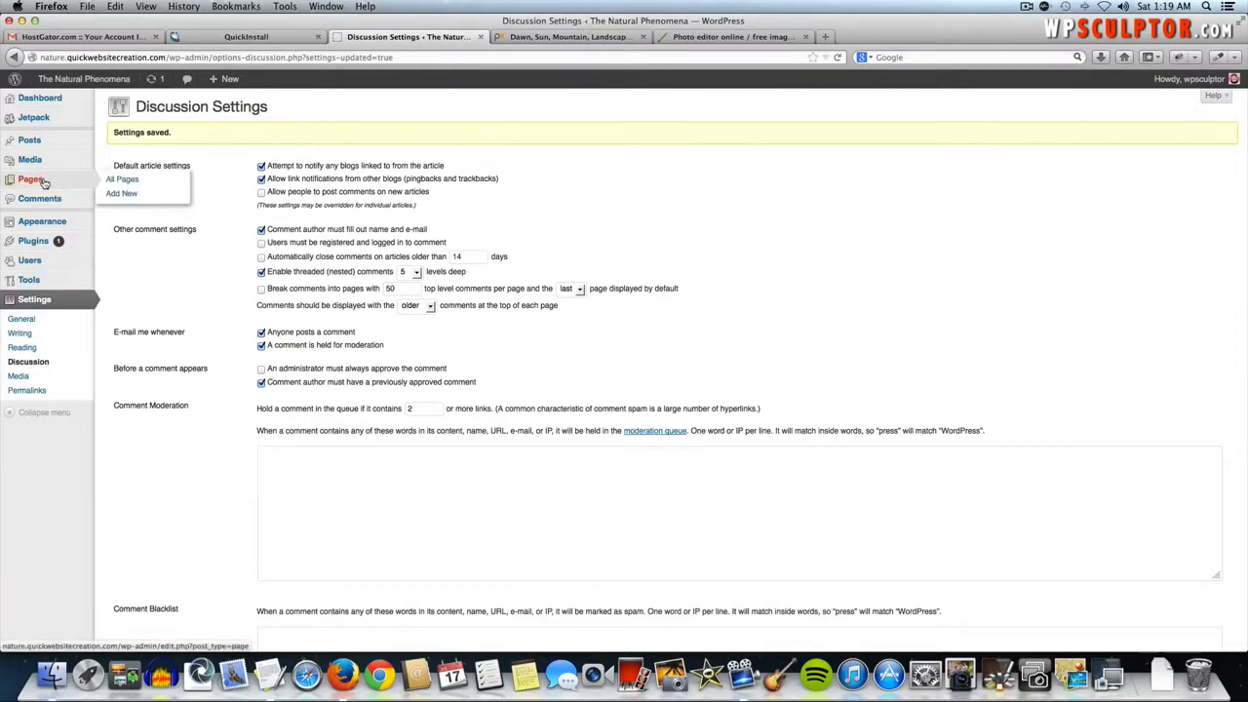
left_click(154, 192)
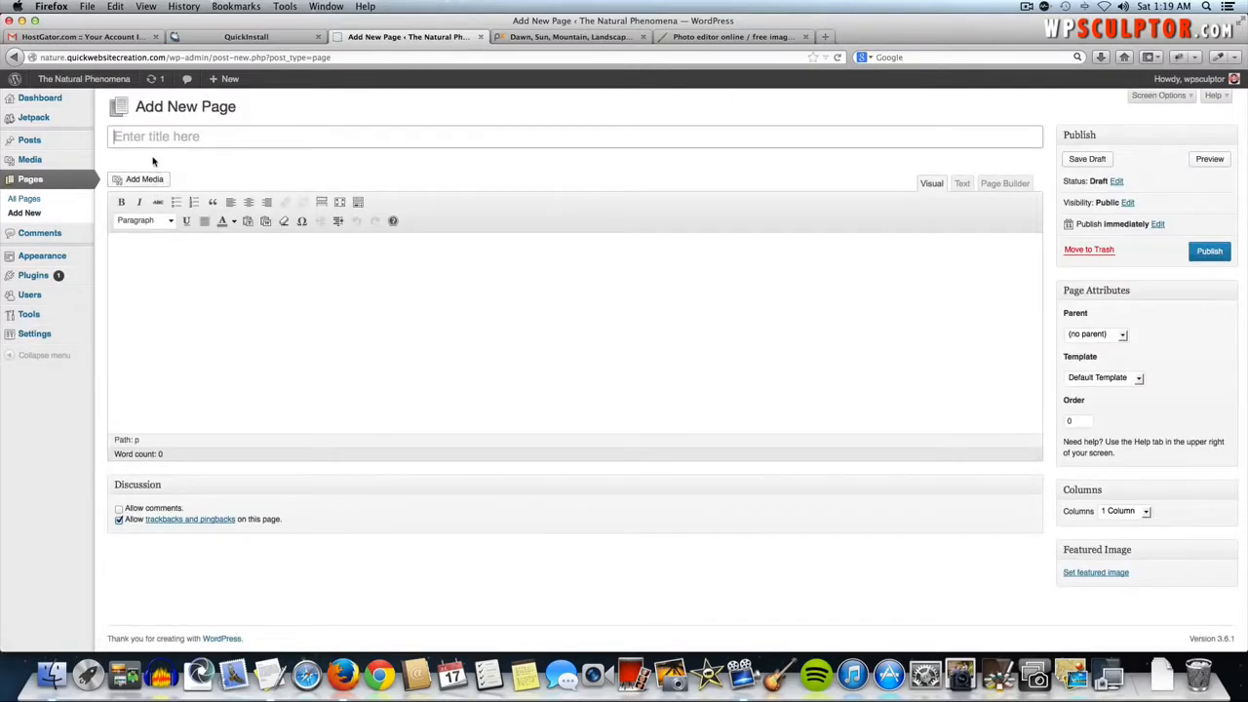
left_click(143, 138)
type("Welcome to Natural Phenemo")
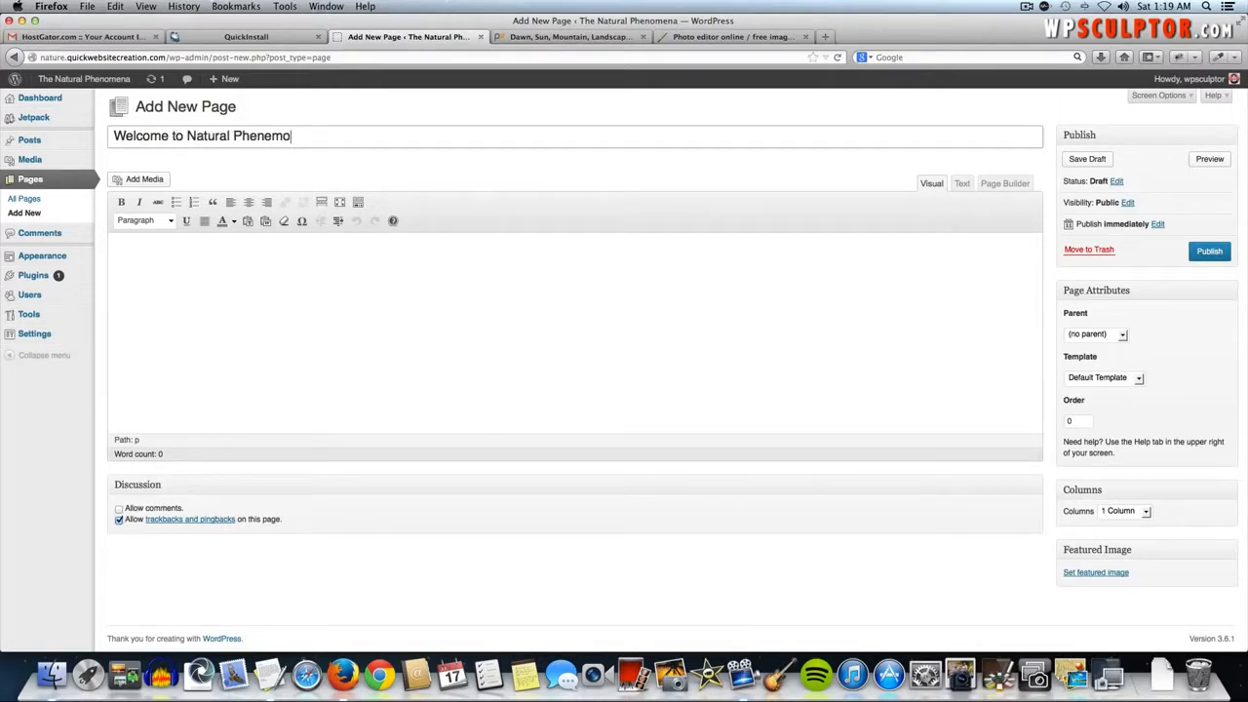
key("BackSpace")
key("BackSpace")
type("nomena")
left_click(1207, 255)
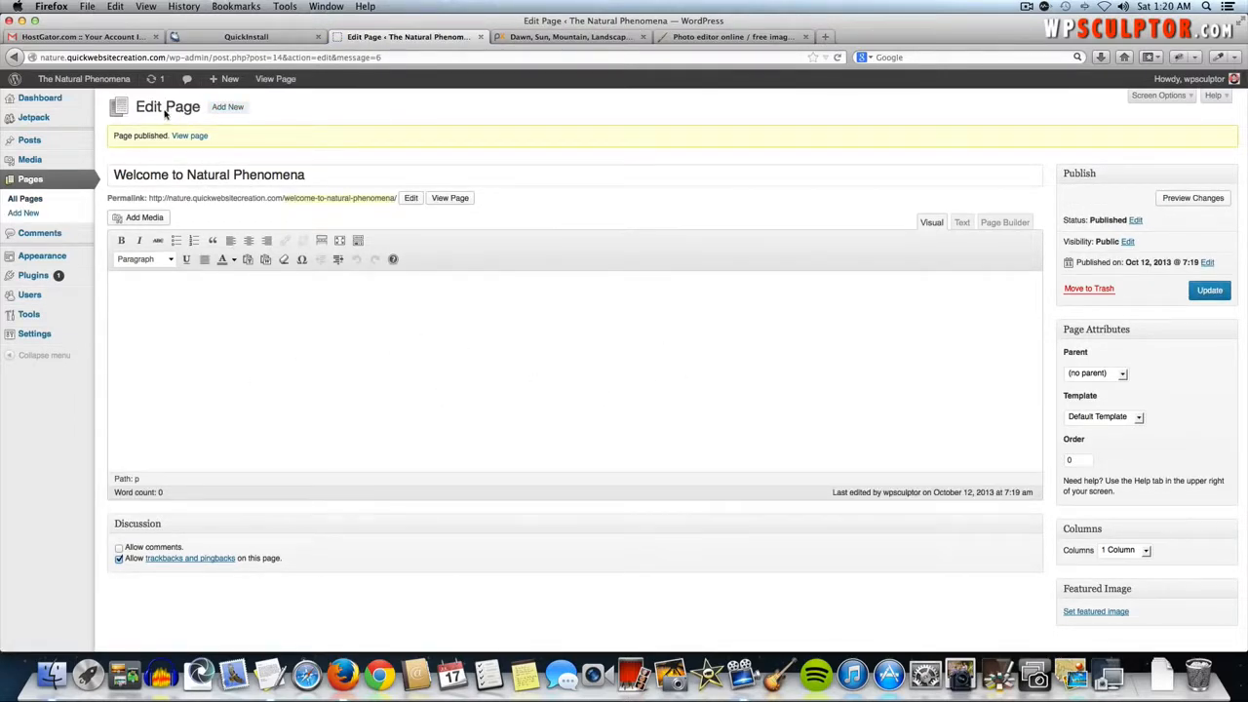
- Publish two more new pages titled 'Contact Us' and 'Blog'
left_click(228, 107)
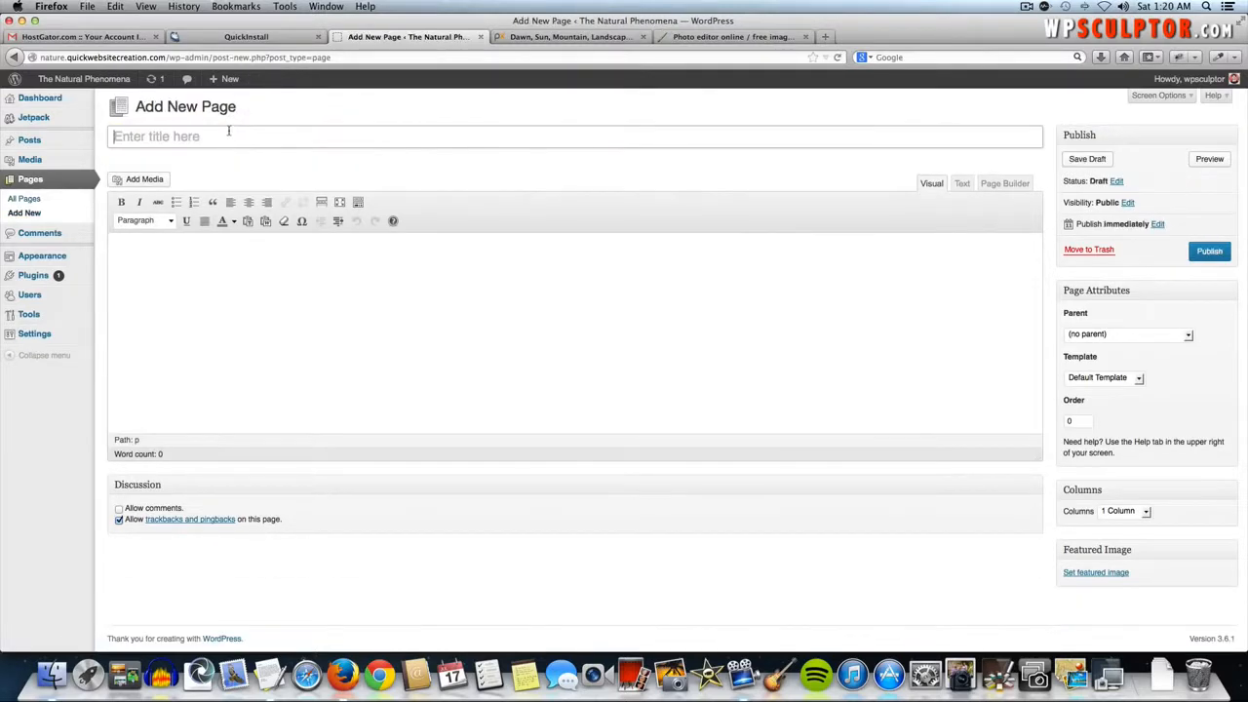
left_click(225, 131)
type("Contact Us")
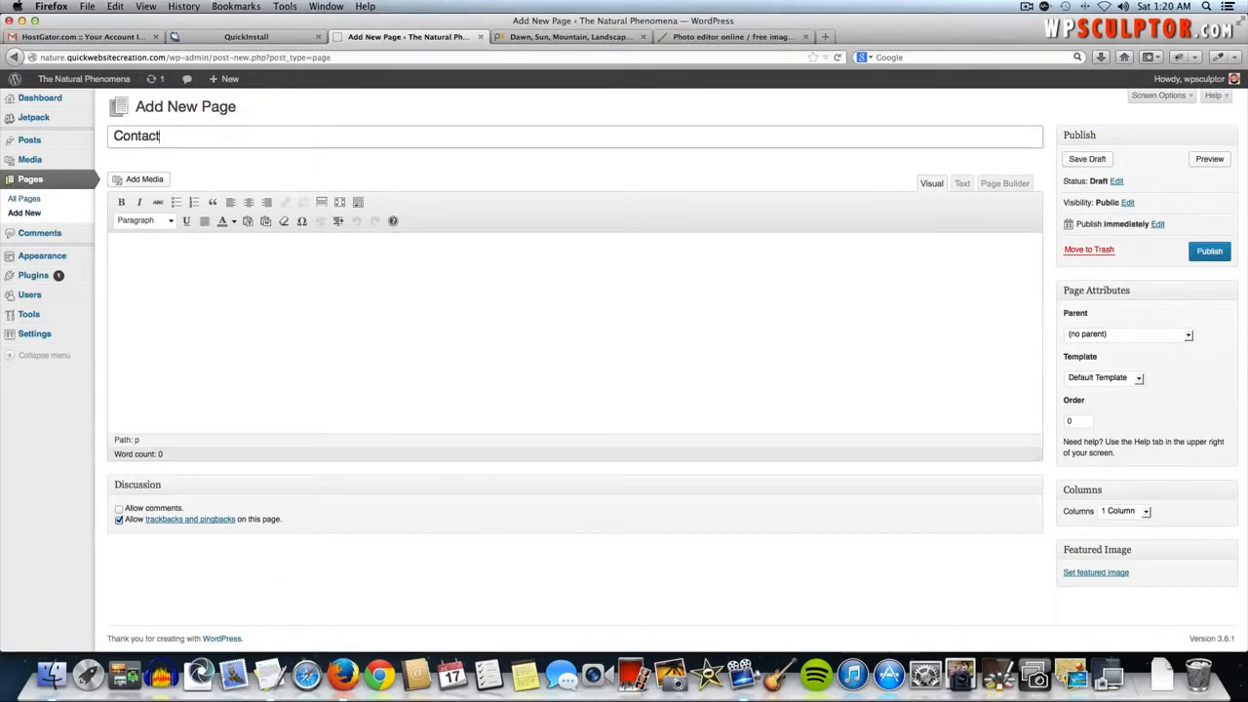
left_click(1224, 259)
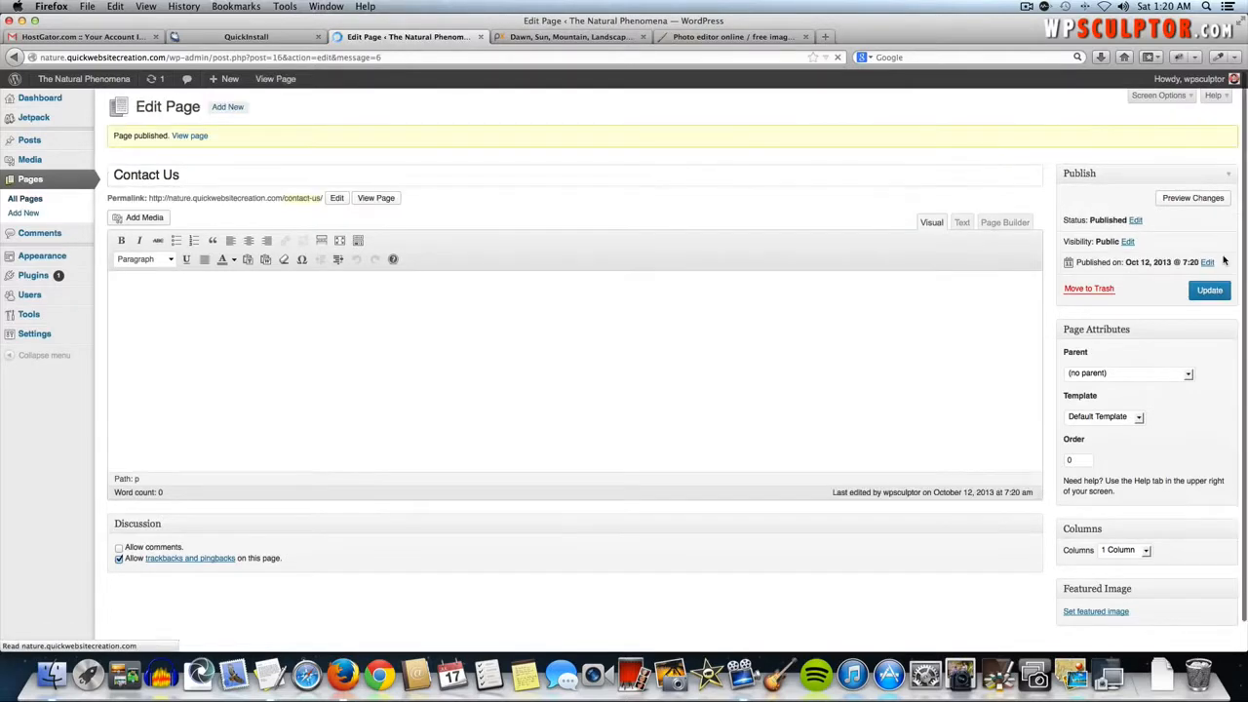
left_click(234, 110)
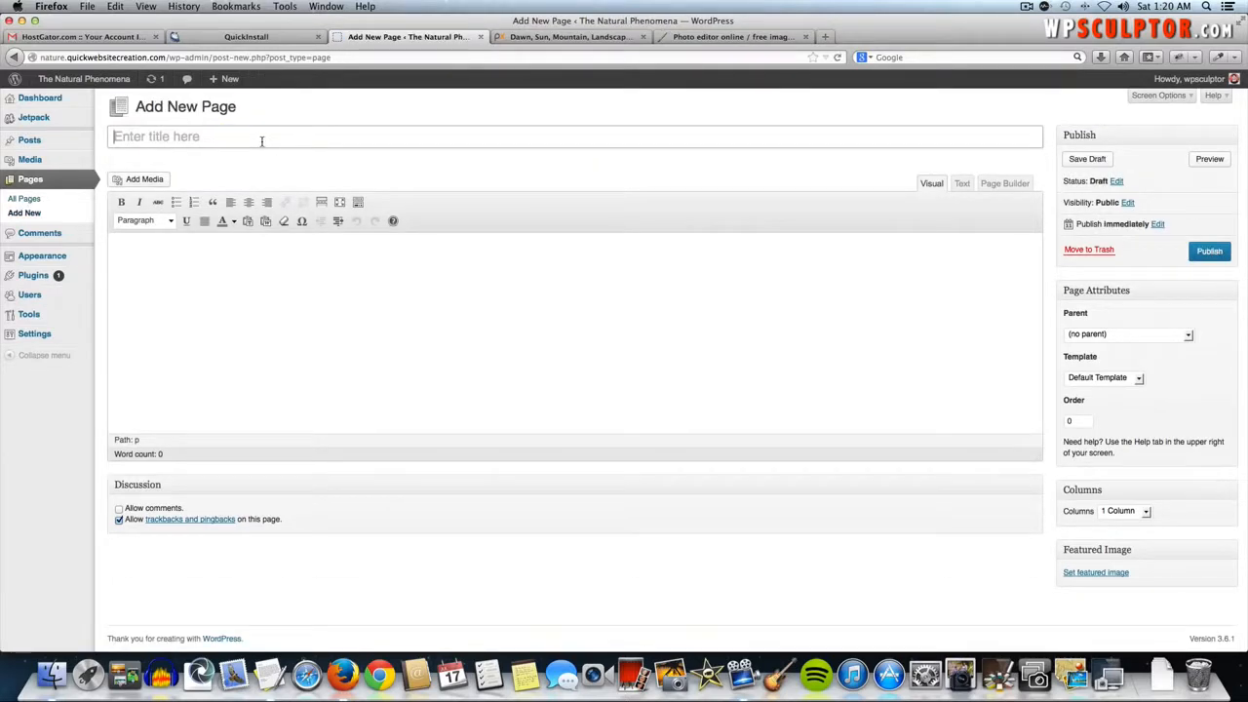
left_click(261, 141)
type("Blog")
left_click(1209, 254)
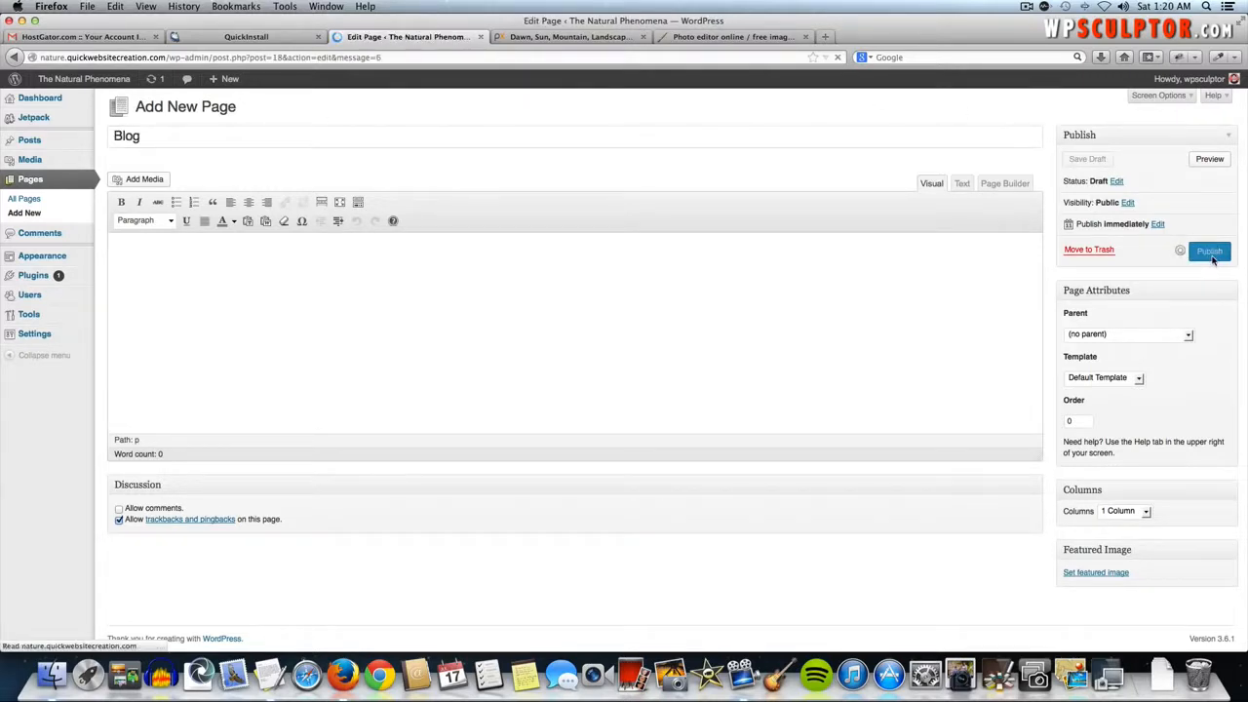
- Publish new pages titled 'Image Gallery' and 'Video'
left_click(227, 110)
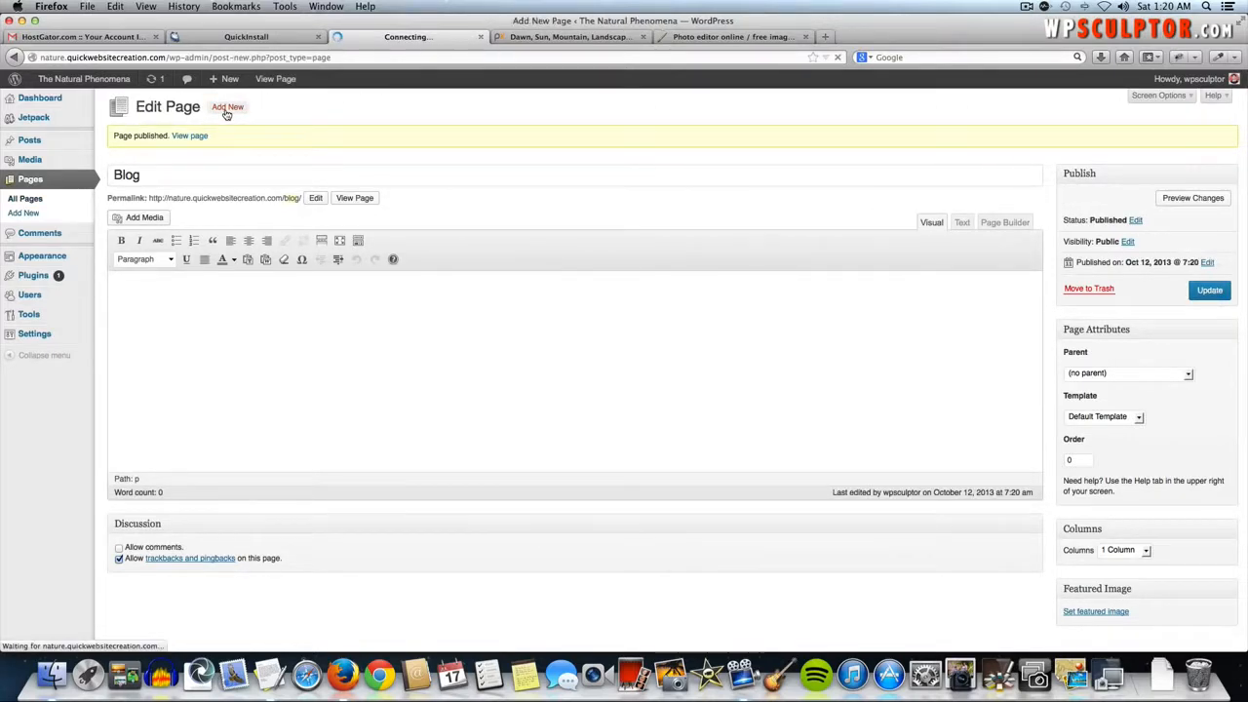
left_click(208, 139)
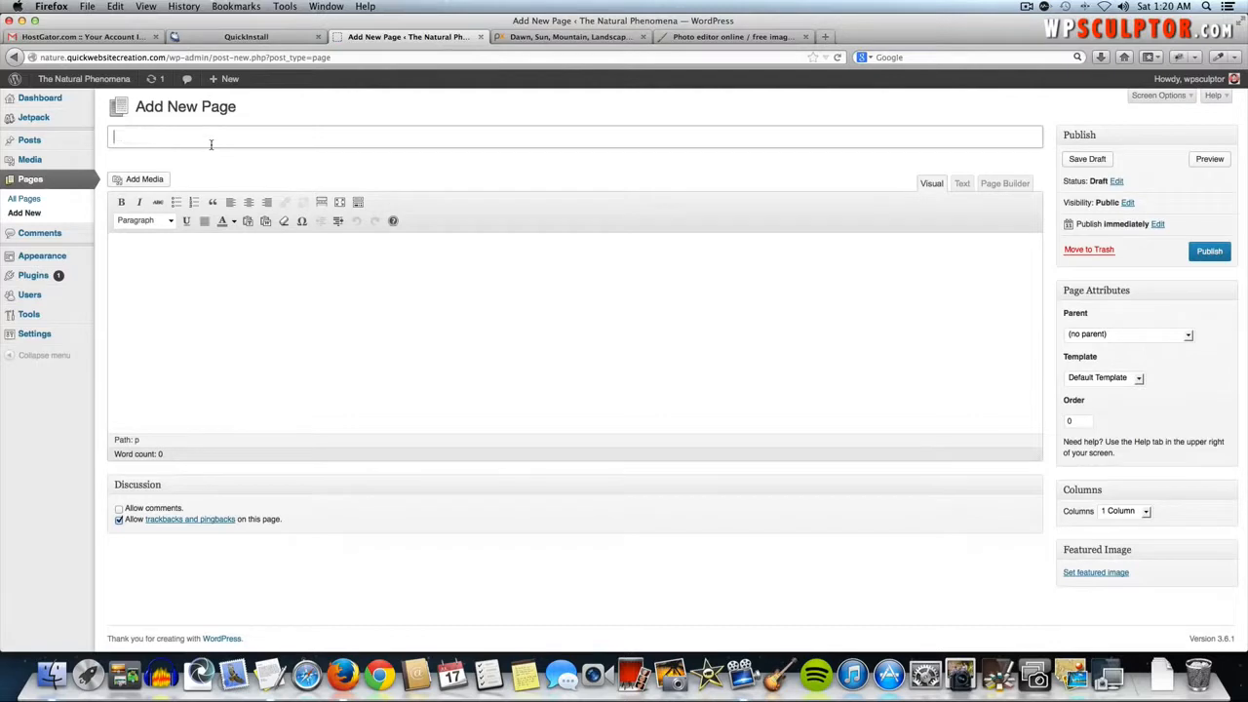
type("Image Gallery")
left_click(1206, 253)
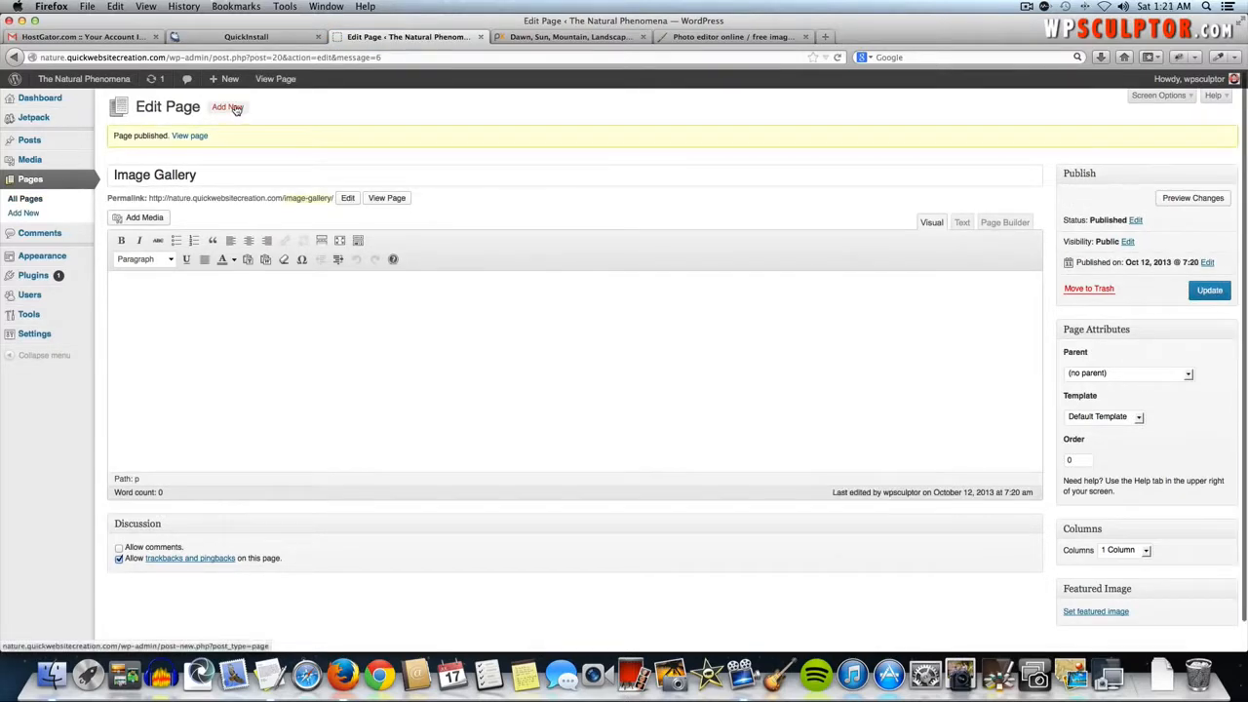
left_click(228, 107)
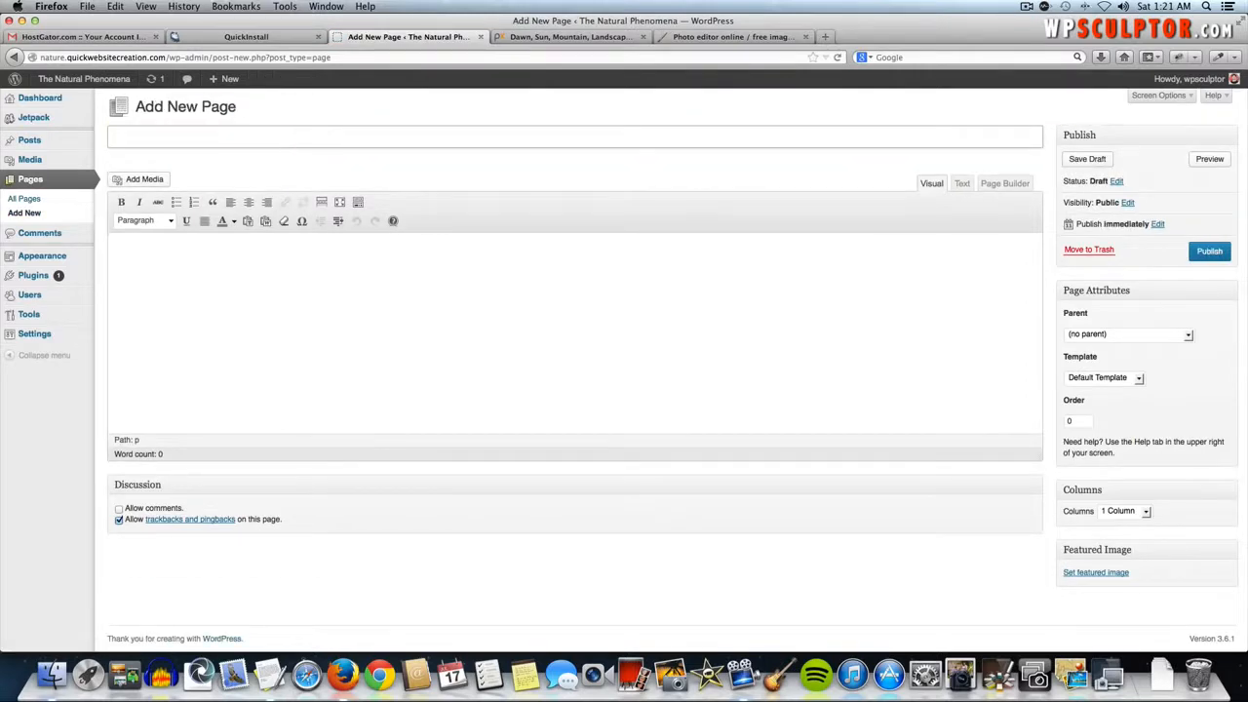
type("Video")
left_click(1217, 250)
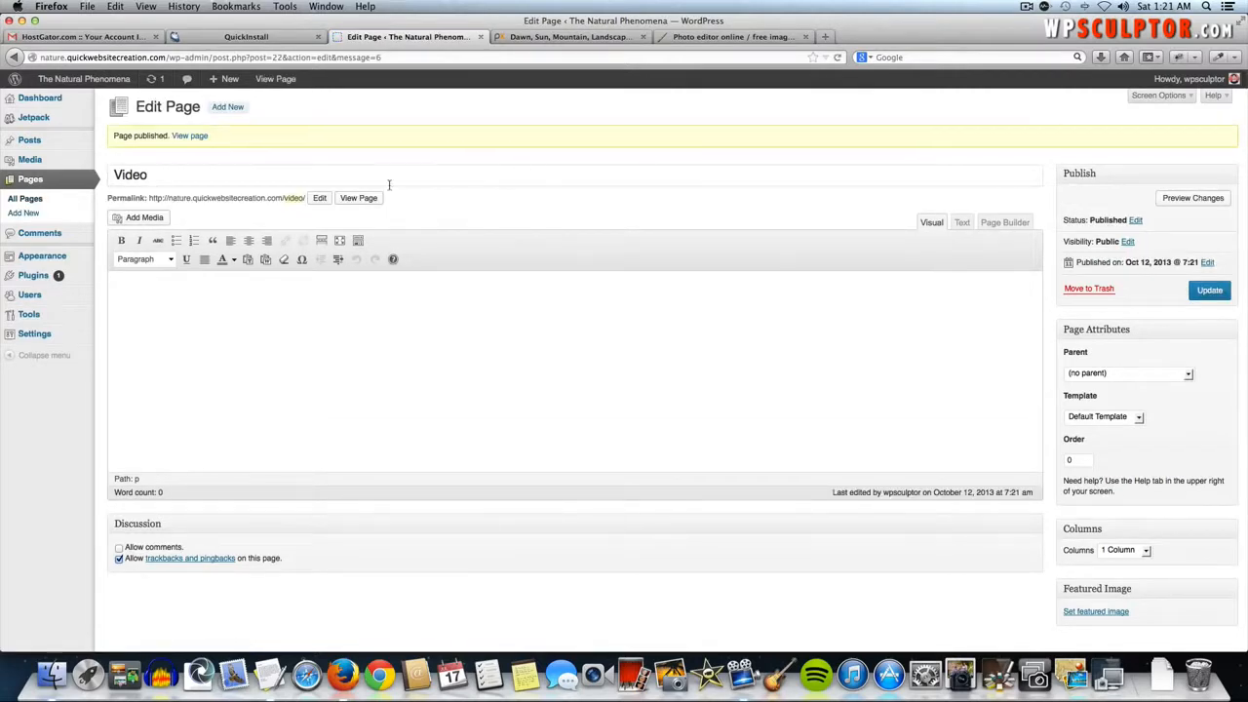
- Trash the Sample Page from All Pages and view the live front page
left_click(39, 203)
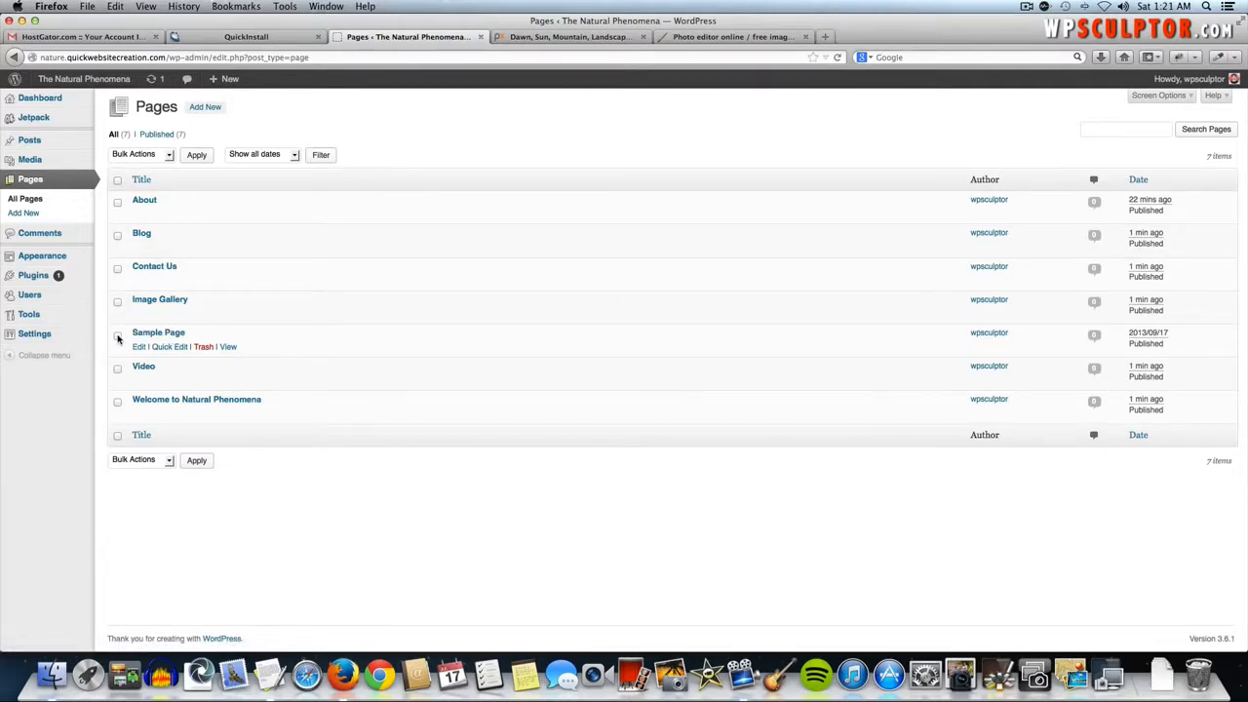
left_click(201, 348)
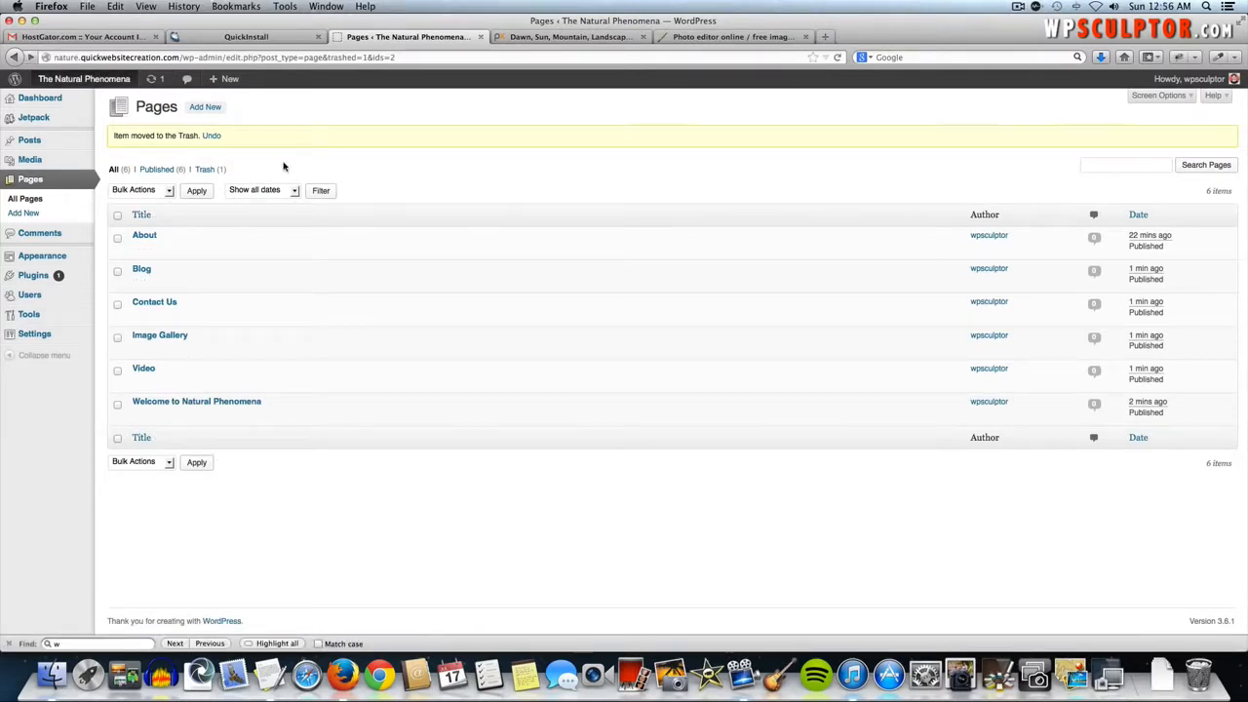
left_click(86, 81)
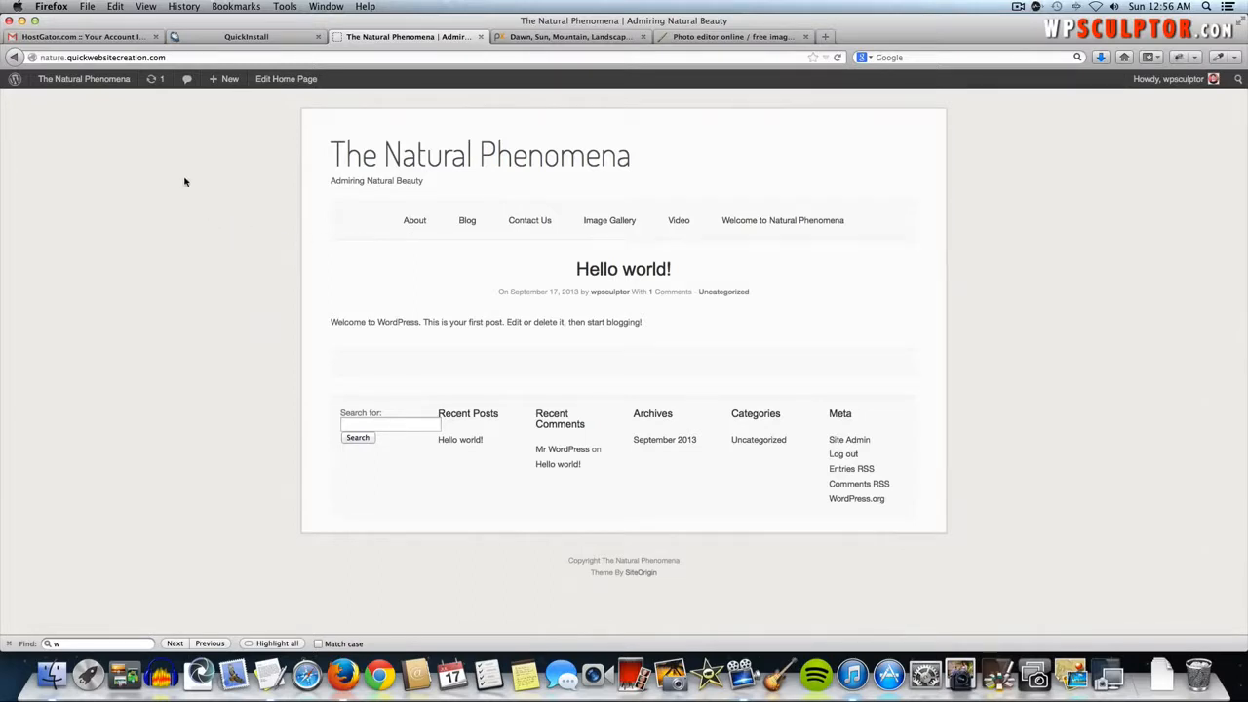
- Return from the live site to the Dashboard and open Appearance > Menus
left_click(80, 85)
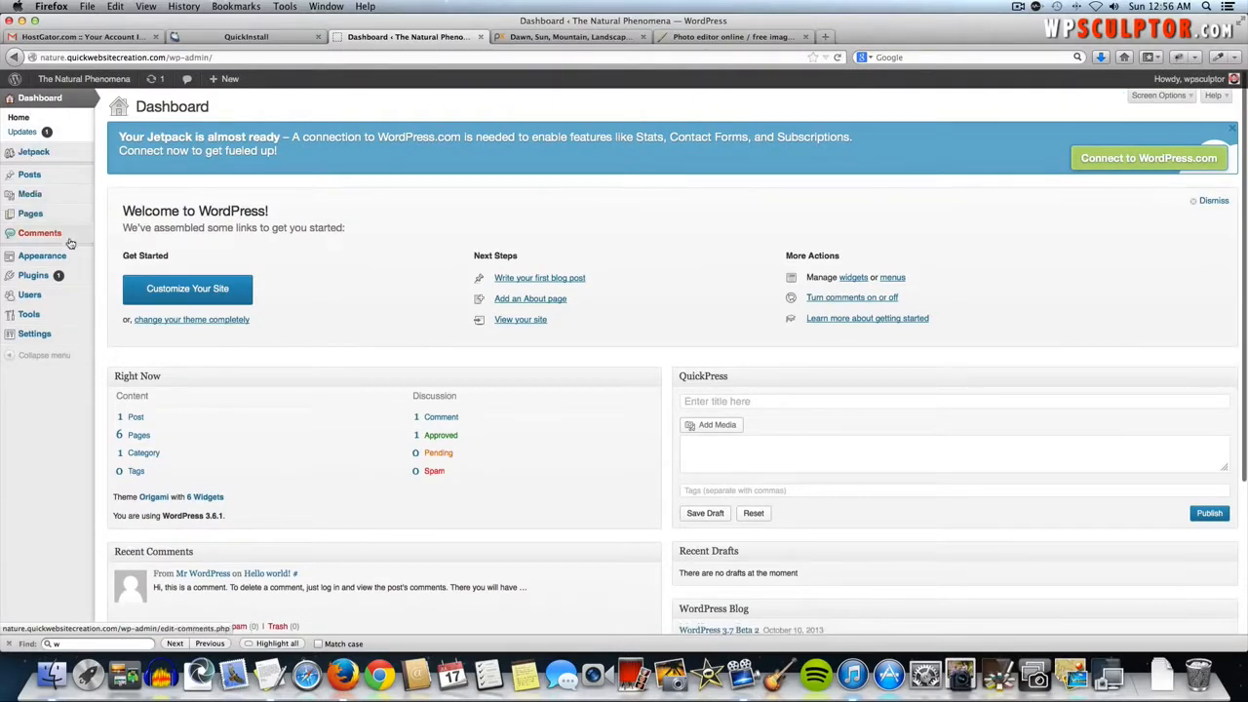
mouse_move(66, 257)
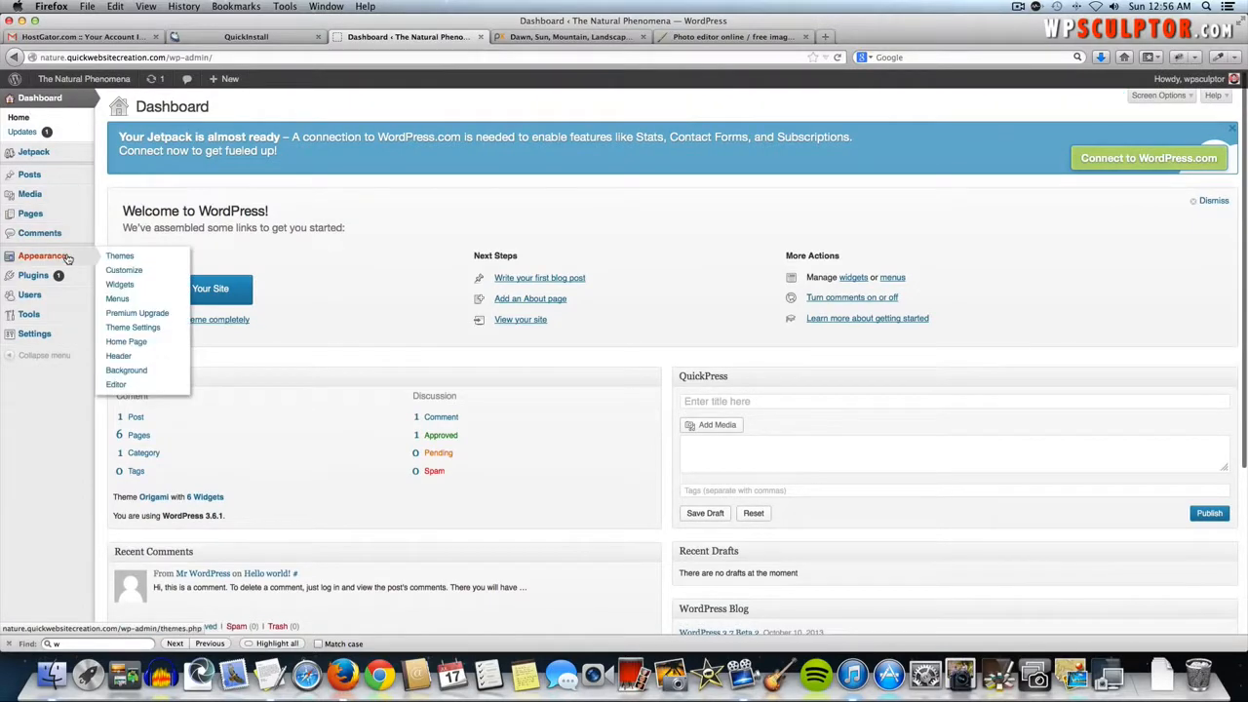
left_click(119, 298)
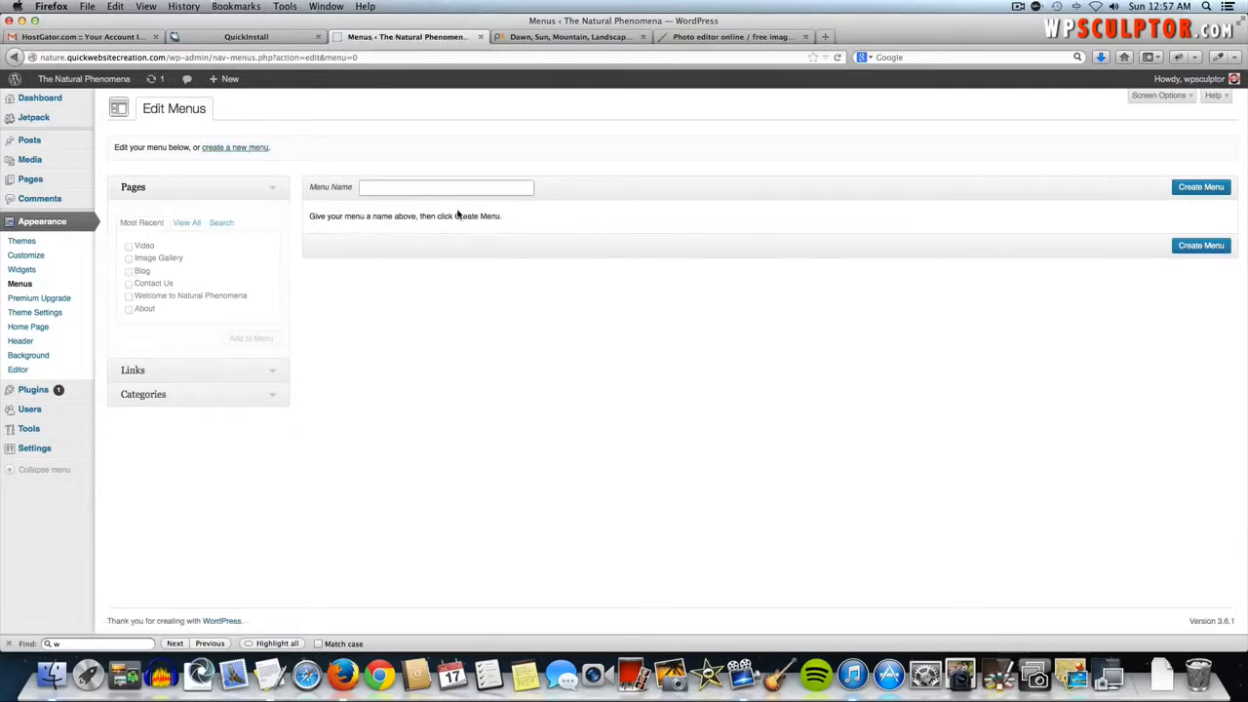
- Create the Top Navigation menu, add Image Gallery, Contact Us, About and the other pages, and save it
type("Top Navigation")
left_click(1198, 188)
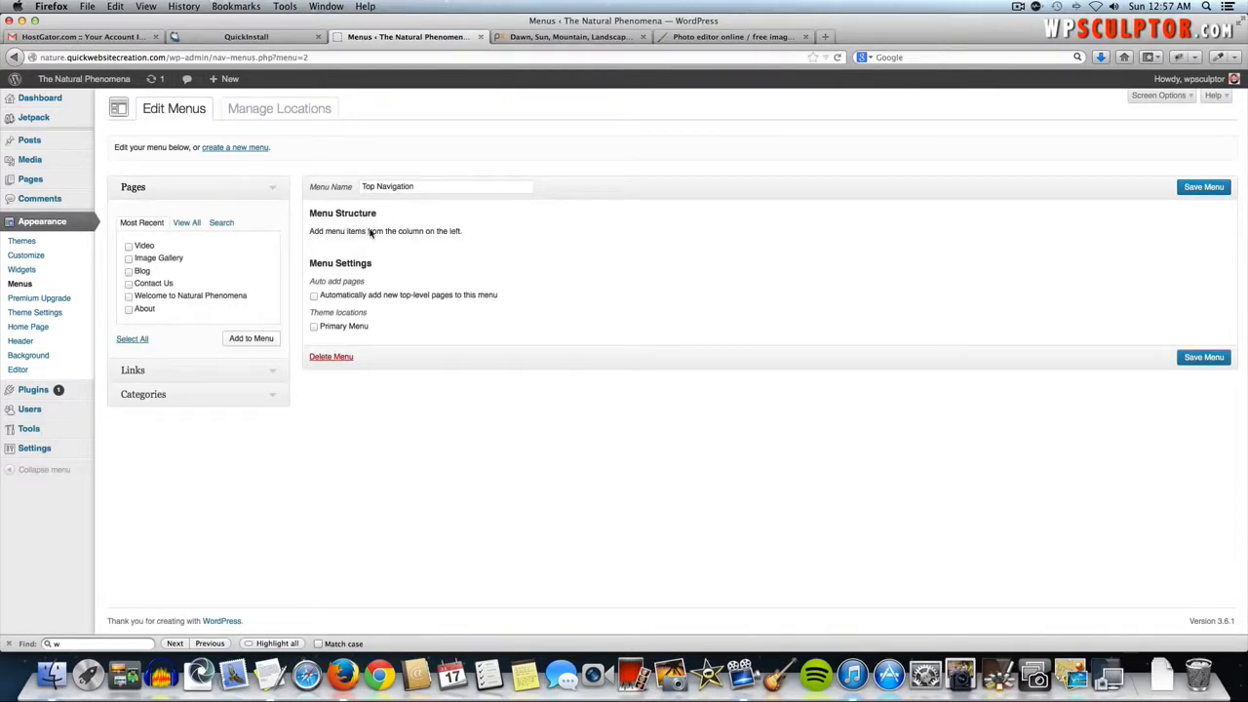
left_click(128, 258)
left_click(128, 284)
left_click(128, 309)
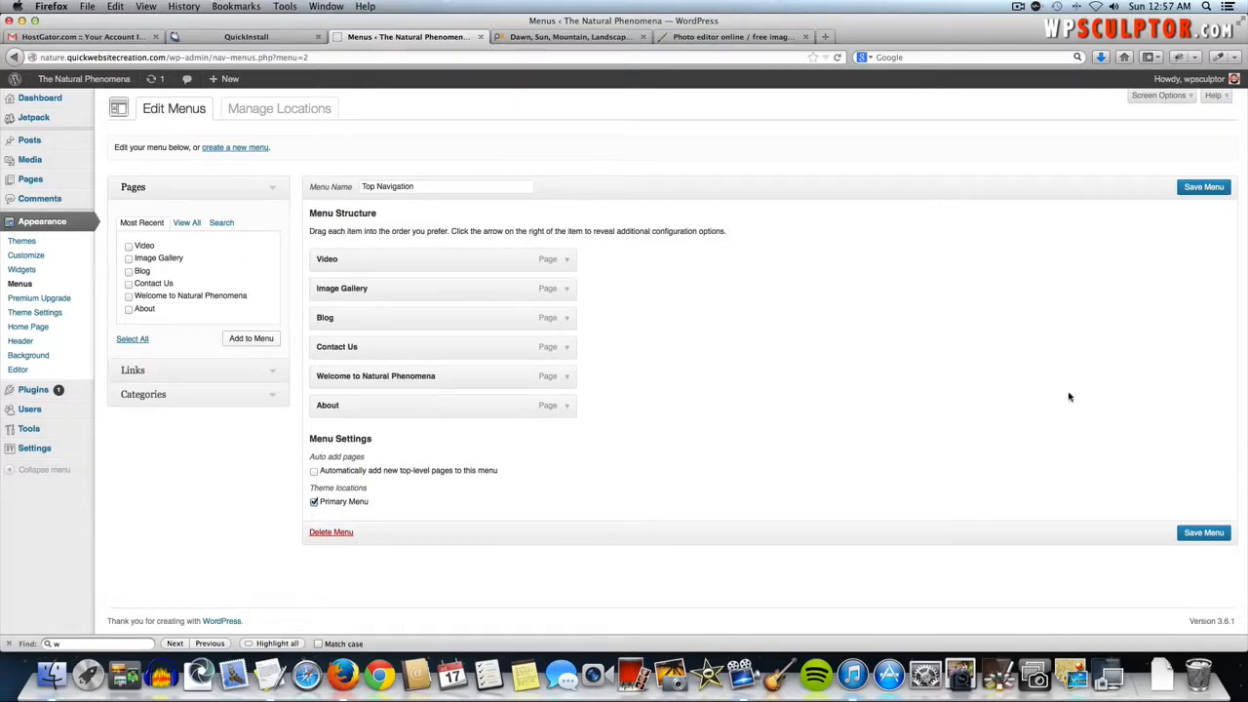
left_click(1203, 187)
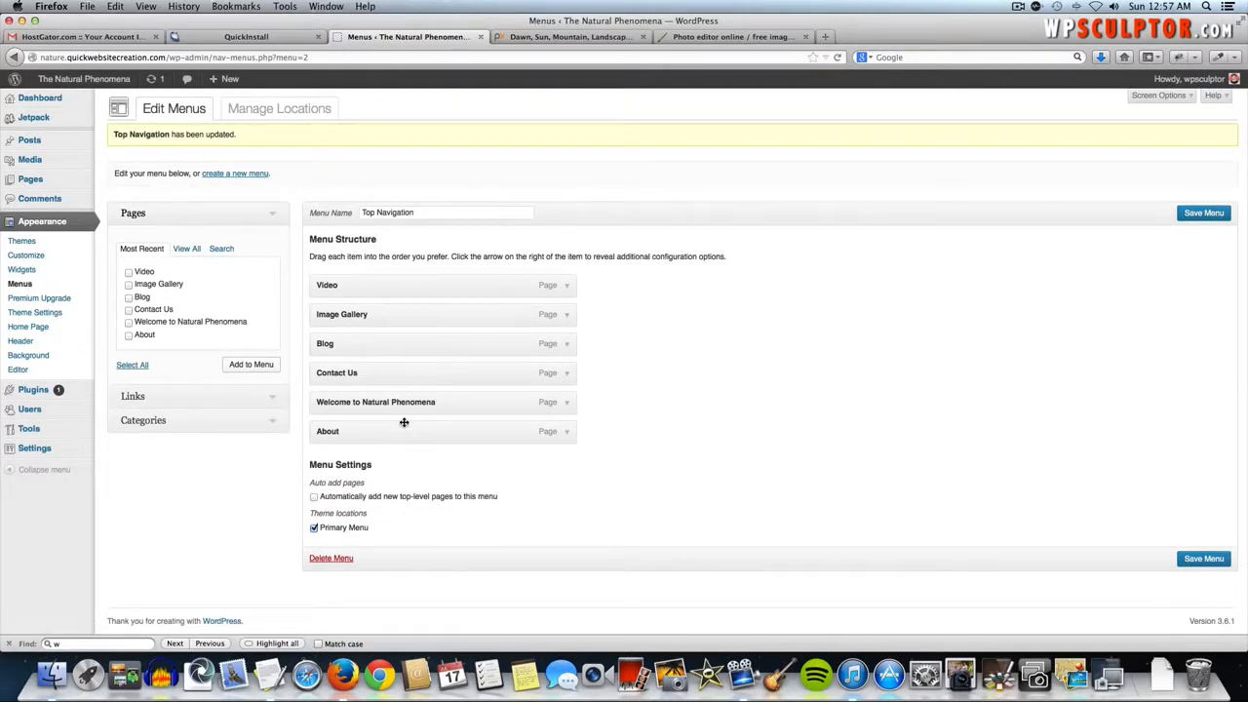
- Preview the live menu, then drag items into Welcome, About, Contact Us, Blog, Image Gallery, Video order and save
left_click(77, 81)
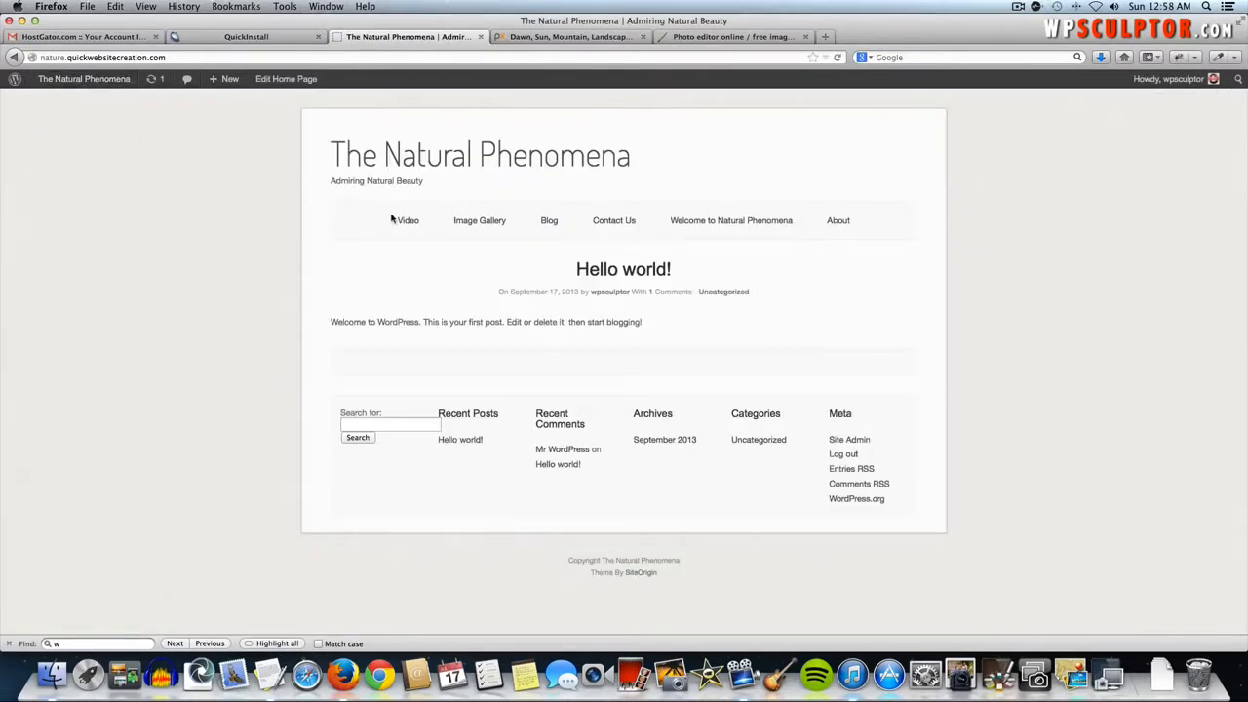
left_click(13, 57)
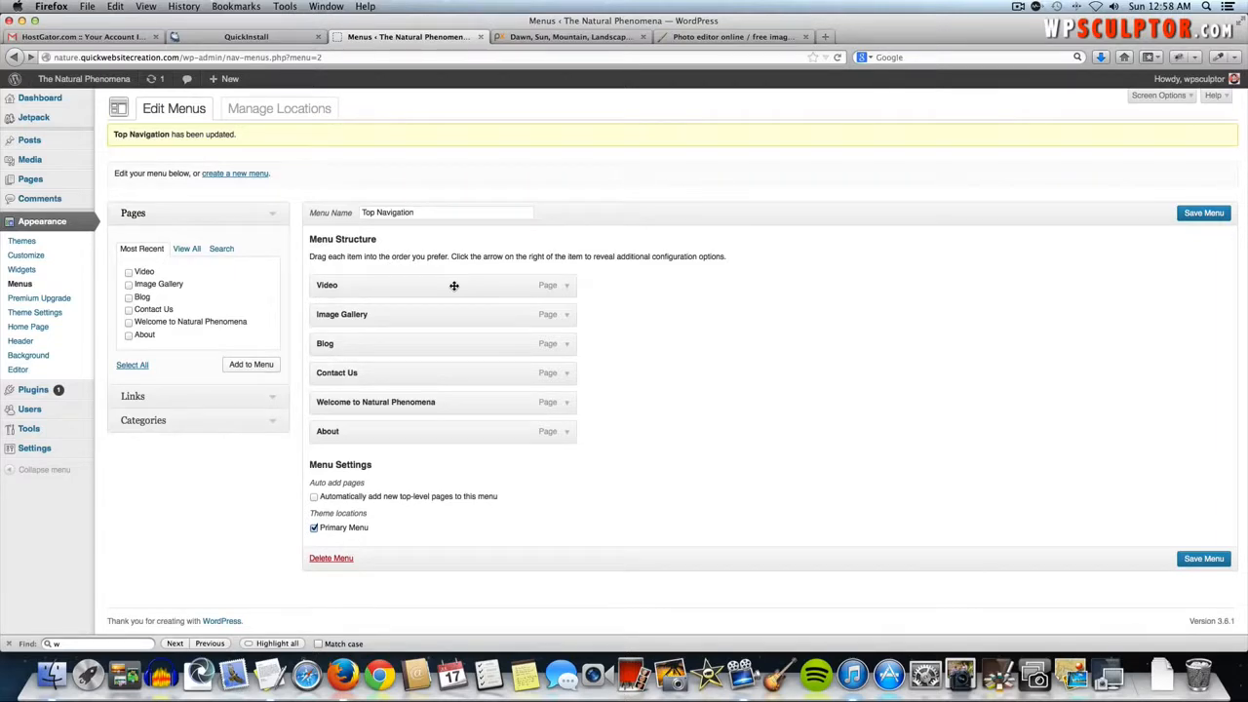
mouse_move(453, 285)
left_mouse_down()
mouse_move(452, 371)
mouse_move(445, 284)
left_mouse_up()
left_click_drag(389, 406, 381, 285)
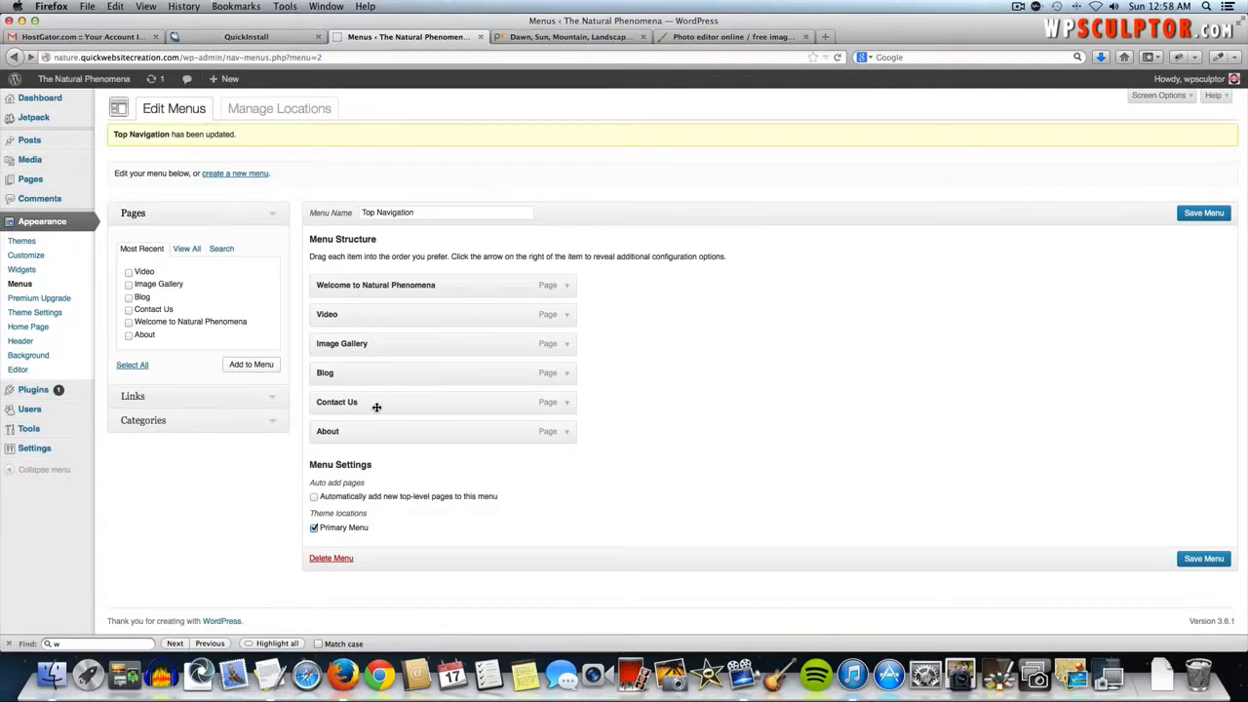
left_click_drag(371, 429, 371, 314)
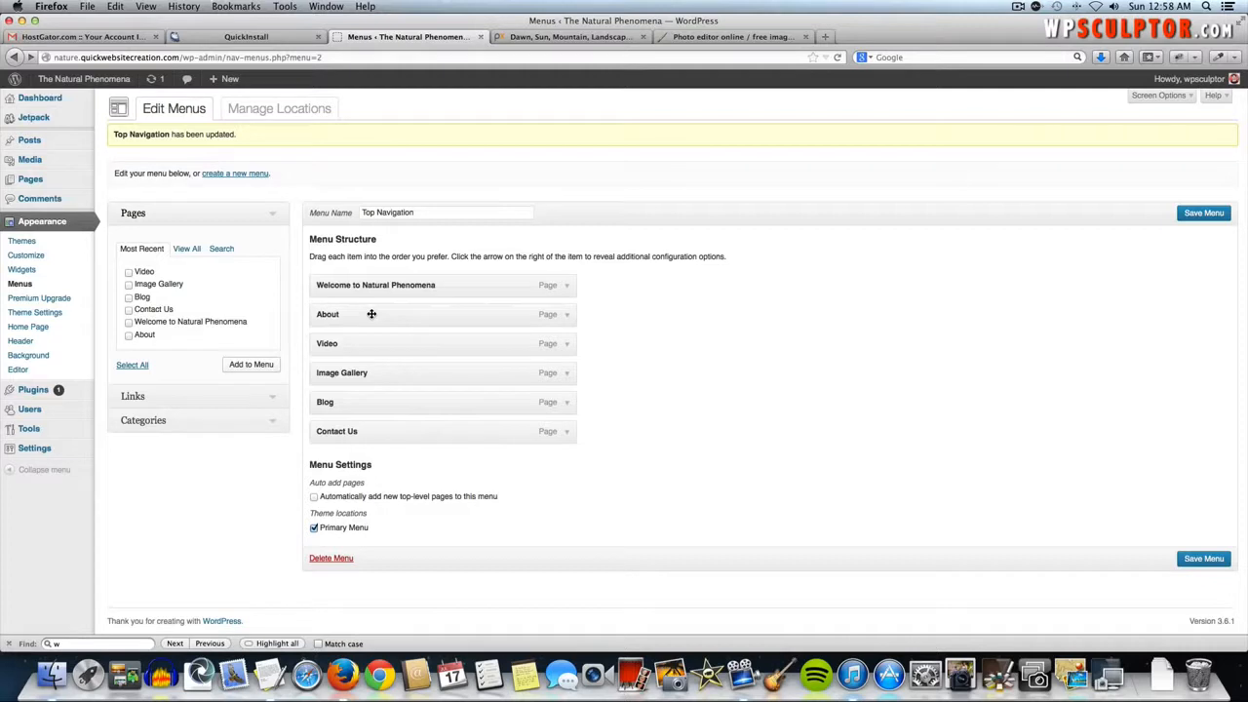
left_click_drag(354, 432, 348, 347)
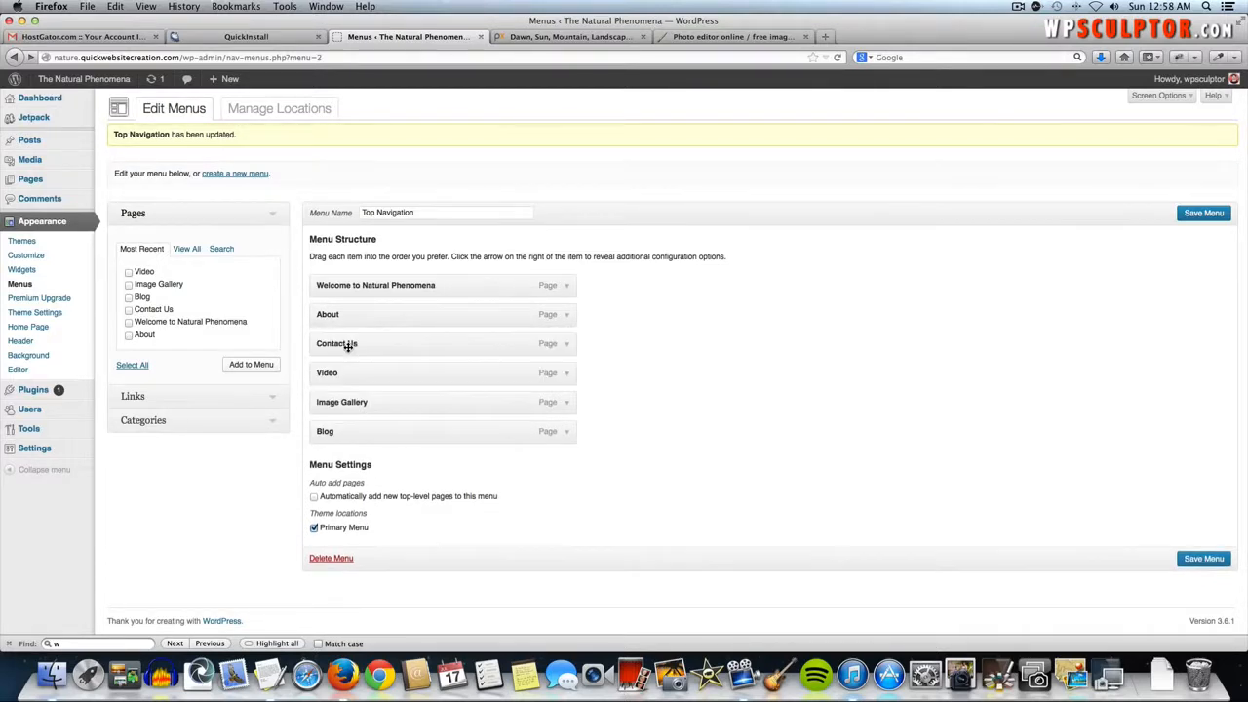
left_click_drag(351, 436, 342, 377)
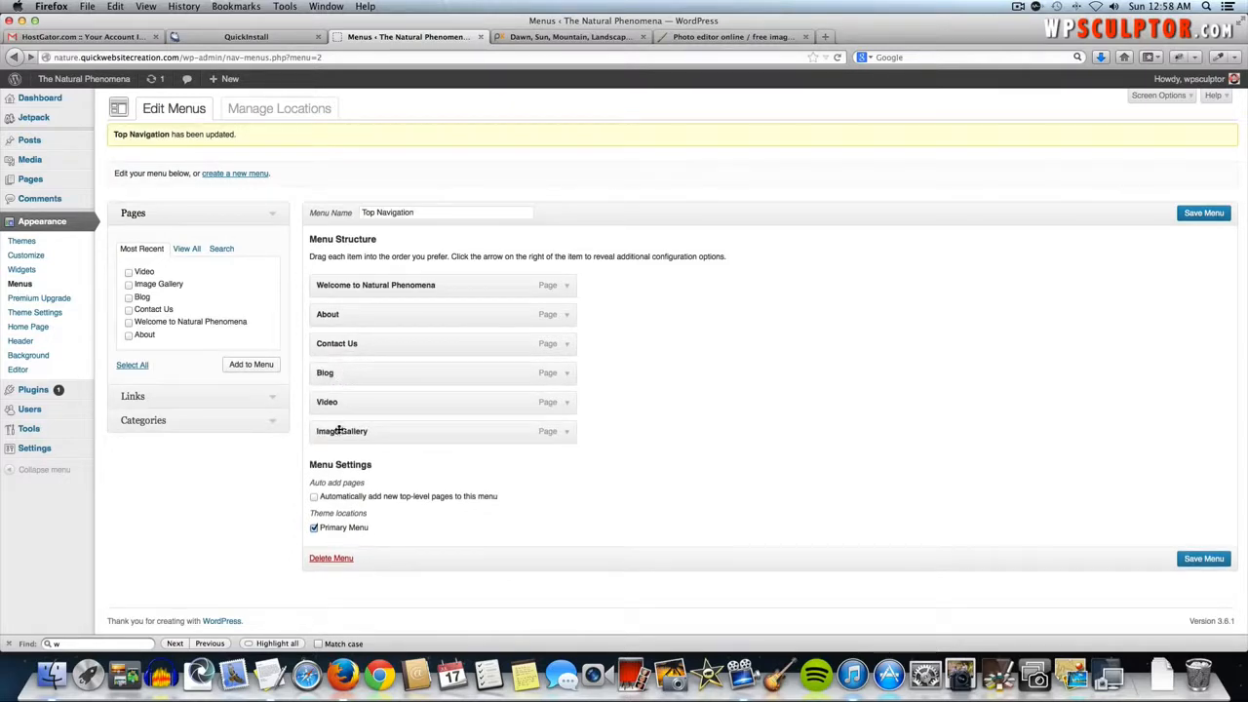
left_click_drag(337, 431, 329, 404)
left_click(1196, 216)
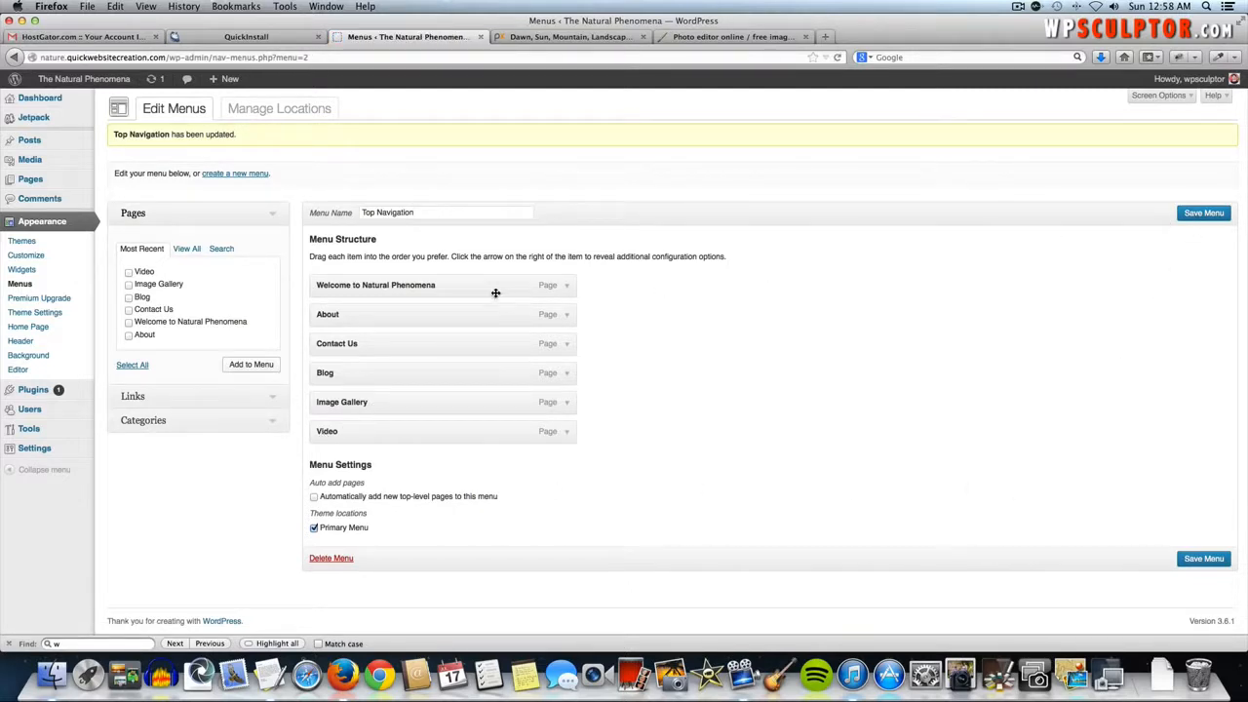
- Relabel the Welcome to Natural Phenomena menu item as 'Home', save the menu, and view the live site
left_click(76, 88)
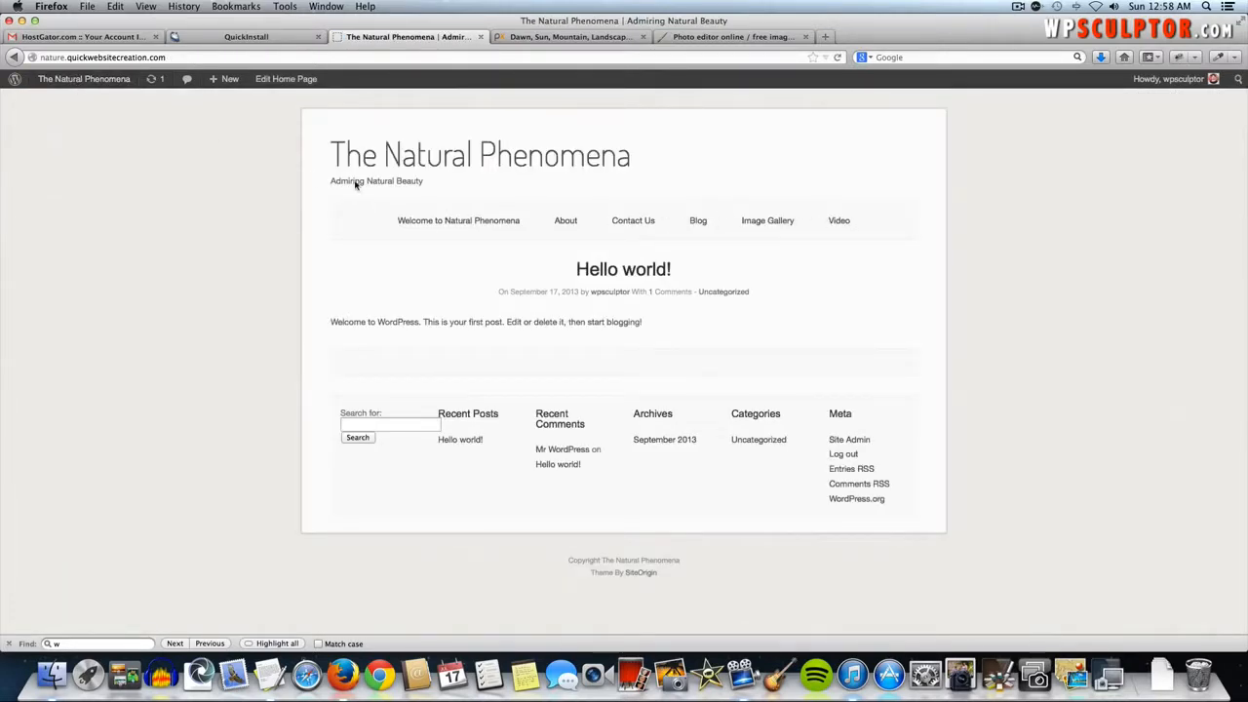
left_click(14, 56)
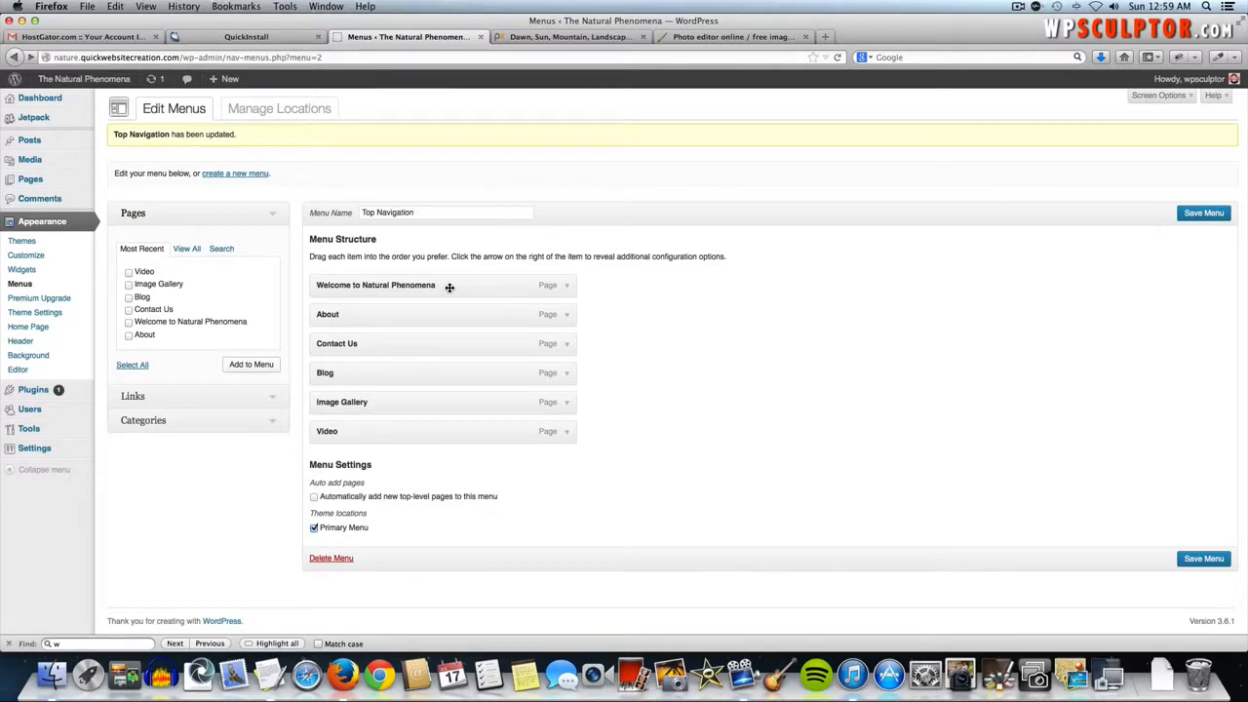
left_click(566, 289)
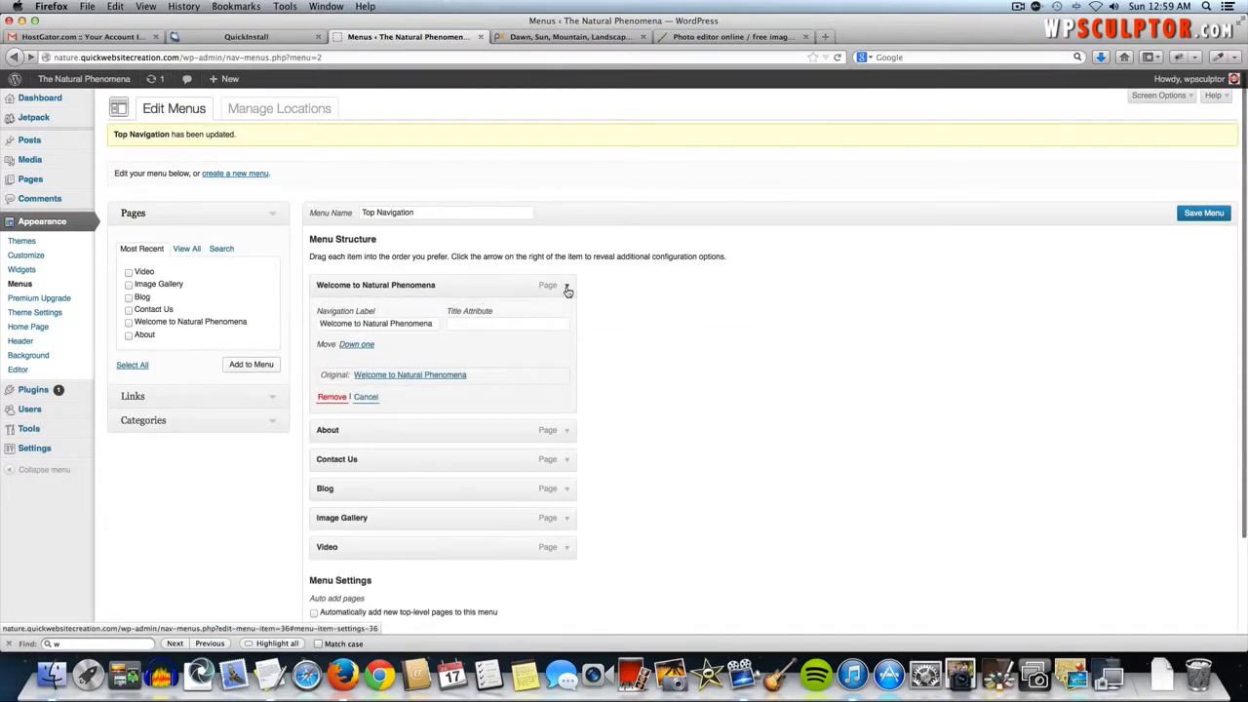
triple_click(371, 325)
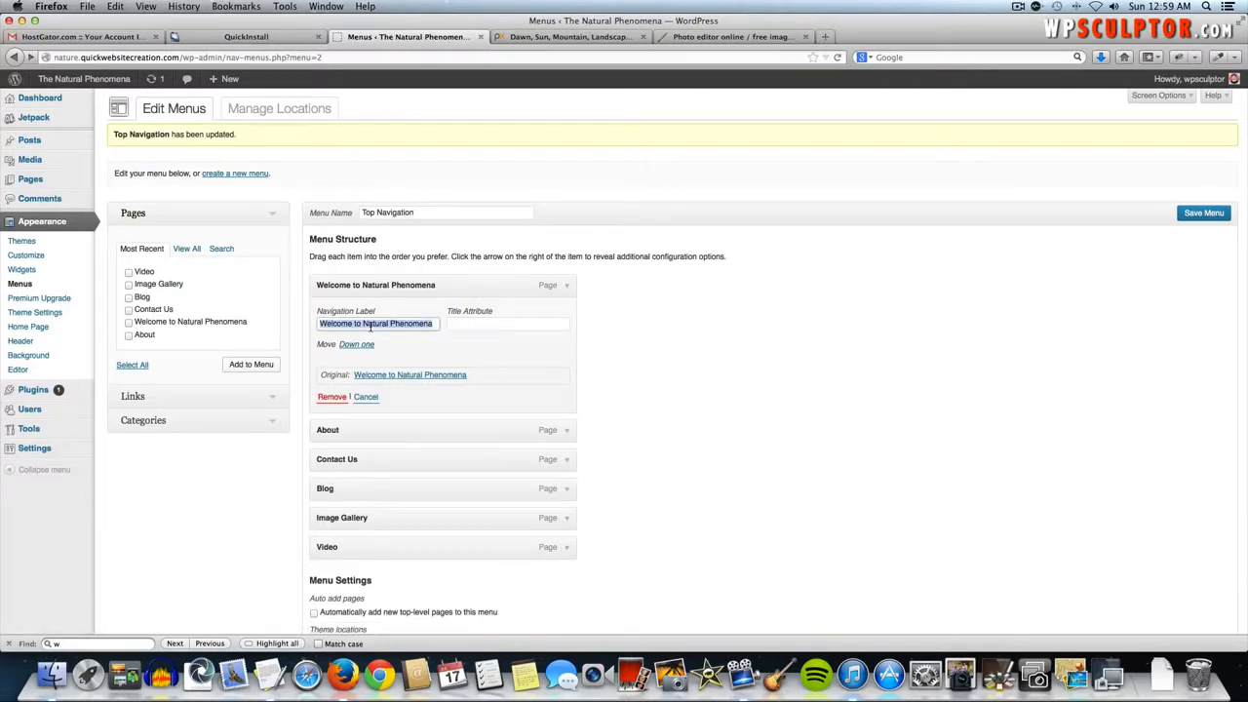
key("BackSpace")
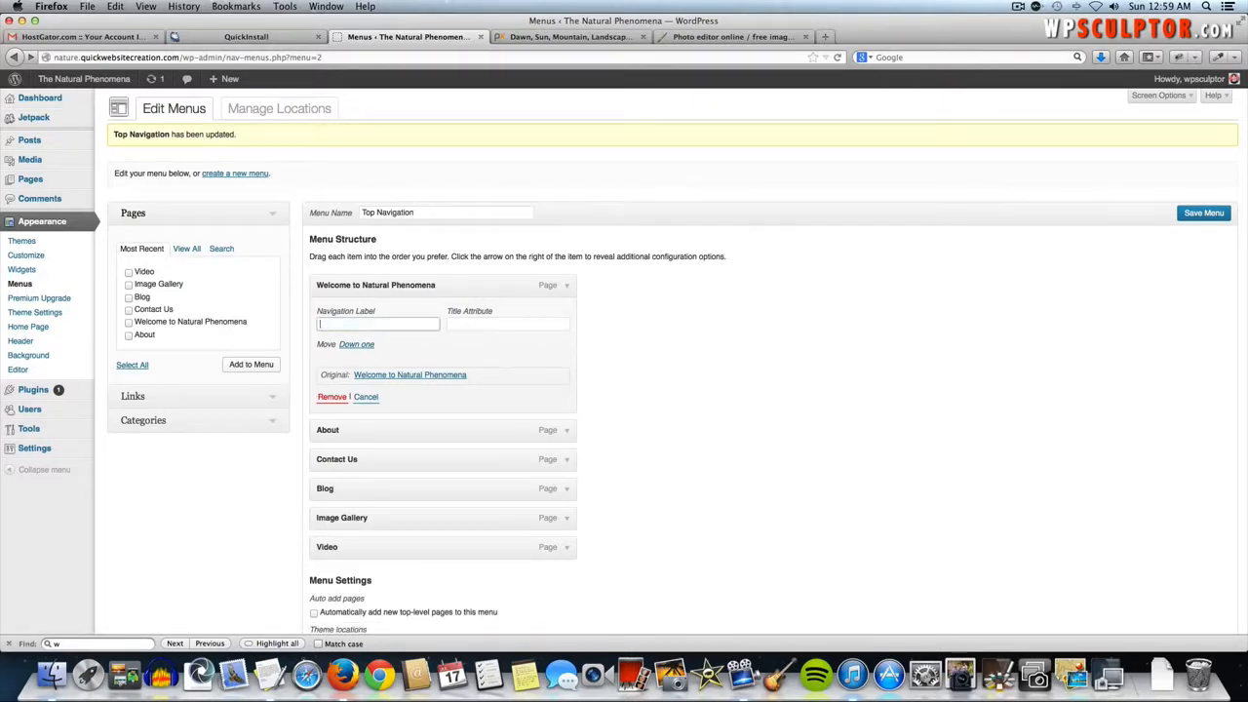
type("Home")
left_click(570, 286)
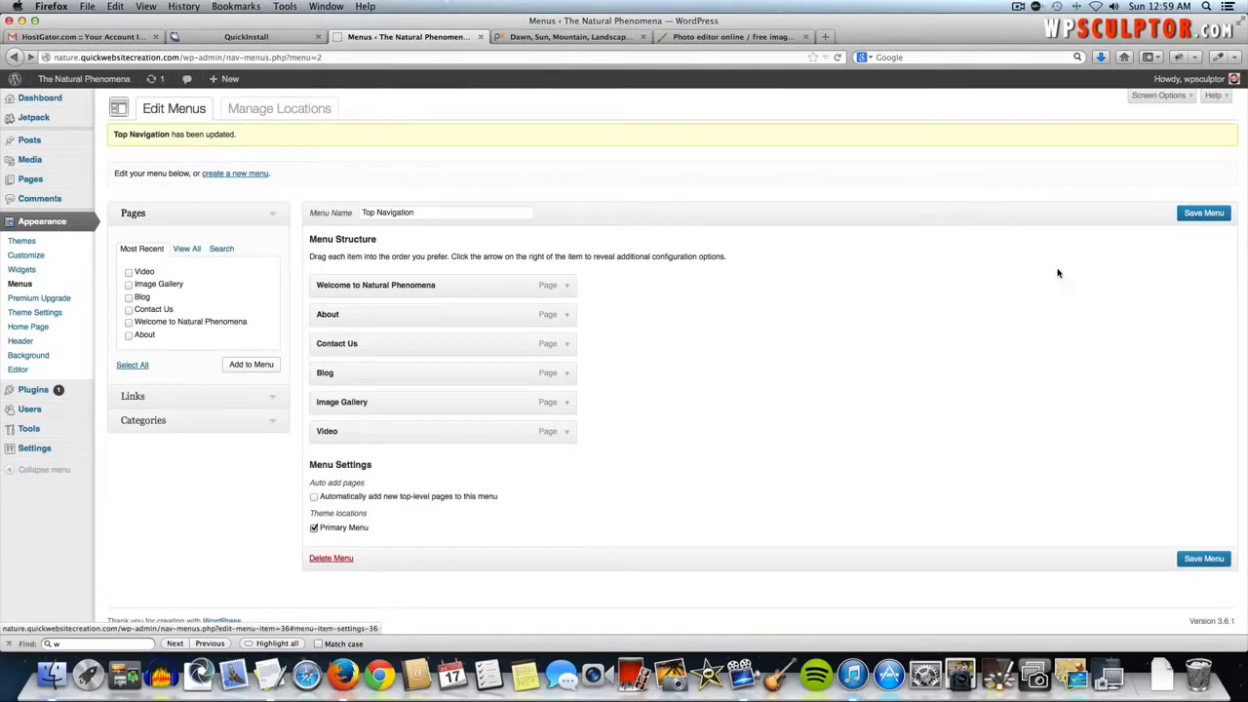
left_click(1207, 215)
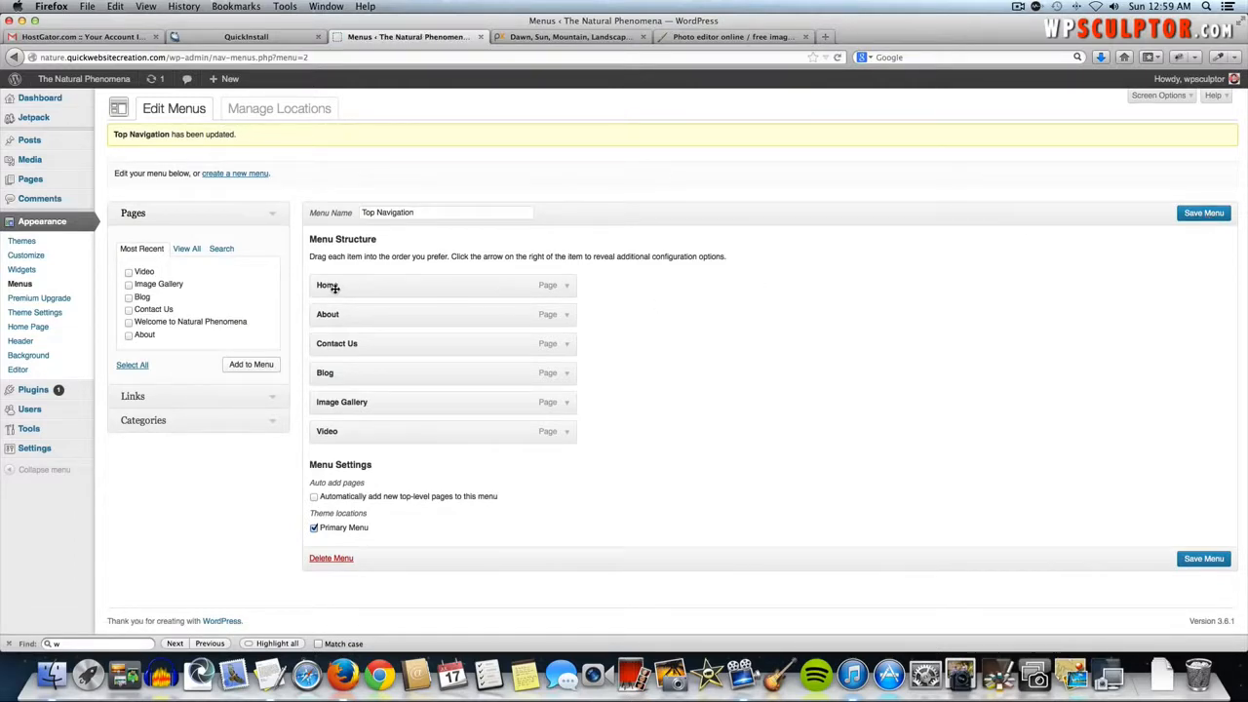
left_click(55, 79)
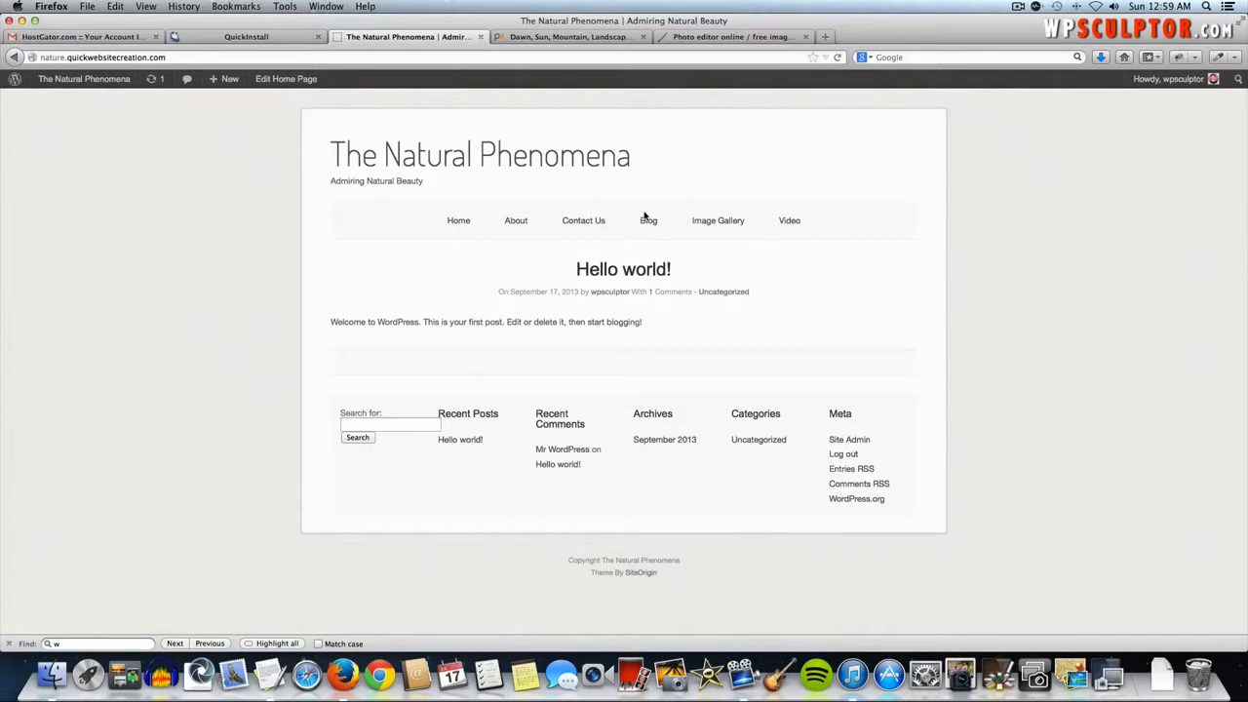
- Go back from the live site to the Top Navigation menu editor
left_click(14, 57)
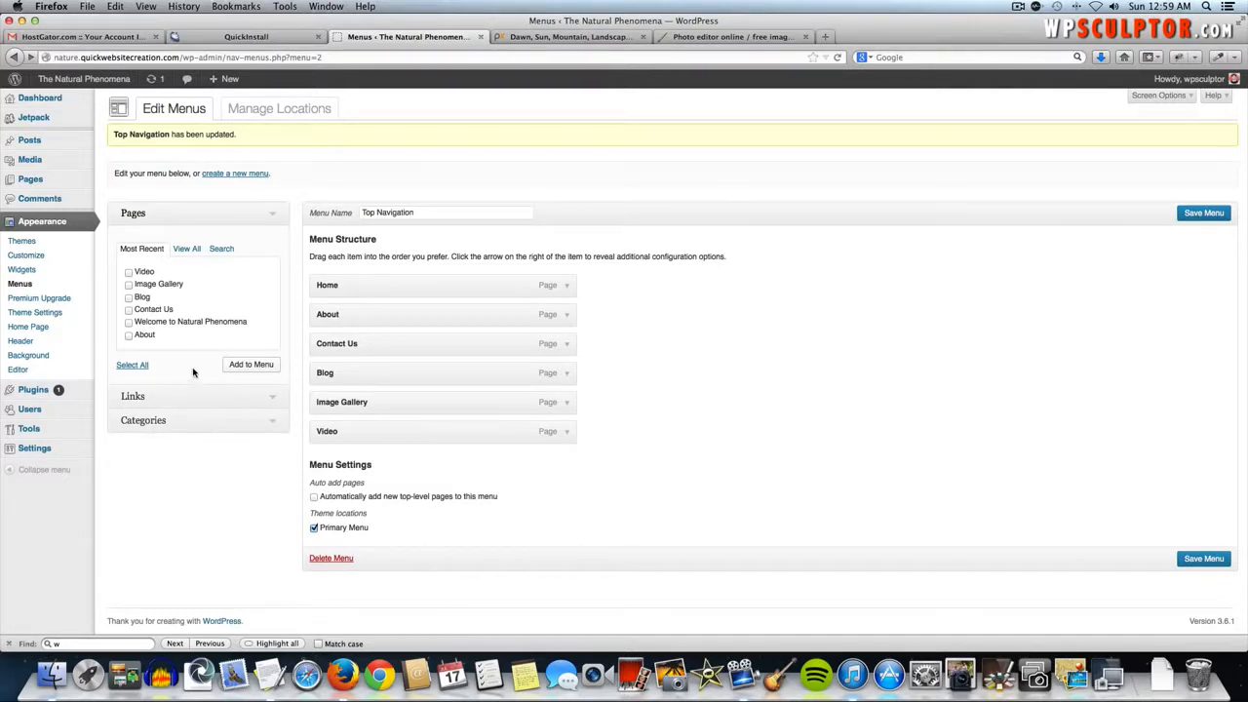
- Add a custom link labelled 'Media' with address # to the Top Navigation menu
left_click(276, 399)
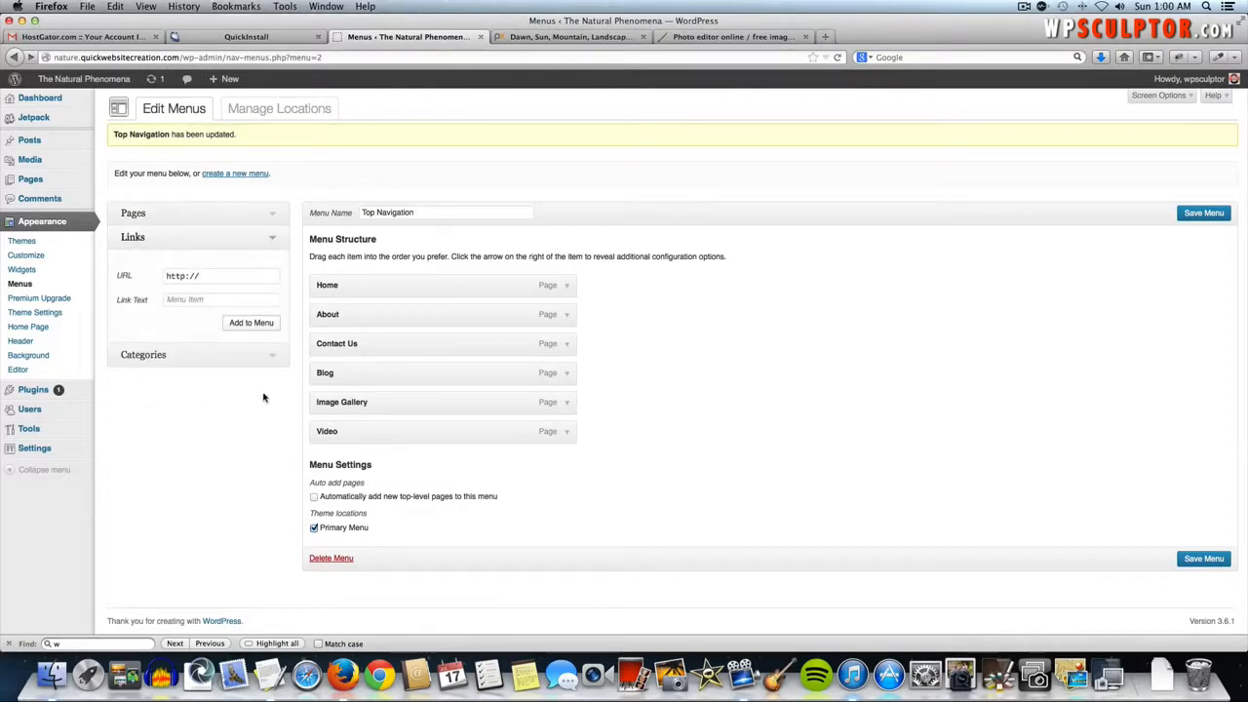
left_click(185, 300)
type("M")
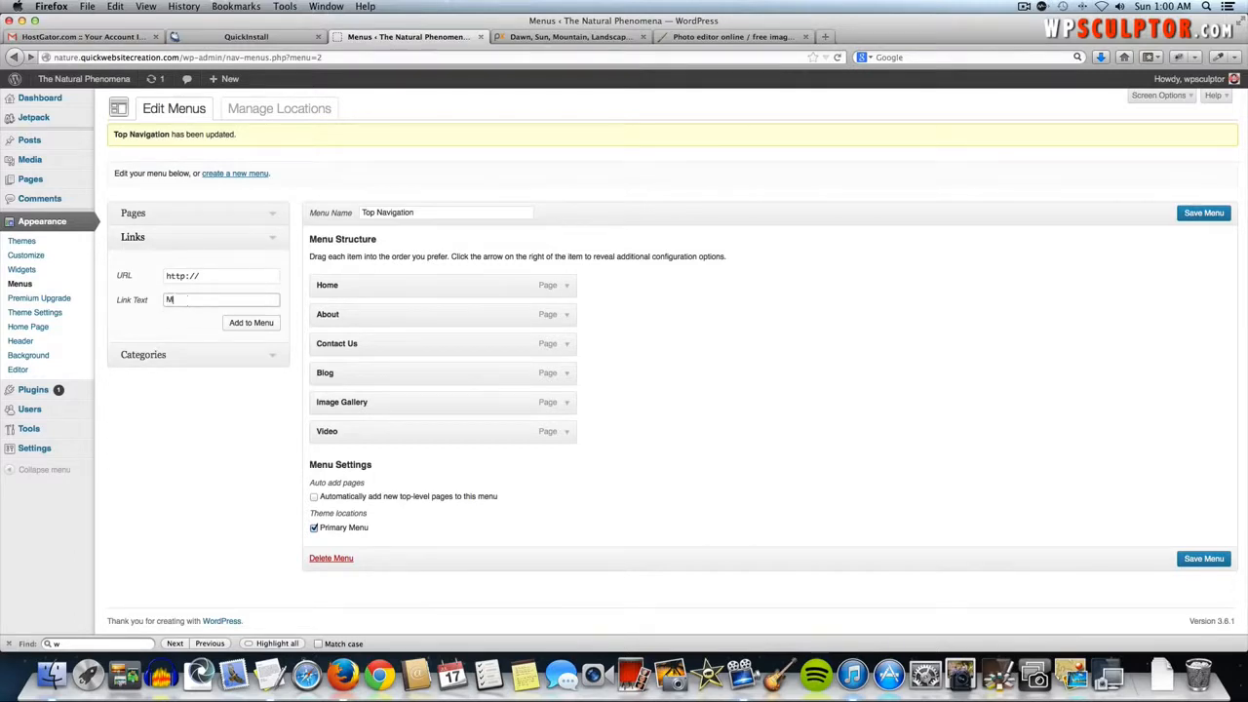
type("edia")
triple_click(206, 277)
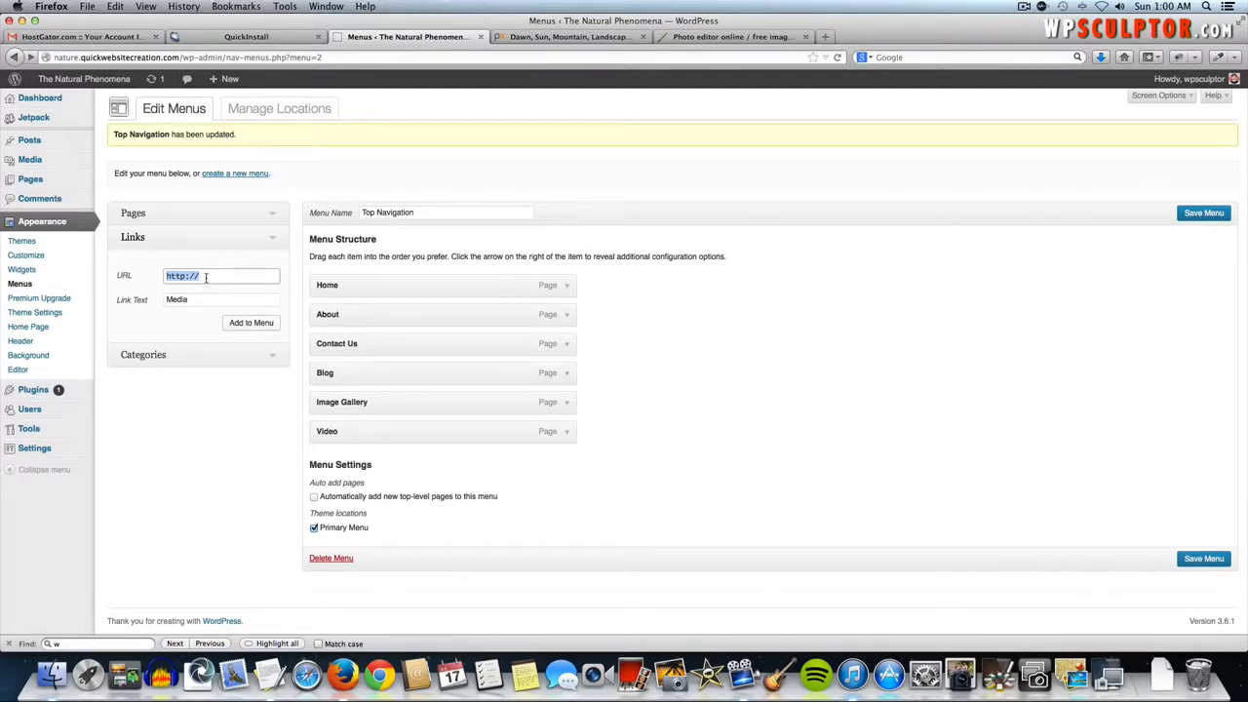
type("#")
left_click(267, 325)
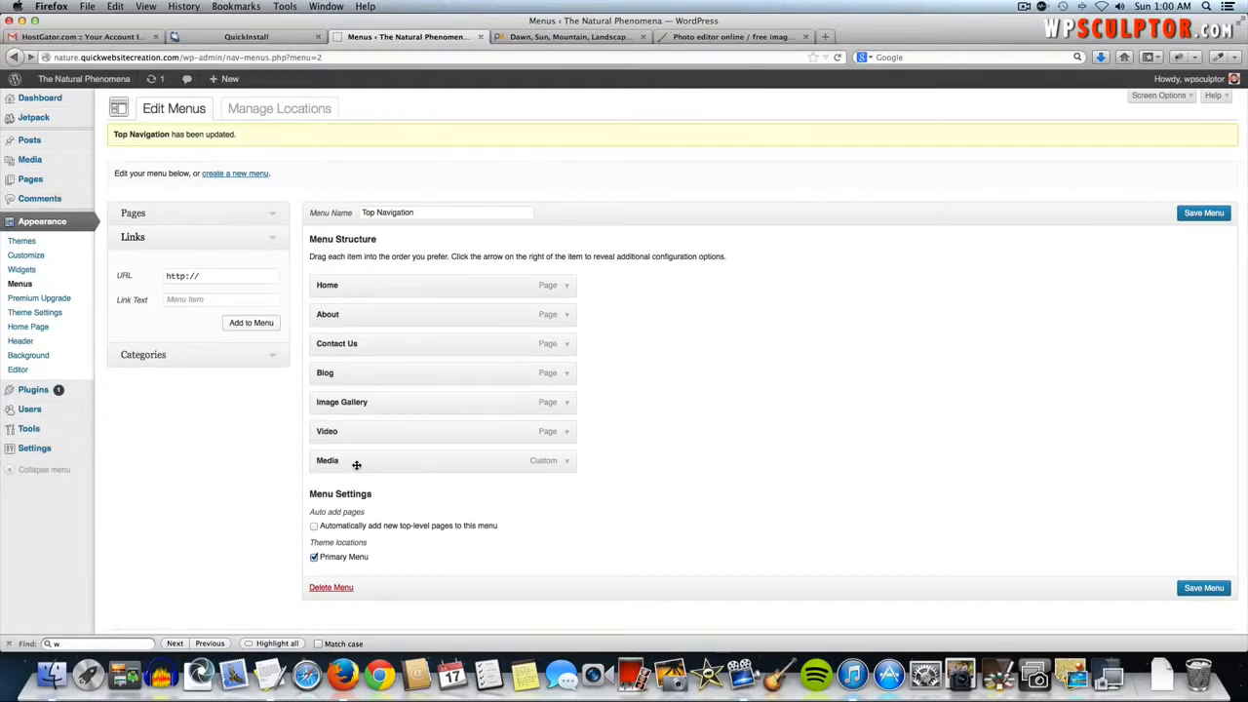
- Place Media after Blog with Image Gallery and Video nested under it, save, and view the site
left_click_drag(357, 465, 342, 406)
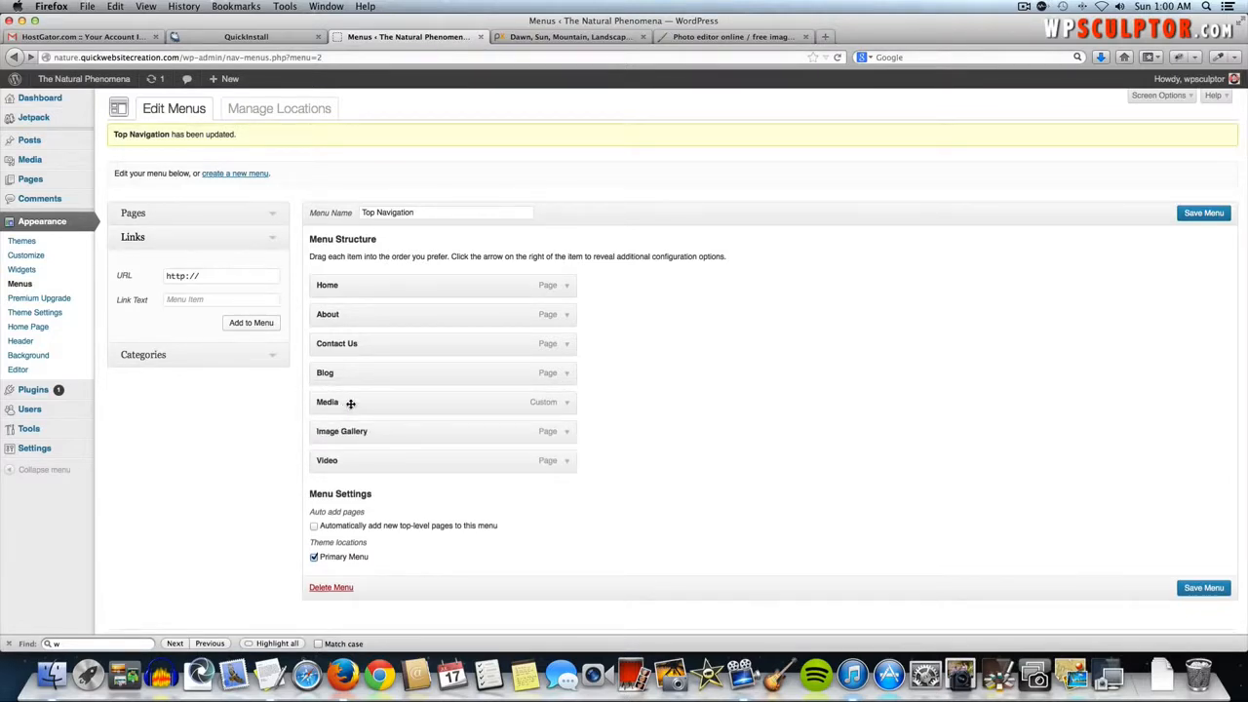
mouse_move(349, 402)
left_mouse_down()
mouse_move(409, 407)
mouse_move(350, 406)
left_mouse_up()
left_click_drag(335, 435, 359, 458)
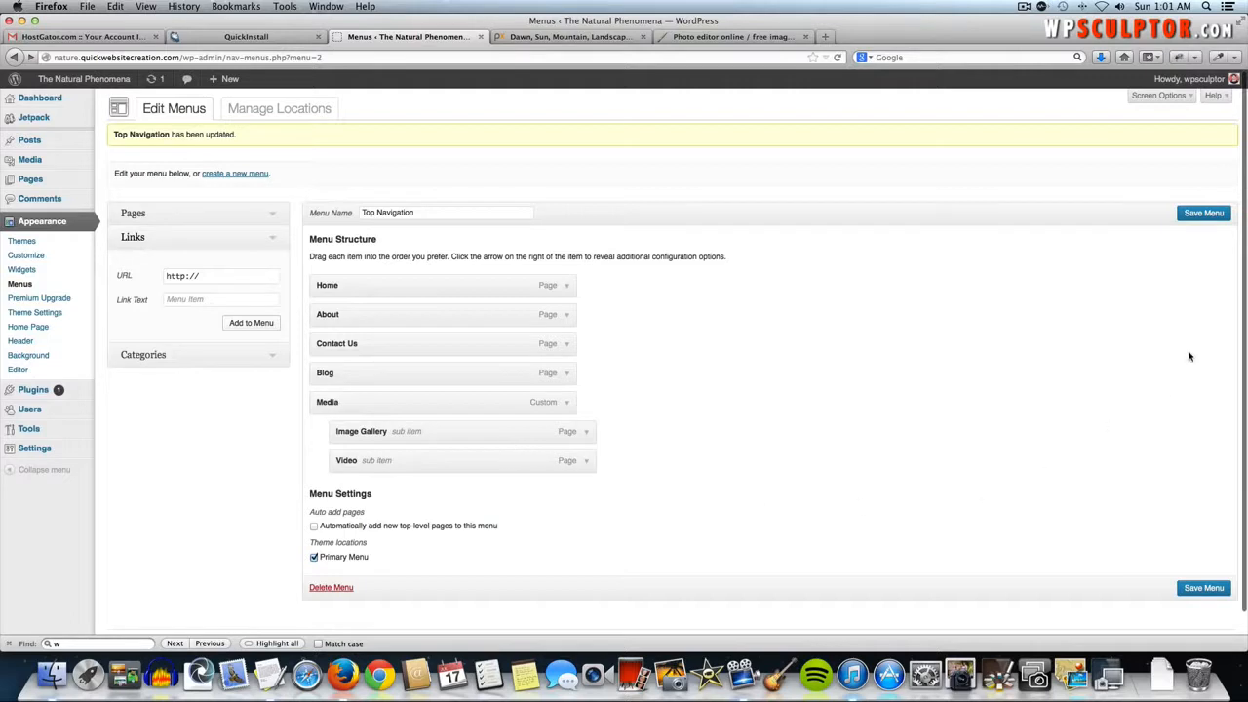
left_click(1210, 218)
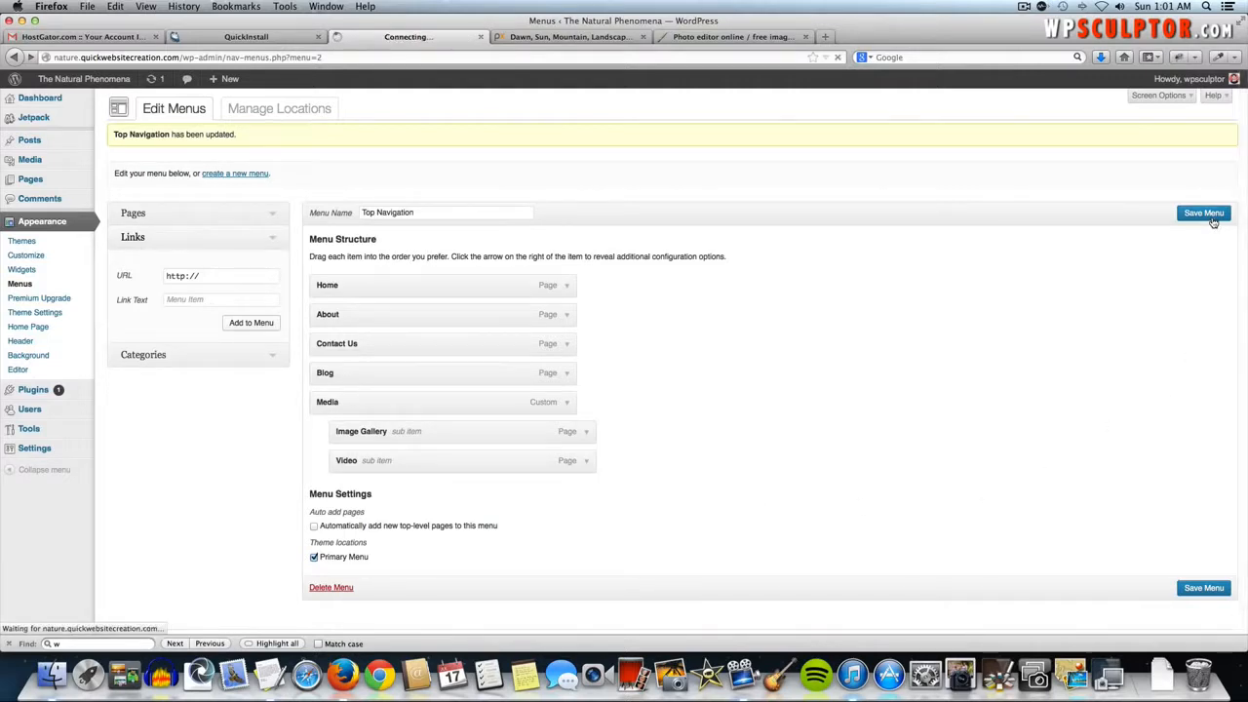
left_click(80, 83)
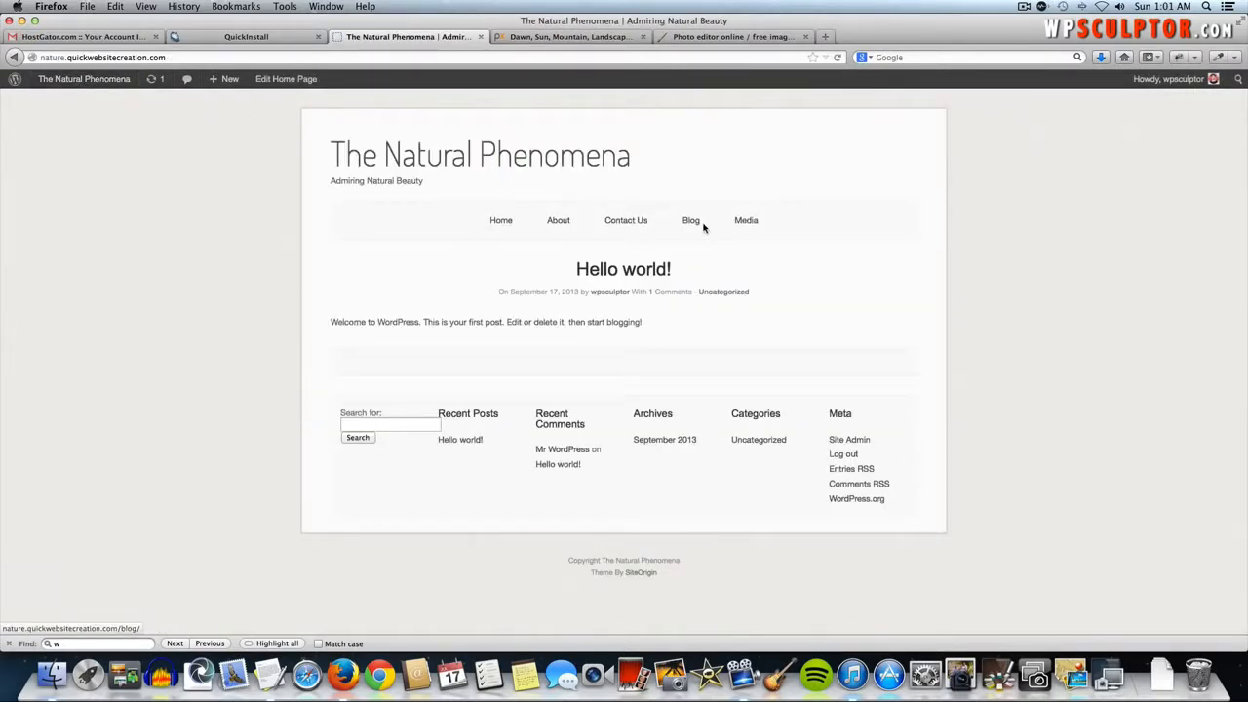
- Check the Media submenu on the live site, then go back to the Menus page
mouse_move(744, 223)
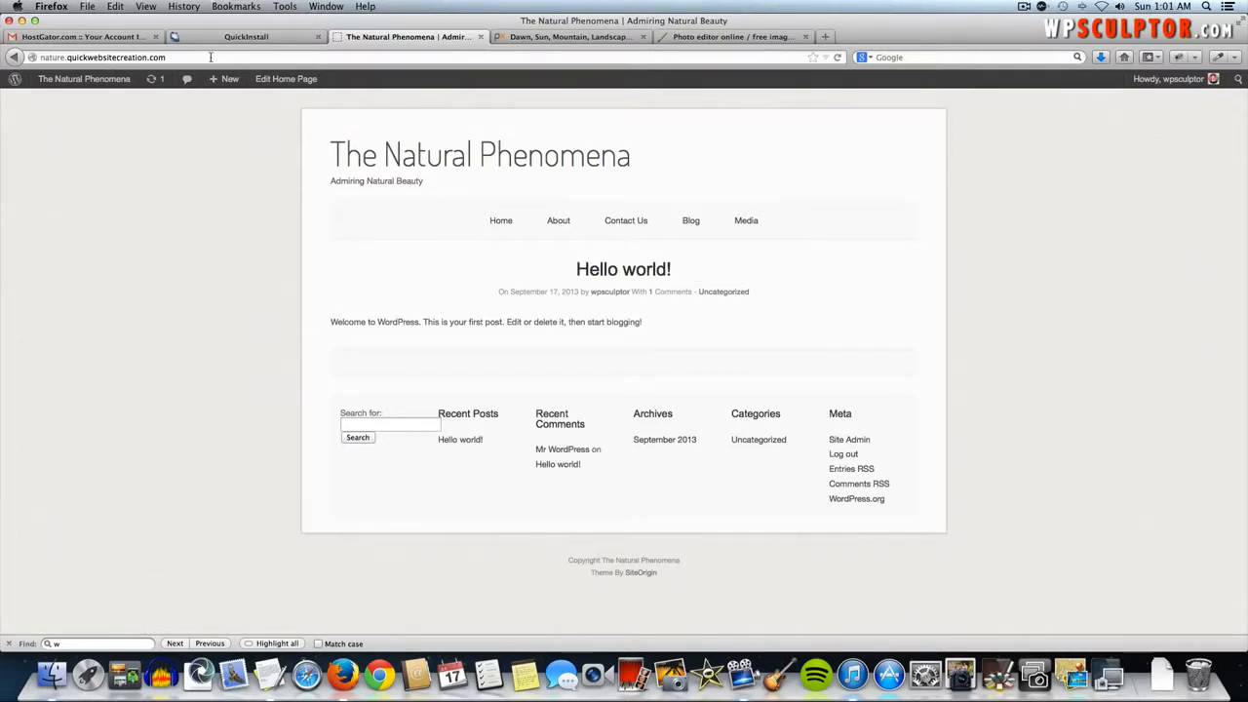
left_click(12, 58)
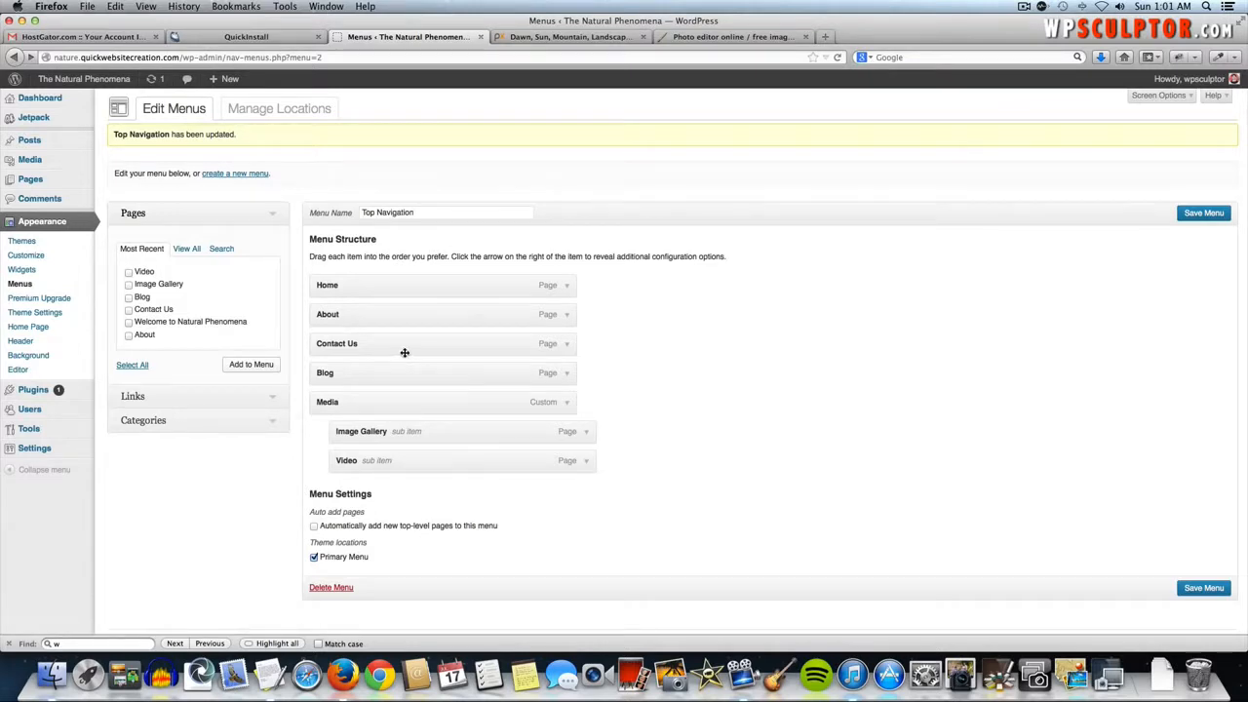
- Re-save the Top Navigation menu without changes and view the live front page
left_click(567, 287)
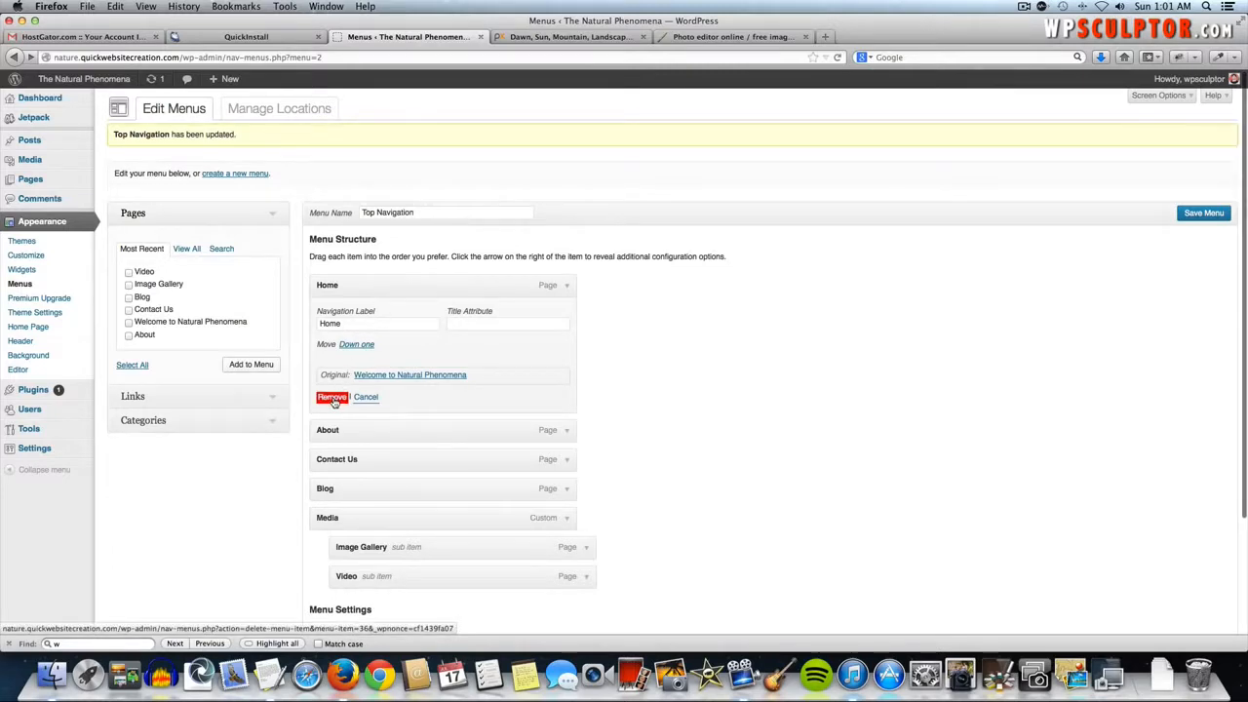
left_click(567, 286)
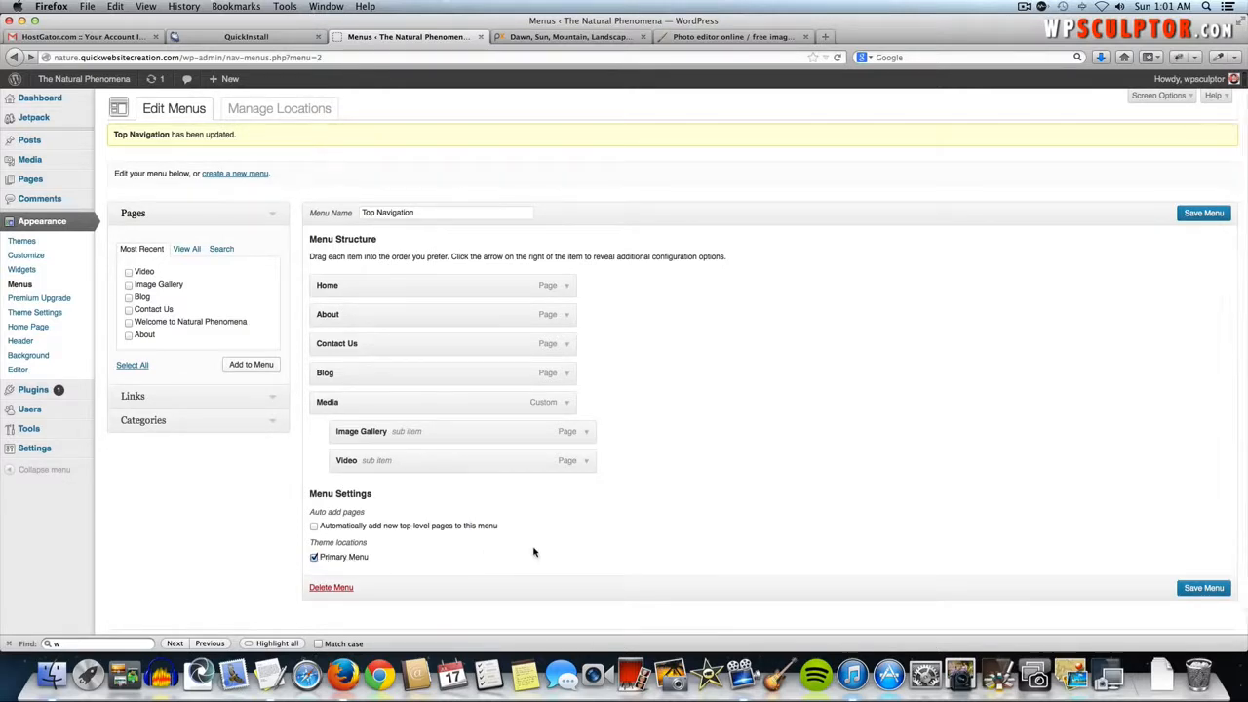
left_click(1204, 212)
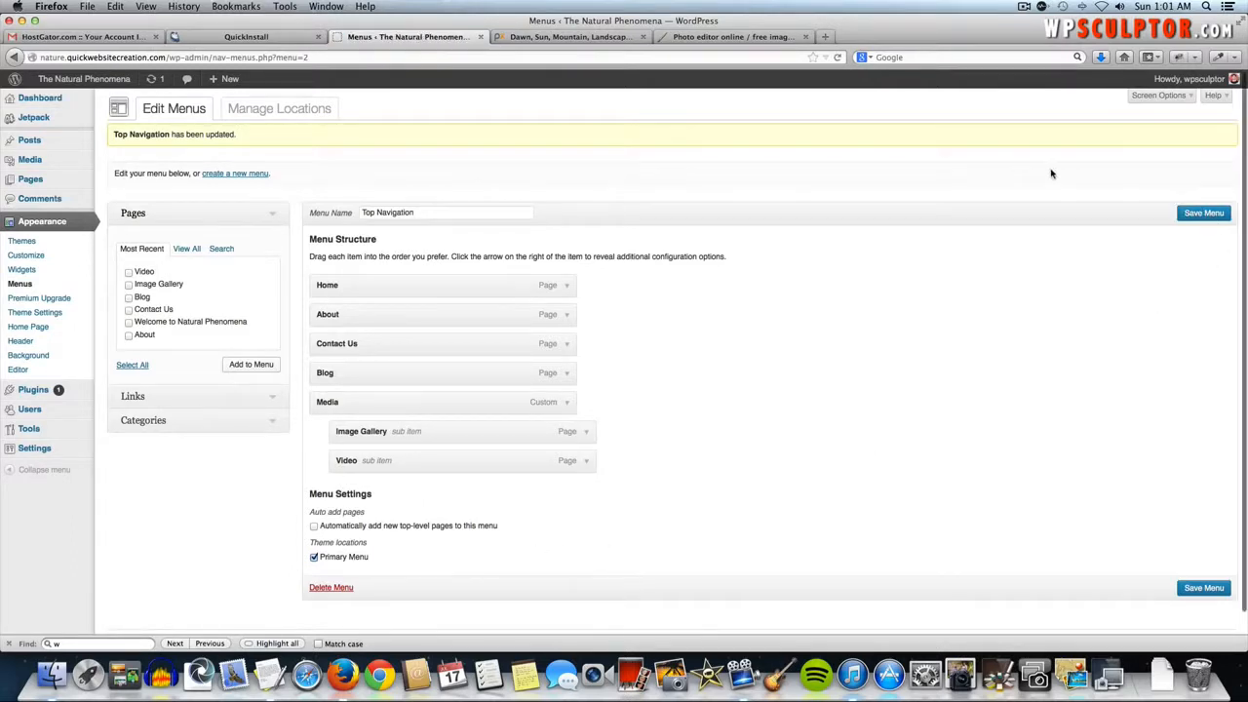
left_click(107, 83)
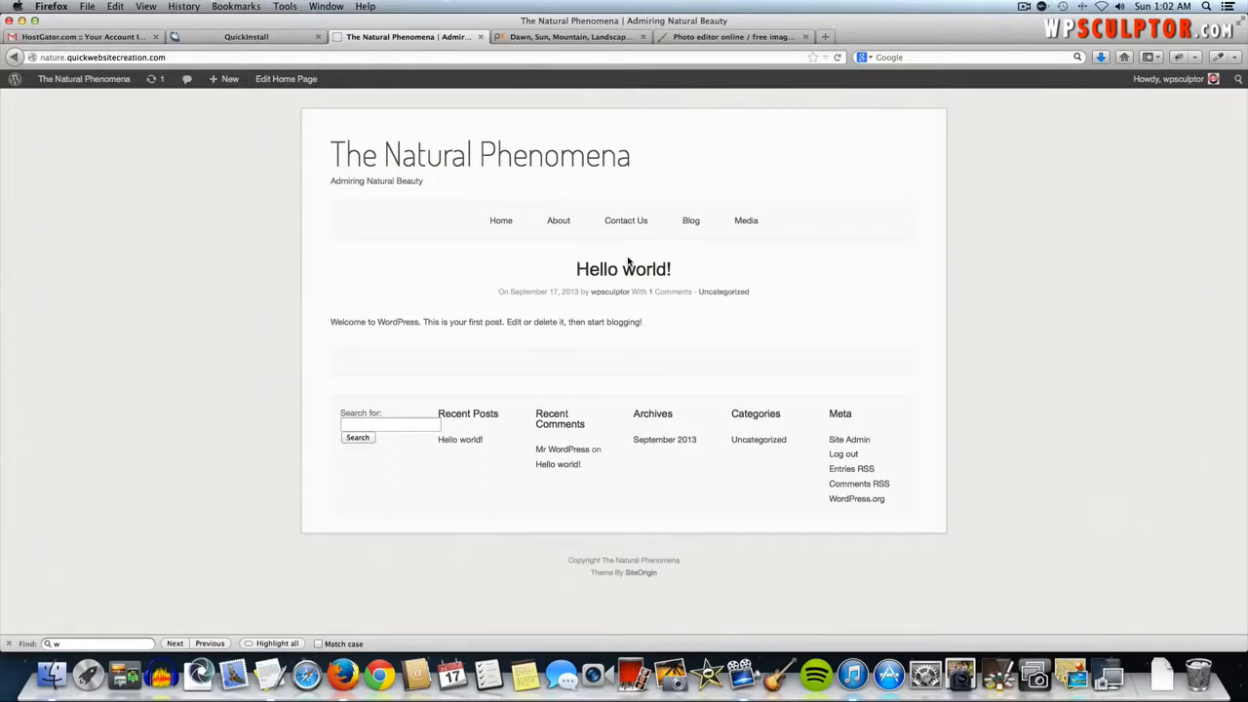
- Confirm Home opens the Welcome to Natural Phenomena page, then return to the Dashboard
left_click(500, 222)
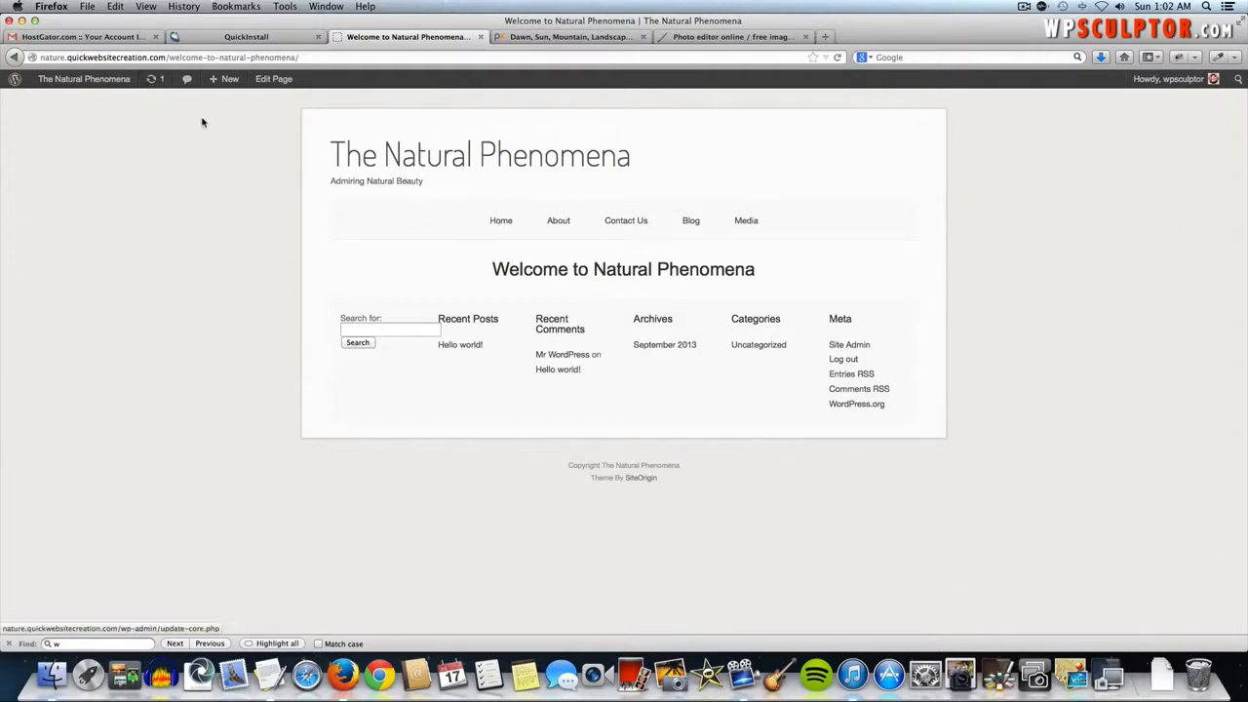
left_click(394, 163)
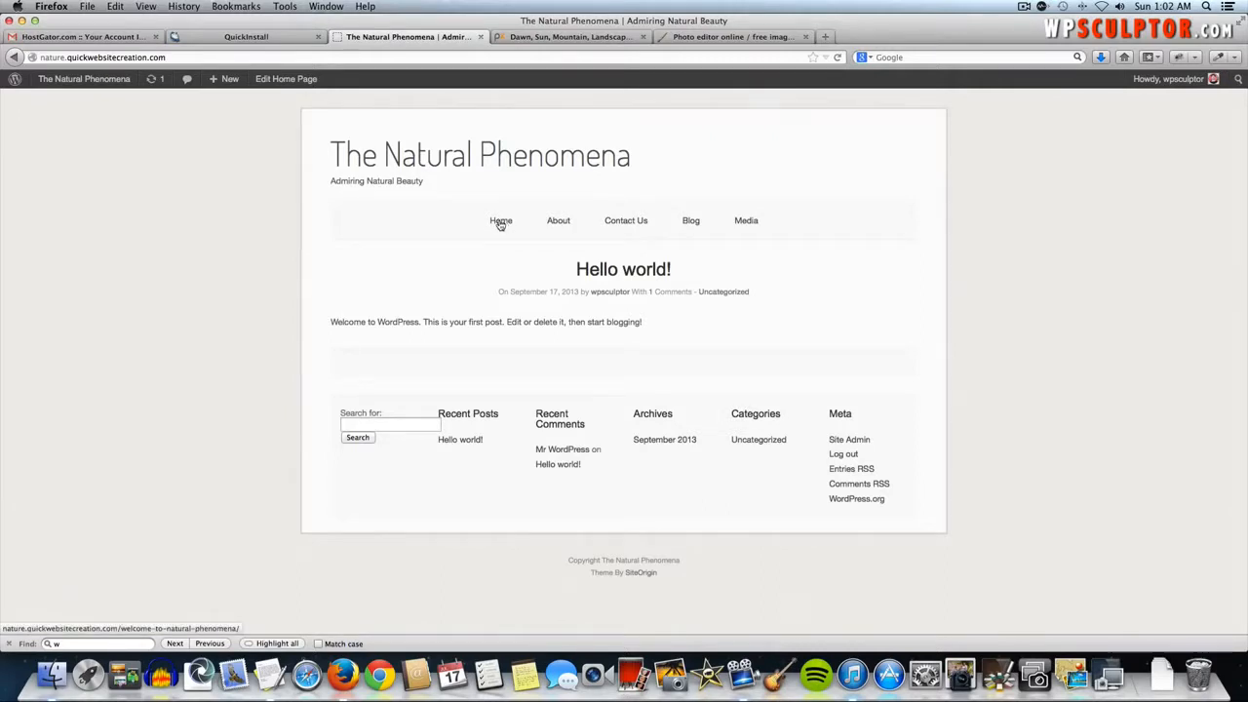
left_click(82, 86)
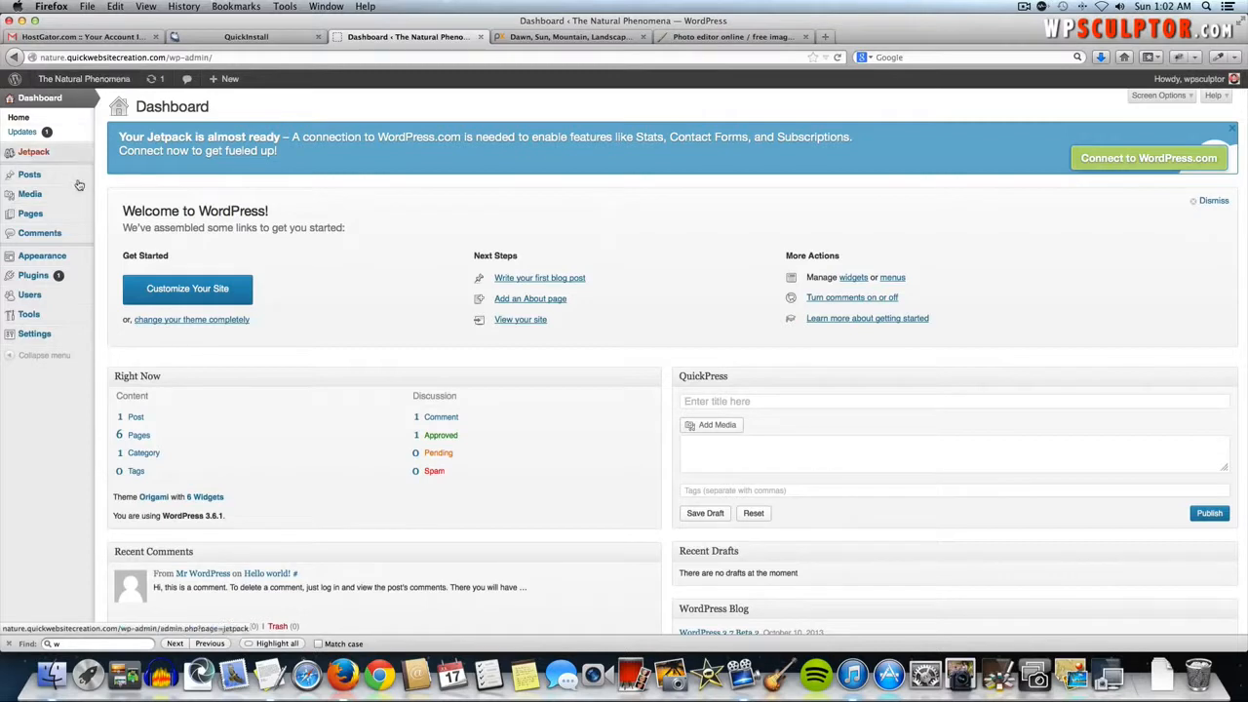
- Go to Settings > Reading
mouse_move(64, 336)
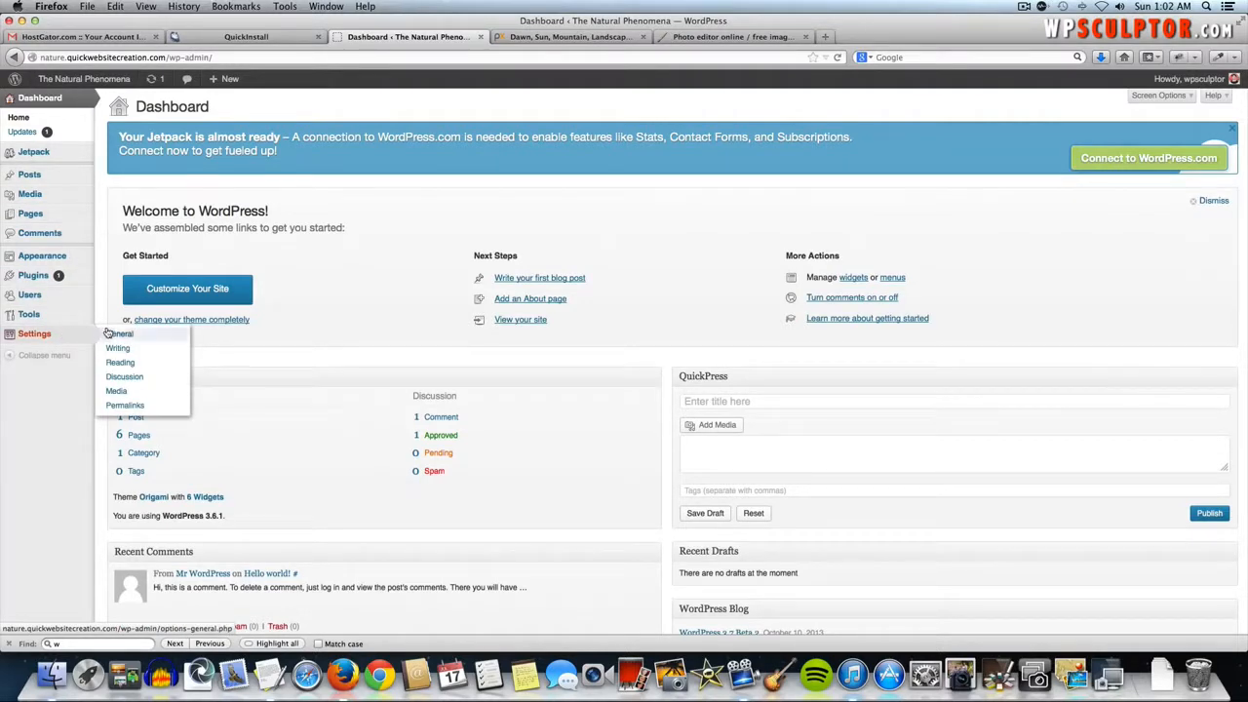
left_click(133, 364)
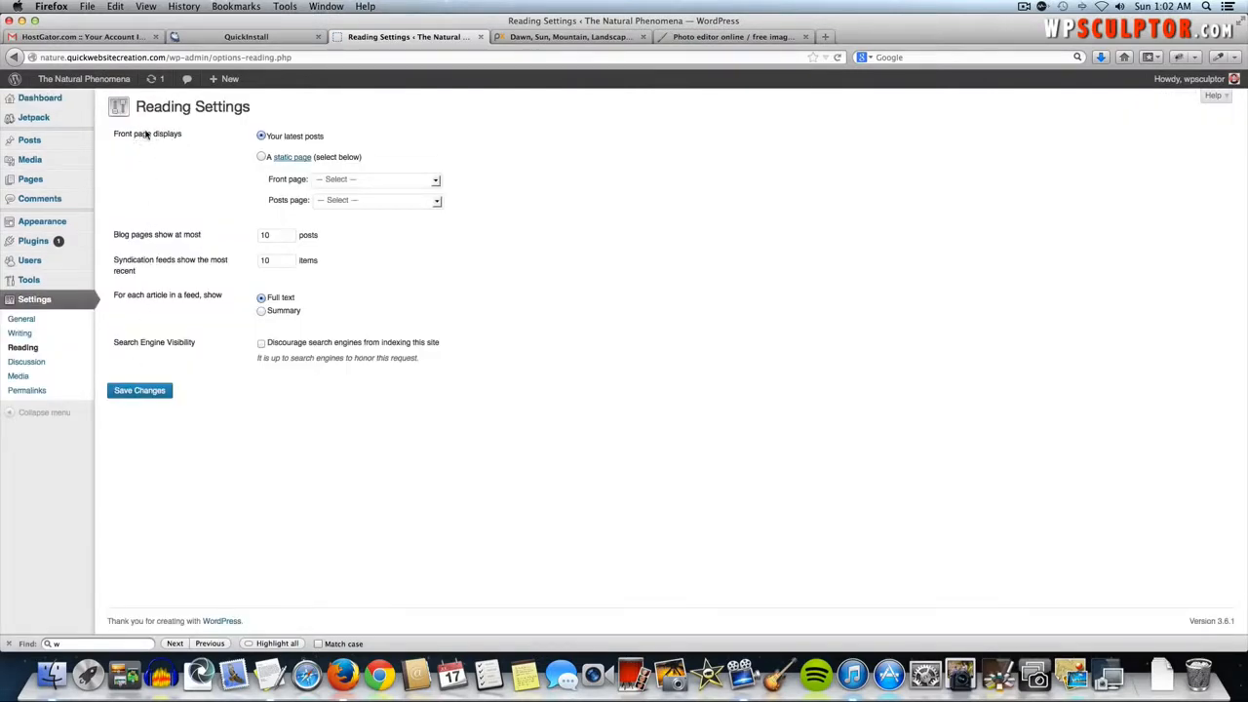
- Set Welcome to Natural Phenomena as static front page and Blog as posts page, then view the site
left_click(261, 158)
left_click(388, 181)
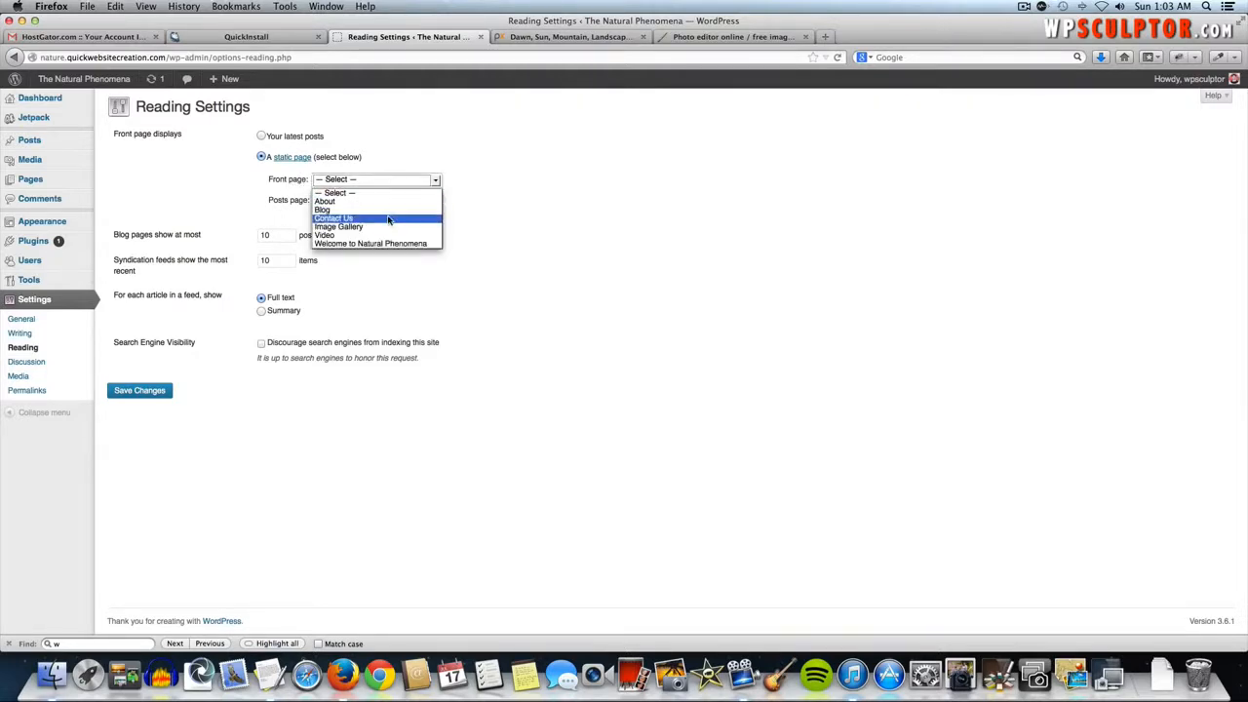
left_click(399, 244)
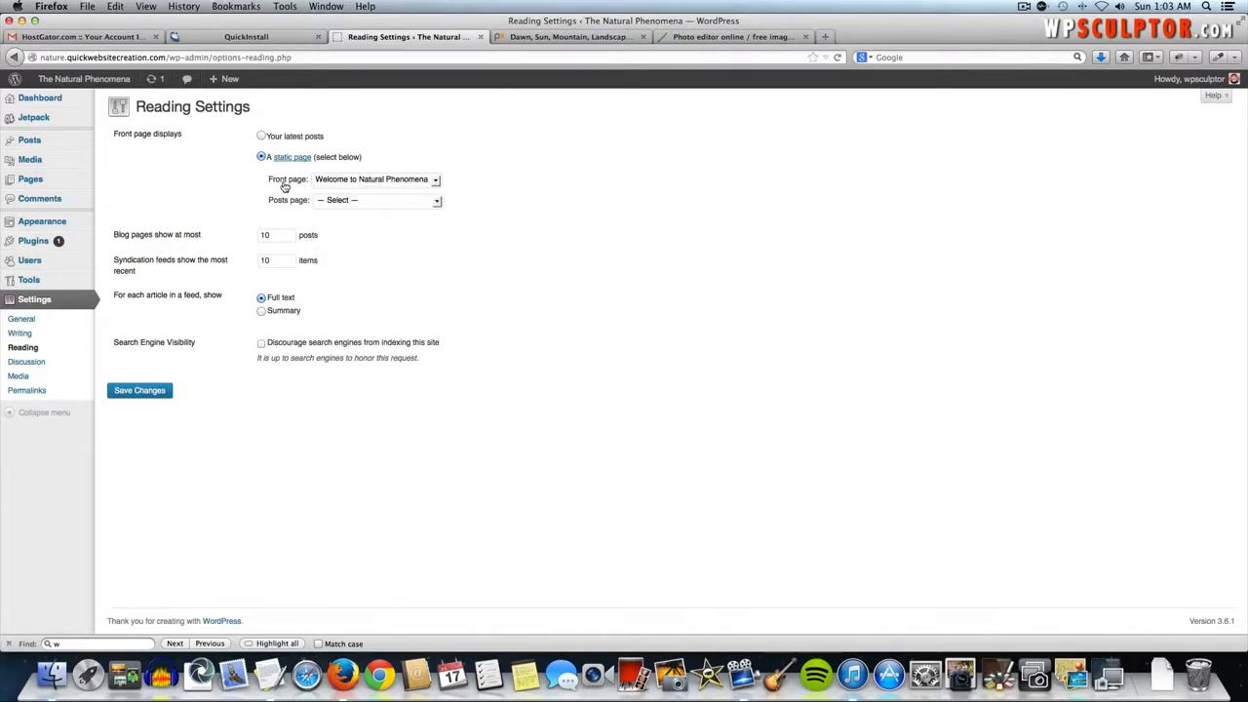
left_click(364, 202)
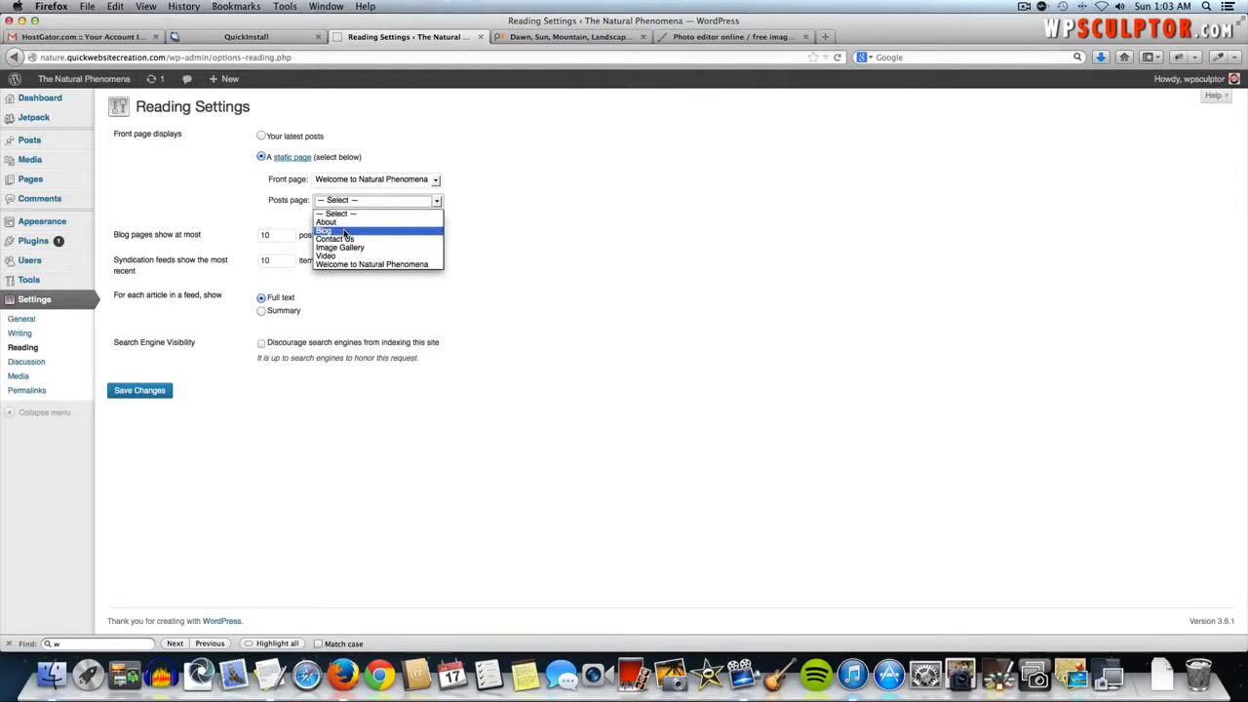
left_click(344, 231)
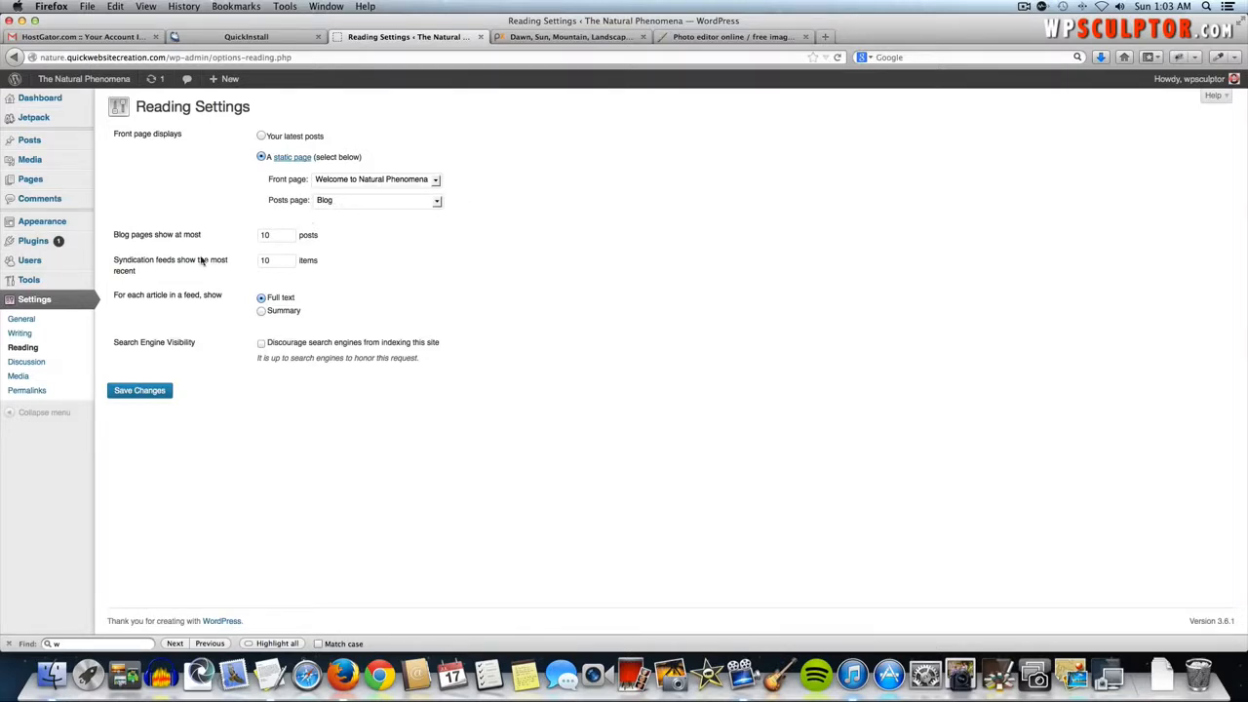
left_click(142, 391)
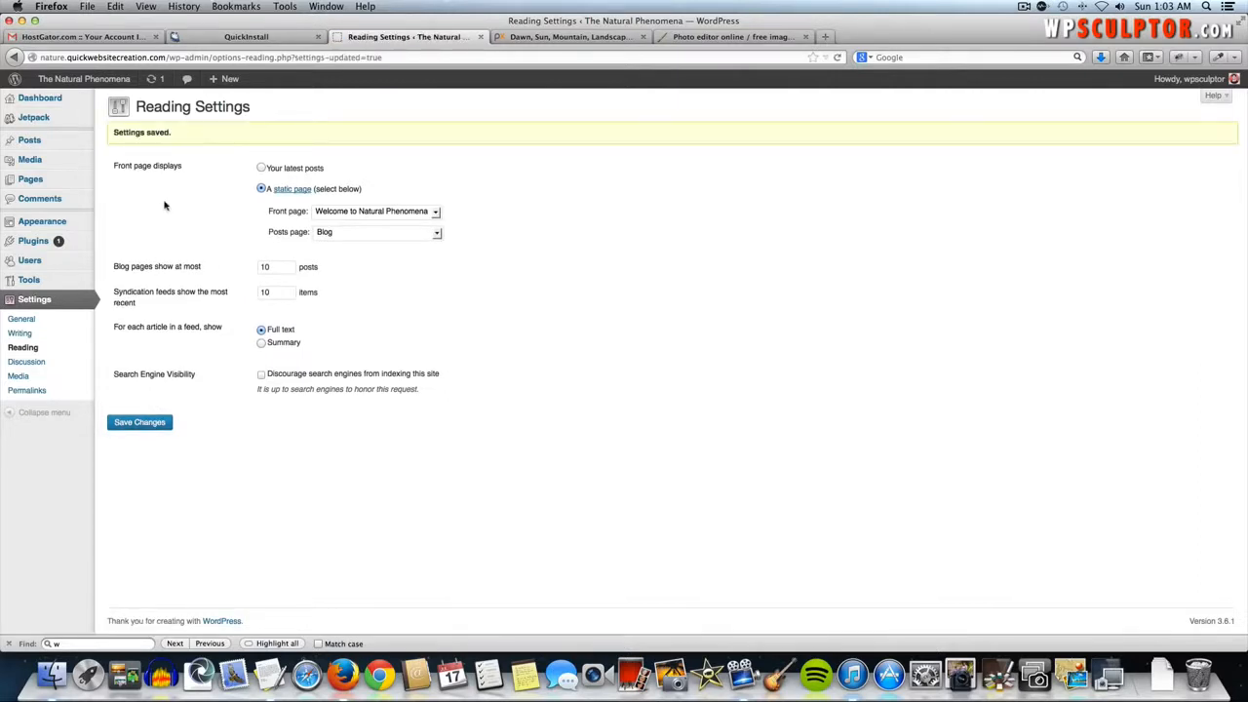
left_click(98, 80)
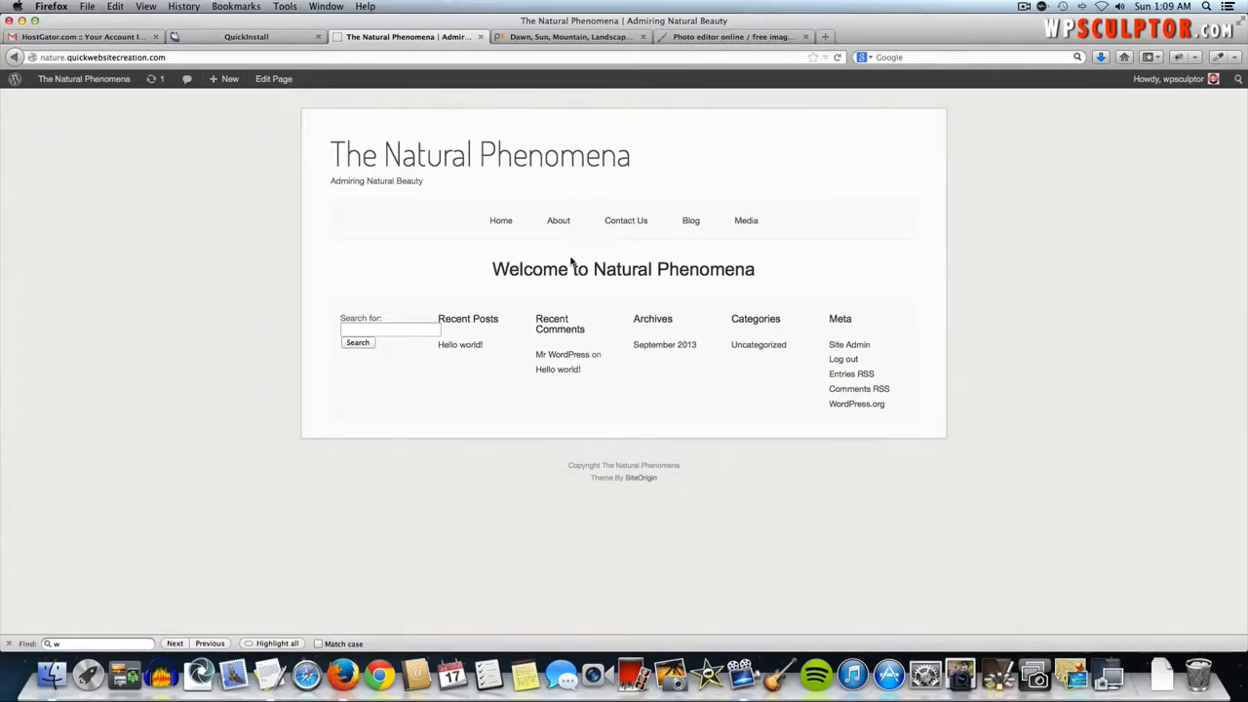
- View the Contact Us page on the live site, then return to the Dashboard
left_click(628, 225)
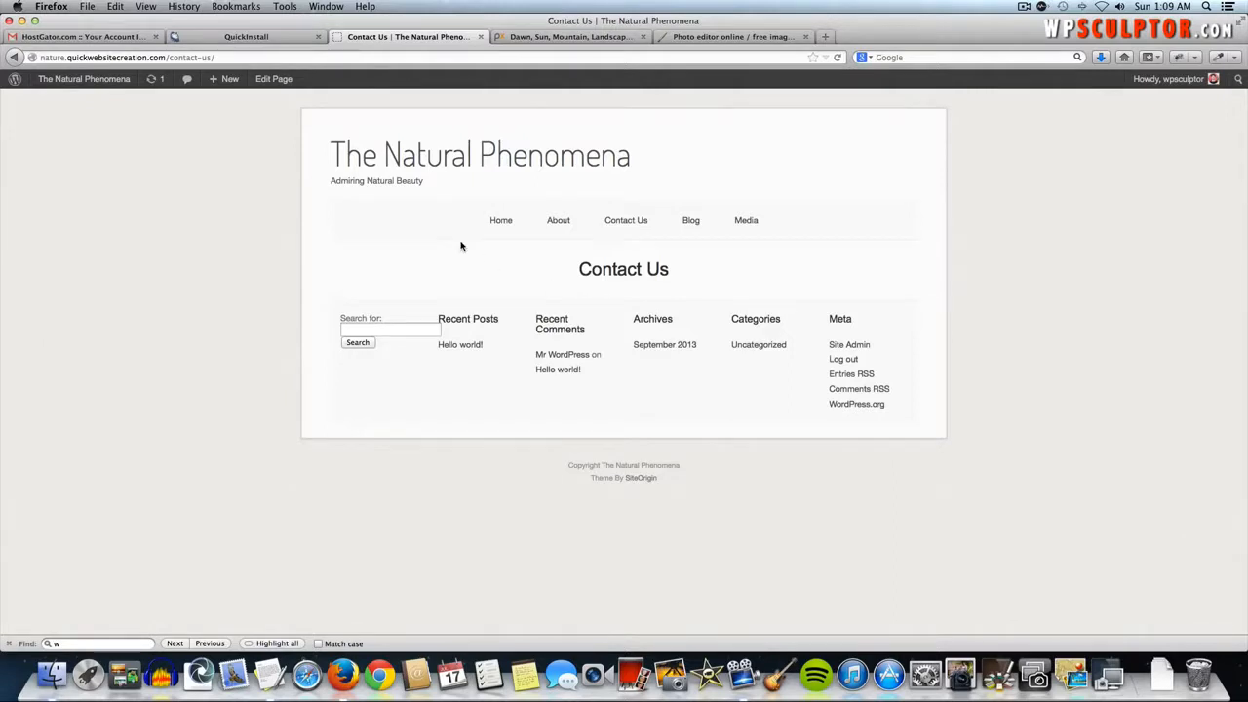
left_click(74, 84)
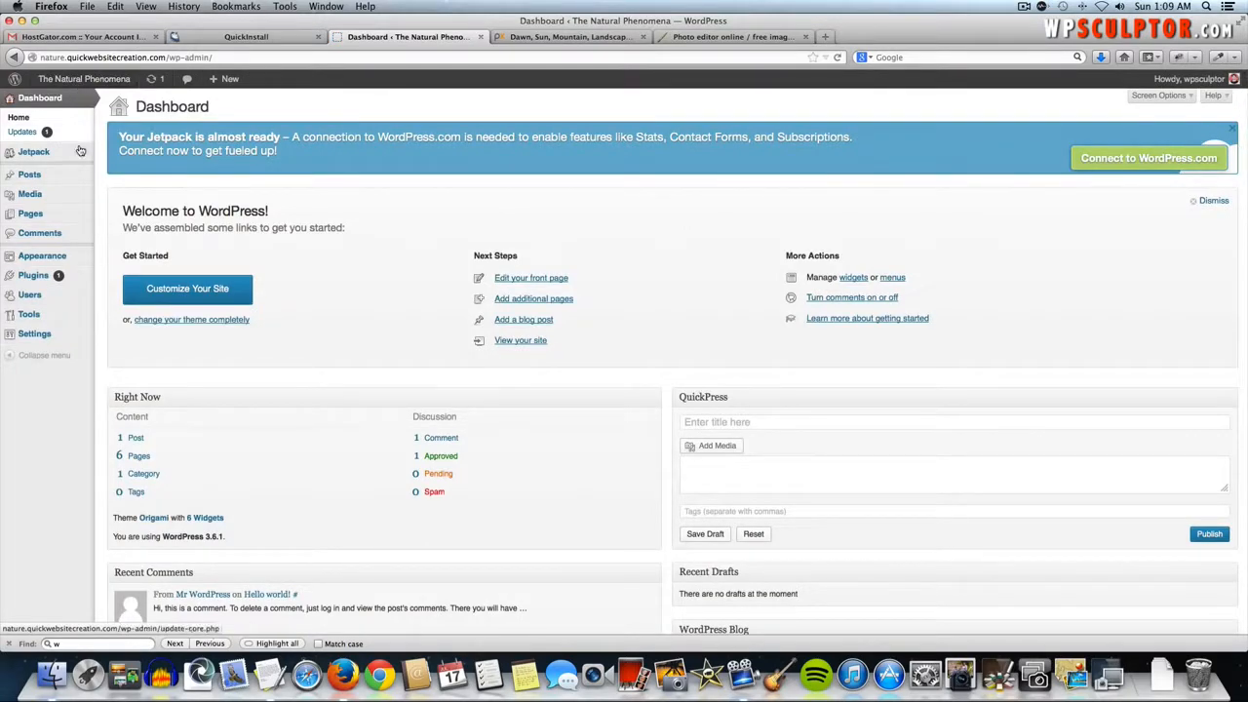
- Search Plugins > Add New for Contact Form 7
mouse_move(56, 280)
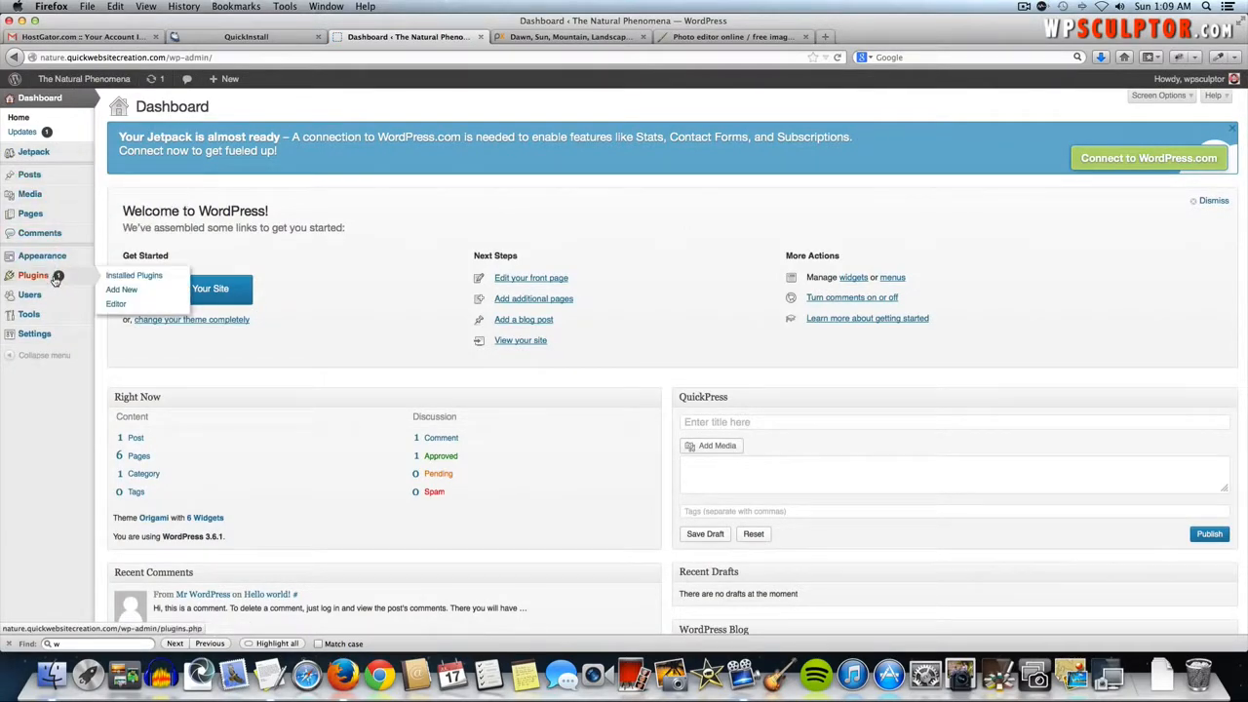
left_click(114, 292)
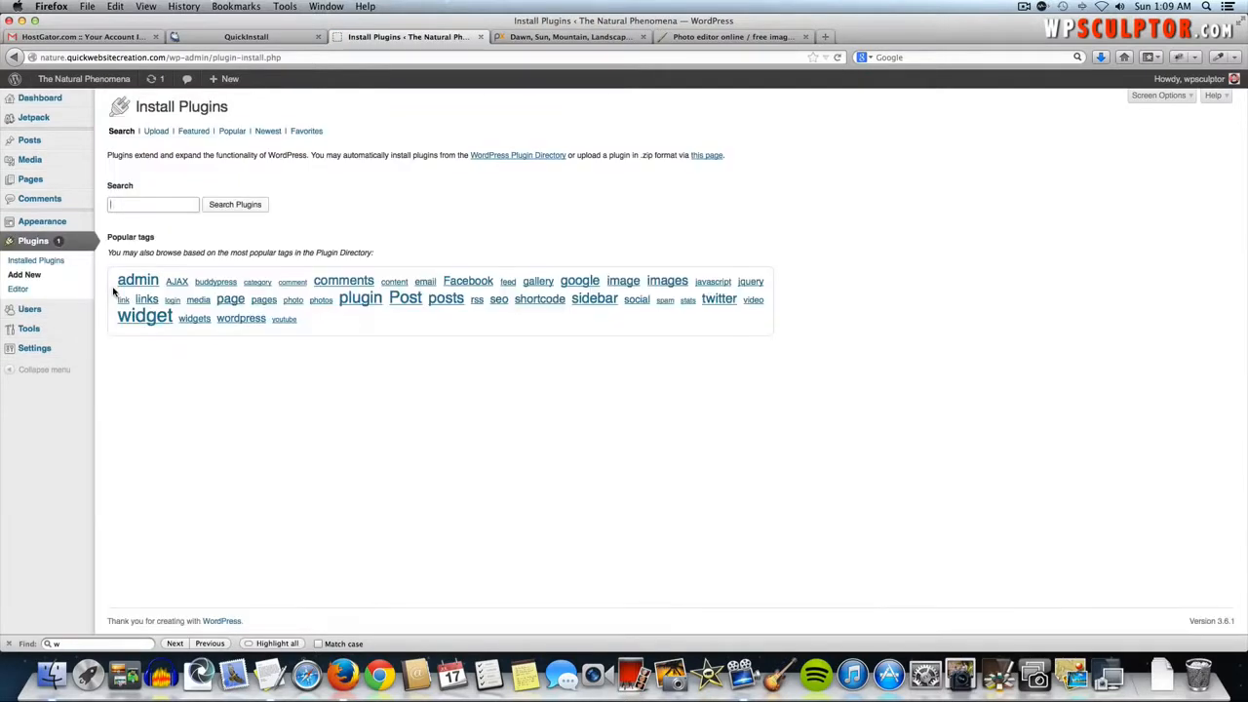
left_click(135, 201)
type("Cont")
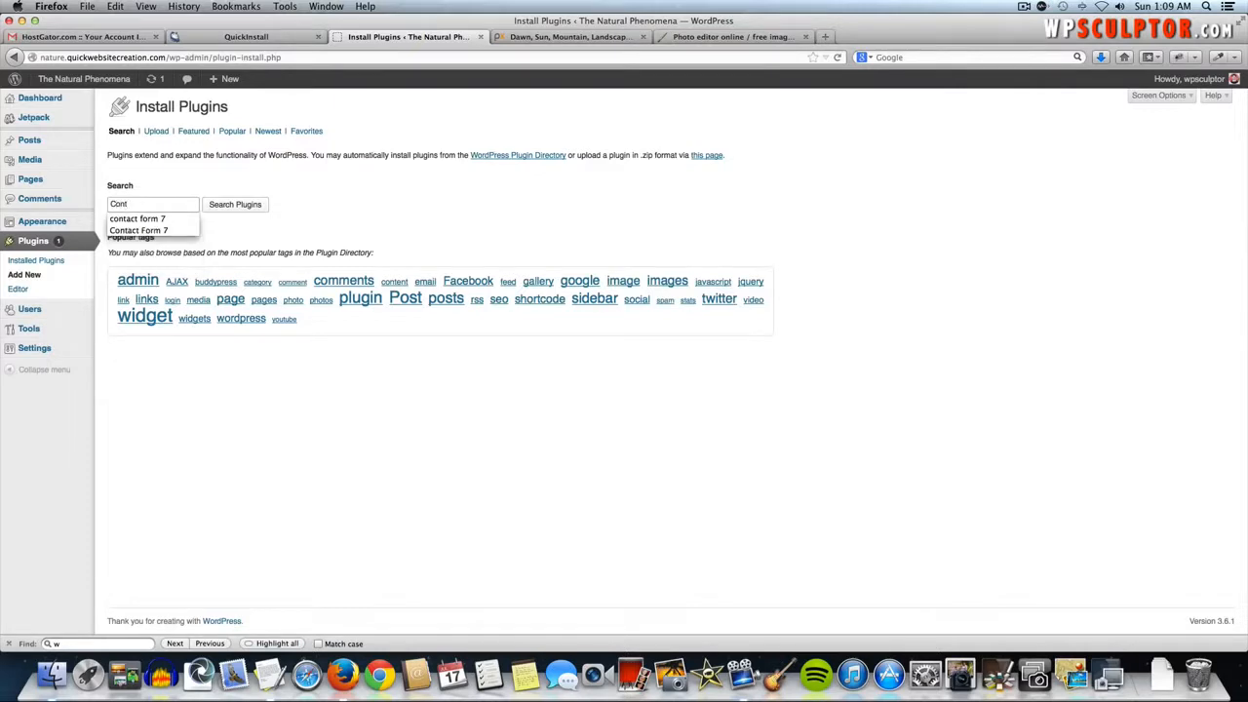
key("Down")
key("Down")
key("Return")
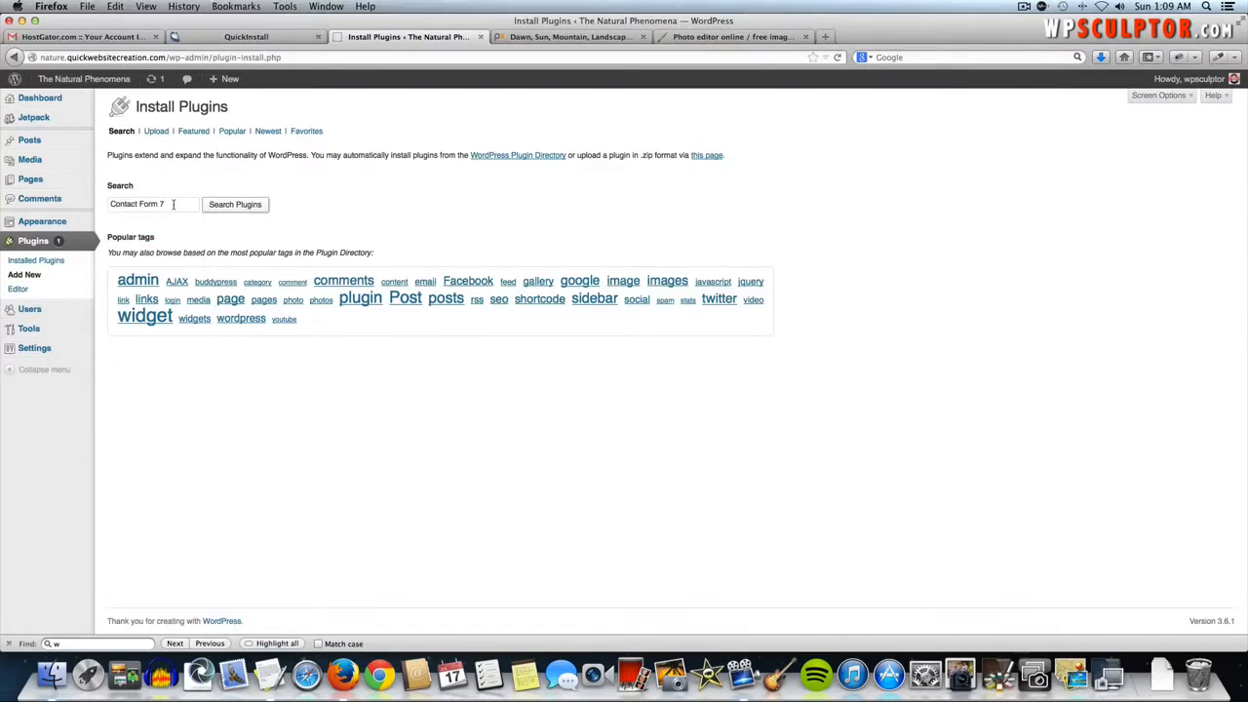
left_click(219, 206)
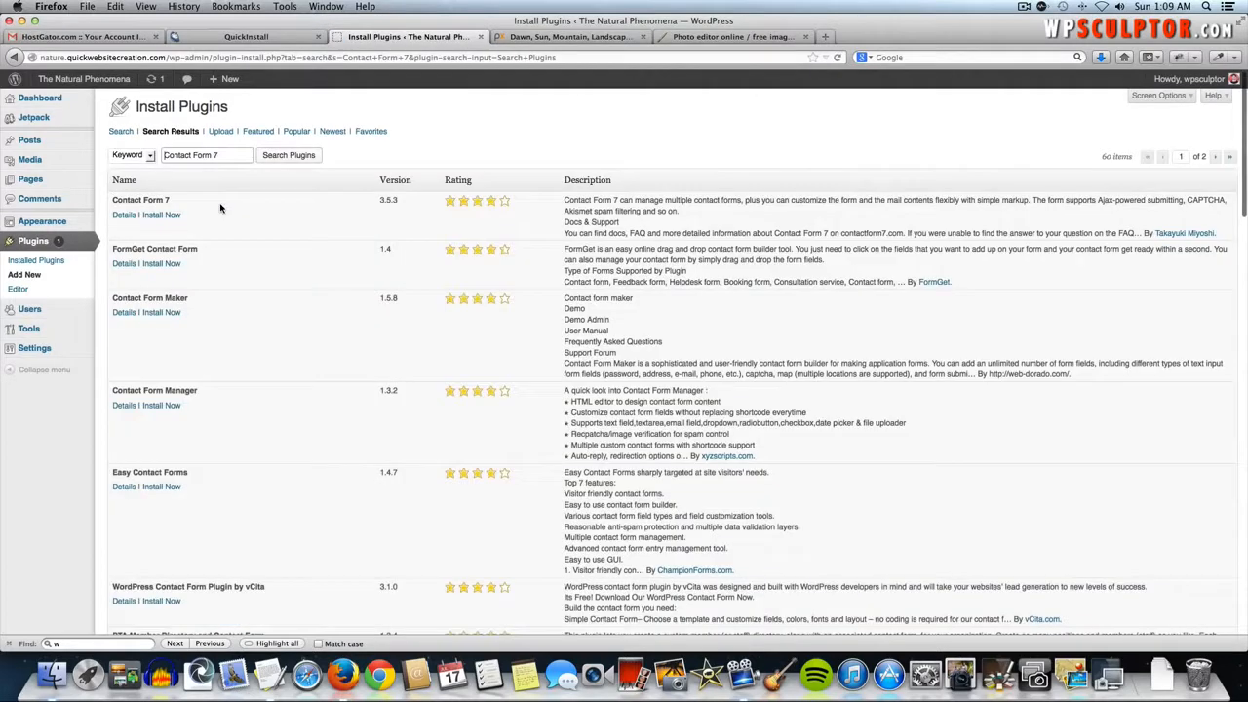
- Install Contact Form 7 and activate it
left_click(162, 215)
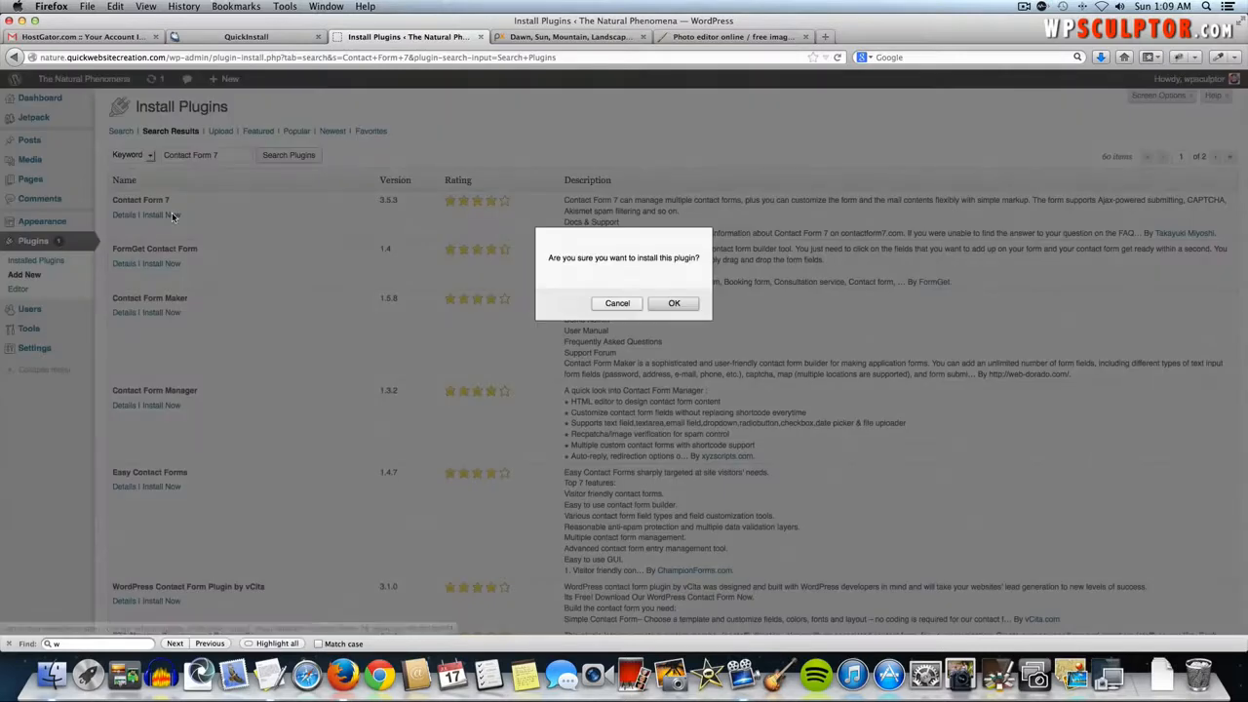
left_click(672, 303)
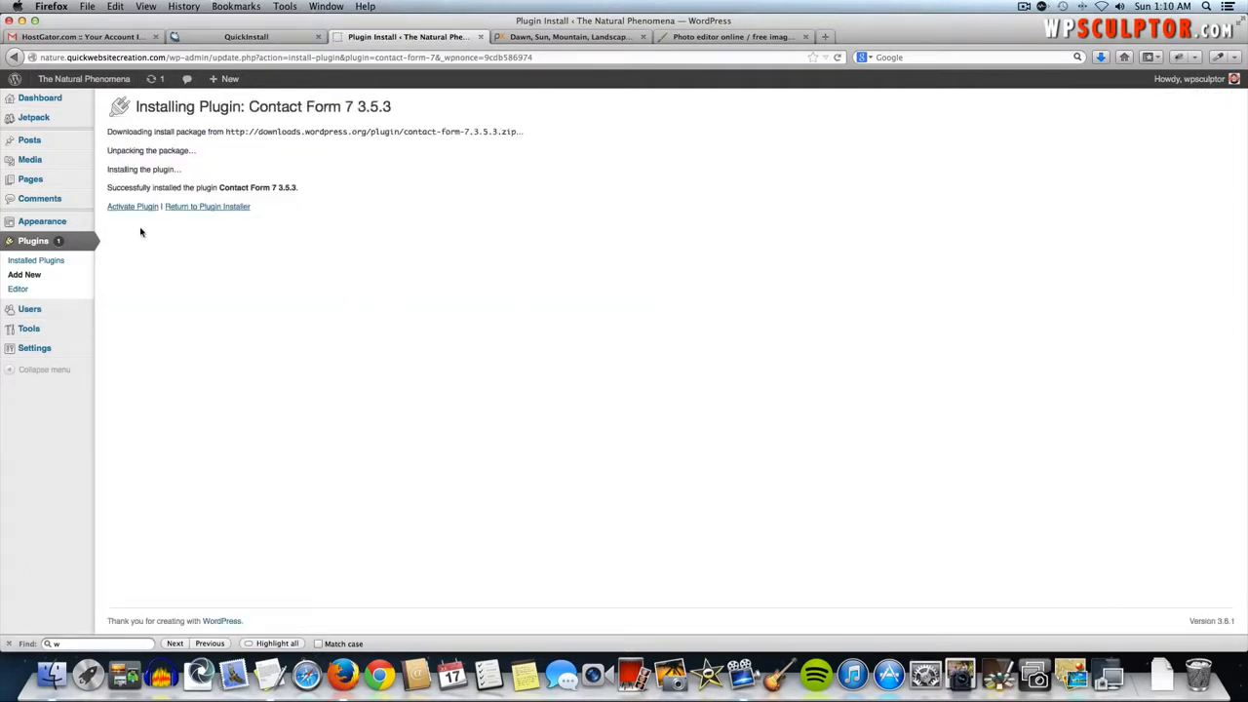
left_click(137, 209)
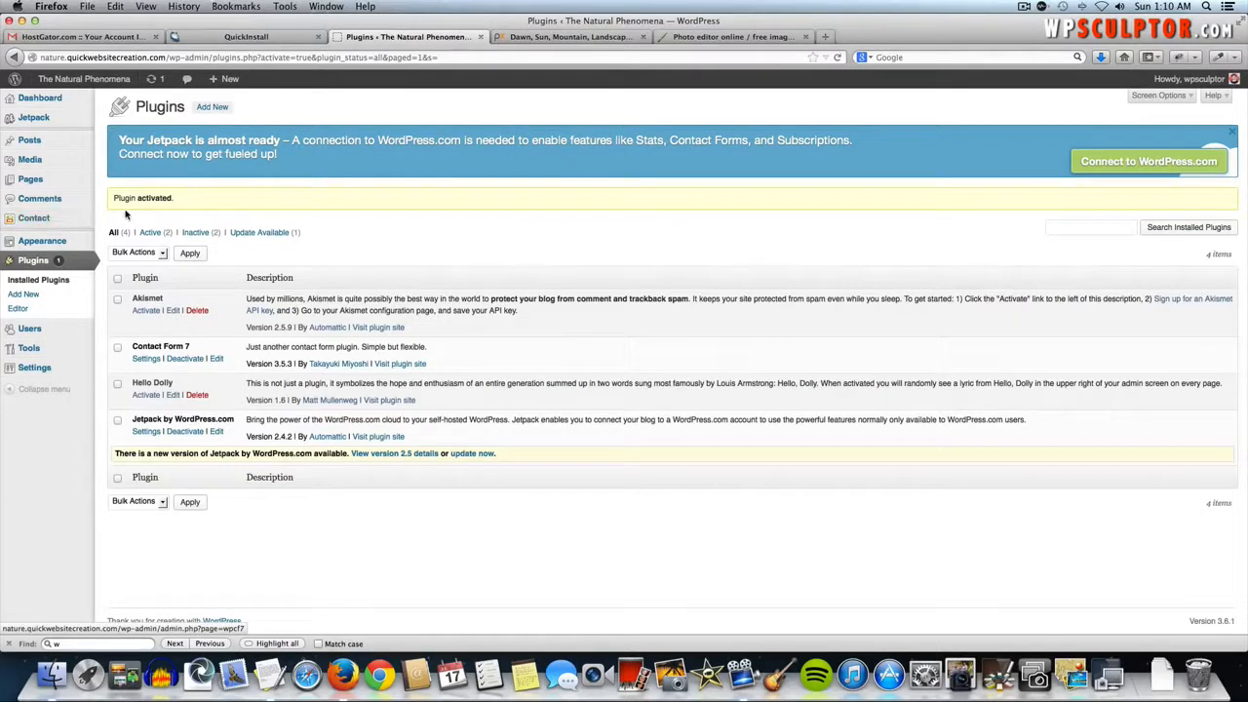
- Open Contact form 1 and copy its shortcode
left_click(49, 220)
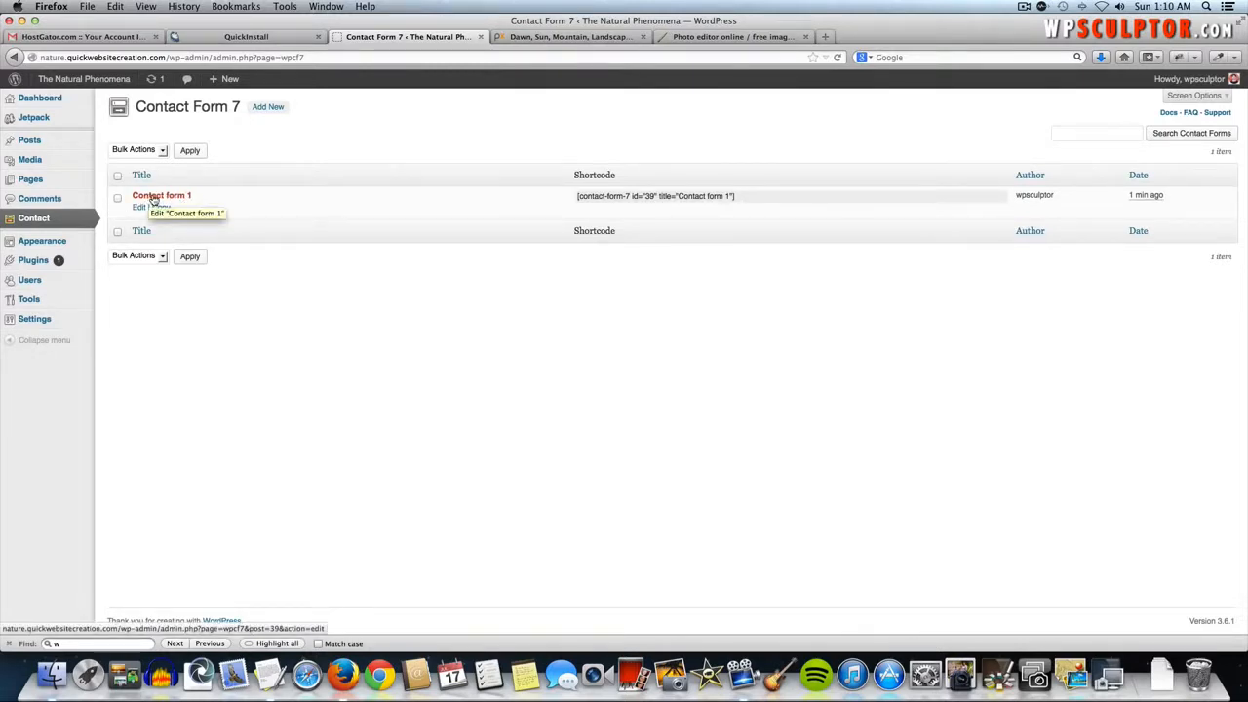
left_click(158, 199)
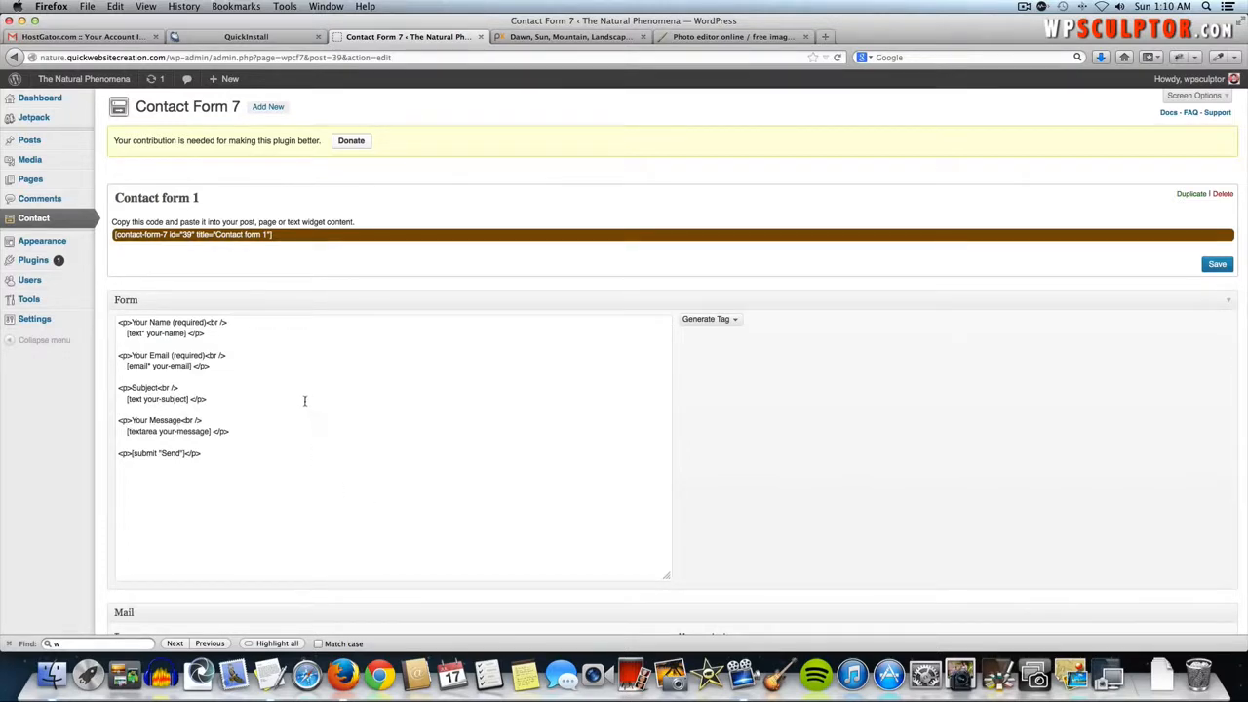
scroll(304, 401, "down", 3)
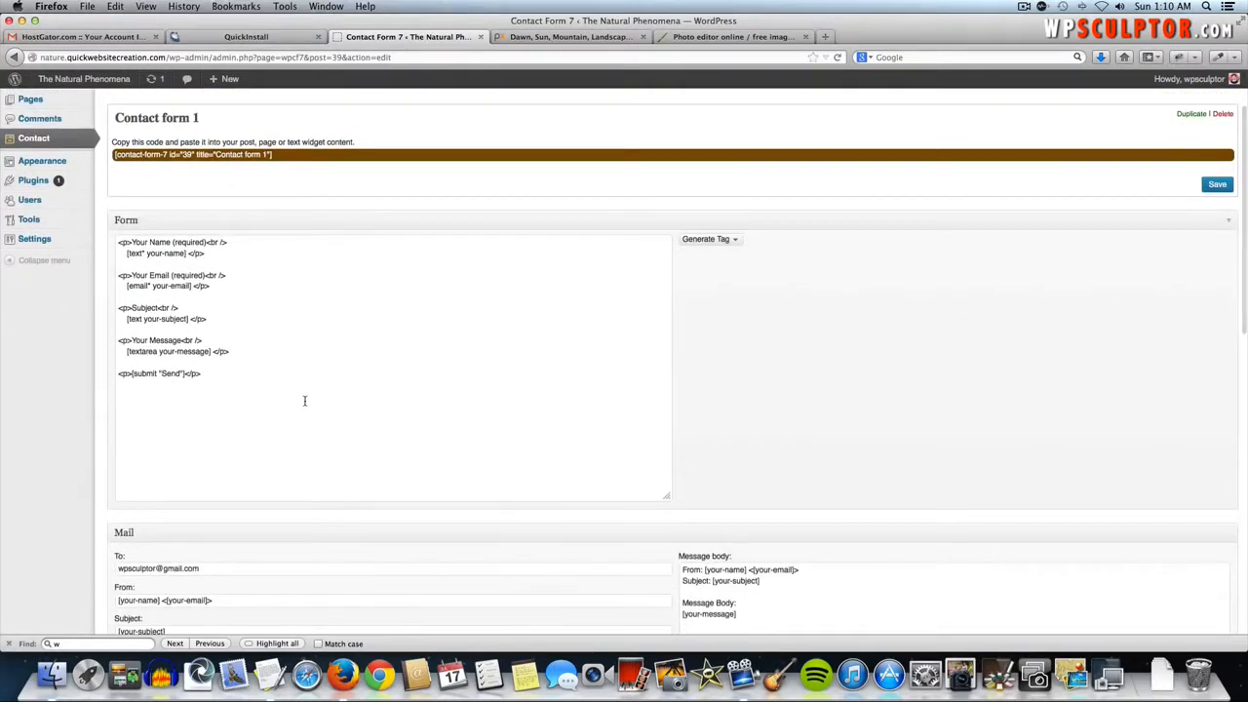
scroll(304, 400, "down", 3)
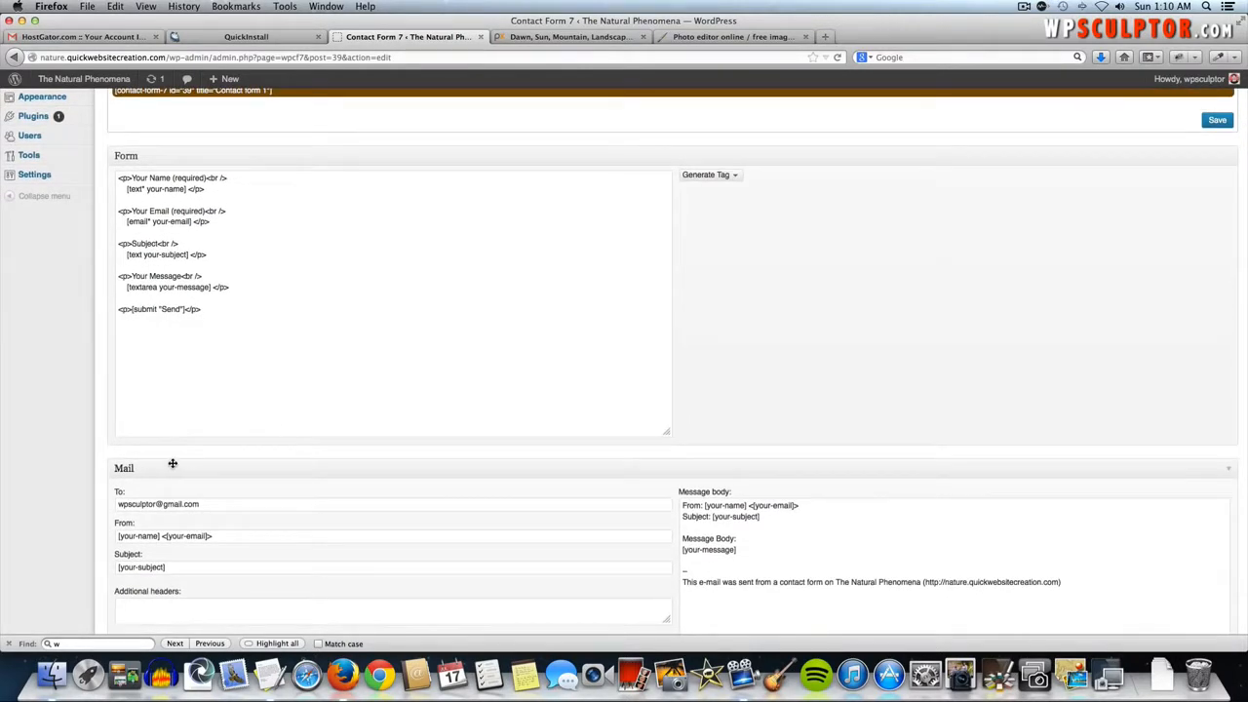
right_click(217, 503)
left_click(215, 517)
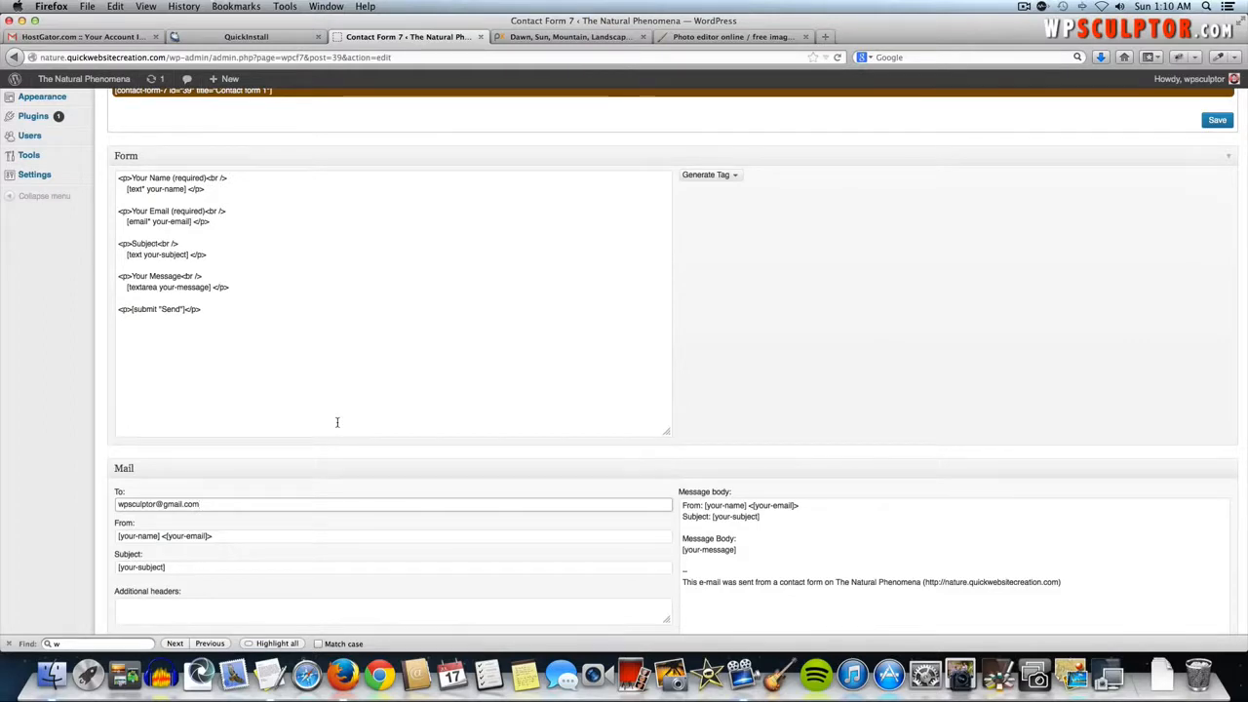
scroll(337, 422, "up", 3)
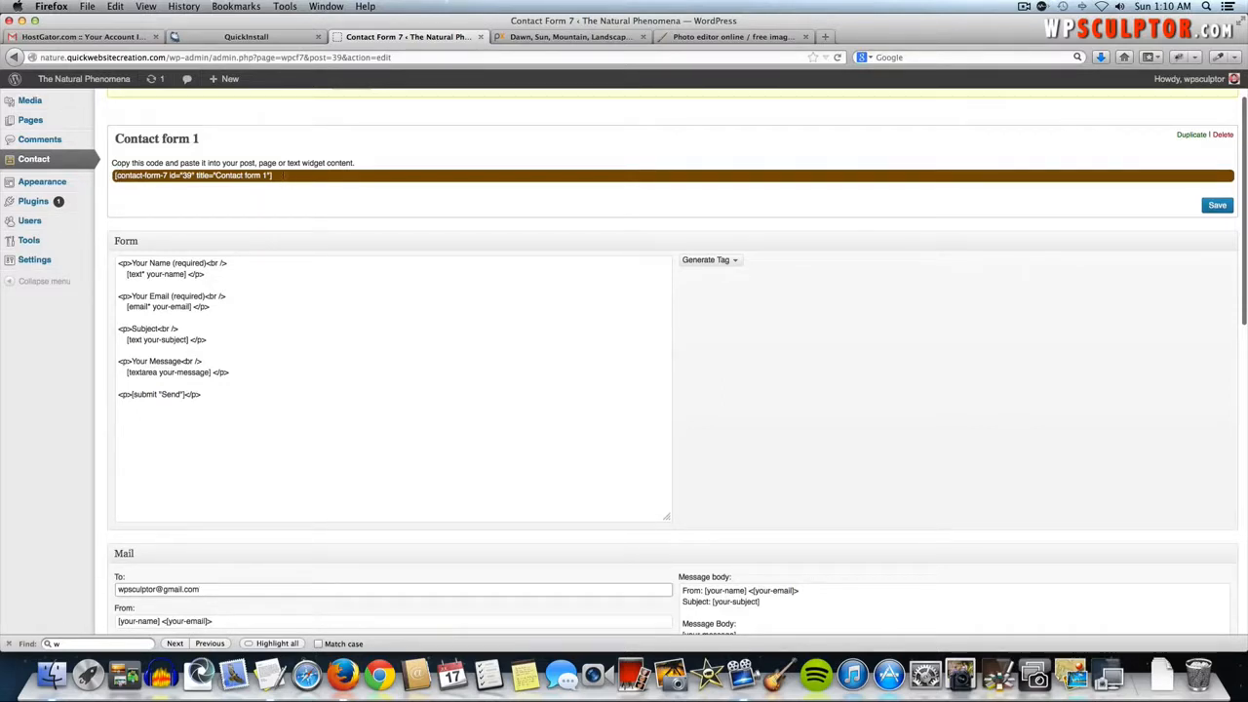
left_click(269, 179)
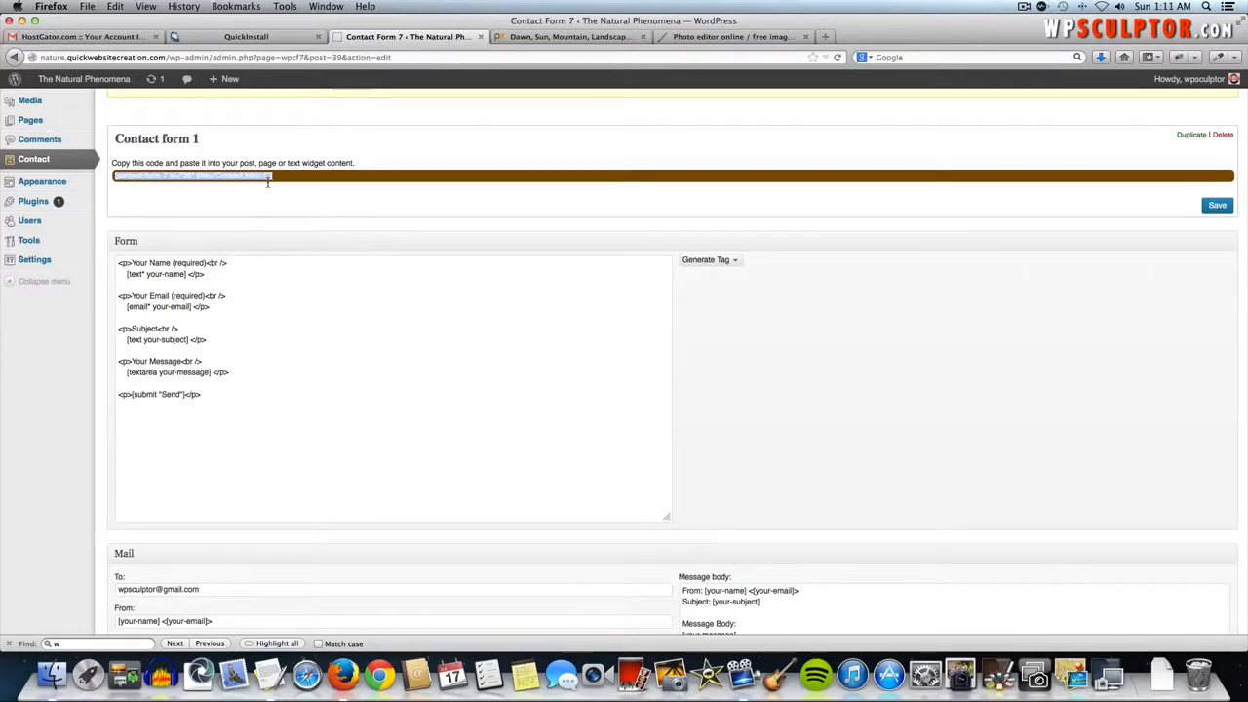
key("super+c")
- Go to Pages > All Pages
scroll(258, 180, "up", 1)
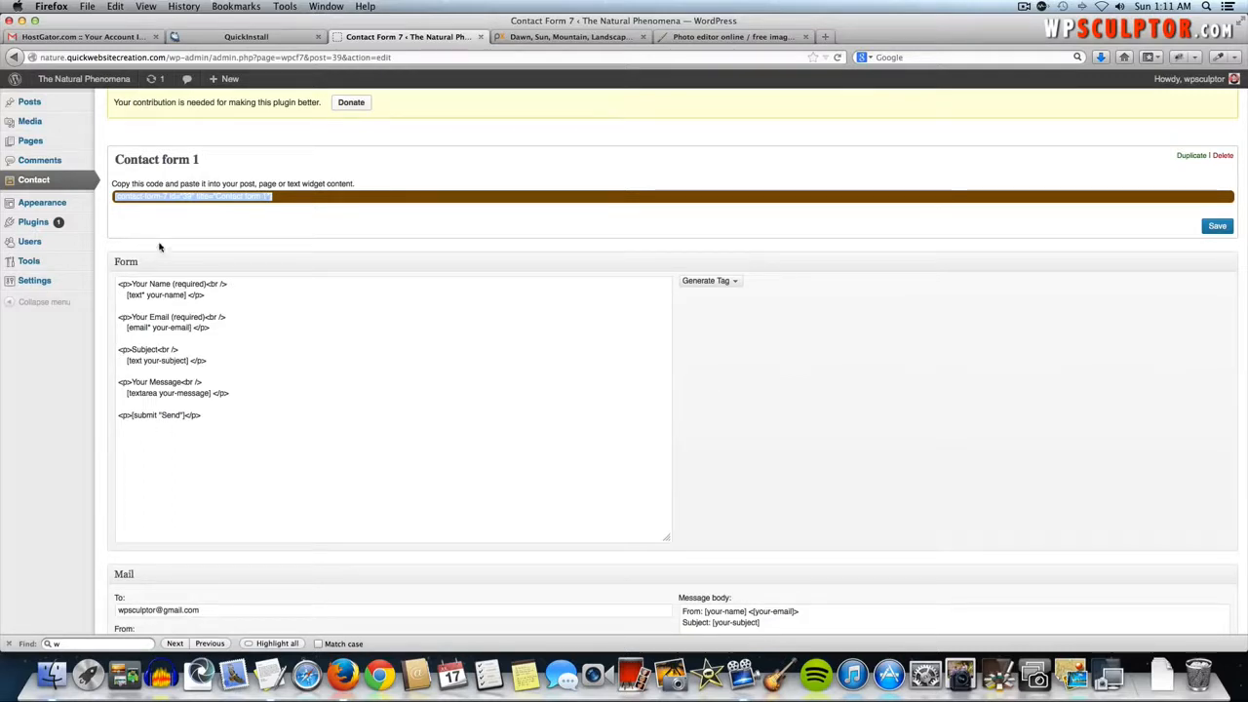
scroll(204, 249, "up", 1)
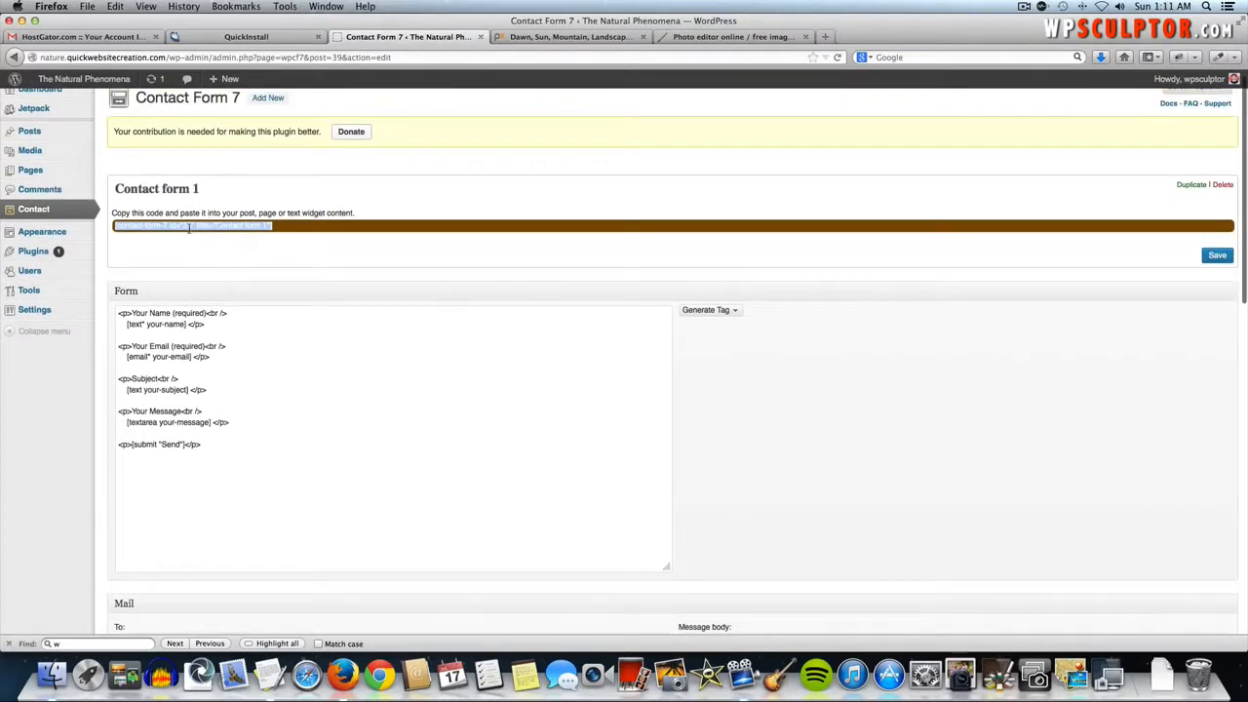
mouse_move(59, 173)
left_click(124, 171)
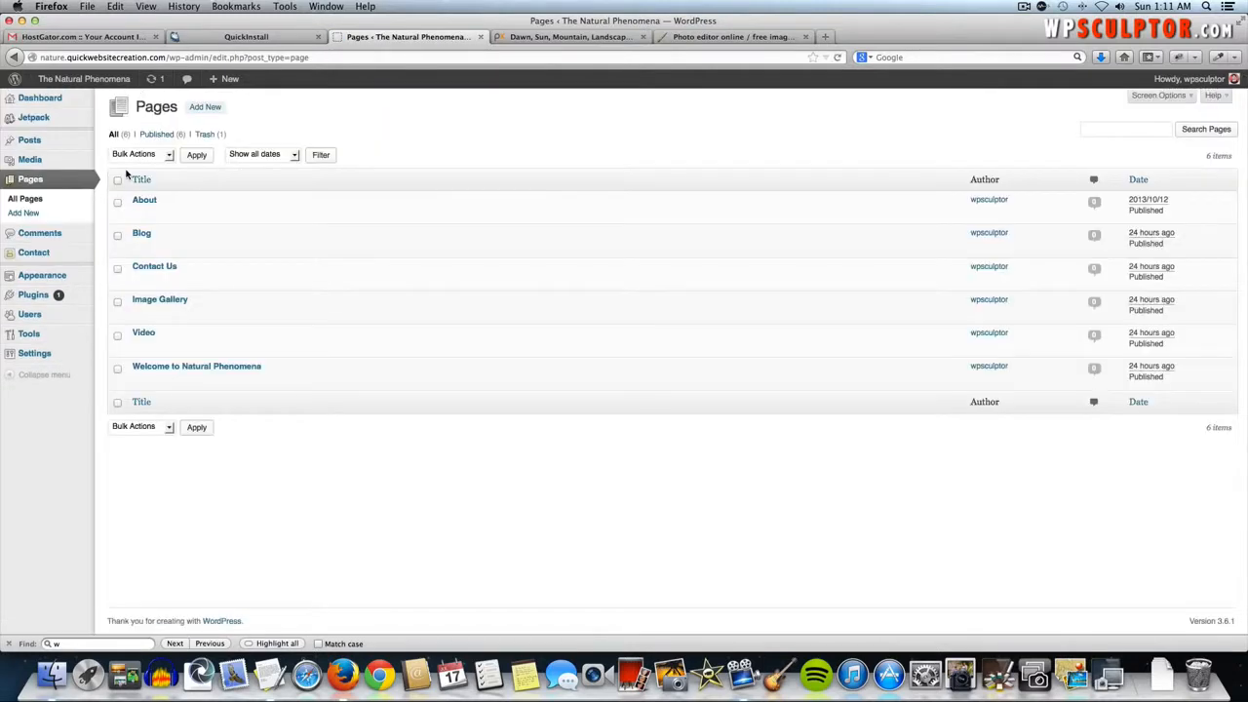
- Paste the [contact-form-7 id="39" title="Contact form 1"] shortcode into the Contact Us page's Text view and update it
left_click(155, 269)
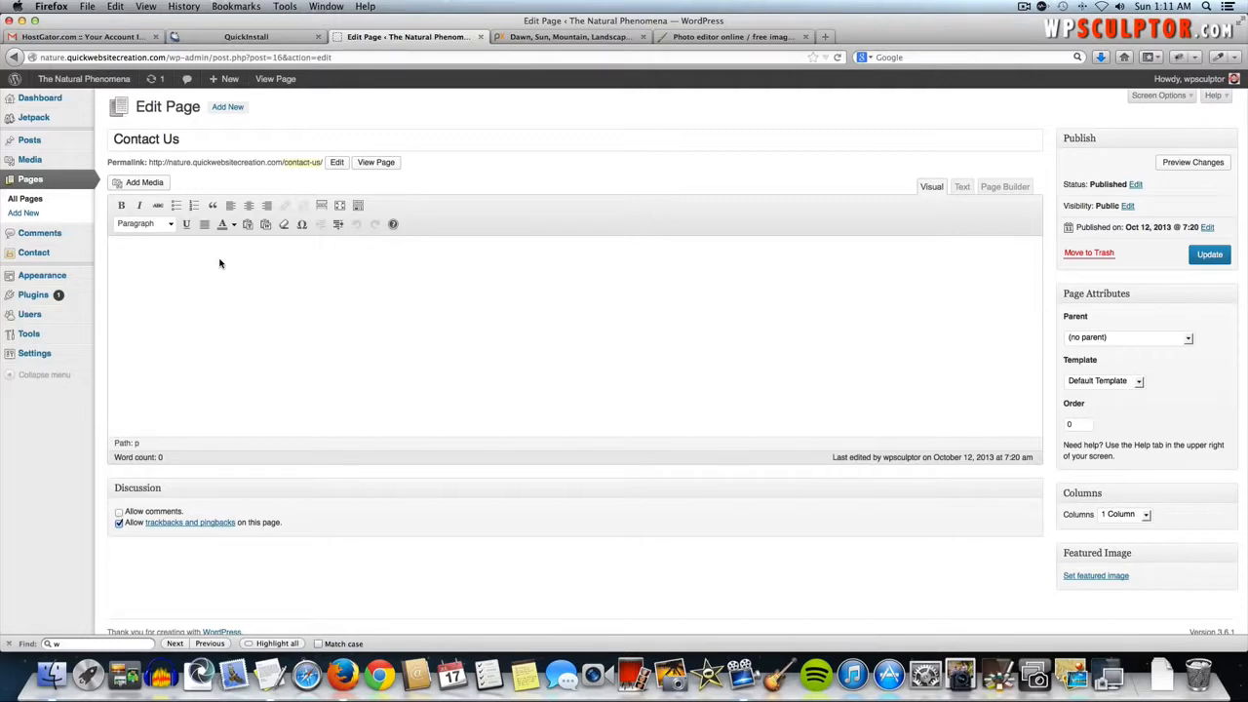
left_click(960, 188)
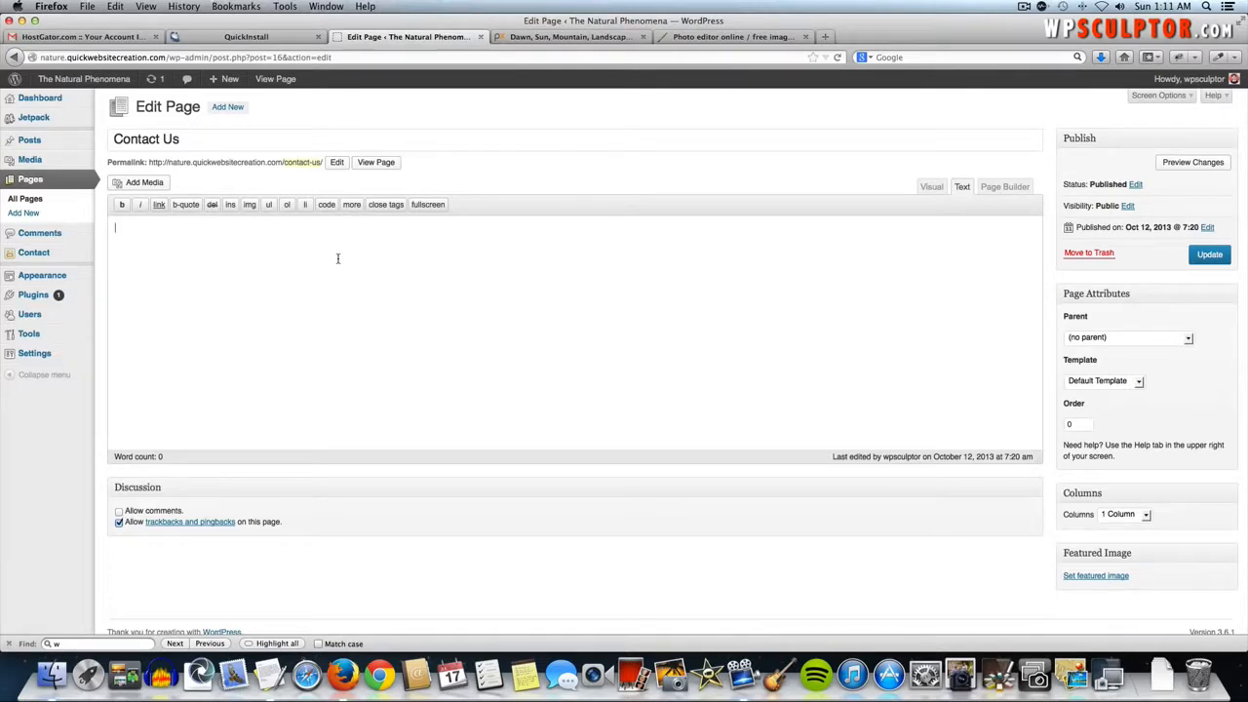
key("super+v")
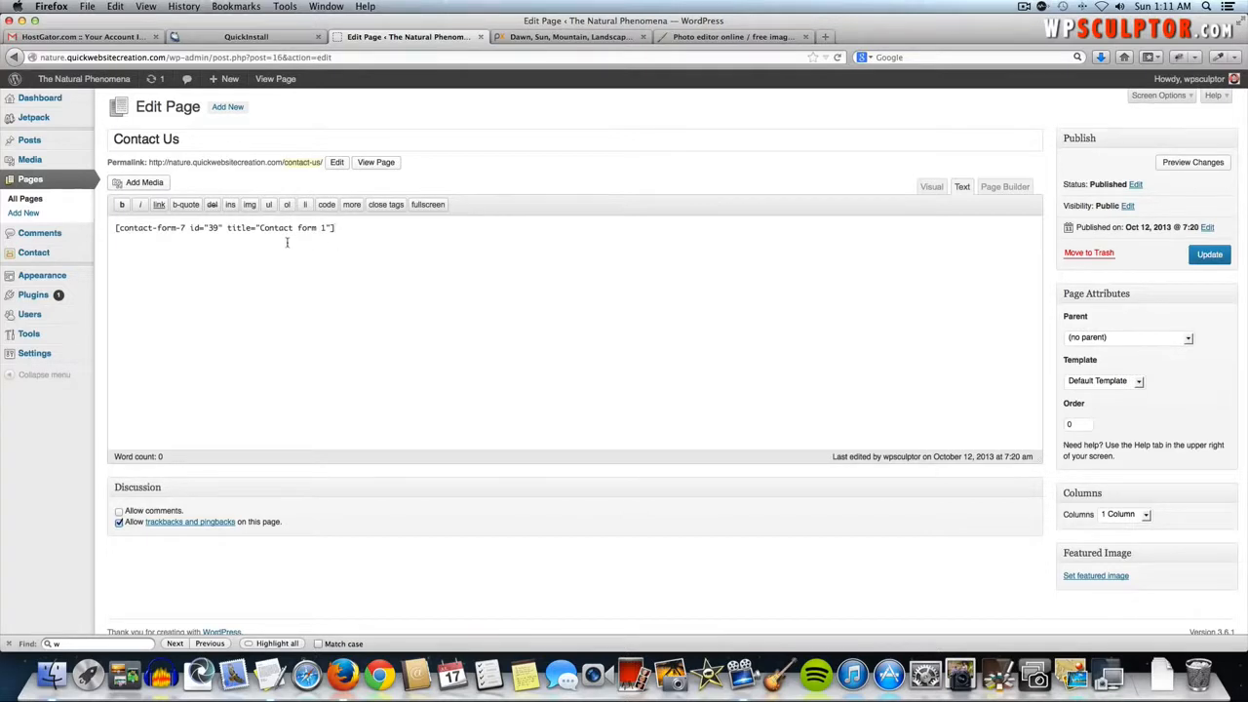
left_click(1212, 257)
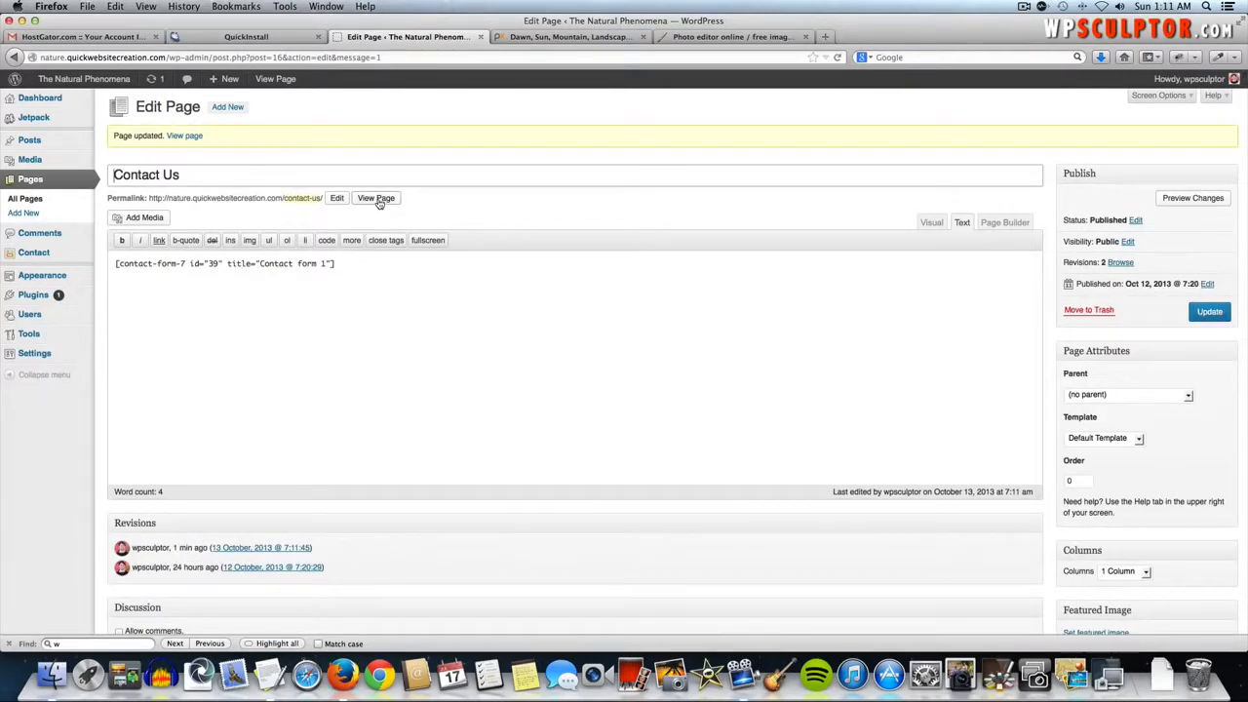
- View the live Contact Us page and try its Name, Email, Subject and Message fields
left_click(379, 201)
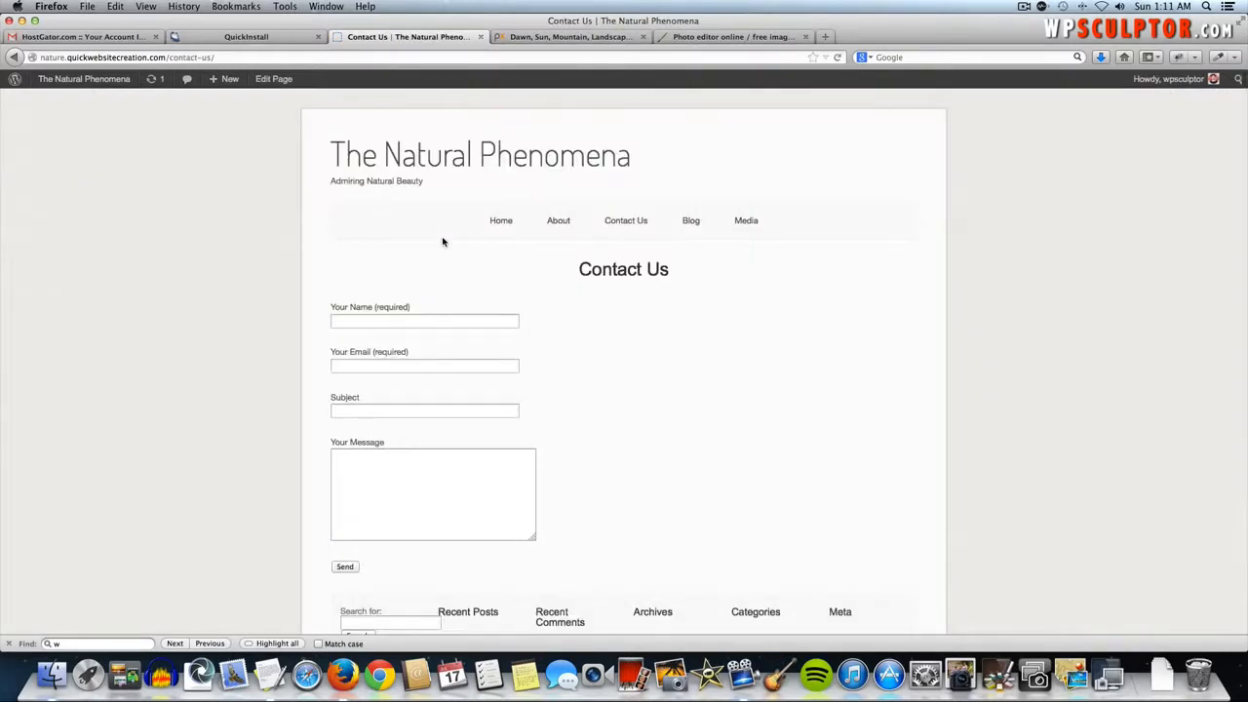
scroll(427, 321, "down", 2)
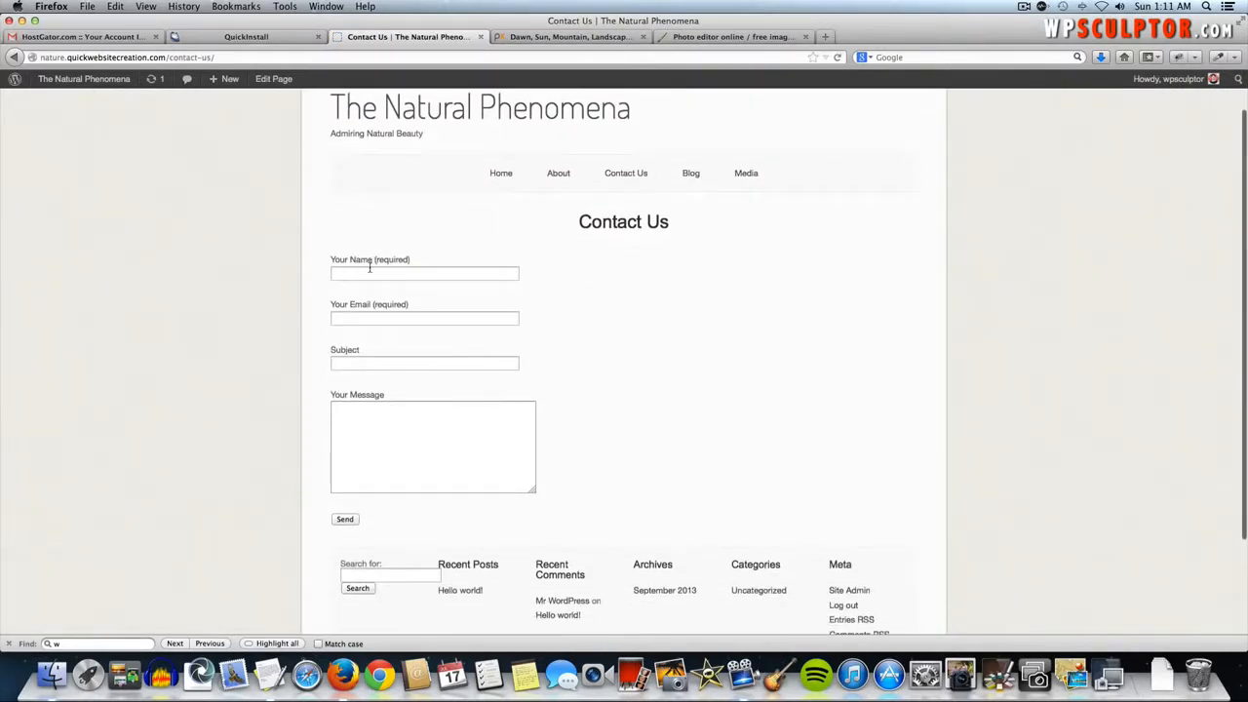
left_click(369, 270)
left_click(381, 317)
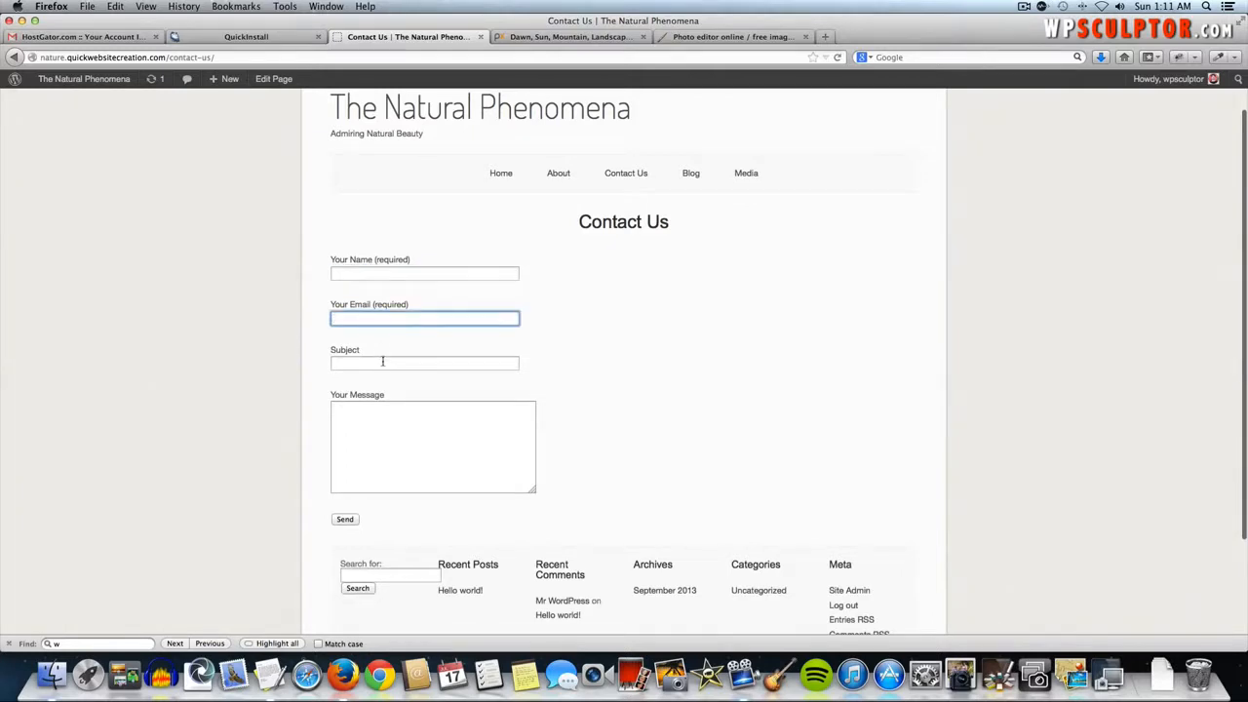
left_click(382, 362)
left_click(379, 421)
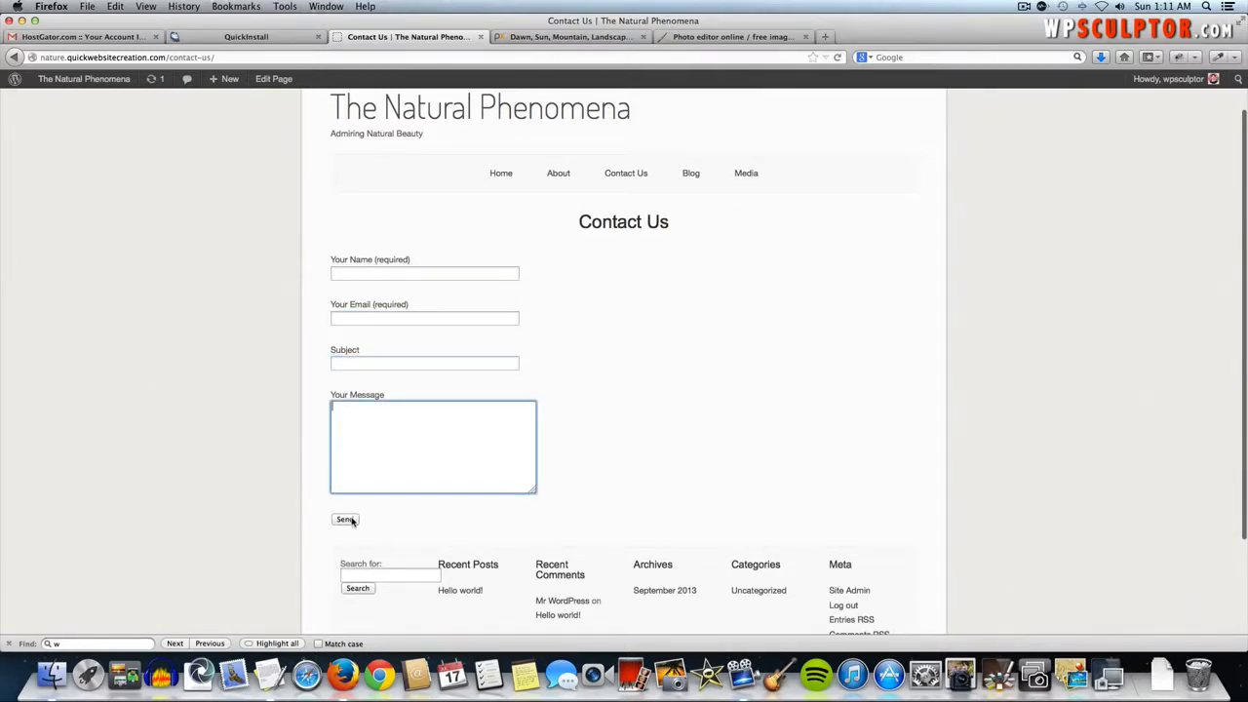
left_click(383, 523)
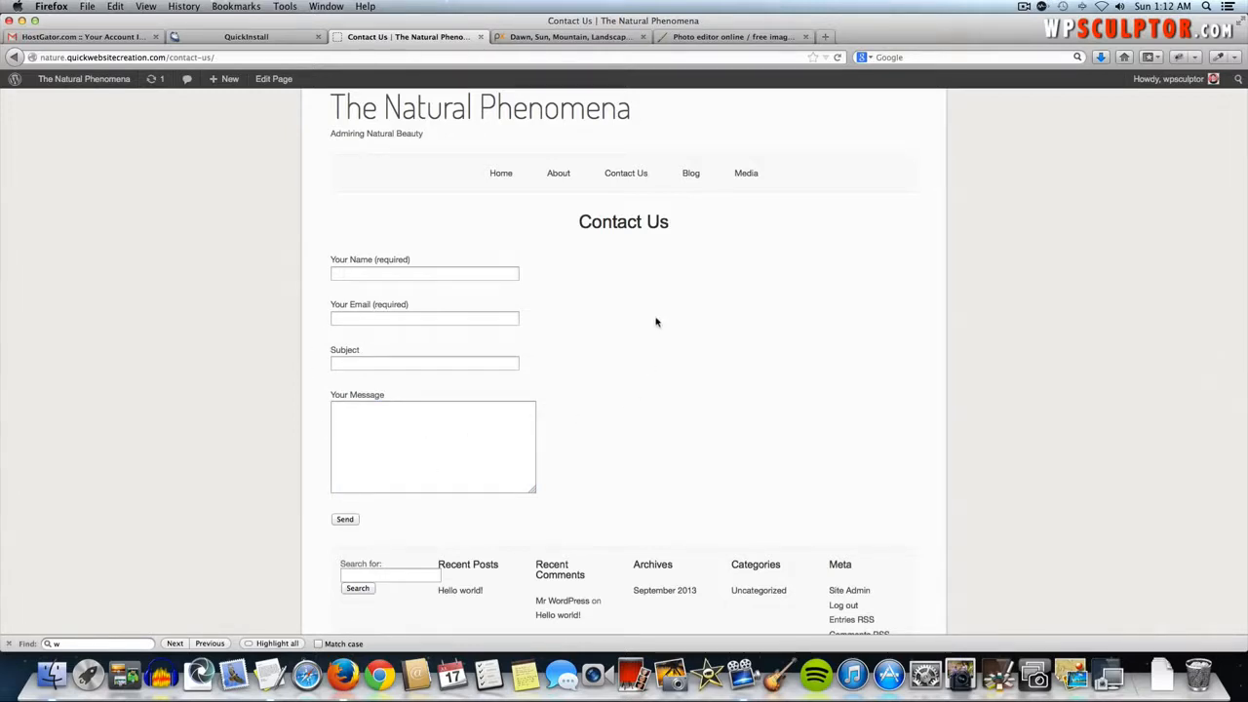
- Browse the Home, Contact Us and Image Gallery pages, then return to the admin Dashboard
left_click(467, 119)
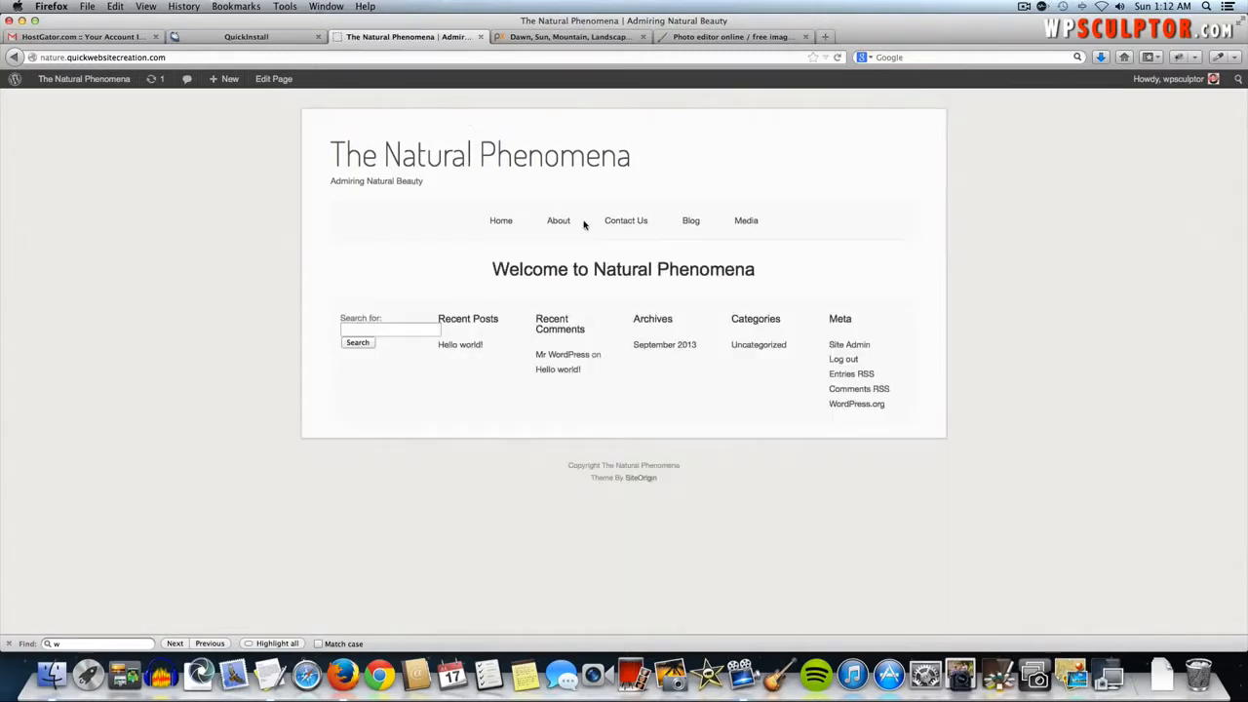
left_click(639, 221)
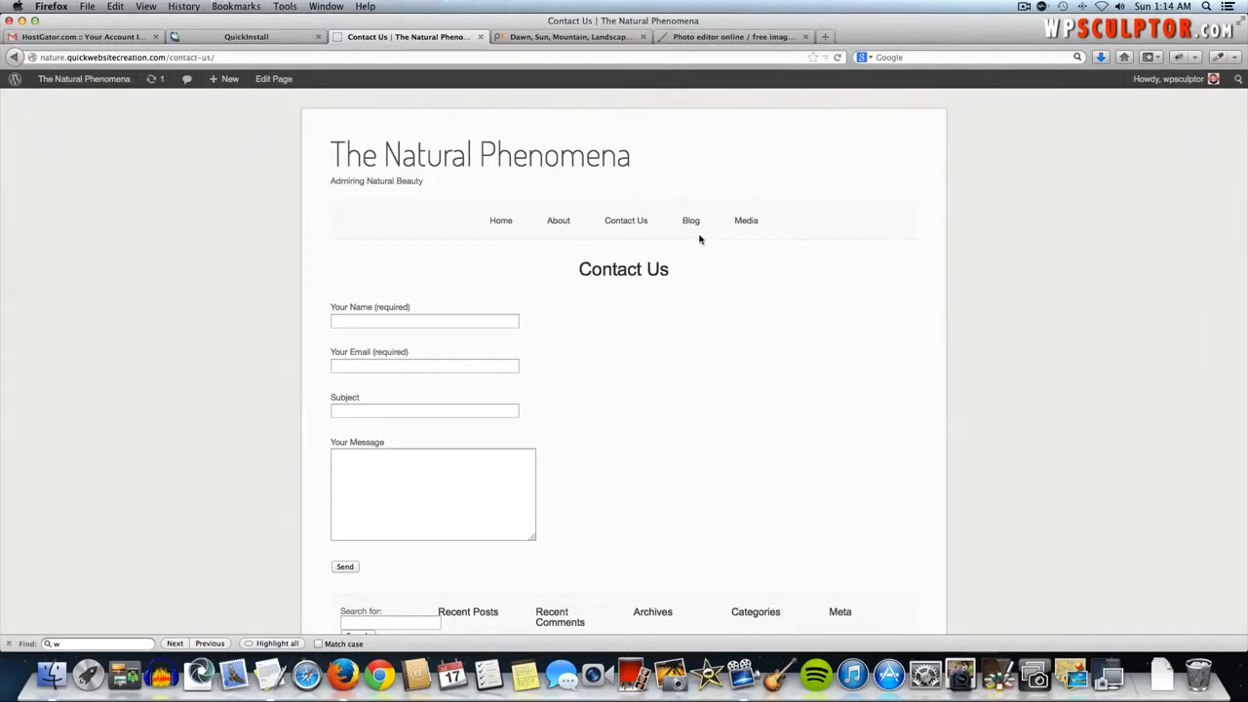
mouse_move(745, 221)
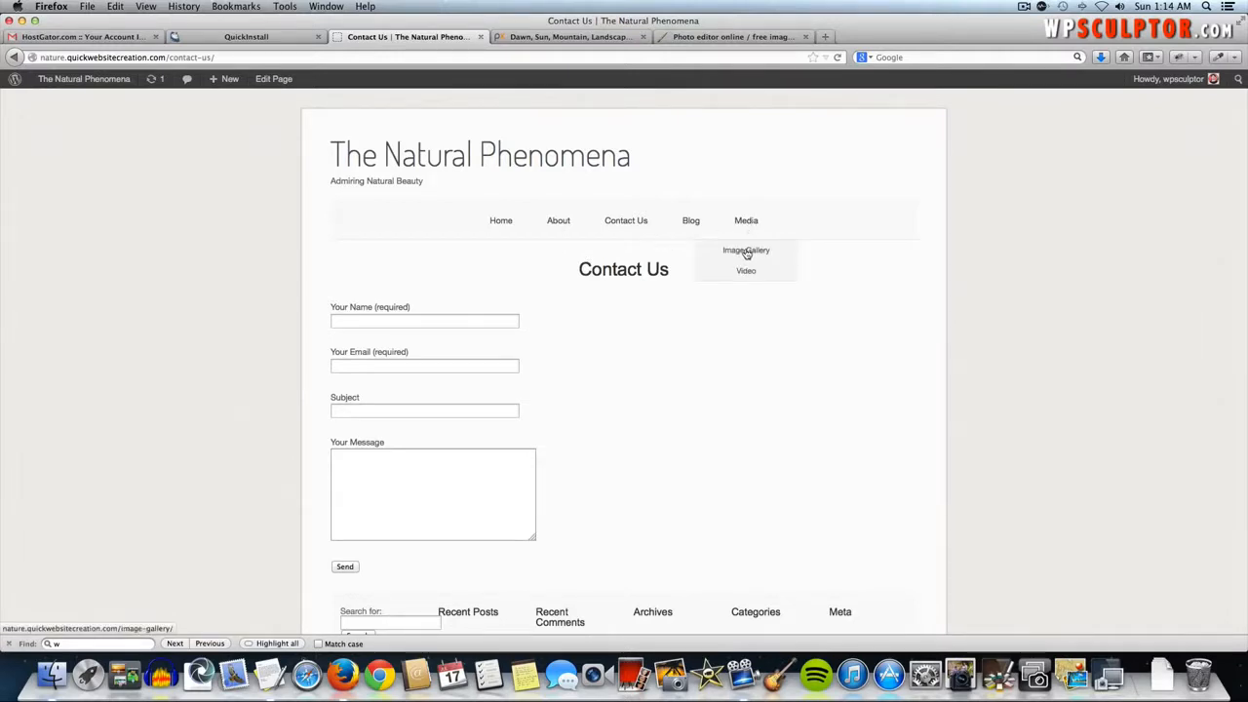
left_click(746, 252)
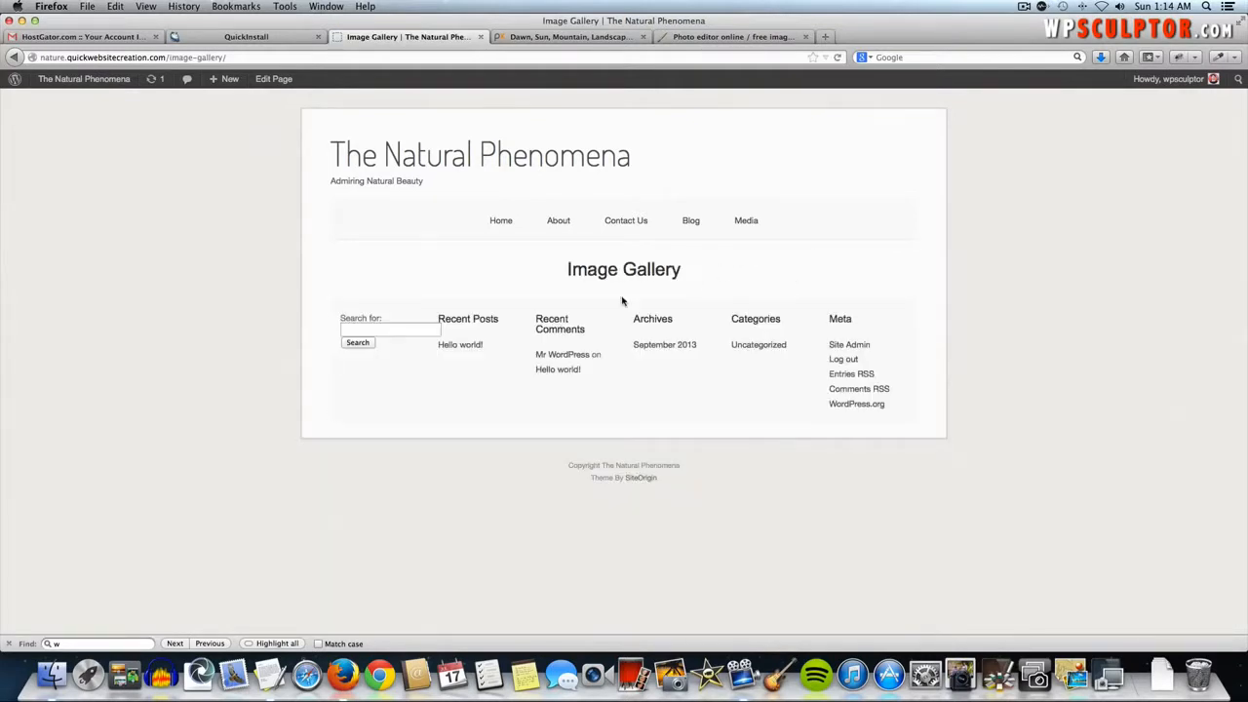
left_click(112, 81)
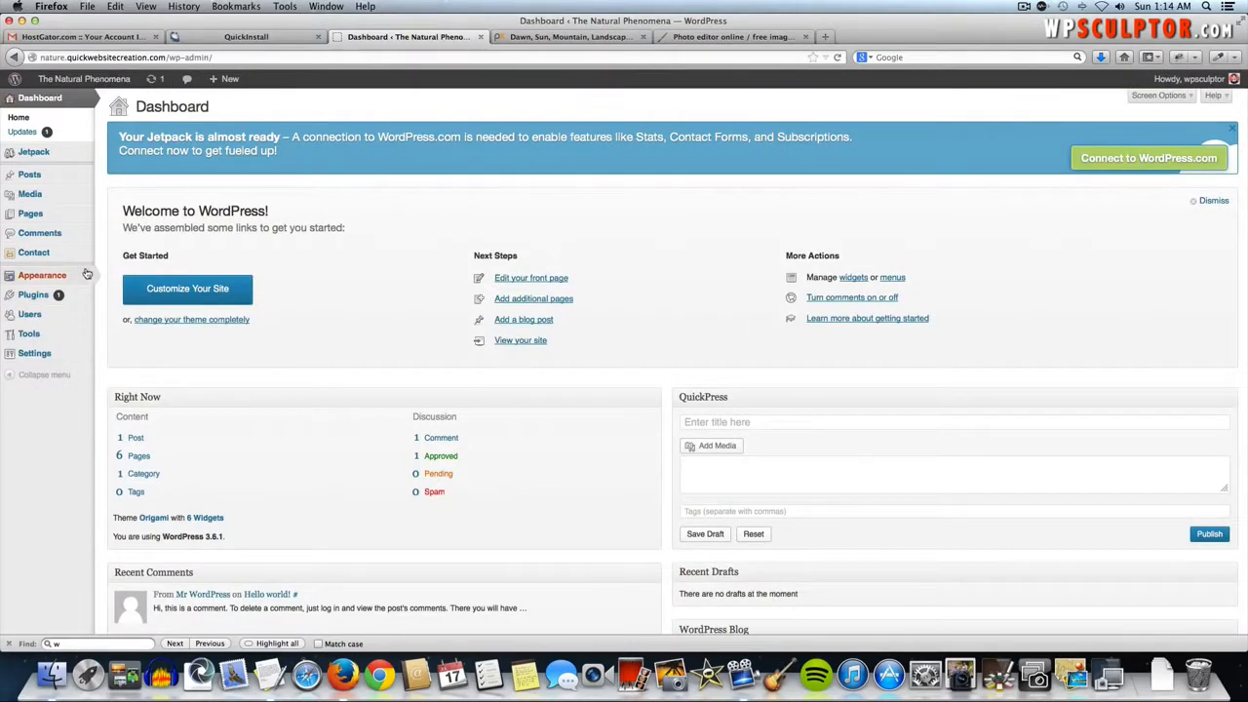
- Search the plugin directory for 'NextGen Gallery'
mouse_move(76, 294)
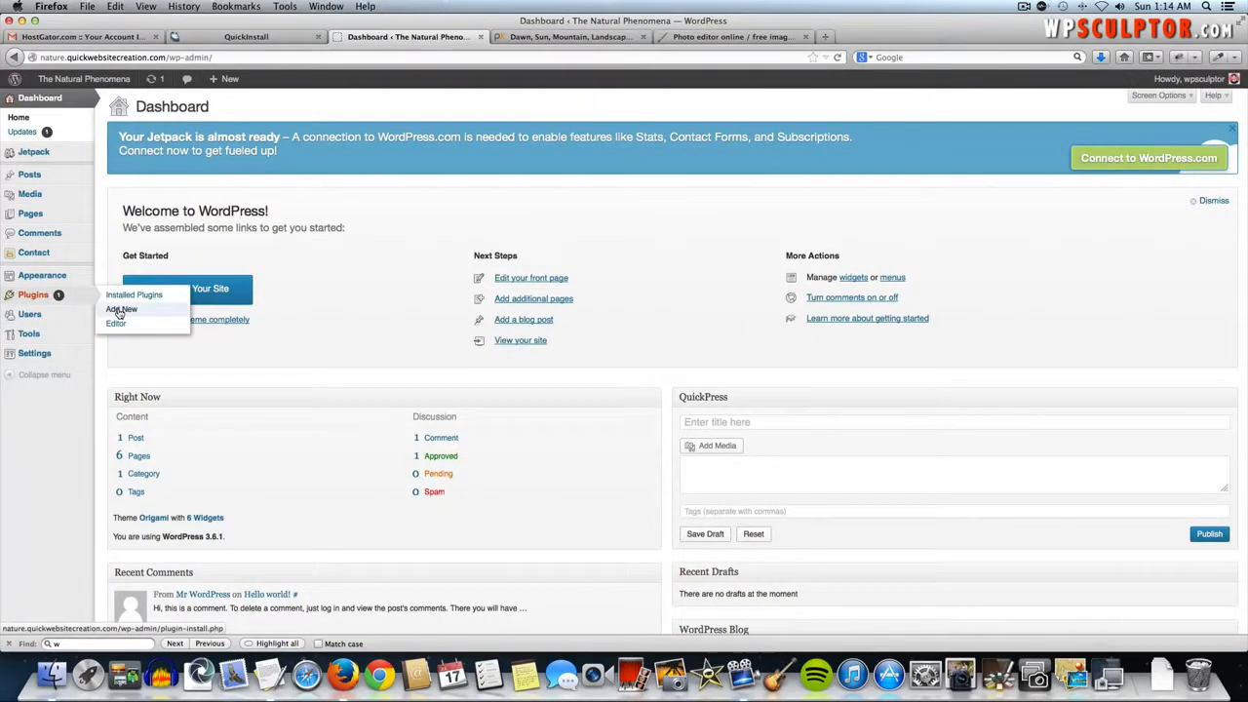
left_click(121, 309)
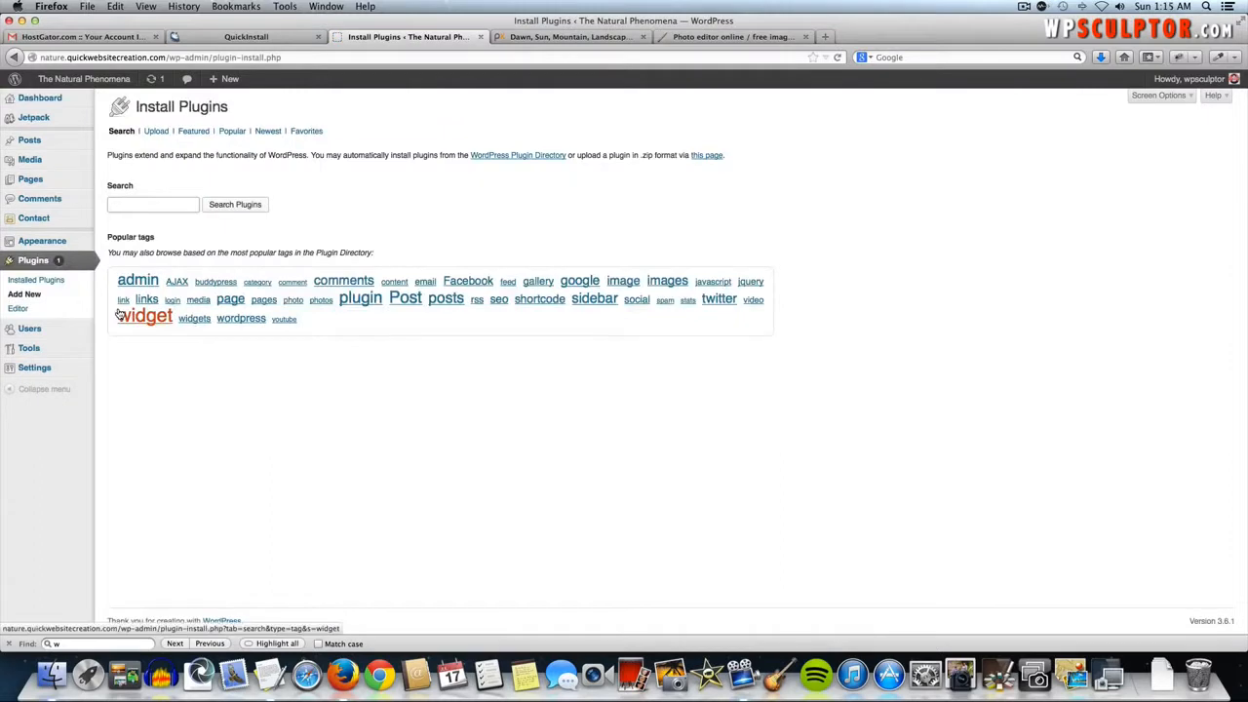
left_click(154, 204)
type("NextG")
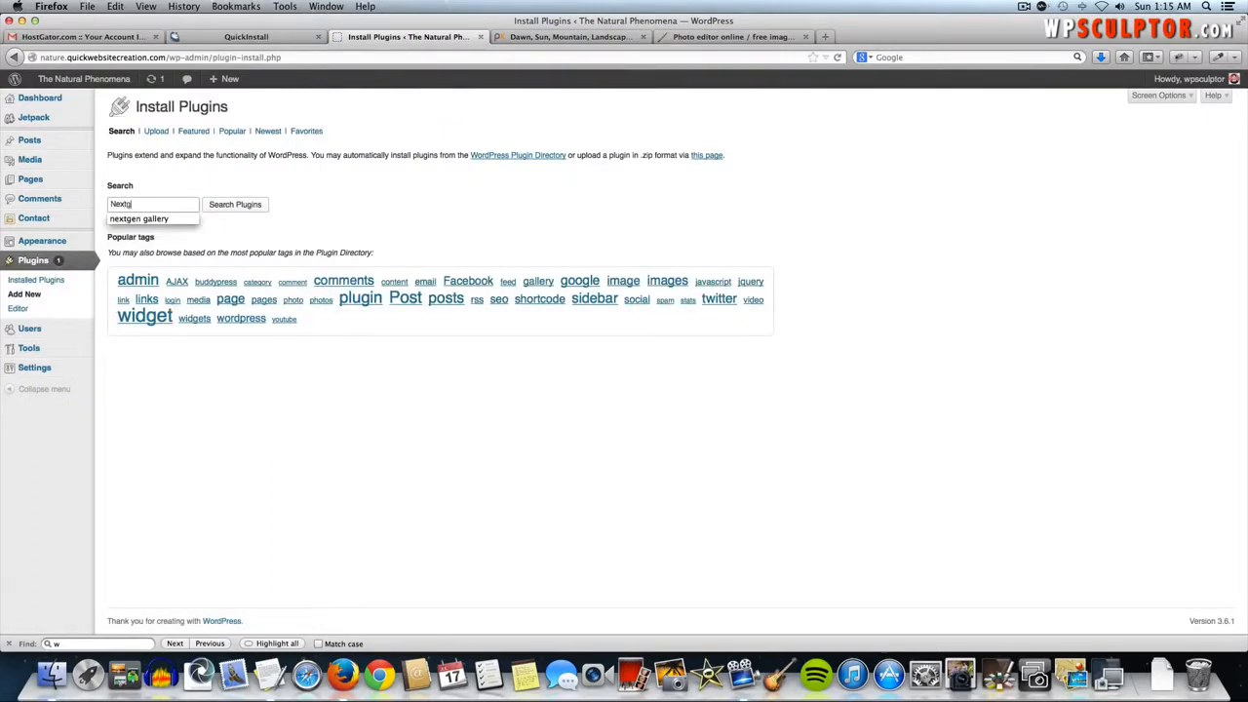
type("en Gallery")
left_click(234, 209)
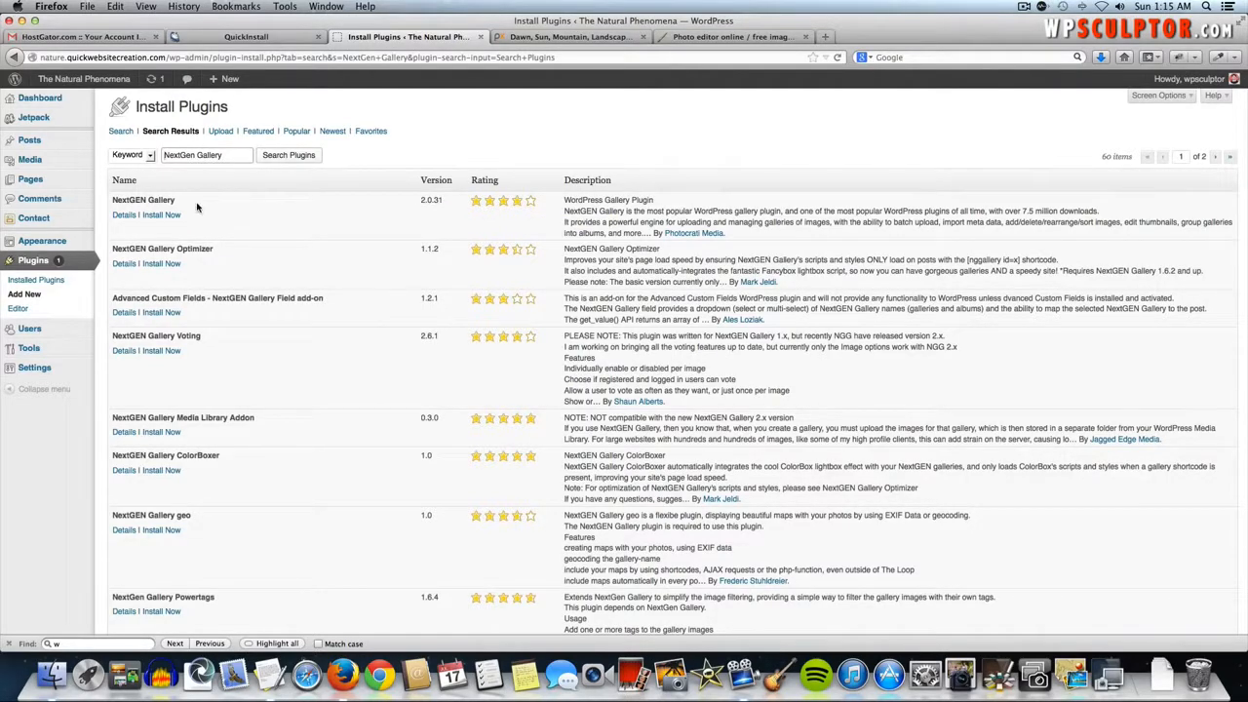
- Review the NextGEN Gallery details, then install and activate the plugin
left_click(125, 215)
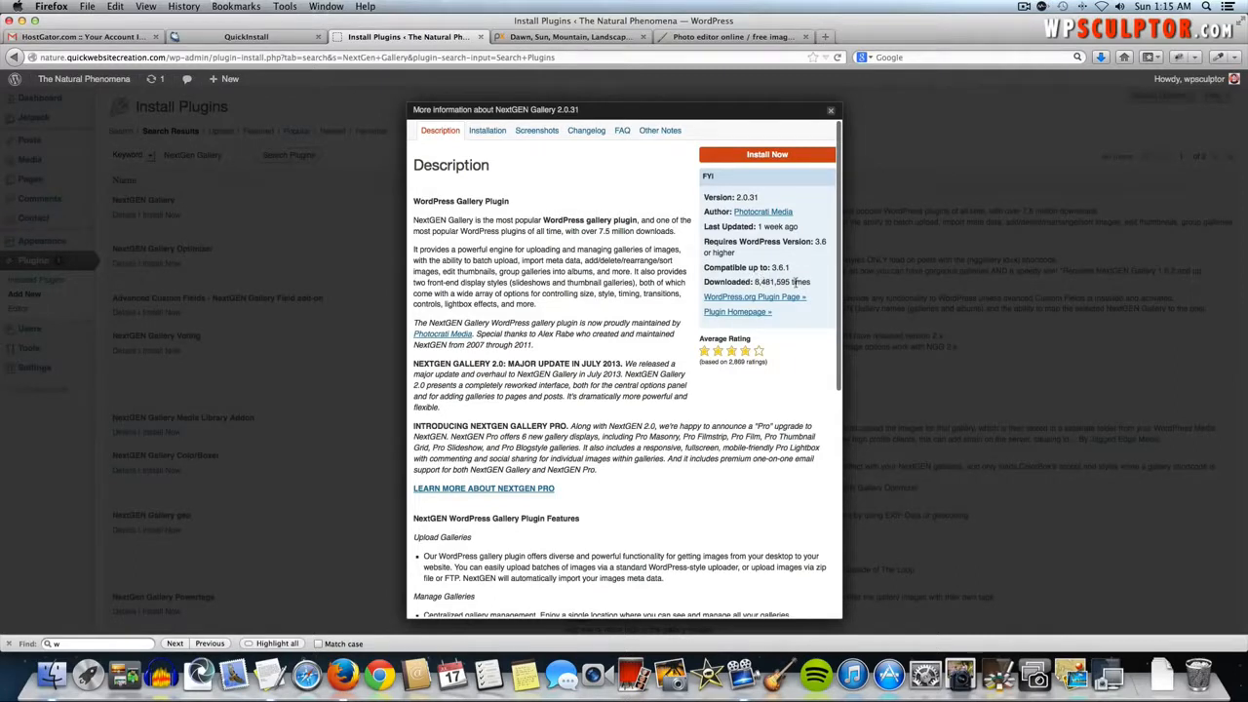
left_click(831, 114)
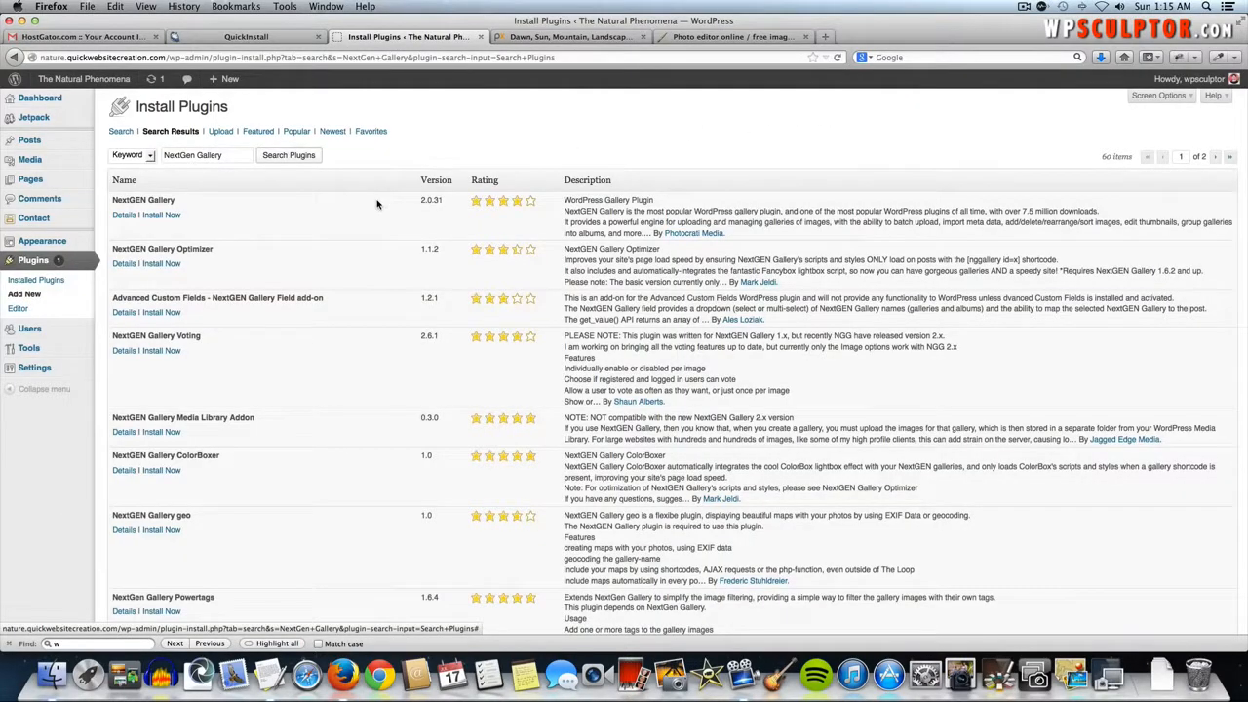
left_click(162, 216)
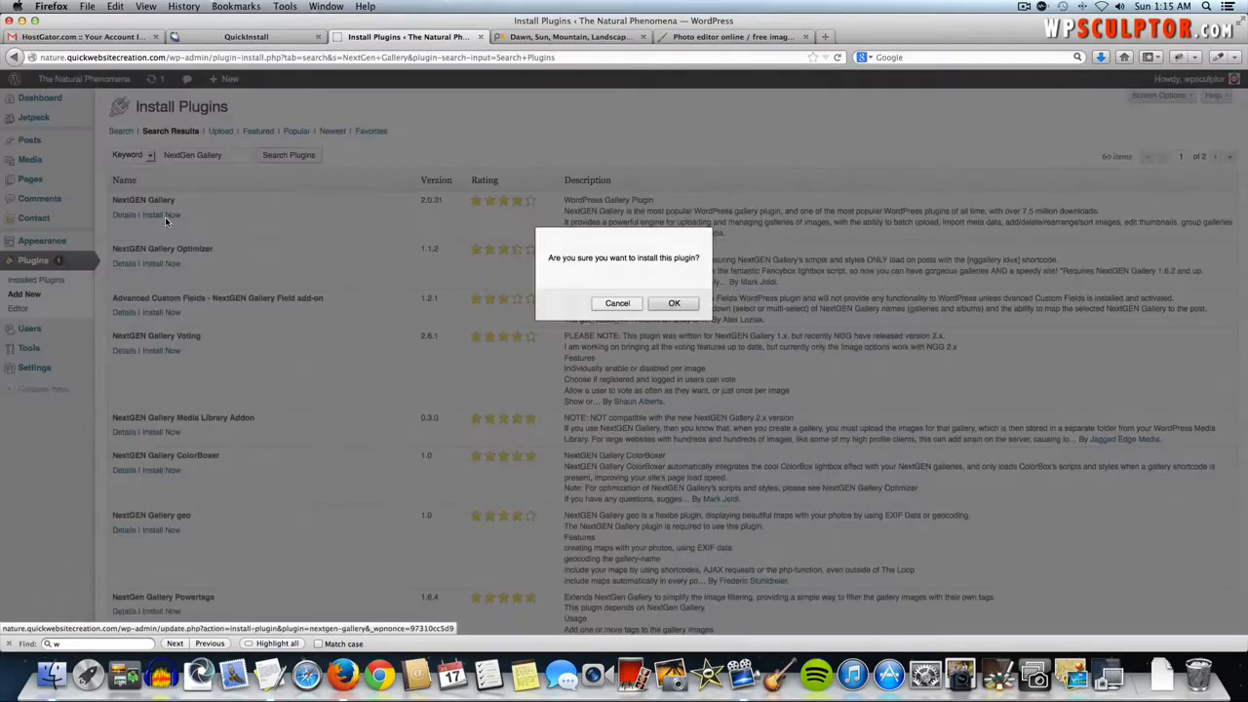
left_click(675, 303)
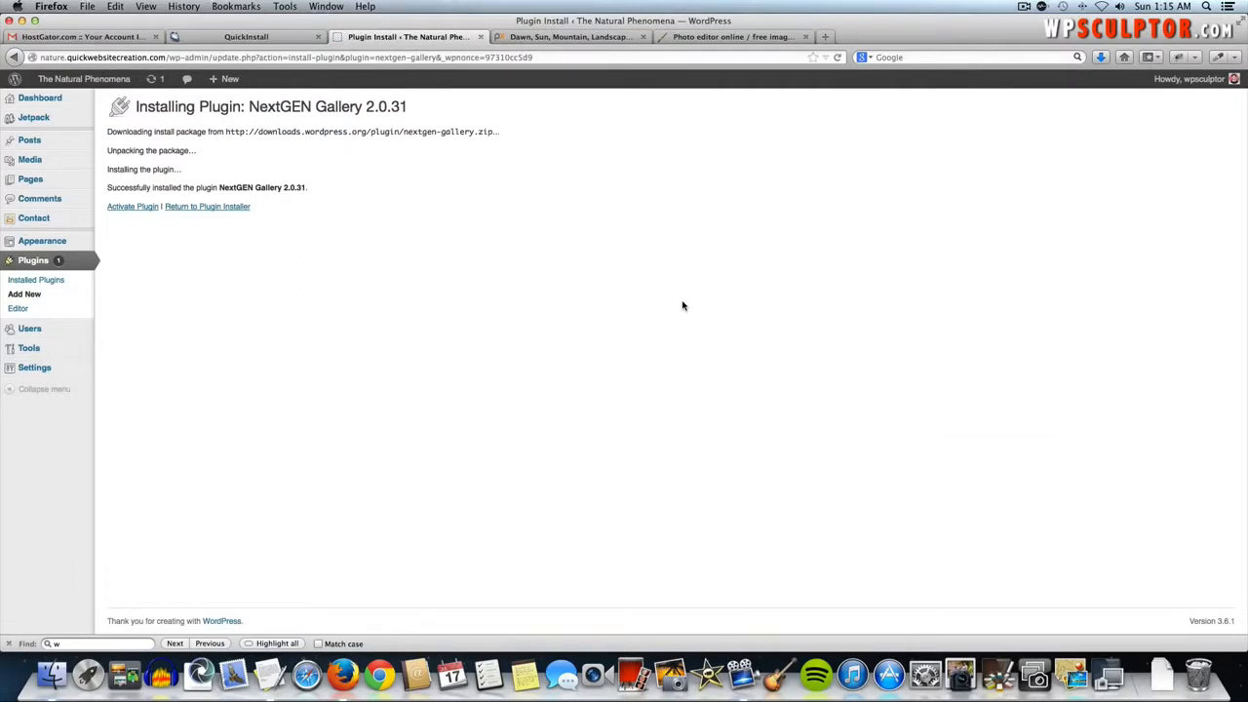
left_click(133, 207)
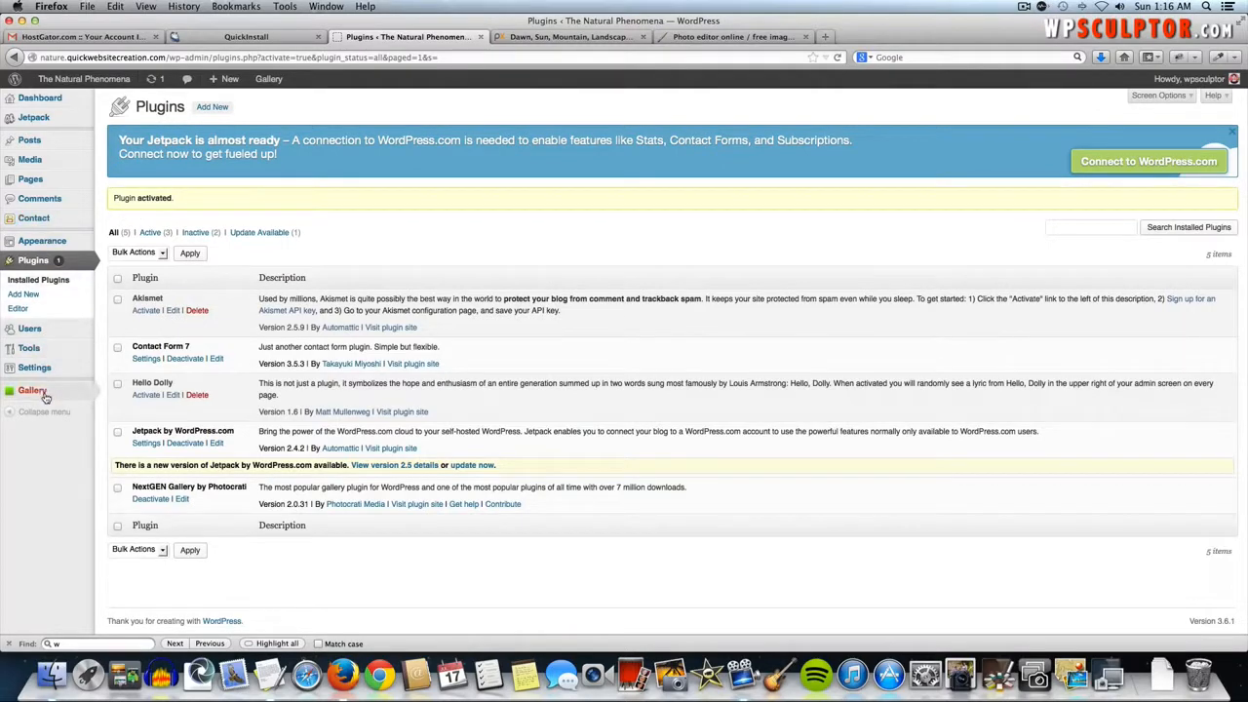
- Start a new NextGEN gallery named 'Image Gallery 1' on the Add Gallery / Images page
mouse_move(43, 393)
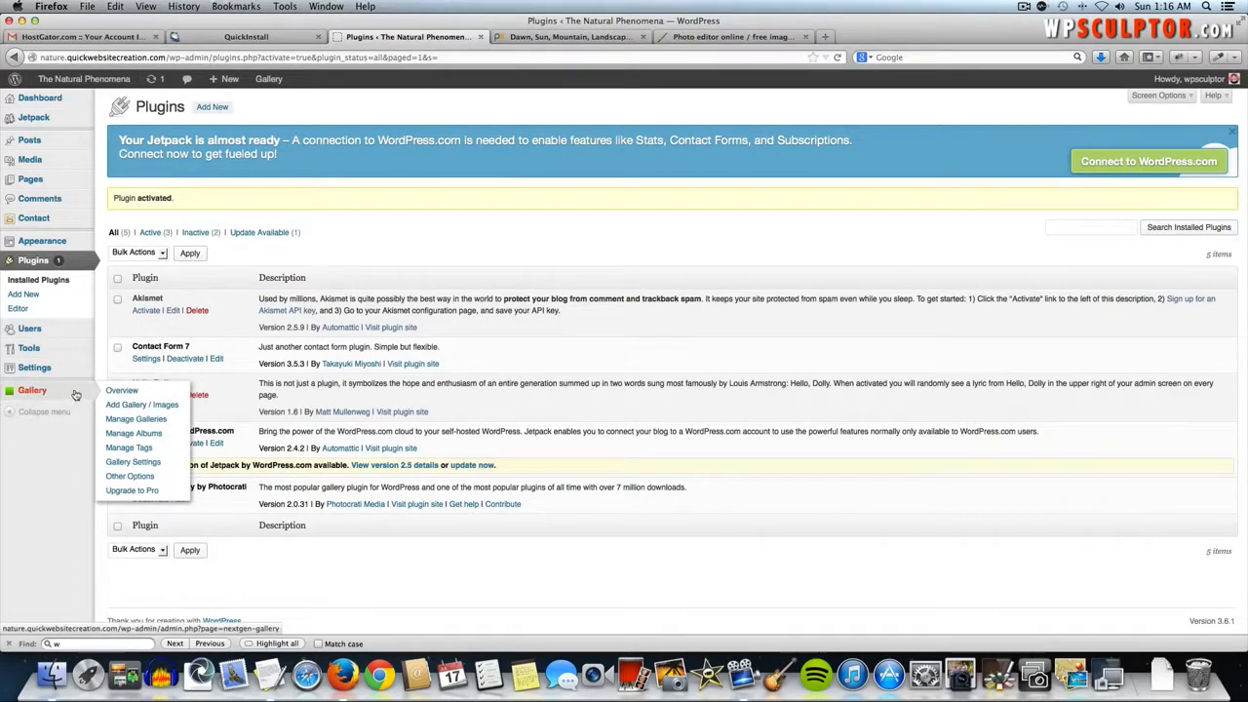
left_click(162, 408)
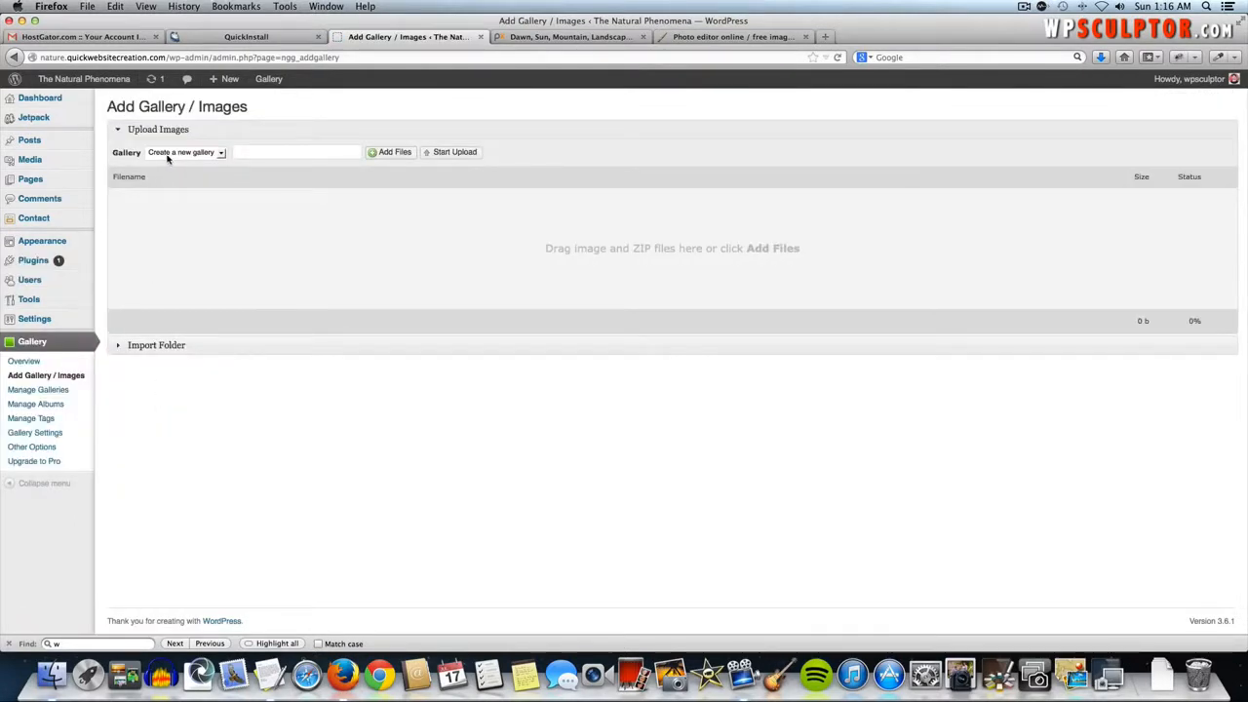
left_click(251, 153)
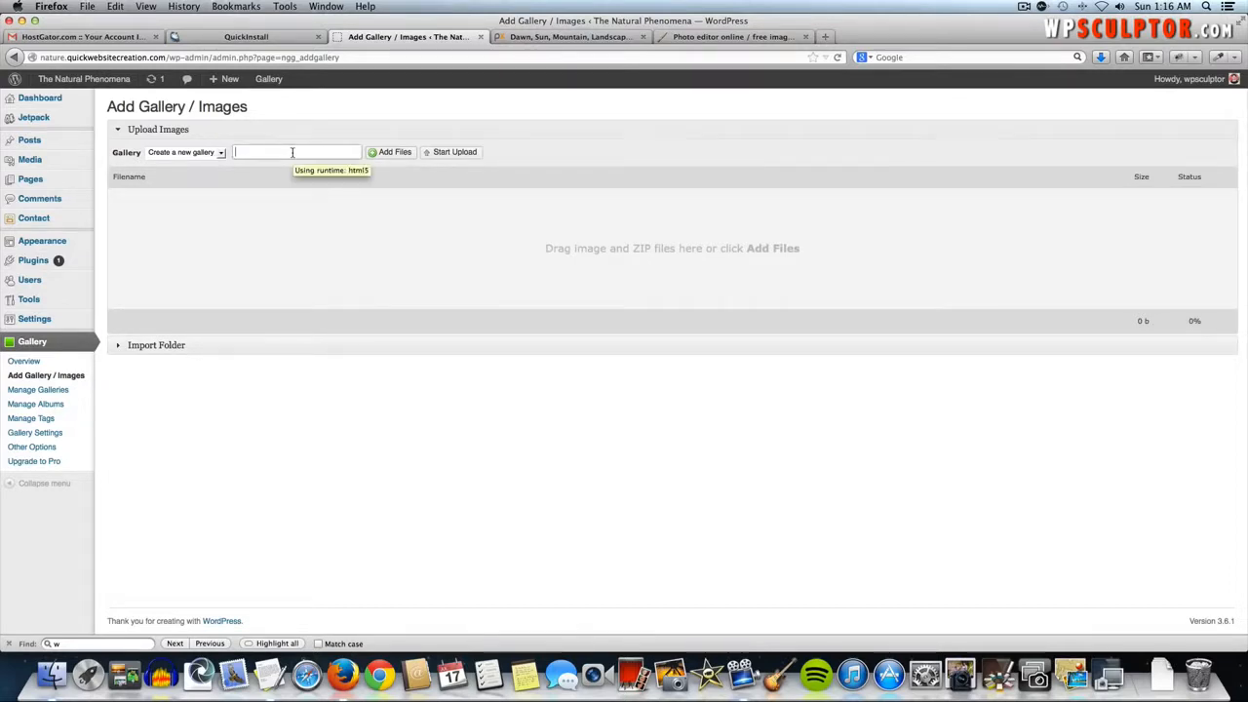
type("1mage Gallery ")
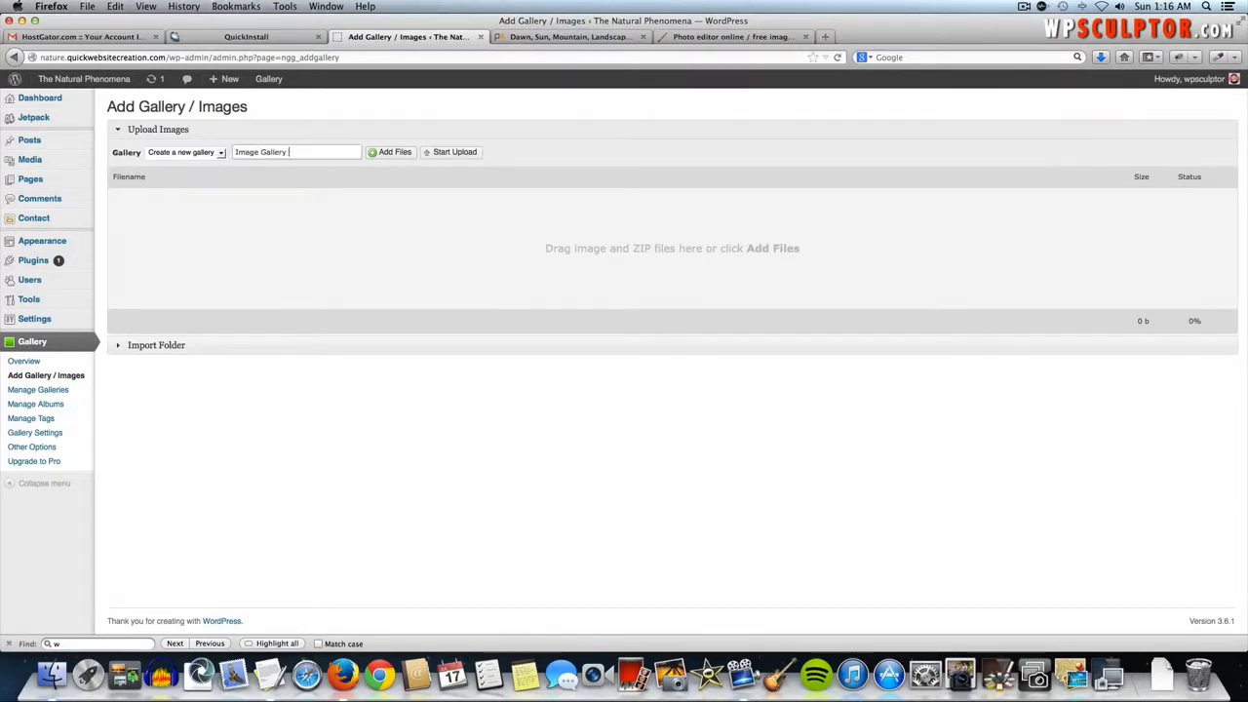
type("1")
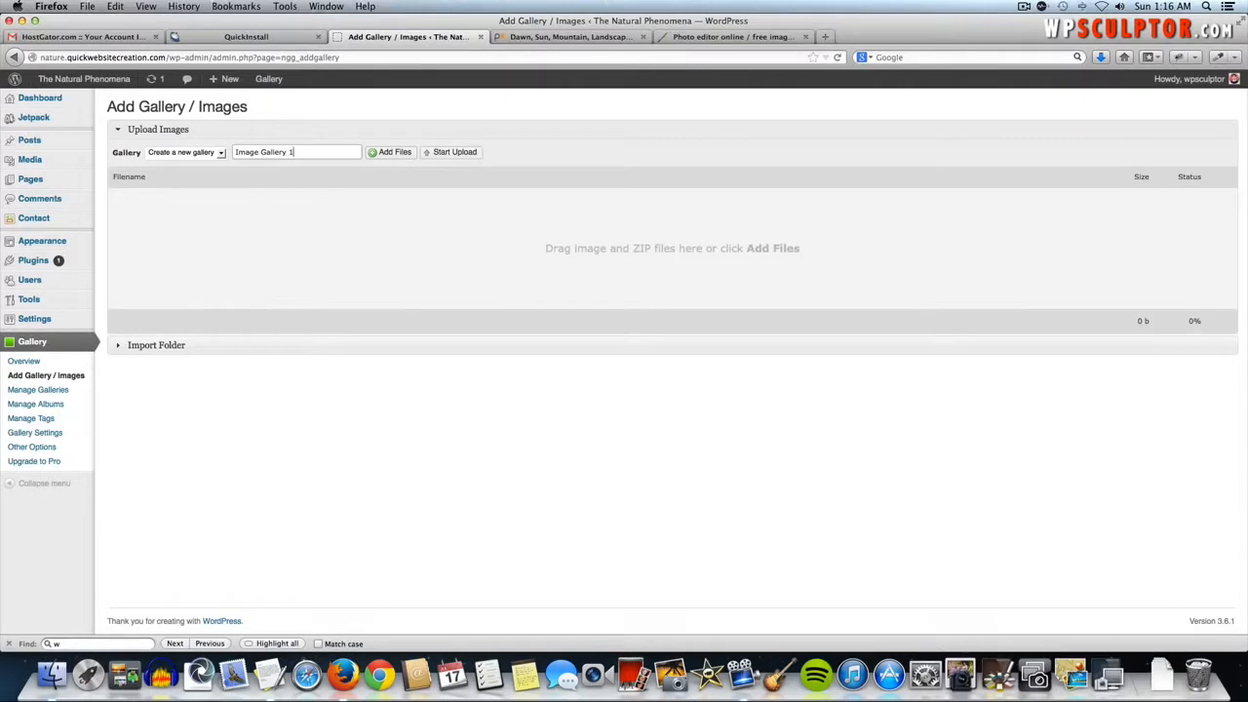
- Upload all six JPGs from the Gallery Images HQ folder into Image Gallery 1
left_click(390, 154)
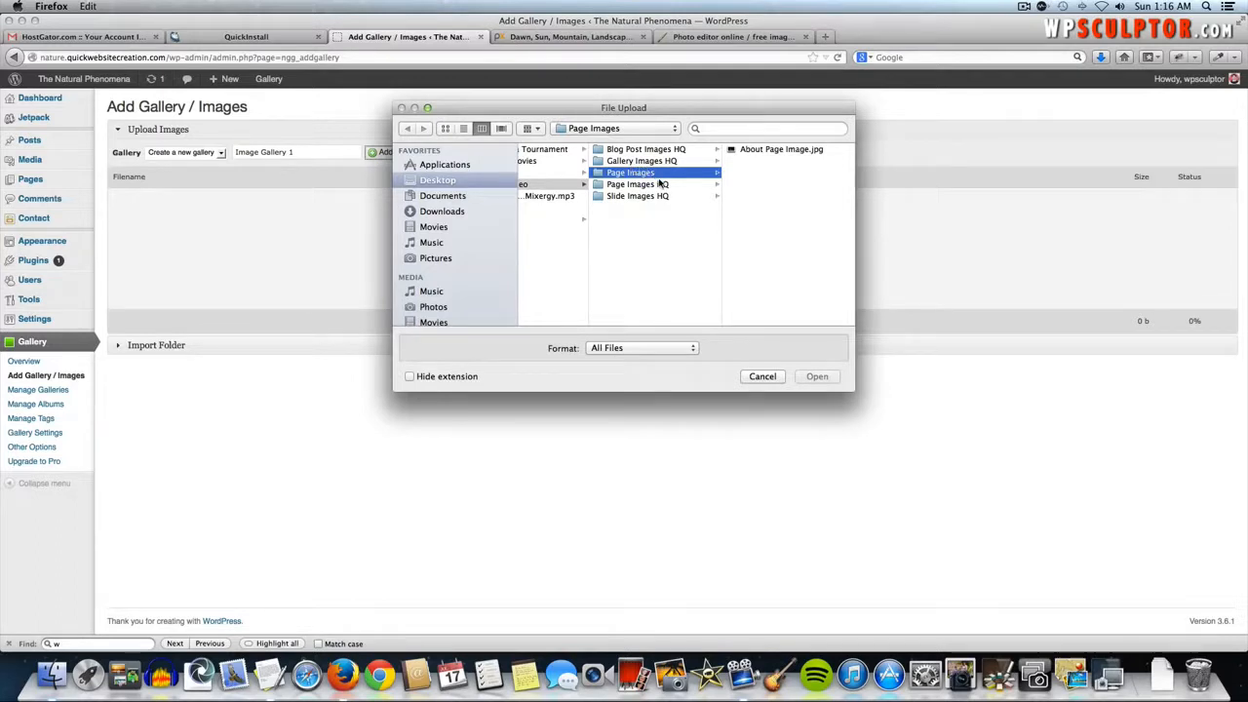
left_click(657, 162)
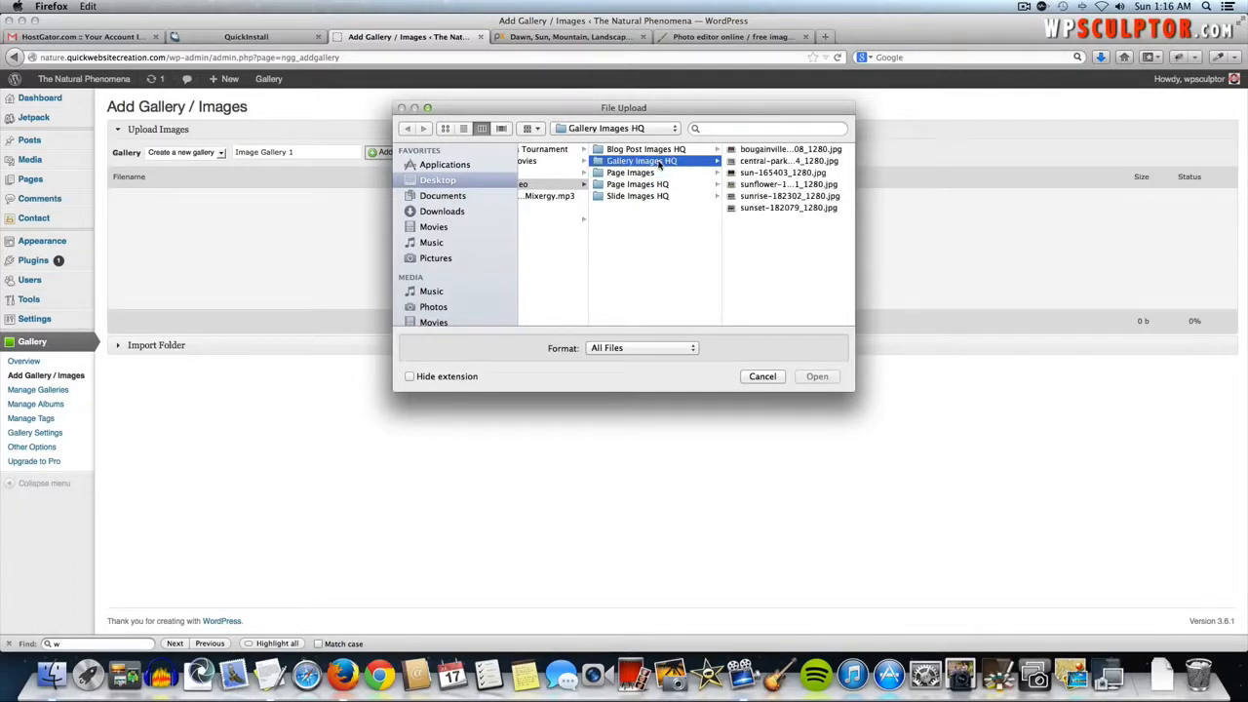
left_click(744, 150)
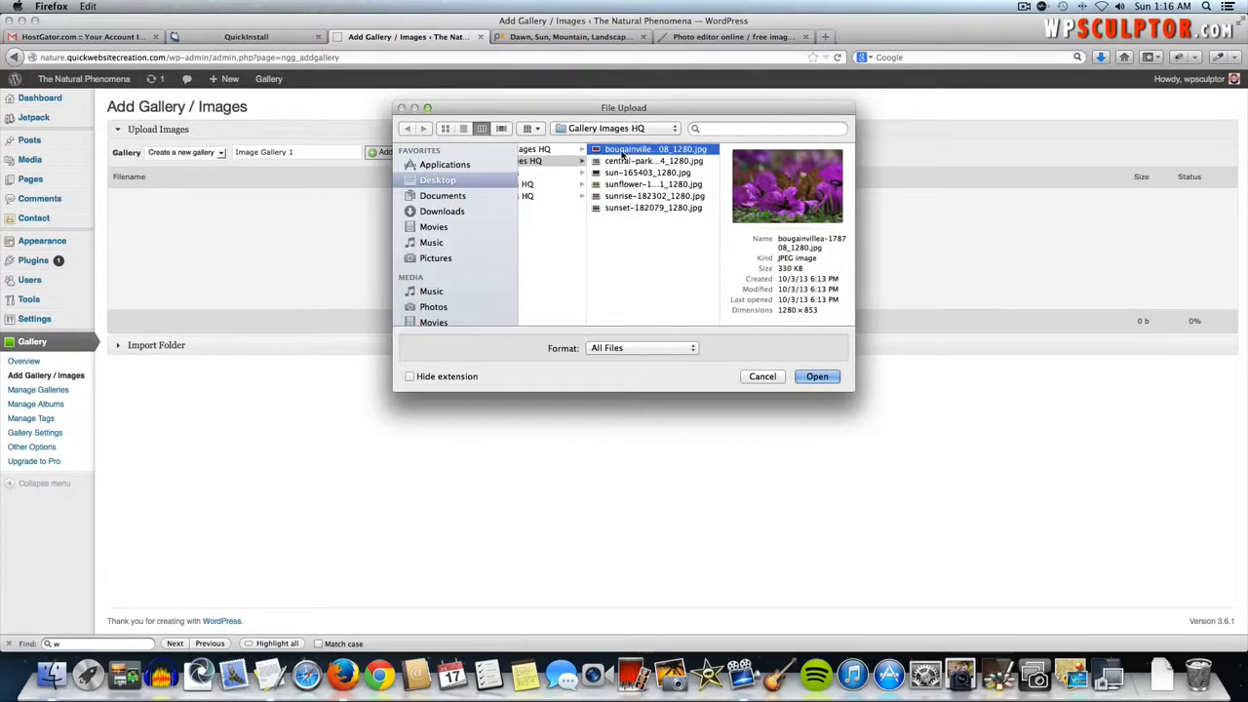
left_click(629, 209, "shift")
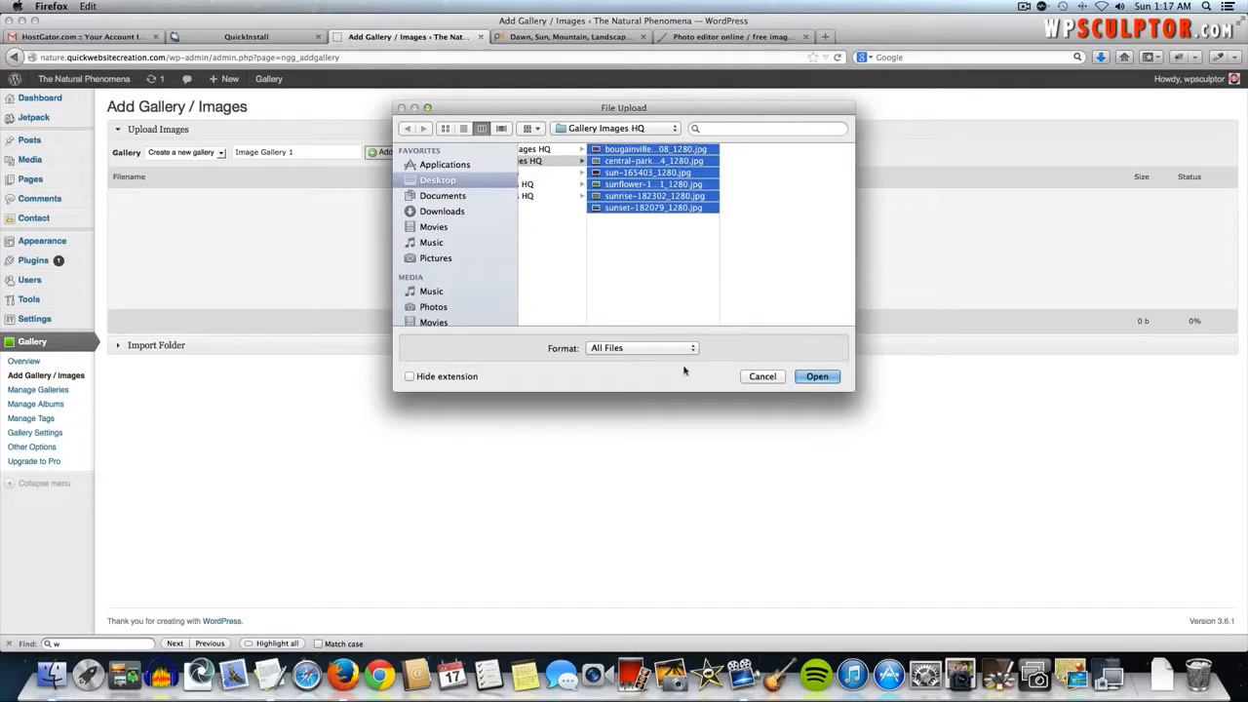
left_click(825, 378)
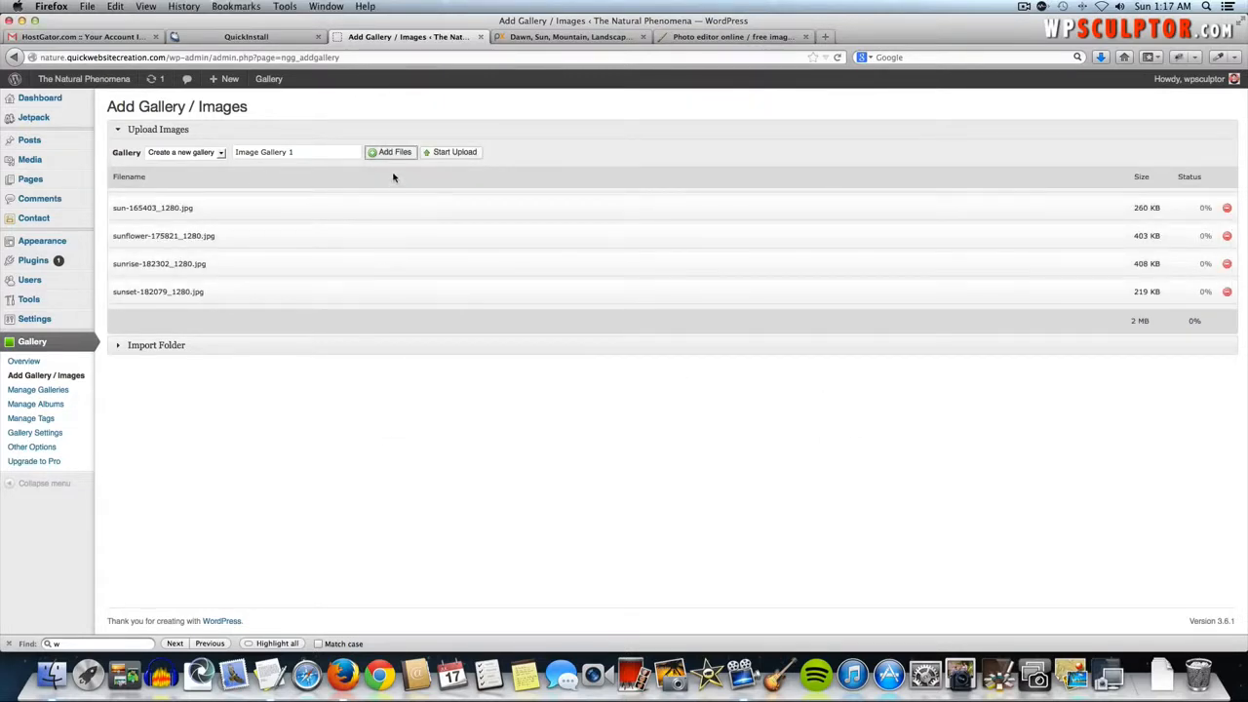
left_click(459, 153)
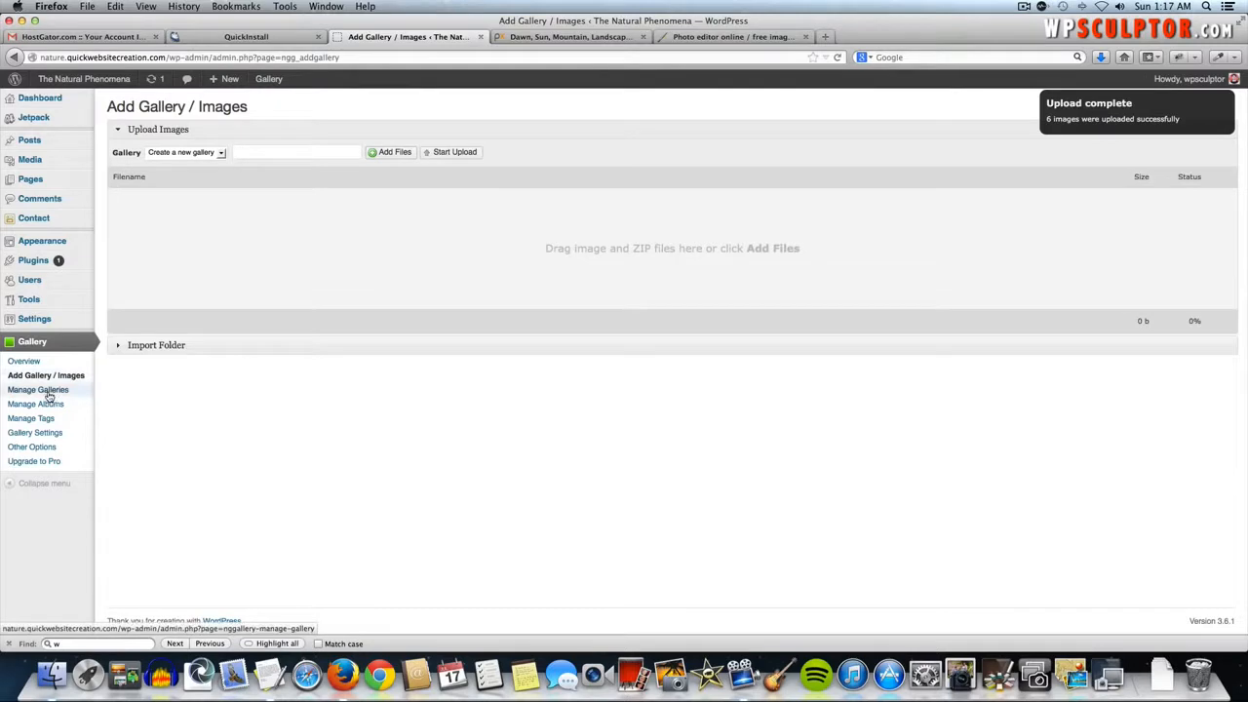
- Open Image Gallery 1 from Manage Galleries, review its six photos, and open Sort gallery
left_click(13, 392)
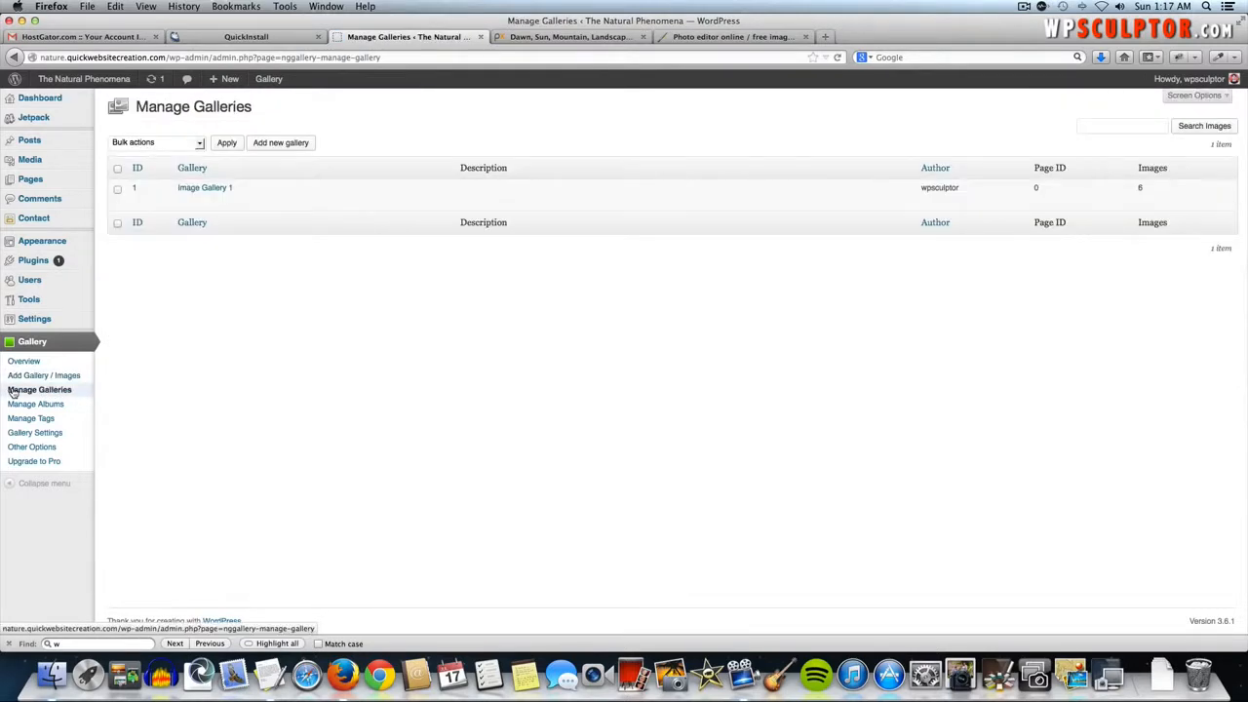
left_click(202, 190)
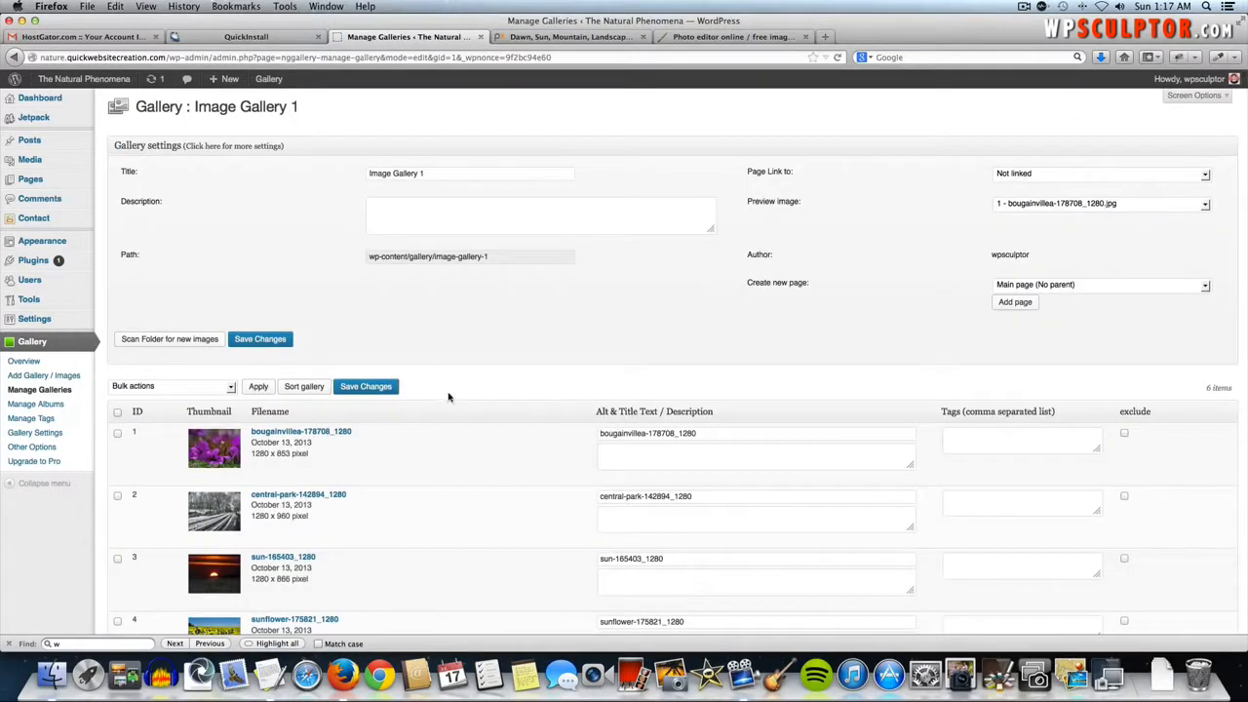
scroll(454, 398, "down", 3)
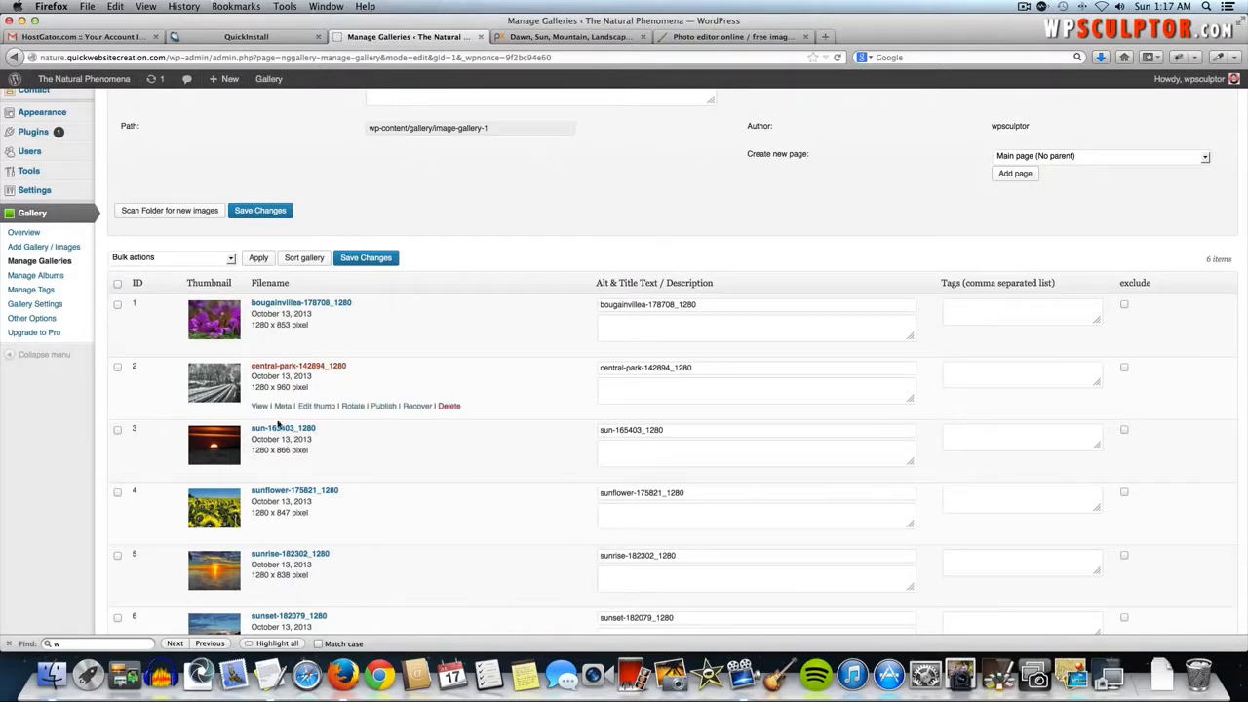
scroll(271, 458, "down", 2)
scroll(271, 458, "down", 2)
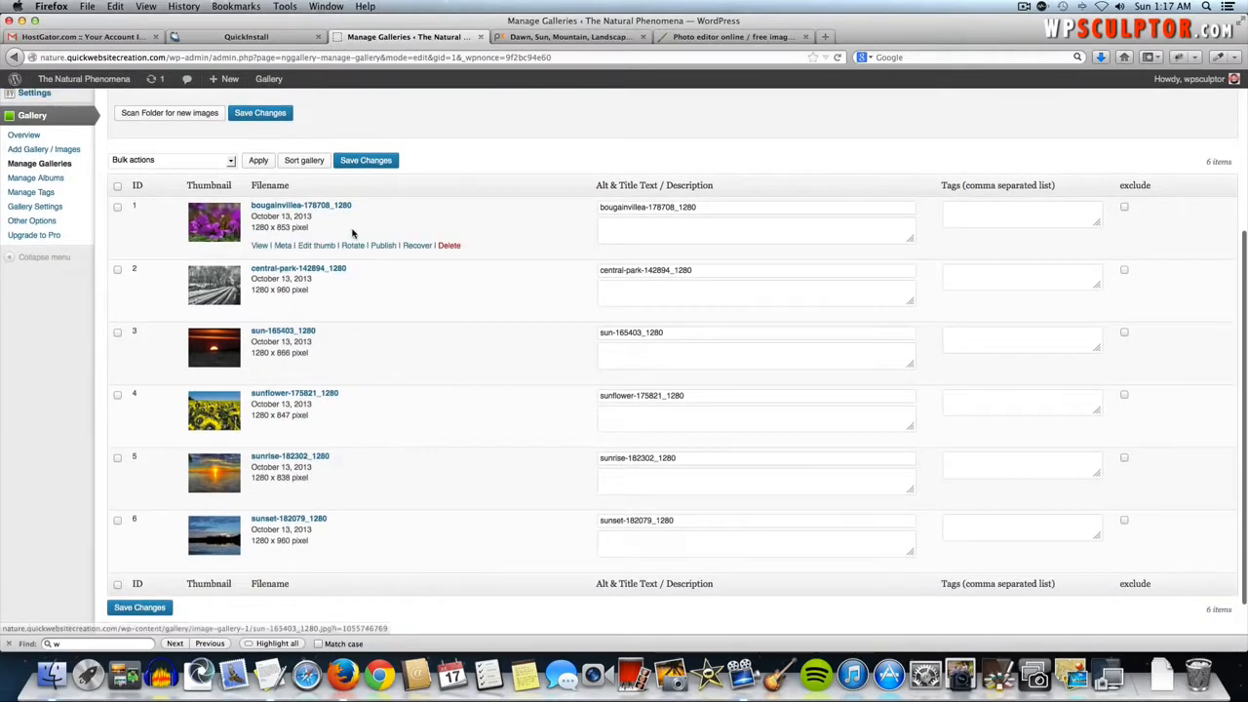
left_click(292, 168)
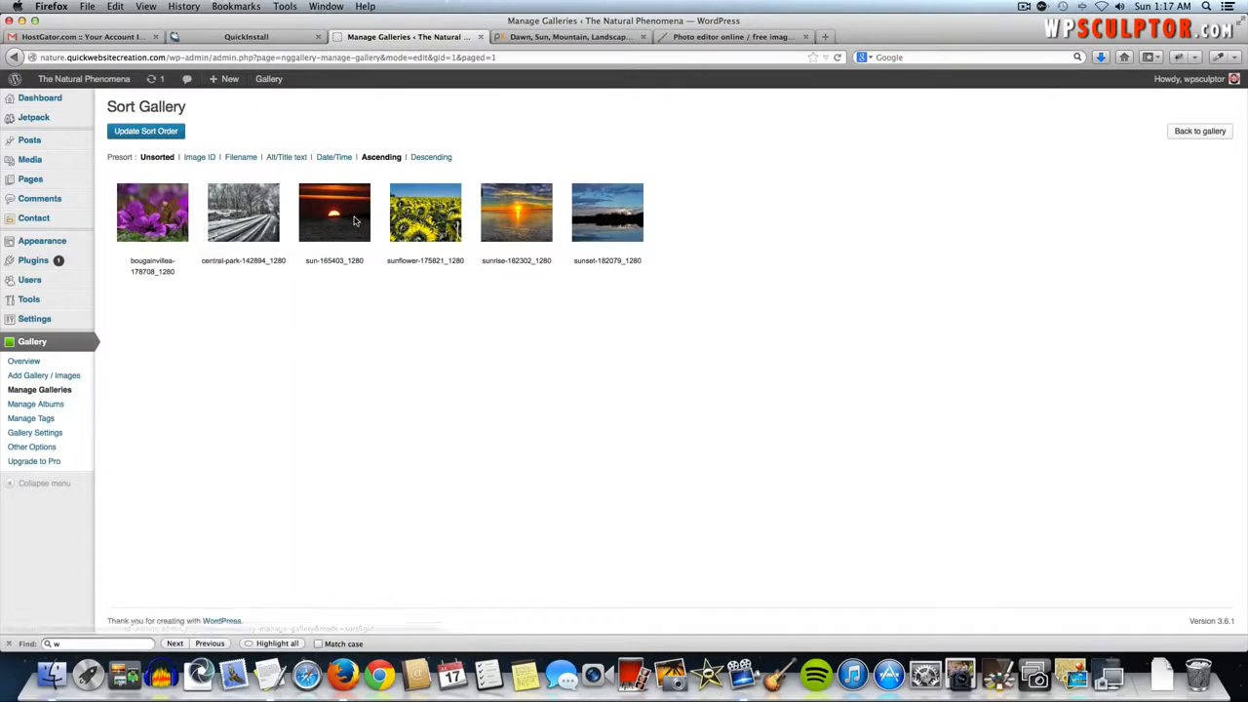
- Drag the sun photo to second place and central-park to fourth in the sort order
left_click_drag(354, 220, 240, 222)
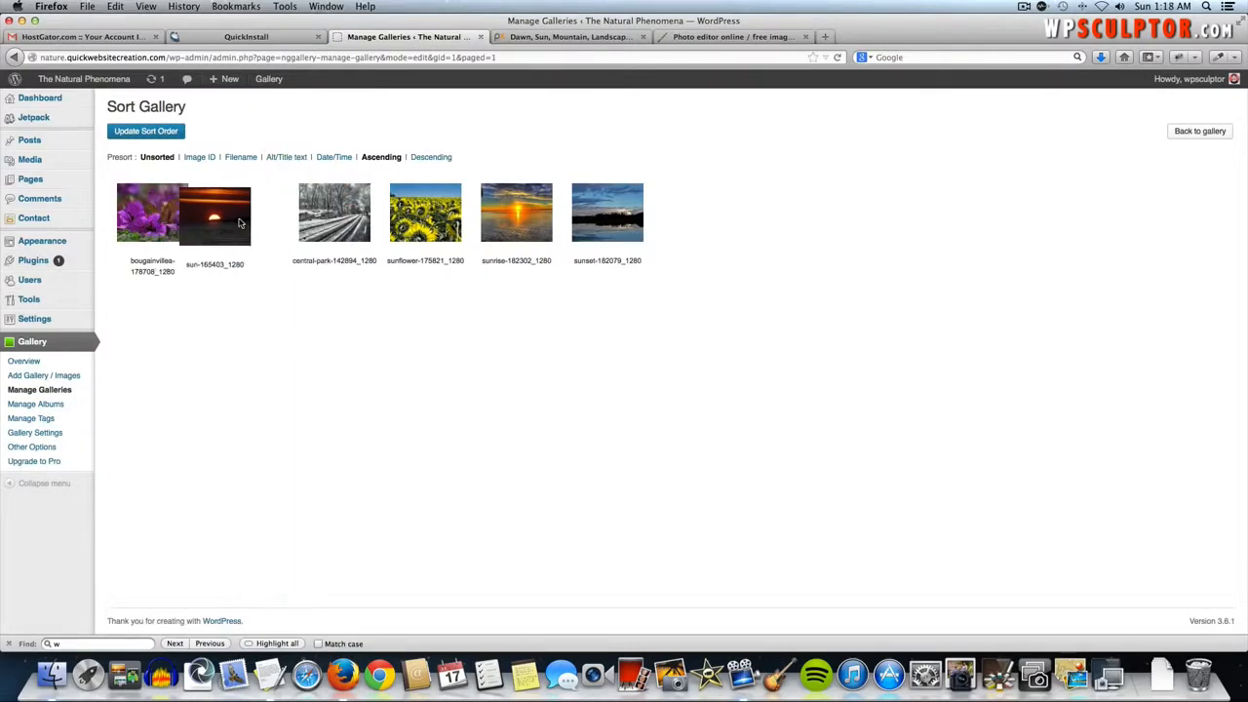
left_click_drag(333, 217, 433, 216)
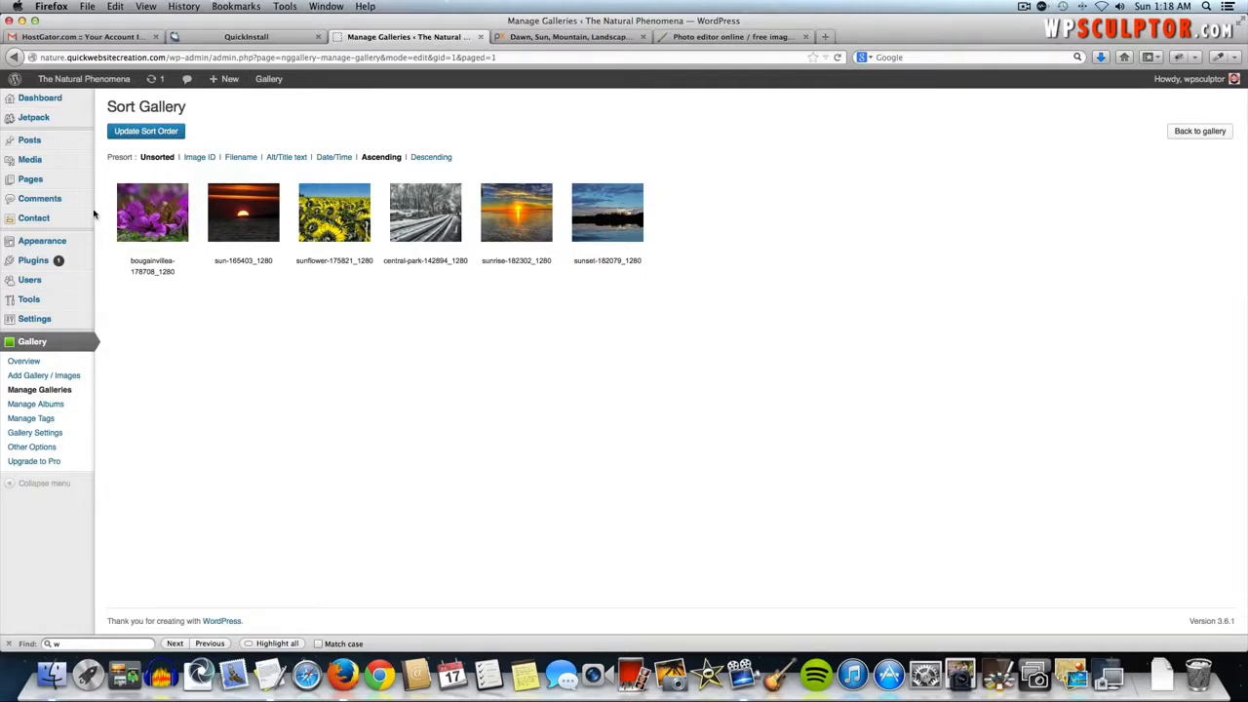
- Edit the Image Gallery page in Visual mode and bring up the NextGEN gallery insertion dialog
mouse_move(76, 181)
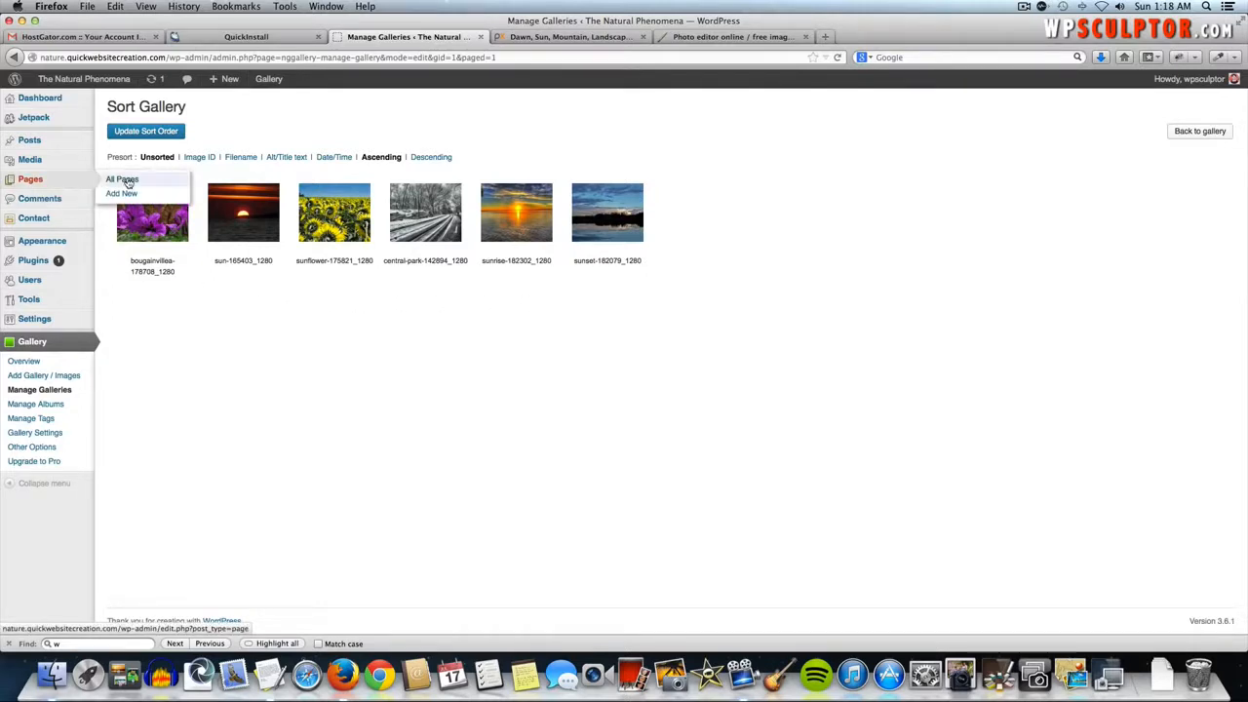
left_click(124, 179)
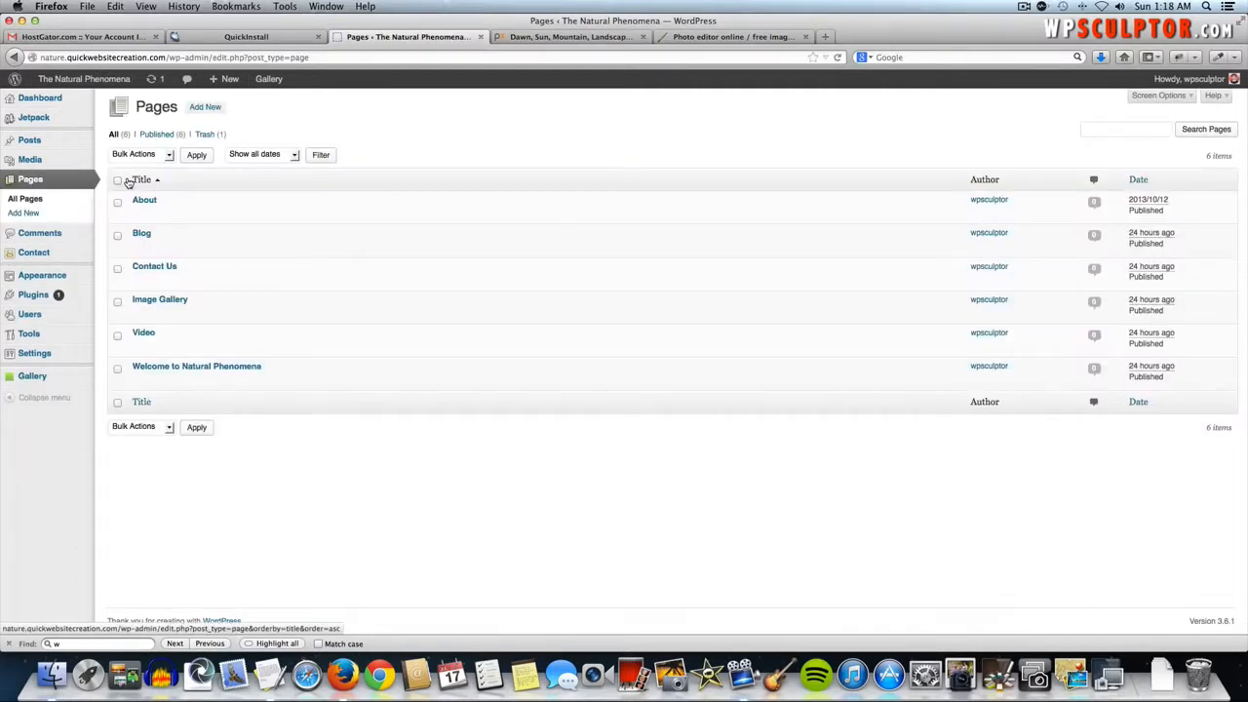
left_click(163, 302)
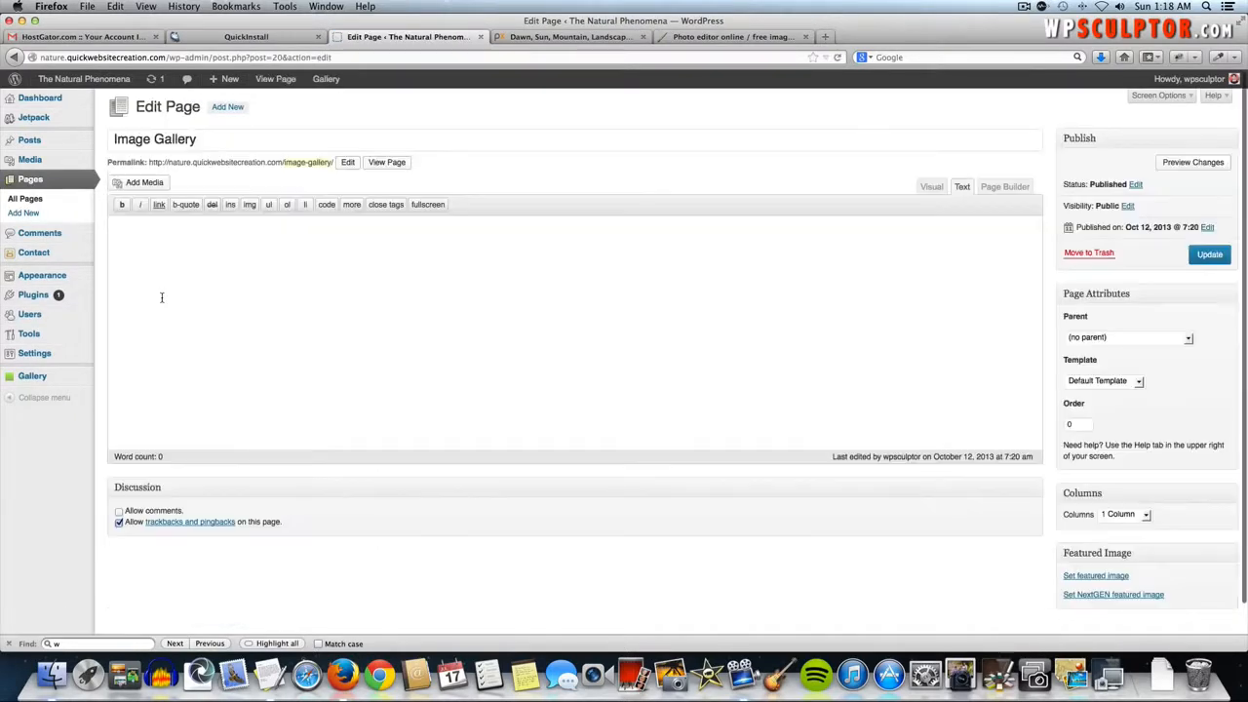
left_click(930, 189)
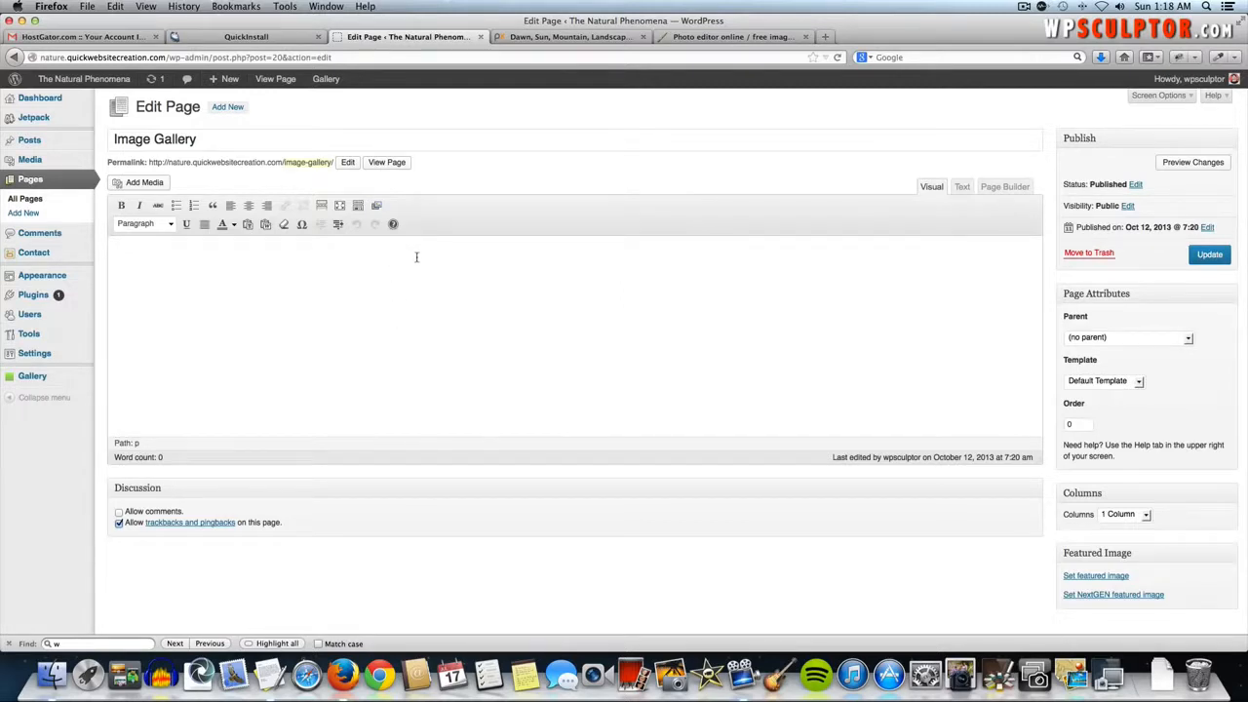
left_click(376, 206)
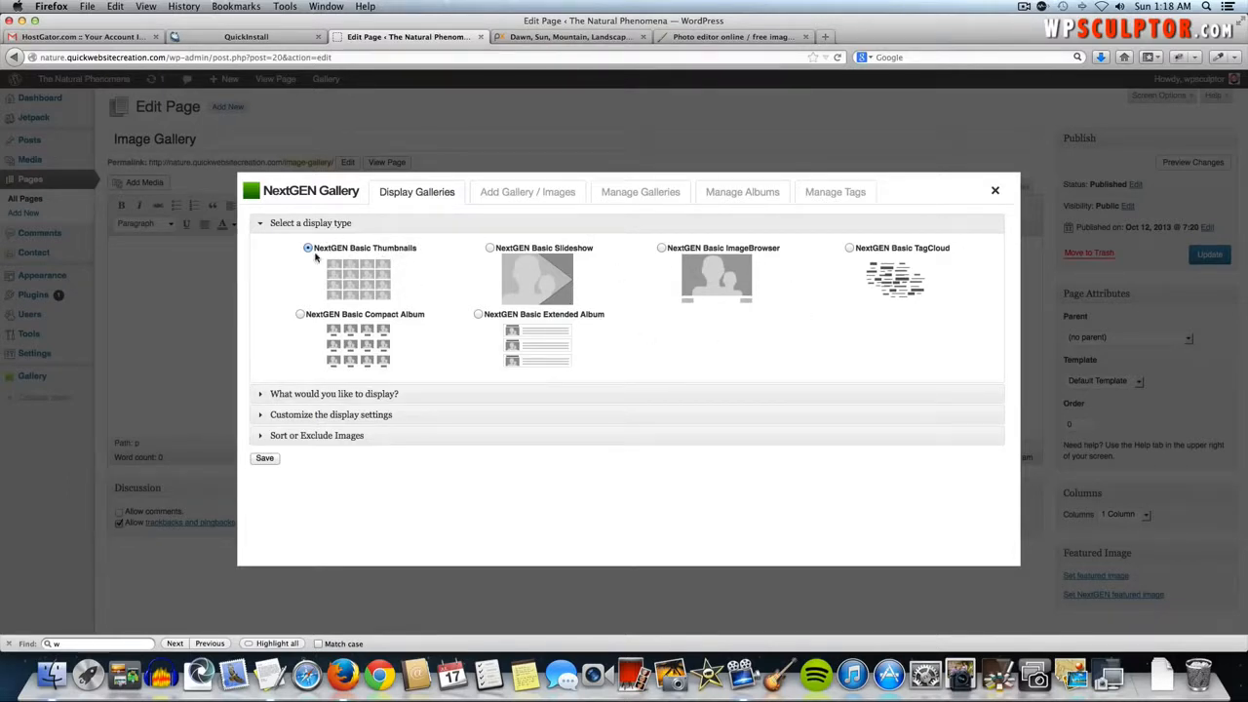
- Insert Image Gallery 1 as a thumbnails gallery with default thumbnail settings into the page
left_click(413, 399)
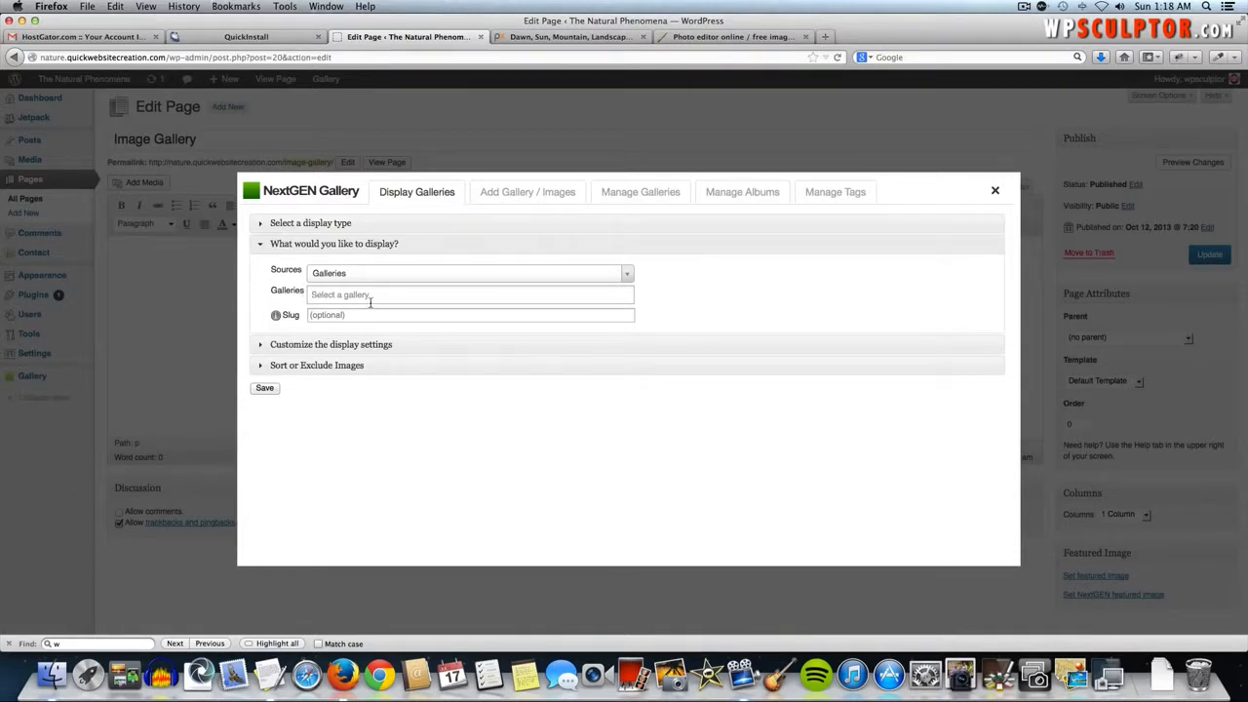
left_click(339, 295)
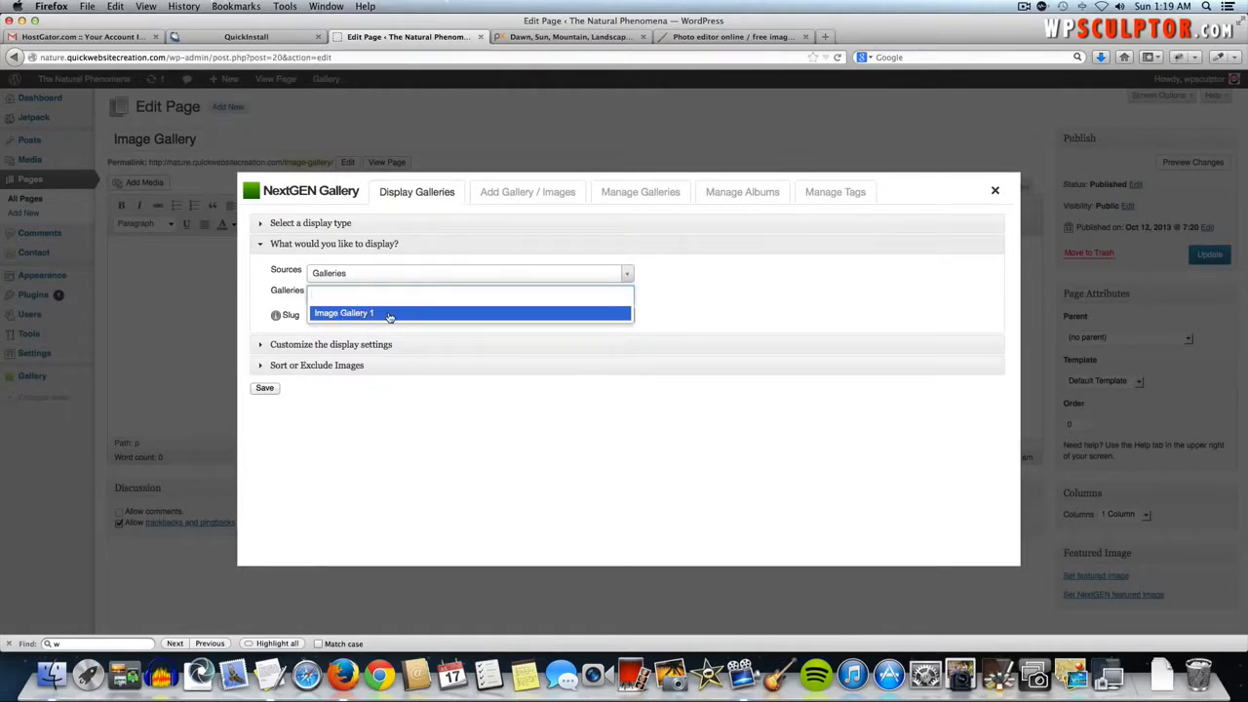
left_click(375, 313)
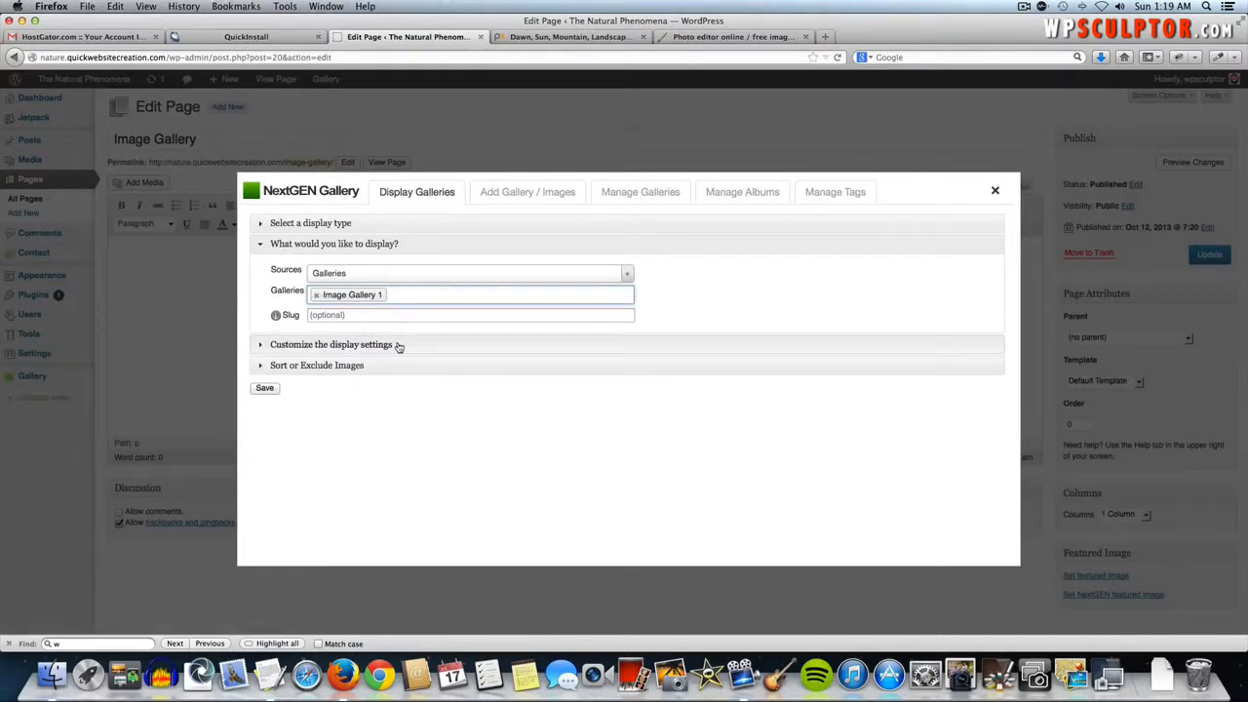
left_click(397, 344)
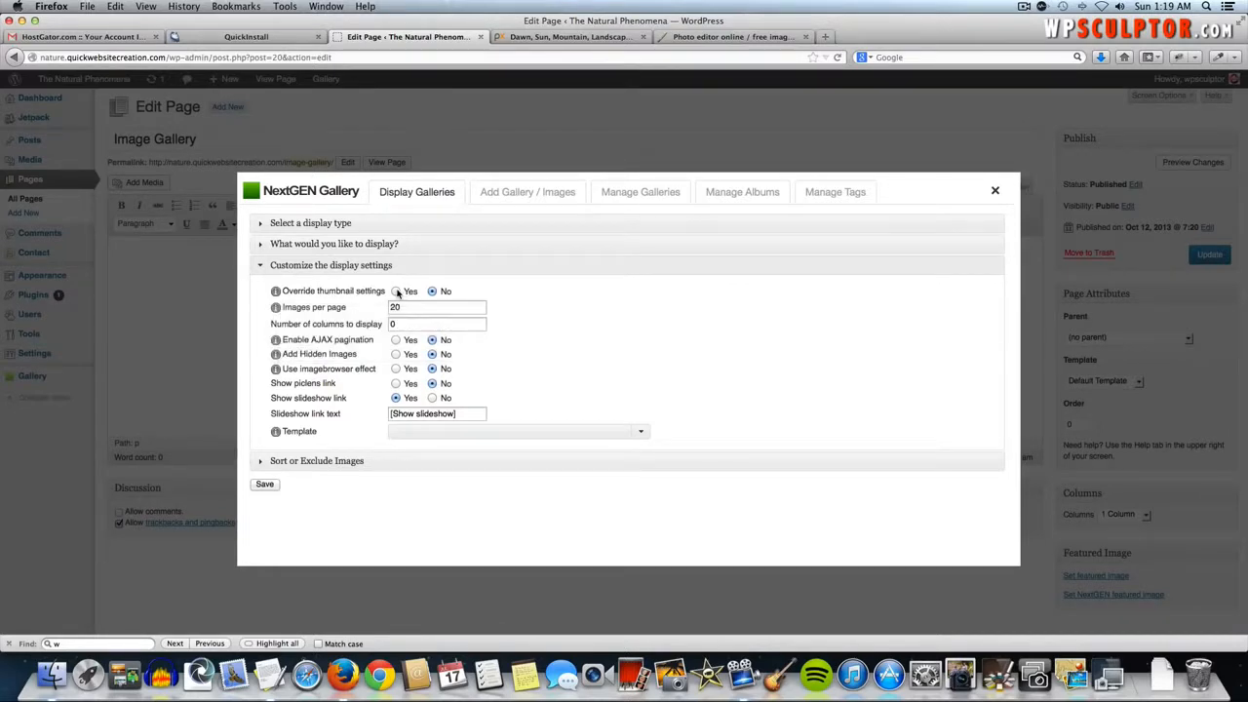
left_click(397, 291)
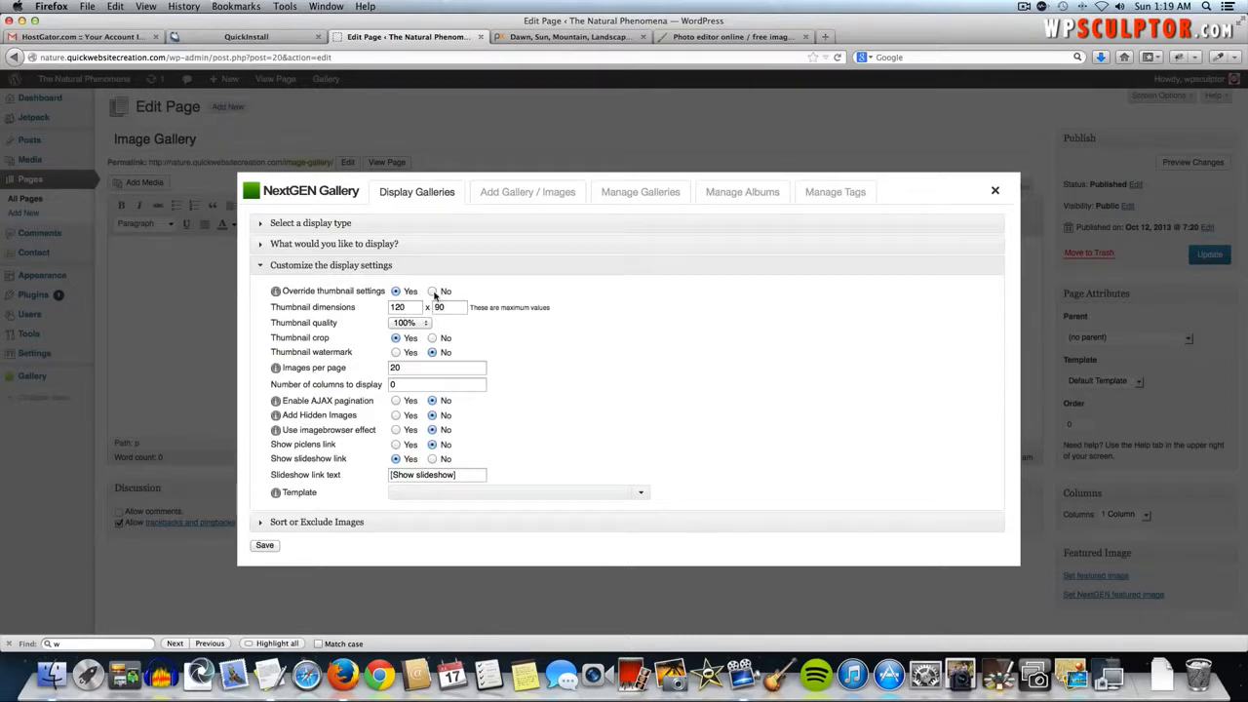
left_click(433, 291)
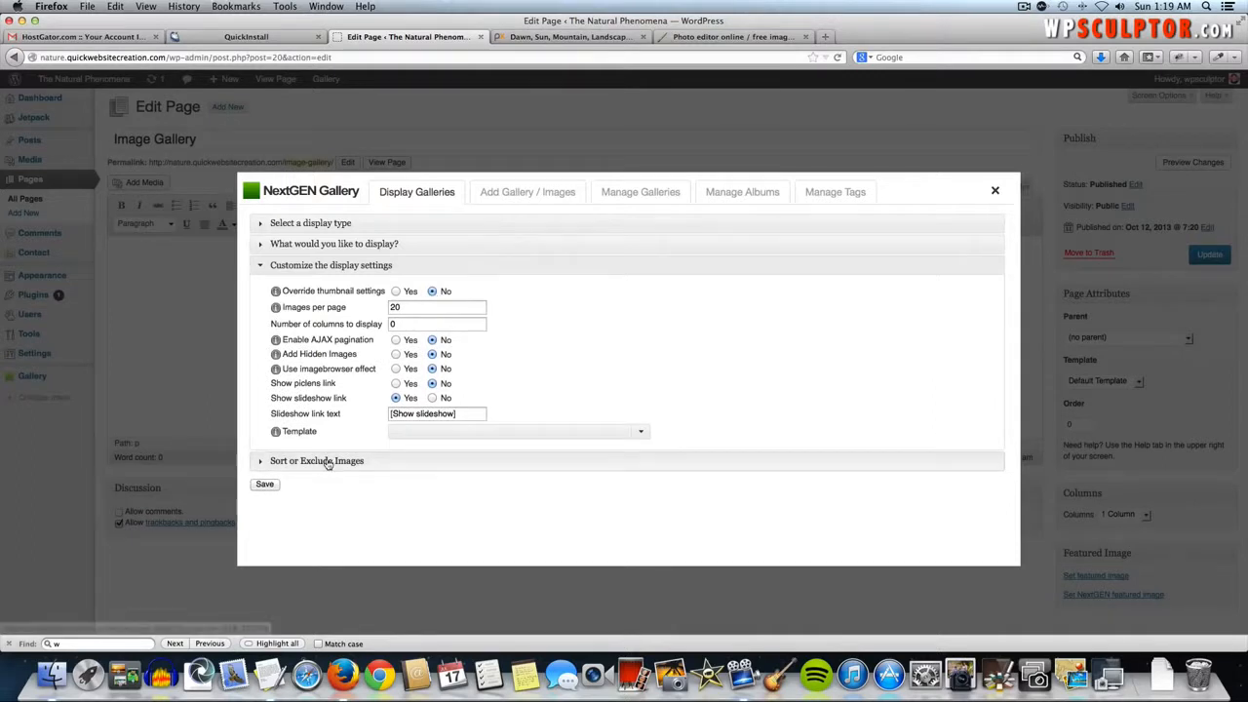
left_click(329, 466)
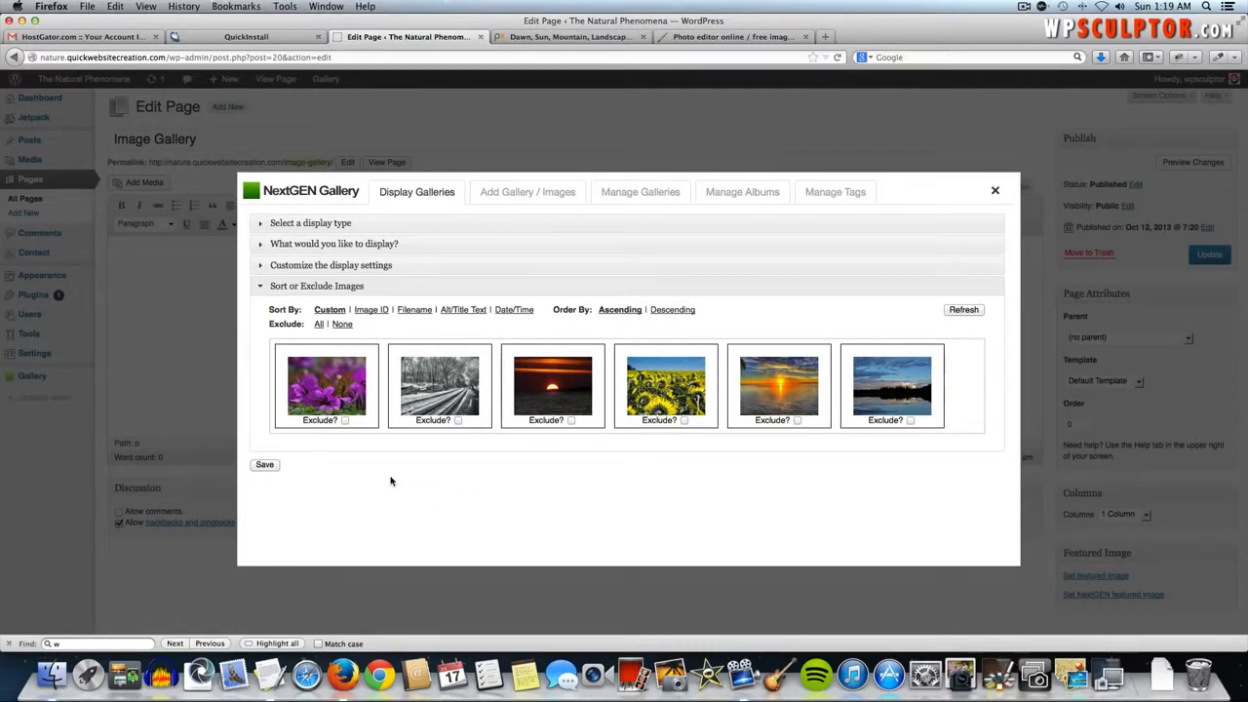
left_click(264, 466)
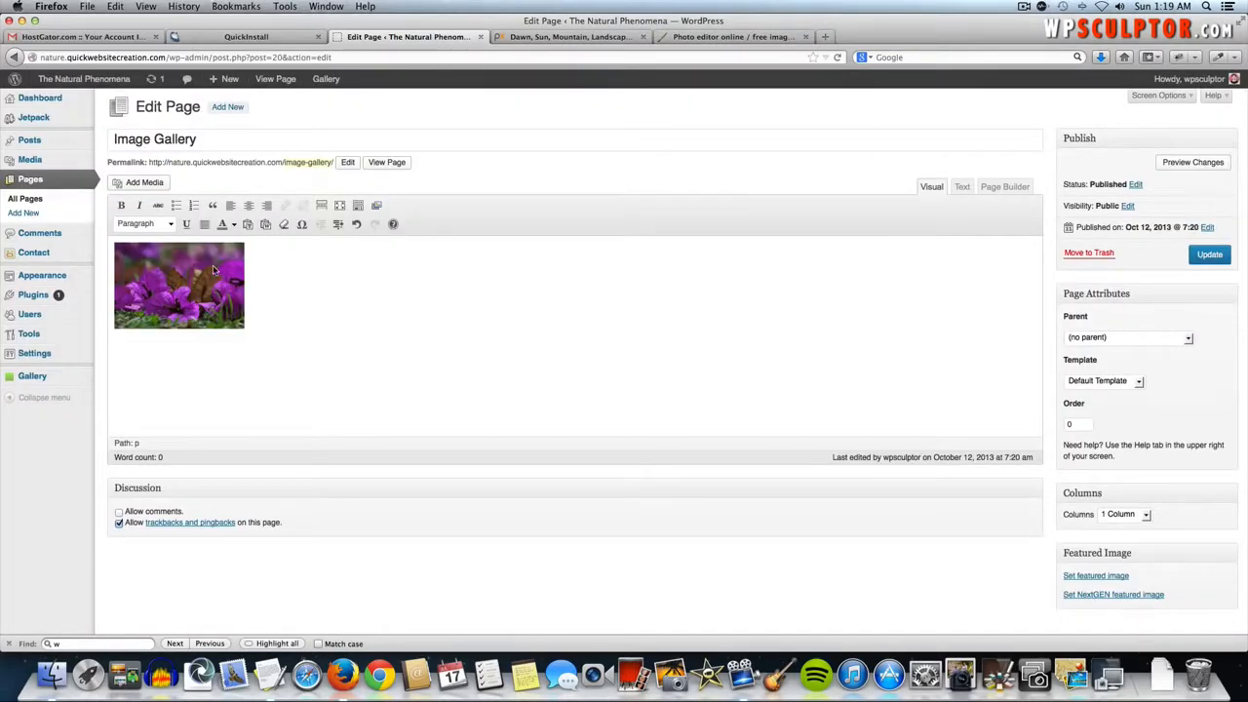
- Update the Image Gallery page, then visit the live Natural Phenomena home page
left_click(179, 276)
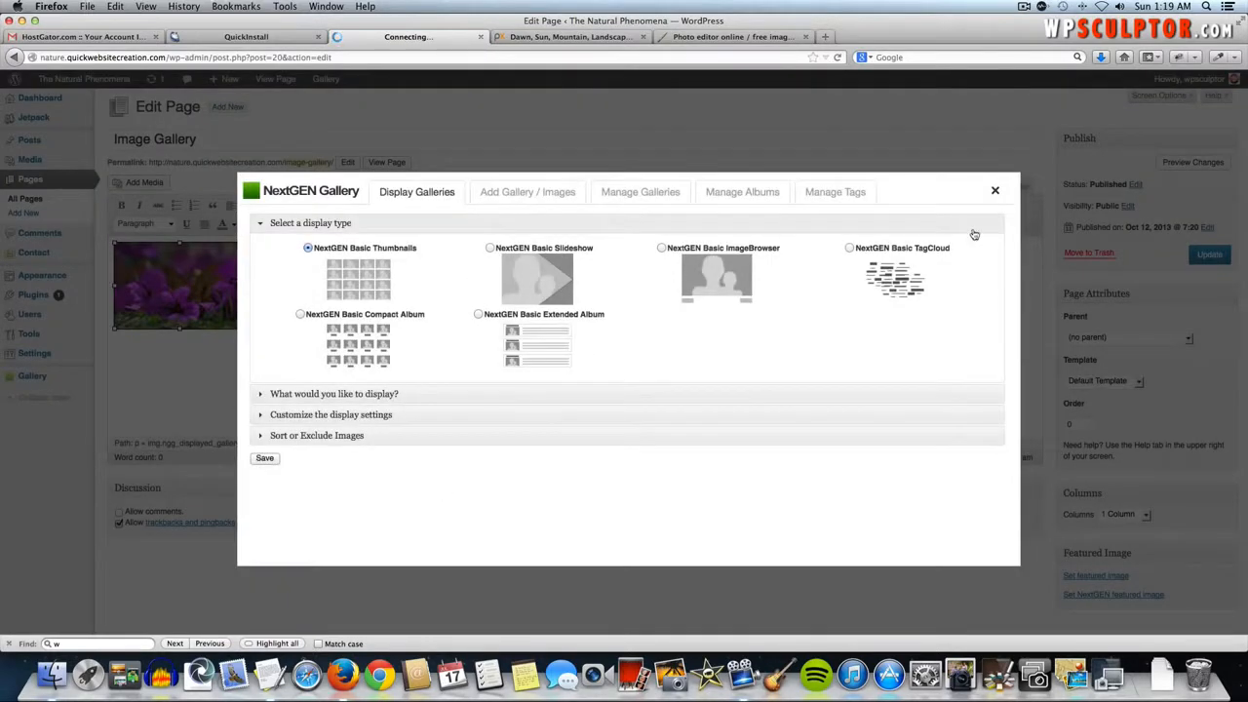
left_click(996, 191)
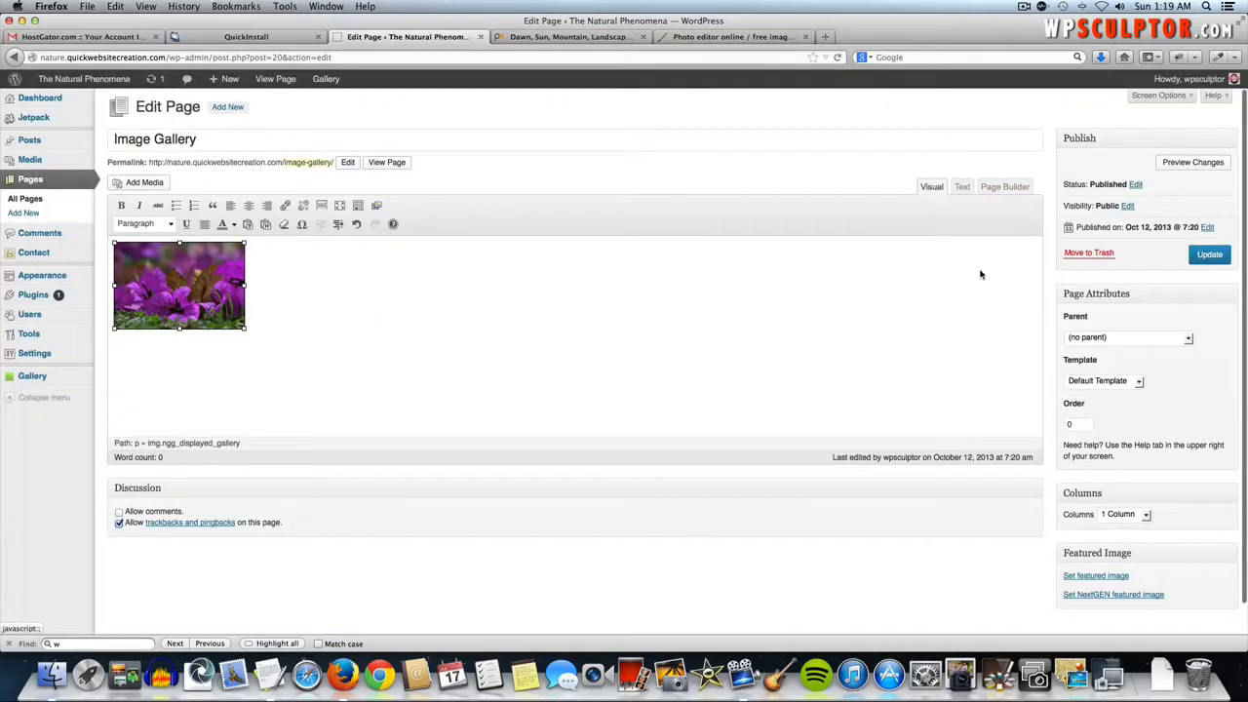
left_click(1219, 257)
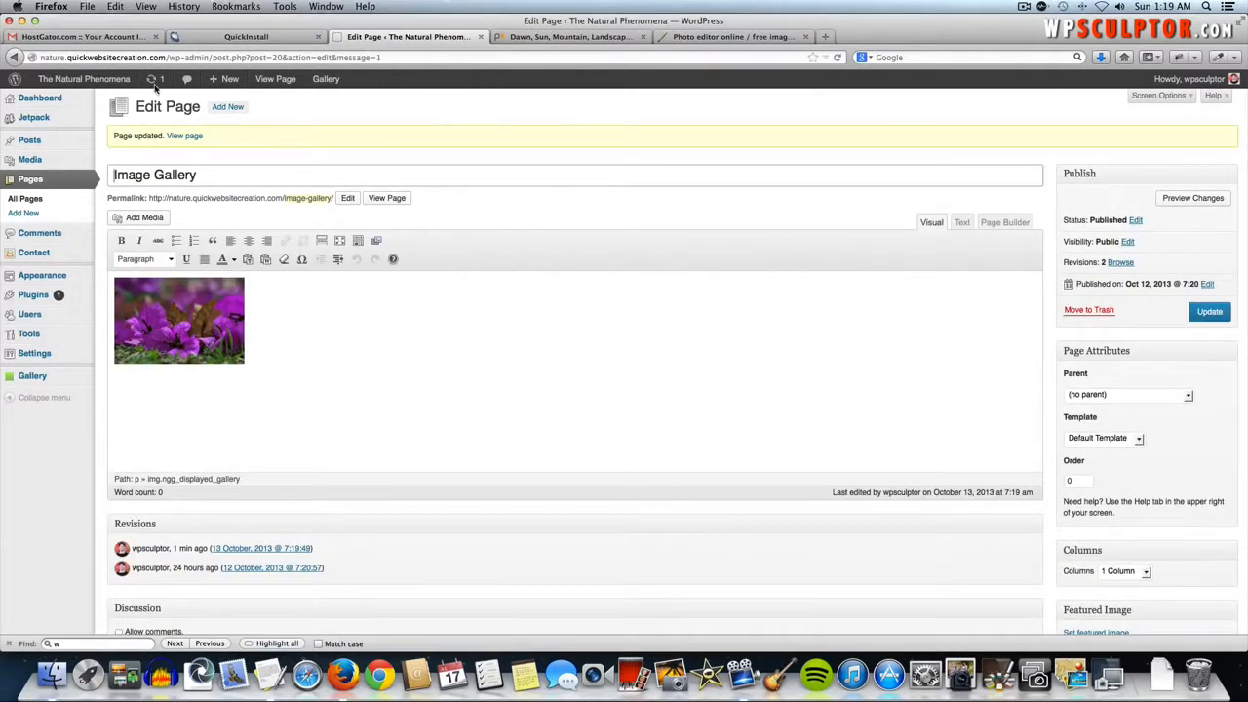
left_click(104, 81)
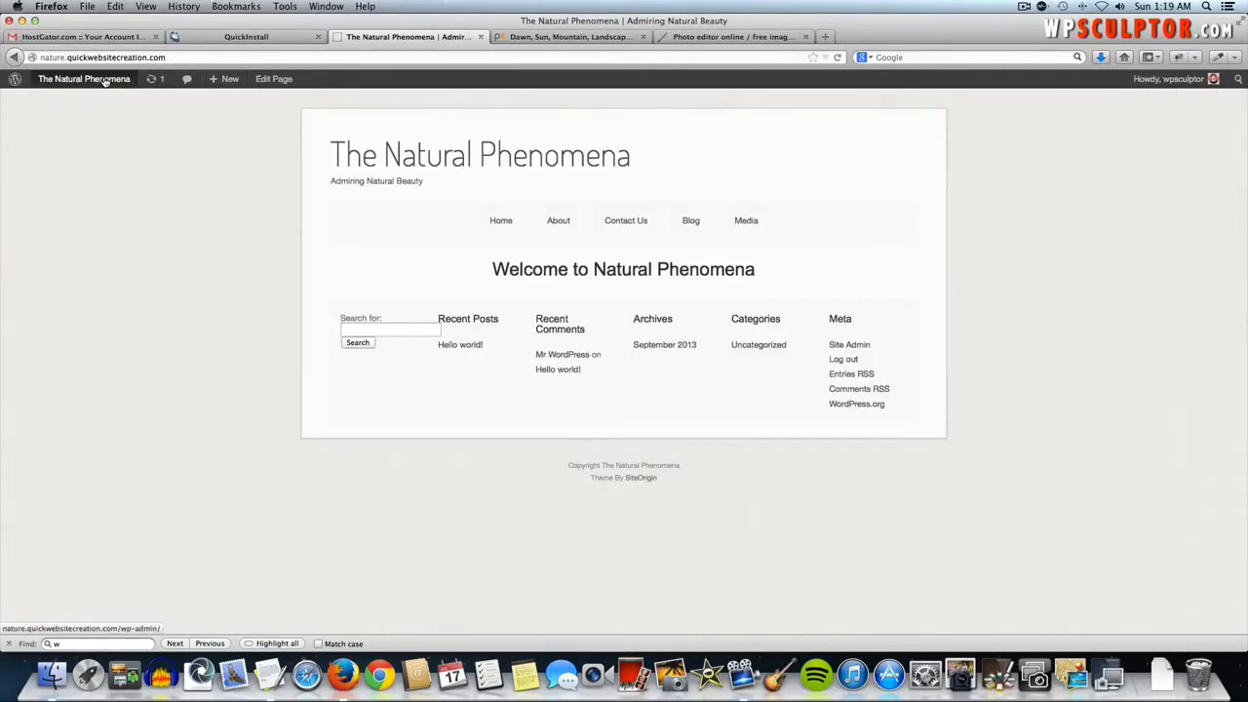
- Open the live Image Gallery page and page through its photos in the lightbox
mouse_move(735, 224)
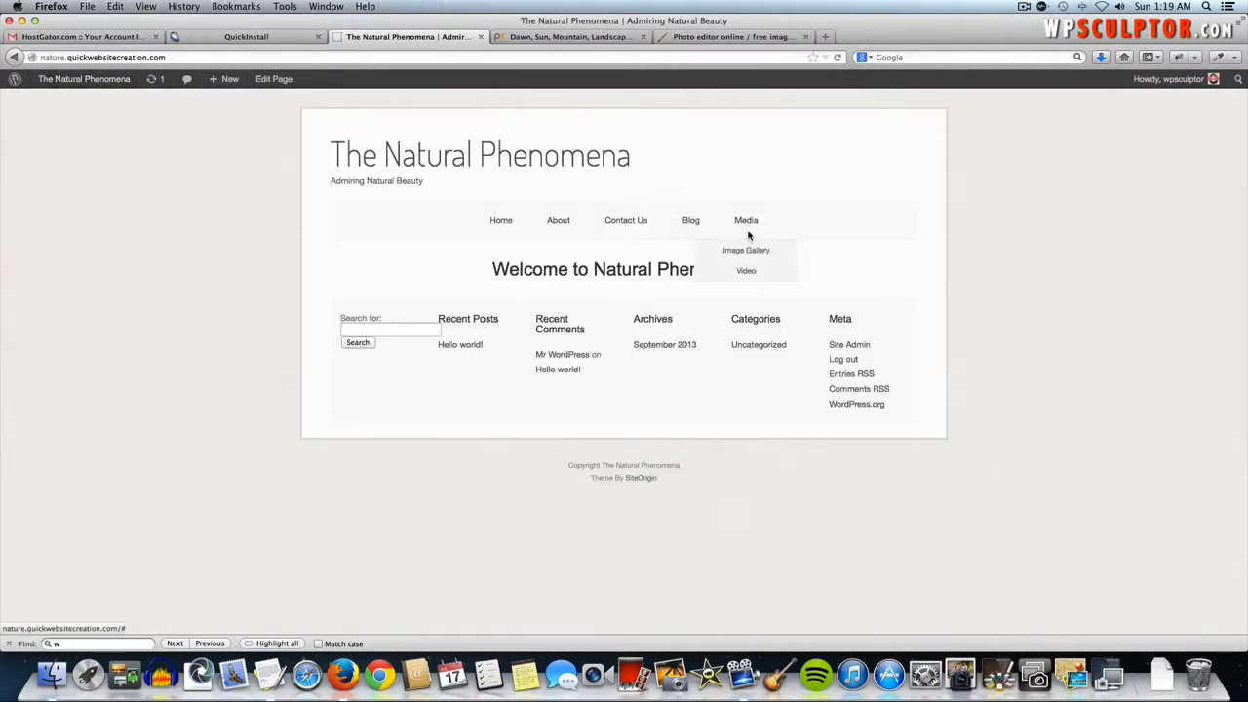
left_click(749, 251)
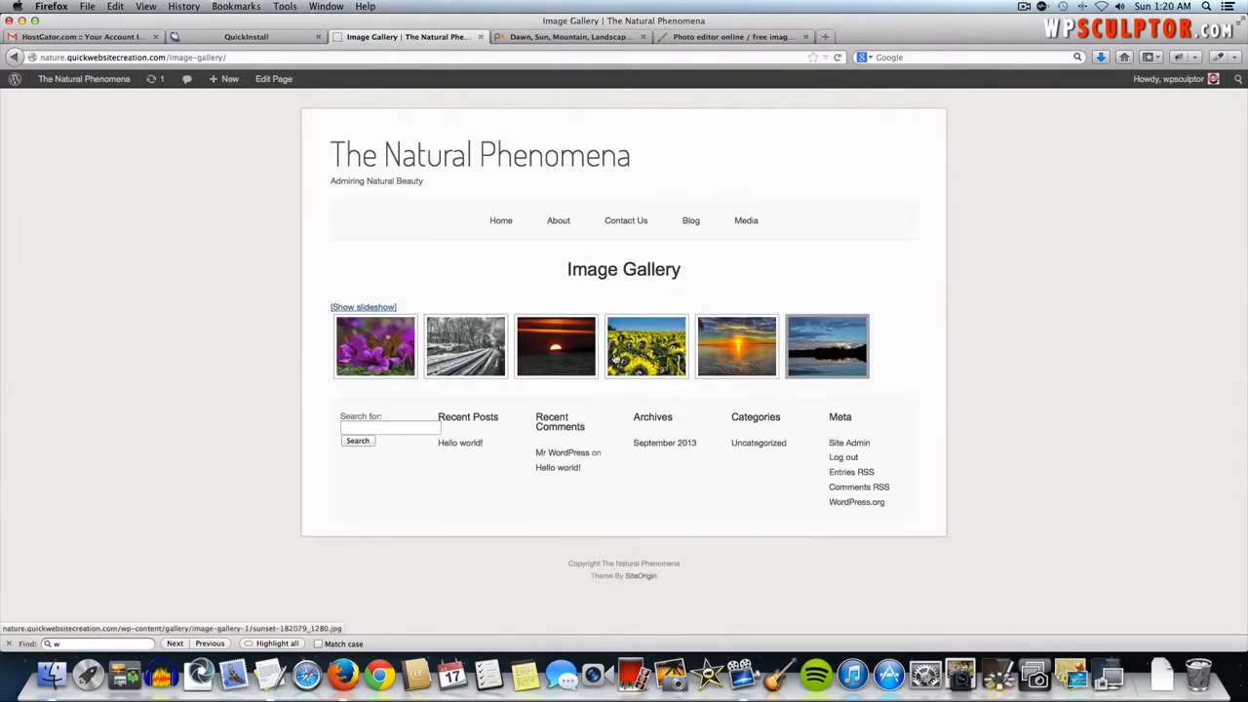
left_click(385, 348)
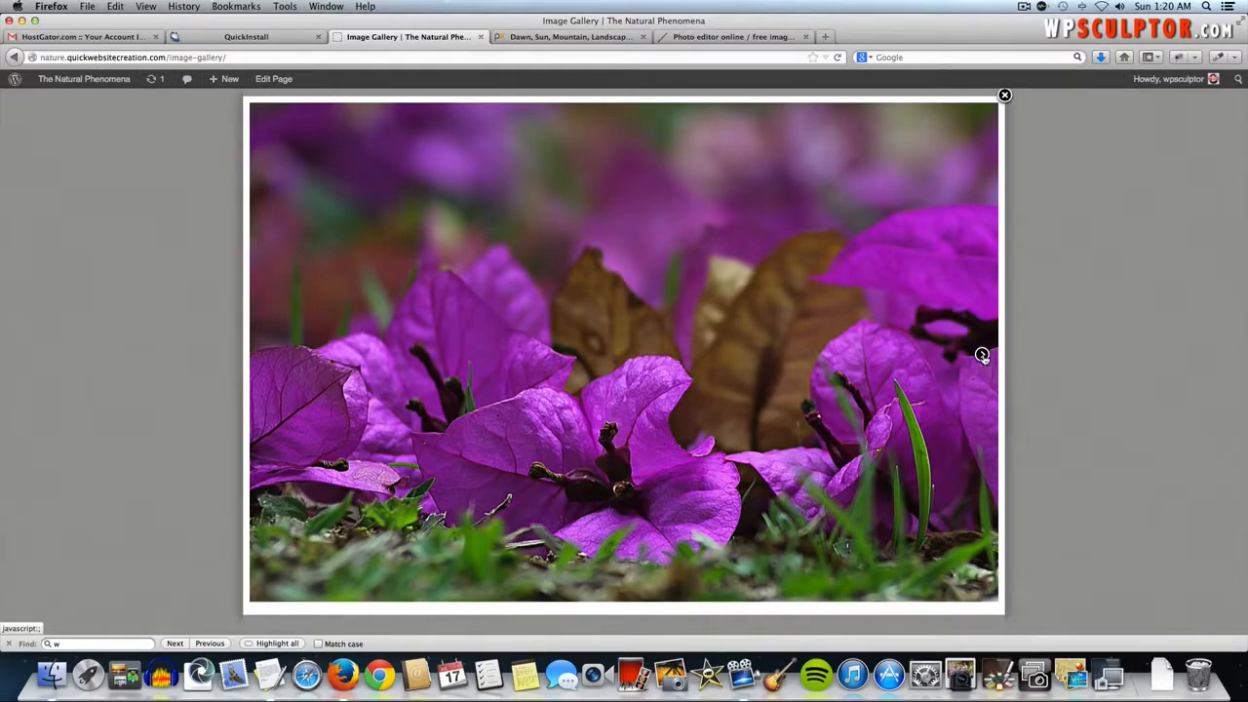
left_click(982, 353)
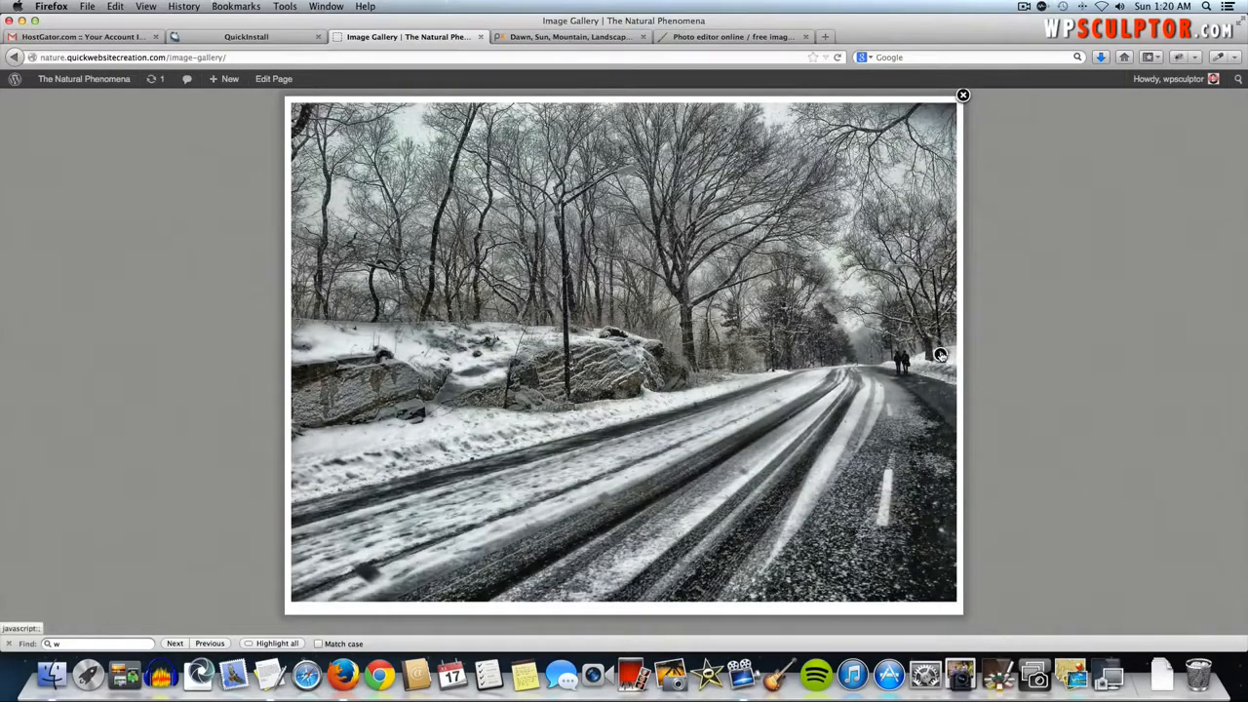
left_click(941, 356)
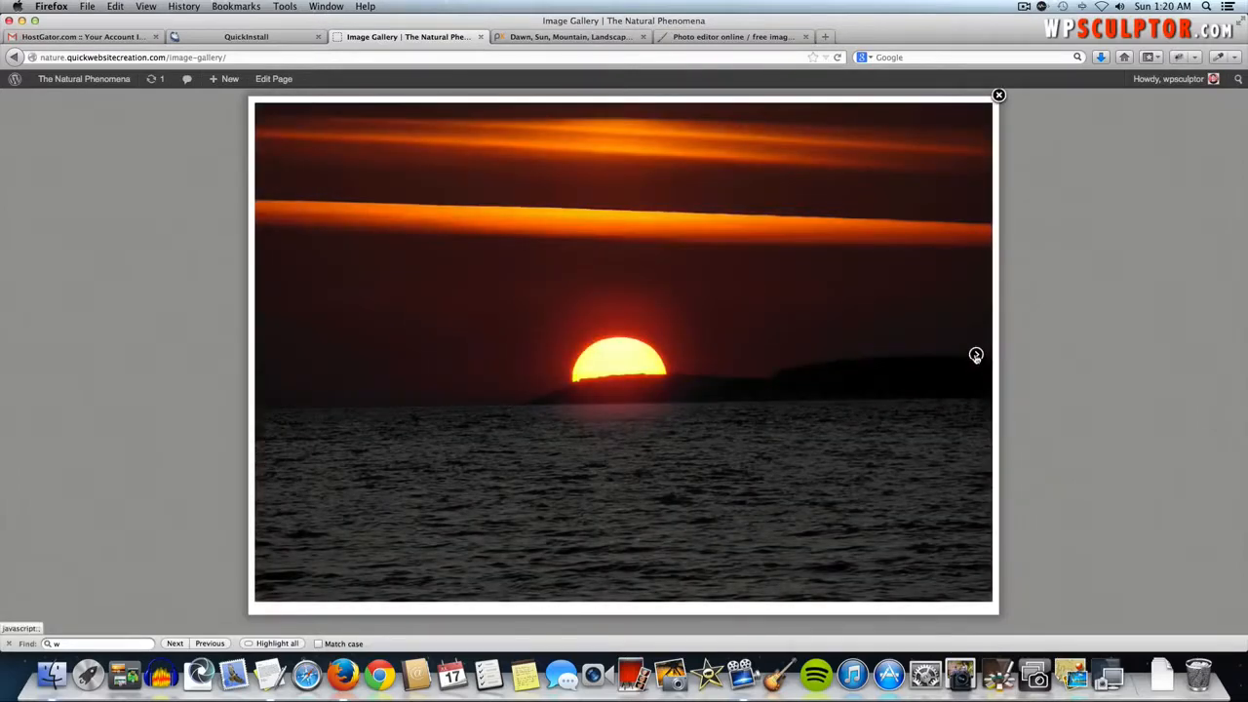
left_click(976, 355)
left_click(980, 357)
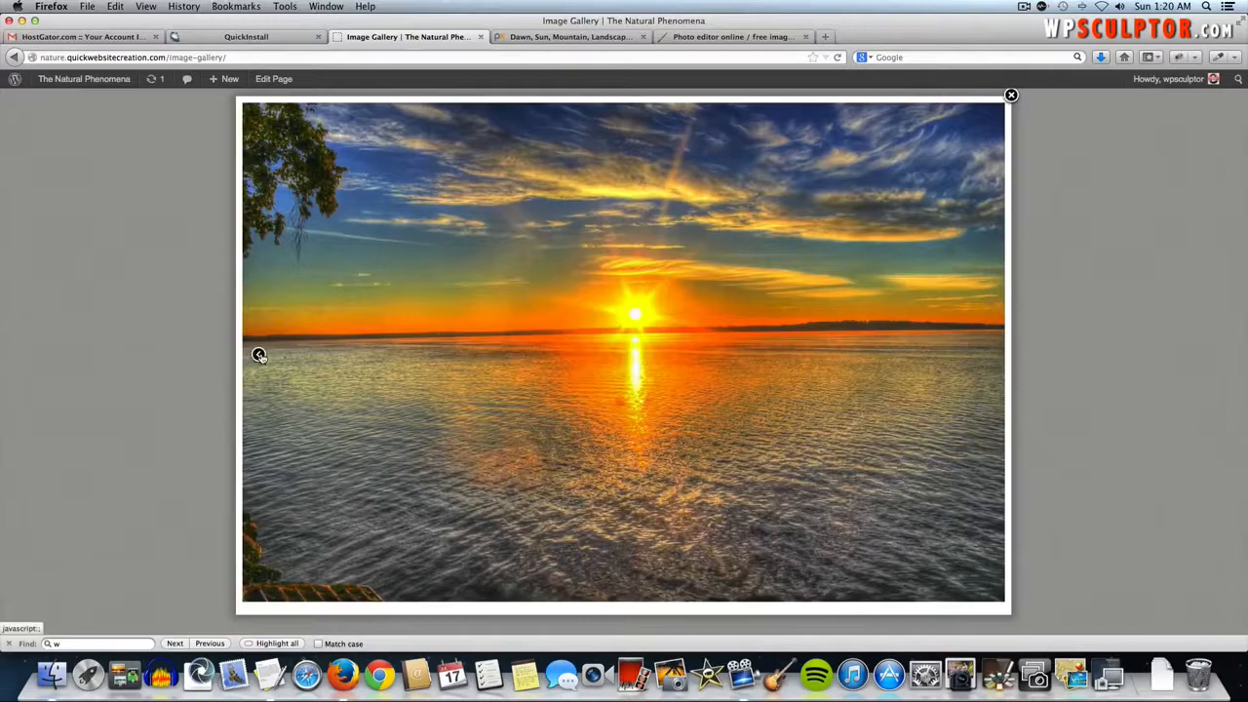
- Close the lightbox, preview the gallery as a slideshow, then return to editing the page
left_click(262, 358)
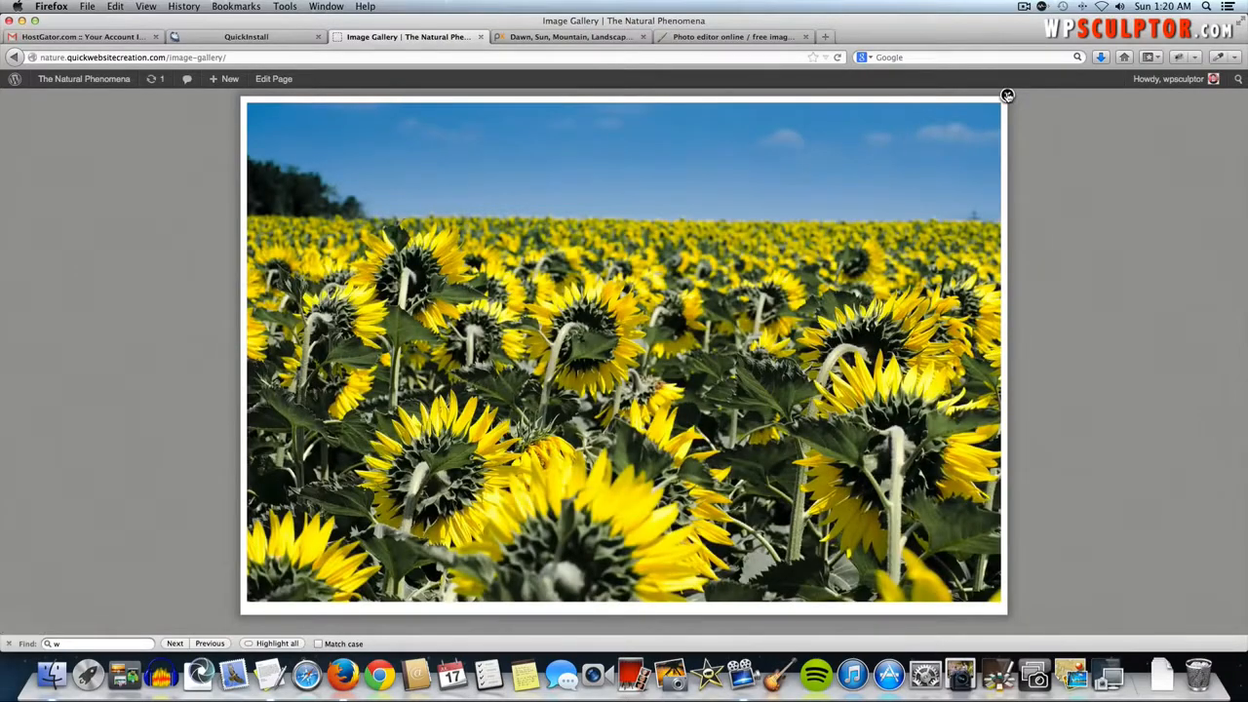
left_click(1007, 96)
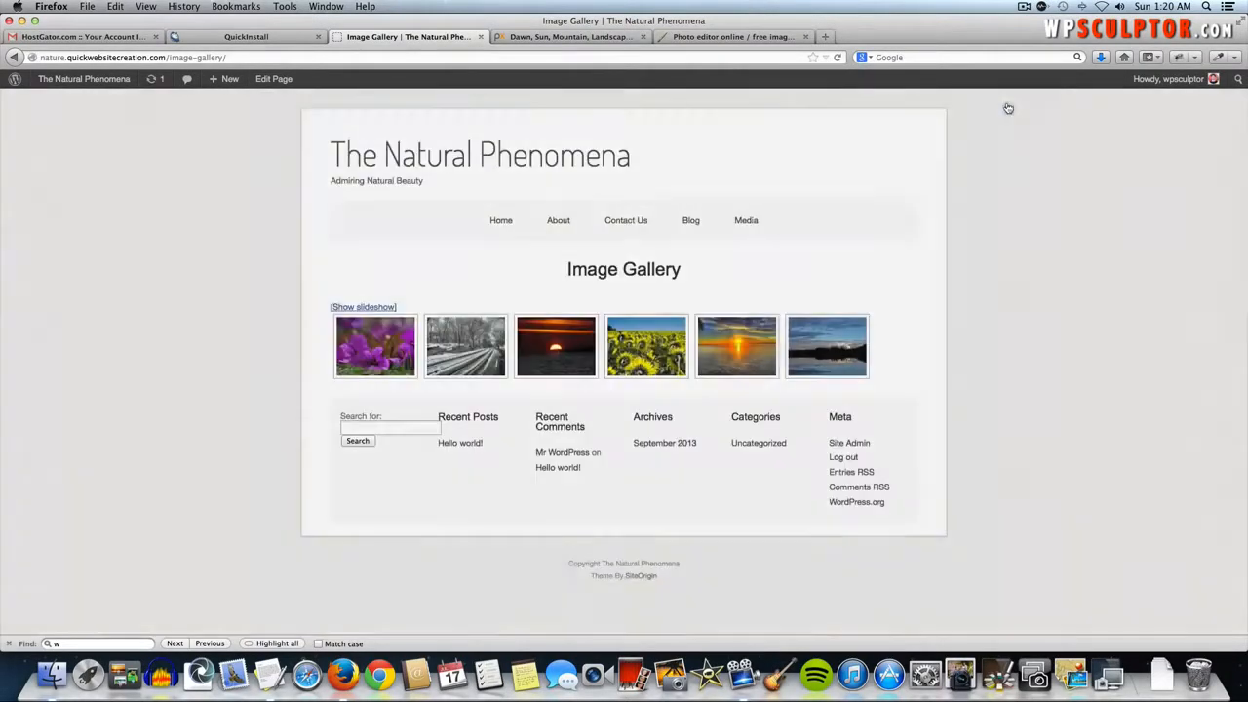
left_click(373, 308)
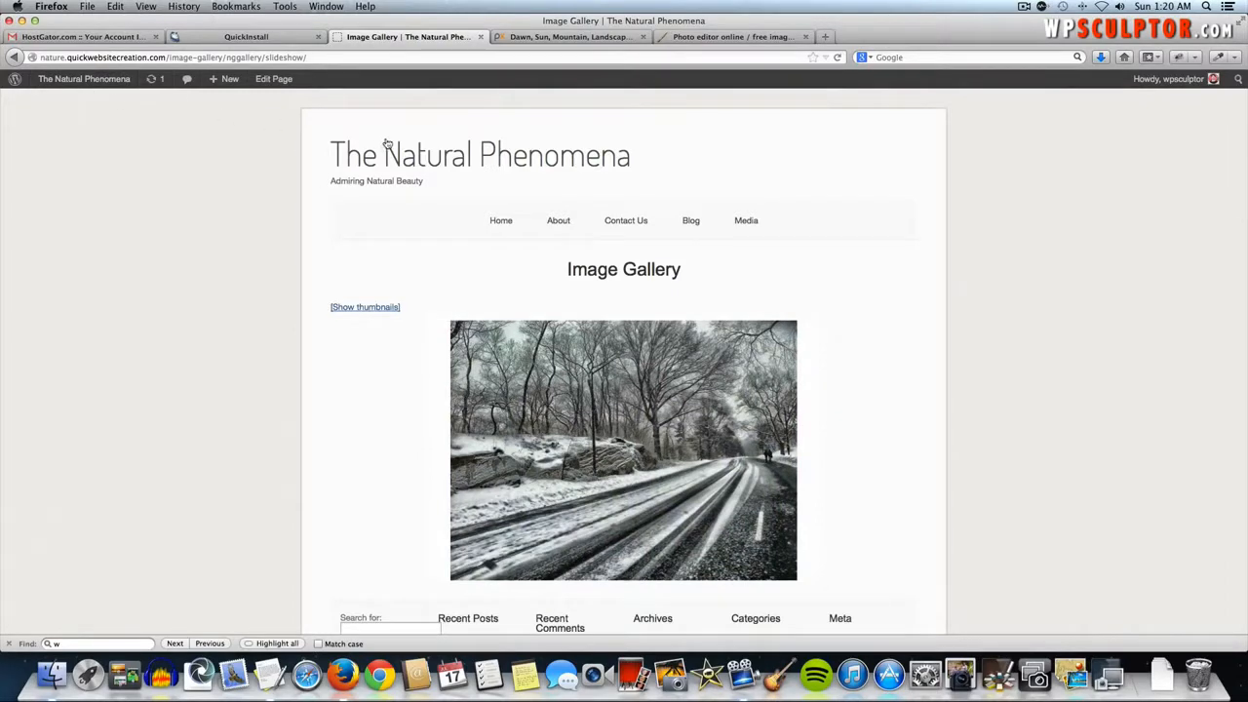
left_click(273, 80)
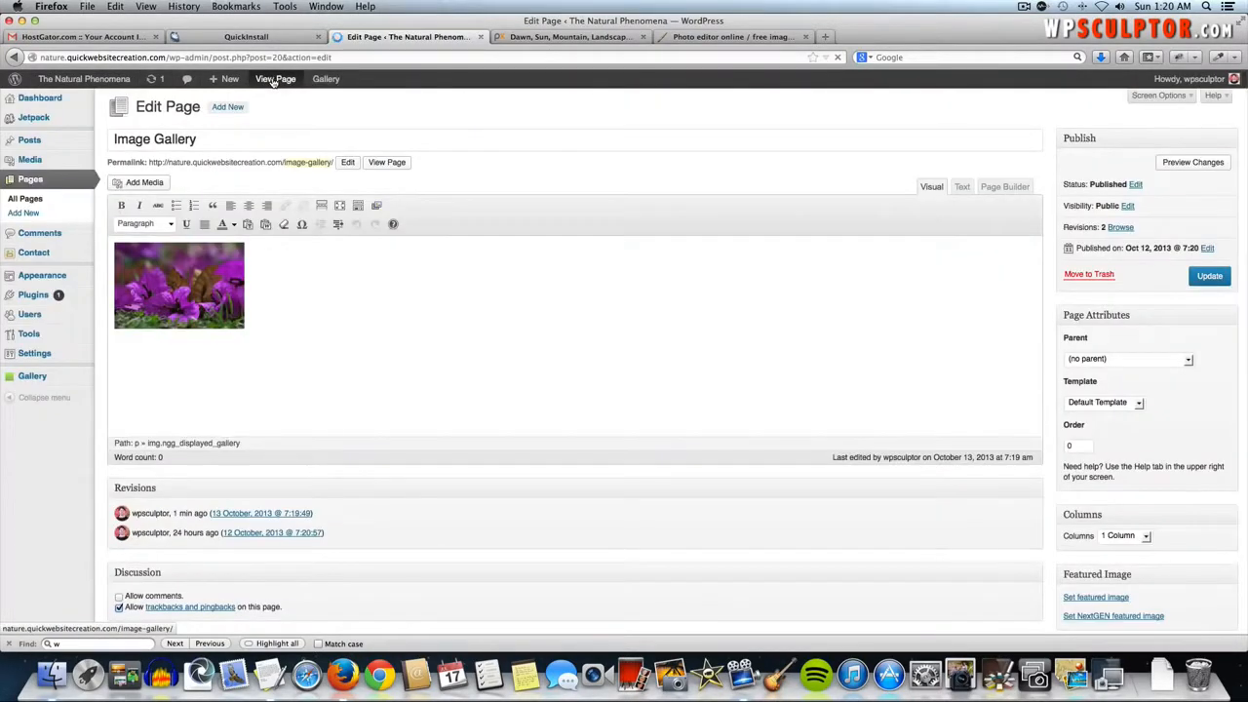
- Set the NextGEN gallery's Show slideshow link to No, update the Image Gallery page and view it
left_click(188, 280)
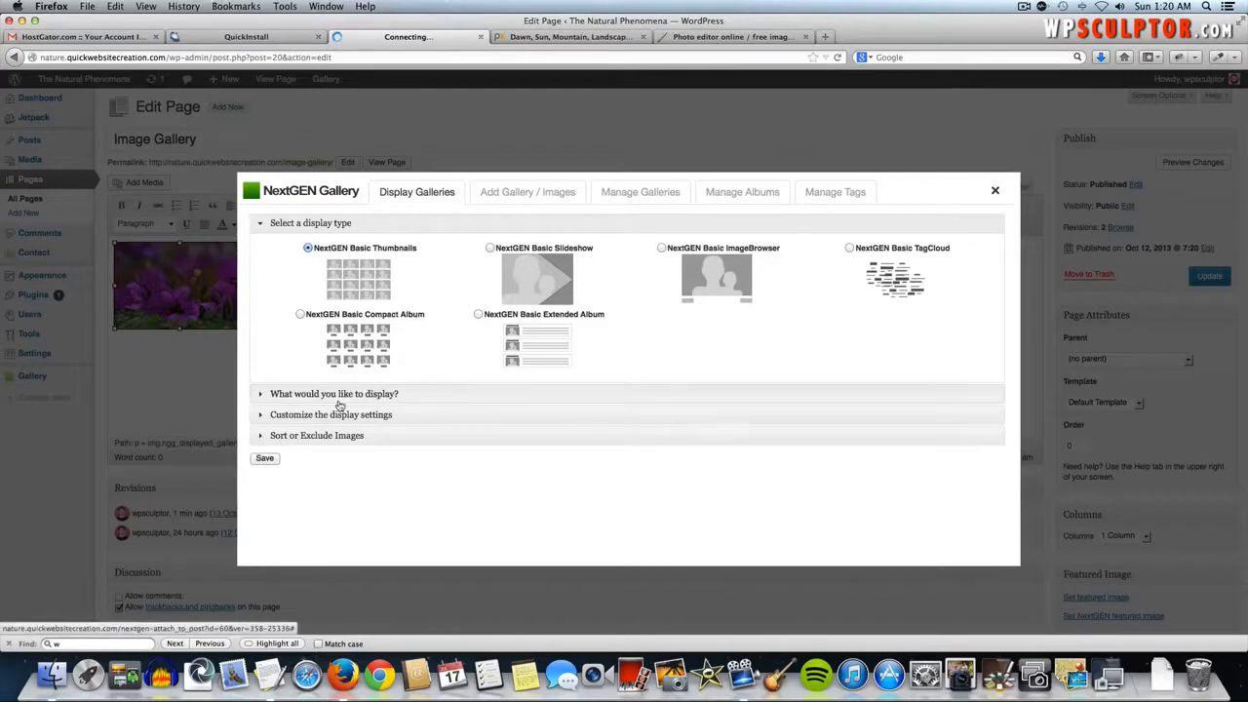
left_click(337, 416)
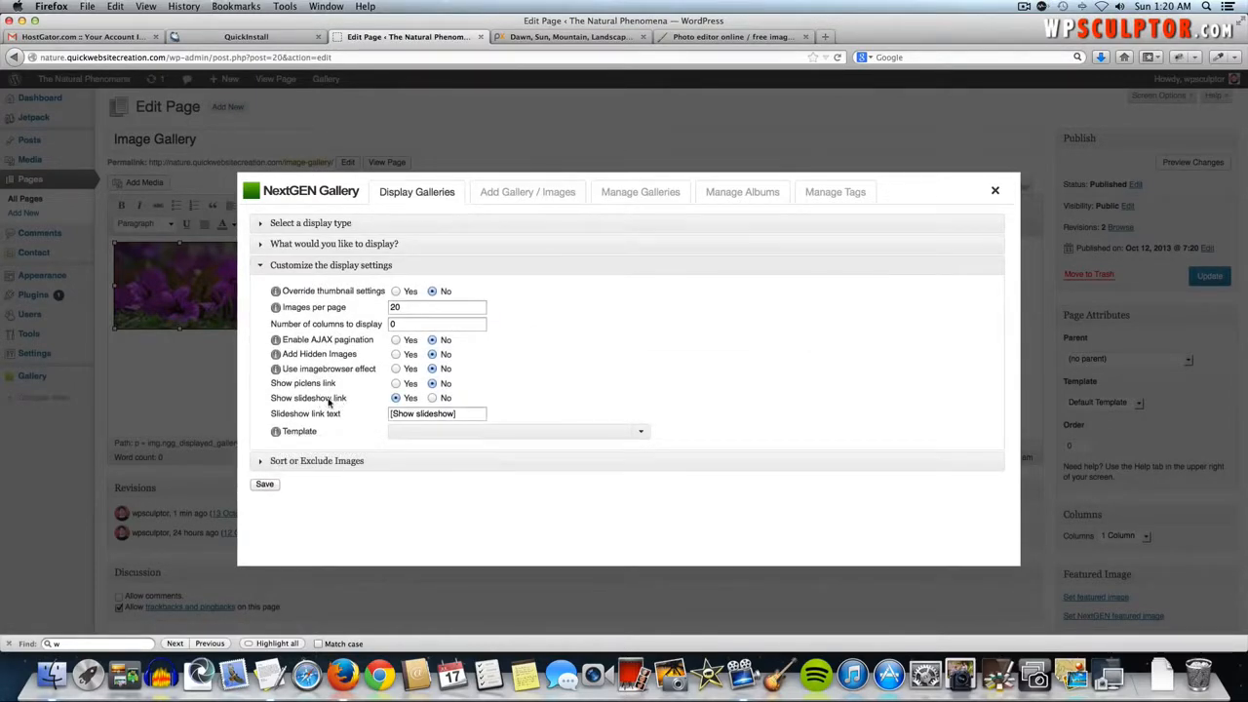
left_click(432, 399)
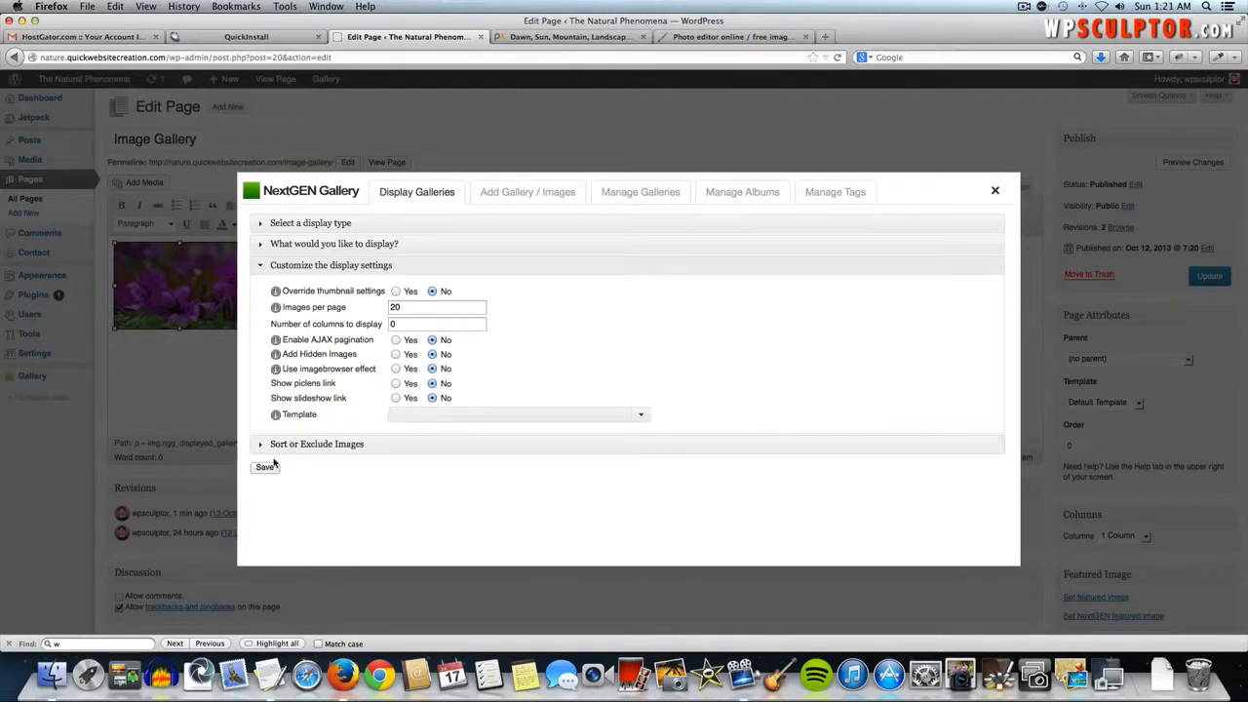
left_click(265, 468)
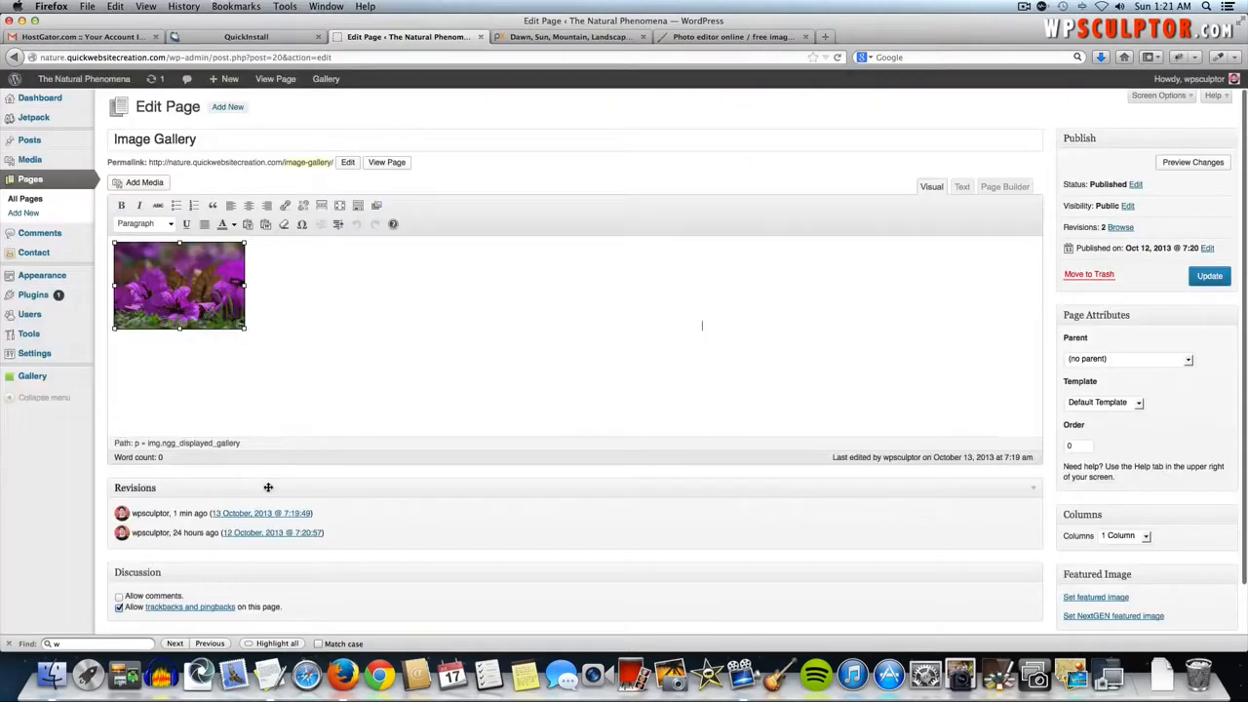
left_click(1208, 280)
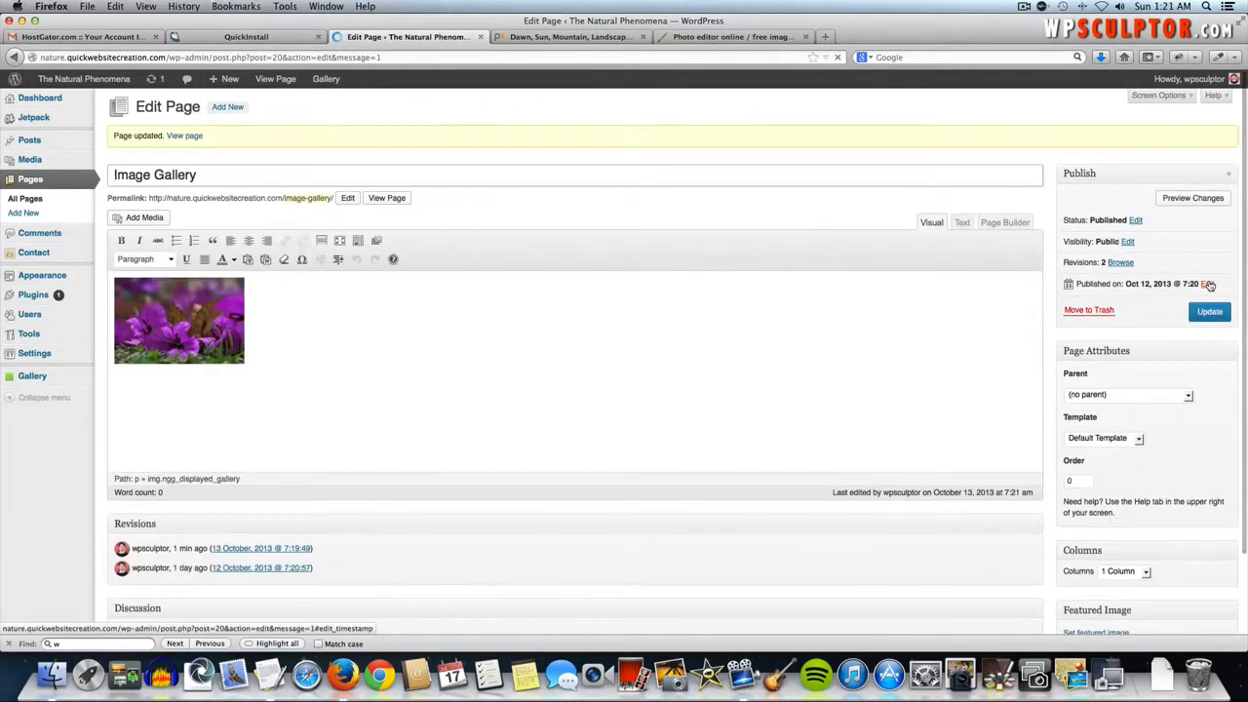
left_click(397, 198)
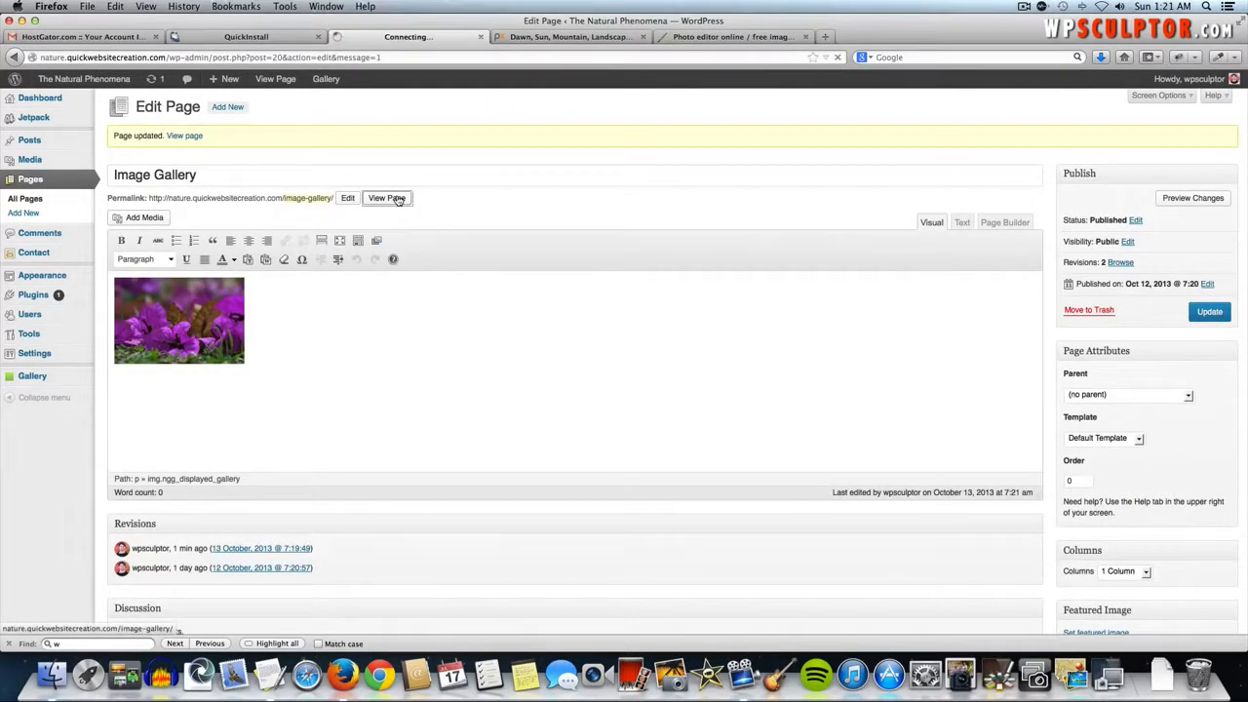
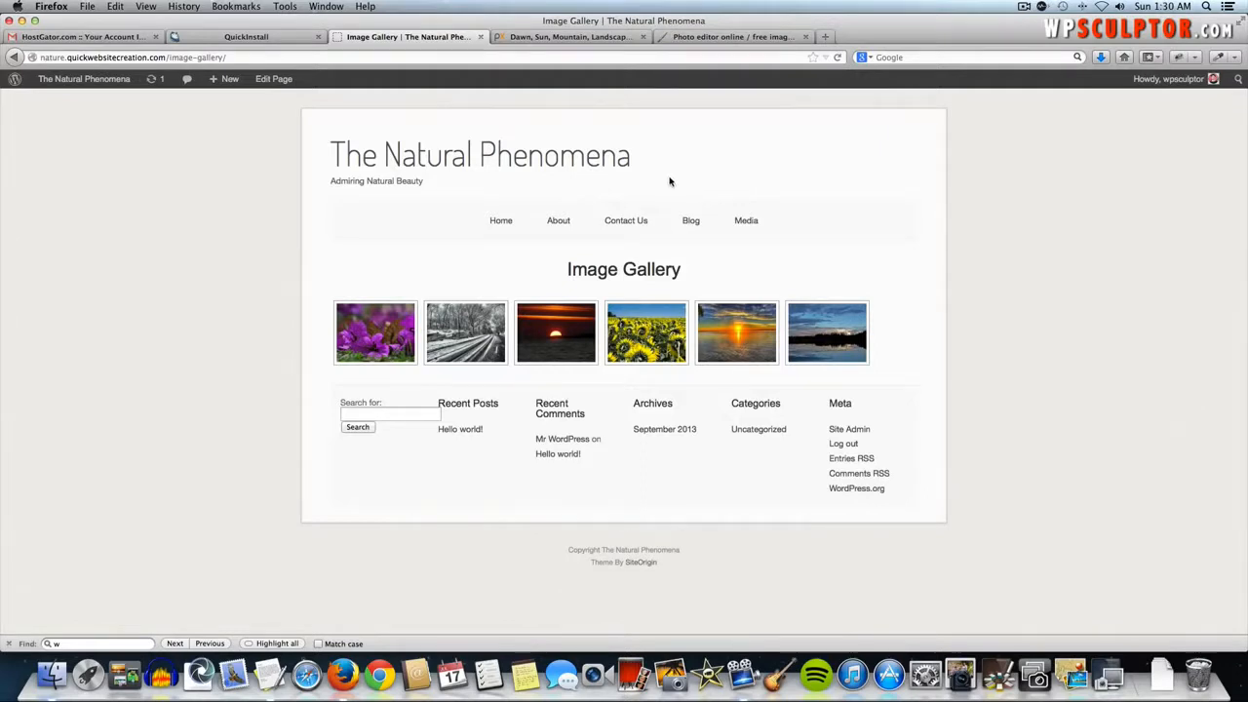
- Open the site's still-empty Video page from the Media menu, then bring the Pixabay tab forward
mouse_move(739, 224)
left_click(749, 267)
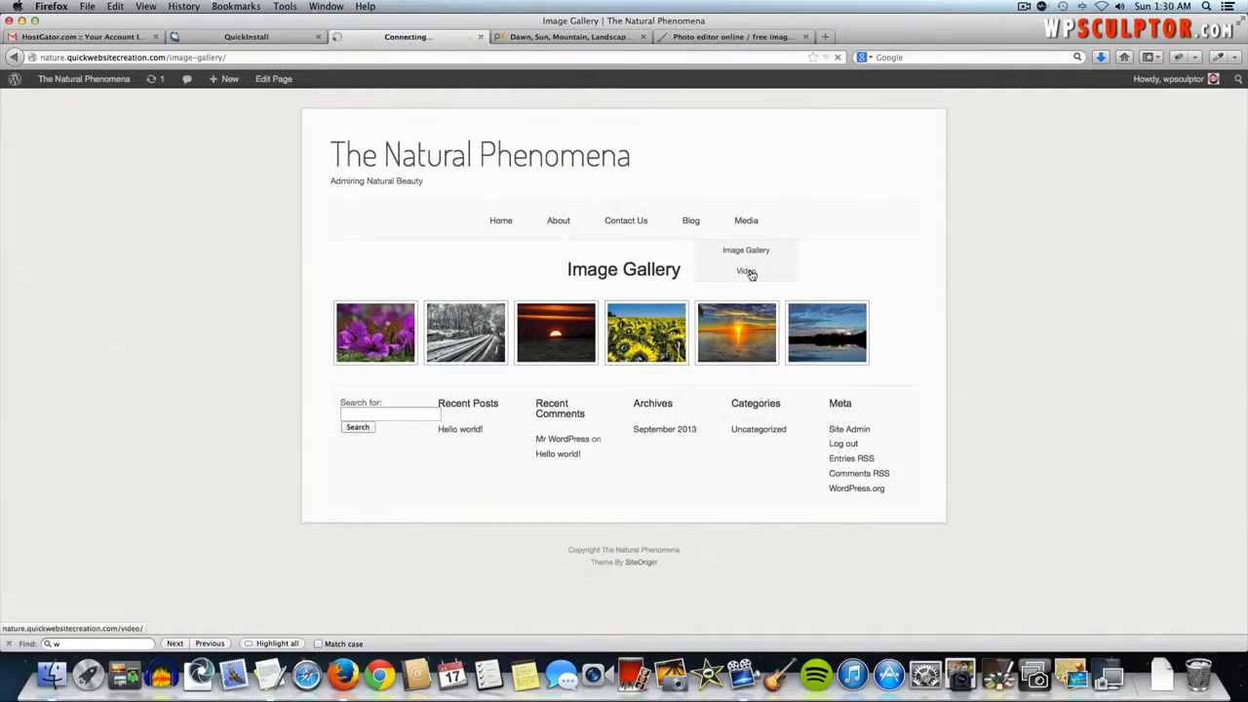
left_click(557, 38)
- Go to YouTube and search for 'yellowstone national park'
left_click(541, 55)
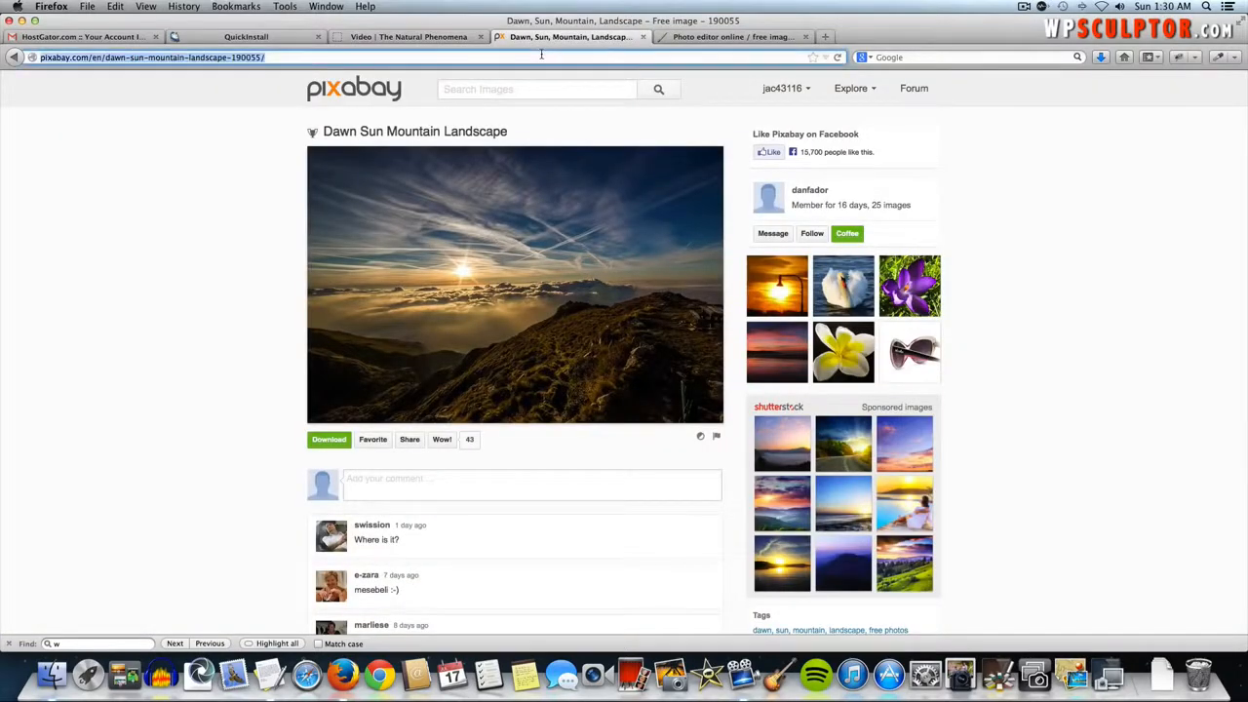
type("youtube.com")
key("Return")
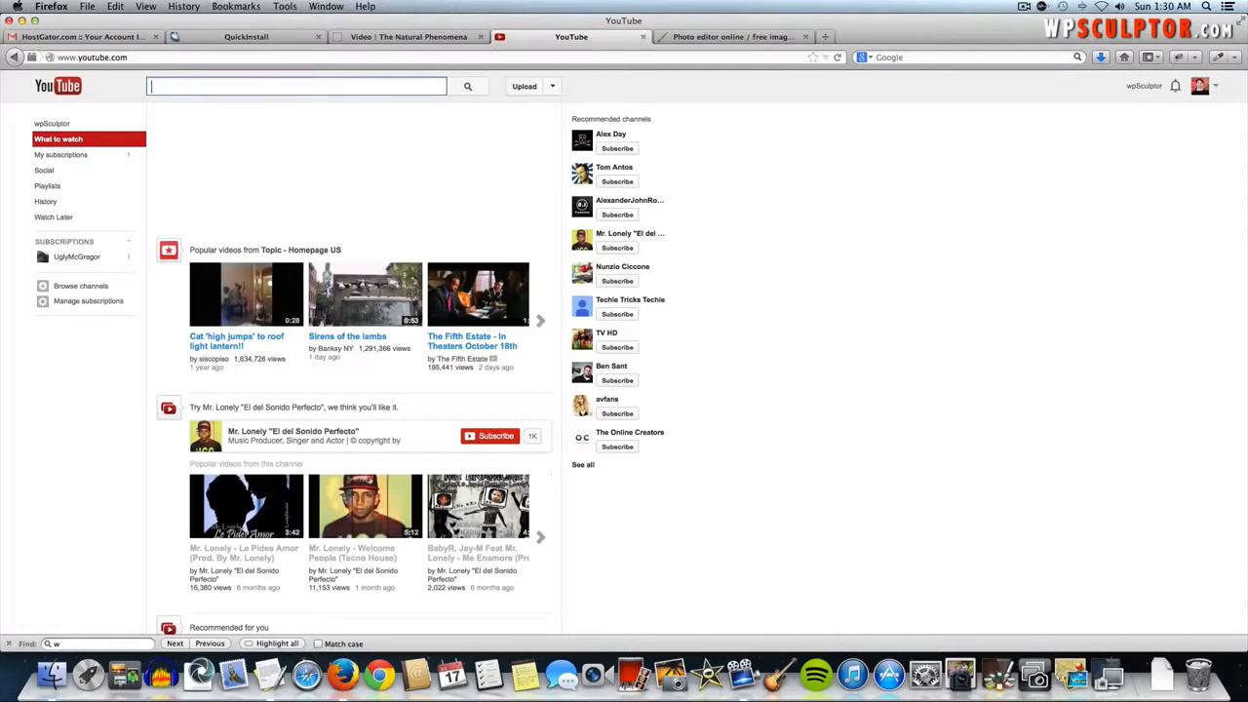
type("yellowstone nat")
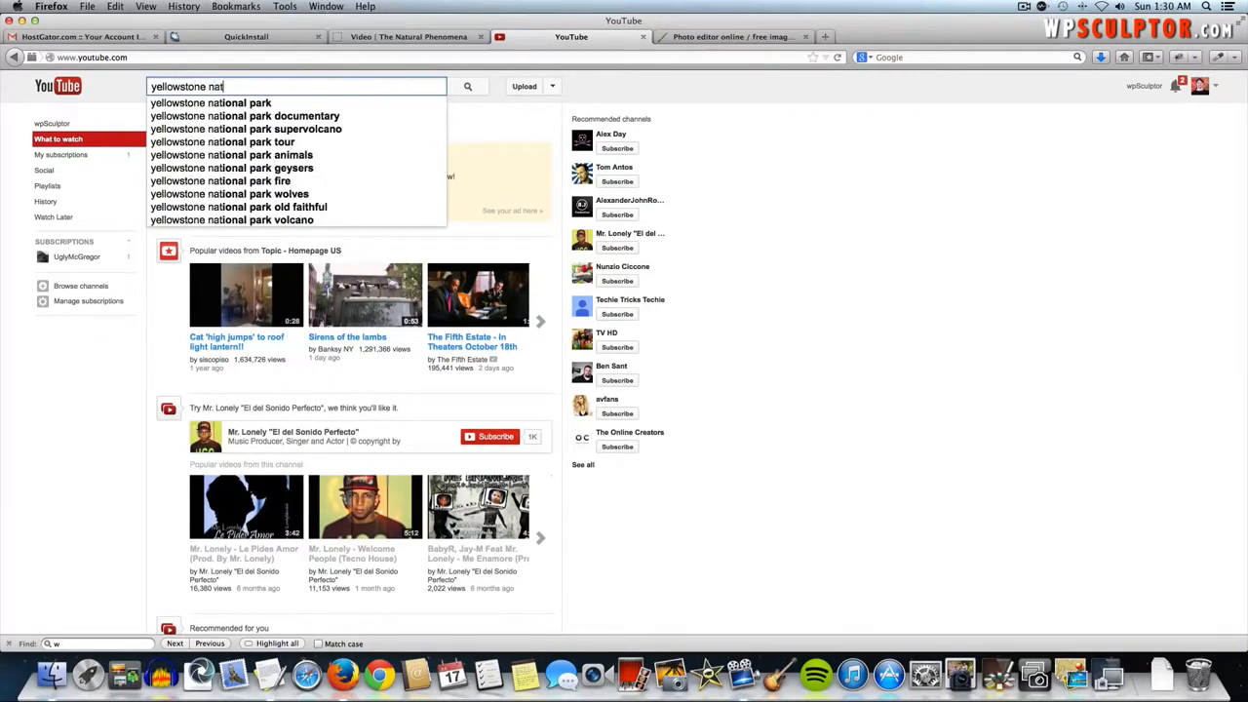
type("ional park")
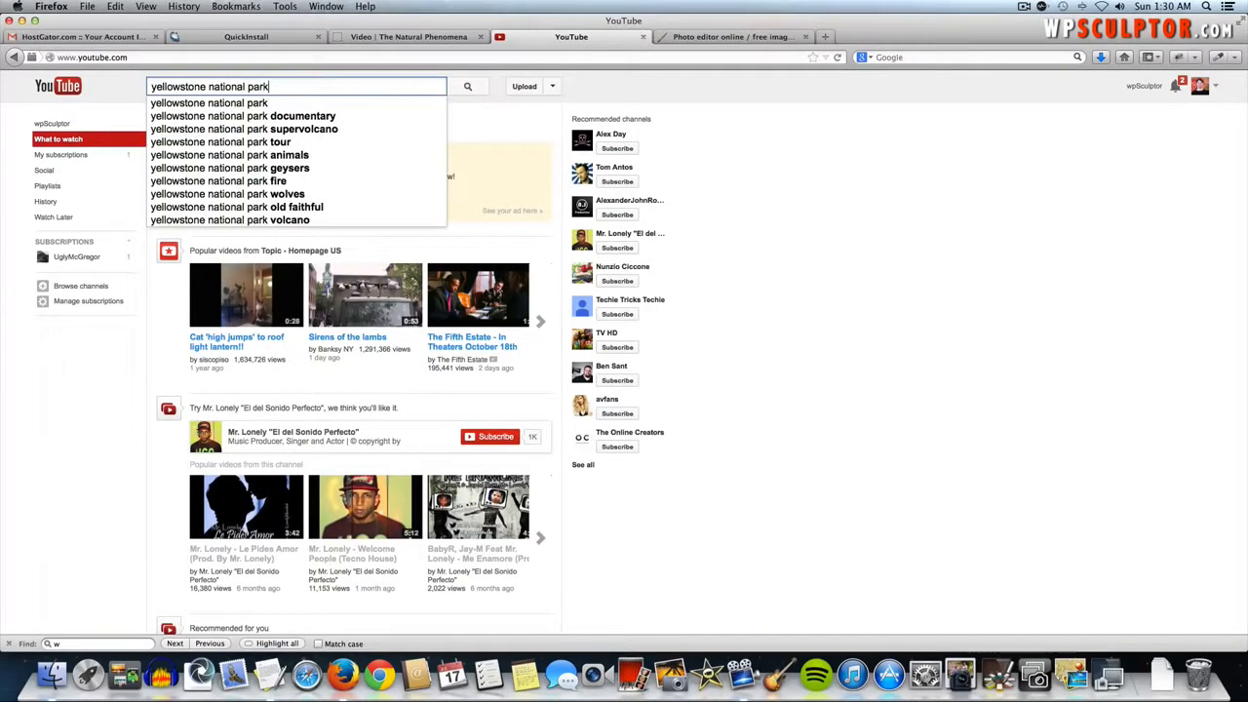
key("Return")
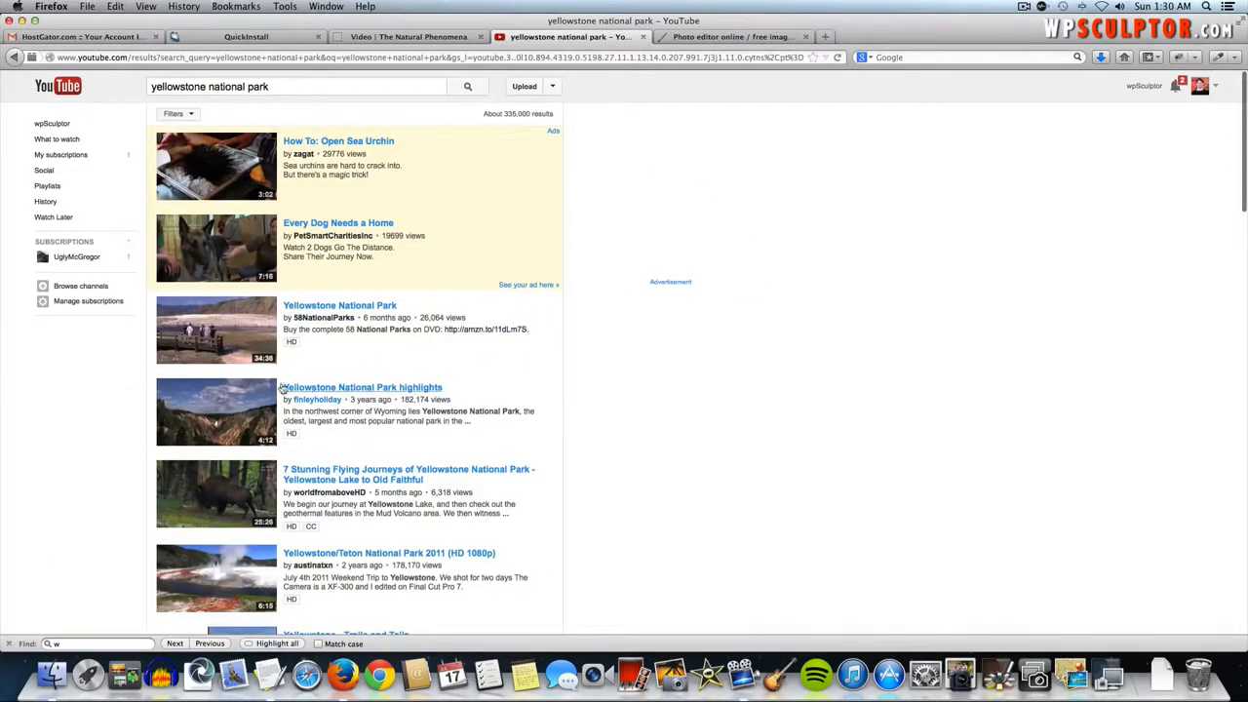
- Pause the Yellowstone National Park highlights video, copy its 560 × 315 embed code, and return to the Video tab
left_click(321, 390)
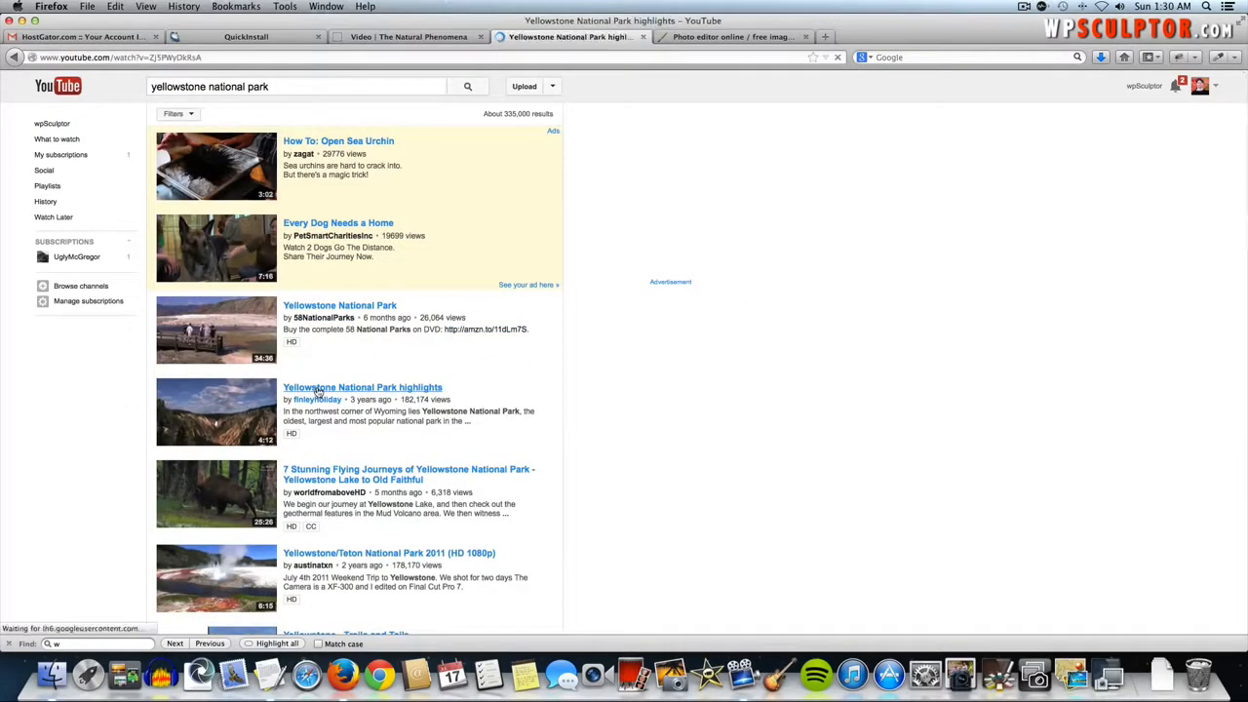
left_click(315, 238)
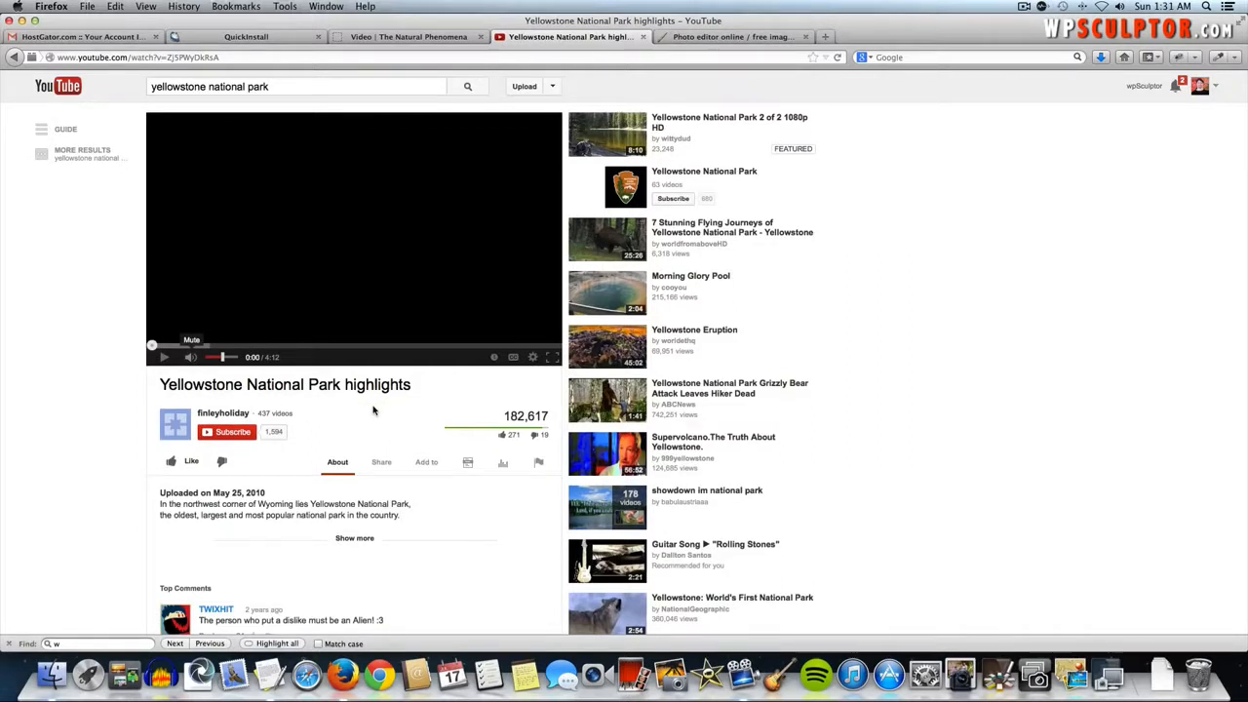
left_click(381, 462)
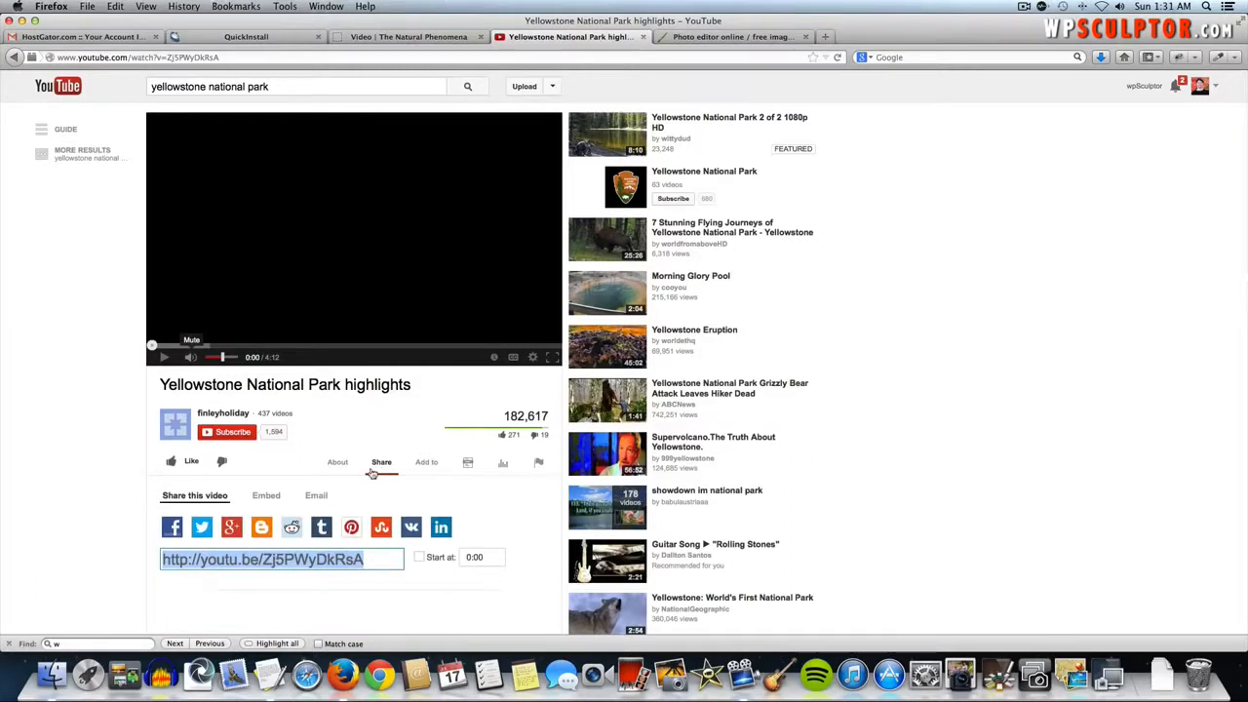
left_click(261, 498)
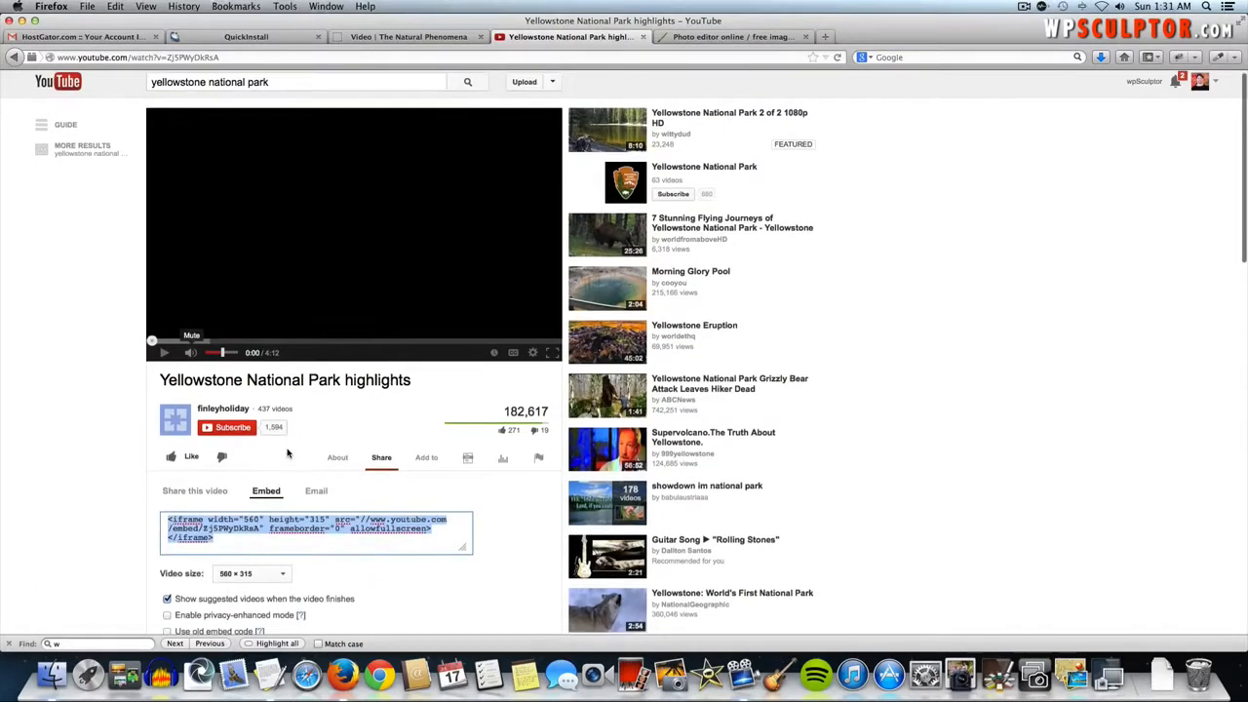
scroll(288, 453, "down", 1)
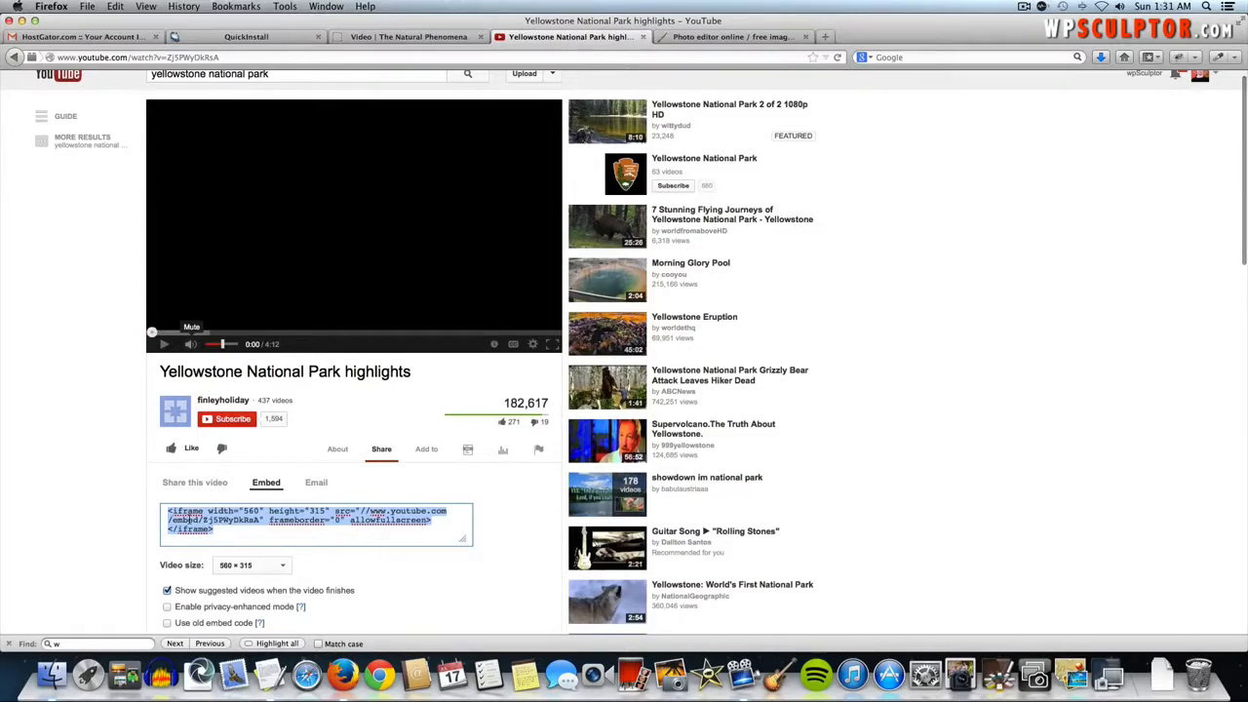
left_click(405, 39)
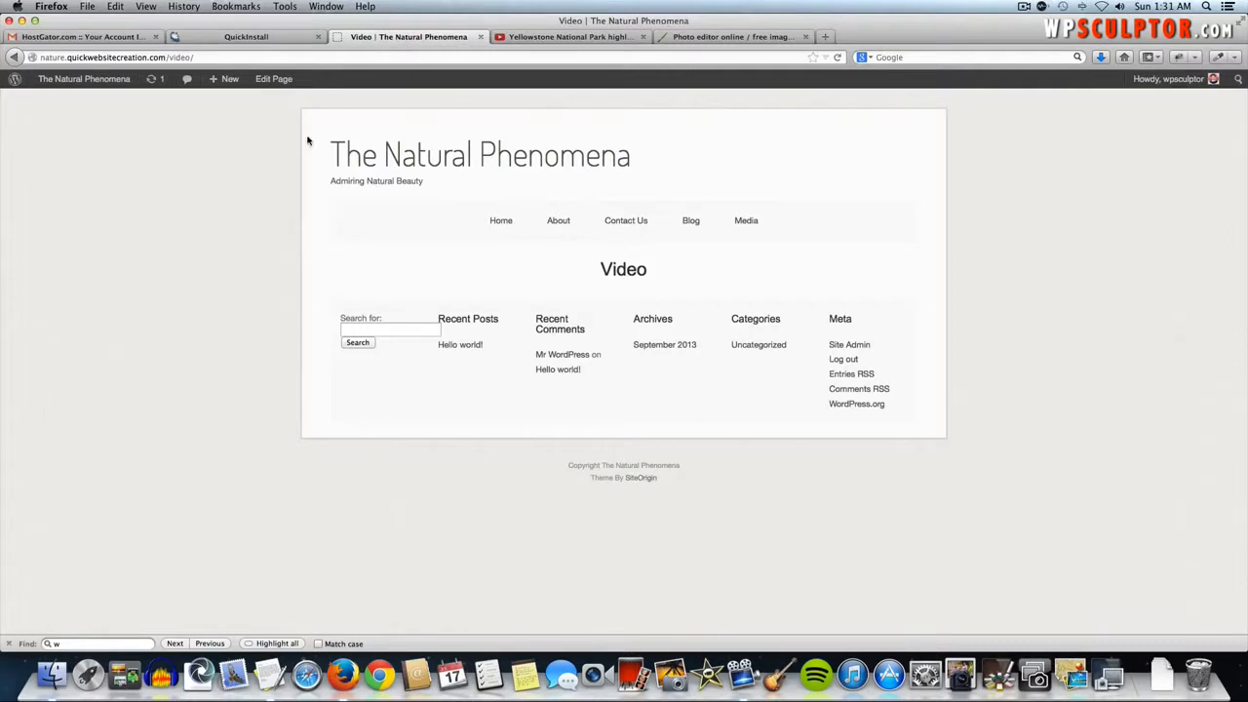
- Paste the YouTube iframe code into the Video page's Text editor, update the page, and visit the live site
left_click(276, 84)
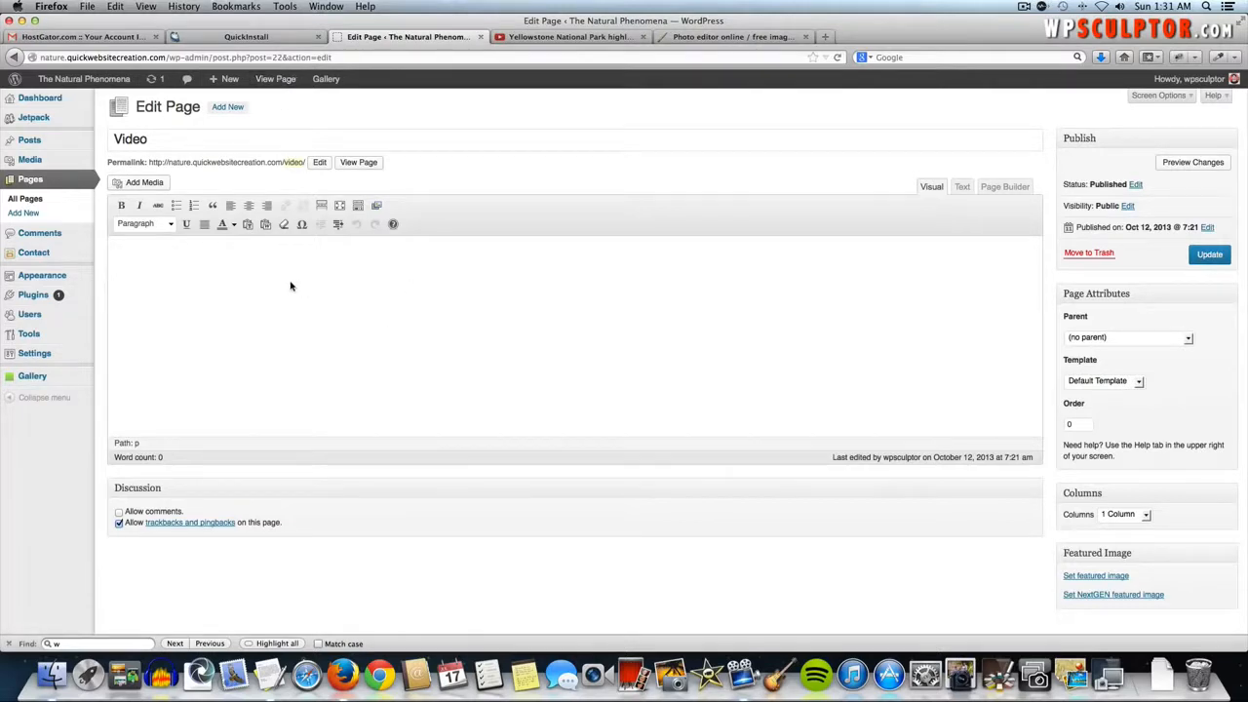
left_click(962, 187)
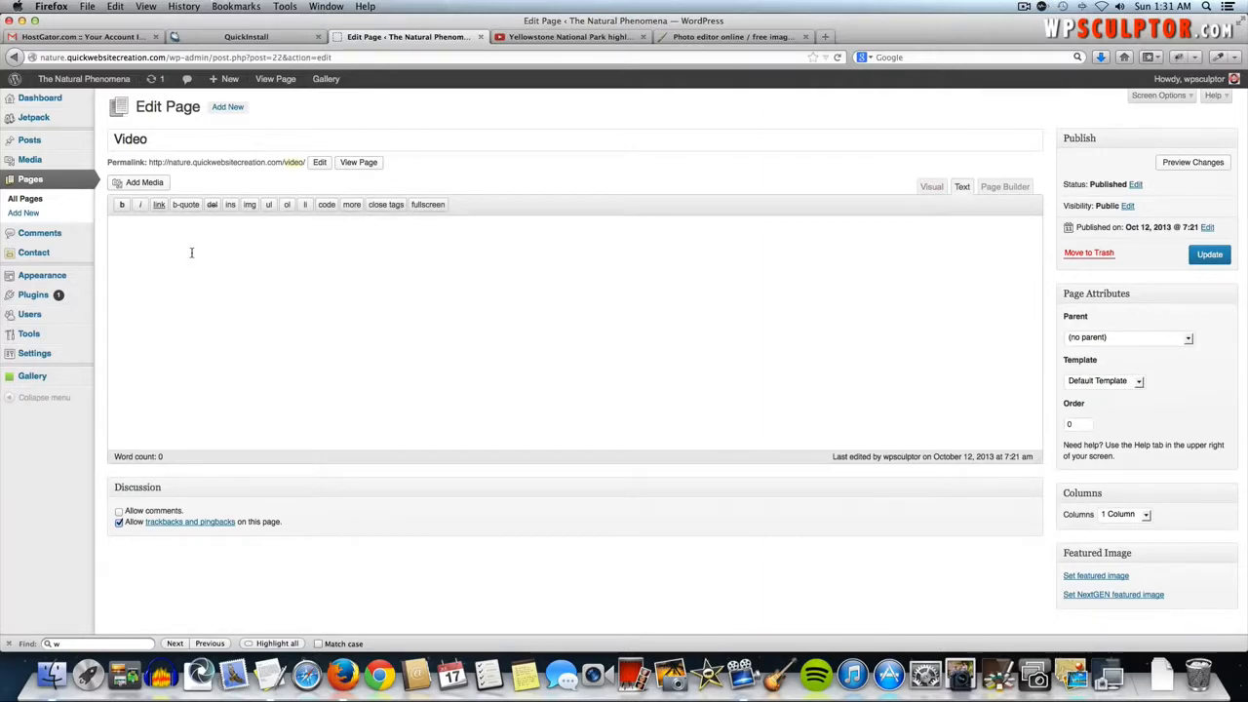
type("<iframe width=\"560\" height=\"315\" src=\"//www.youtube.com/embed/Zj5PWyDkRsA\" frameborder=\"0\" allowfullscreen></iframe>")
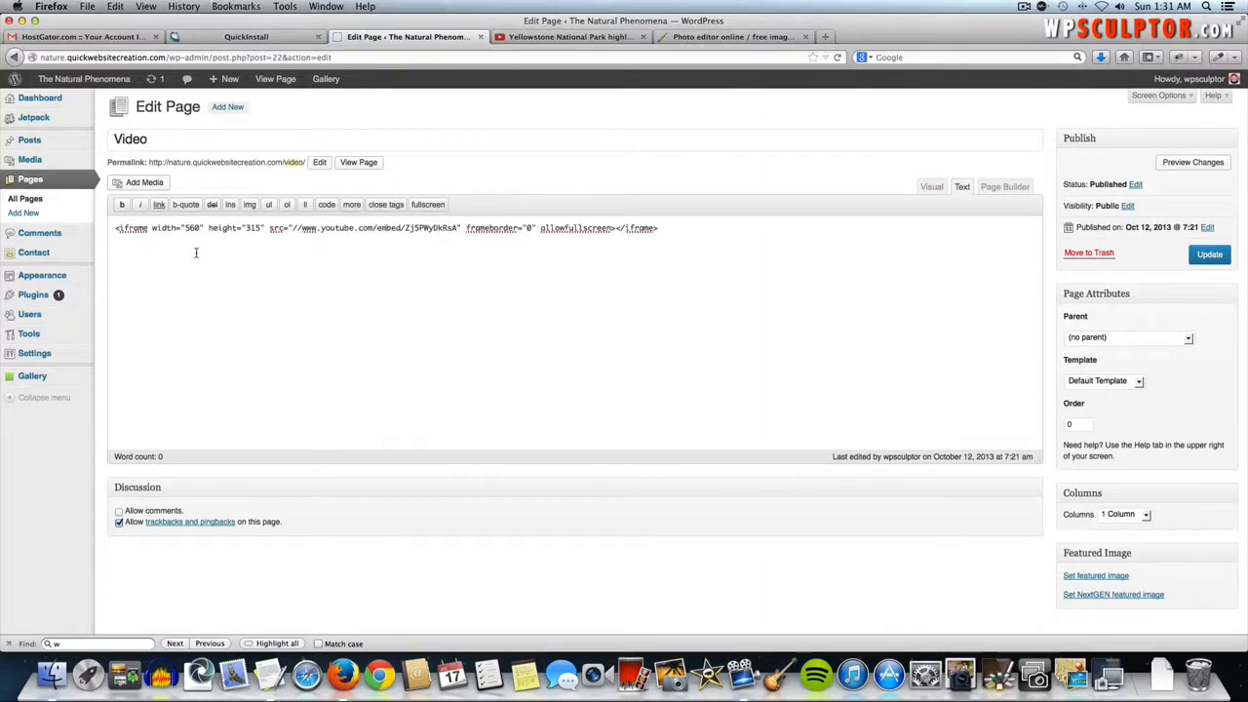
left_click(1203, 259)
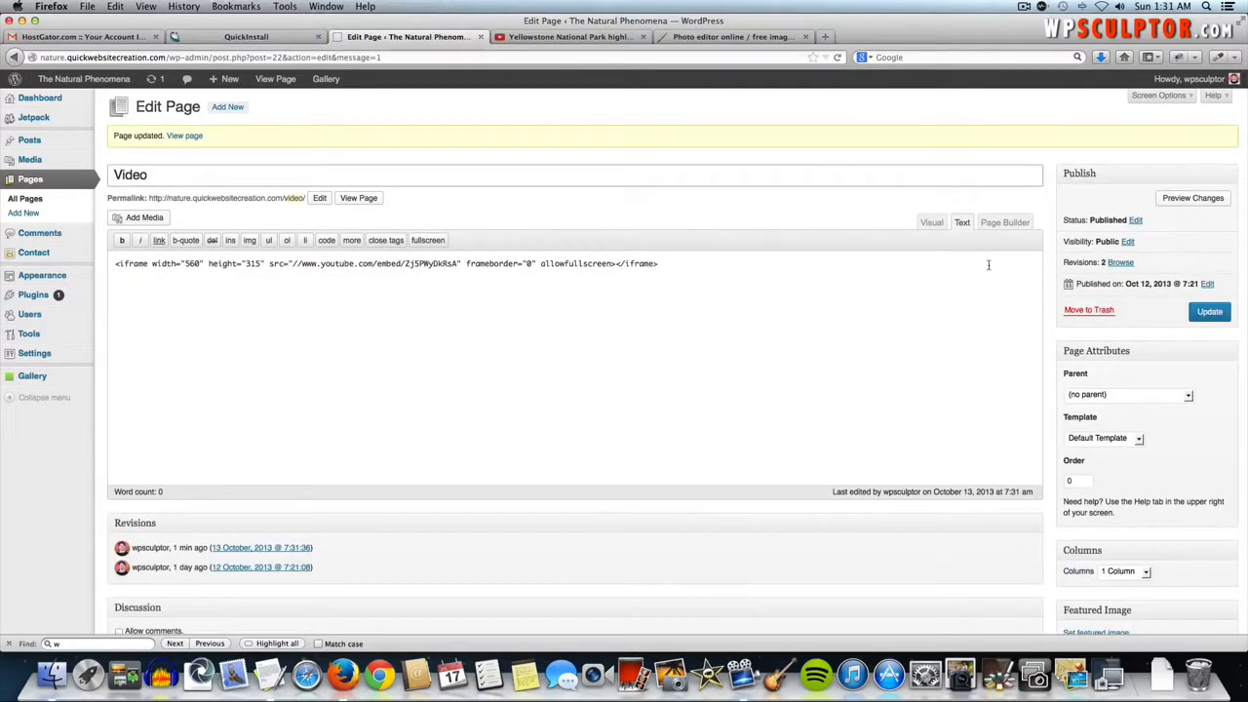
left_click(87, 82)
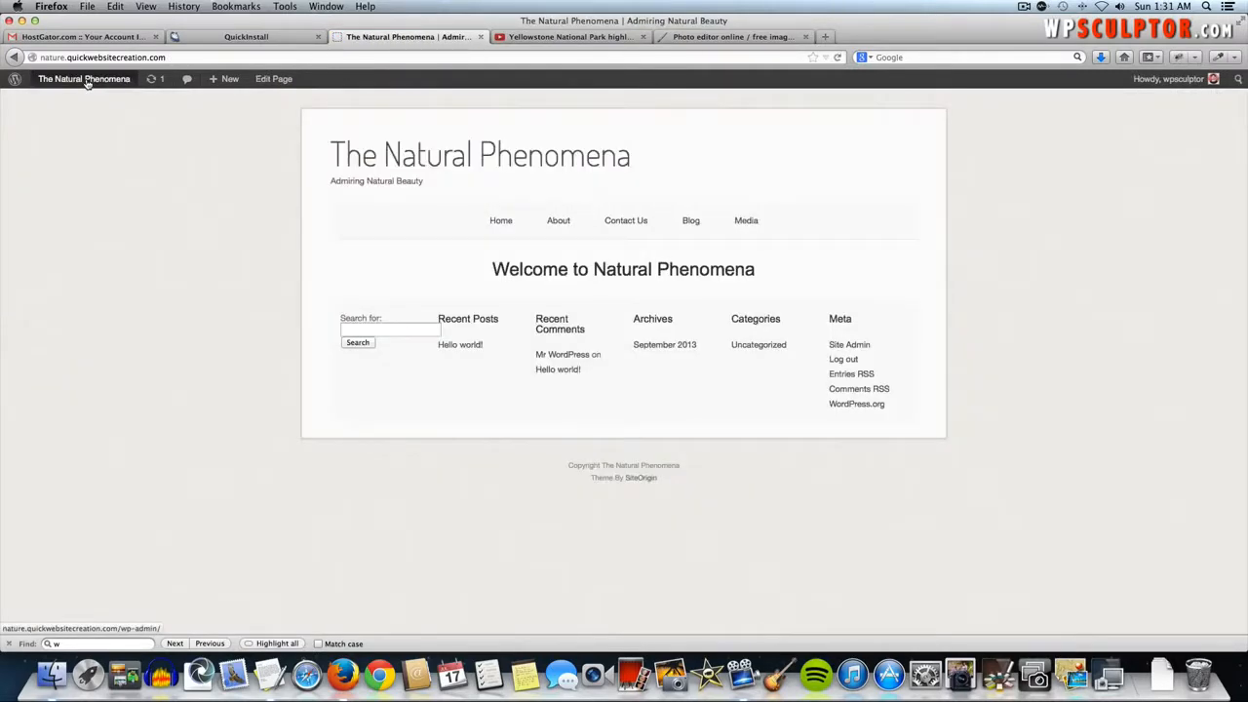
- Open the live Video page and check the embedded Yellowstone player and footer widgets
mouse_move(741, 225)
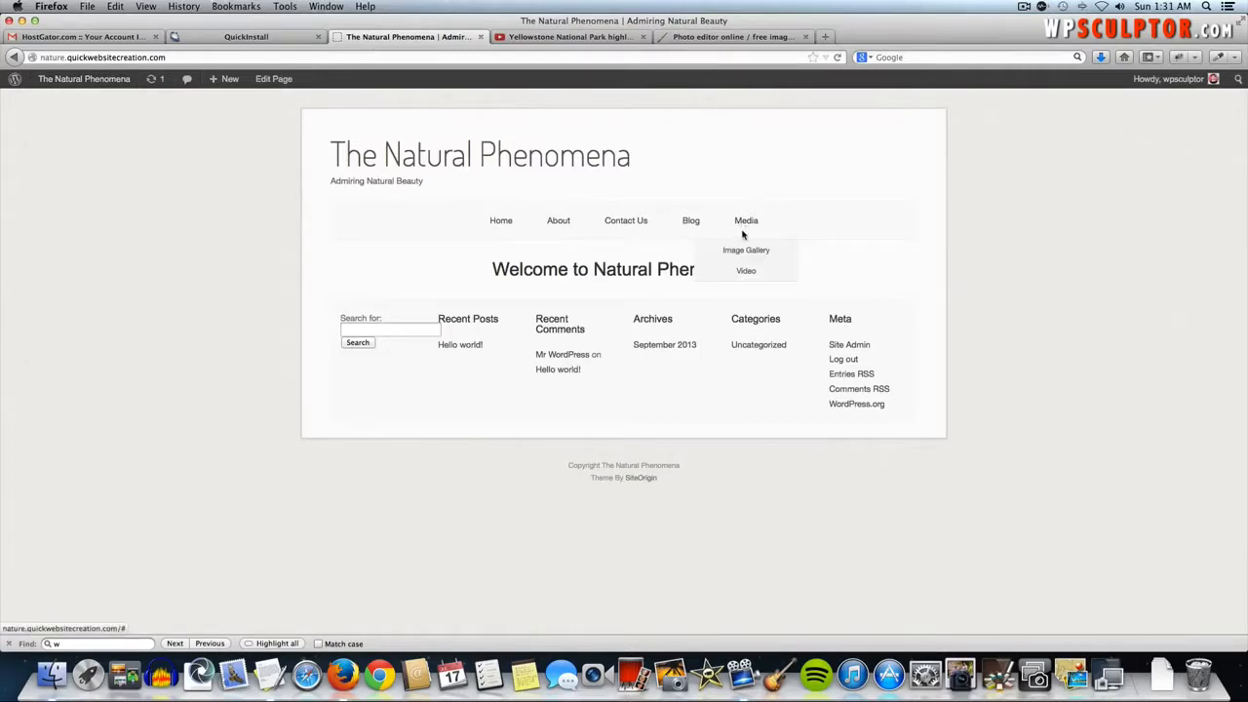
left_click(747, 273)
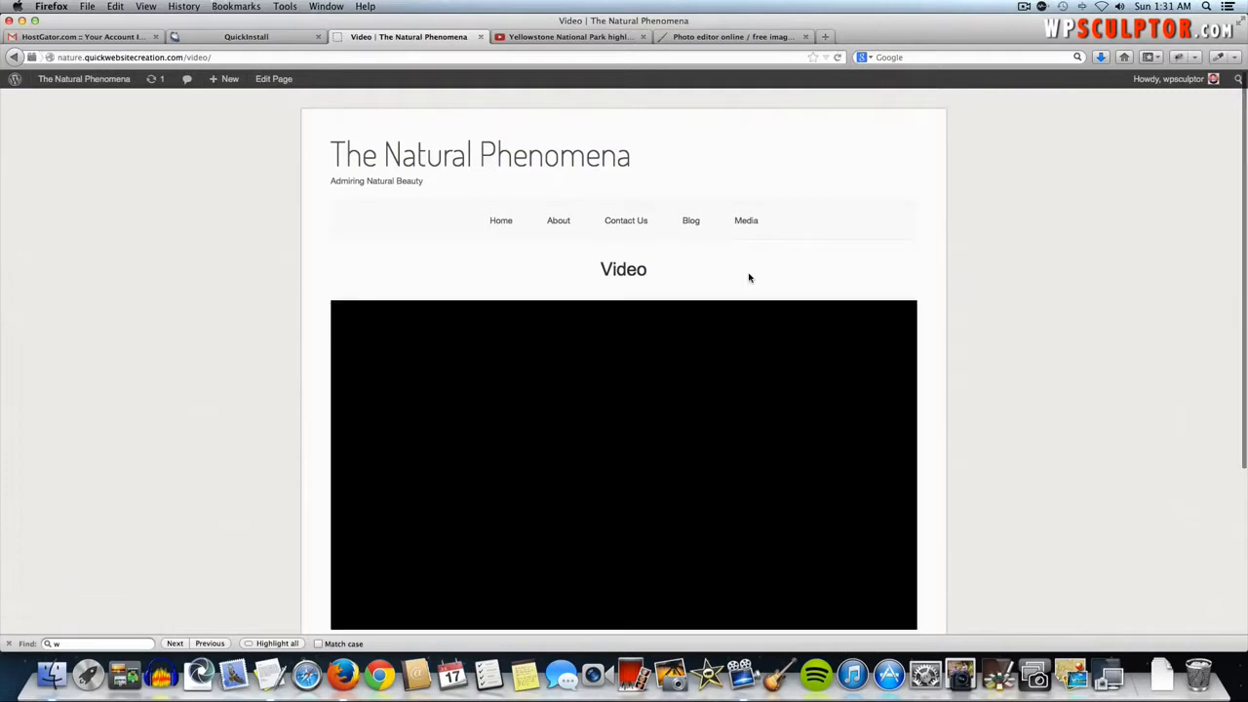
scroll(1025, 432, "down", 2)
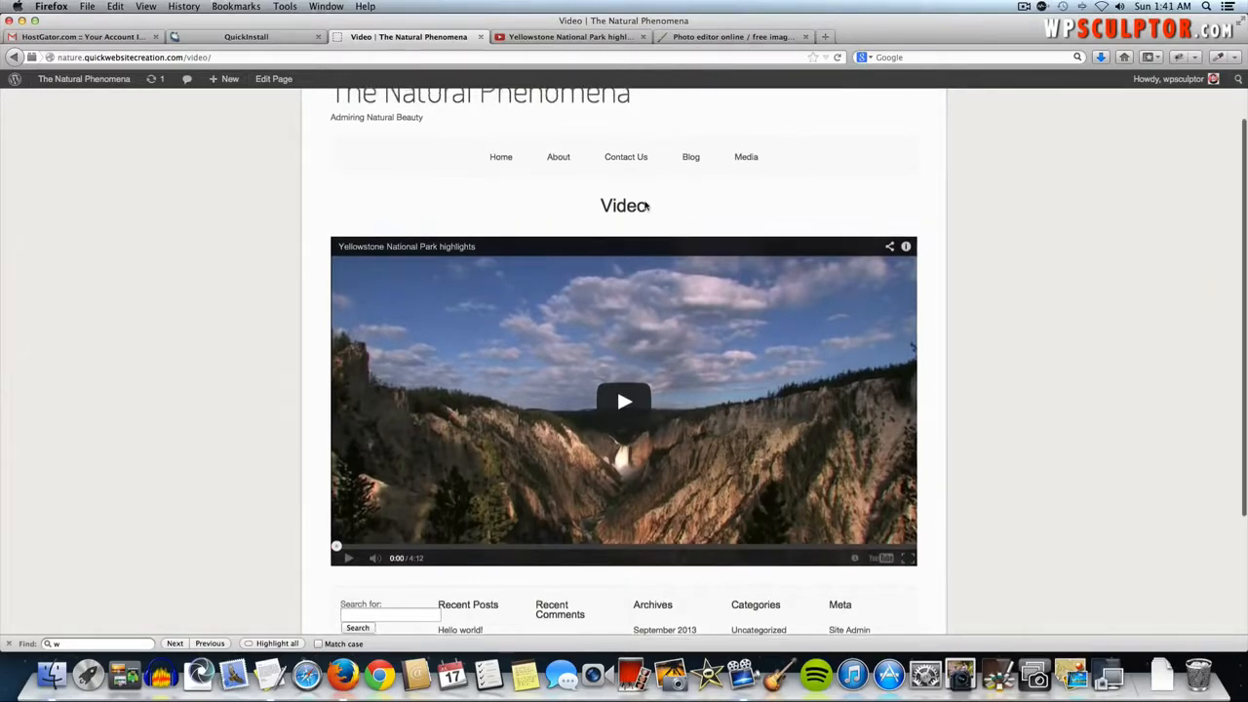
scroll(644, 203, "up", 2)
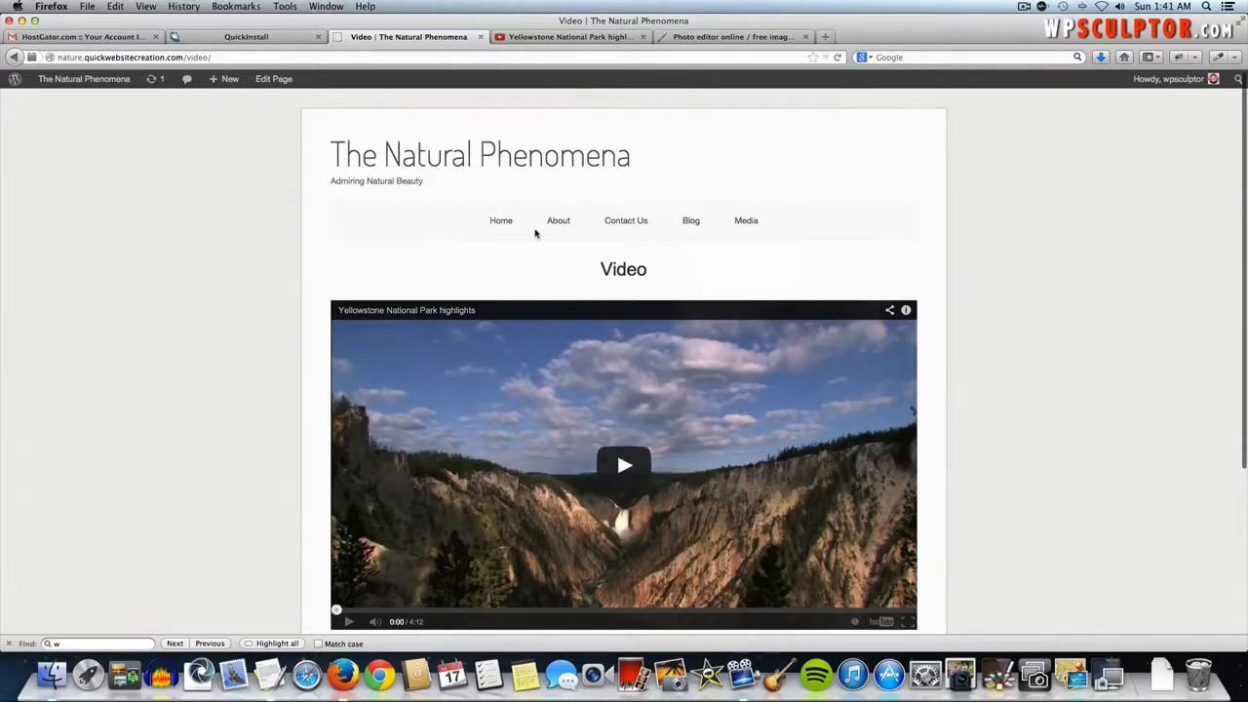
scroll(403, 235, "down", 5)
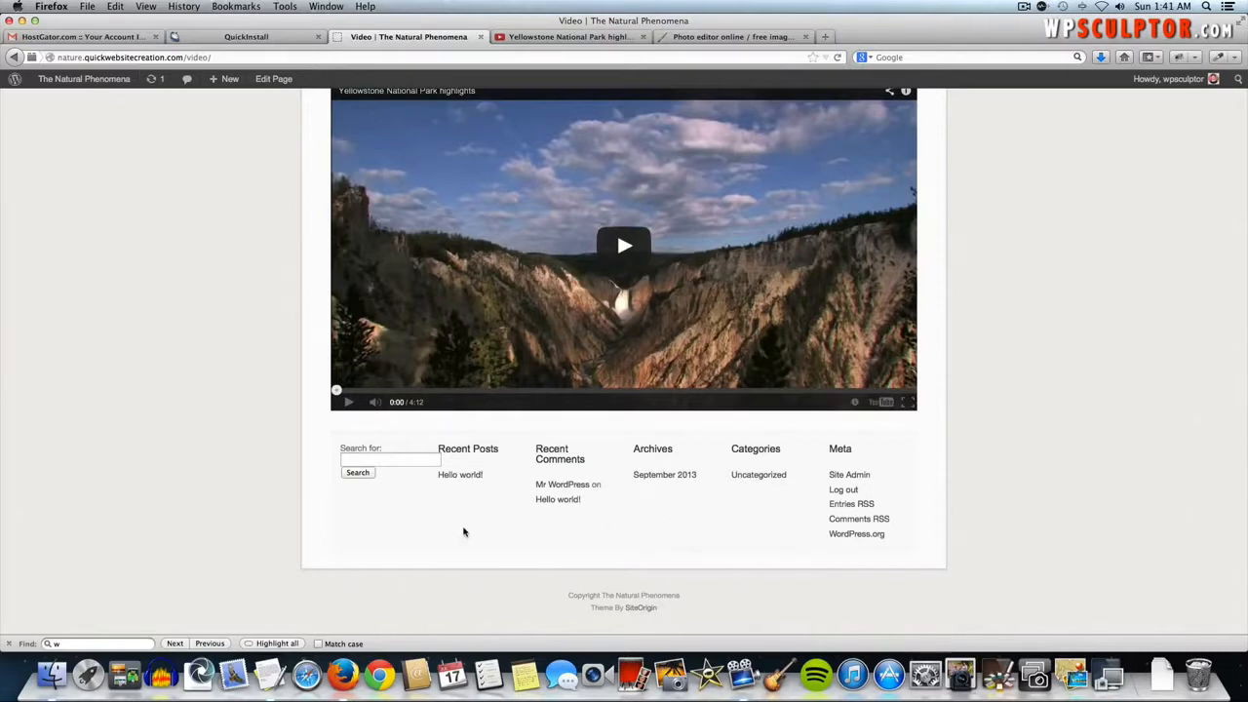
scroll(576, 526, "up", 5)
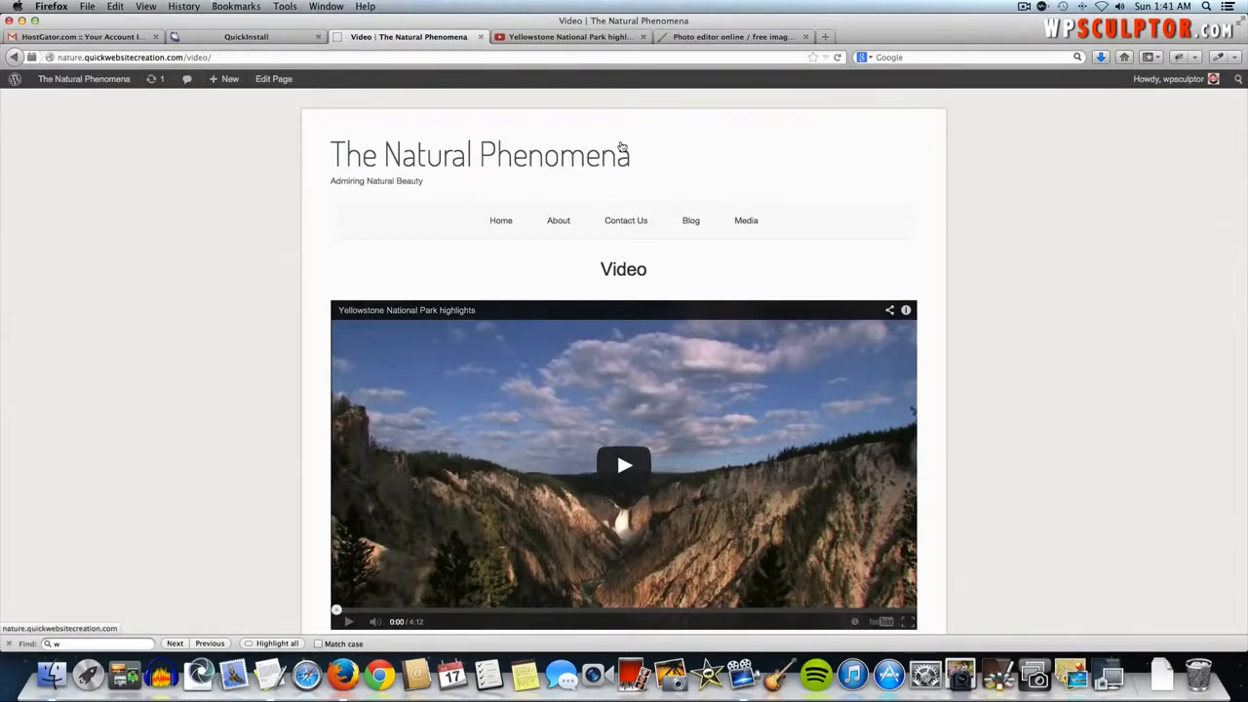
left_click(576, 37)
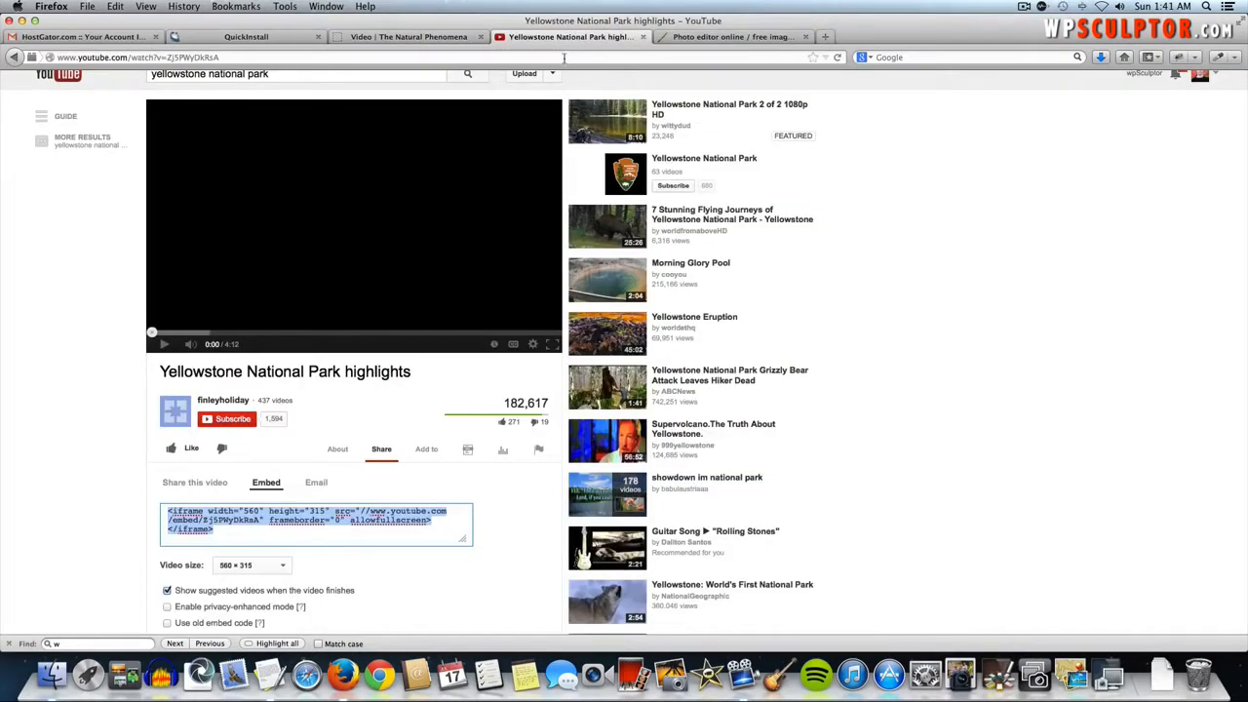
- Load colourlovers in place of the YouTube video
left_click(564, 57)
type("c")
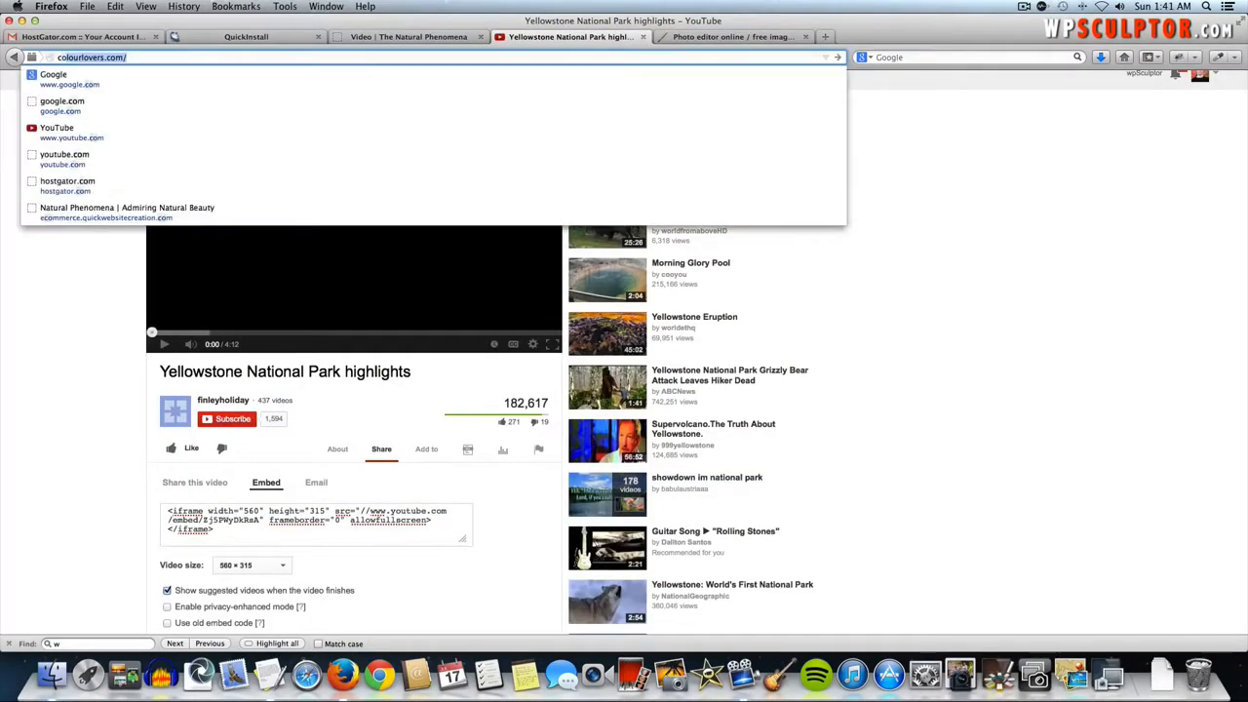
type("o")
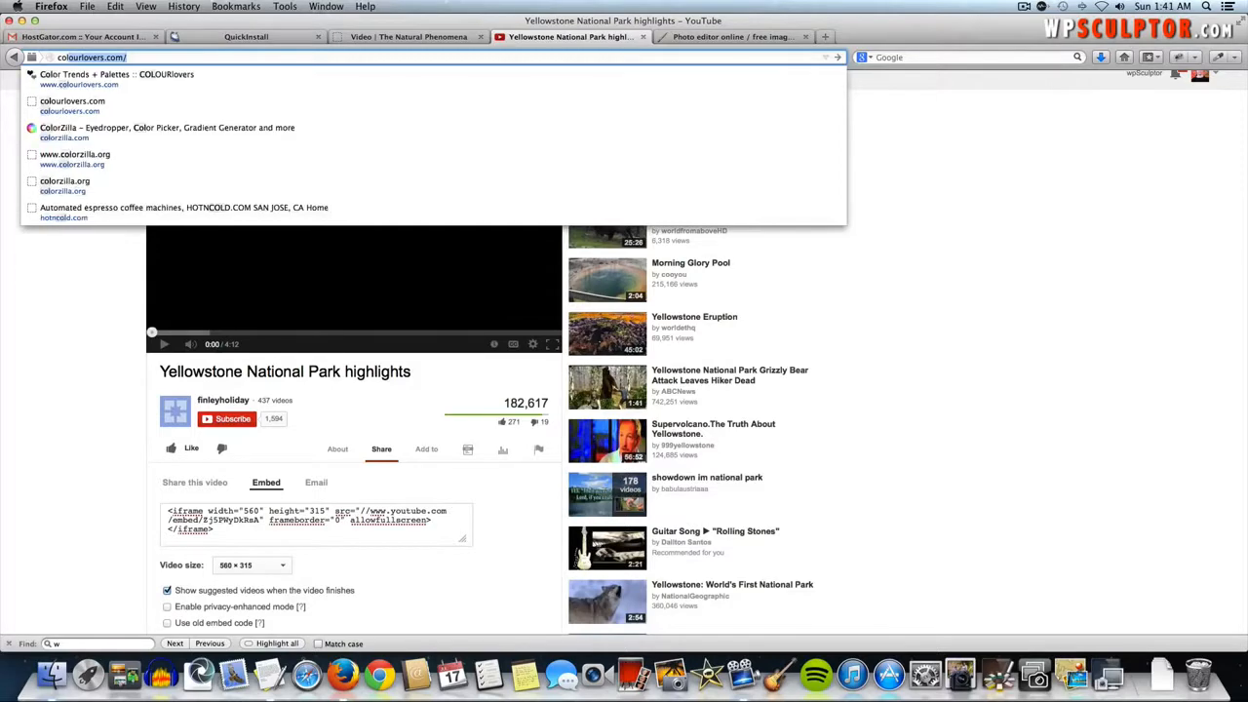
type("lourlovers")
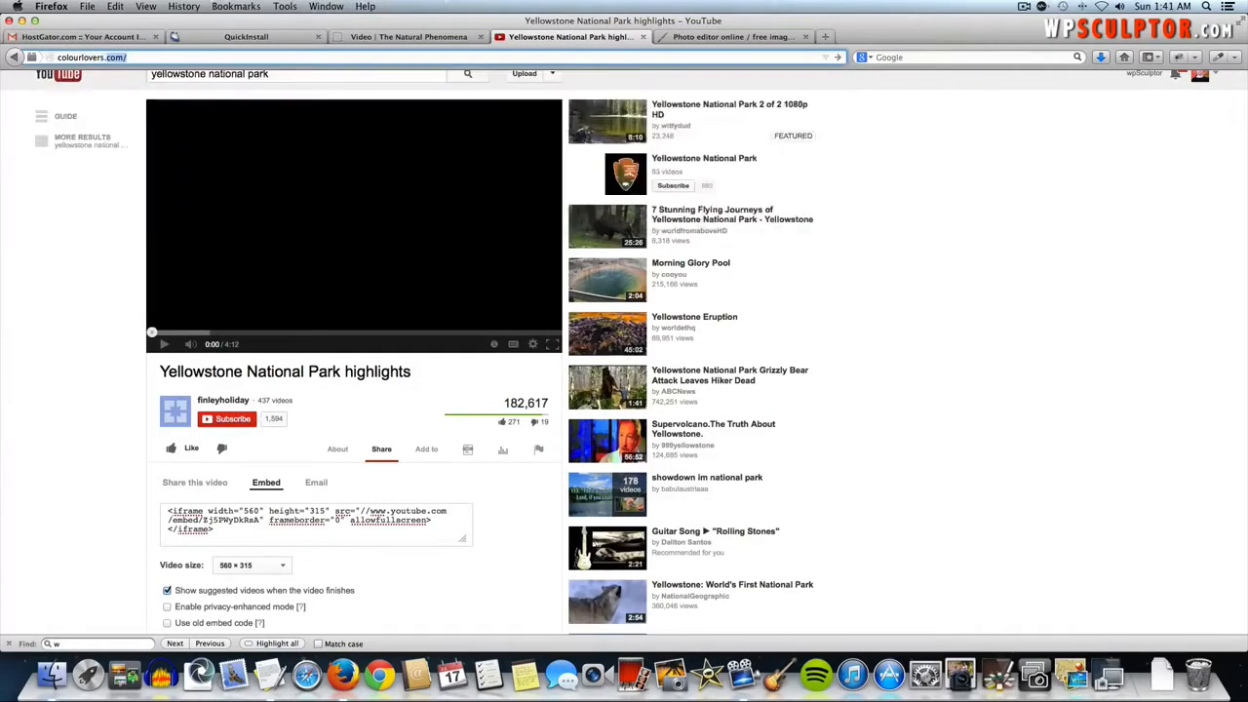
key("Return")
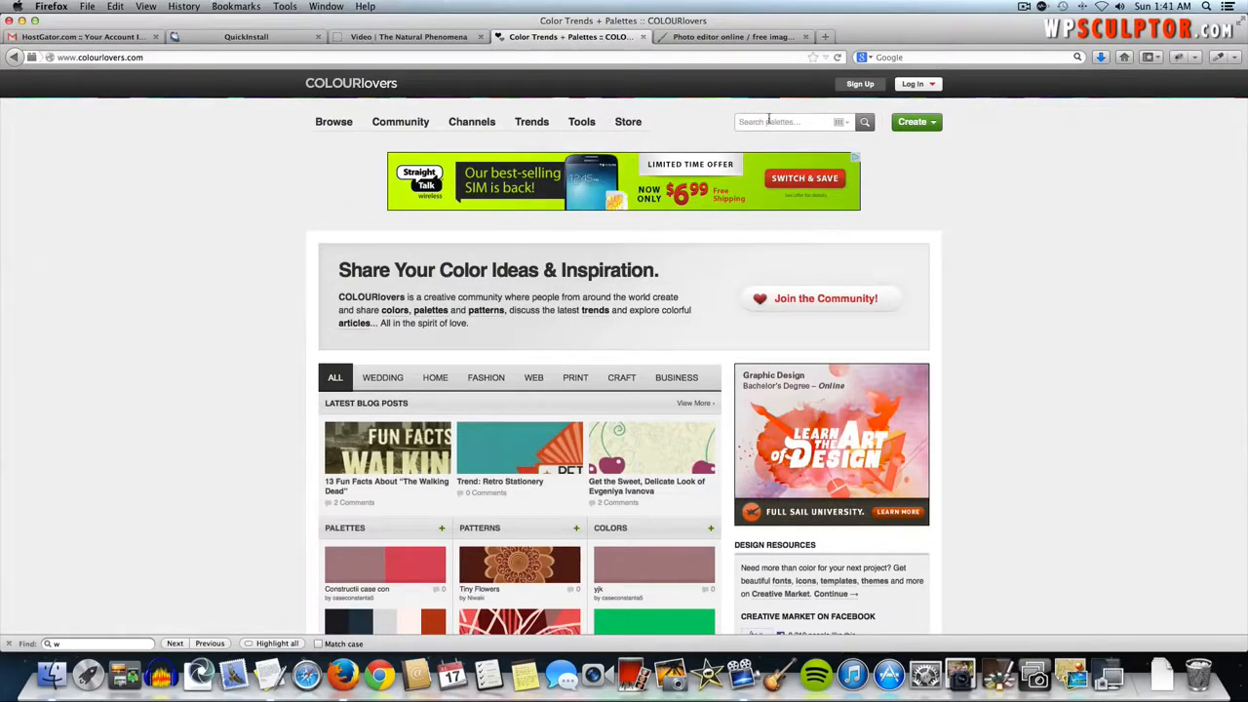
- Search COLOURlovers palettes for 'nature' and browse the results
left_click(768, 119)
type("nature")
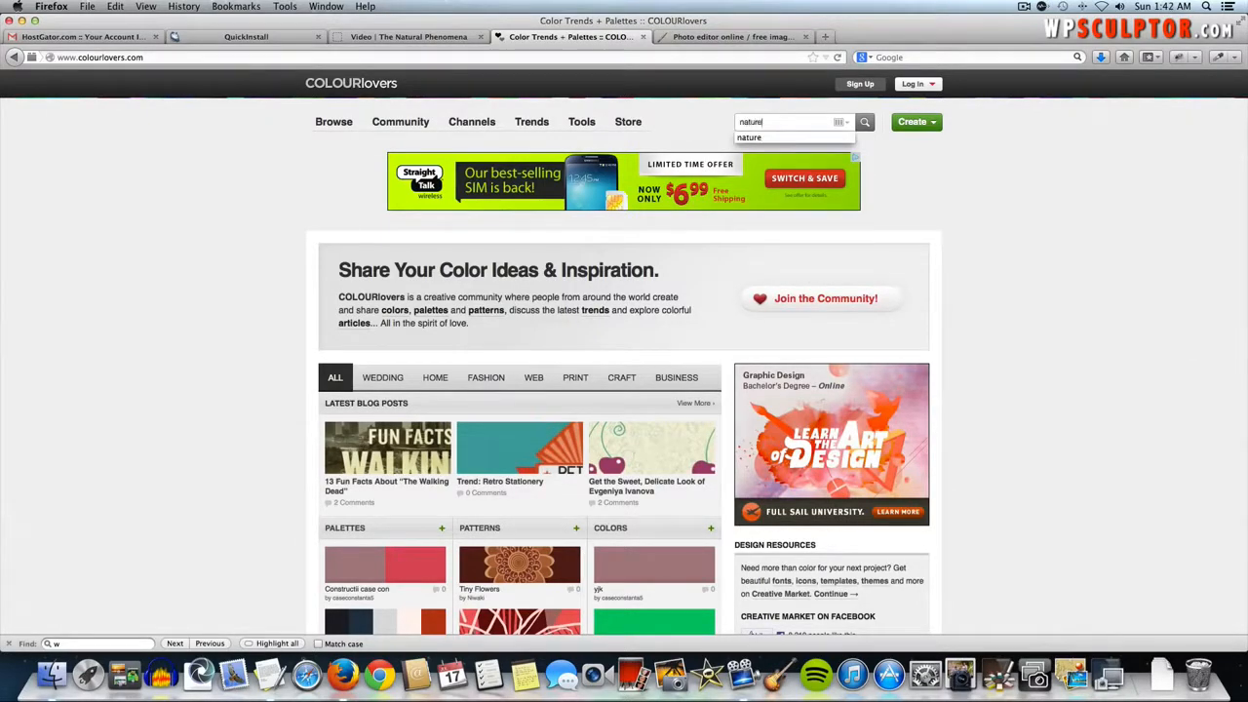
key("Return")
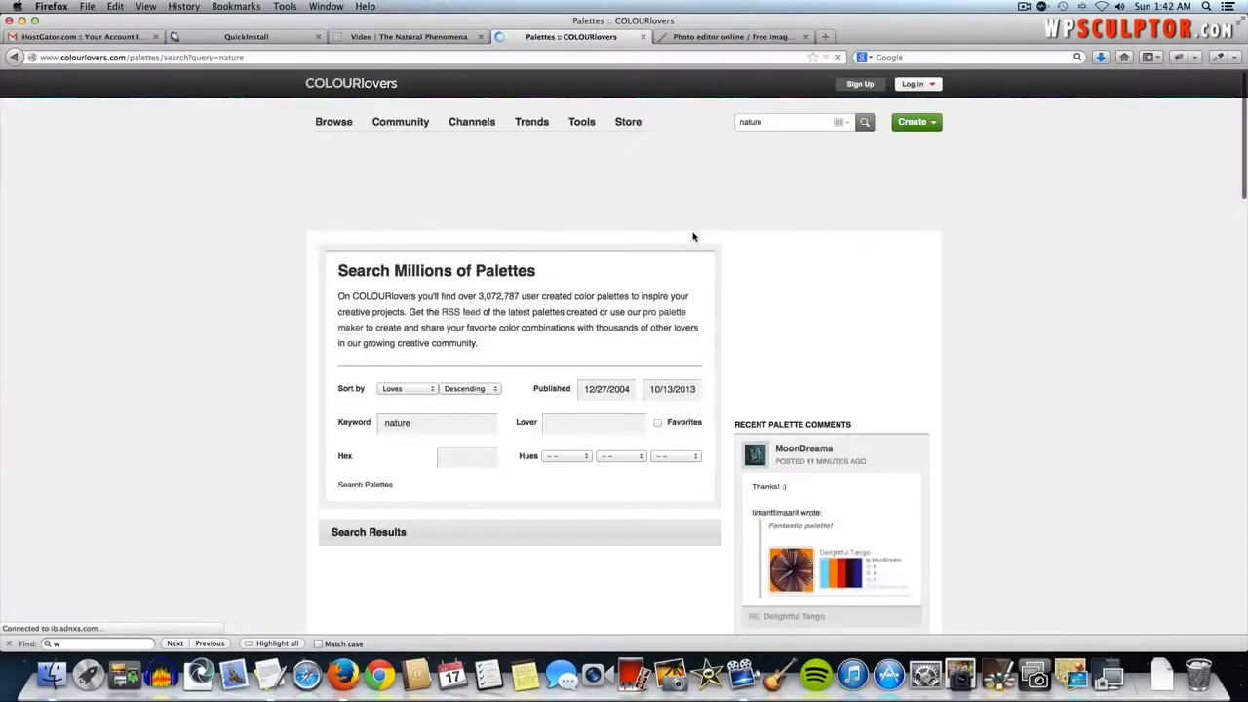
scroll(655, 253, "down", 5)
scroll(325, 421, "down", 15)
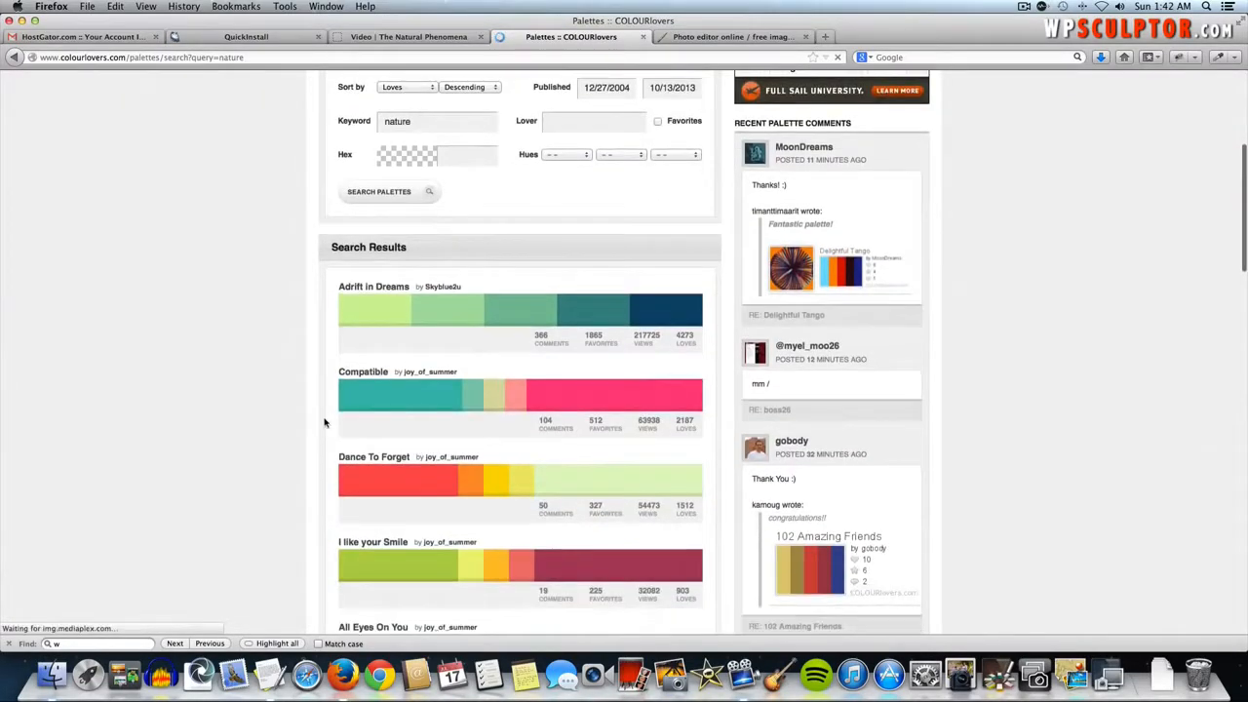
scroll(324, 421, "up", 5)
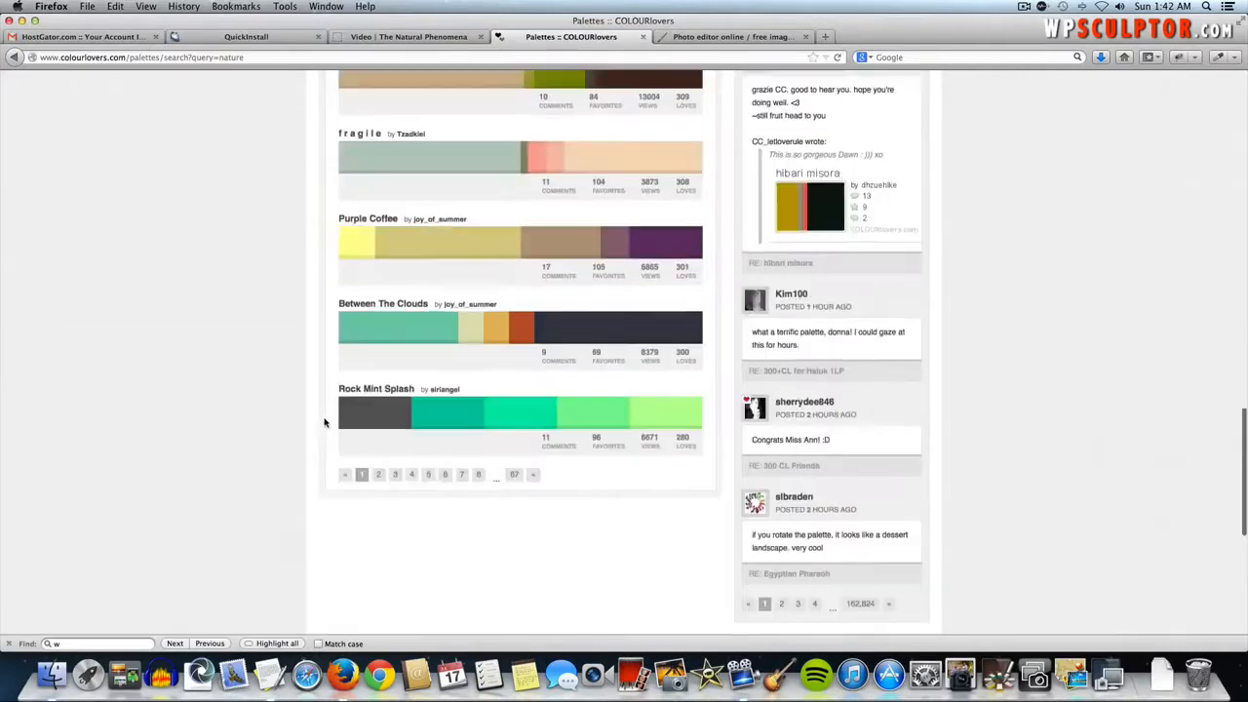
- Go to page 3 of the results and scroll down to the Marlin palette
left_click(394, 552)
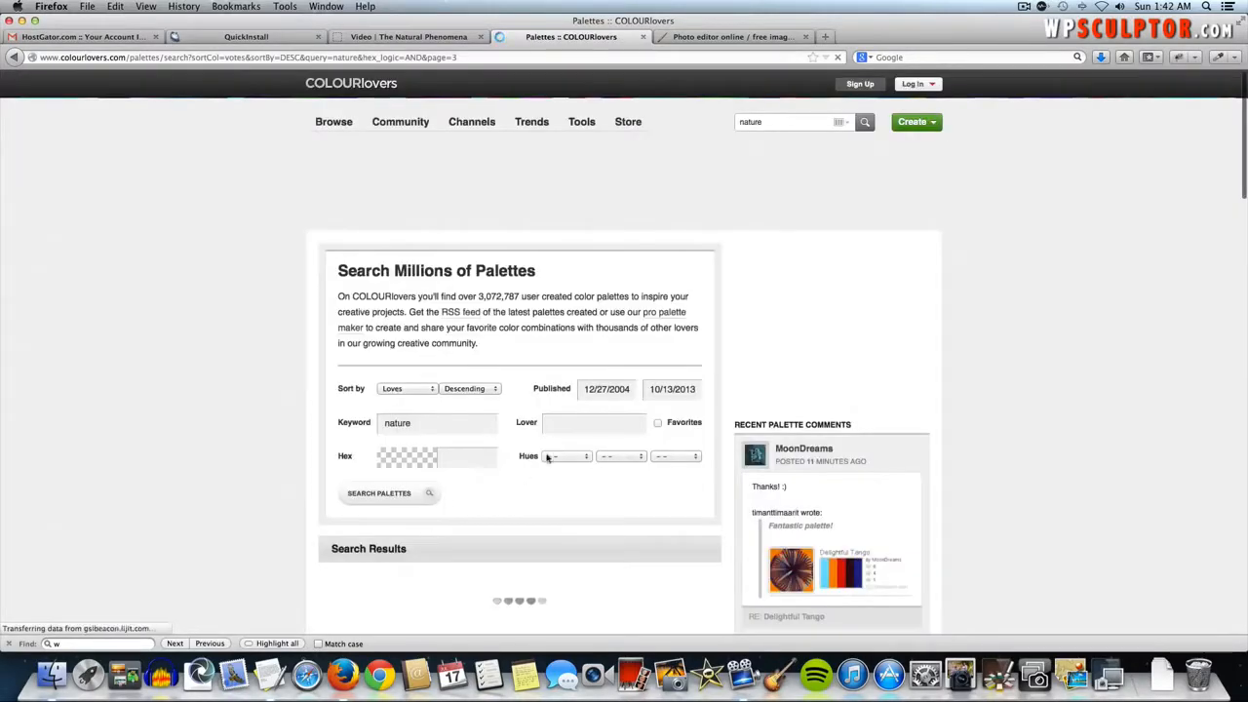
scroll(300, 478, "down", 2)
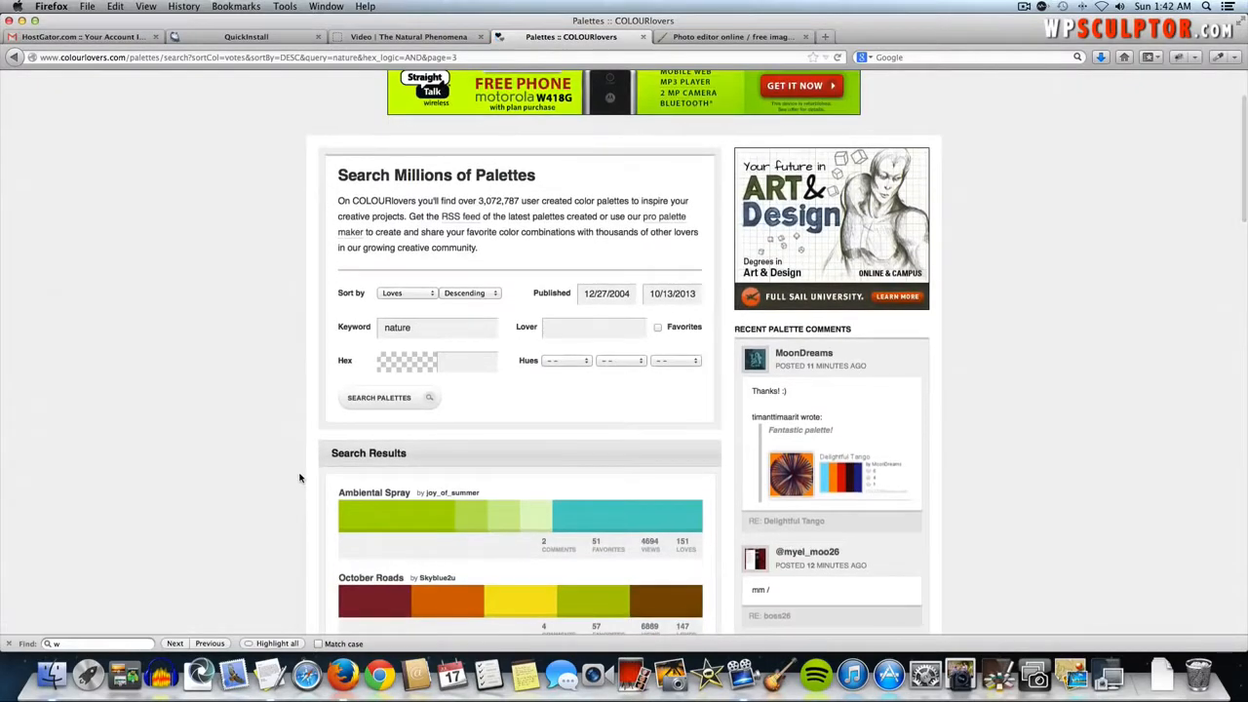
scroll(300, 477, "down", 5)
scroll(299, 478, "down", 1)
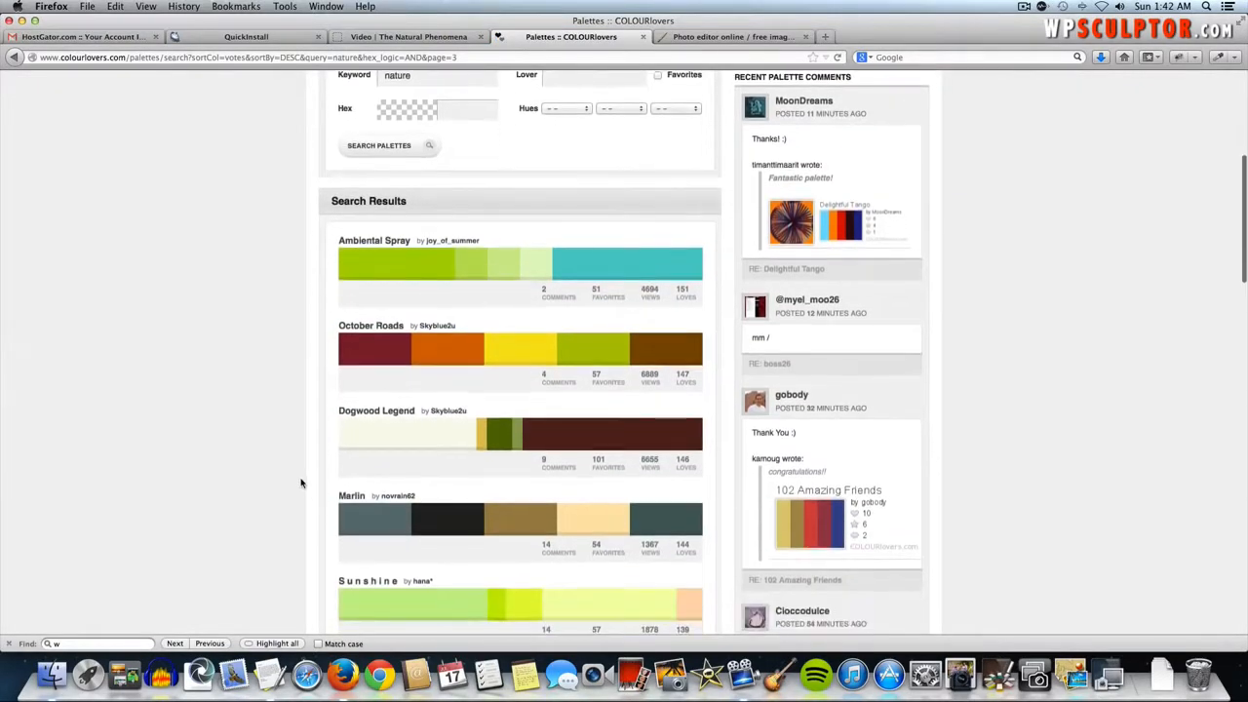
- Open the Marlin palette and select its hex codes 435D5A and 9D824B
left_click(357, 499)
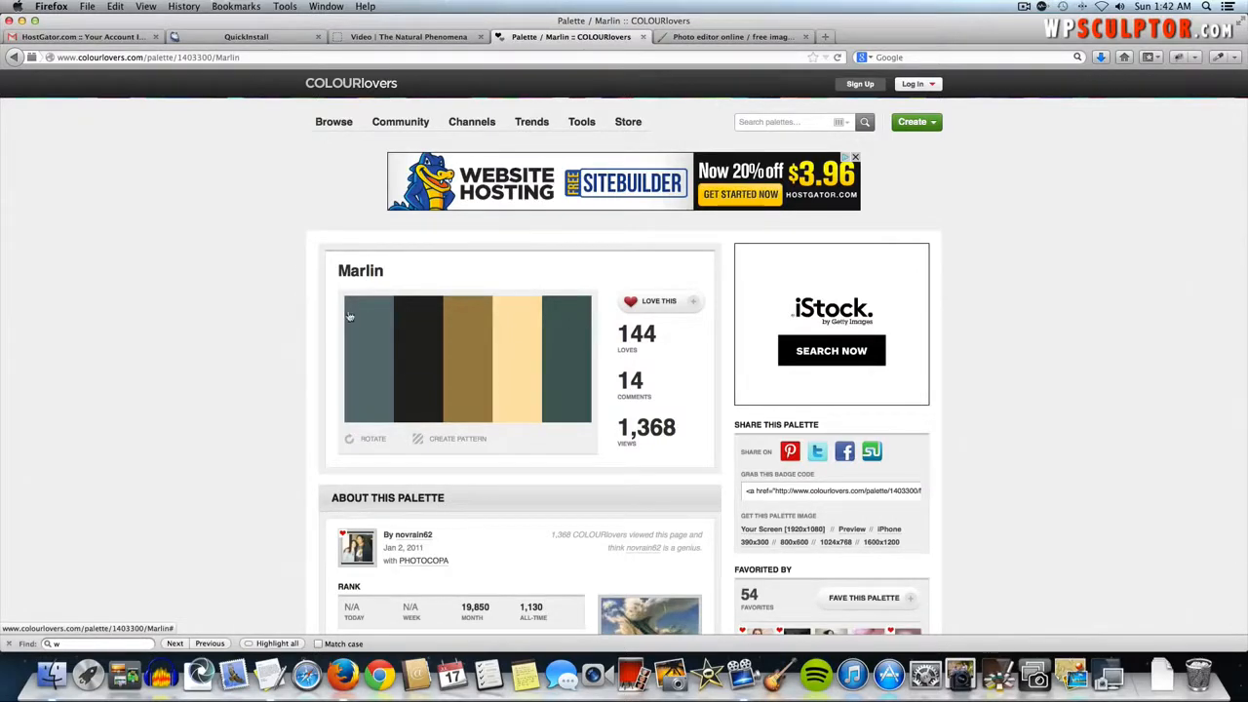
scroll(252, 407, "down", 1)
scroll(252, 408, "down", 20)
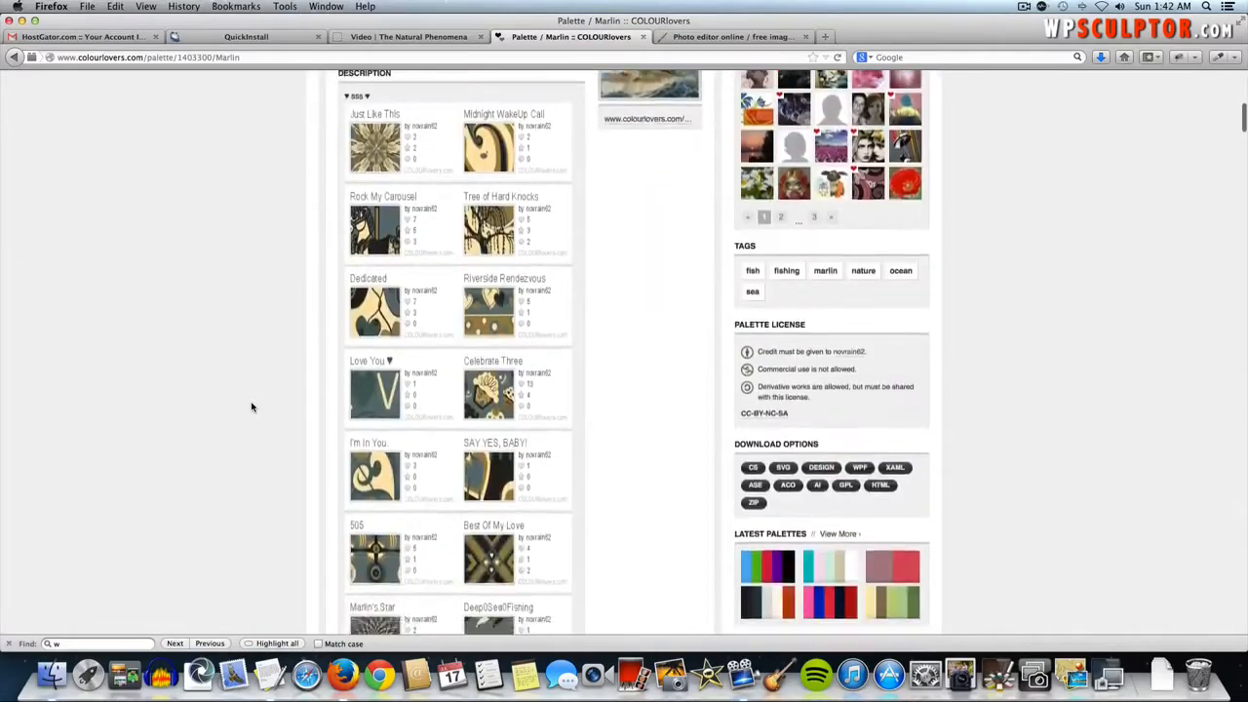
scroll(252, 408, "down", 15)
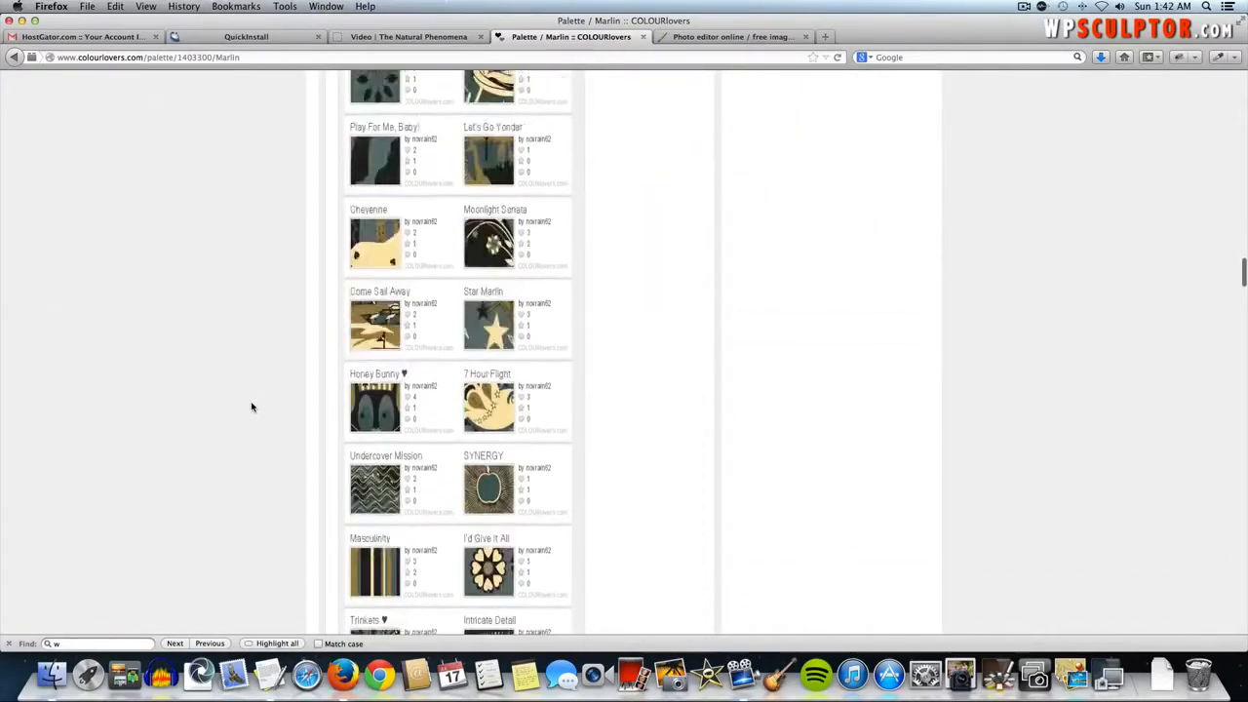
scroll(252, 407, "down", 15)
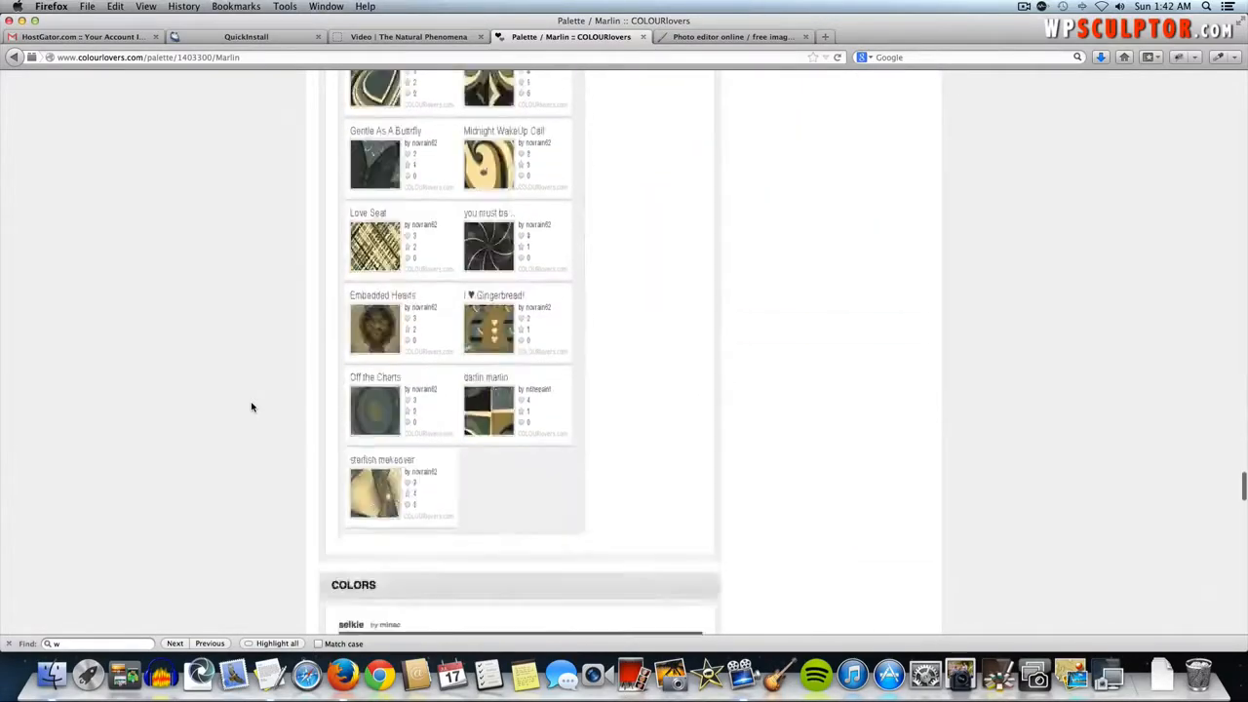
scroll(251, 407, "up", 10)
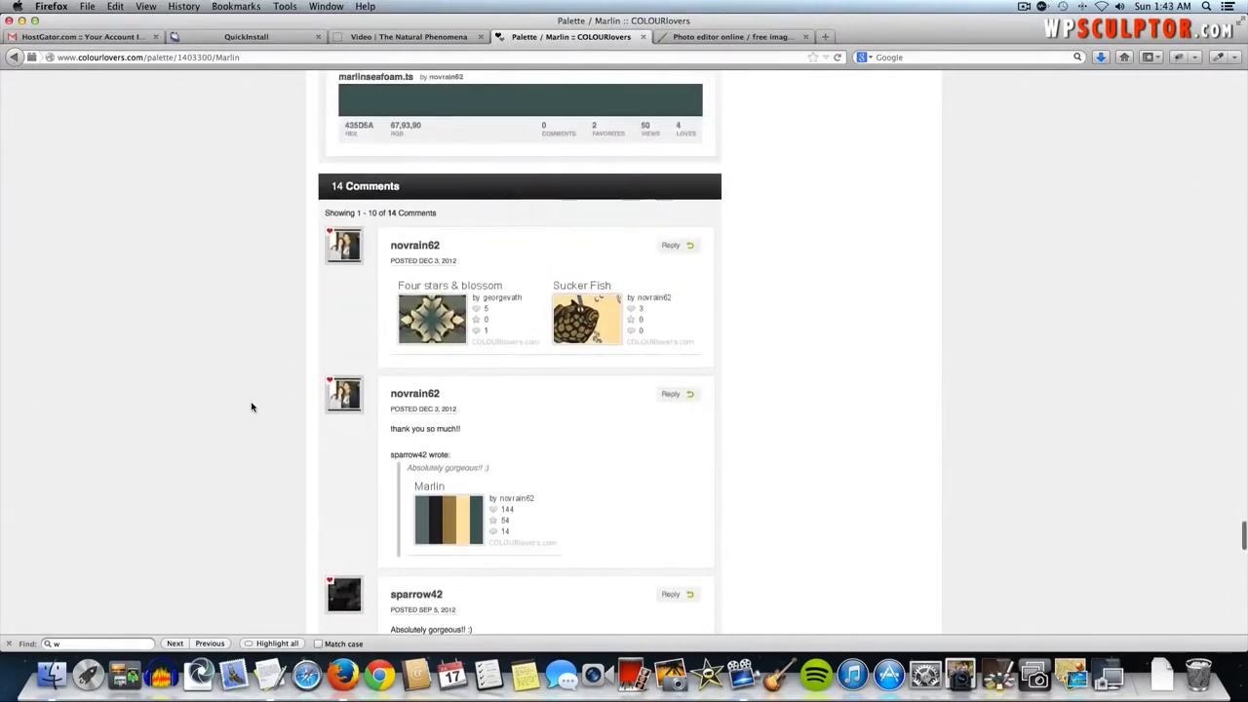
scroll(245, 338, "up", 2)
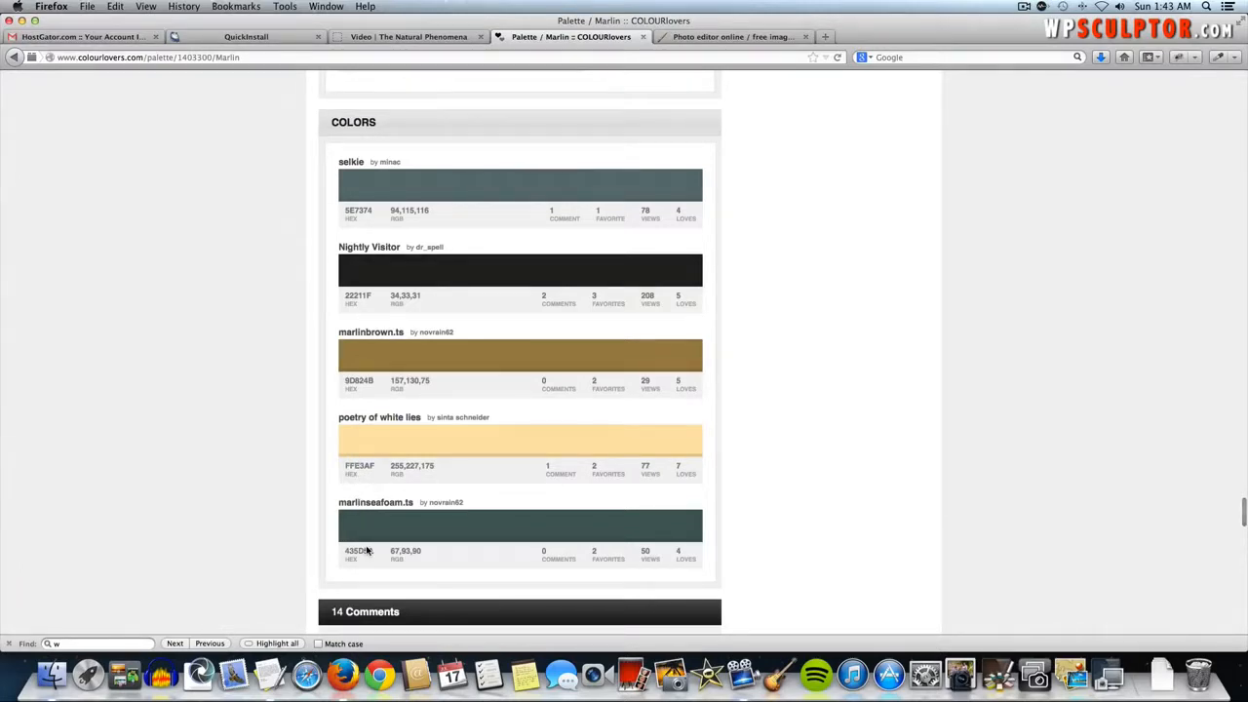
double_click(367, 550)
double_click(356, 379)
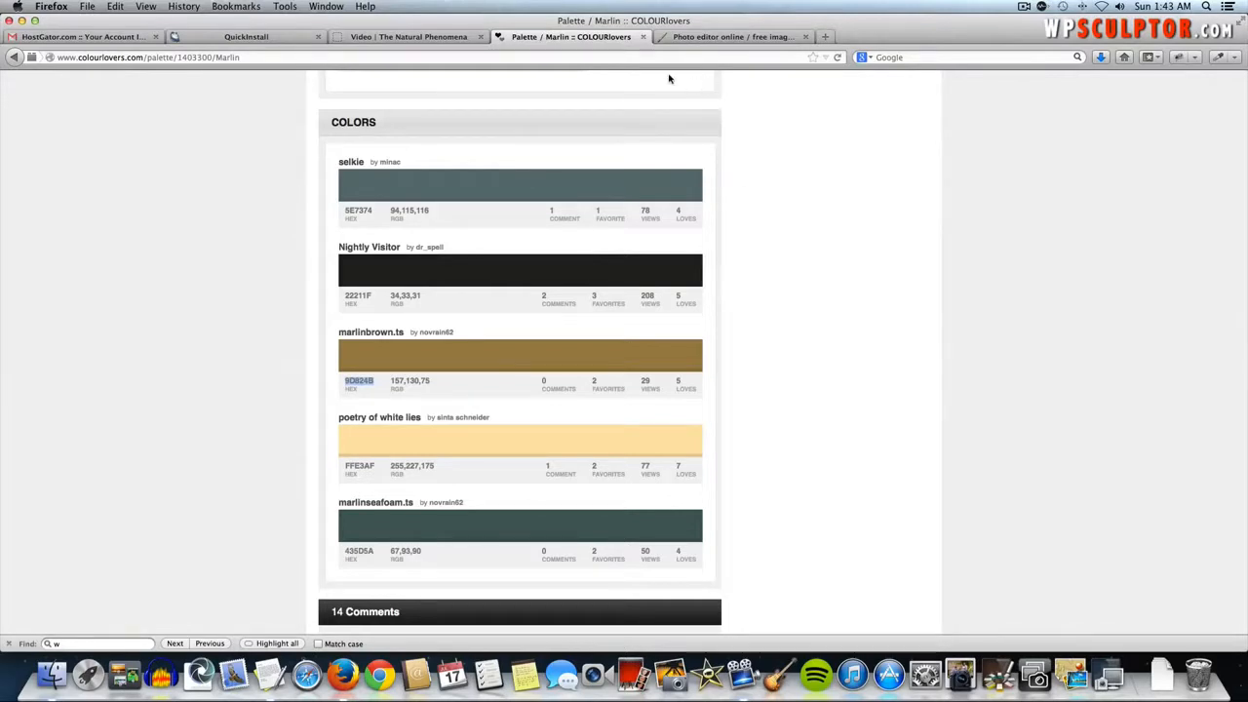
- Load ipiccy.com in the tab that held the Pixlr editor
left_click(686, 39)
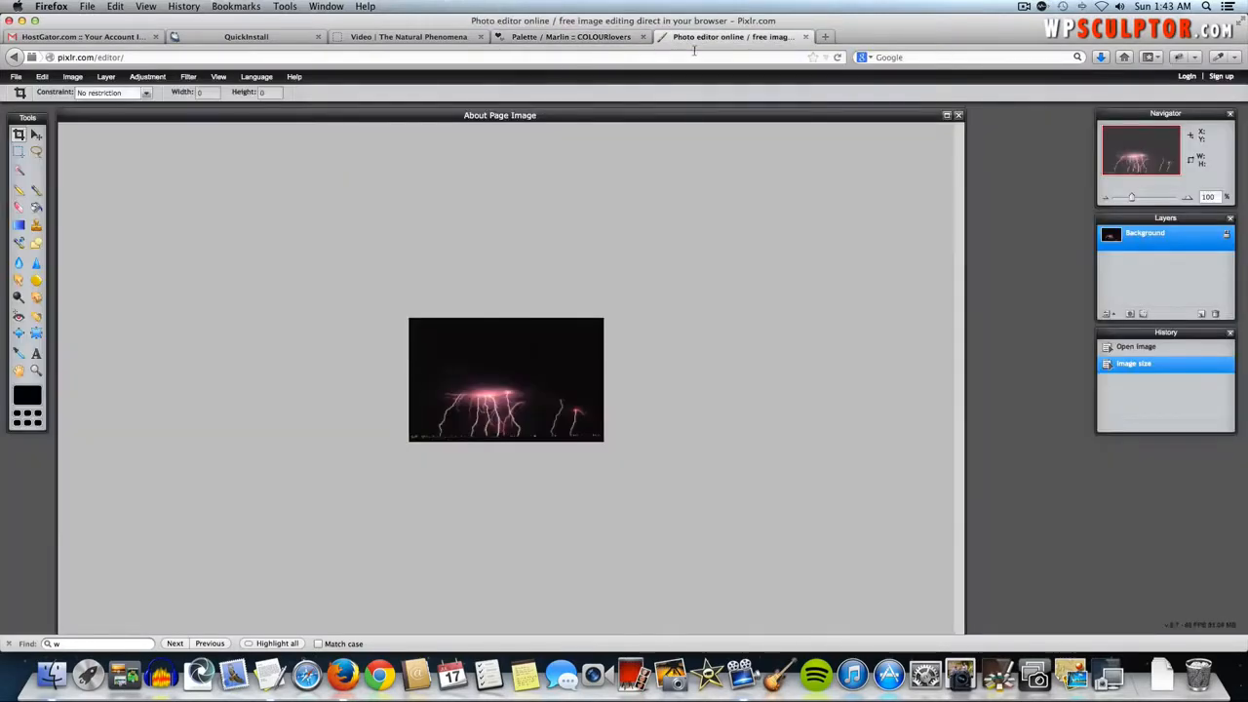
left_click(674, 57)
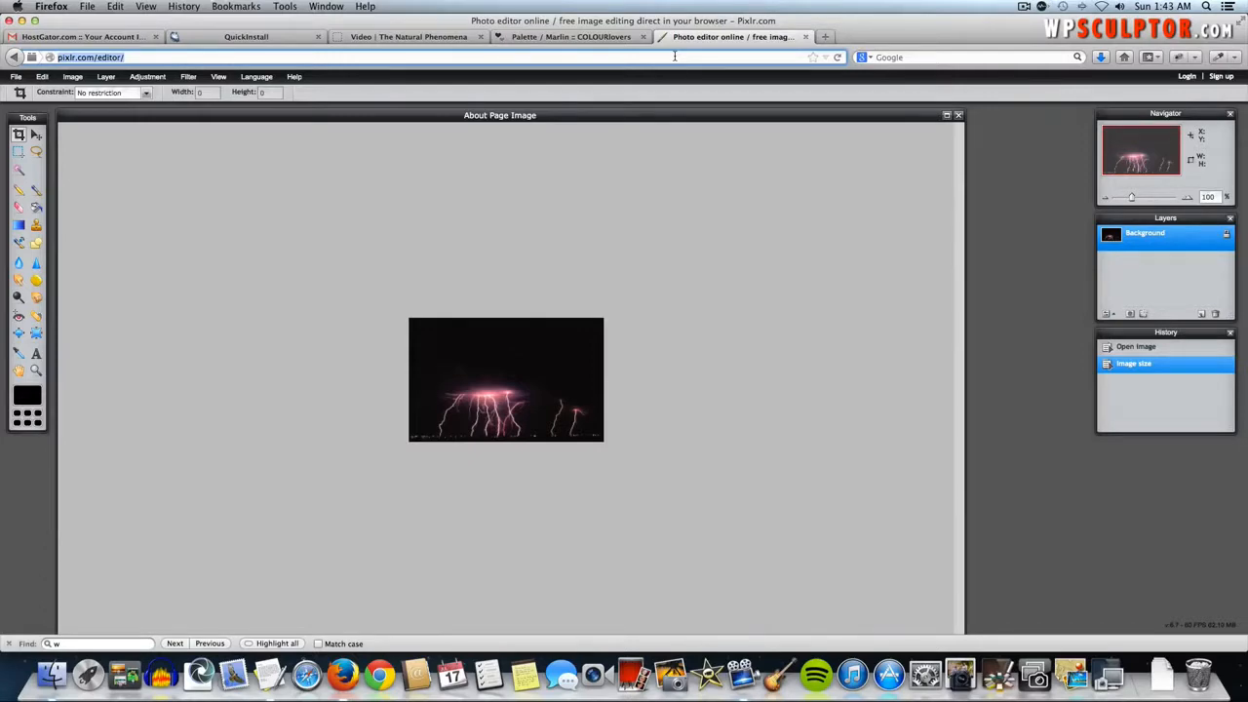
type("ipi")
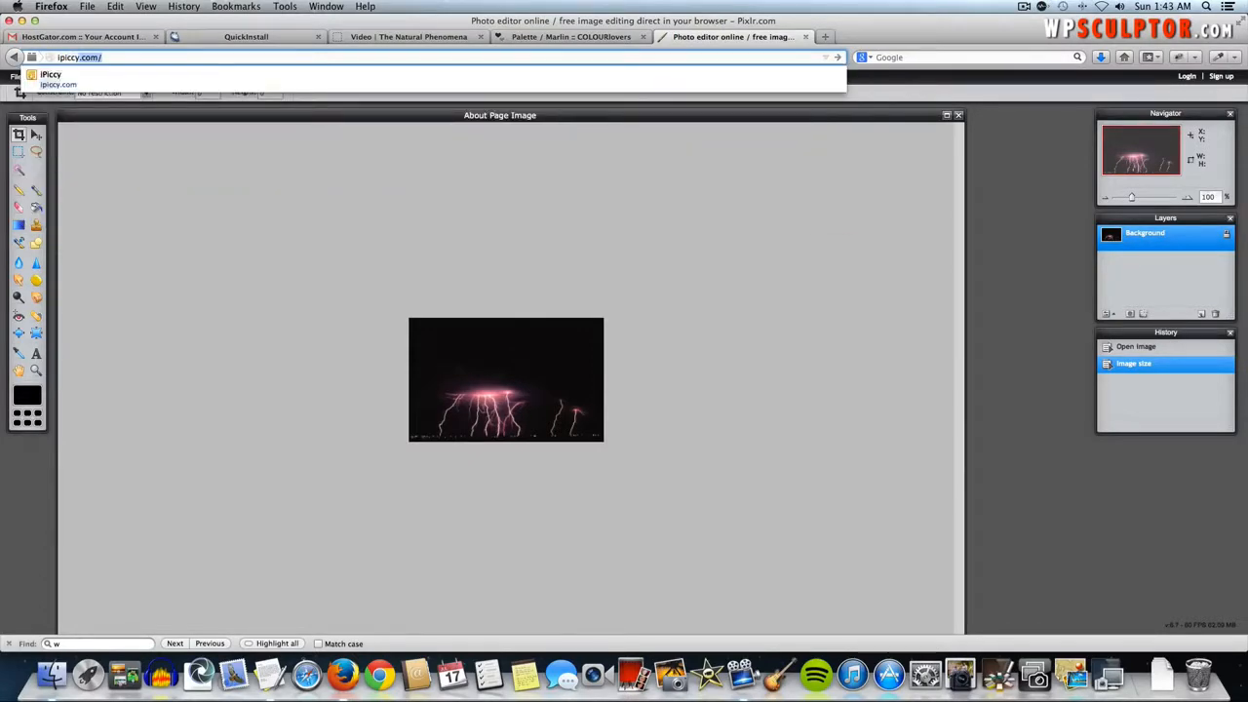
type("ccy.com")
key("Return")
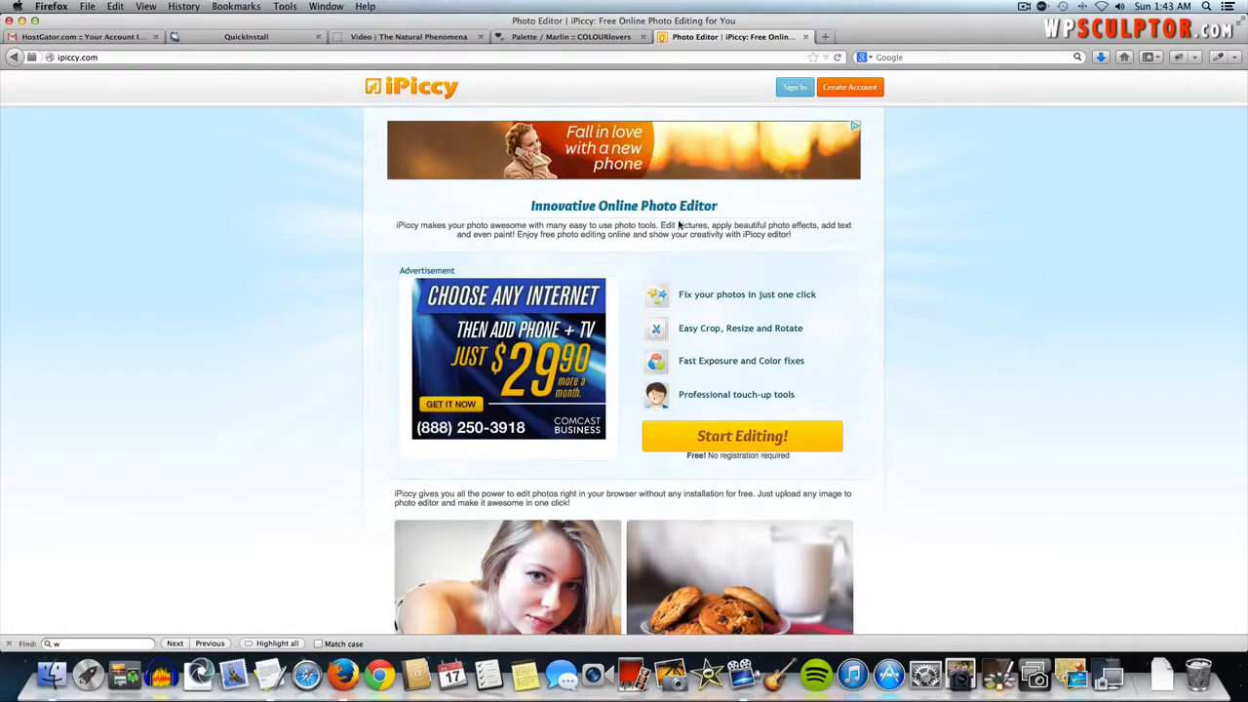
- Launch the iPiccy editor and create a new blank blend 300 wide by 150 high
left_click(739, 442)
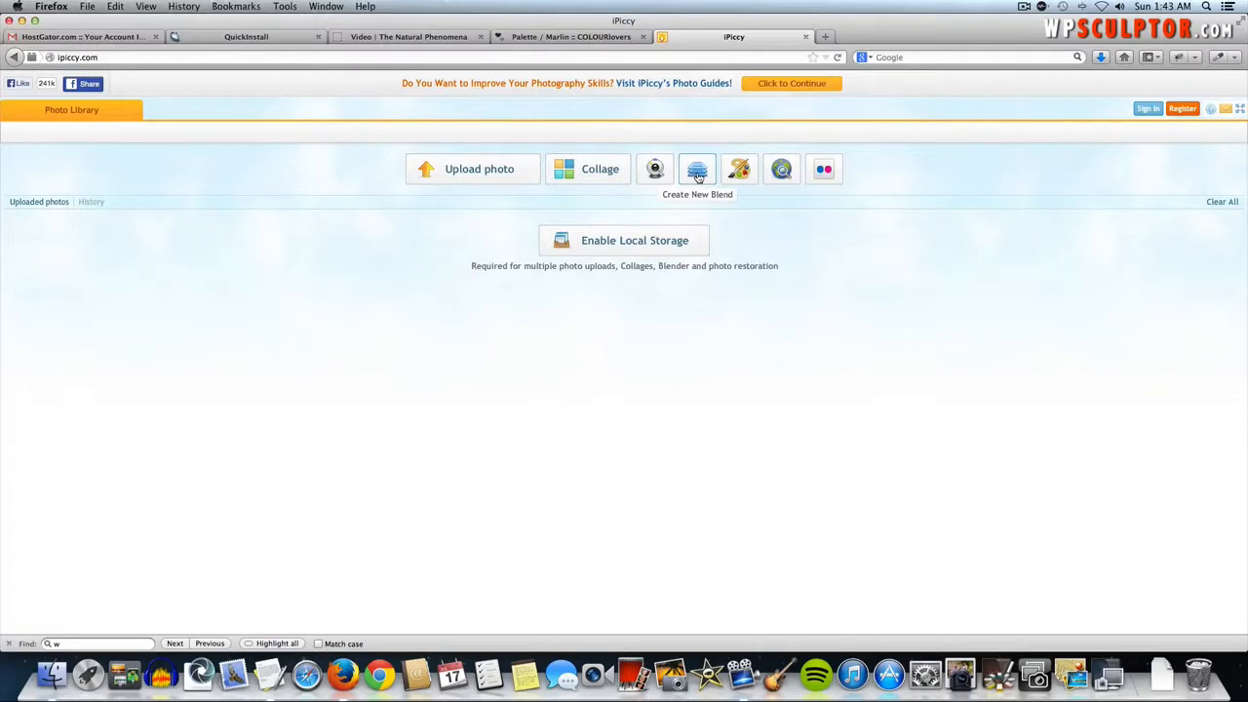
left_click(702, 176)
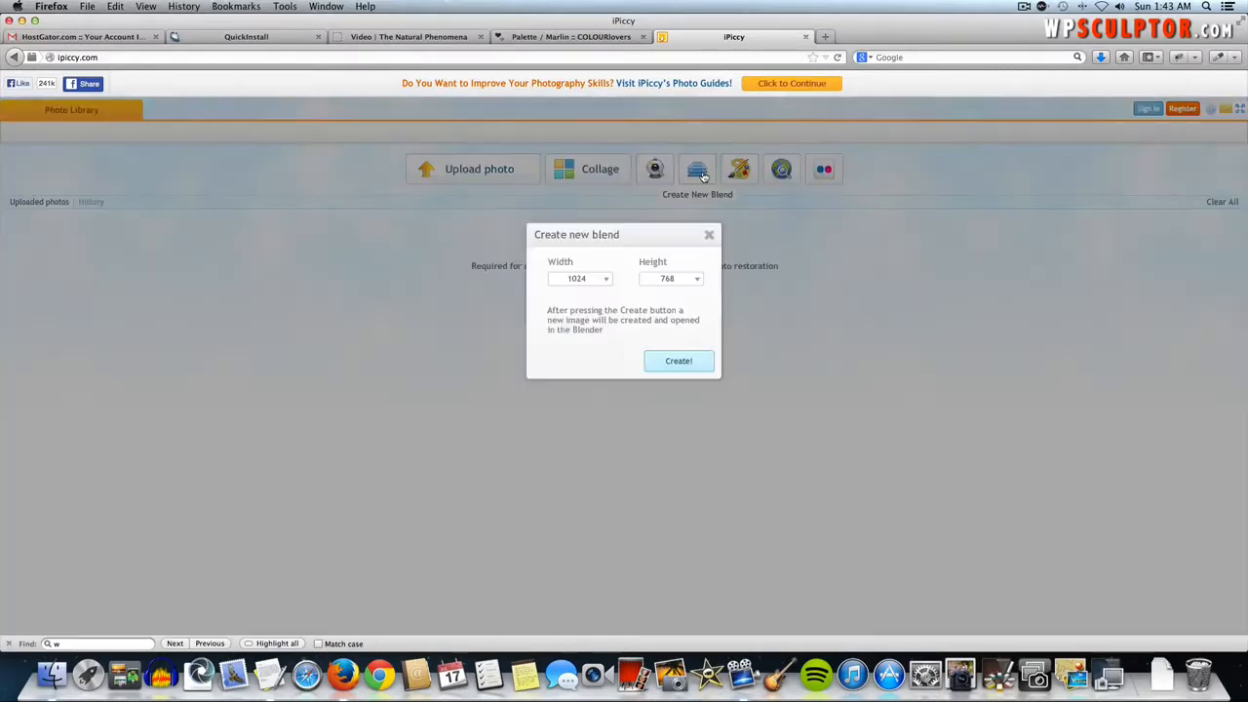
double_click(577, 279)
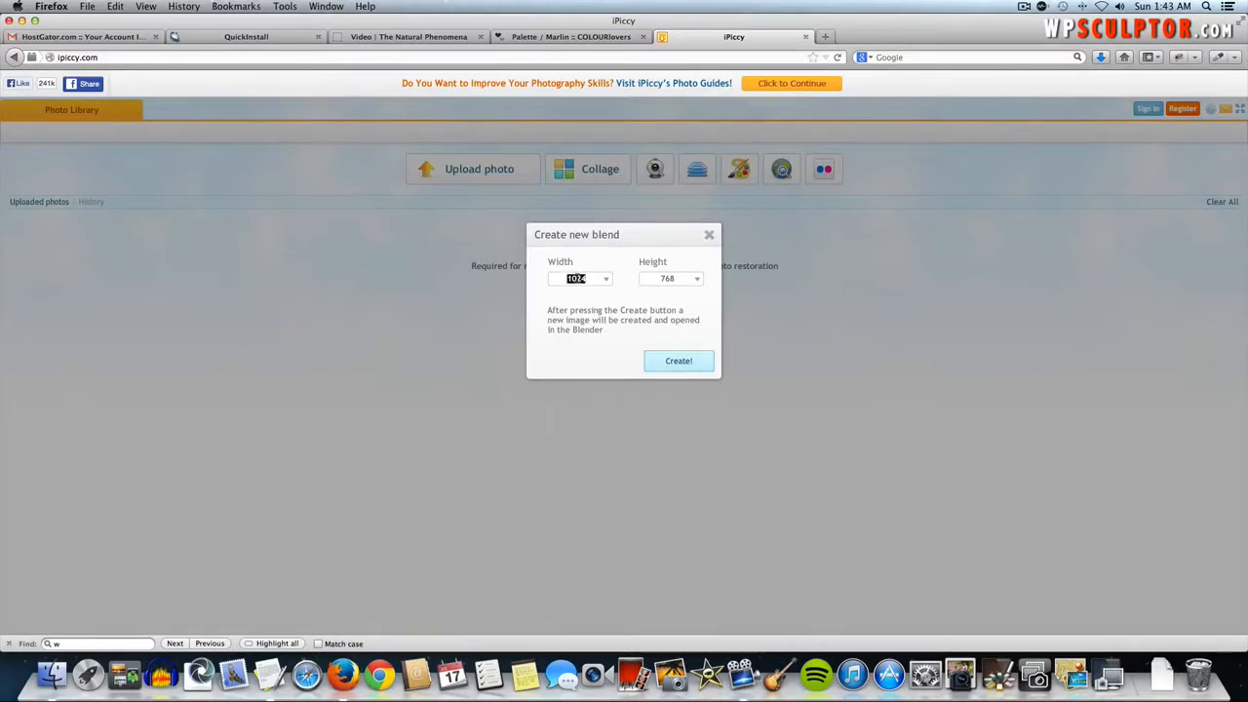
type("300")
double_click(665, 277)
type("150")
left_click(679, 363)
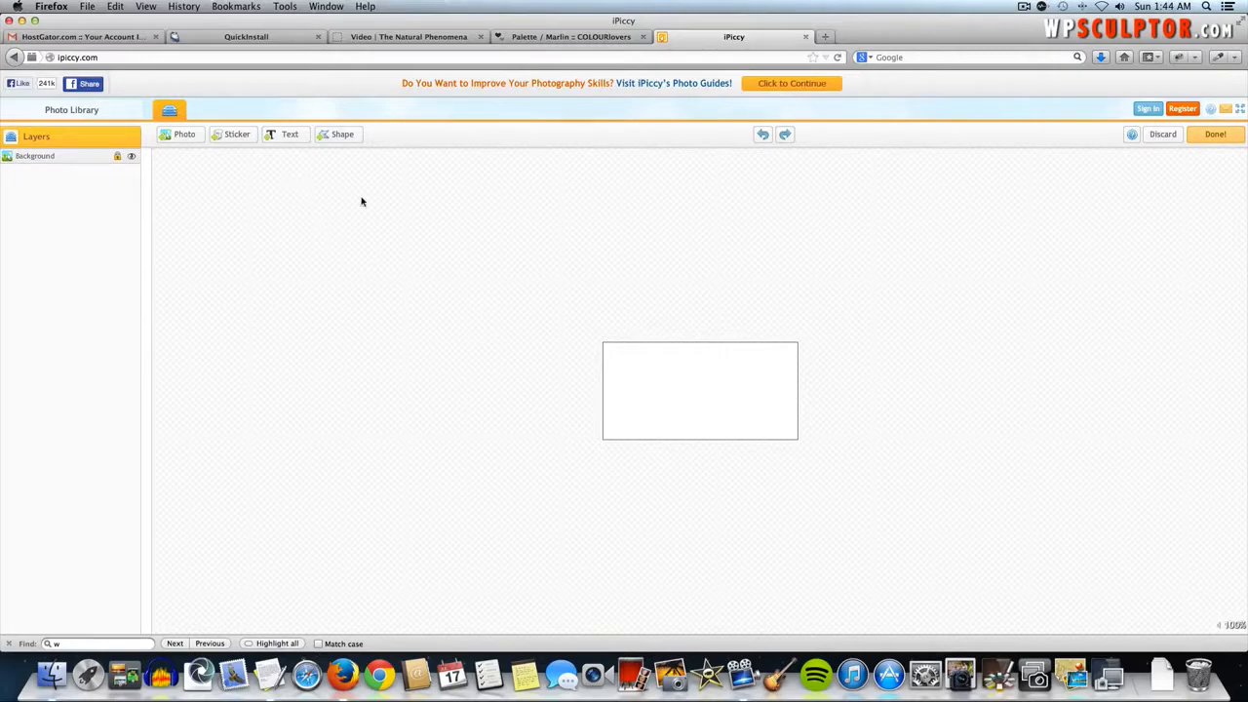
- Add a text layer inside the canvas reading 'Natural'
left_click(289, 135)
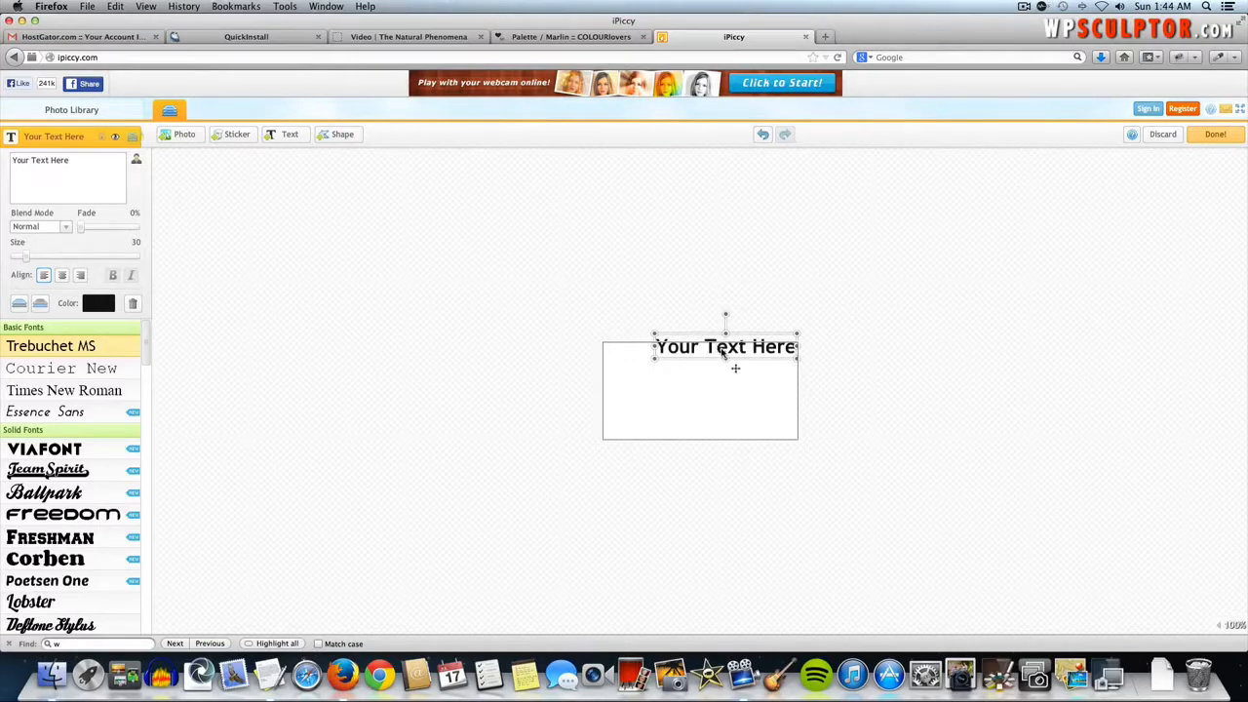
mouse_move(722, 350)
left_mouse_down()
mouse_move(696, 371)
mouse_move(701, 361)
left_mouse_up()
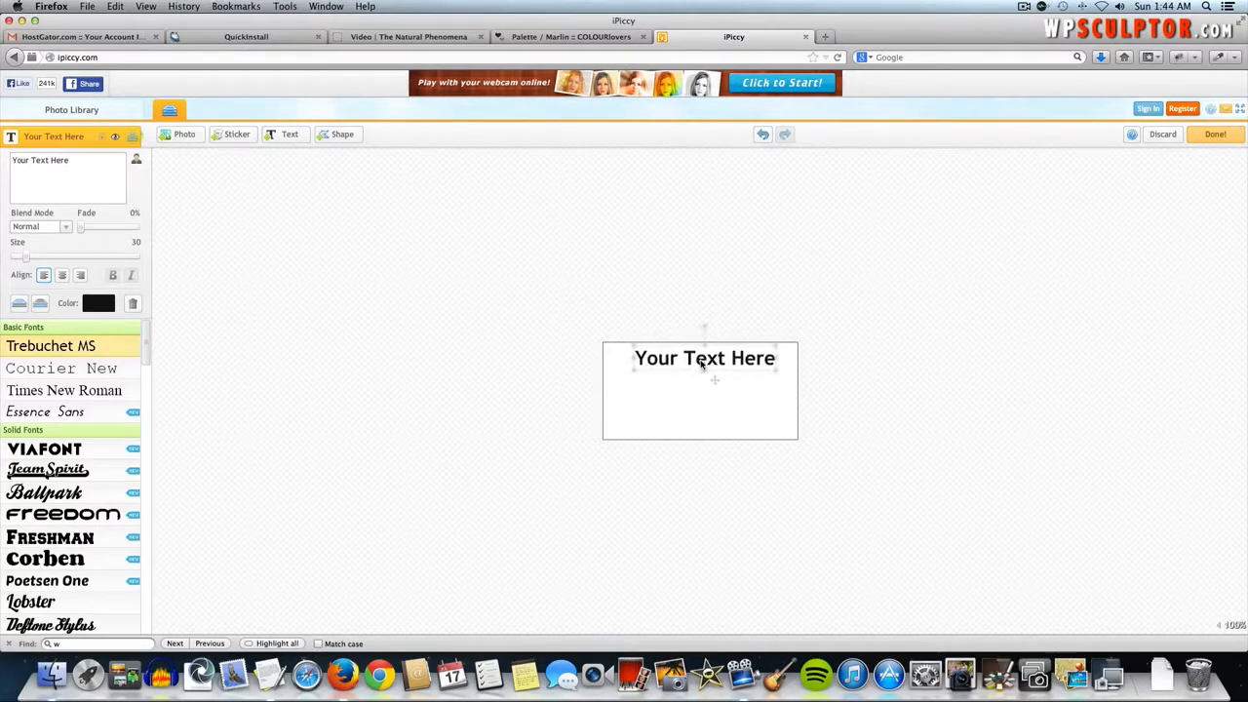
triple_click(56, 169)
type("N")
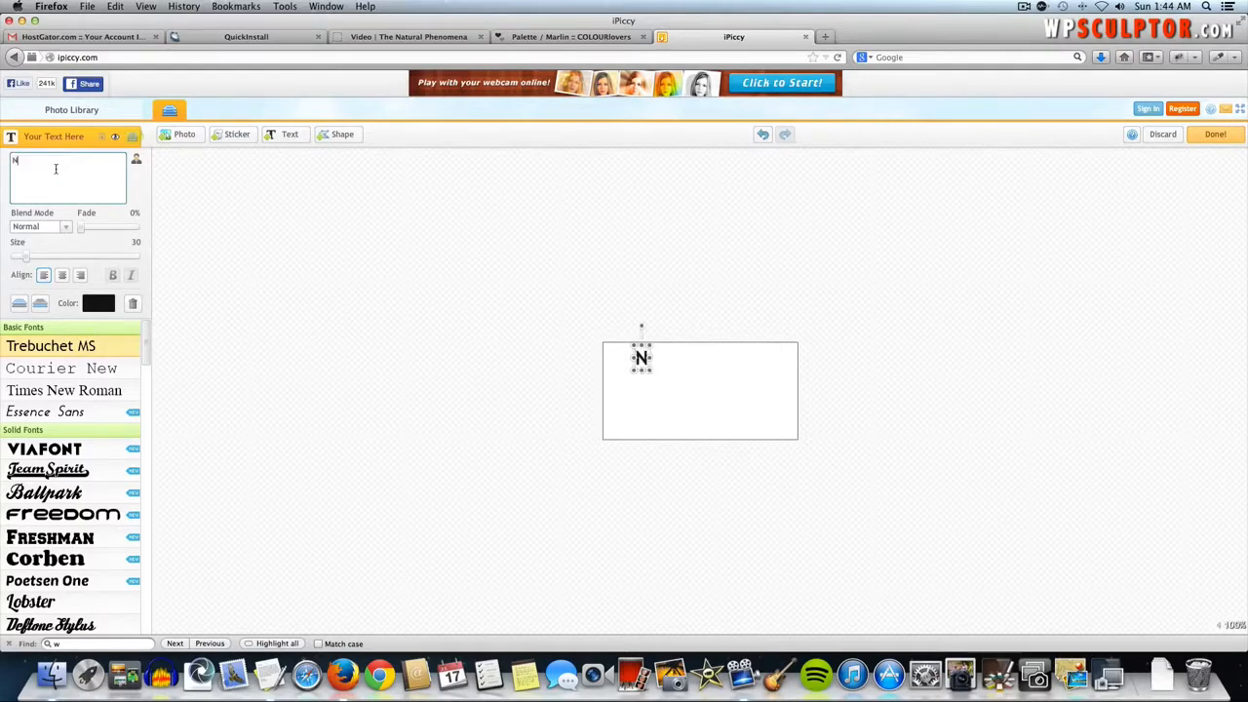
type("atural")
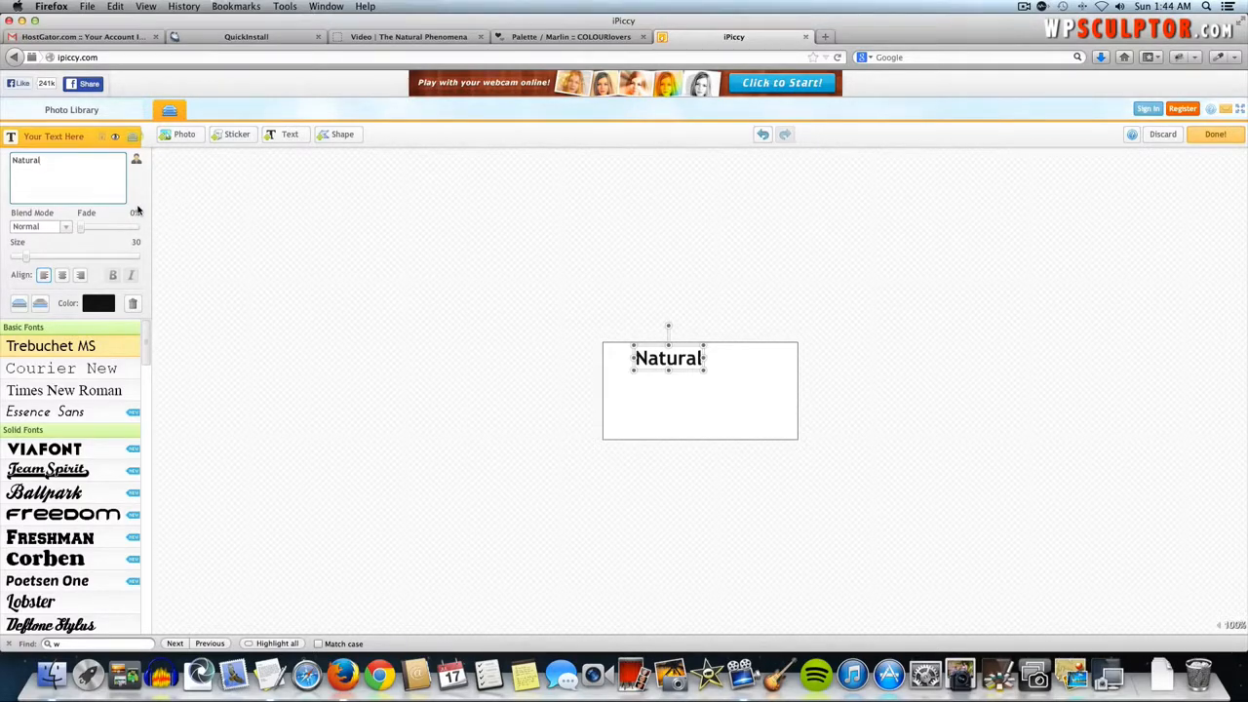
- Set the text to size 60 in the Daniel font, then open its colour options
left_click(136, 244)
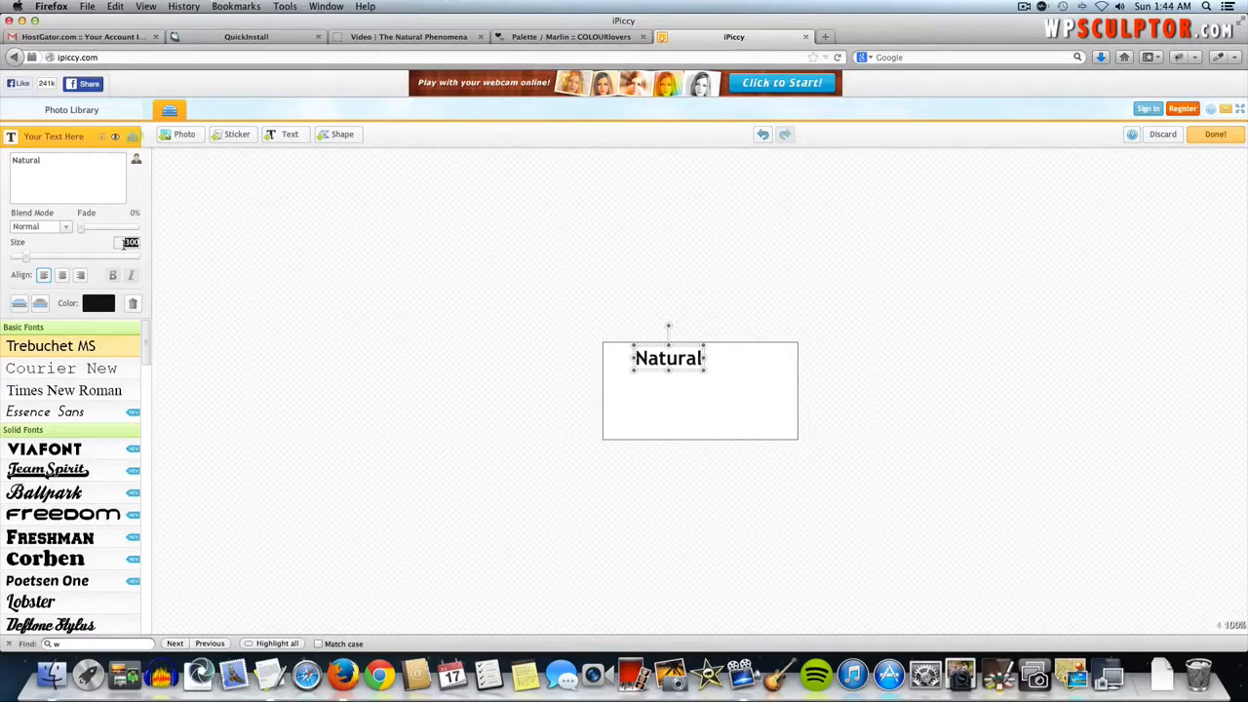
type("60")
key("Tab")
left_click_drag(147, 356, 148, 542)
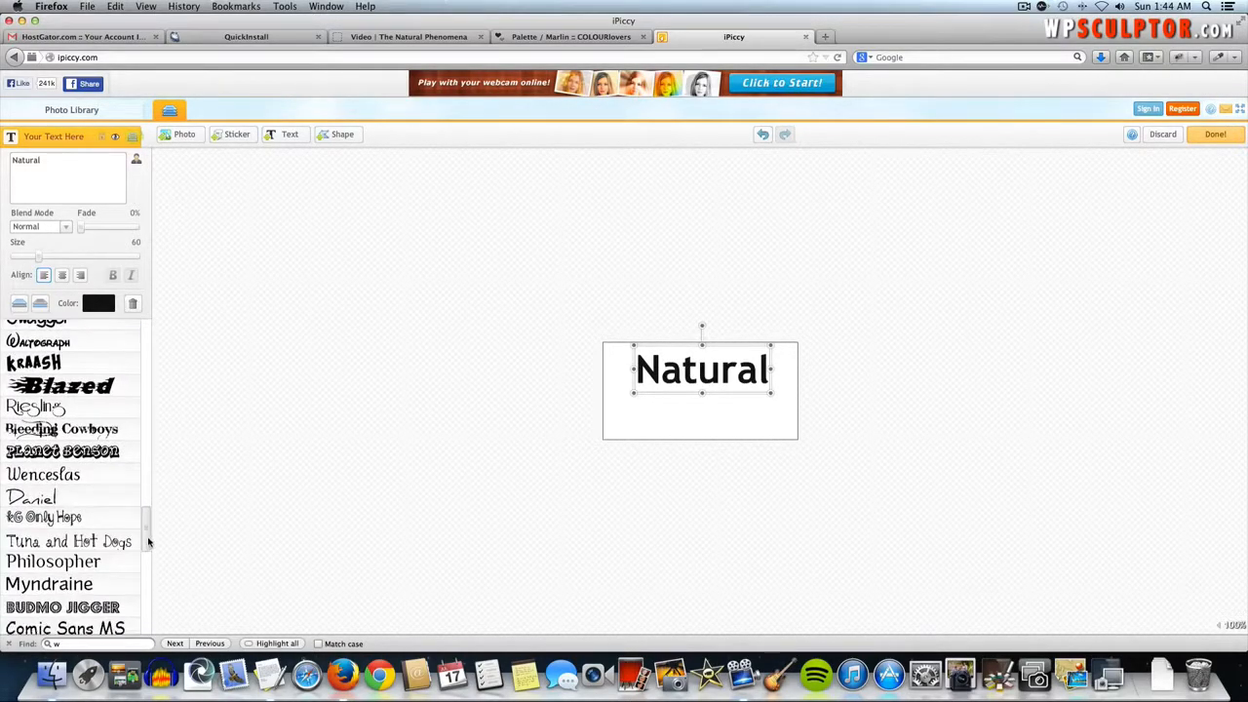
left_click(75, 499)
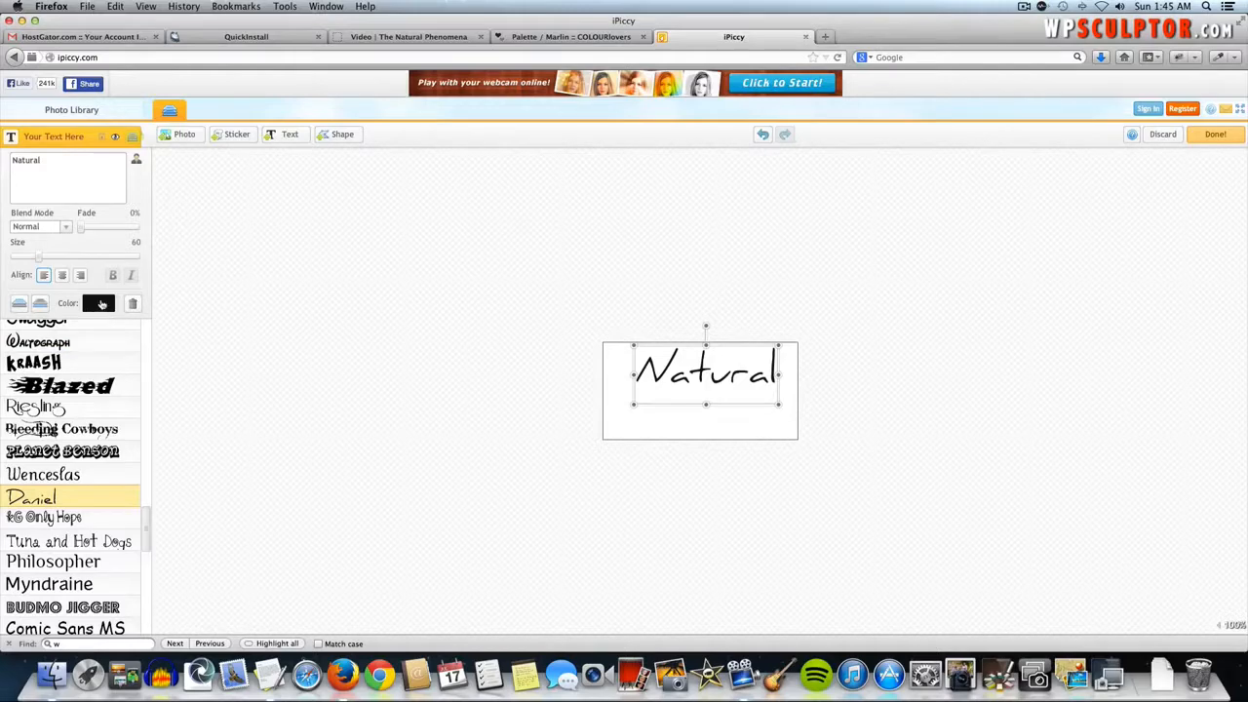
left_click(98, 303)
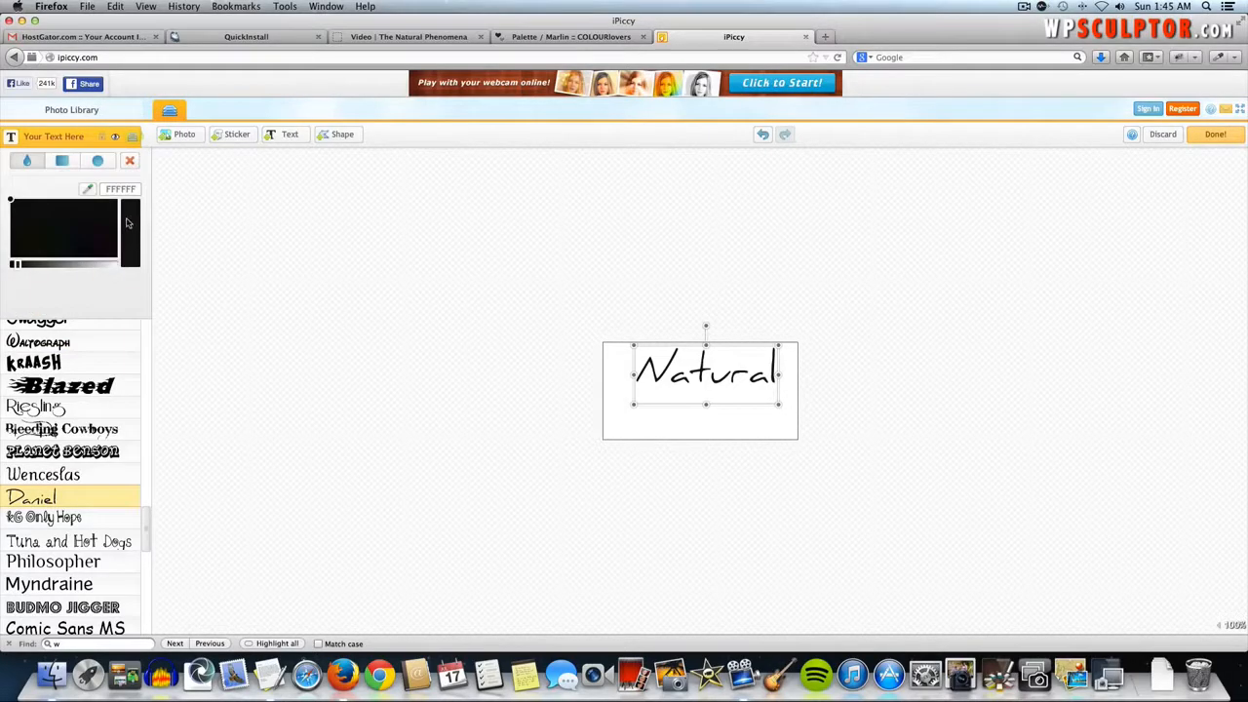
- Colour the Natural text dark teal 435D5A from the Marlin palette and nudge it up-left
left_click(531, 38)
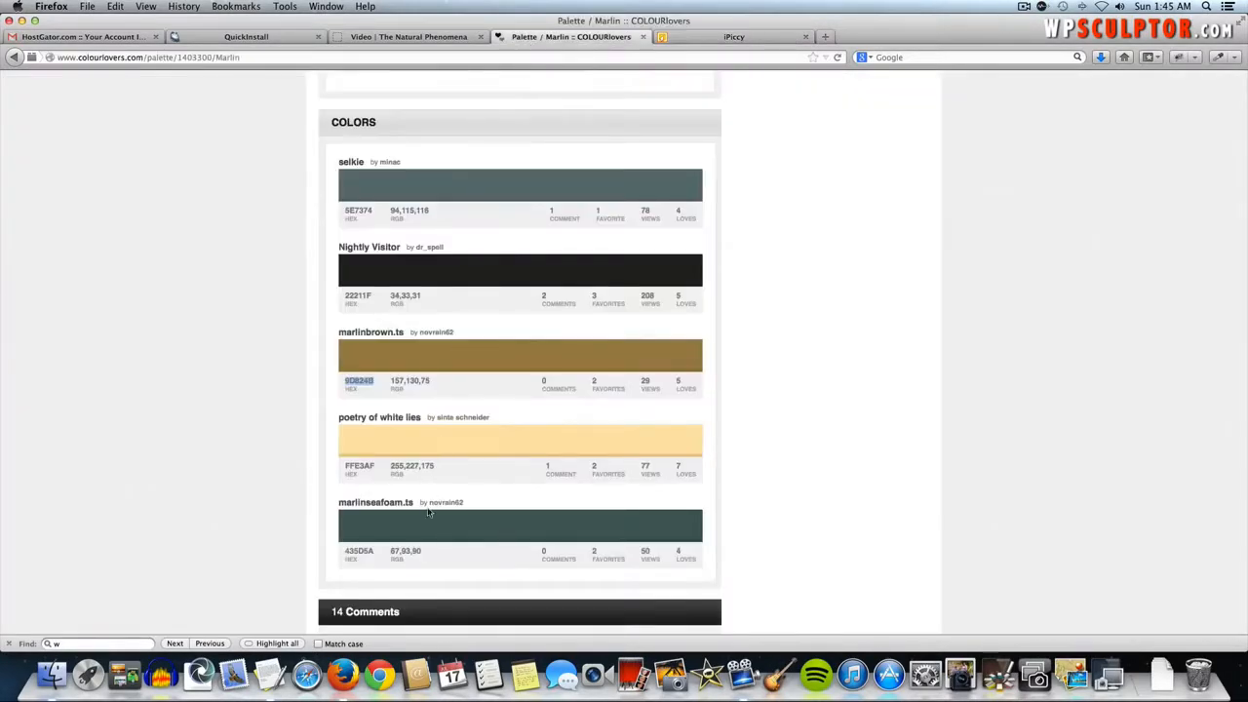
double_click(358, 552)
key("super+c")
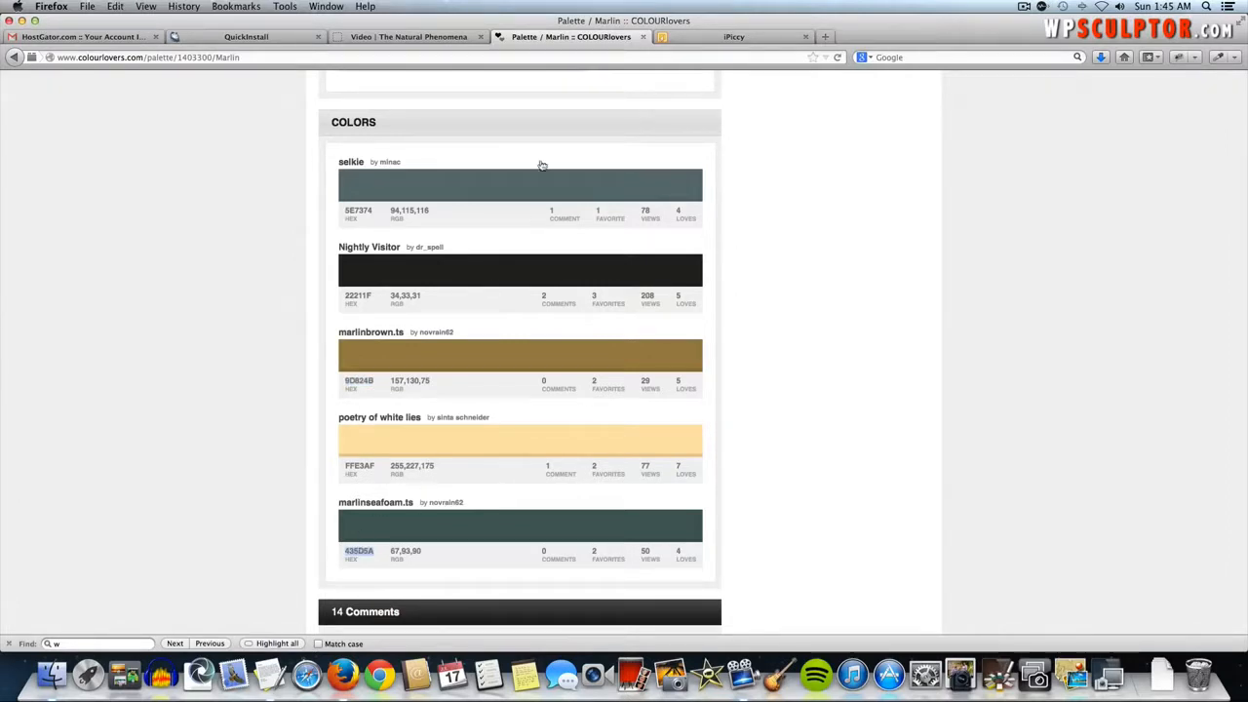
left_click(709, 37)
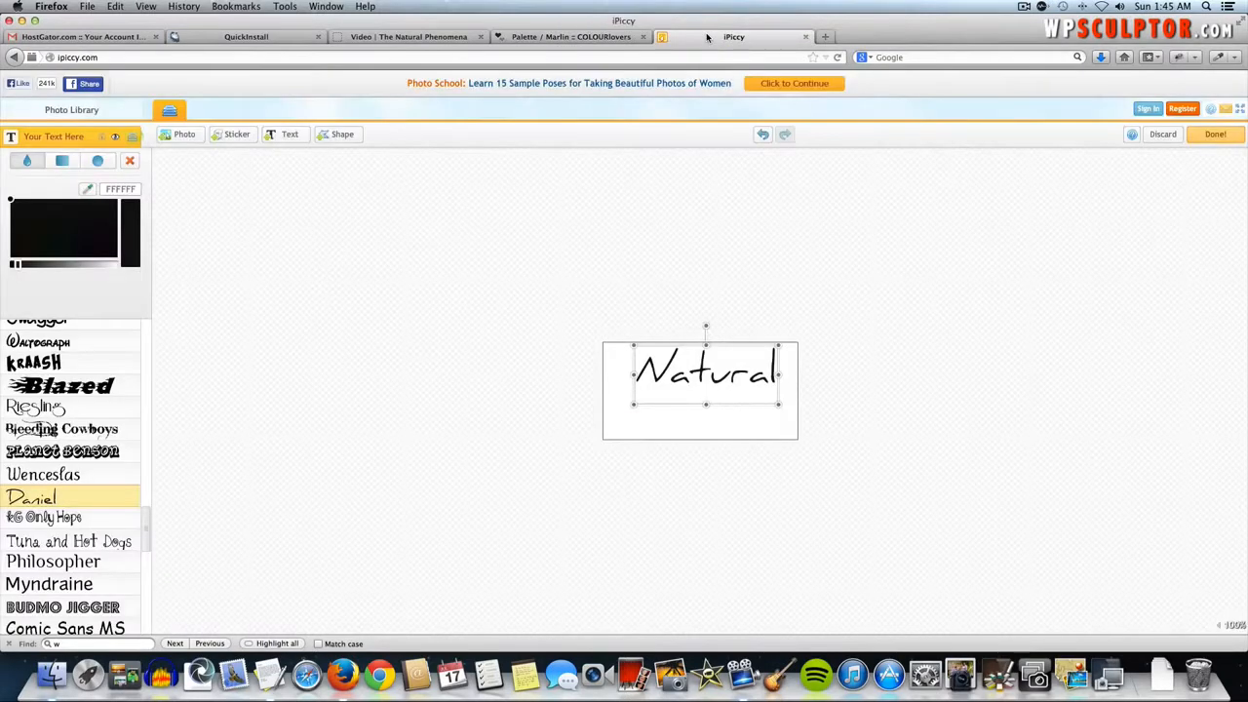
double_click(124, 189)
key("super+v")
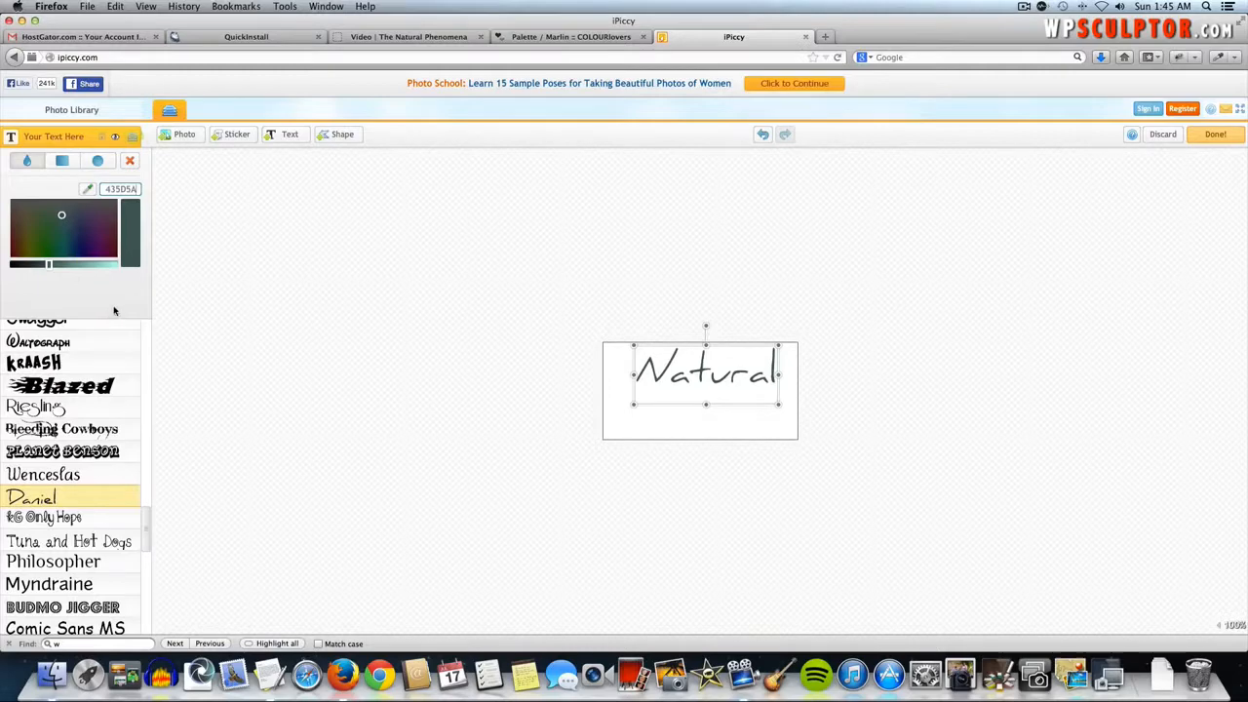
left_click_drag(741, 386, 735, 382)
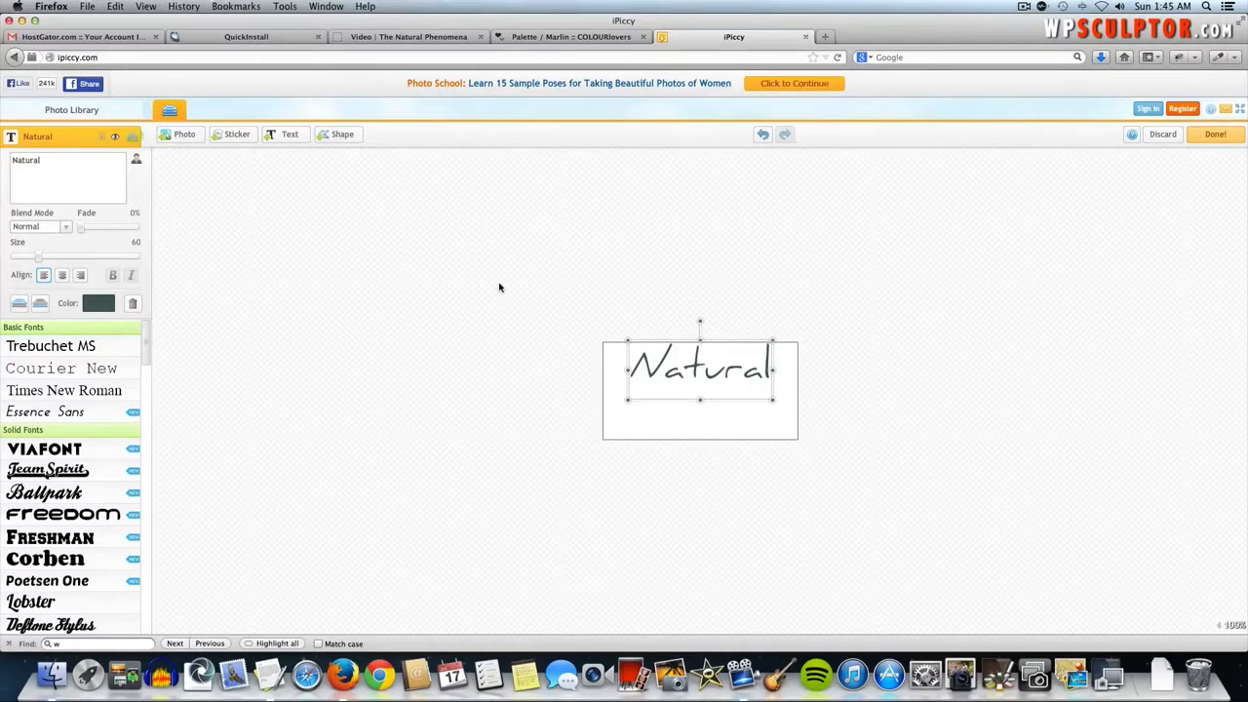
- Add a second text layer reading Phenomena at size 52, placed below Natural
left_click(288, 136)
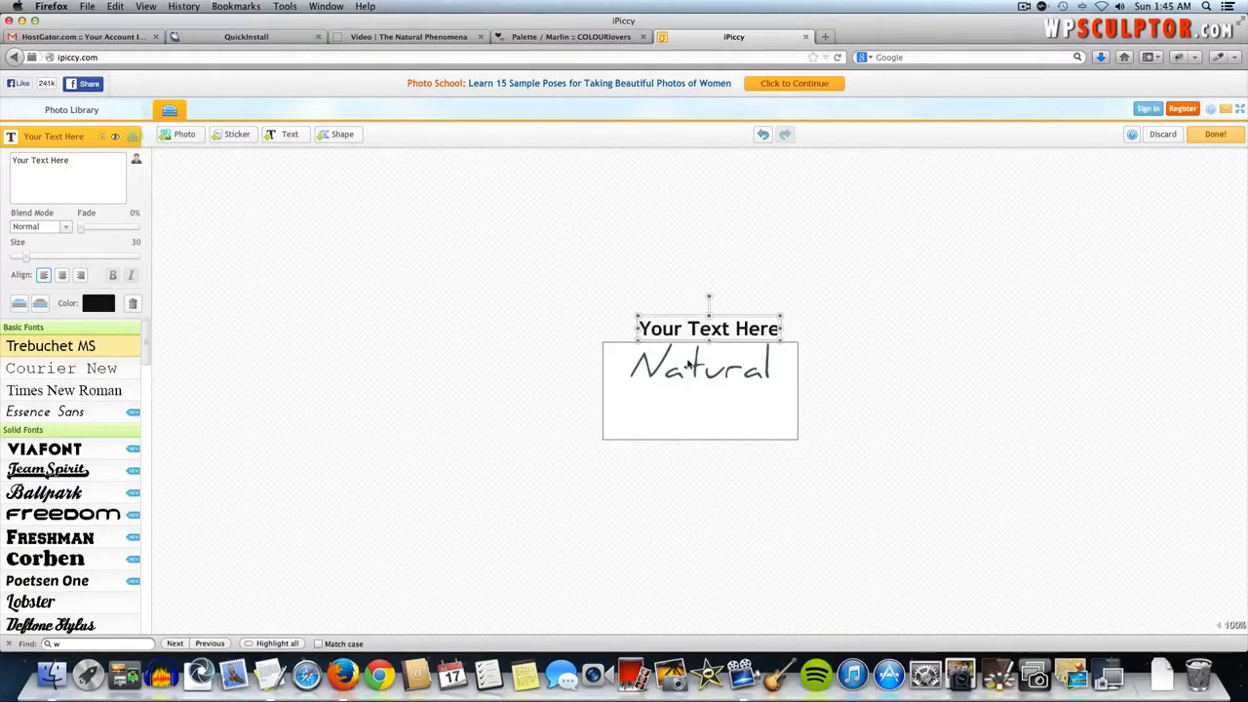
left_click_drag(688, 342, 678, 416)
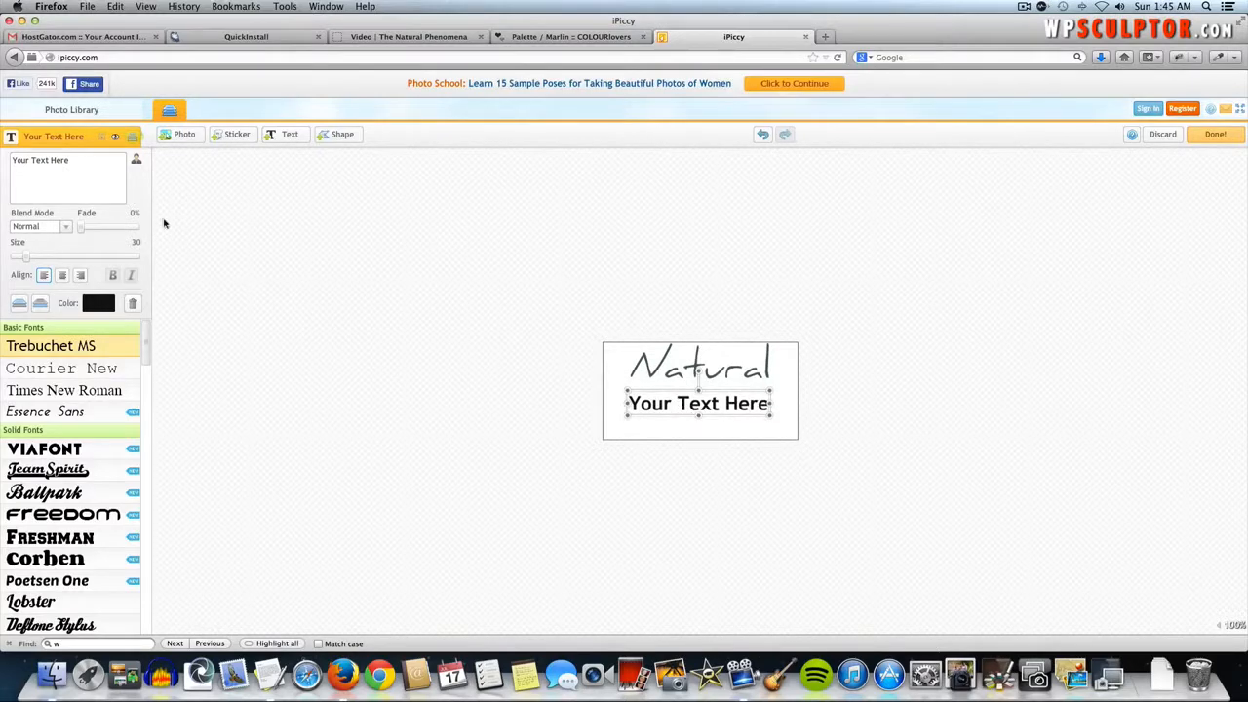
triple_click(58, 172)
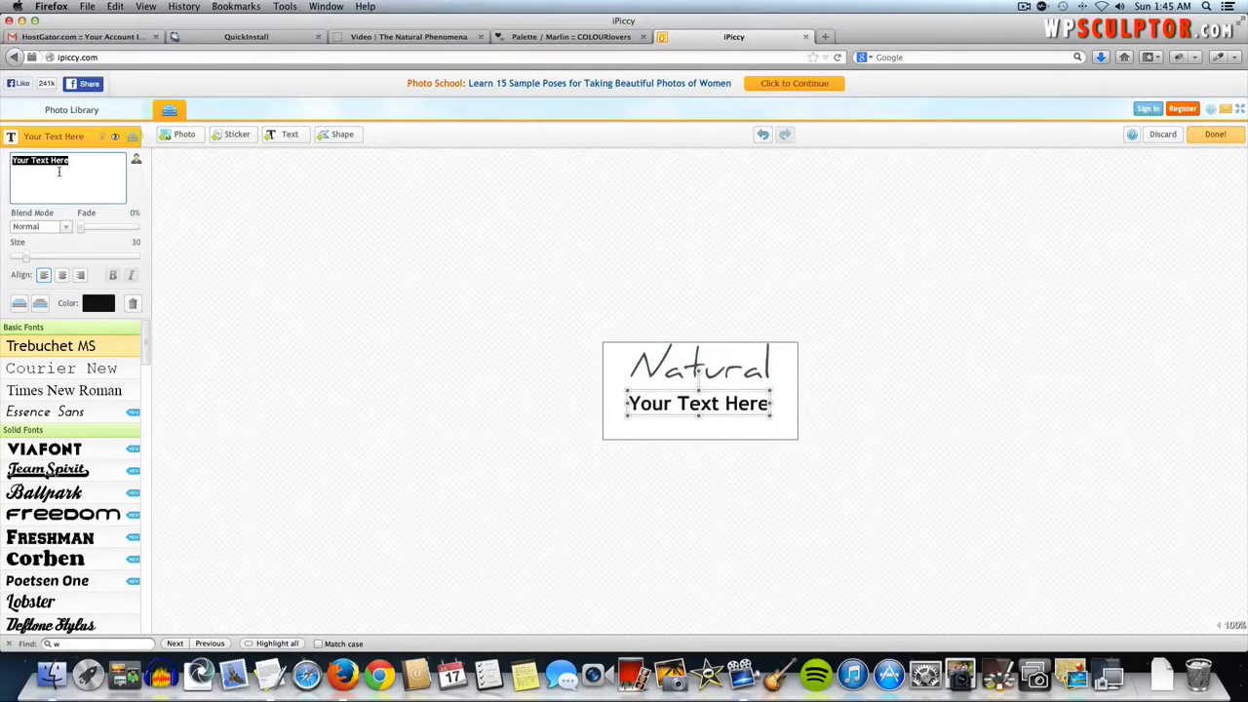
type("Phenome")
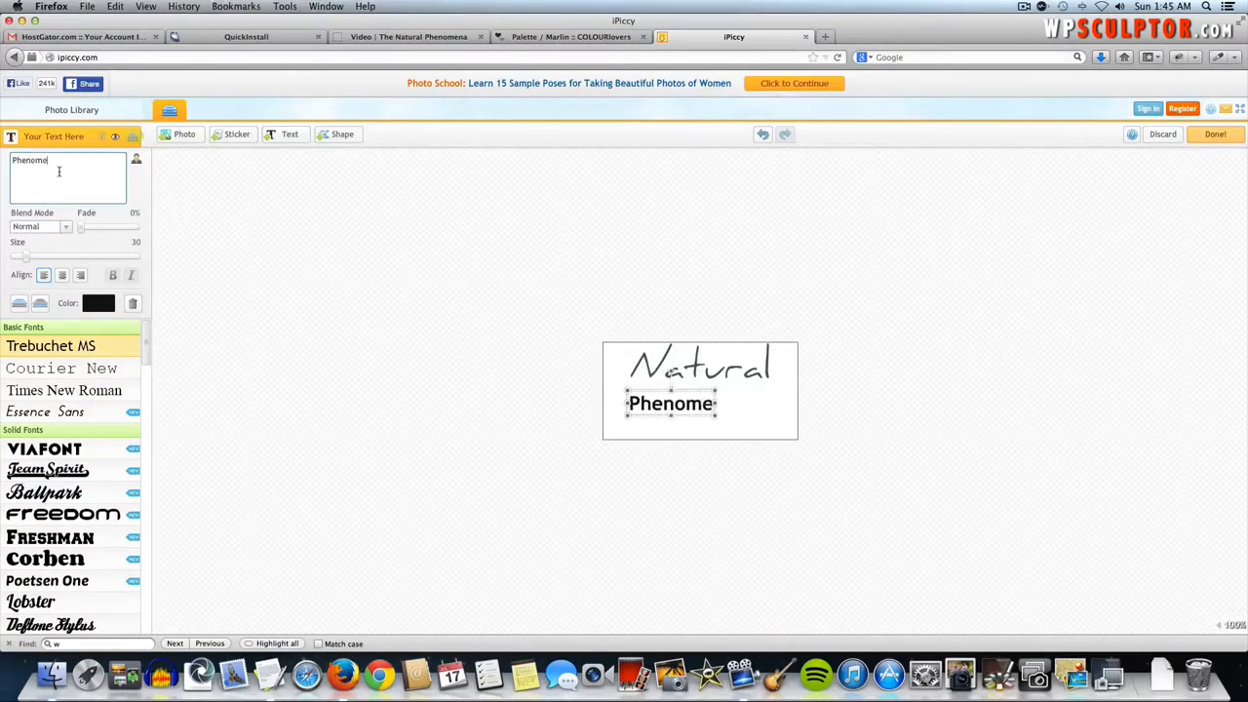
type("na")
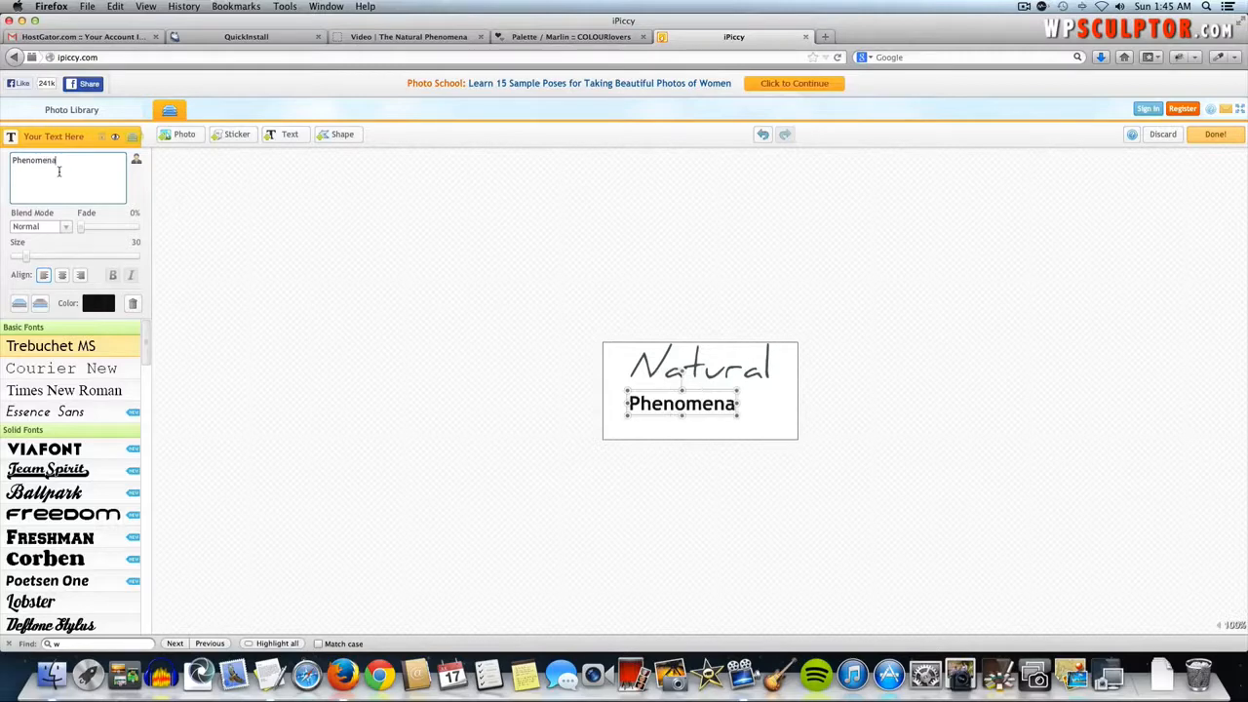
double_click(135, 244)
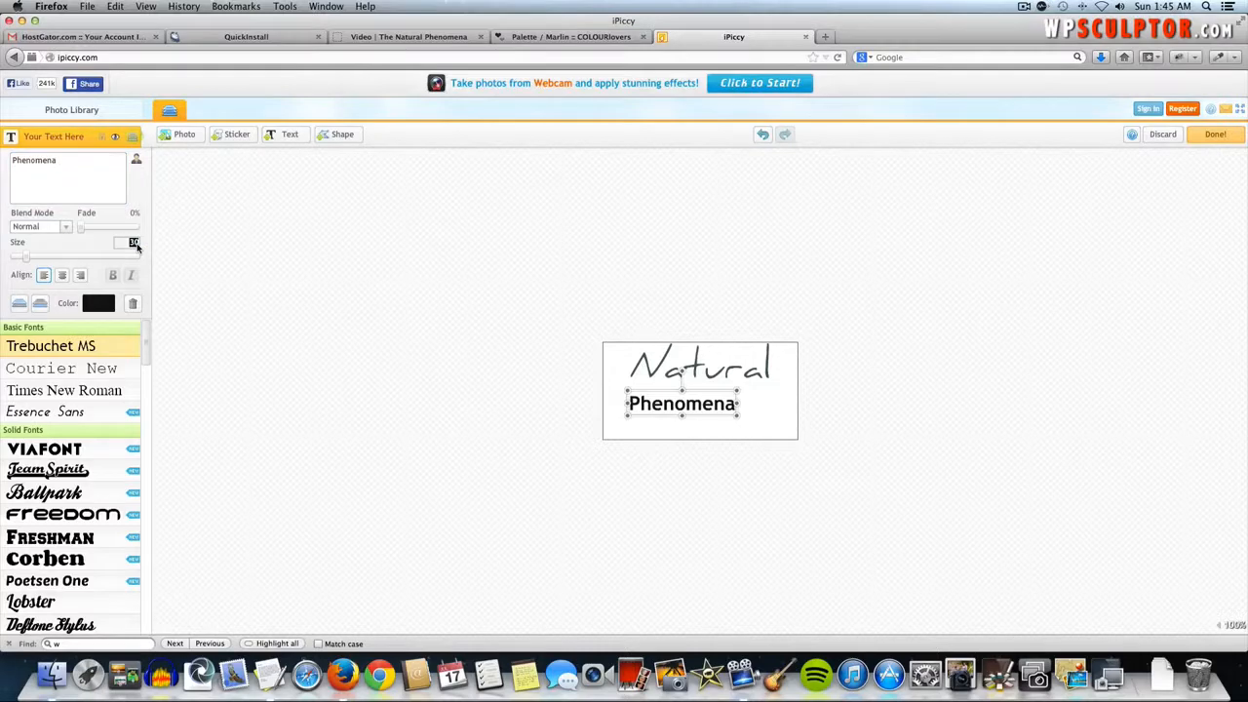
type("52")
key("Return")
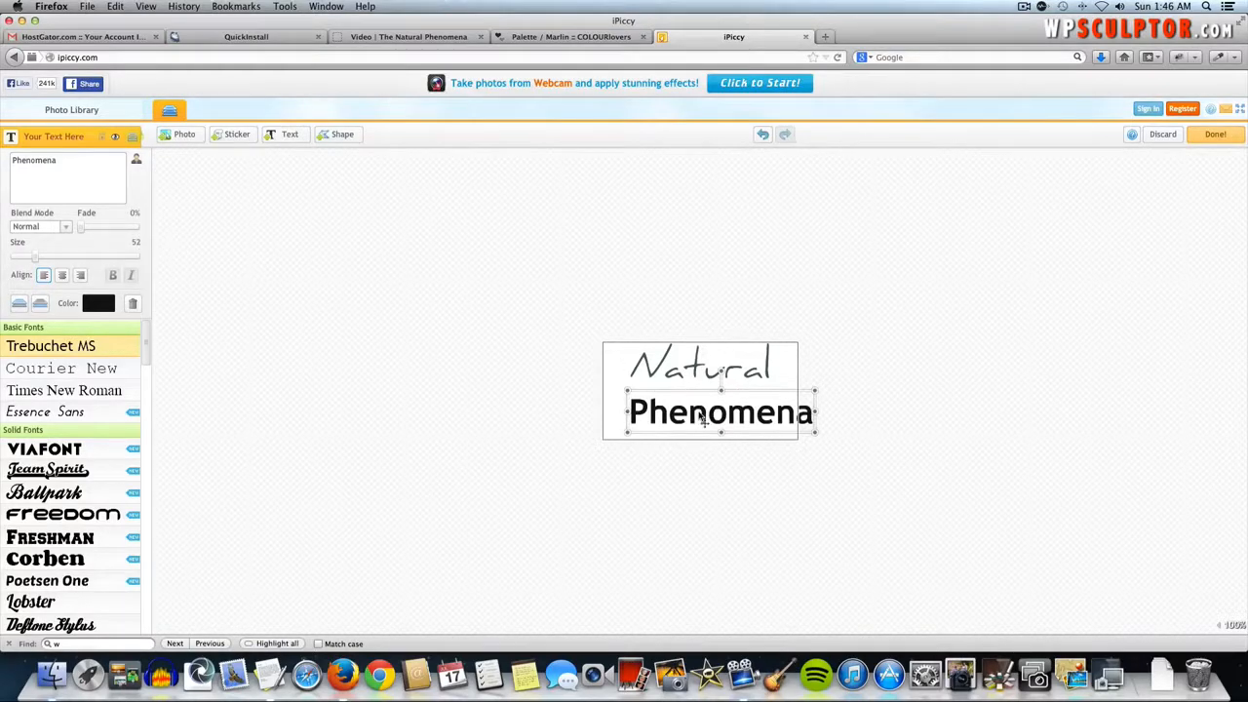
left_click_drag(703, 419, 678, 411)
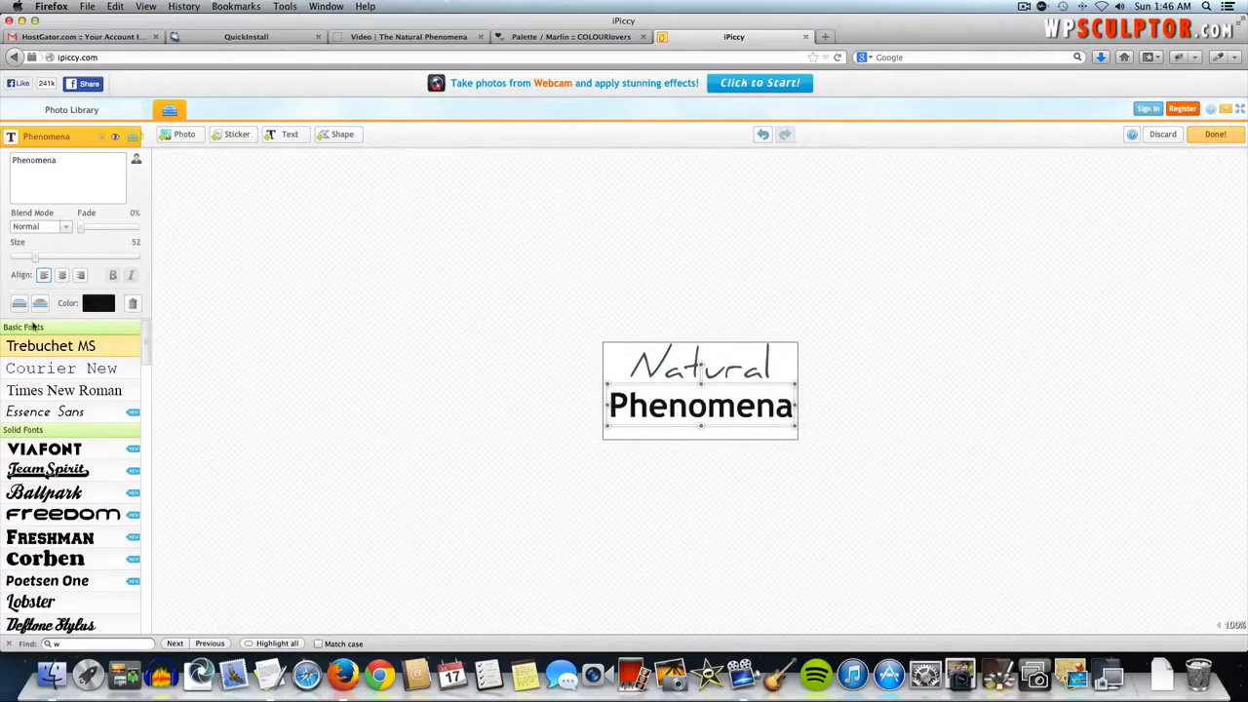
- Set the Phenomena text in the Daniel font
scroll(144, 380, "down", 1)
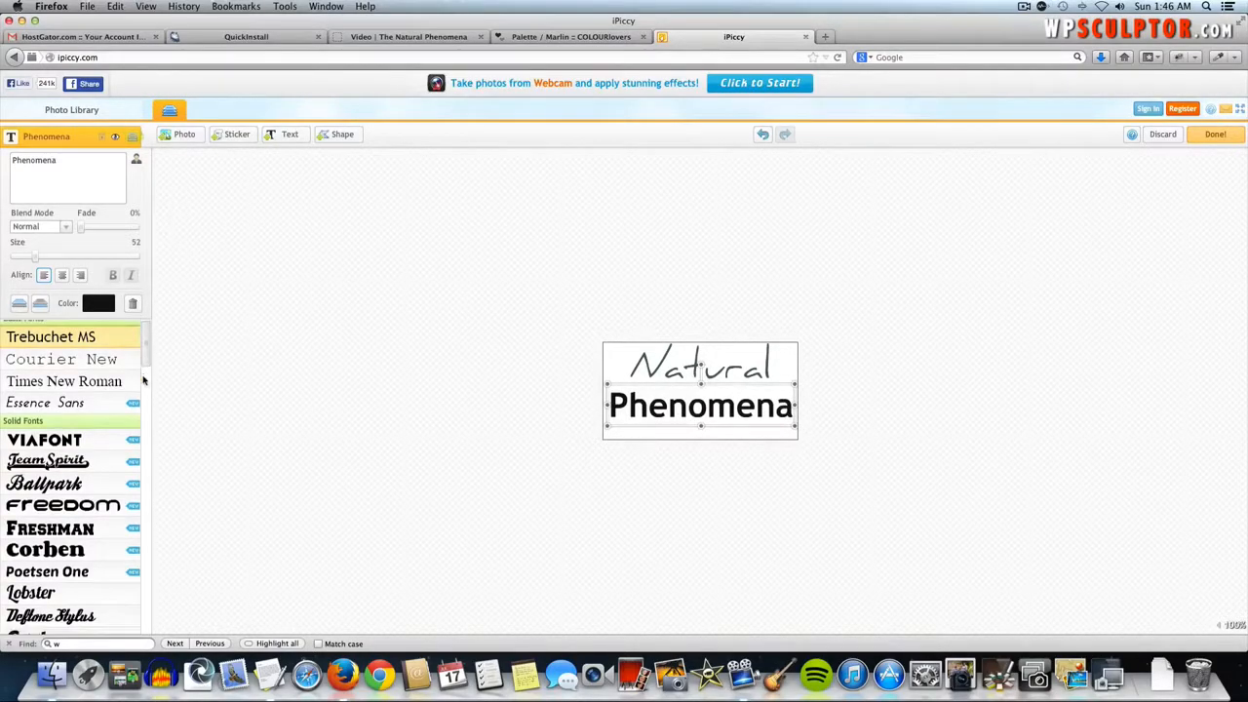
scroll(144, 380, "down", 15)
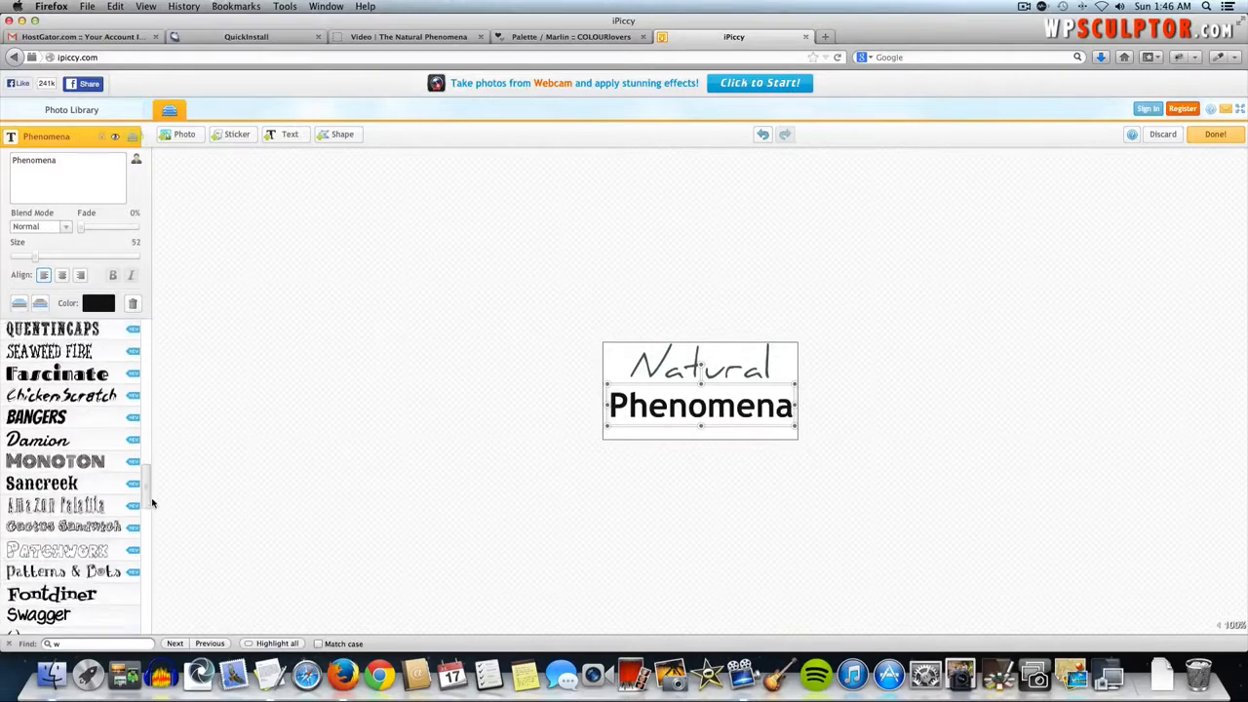
left_click_drag(151, 503, 155, 541)
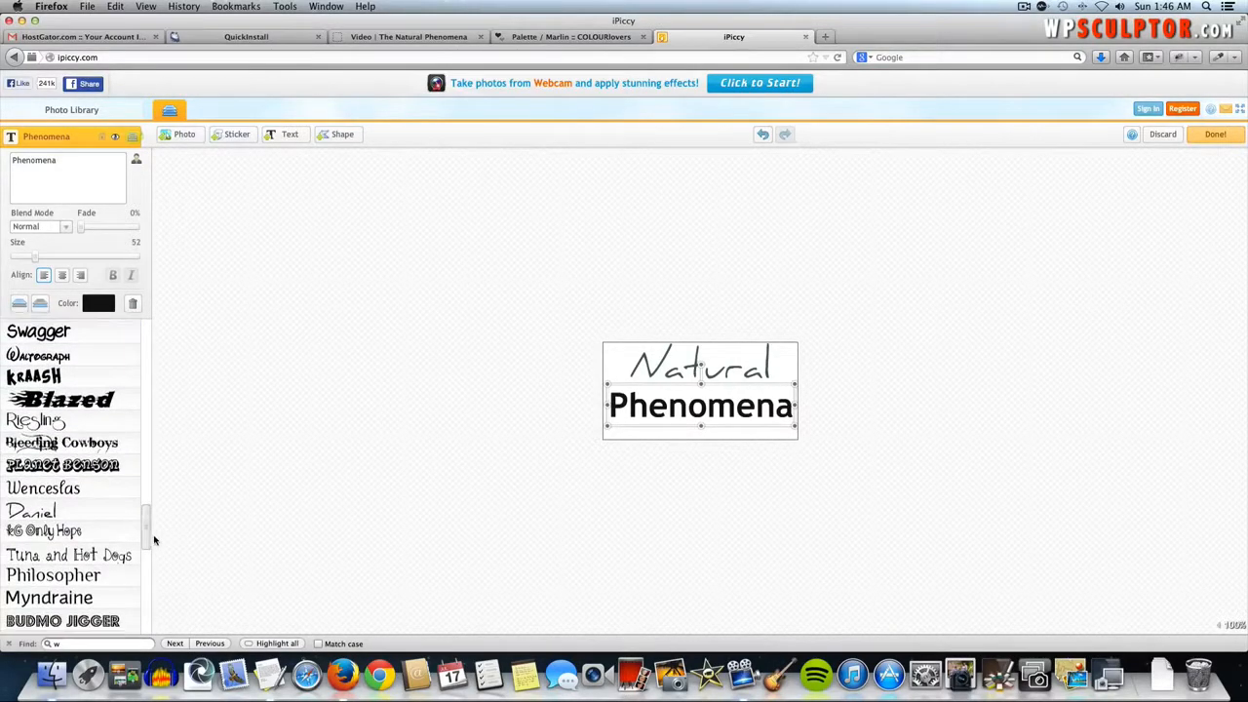
left_click(56, 512)
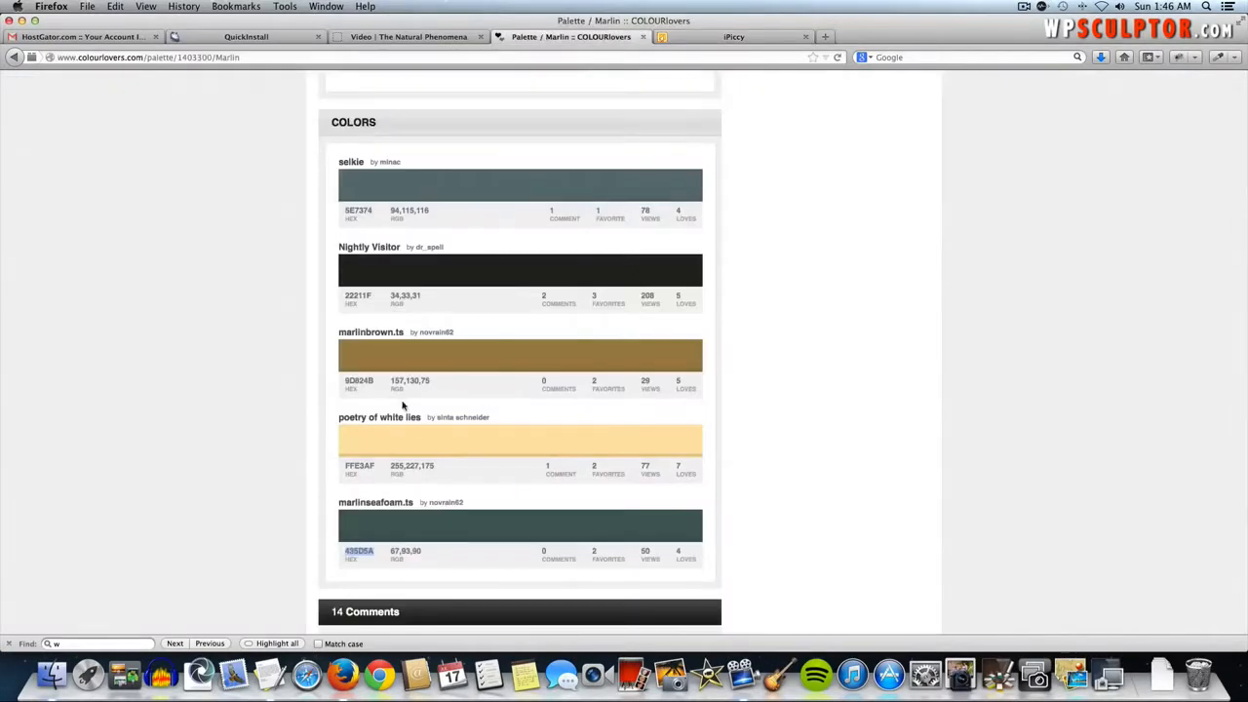
- Colour Phenomena golden brown 9D824B, copied from the Marlin palette
left_click(361, 380)
double_click(361, 380)
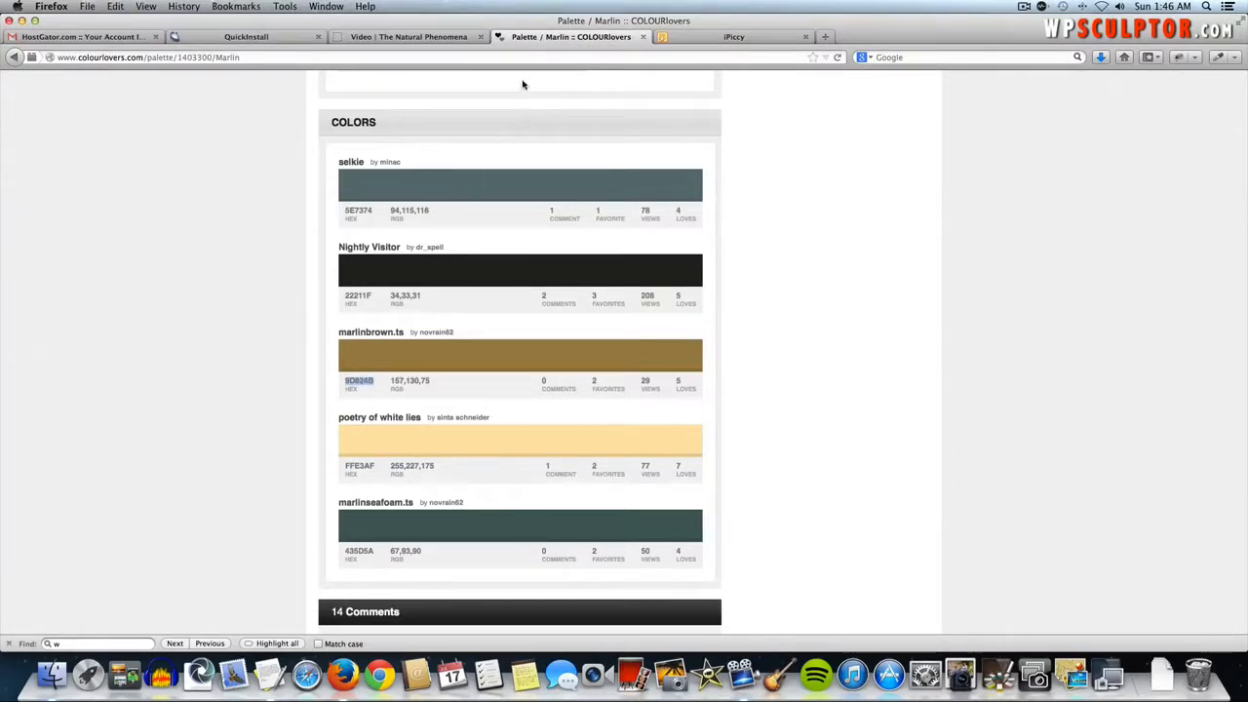
left_click(734, 37)
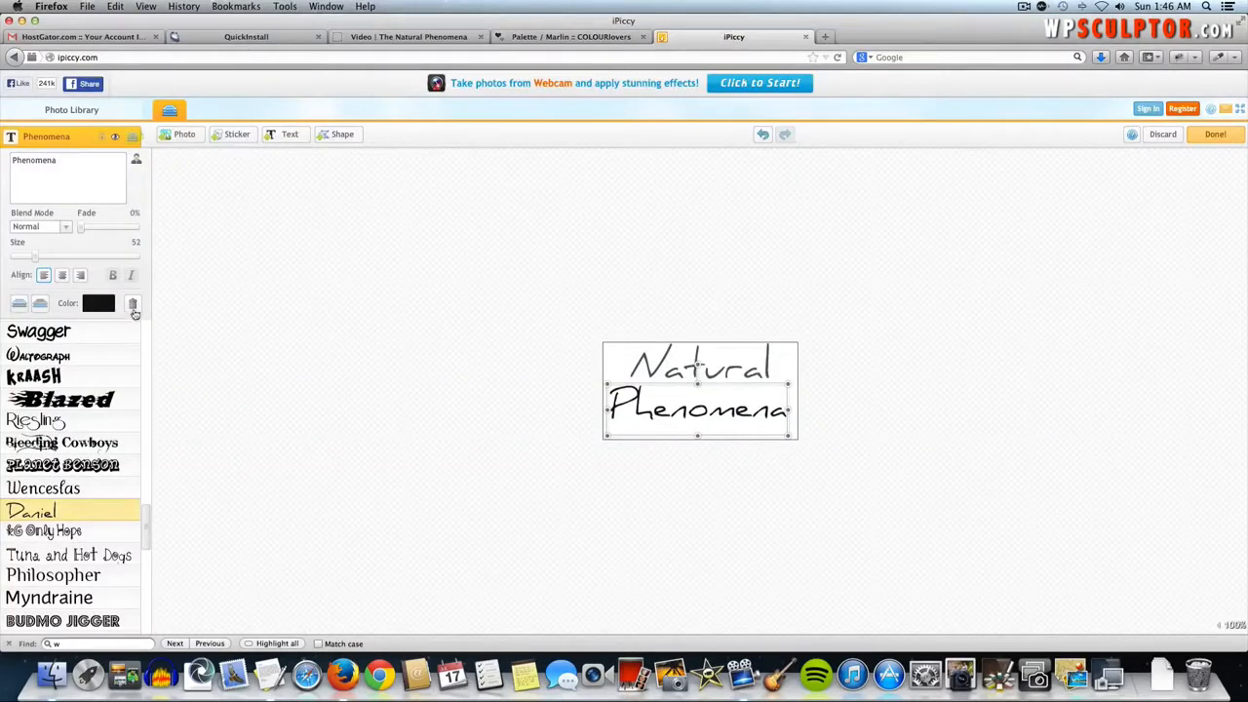
left_click(96, 304)
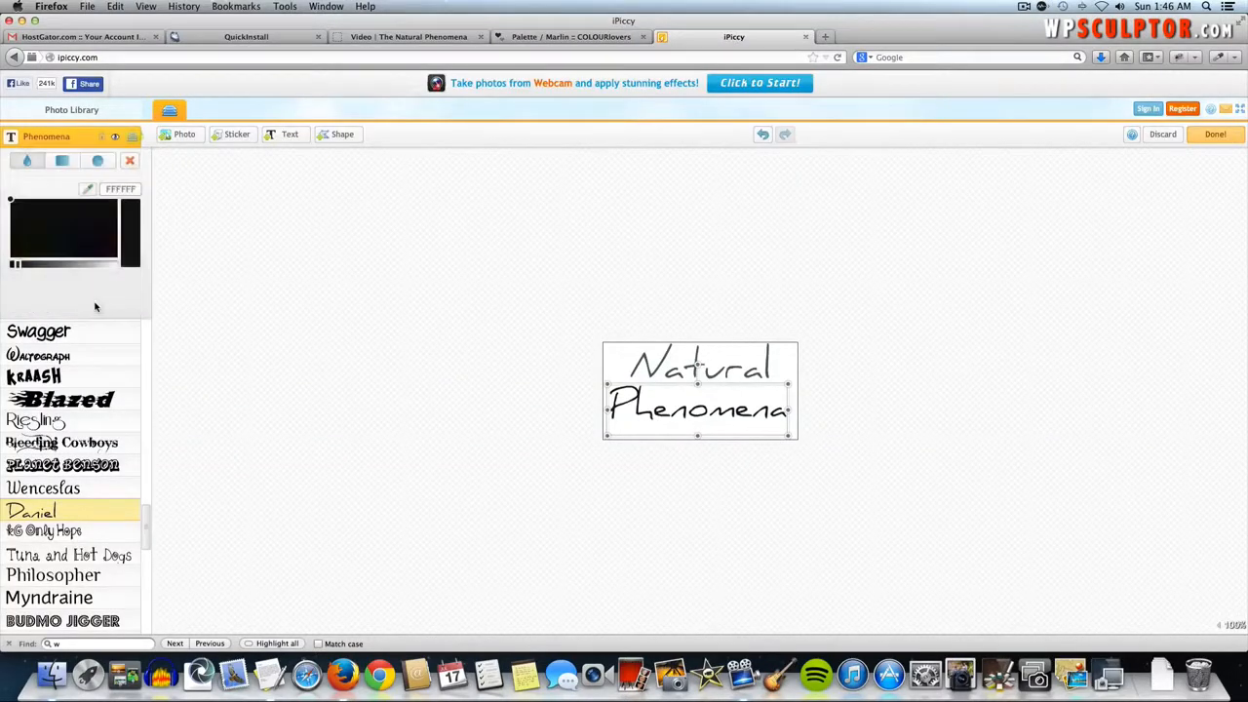
double_click(122, 188)
type("9D834B")
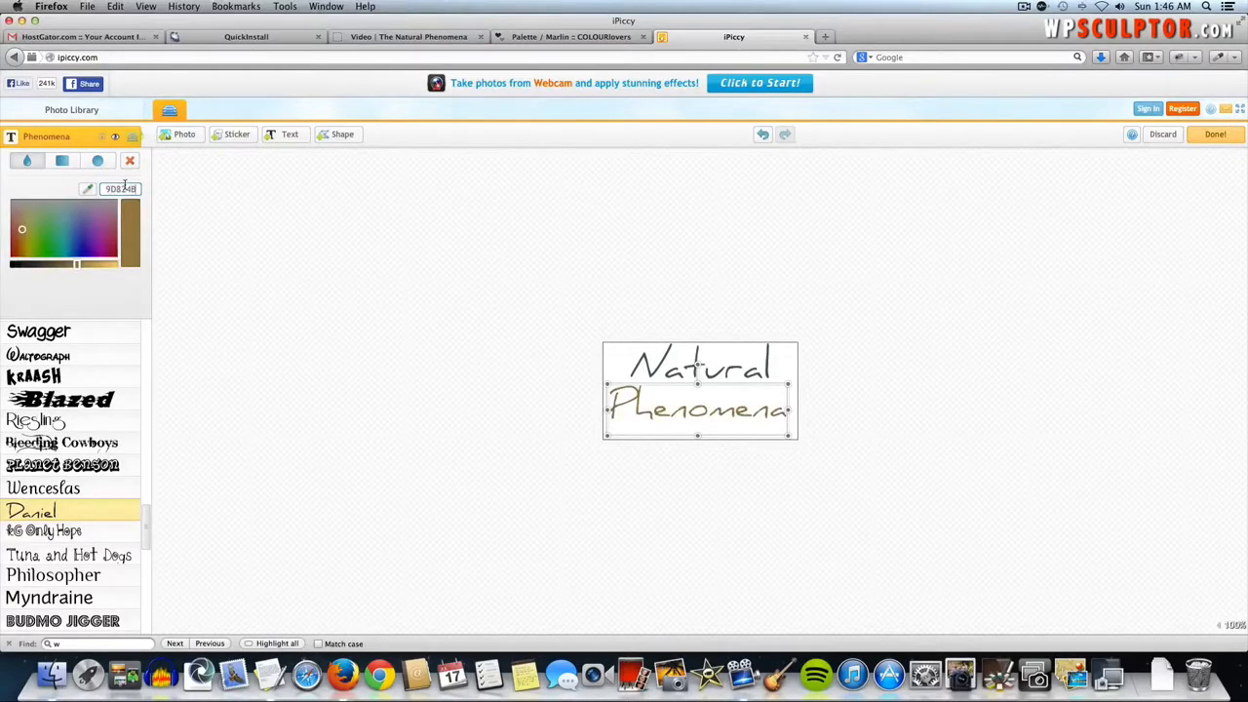
left_click(429, 290)
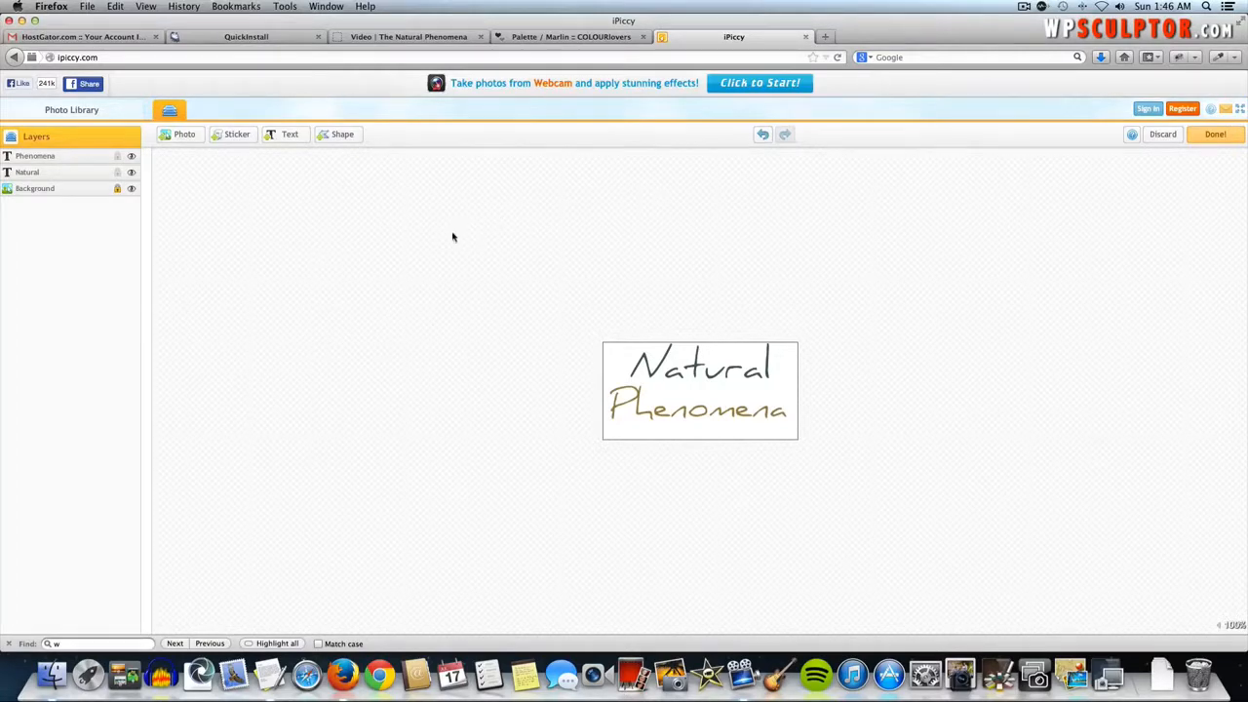
- Nudge Phenomena up so it sits neatly beneath Natural, then check the layout
left_click(727, 418)
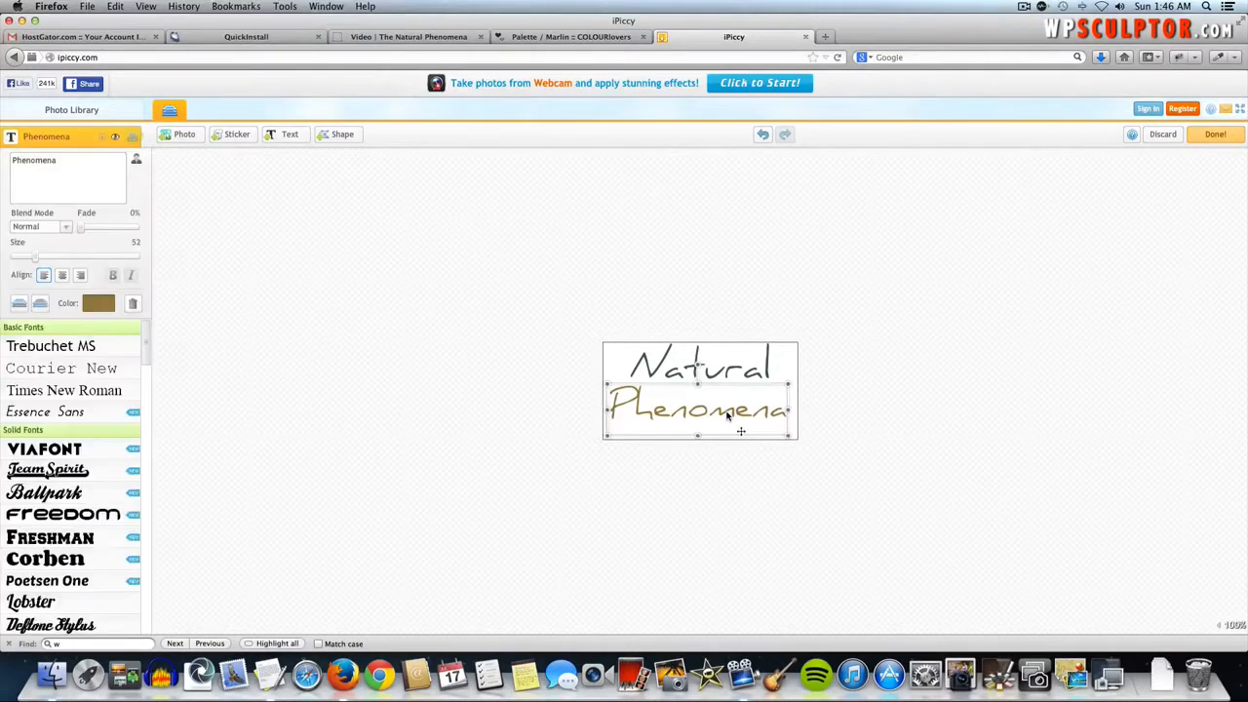
left_click(728, 376)
left_click(871, 379)
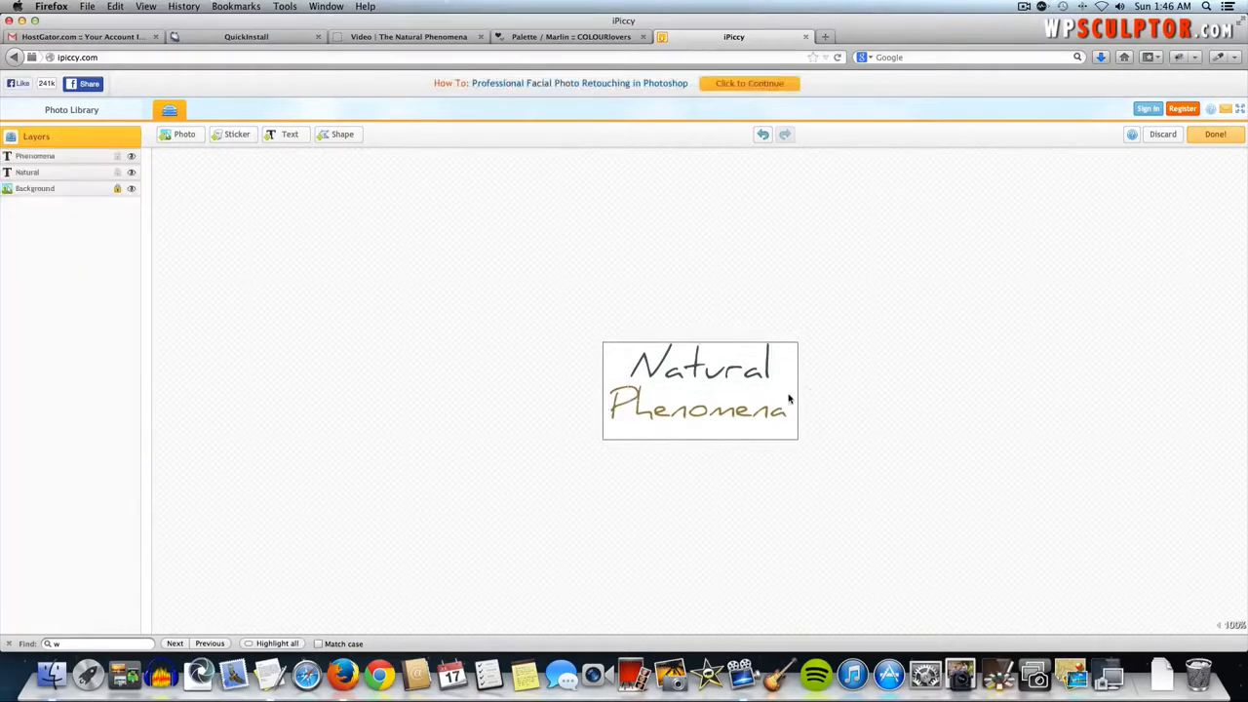
left_click(733, 416)
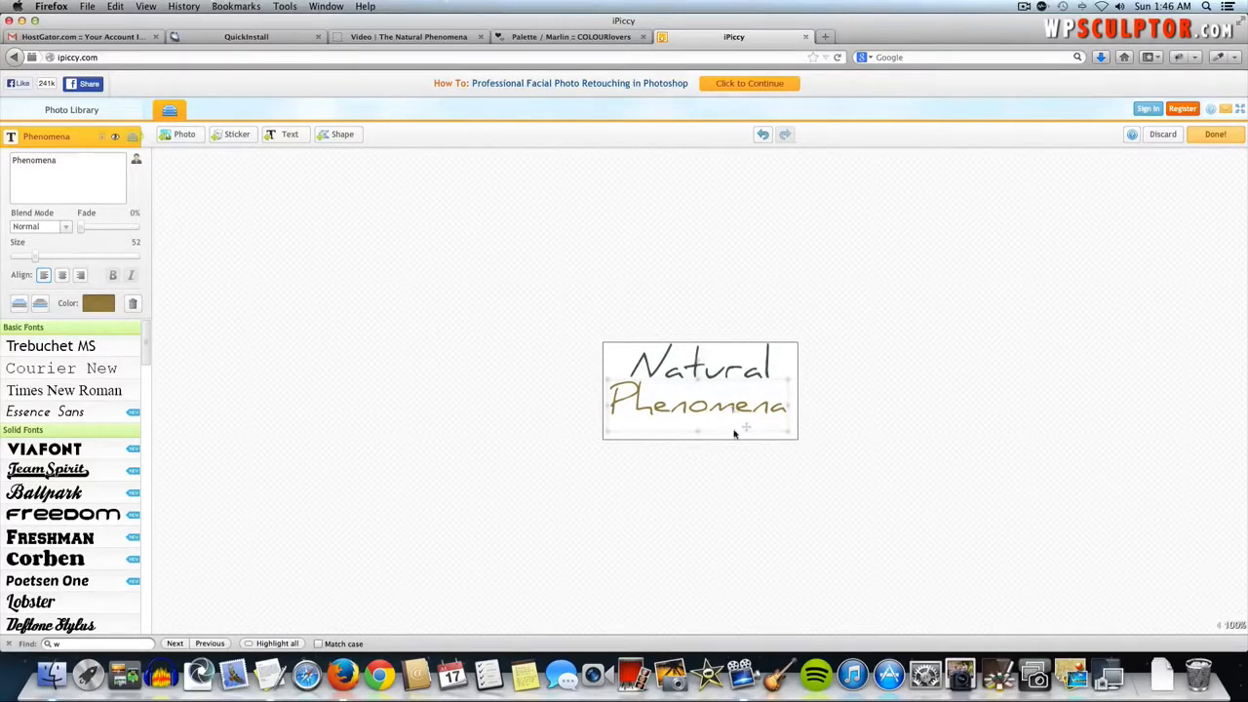
left_click_drag(734, 431, 733, 409)
left_click(899, 368)
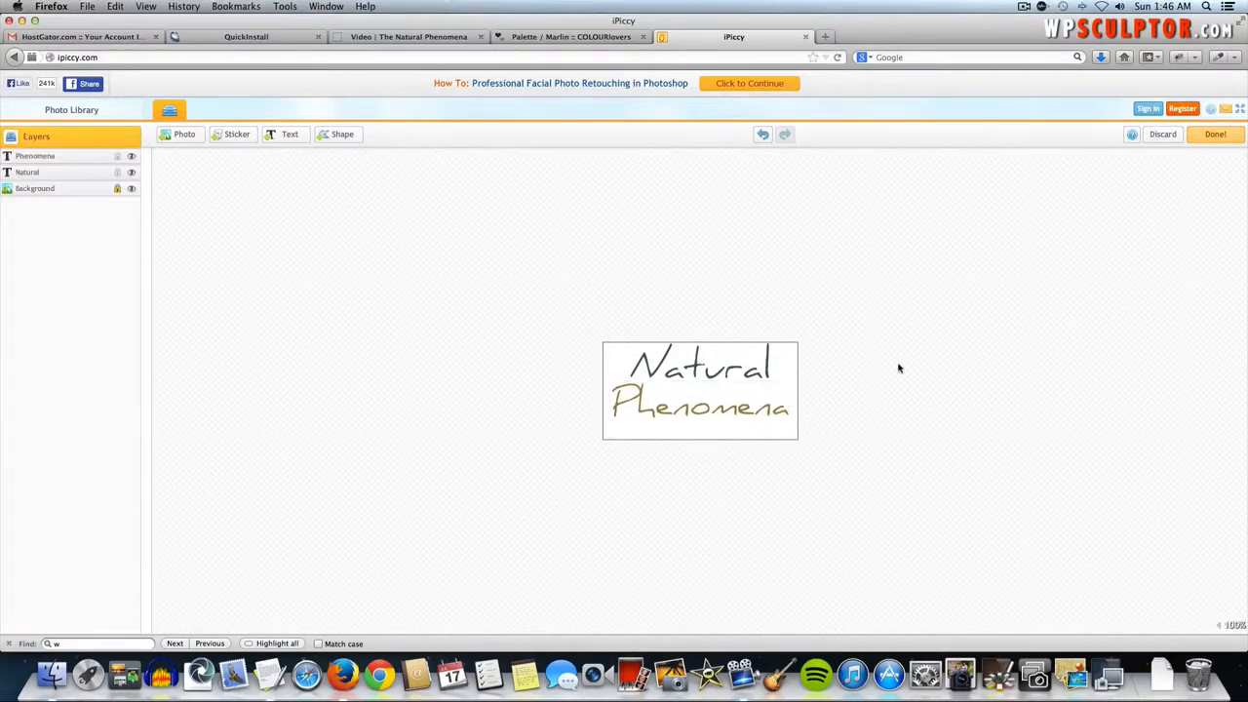
left_click(768, 373)
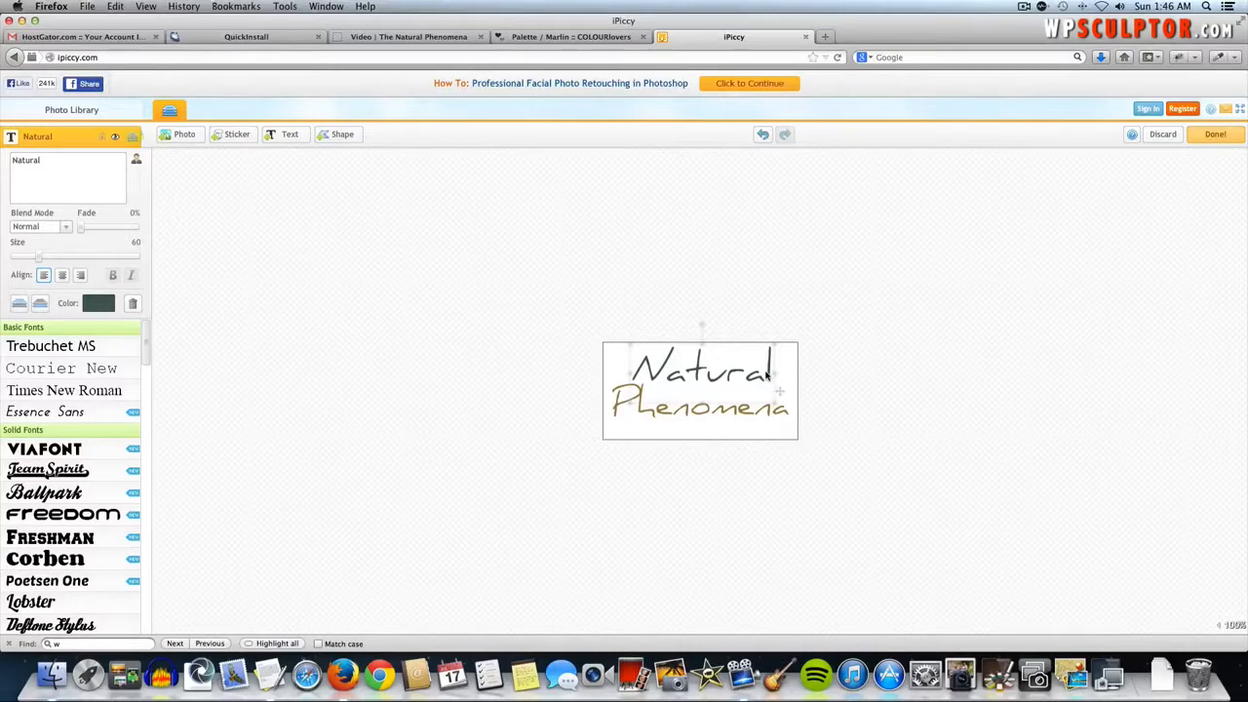
left_click(872, 359)
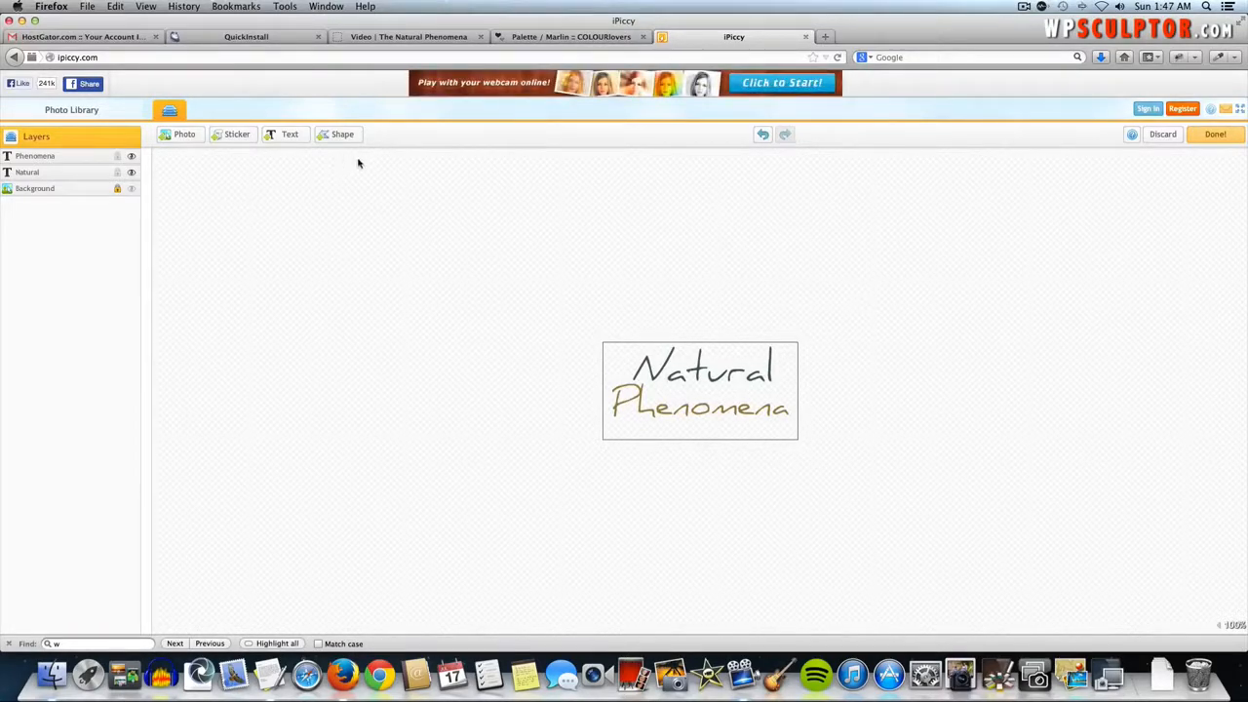
- Crop the image tightly around the Natural Phenomena lettering to 278 × 121 px
left_click(1213, 136)
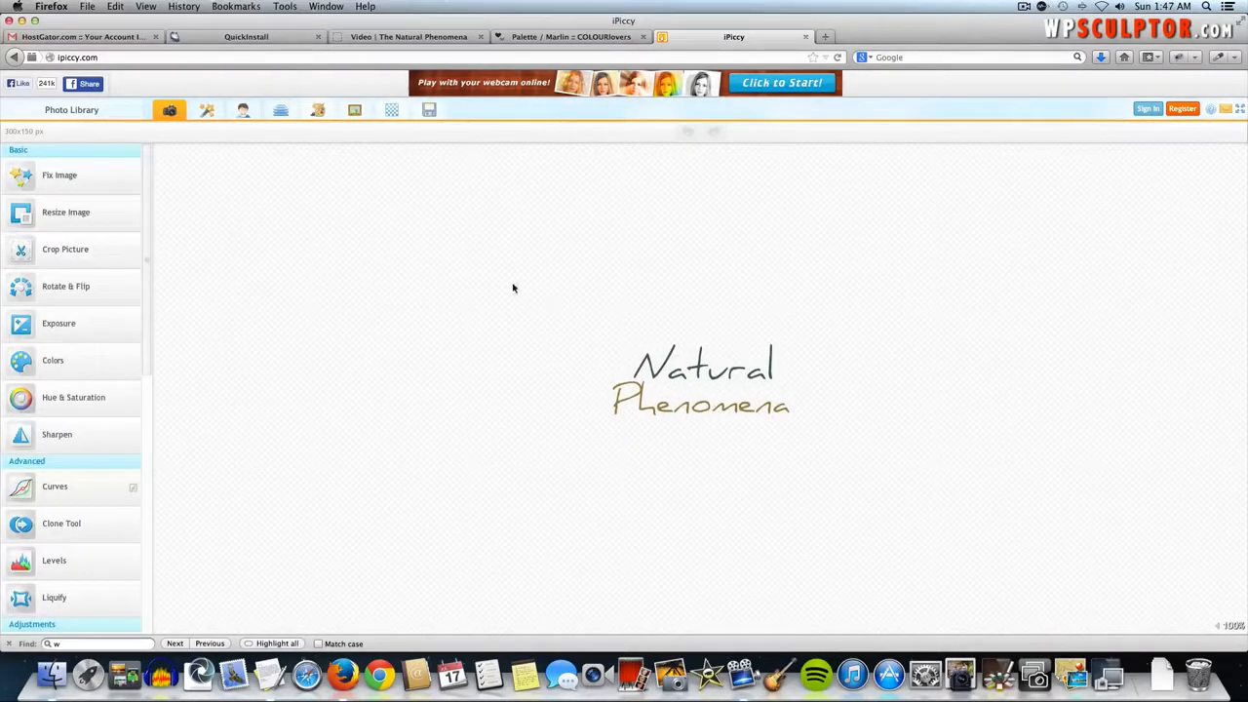
left_click(92, 250)
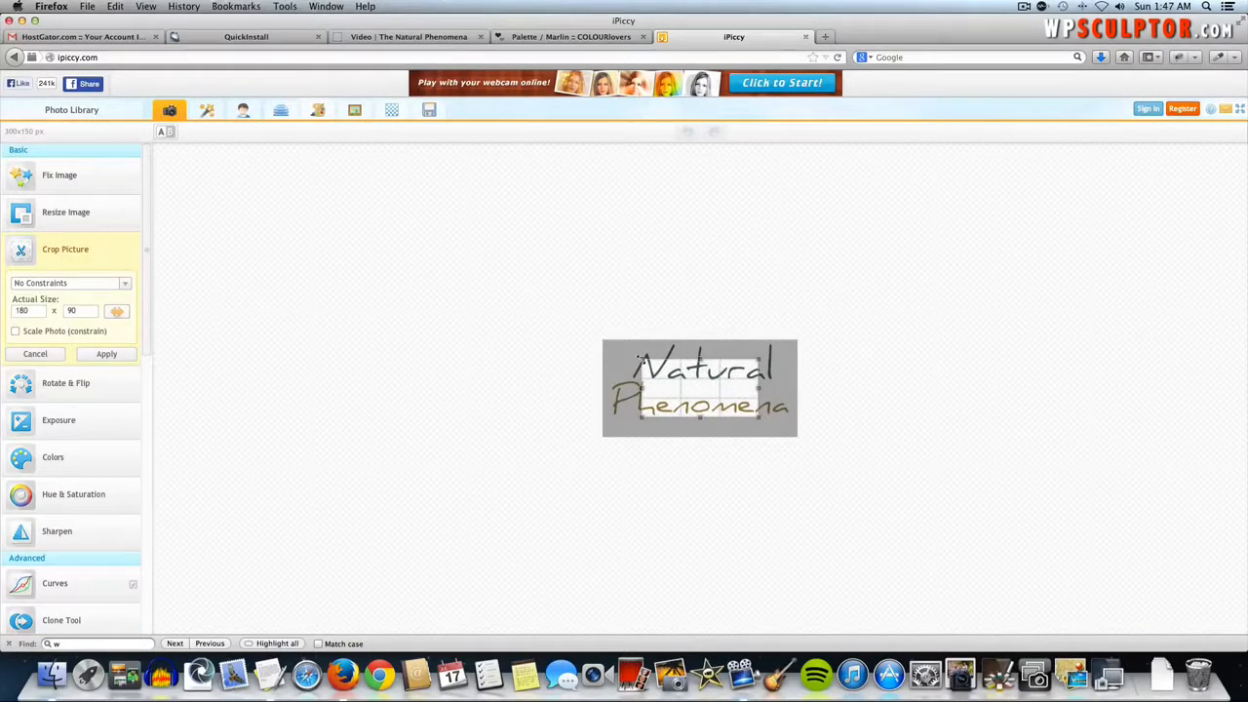
left_click_drag(637, 359, 608, 339)
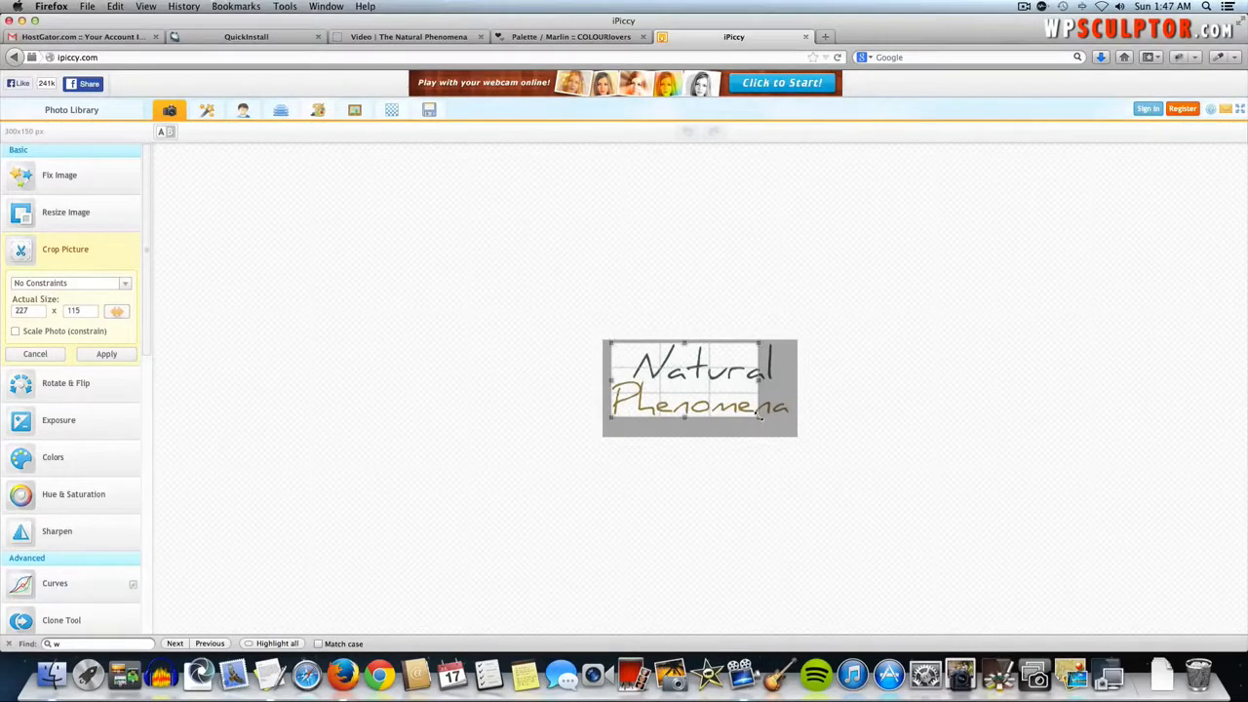
left_click_drag(759, 415, 792, 420)
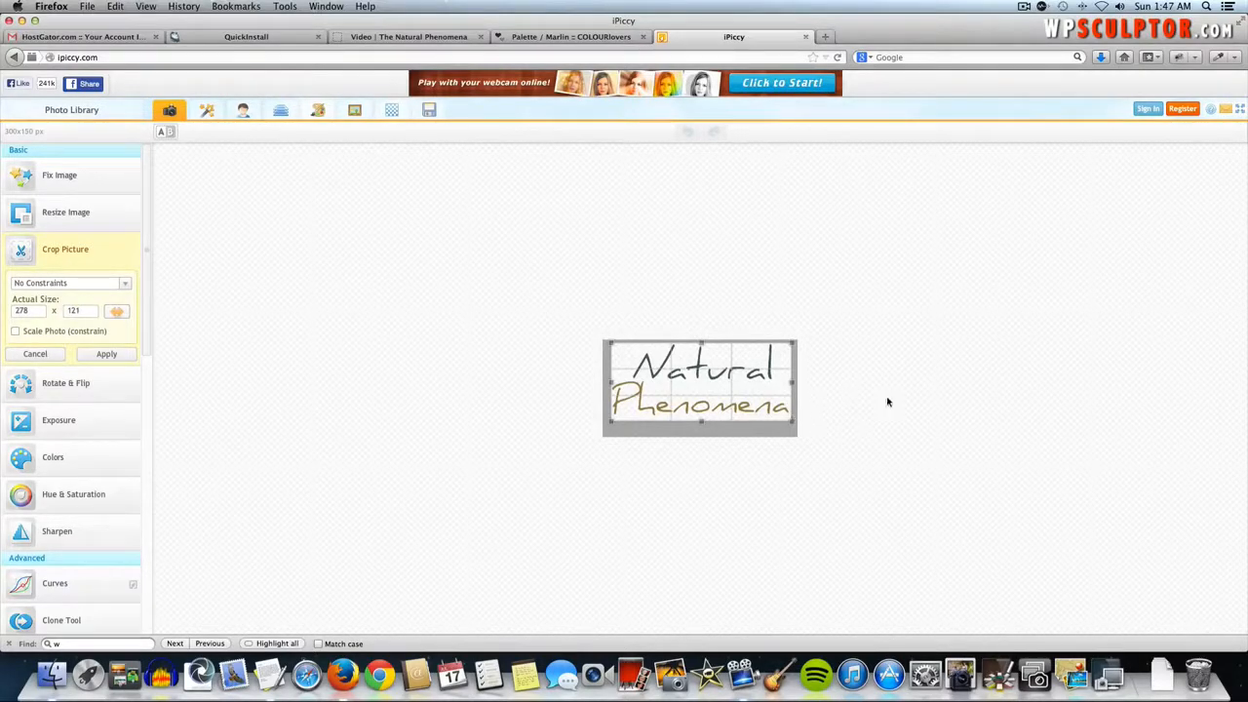
left_click(106, 355)
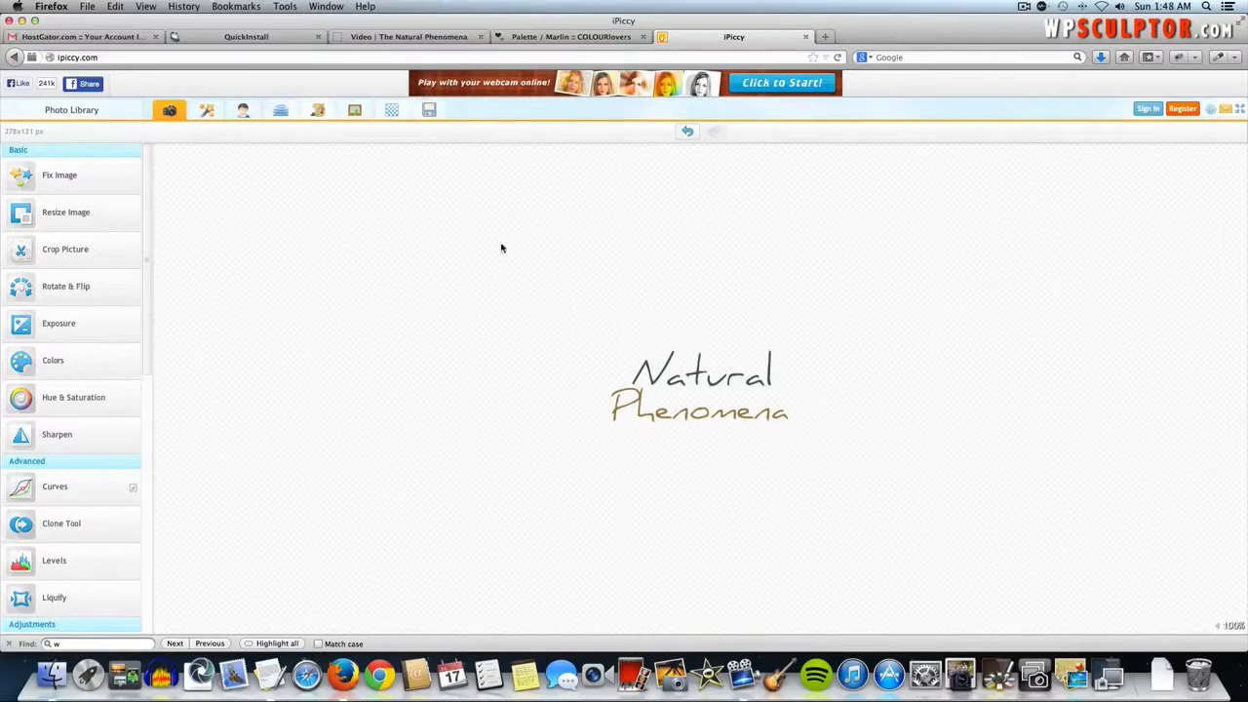
- Save the cropped logo as a PNG named 'Origami Logo' in the Origami Video folder
left_click(430, 111)
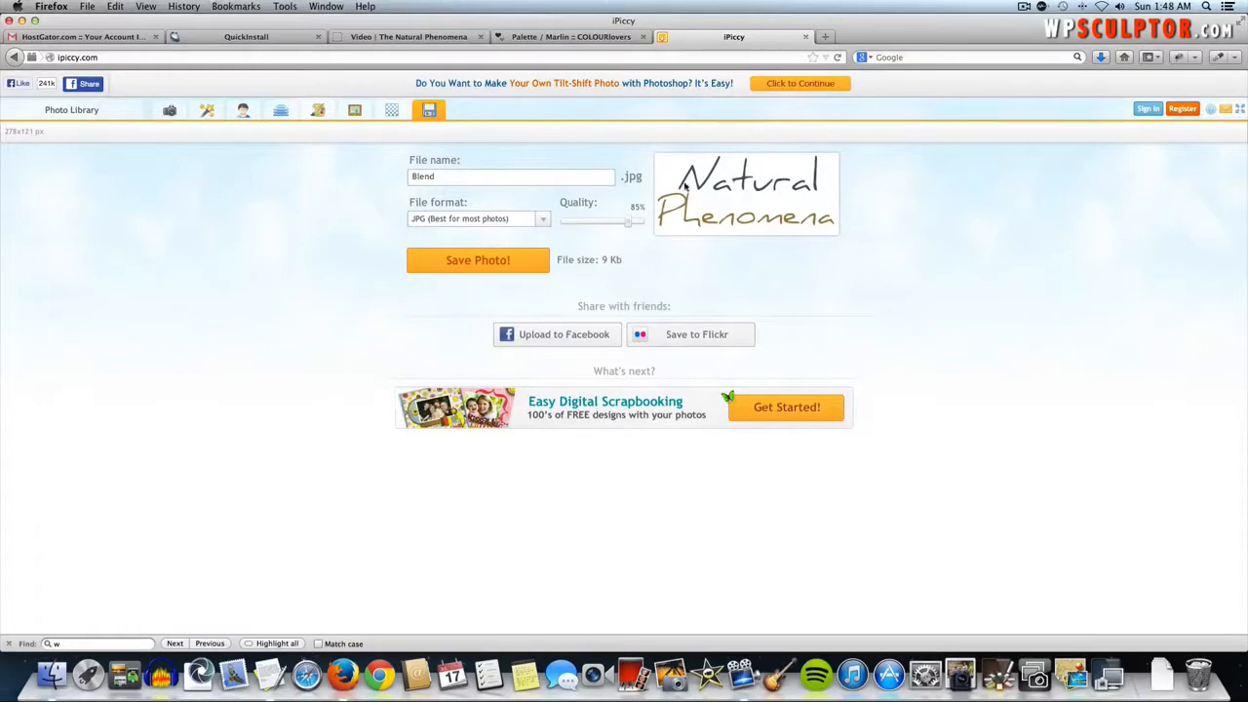
left_click(454, 220)
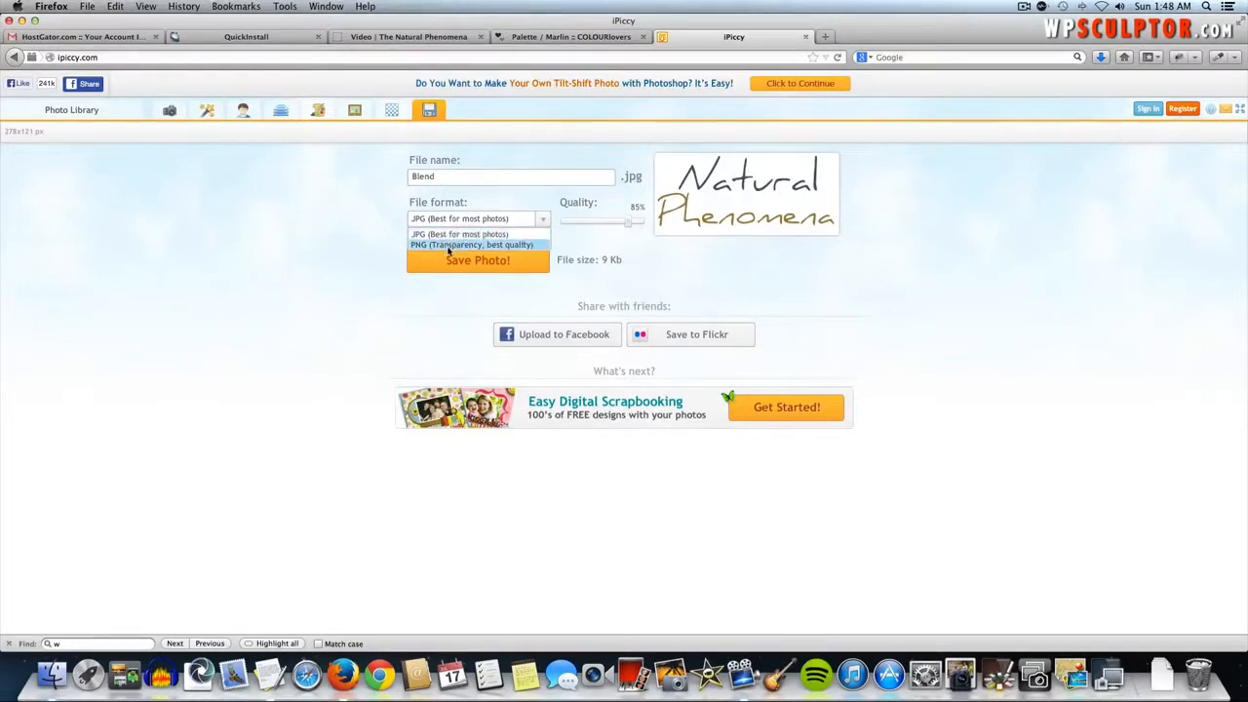
left_click(448, 246)
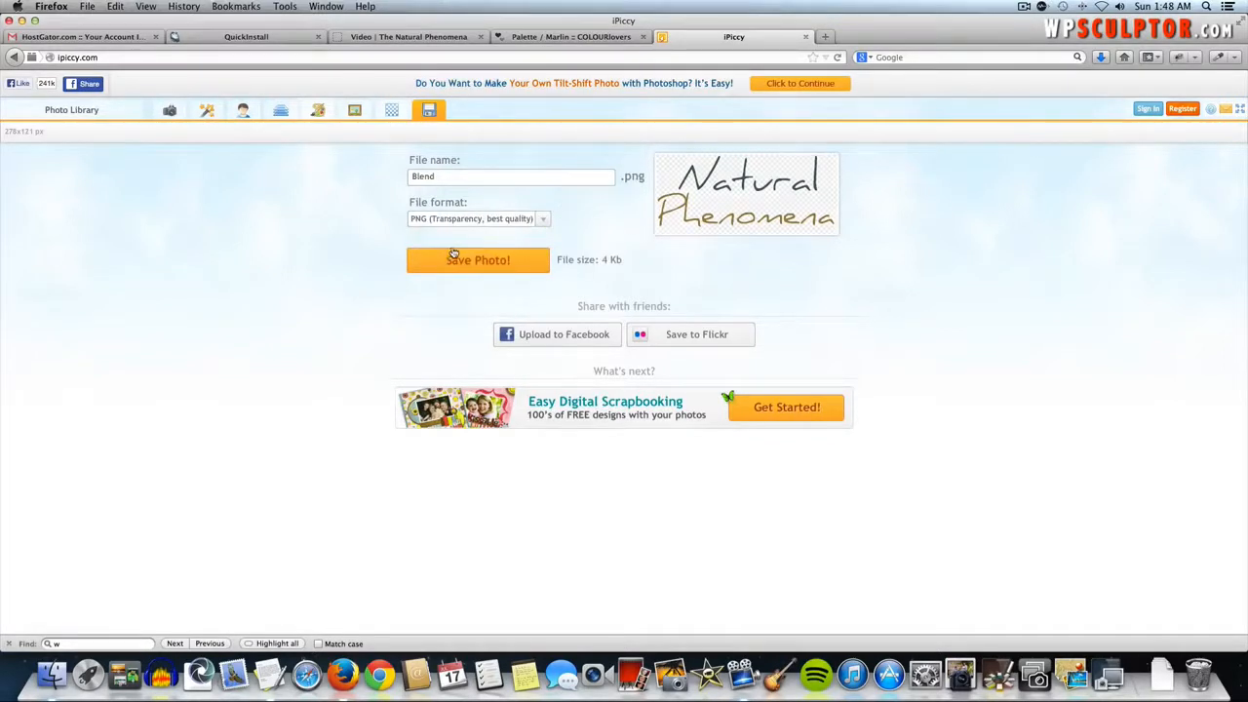
left_click(478, 261)
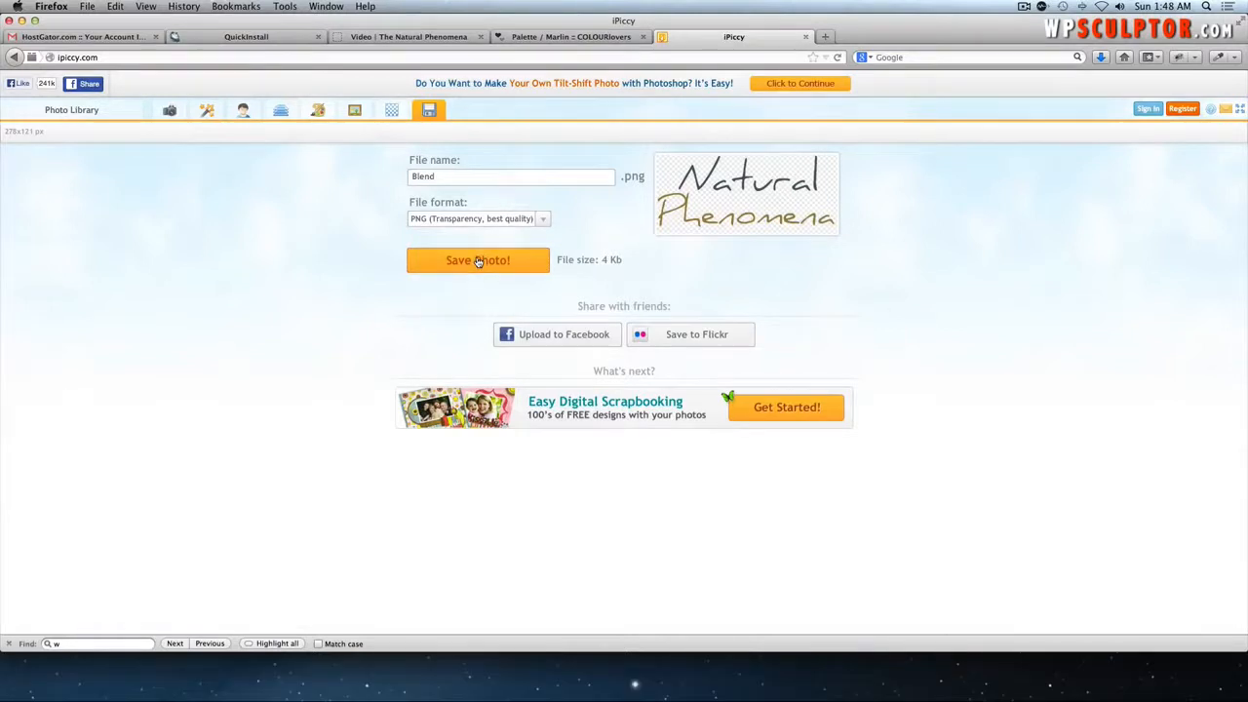
left_click(625, 279)
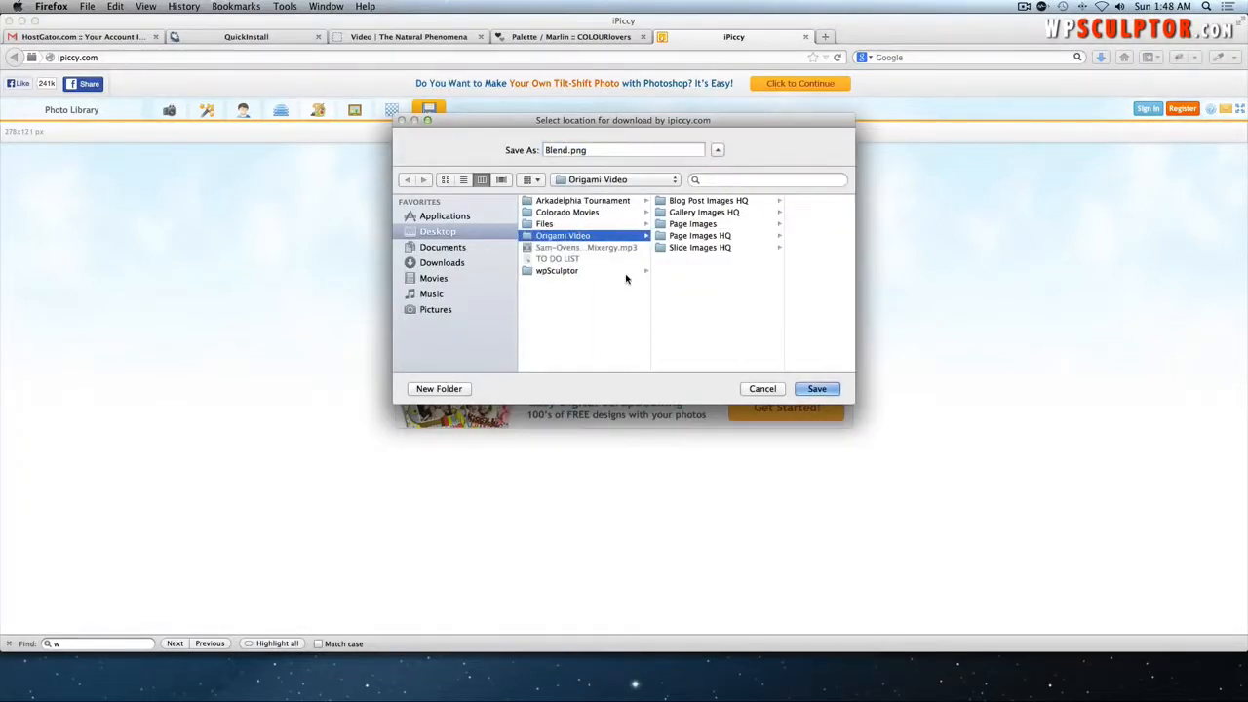
left_click(554, 150)
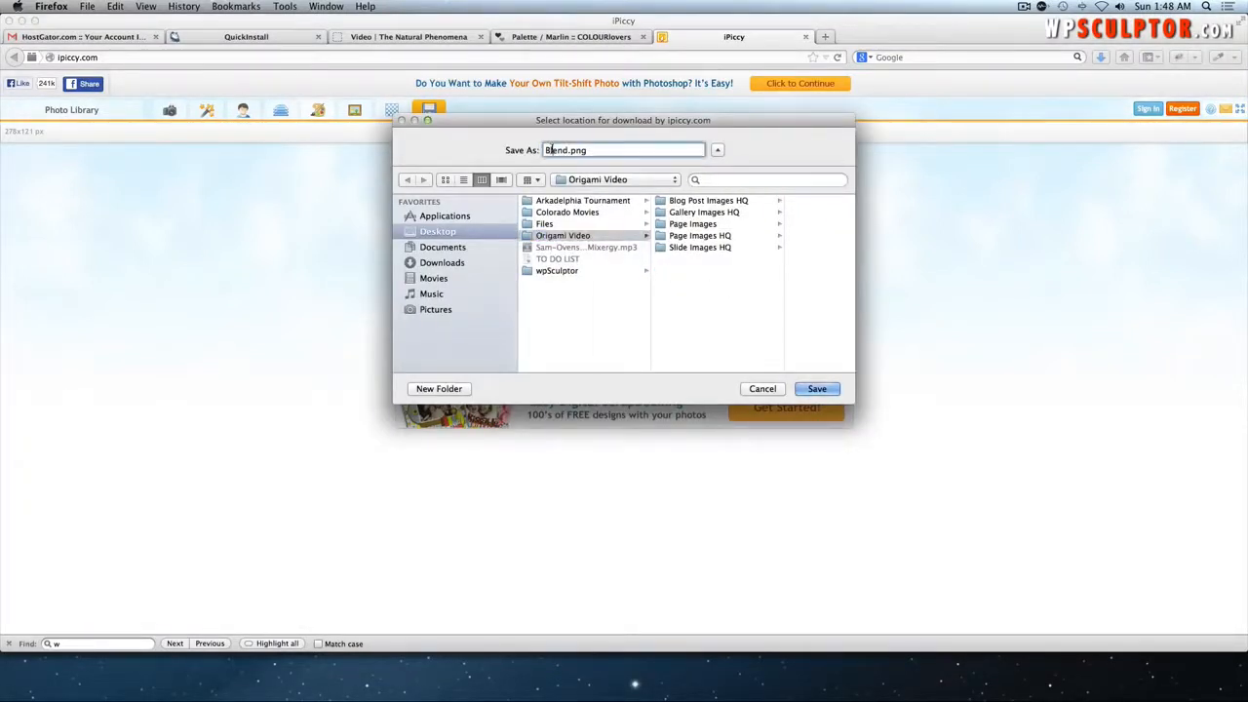
double_click(560, 150)
type("Origami Logo")
left_click(816, 389)
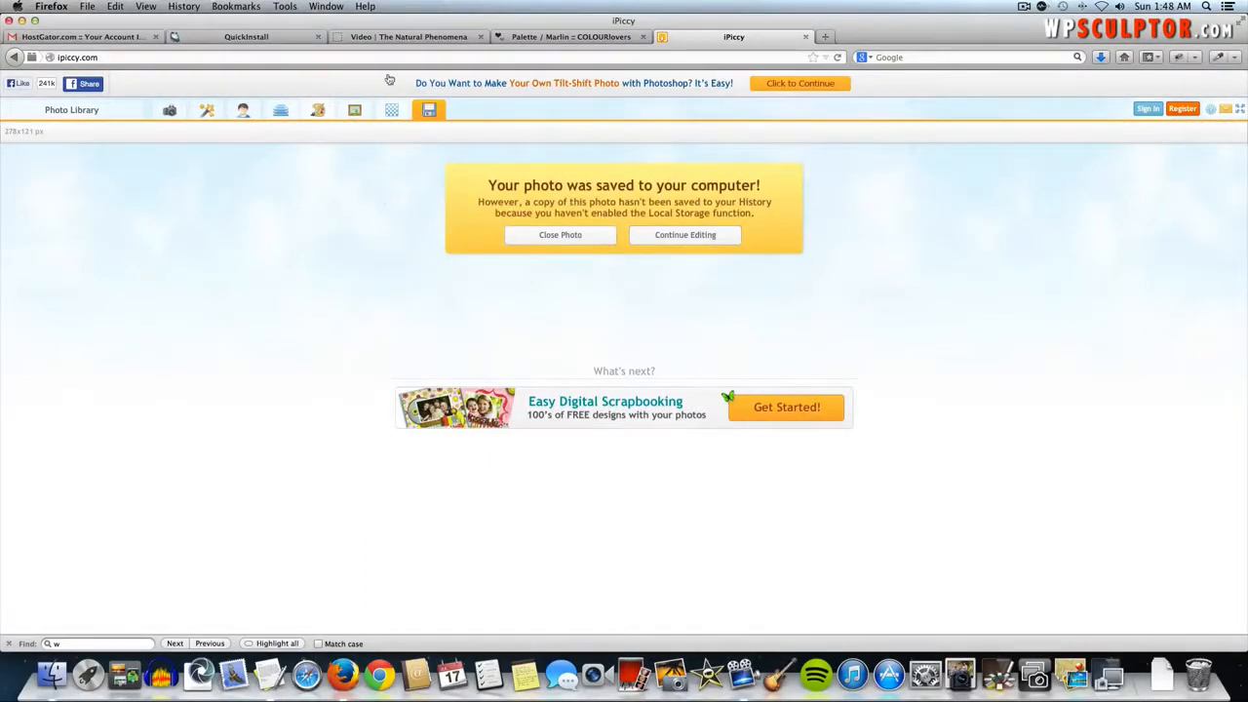
left_click(381, 39)
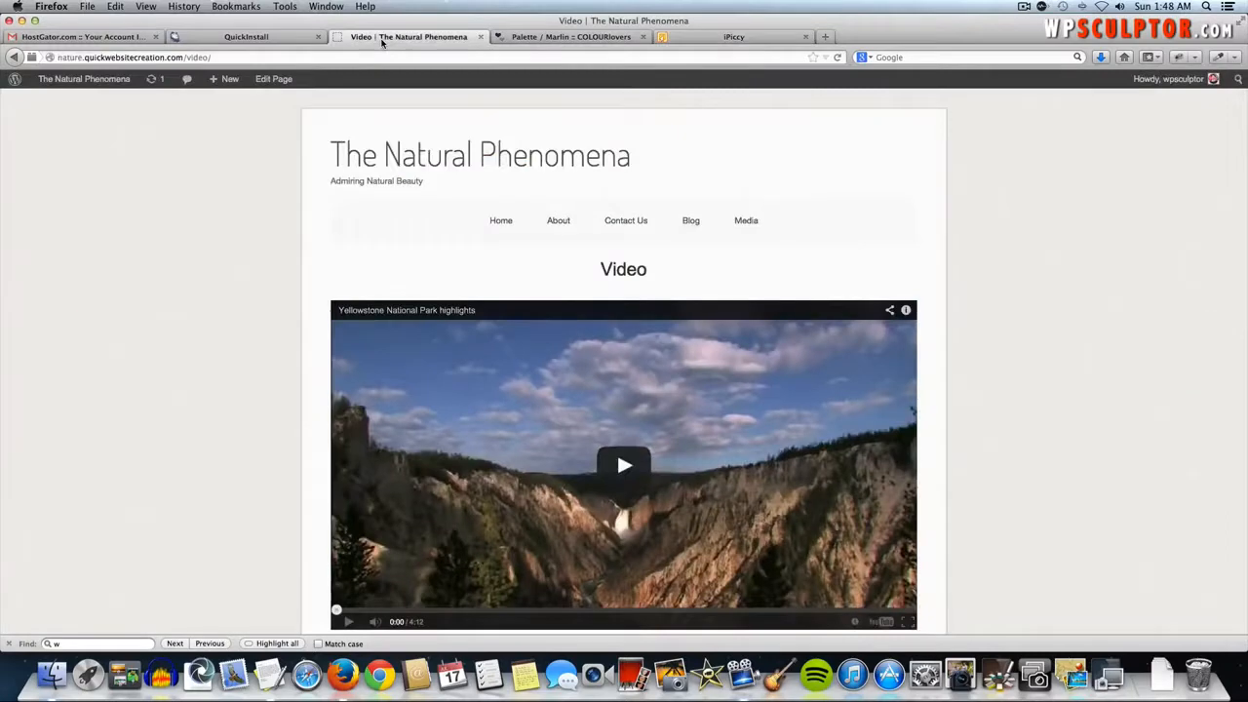
- From the Dashboard, go to Appearance > Header and choose Origami Logo.png as the header image
left_click(93, 82)
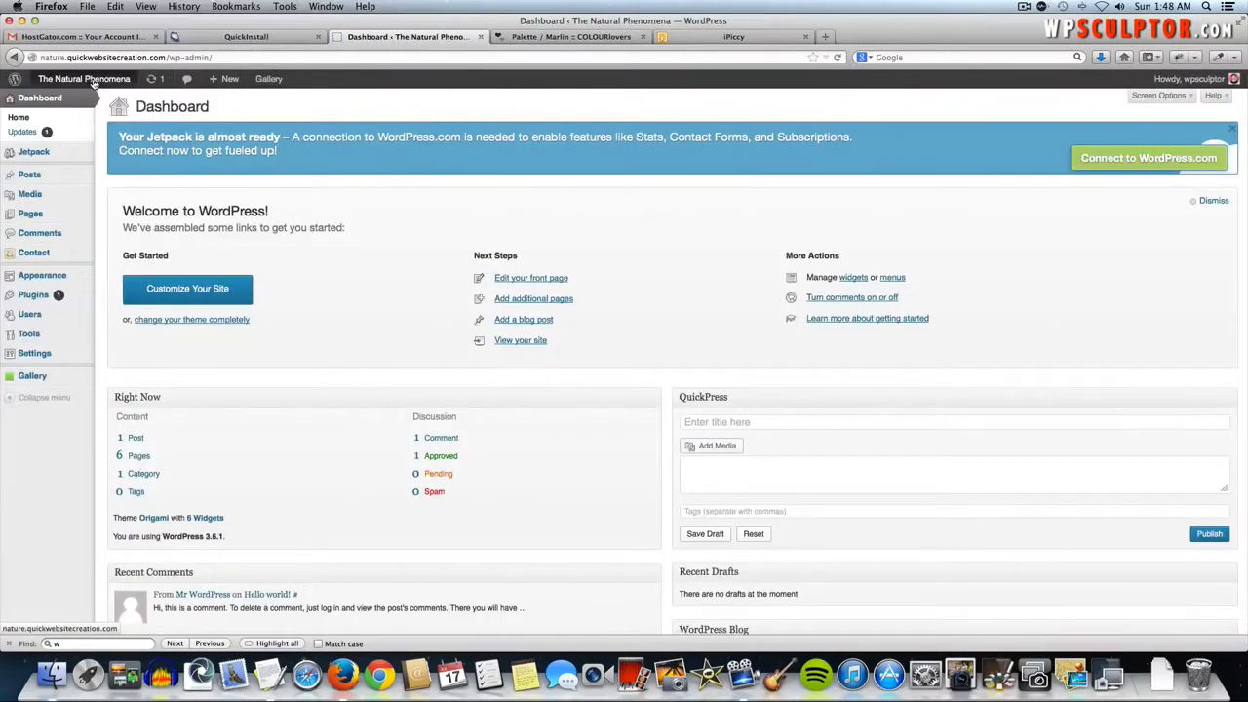
mouse_move(72, 279)
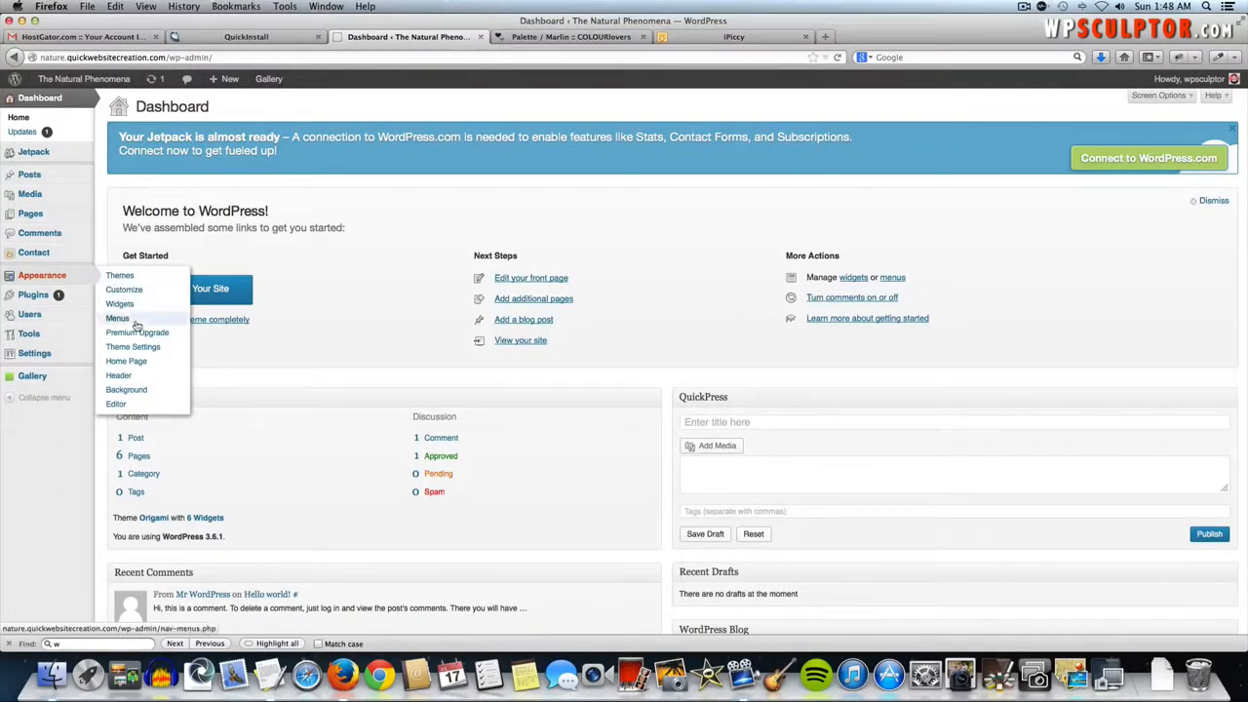
left_click(135, 376)
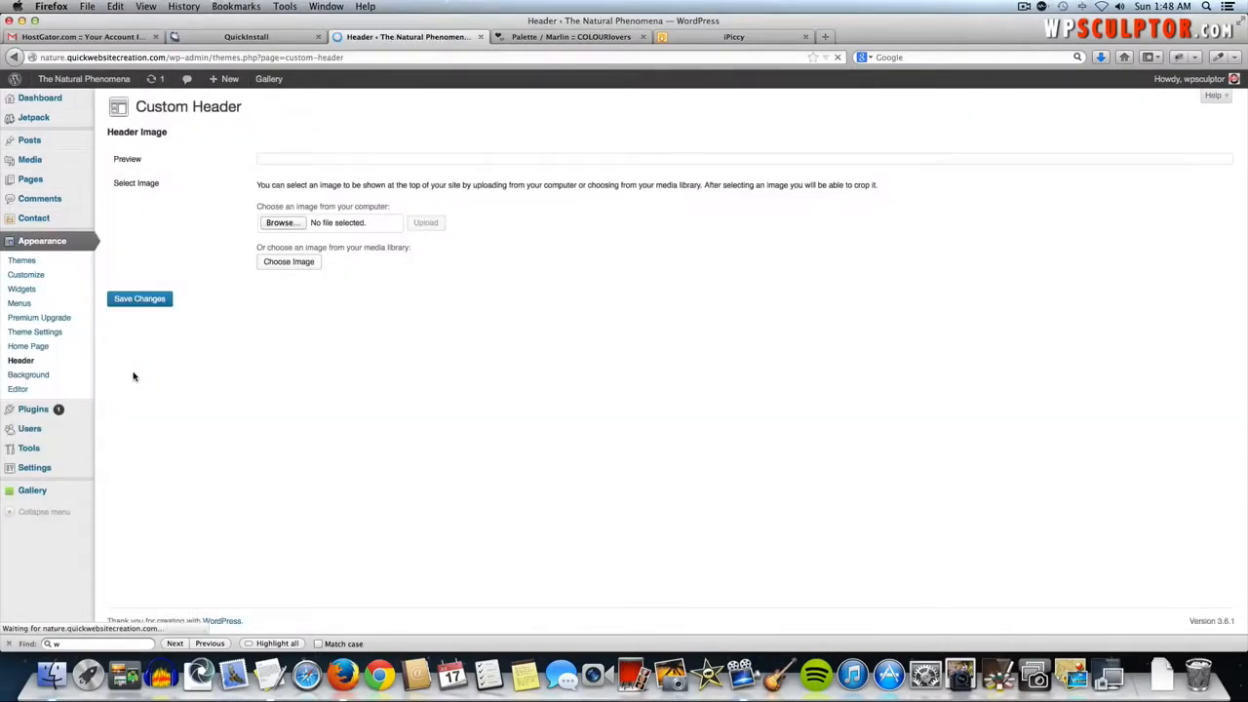
left_click(280, 223)
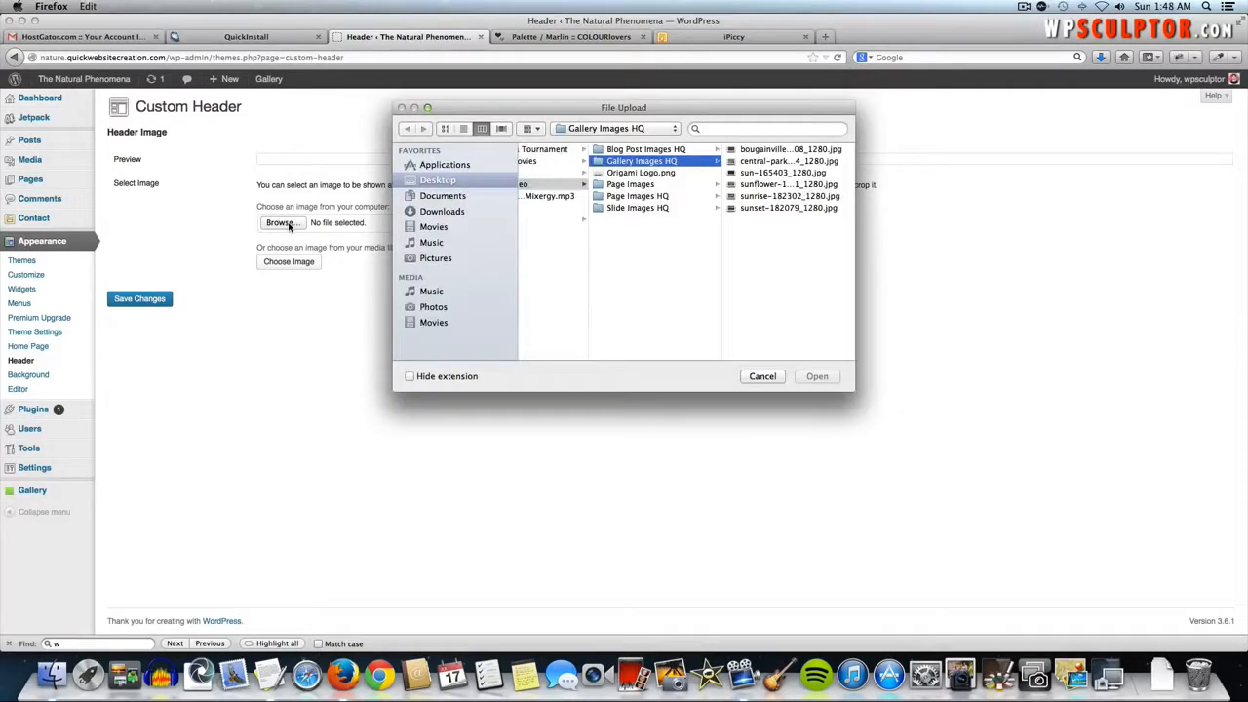
left_click(659, 174)
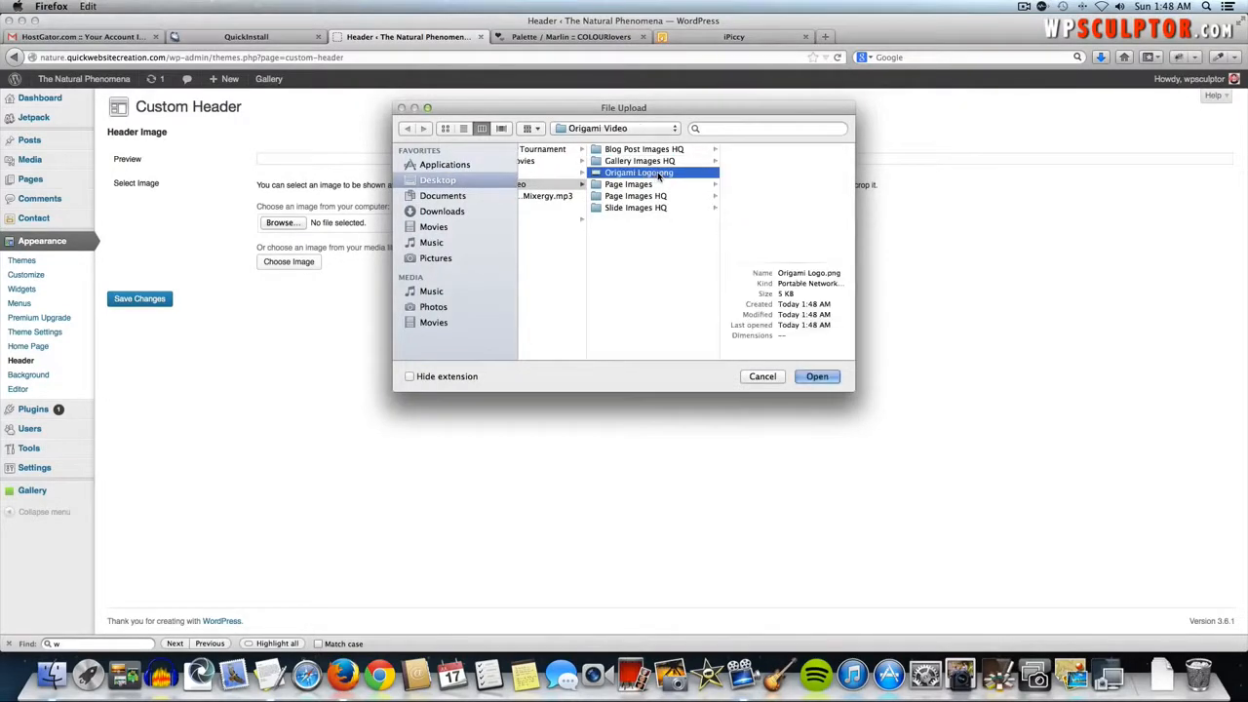
left_click(816, 377)
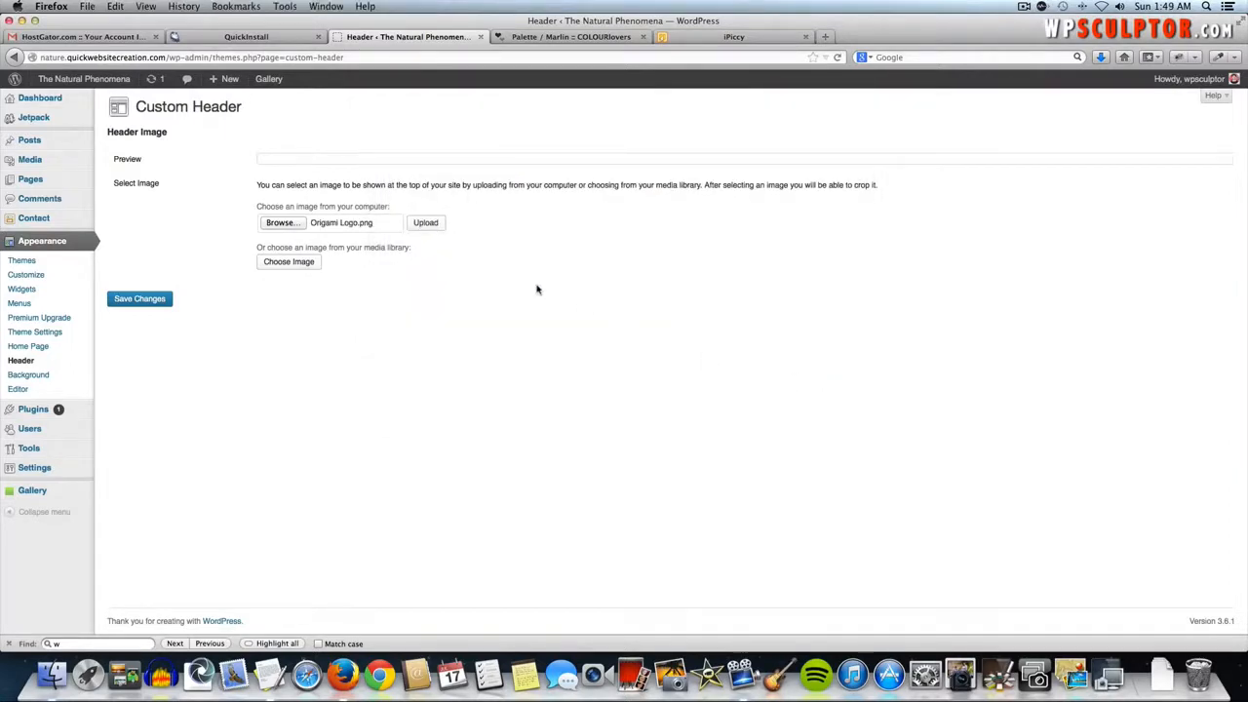
- Upload and publish Origami Logo.png as the header, save changes, and view the live site
left_click(427, 224)
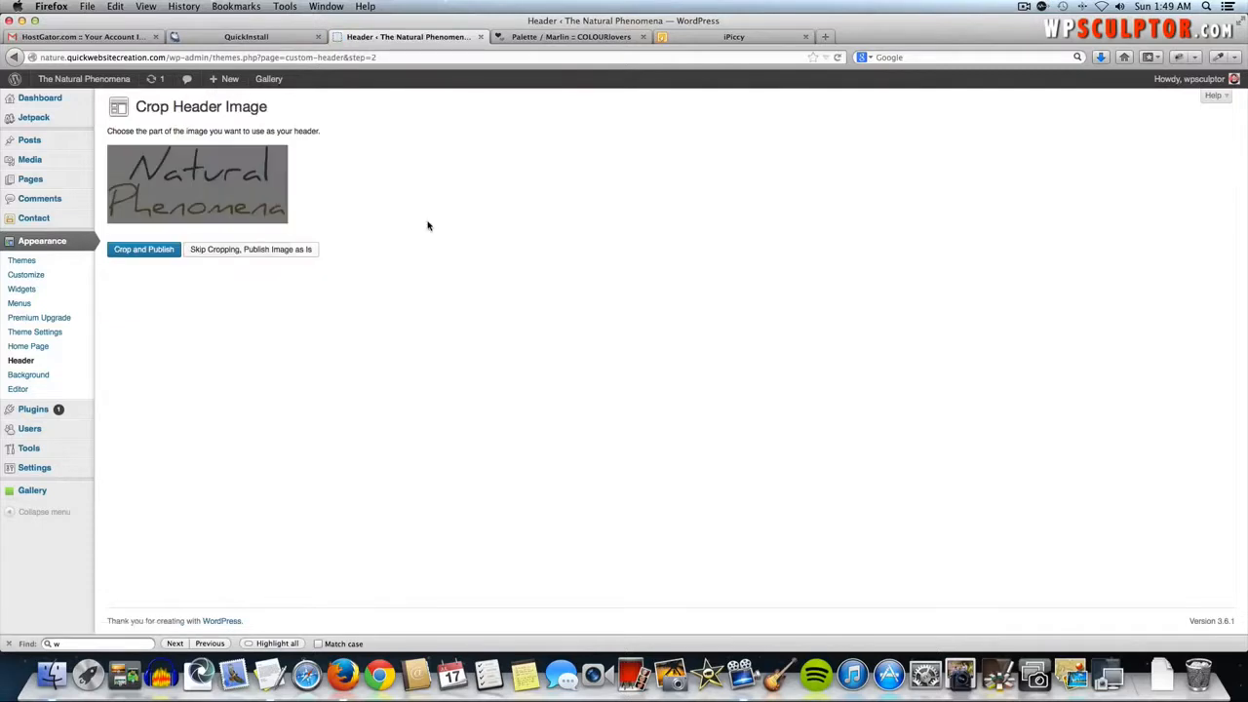
left_click(246, 249)
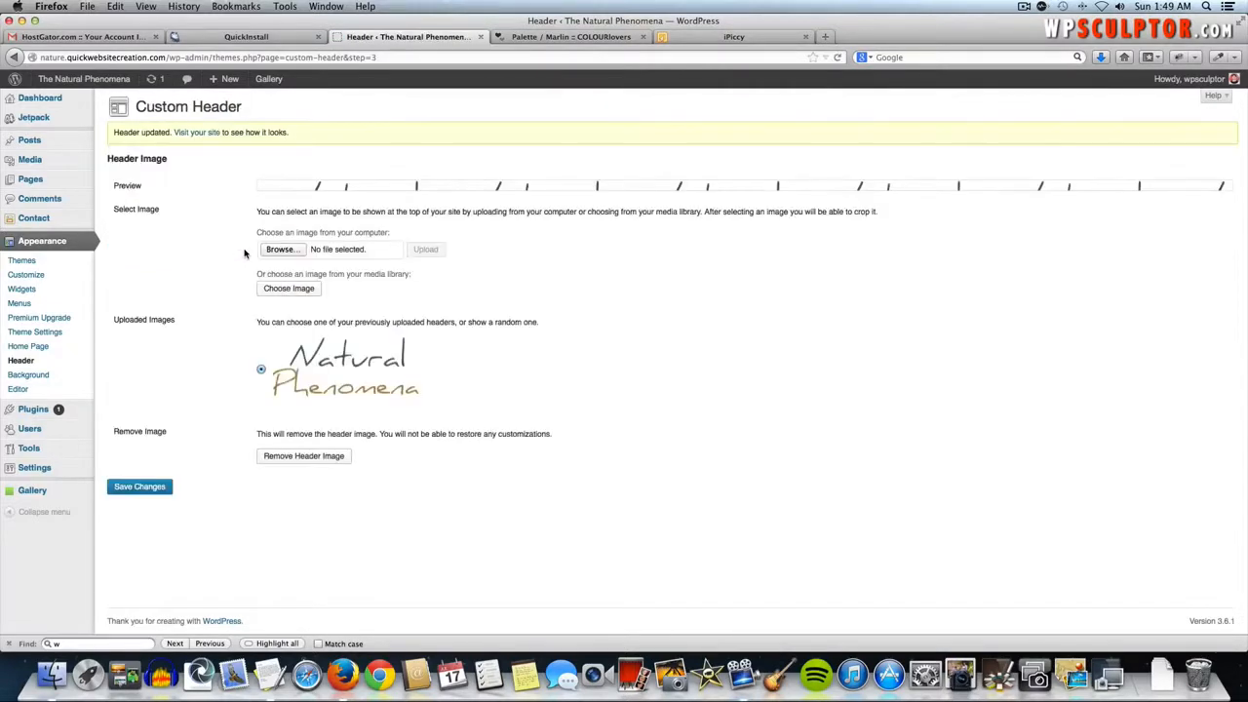
left_click(151, 490)
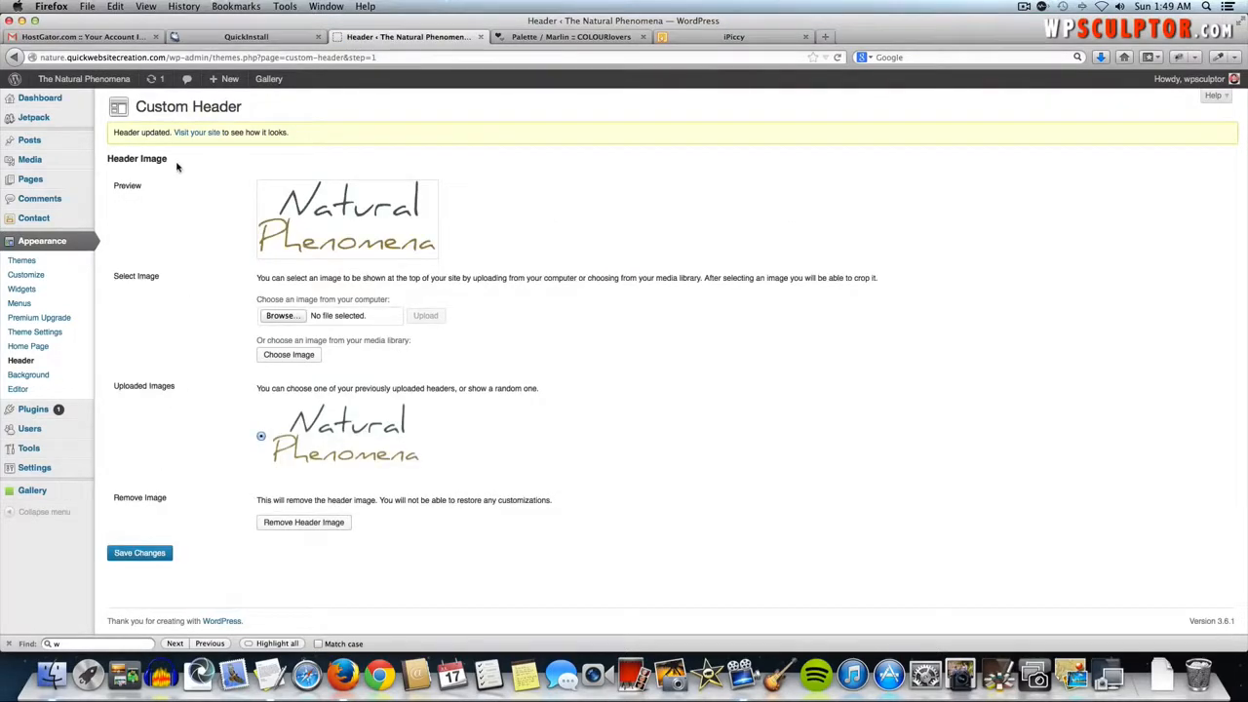
left_click(100, 84)
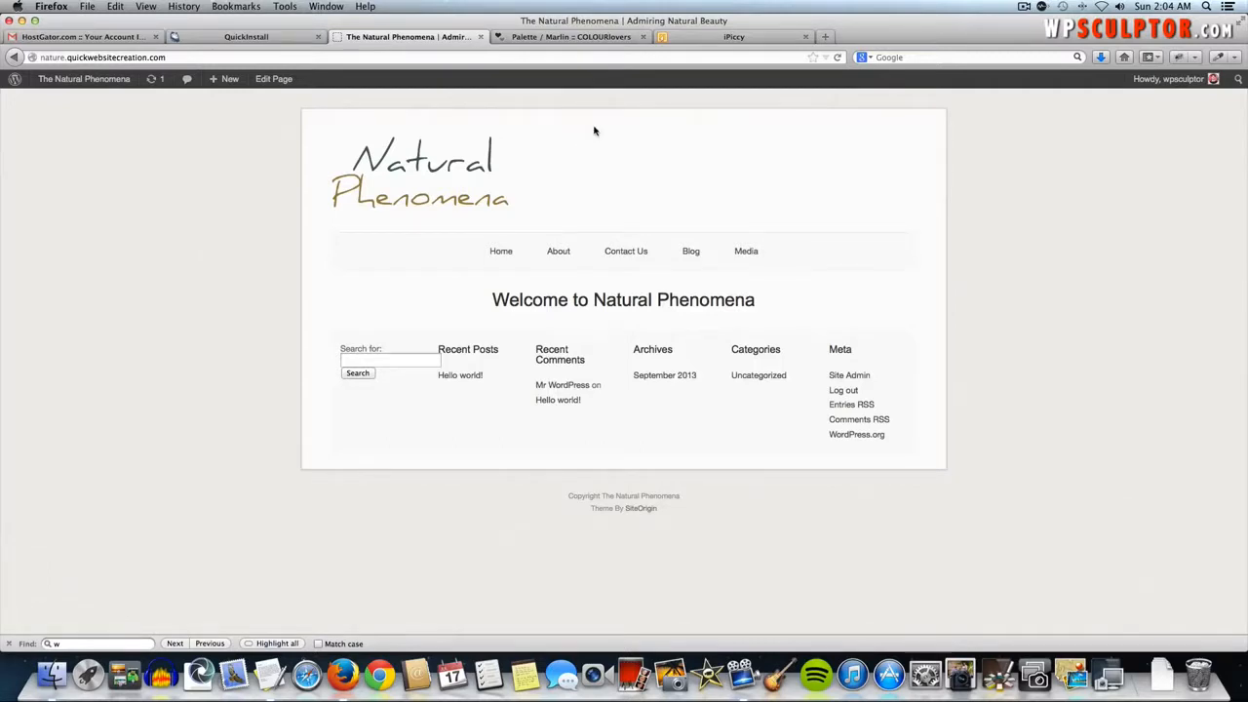
- Load siteorigin.com in the former iPiccy tab and open its Background Image Generator
left_click(724, 39)
left_click(666, 57)
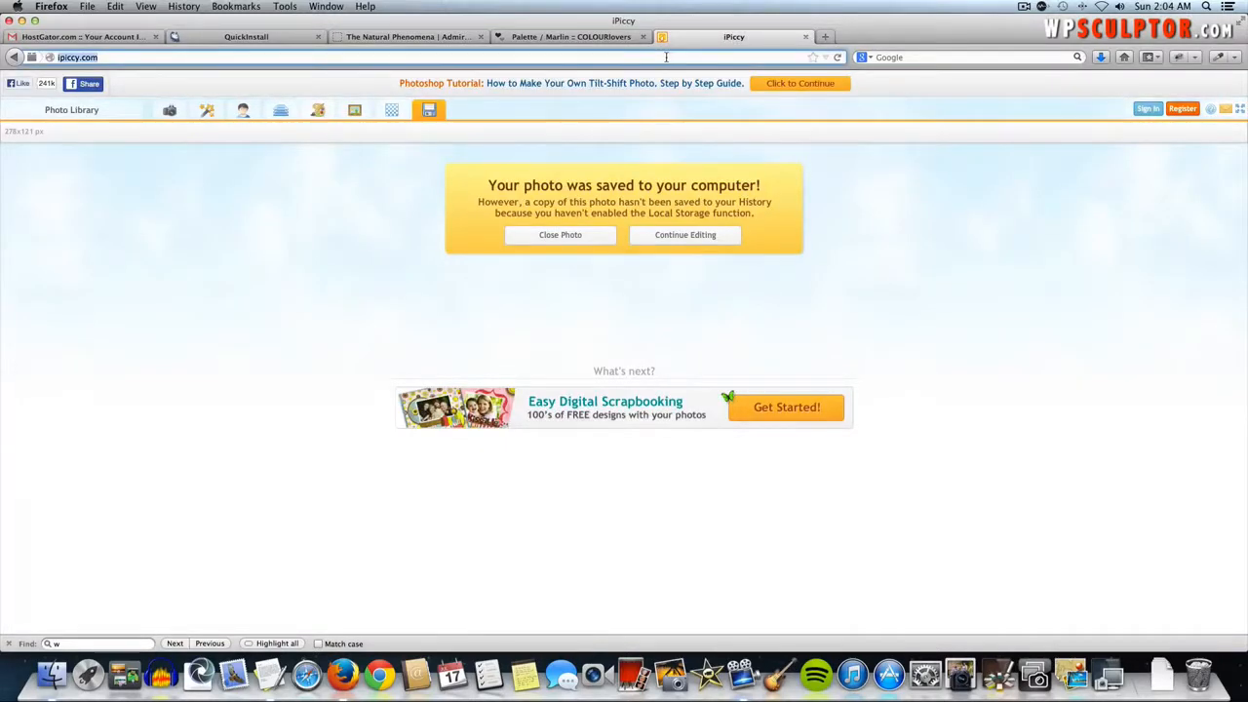
type("siteorigin")
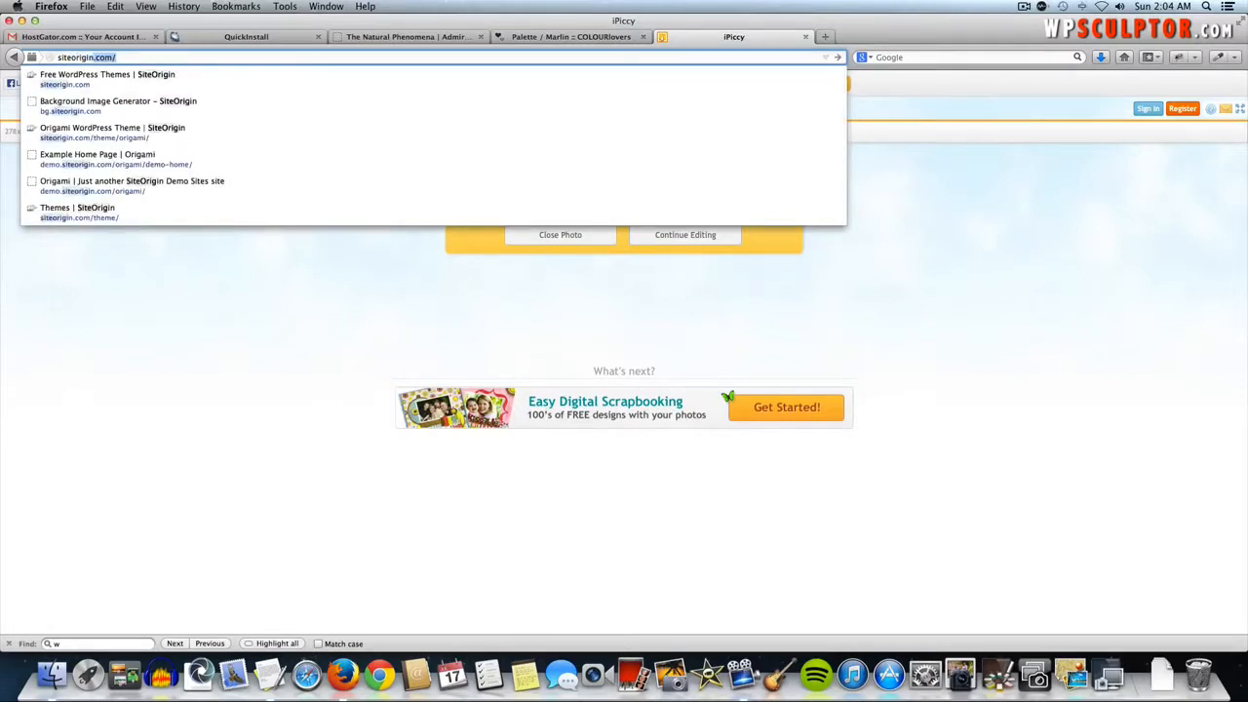
key("Return")
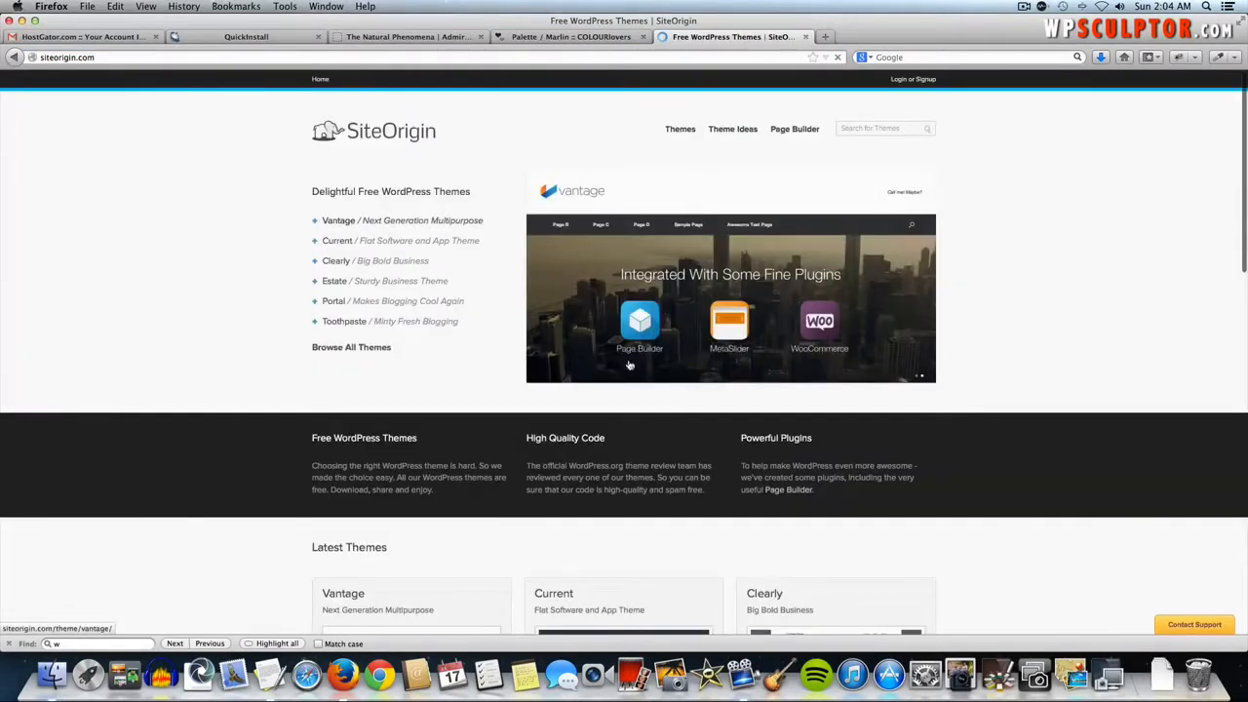
scroll(511, 413, "down", 5)
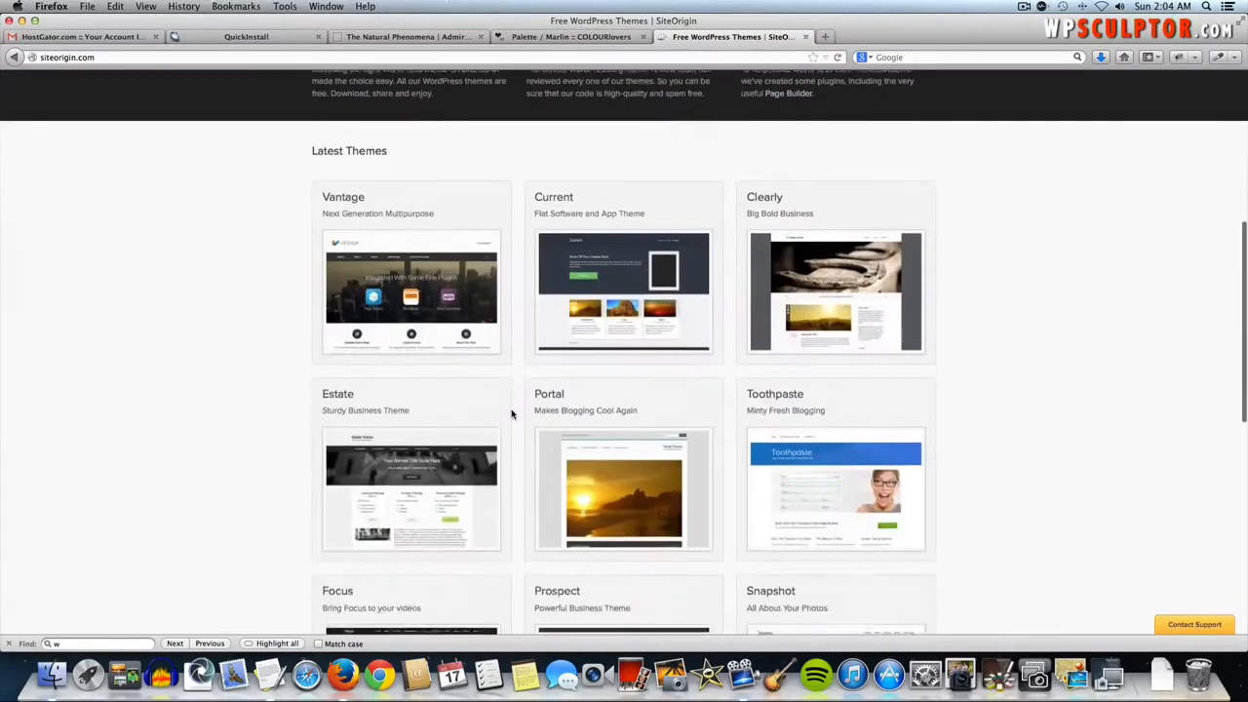
scroll(511, 414, "down", 7)
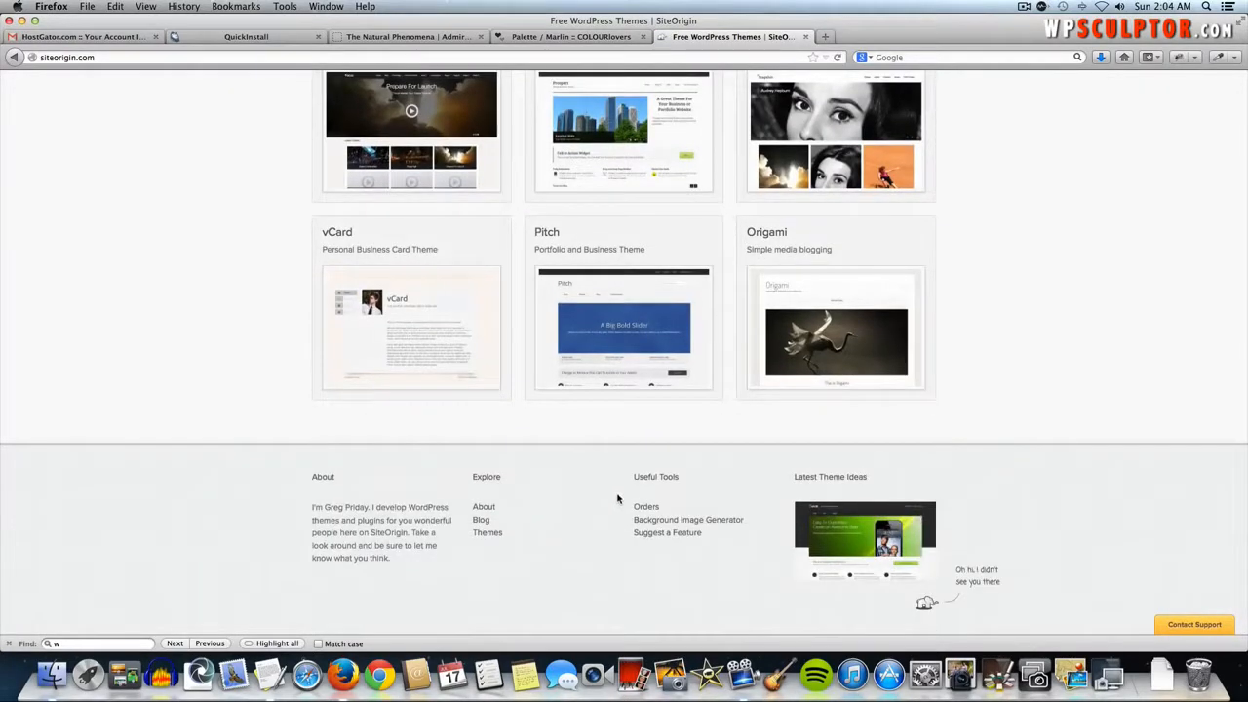
left_click(706, 526)
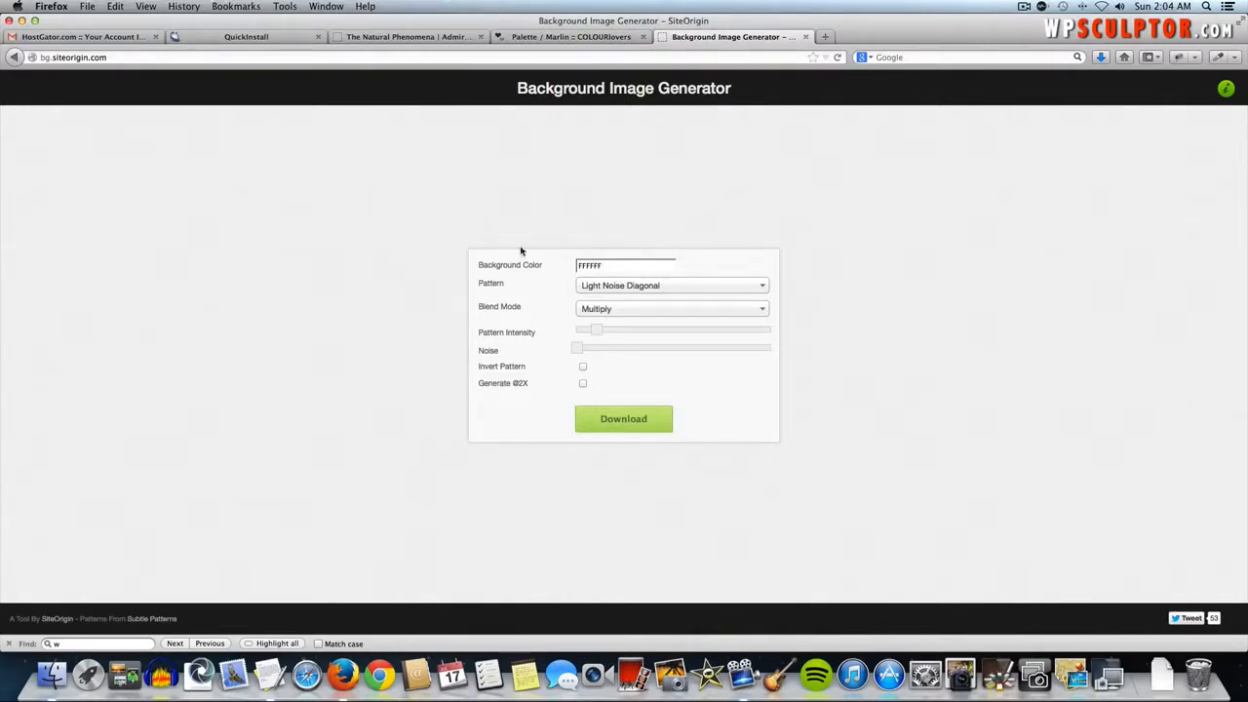
- Set the background colour to pale yellow FFE3AF, copied from the Marlin palette
left_click(525, 37)
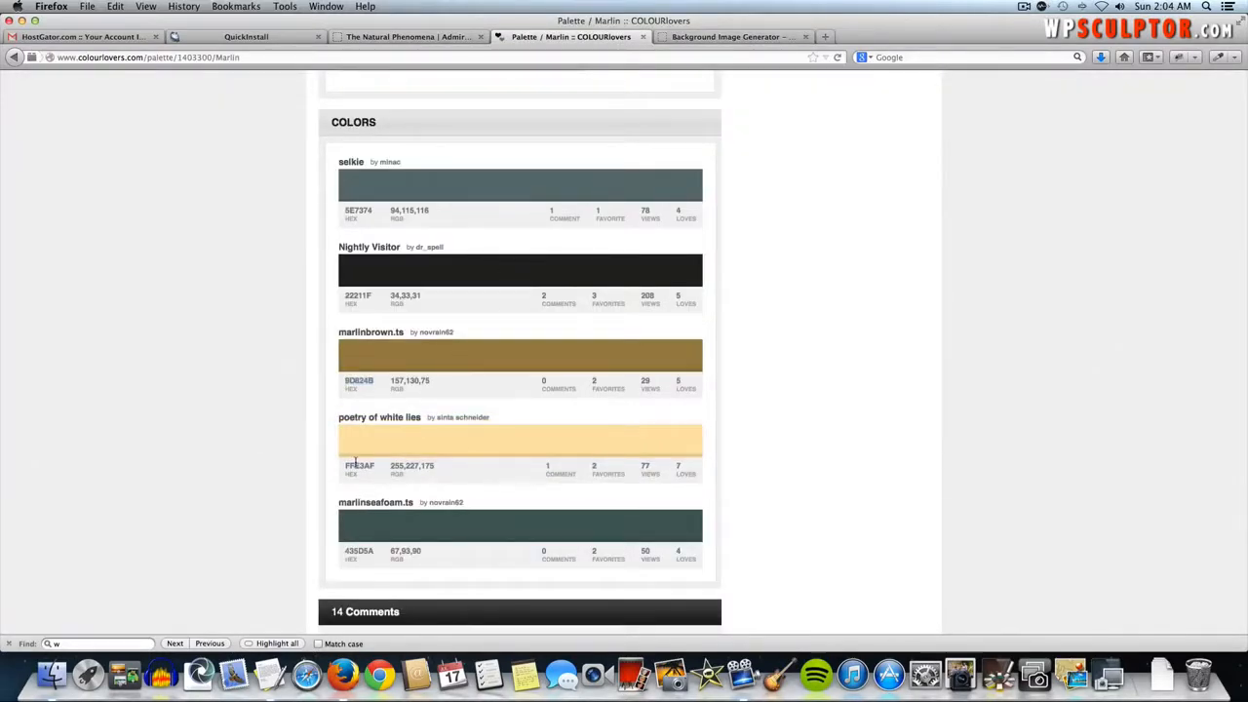
double_click(355, 465)
key("super+c")
left_click(679, 41)
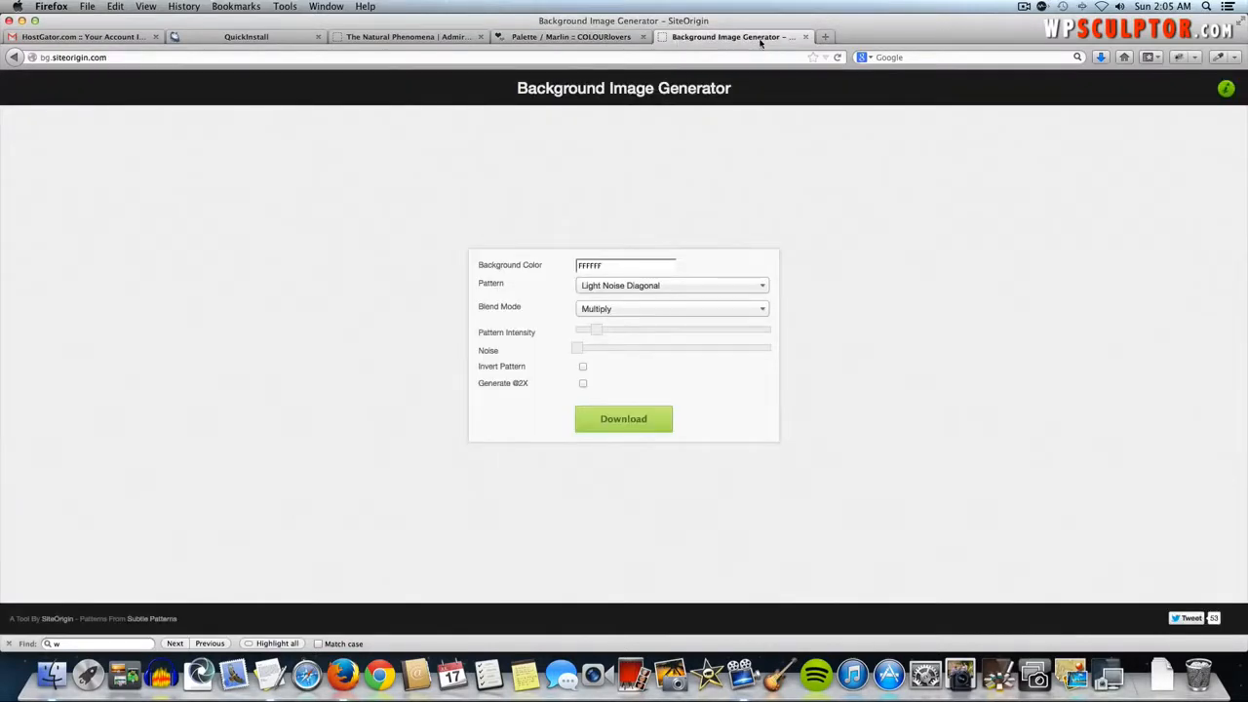
double_click(605, 265)
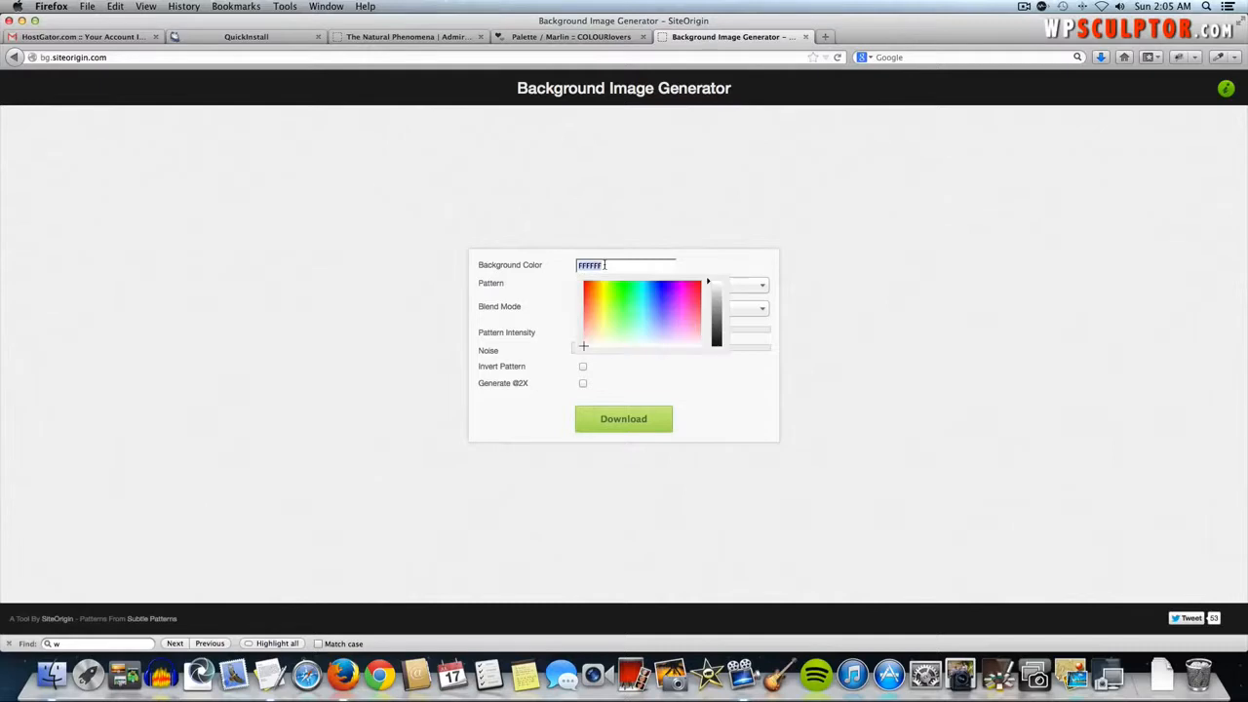
key("super+v")
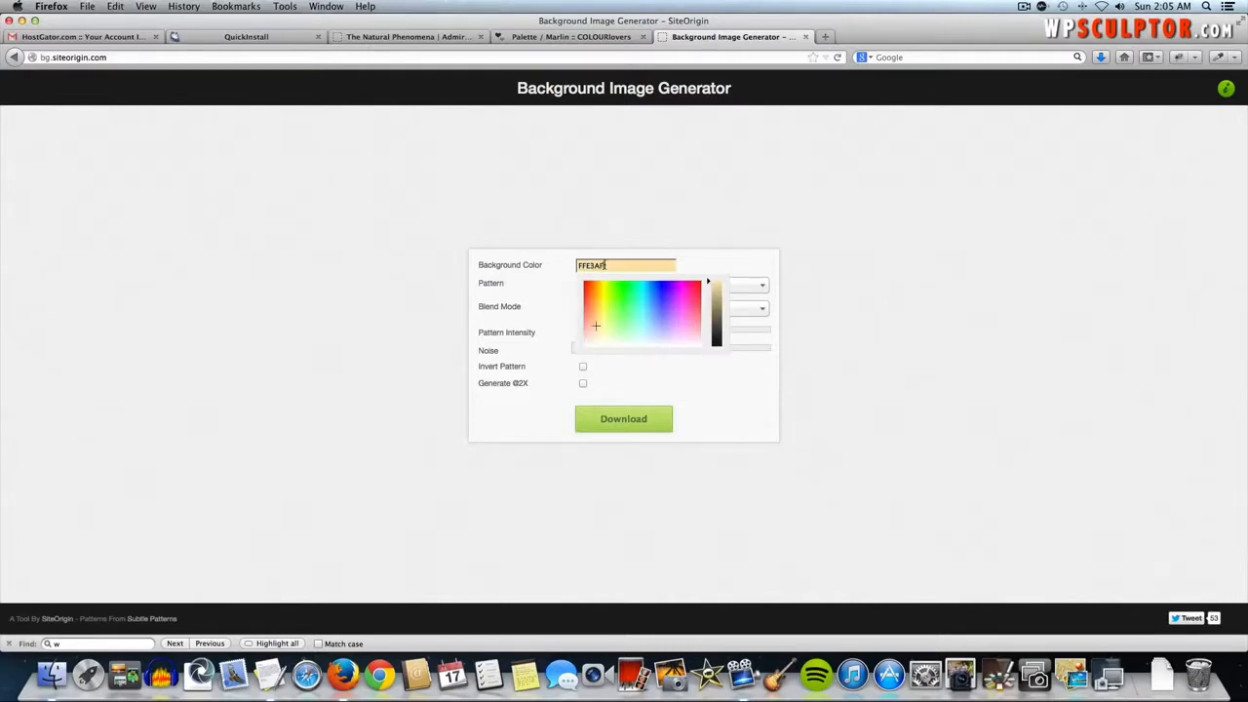
left_click(697, 264)
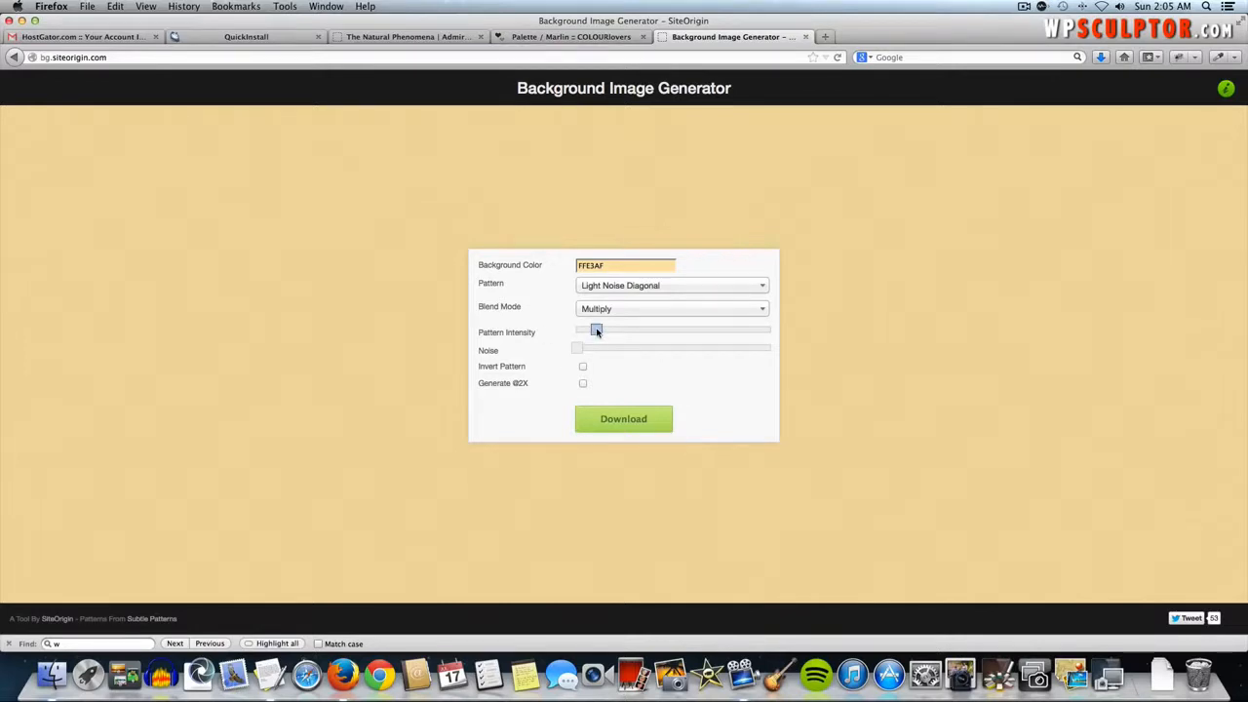
- Raise the pattern intensity slightly and choose the Tex2res2 pattern
left_click_drag(596, 331, 617, 334)
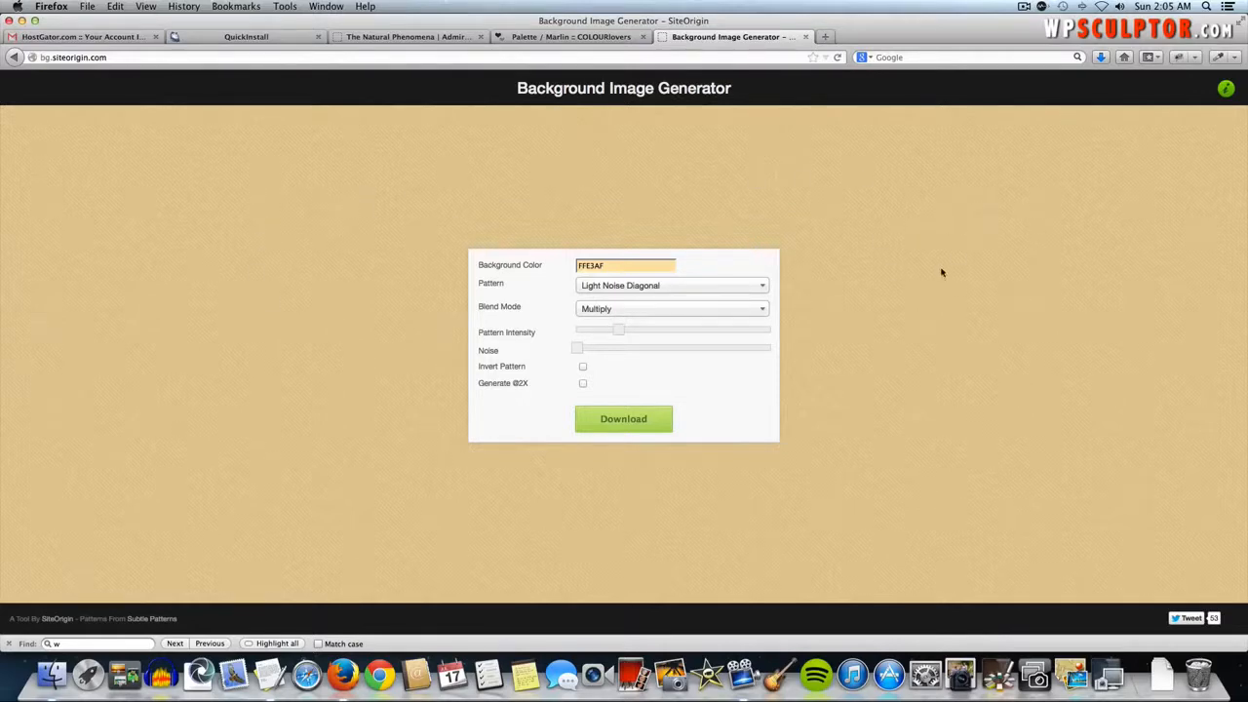
left_click(613, 293)
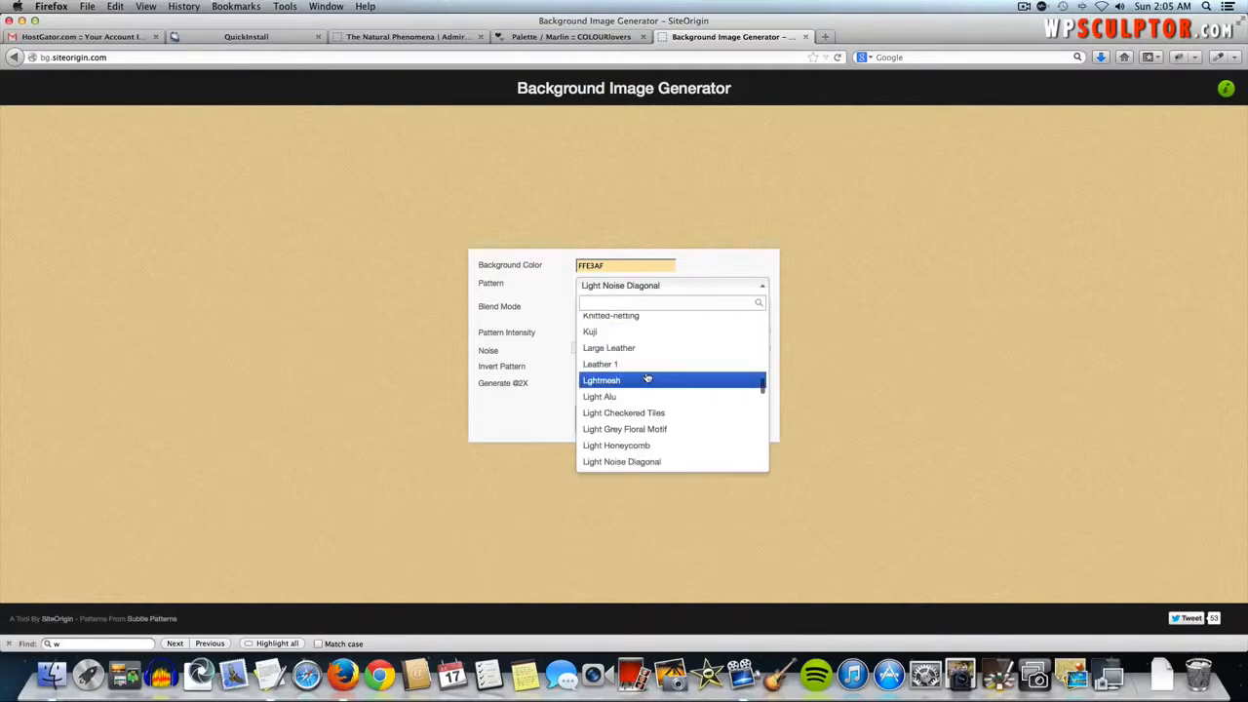
scroll(646, 377, "up", 4)
scroll(646, 390, "down", 6)
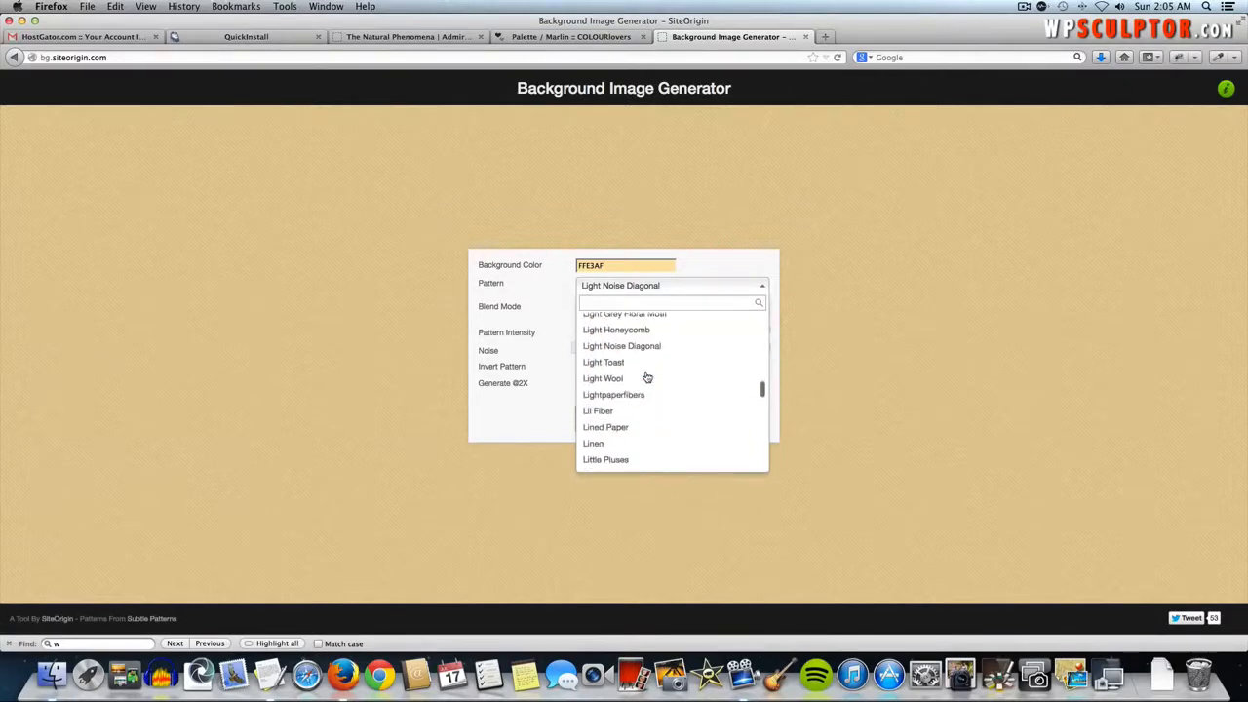
scroll(644, 426, "down", 6)
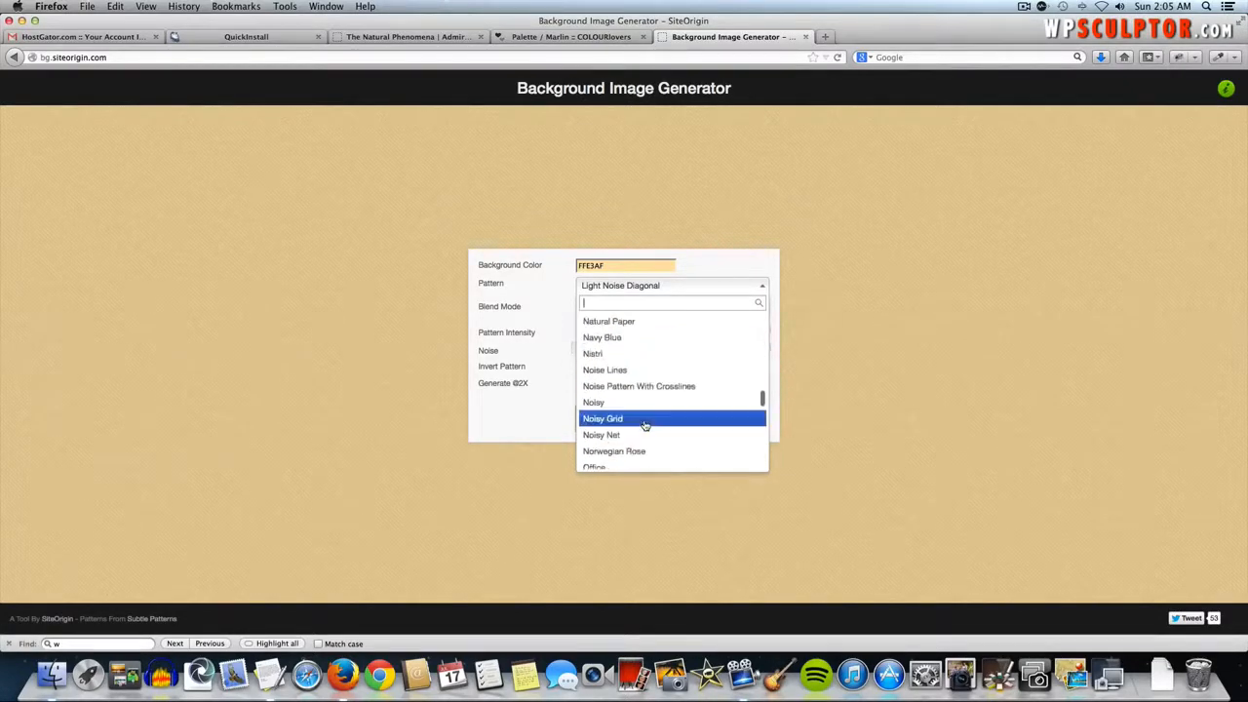
scroll(645, 426, "down", 8)
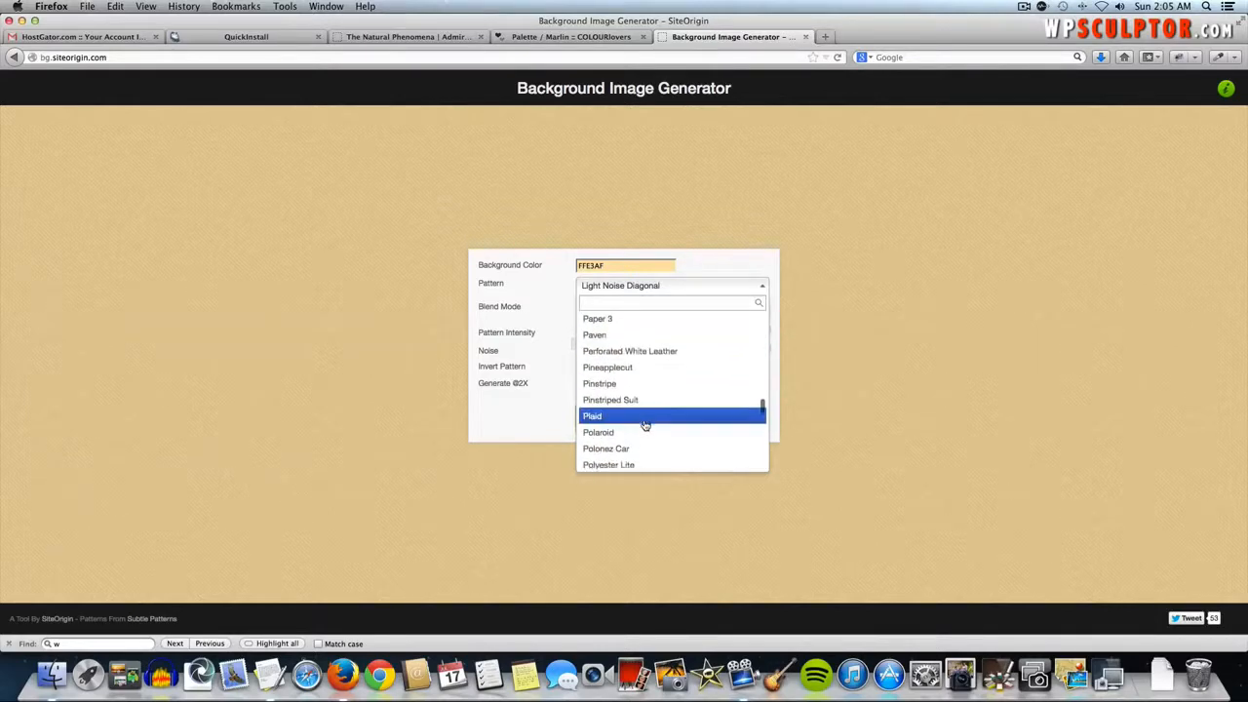
scroll(644, 425, "down", 10)
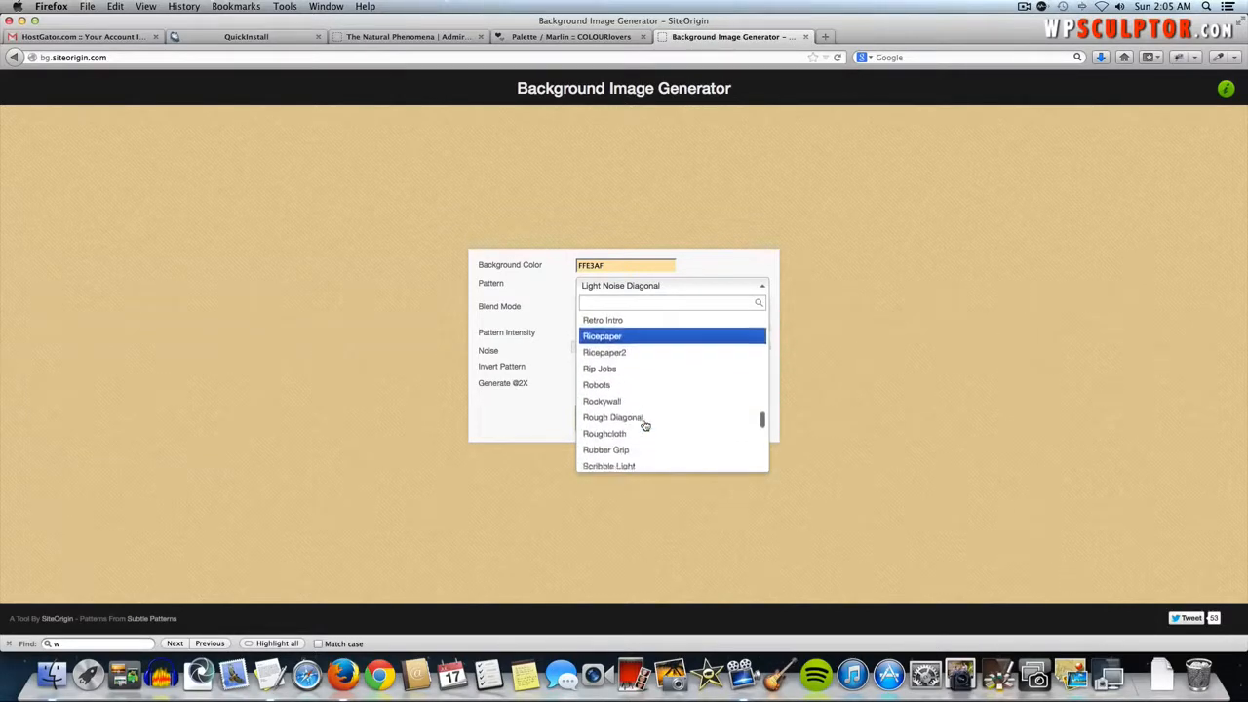
scroll(644, 426, "down", 10)
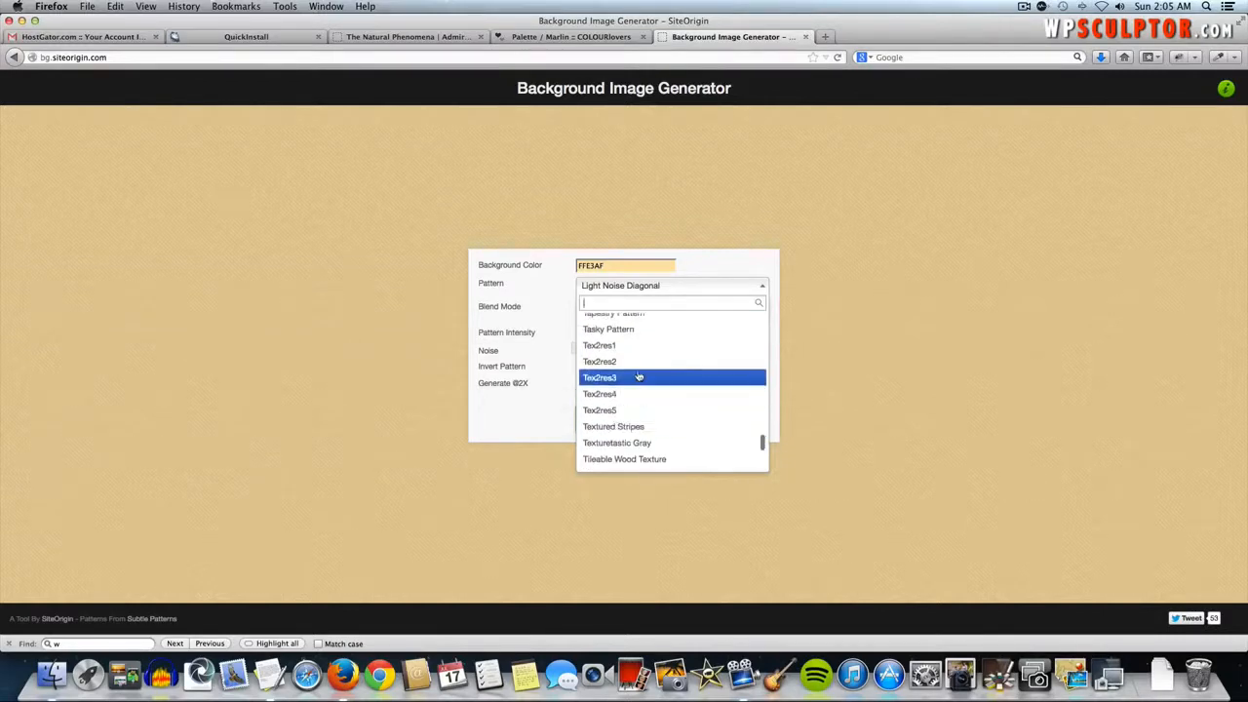
left_click(638, 360)
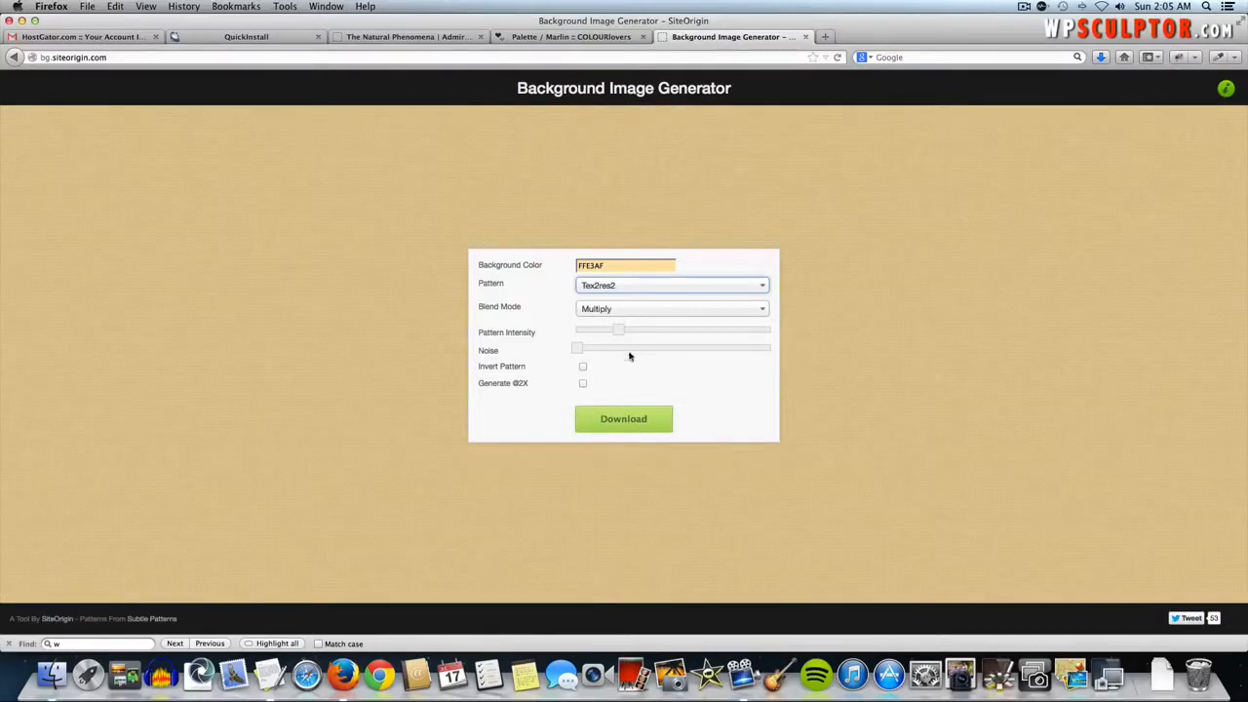
- Add some noise, strengthen the pattern intensity a little more, and settle the background colour at FFE4BD
left_click_drag(573, 352, 598, 351)
left_click_drag(619, 330, 623, 331)
left_click(604, 266)
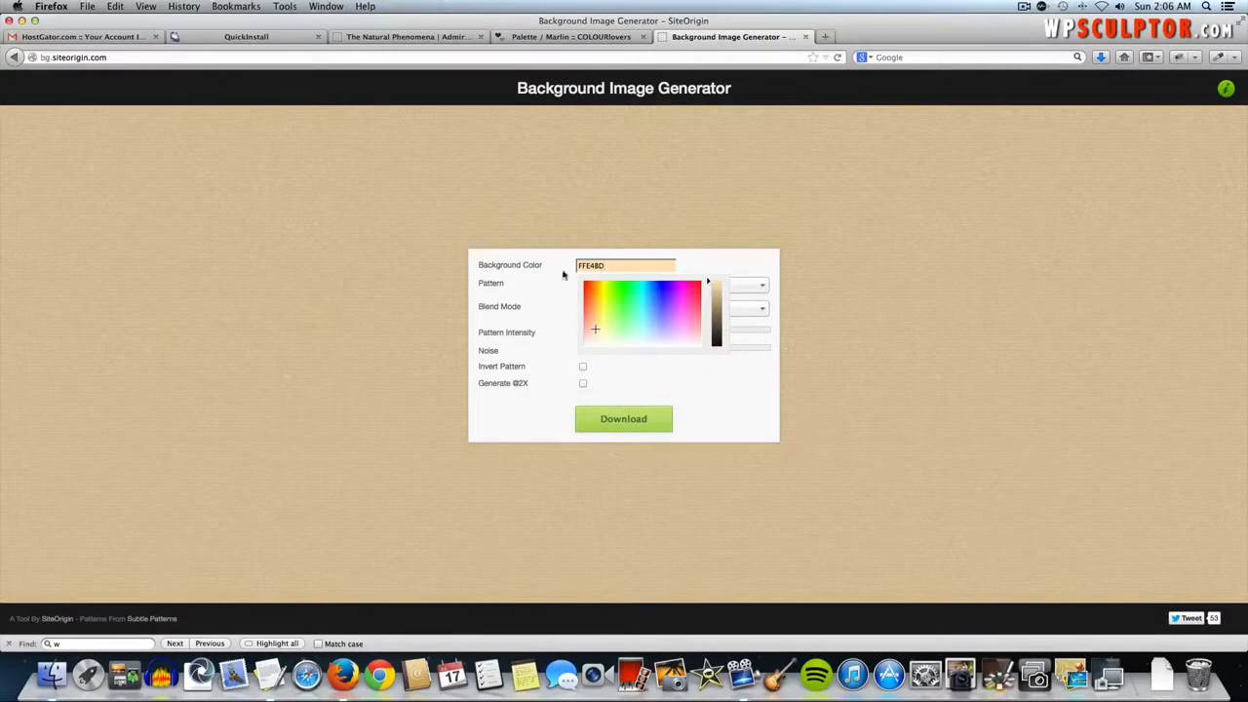
left_click(700, 382)
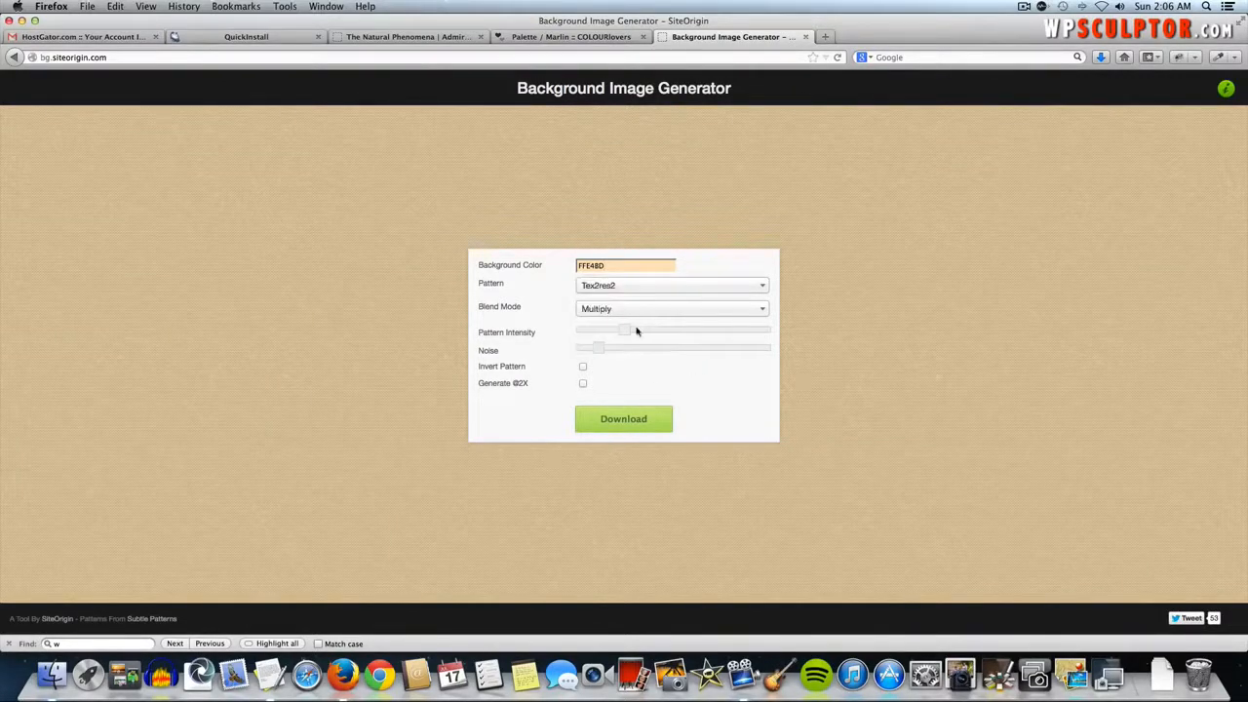
- Download the generated background, saving it to disk as pattern-a0fn.png
left_click(617, 424)
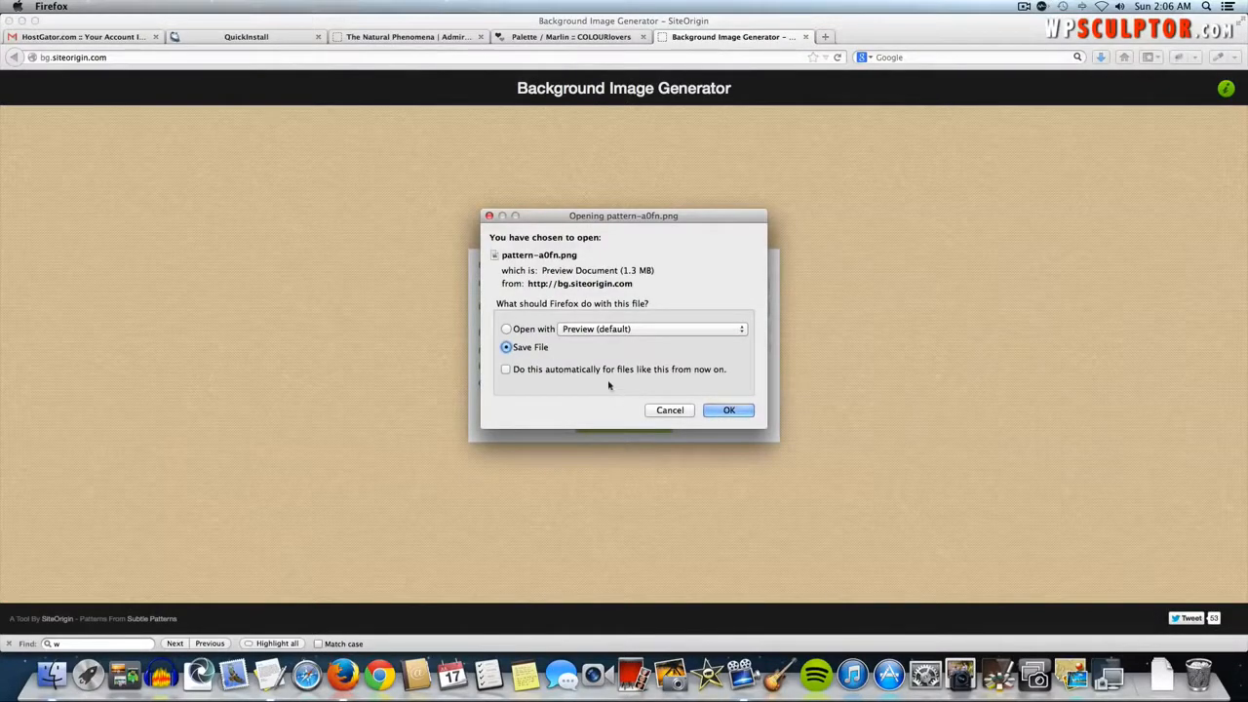
left_click(731, 413)
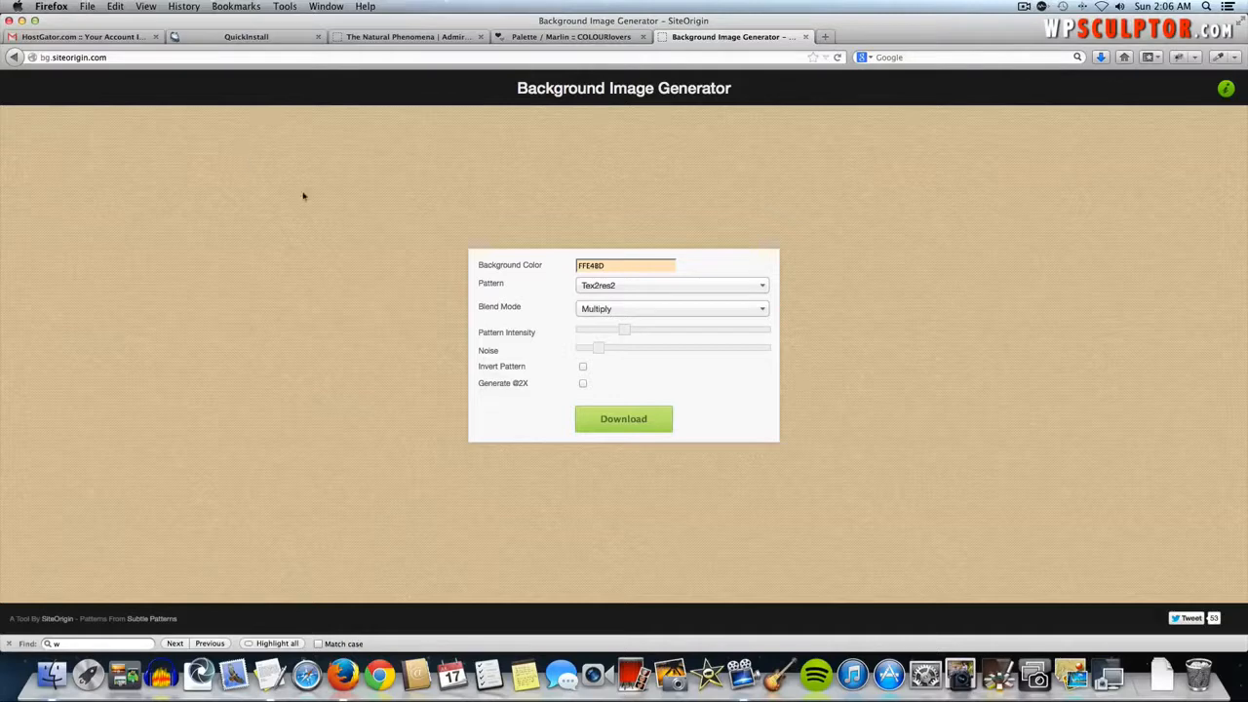
- View the generated 500 × 500 tan pattern-a0fn.png background image on its own
right_click(126, 206)
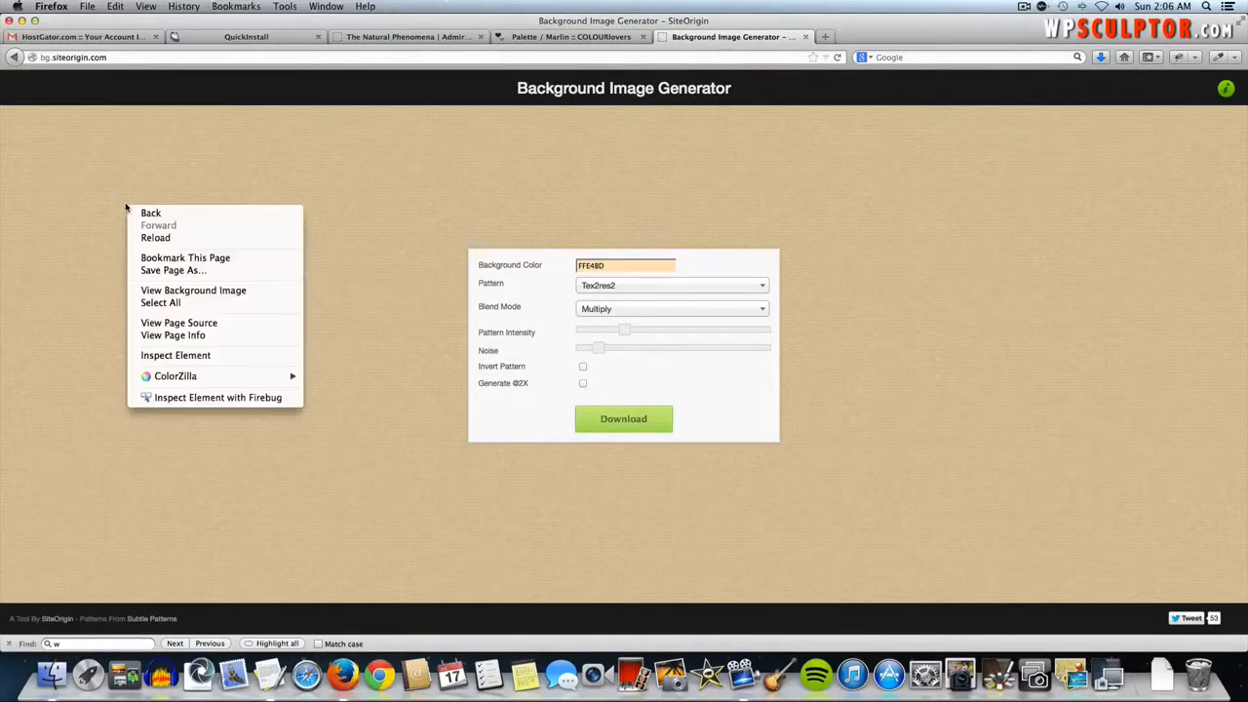
left_click(186, 291)
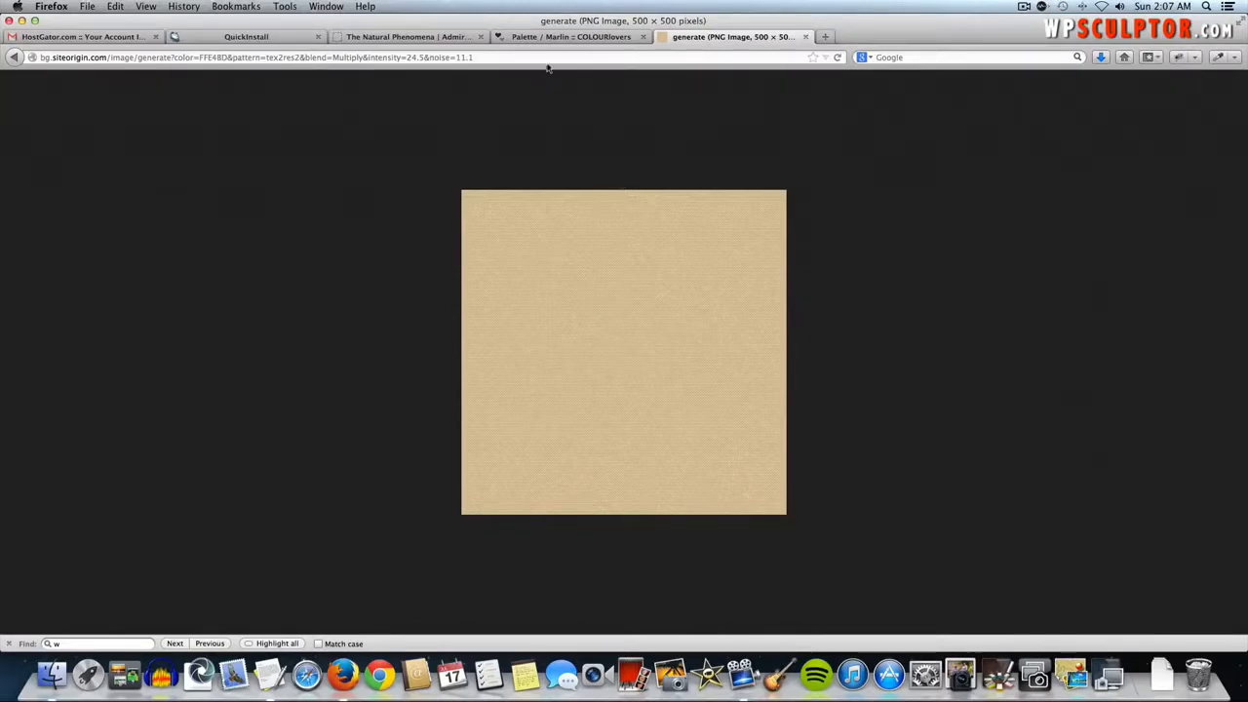
- In the Natural Phenomena site, go to Appearance > Background and scroll down to Select Image
left_click(417, 37)
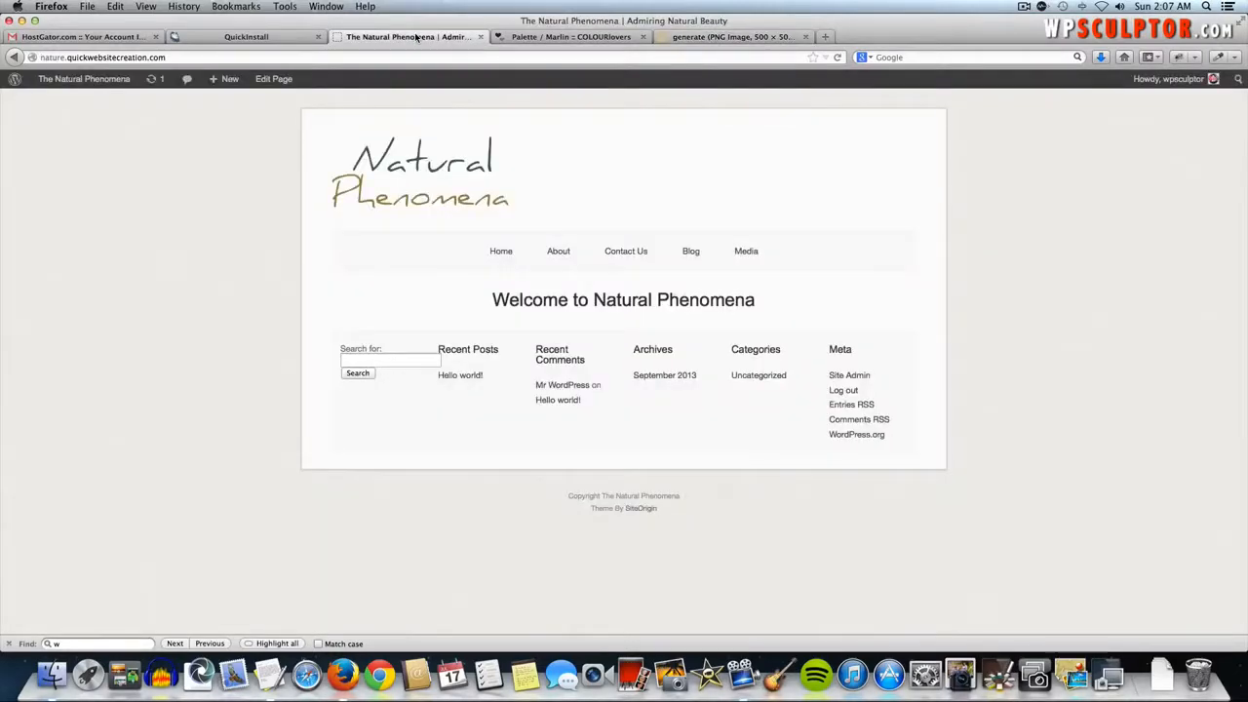
mouse_move(59, 84)
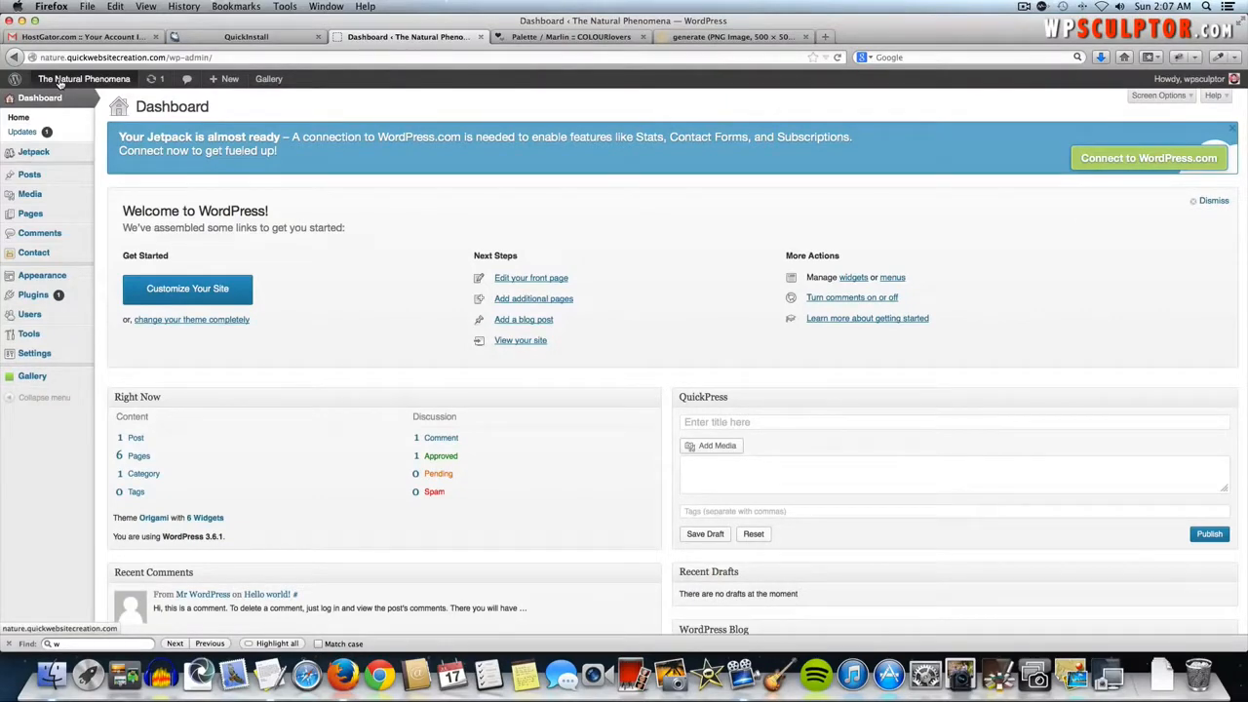
mouse_move(59, 277)
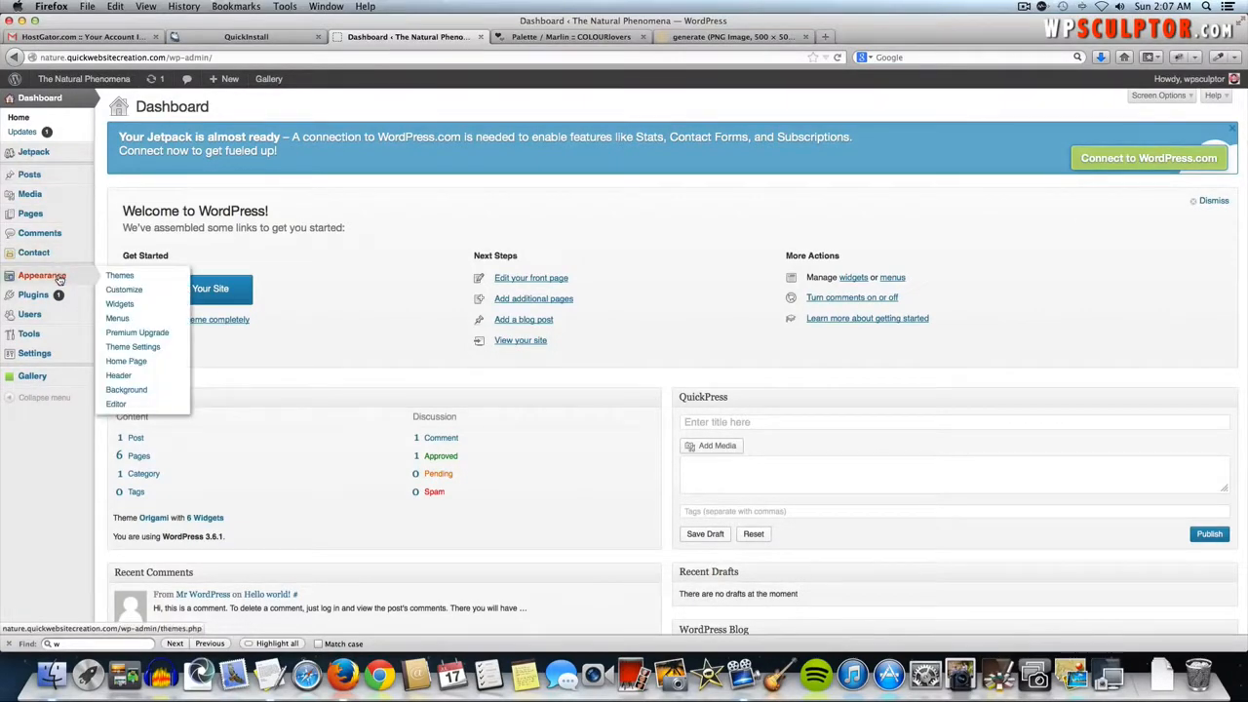
left_click(128, 390)
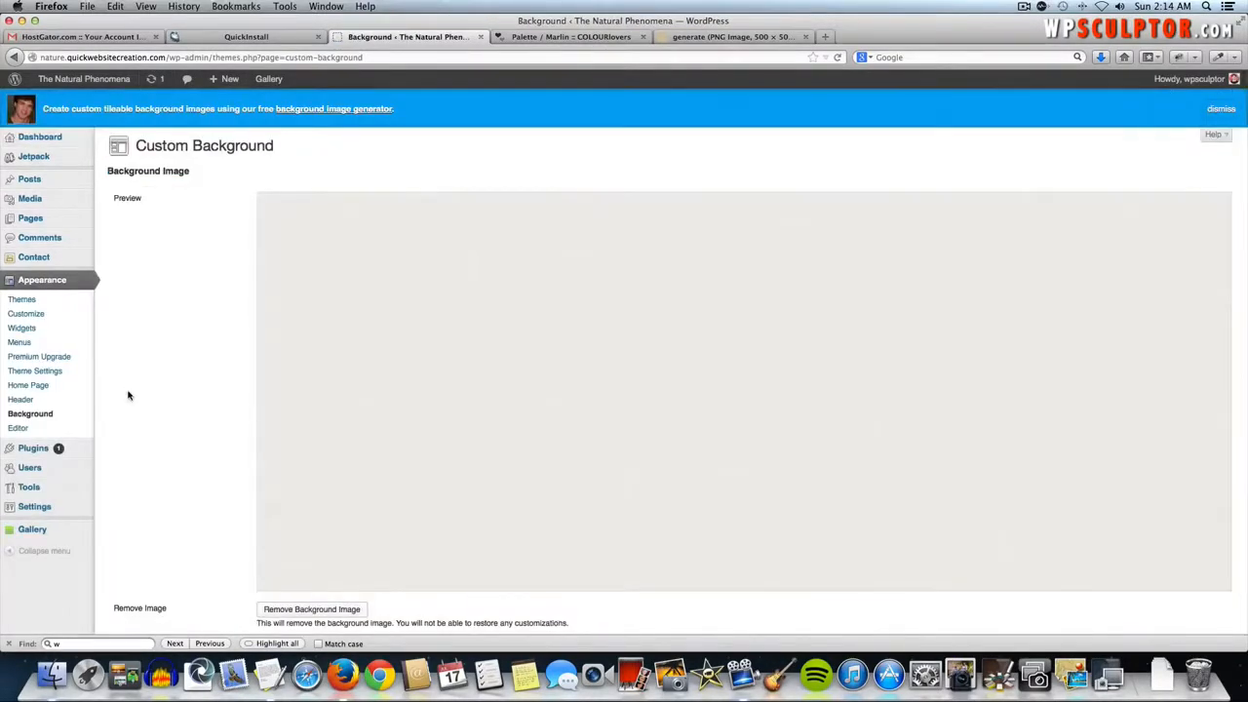
scroll(128, 395, "down", 5)
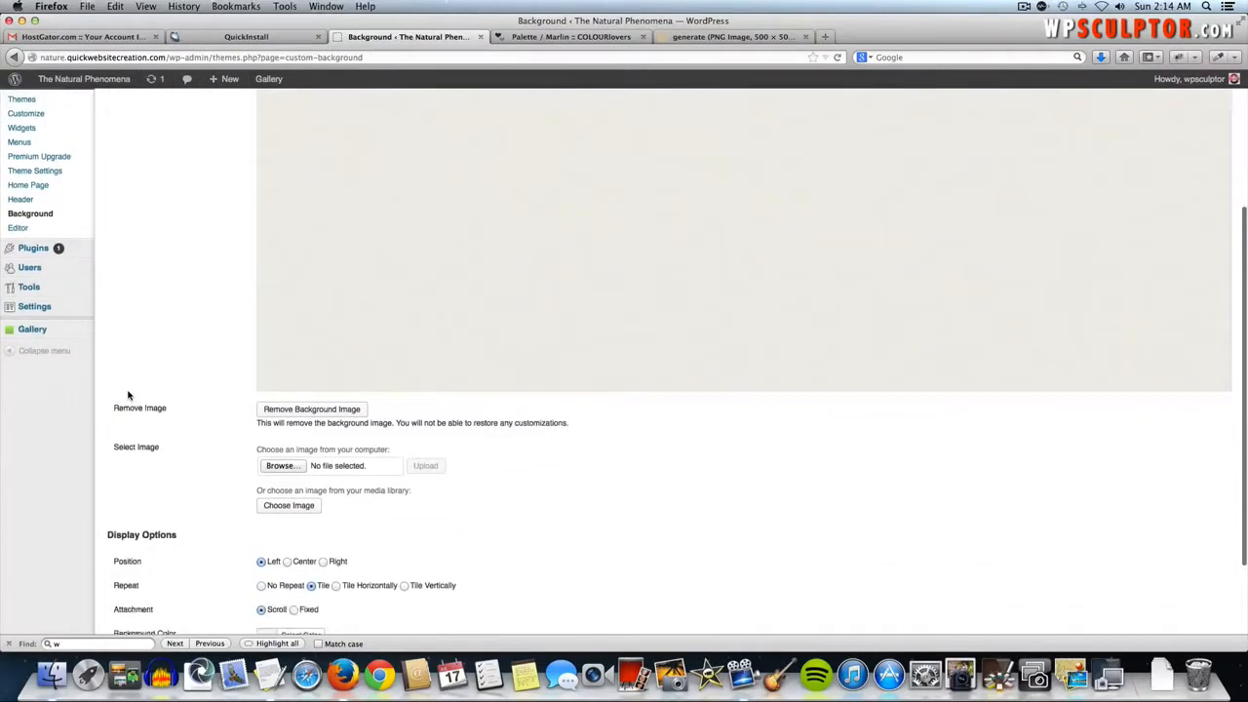
scroll(128, 394, "down", 1)
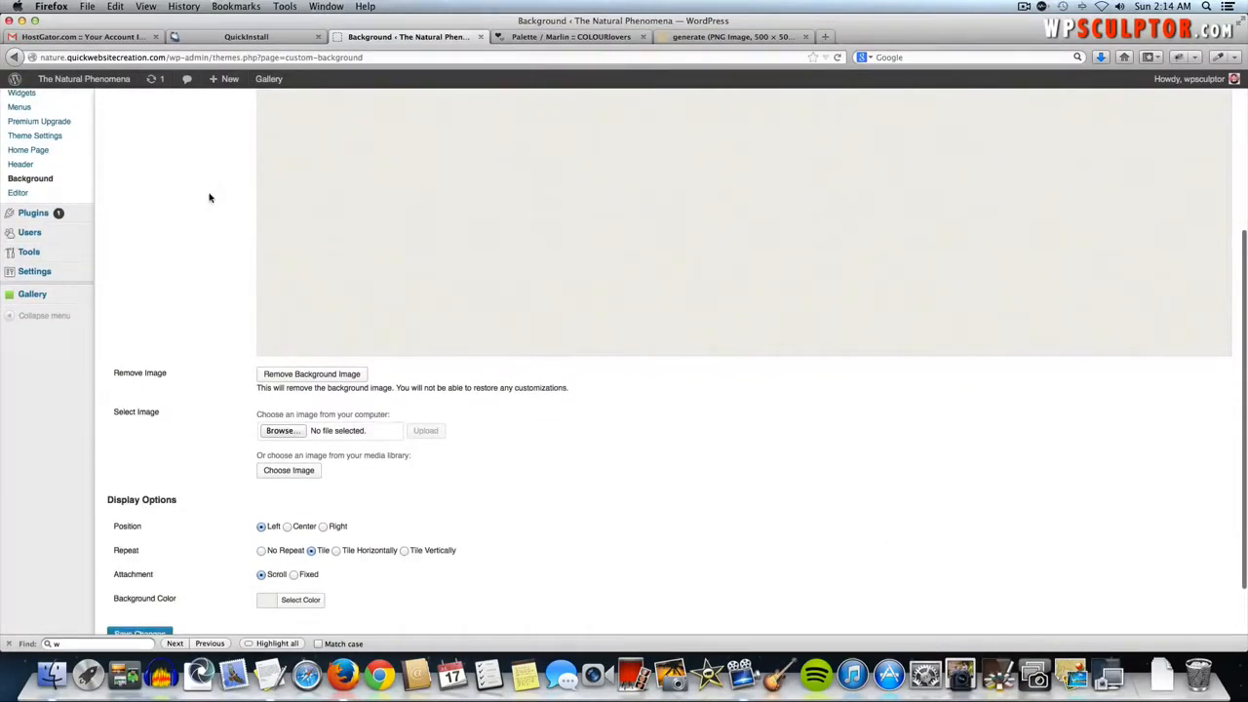
scroll(189, 245, "down", 2)
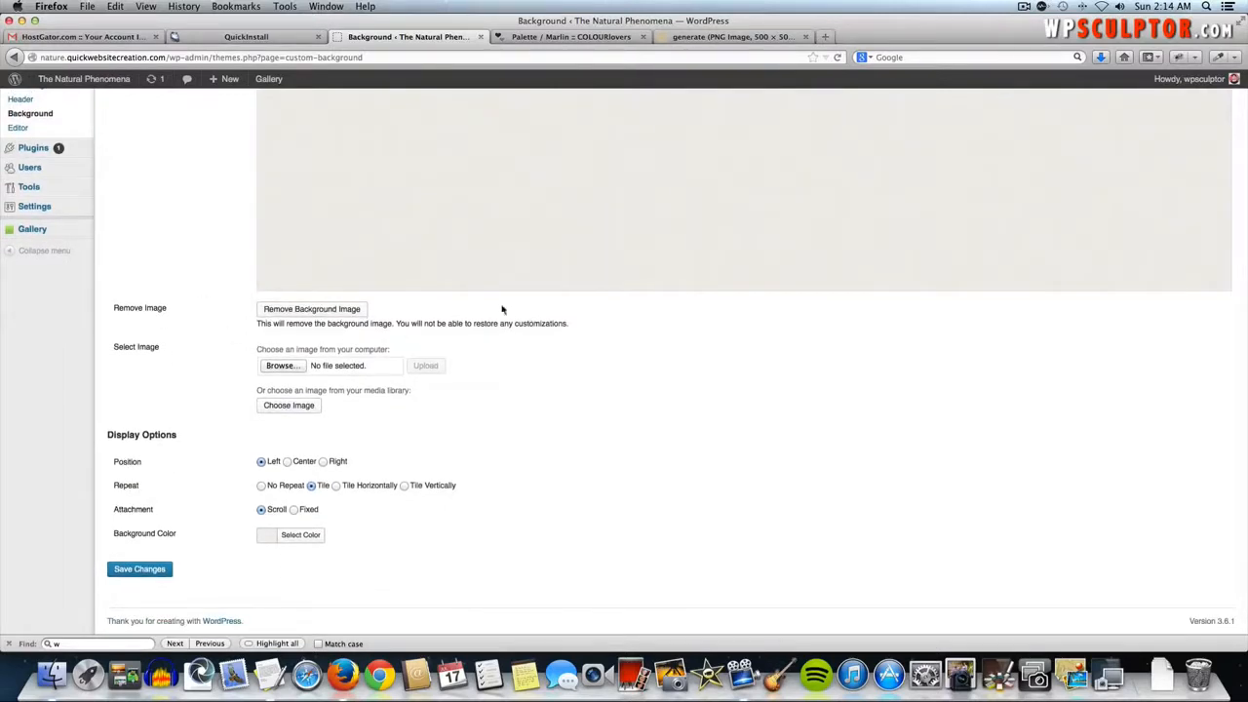
- Upload pattern-a0fn.png as the site's custom background image
left_click(280, 366)
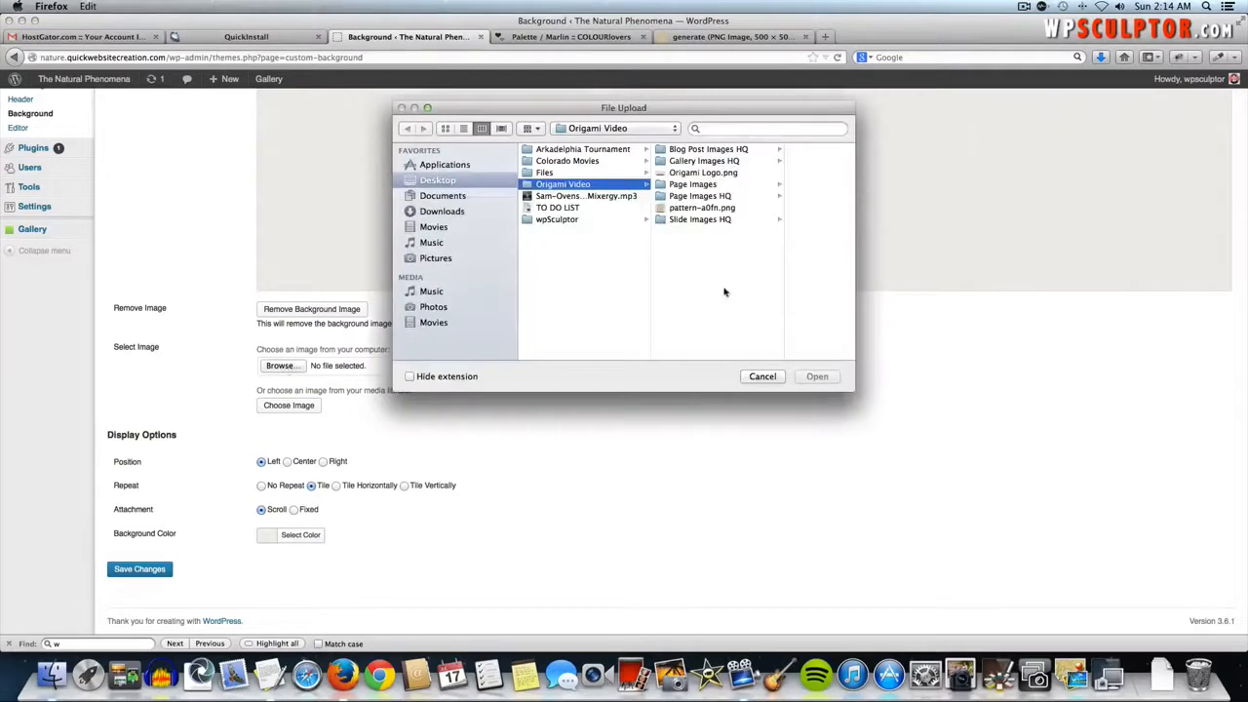
left_click(701, 208)
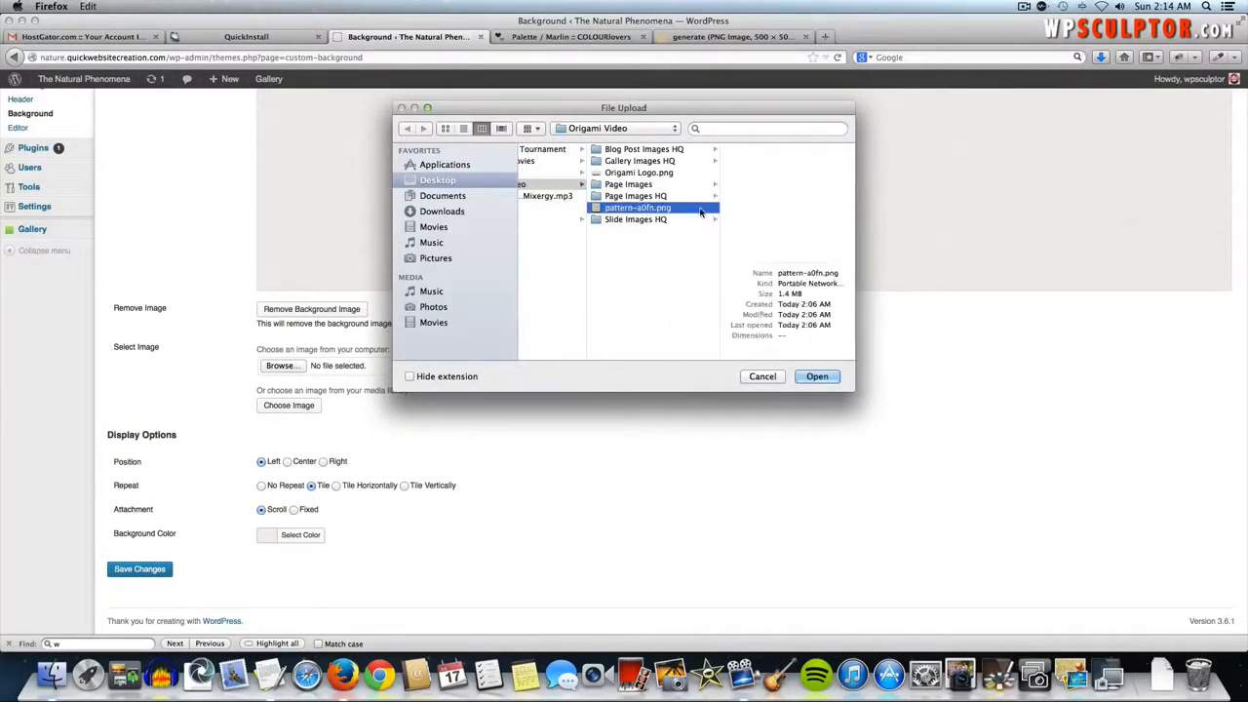
left_click(824, 376)
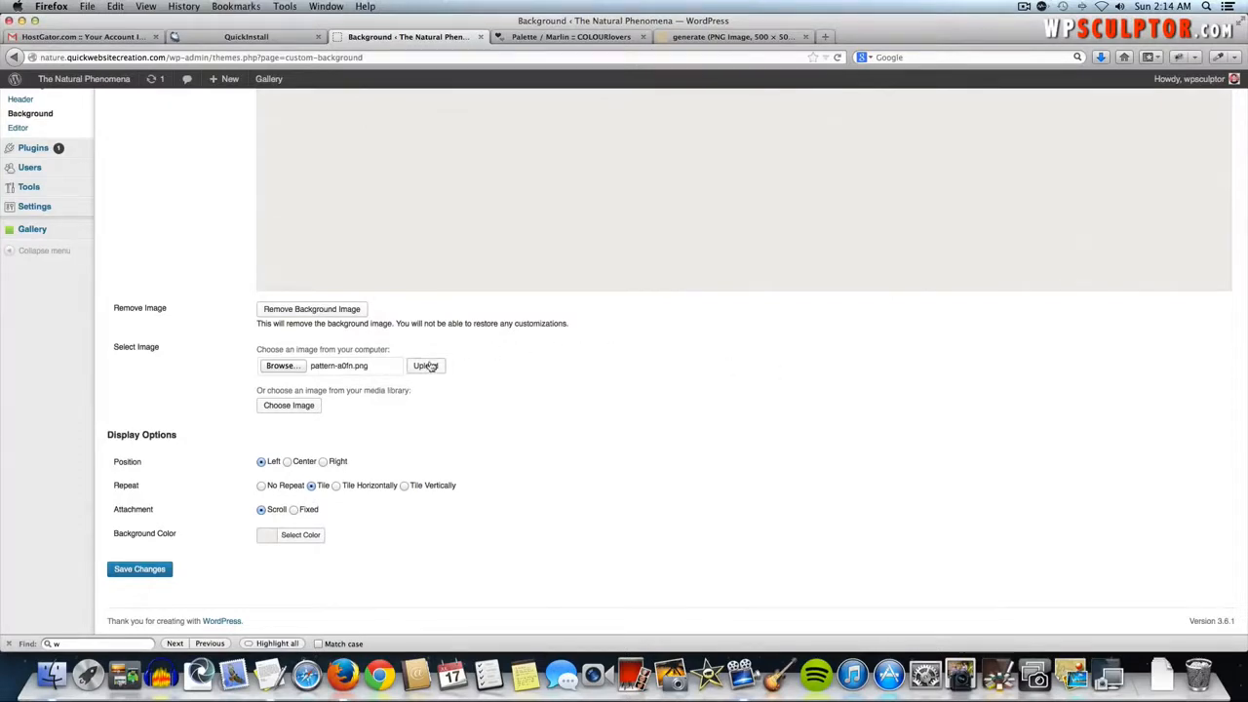
left_click(426, 366)
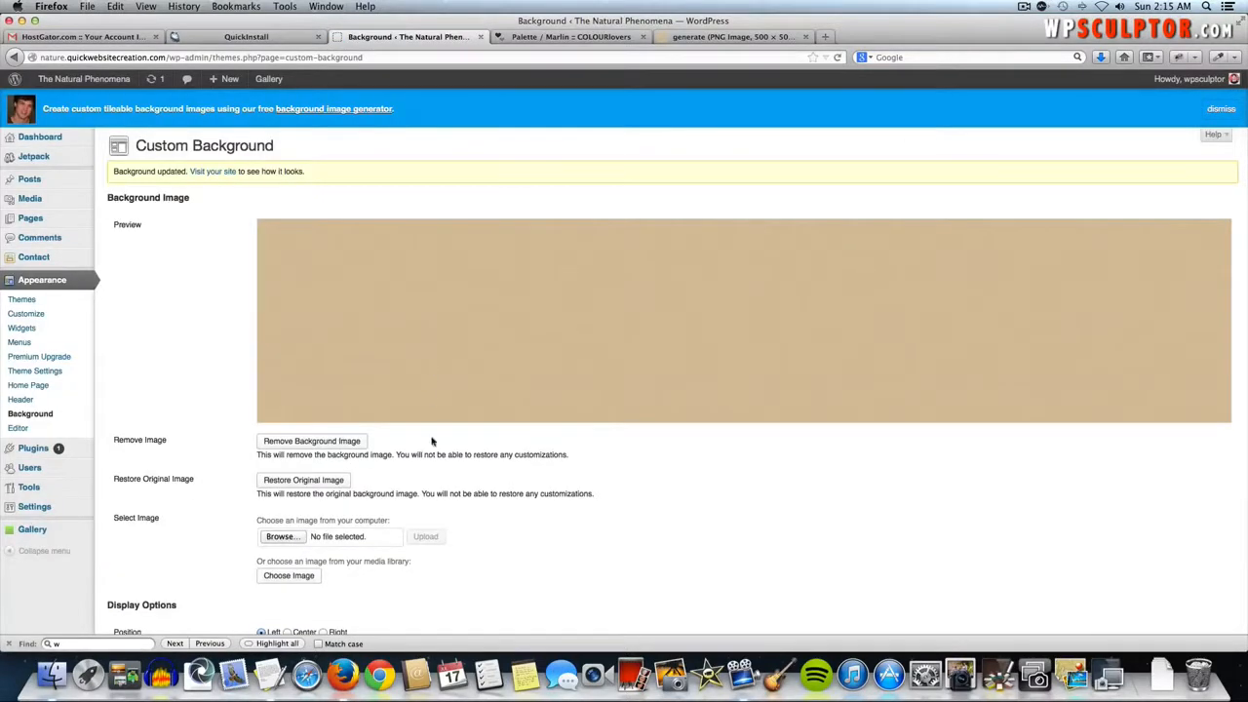
- Set the background attachment to Fixed and save the changes
scroll(392, 478, "down", 5)
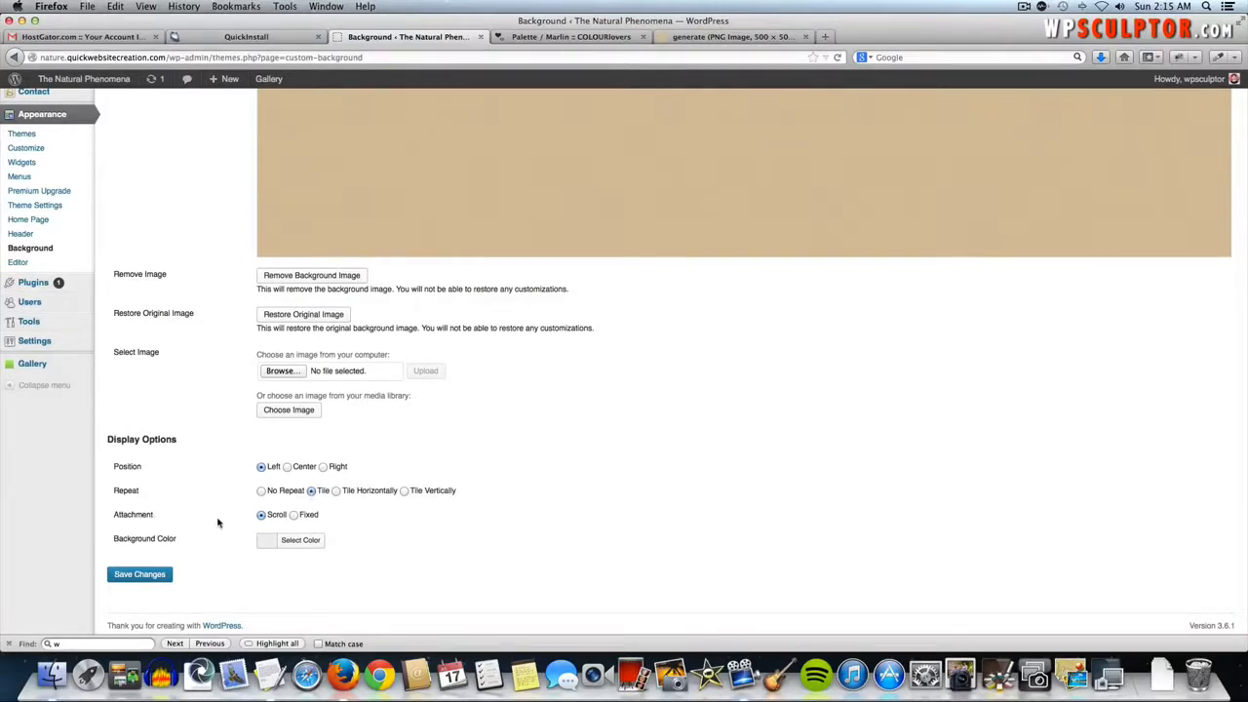
left_click(293, 515)
left_click(137, 576)
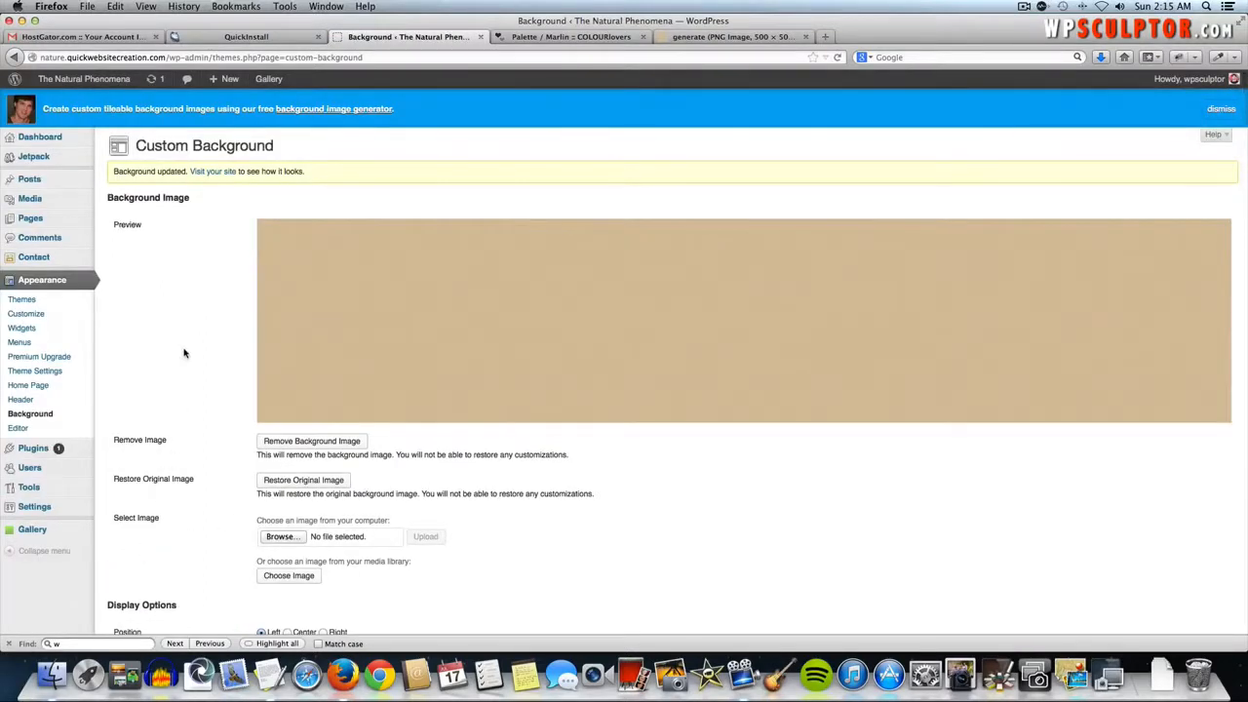
- Visit the live Natural Phenomena home page to check the tan textured background
left_click(90, 82)
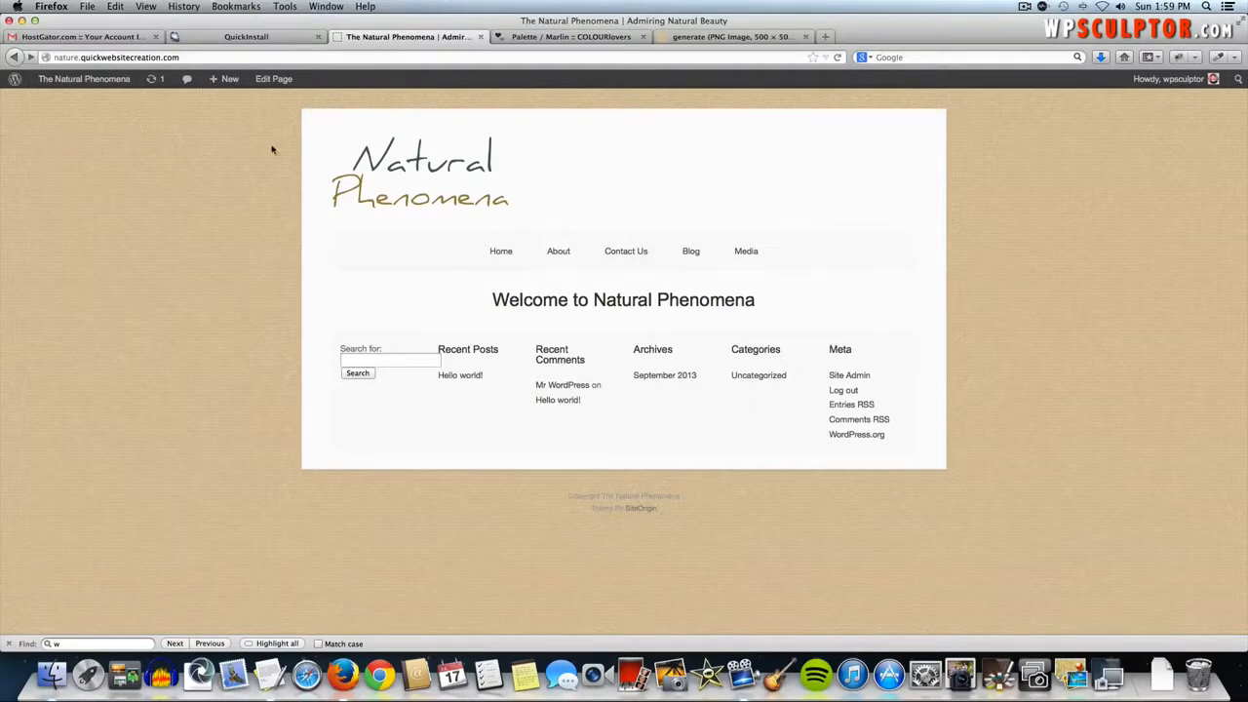
- Go back to the dashboard and open Appearance > Widgets
left_click(65, 82)
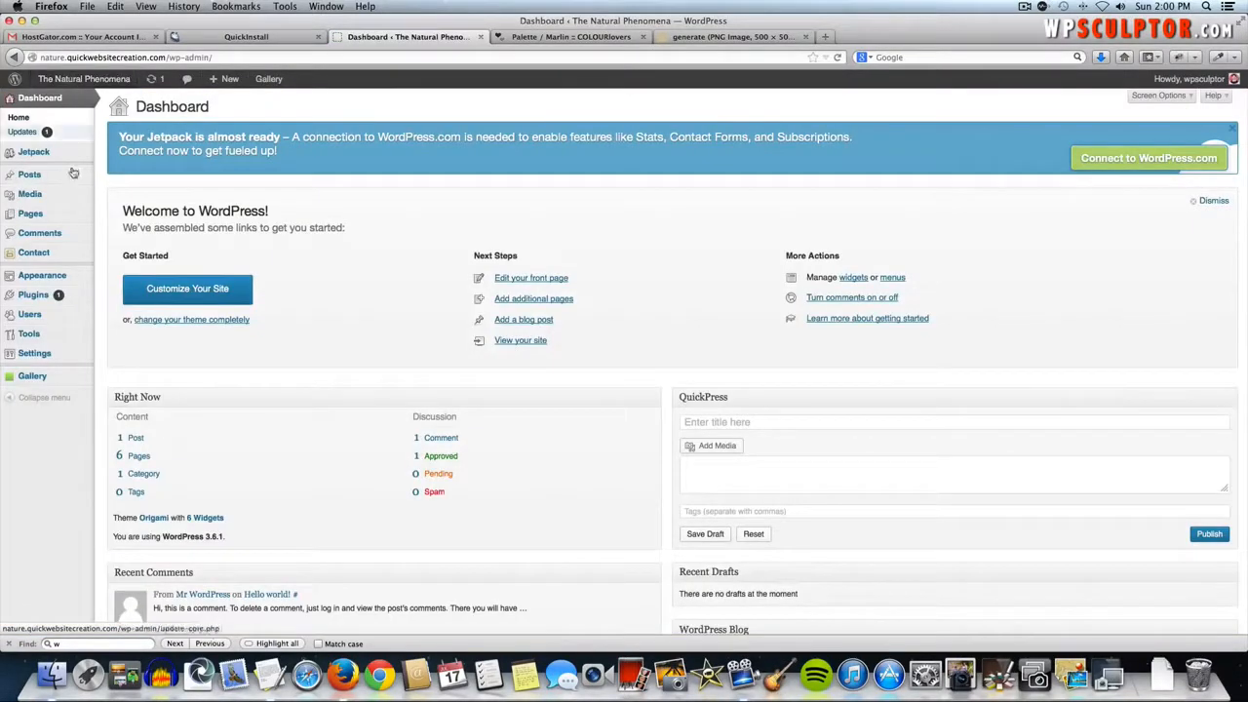
mouse_move(61, 278)
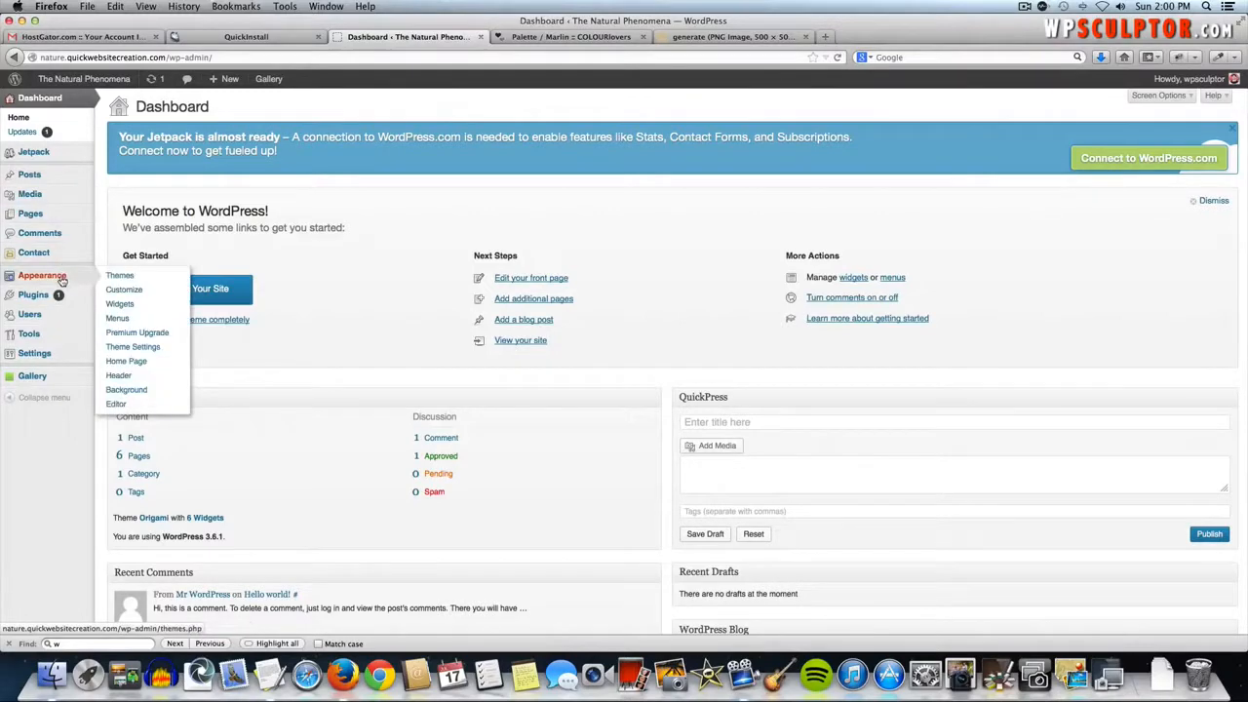
left_click(170, 308)
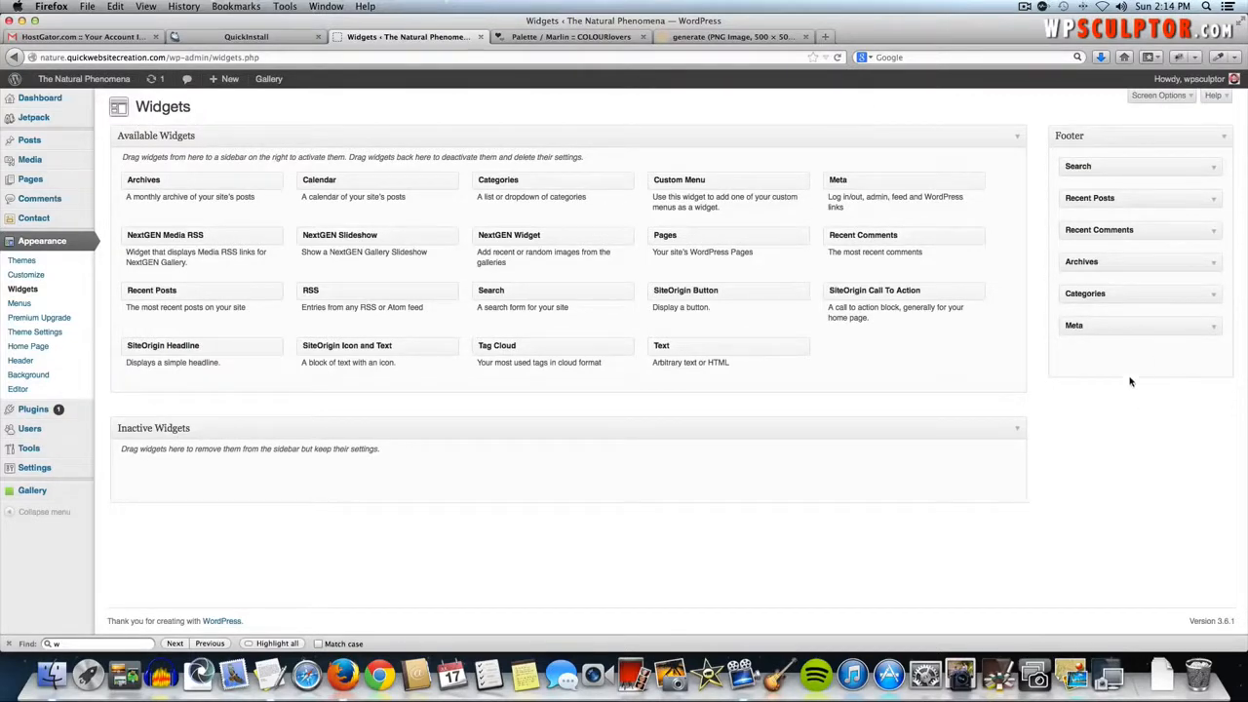
- Expand and collapse the Footer's Search, Recent Posts, Recent Comments and Archives widgets to review them
left_click(1091, 166)
left_click(1137, 165)
left_click(1191, 200)
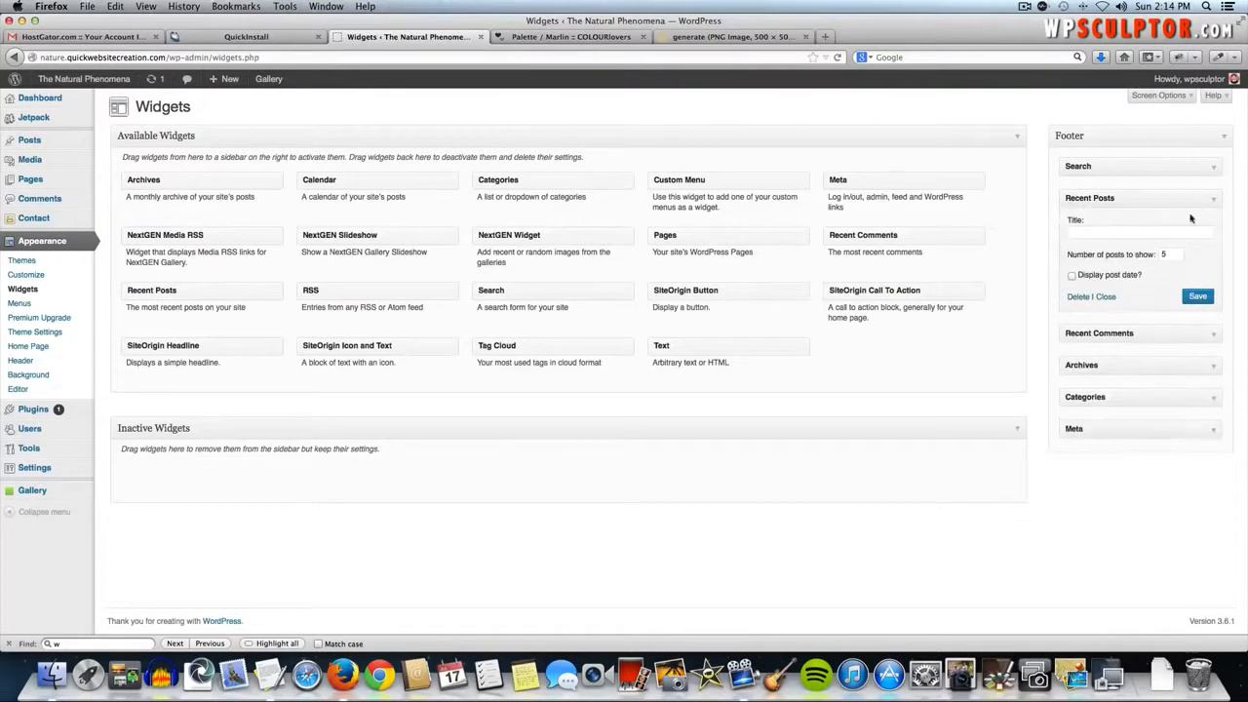
left_click(1146, 331)
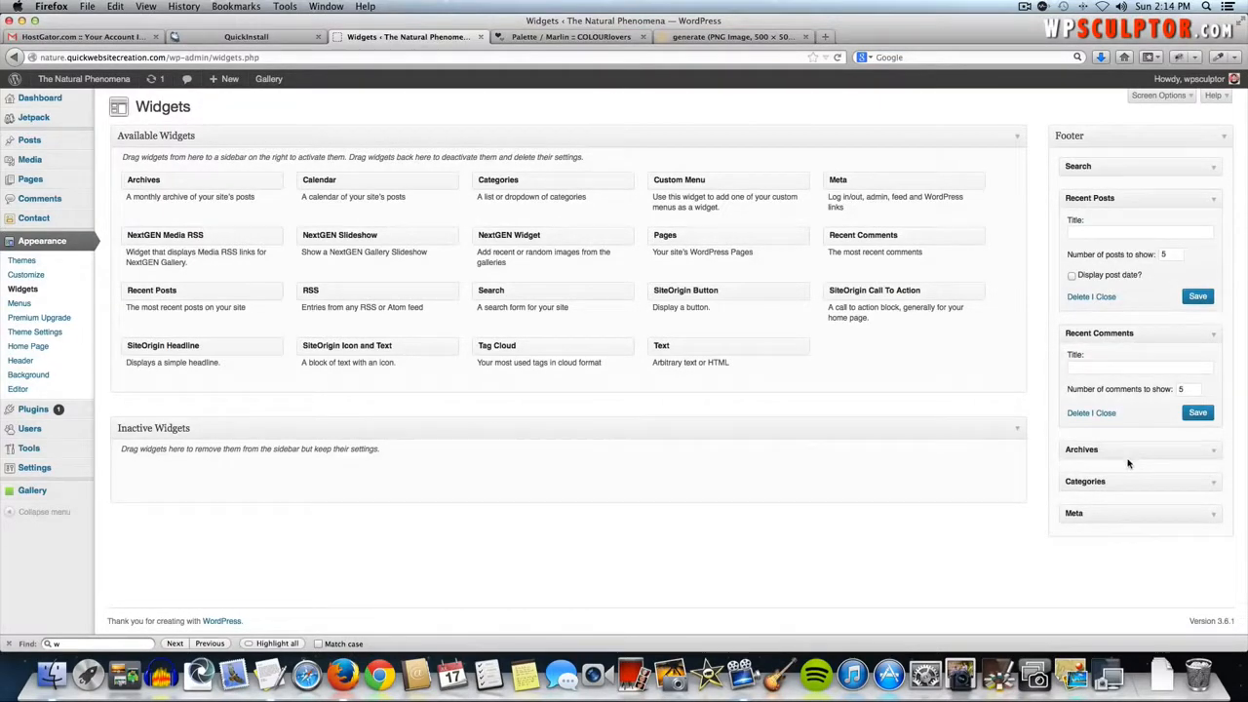
left_click(1126, 451)
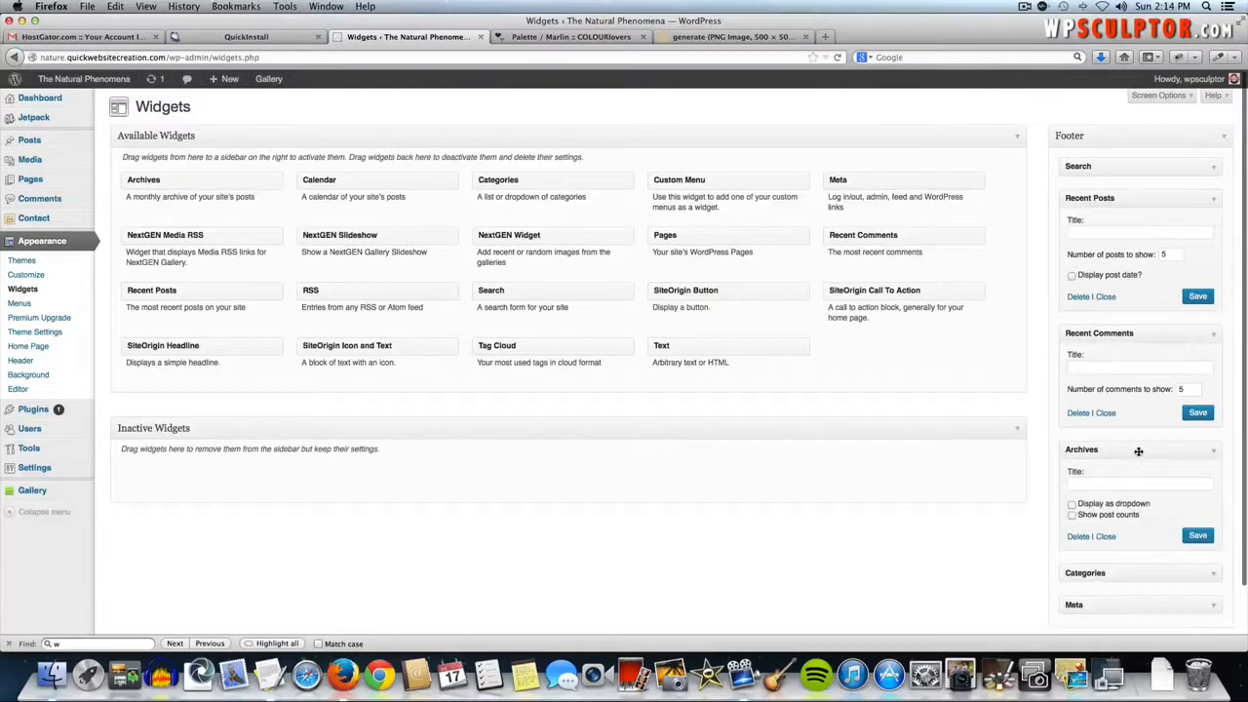
left_click(1137, 451)
left_click(1137, 335)
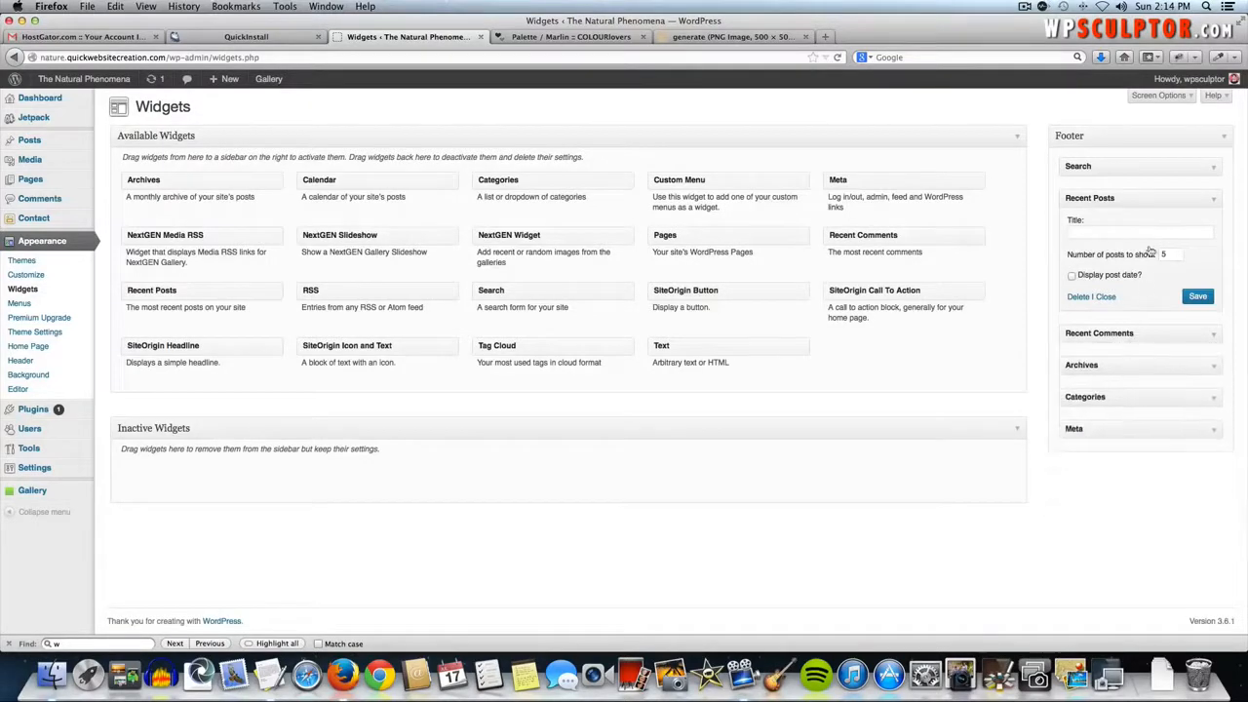
left_click(1145, 197)
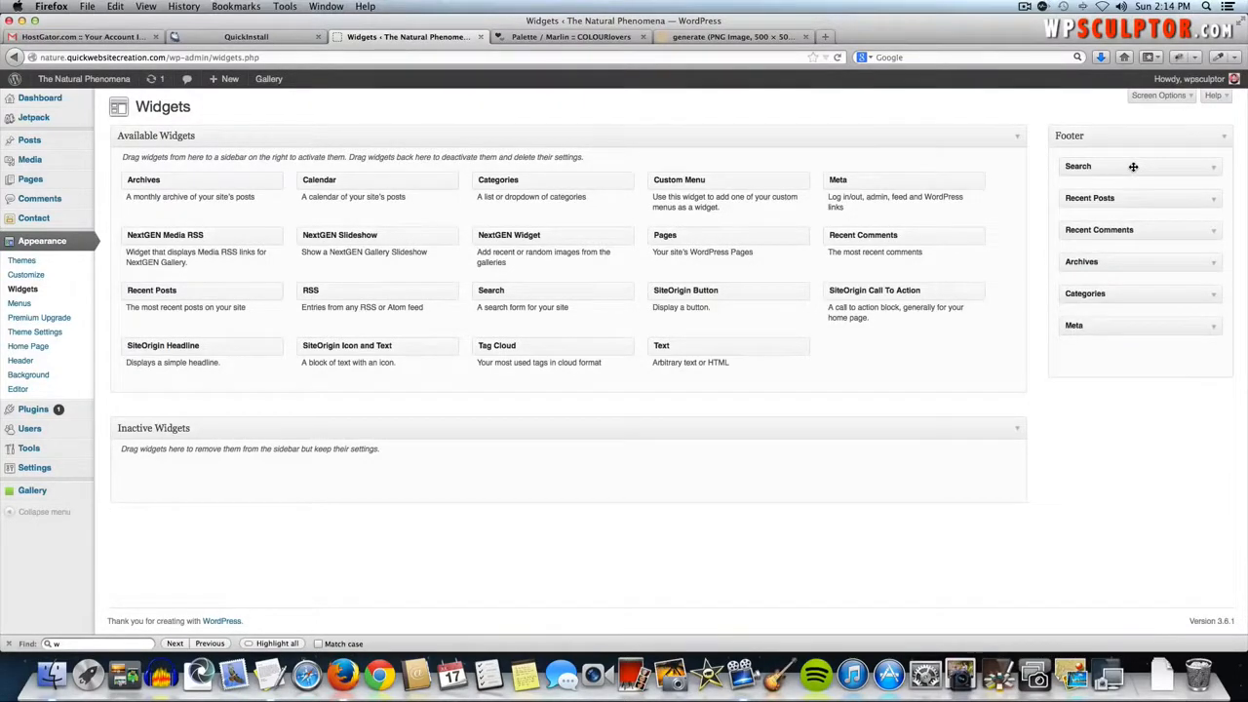
- Drag Search, Recent Posts, Recent Comments, Archives, Categories and Meta out of the Footer area
left_click_drag(1132, 167, 601, 265)
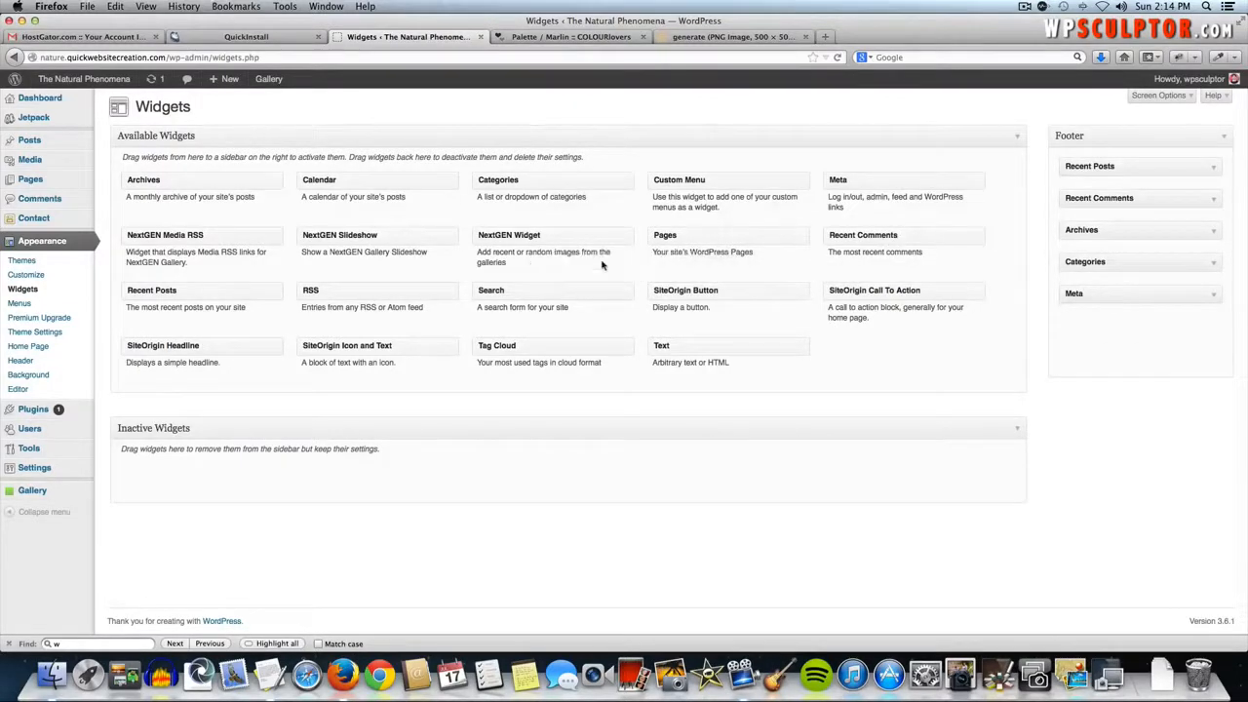
left_click_drag(1073, 170, 809, 213)
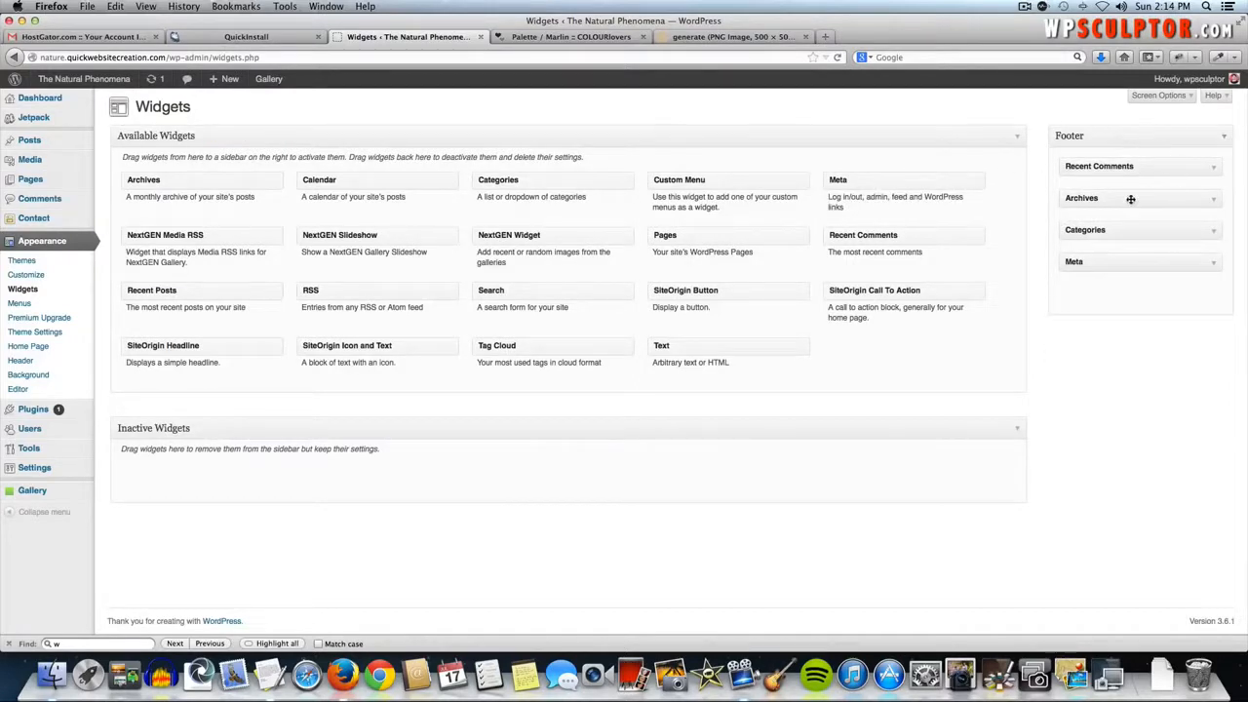
left_click_drag(1106, 166, 173, 474)
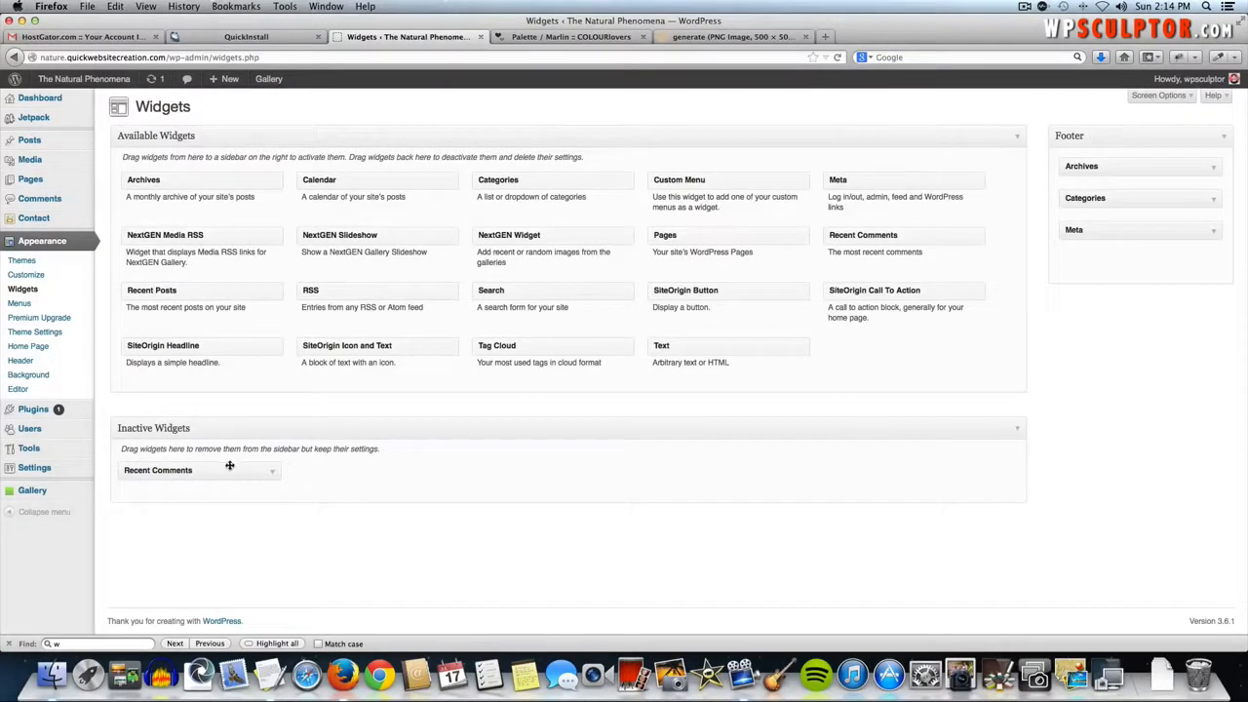
left_click_drag(228, 467, 343, 338)
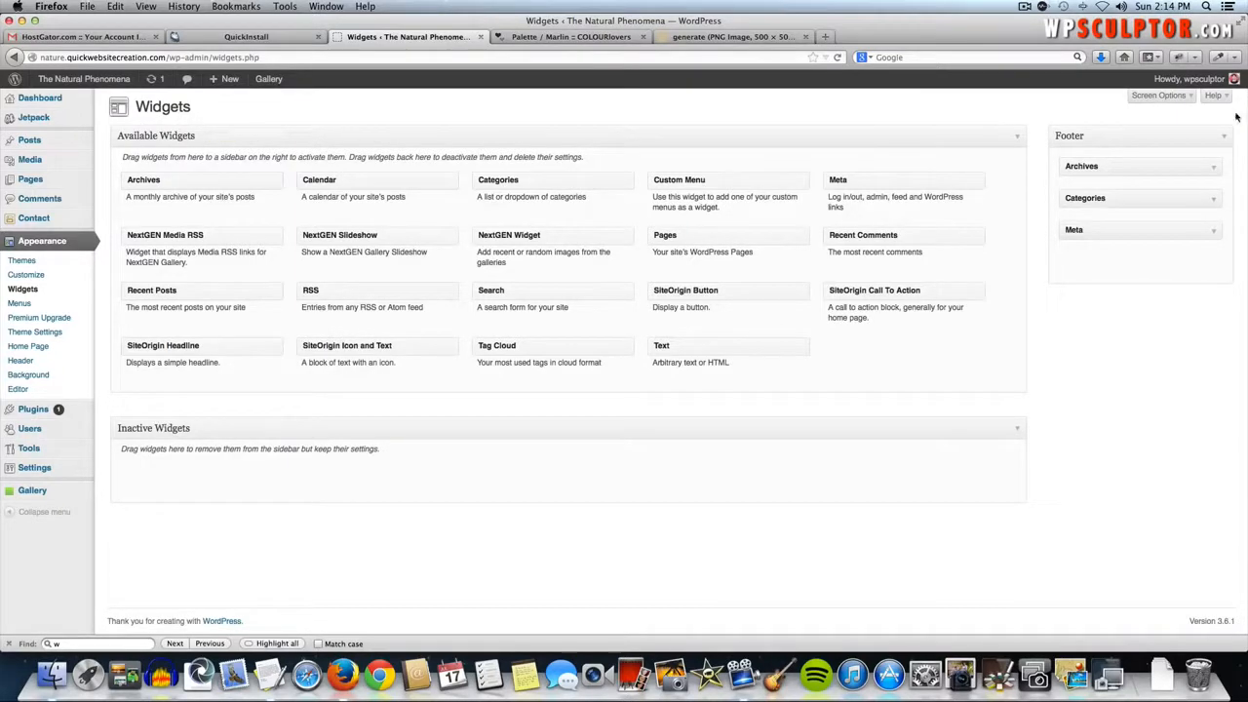
left_click_drag(1114, 166, 809, 236)
left_click_drag(1114, 166, 858, 223)
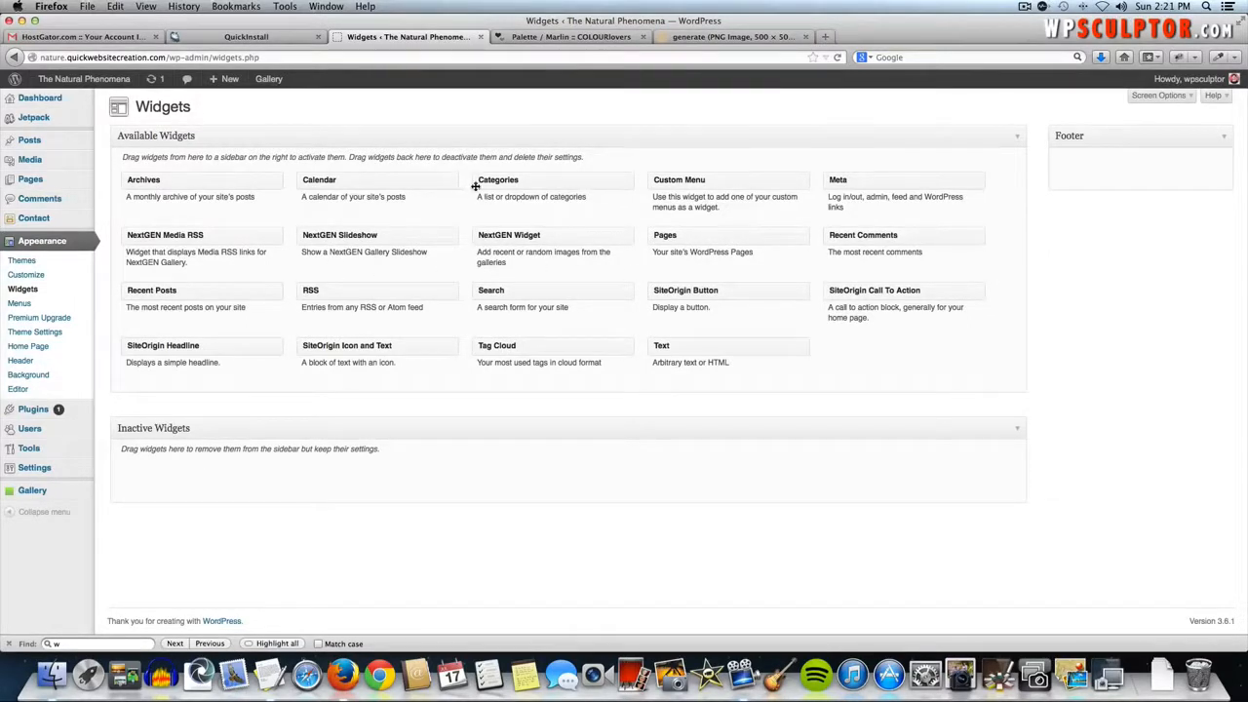
- Add a Categories widget to the Footer titled 'Blog Categories', save and collapse it
left_click_drag(487, 184, 1090, 168)
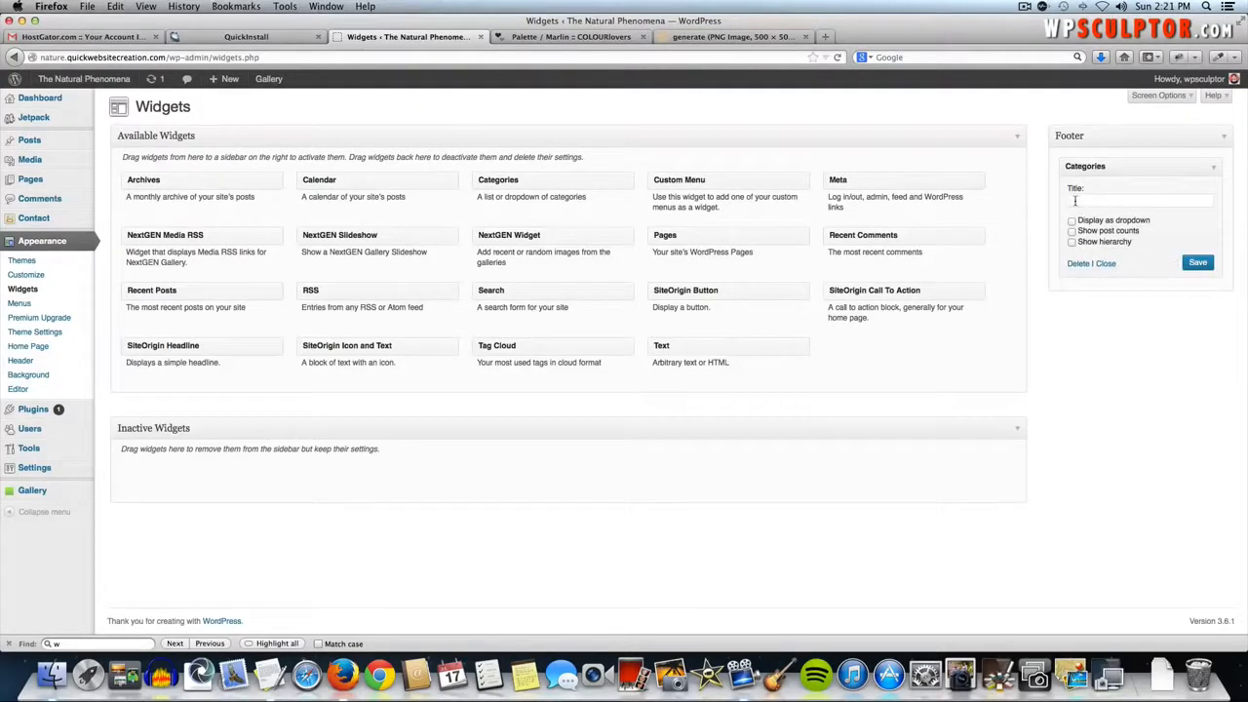
left_click(1090, 202)
type("Blog Categories")
left_click(1201, 264)
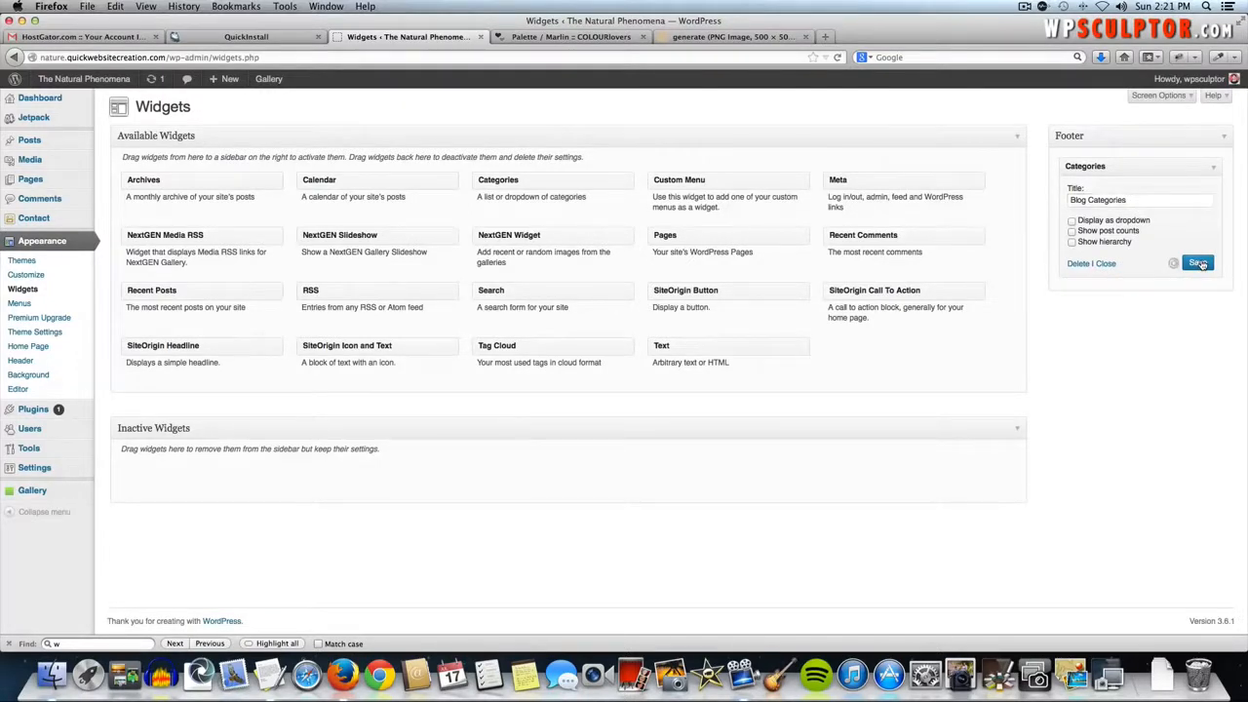
left_click(1217, 171)
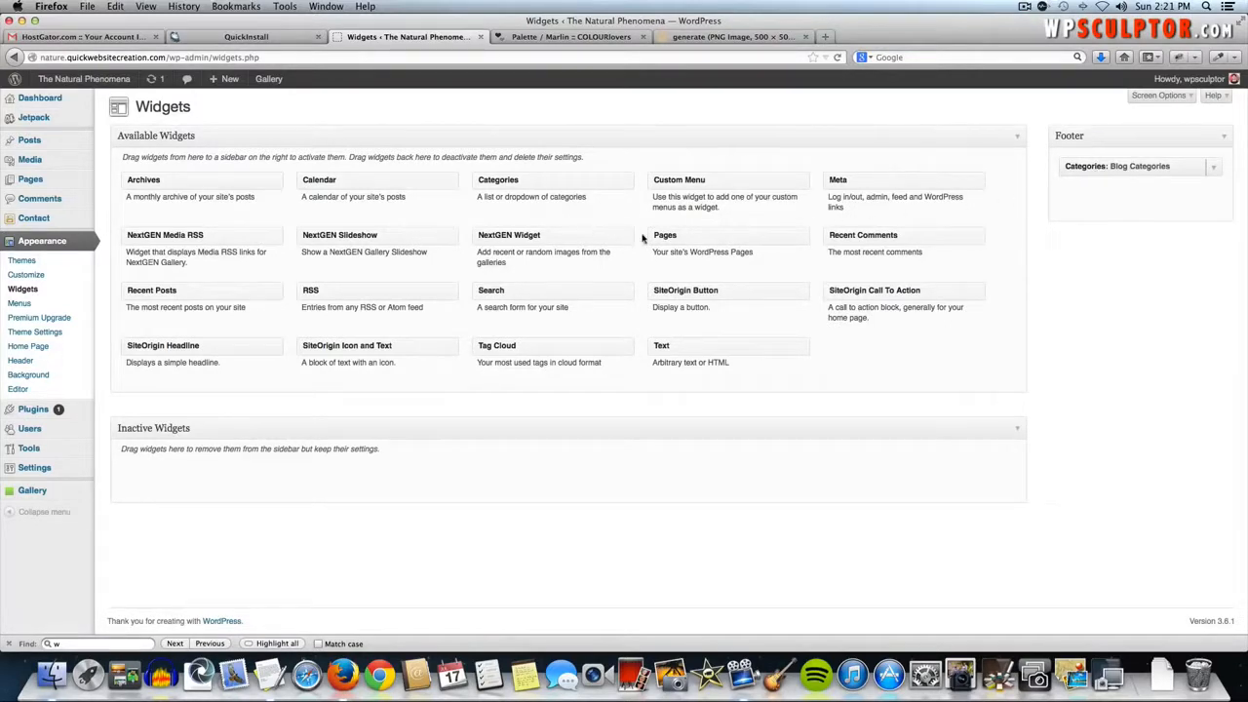
- Add Pages and then Search widgets to the Footer below Blog Categories, collapsing each
left_click_drag(675, 234, 1084, 195)
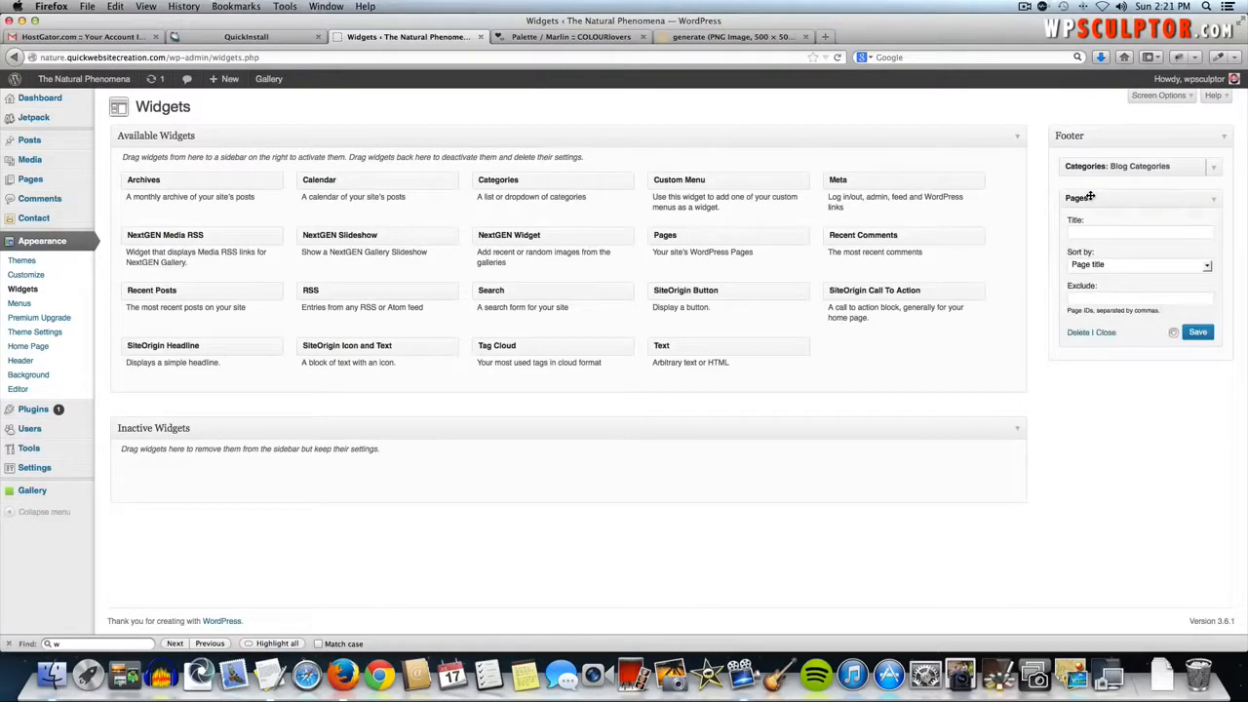
left_click(1213, 199)
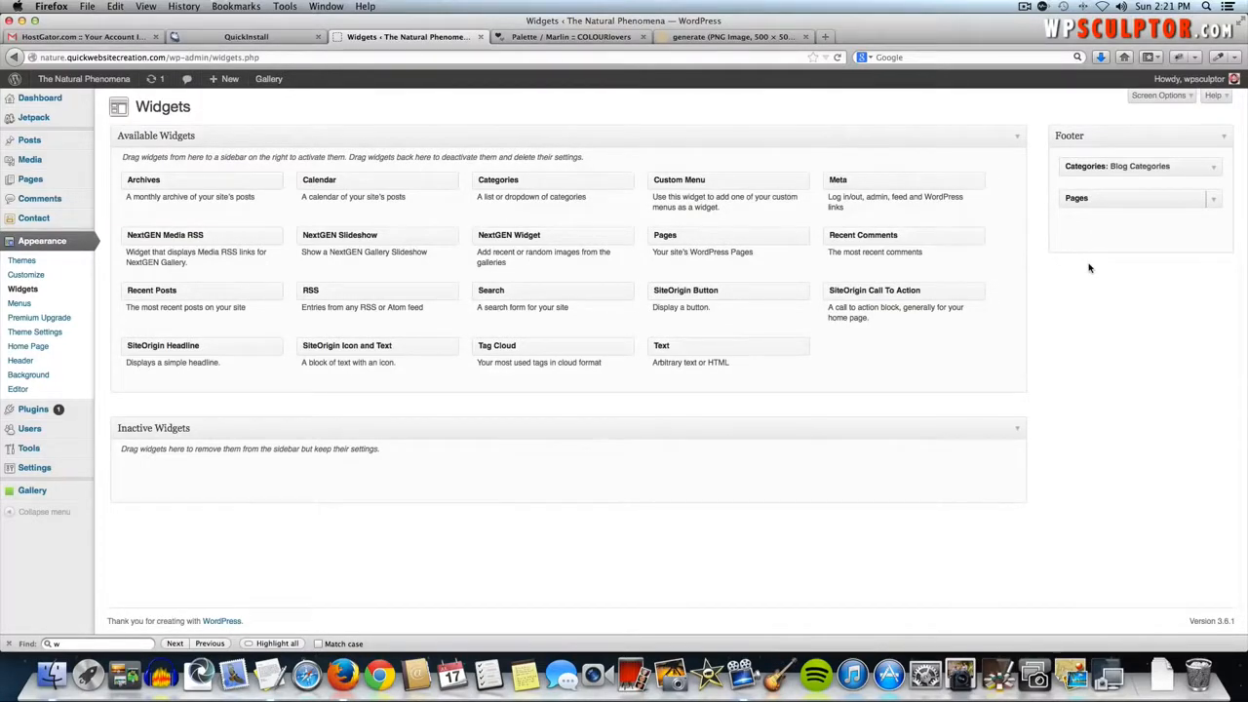
left_click_drag(529, 290, 1109, 228)
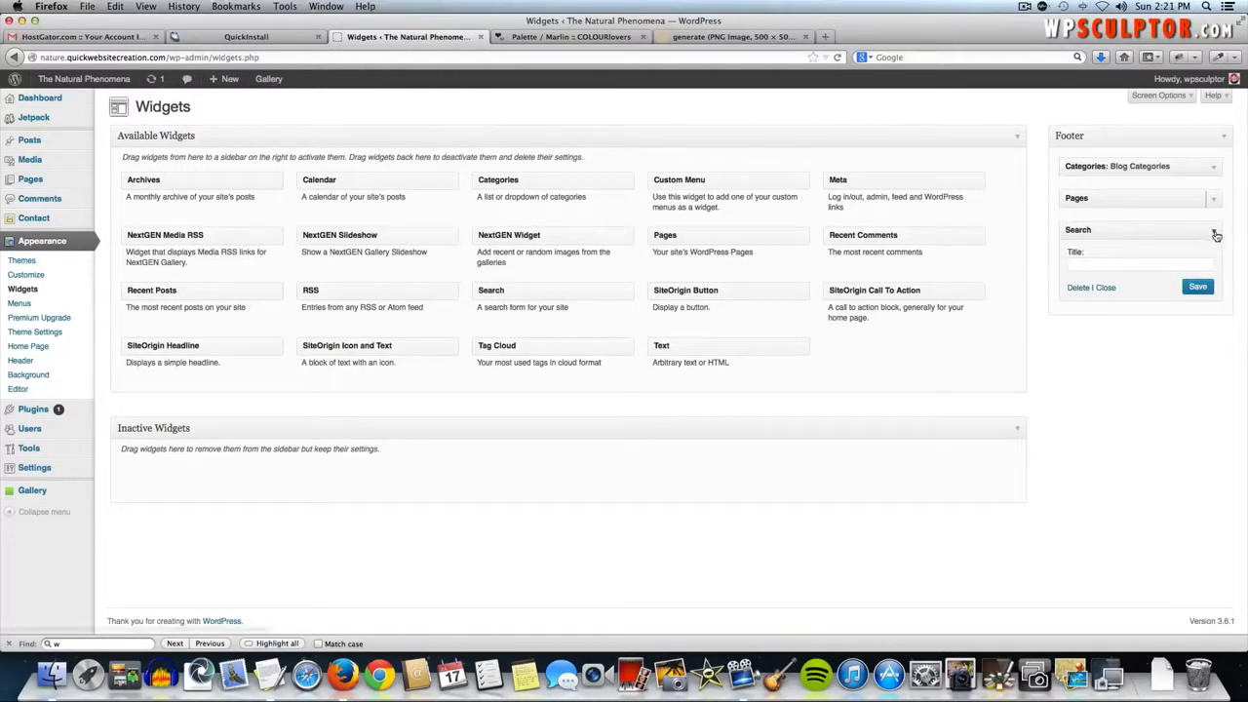
left_click(1215, 234)
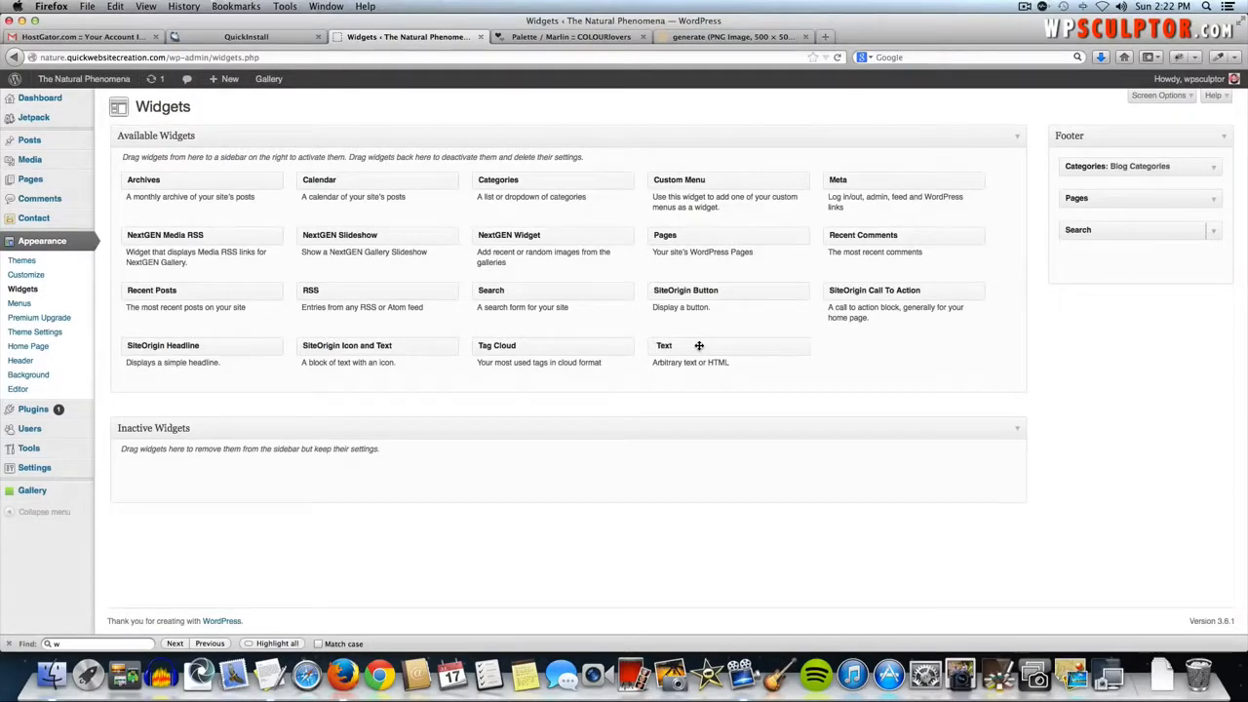
- Place a Text widget in the Footer beneath Search and collapse it
left_click_drag(692, 345, 1101, 259)
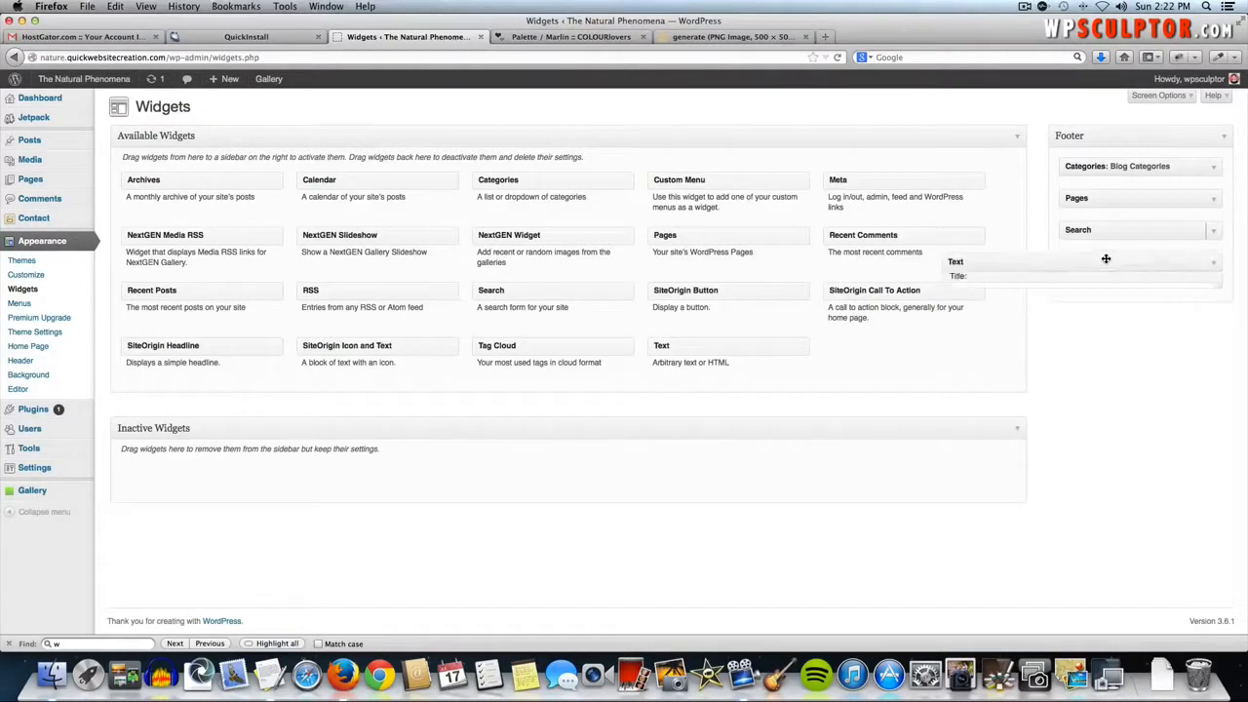
left_click(966, 332)
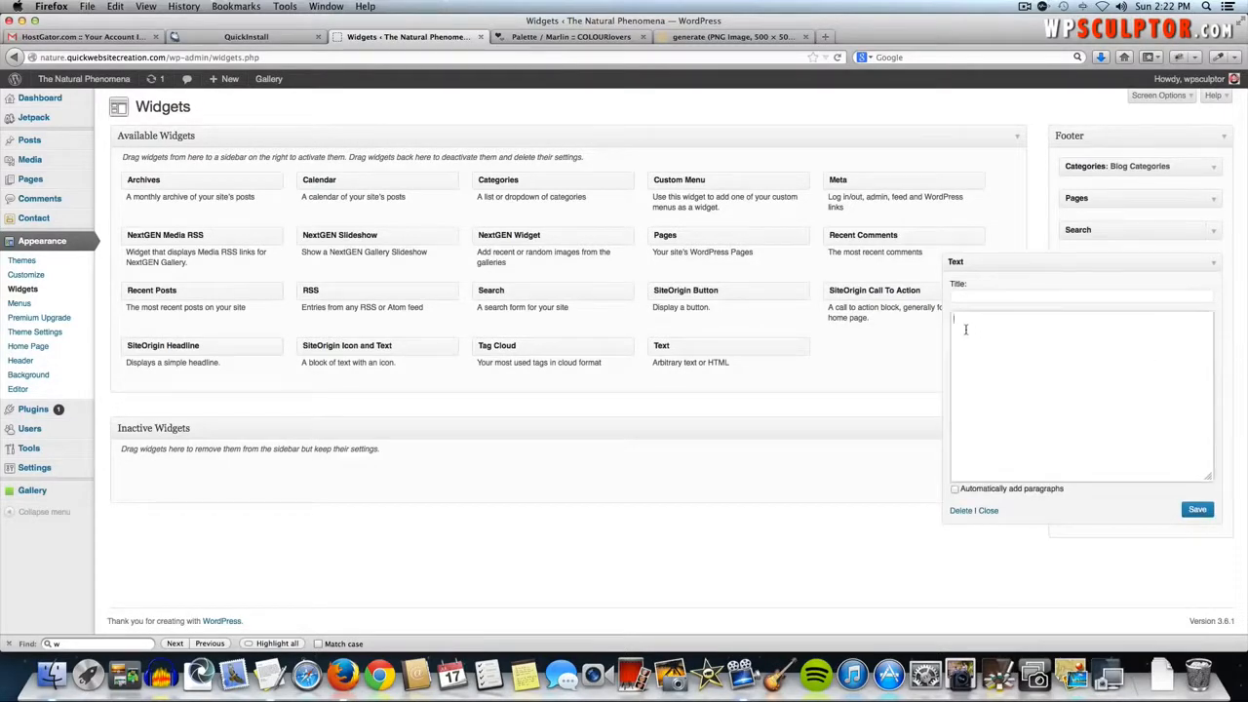
left_click(1213, 264)
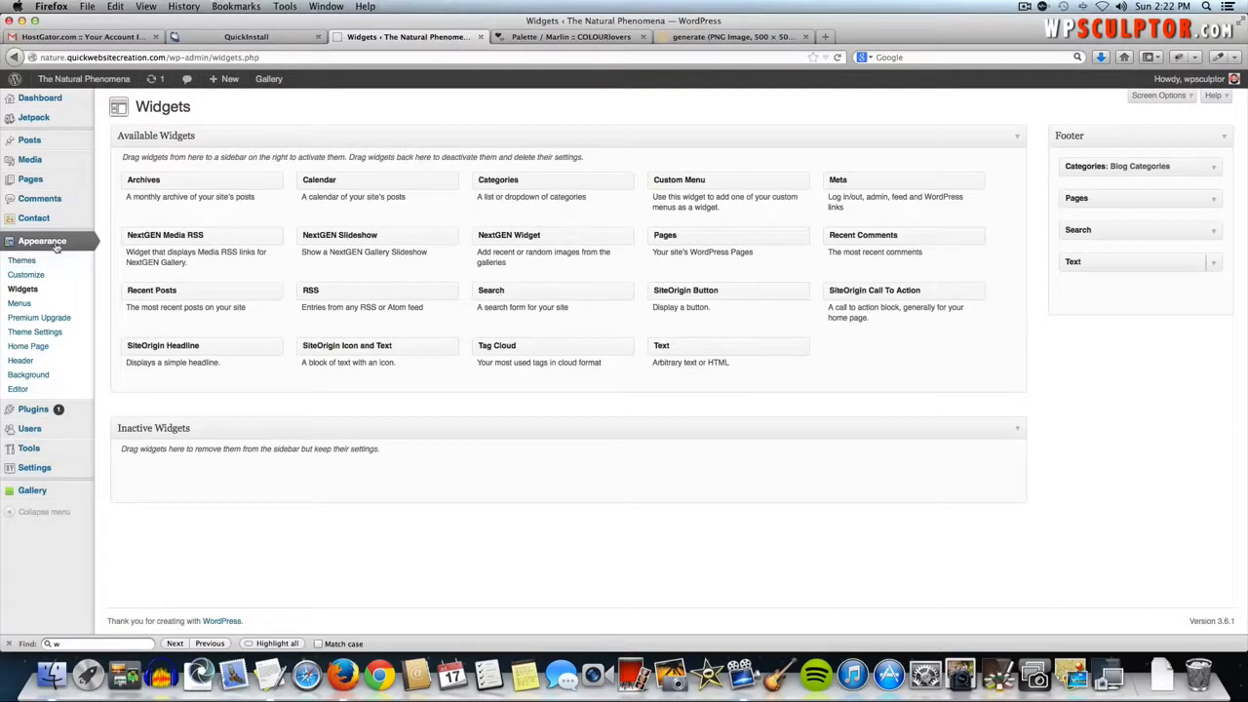
- Search the Add New plugins page for 'black studio tinymce'
mouse_move(39, 408)
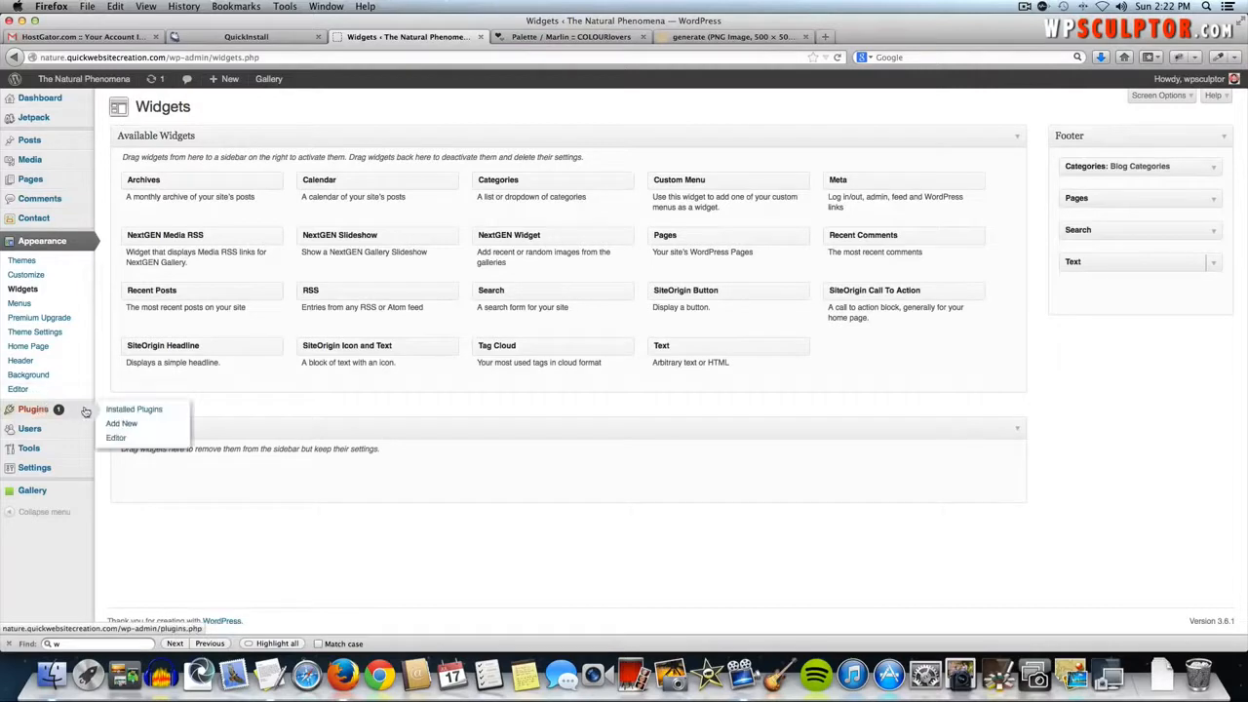
left_click(123, 422)
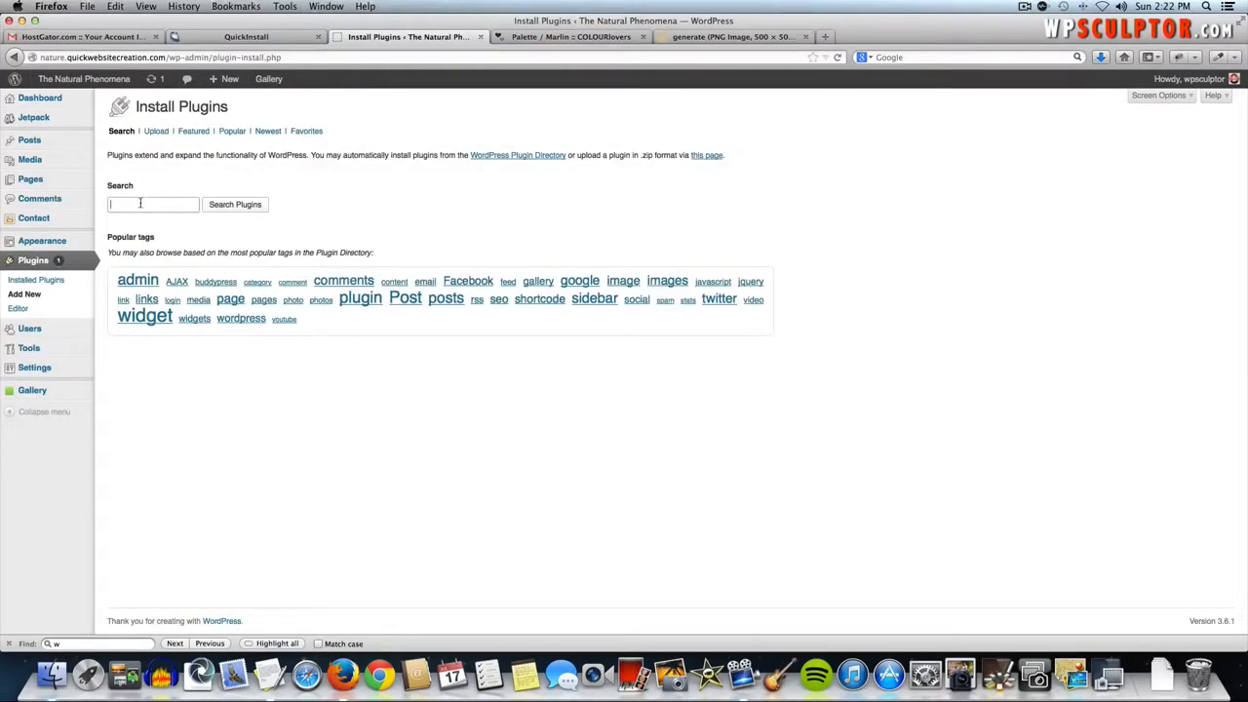
left_click(140, 203)
type("black studio tinymce")
key("Return")
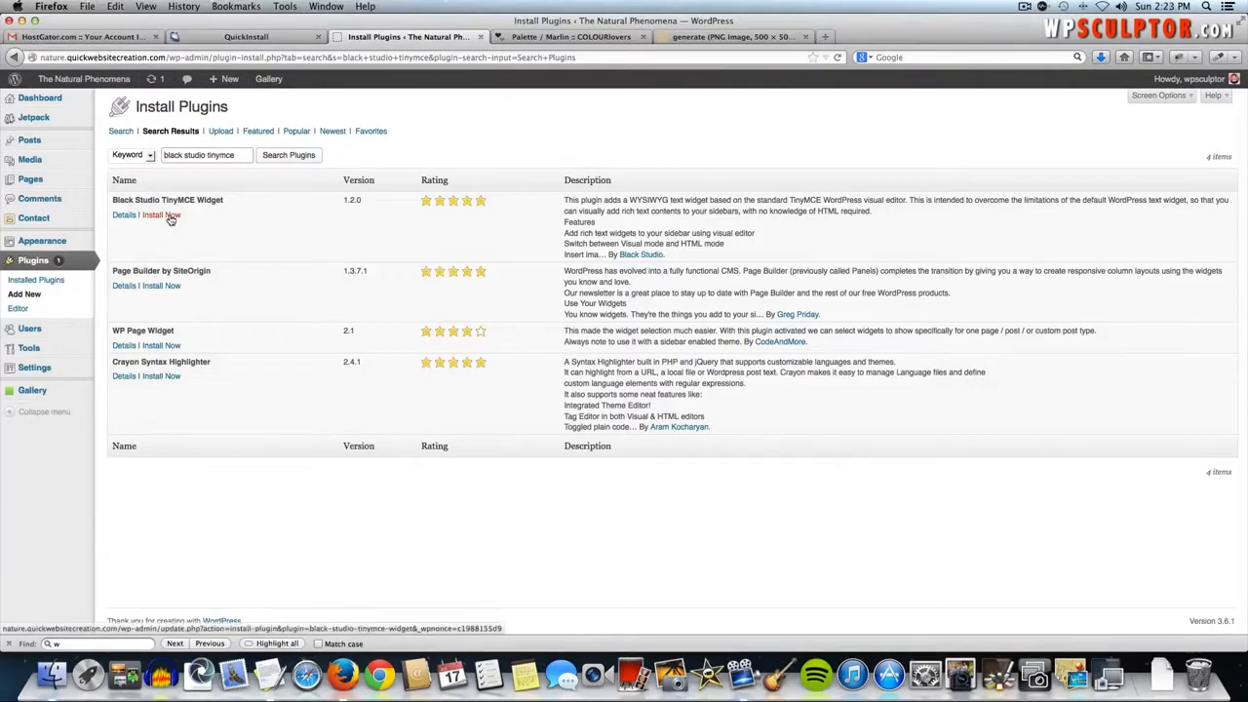
- Install and activate the Black Studio TinyMCE Widget plugin, then return to Widgets
left_click(169, 215)
left_click(696, 303)
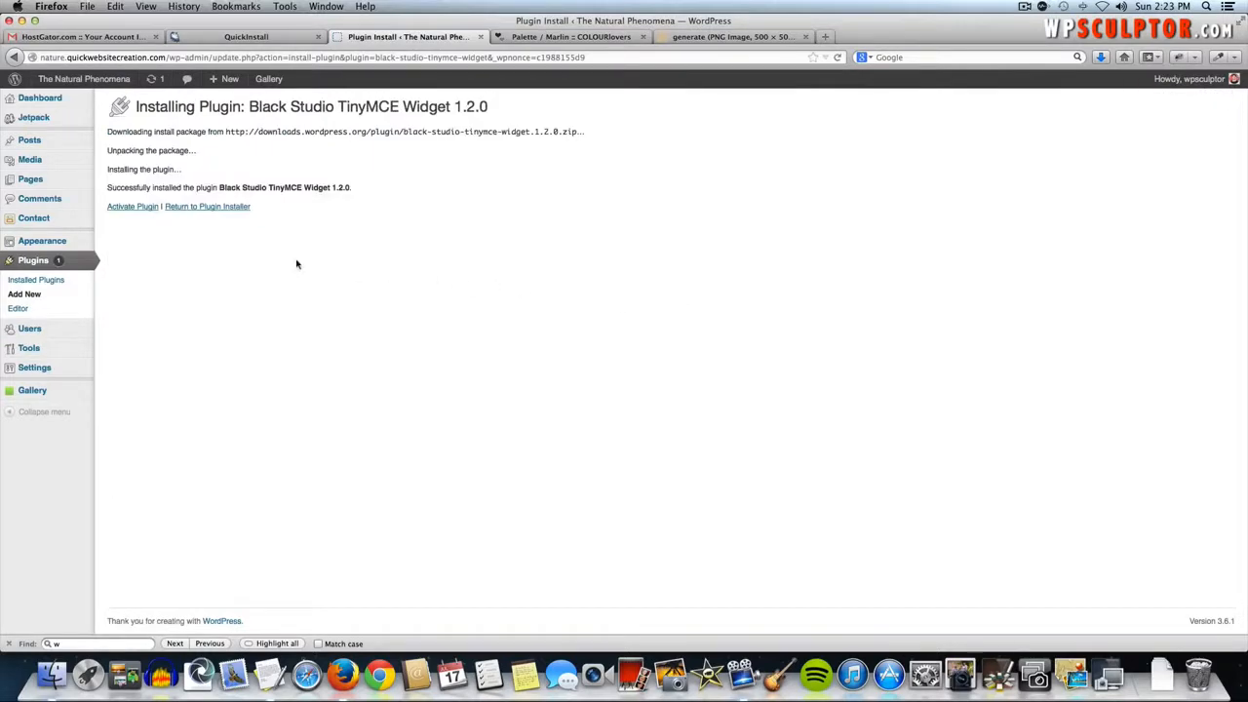
left_click(134, 208)
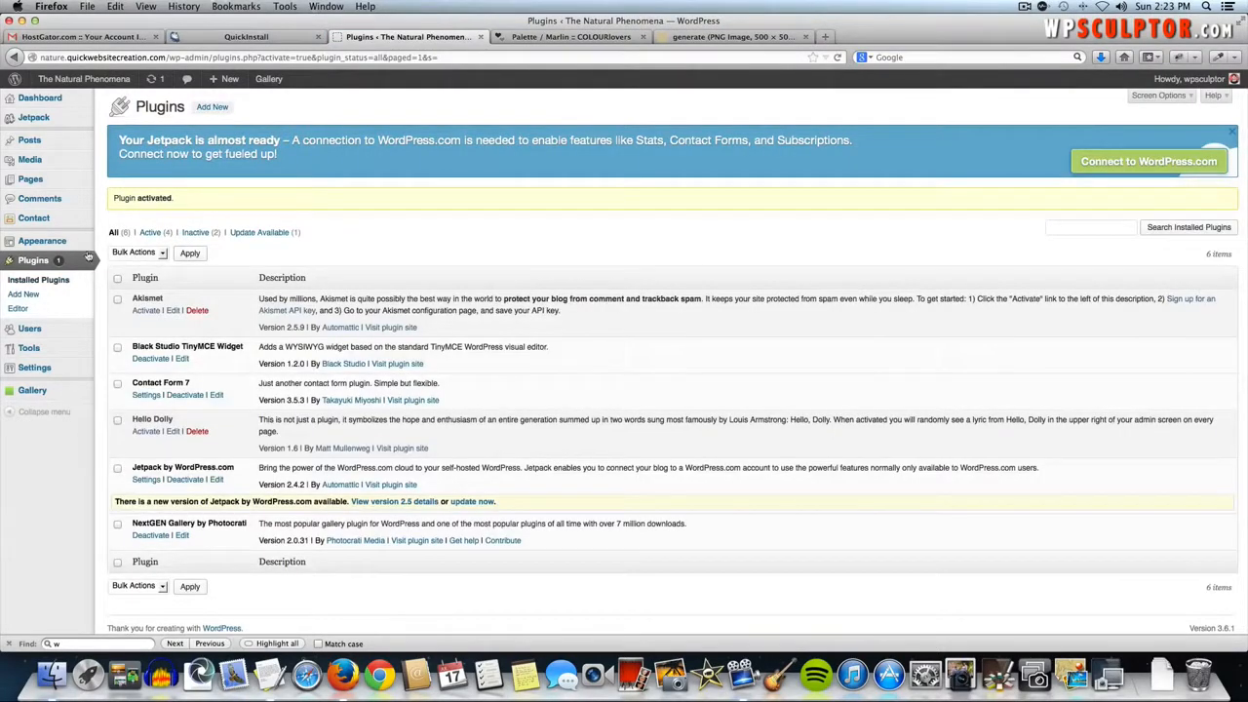
mouse_move(65, 244)
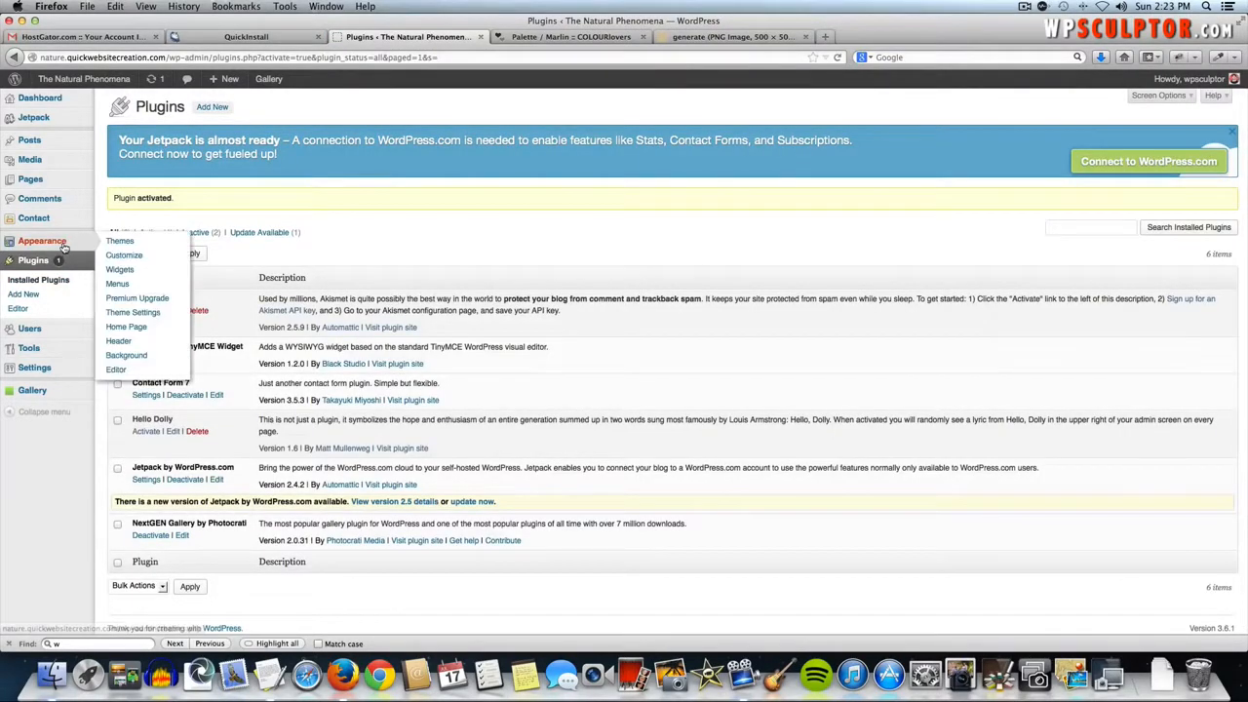
left_click(153, 271)
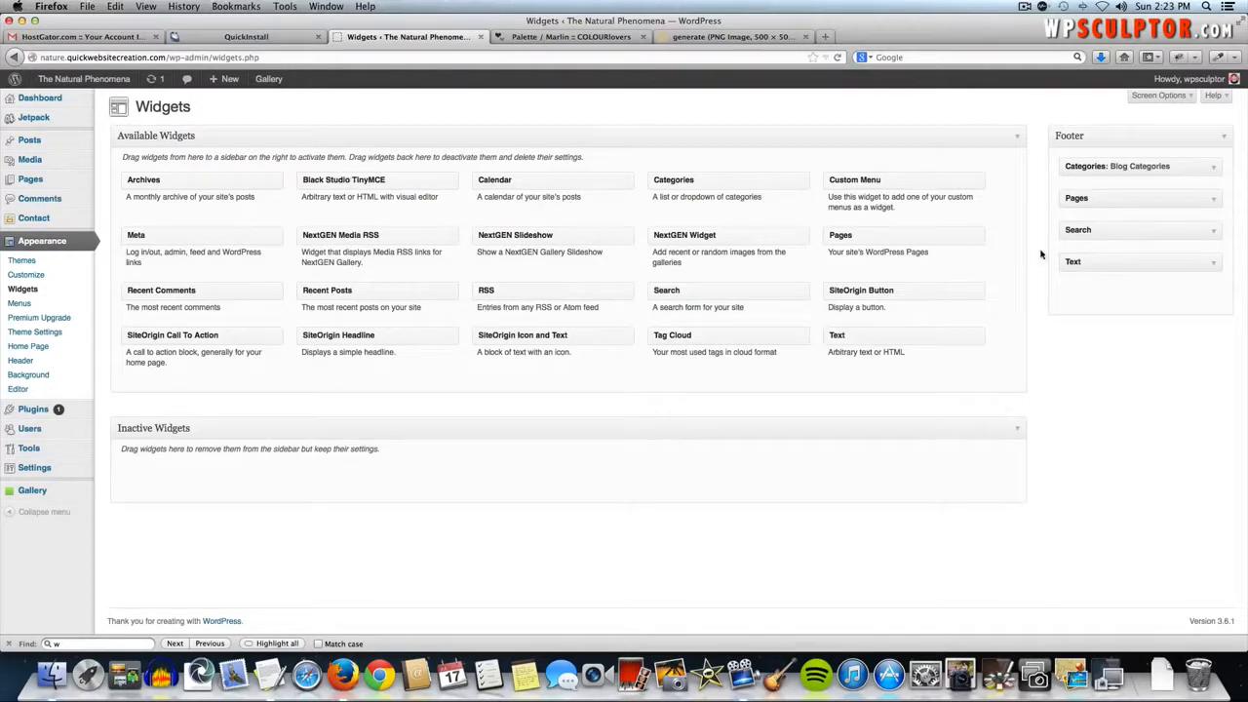
- Replace the footer's plain Text widget with a Black Studio TinyMCE widget
left_click_drag(1108, 257, 778, 261)
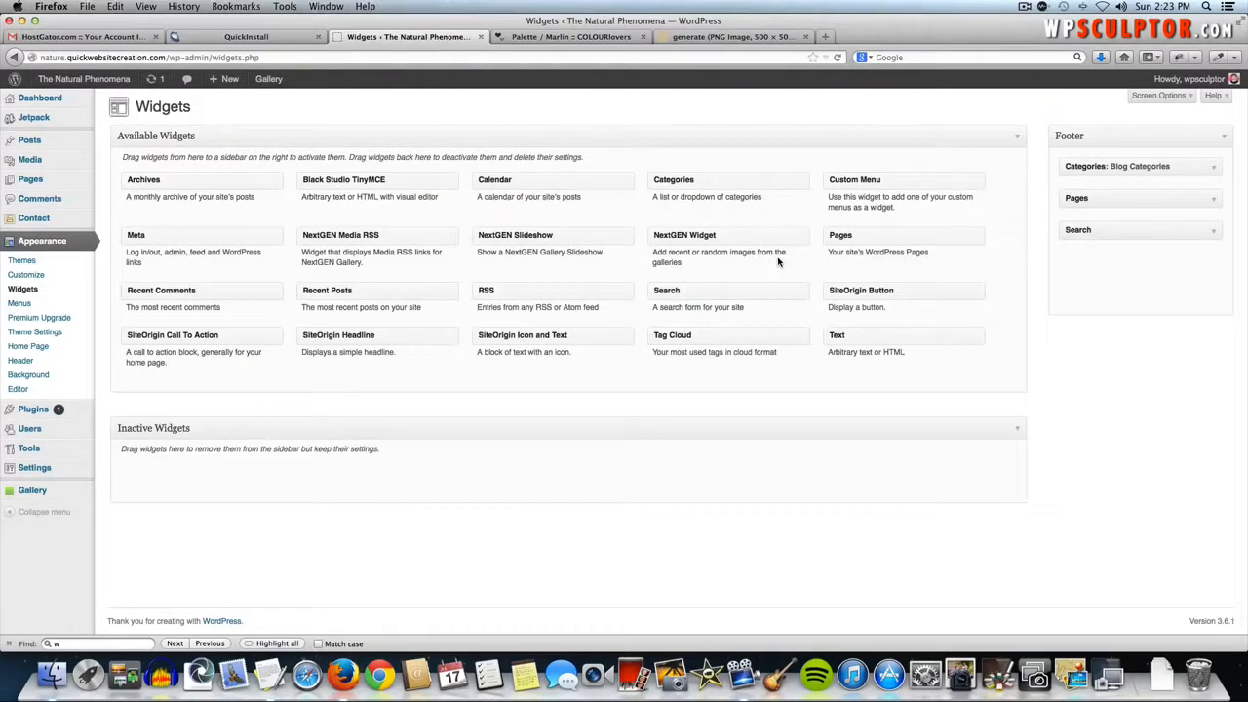
left_click_drag(361, 179, 1126, 263)
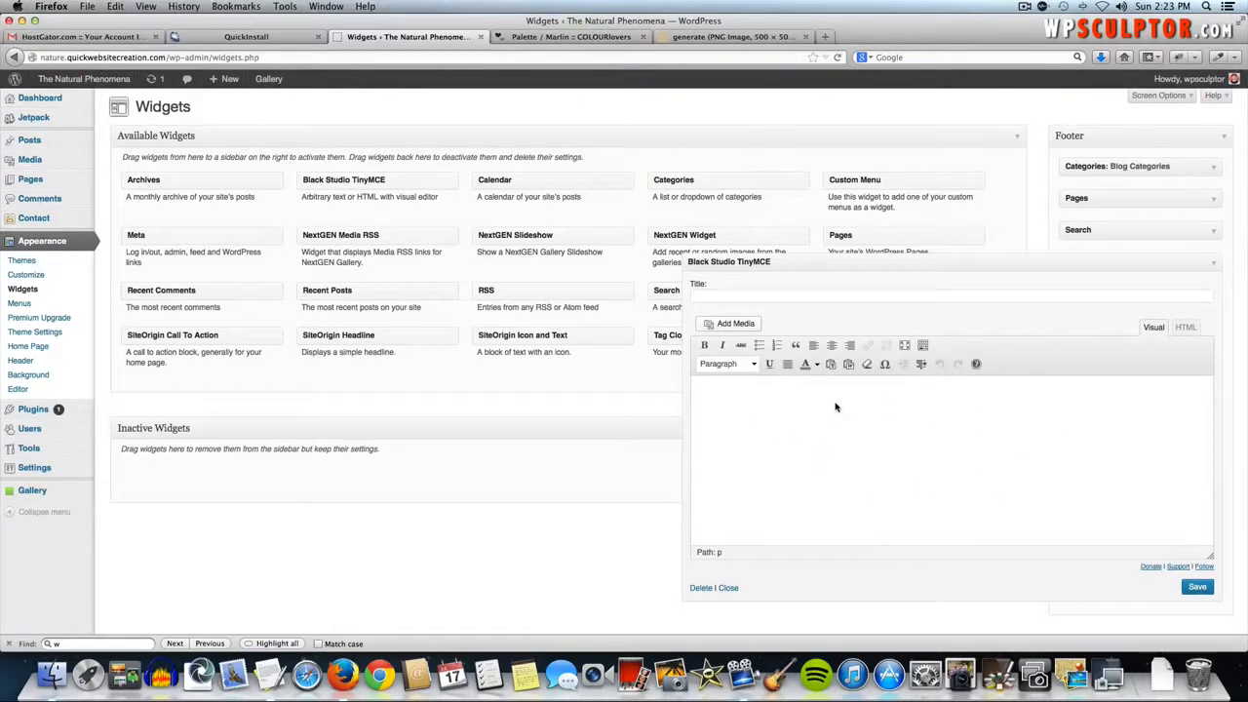
left_click(752, 435)
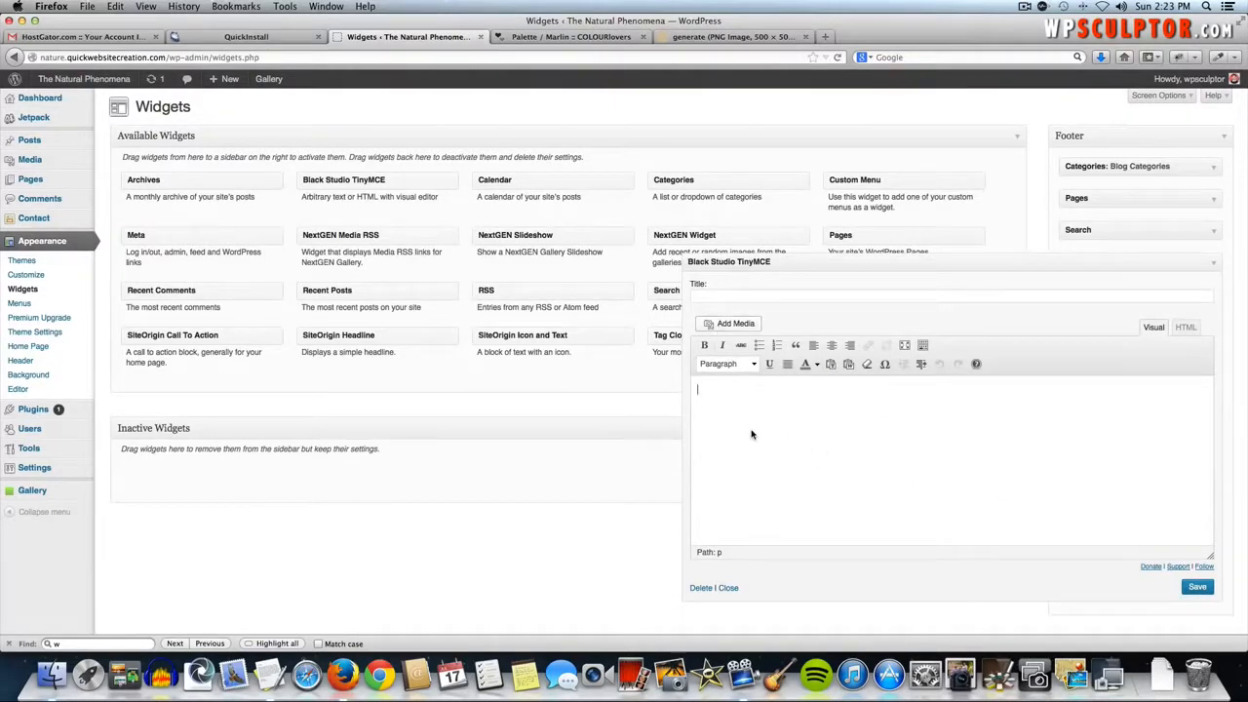
- Choose the Origami-Logo.png image from the media library at full size (278 x 121)
left_click(727, 322)
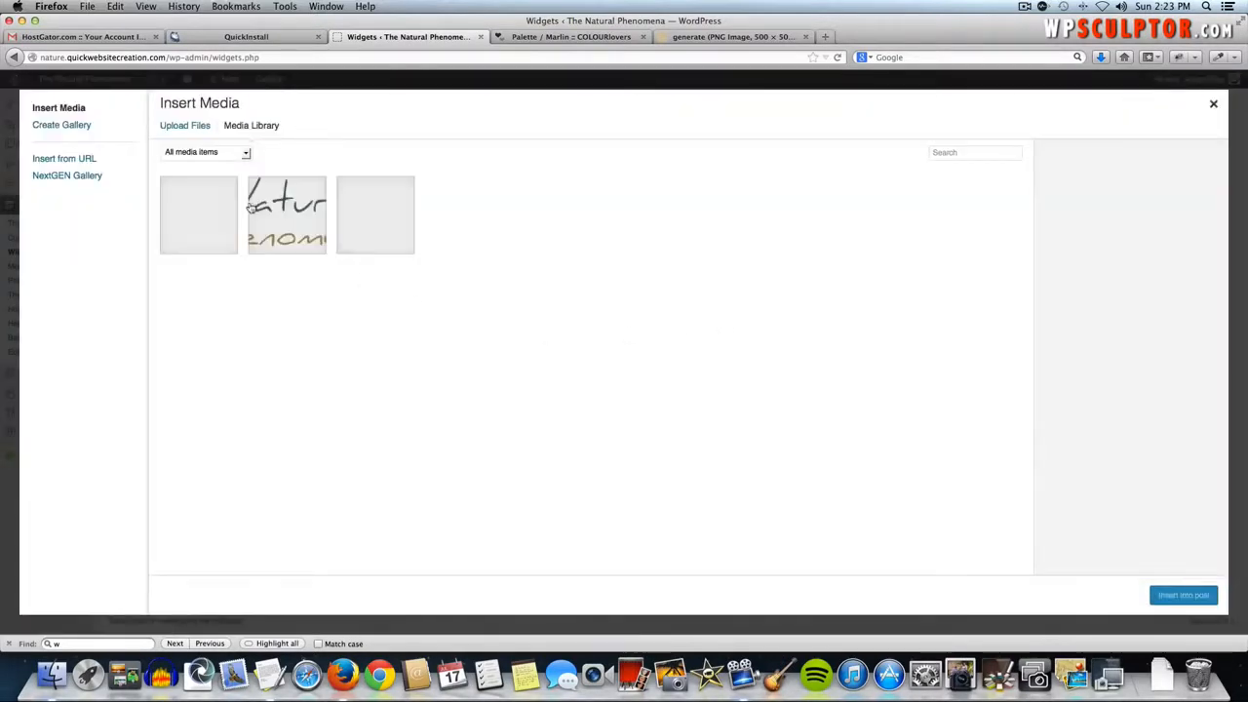
left_click(286, 241)
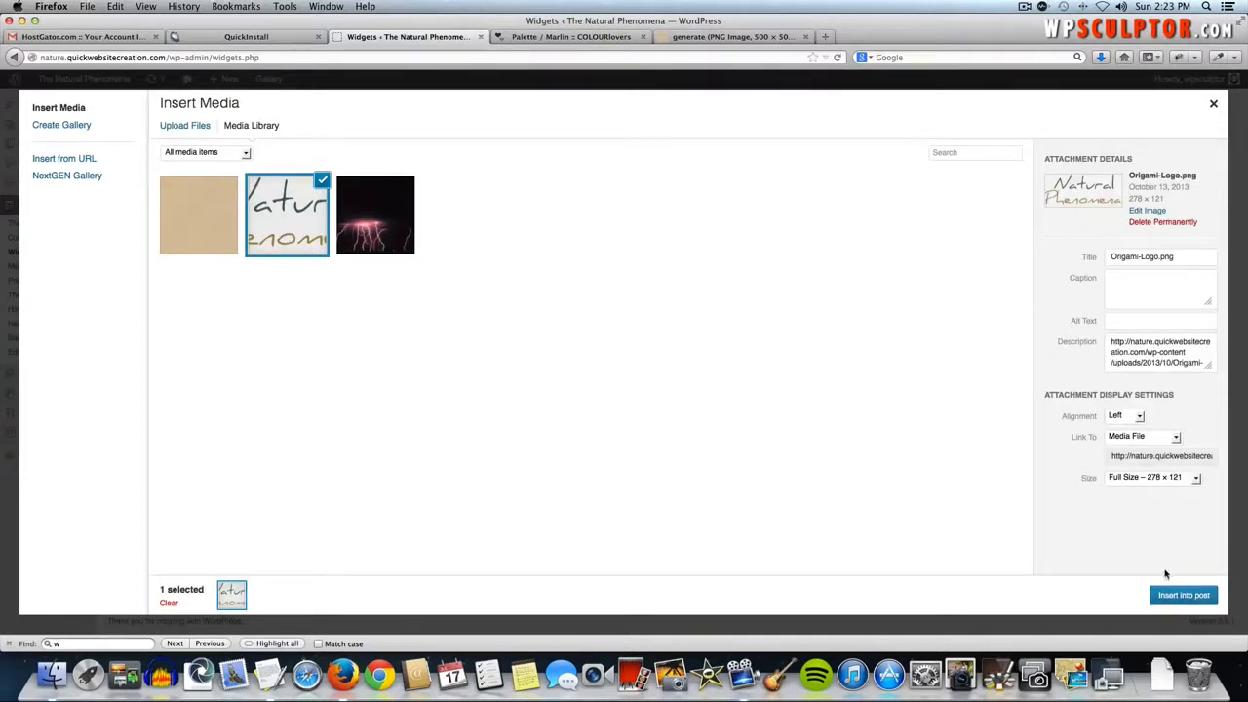
left_click(1139, 477)
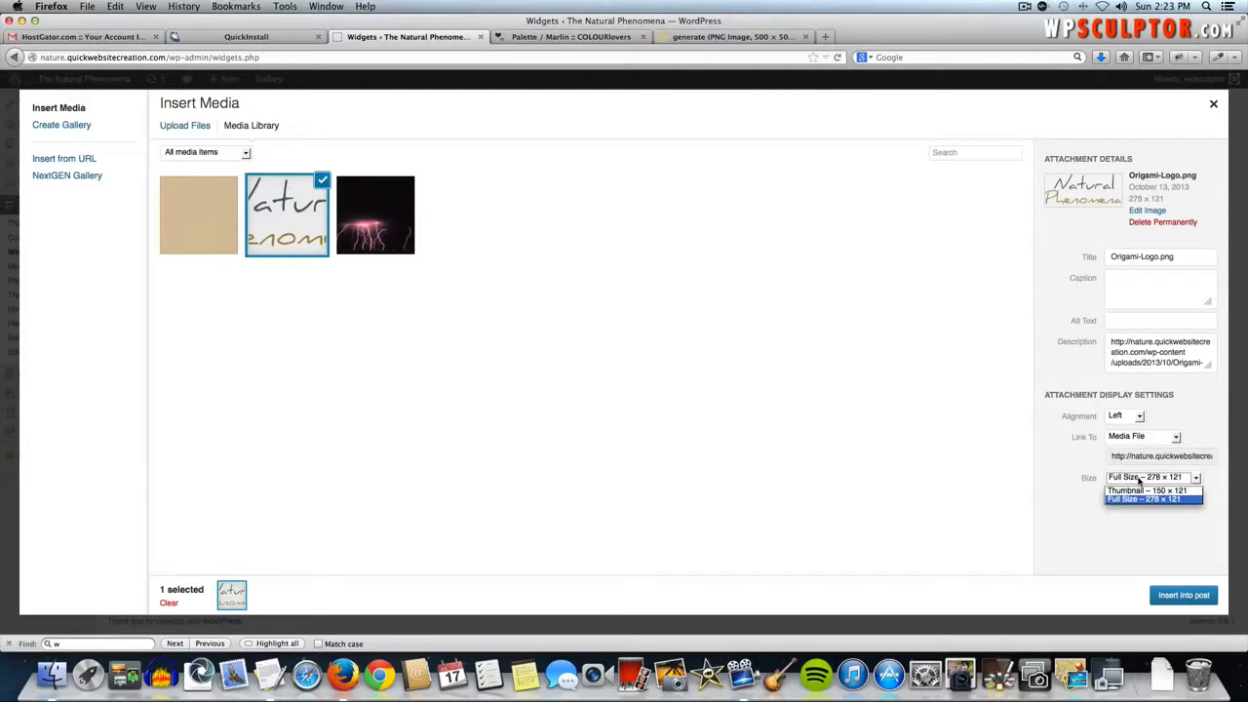
left_click(1139, 477)
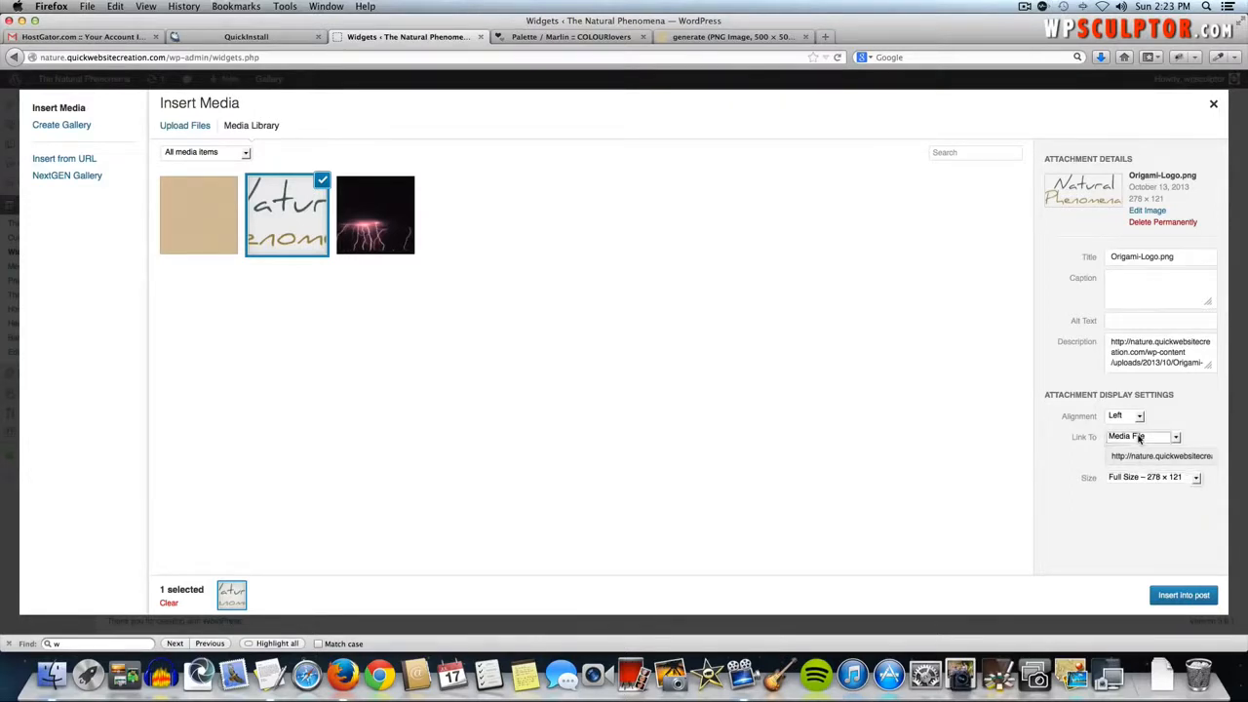
left_click(1138, 437)
left_click(1131, 441)
left_click(1131, 440)
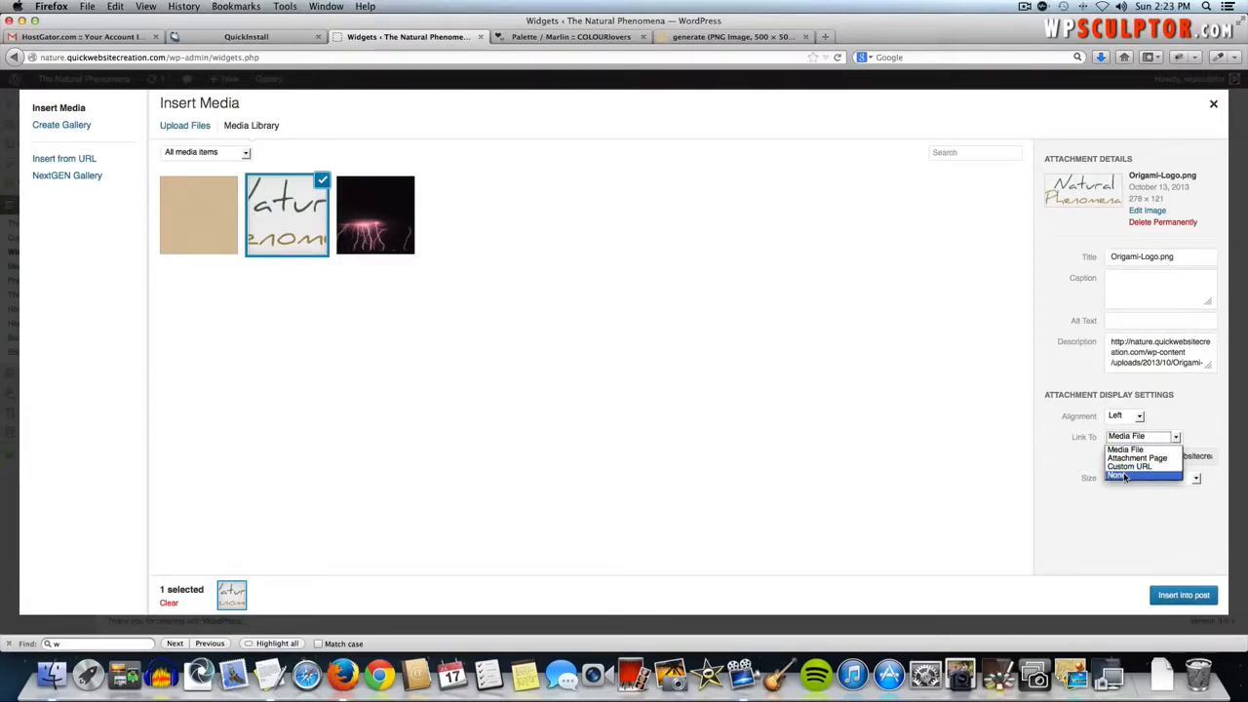
left_click(1123, 474)
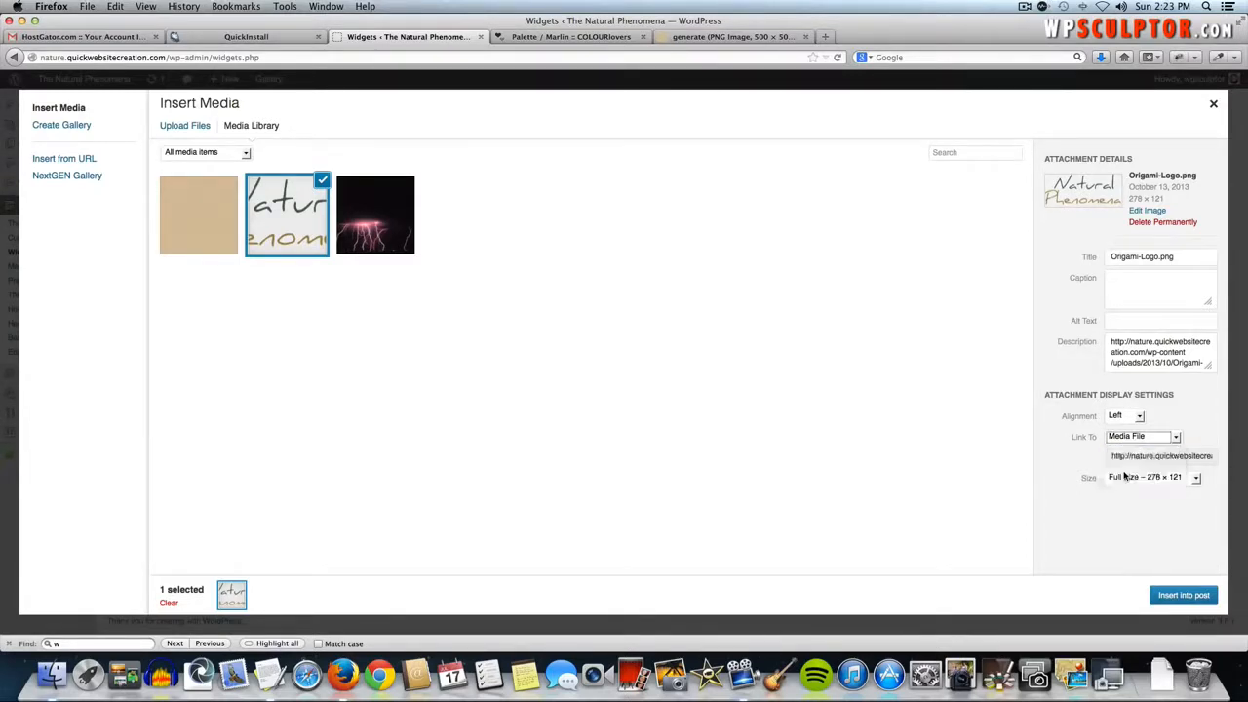
left_click(1123, 438)
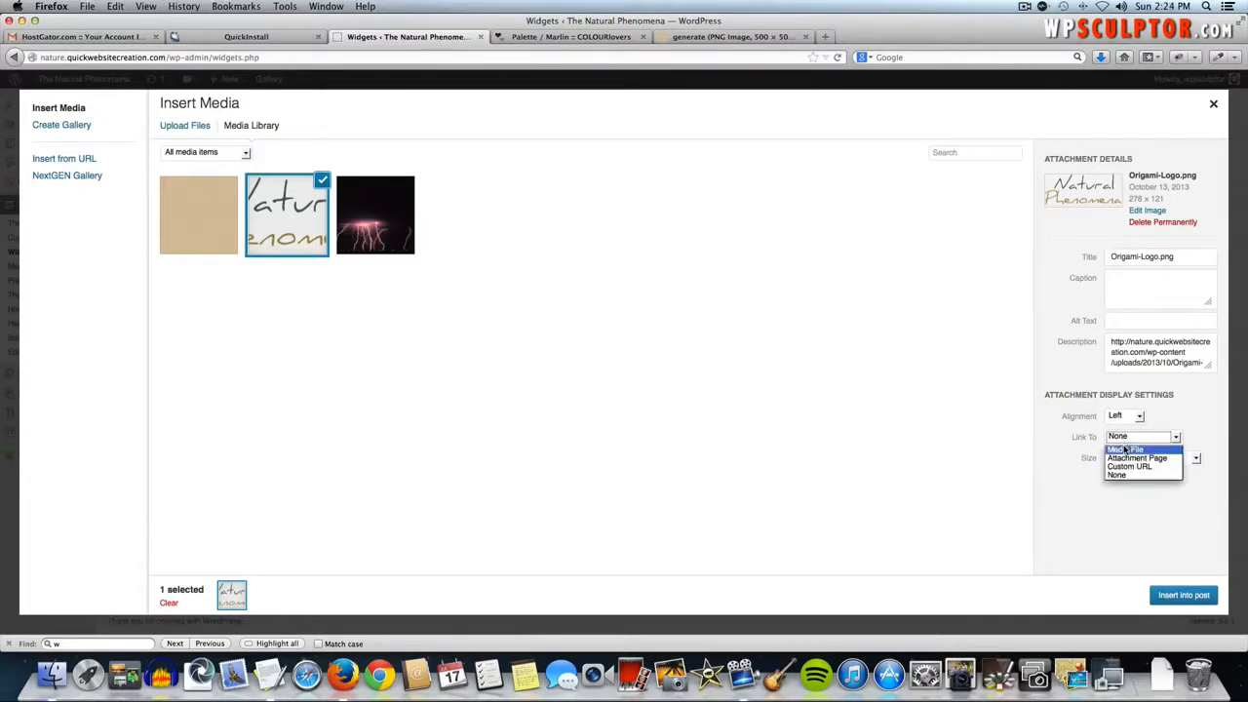
left_click(1130, 467)
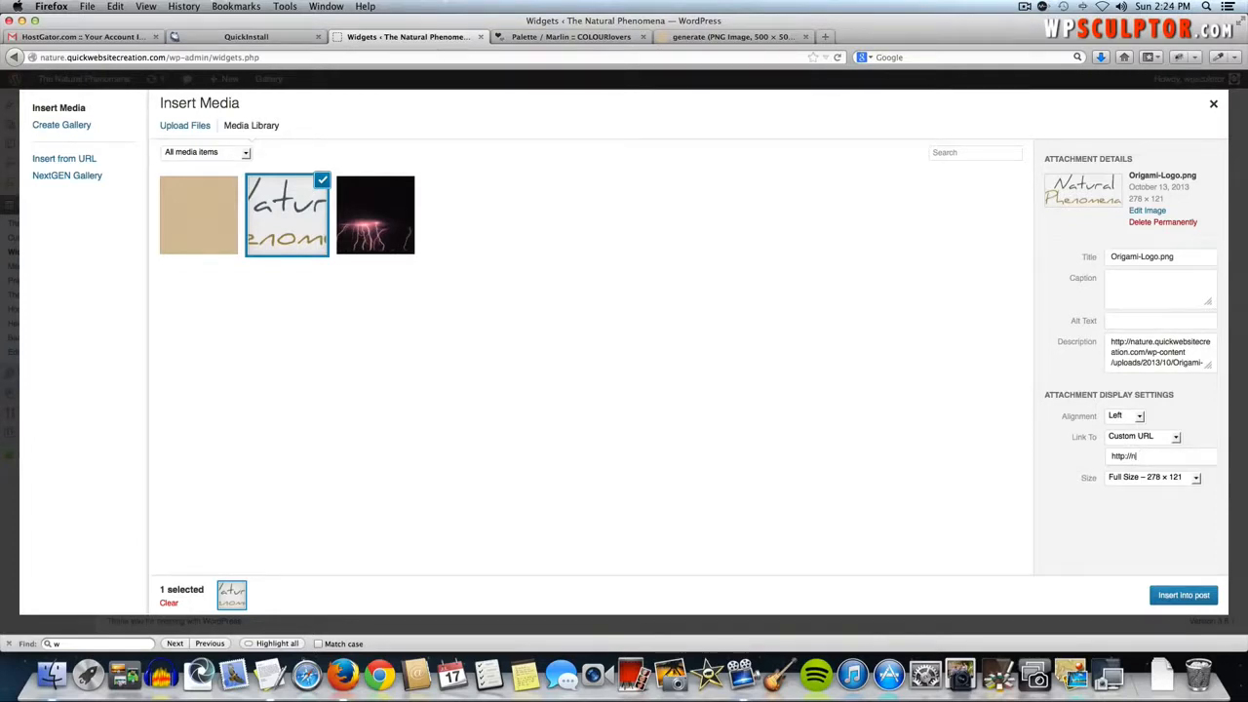
type("ickwebsitecreation")
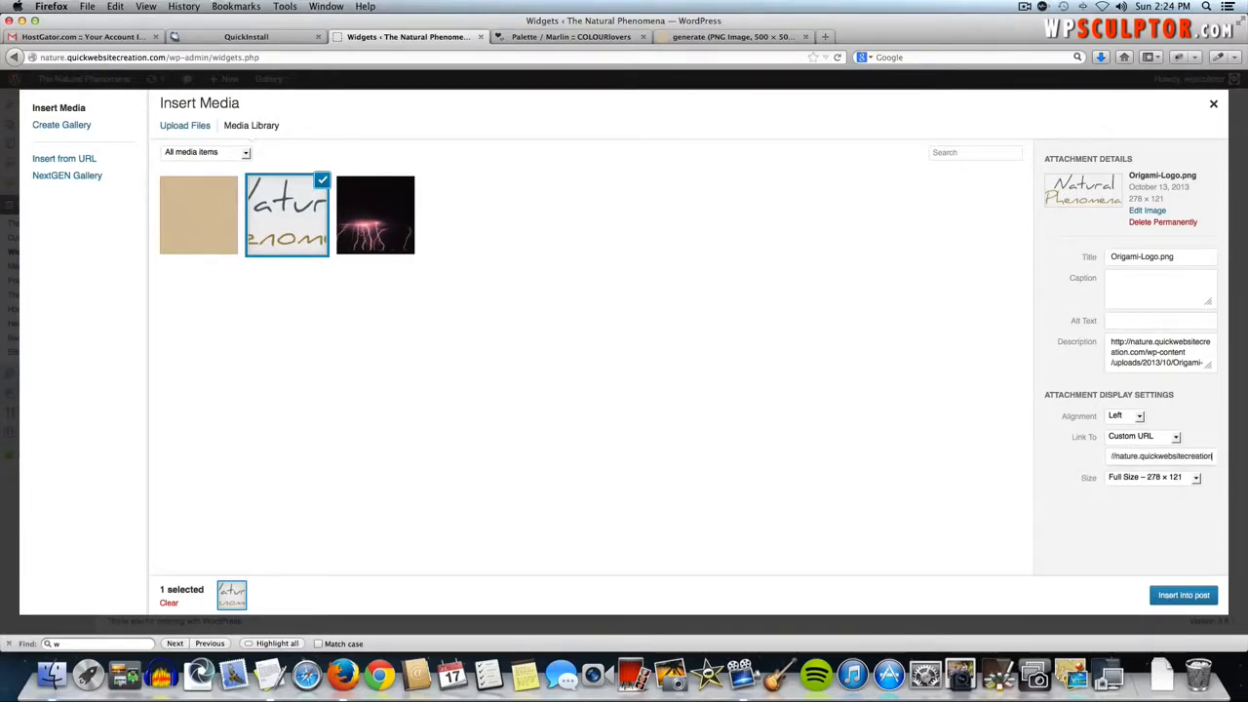
type(".com")
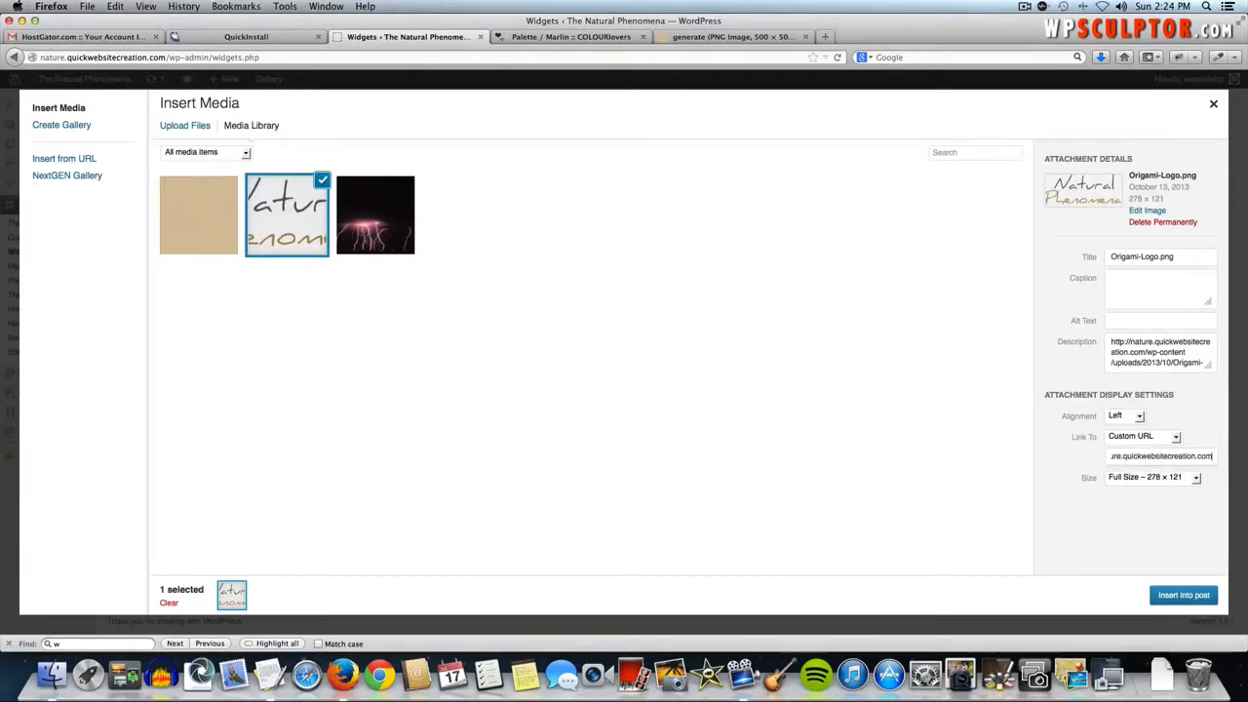
- Insert the logo into the widget, save it, and collapse the widget
left_click(1191, 594)
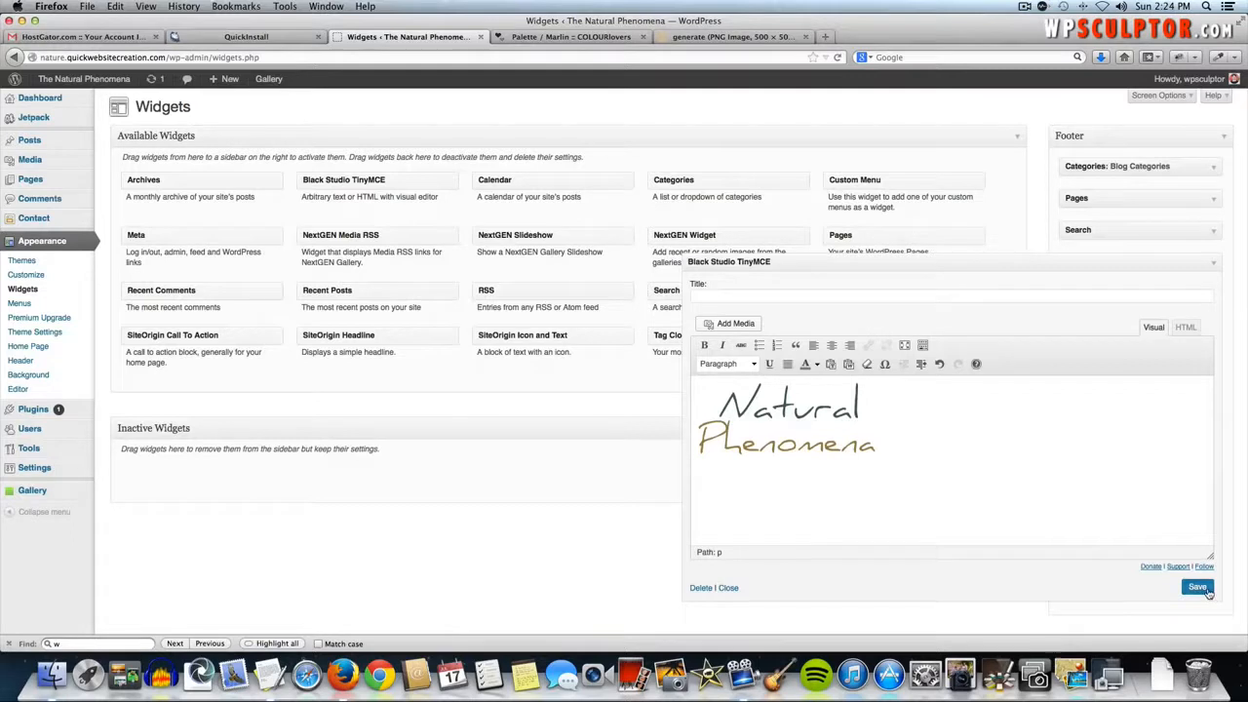
left_click(1199, 587)
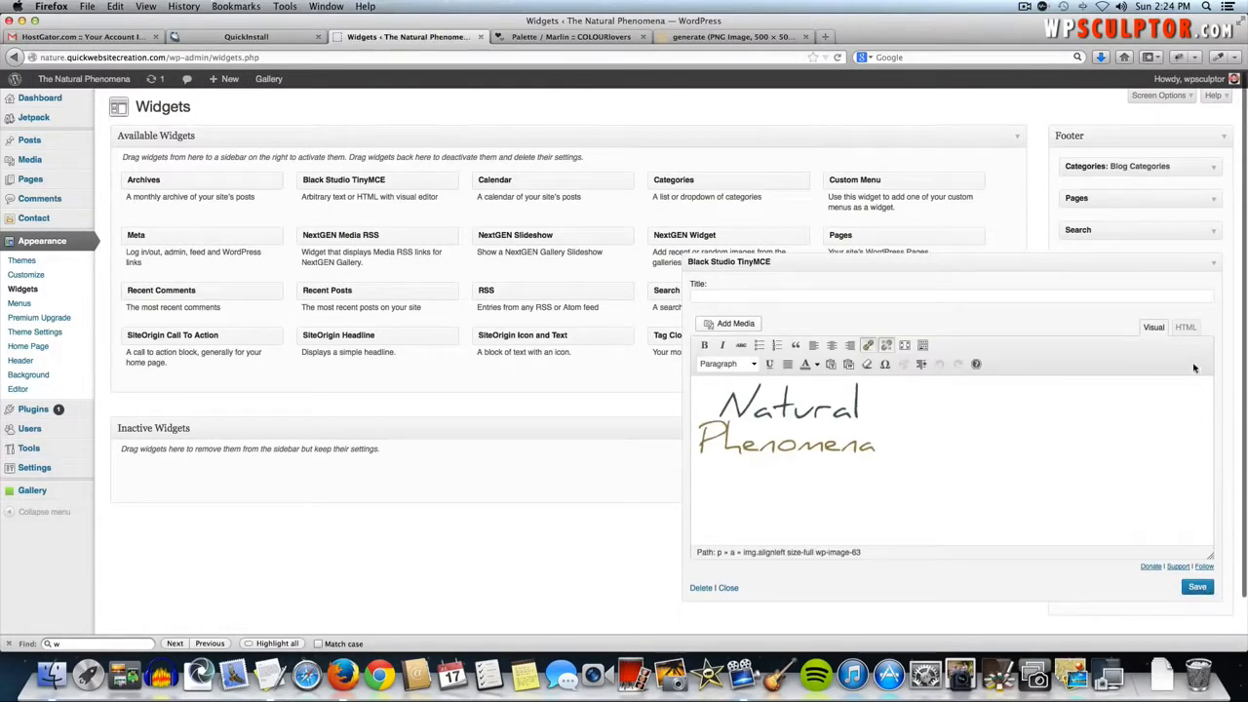
left_click(1210, 265)
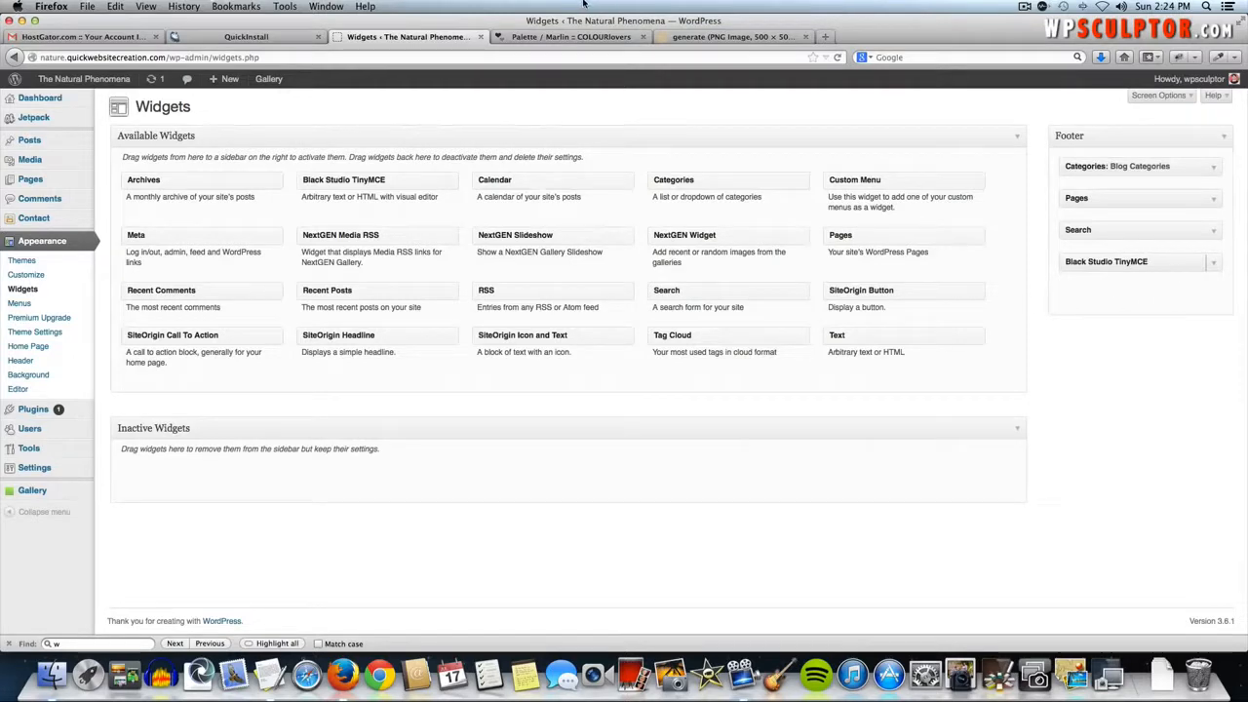
mouse_move(108, 86)
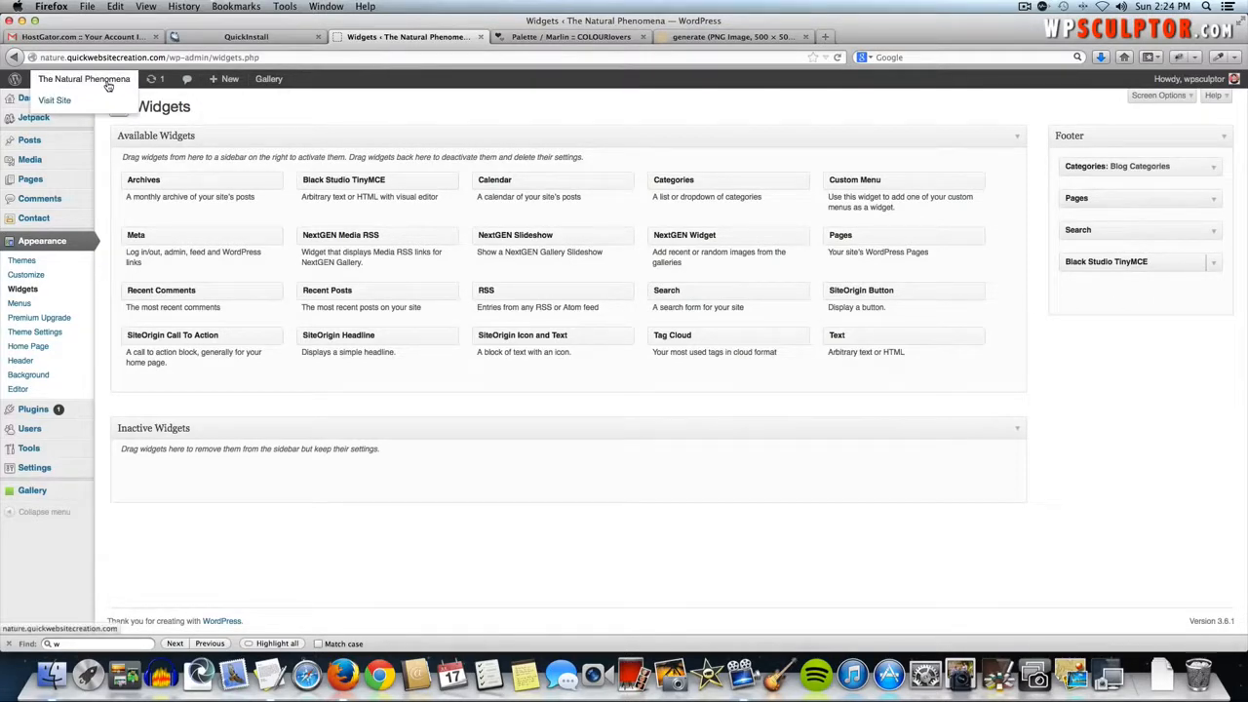
left_click(108, 86)
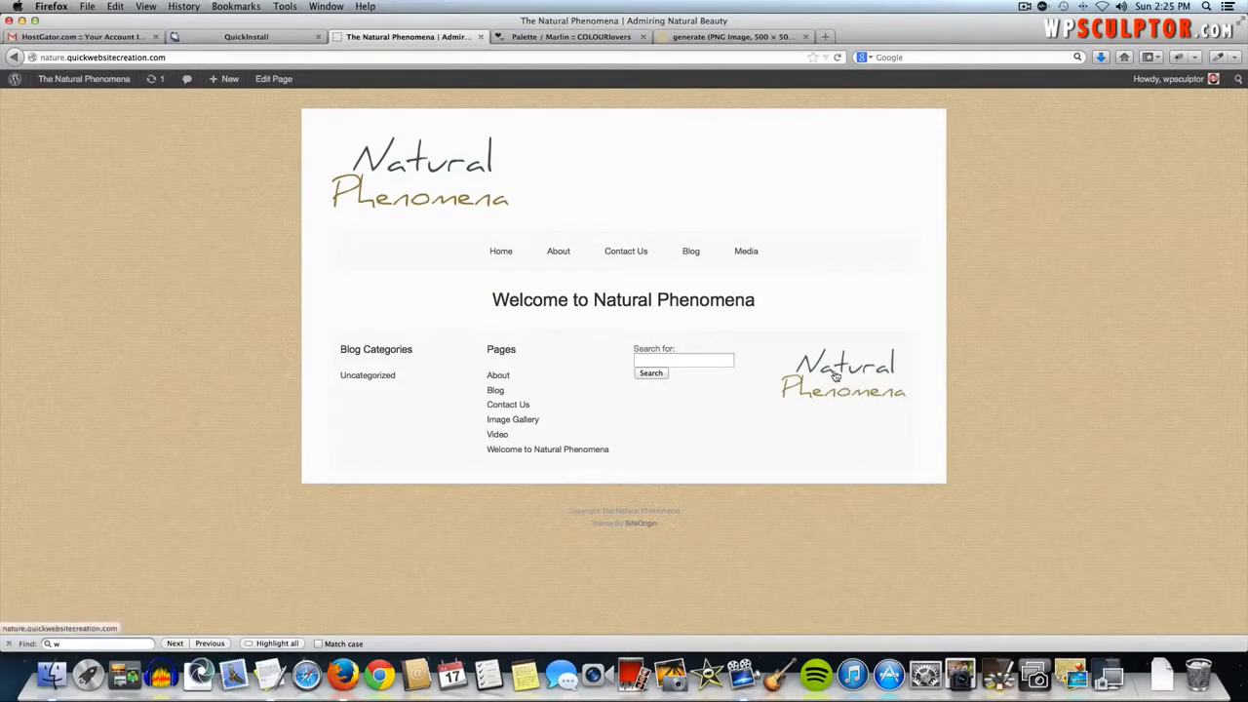
mouse_move(76, 86)
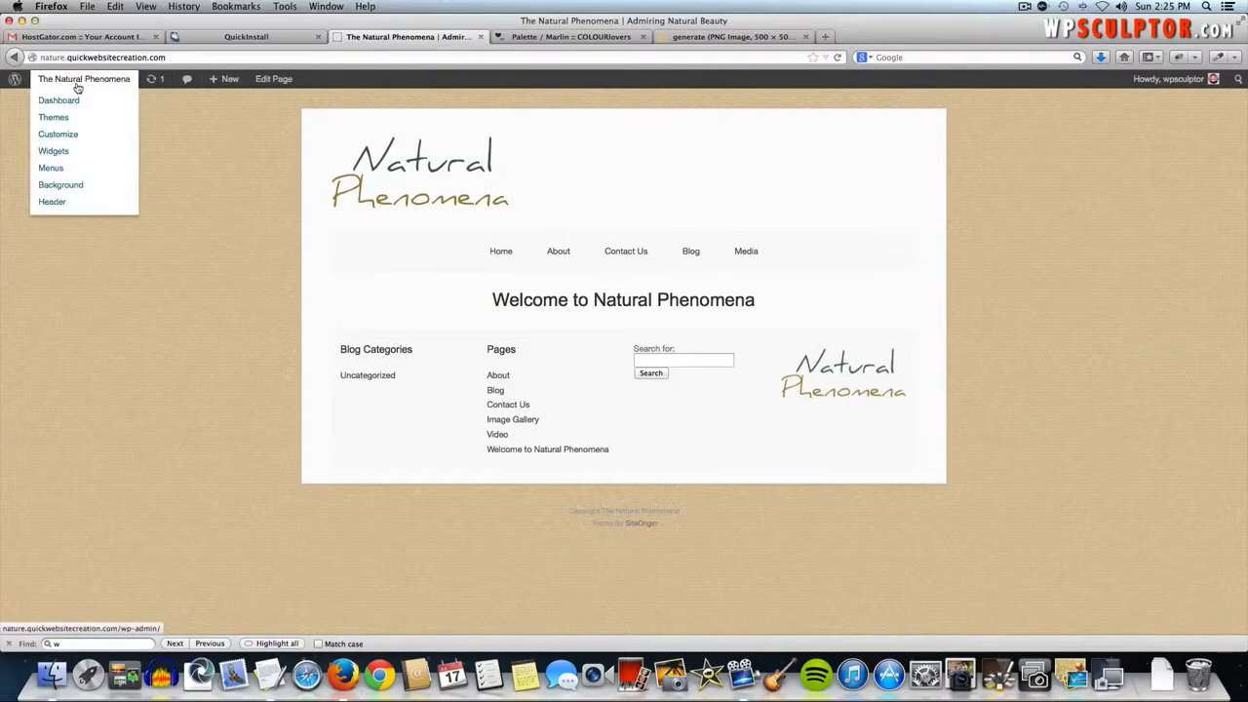
left_click(18, 57)
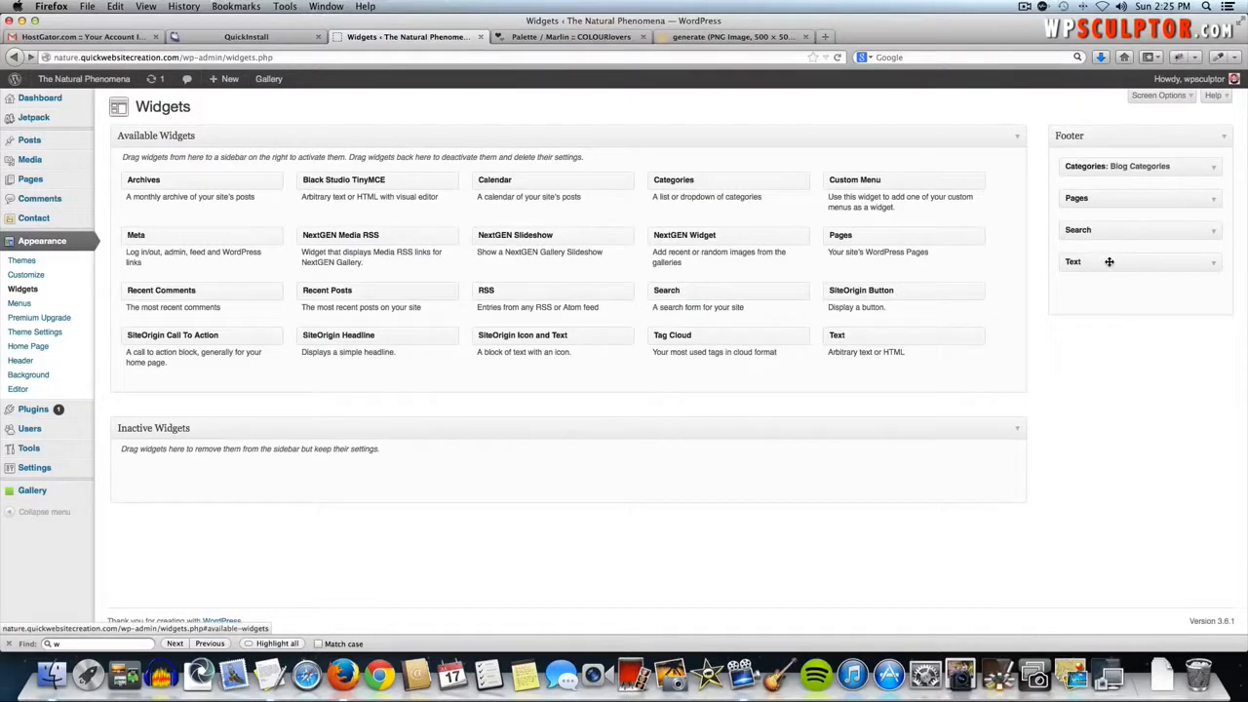
key("super+r")
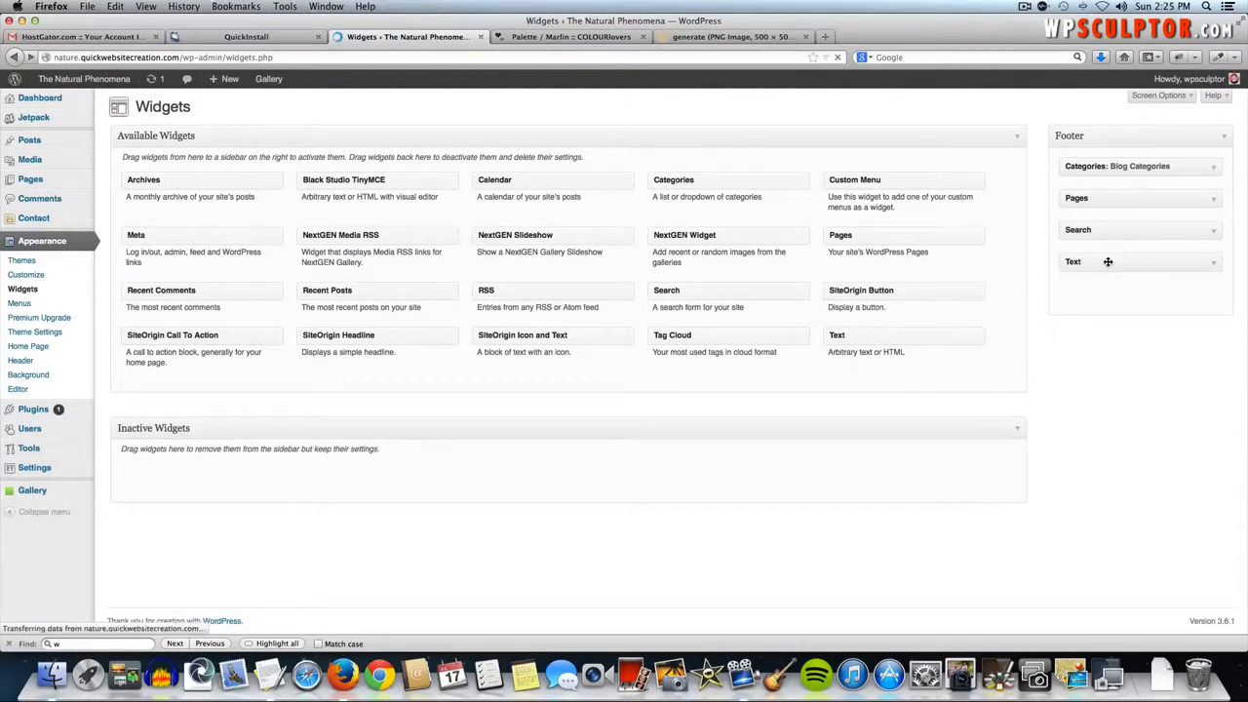
left_click(1212, 263)
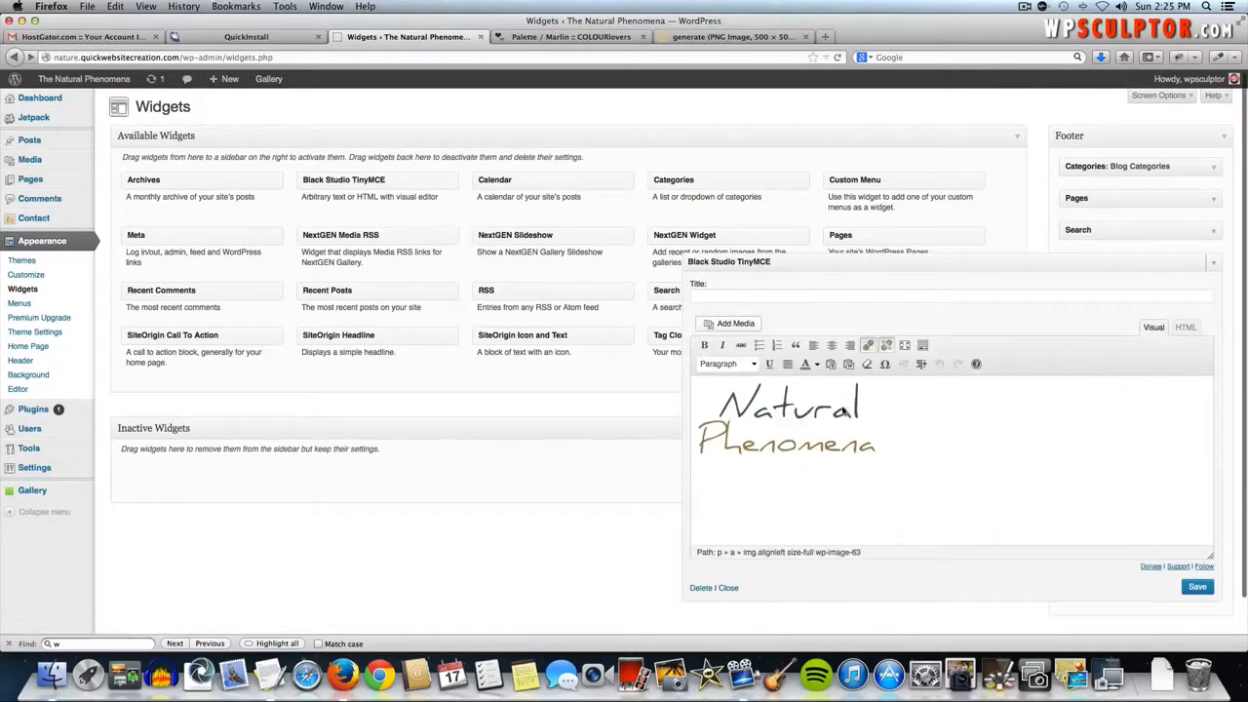
left_click(813, 415)
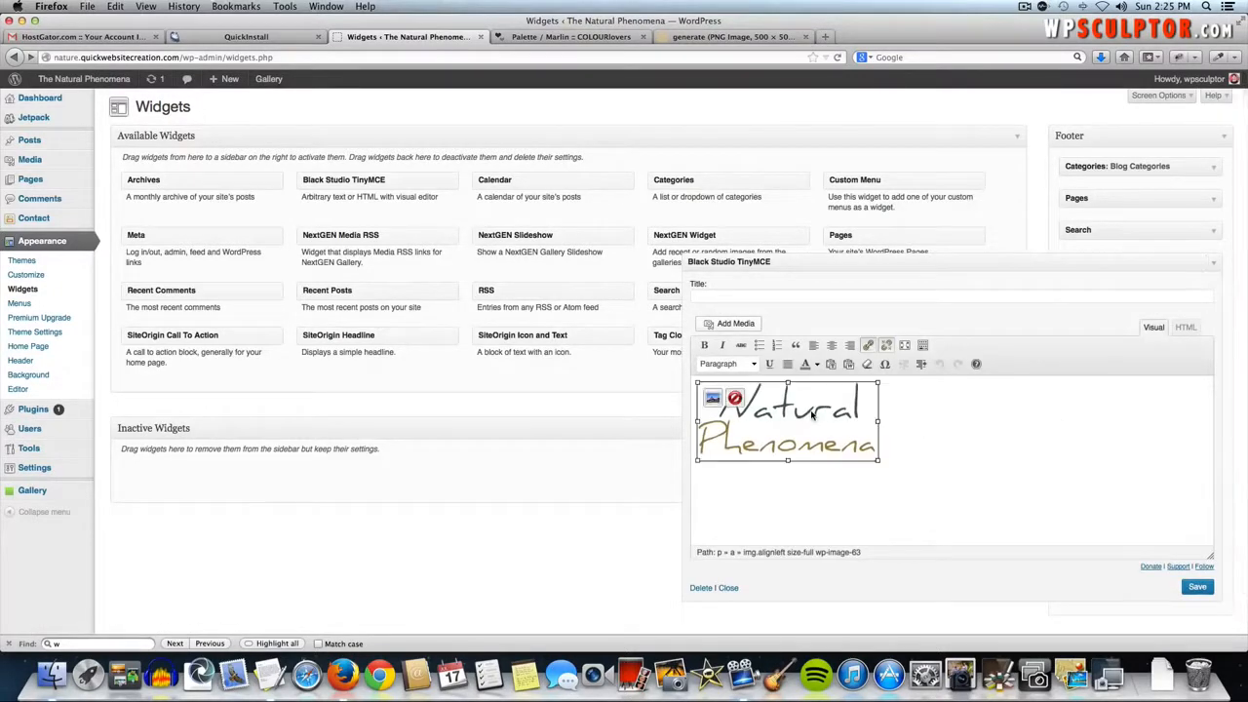
left_click(712, 400)
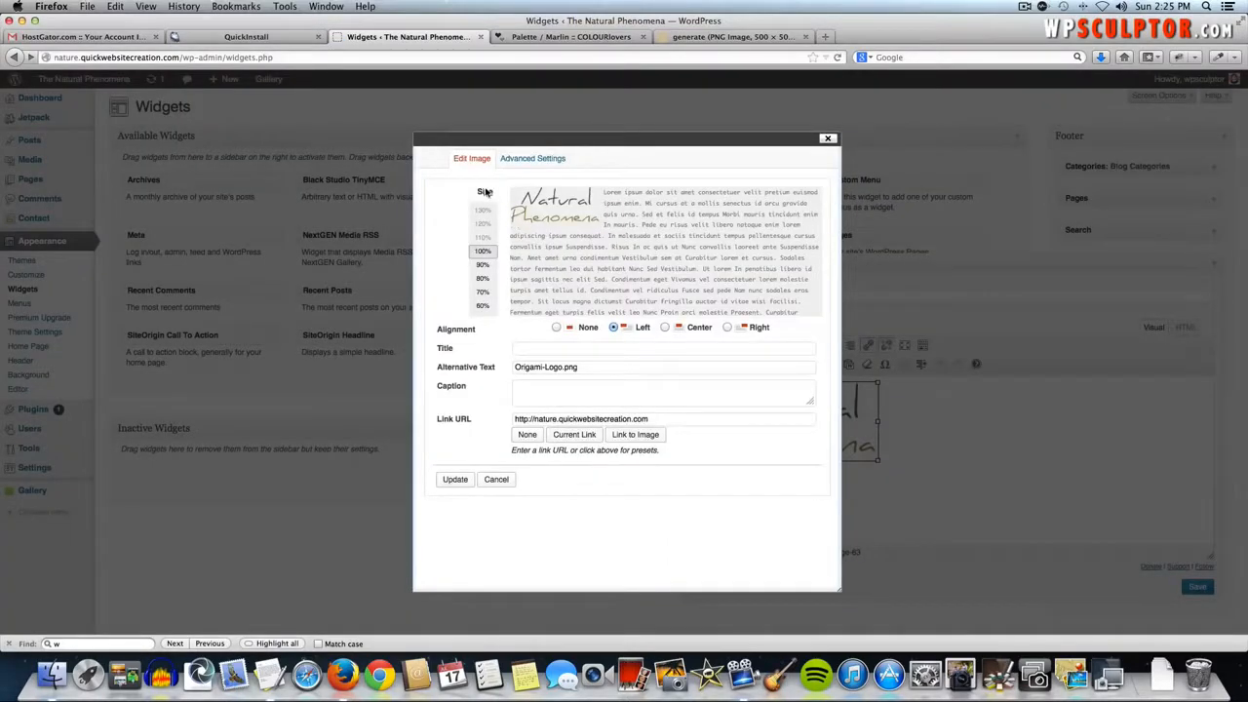
left_click(483, 265)
left_click(482, 278)
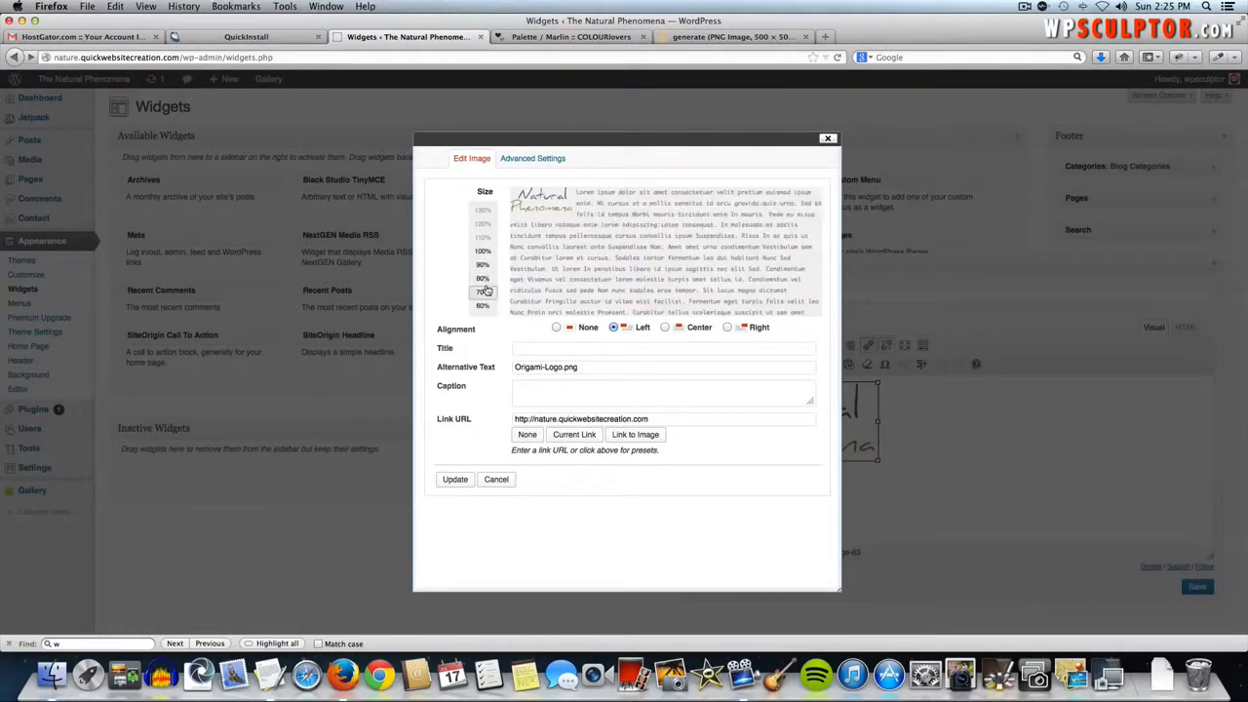
left_click(499, 480)
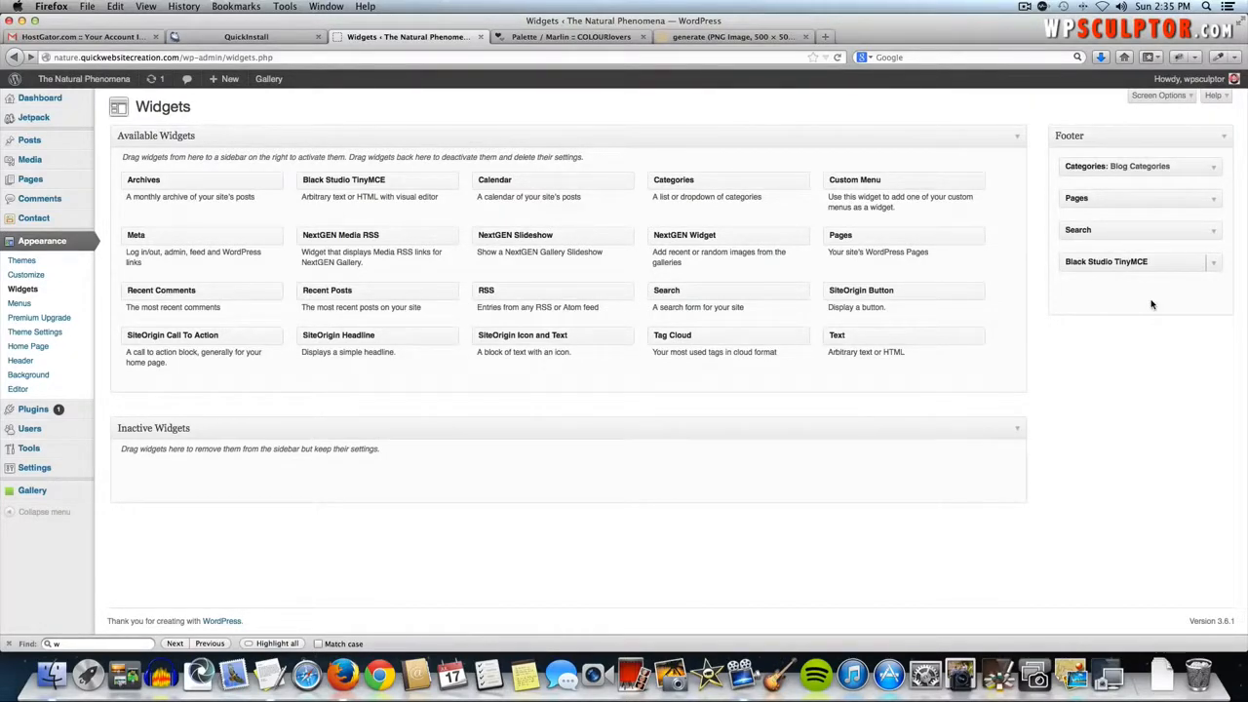
left_click(92, 82)
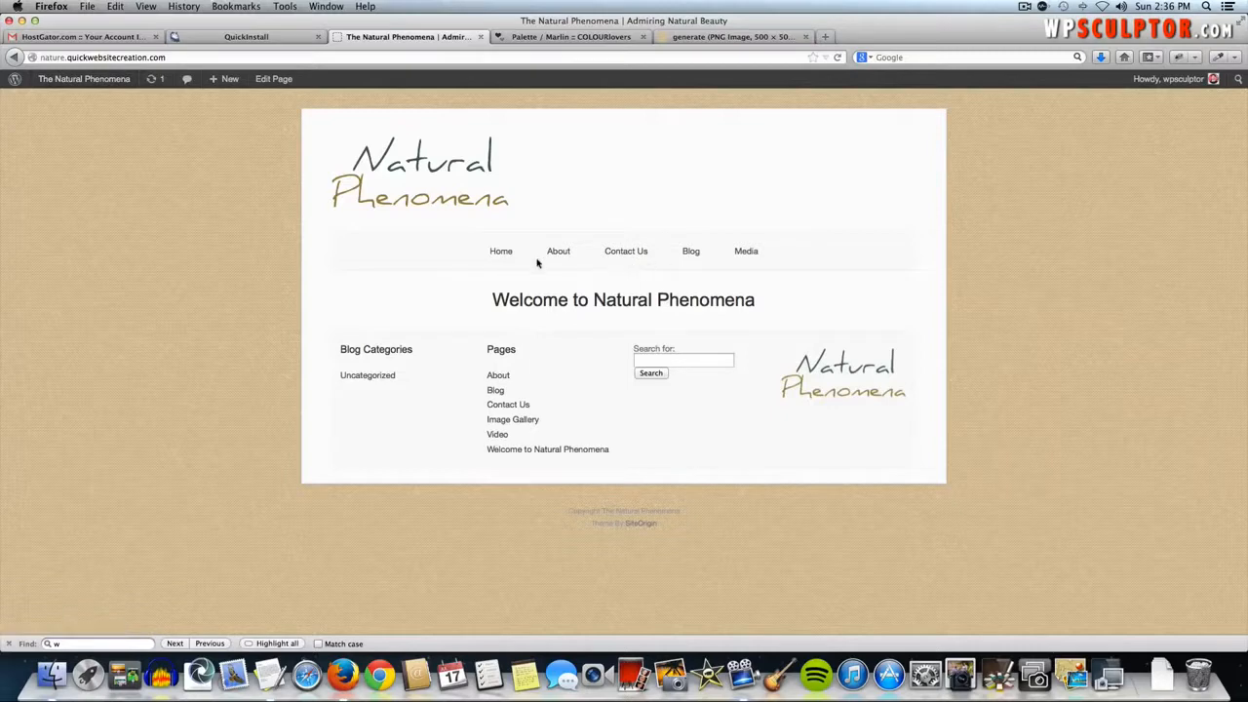
- View the live Image Gallery page, then follow the footer logo back to the home page
mouse_move(726, 253)
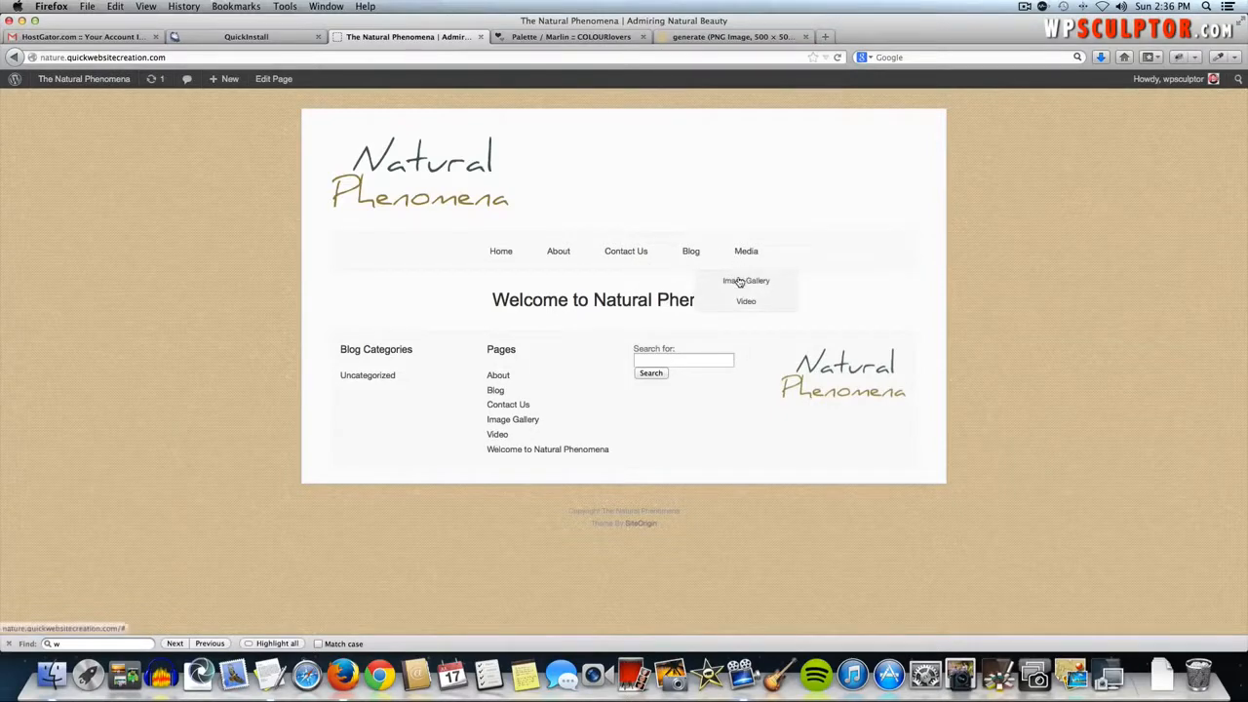
left_click(739, 282)
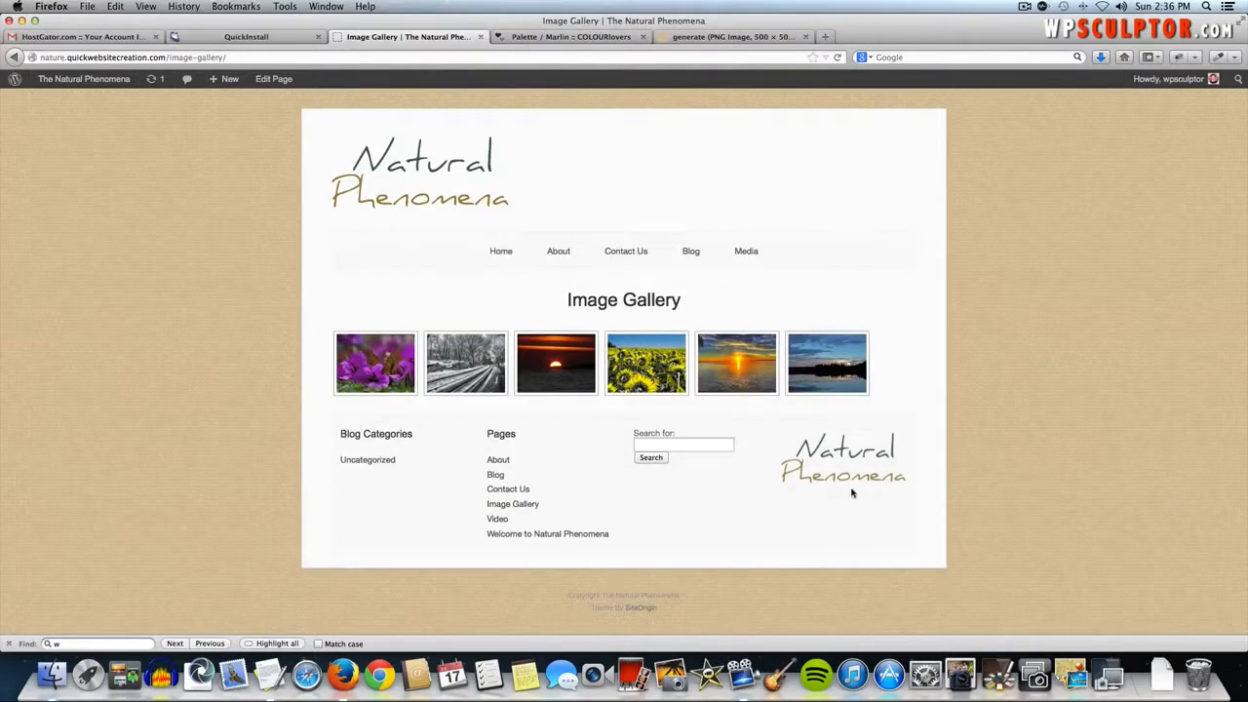
left_click(850, 464)
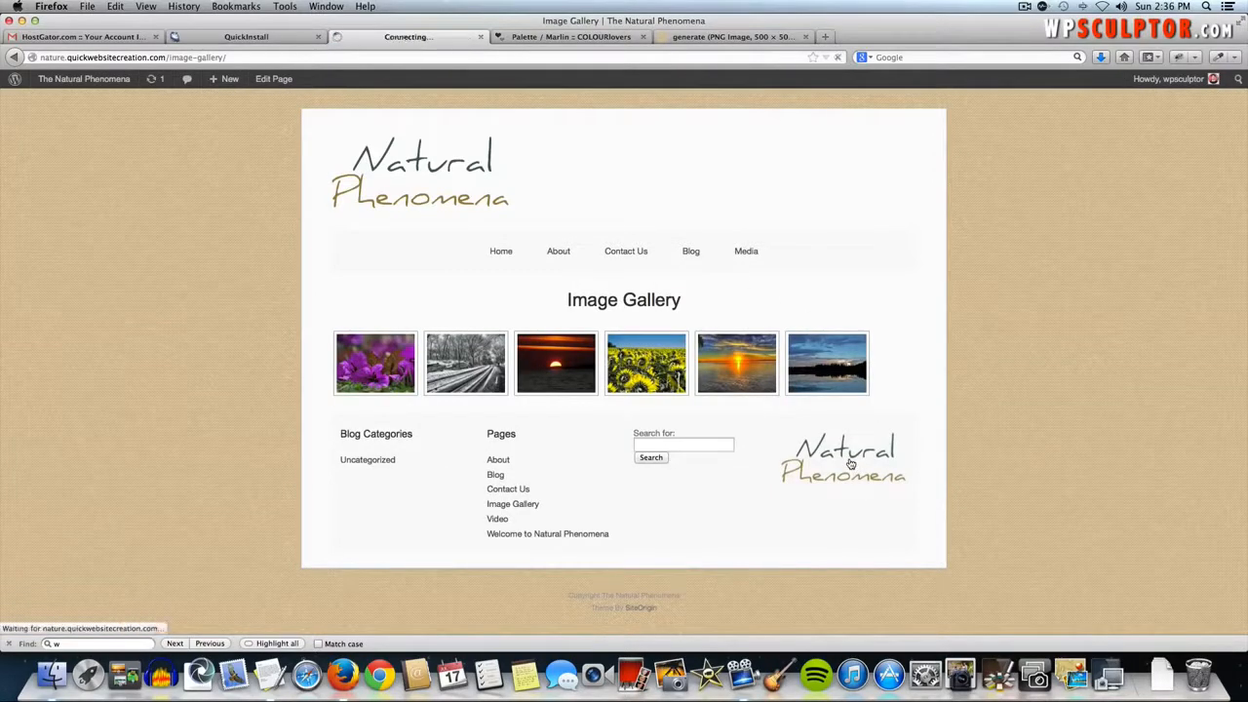
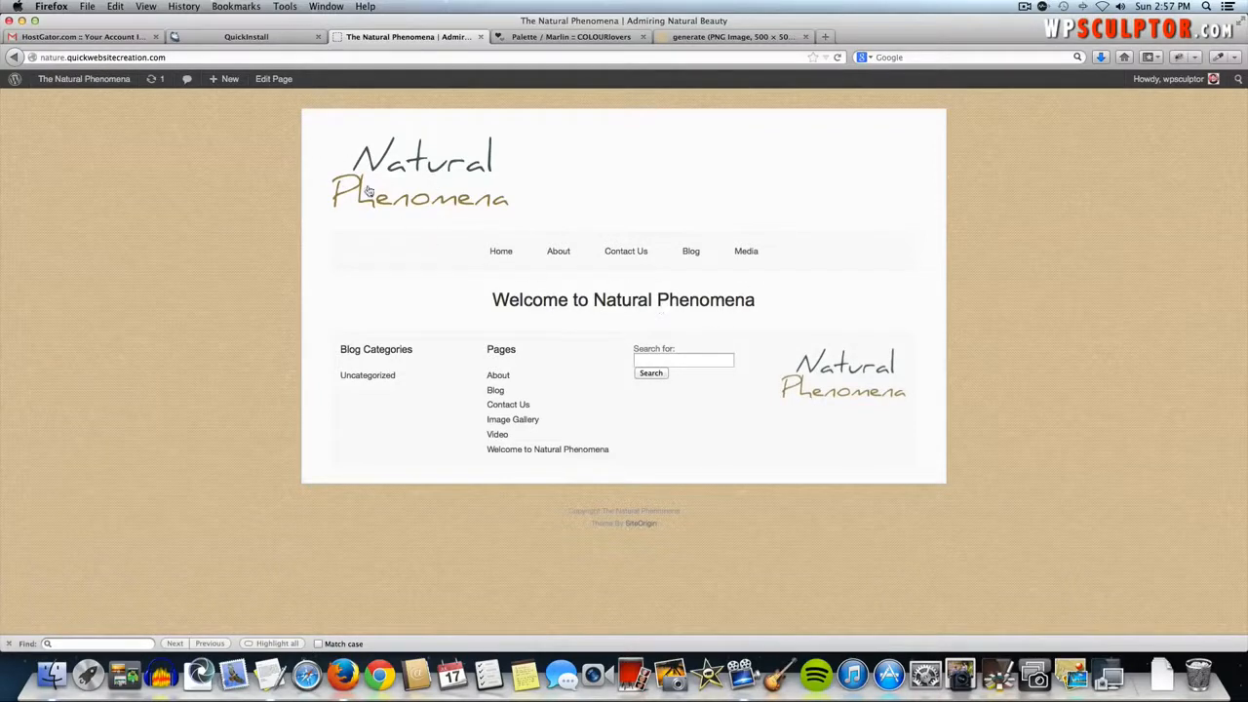
- From the welcome page's Page Builder notice, update Page Builder to its latest version
left_click(269, 79)
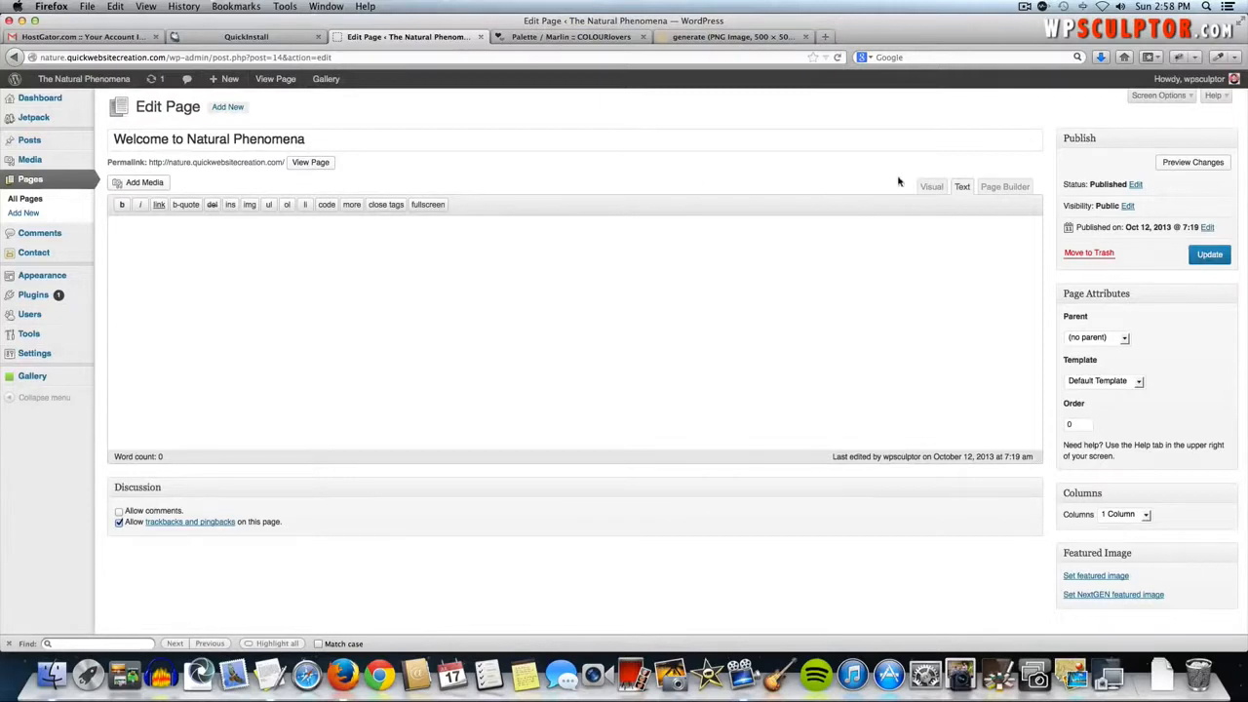
left_click(997, 188)
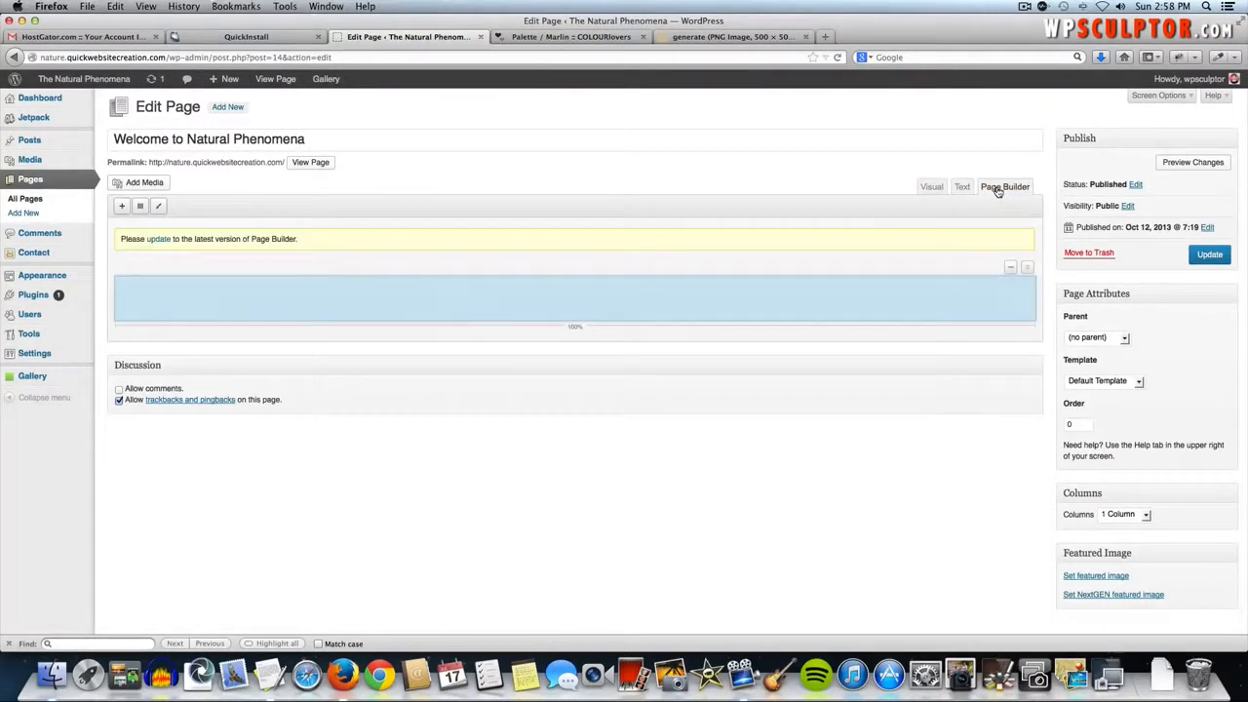
left_click(161, 240)
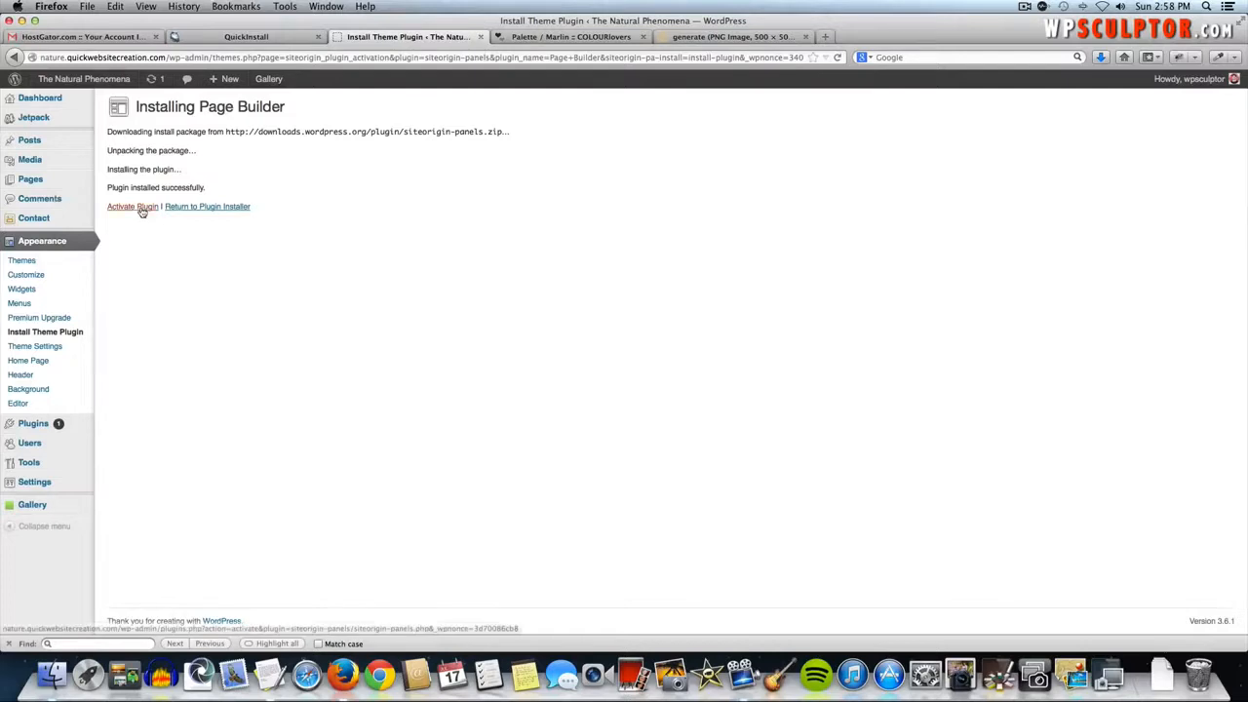
- Activate Page Builder and open Welcome to Natural Phenomena in its Page Builder layout
left_click(139, 207)
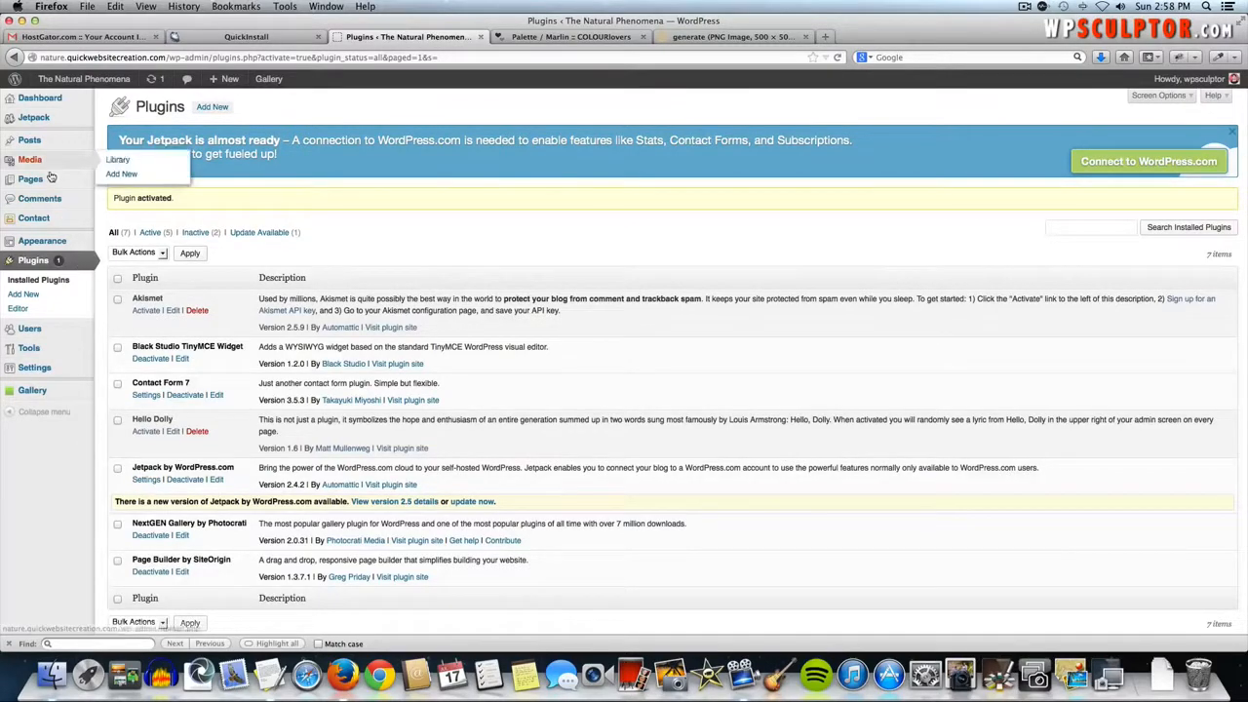
mouse_move(56, 179)
left_click(104, 184)
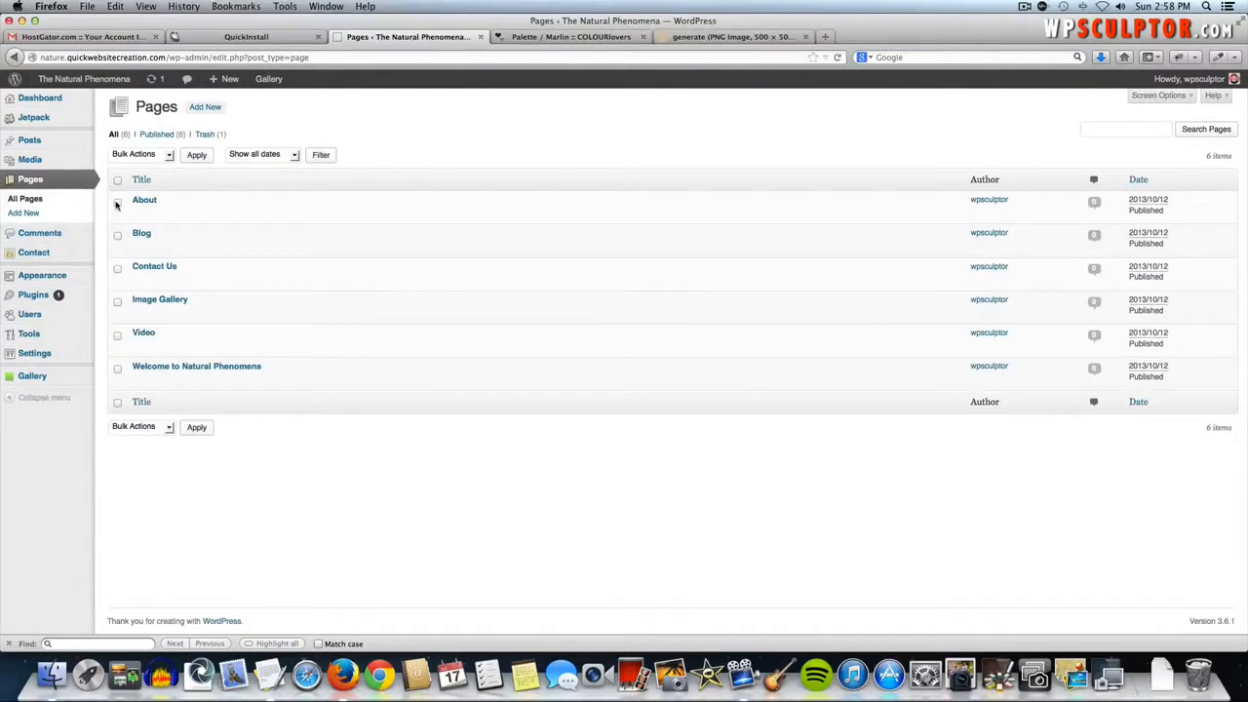
left_click(192, 368)
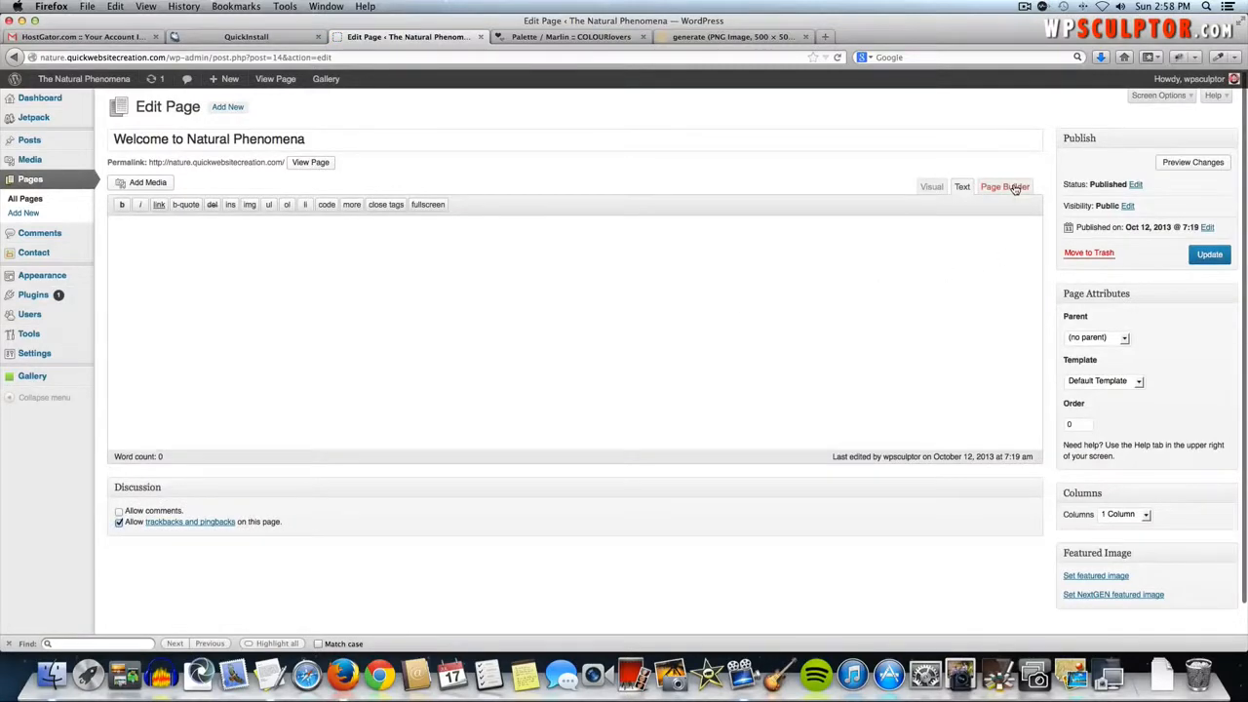
left_click(1005, 187)
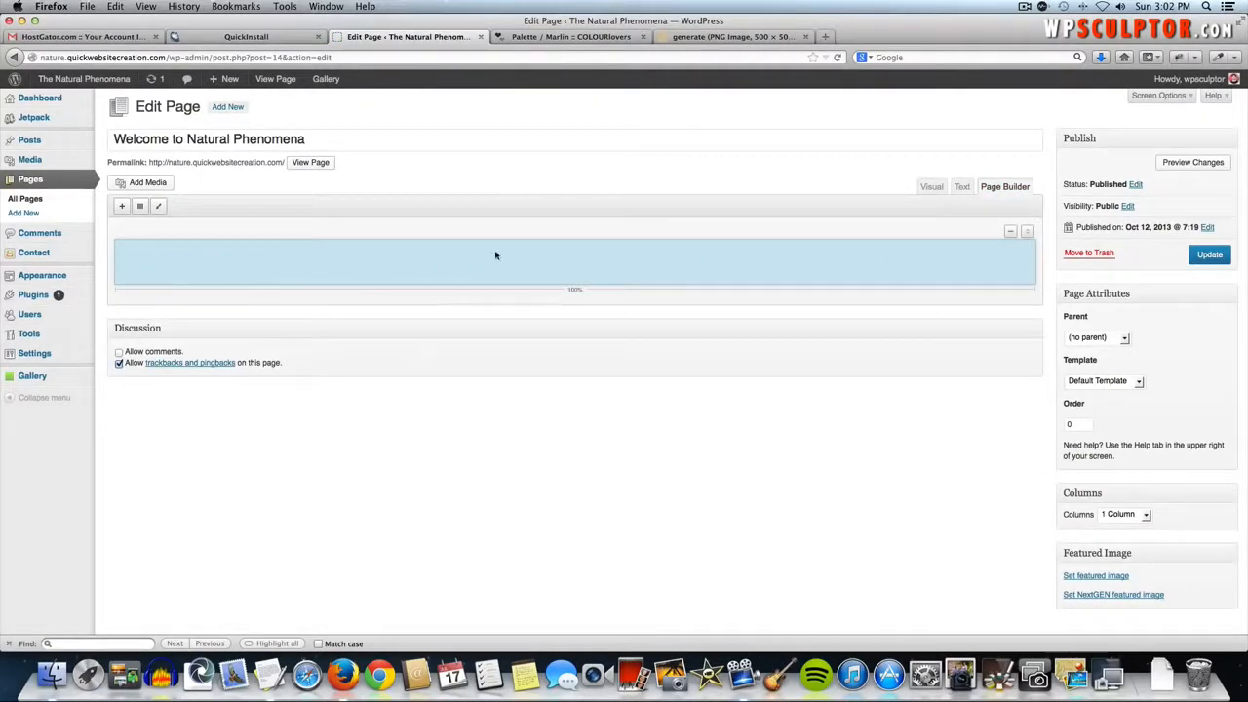
- Delete the old layout row and add a new row with 1 column
left_click(1010, 234)
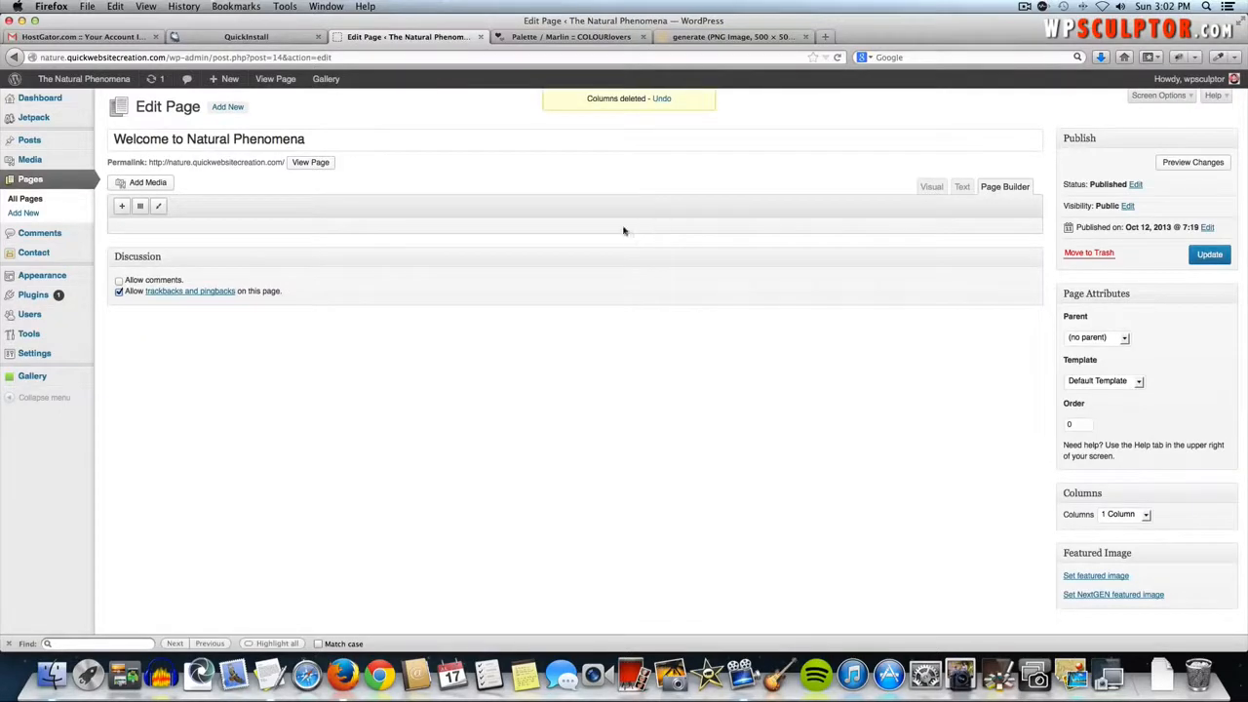
left_click(139, 209)
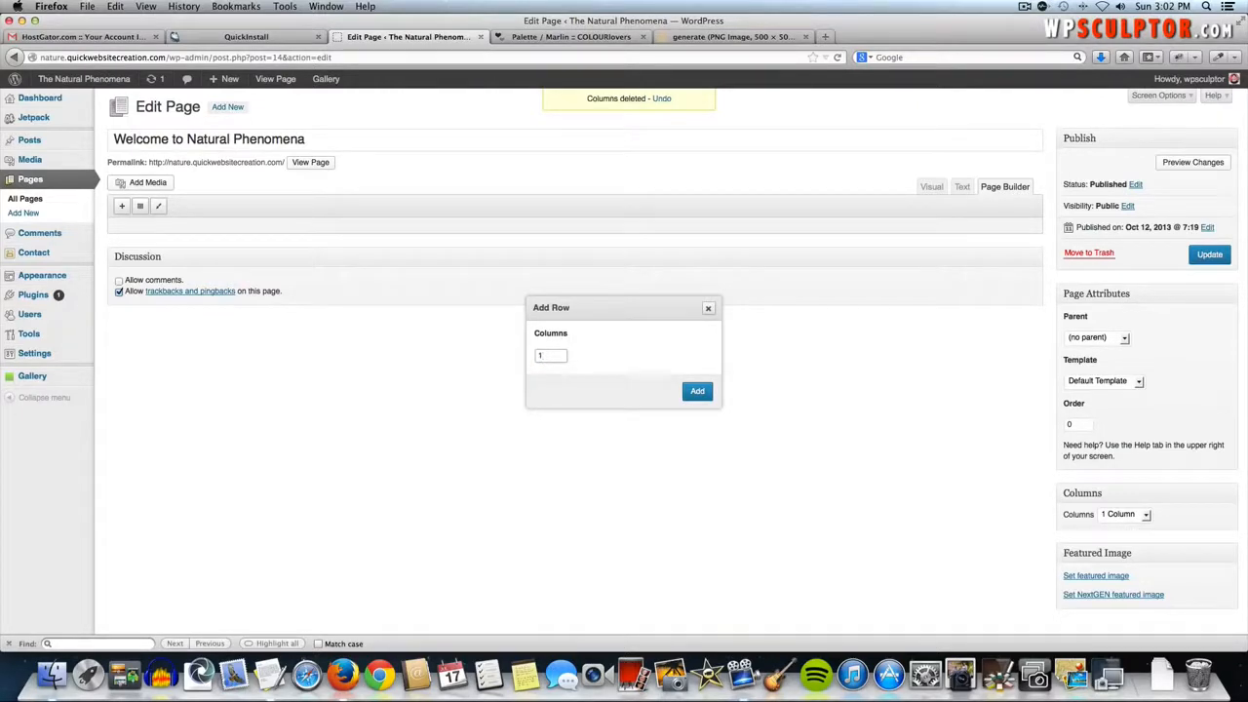
left_click(694, 392)
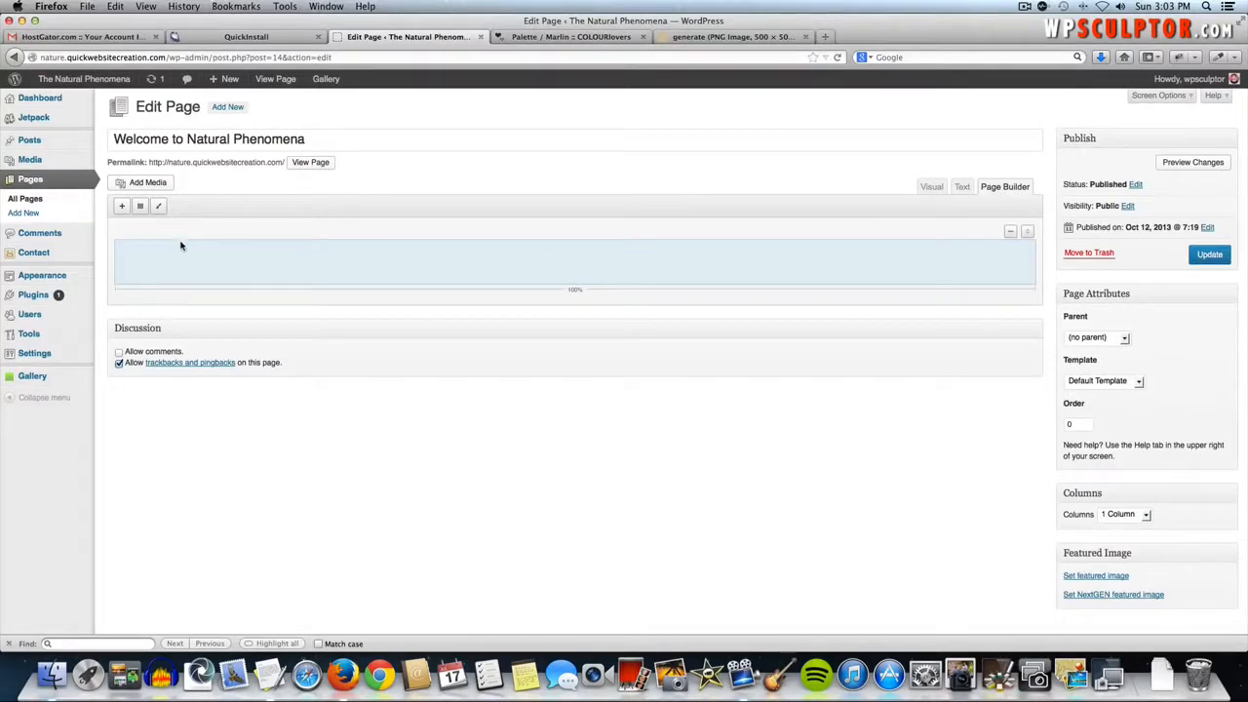
- Add a second row of 3 columns, each 33.3% wide
left_click(141, 207)
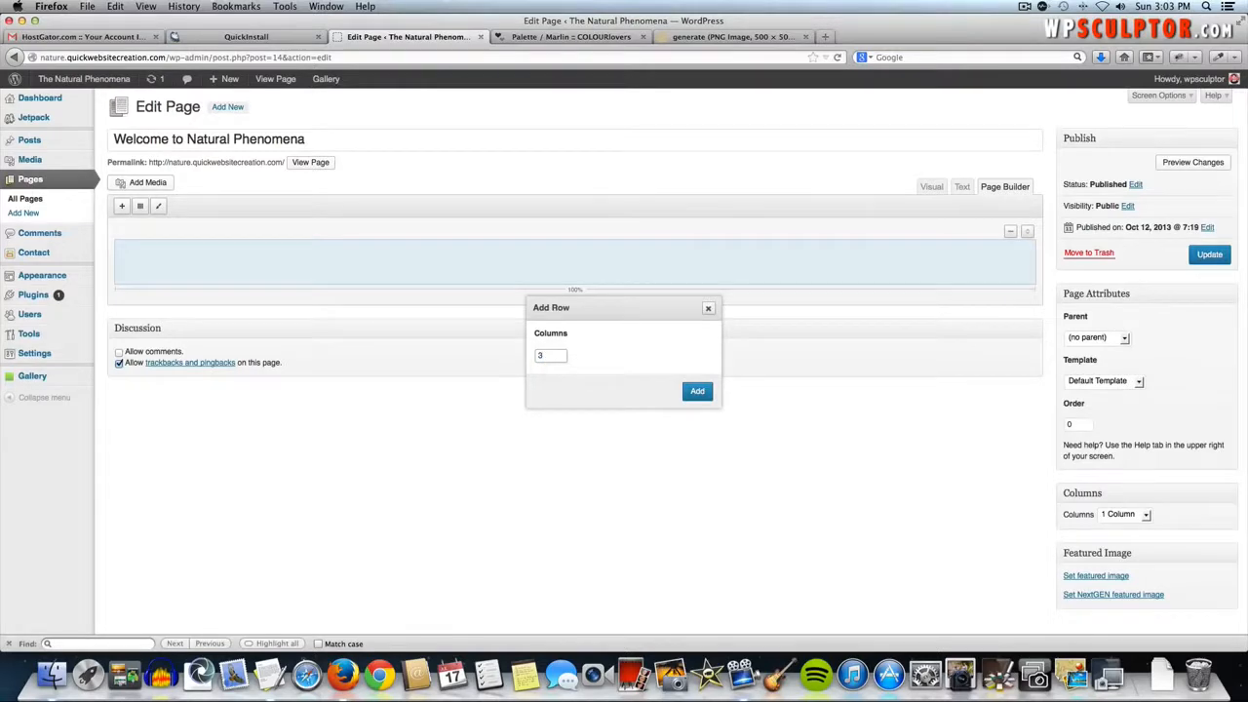
left_click(697, 392)
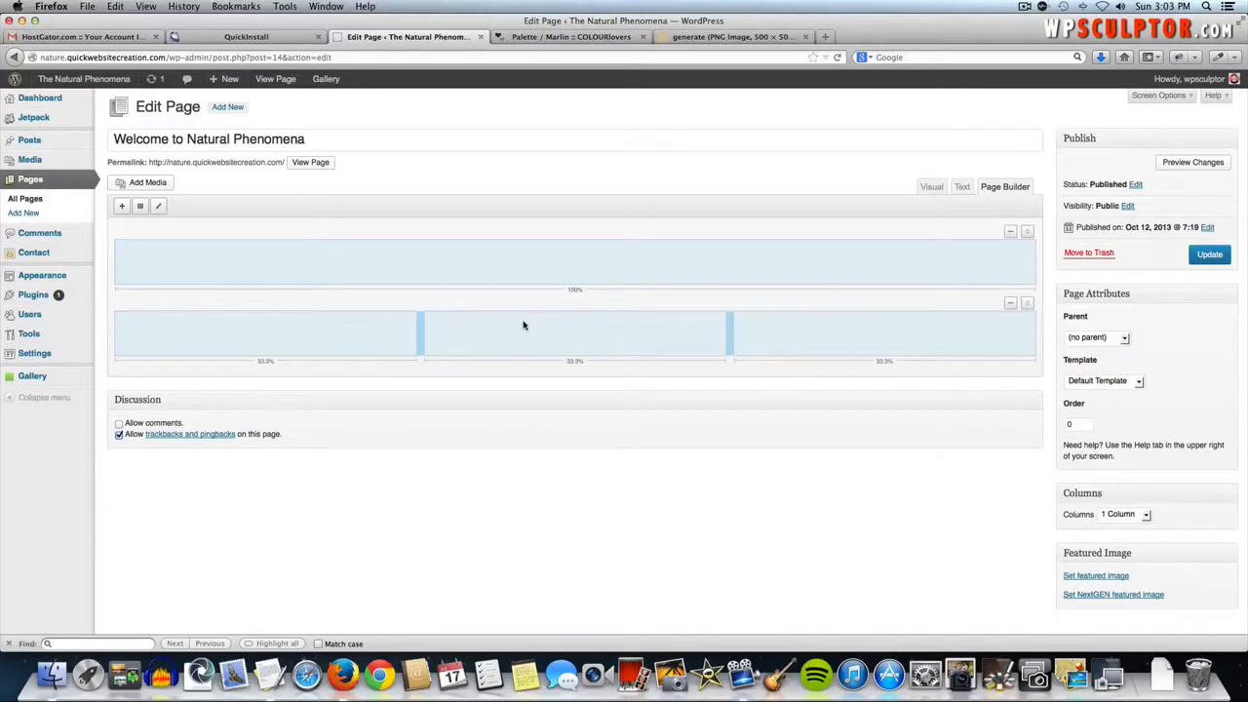
left_click(344, 271)
left_click(323, 329)
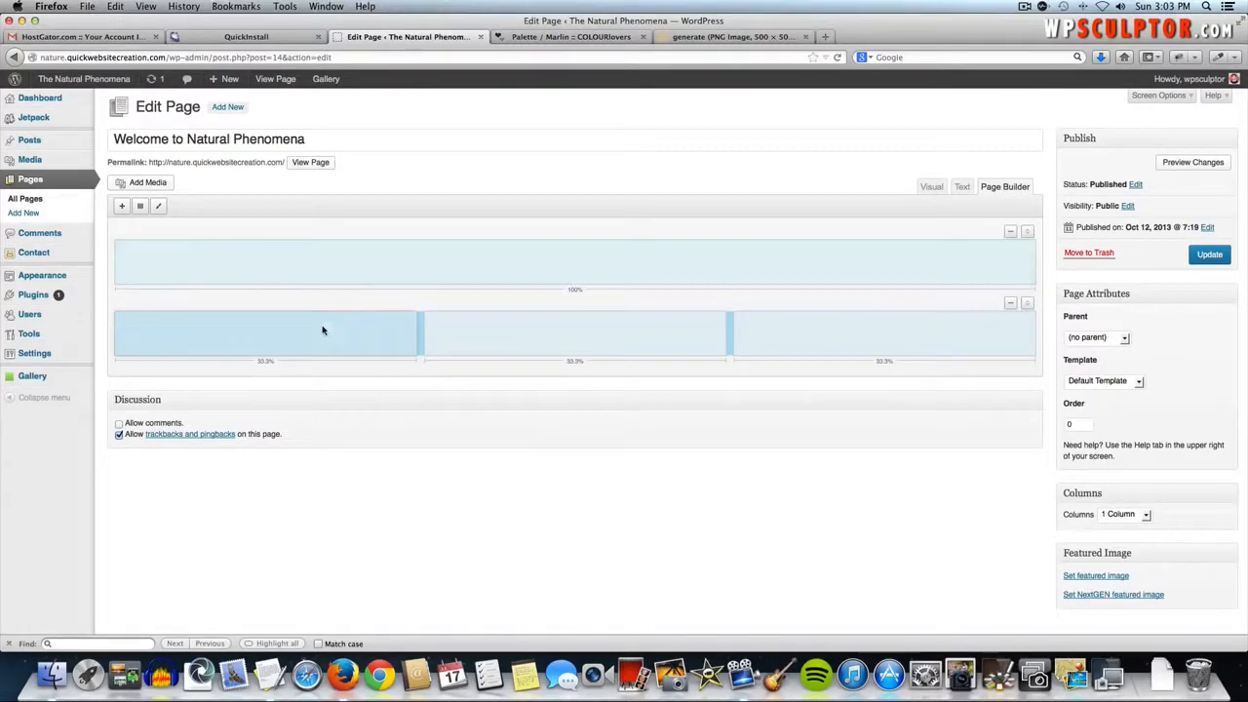
left_click(472, 337)
left_click(827, 318)
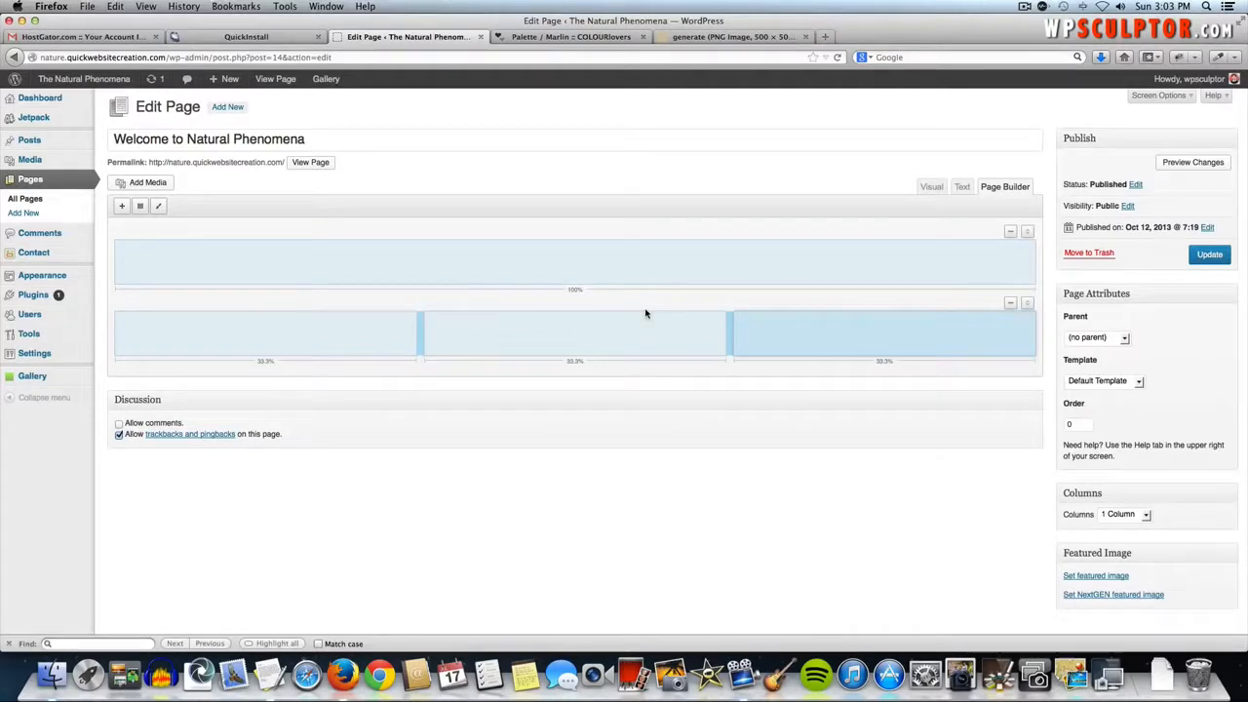
- Check the full-width row and the three columns, then update the page
left_click(494, 329)
left_click(337, 340)
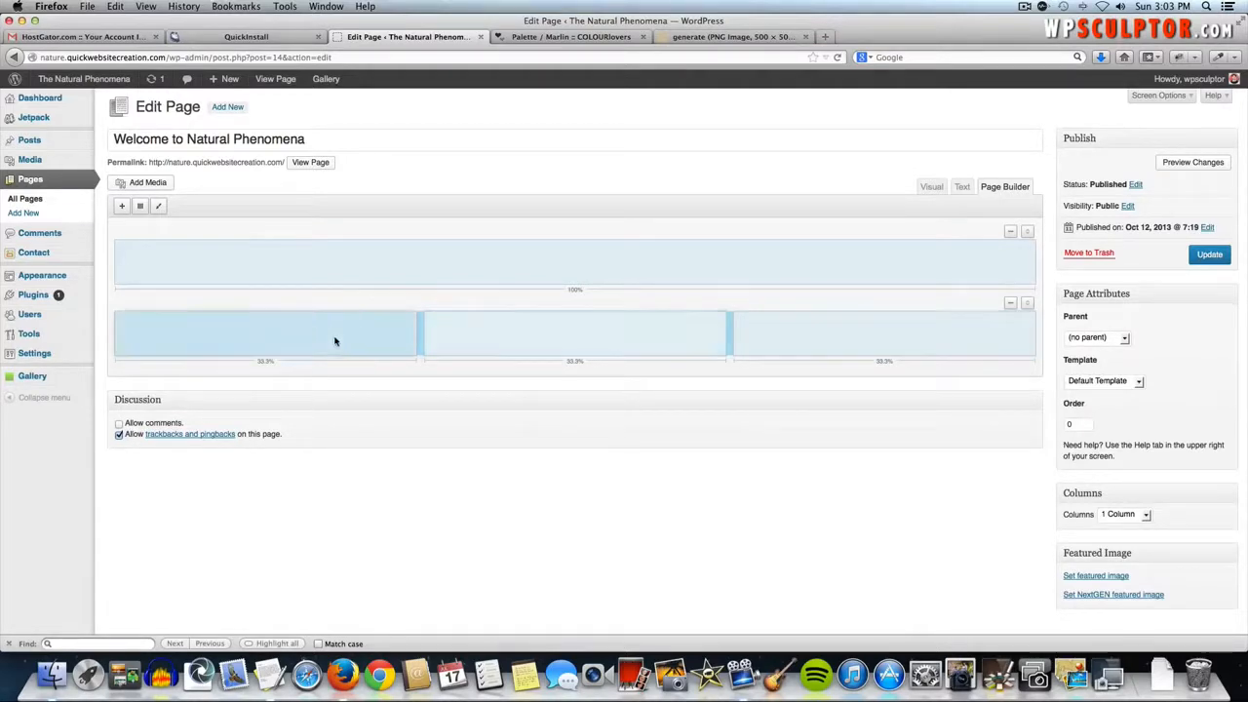
left_click(335, 256)
left_click(856, 330)
left_click(646, 337)
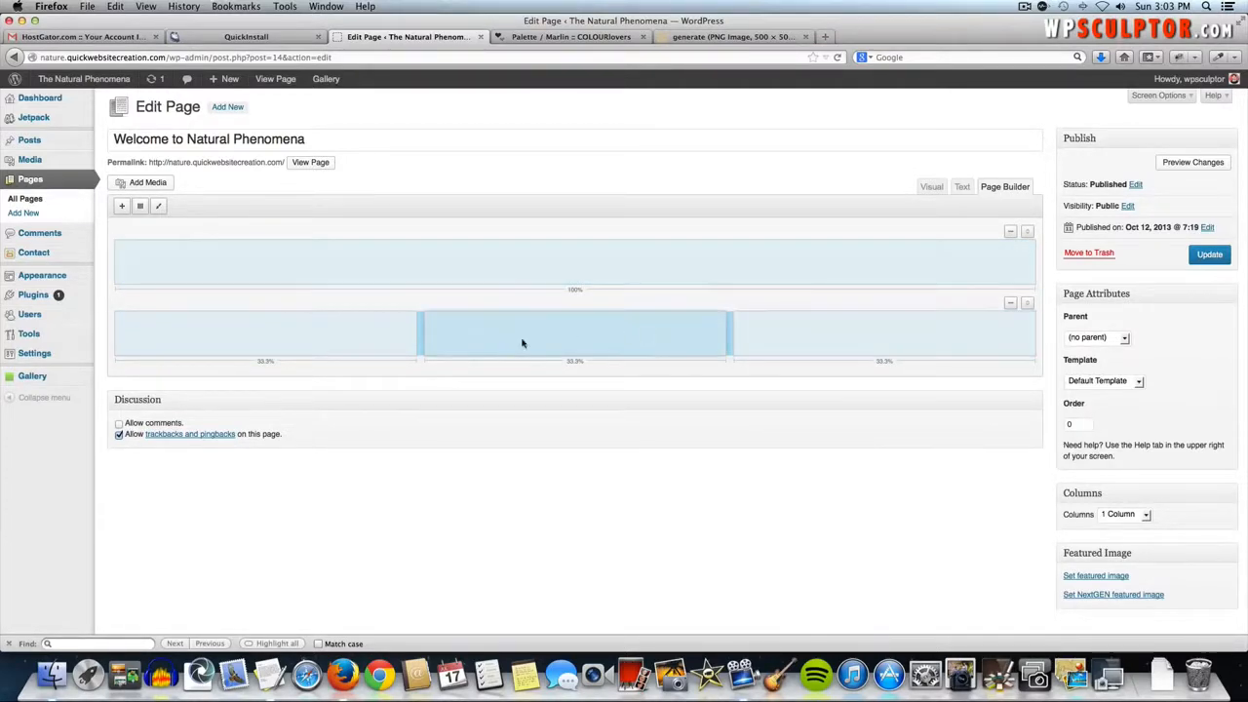
left_click(370, 345)
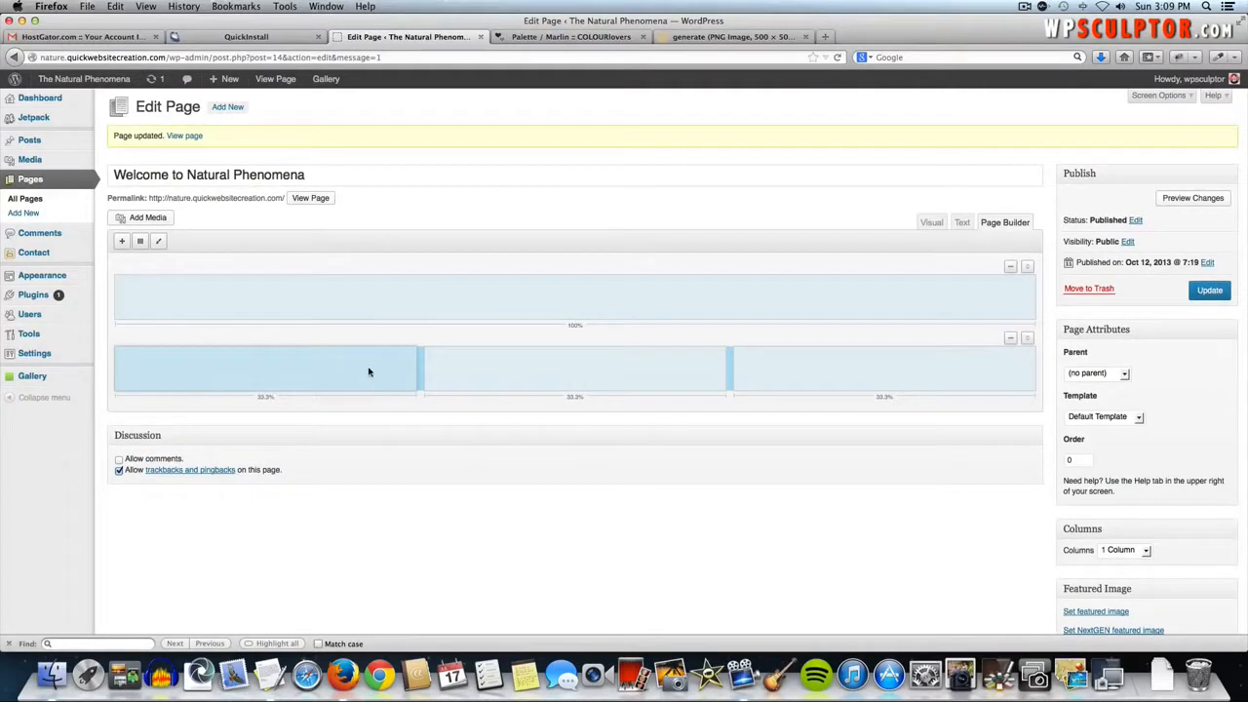
left_click(508, 373)
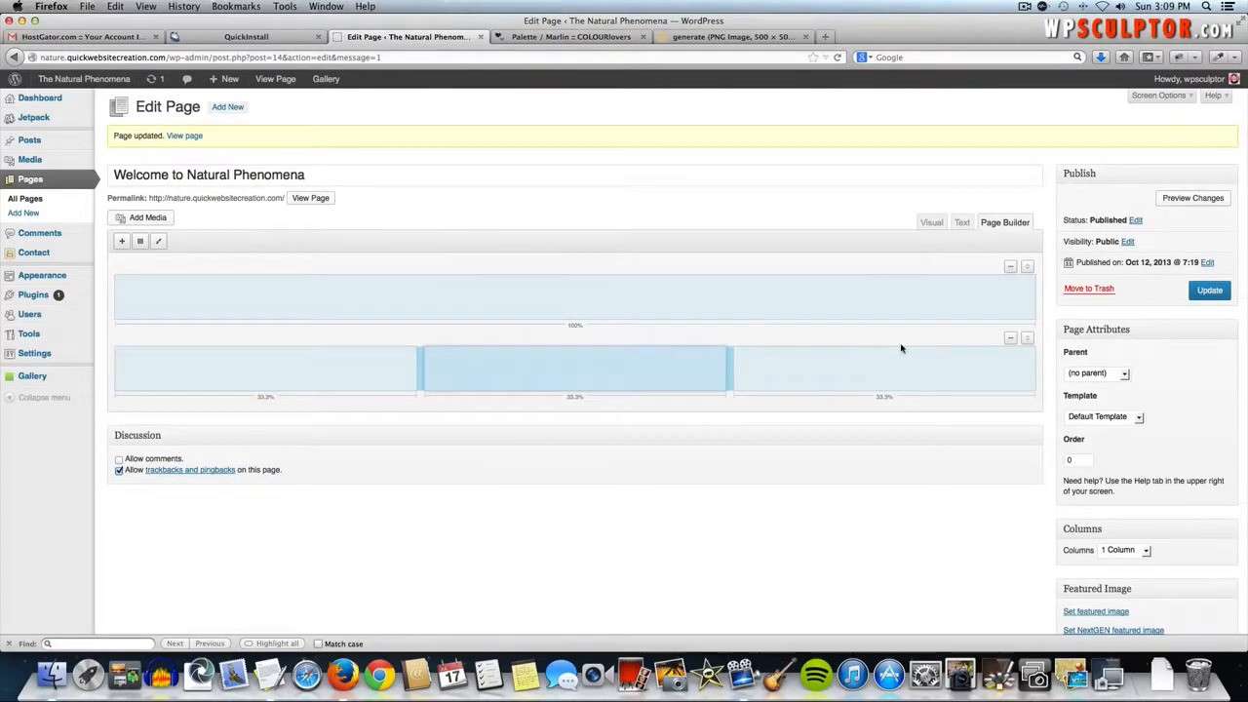
left_click(843, 368)
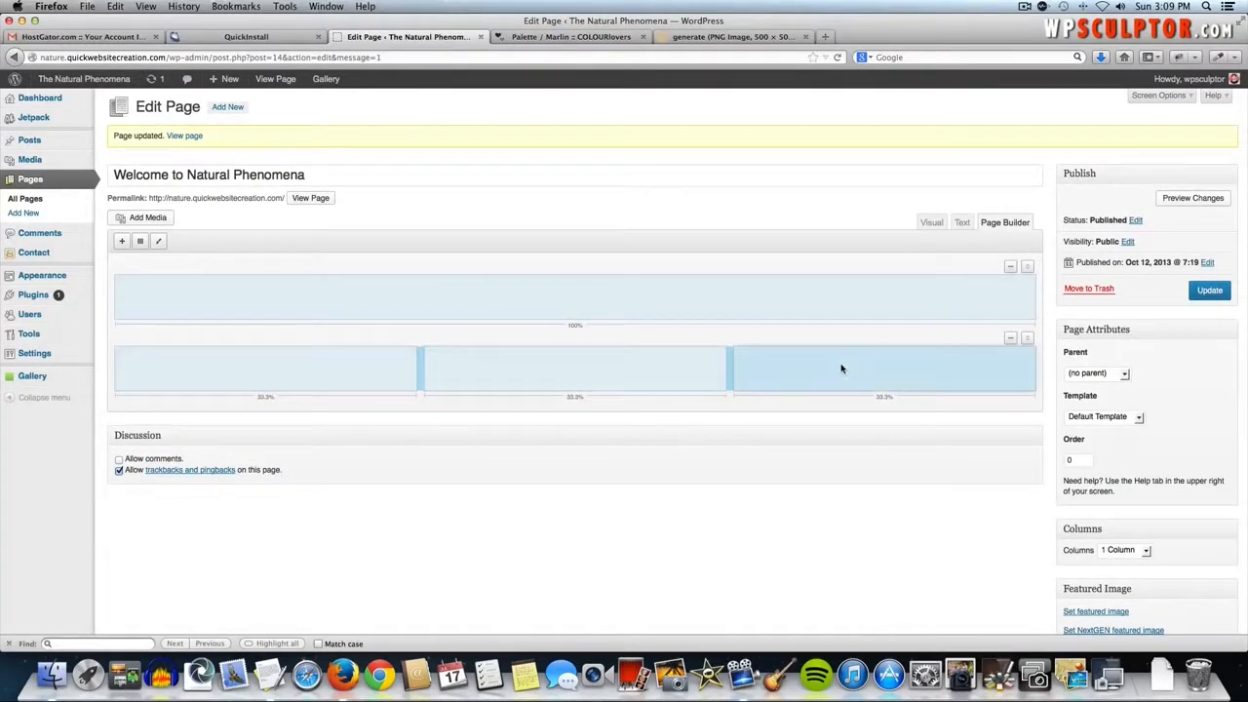
left_click(289, 294)
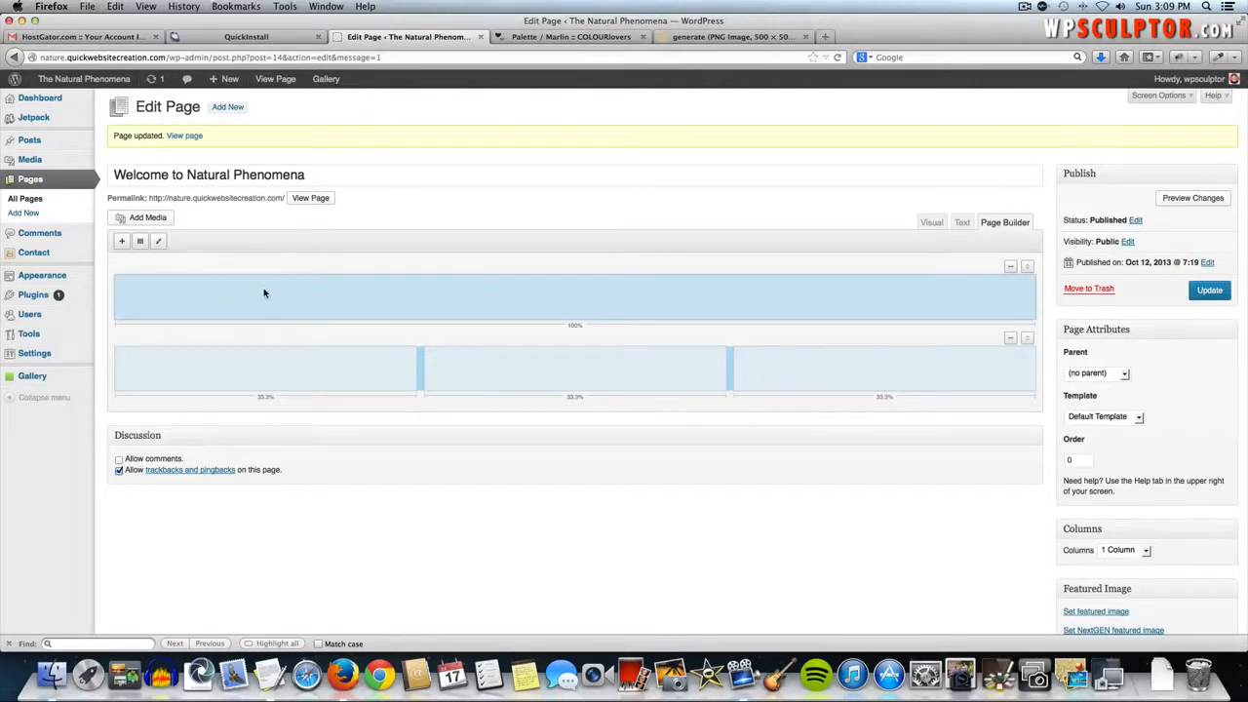
left_click(121, 243)
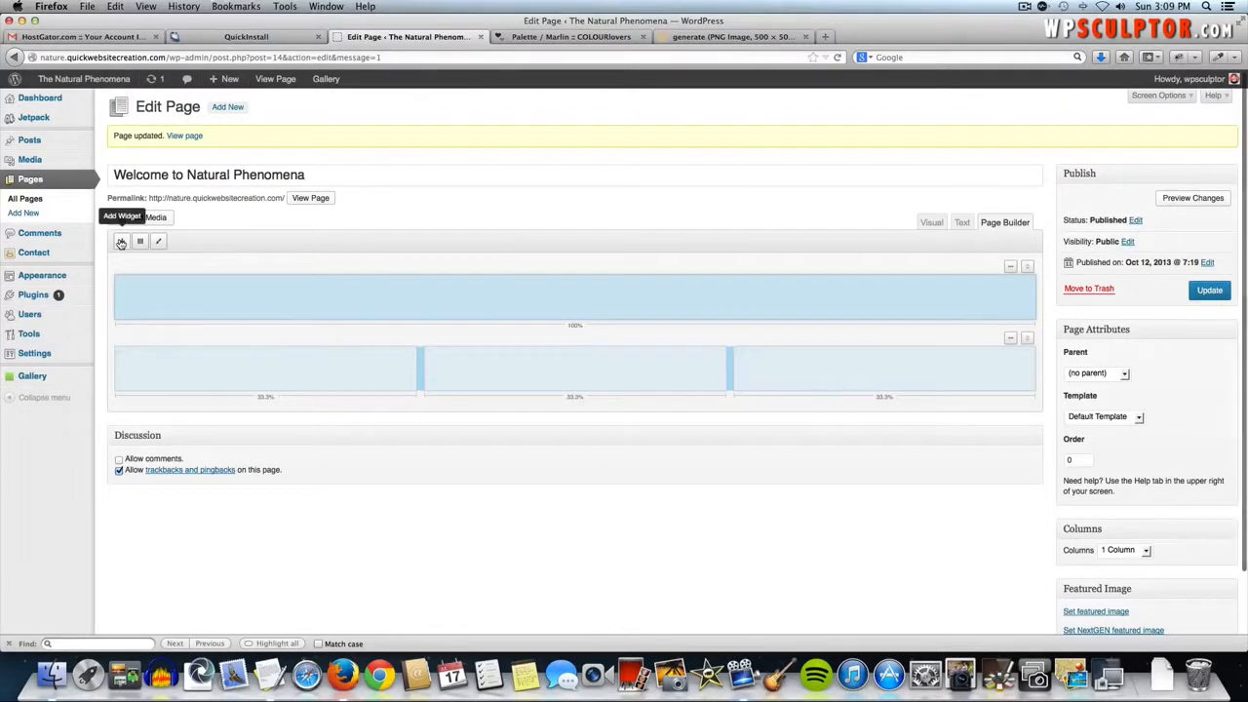
left_click(121, 243)
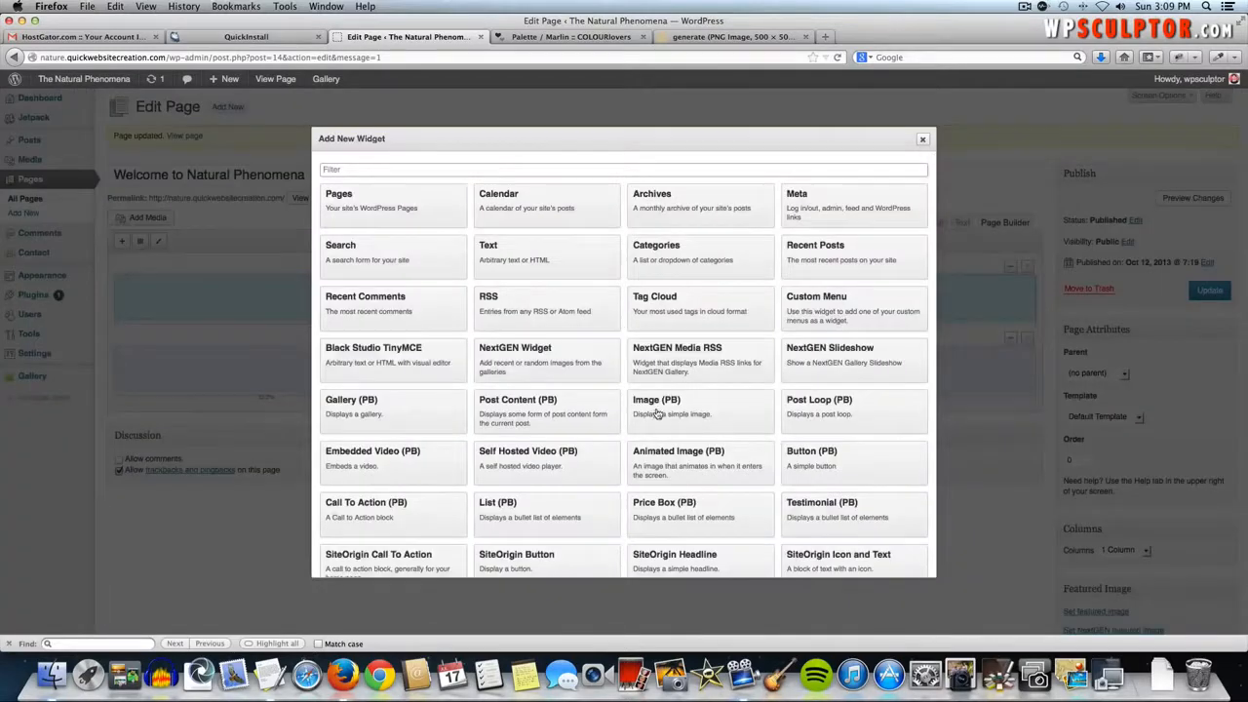
scroll(657, 410, "down", 3)
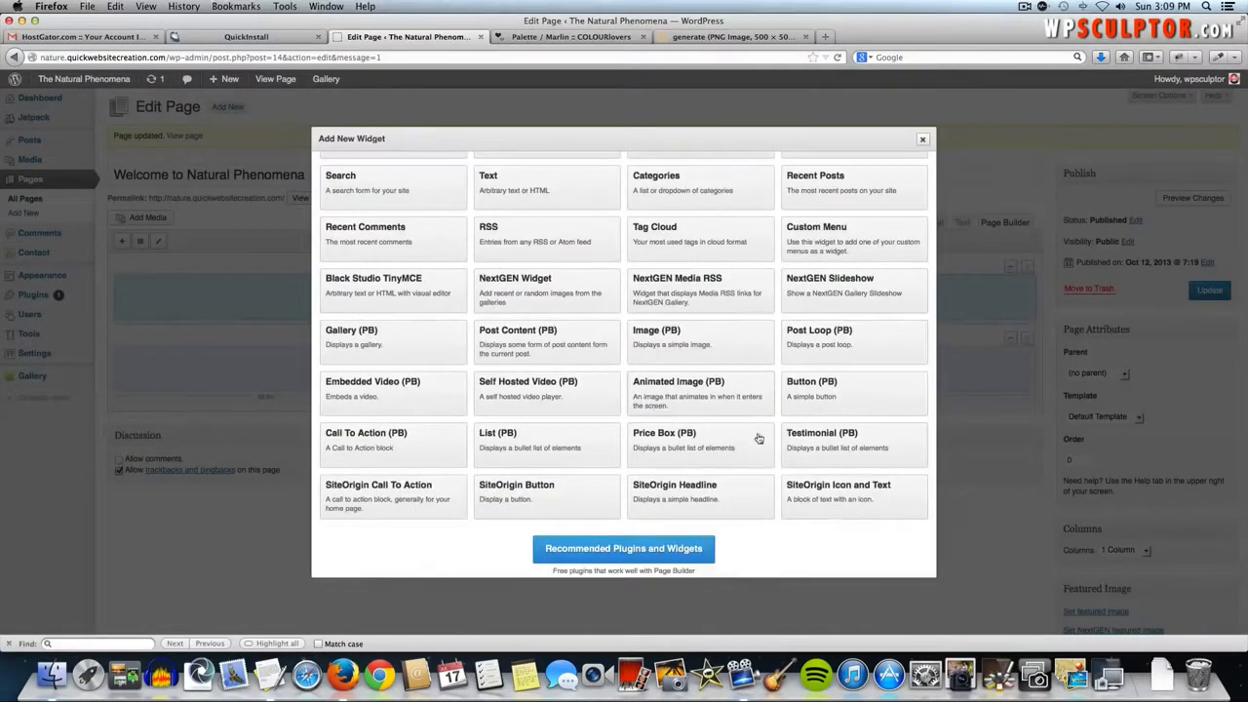
scroll(580, 339, "up", 2)
scroll(578, 334, "down", 3)
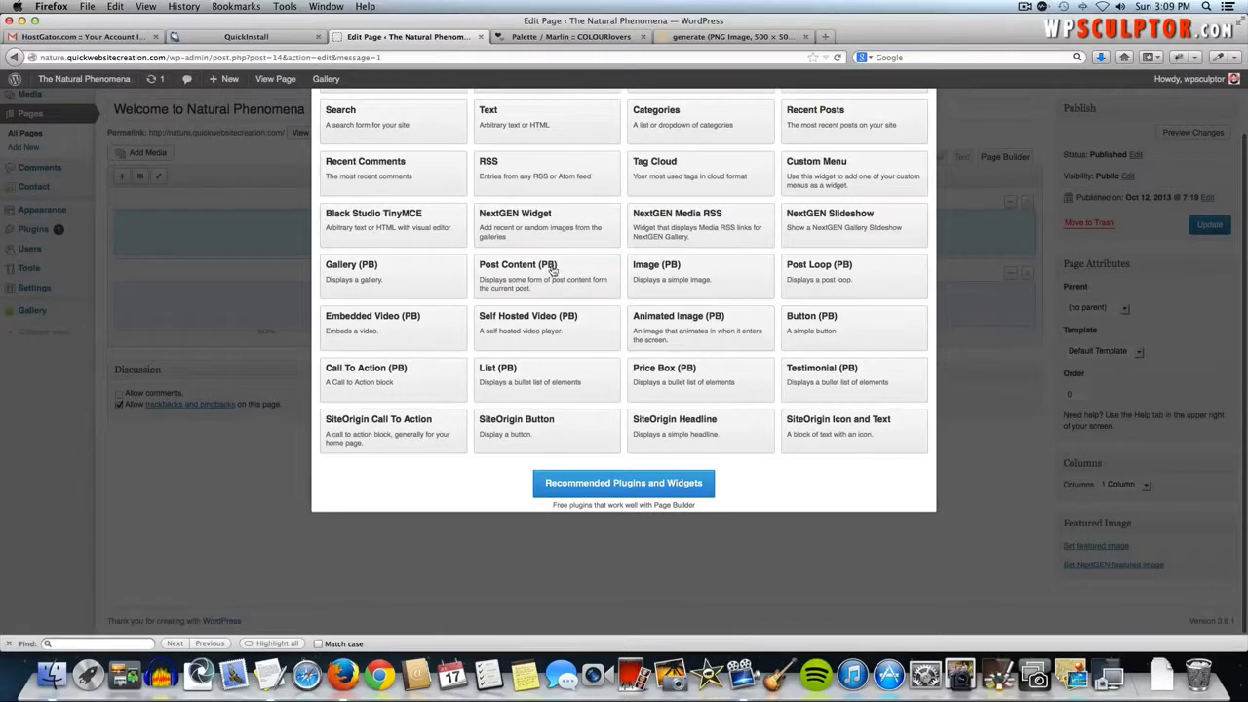
scroll(873, 332, "up", 5)
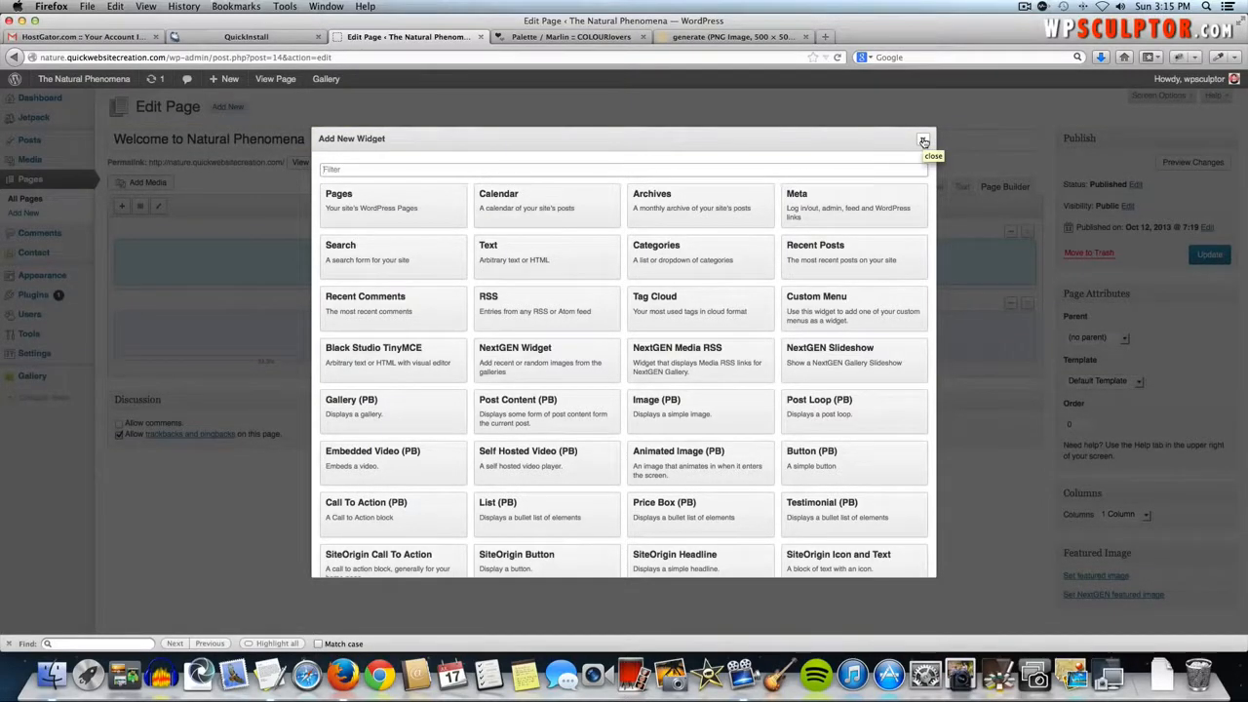
left_click(923, 142)
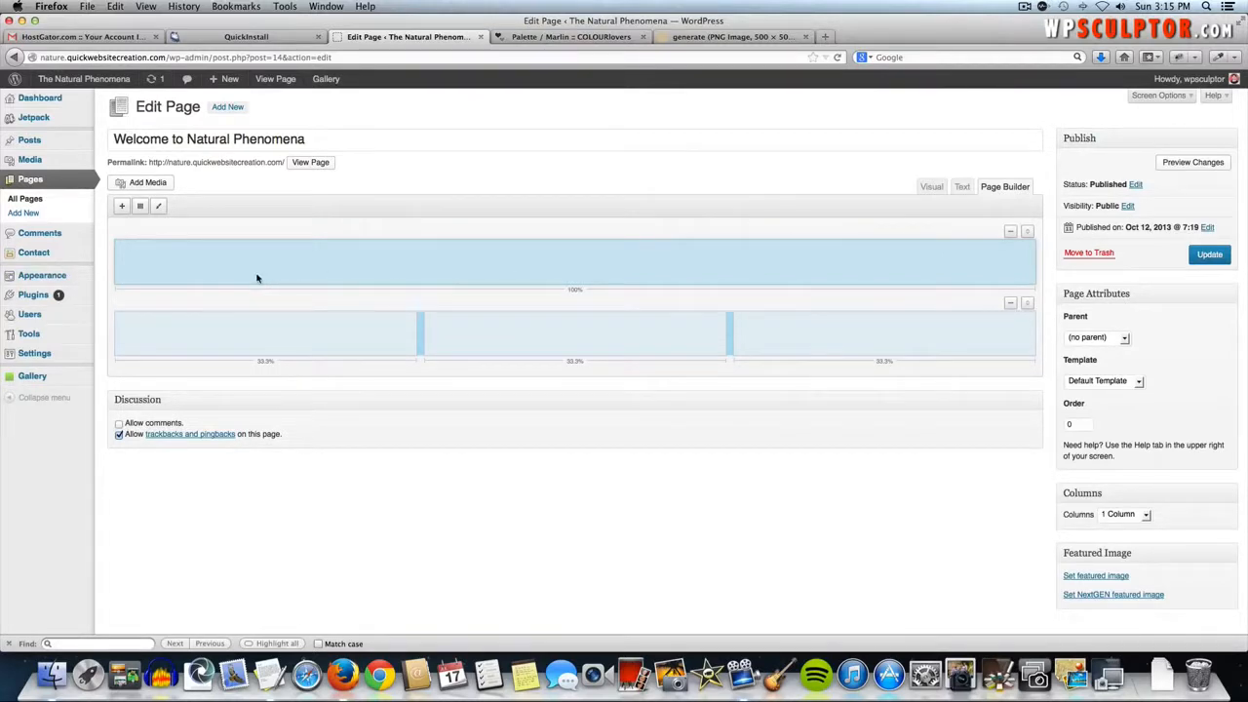
mouse_move(76, 276)
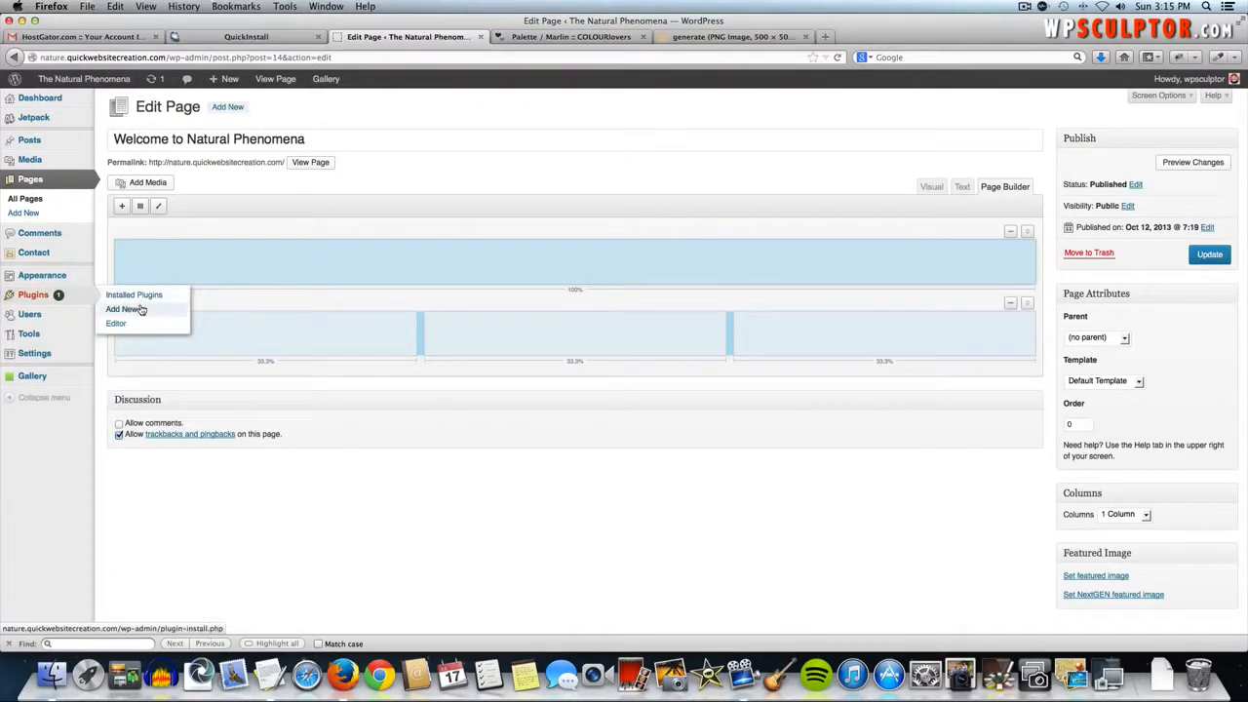
- Search the plugin directory for Meta Slider and install it
left_click(140, 309)
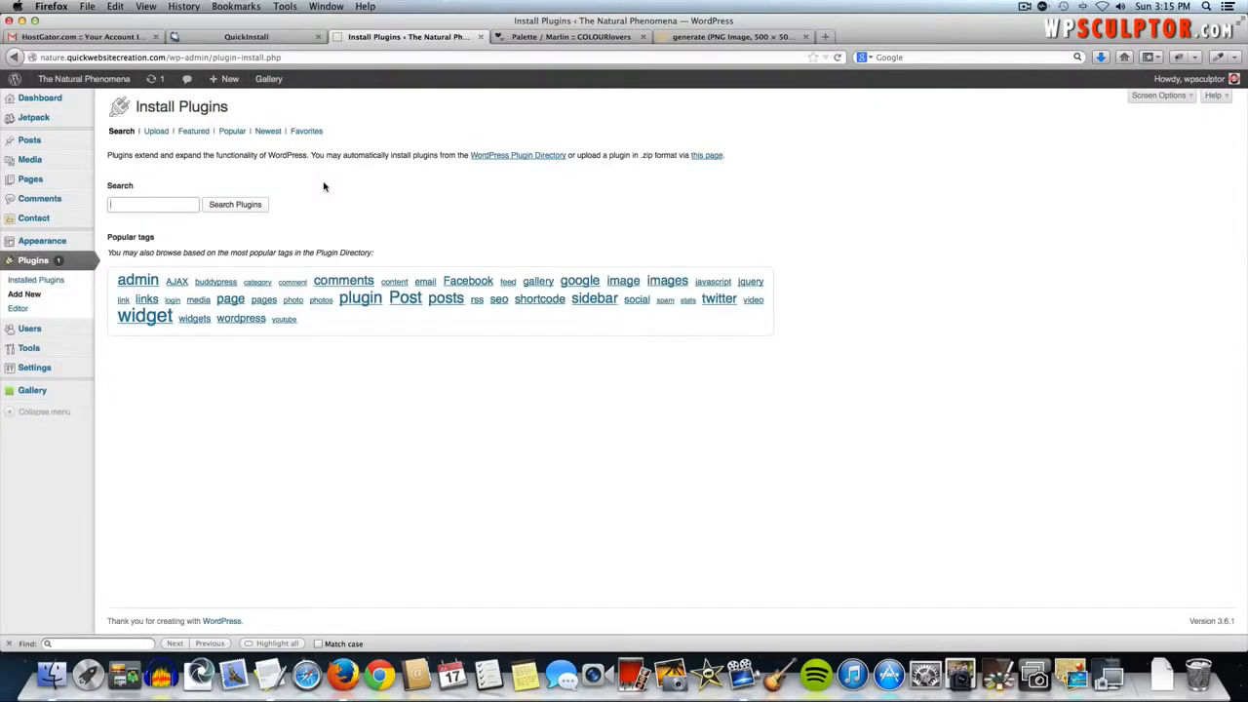
type("meta slider")
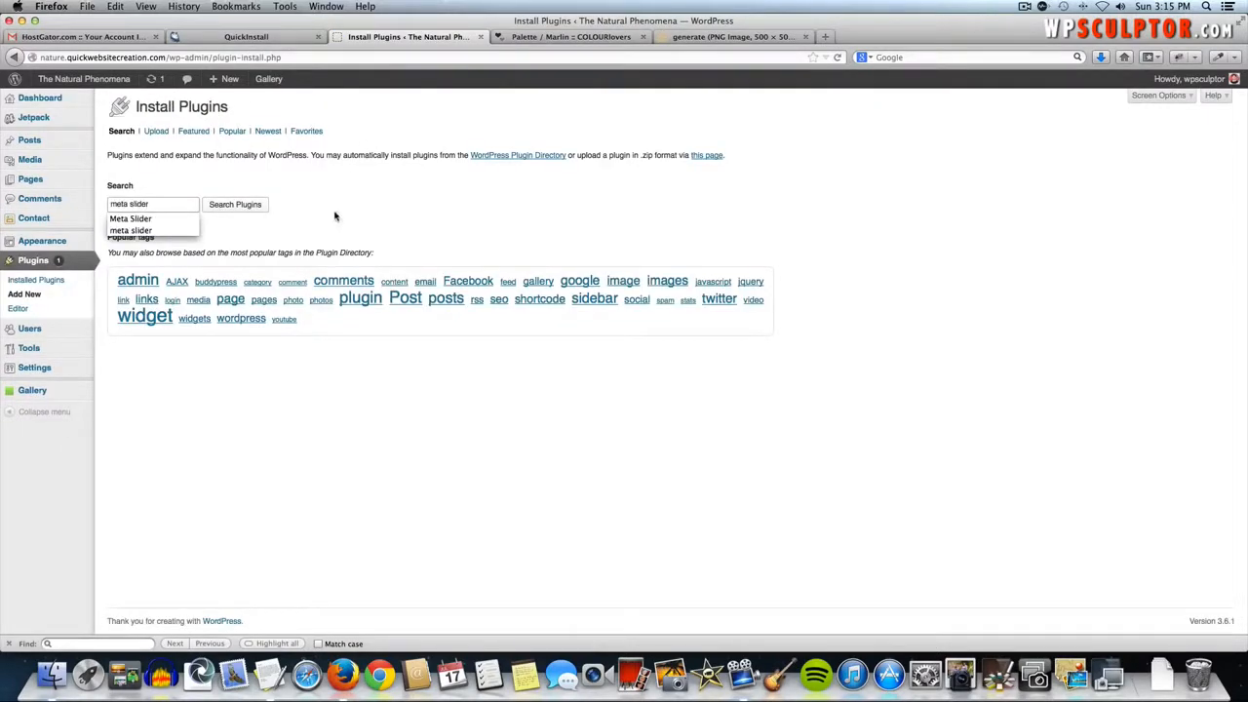
left_click(259, 208)
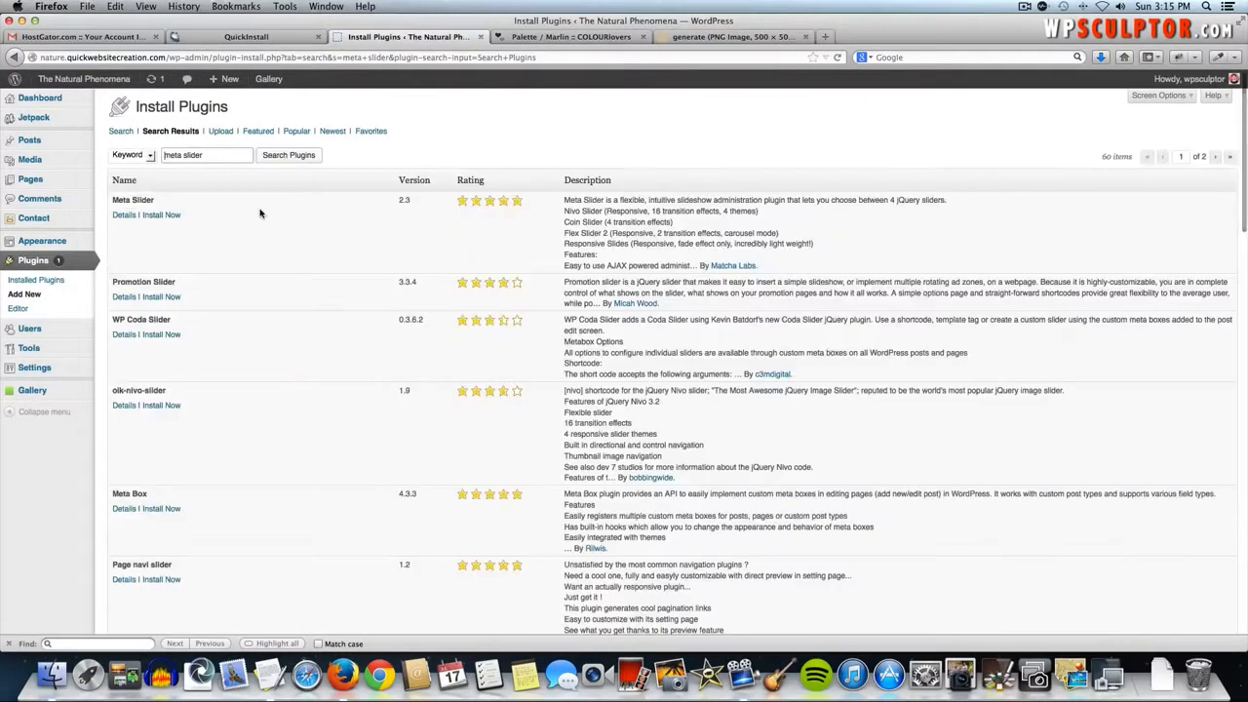
left_click(168, 216)
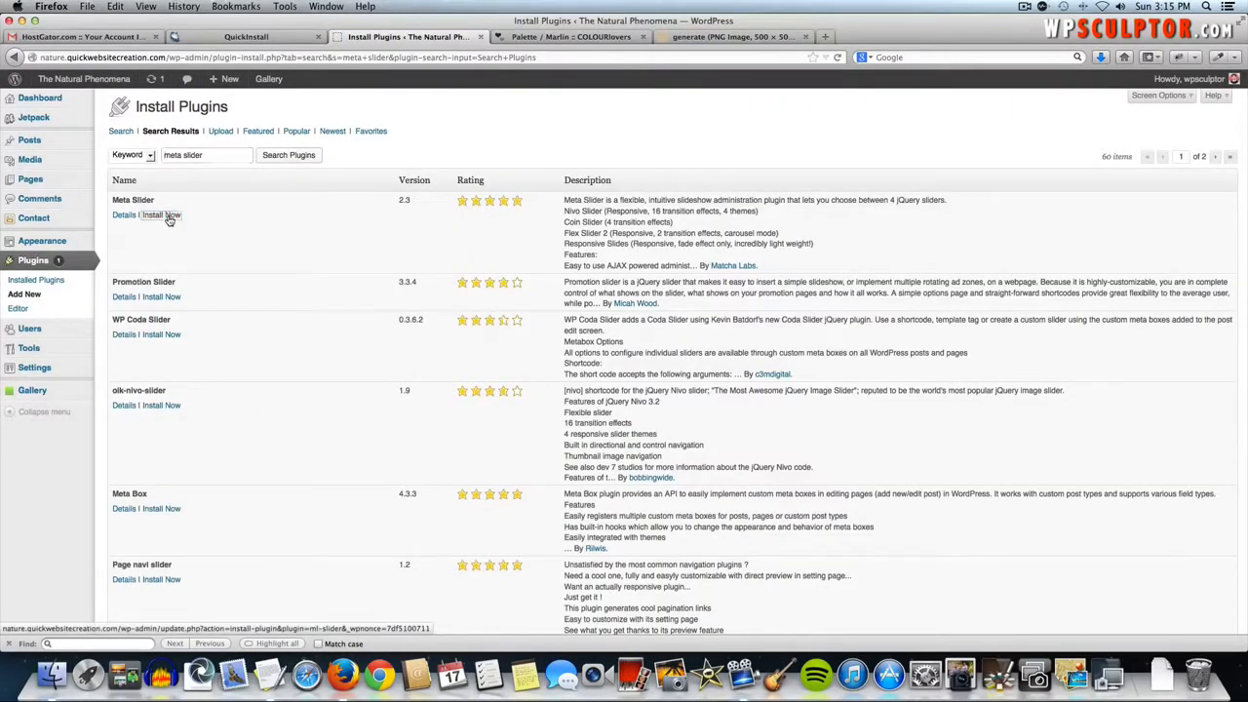
left_click(679, 304)
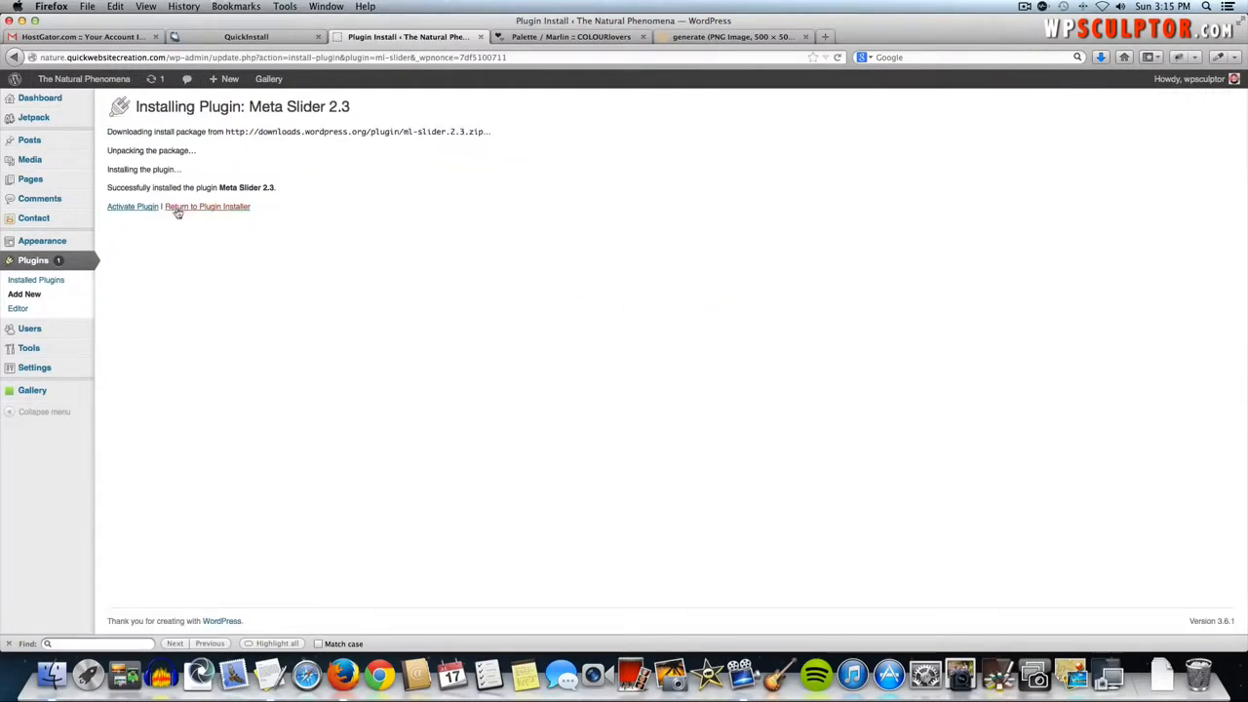
- Activate Meta Slider, view its Meta Slider Lite page, then switch to the pattern image tab
left_click(142, 207)
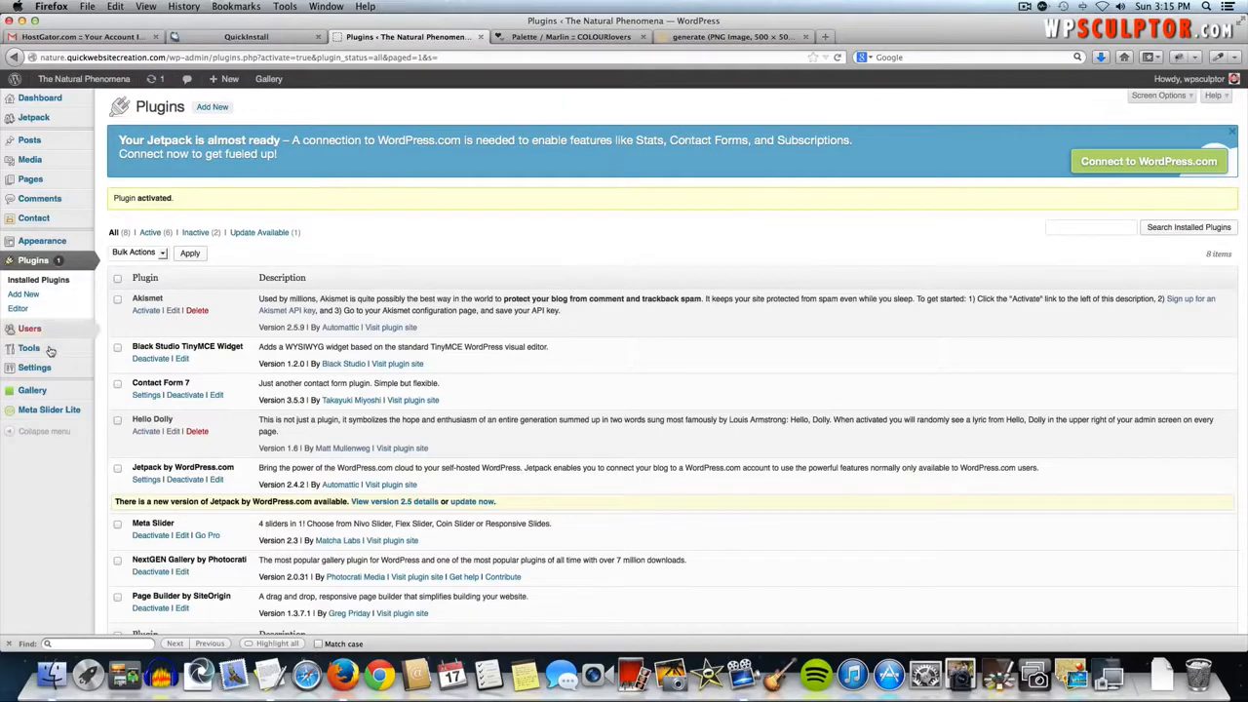
left_click(49, 411)
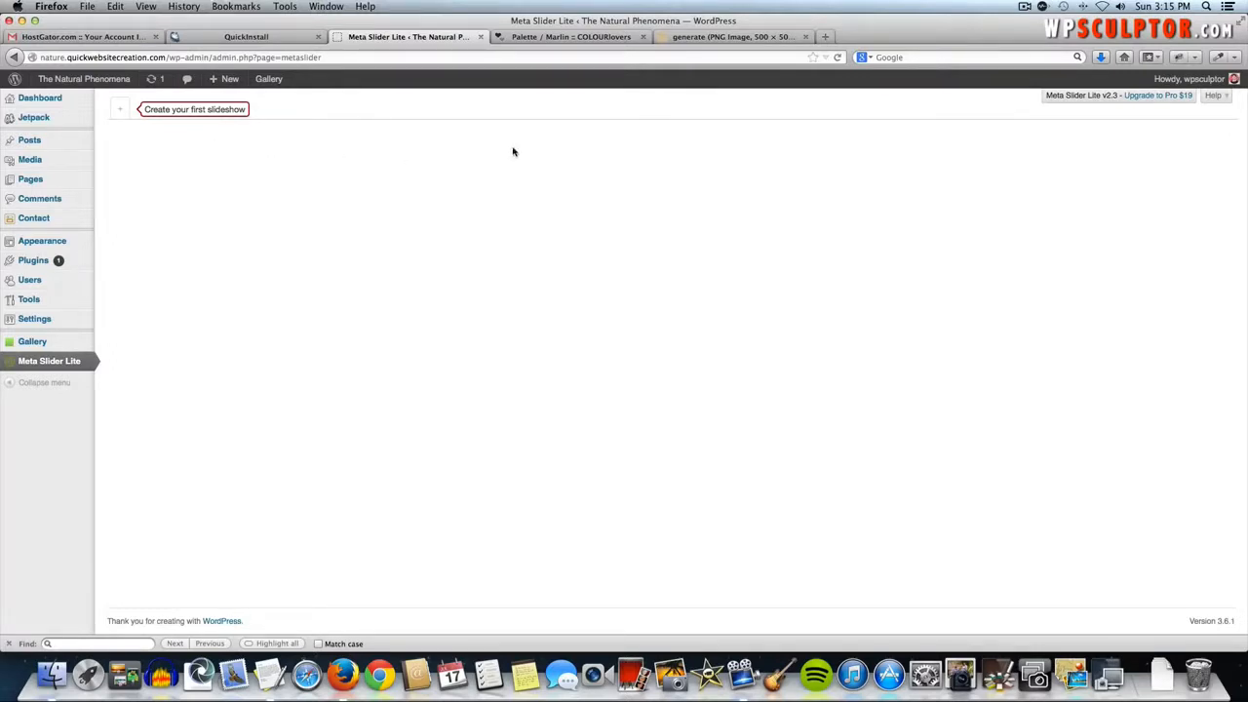
left_click(721, 37)
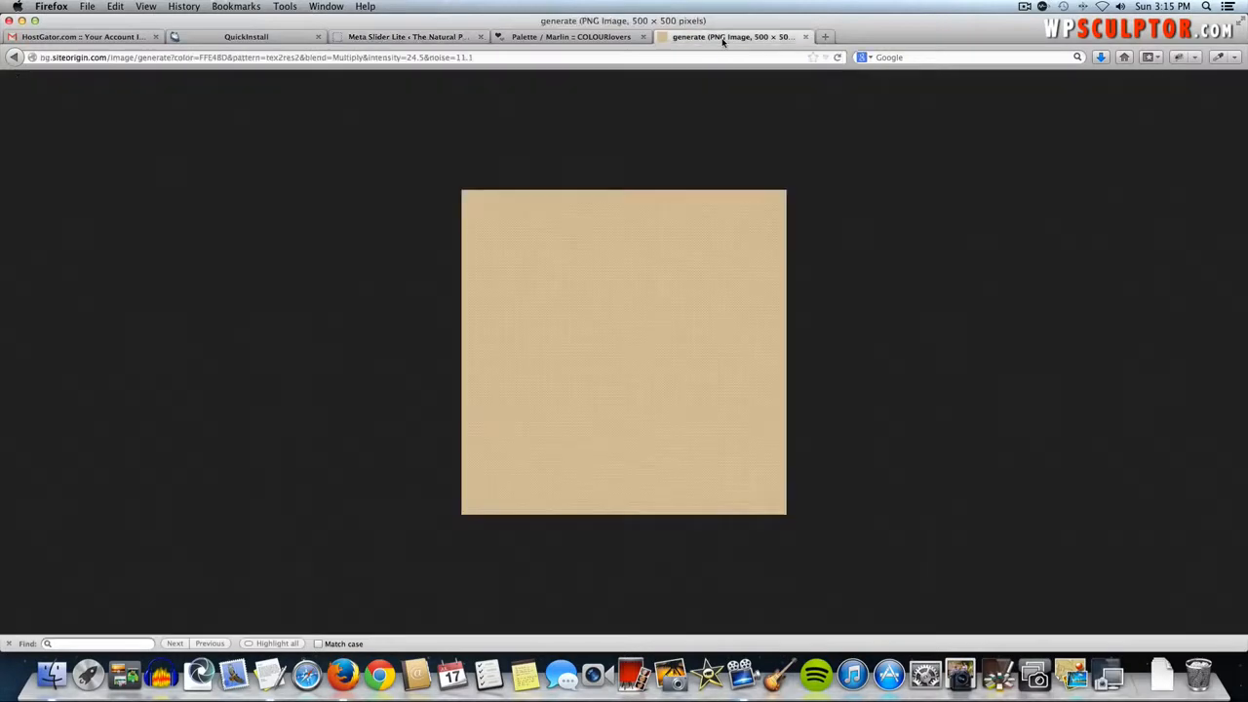
- Go to pixlr.com and launch Pixlr Editor
left_click(693, 55)
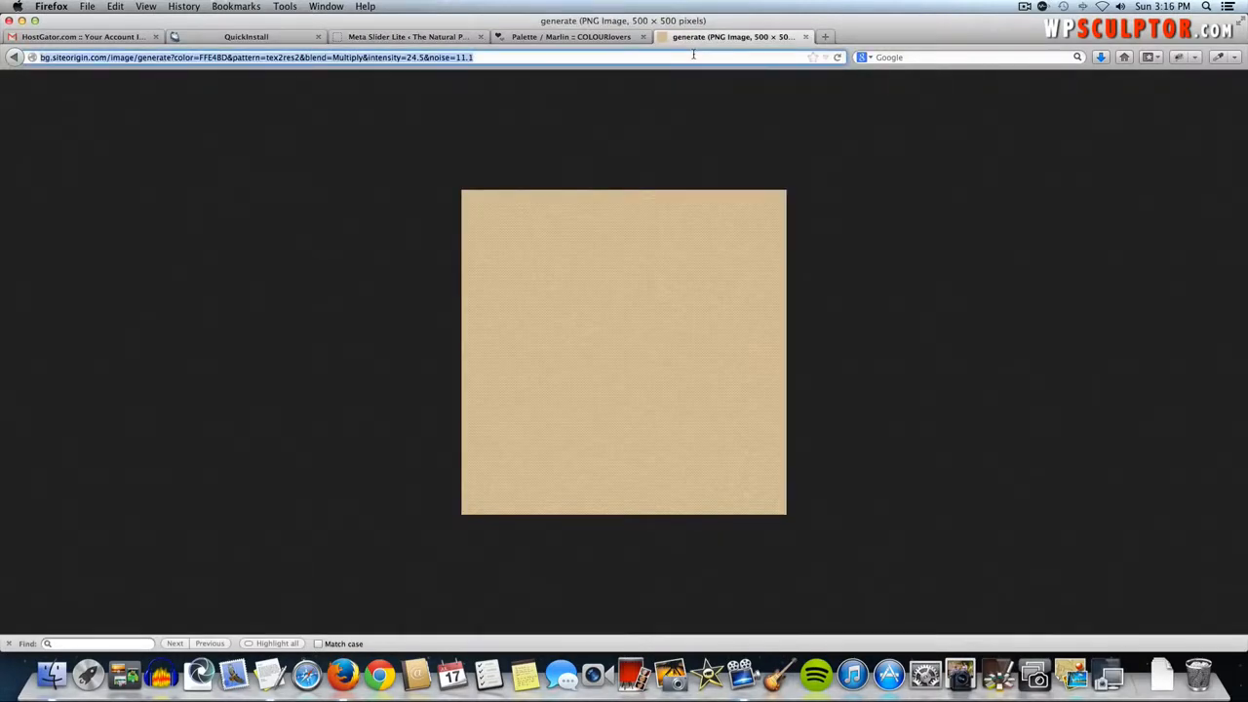
type("pixlr.com")
key("Return")
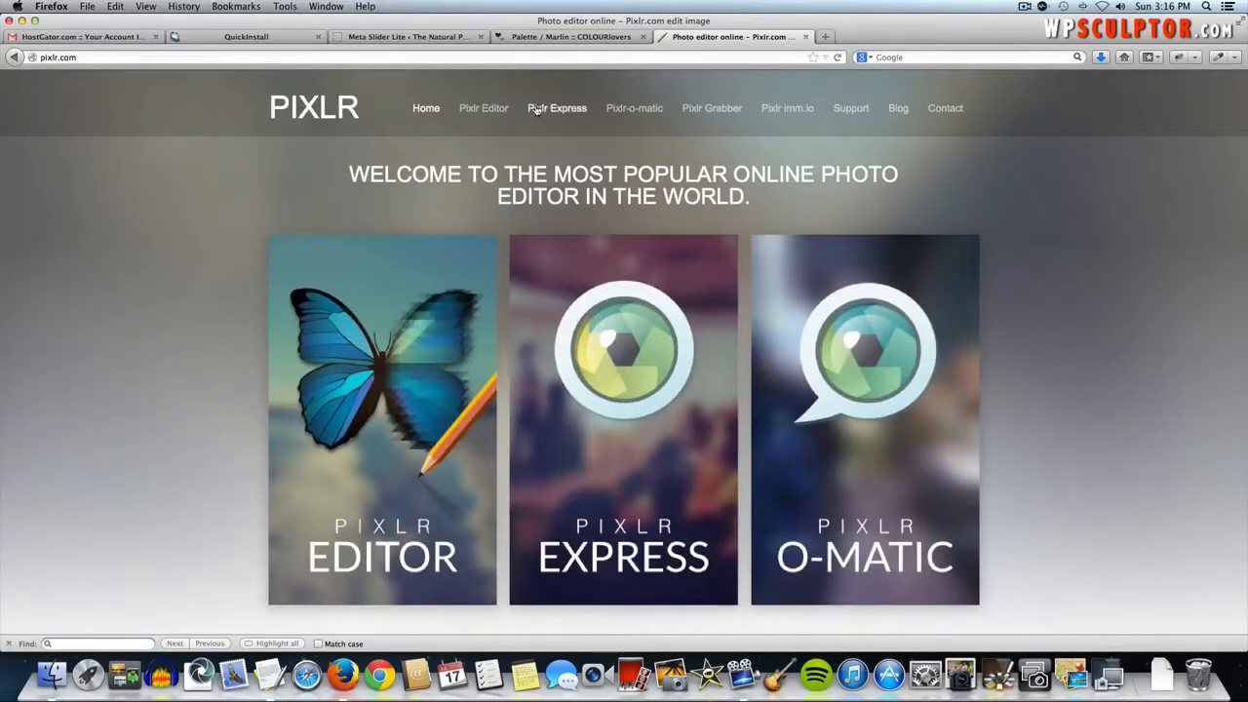
left_click(496, 110)
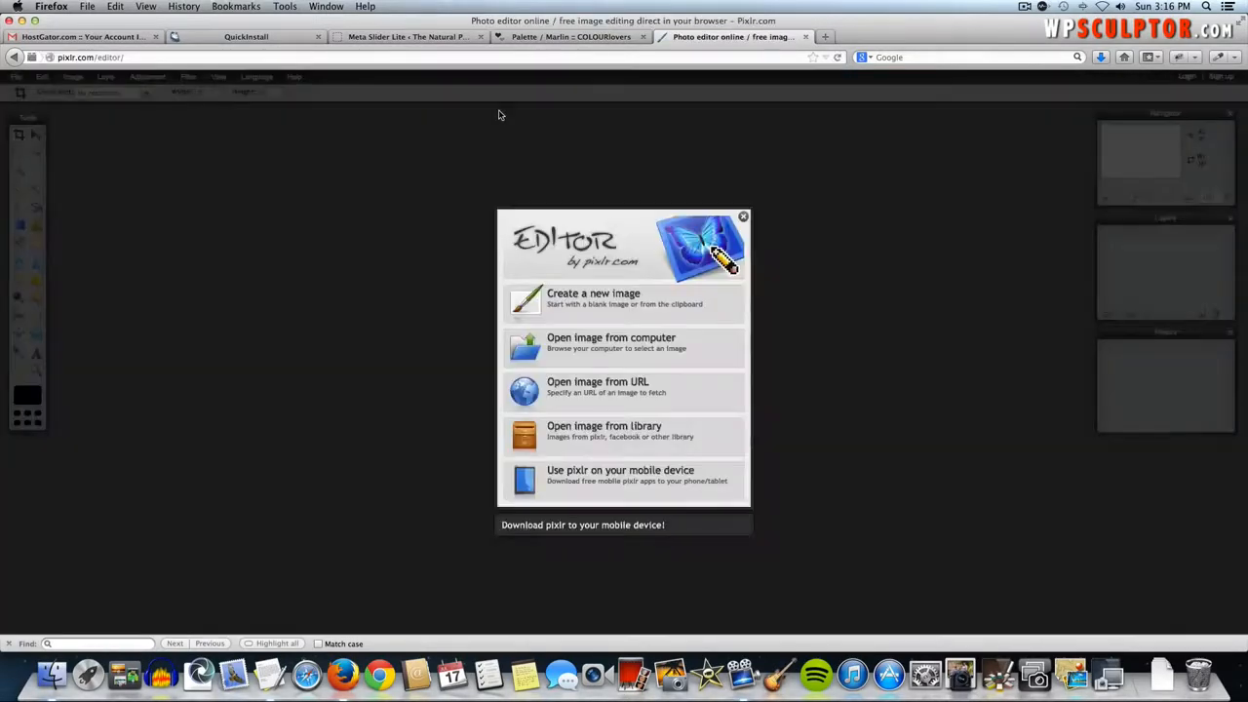
- Open forest-110900_1280.jpg from Slide Images HQ and widen the image window
left_click(601, 348)
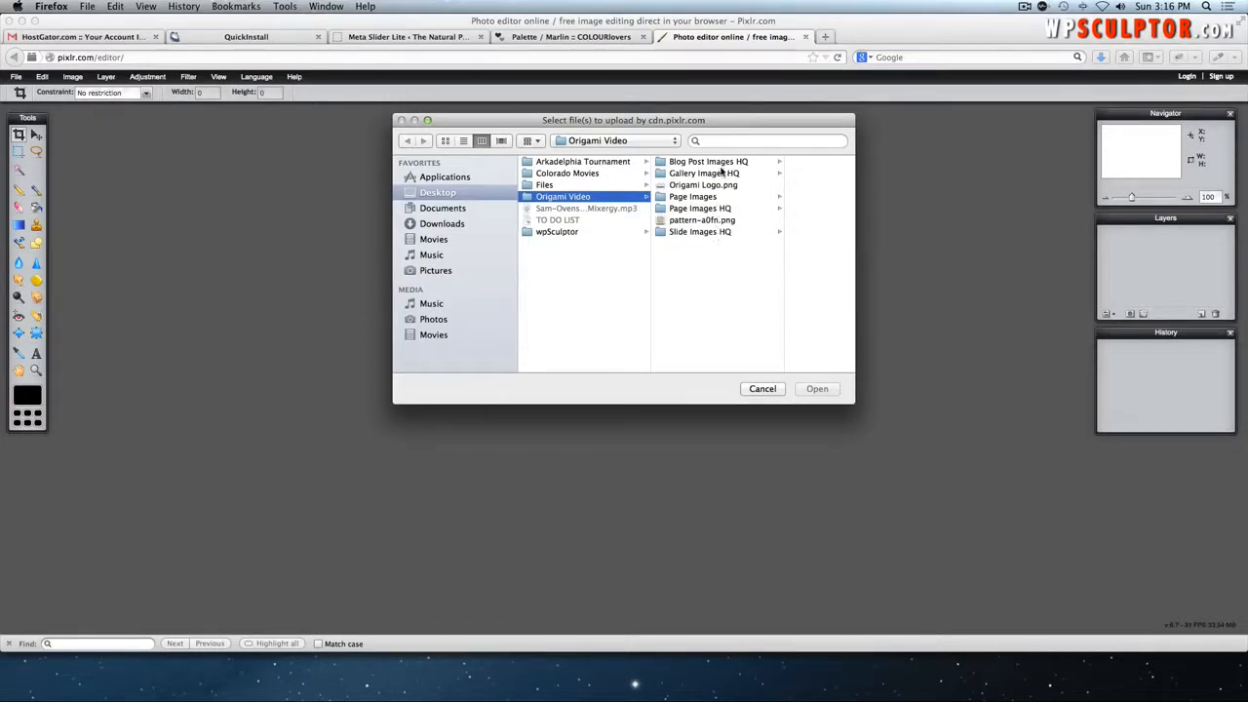
left_click(713, 232)
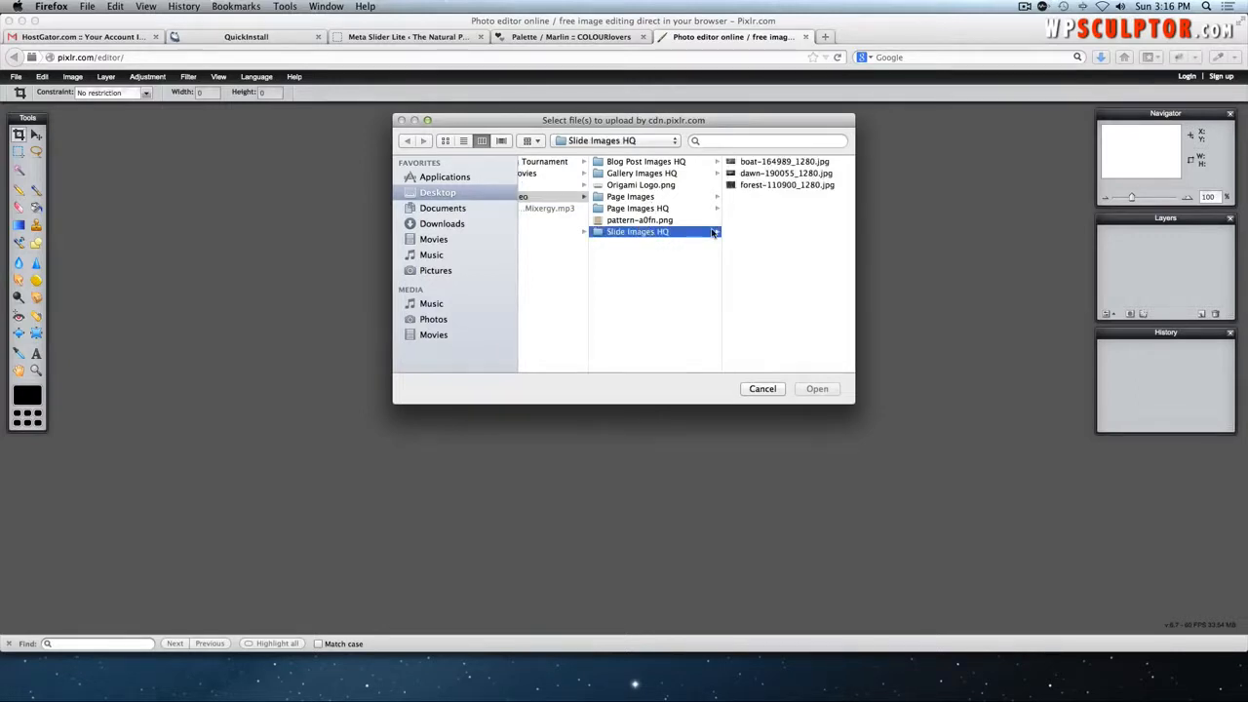
left_click(764, 185)
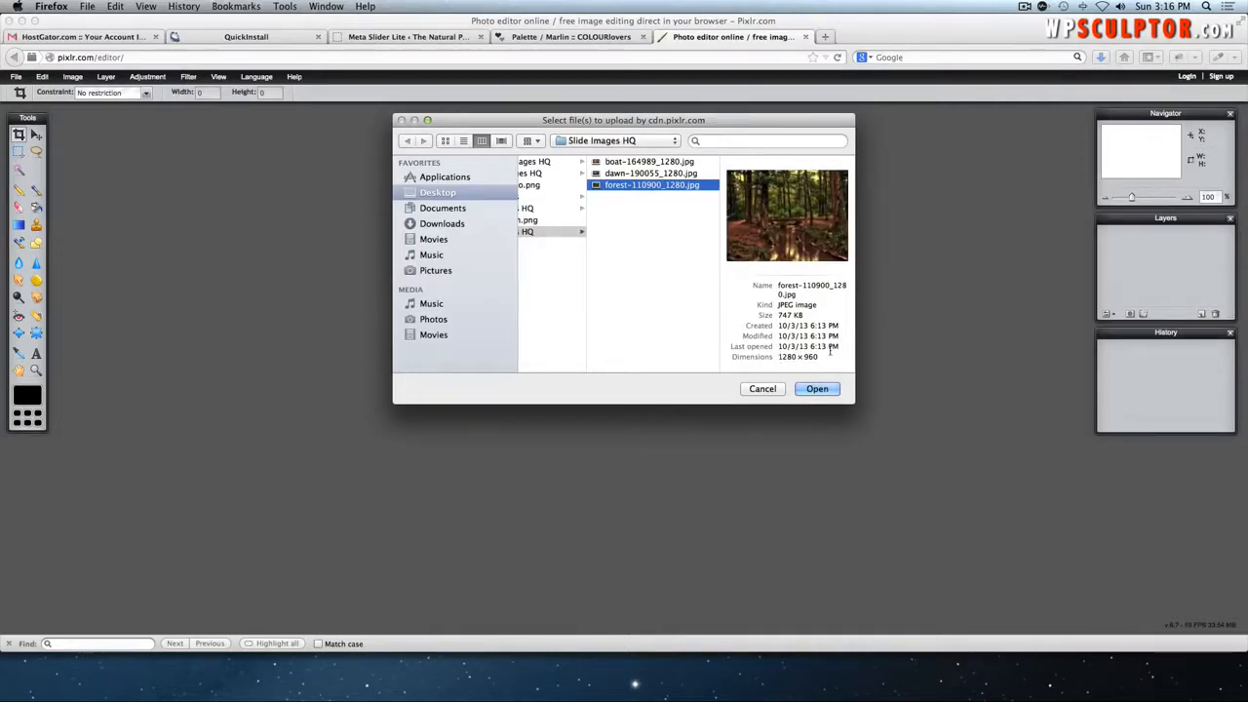
left_click(824, 389)
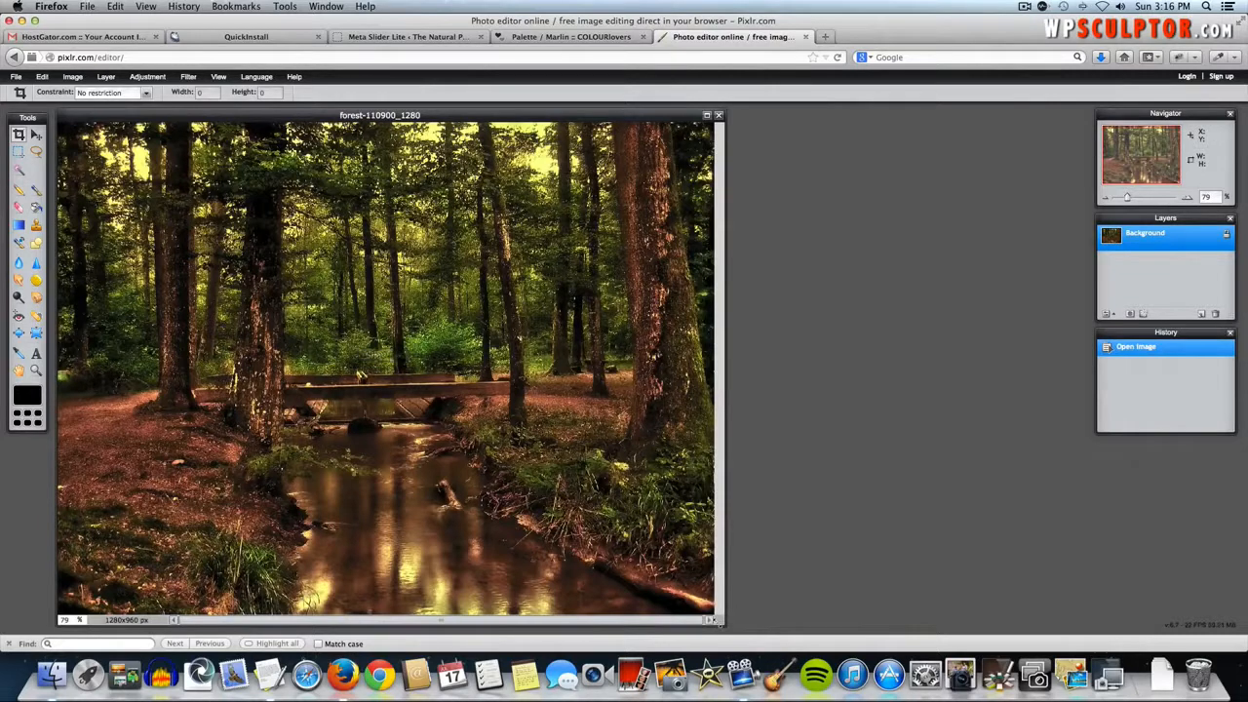
left_click_drag(716, 619, 952, 604)
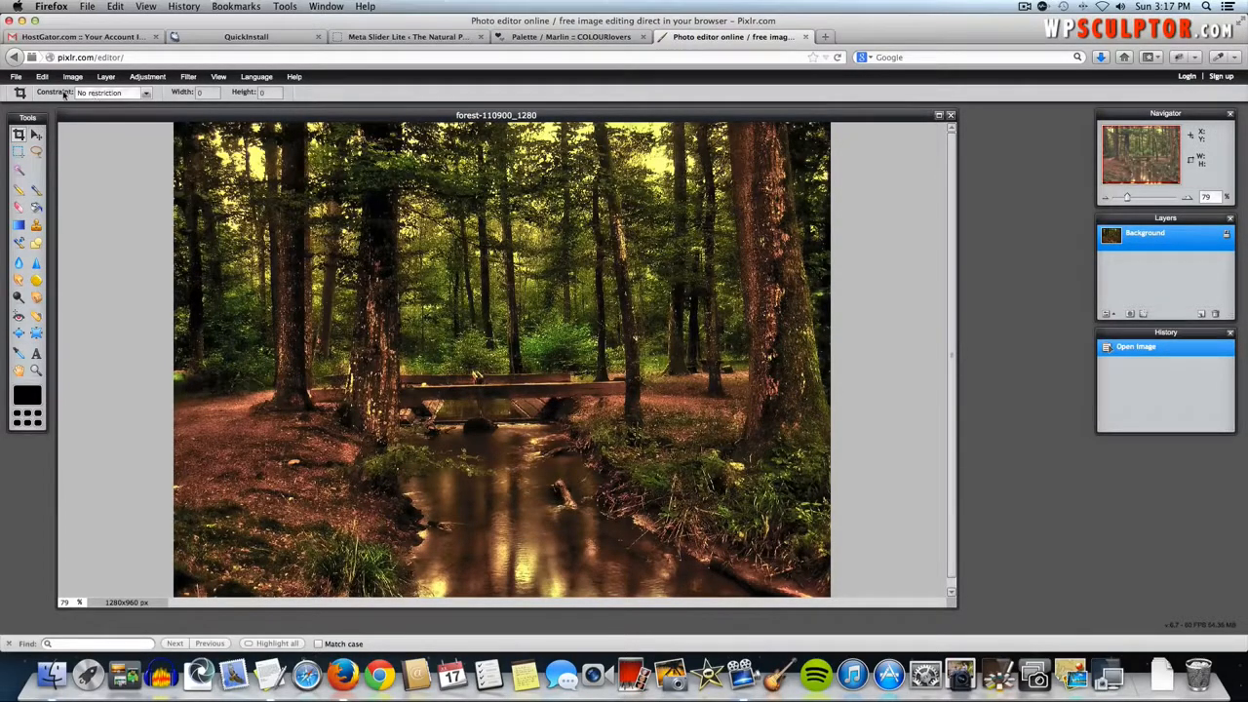
- Set the crop constraint to Output size at 902 x 400
left_click(93, 95)
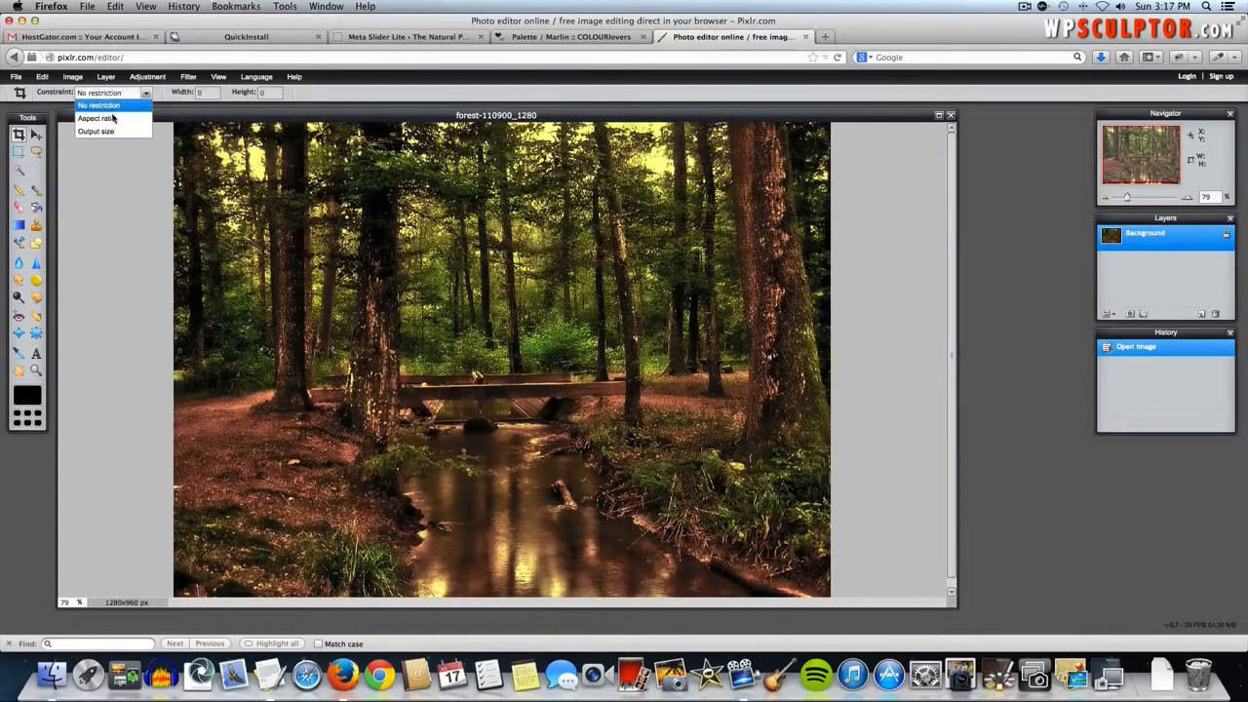
left_click(113, 133)
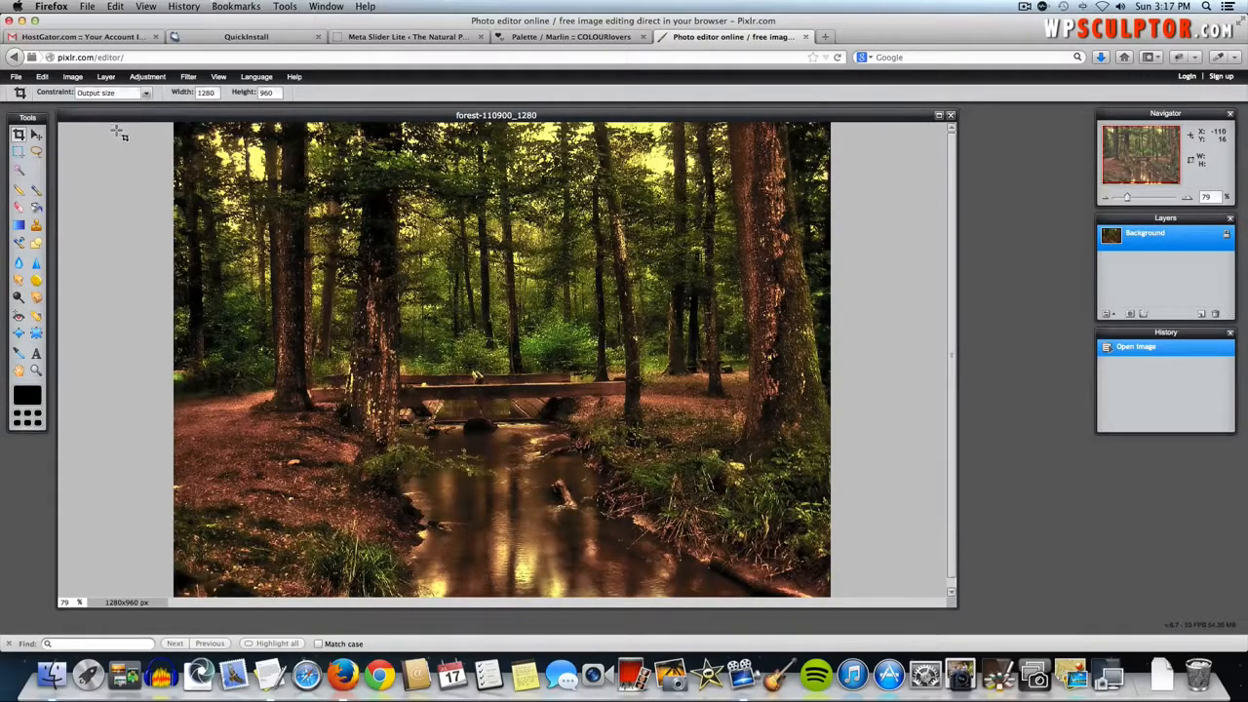
double_click(210, 91)
type("902")
double_click(265, 93)
type("60")
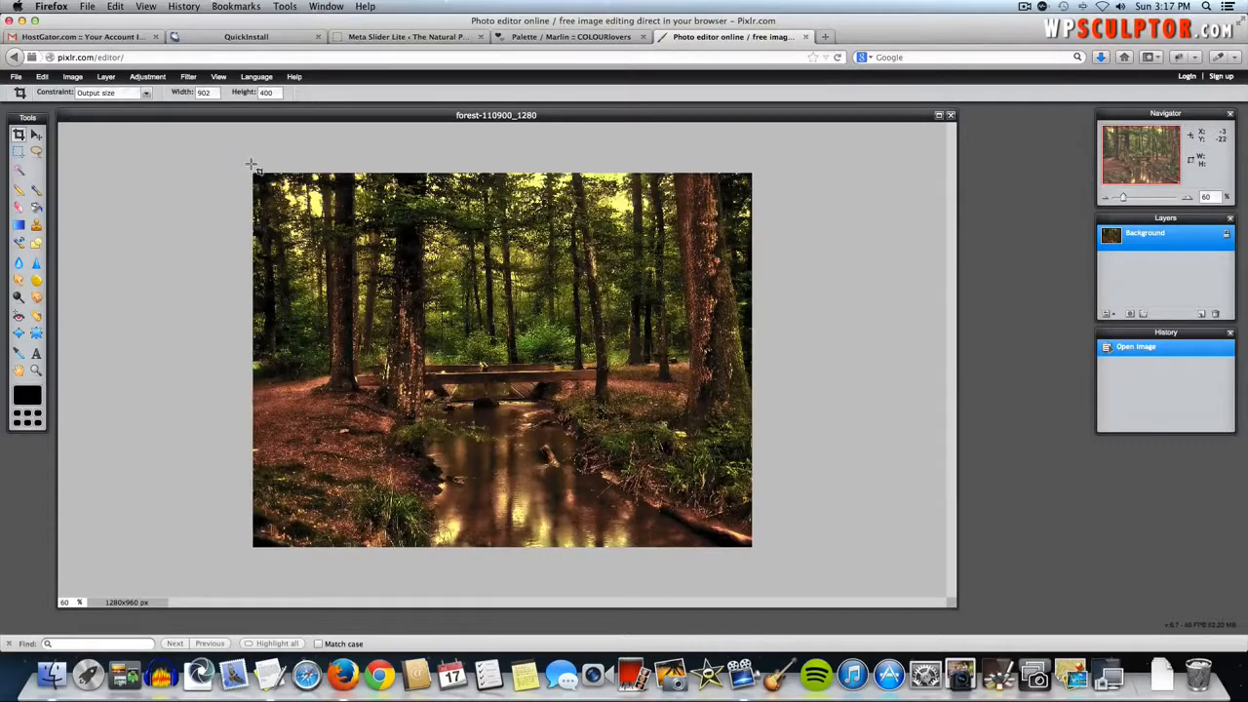
- Draw the crop box over the footbridge and stream, then apply the crop
left_click_drag(261, 169, 779, 422)
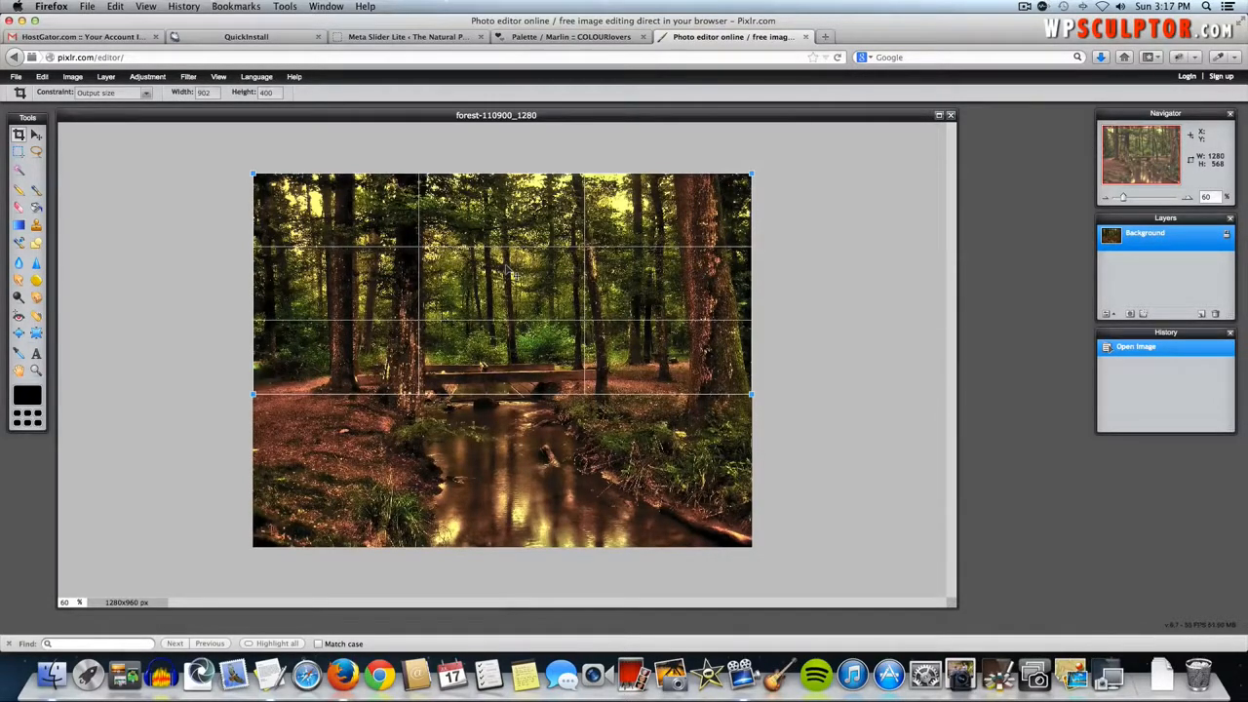
left_click_drag(506, 270, 511, 332)
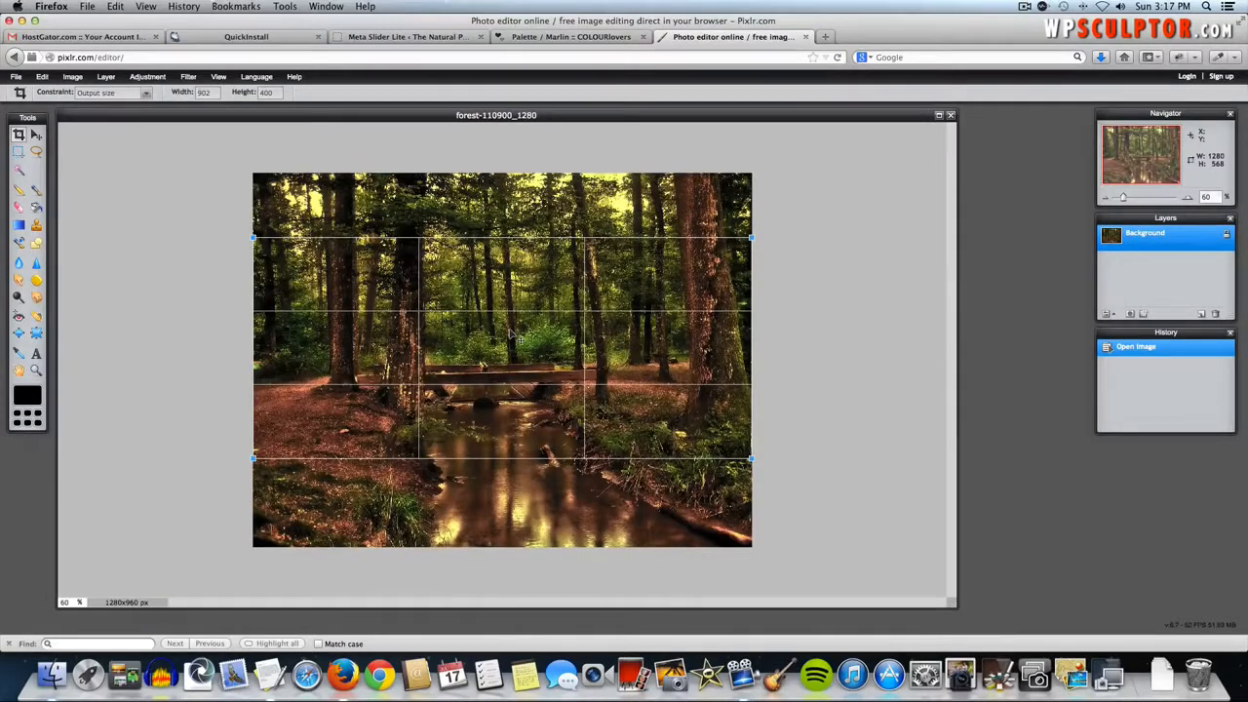
key("Return")
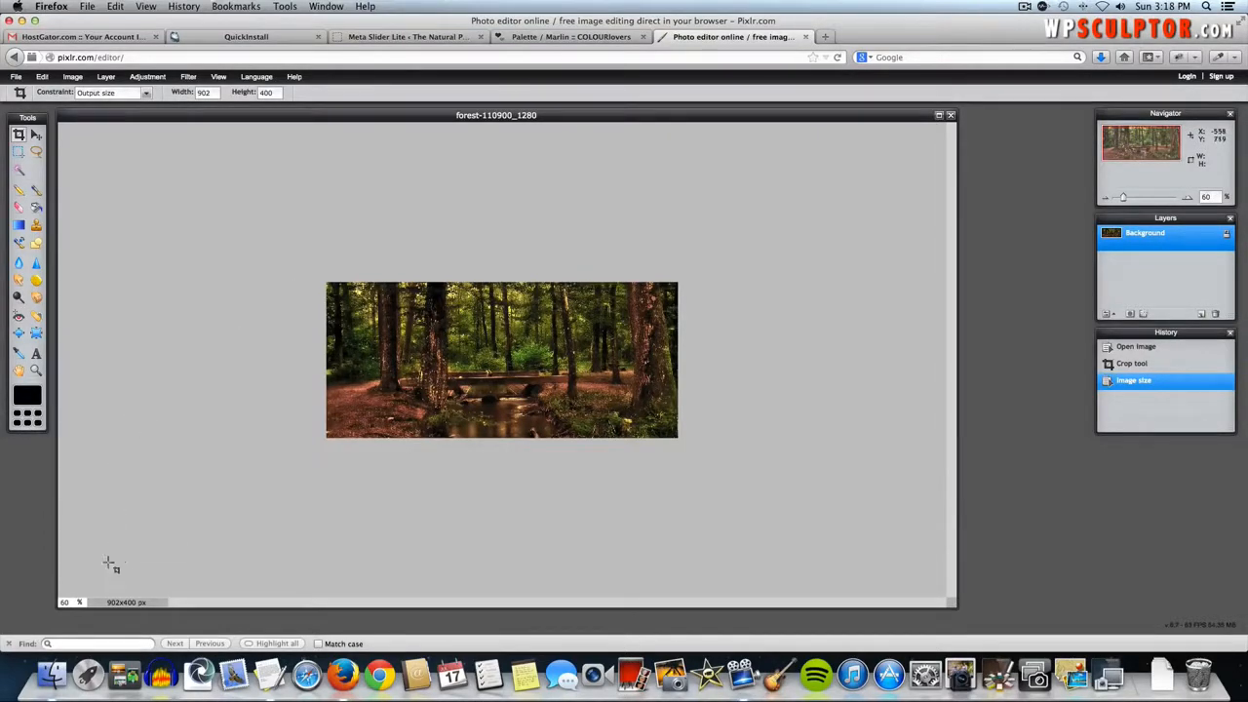
- Set the zoom to 100% and save the image as 'slide 1' JPEG
double_click(70, 601)
type("100")
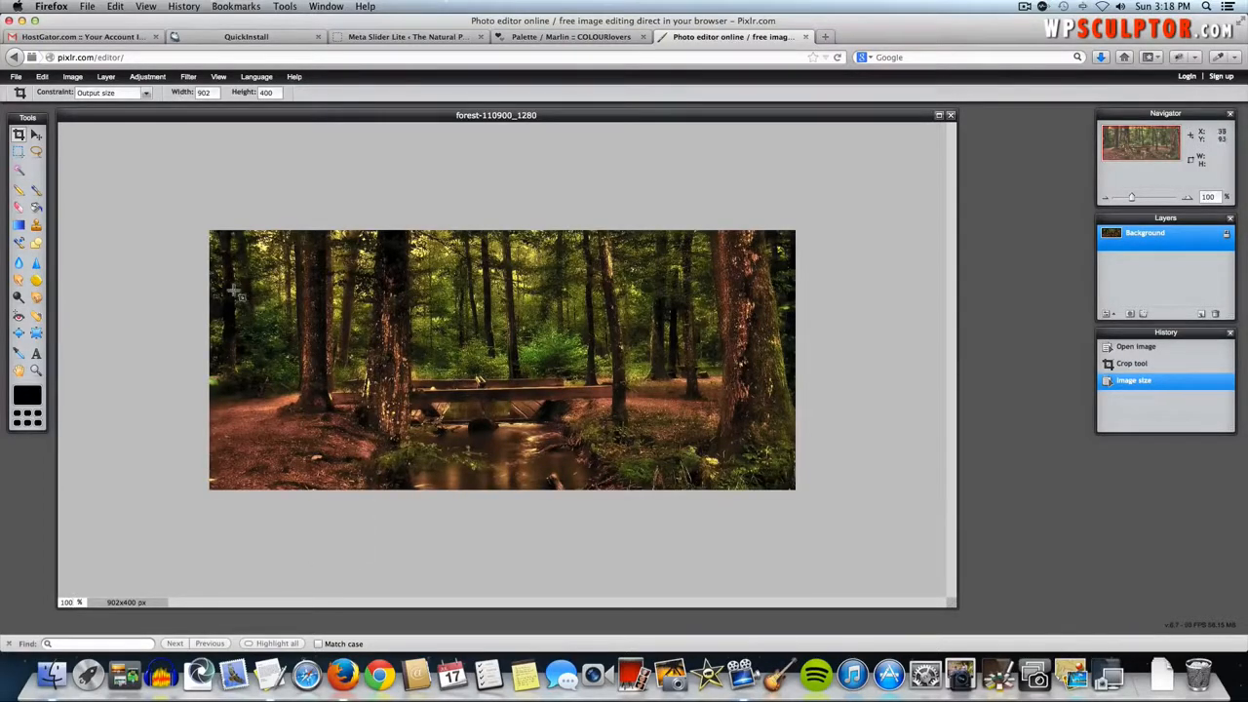
left_click(20, 78)
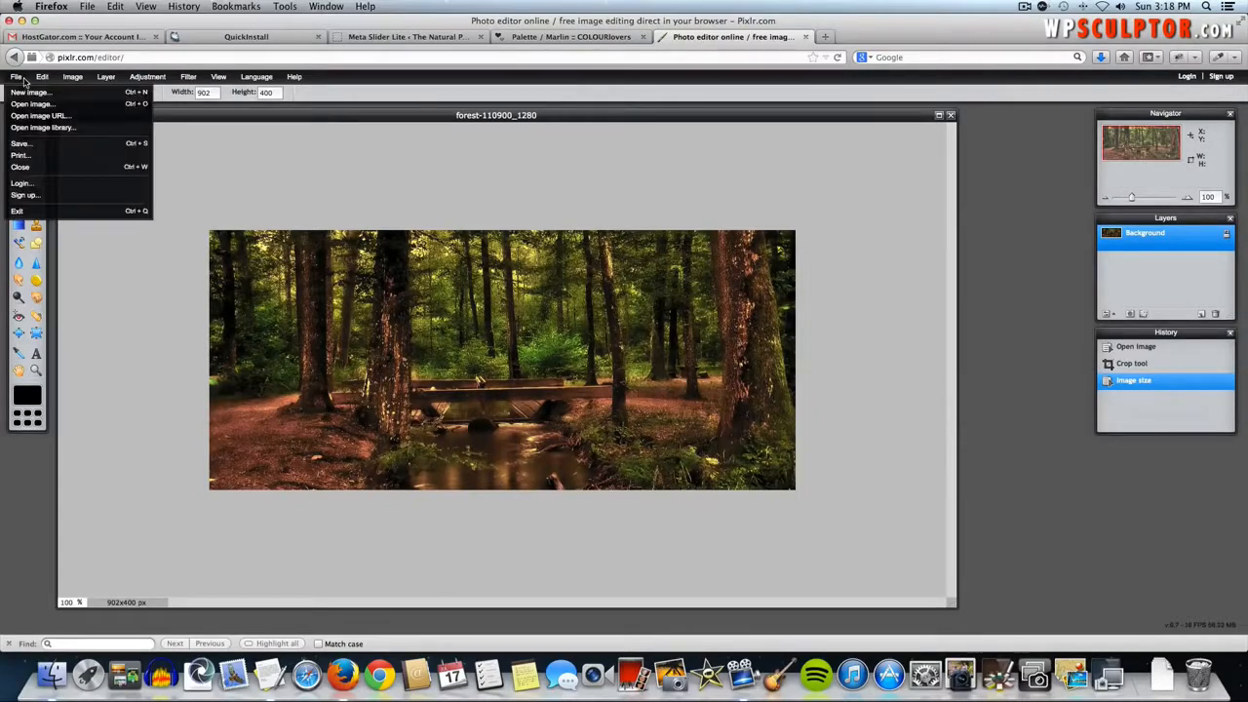
left_click(34, 144)
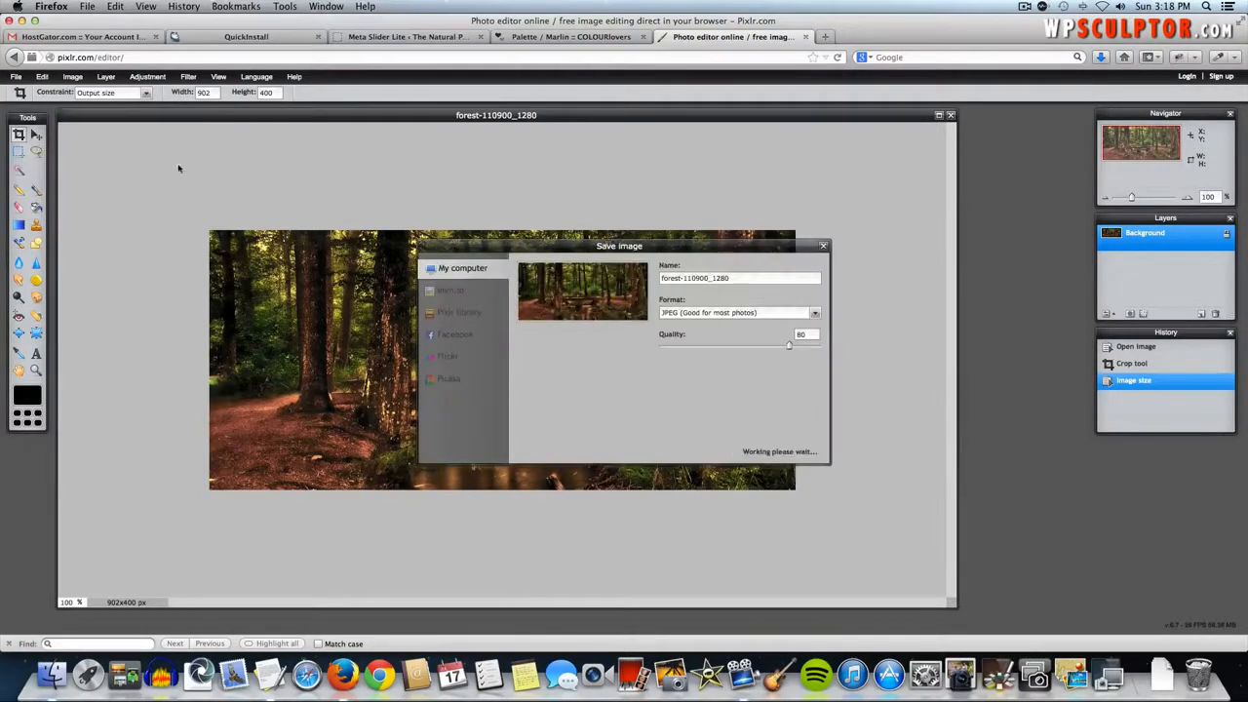
double_click(696, 277)
key("super+a")
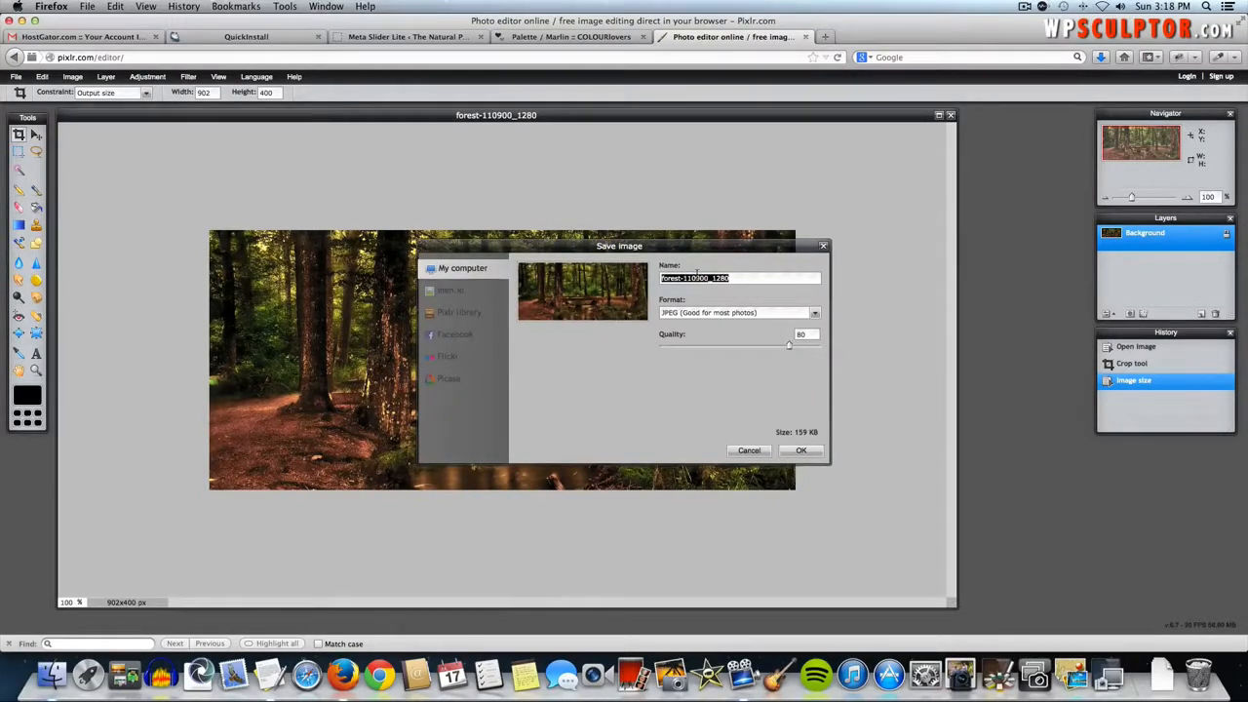
type("slide 1")
left_click(808, 455)
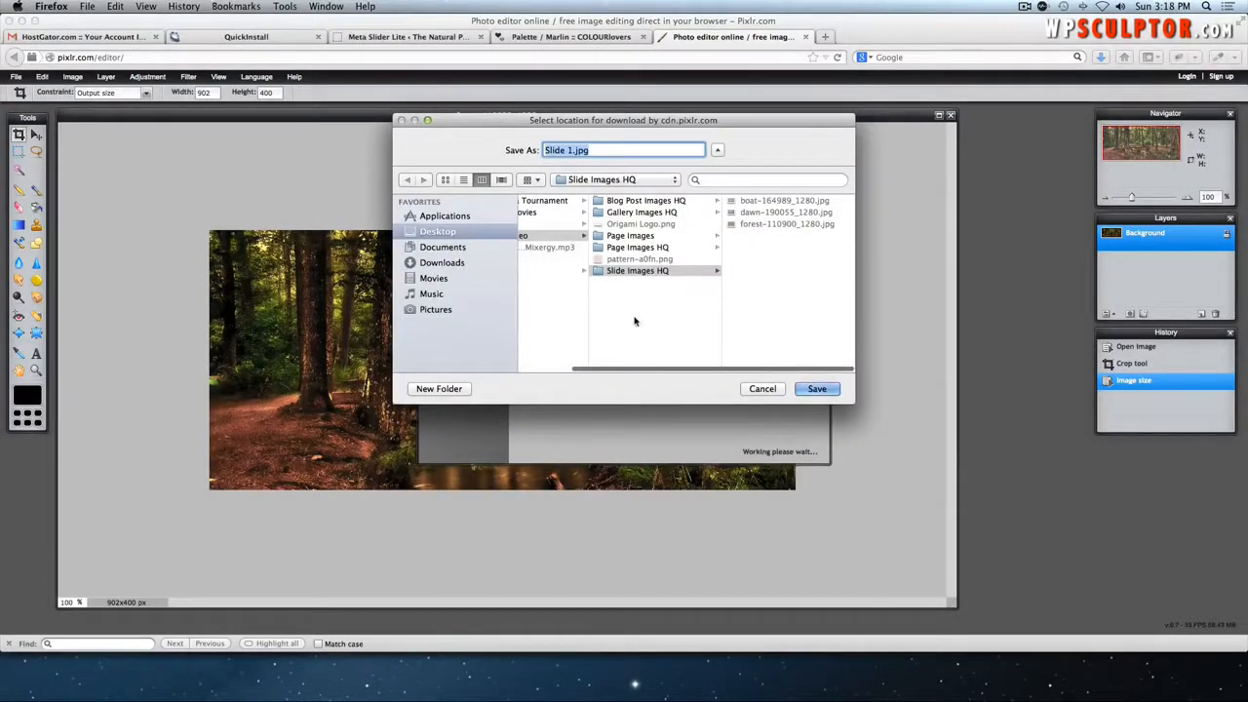
- Save Slide 1.jpg into a new Slide Images folder and return to WordPress
left_click(563, 327)
left_click(439, 388)
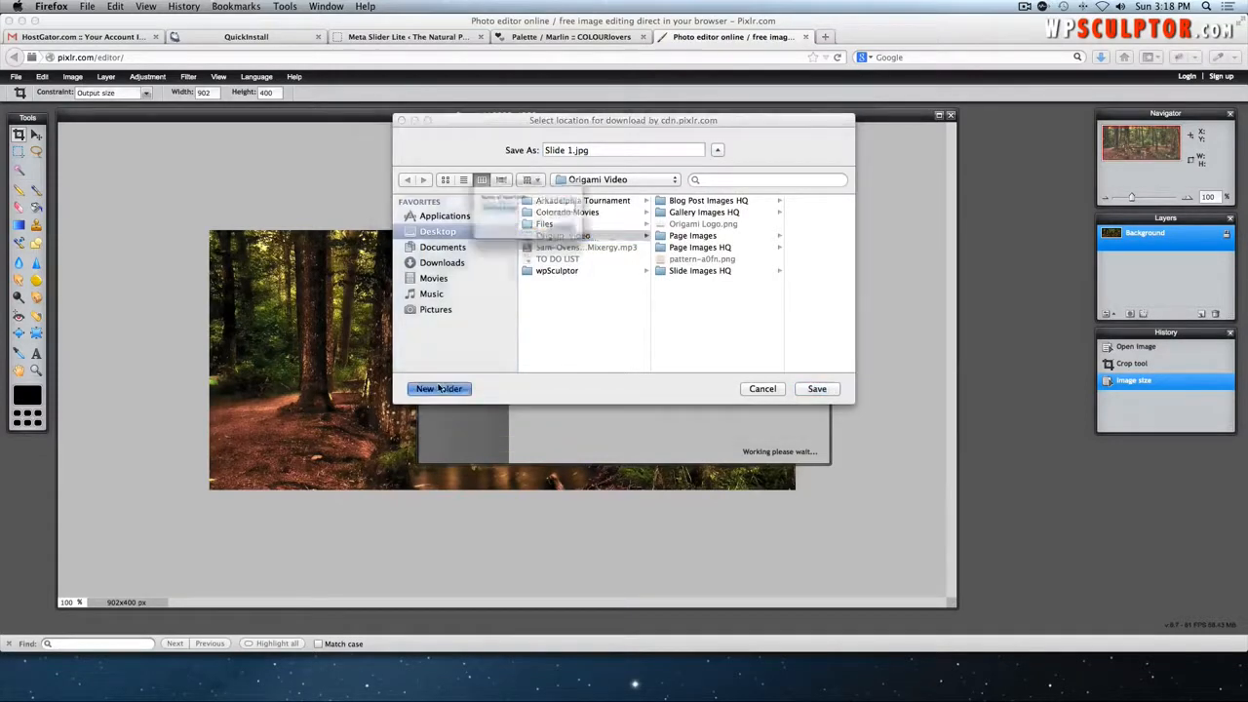
type("S")
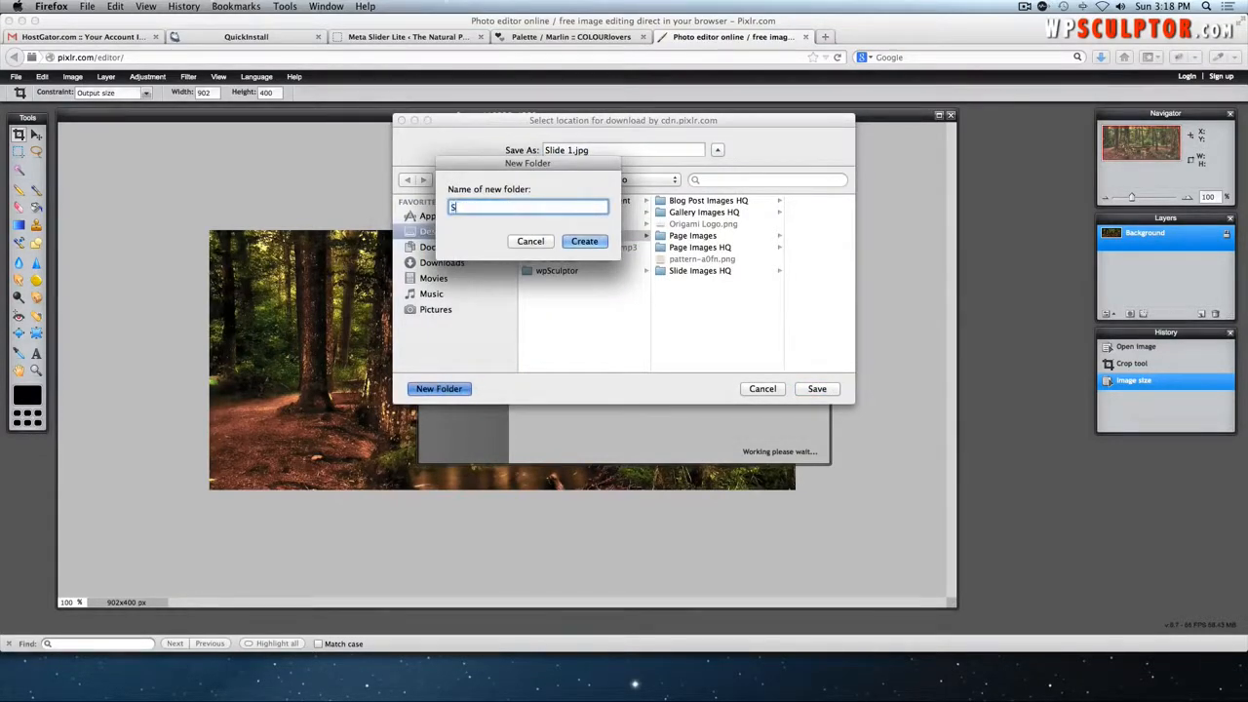
type("lide Images")
left_click(598, 242)
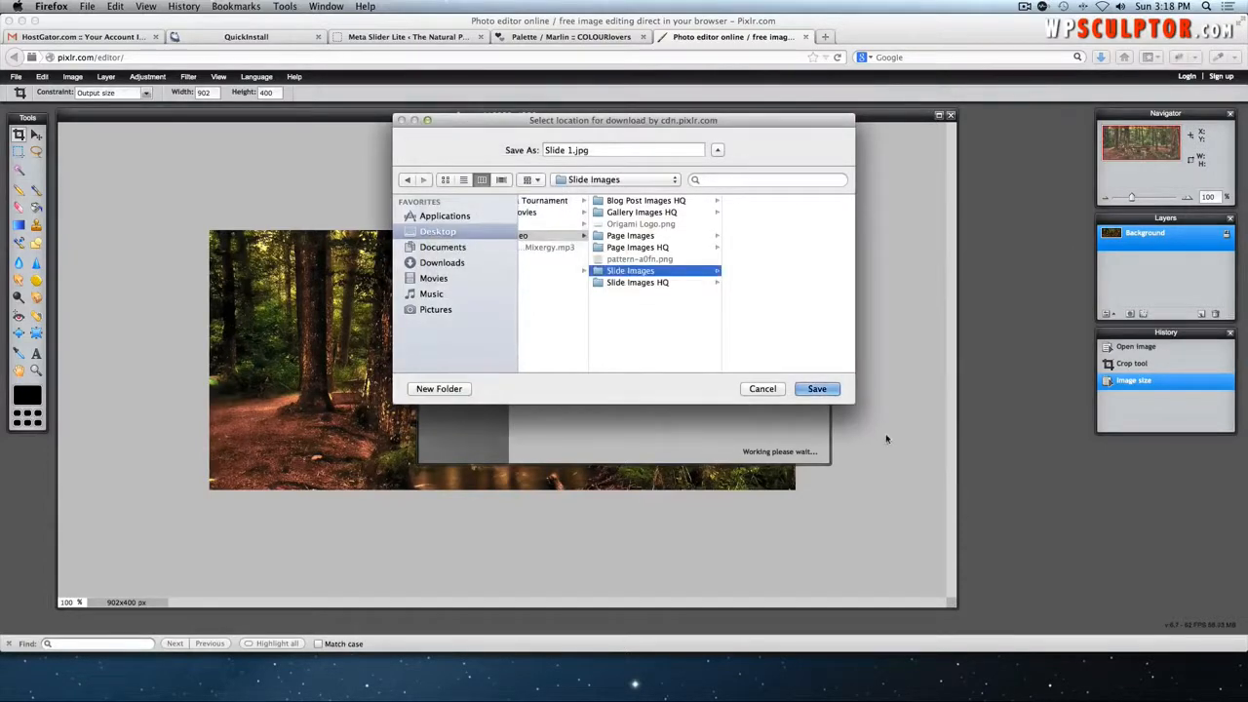
left_click(820, 389)
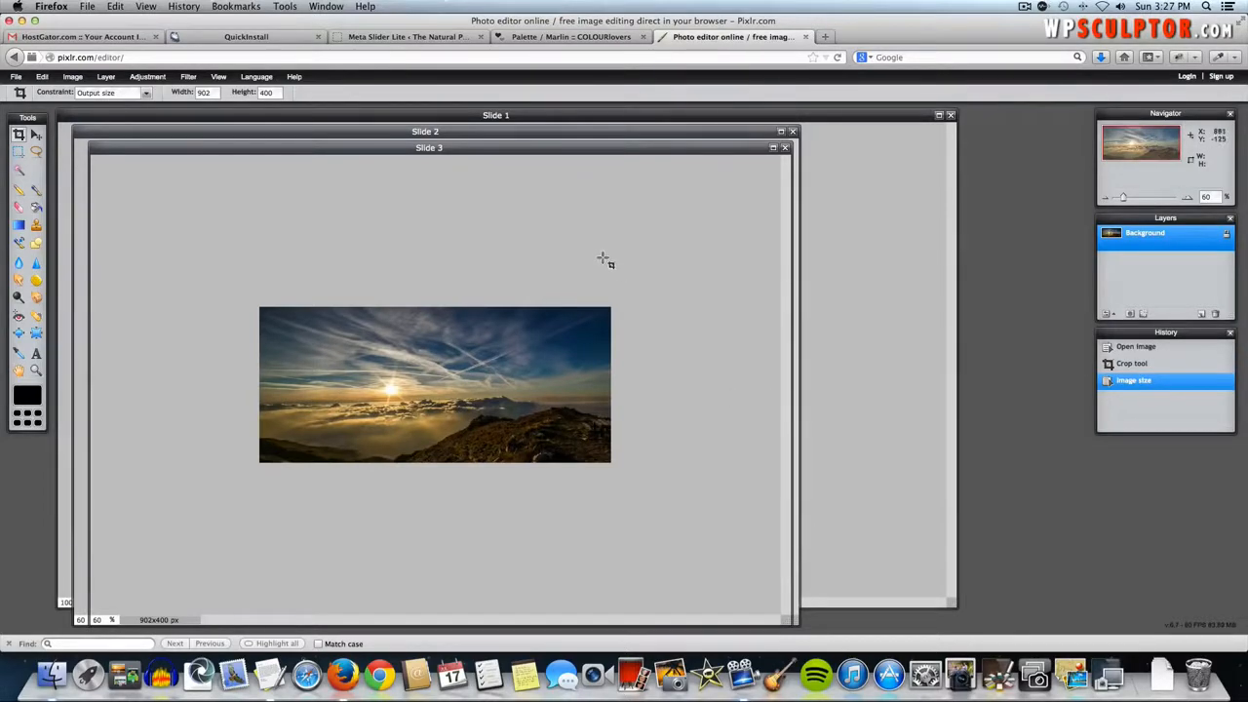
left_click(363, 39)
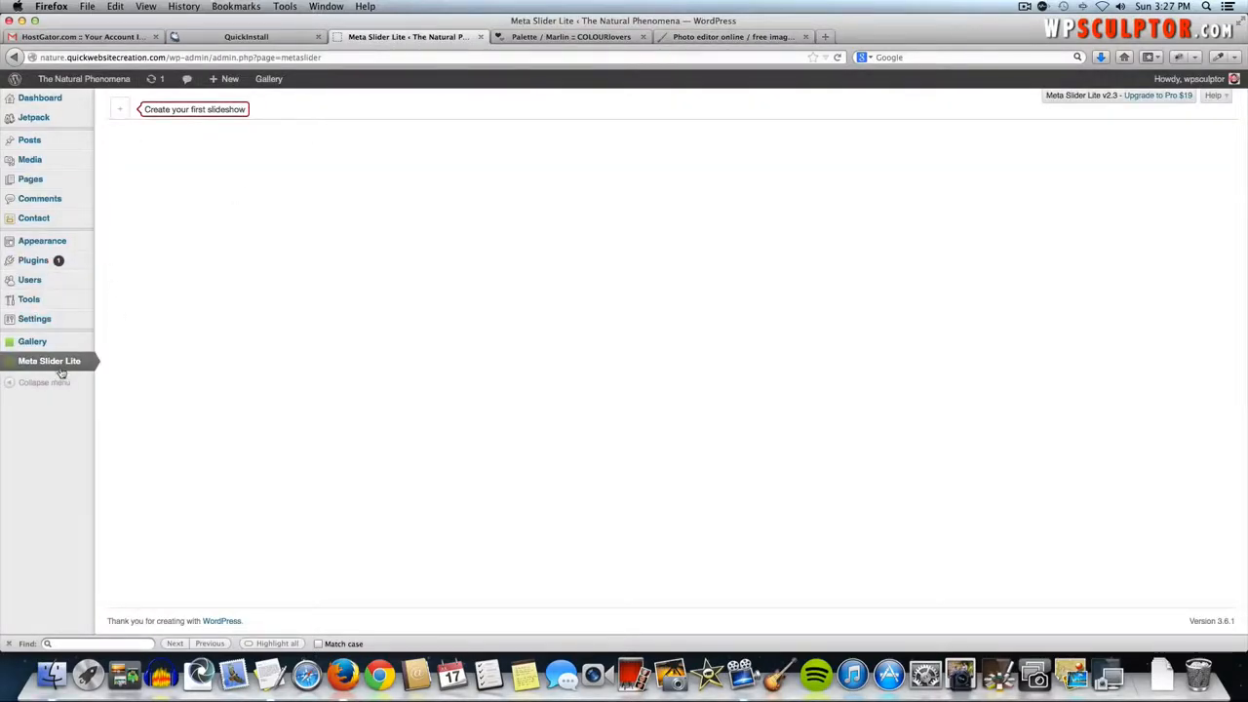
- Create a new Meta Slider slideshow and rename it 'Slide Show 1'
left_click(121, 109)
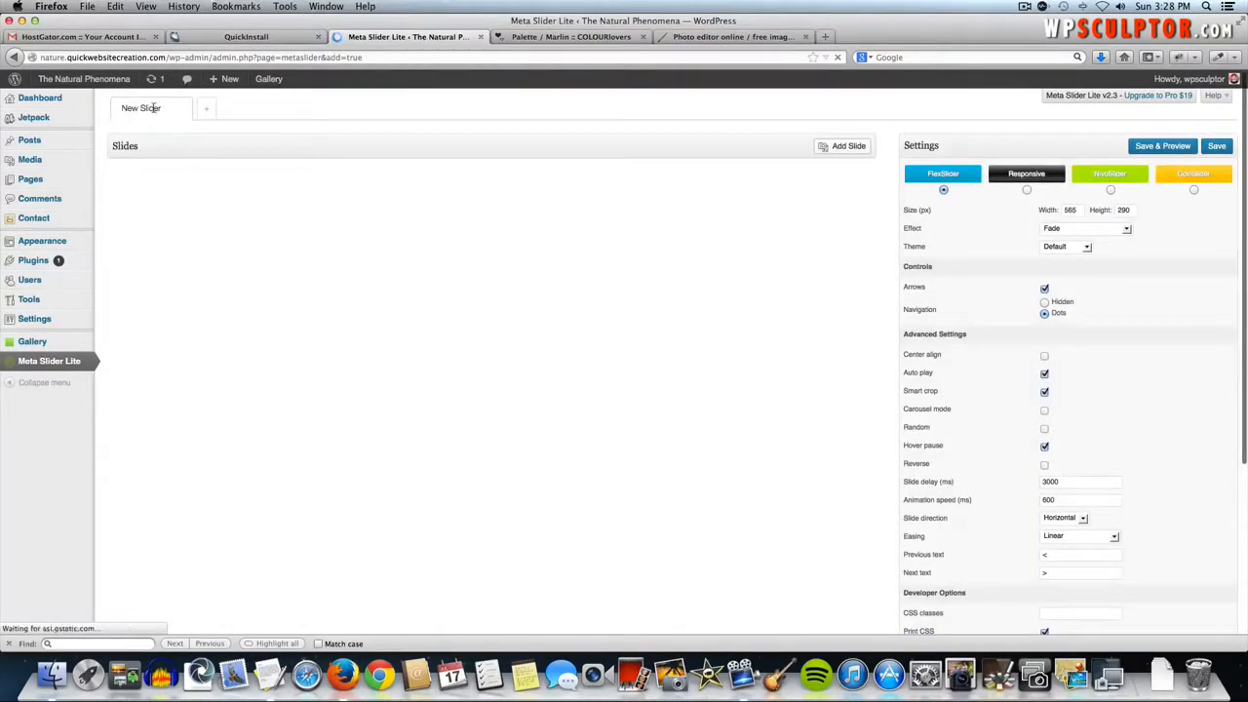
triple_click(153, 108)
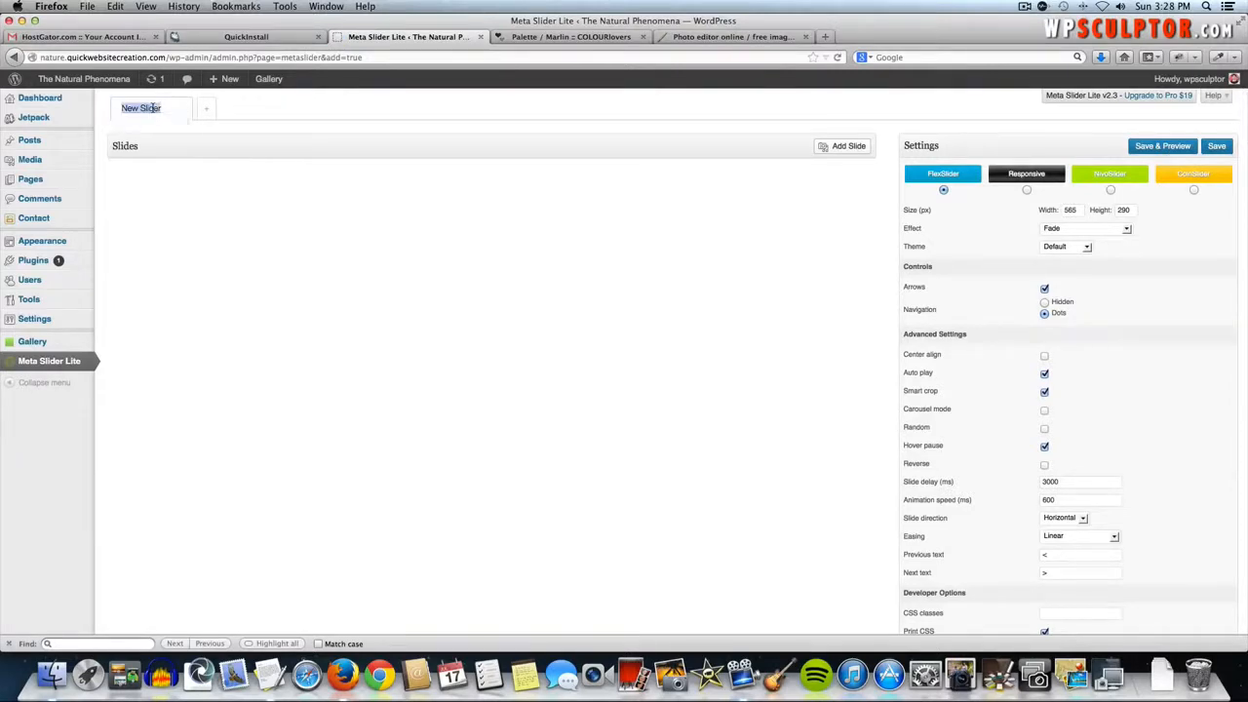
type("Sl")
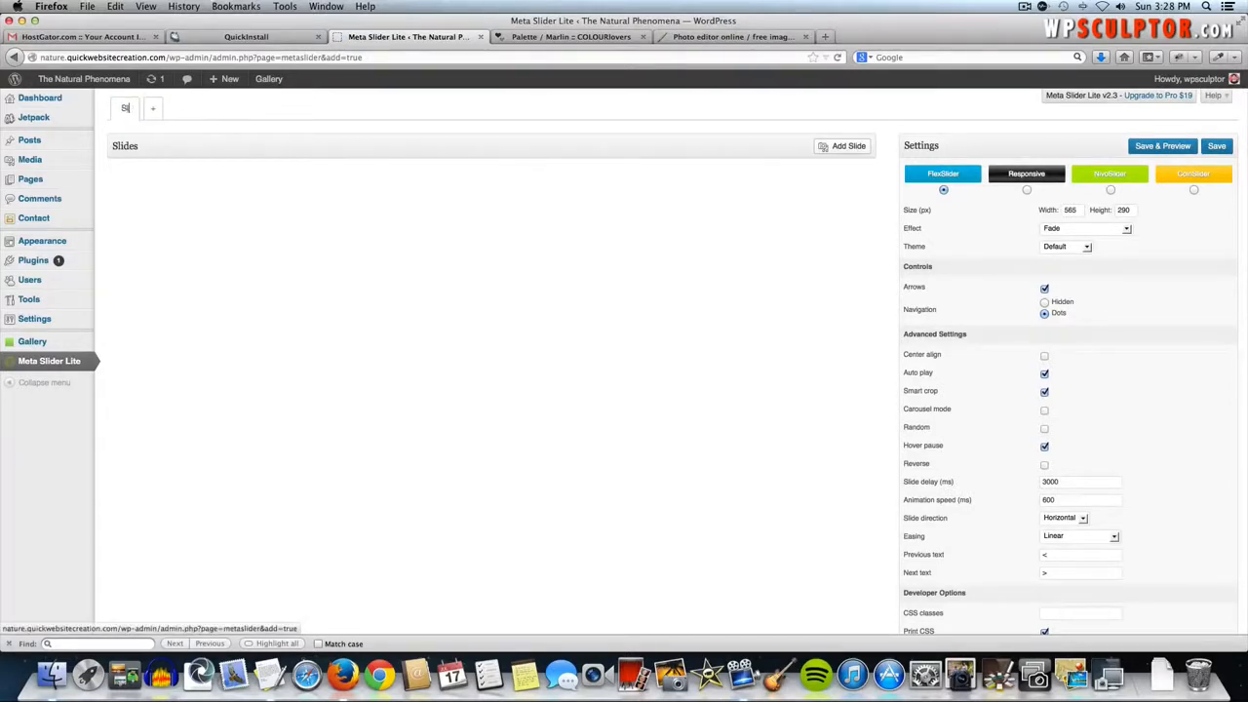
type("ide Show 1")
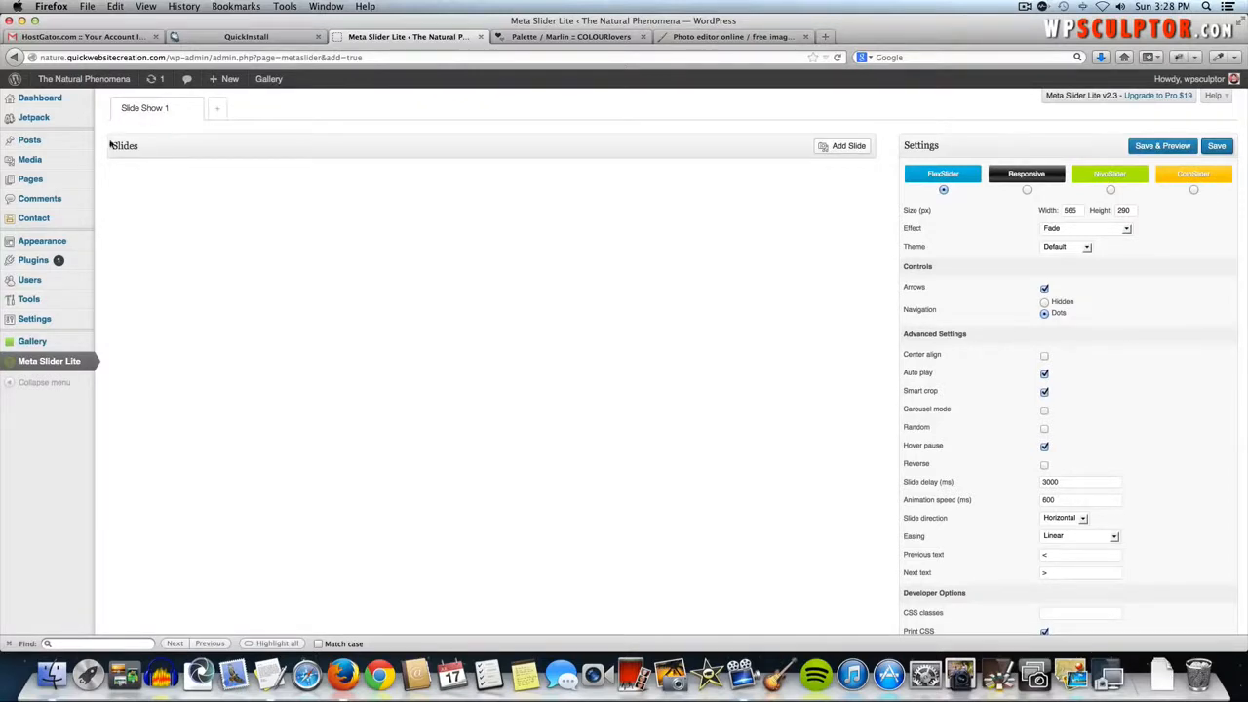
- Upload Slide 1.jpg, Slide 2.jpg and Slide 3.jpg from the Slide Images folder
left_click(851, 150)
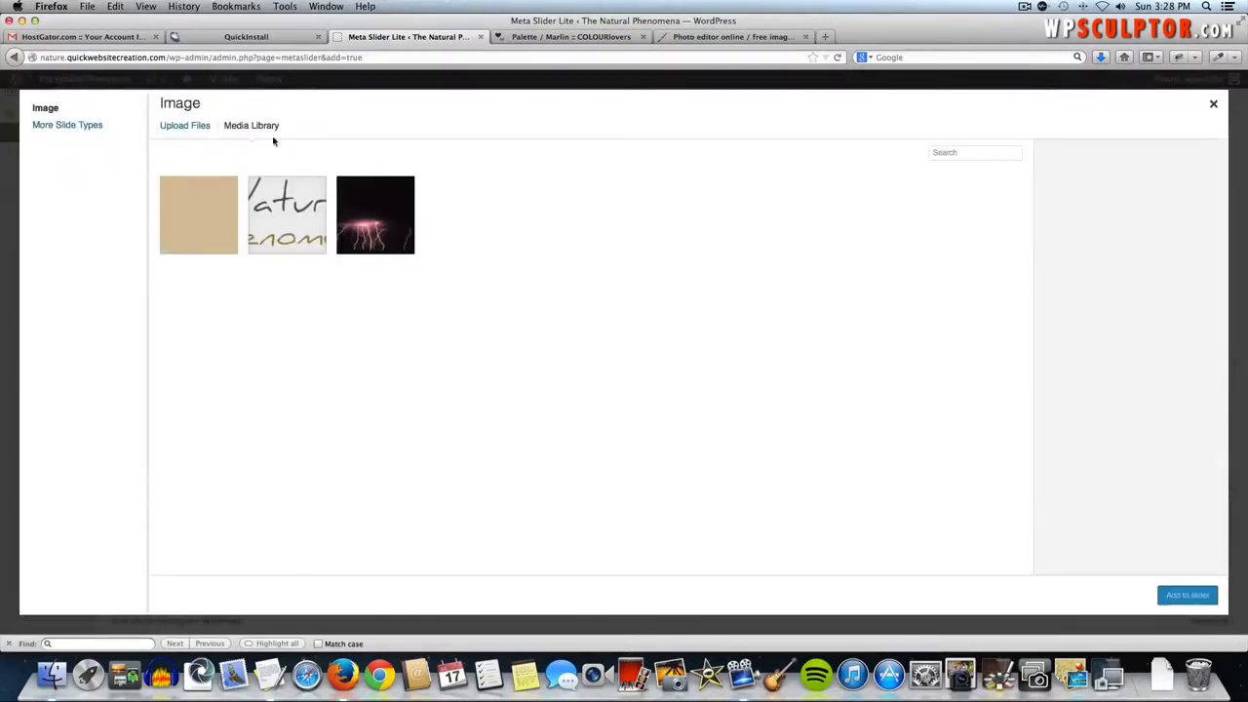
left_click(199, 128)
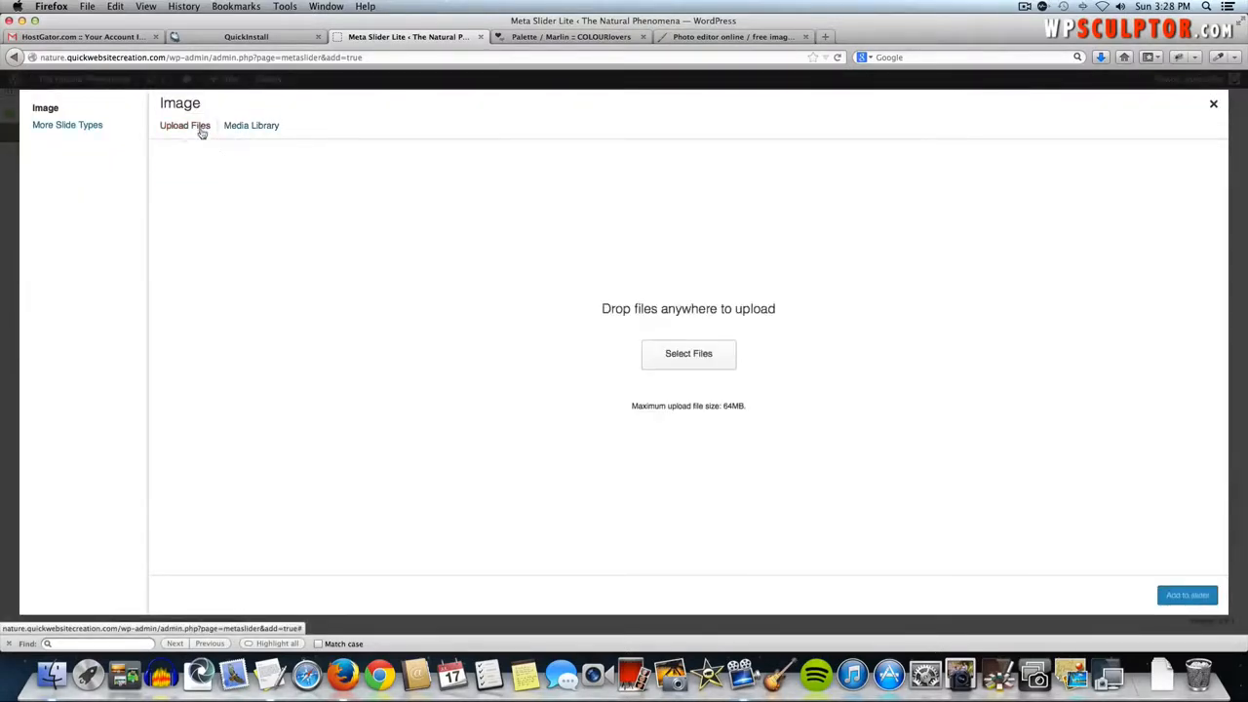
left_click(695, 365)
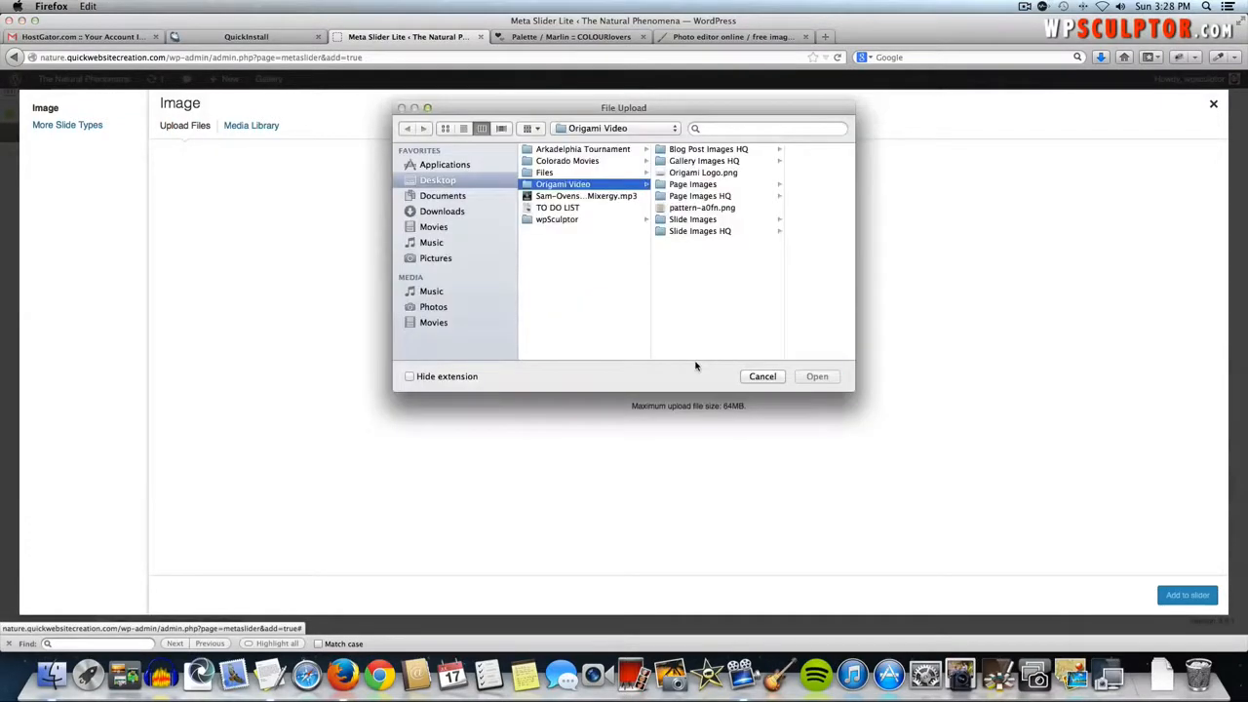
left_click(698, 221)
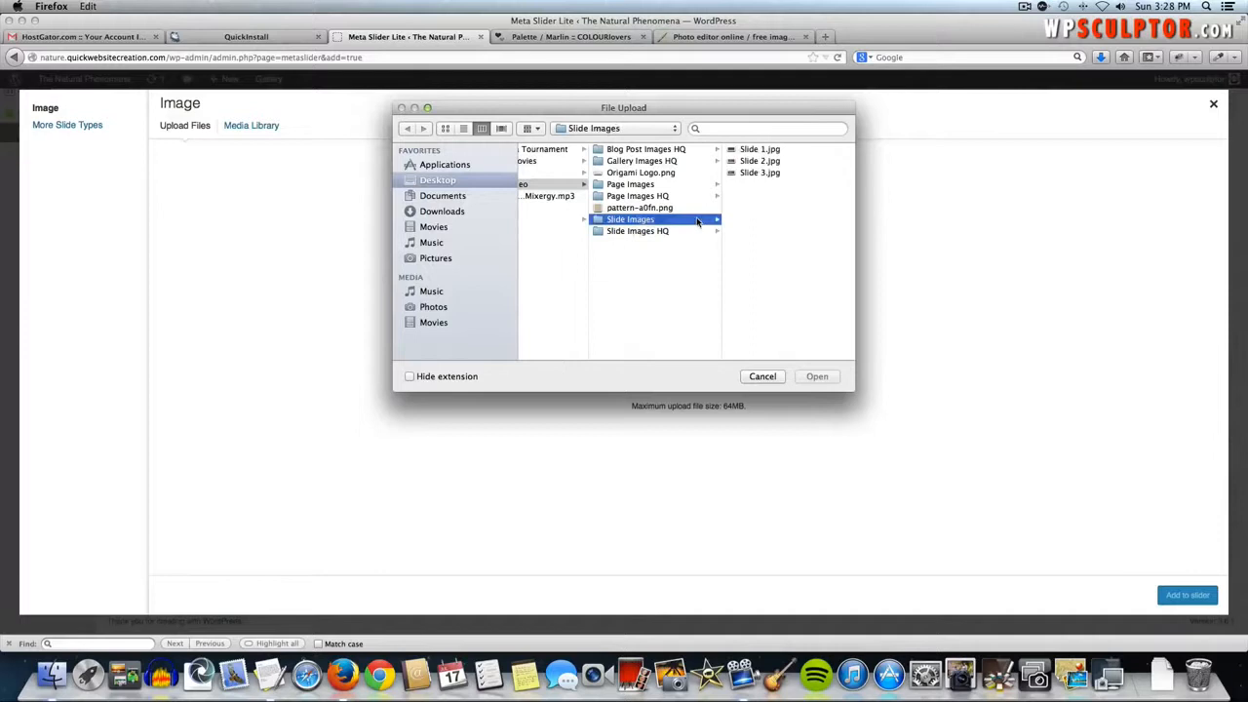
left_click(755, 150)
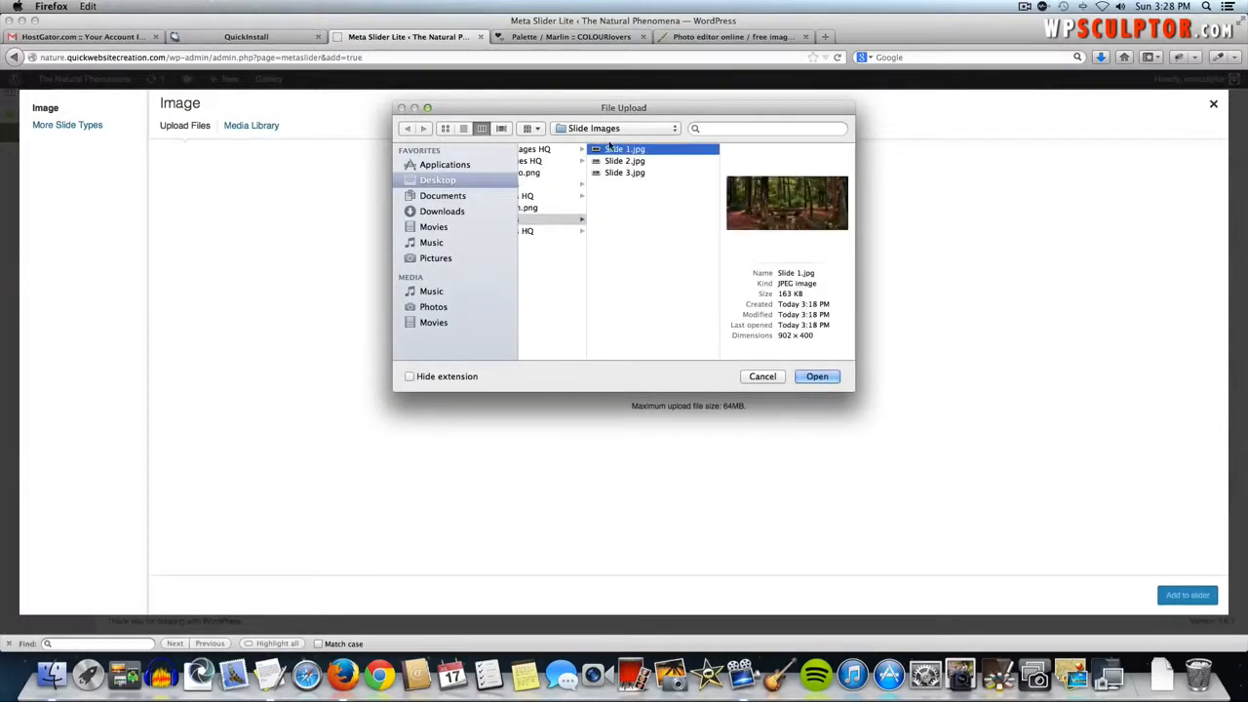
left_click(627, 175, "shift")
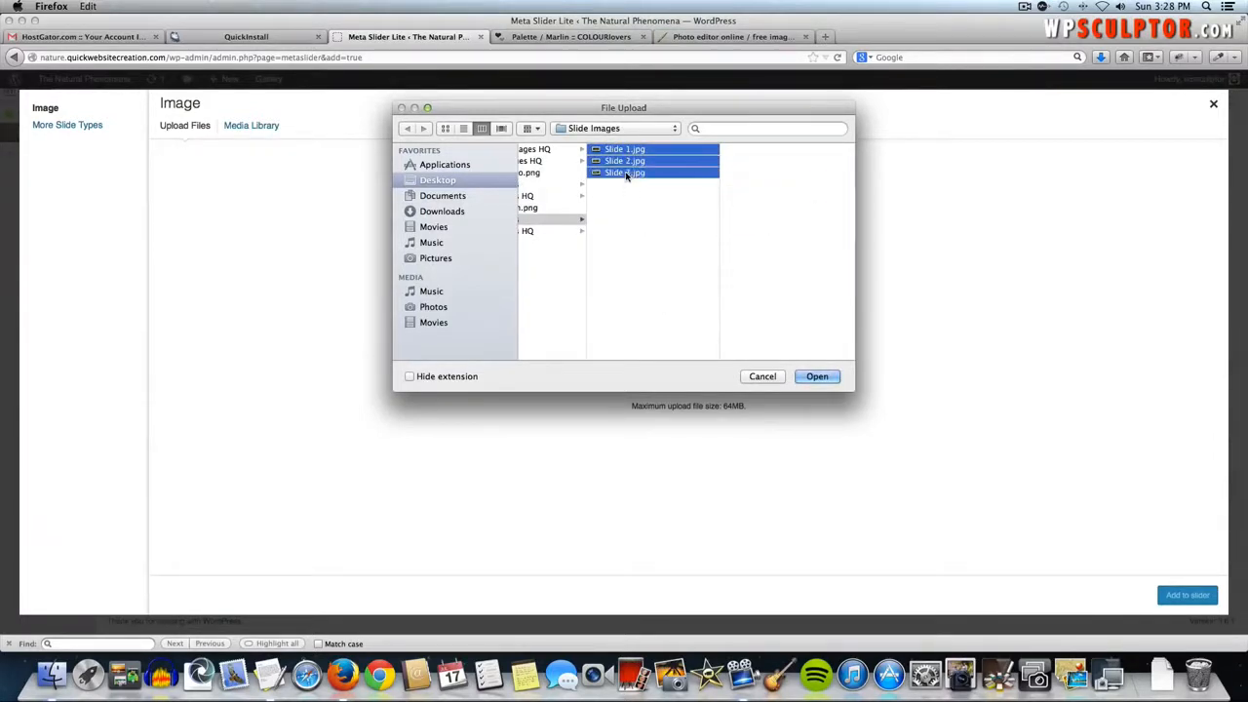
left_click(815, 377)
left_click(815, 376)
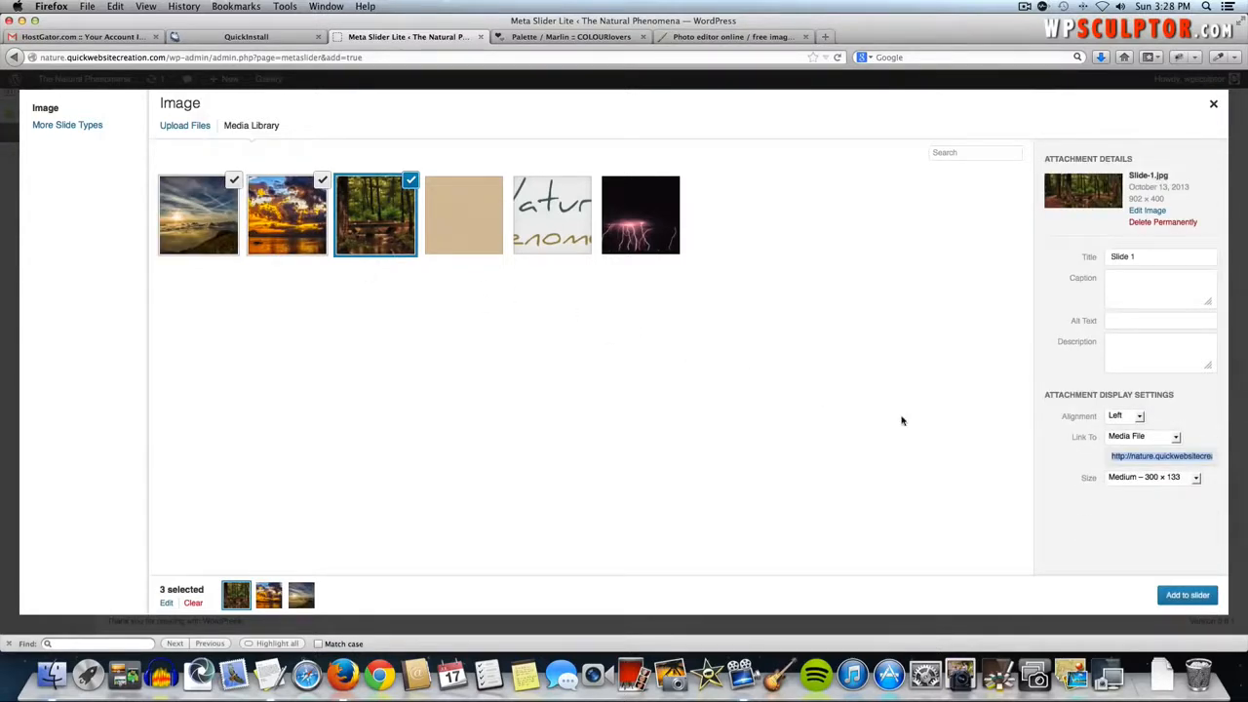
- Add the three images to the slider at full 902 × 400 size
left_click(1151, 478)
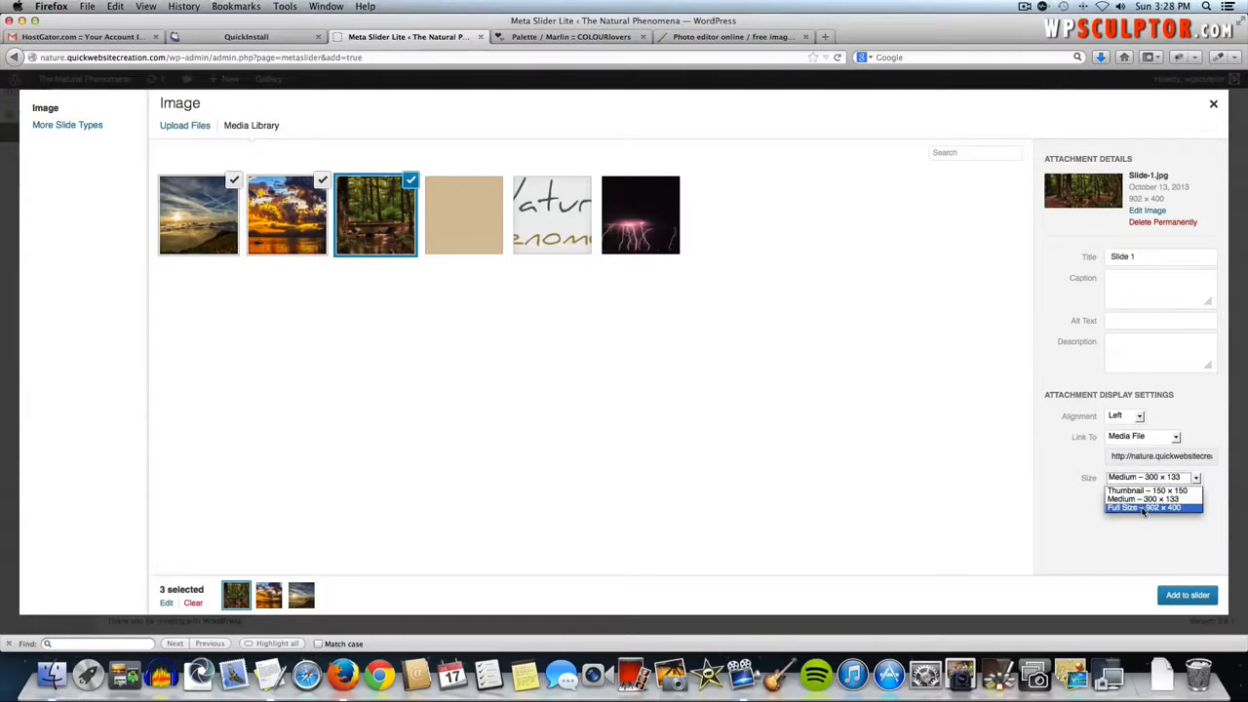
left_click(1143, 508)
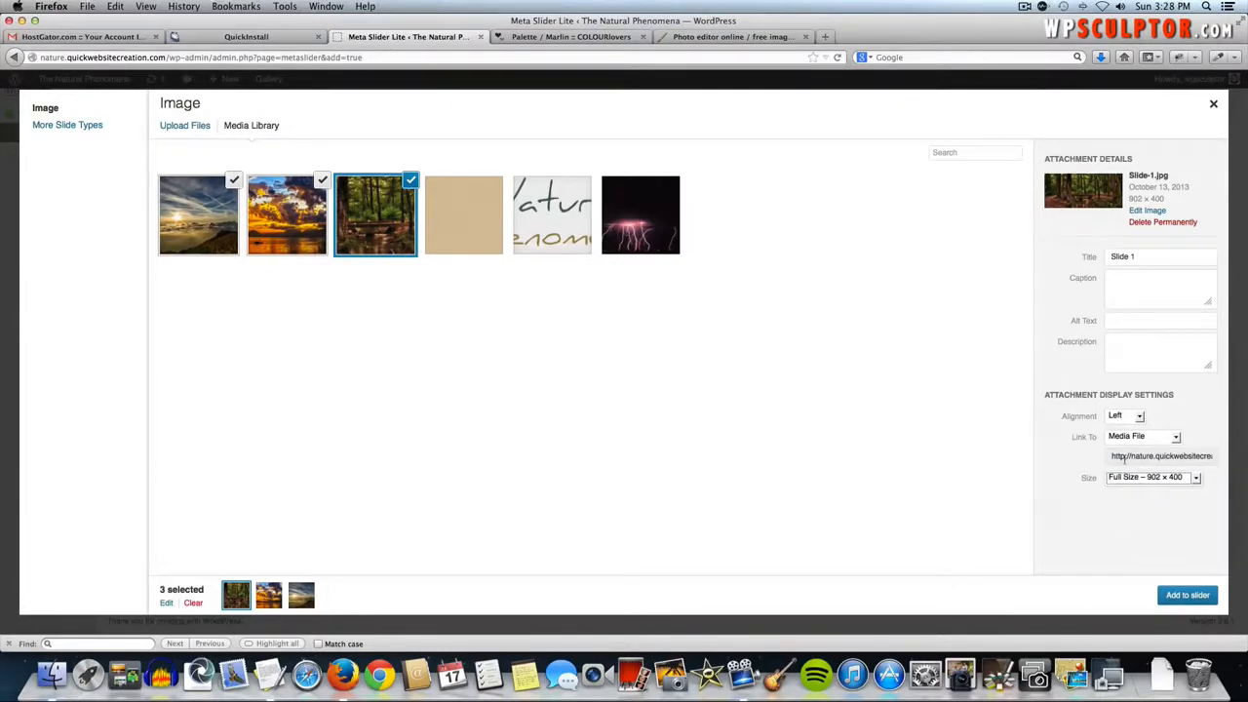
left_click(1163, 596)
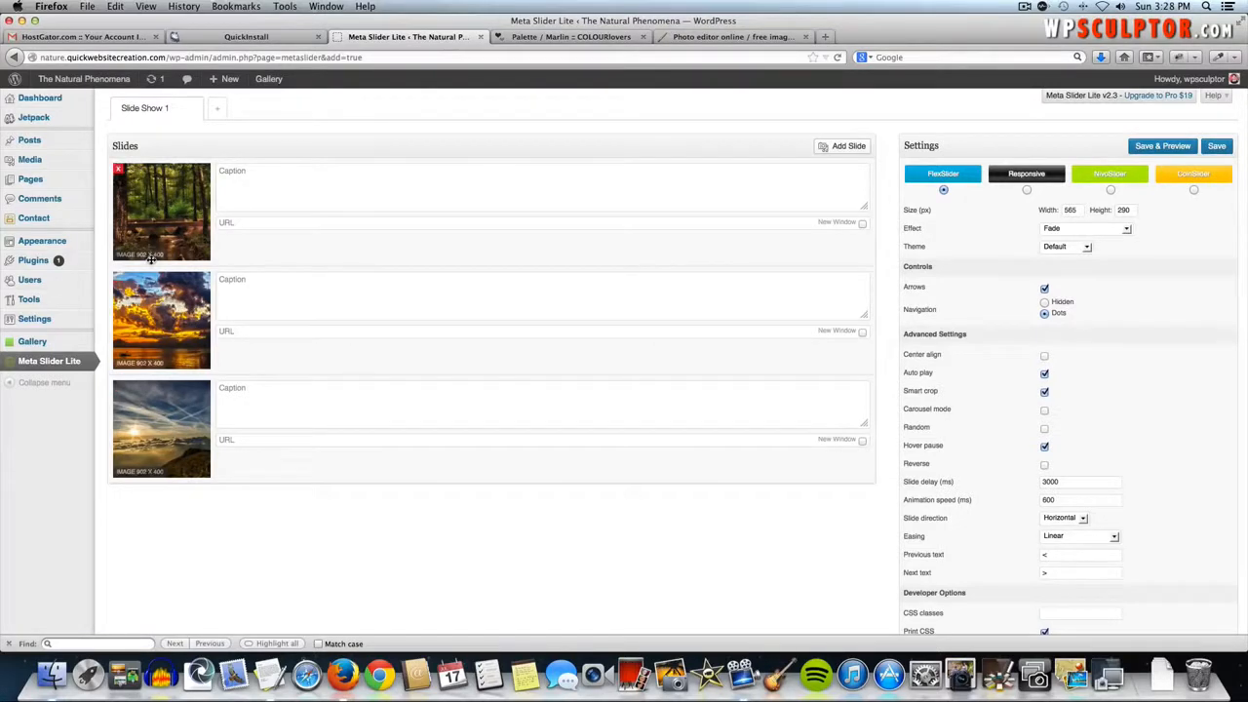
- Caption the slides 'View the Blog', 'View the Video Page' and 'View the Image Gallery'
mouse_move(169, 419)
left_mouse_down()
mouse_move(169, 313)
mouse_move(167, 464)
mouse_move(166, 427)
left_mouse_up()
left_click(248, 174)
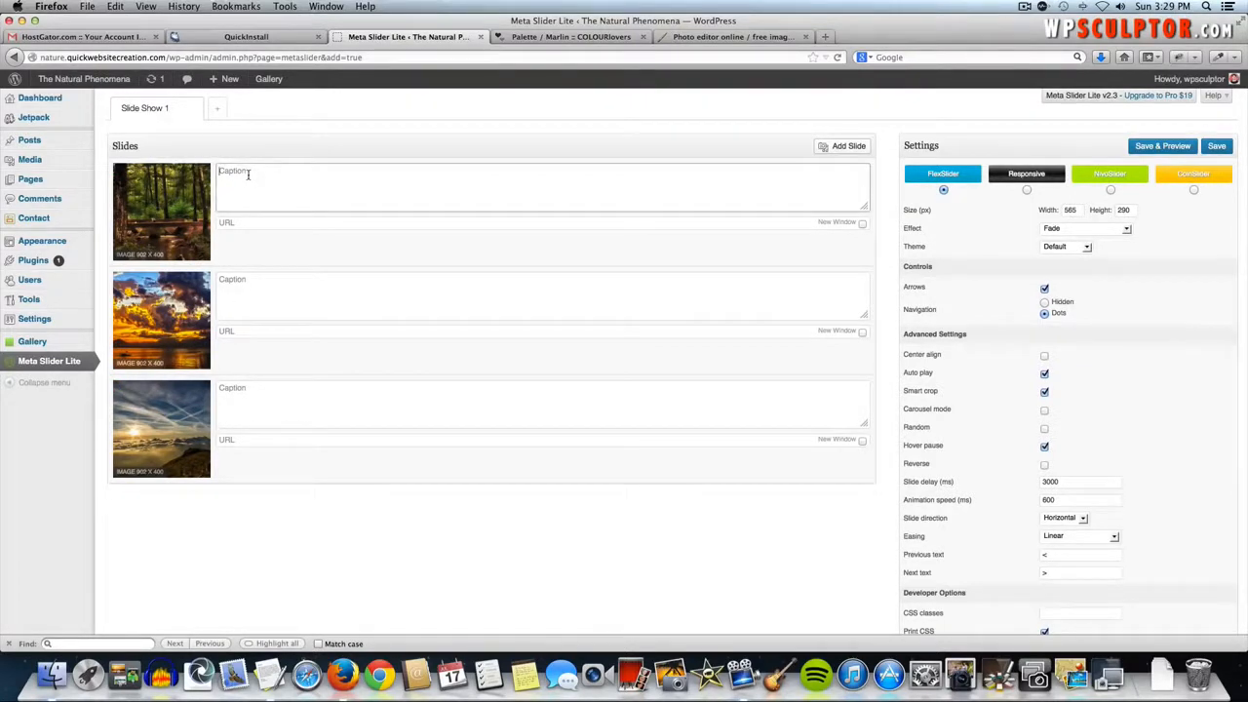
type("View the Blog")
key("Tab")
left_click(246, 291)
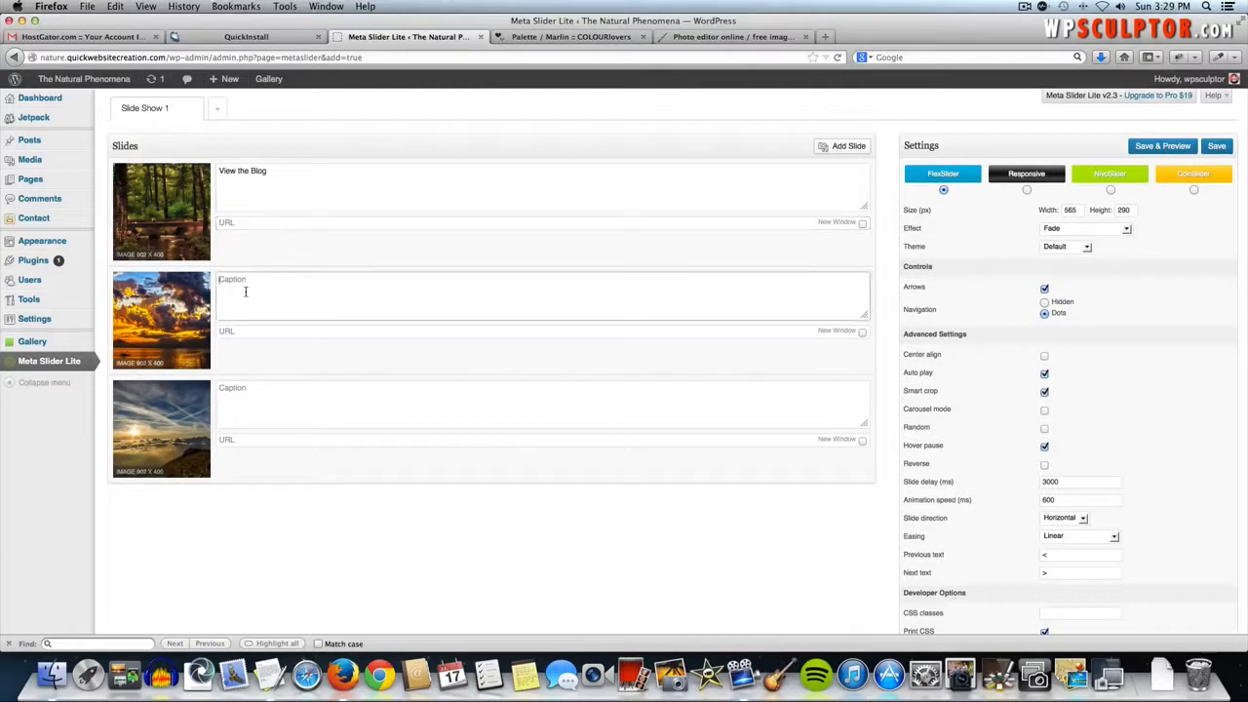
type("View the Video Page")
left_click(245, 405)
type("V")
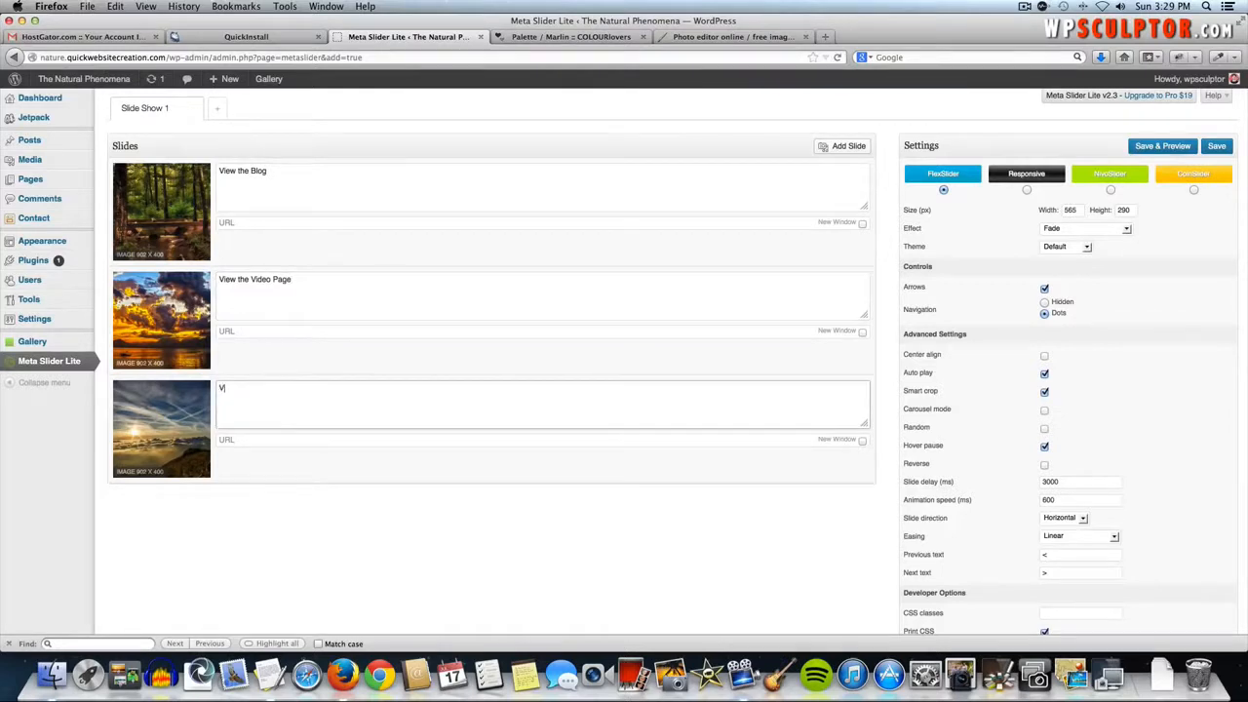
type("iew the Image Gallery")
left_click(243, 221)
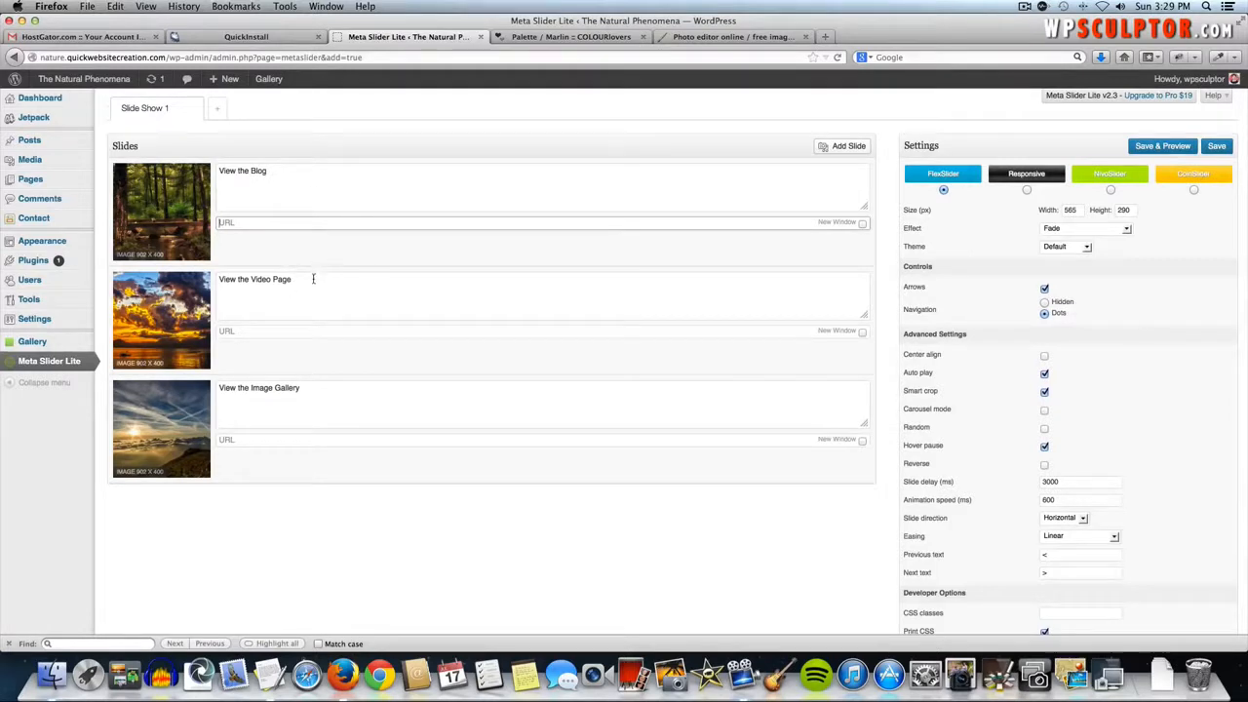
left_click(526, 39)
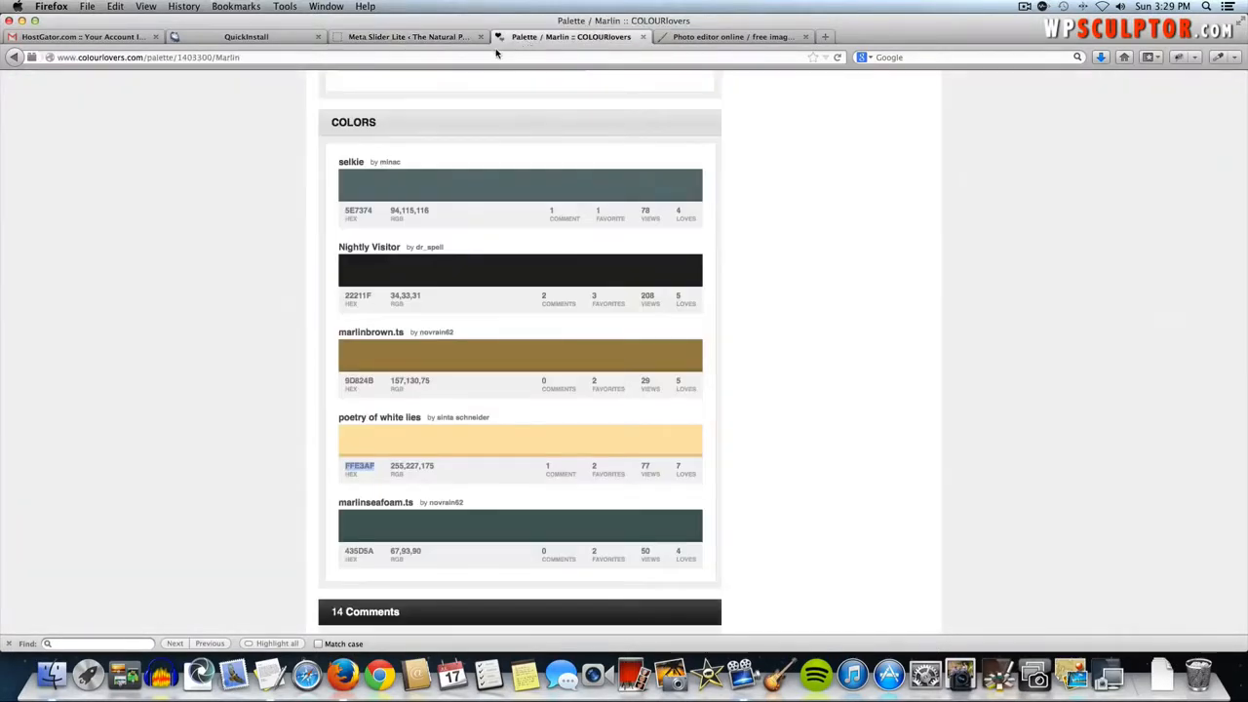
- Load the Natural Phenomena site and paste its Blog page address as the first slide's link
left_click(493, 54)
type("nature.quickwebsitecreation.com/")
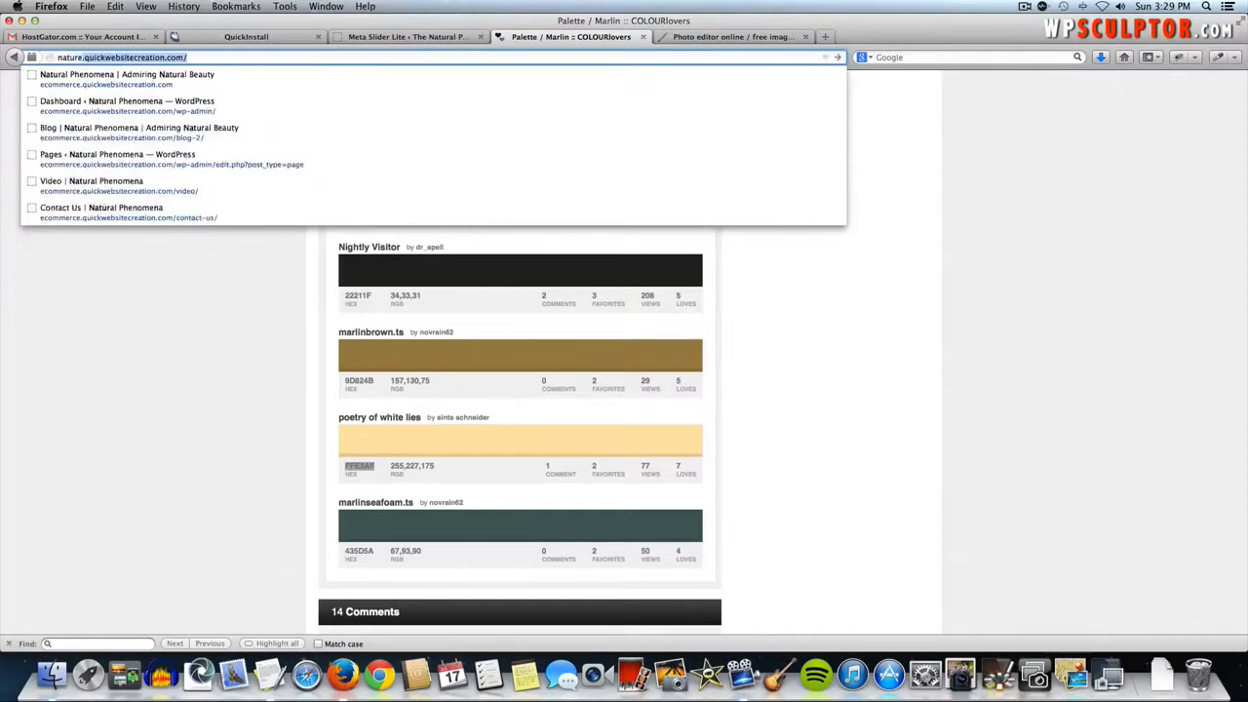
key("Return")
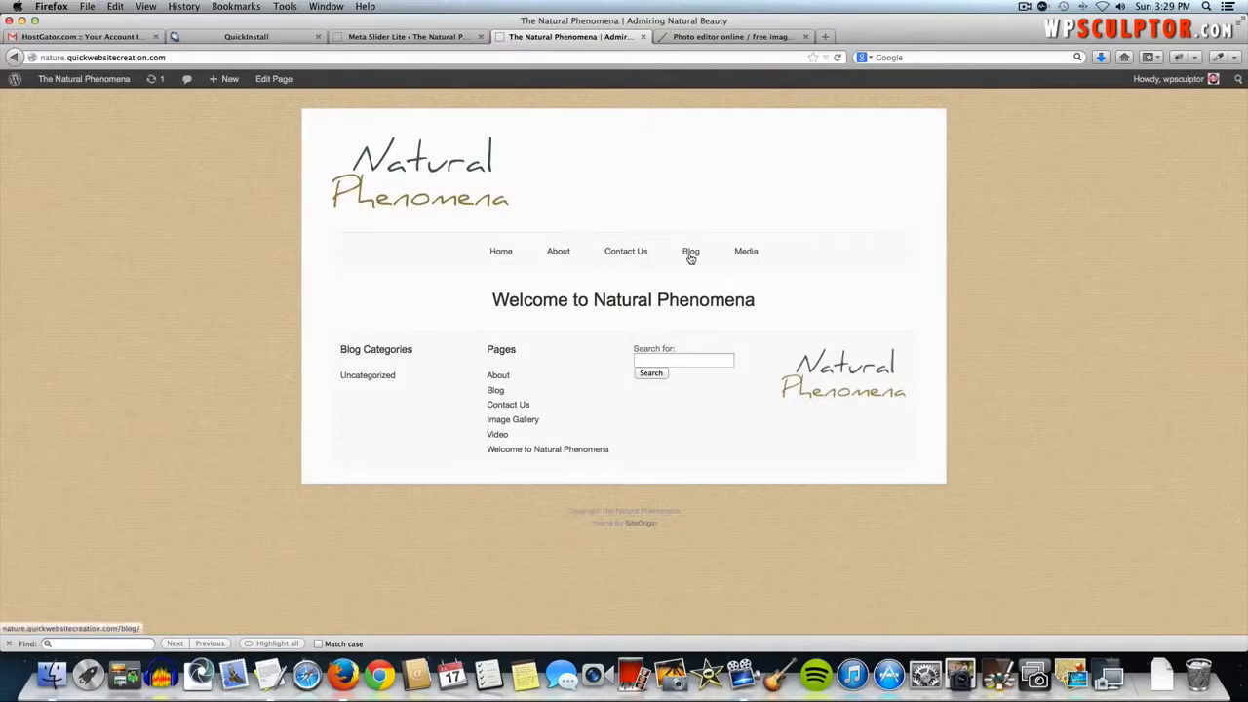
left_click(691, 255)
left_click(258, 58)
key("super+c")
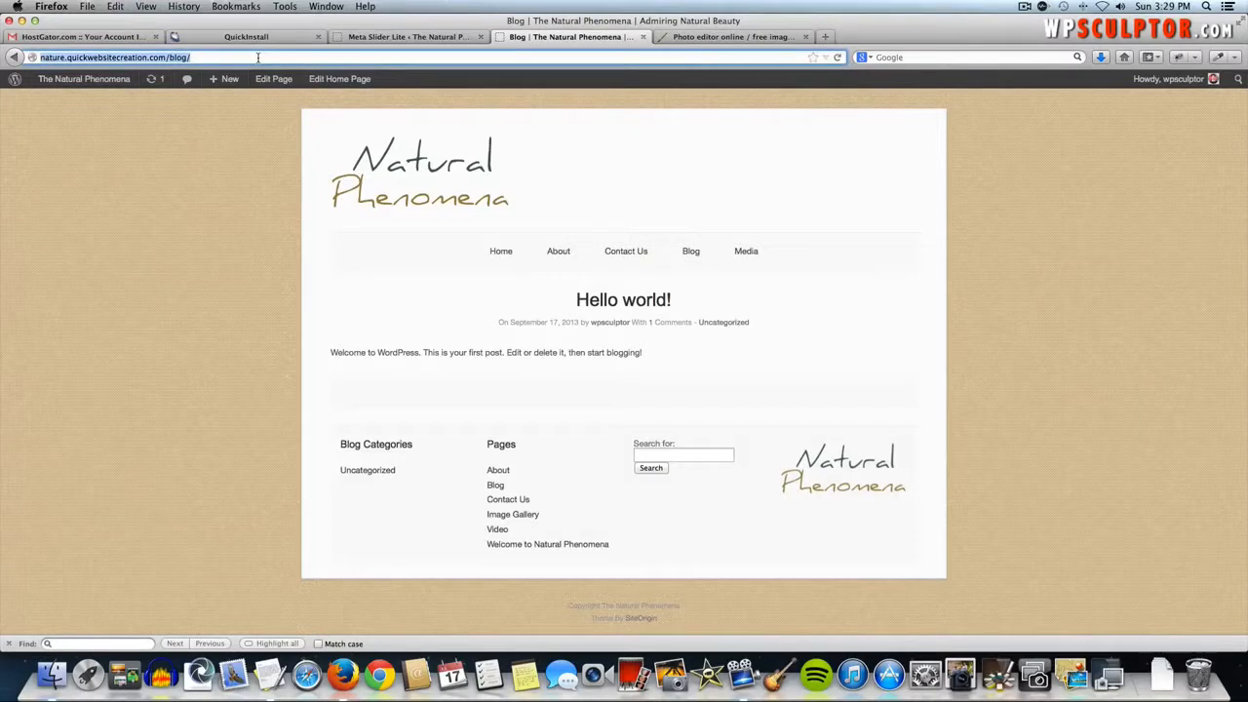
left_click(363, 36)
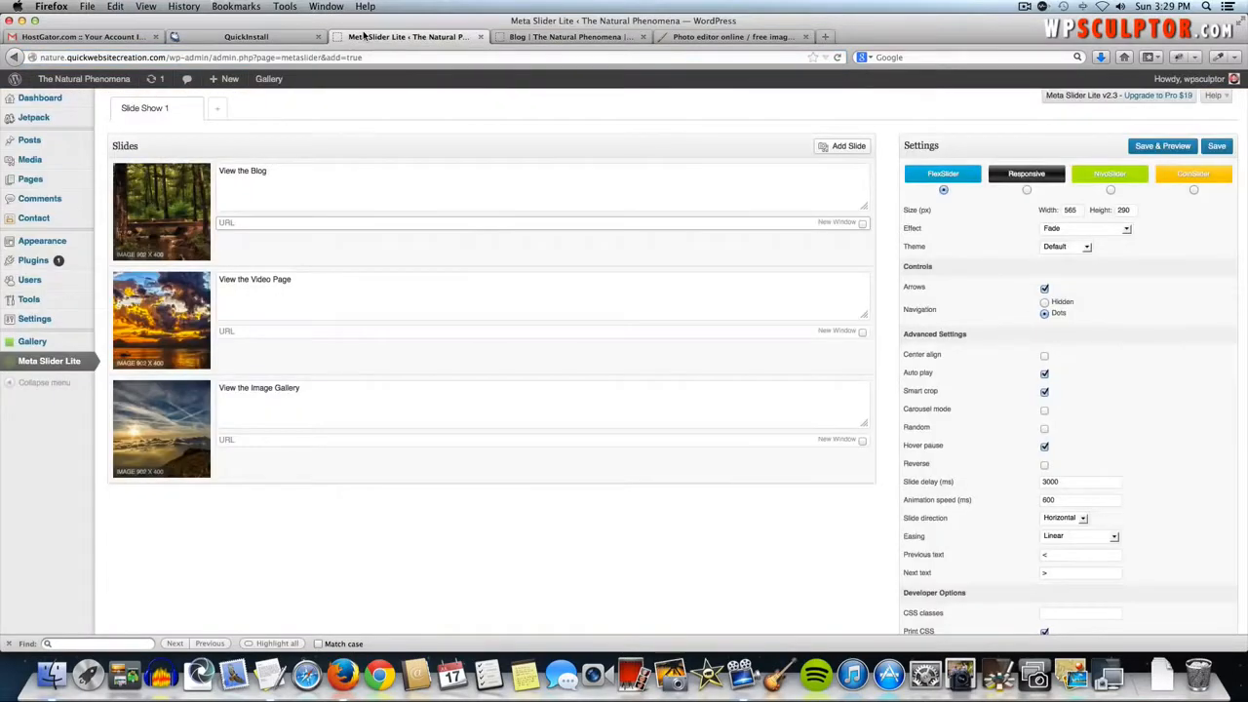
key("super+v")
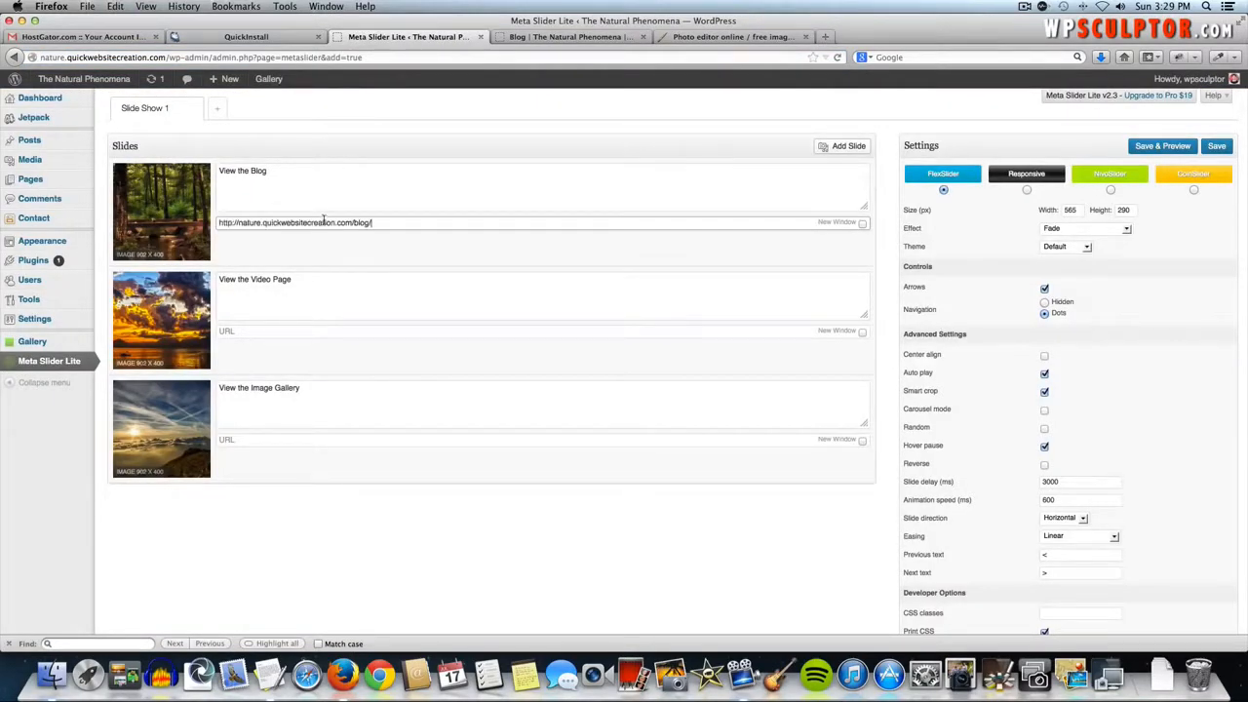
left_click(279, 333)
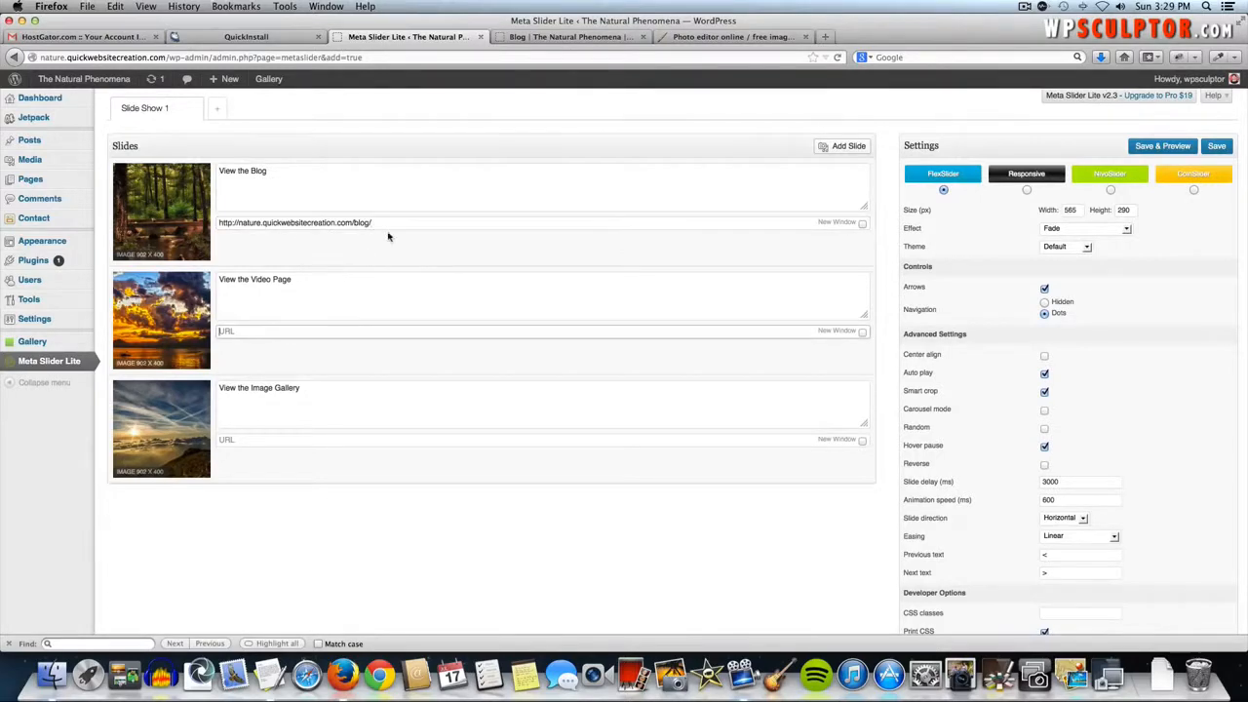
- Paste the site's Video page address as the second slide's link
left_click(542, 37)
mouse_move(747, 251)
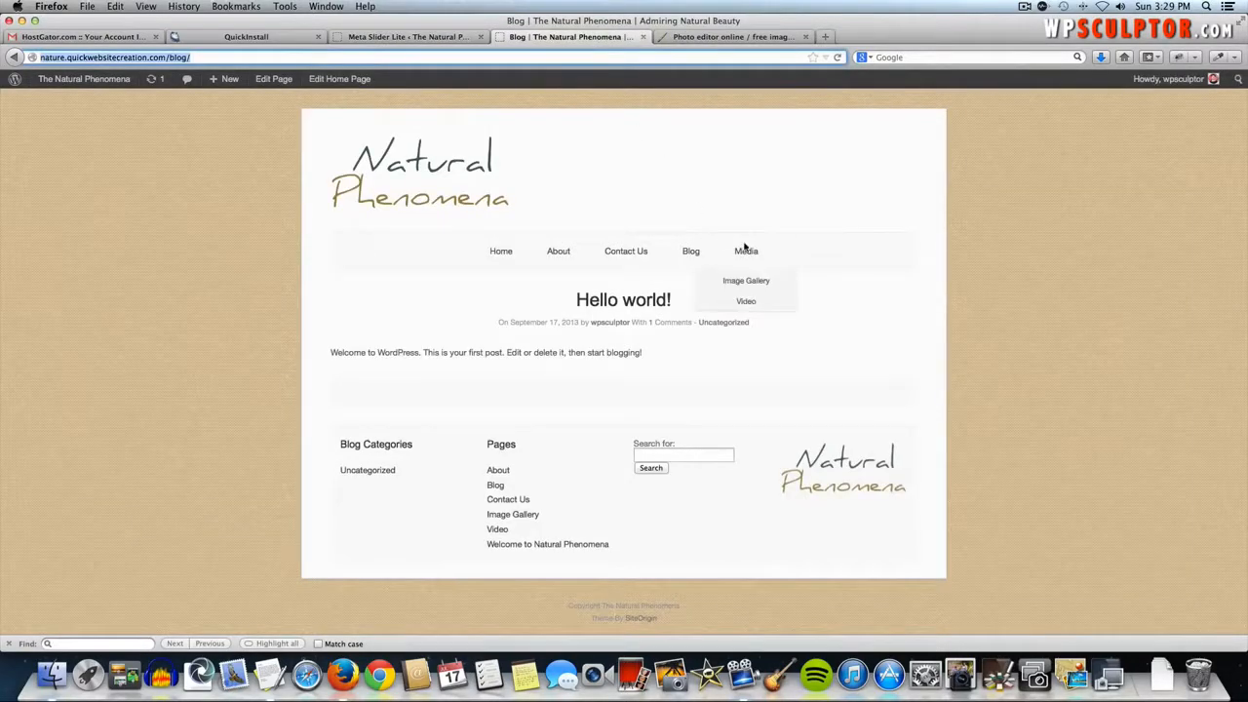
left_click(745, 303)
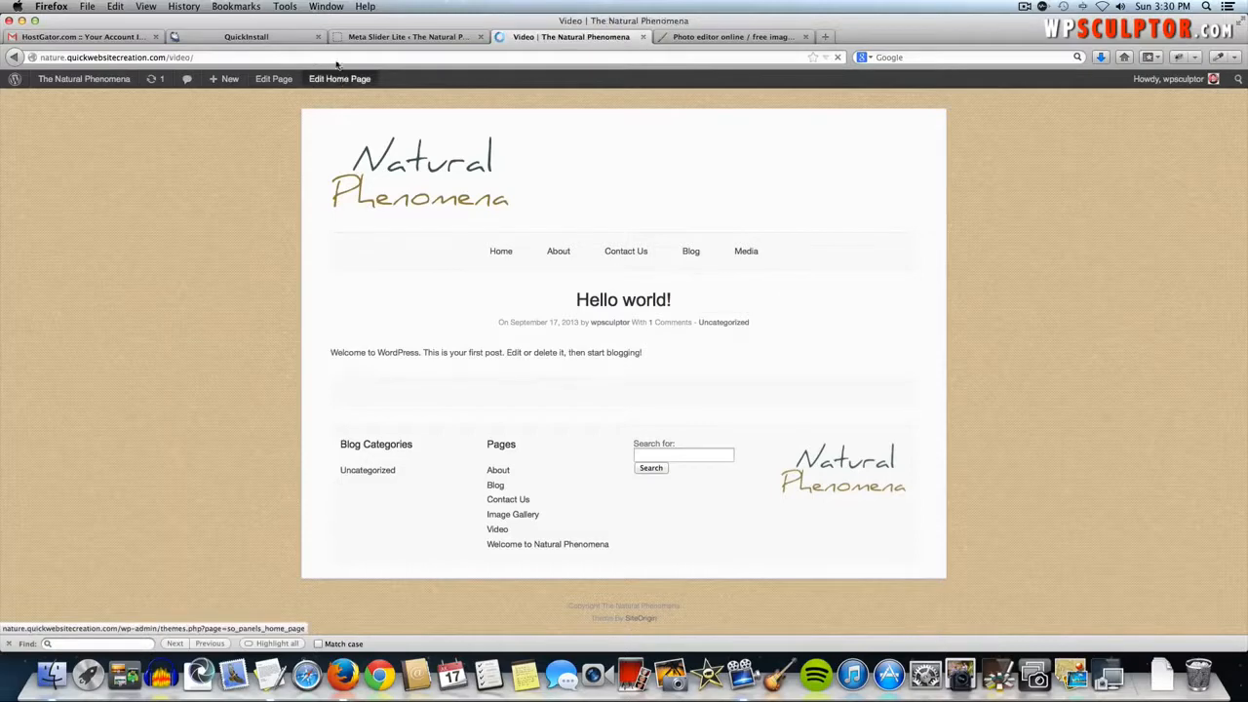
left_click(333, 57)
key("super+c")
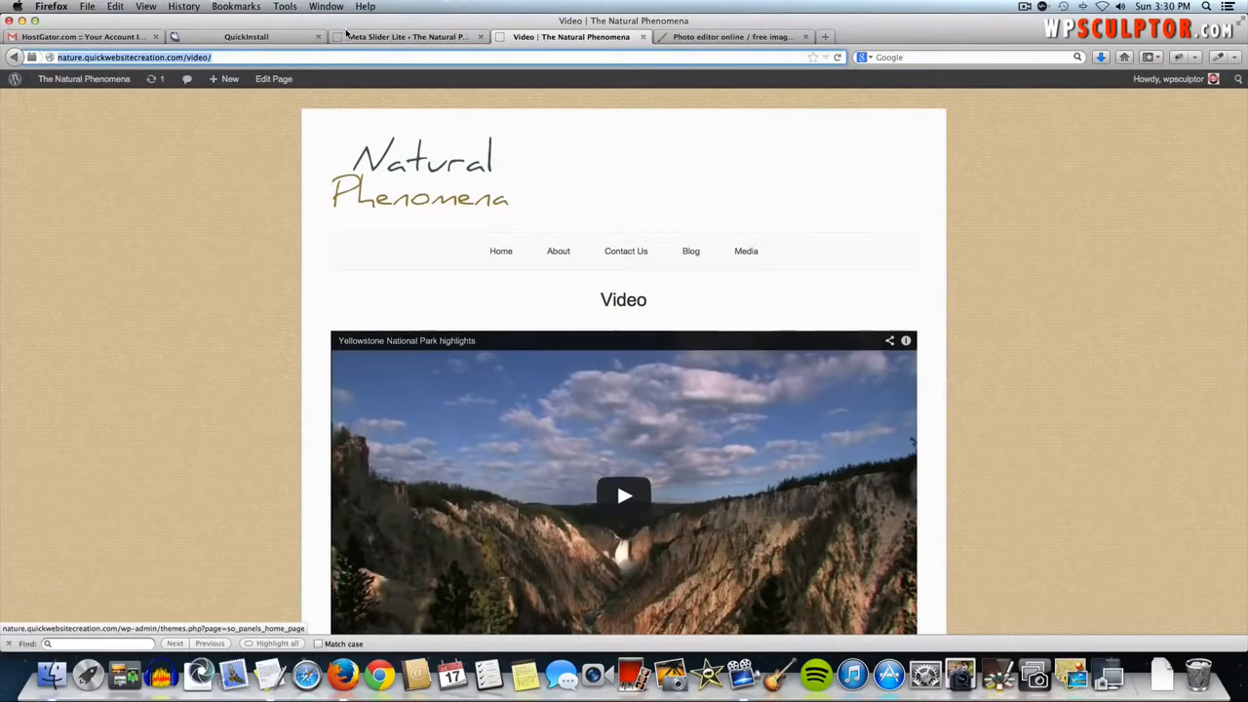
left_click(348, 36)
key("super+v")
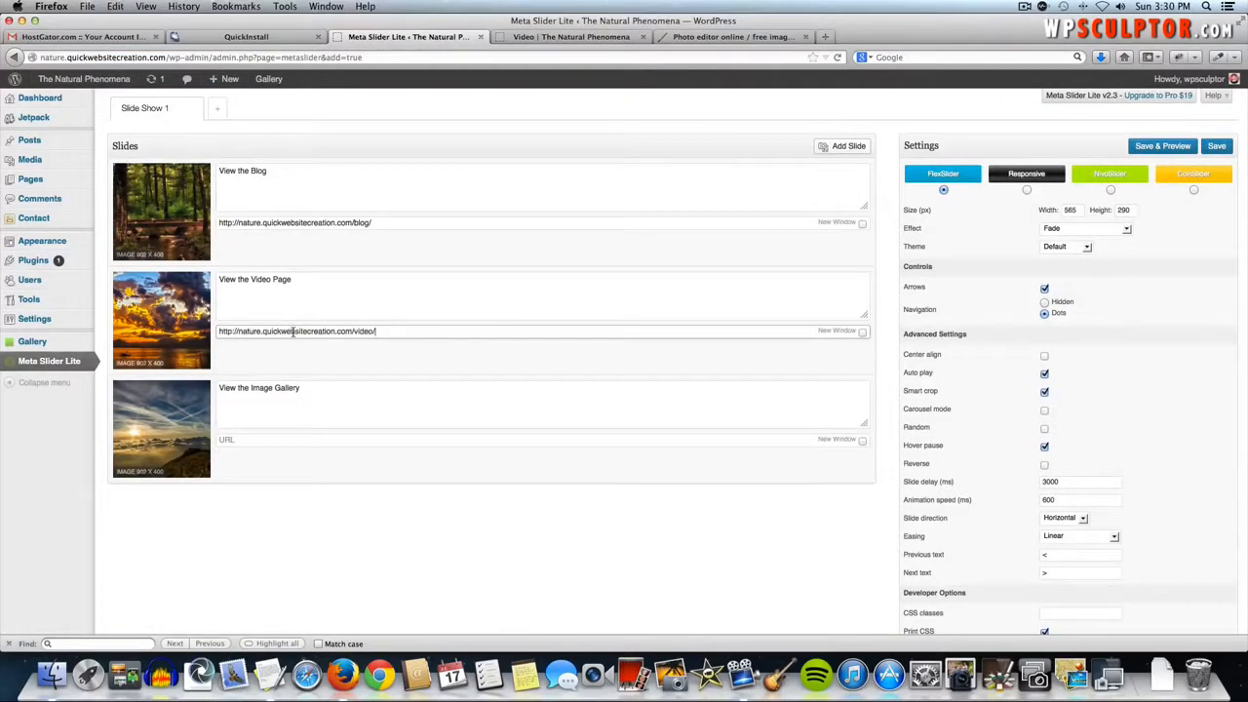
left_click(297, 439)
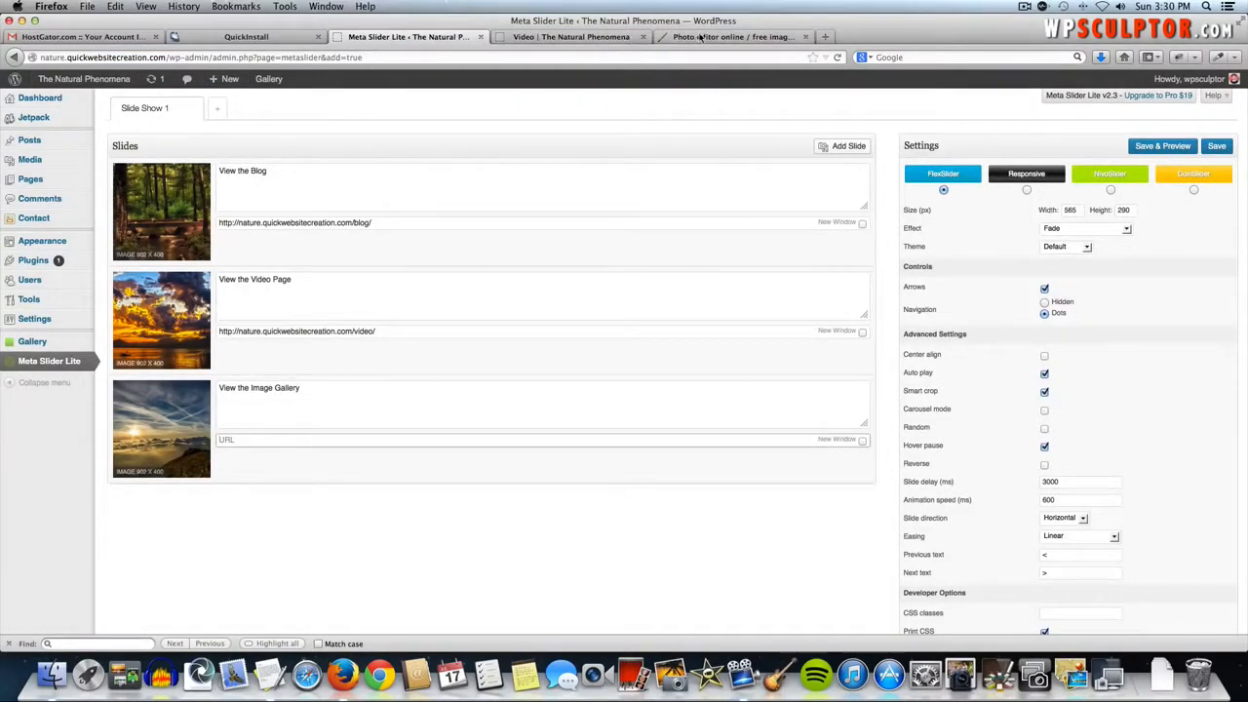
left_click(605, 37)
mouse_move(746, 251)
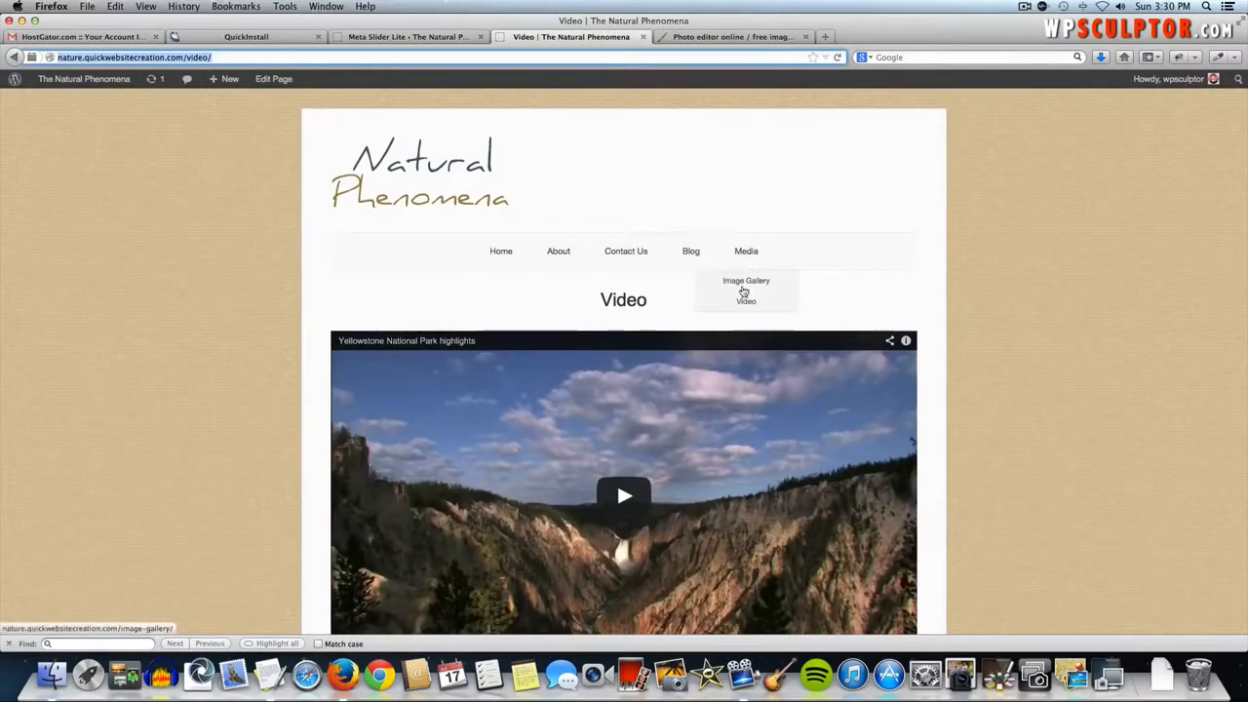
left_click(745, 285)
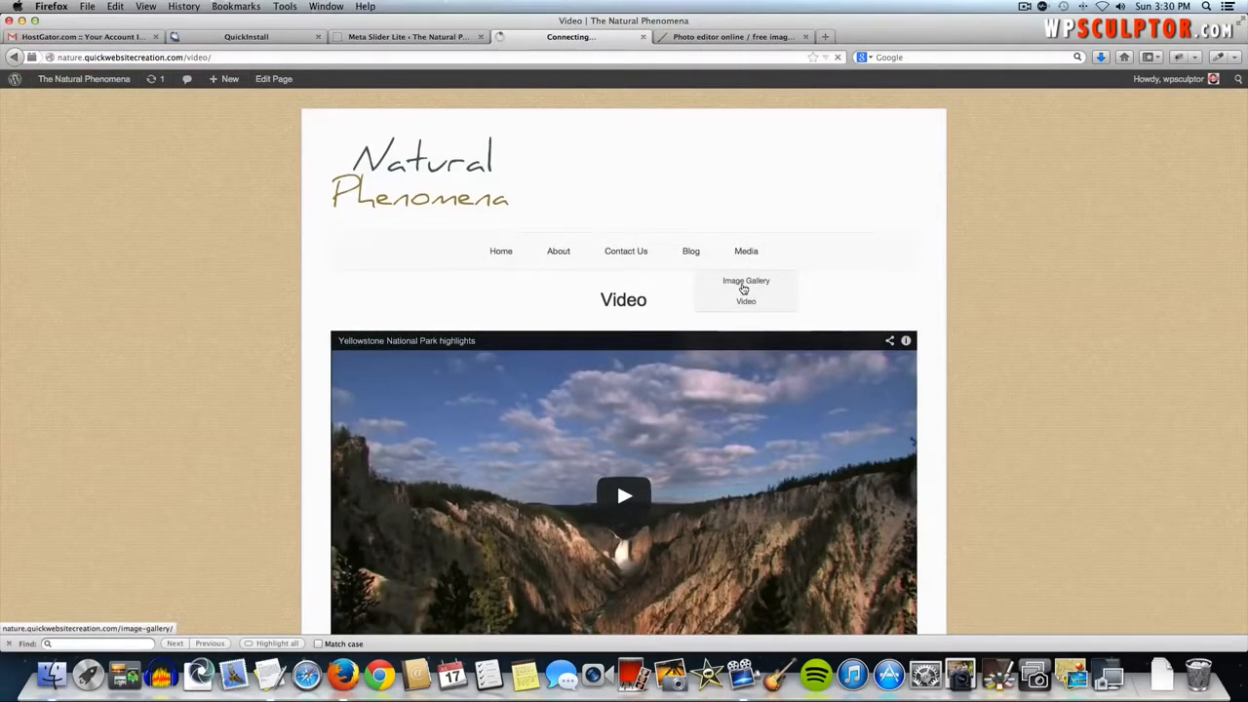
left_click(296, 57)
key("super+c")
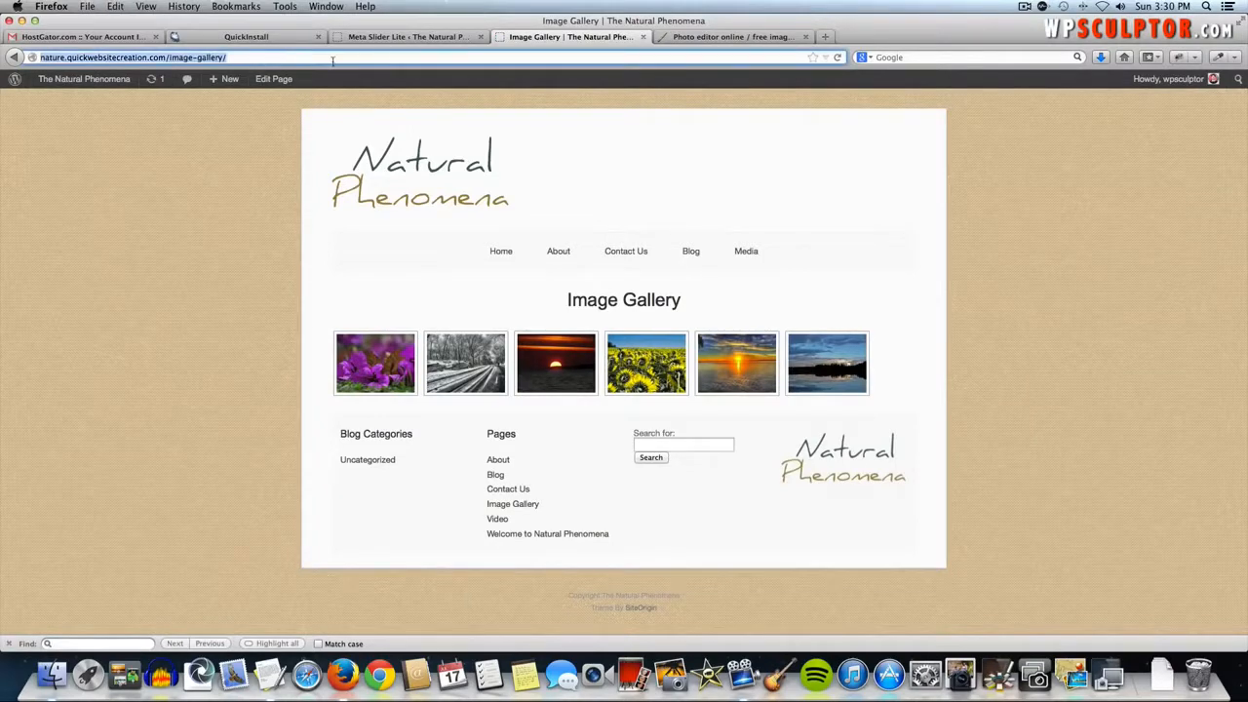
left_click(434, 39)
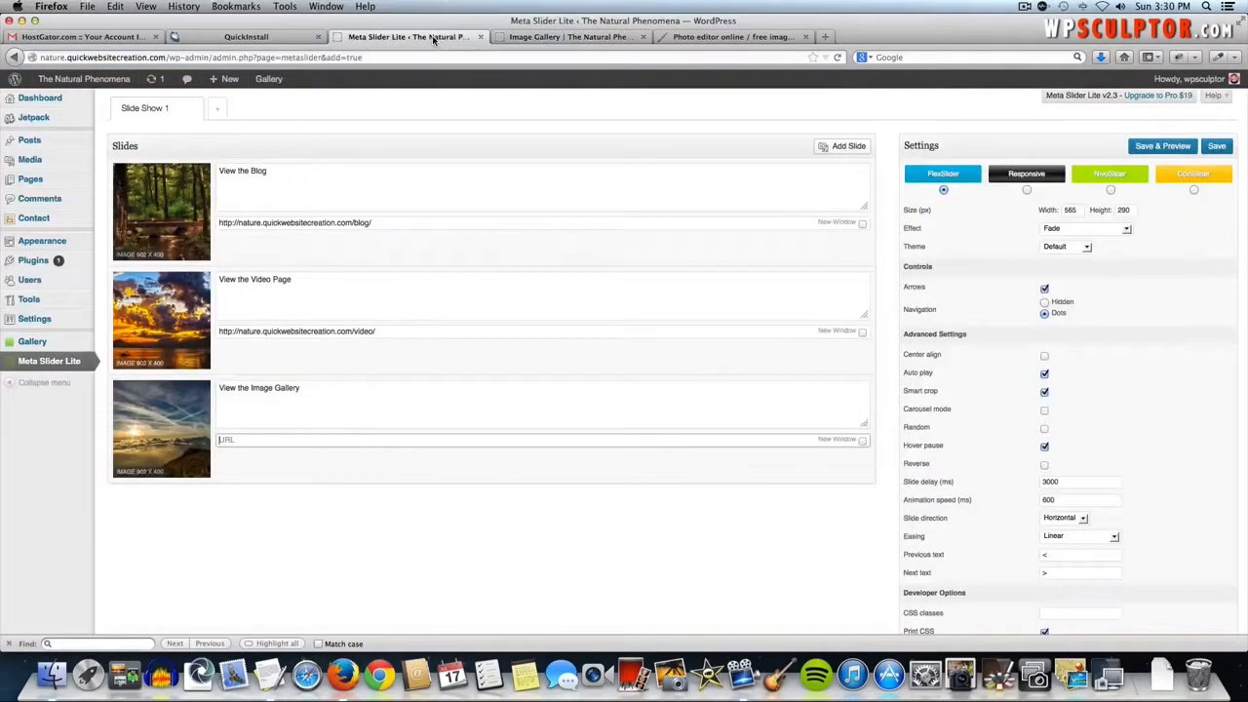
left_click(367, 440)
key("super+v")
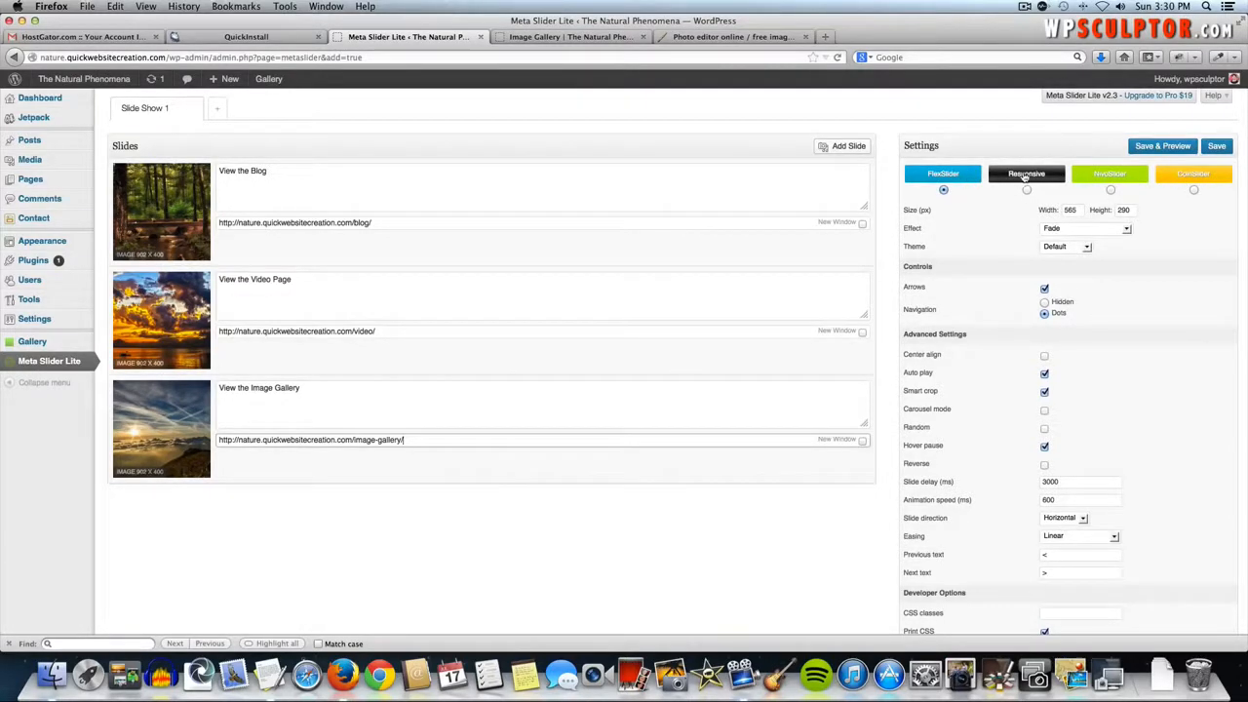
- Switch Slide Show 1 to NivoSlider at 902 × 400 px, then save and preview it
left_click(1110, 190)
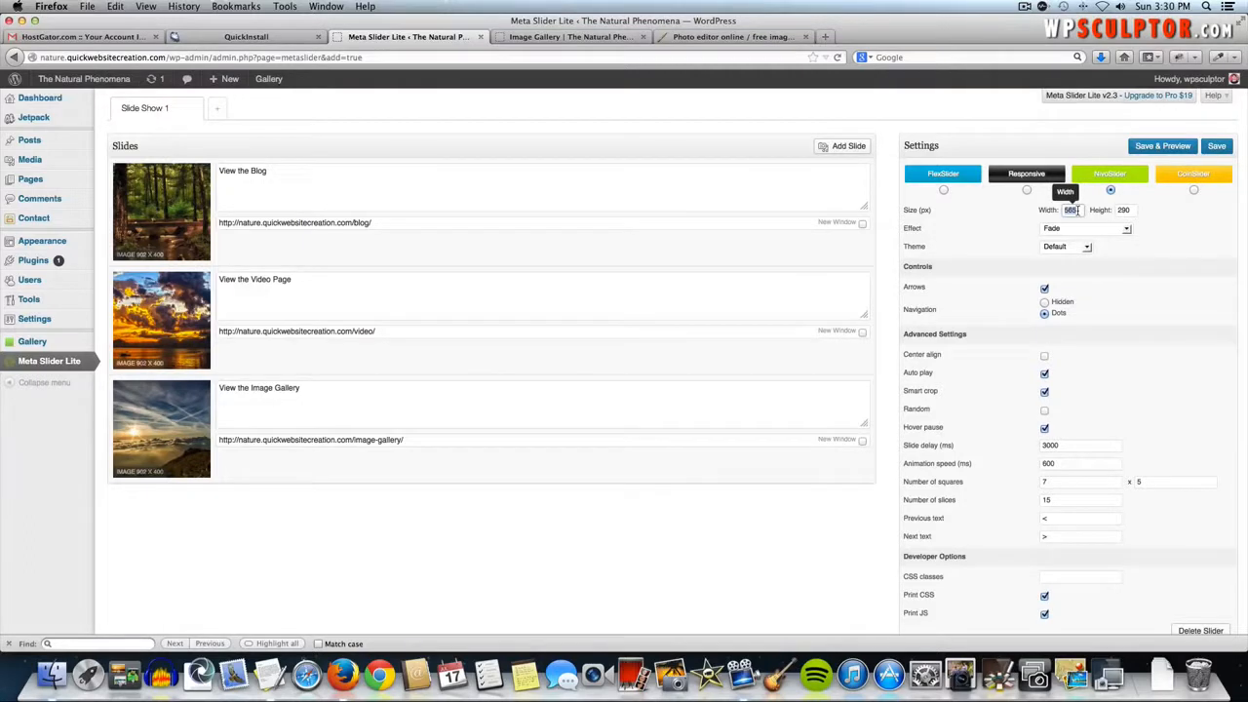
type("90")
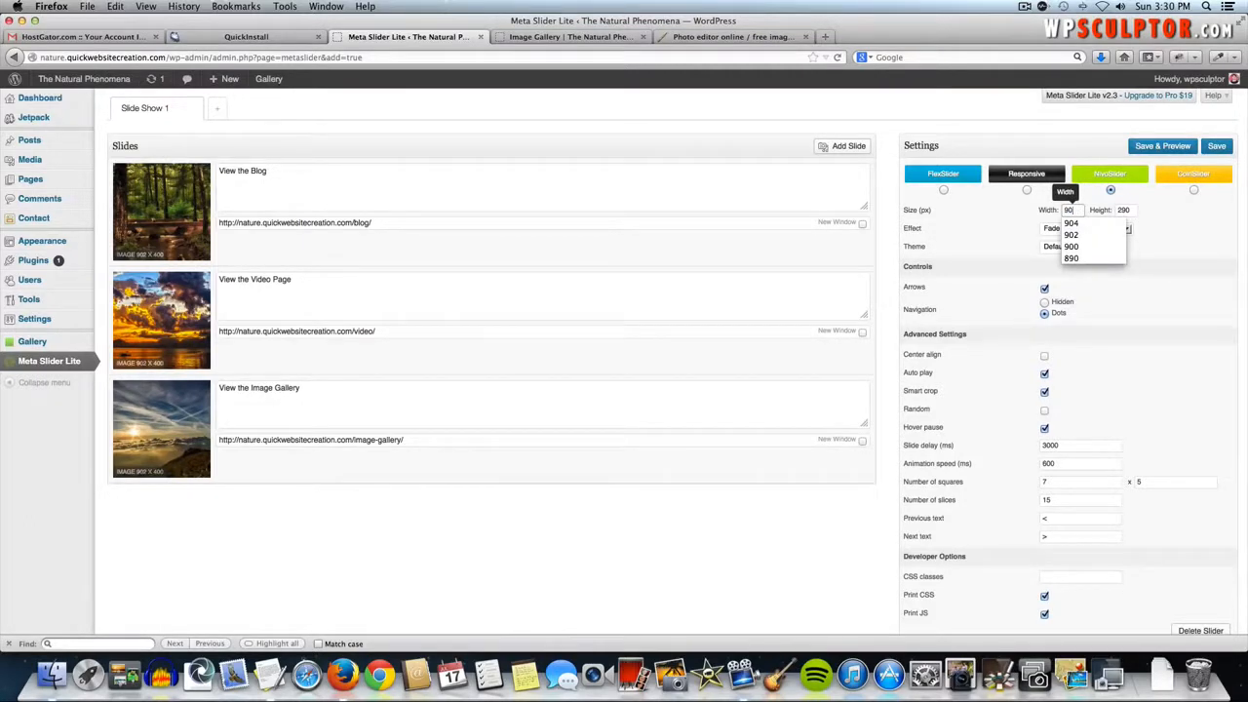
type("2")
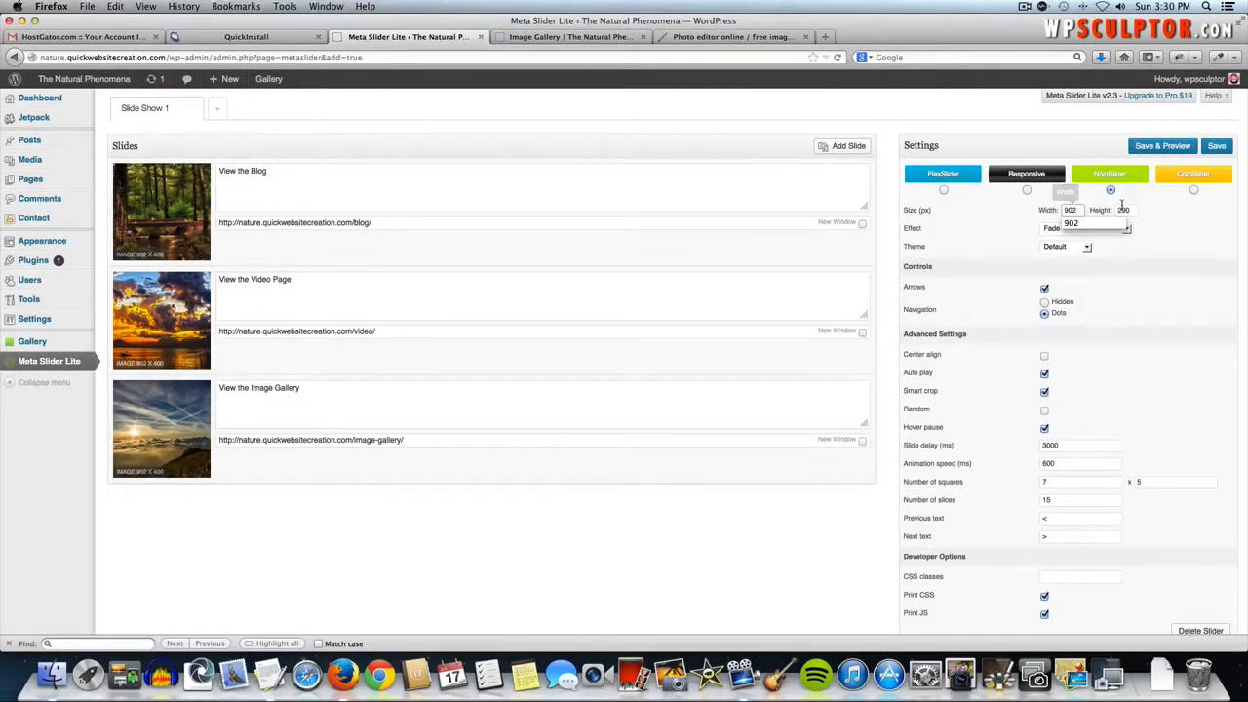
left_click(1123, 209)
type("400")
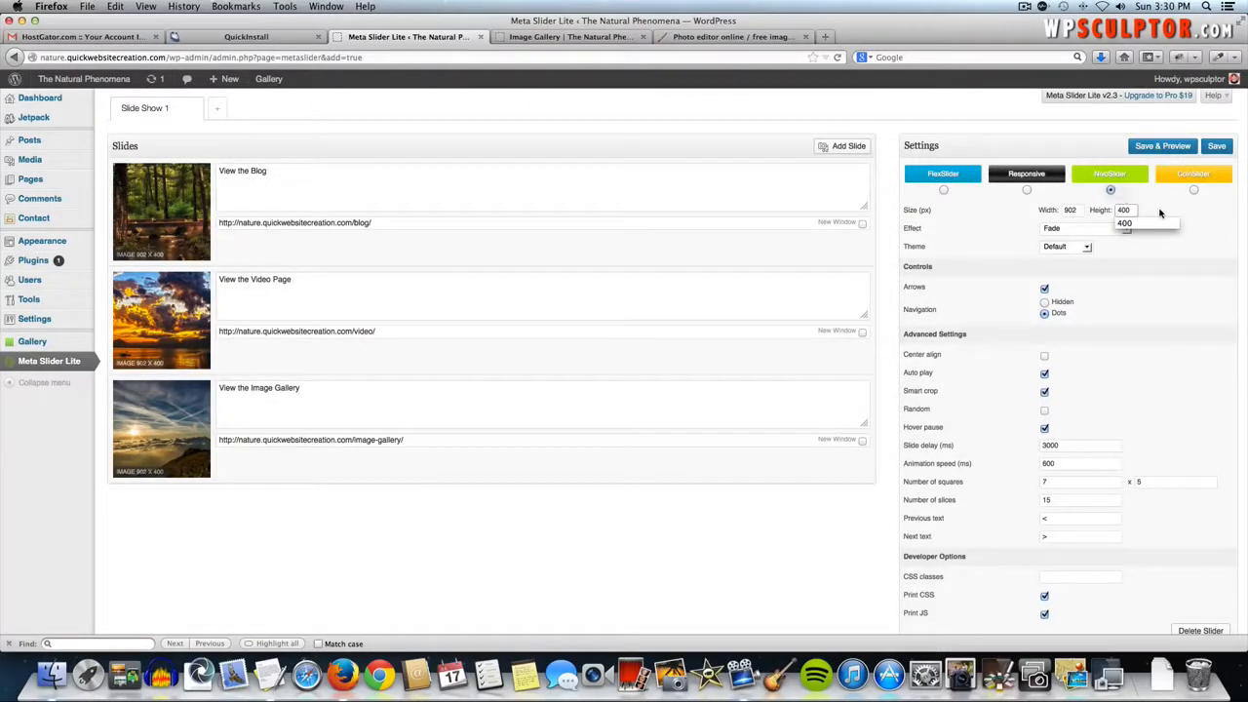
left_click(1160, 211)
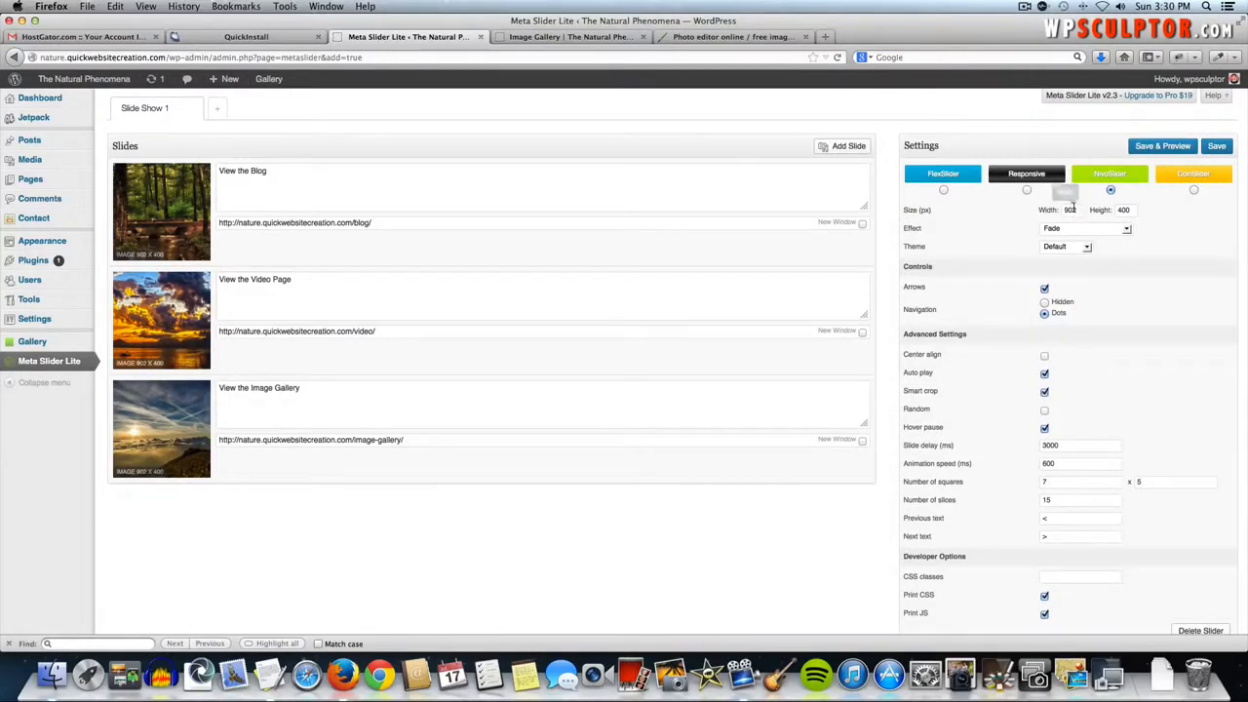
left_click(1179, 147)
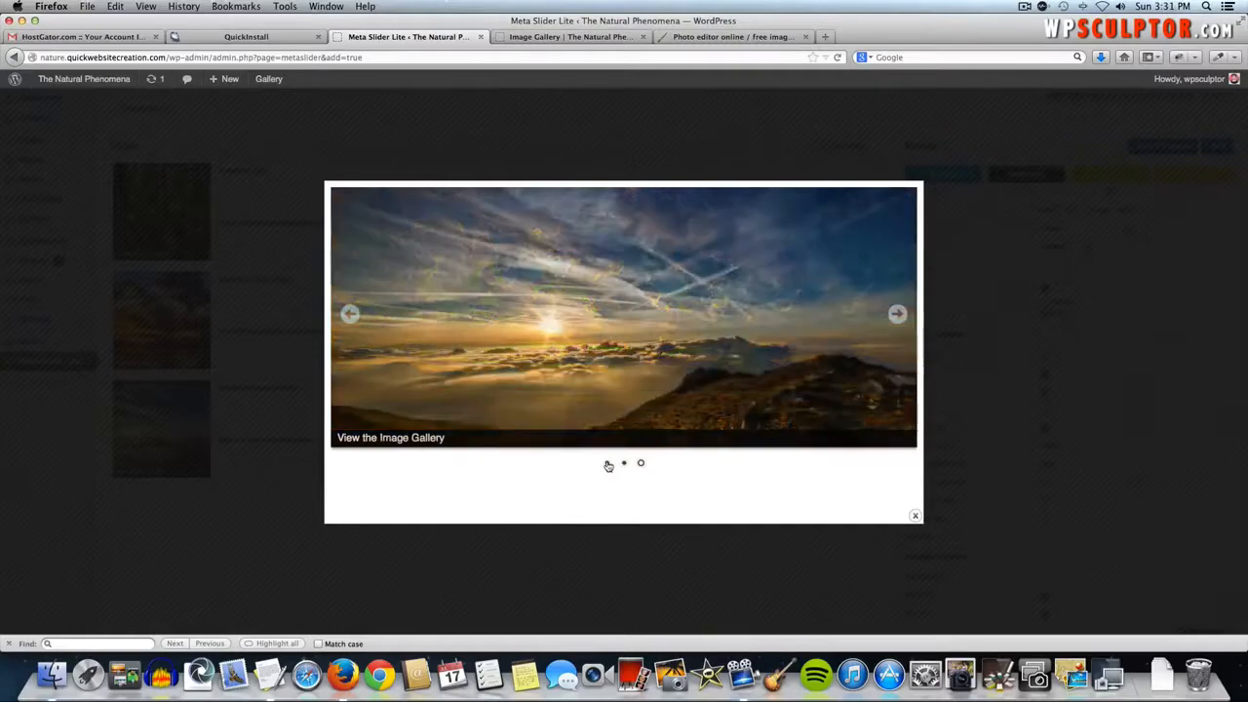
- Step through the View the Blog and View the Video Page slides, then close the preview
left_click(608, 464)
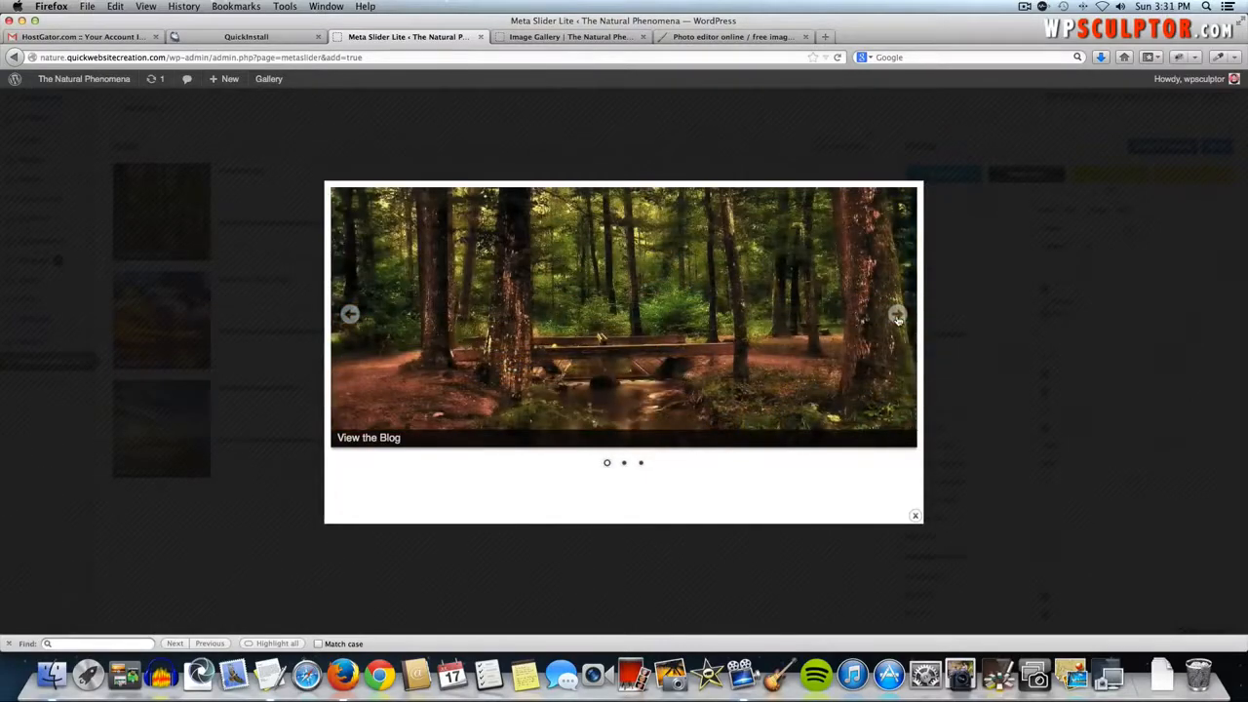
left_click(897, 317)
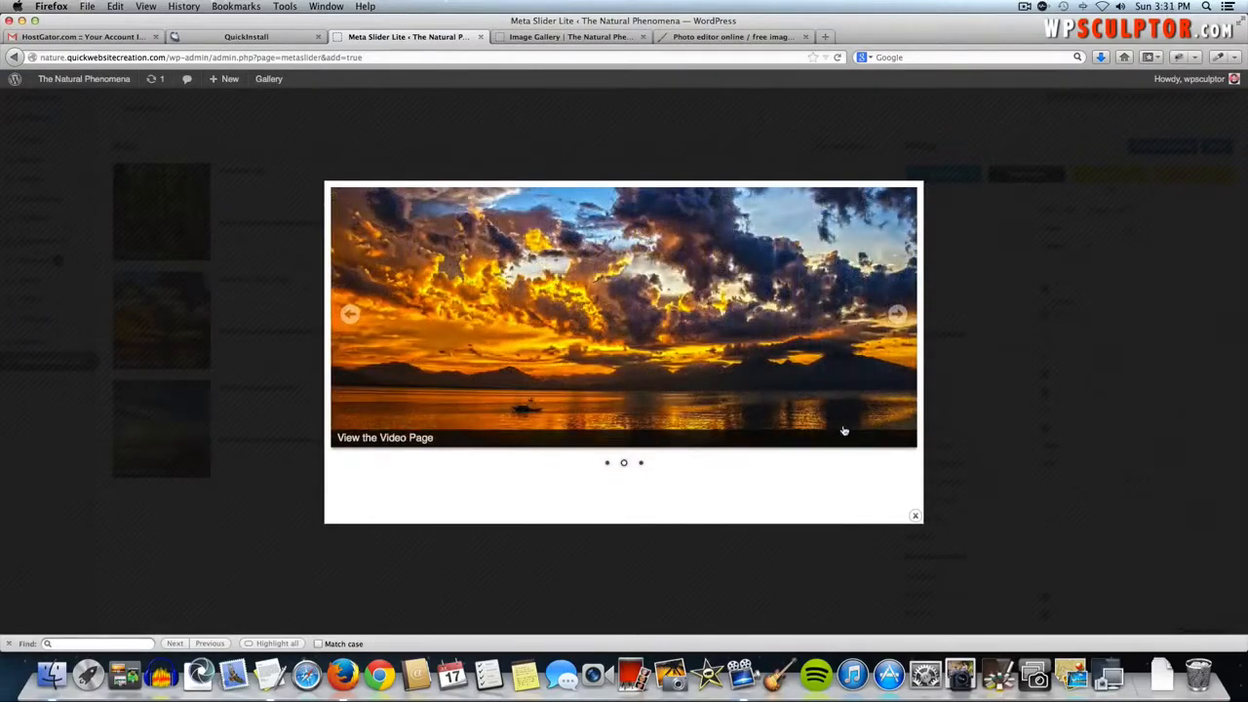
left_click(1016, 363)
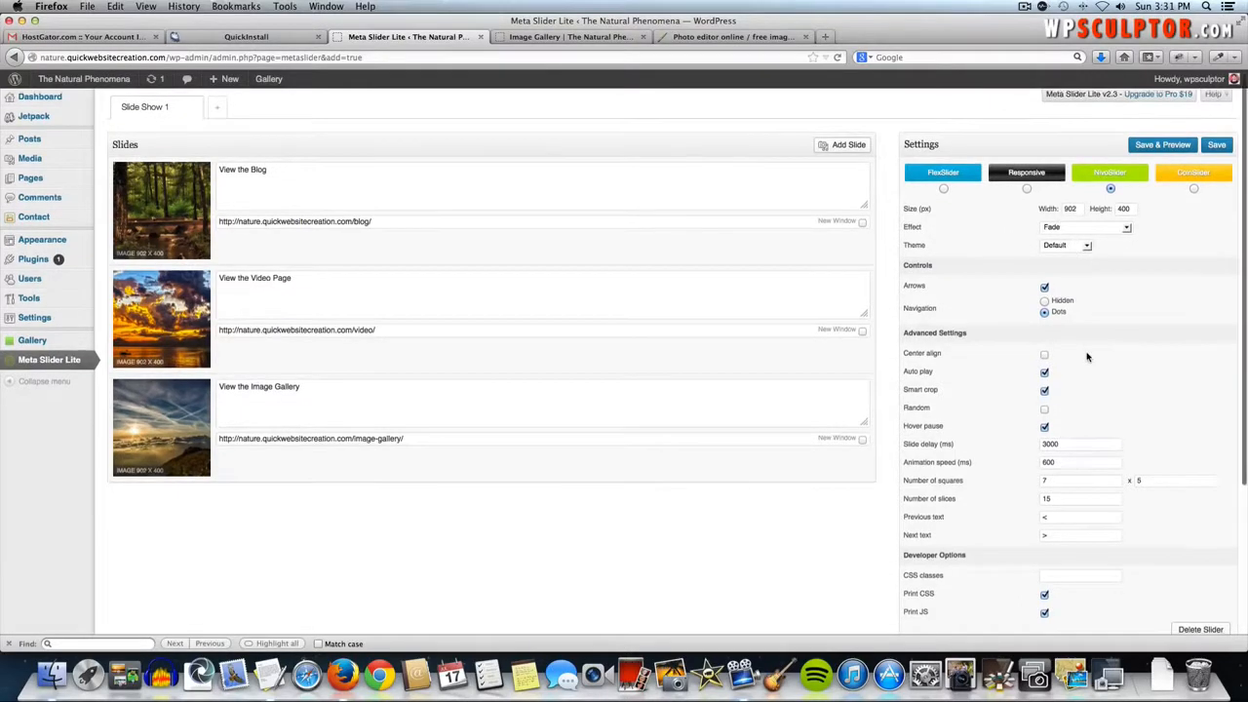
scroll(1087, 357, "down", 2)
scroll(1087, 356, "down", 1)
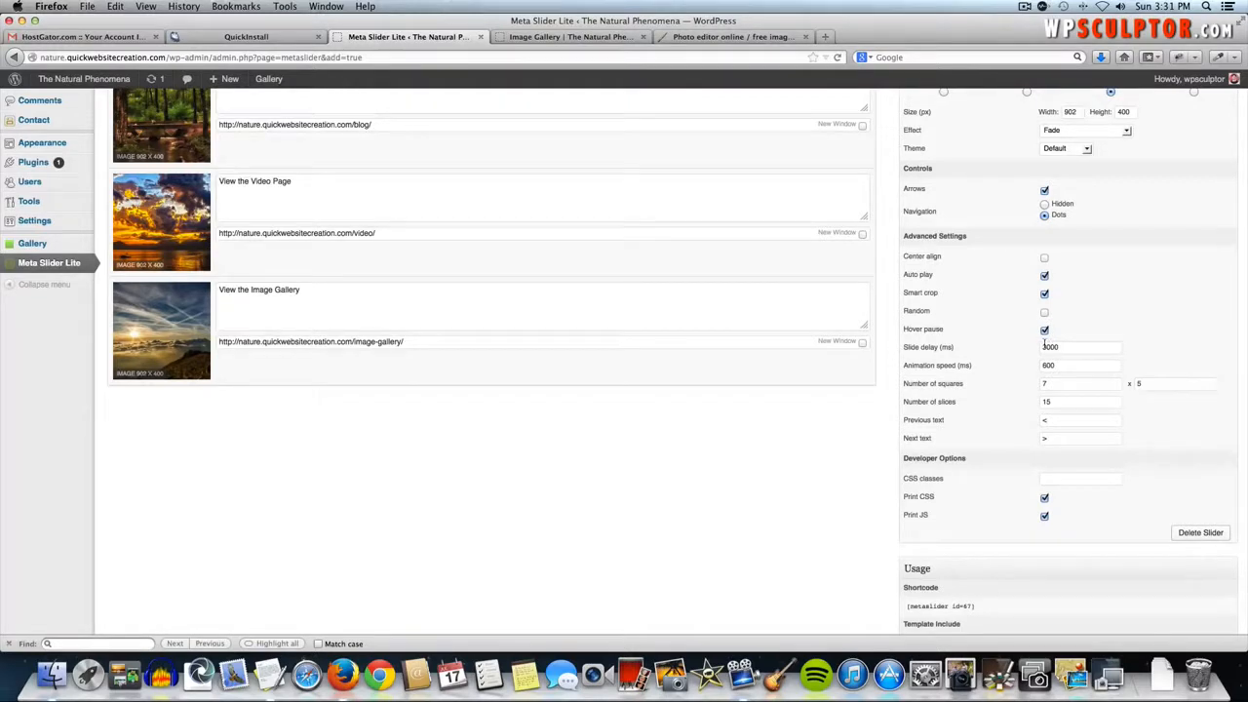
scroll(994, 384, "up", 3)
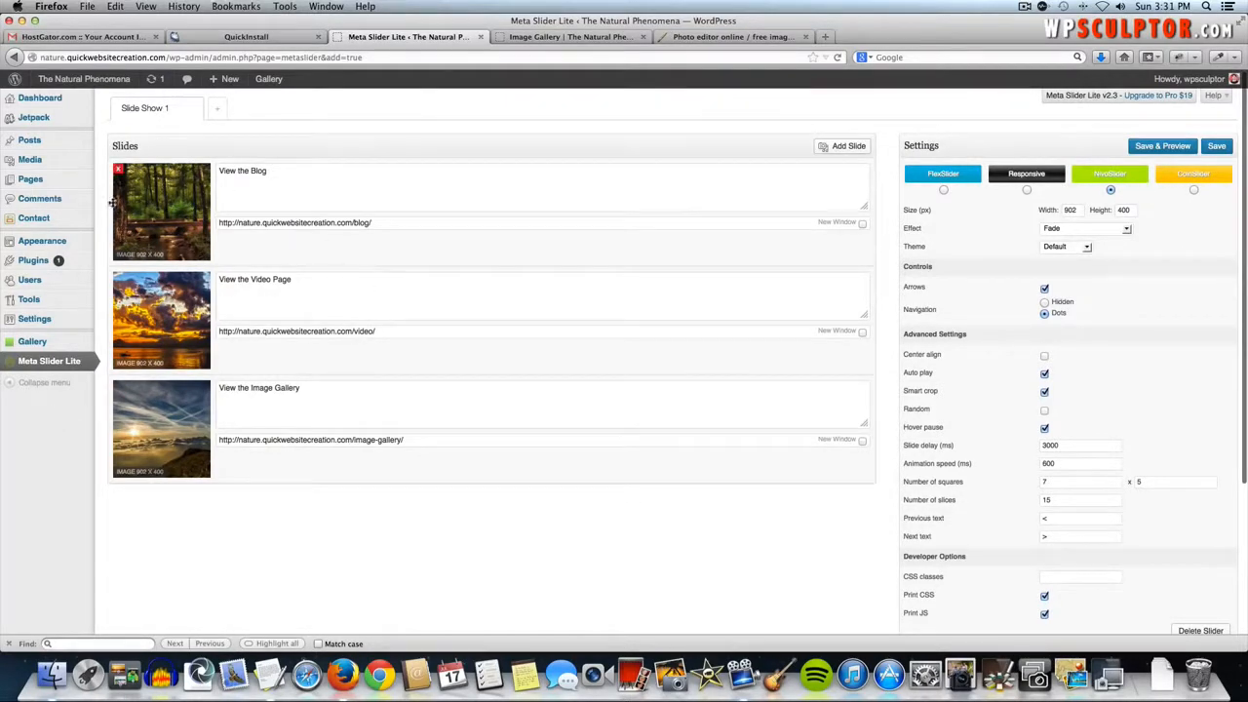
- Open Welcome to Natural Phenomena from All Pages in Page Builder and list widgets to add
mouse_move(39, 248)
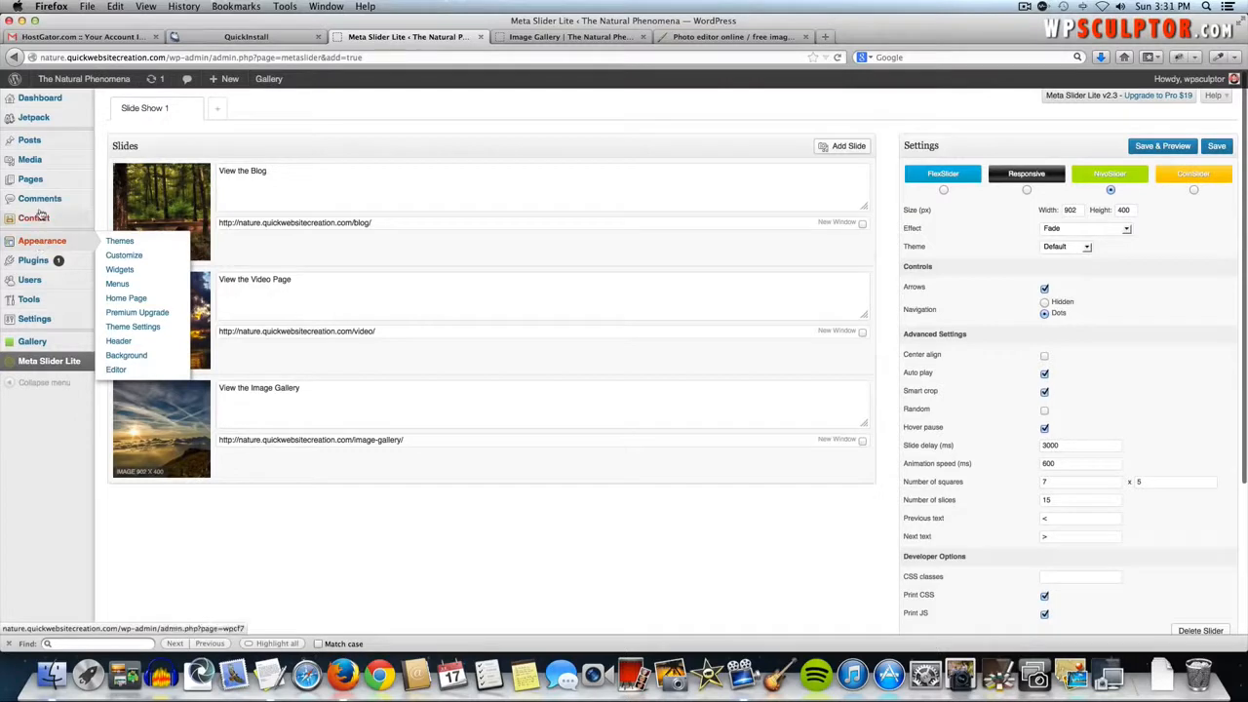
mouse_move(59, 180)
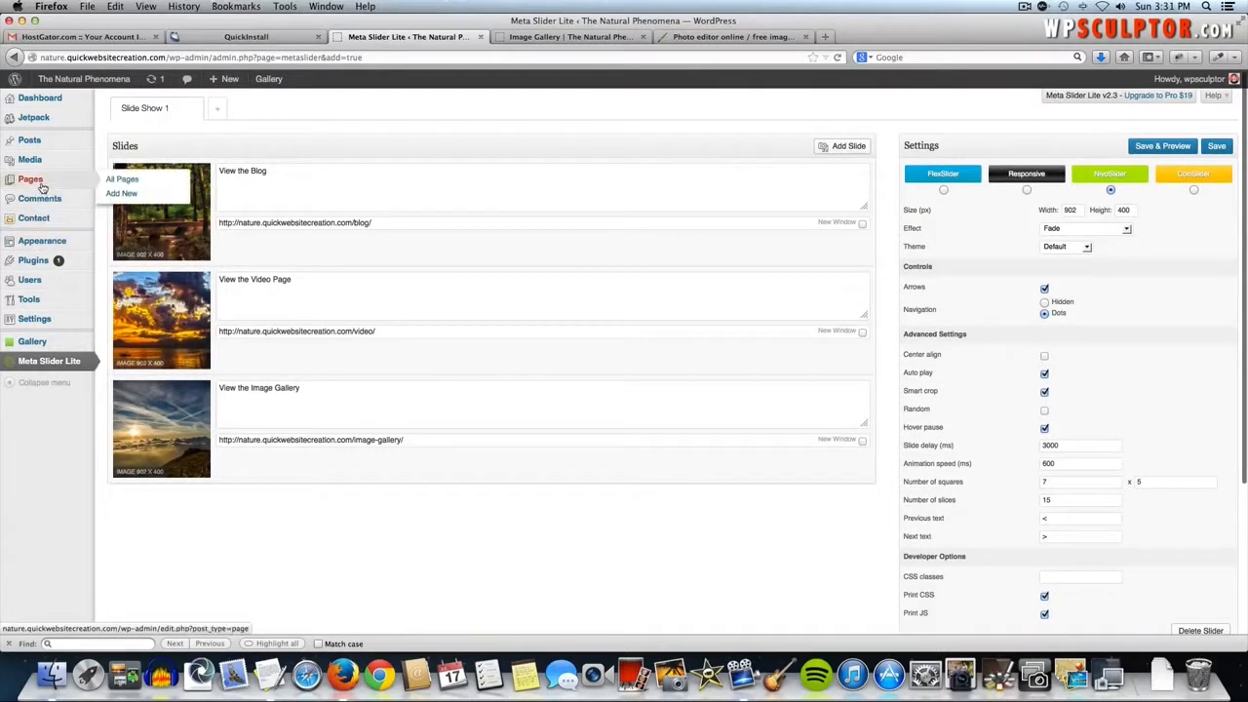
left_click(108, 187)
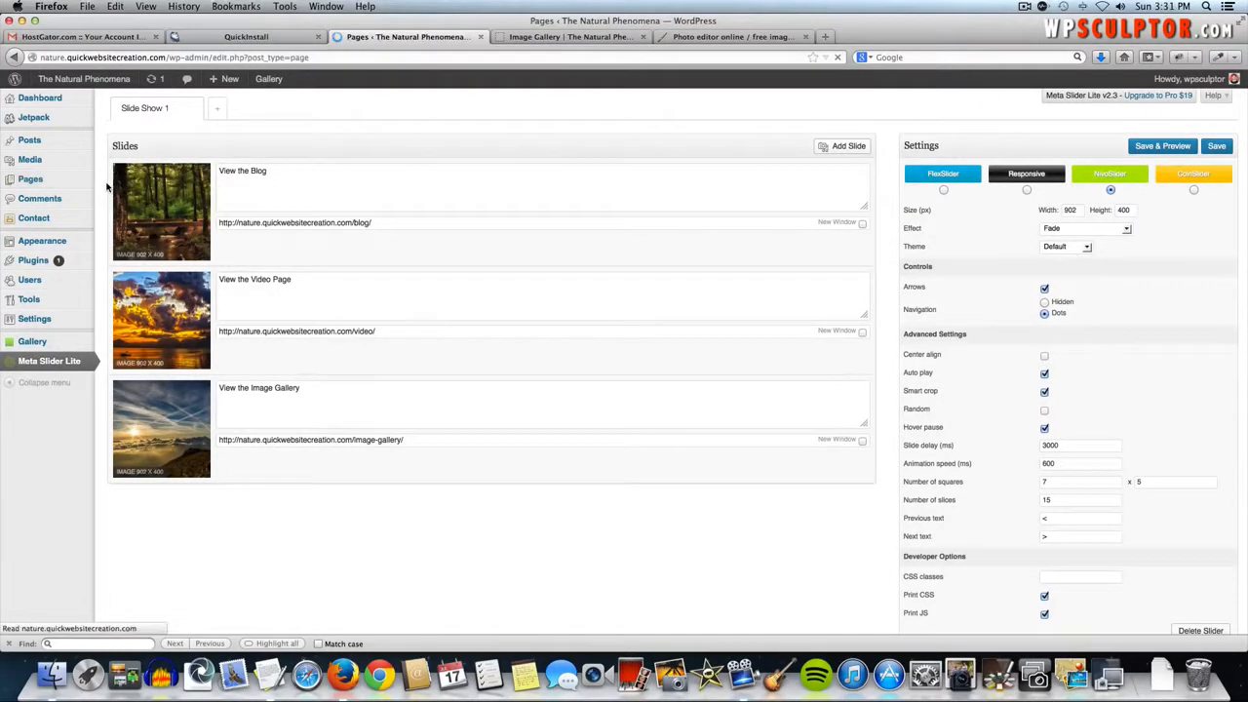
left_click(223, 367)
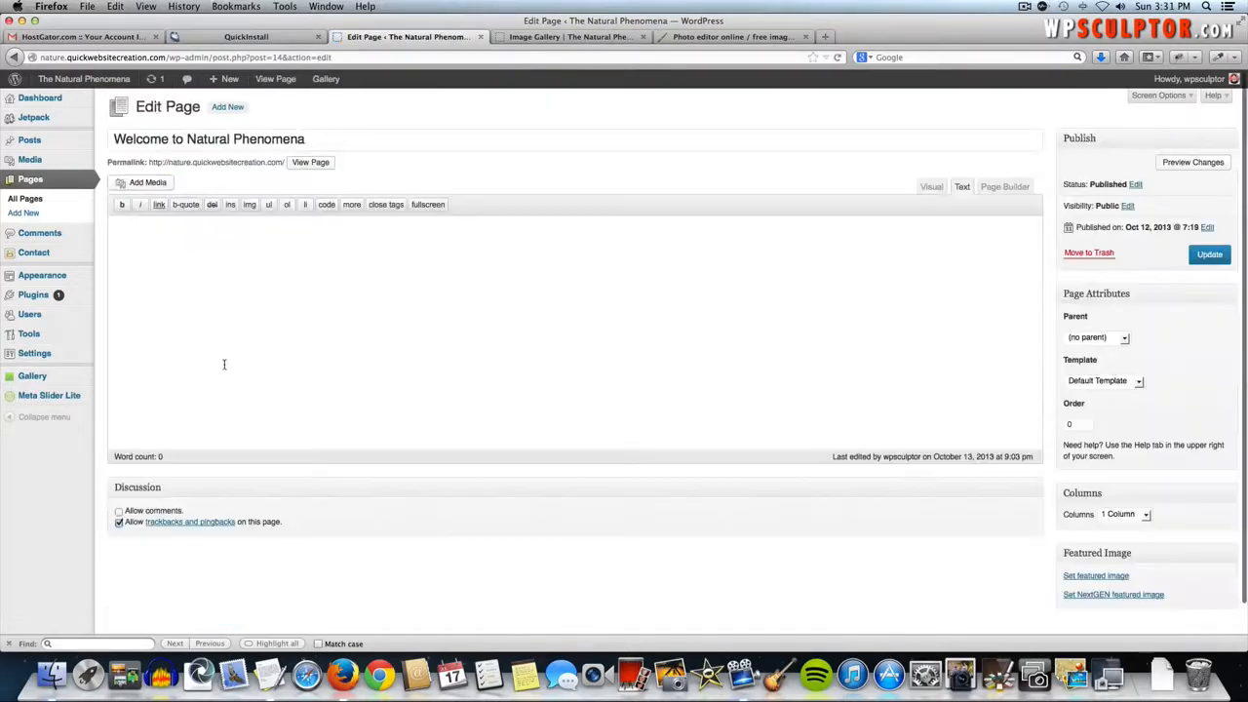
left_click(1009, 190)
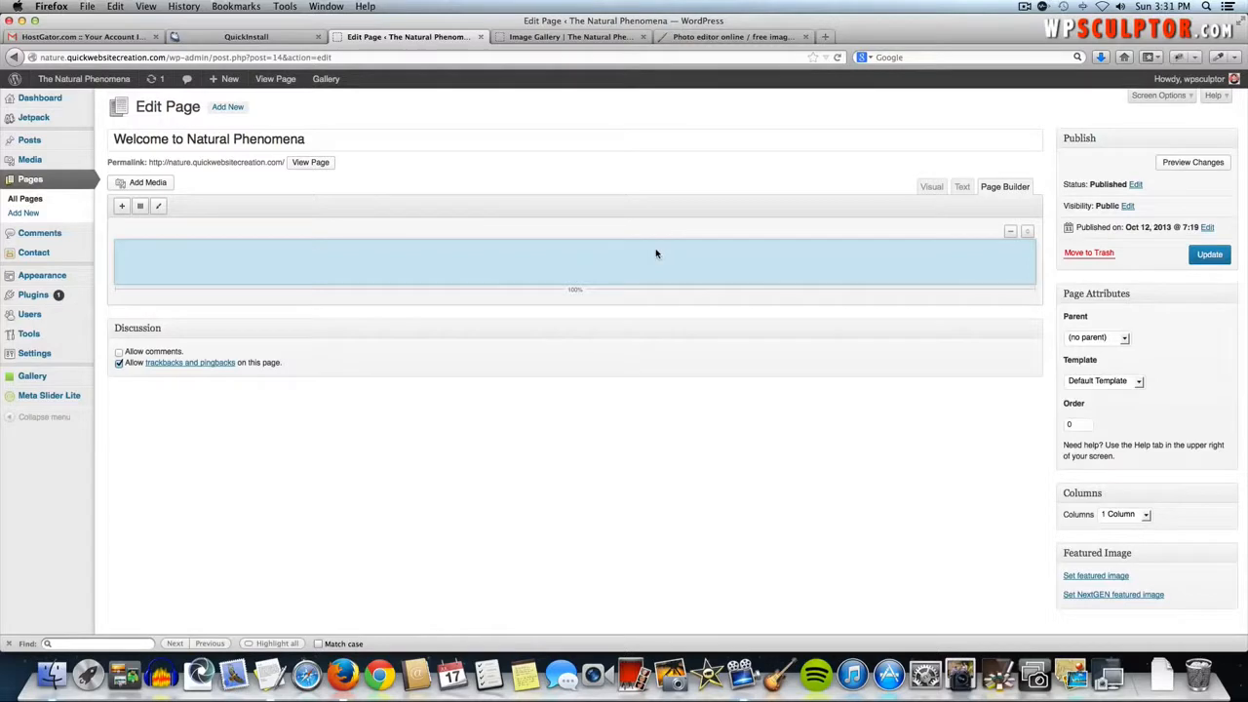
left_click(121, 208)
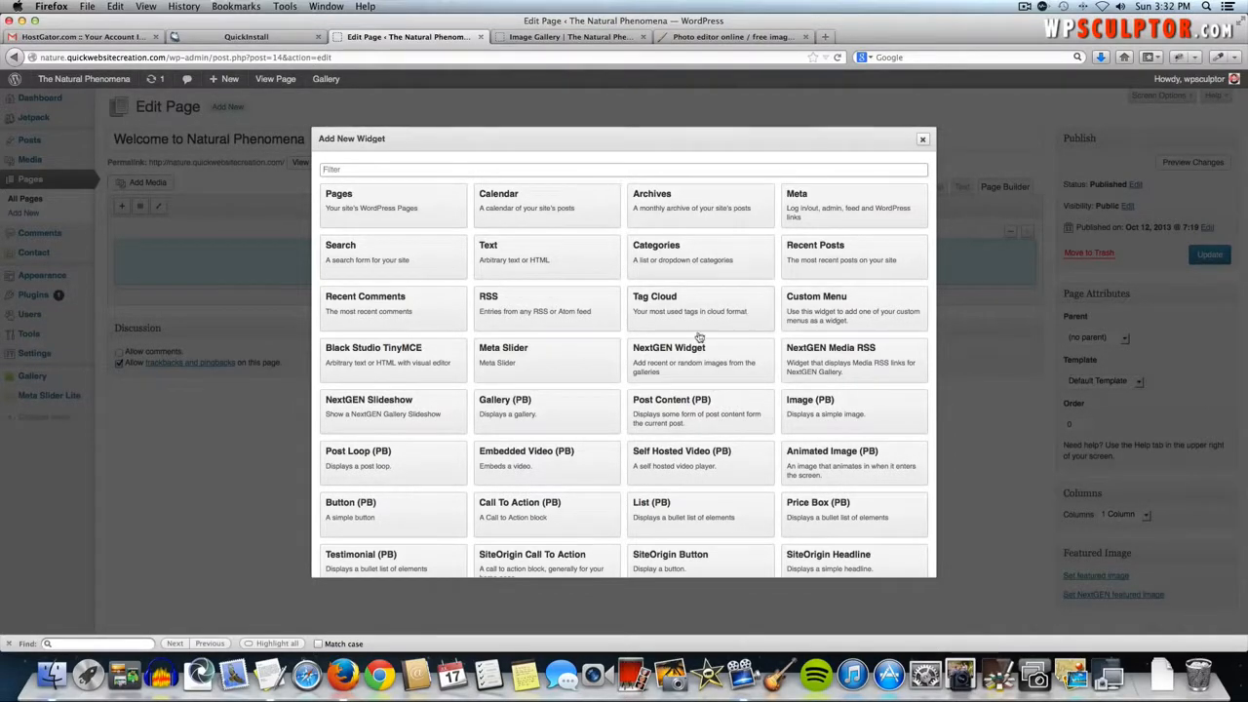
- Add a Meta Slider widget set to Slide Show 1 and update the welcome page
left_click(503, 356)
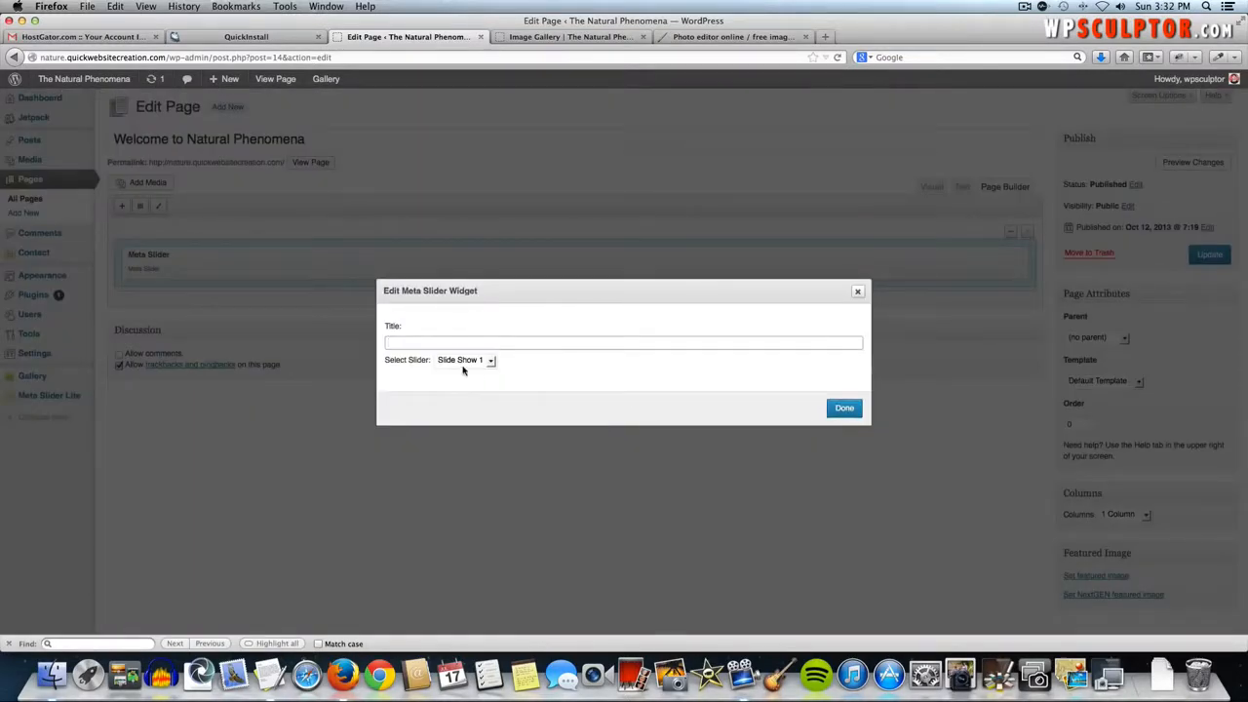
left_click(458, 362)
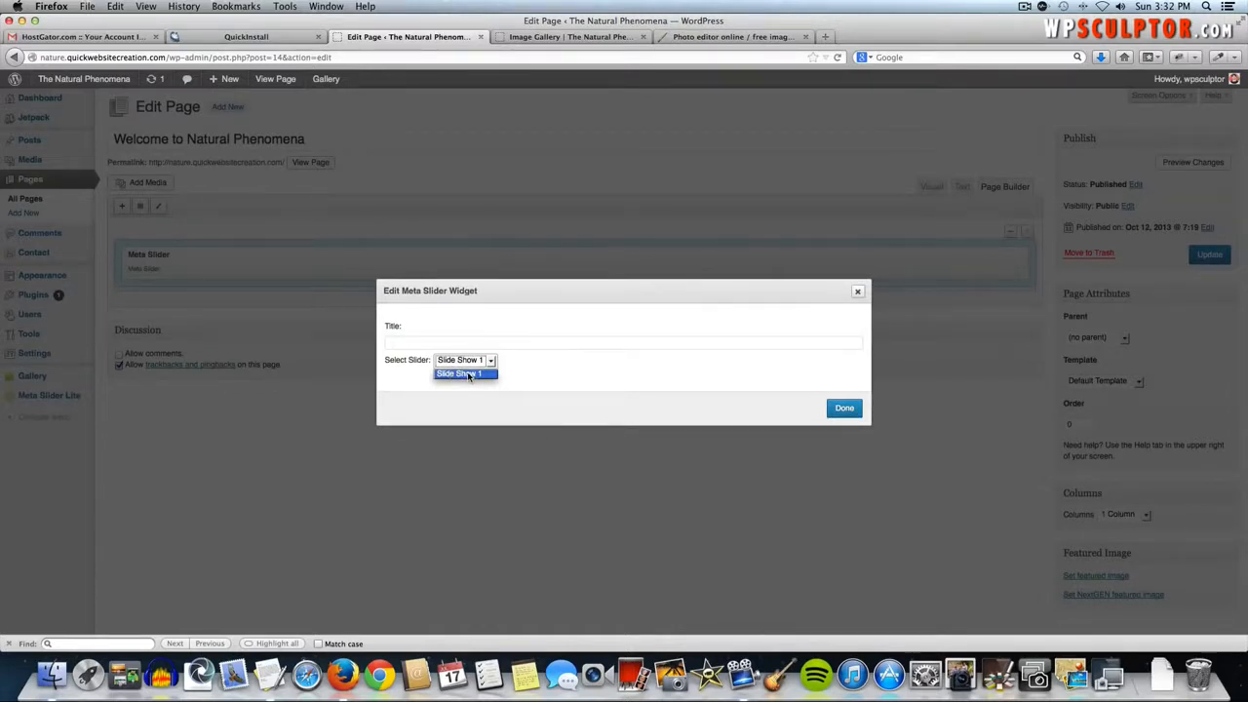
left_click(469, 375)
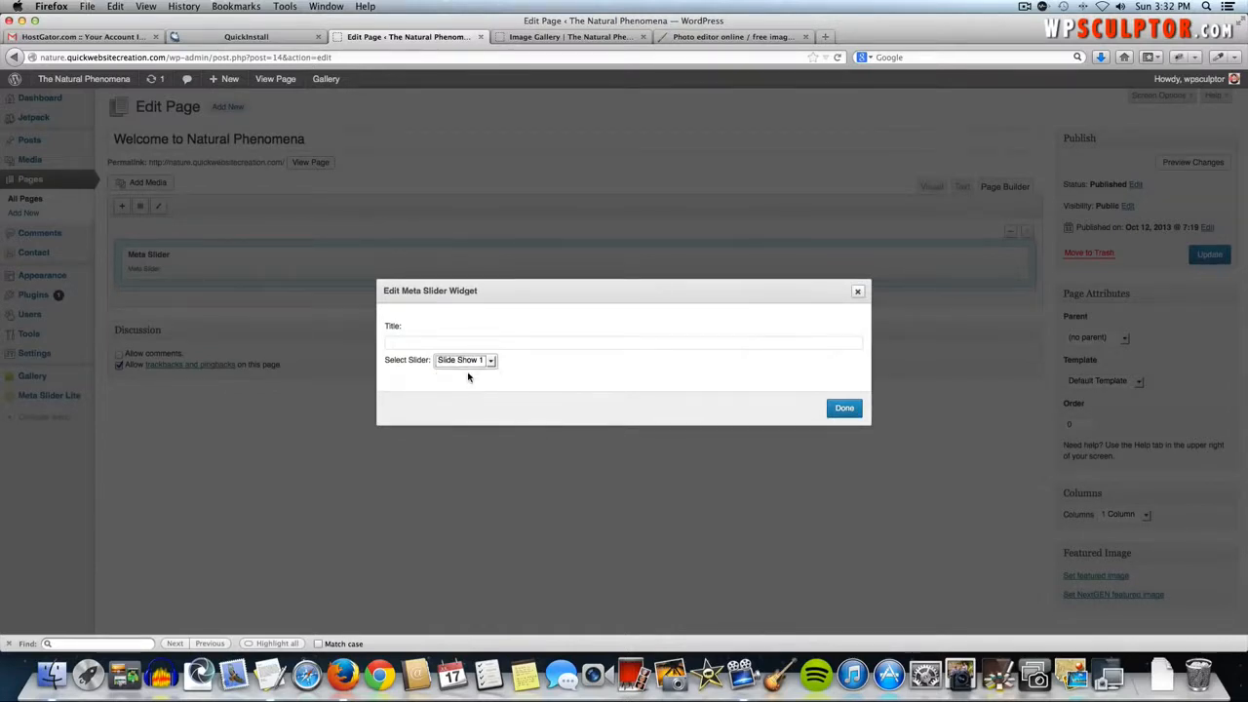
left_click(844, 410)
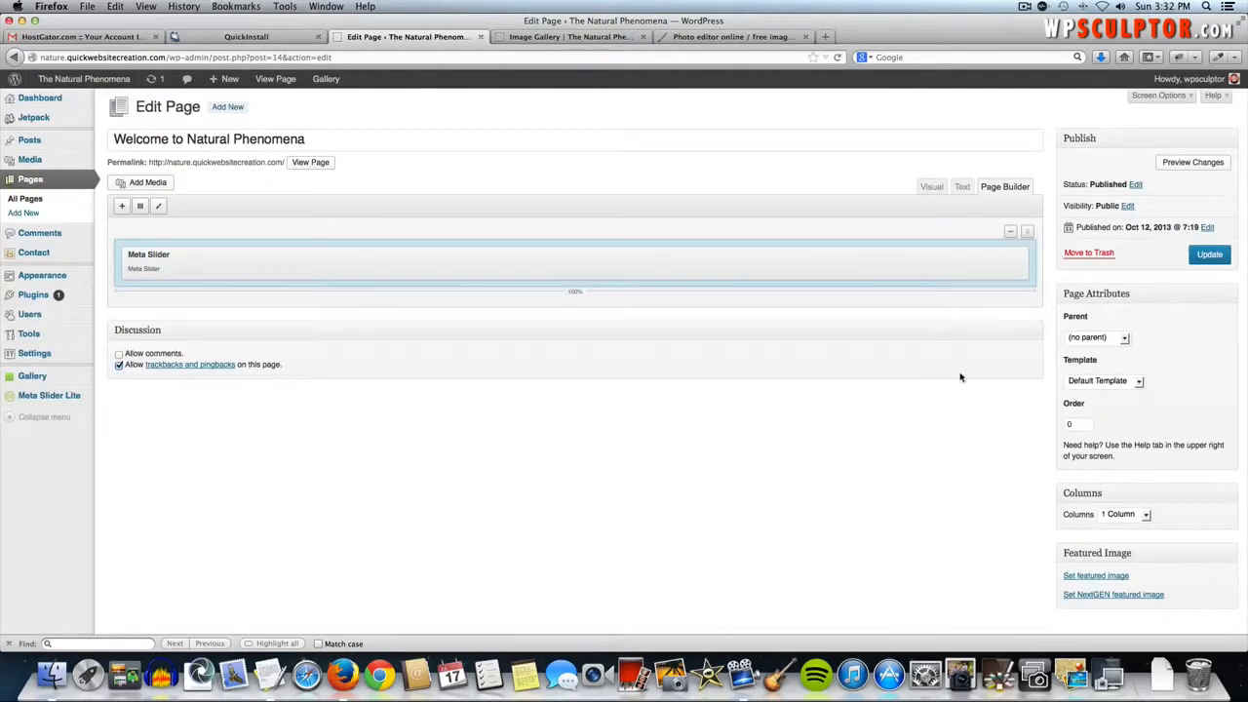
left_click(1209, 255)
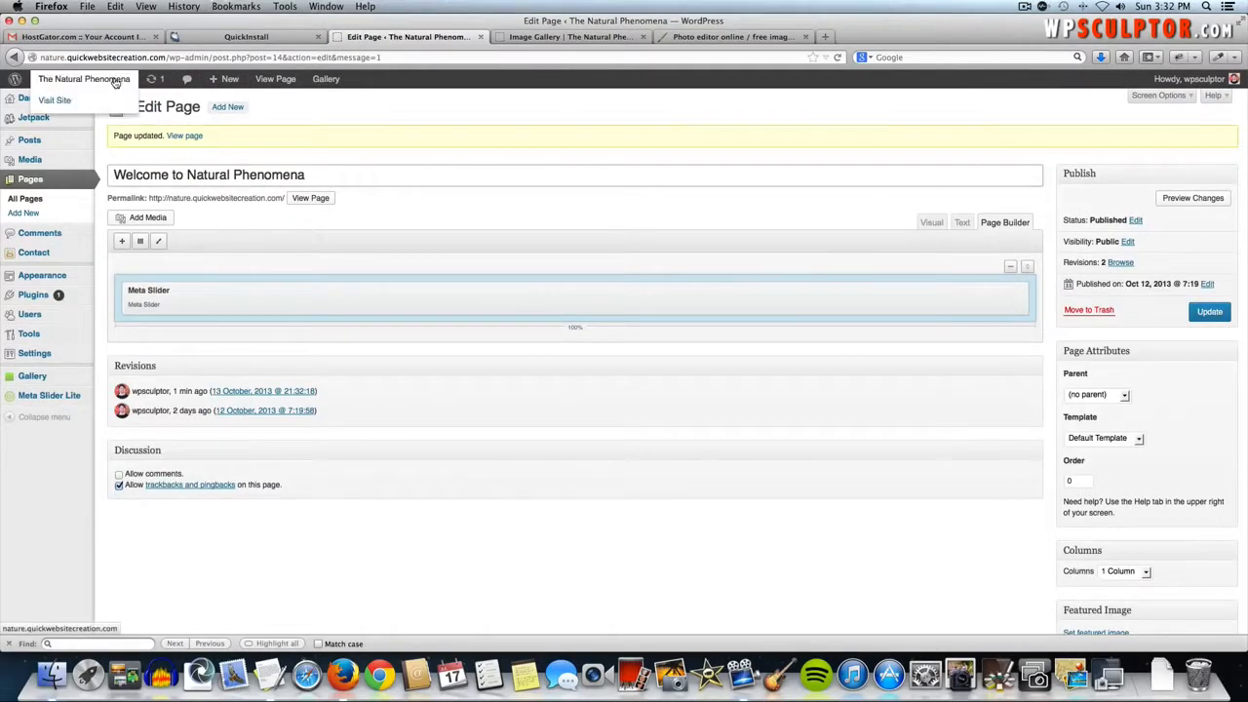
- Check the home page slider, following a slide to the image gallery and back
left_click(114, 80)
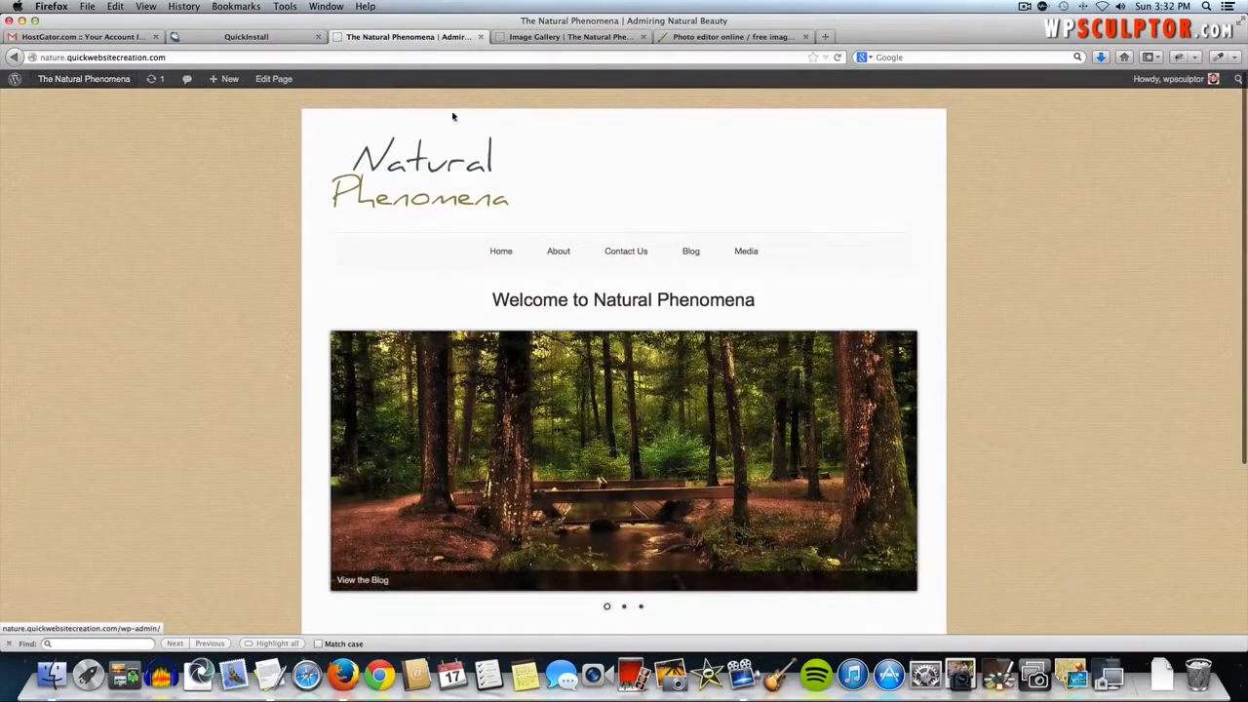
scroll(647, 241, "down", 3)
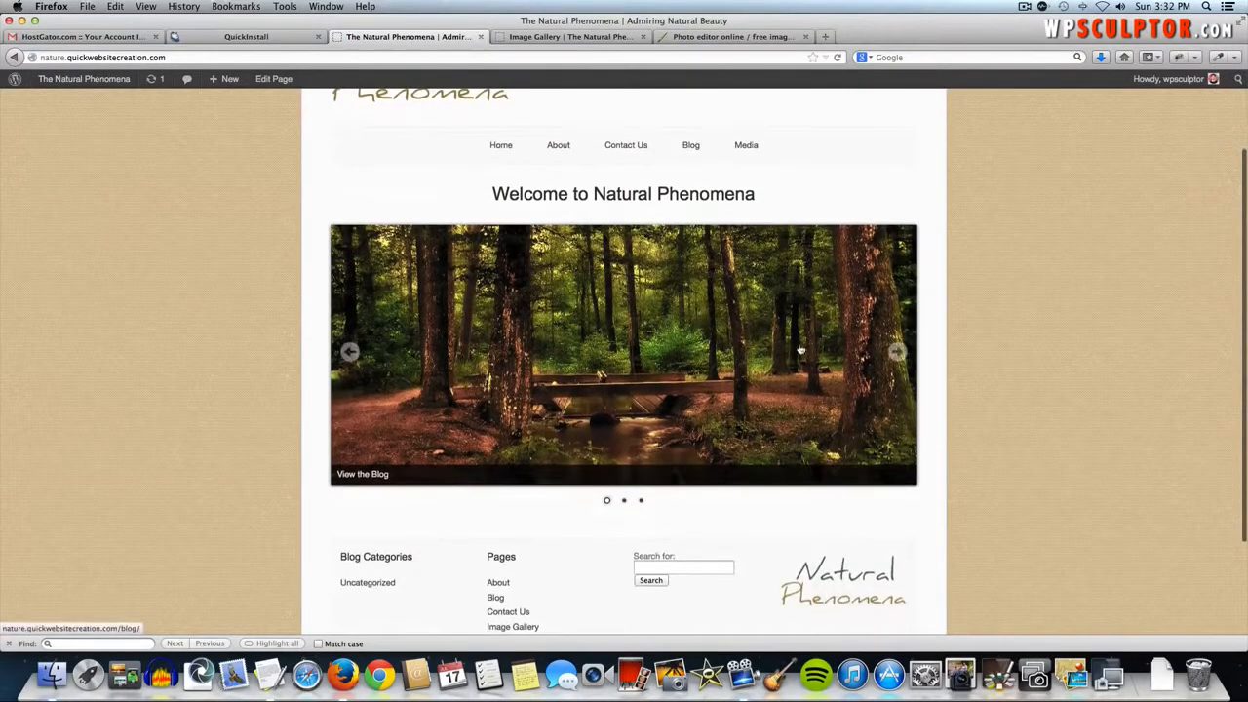
scroll(770, 329, "up", 1)
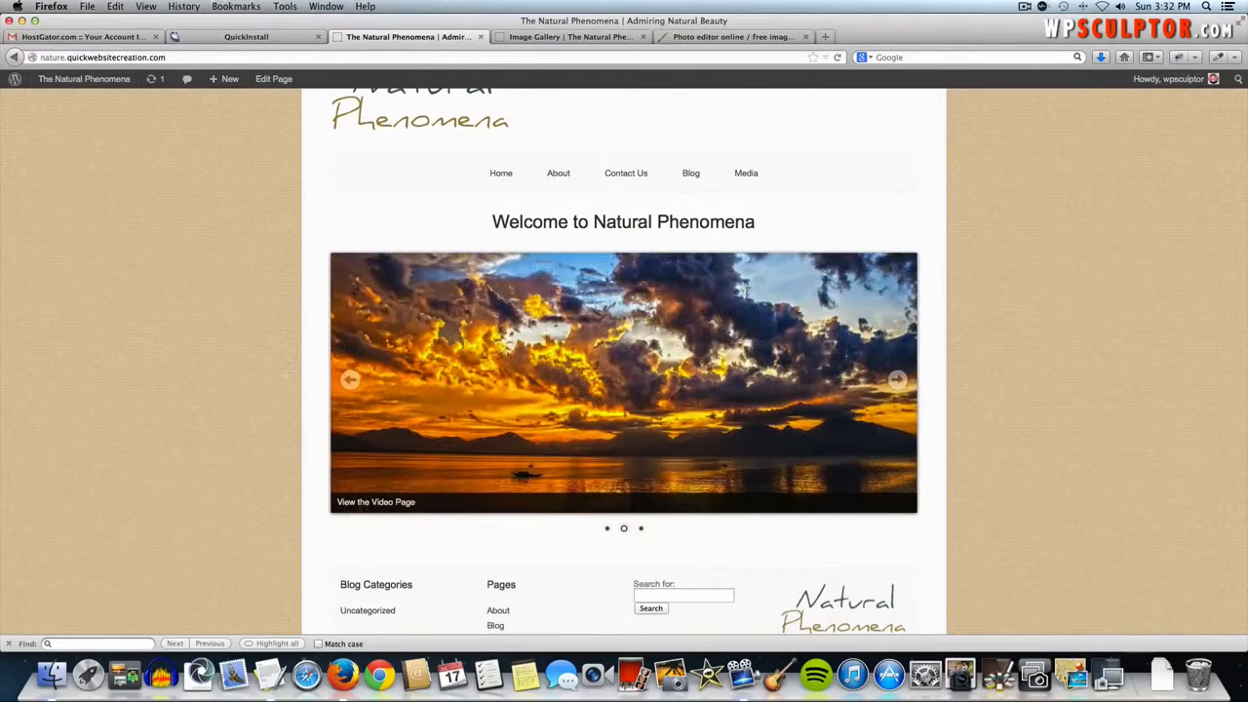
left_click(896, 379)
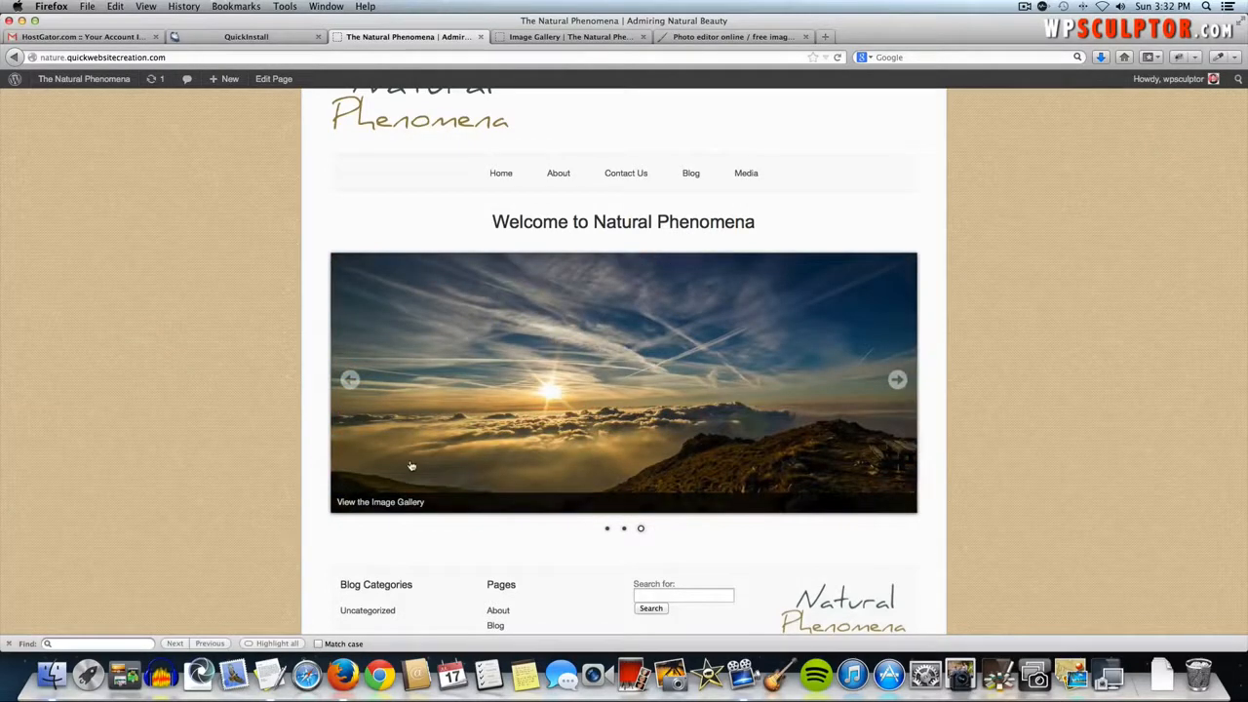
left_click(561, 386)
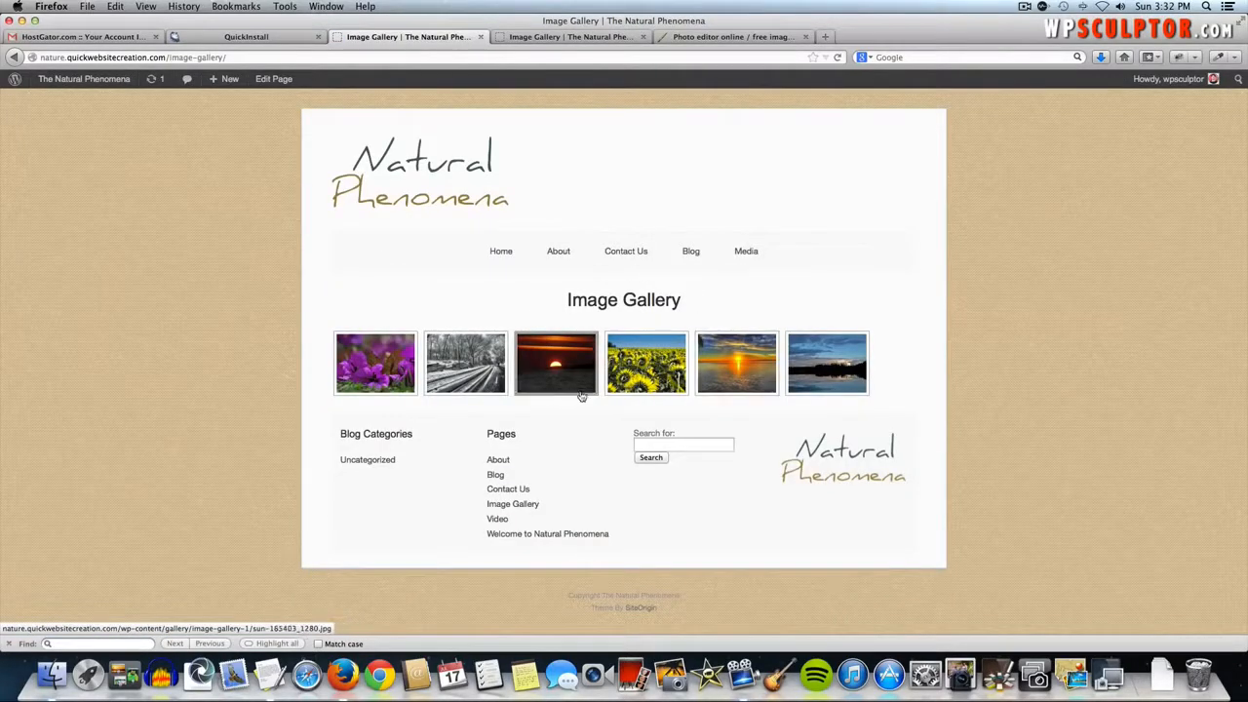
left_click(448, 186)
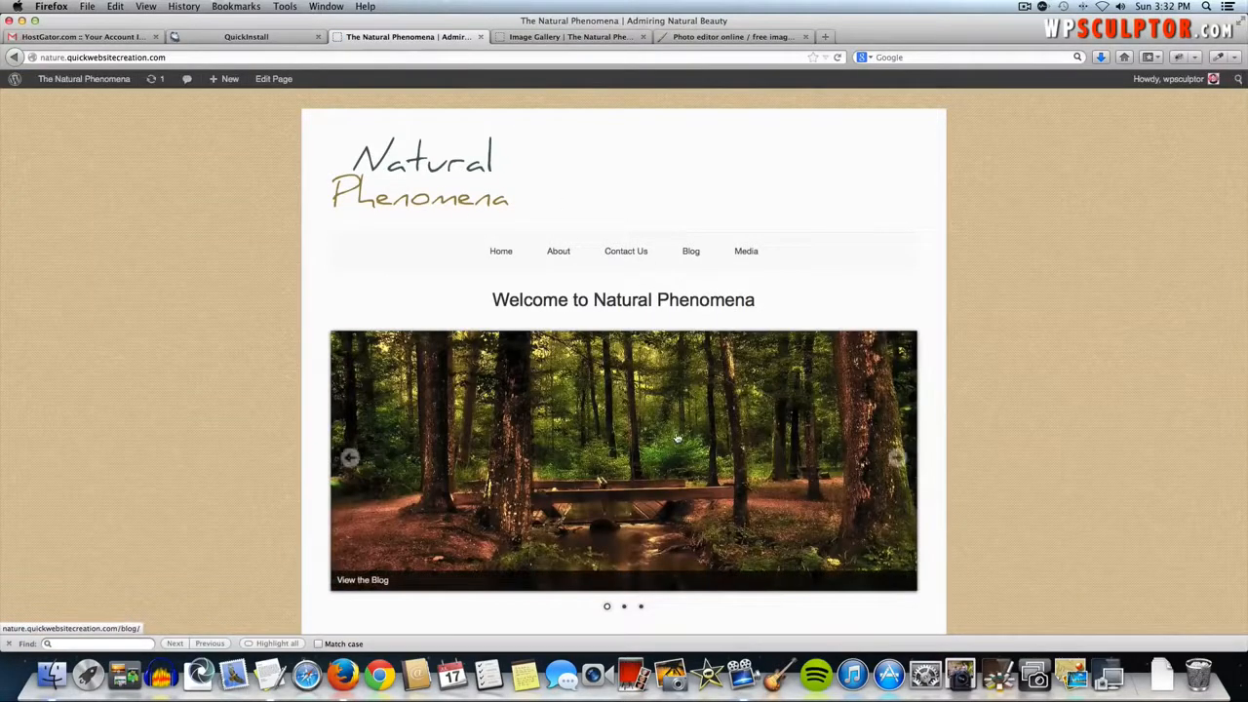
scroll(676, 437, "down", 2)
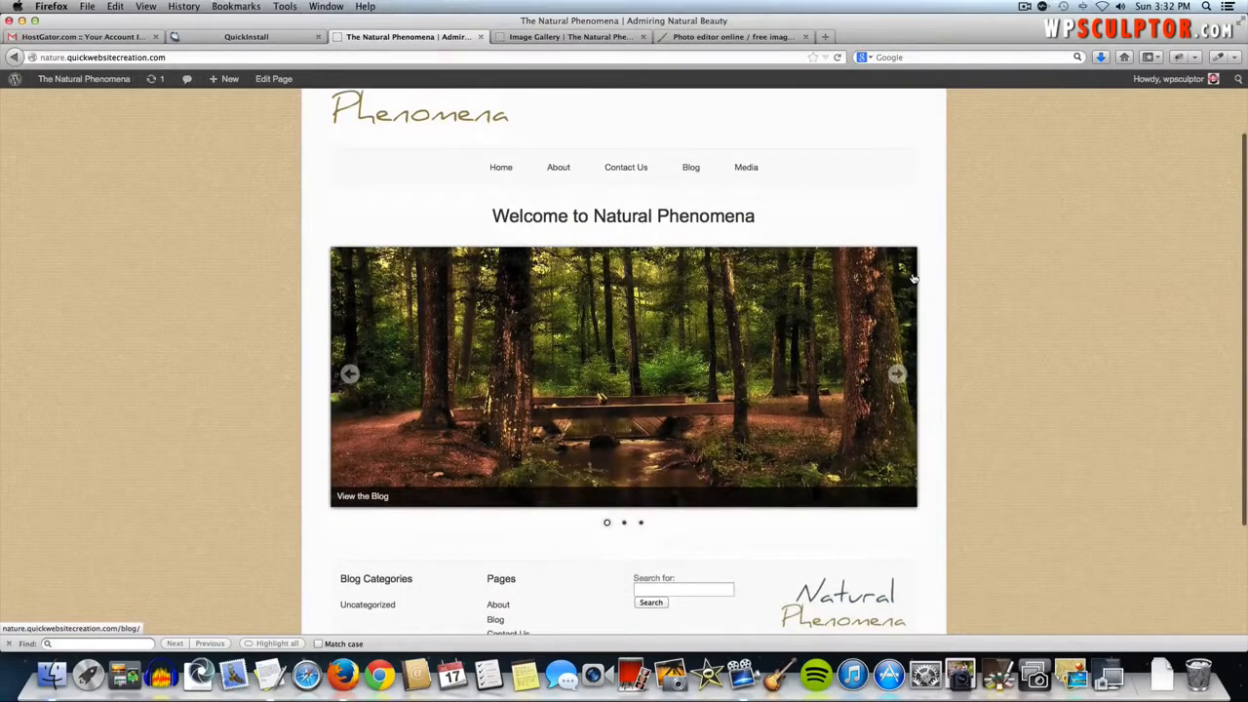
- Change Slide Show 1's width from 902 to 890 px in Meta Slider Lite and save
left_click(98, 83)
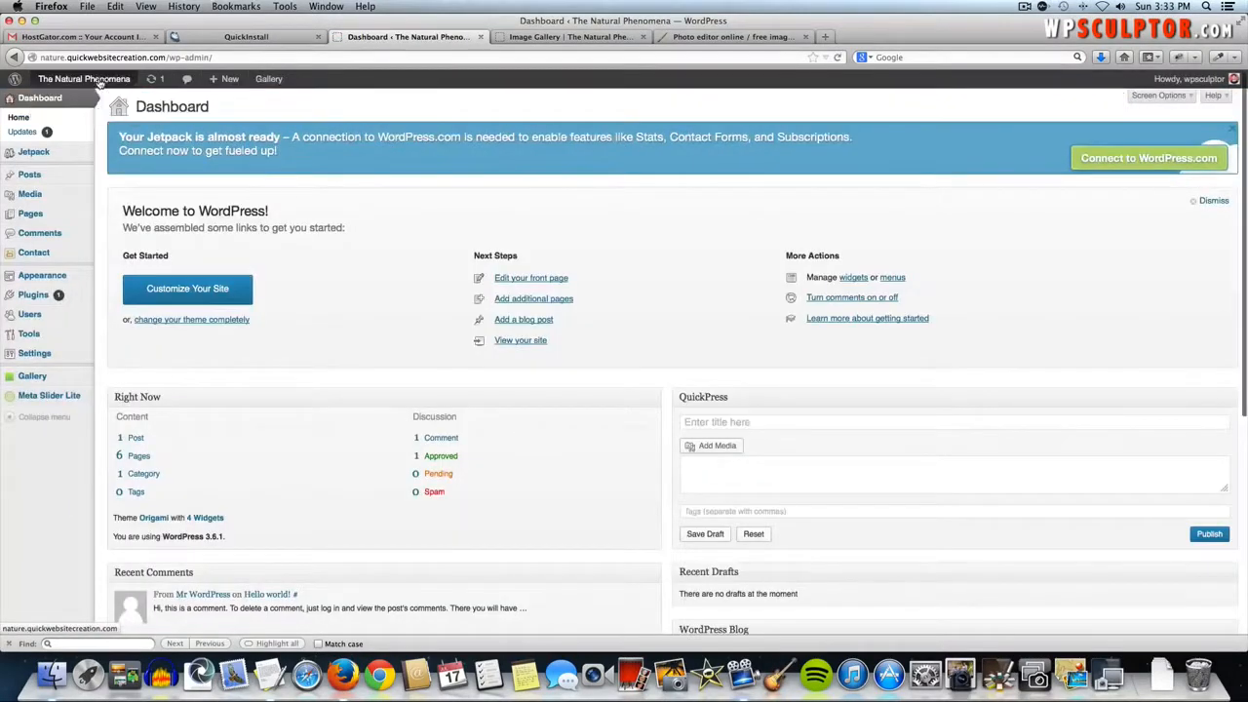
left_click(56, 399)
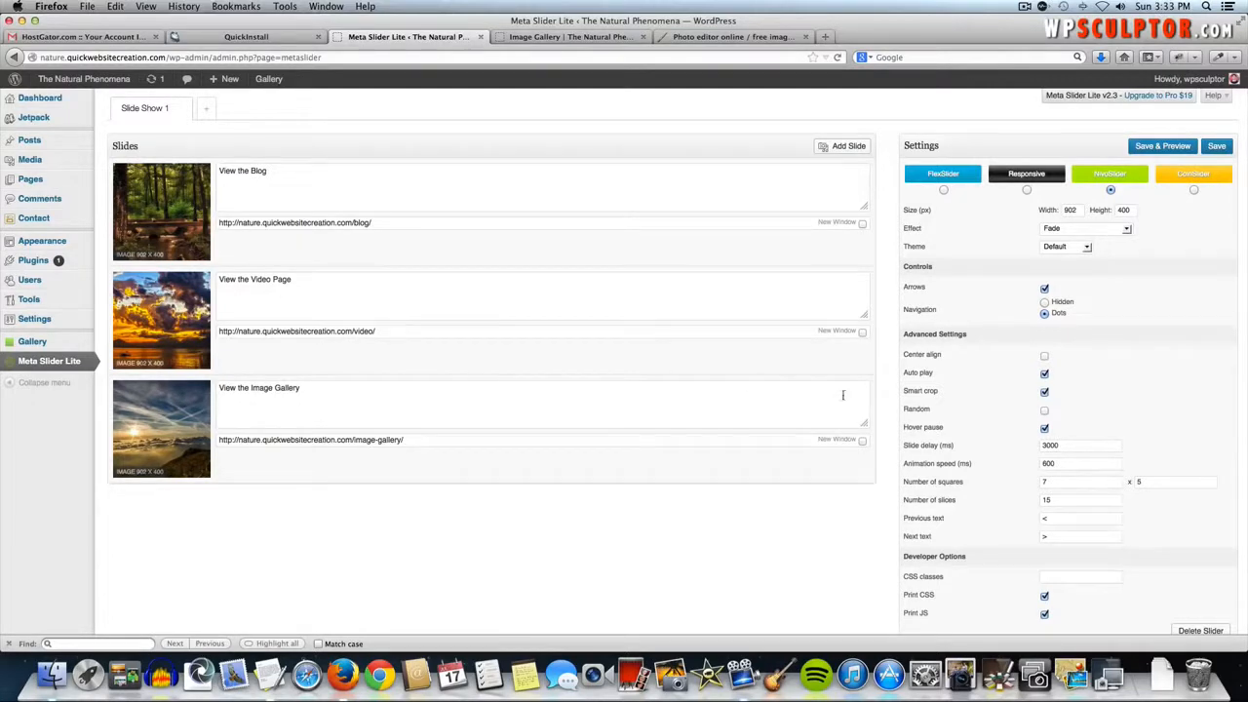
left_click(1069, 210)
left_click(1217, 146)
left_click(105, 82)
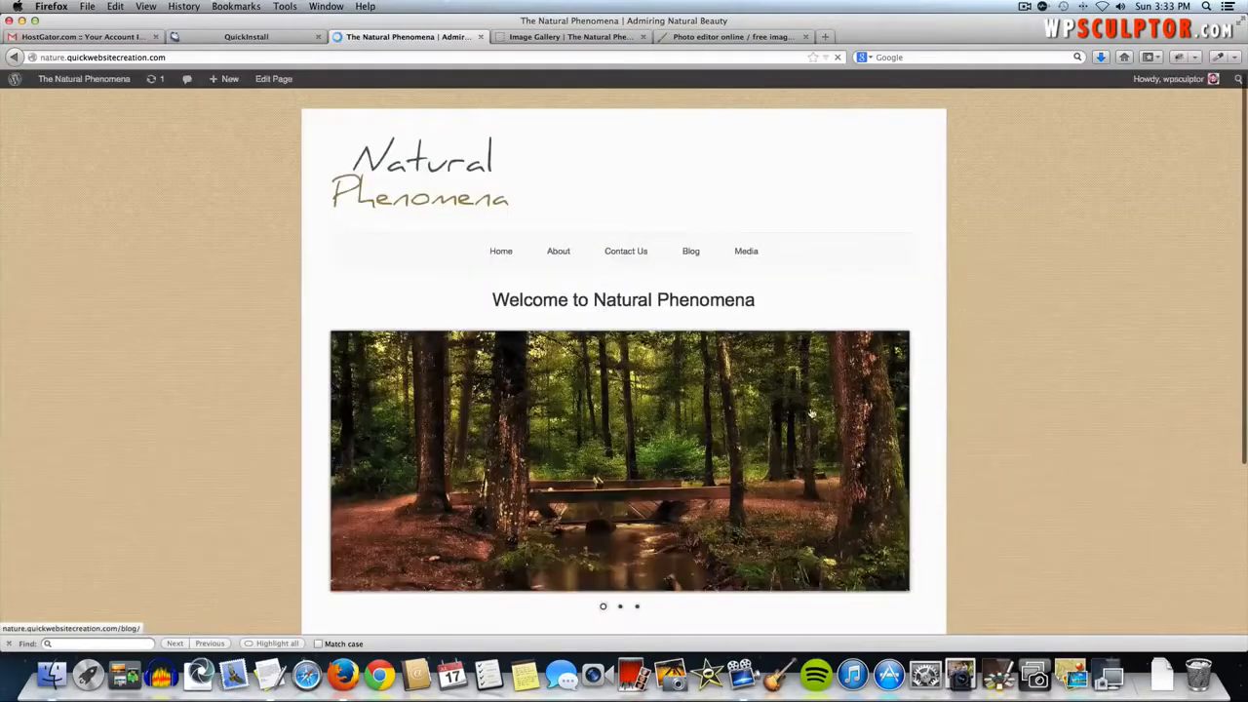
- Inspect the narrower slider on the home page, then return to the slider settings
scroll(924, 514, "down", 3)
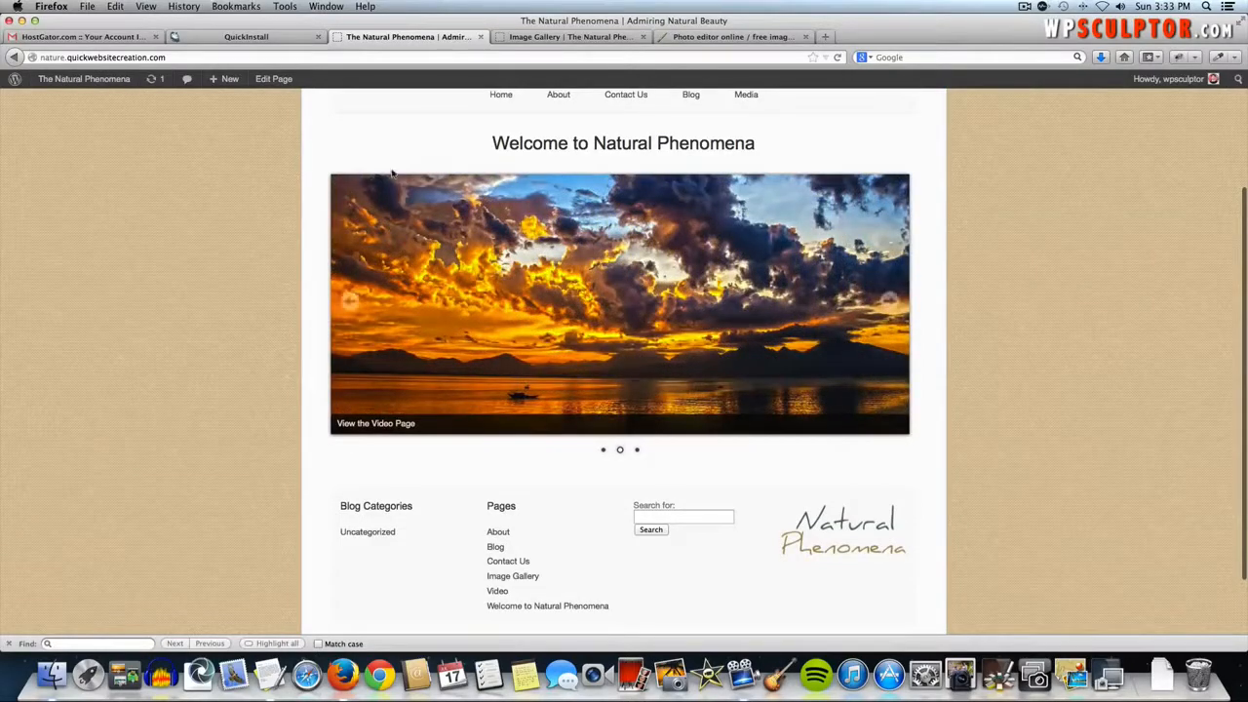
left_click(13, 56)
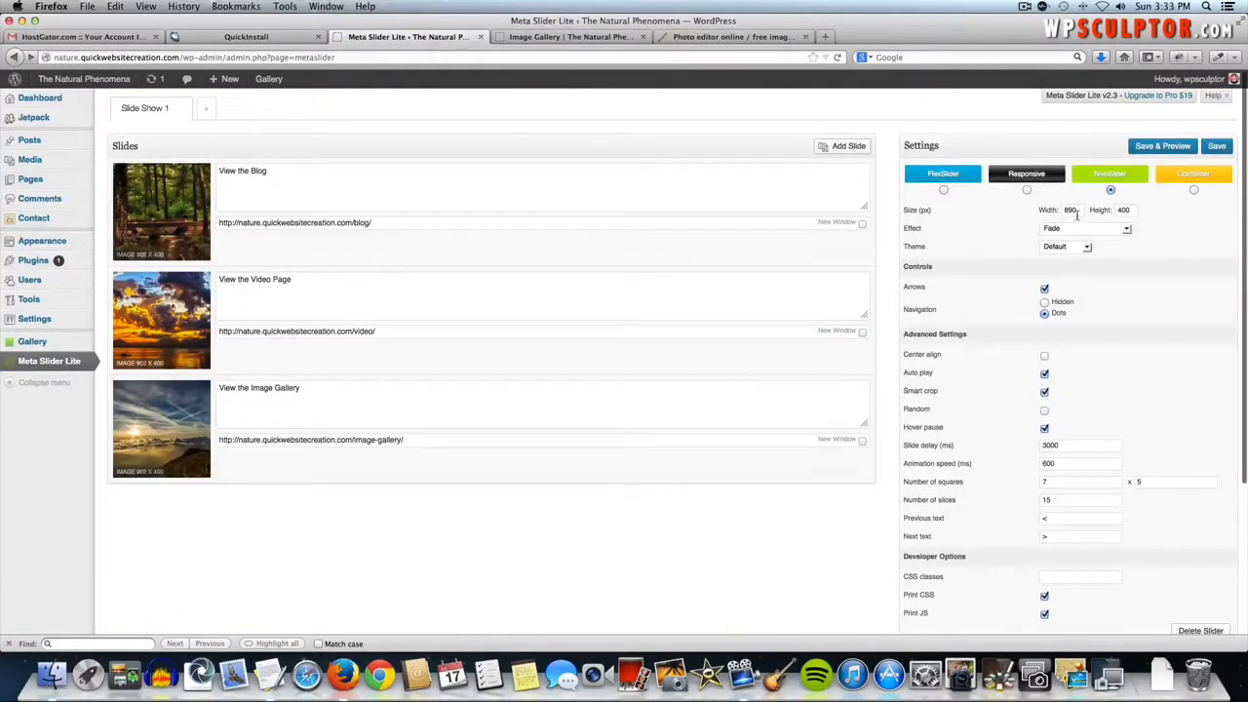
- Set the slider width back to 902 px, save and close the preview
double_click(1071, 210)
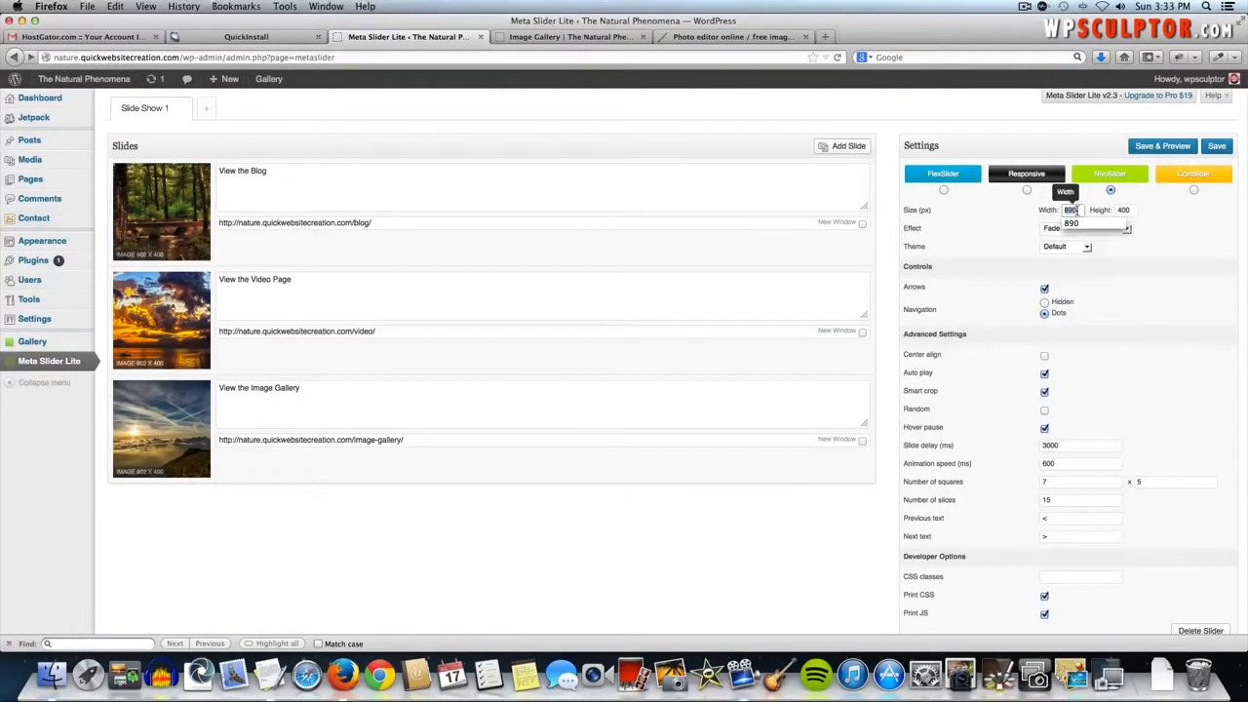
type("902")
left_click(1162, 149)
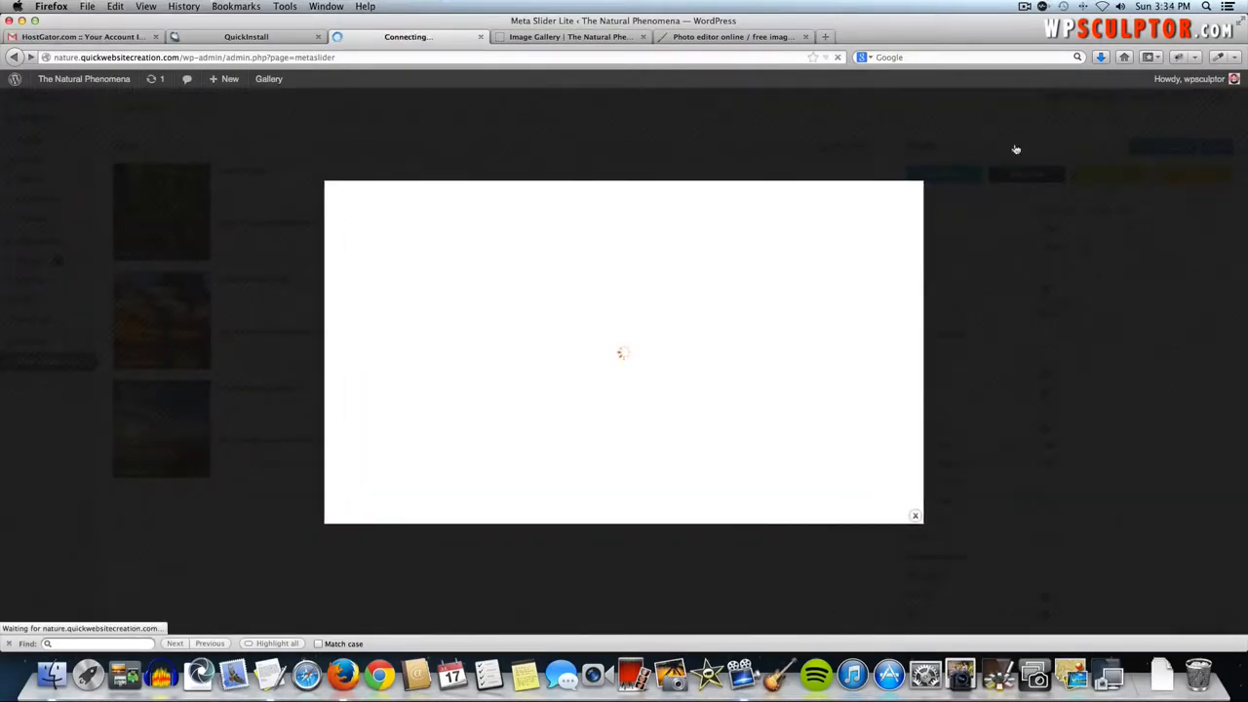
left_click(970, 439)
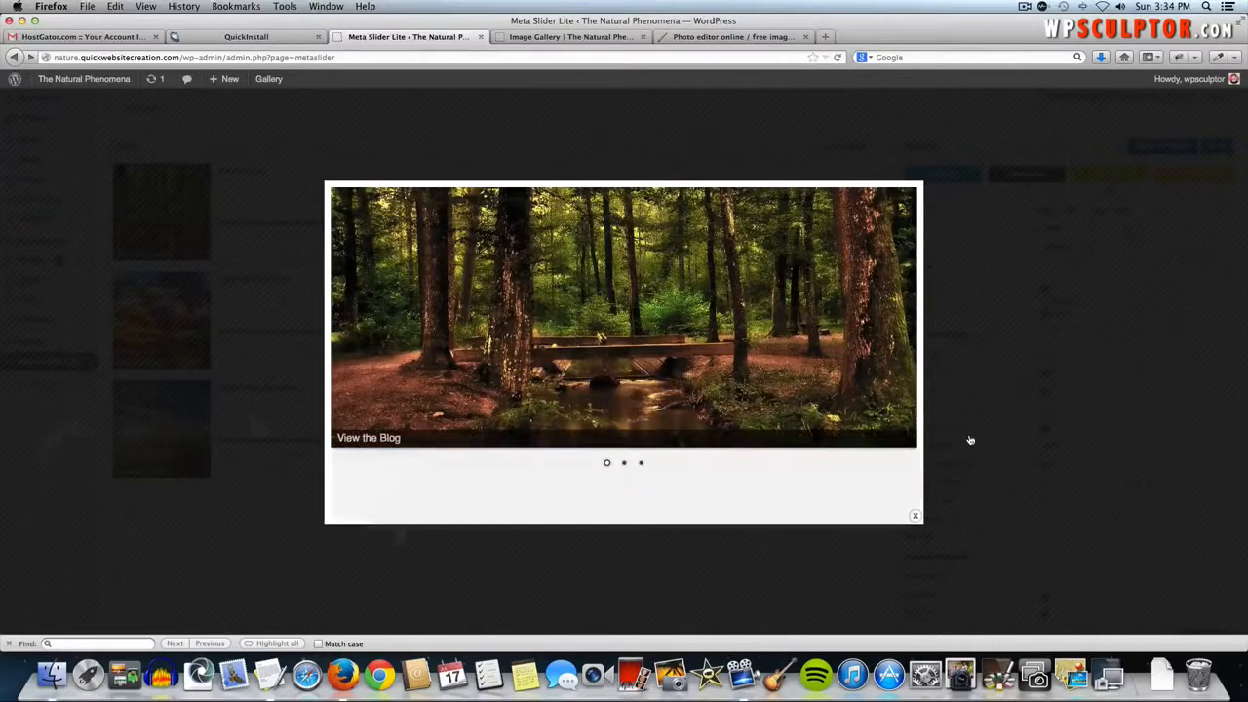
- Check the full-width slider on the live home page, then open the page for editing
left_click(56, 80)
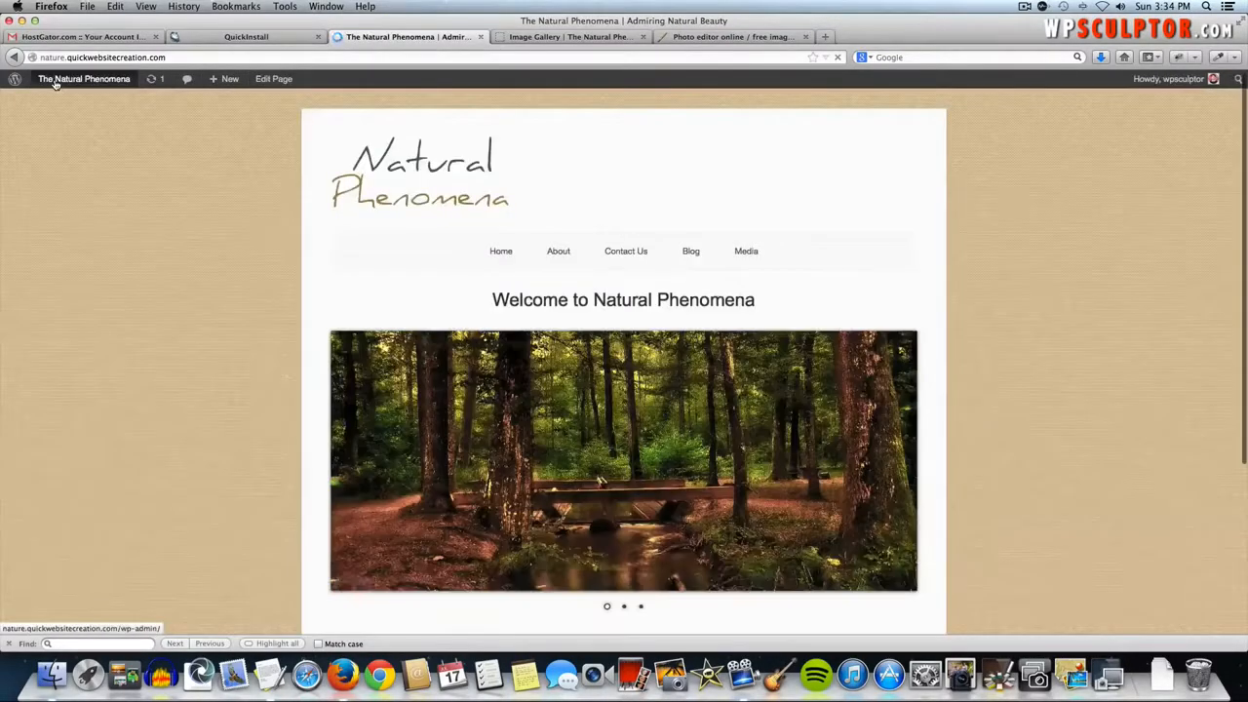
scroll(656, 244, "down", 3)
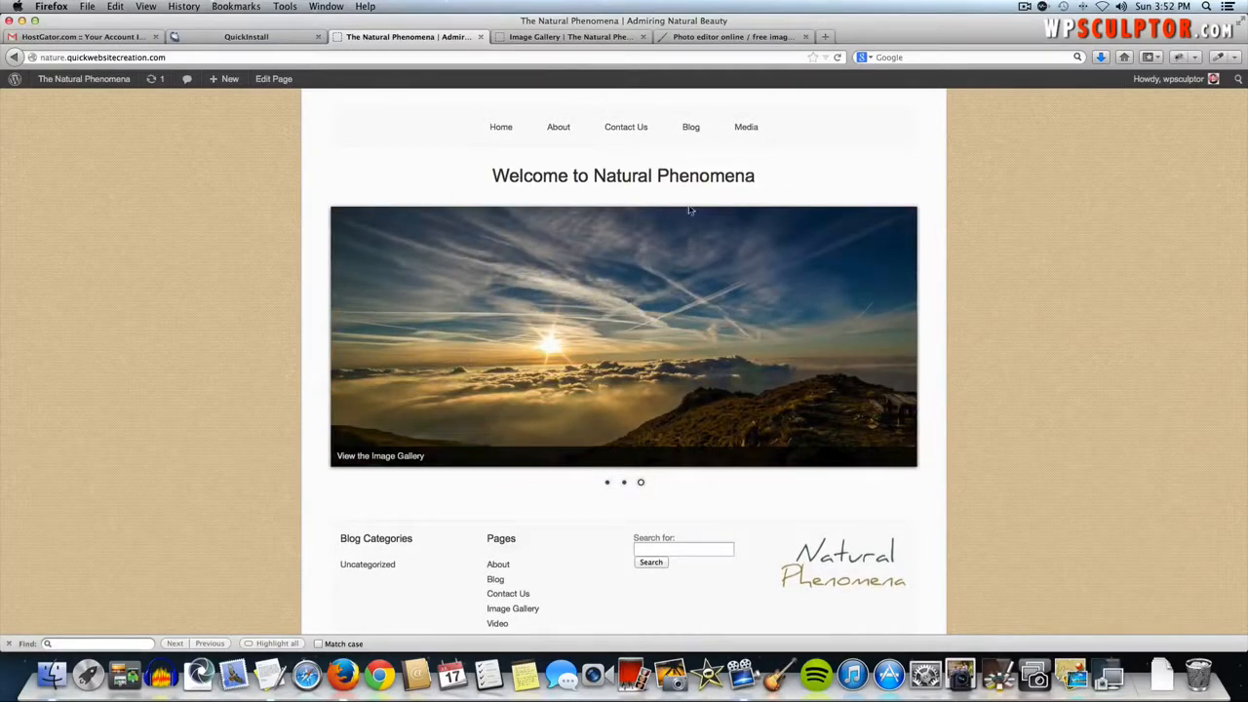
left_click(276, 80)
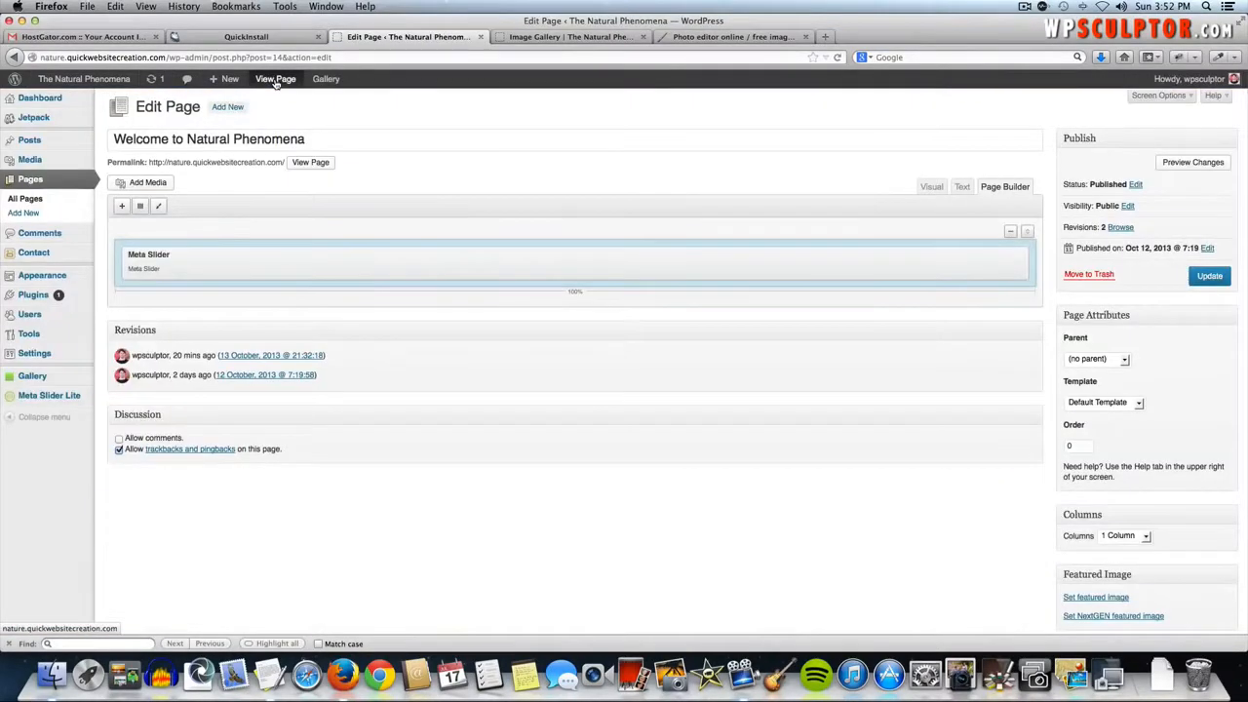
- Add a Call To Action (PB) widget below the Meta Slider in Page Builder
mouse_move(509, 276)
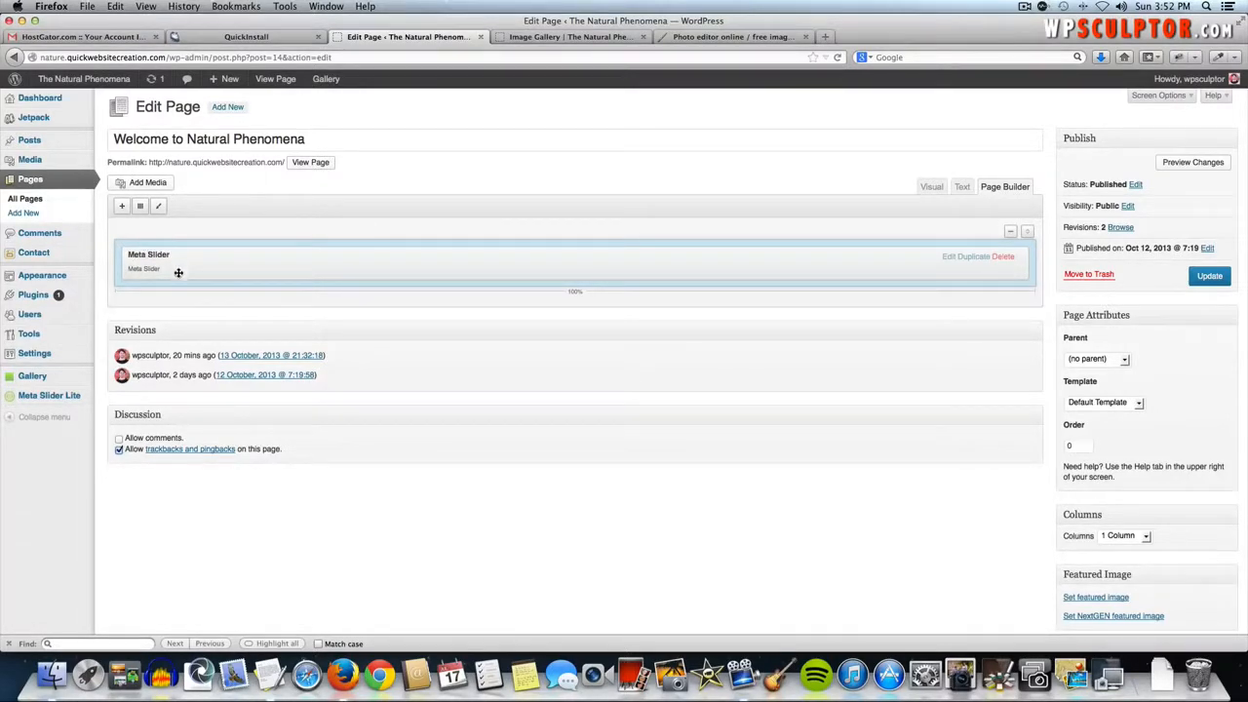
left_click(122, 209)
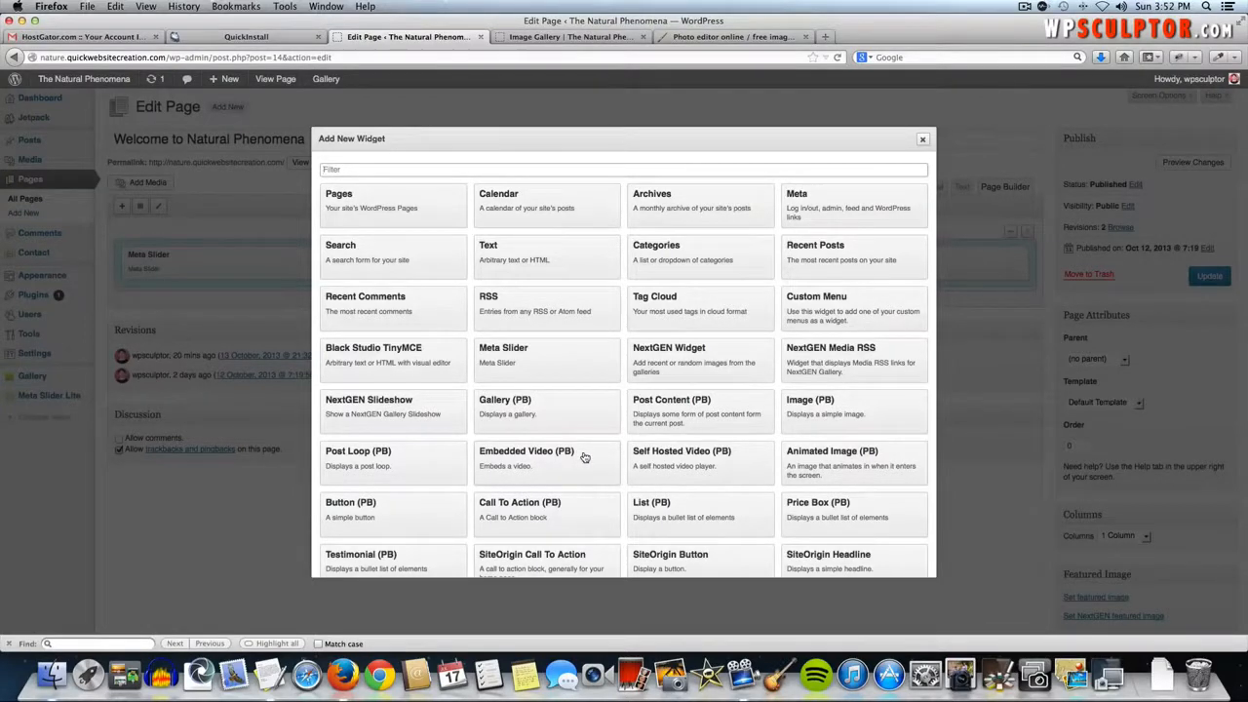
scroll(571, 489, "down", 2)
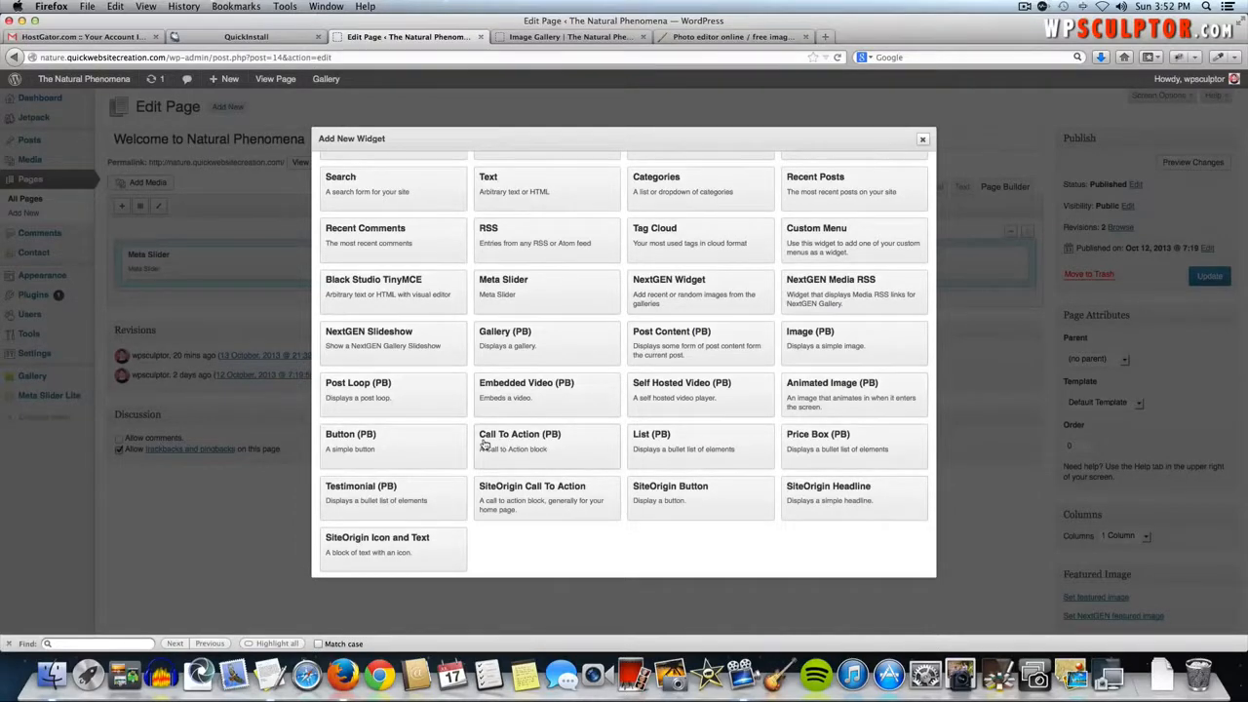
left_click(500, 447)
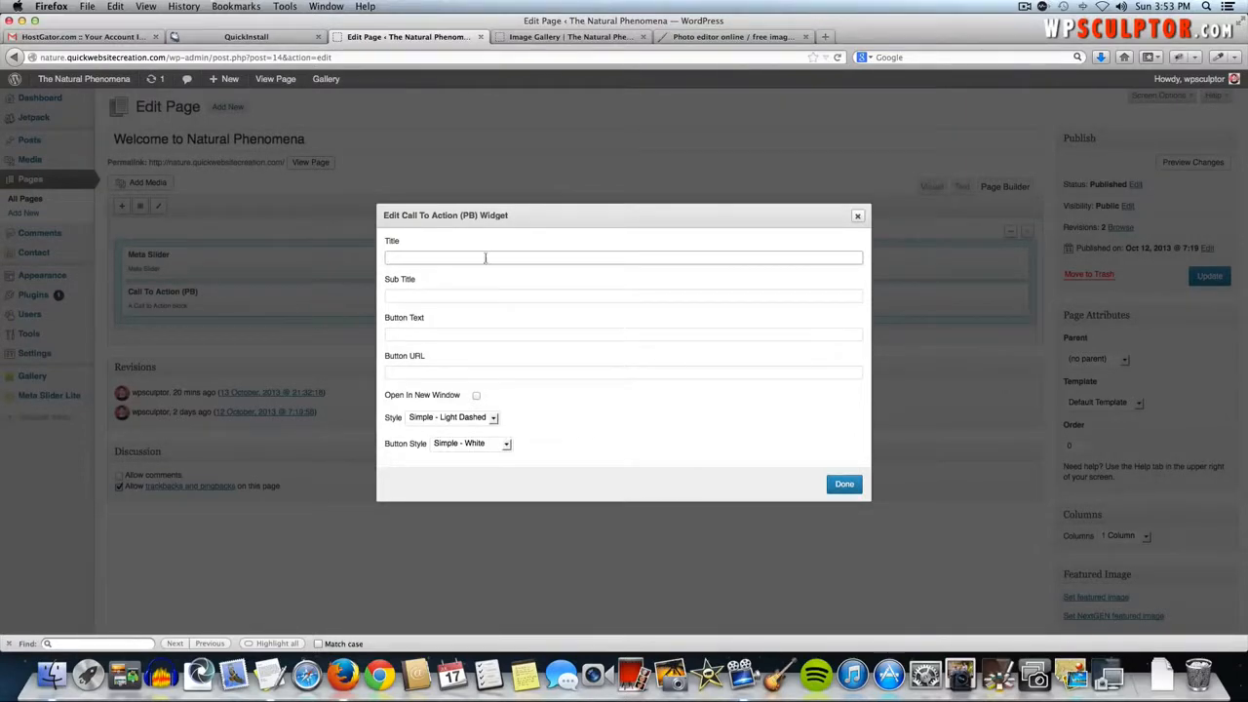
- Fill in title 'Check Out the Video Page!', the YouTube-embedding sub title, and 'Check it Out!' button text
key("super+Tab")
key("super+Tab")
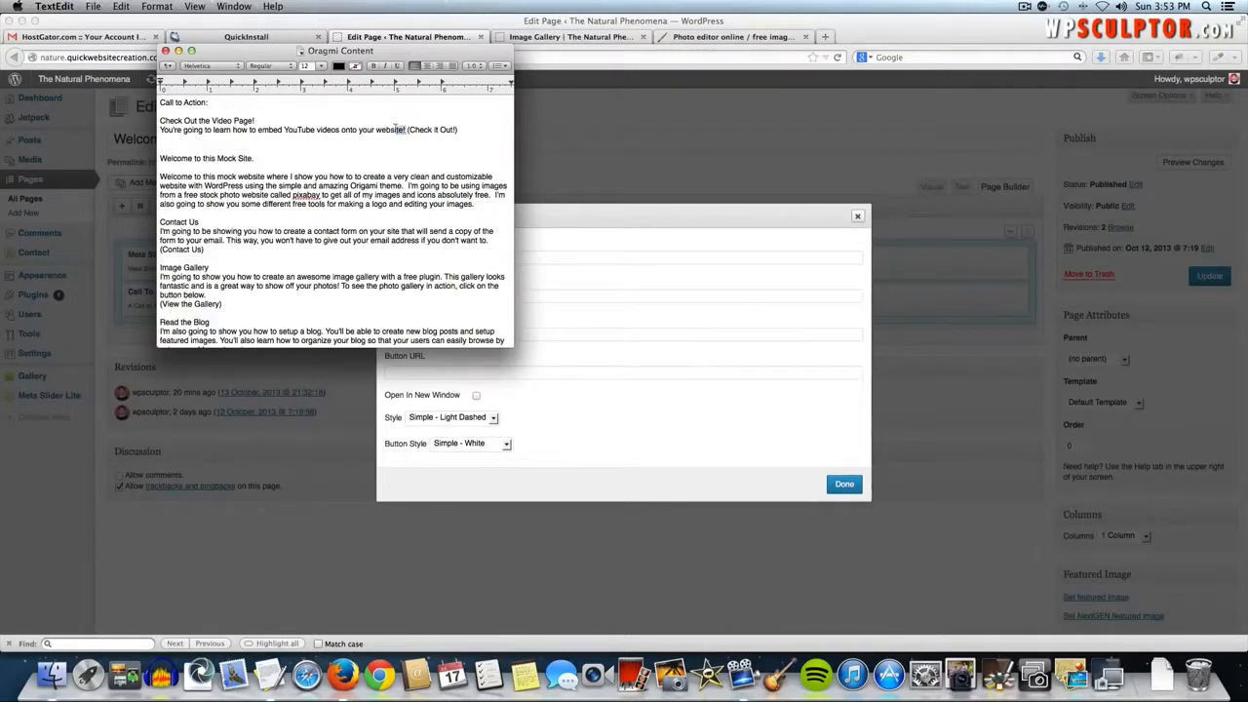
left_click_drag(404, 130, 156, 132)
key("super+c")
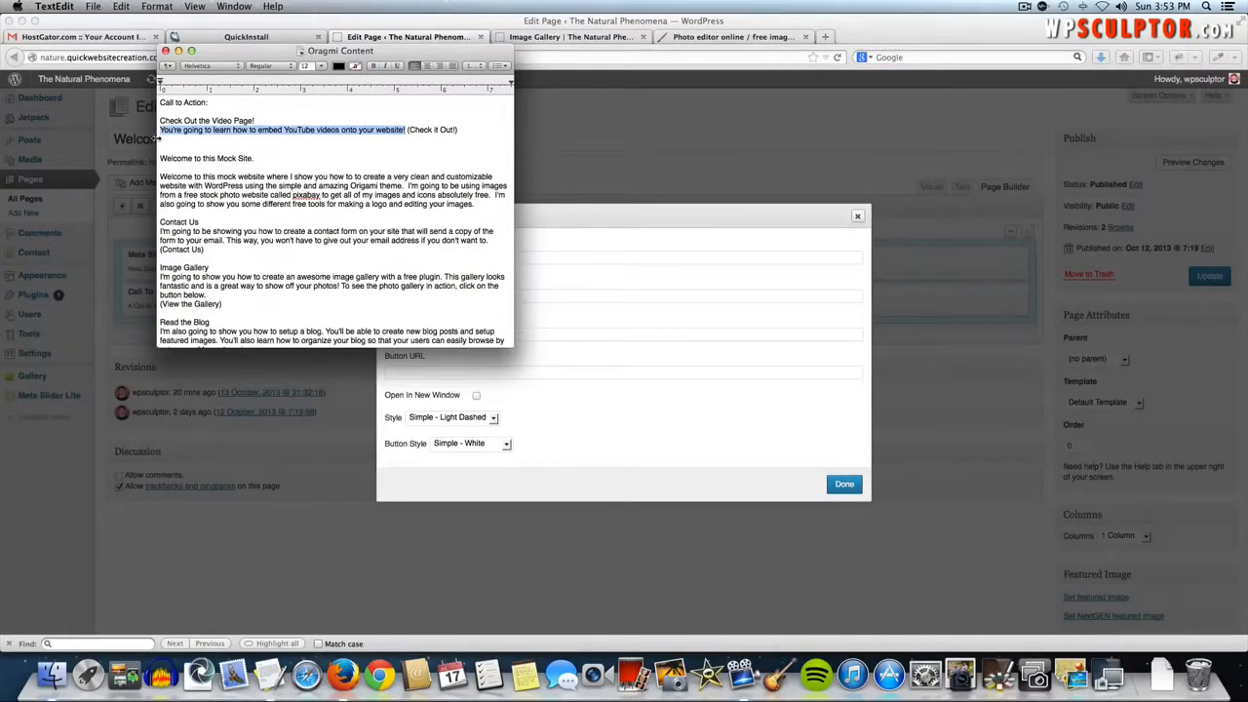
key("super+Tab")
type("Chec")
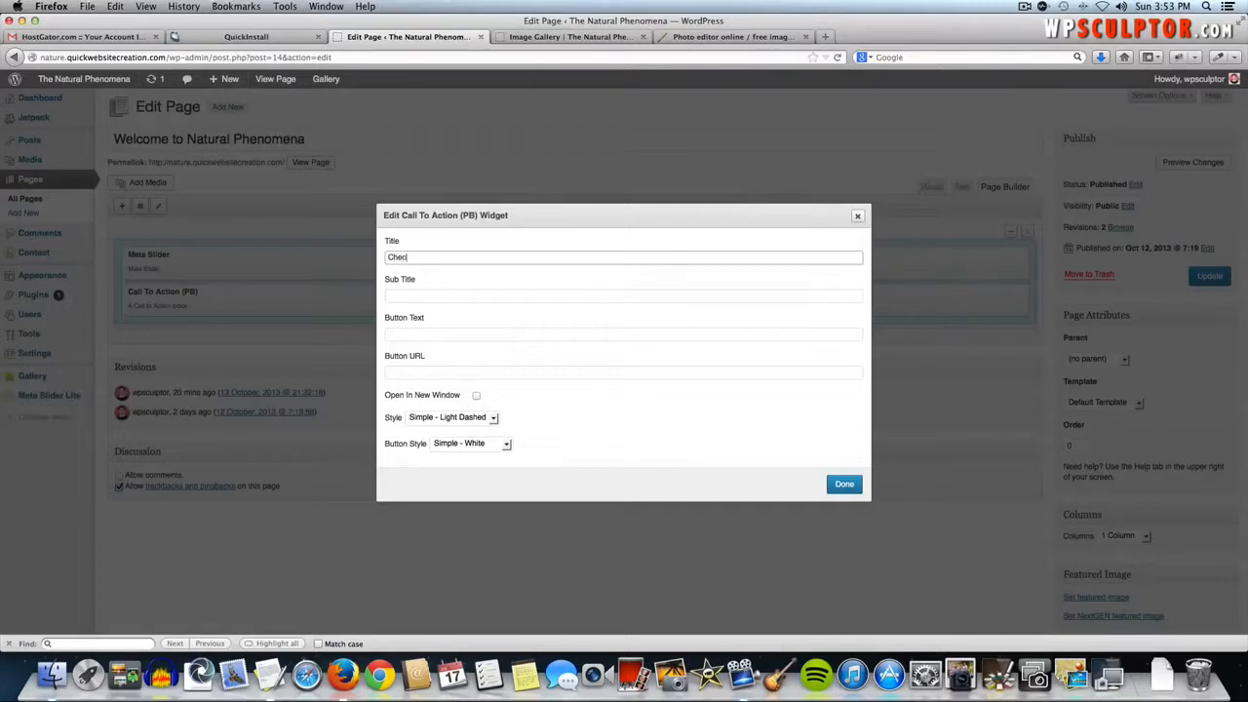
type("k Out the Video Page!")
left_click(391, 291)
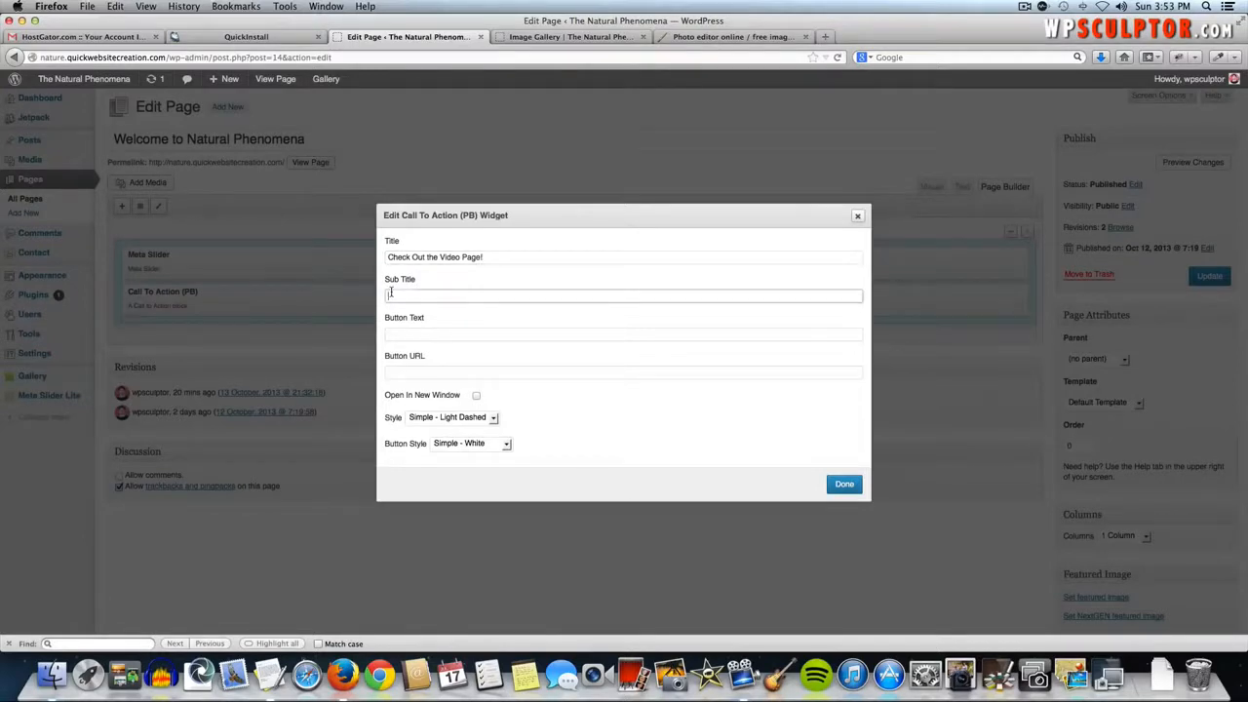
key("super+v")
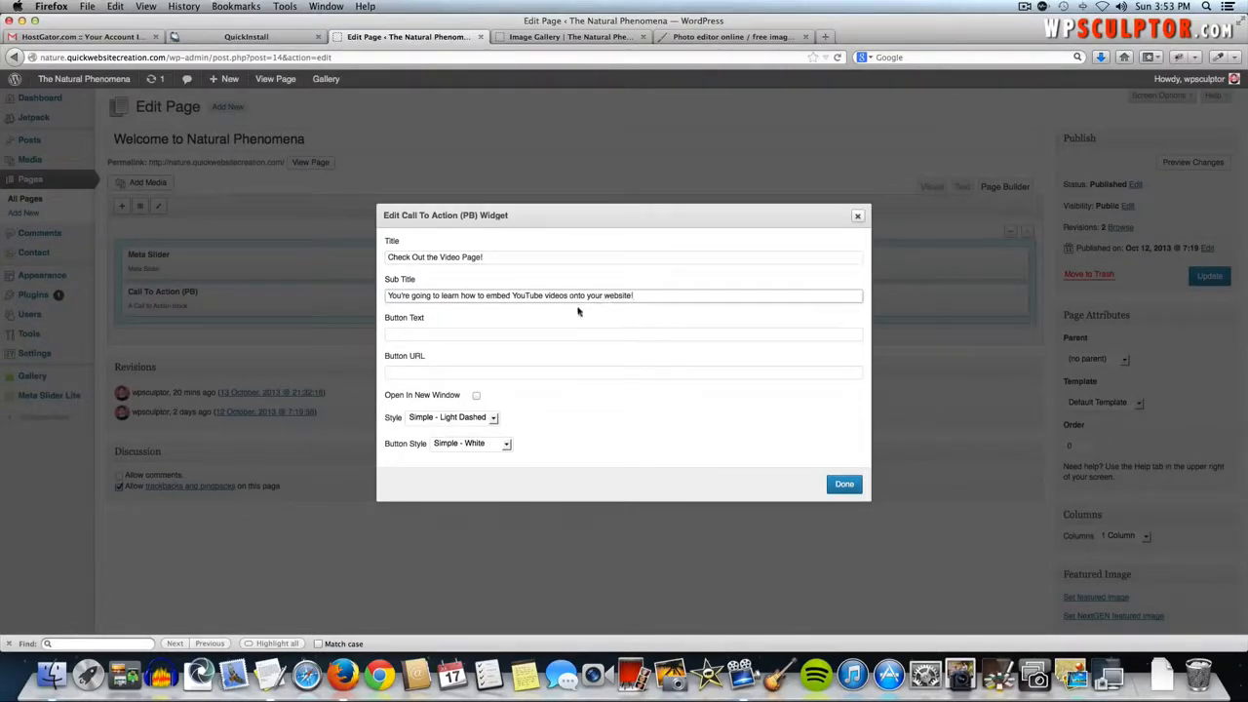
left_click(421, 335)
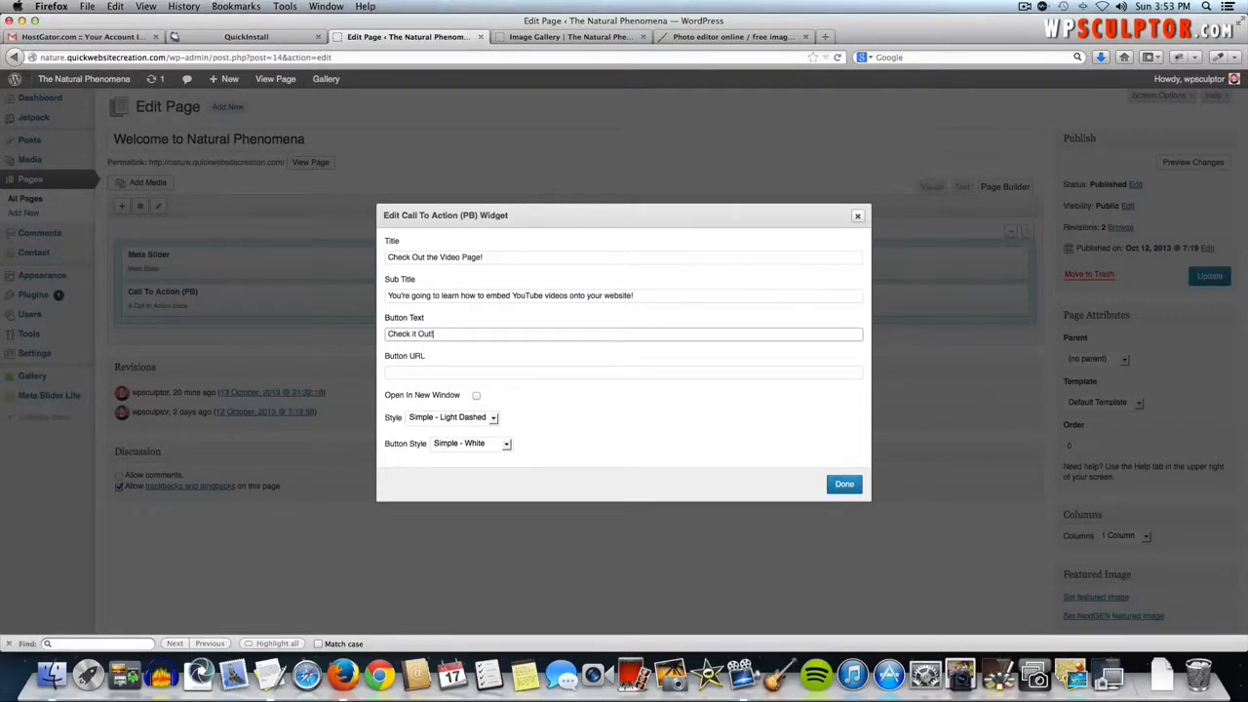
left_click(411, 372)
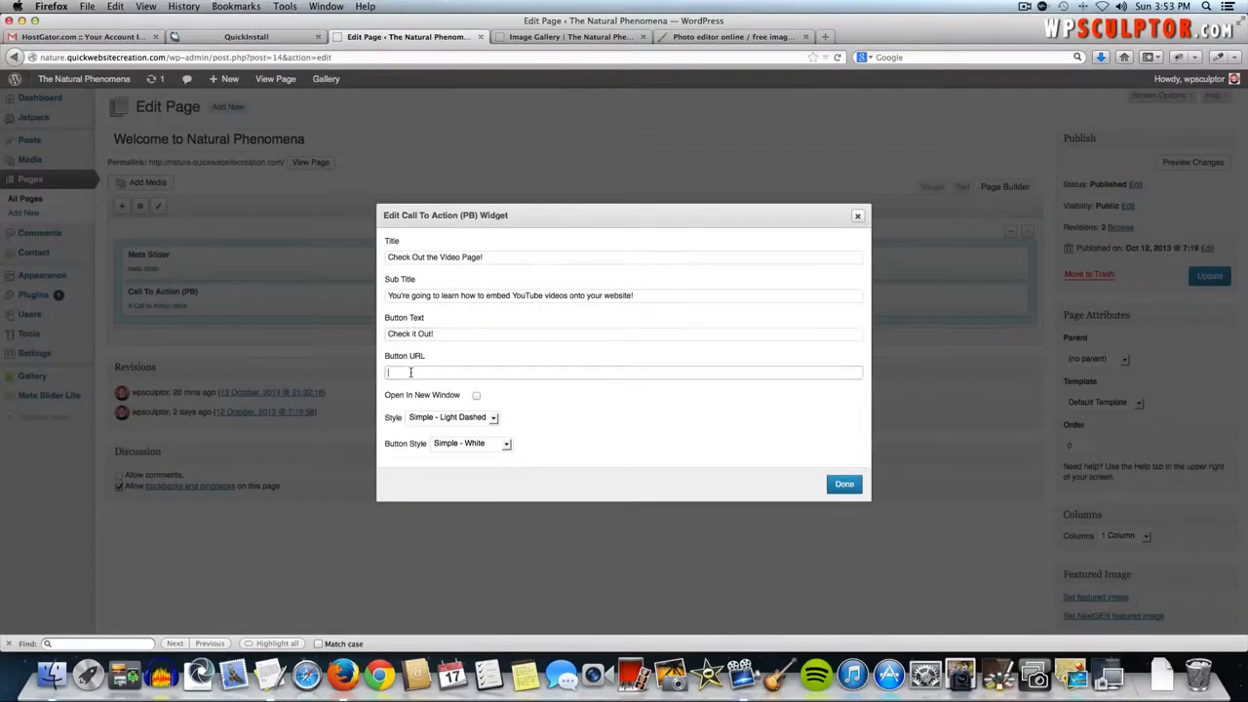
left_click(573, 37)
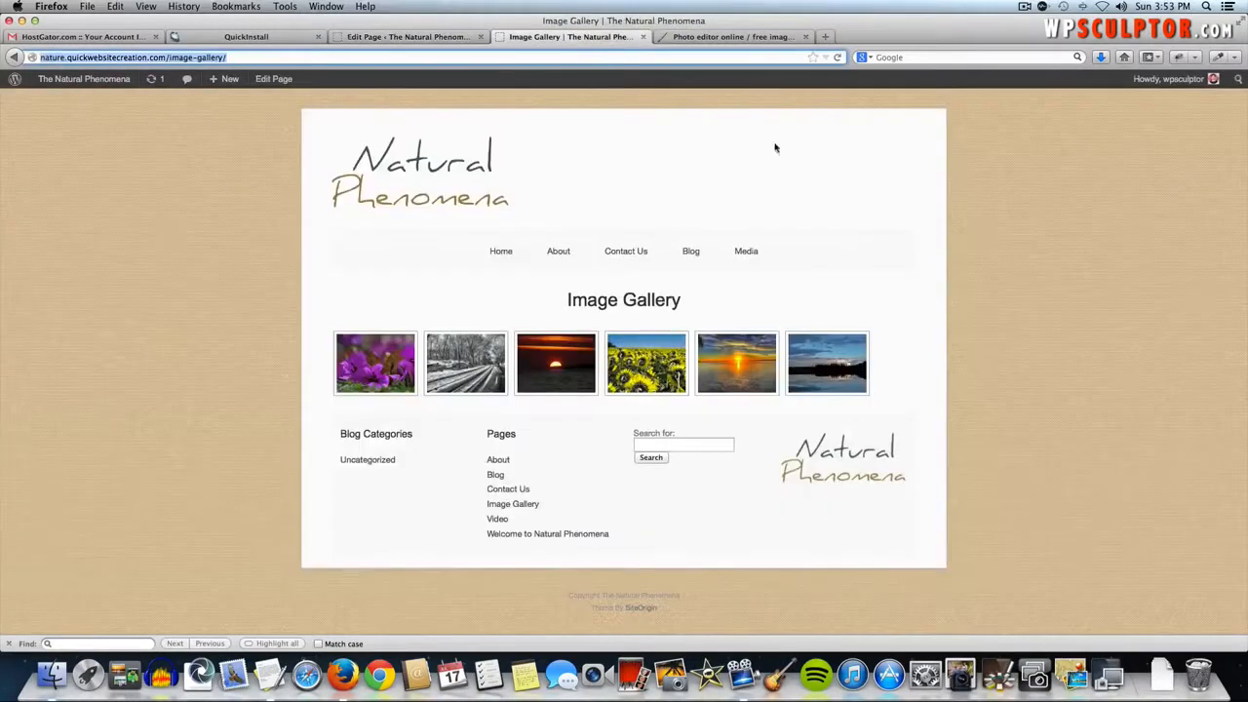
- Set the button link to the live site's /video/ page address
mouse_move(752, 273)
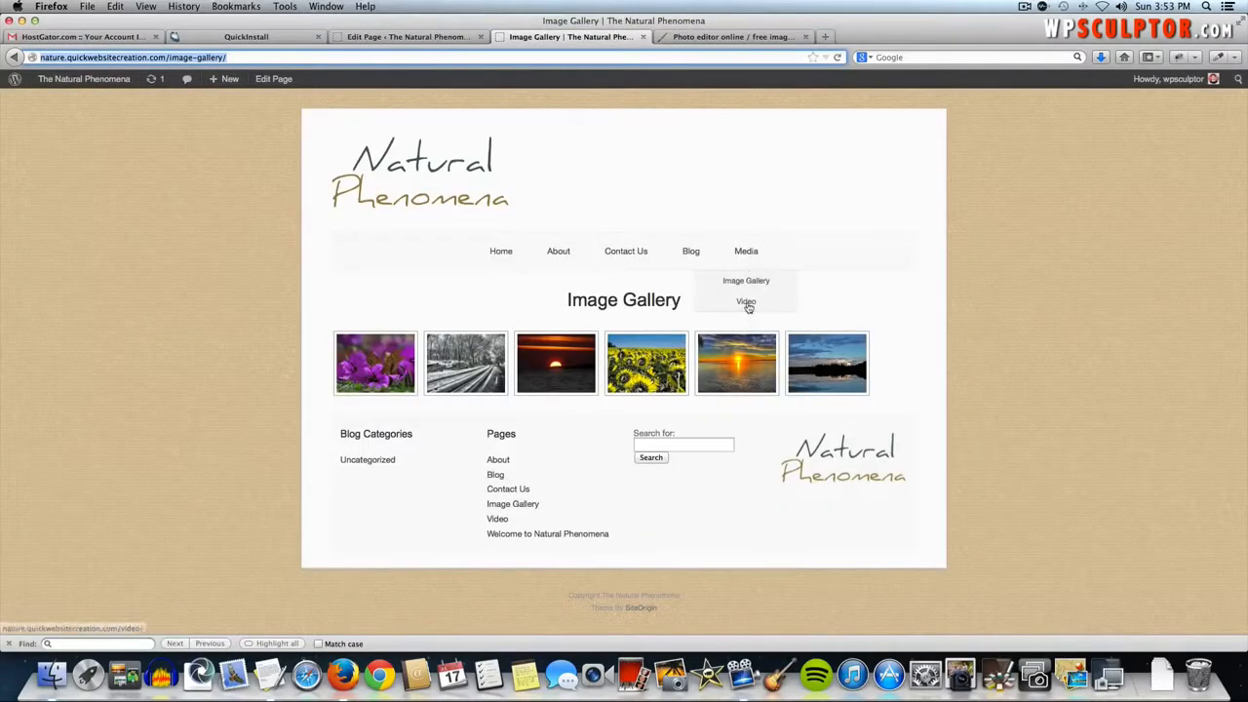
left_click(747, 303)
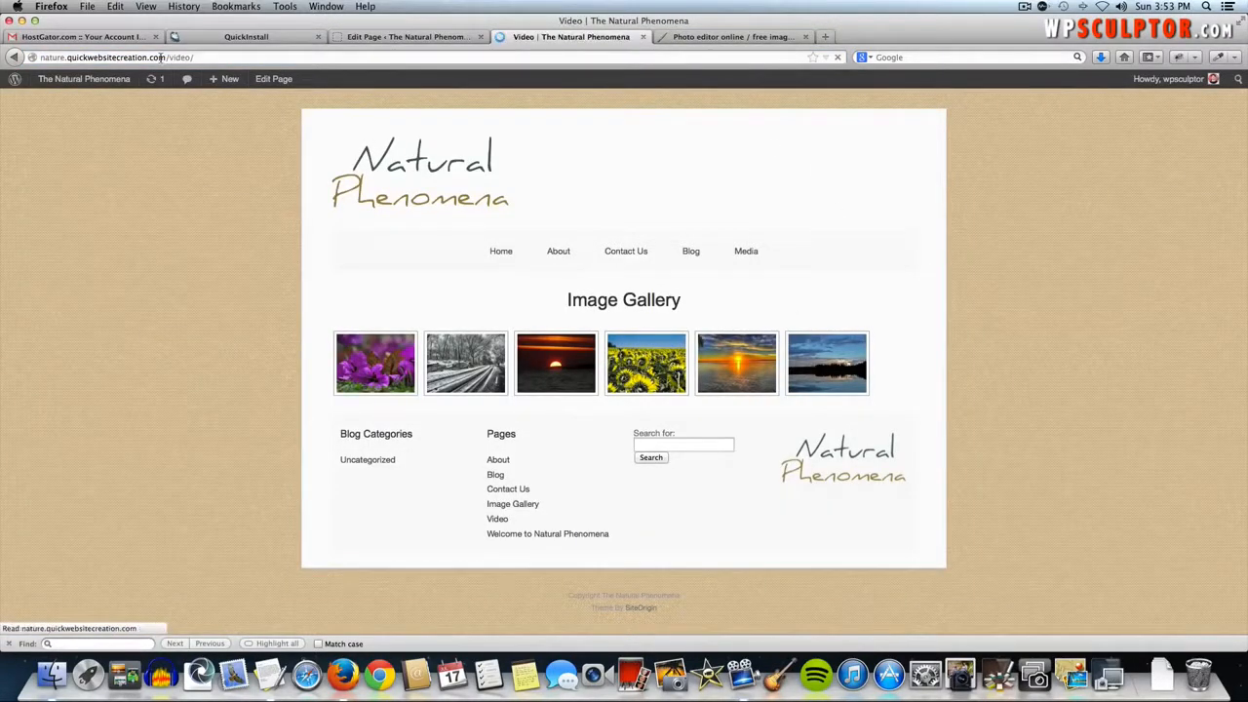
left_click(161, 57)
key("super+c")
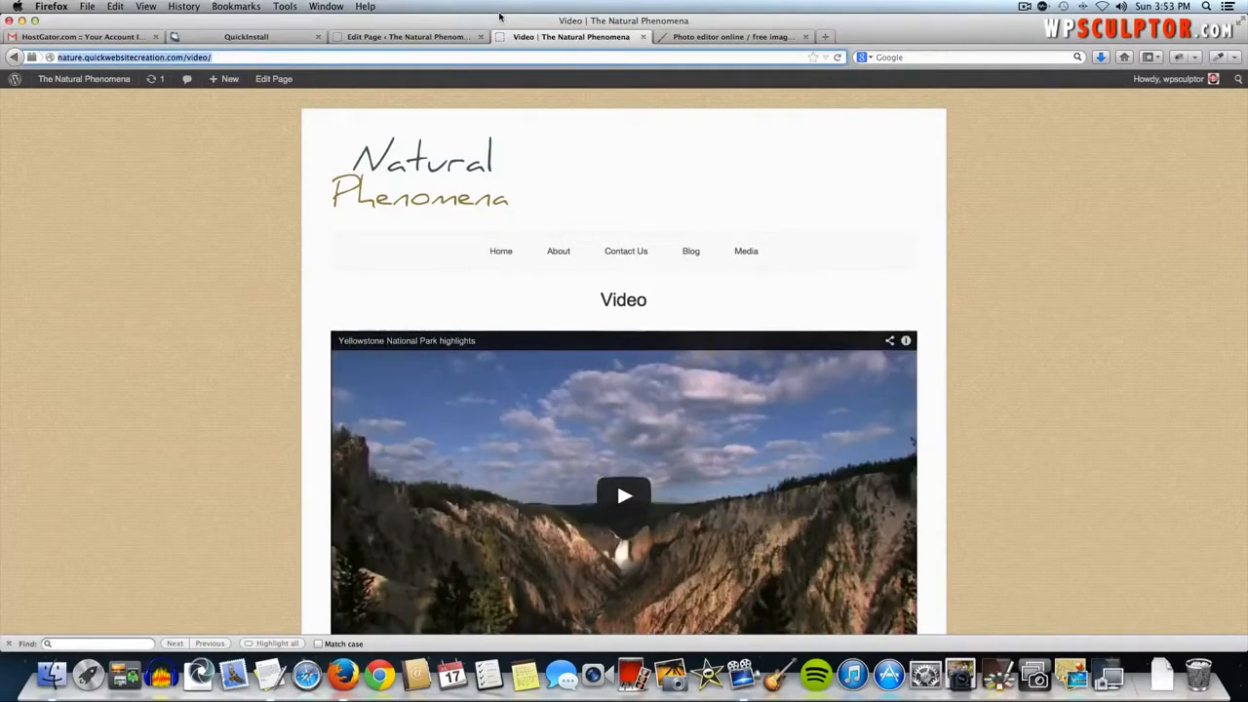
left_click(420, 37)
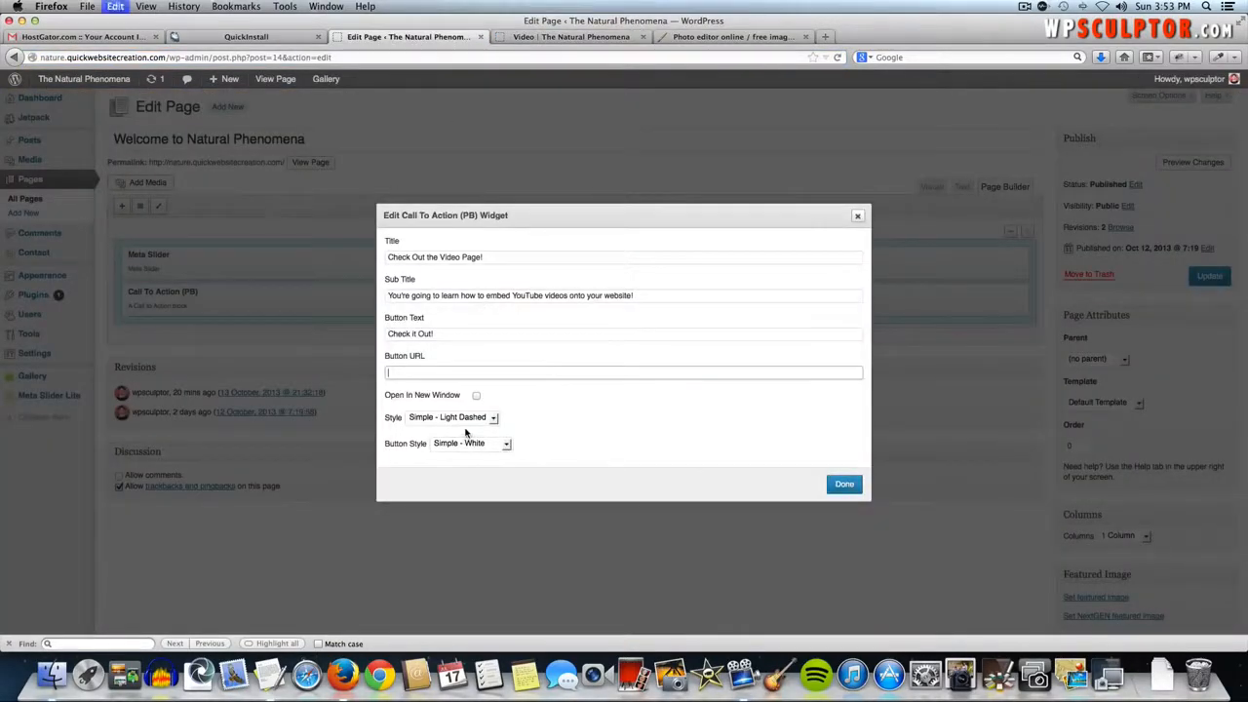
key("super+v")
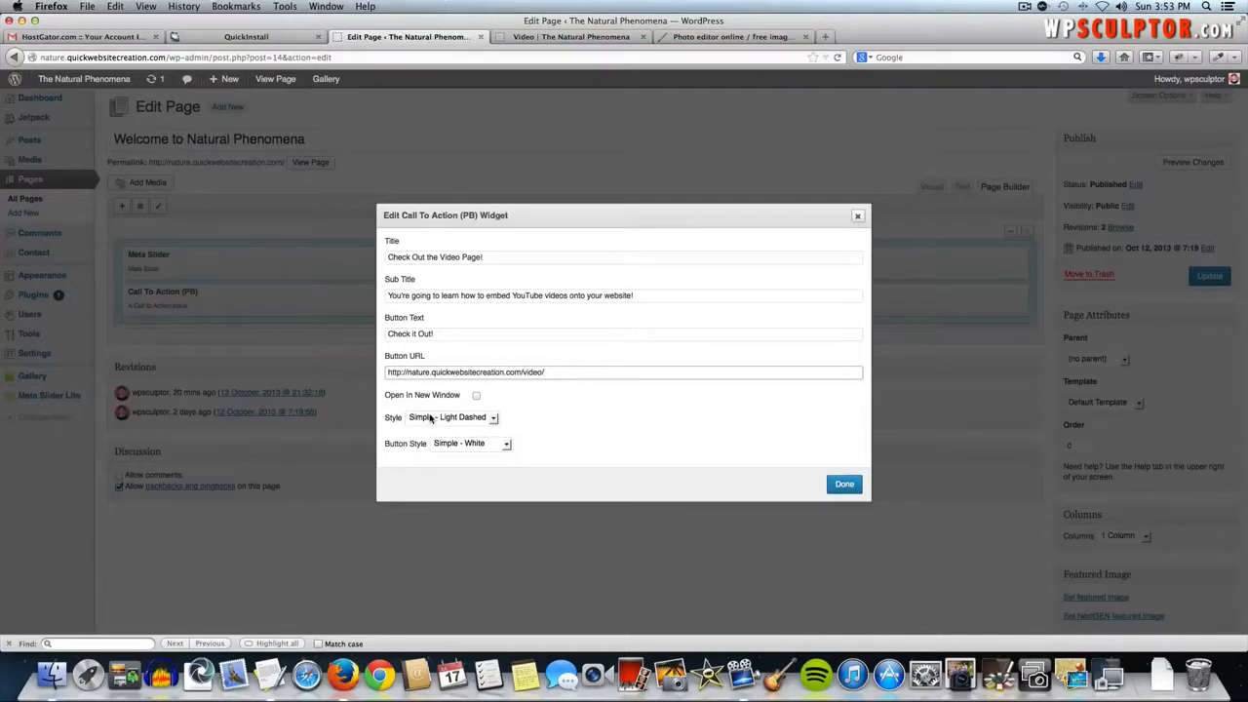
- Choose Simple - Dark Dashed style and Simple - Slate button style, then save the widget
left_click(430, 417)
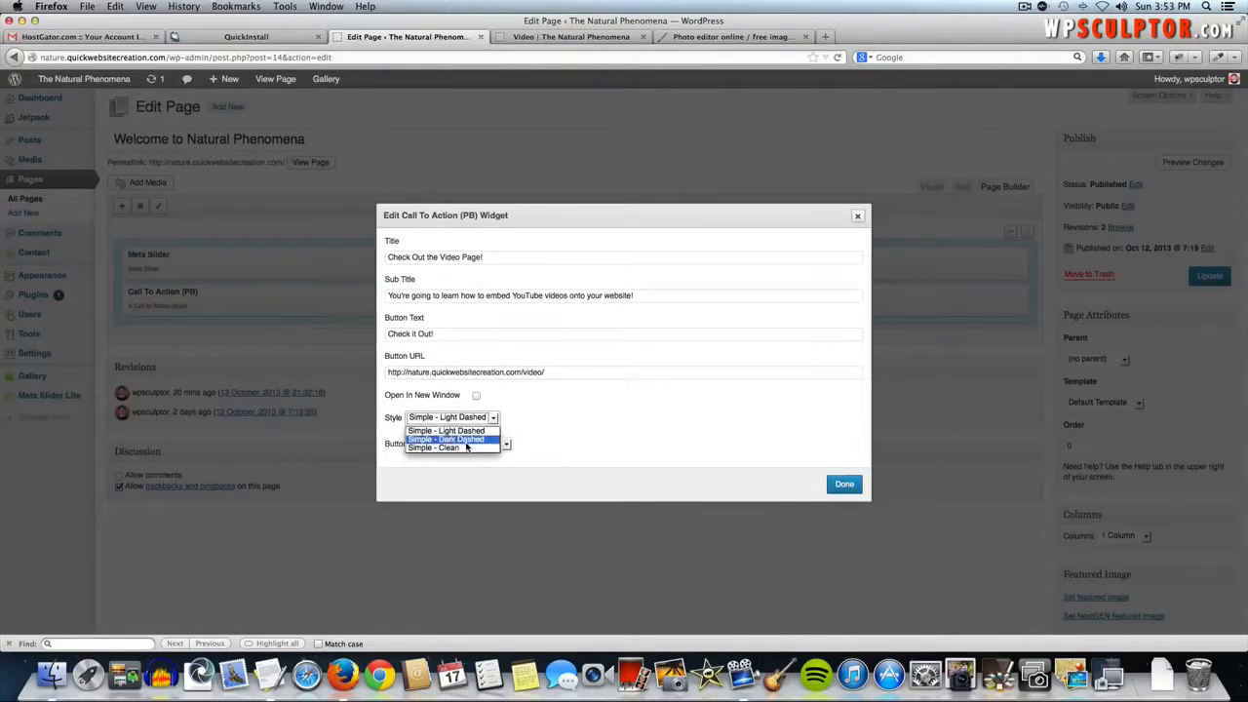
left_click(483, 441)
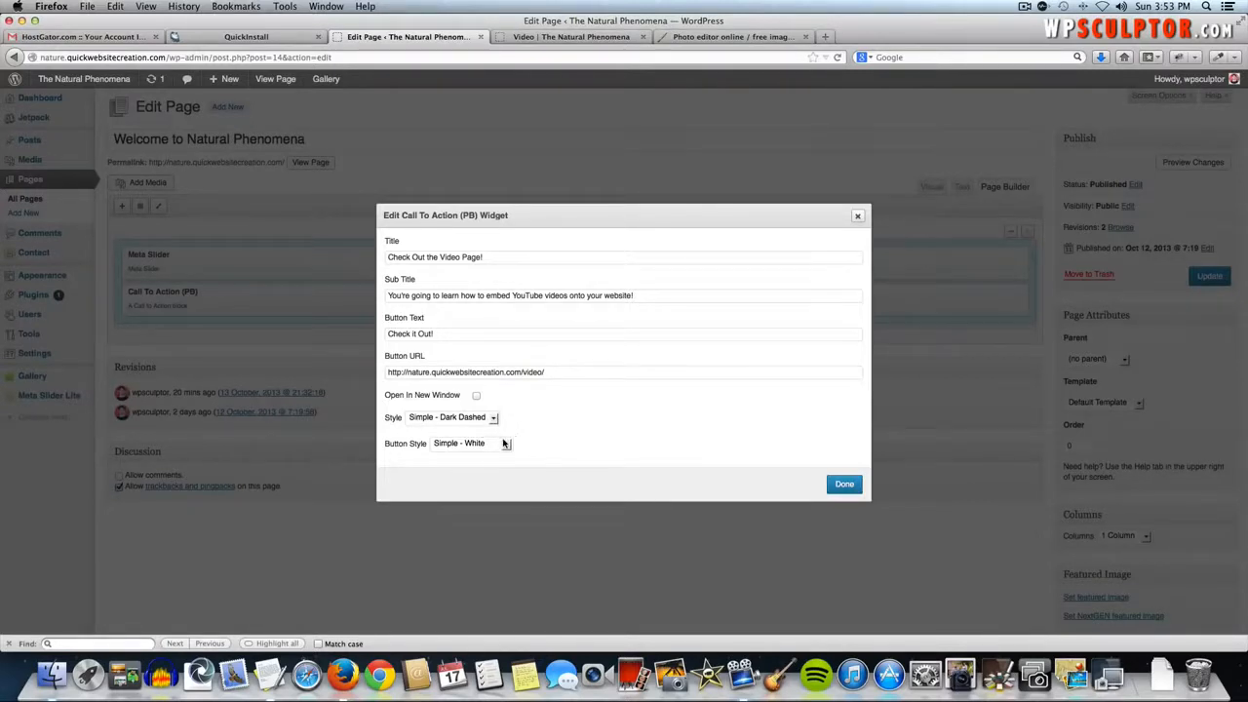
left_click(504, 443)
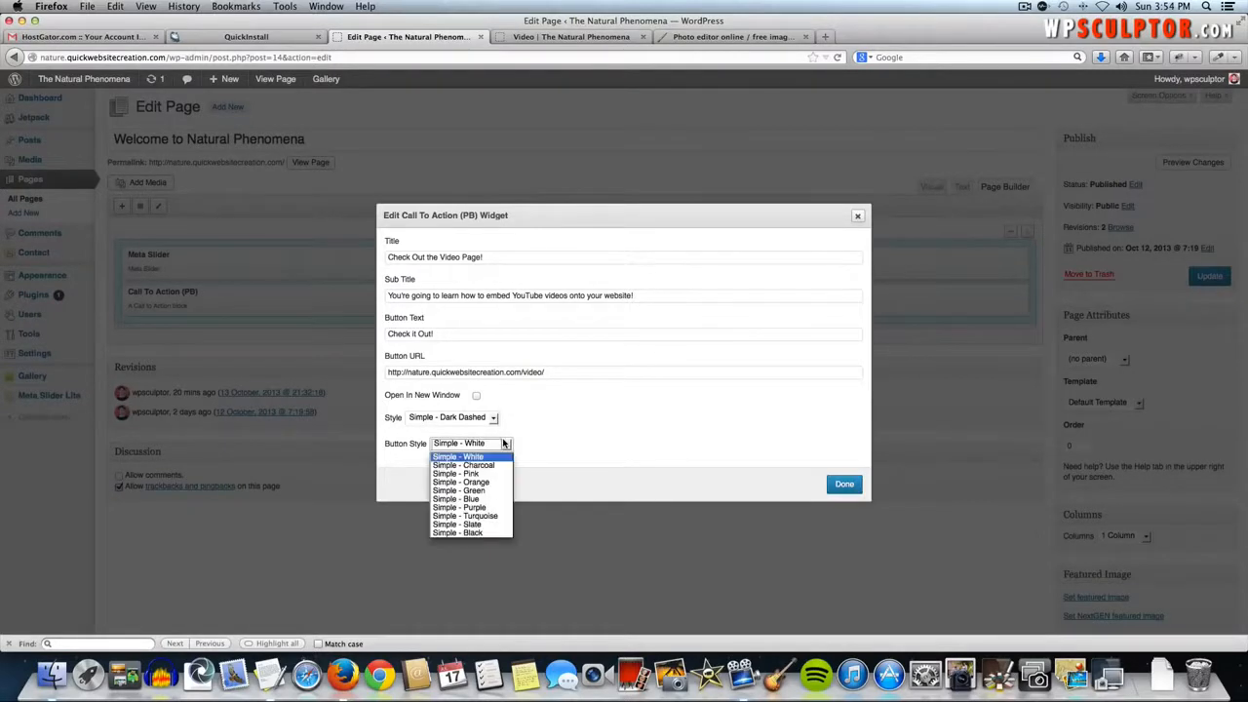
left_click(458, 525)
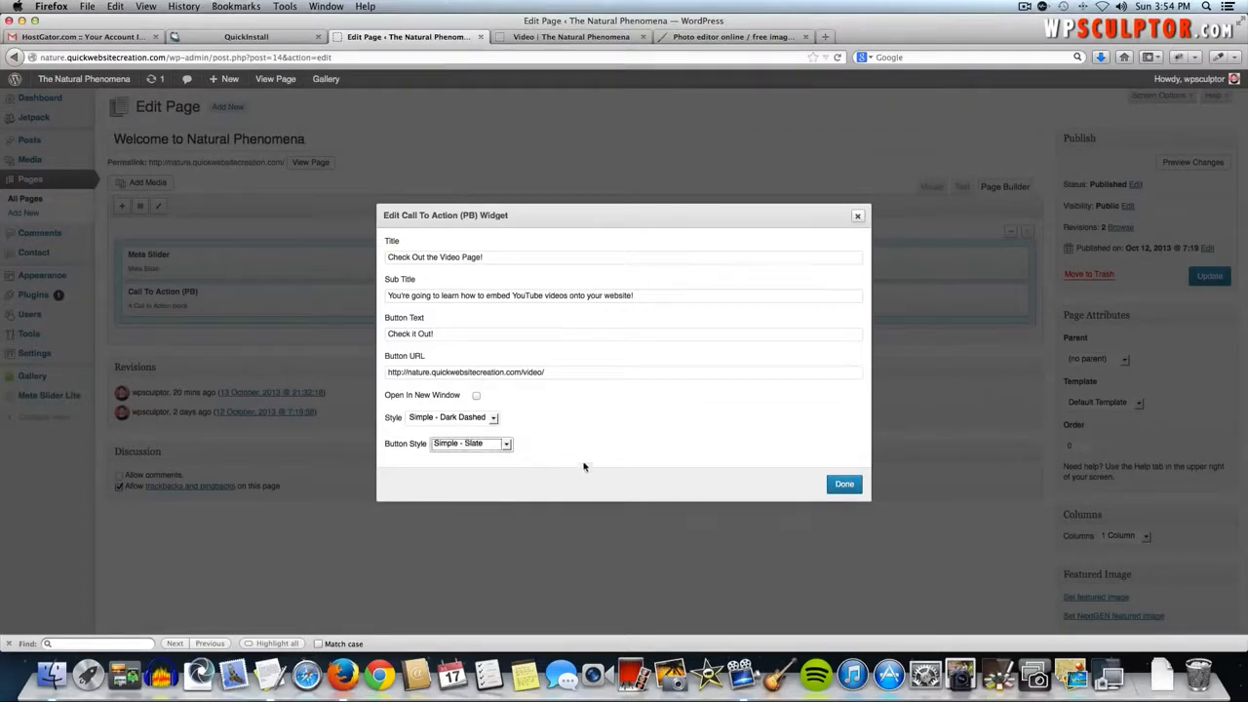
left_click(604, 425)
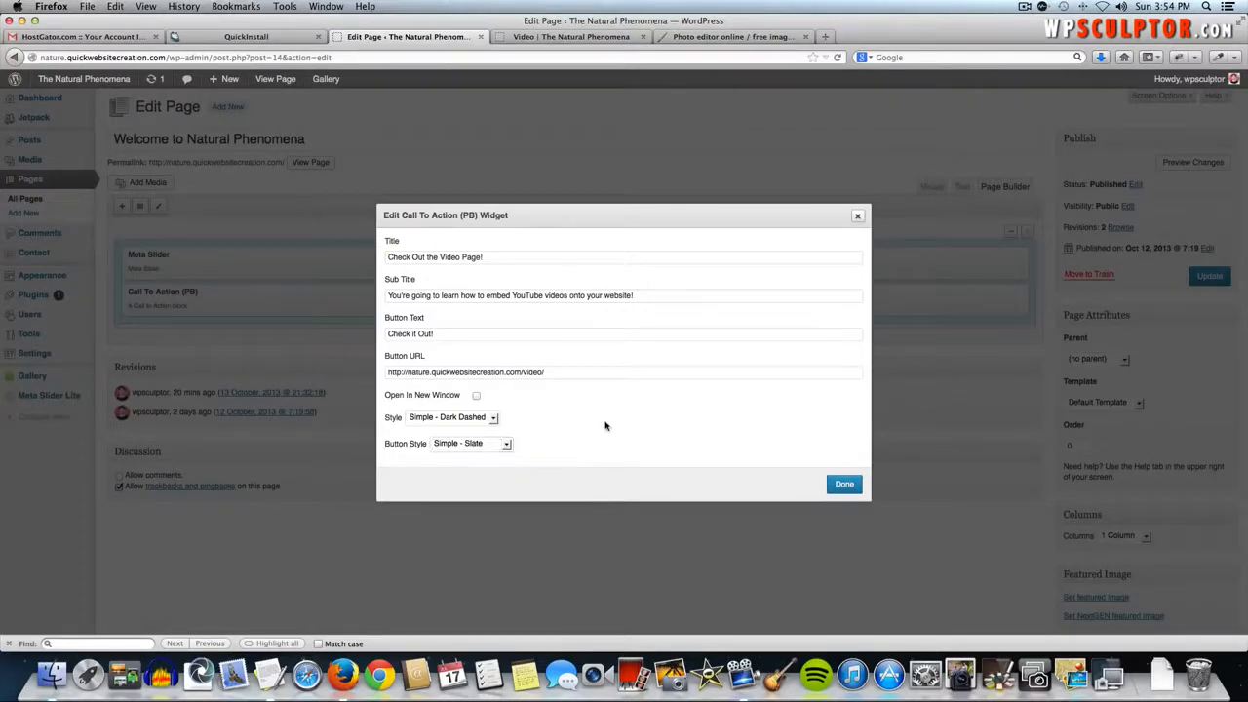
left_click(844, 484)
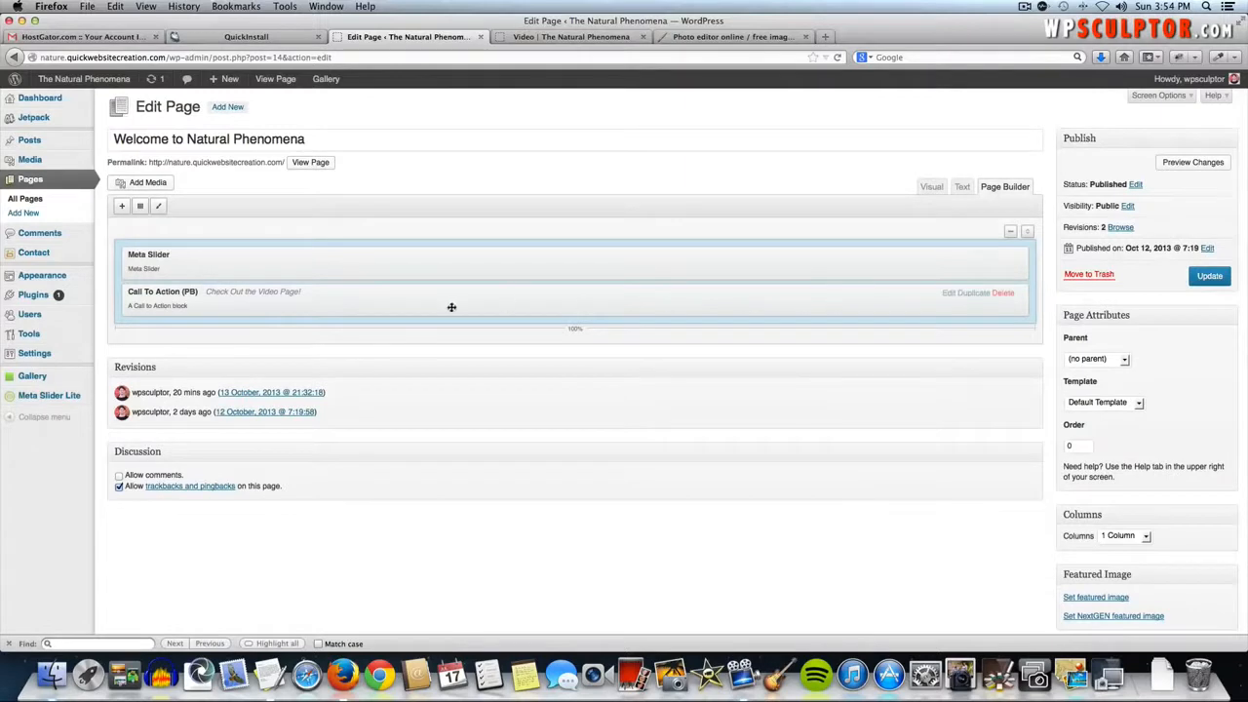
- Keep the Call To Action below Meta Slider, update the home page, and visit the site
left_click_drag(285, 299, 287, 262)
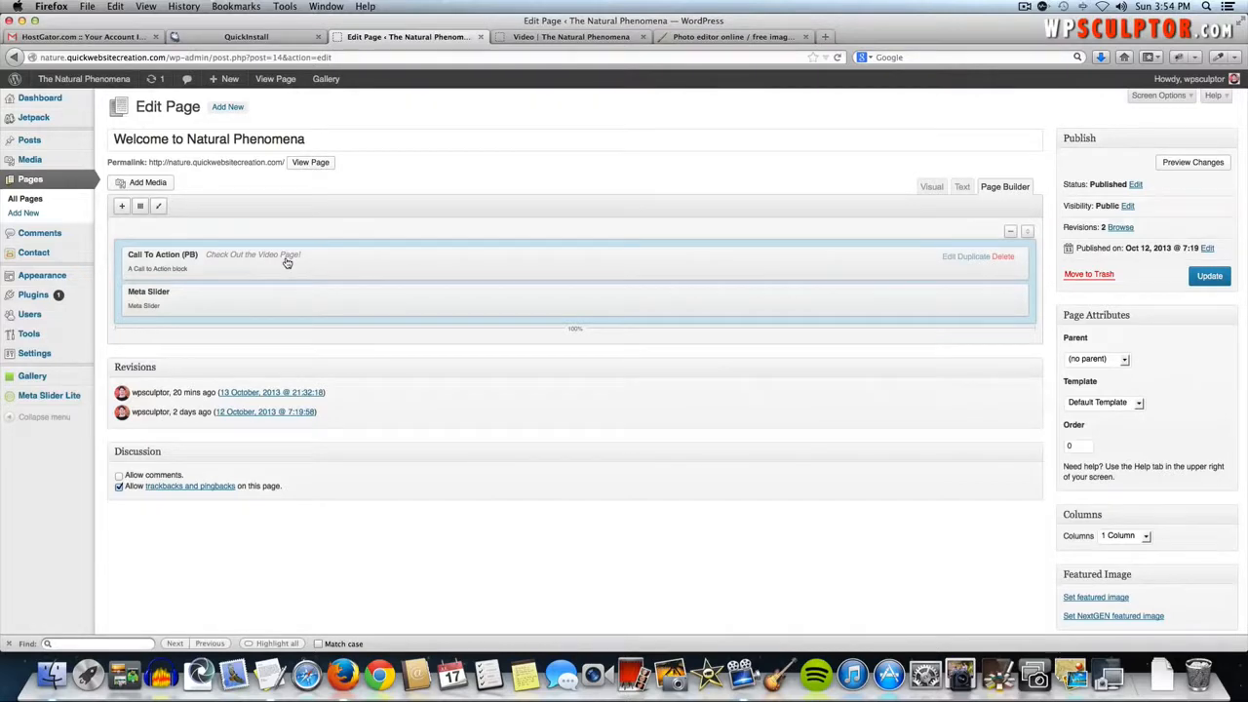
left_click_drag(286, 262, 283, 299)
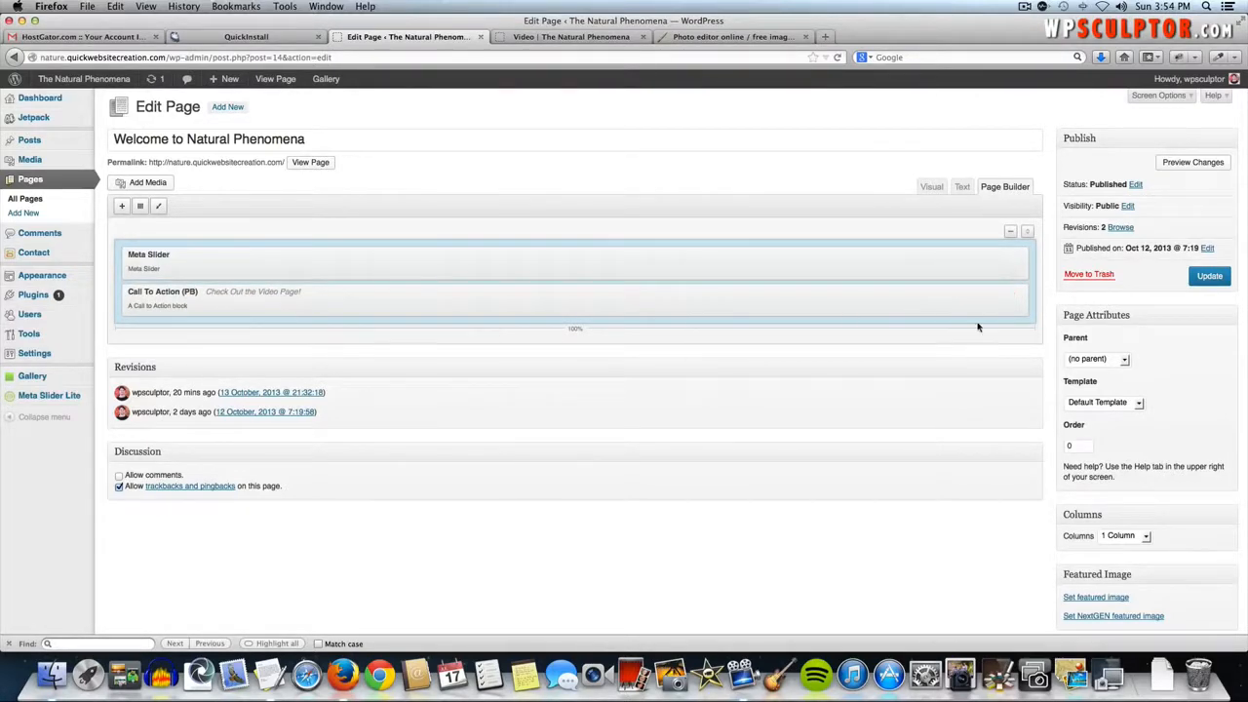
left_click(1209, 282)
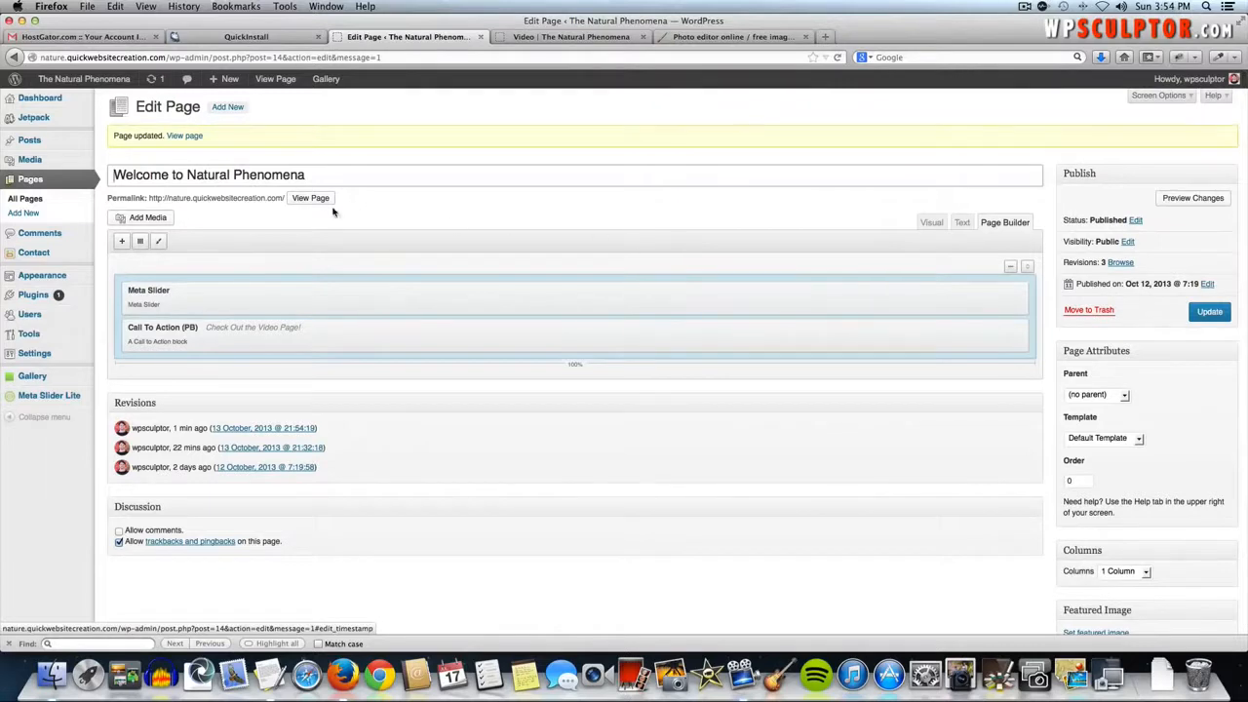
left_click(110, 82)
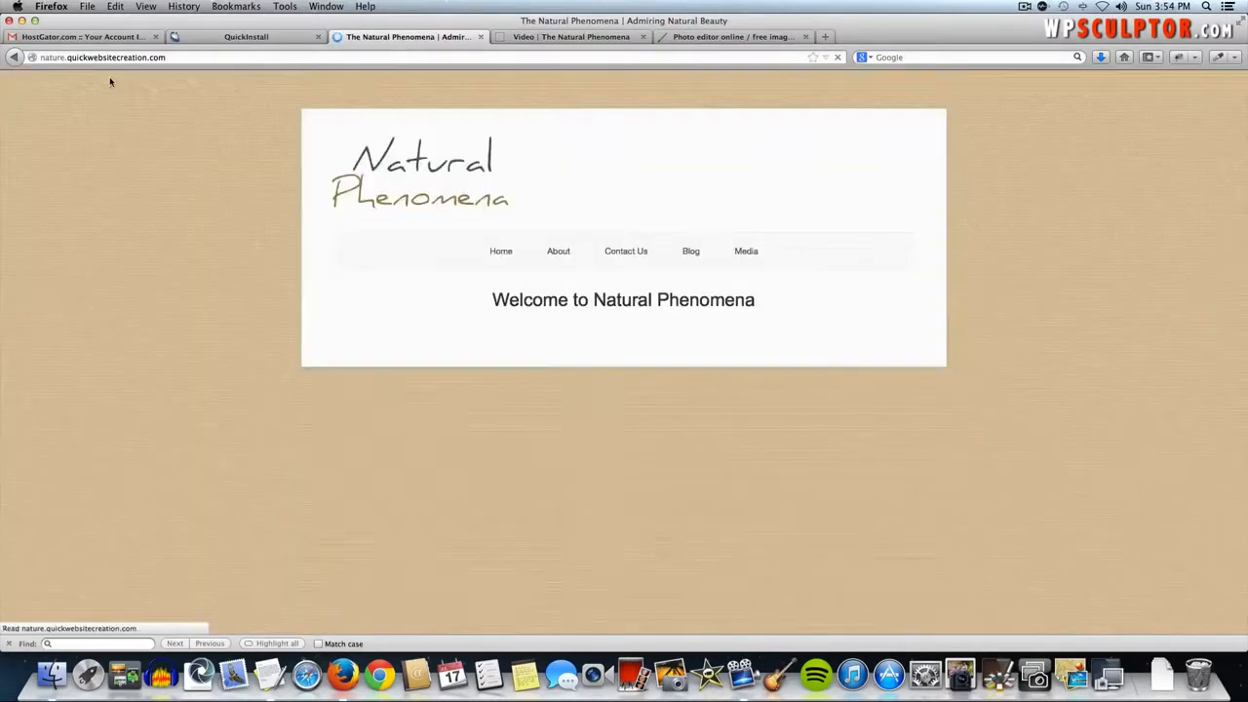
- Test the Check it Out! banner link to the Video page, then return to the home page
scroll(381, 235, "down", 4)
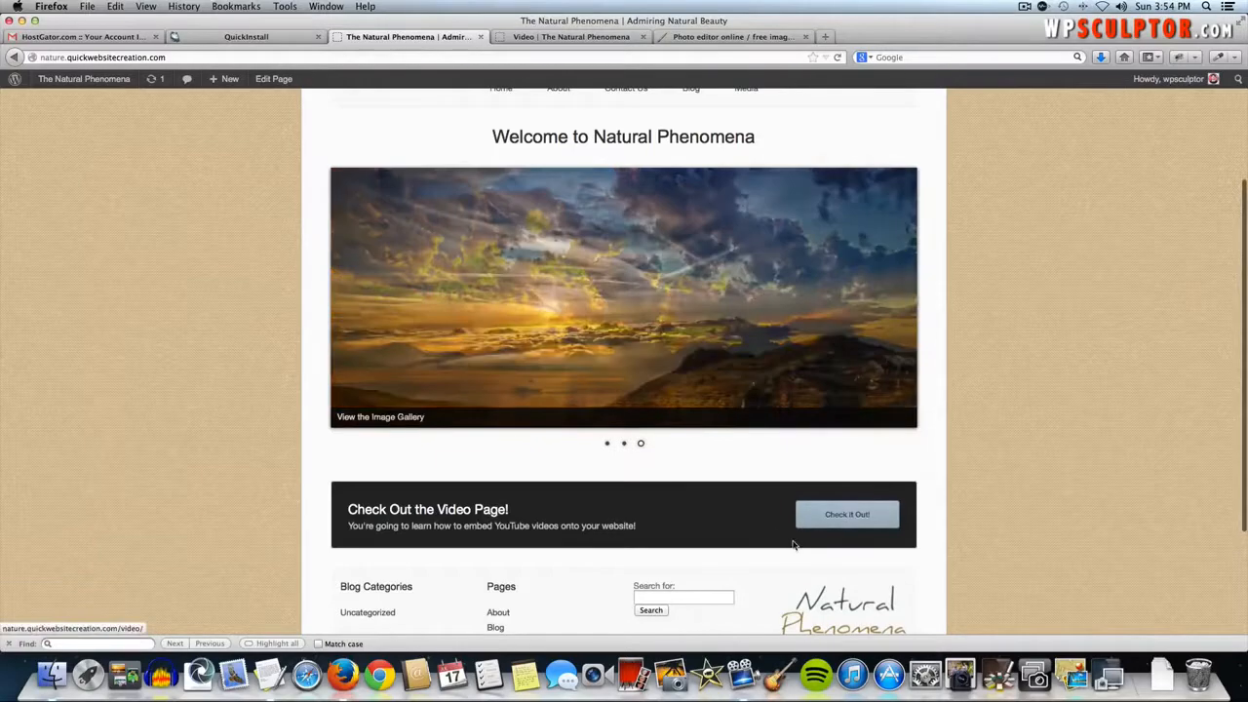
left_click(835, 524)
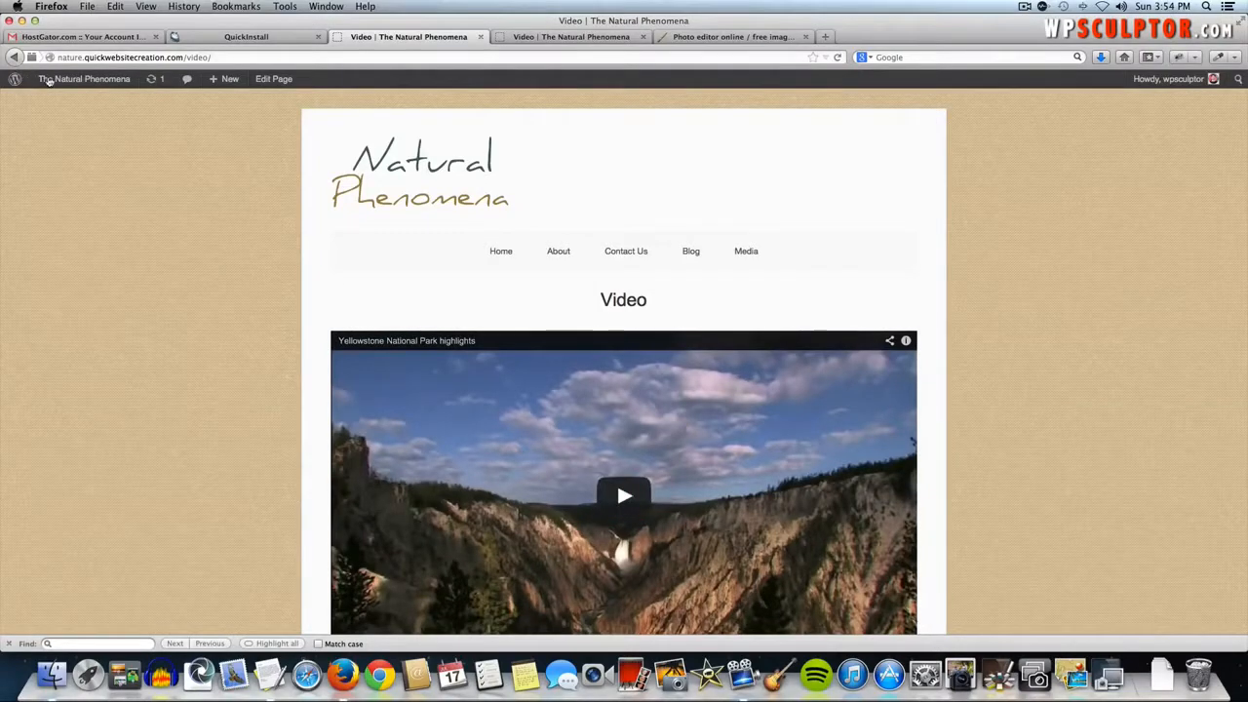
left_click(15, 58)
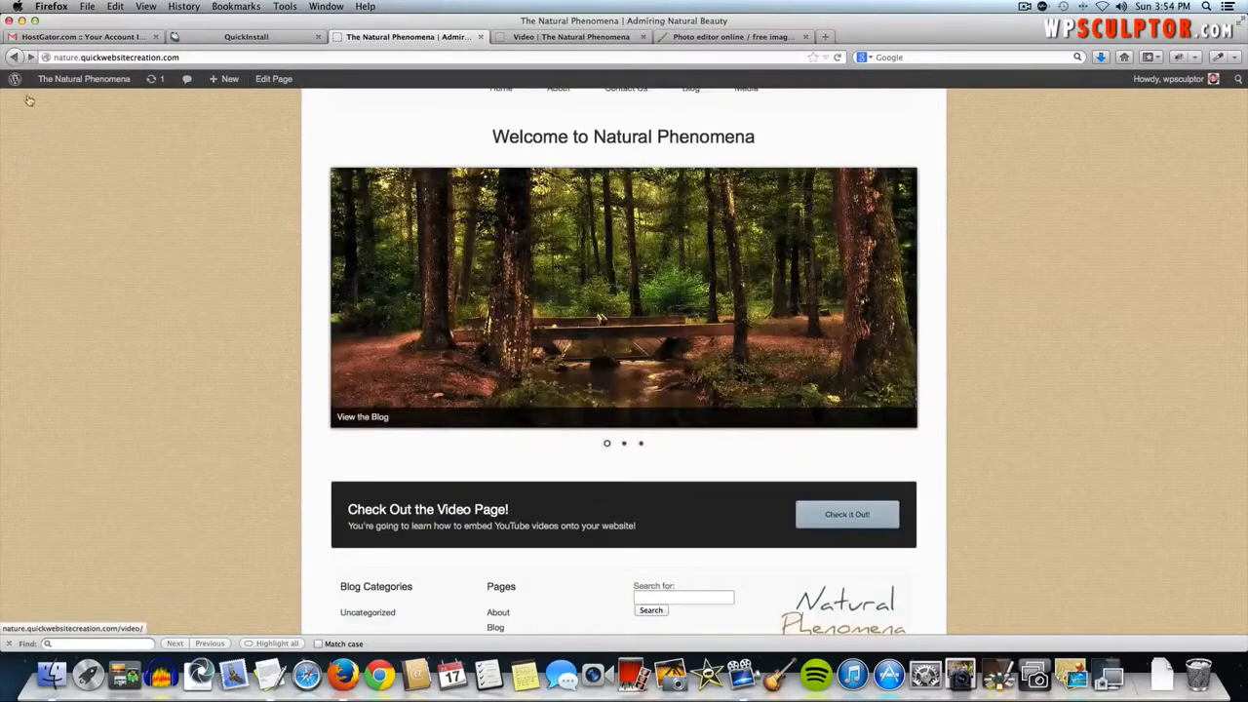
scroll(106, 357, "down", 3)
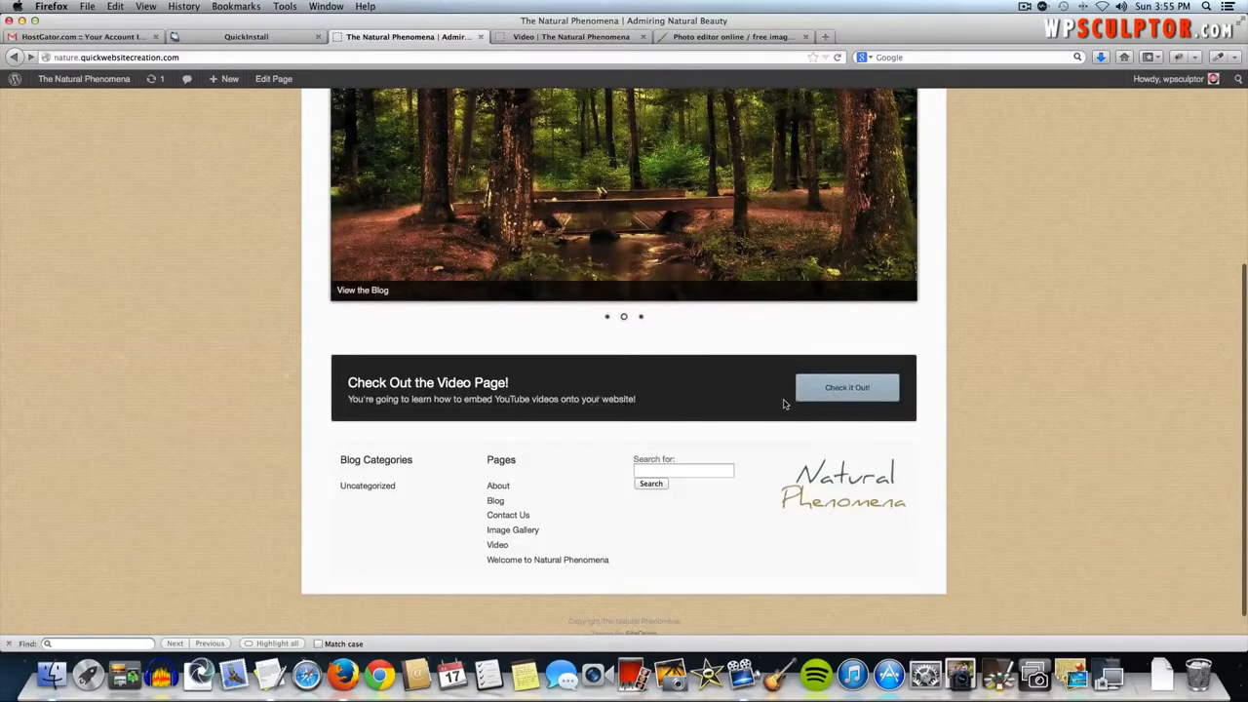
scroll(631, 413, "up", 5)
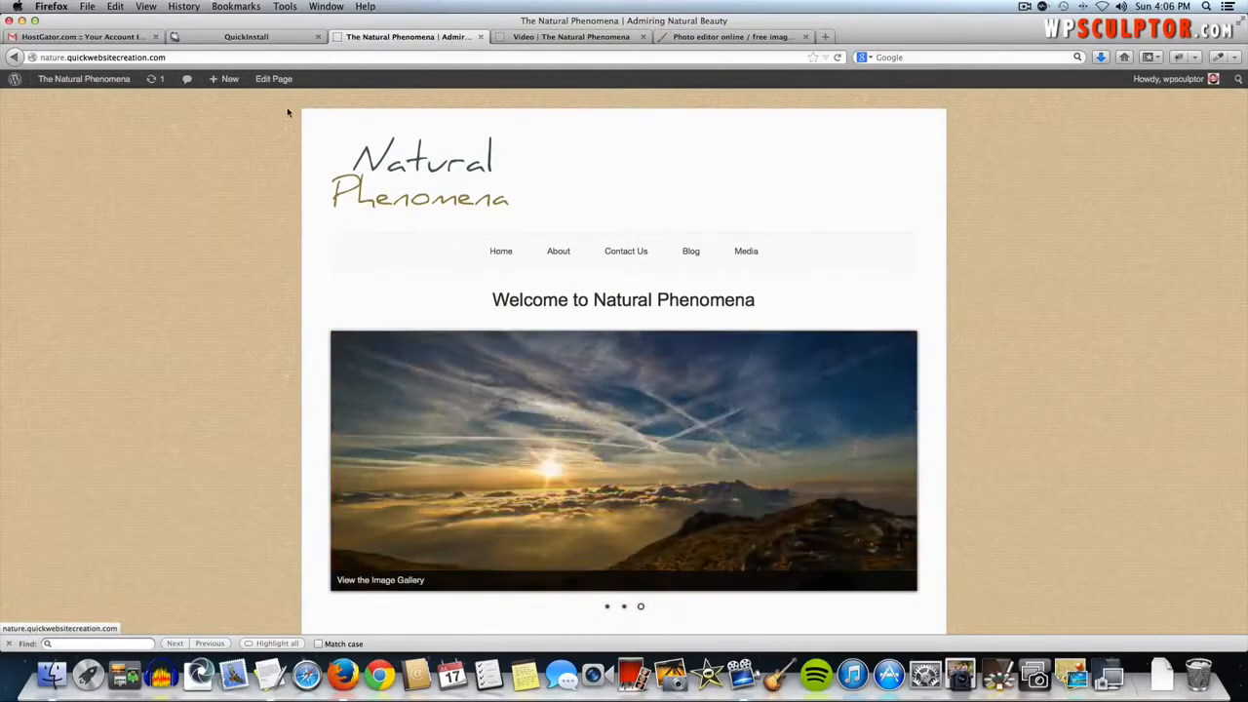
- Add a Black Studio TinyMCE widget below the Call To Action, then go to Pixlr
left_click(274, 79)
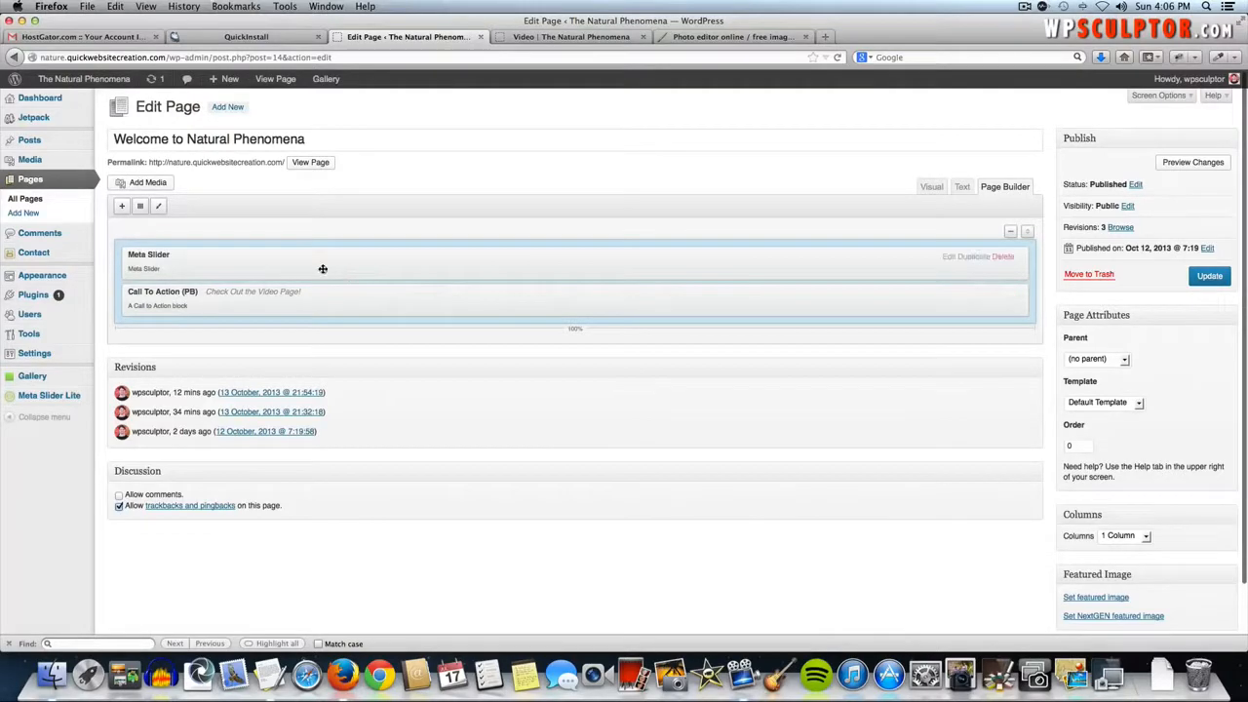
left_click(122, 208)
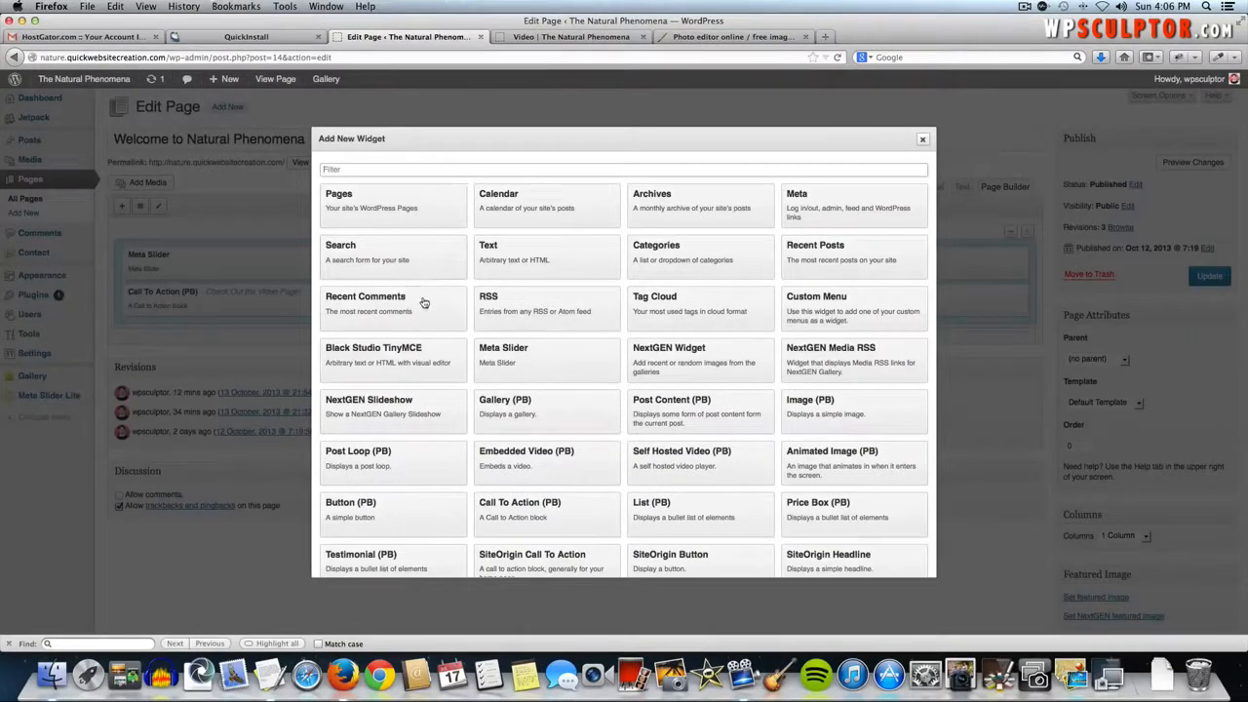
left_click(395, 360)
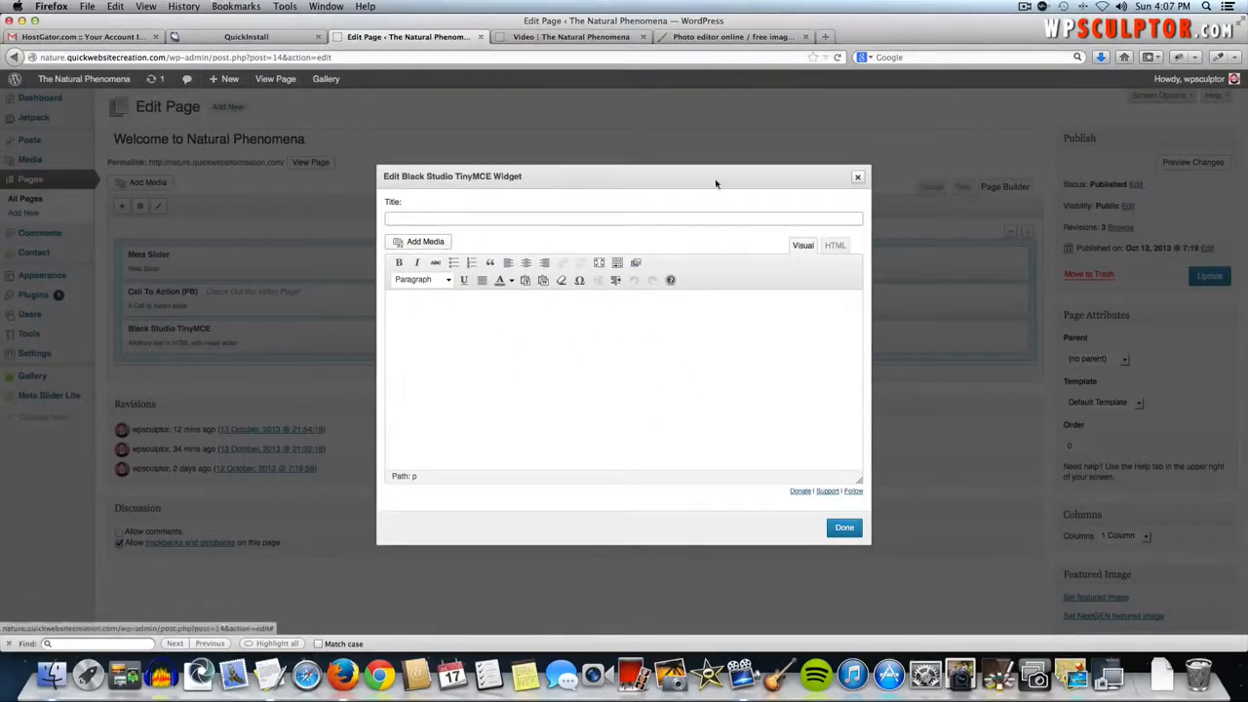
left_click(715, 37)
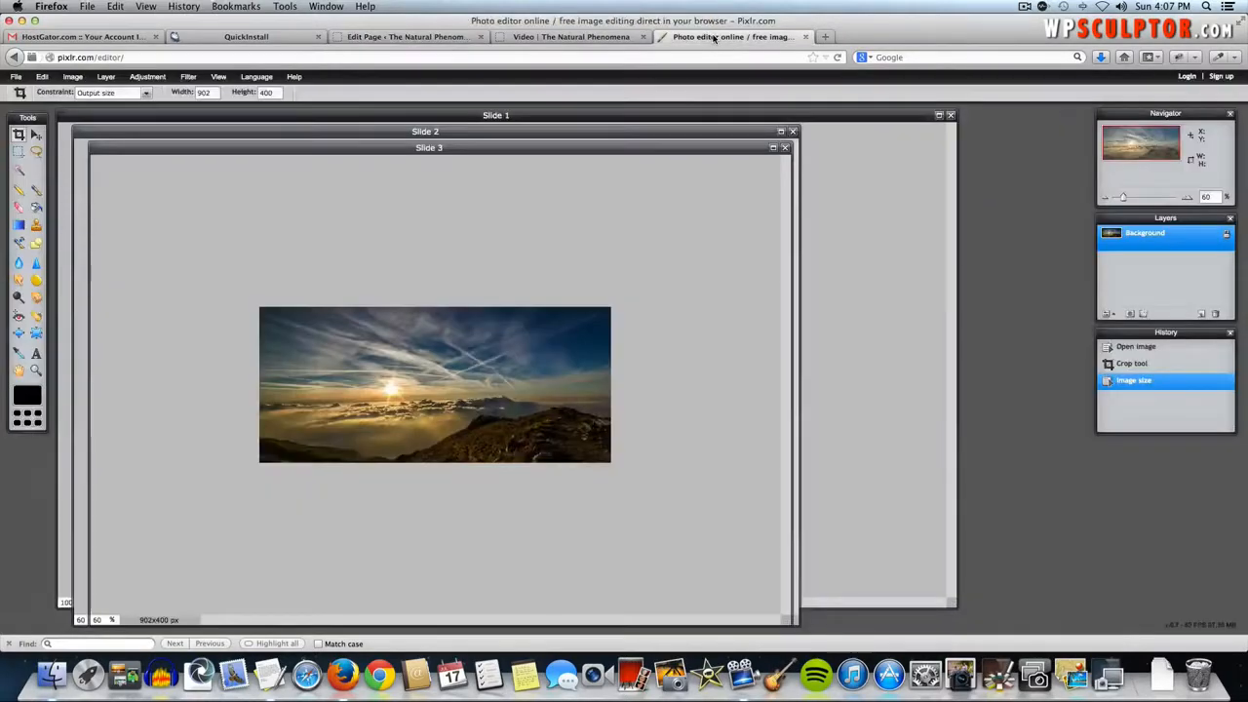
- Open sunrise-173392_1280.jpg from the Page Images HQ folder in Pixlr
left_click(16, 78)
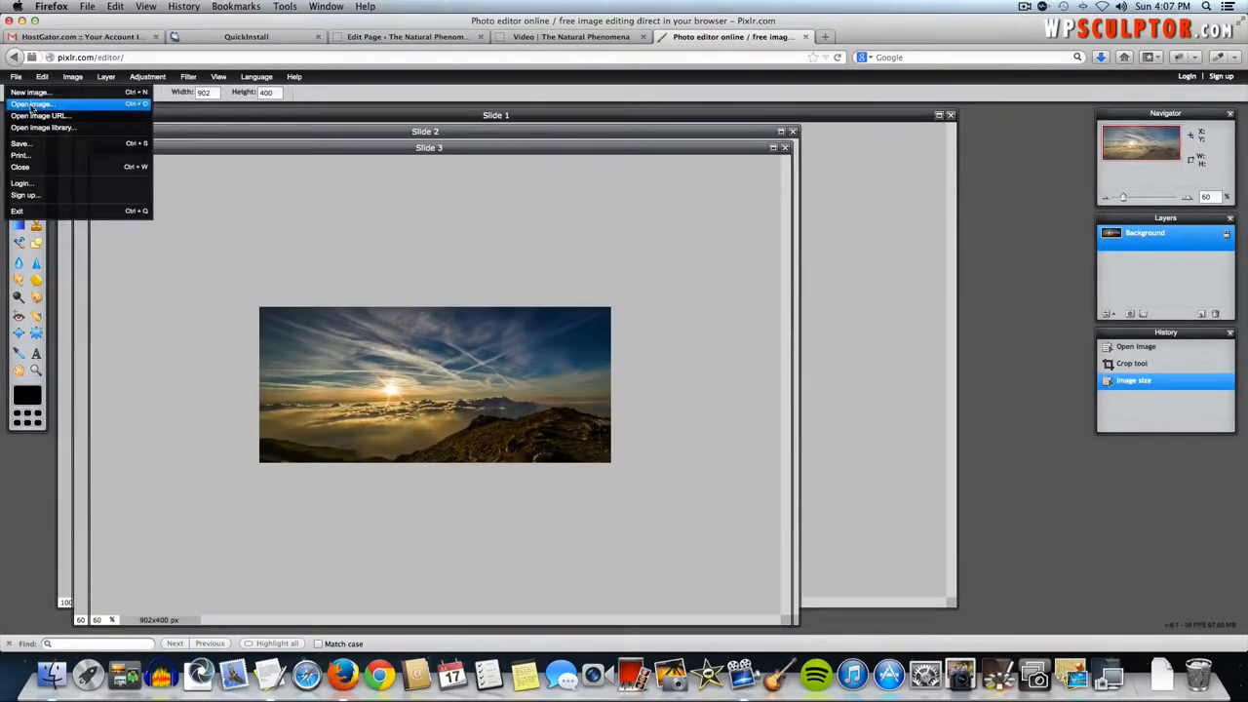
left_click(31, 104)
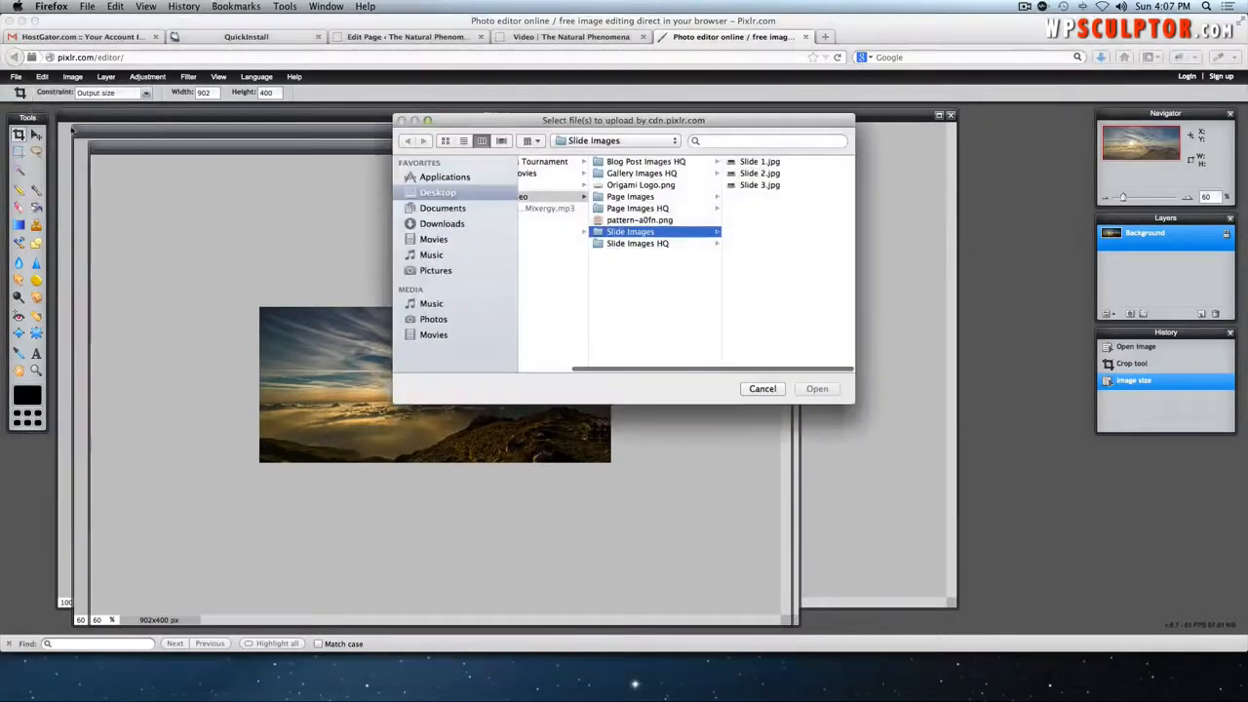
left_click(651, 209)
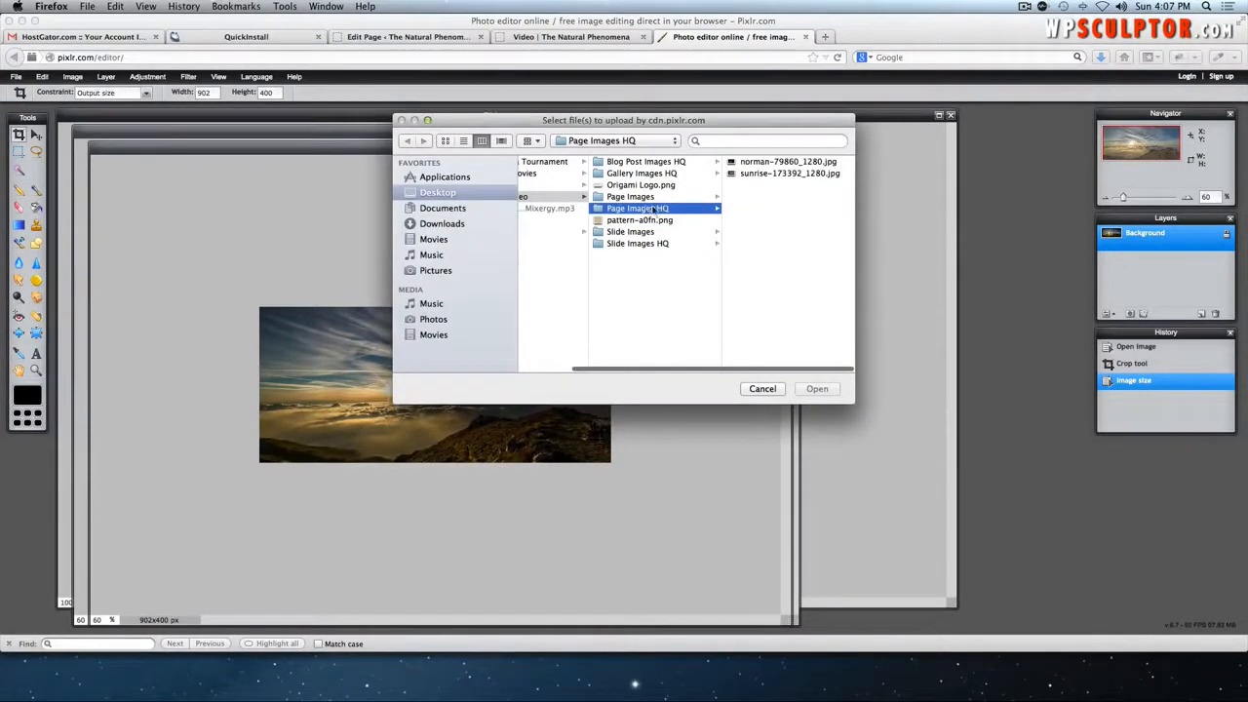
left_click(793, 173)
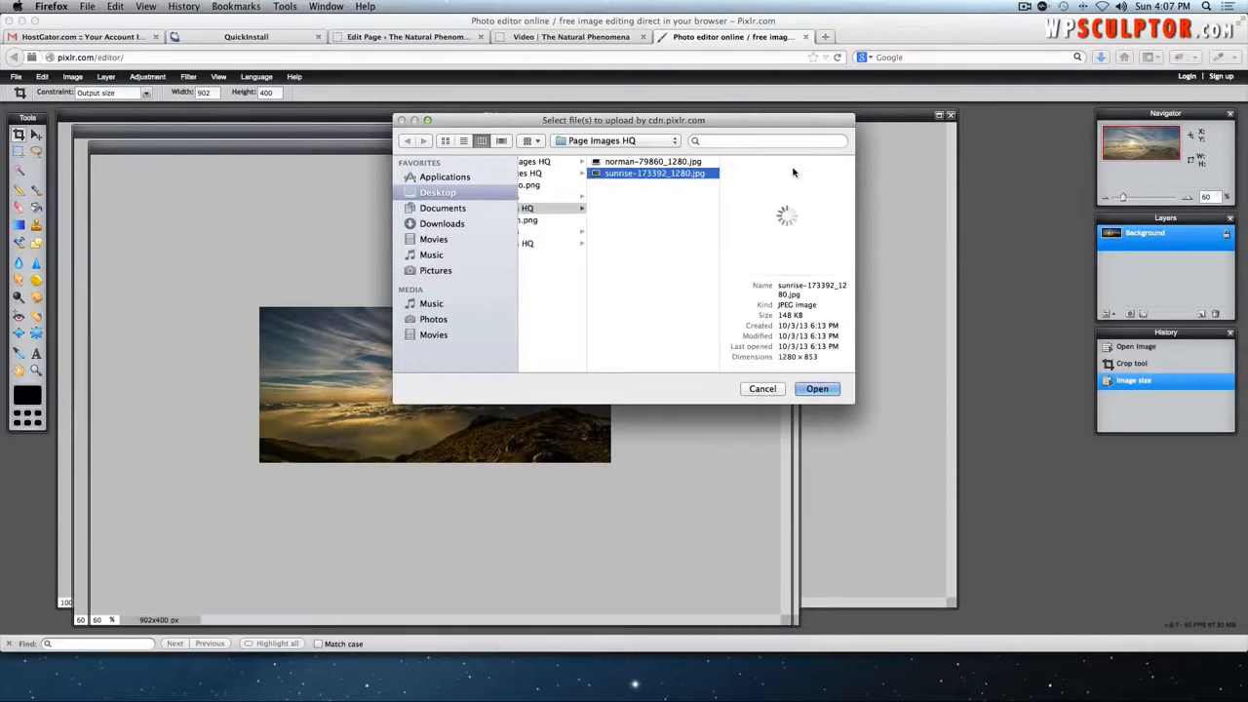
left_click(807, 390)
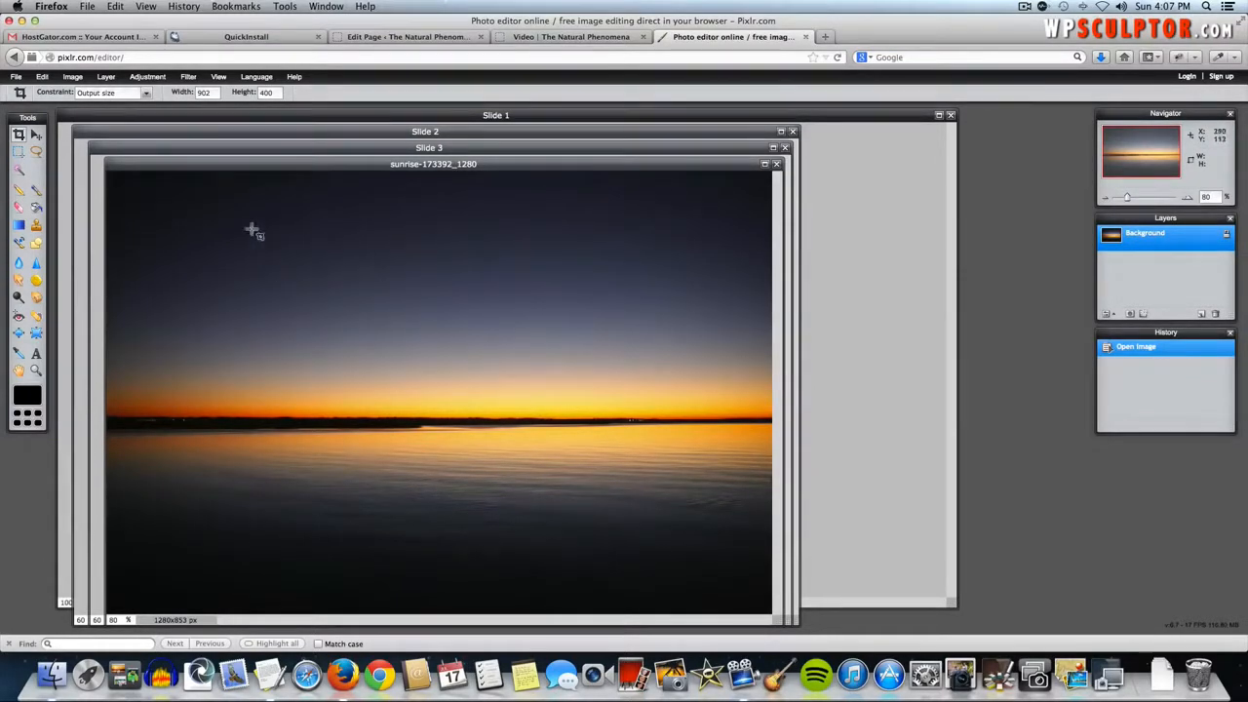
- Resize the image to 250 × 167 pixels
left_click(73, 77)
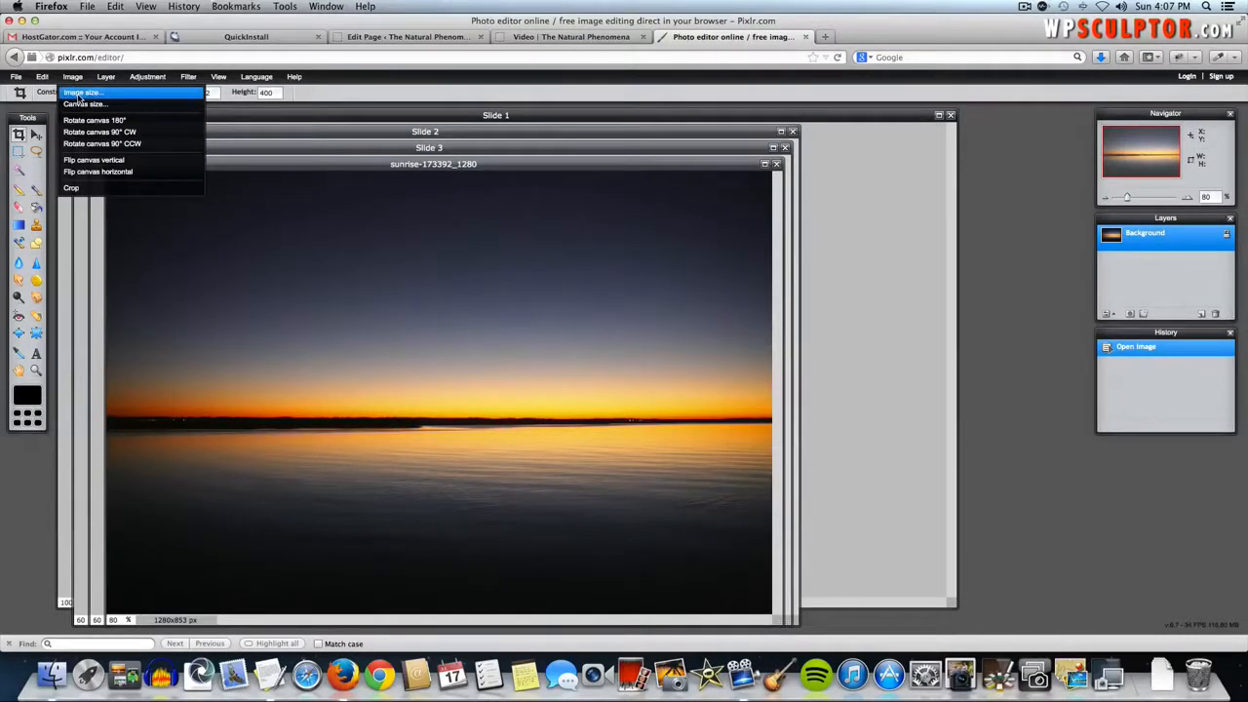
left_click(78, 96)
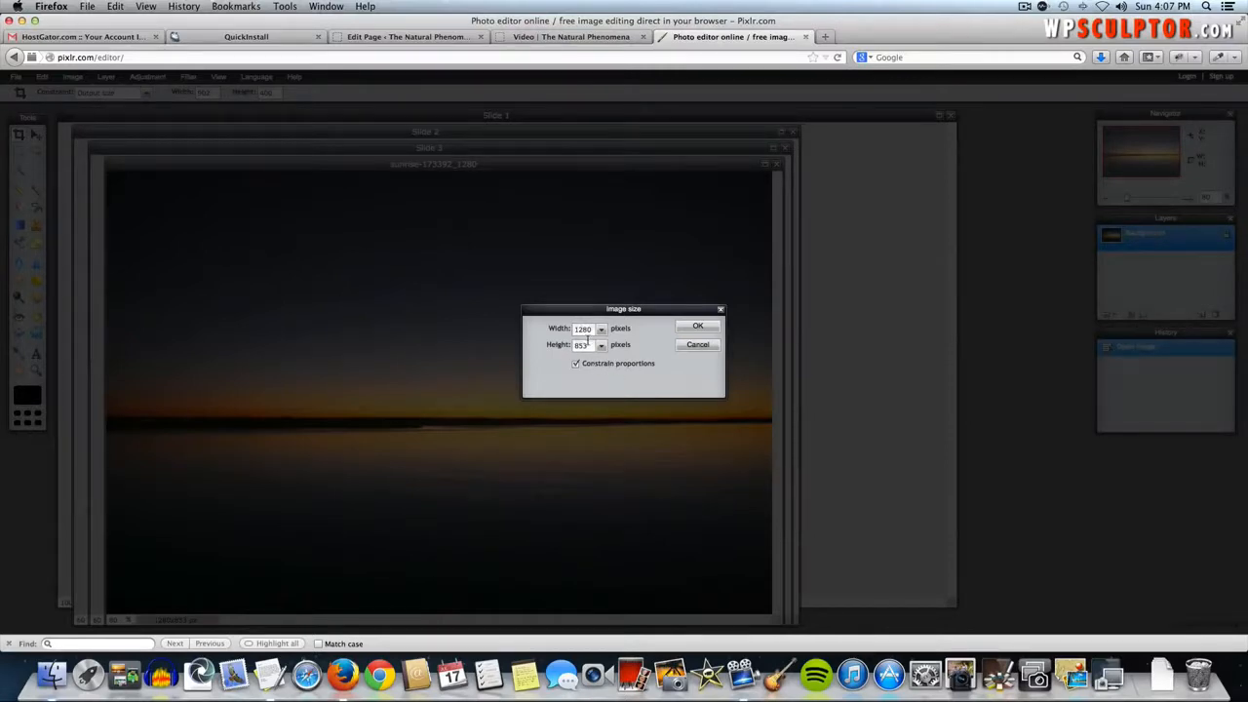
double_click(582, 329)
type("2")
left_click(696, 329)
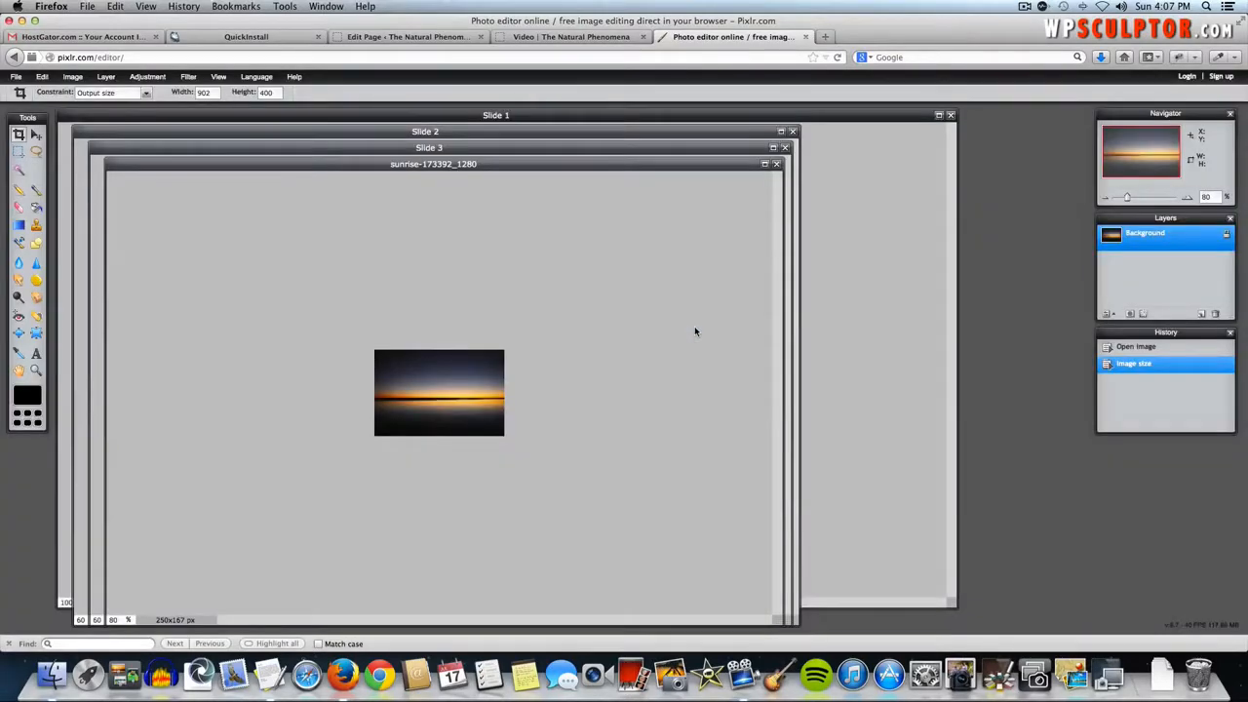
- Save it as the JPEG 'Home Page Image' in the Page Images folder
left_click(15, 77)
left_click(33, 145)
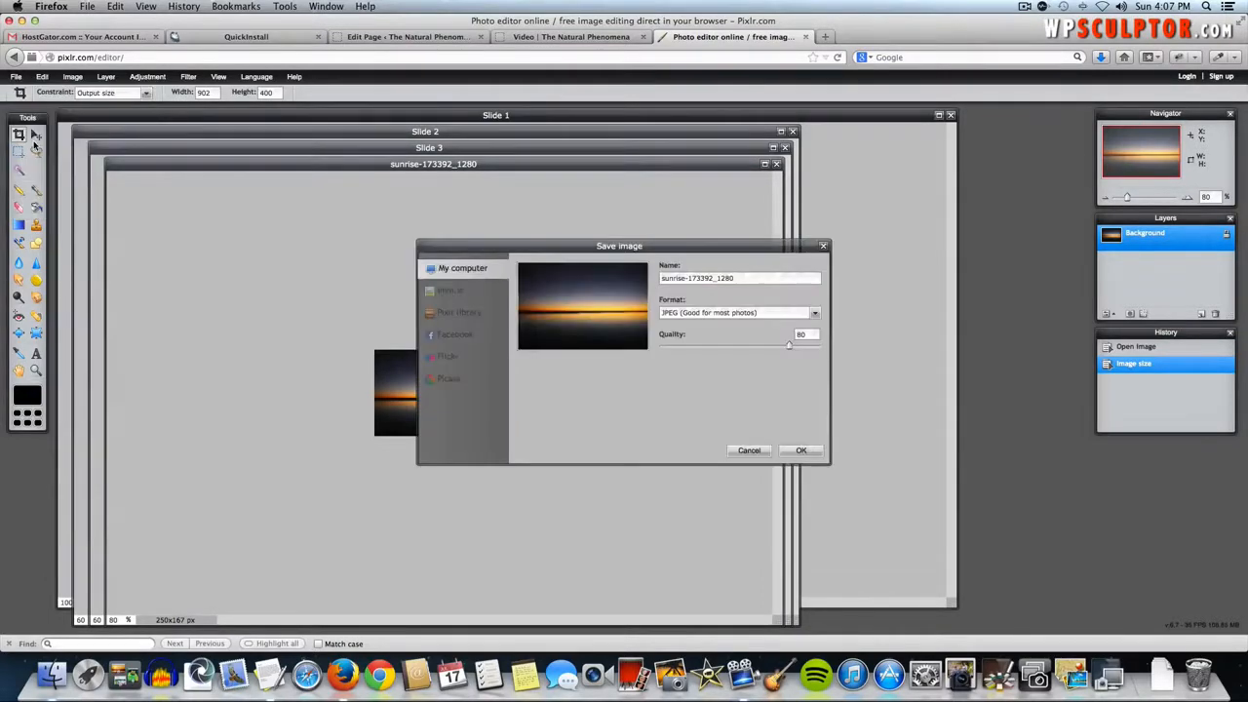
double_click(722, 278)
triple_click(721, 279)
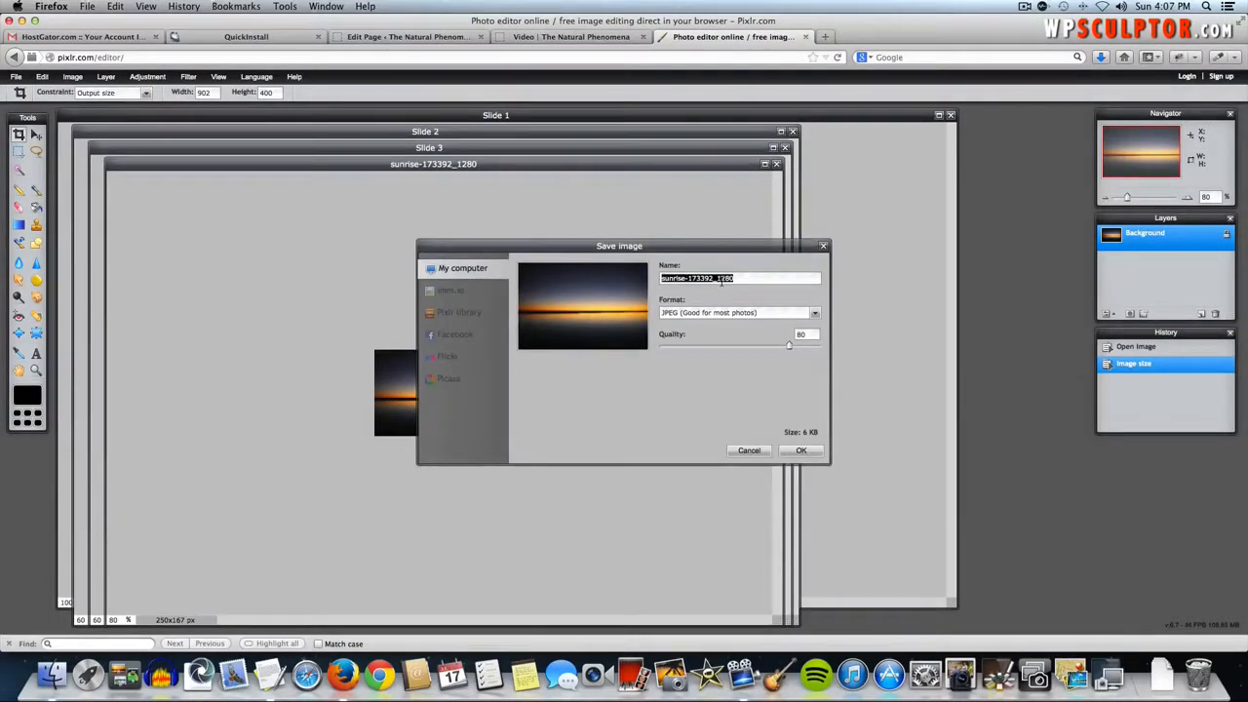
key("BackSpace")
type("Home Page Image")
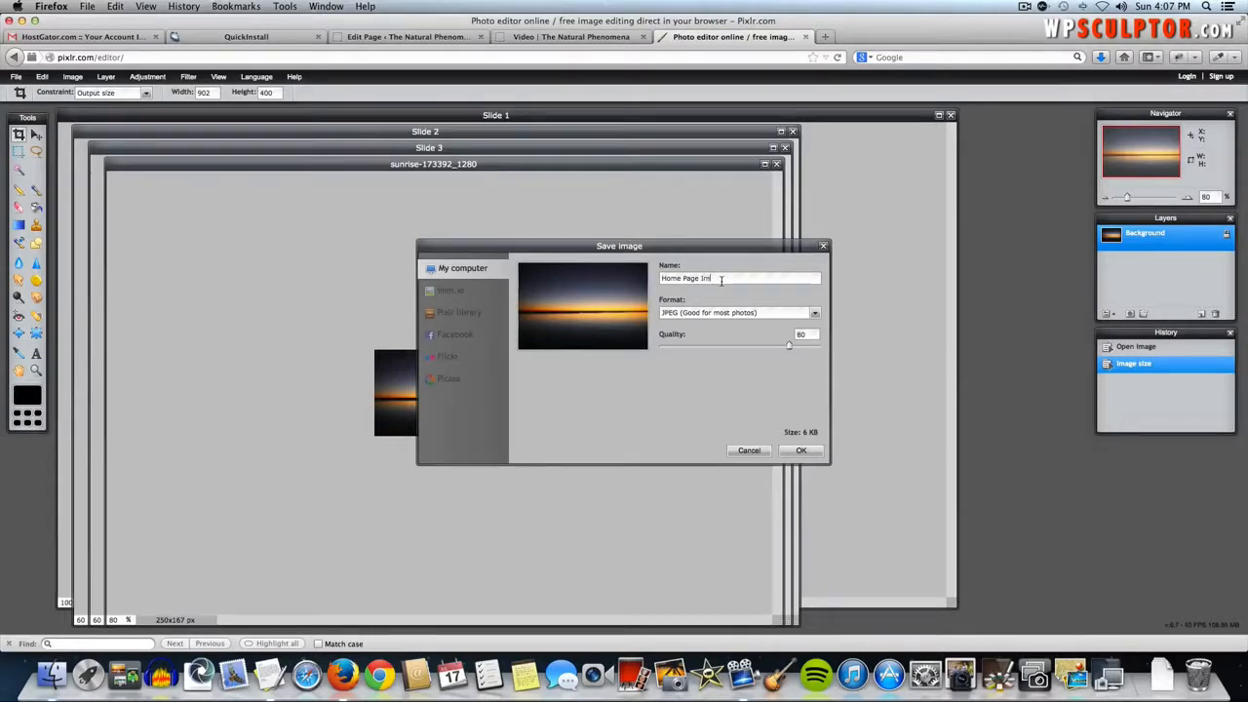
left_click(800, 449)
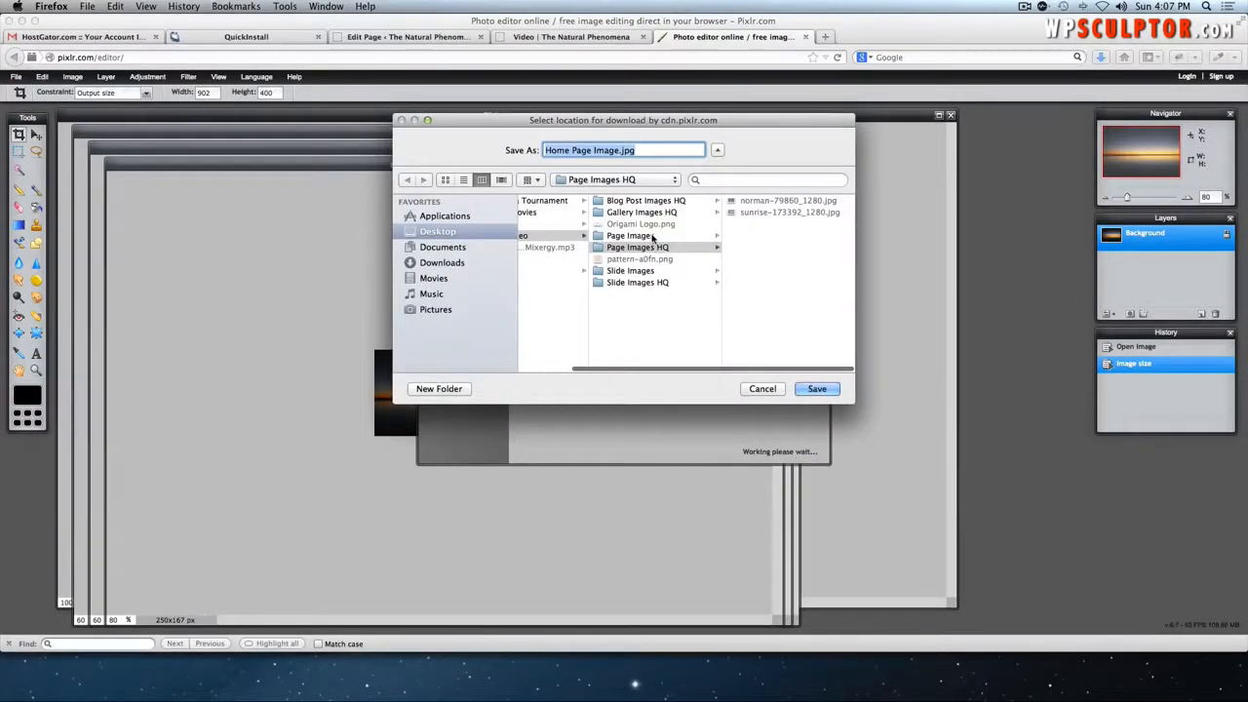
left_click(655, 236)
left_click(817, 389)
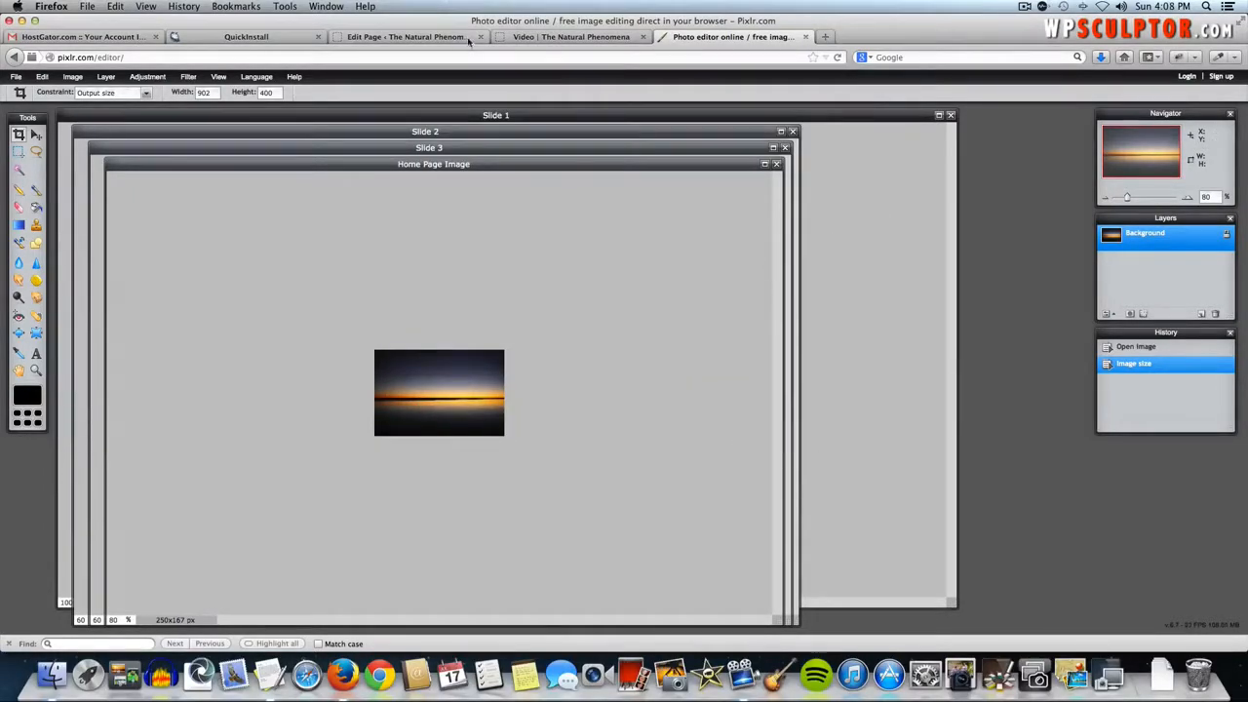
- Title the widget 'Welcome to this Mock Site' without the period and open Add Media
left_click(429, 39)
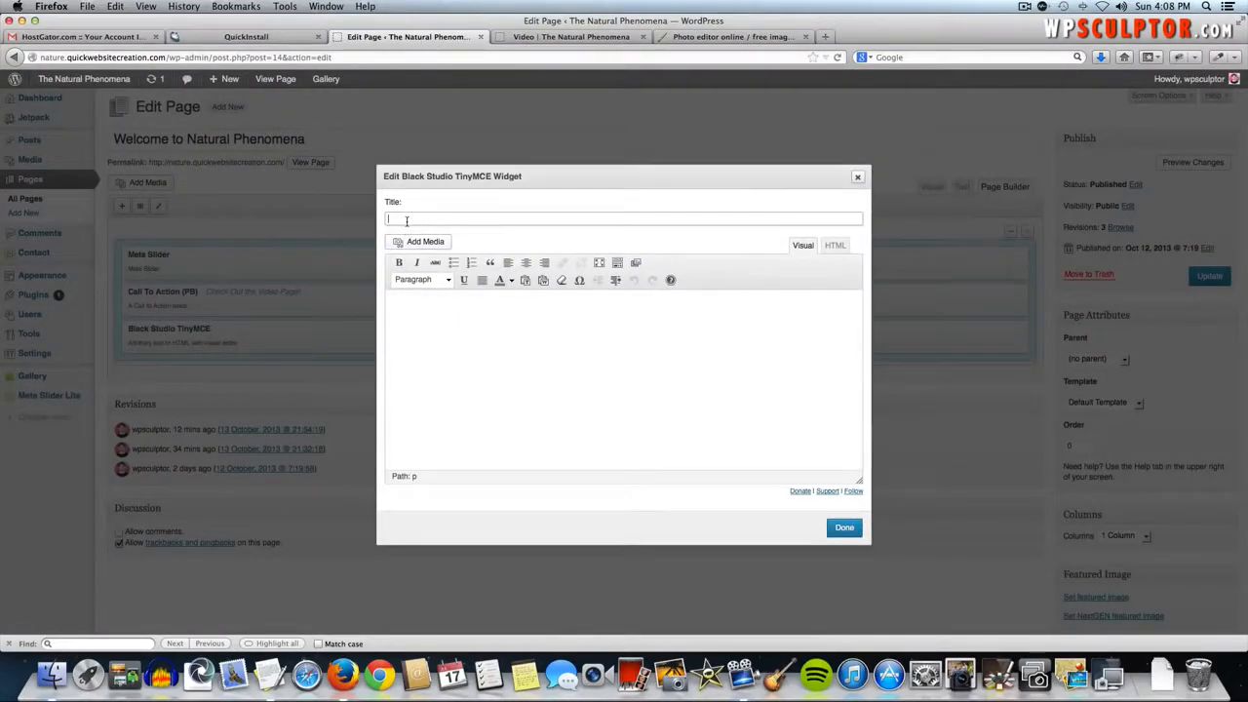
key("super+Tab")
key("super+Tab")
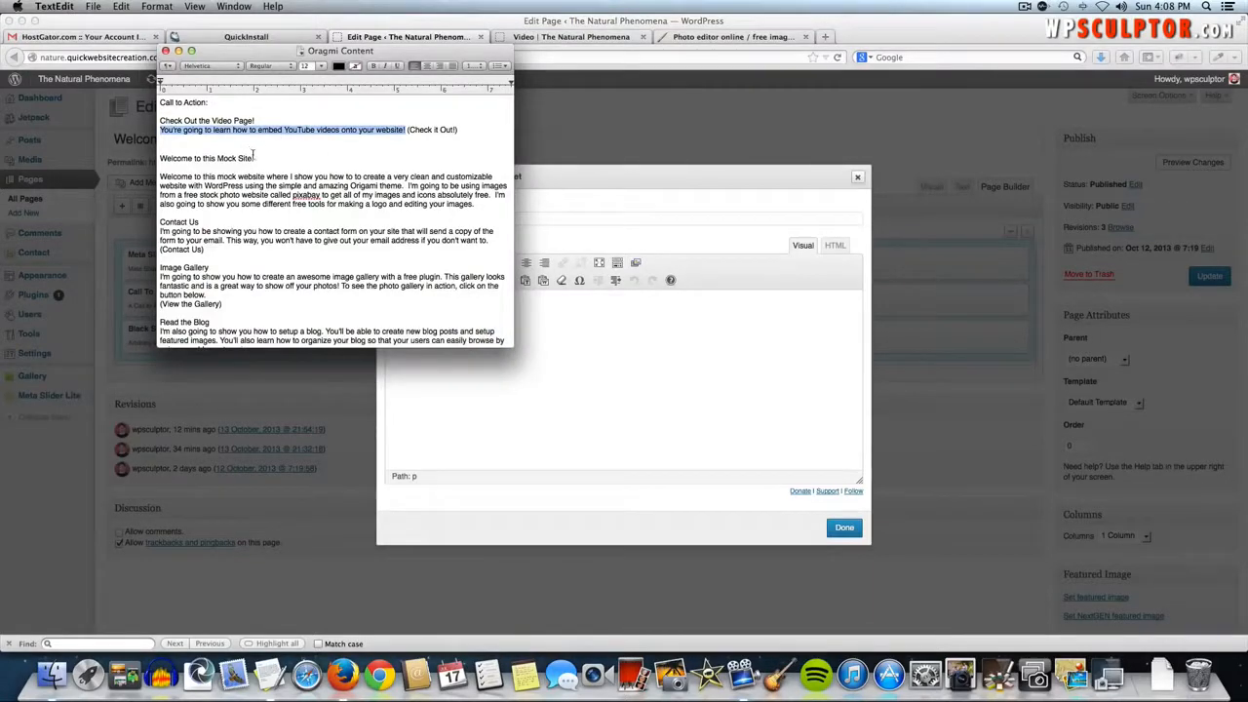
left_click_drag(255, 157, 174, 158)
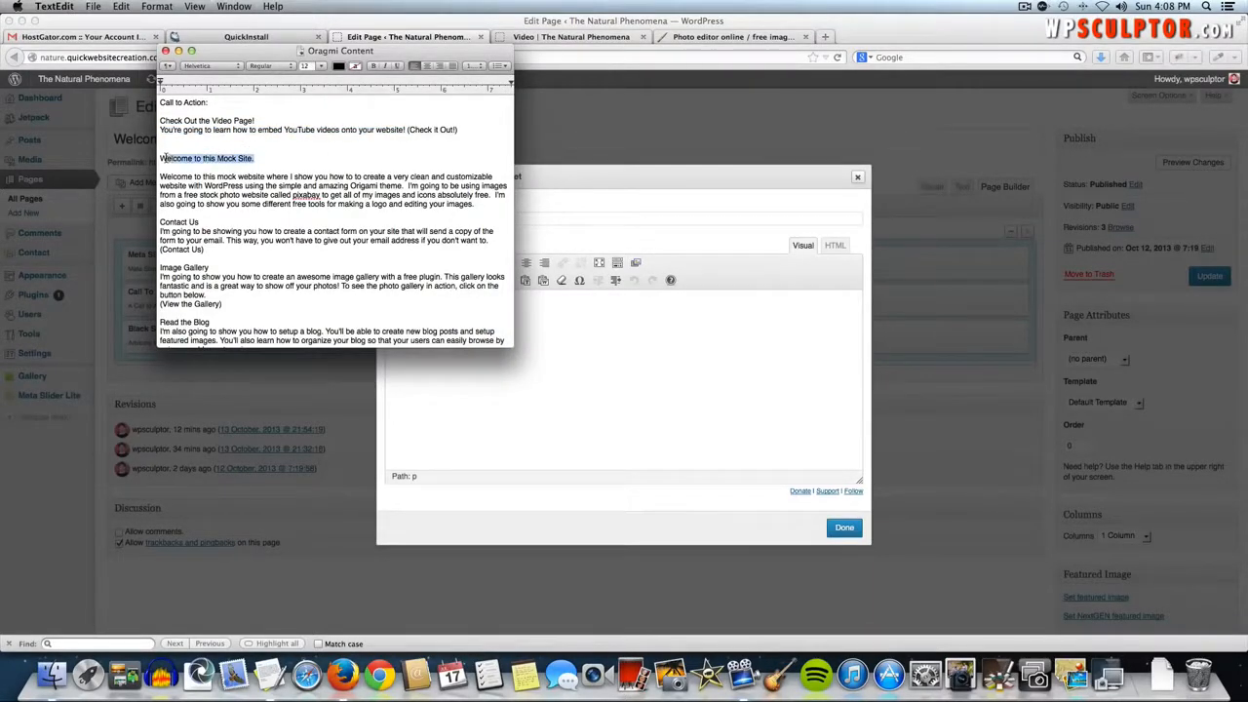
key("super+c")
key("super+Tab")
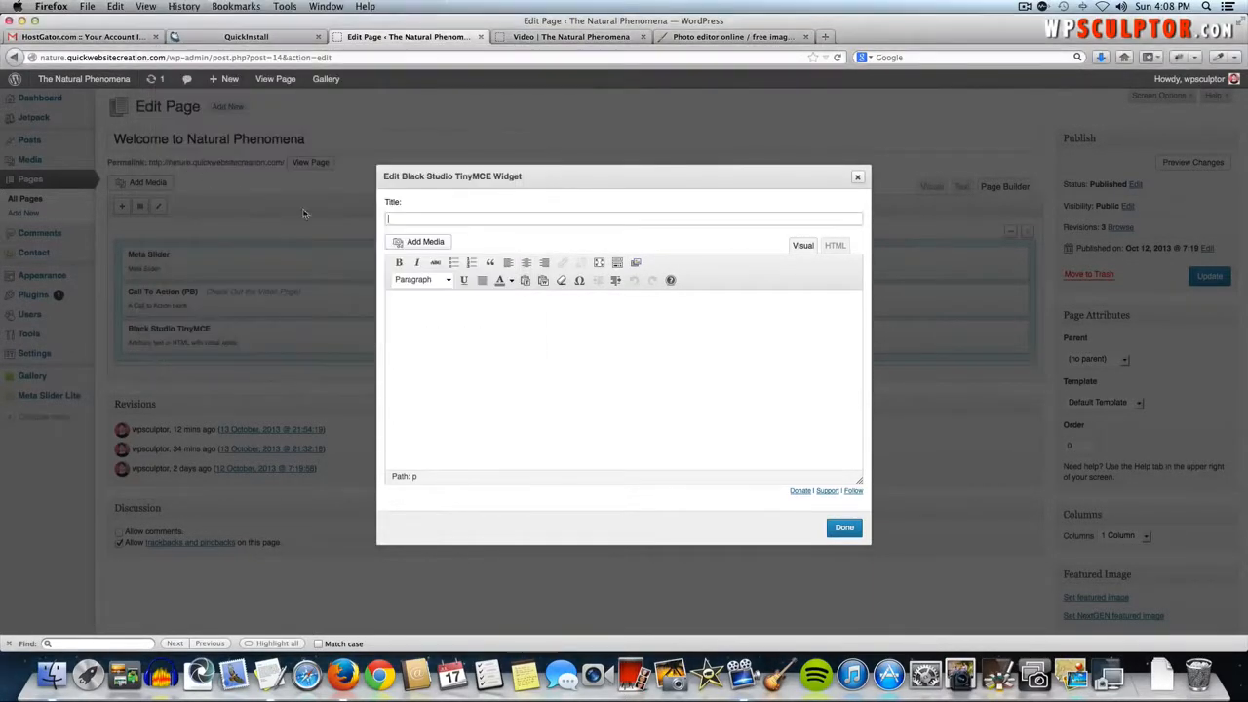
key("super+v")
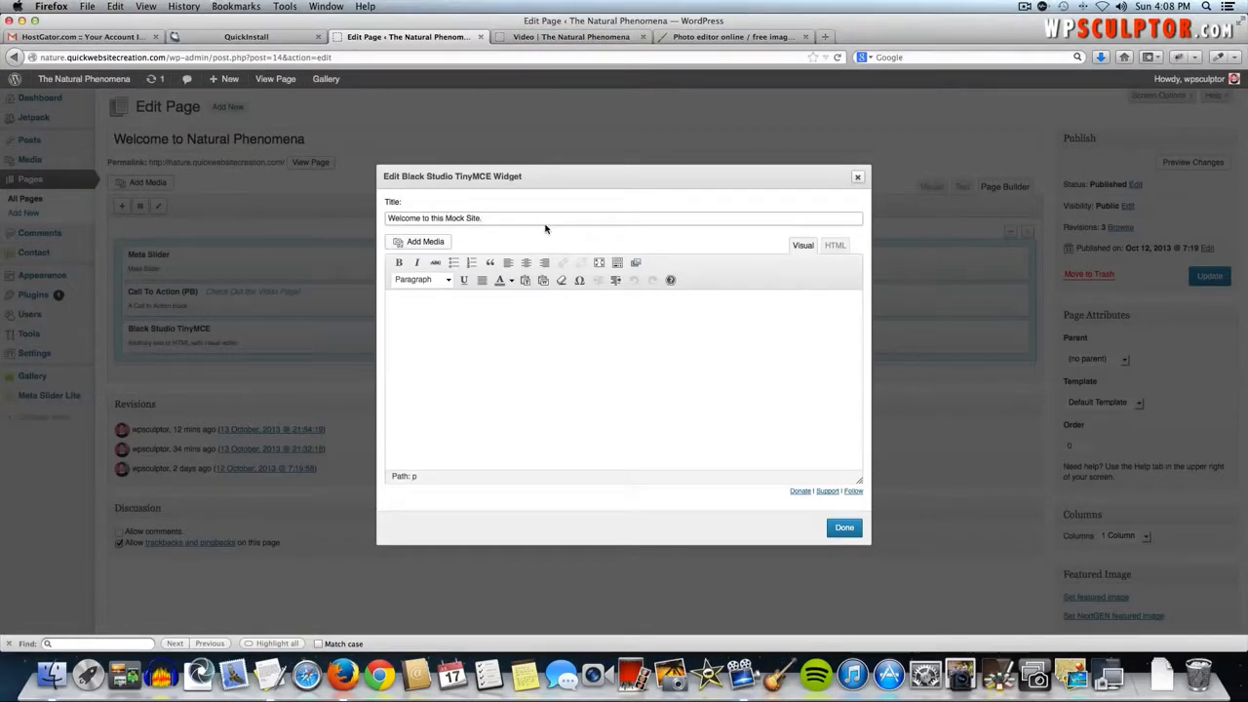
key("BackSpace")
left_click(511, 325)
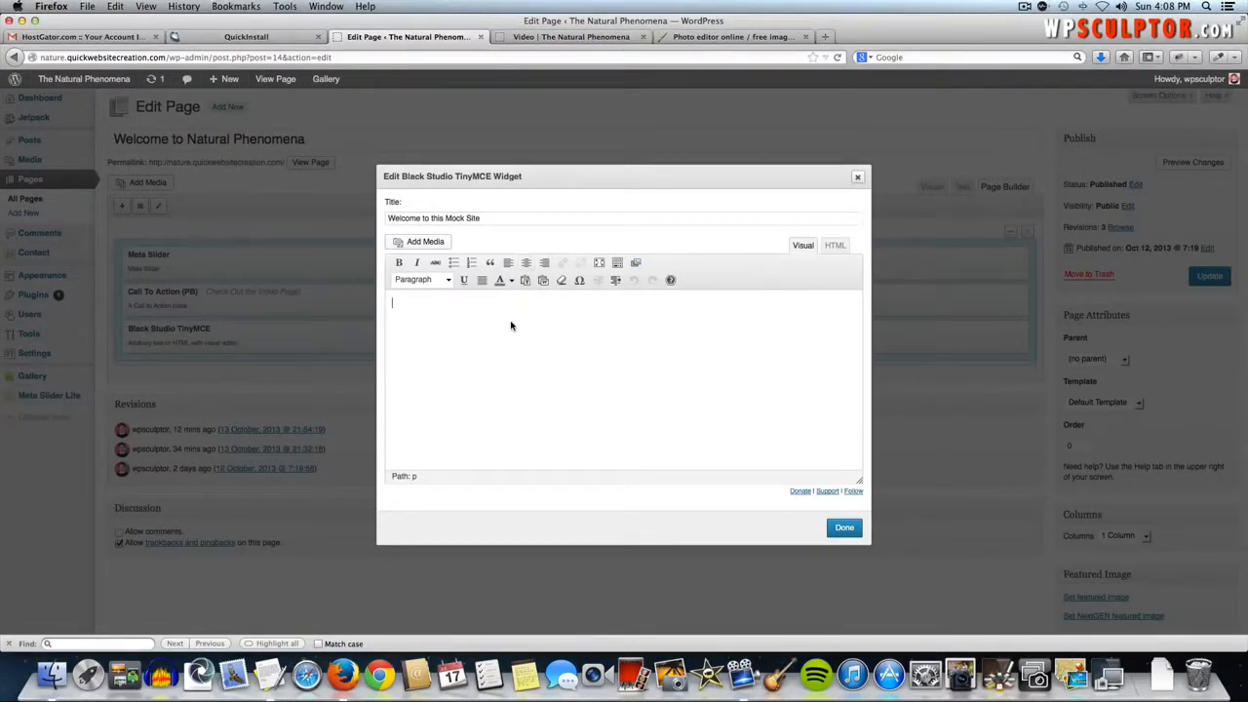
left_click(424, 243)
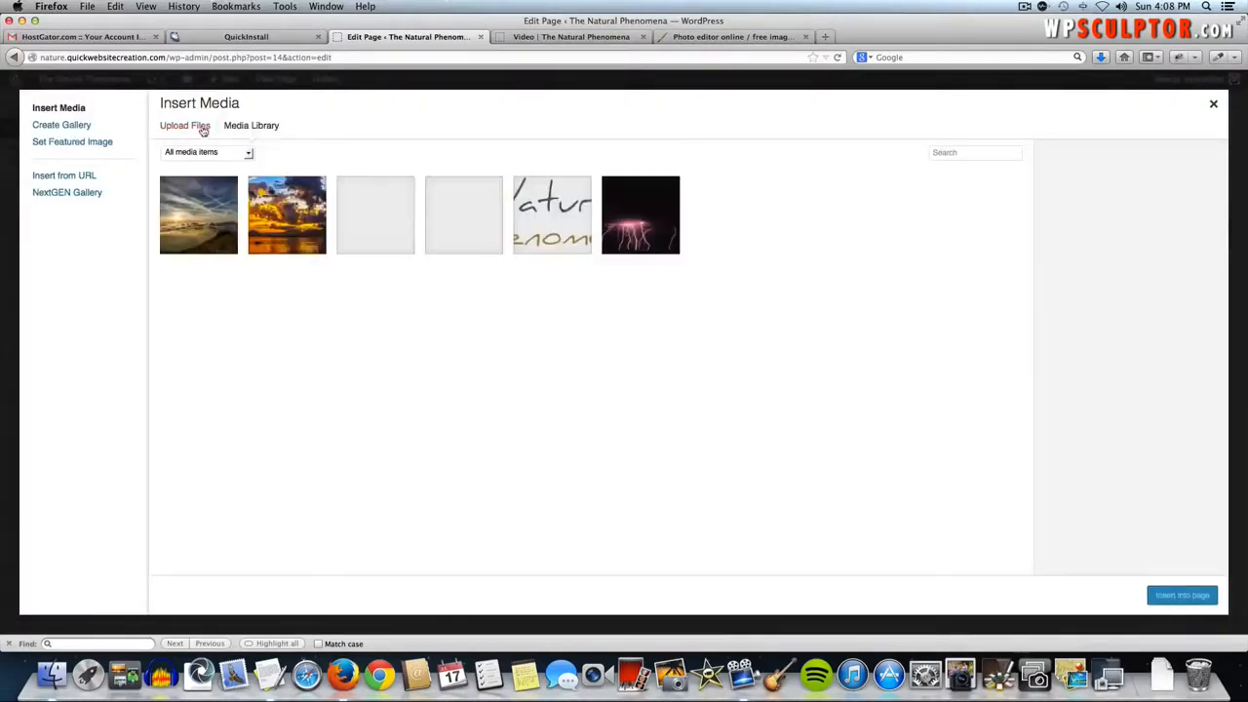
- Upload Page Images/Home Page Image.jpg and insert it into the widget with Link To set to None
left_click(201, 127)
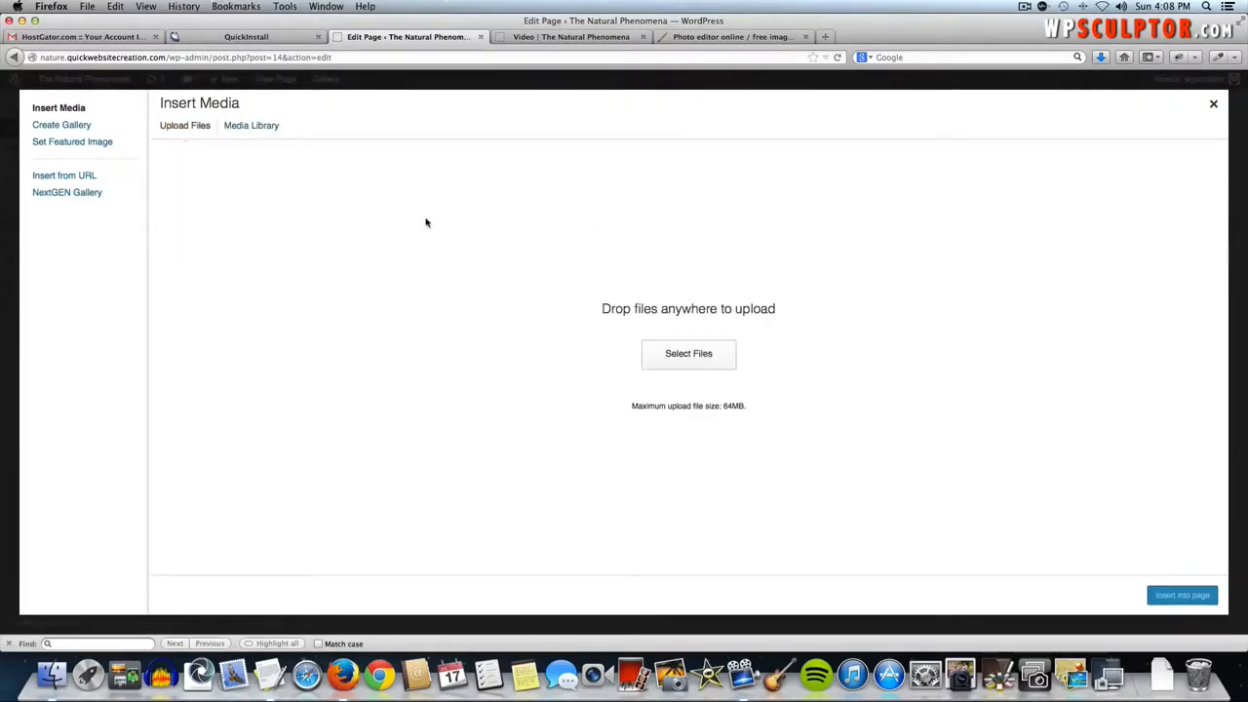
left_click(703, 357)
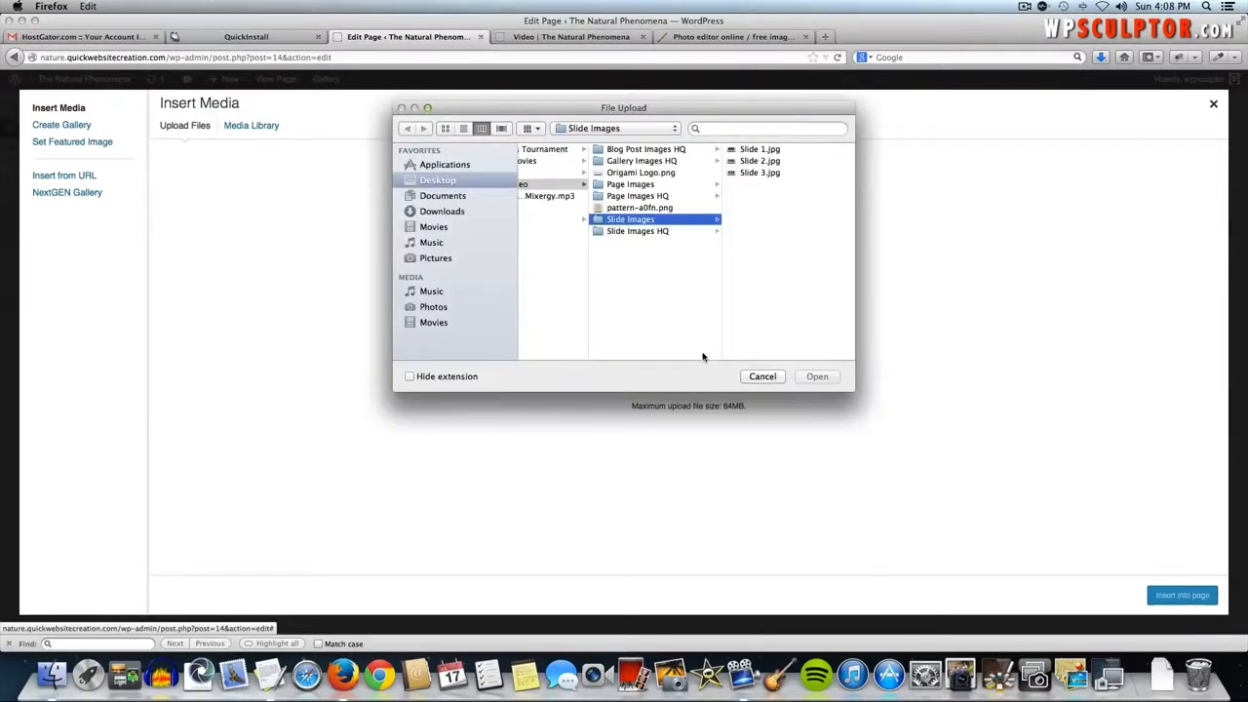
left_click(632, 184)
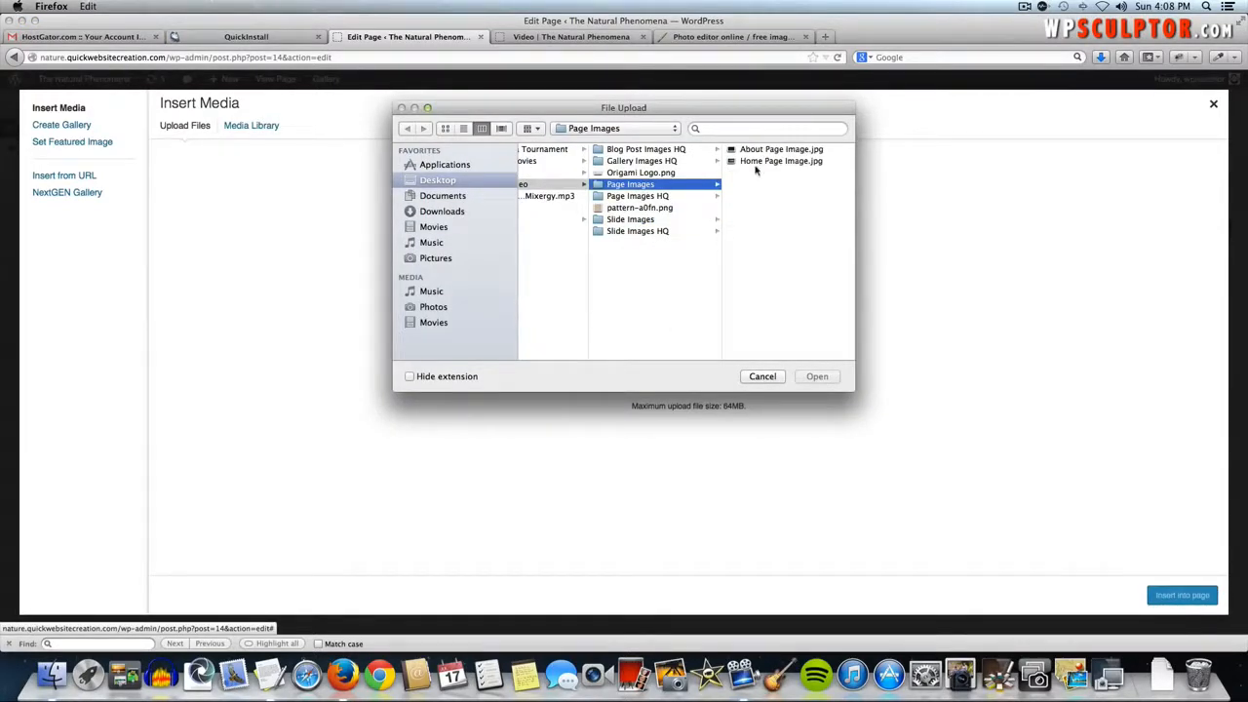
left_click(777, 161)
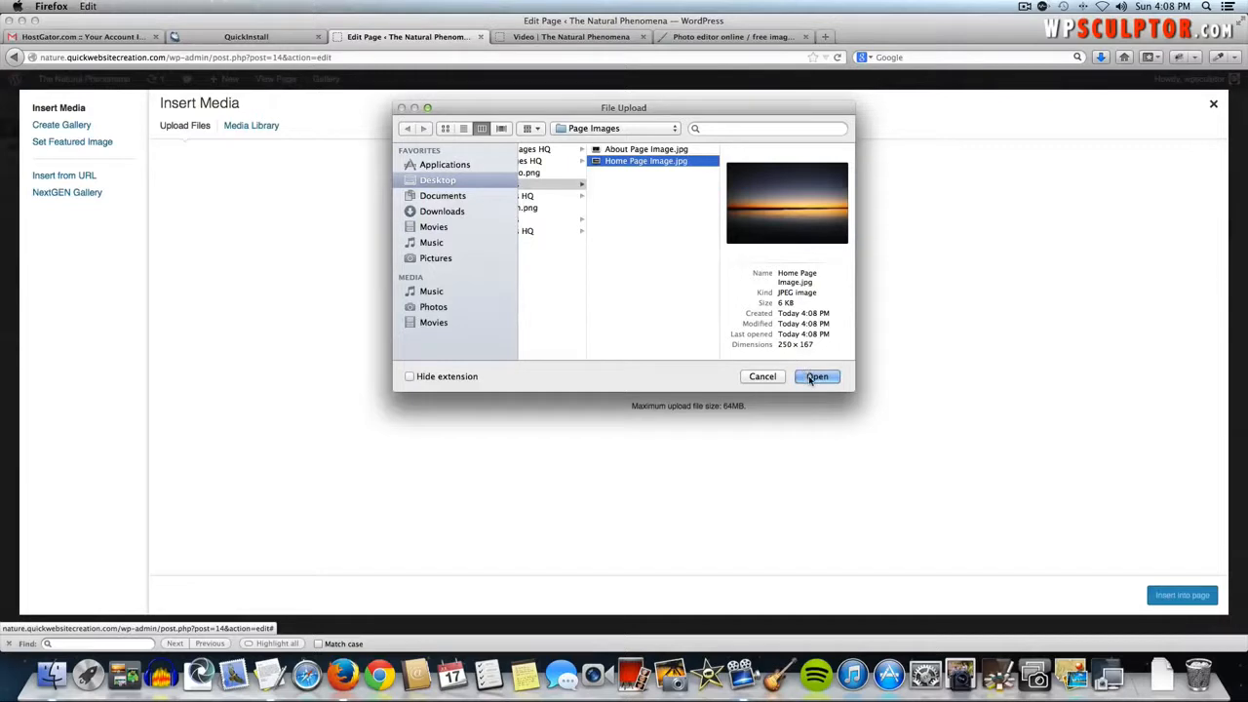
left_click(816, 377)
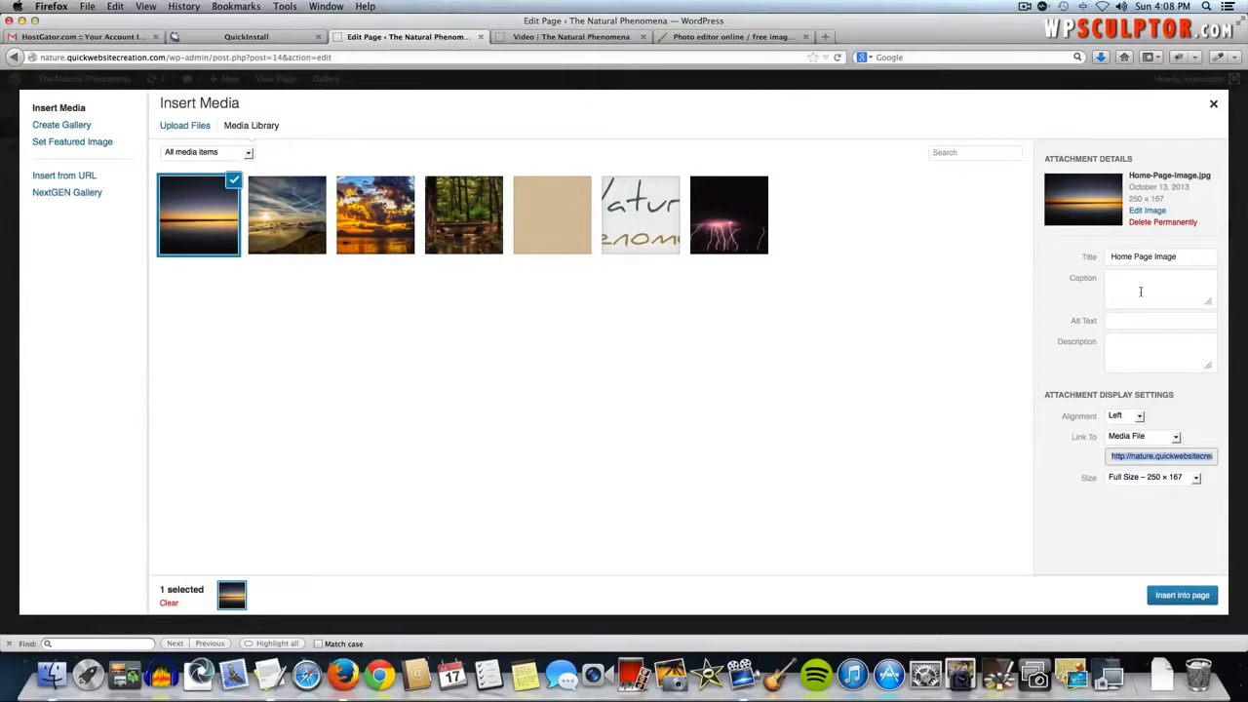
left_click(1127, 437)
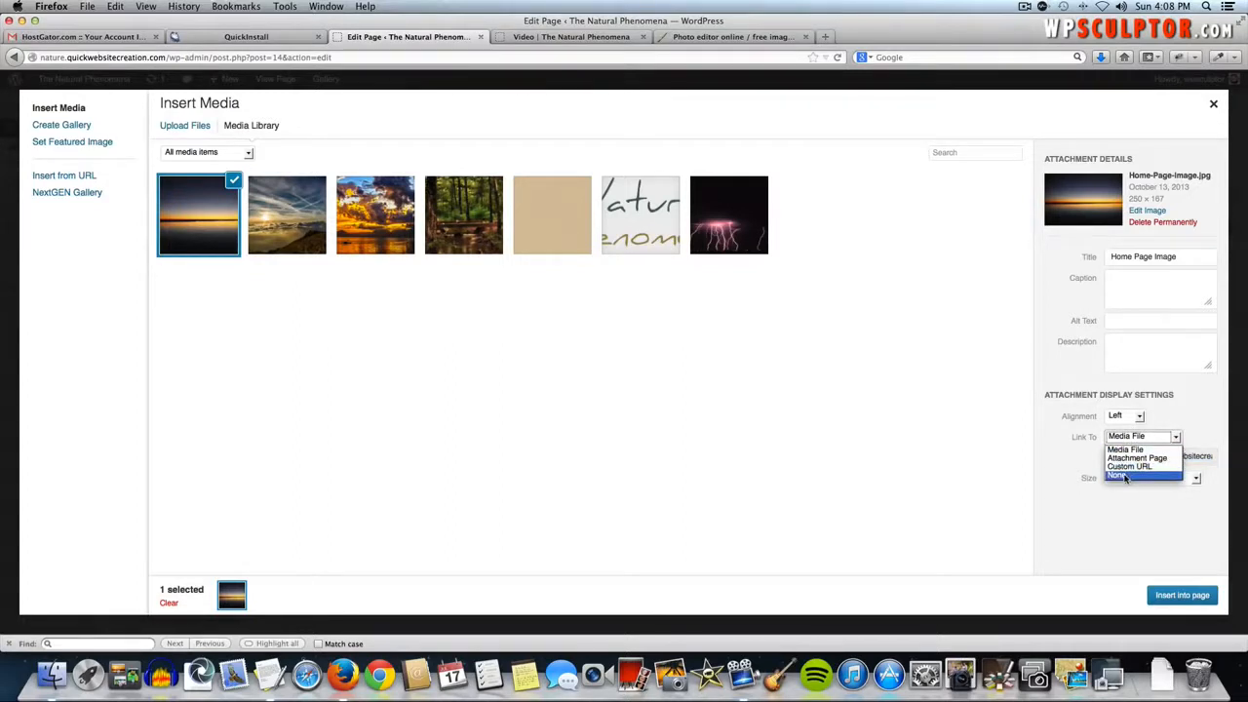
left_click(1126, 475)
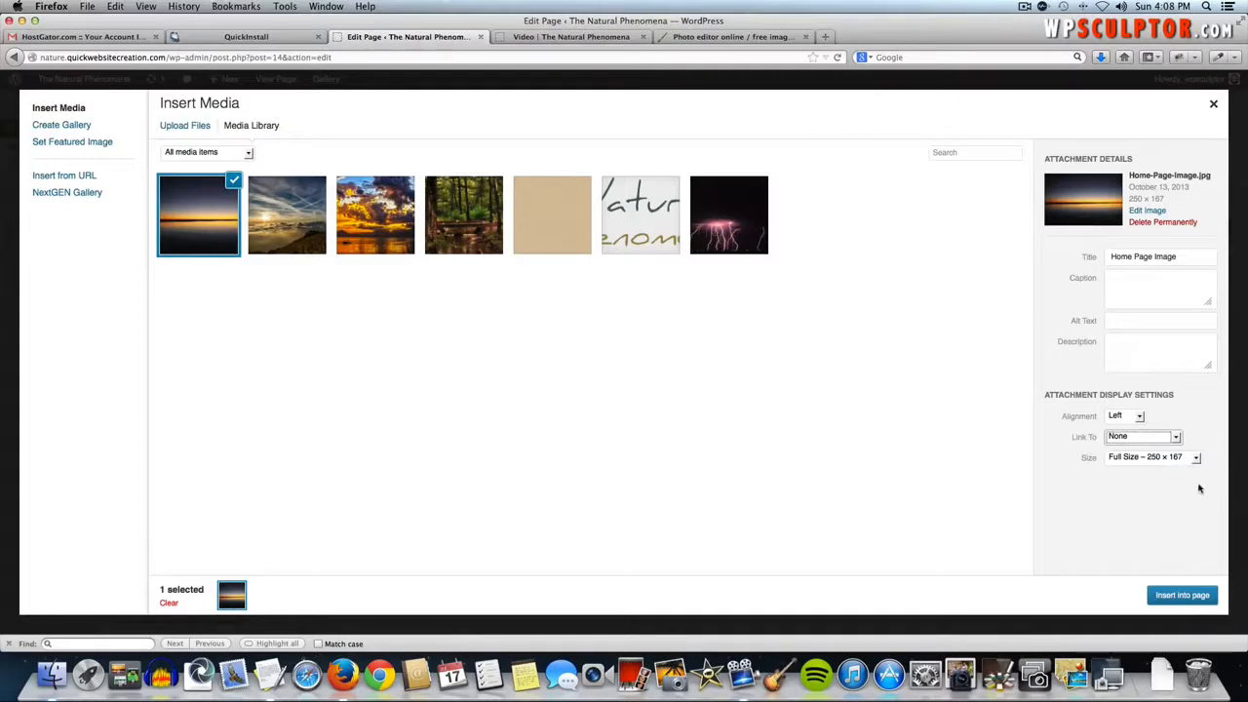
left_click(1173, 595)
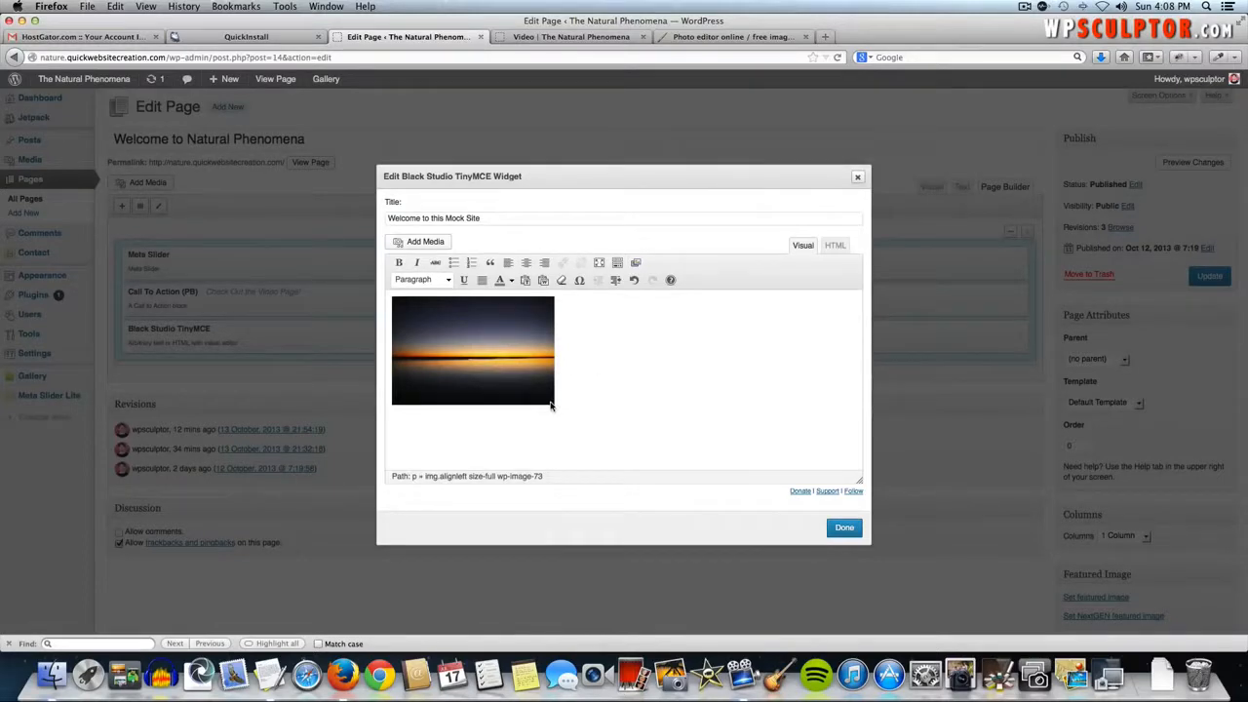
- Paste the welcome paragraph from TextEdit beside the image, then select the word 'pixabay'
key("super+Tab")
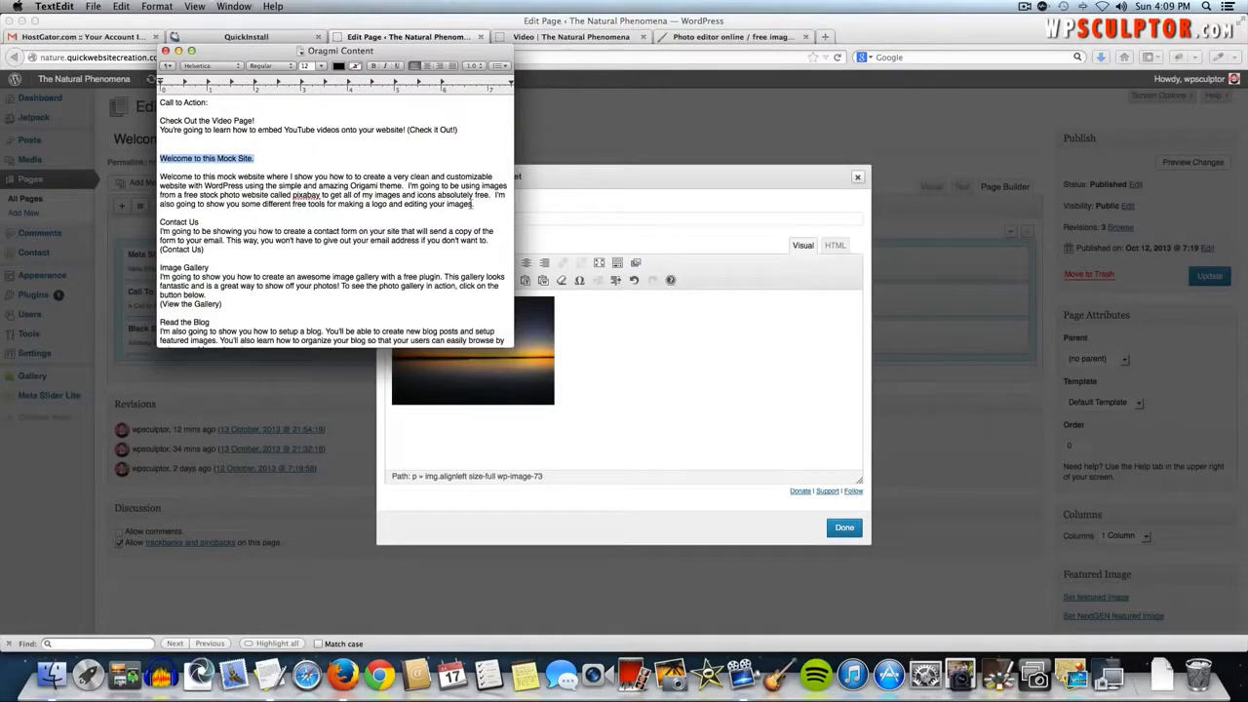
left_click_drag(481, 205, 154, 177)
key("super+Tab")
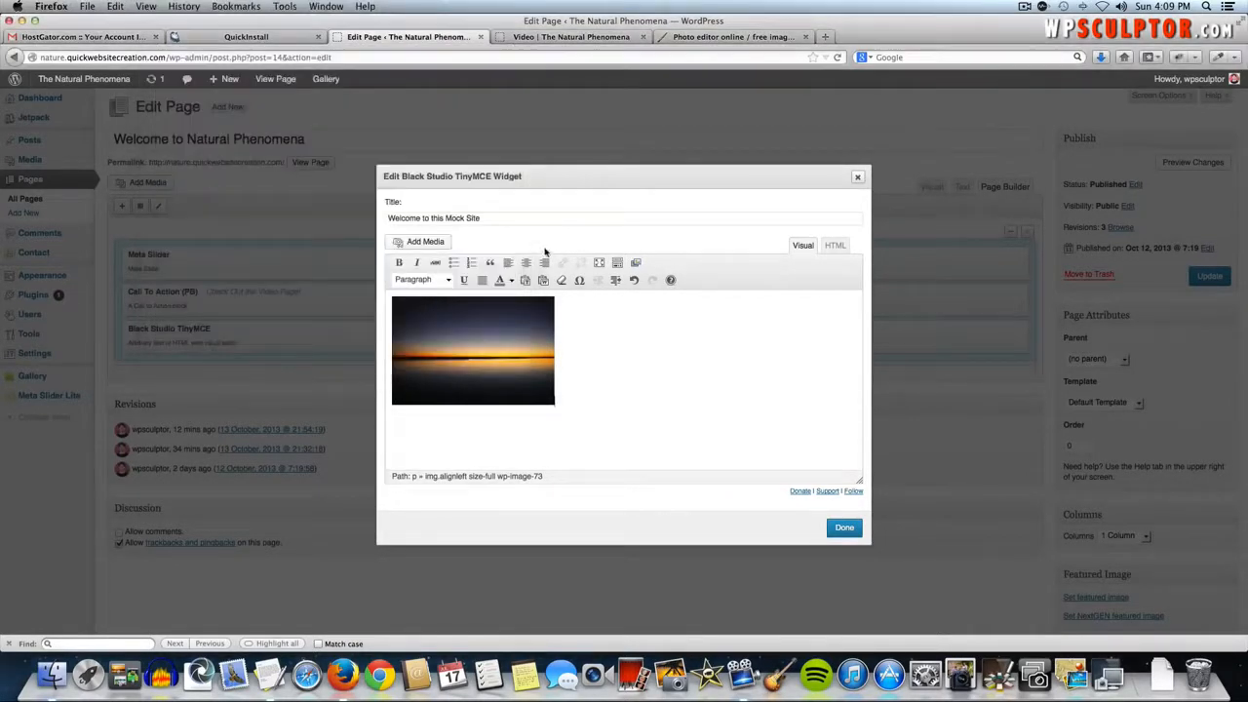
key("super+v")
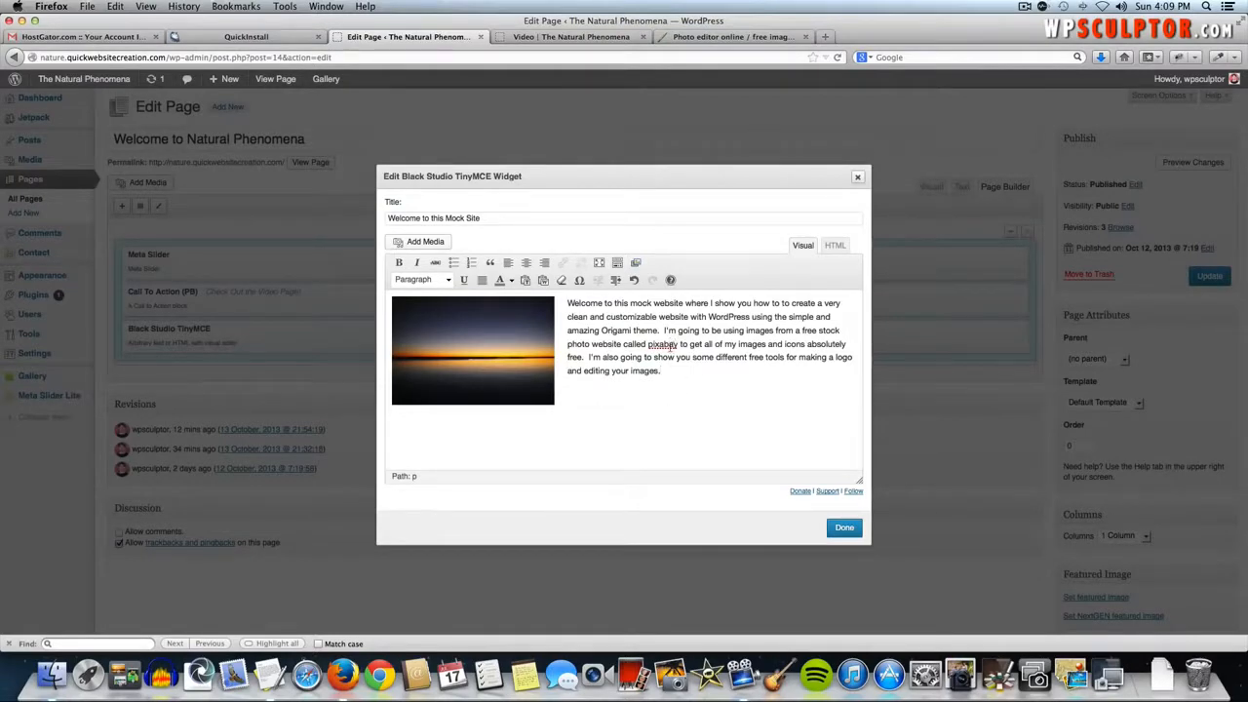
double_click(662, 344)
left_click(560, 264)
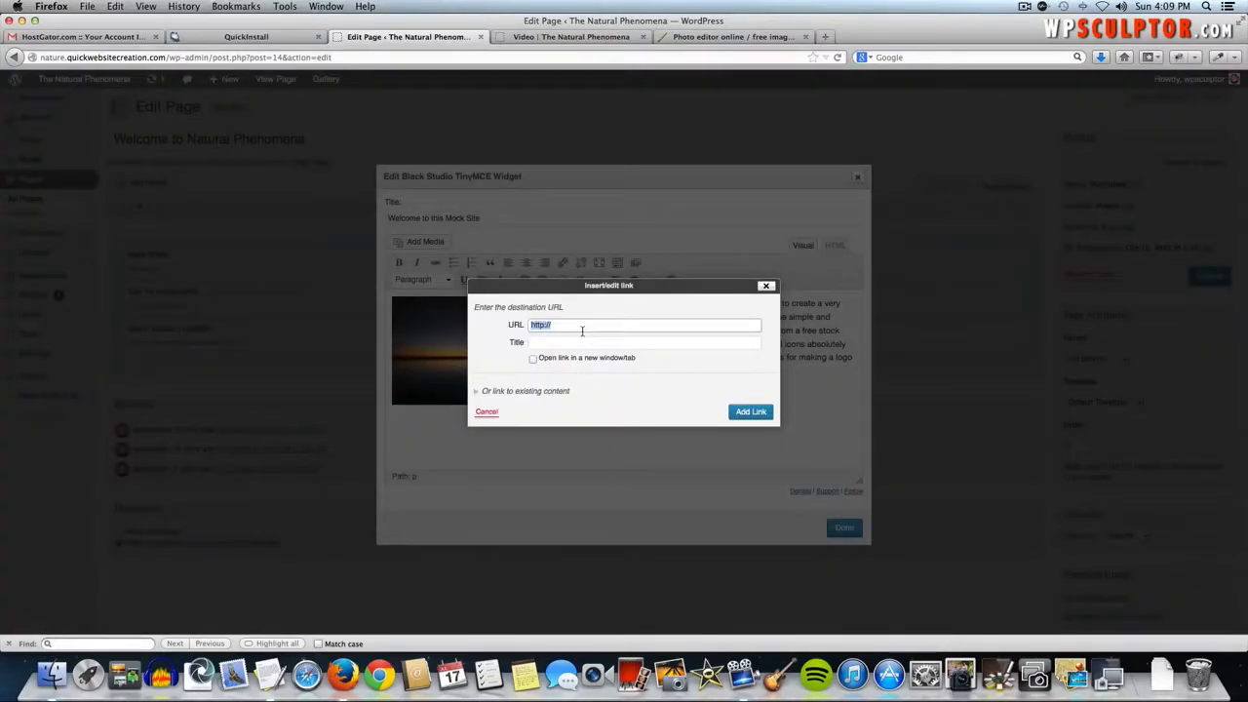
type("http://")
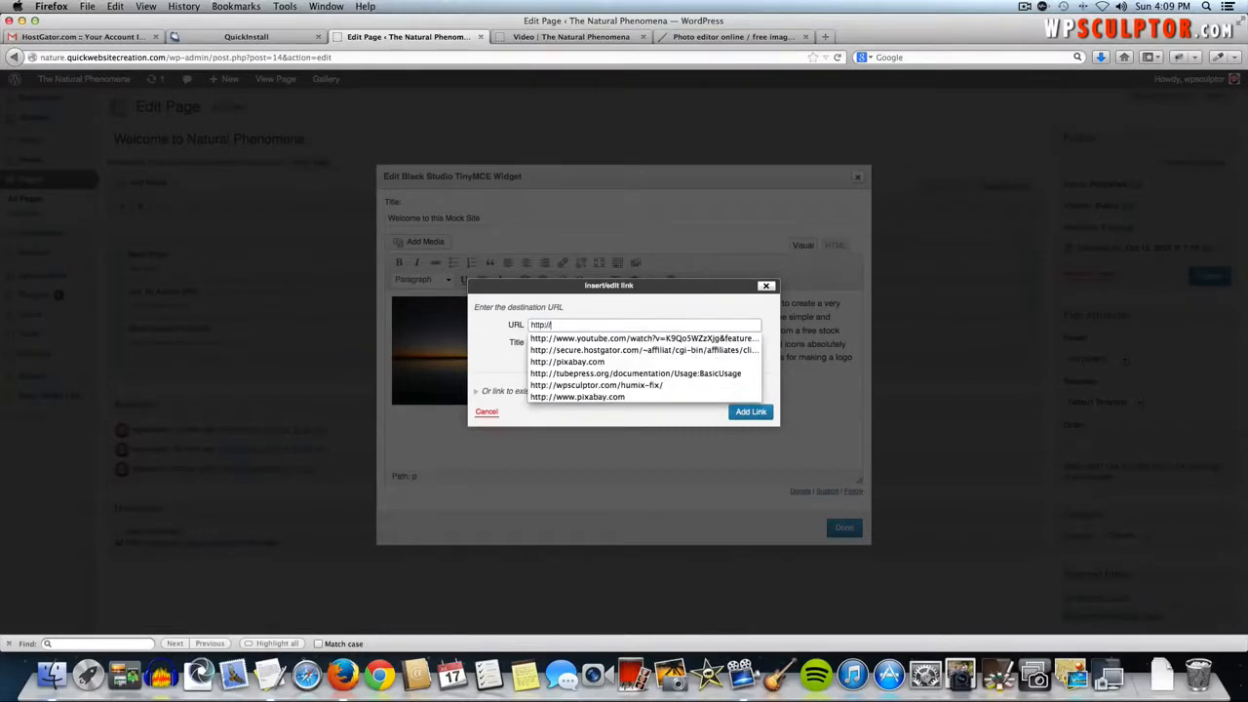
type("www.")
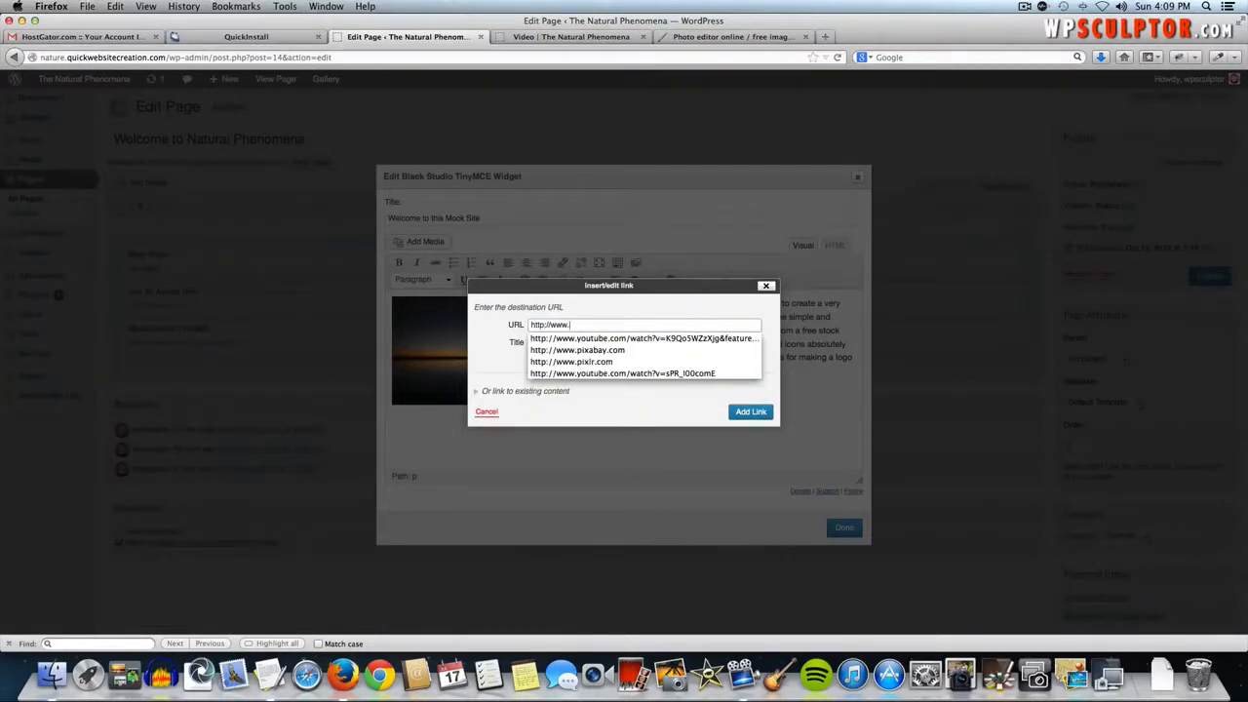
type("pixabay.com")
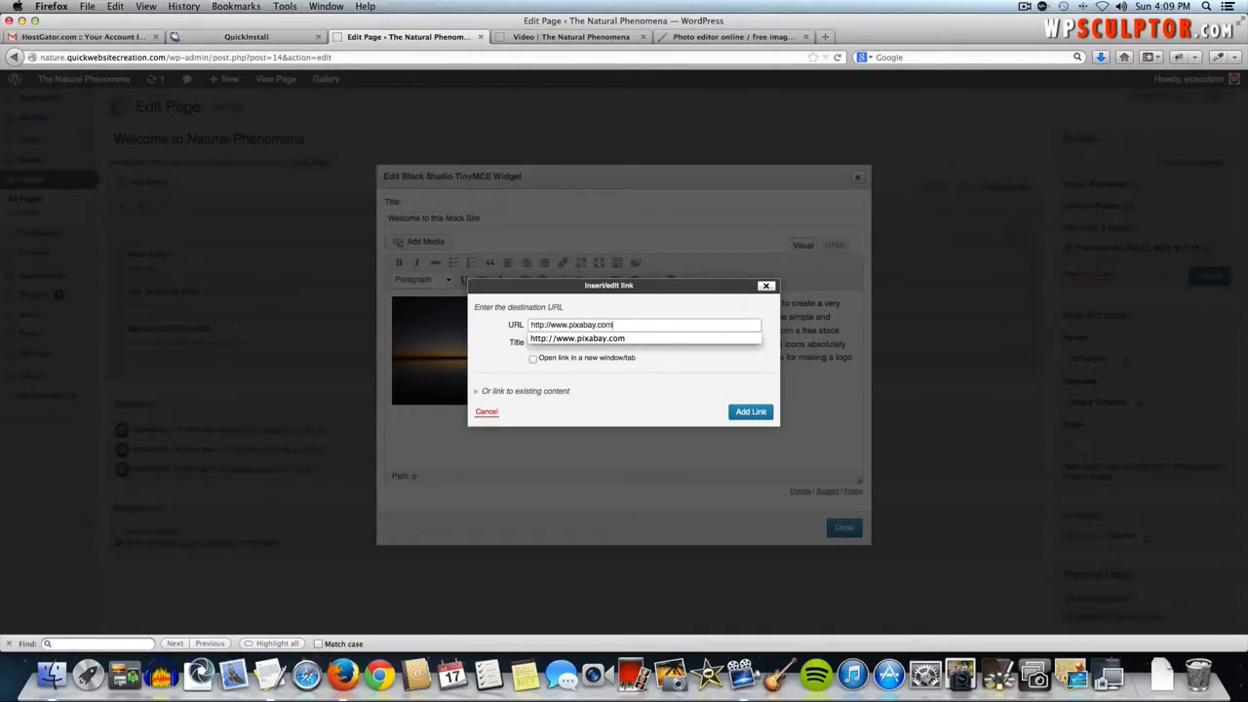
key("Tab")
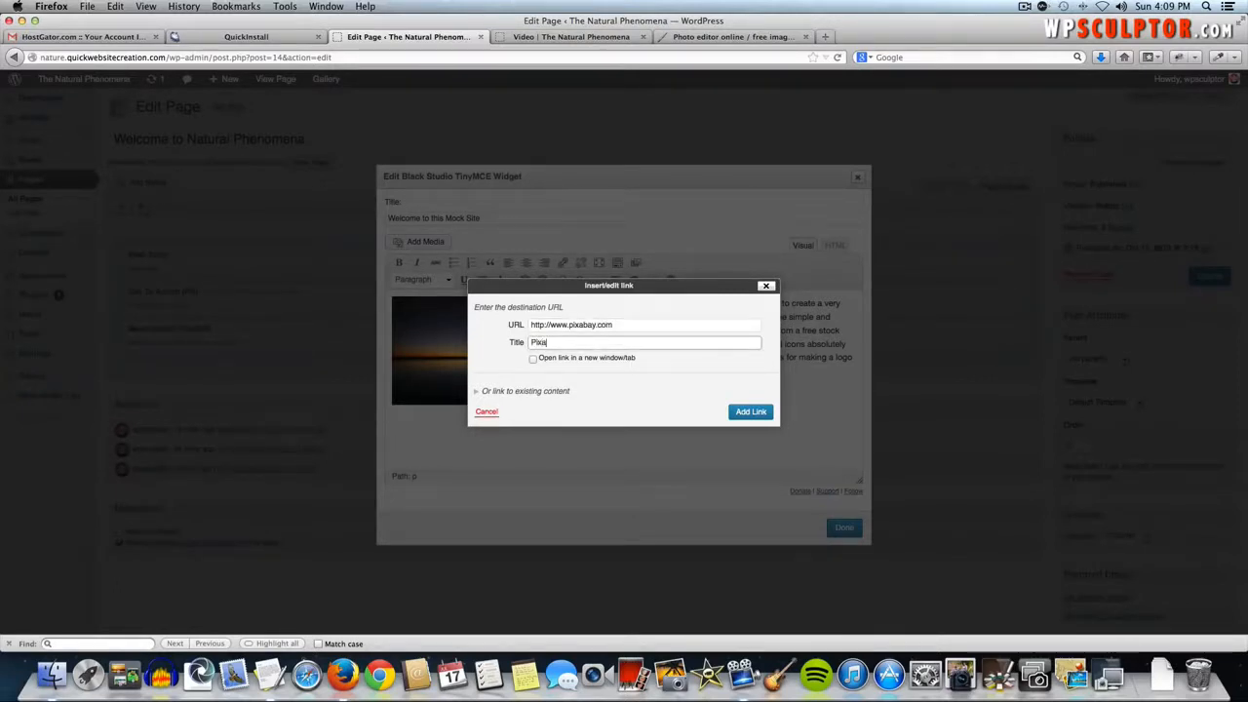
left_click(751, 415)
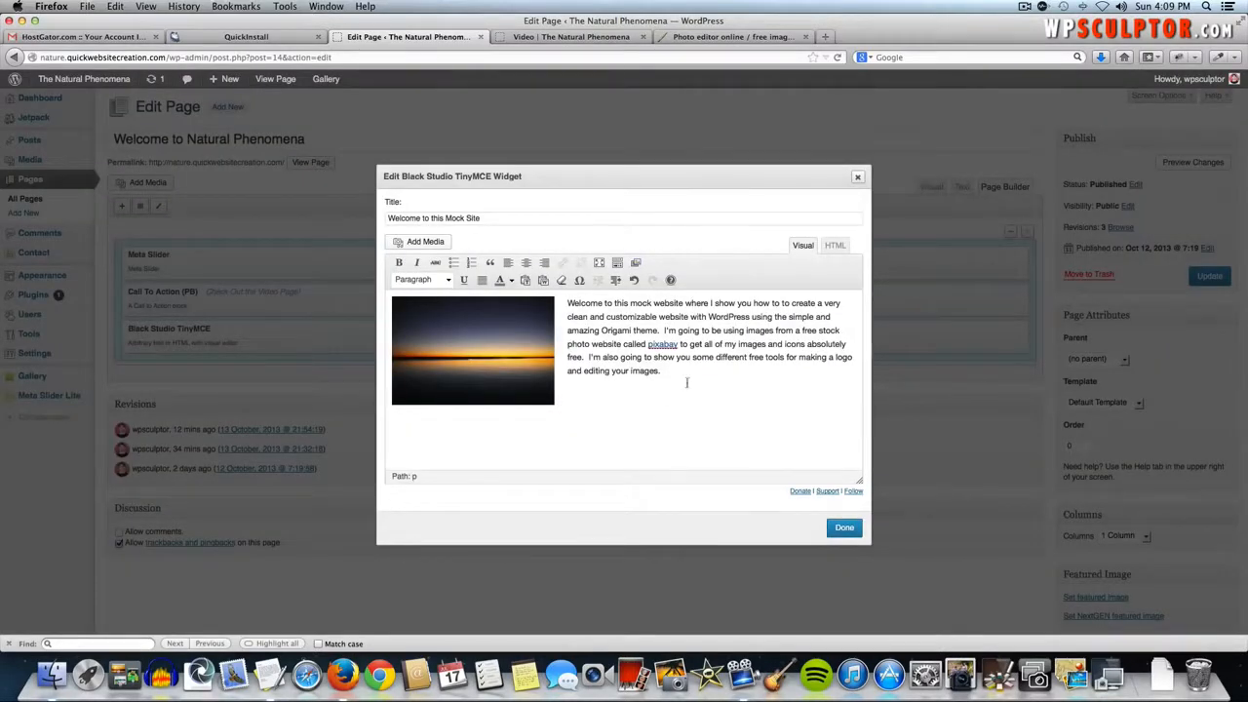
- Save the home page and test the pixabay link on the live site
left_click(841, 532)
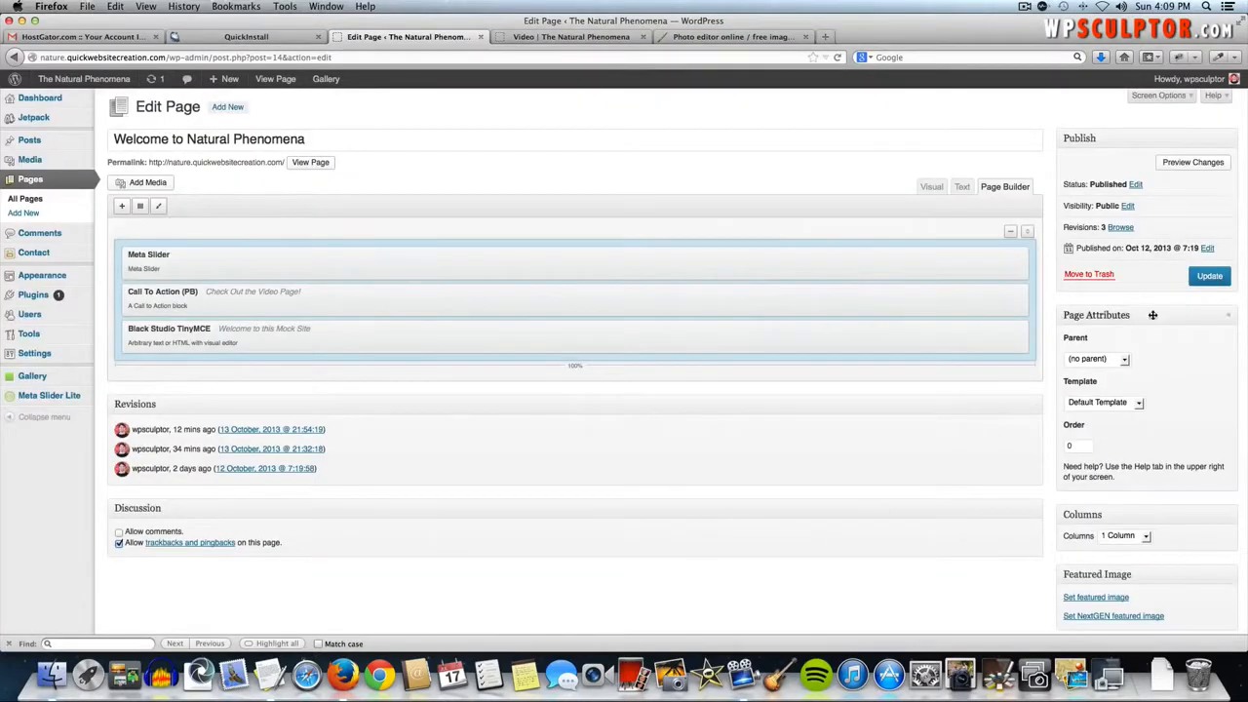
left_click(1213, 278)
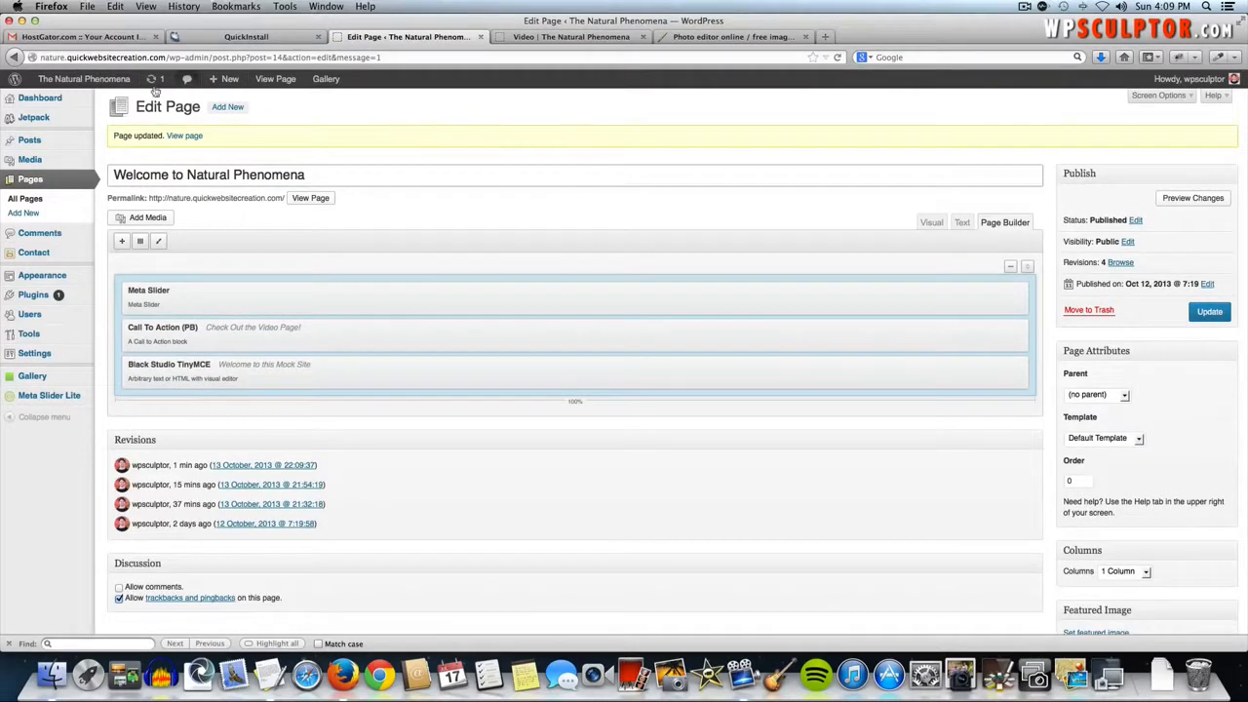
left_click(107, 81)
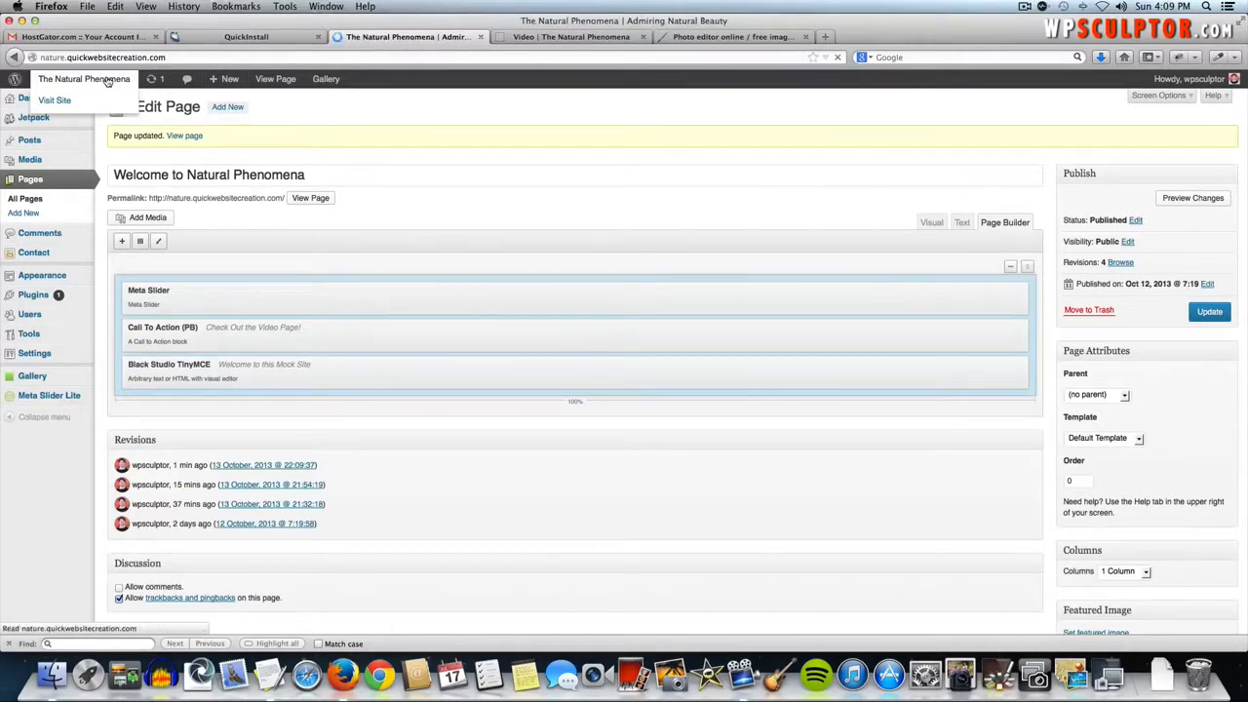
scroll(169, 180, "down", 5)
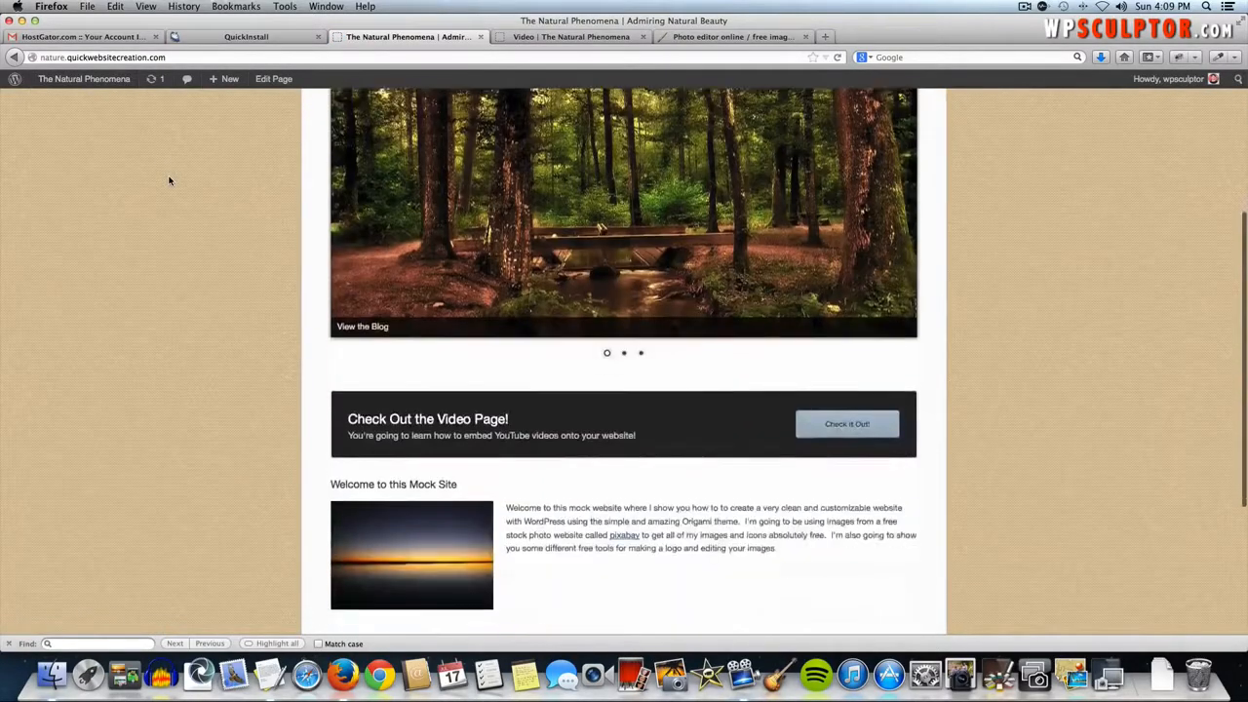
scroll(168, 181, "down", 2)
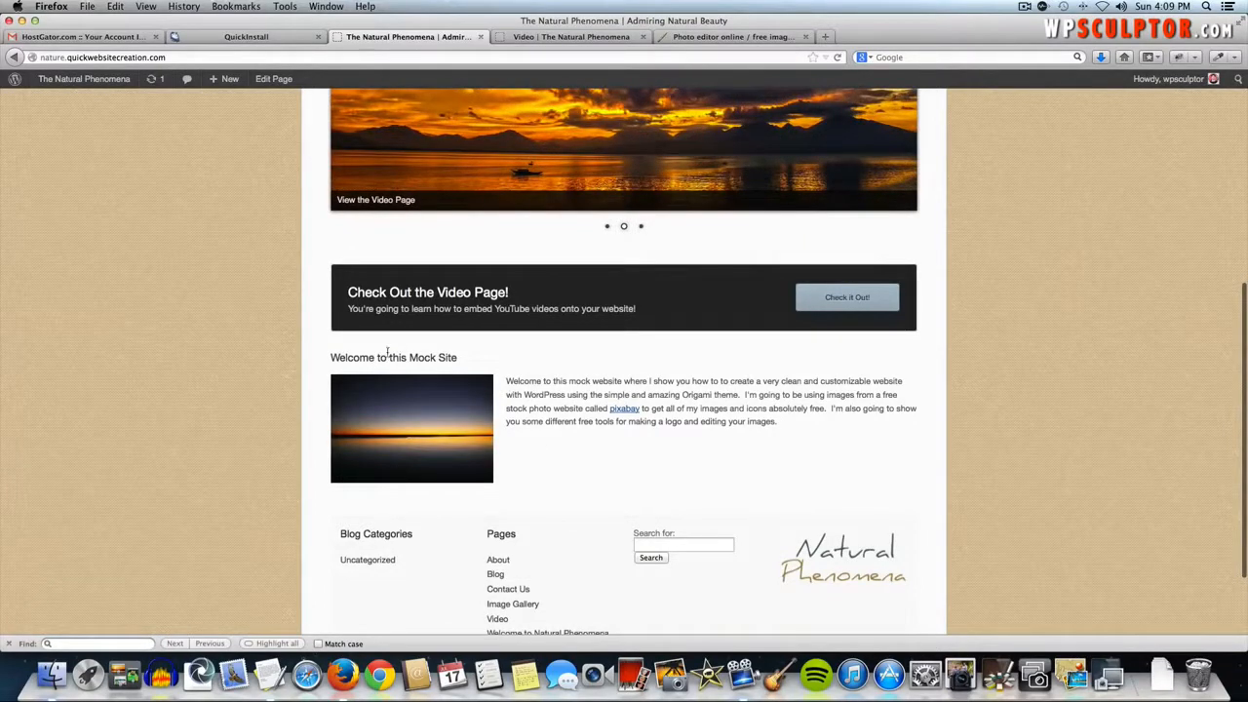
left_click(626, 409)
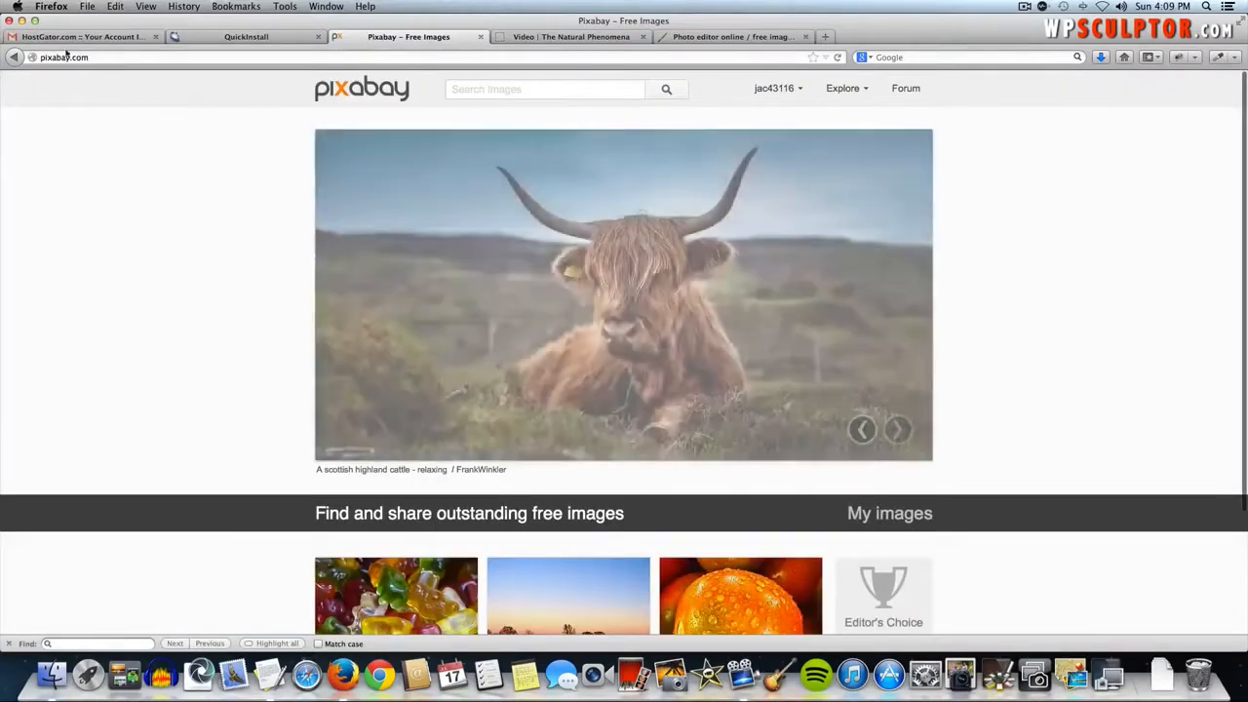
- Return to the live home page, scroll through it, and open it via Edit Page
left_click(14, 58)
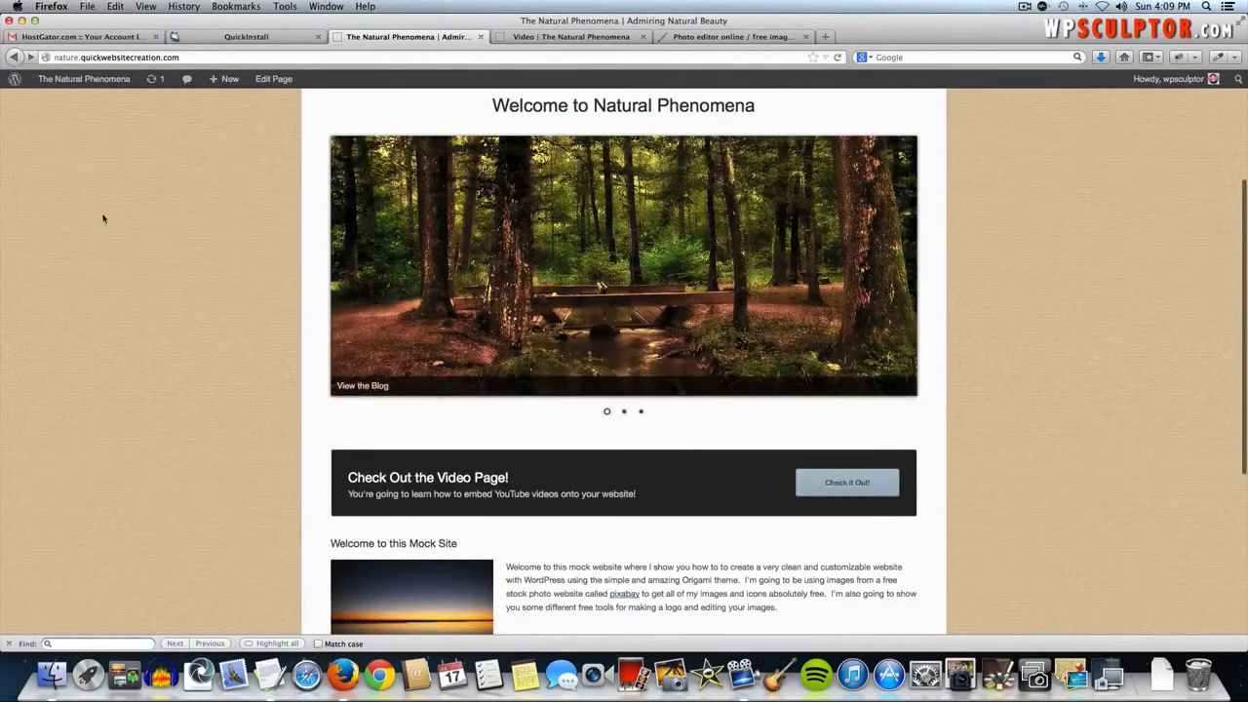
scroll(104, 220, "down", 4)
scroll(103, 223, "up", 5)
scroll(105, 226, "down", 1)
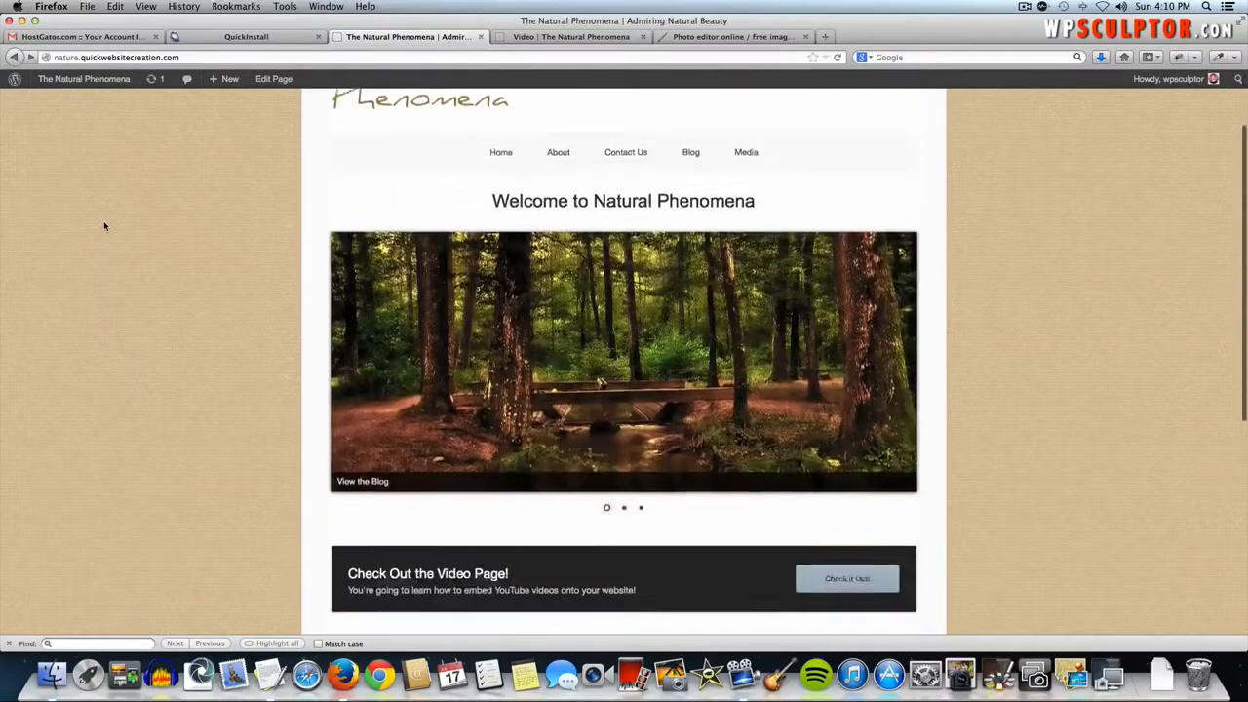
scroll(104, 226, "down", 5)
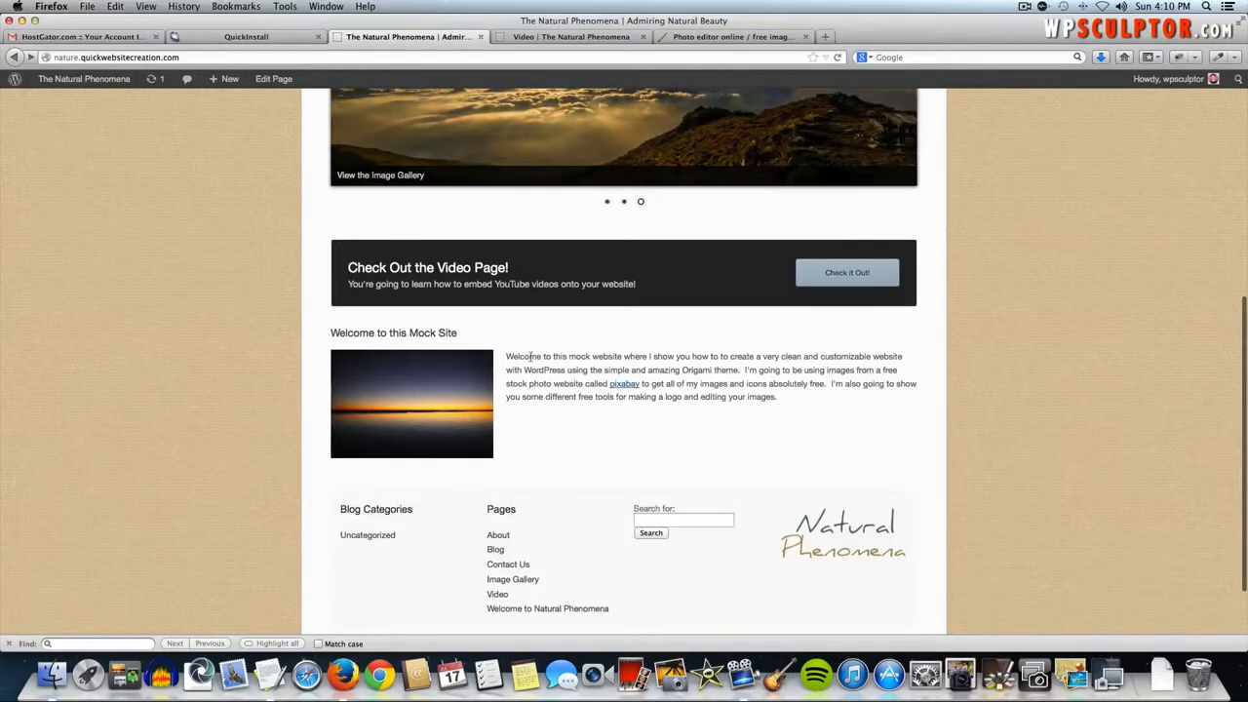
scroll(223, 156, "up", 10)
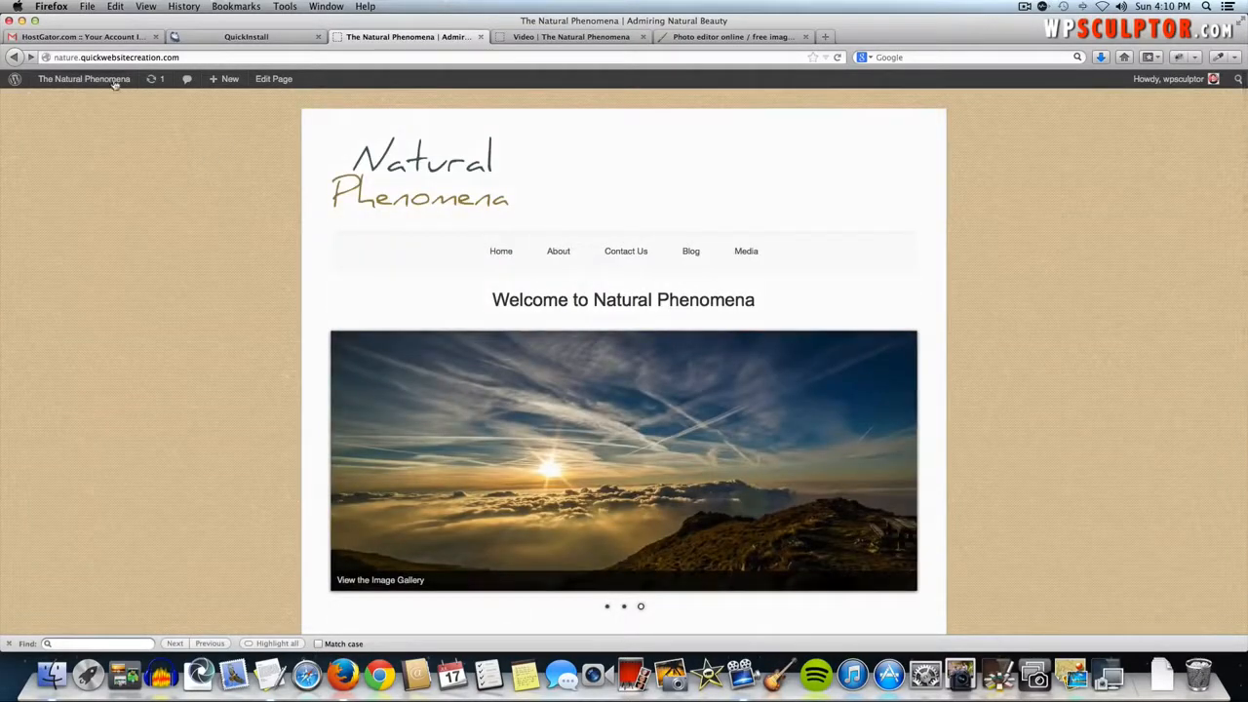
mouse_move(94, 80)
left_click(283, 80)
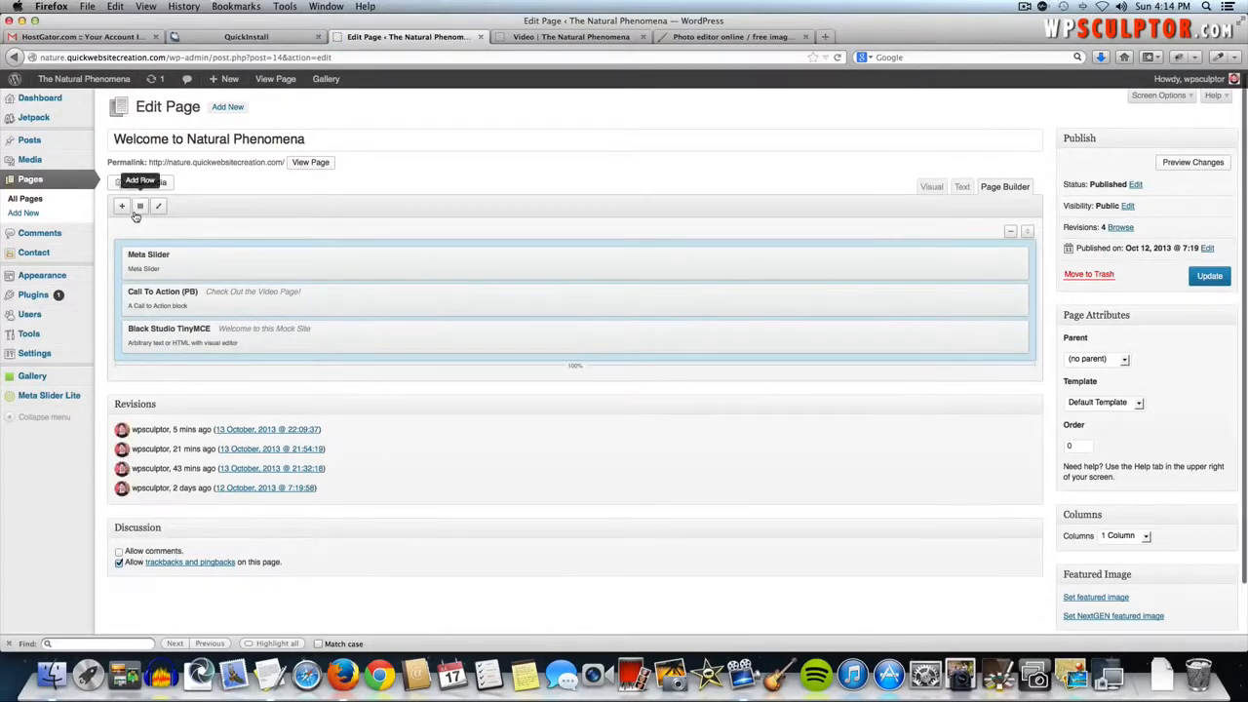
- Add a three-column row, try resizing its column dividers, then delete the uneven row
left_click(139, 208)
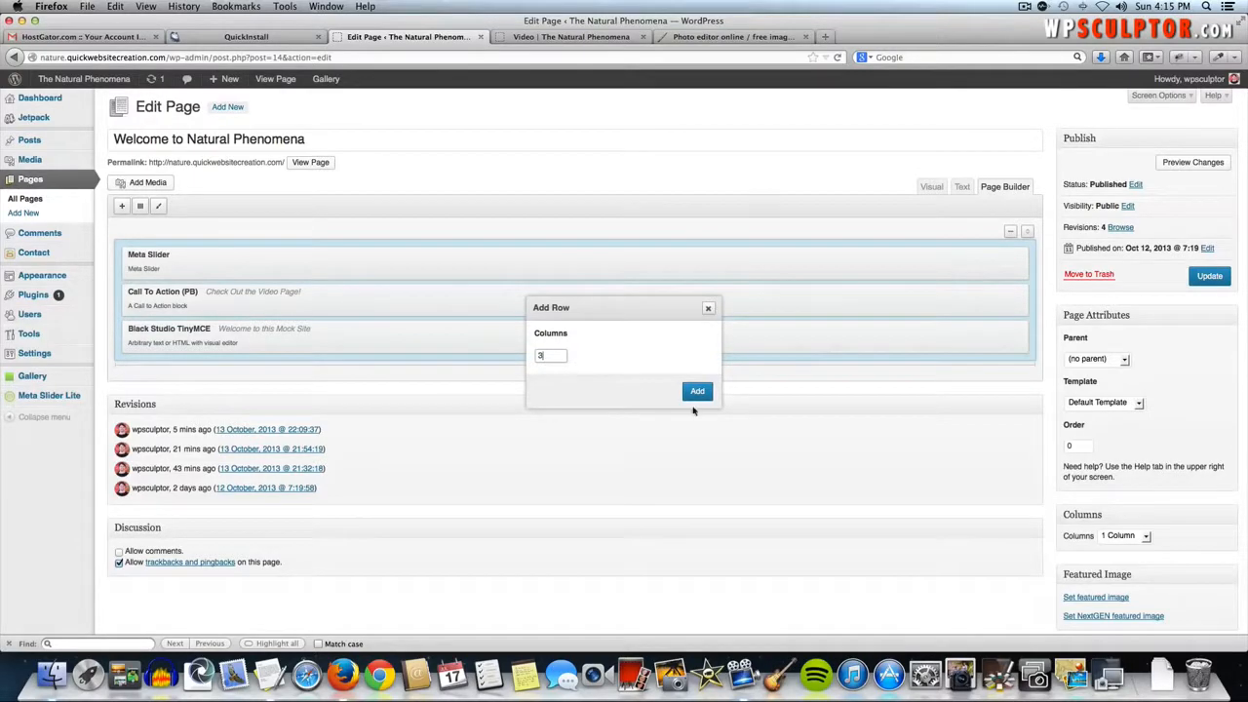
left_click(697, 392)
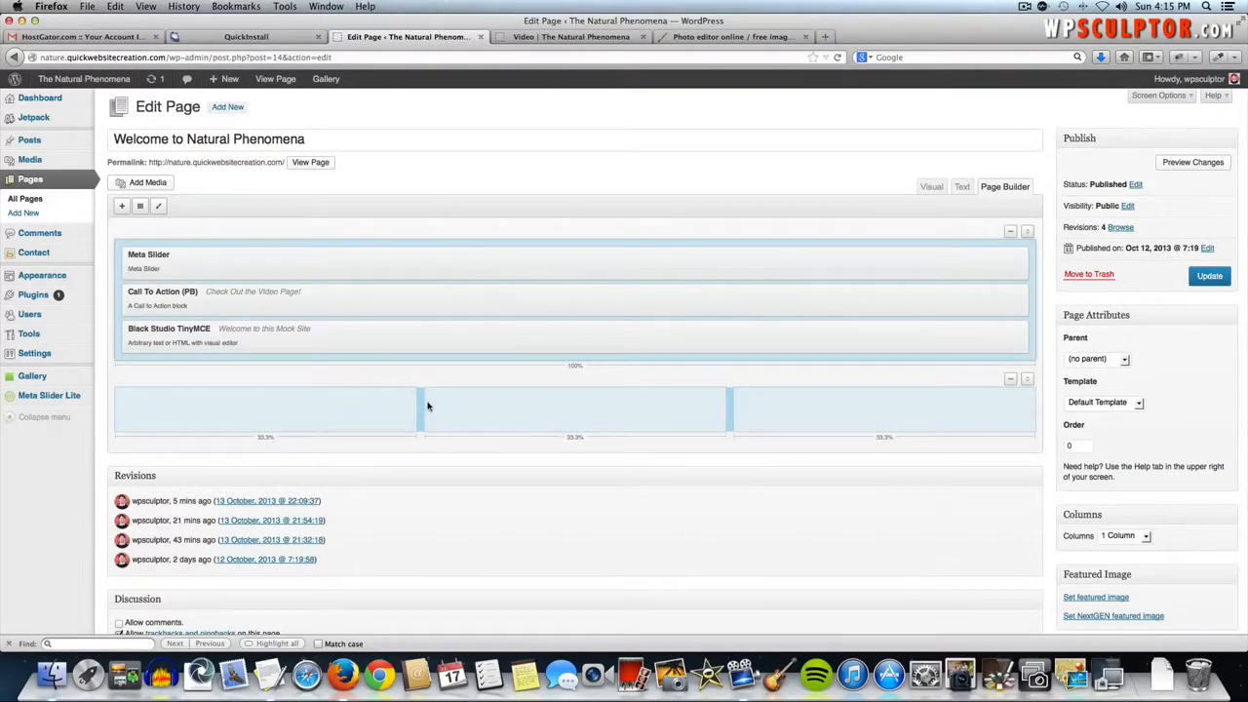
mouse_move(418, 403)
left_mouse_down()
mouse_move(357, 415)
mouse_move(416, 413)
left_mouse_up()
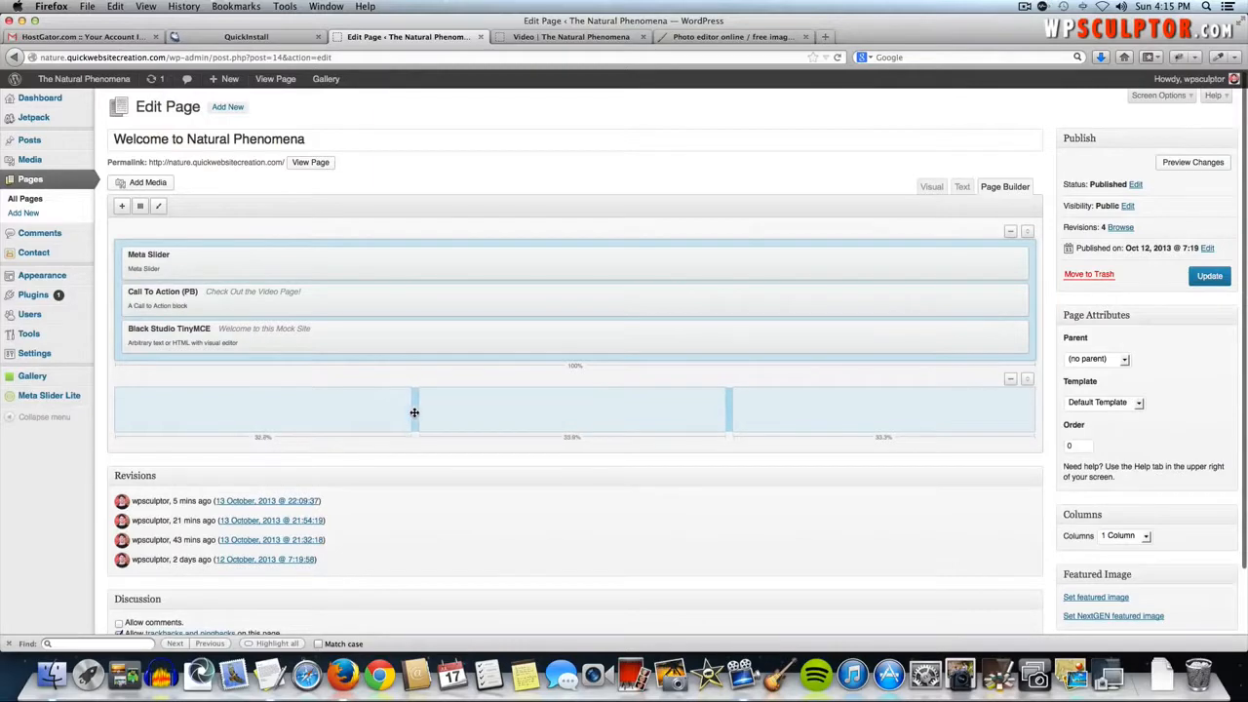
left_click_drag(730, 400, 773, 407)
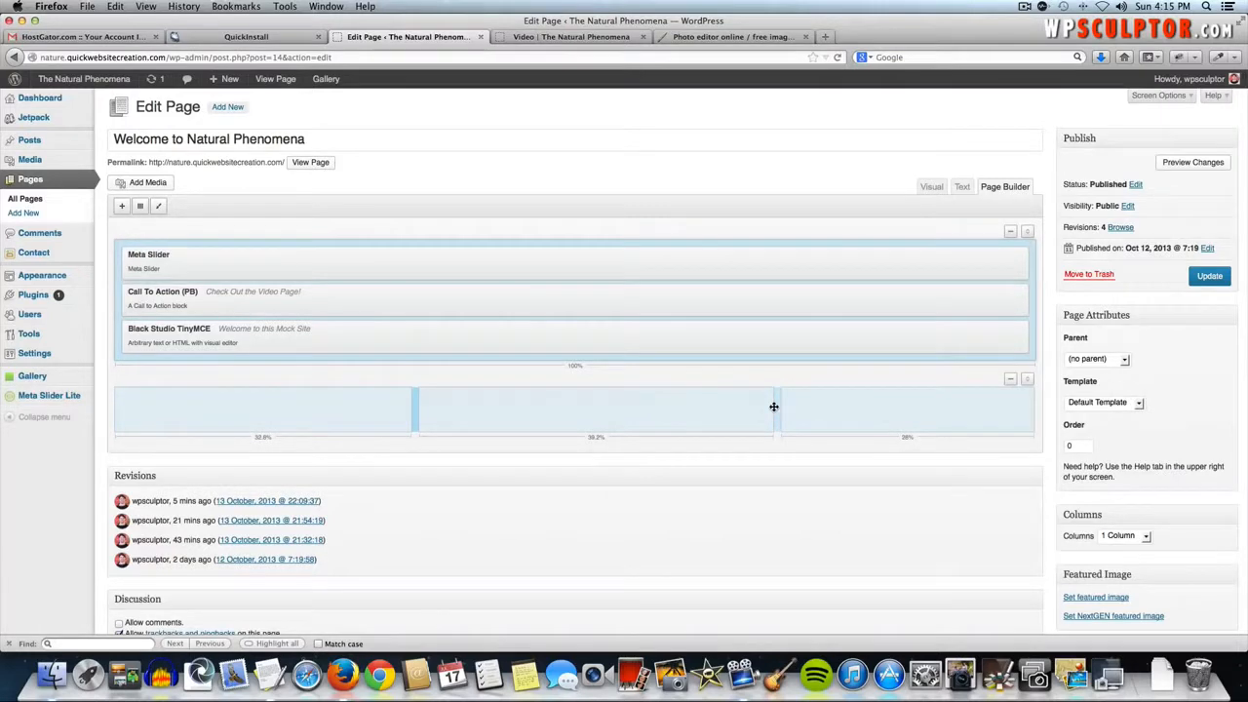
mouse_move(414, 410)
left_mouse_down()
mouse_move(424, 404)
mouse_move(393, 406)
mouse_move(424, 404)
left_mouse_up()
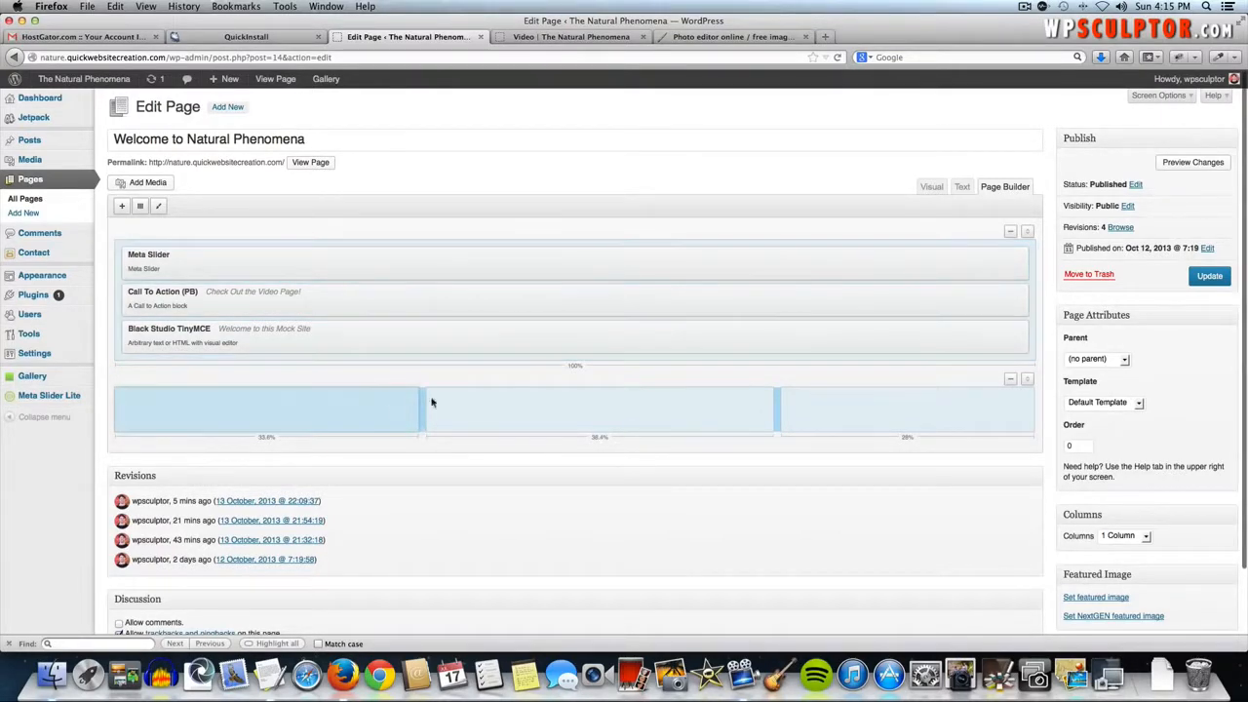
left_click(1008, 380)
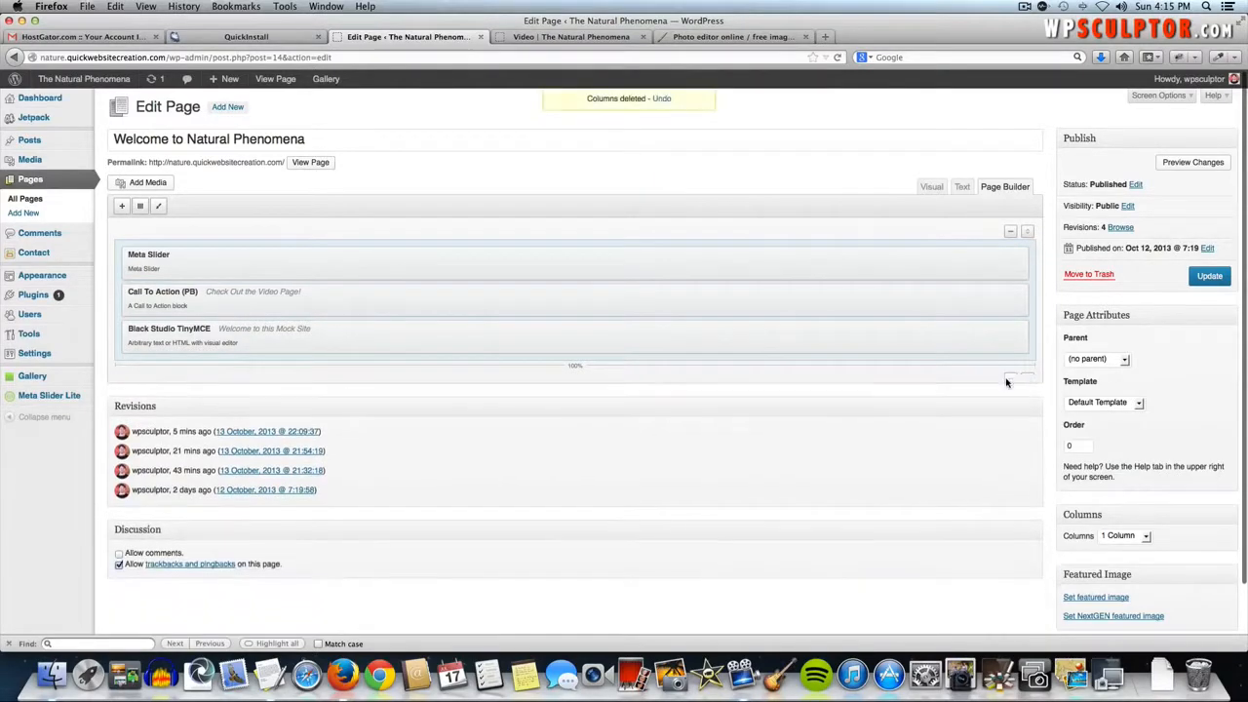
- Add a fresh row of three equal 33.3% columns, then switch to the Video page
left_click(138, 208)
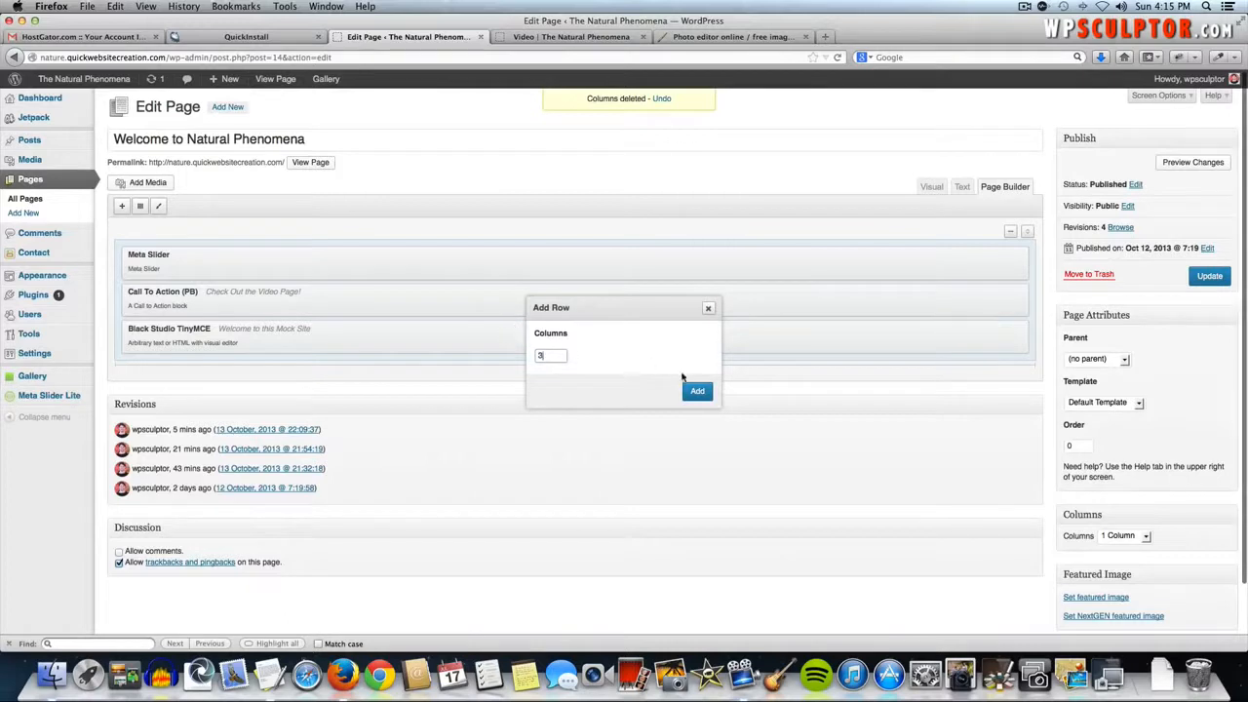
left_click(695, 391)
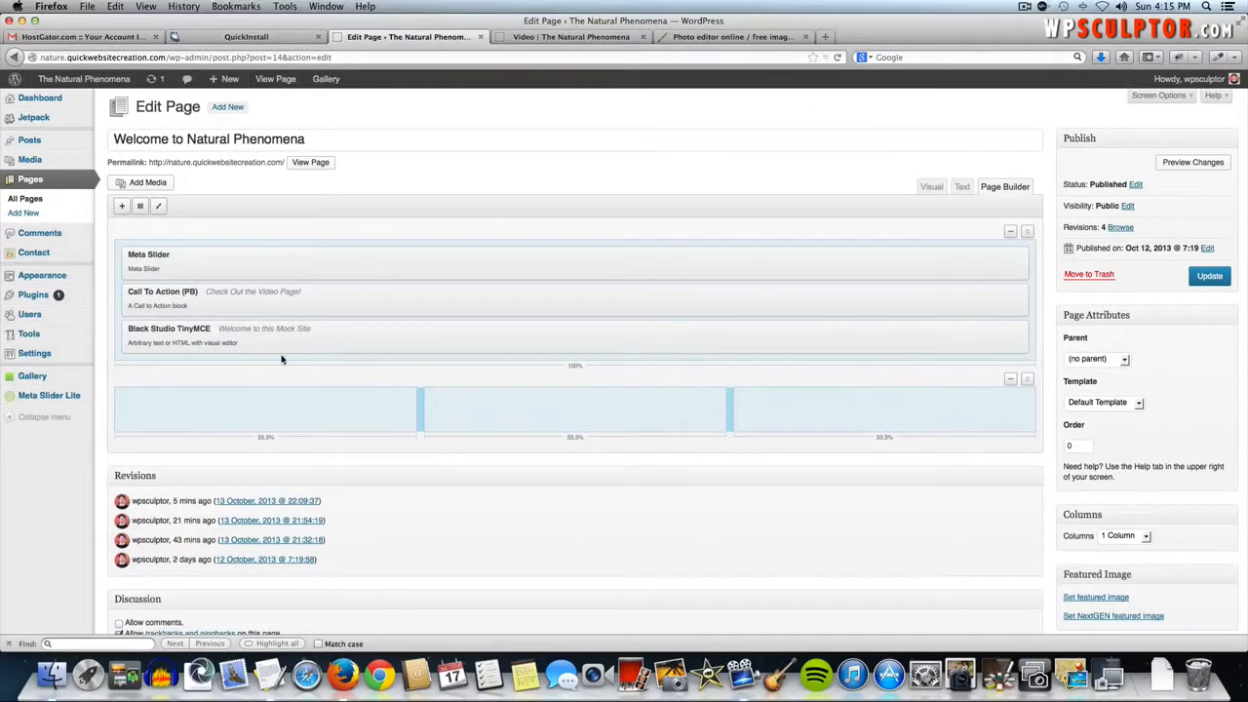
left_click(702, 39)
left_click(577, 39)
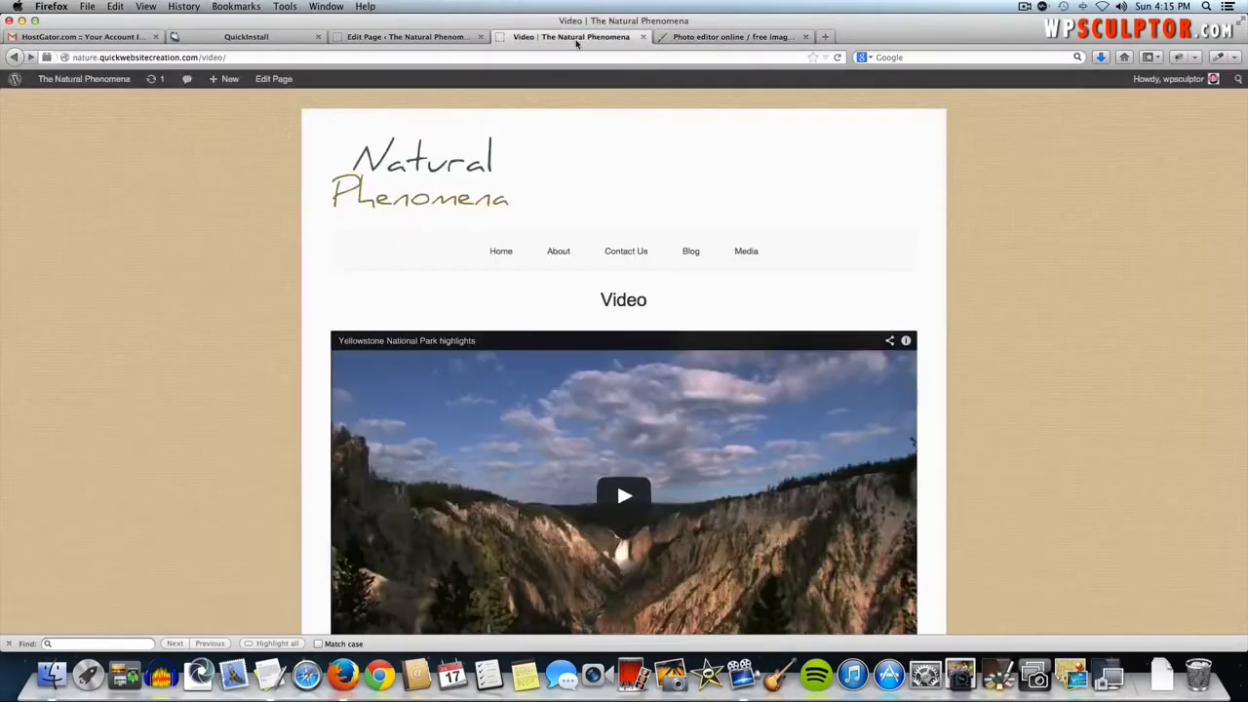
- Go to pixabay.com and search for 'email icon', then 'photo icon'
left_click(564, 56)
type("pixabay.com/")
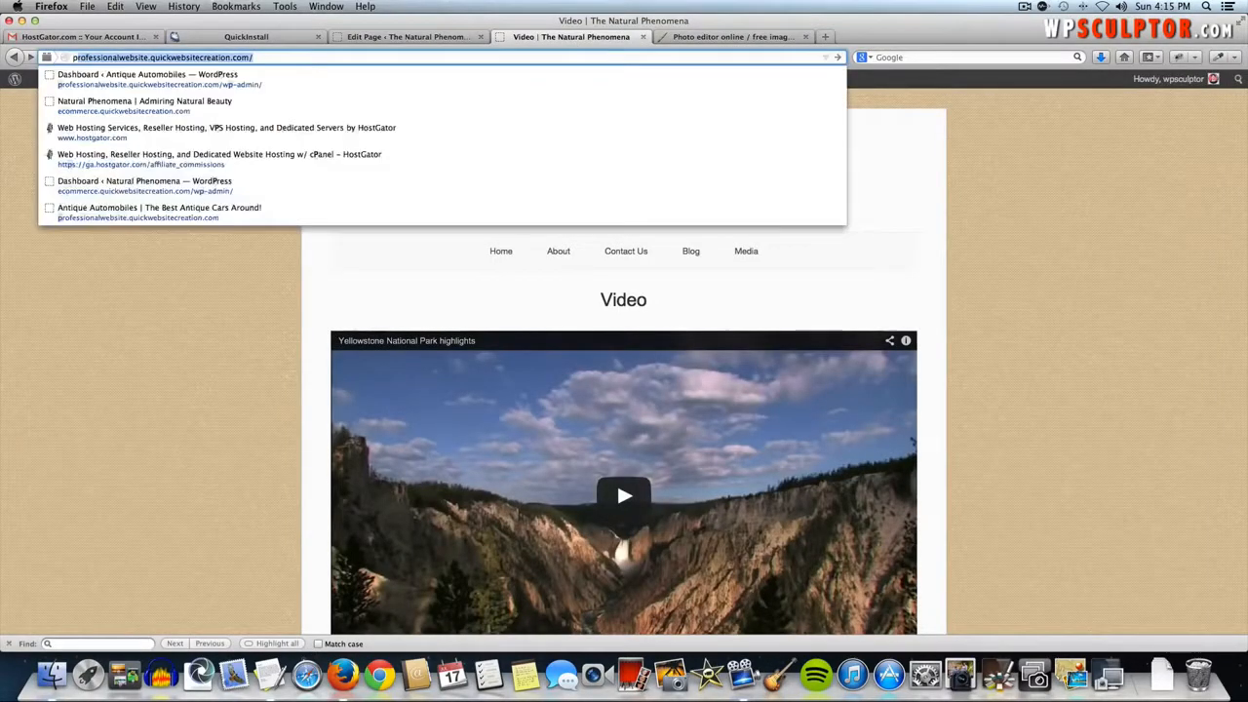
key("Return")
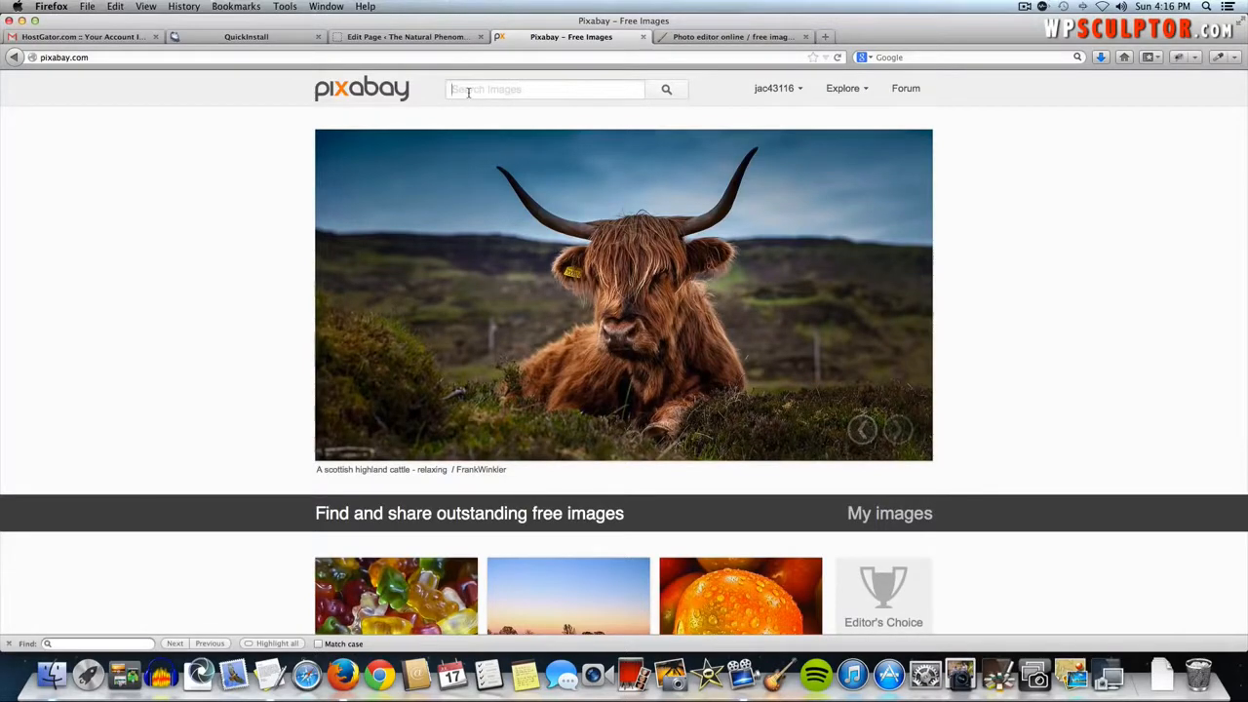
type("email ic")
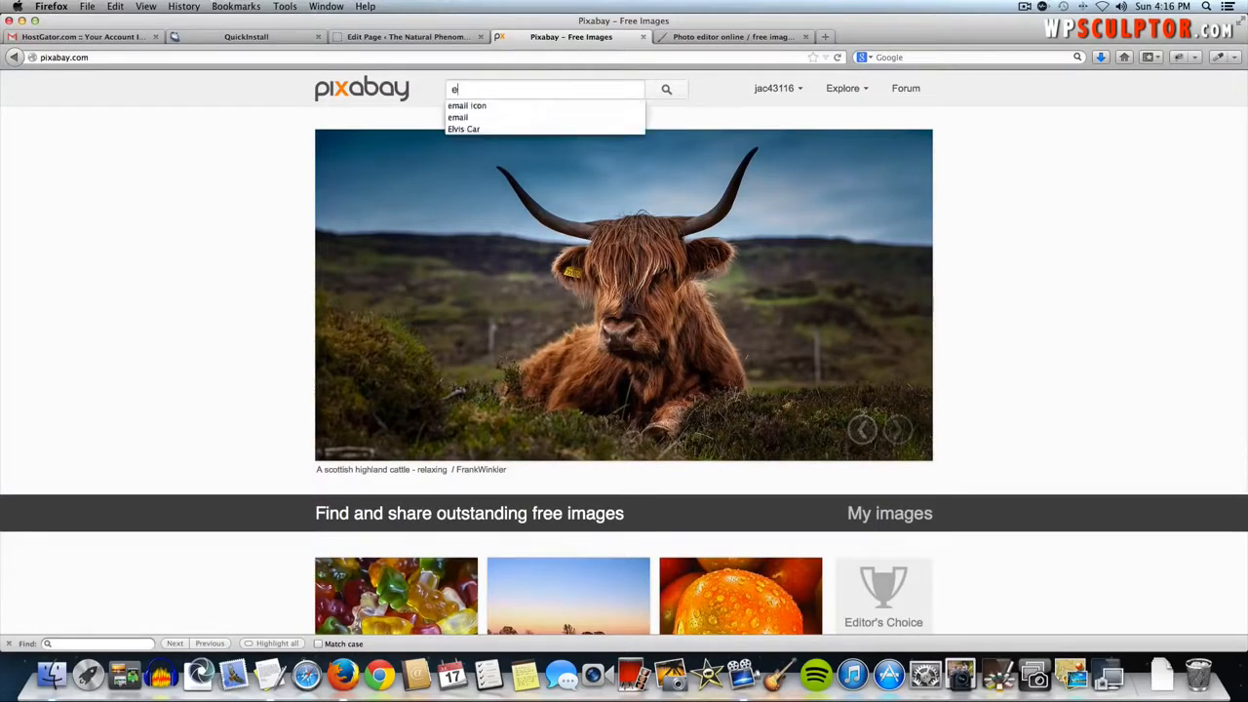
type("on")
key("Return")
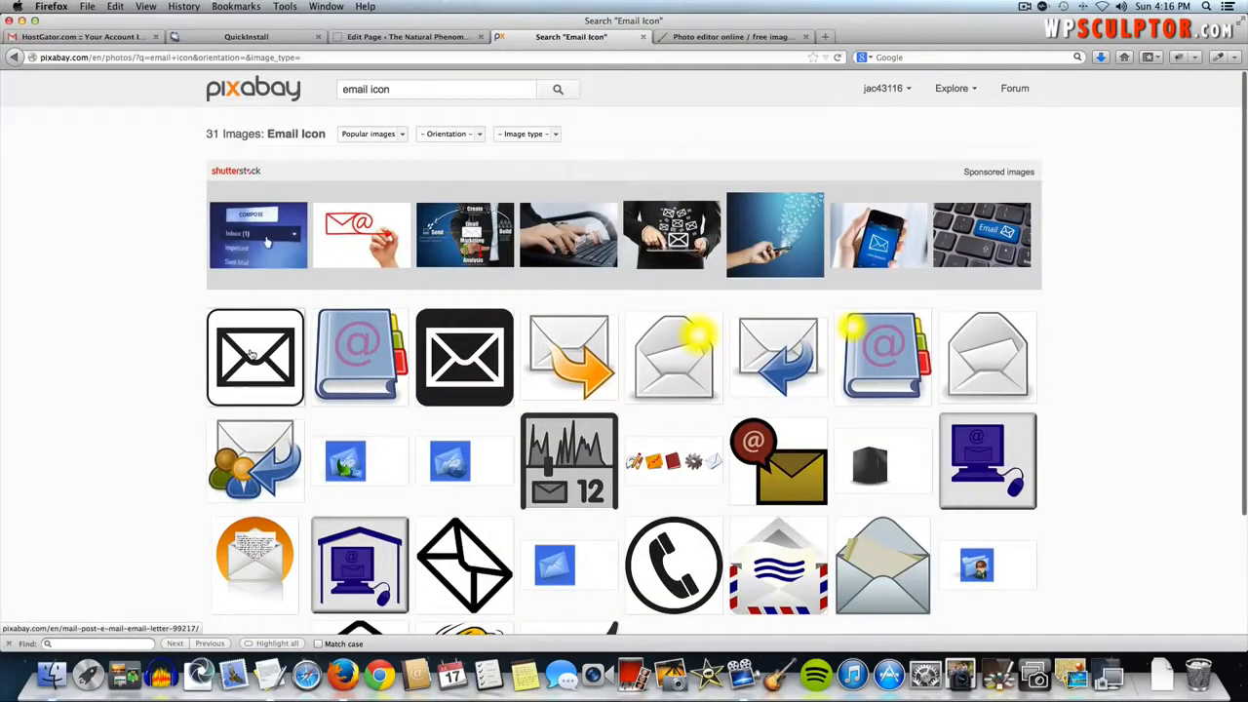
left_click(425, 91)
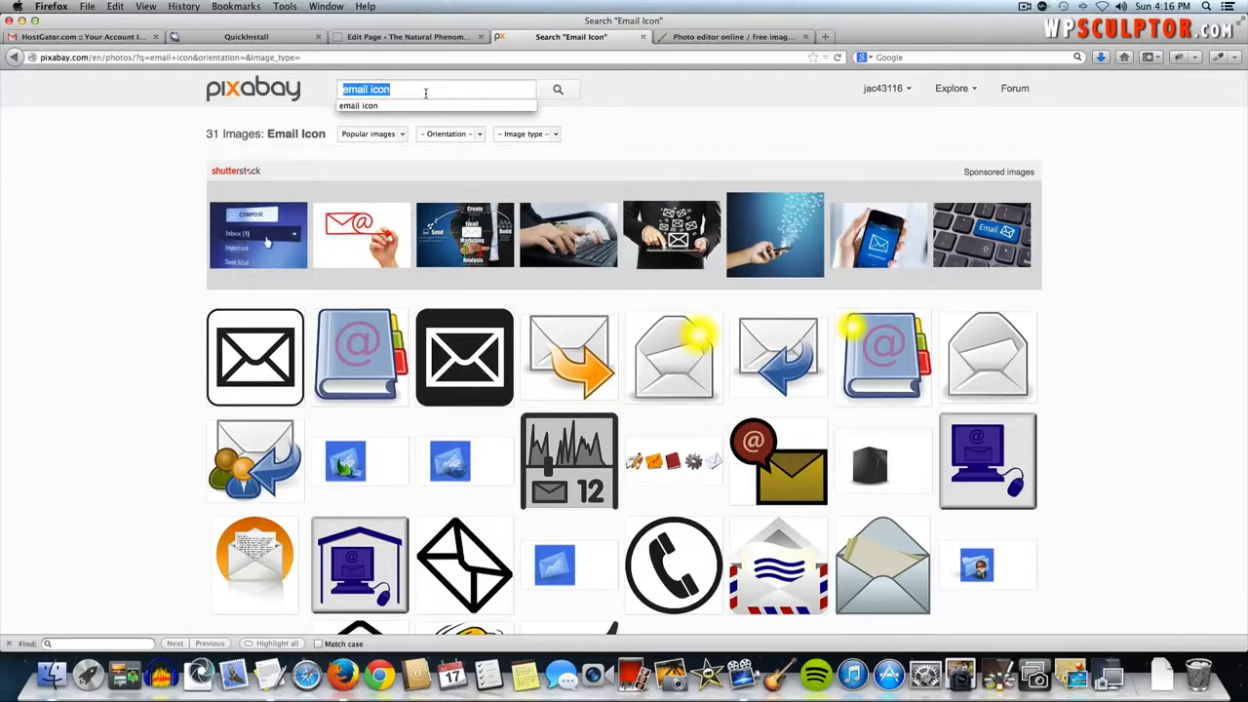
type("photo ")
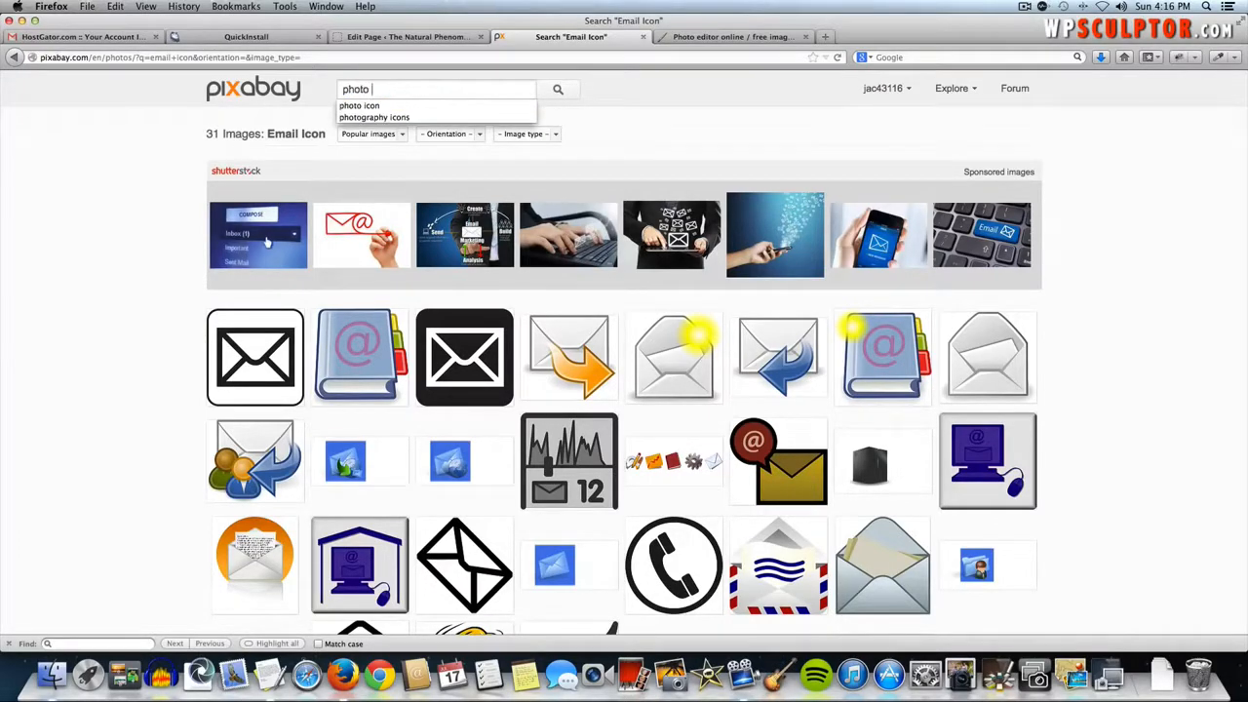
type("icon")
key("Return")
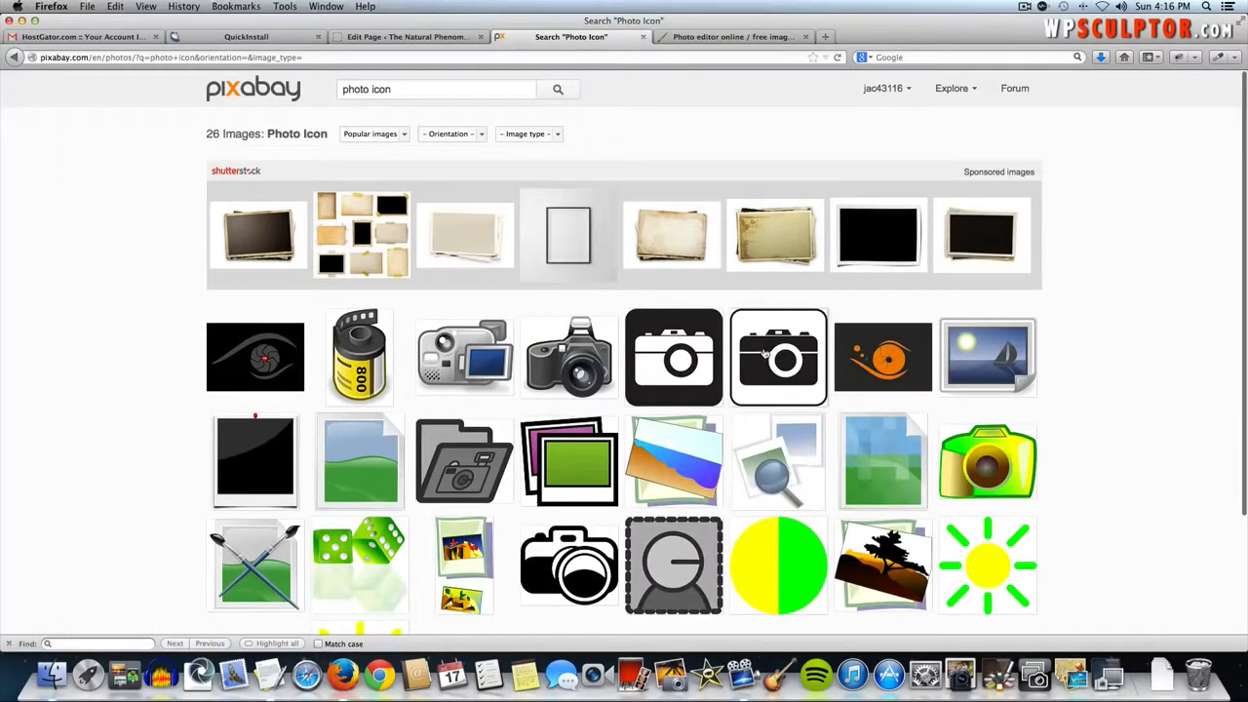
- Search for 'reading icon' and show the reading-person icon's download sizes
double_click(349, 90)
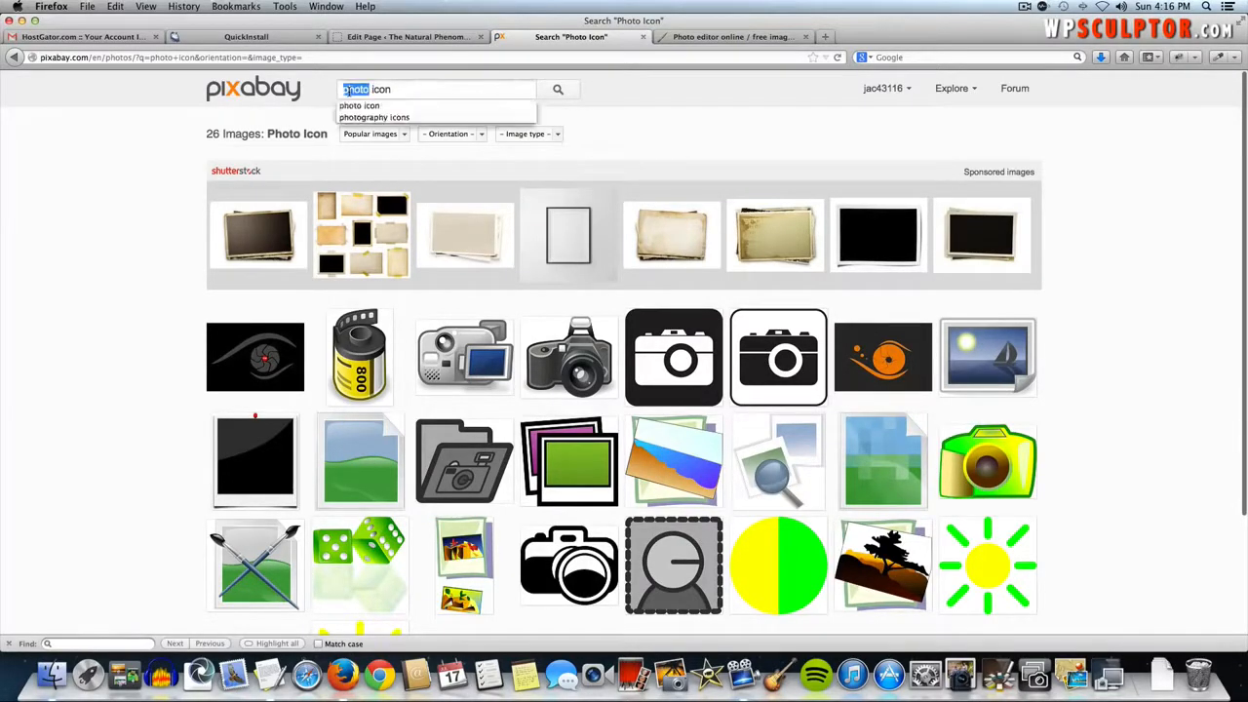
type("redal")
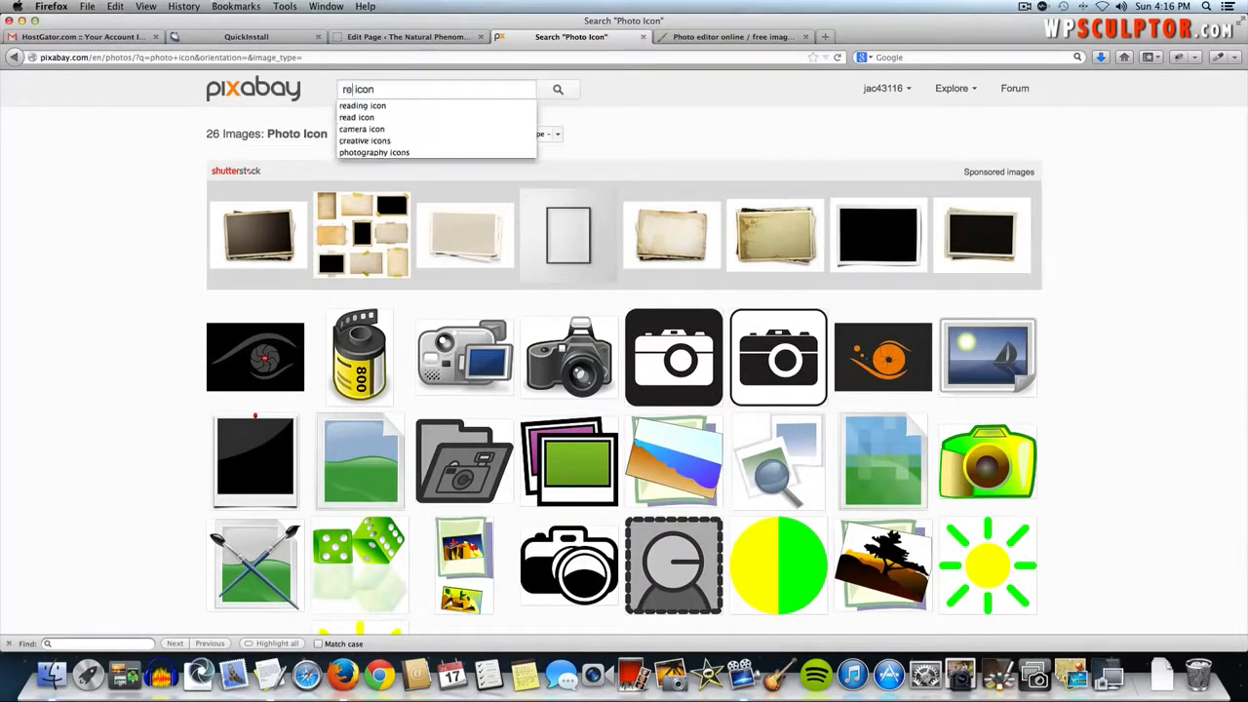
key("BackSpace")
key("BackSpace")
key("BackSpace")
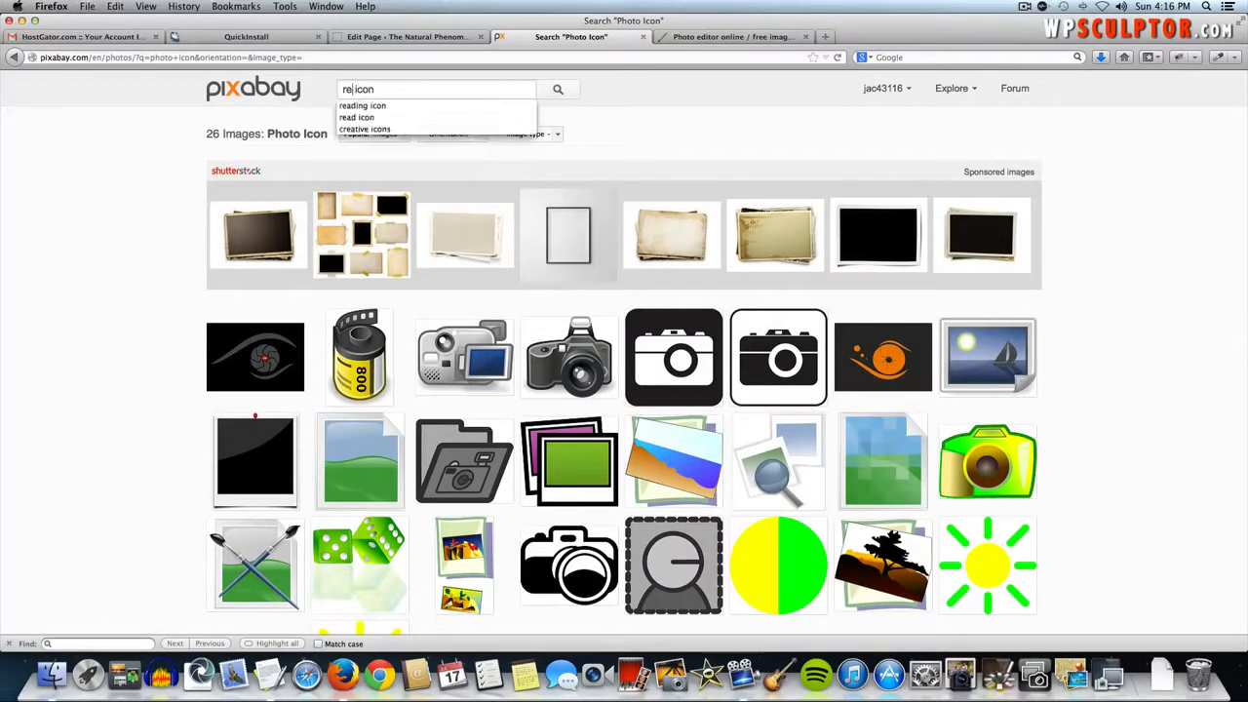
type("ading")
key("Return")
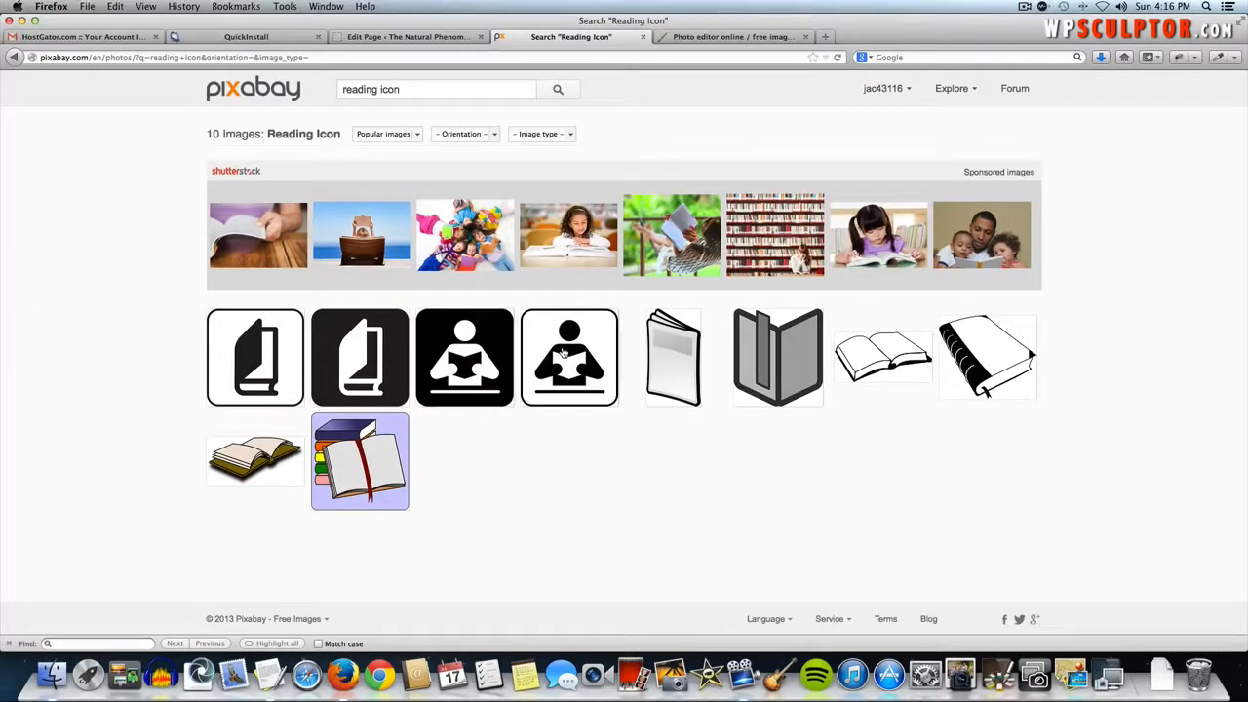
left_click(591, 358)
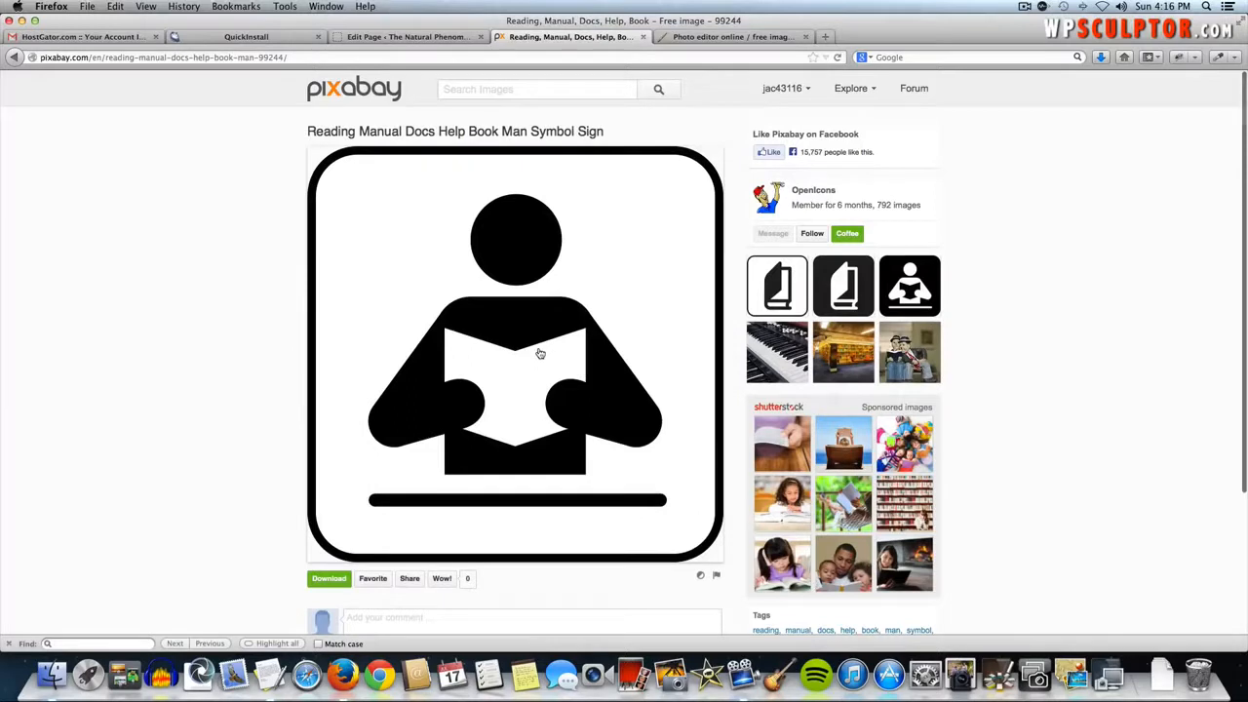
left_click(504, 329)
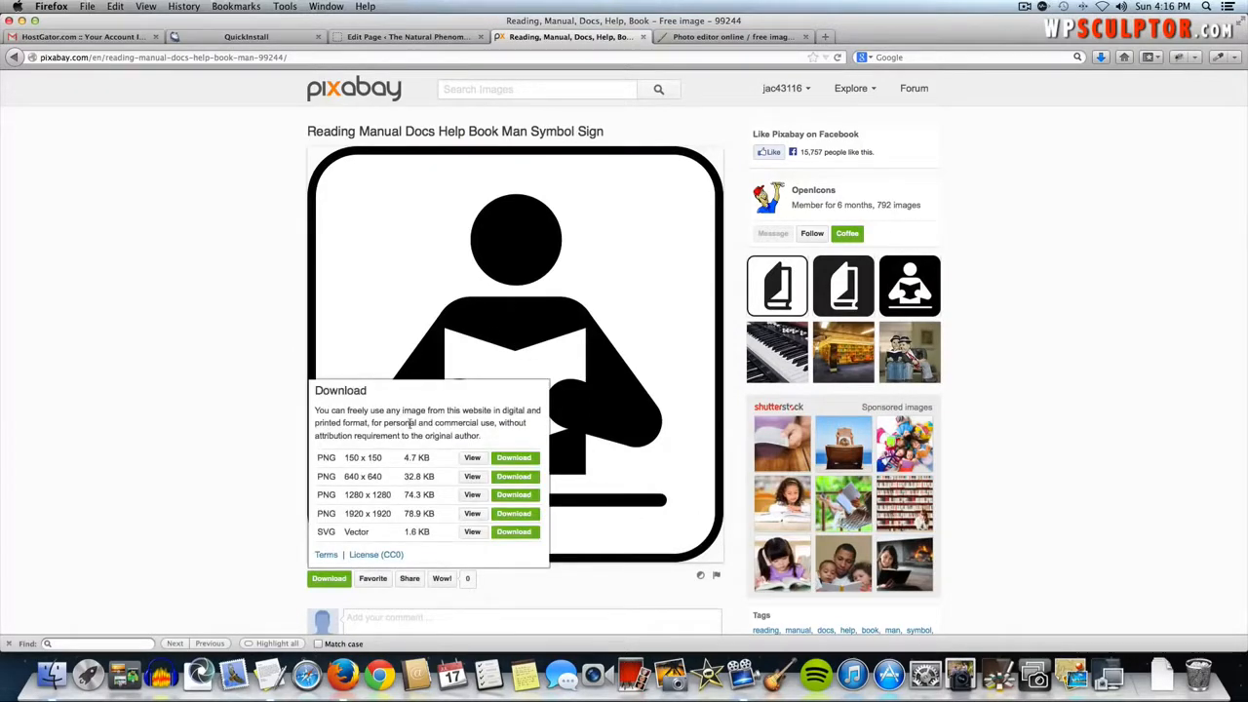
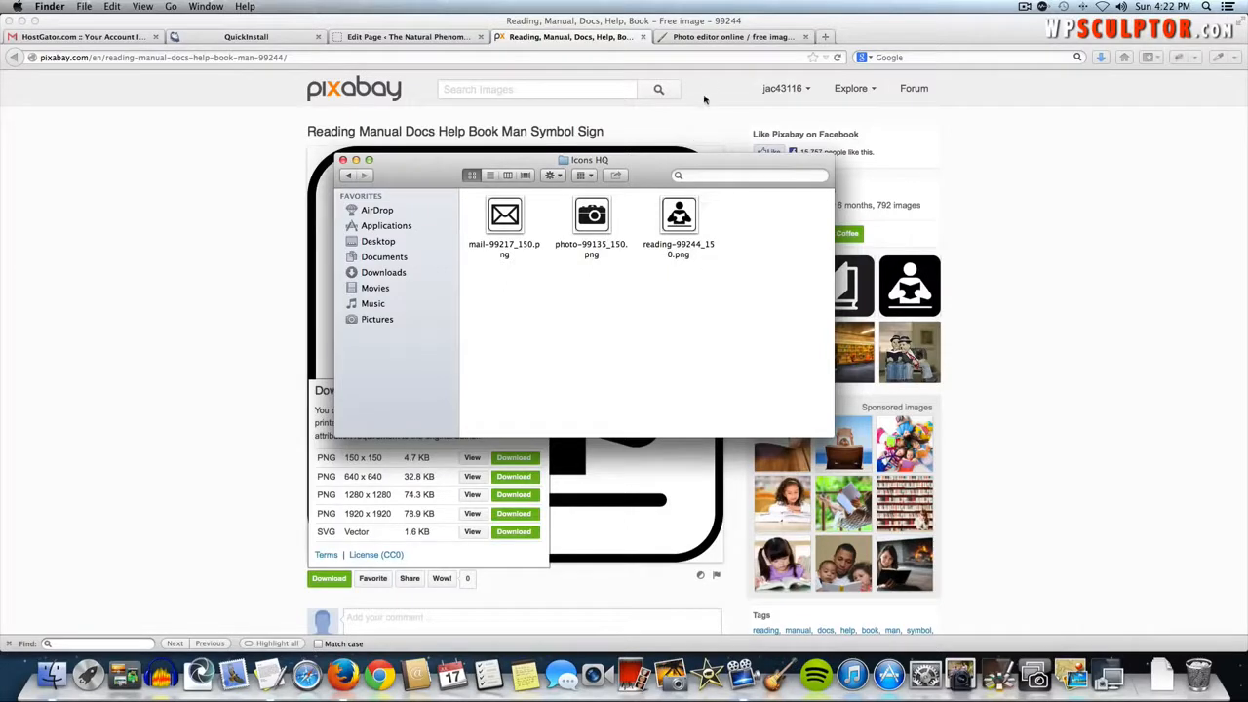
- Bring the browser forward on the Pixlr photo editor tab showing the sunset home page image
left_click(717, 40)
left_click(716, 39)
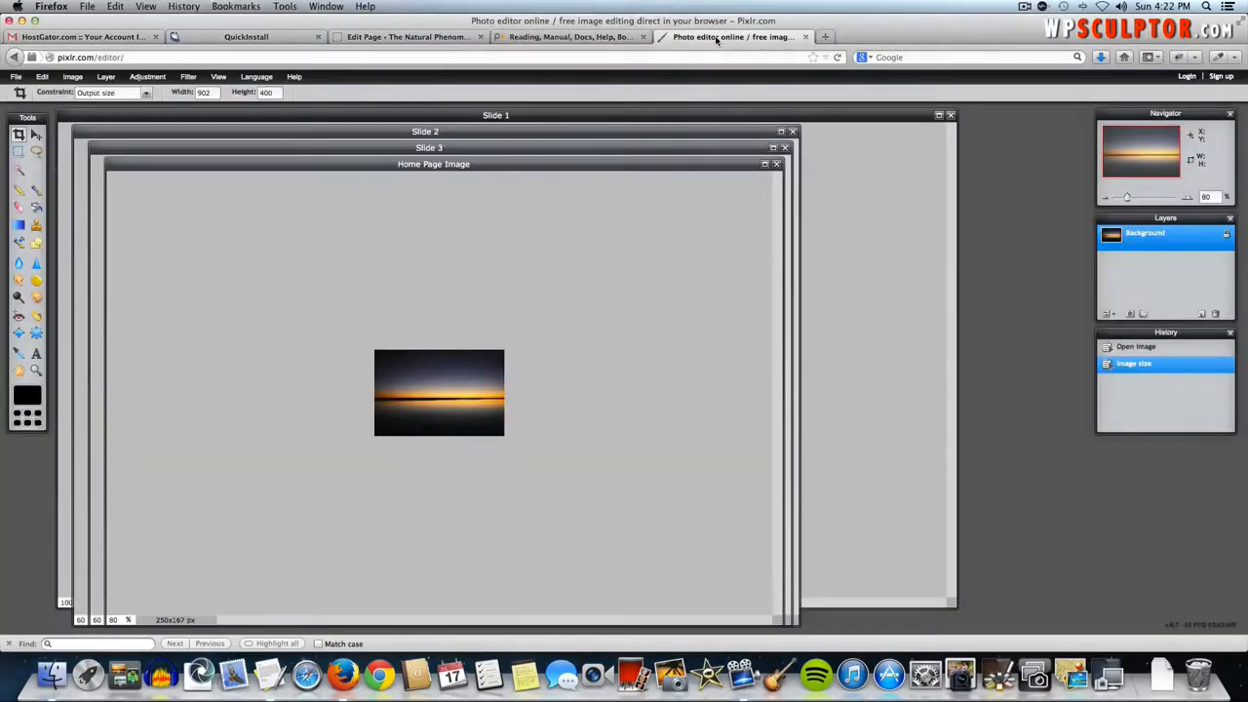
- Open mail-99217_150.png from the Icons HQ folder in Pixlr Editor
left_click(17, 78)
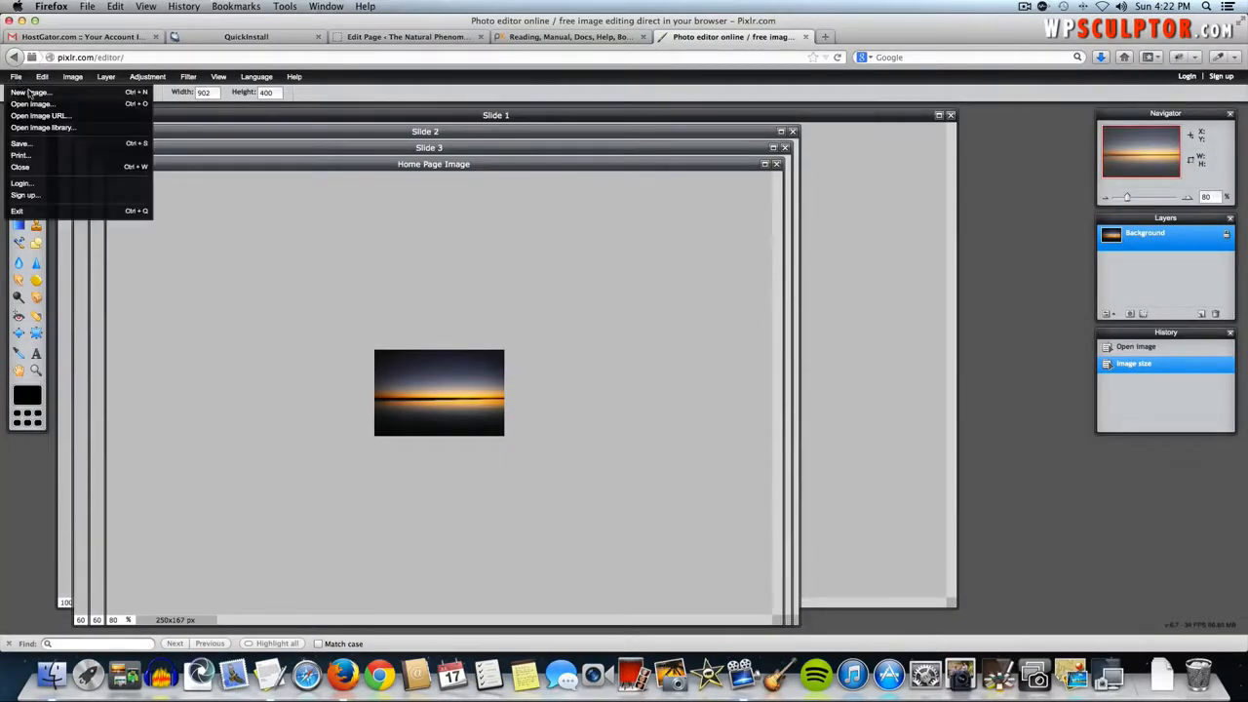
left_click(39, 106)
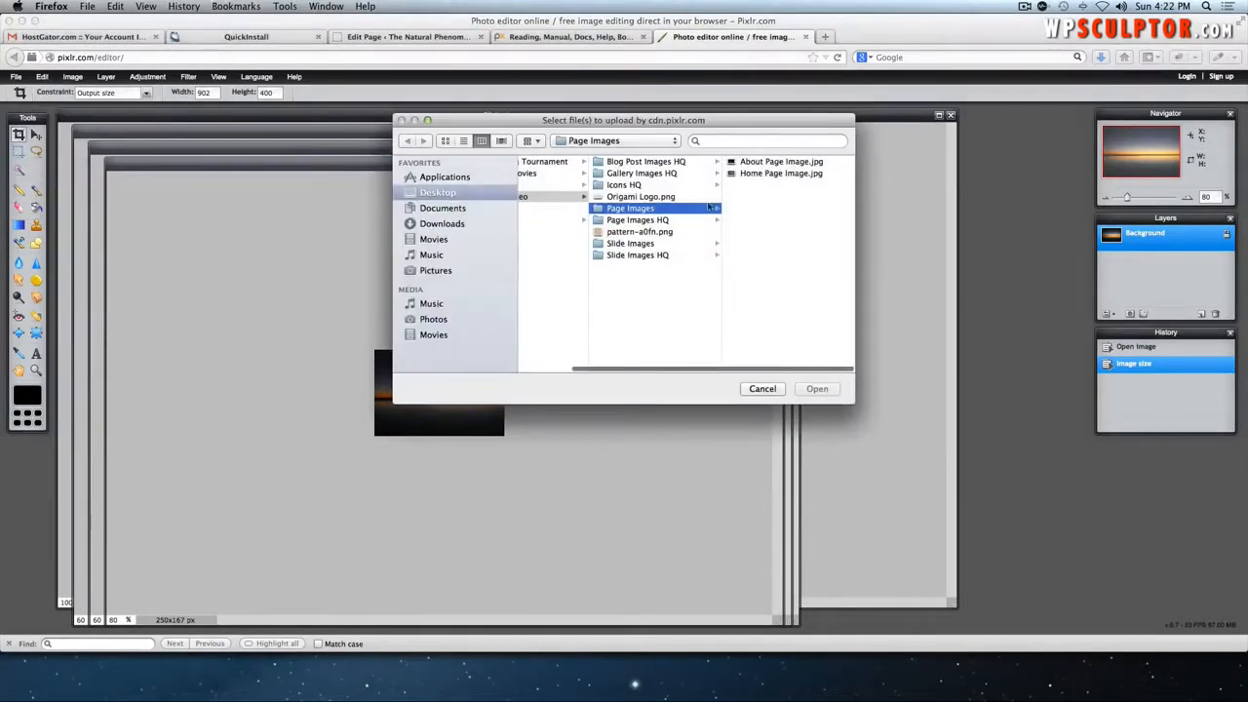
left_click(636, 185)
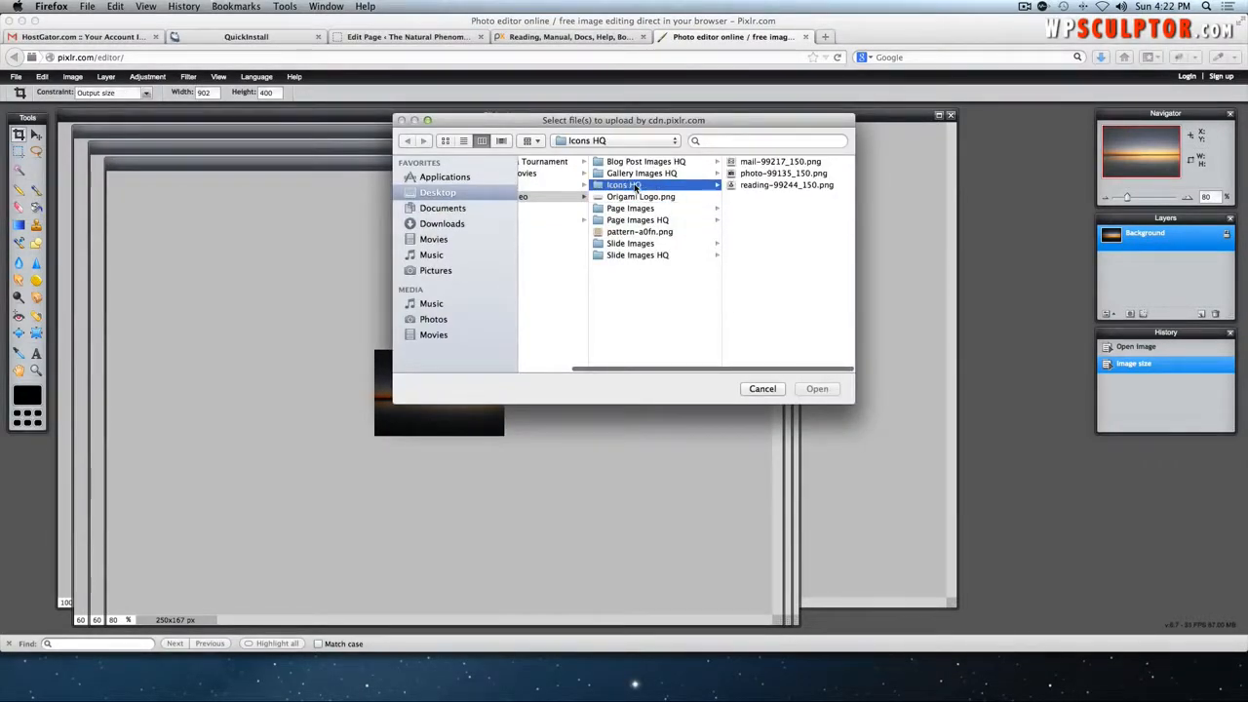
left_click(802, 163)
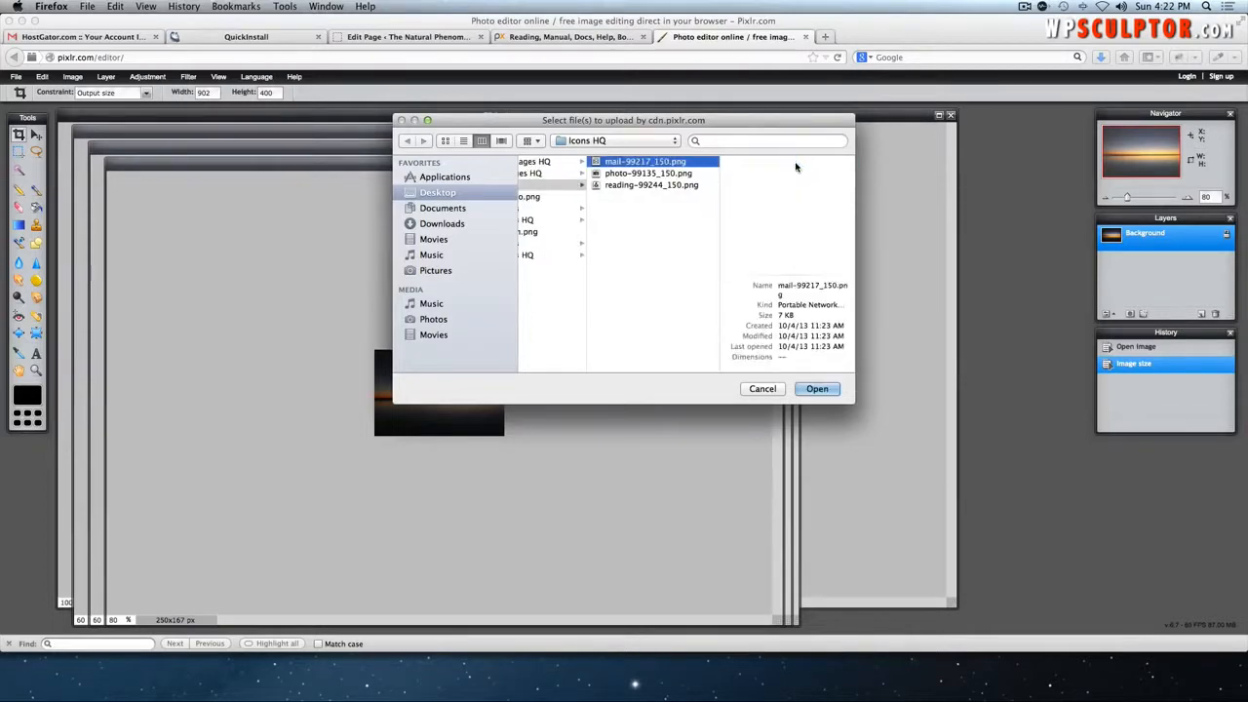
left_click(815, 388)
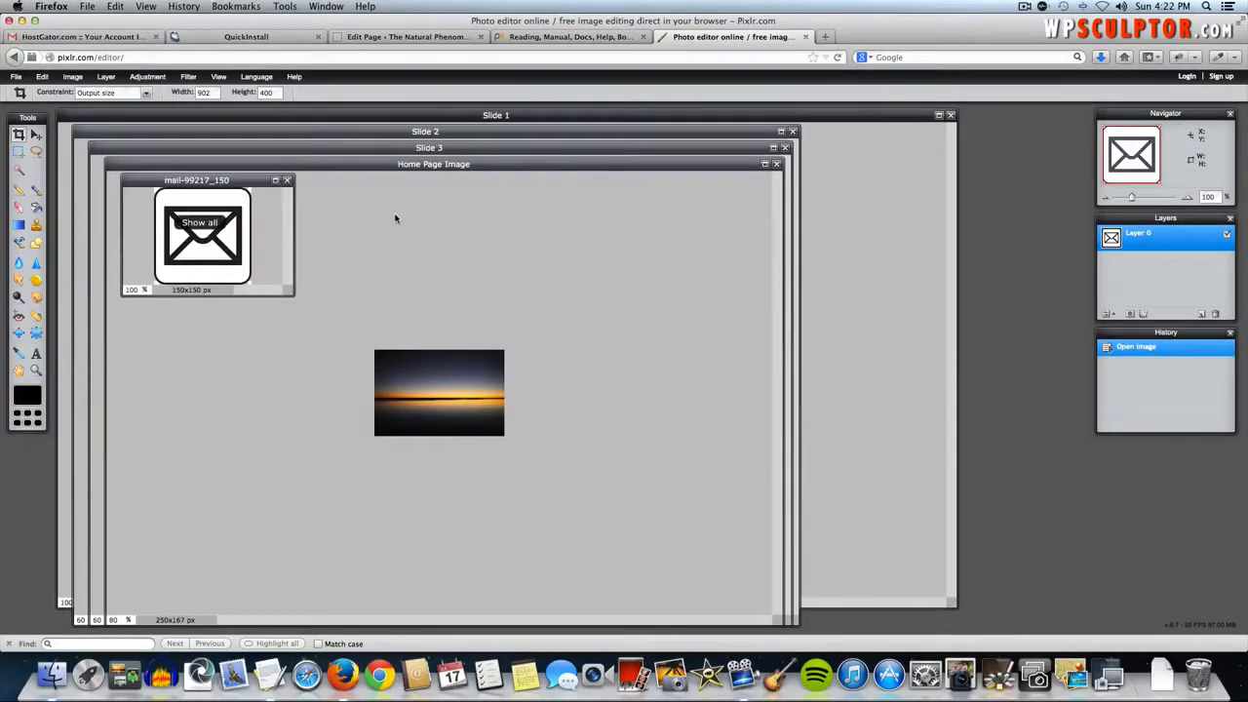
- Resize the mail icon from 150×150 to 50×50 pixels
left_click(72, 76)
left_click(84, 94)
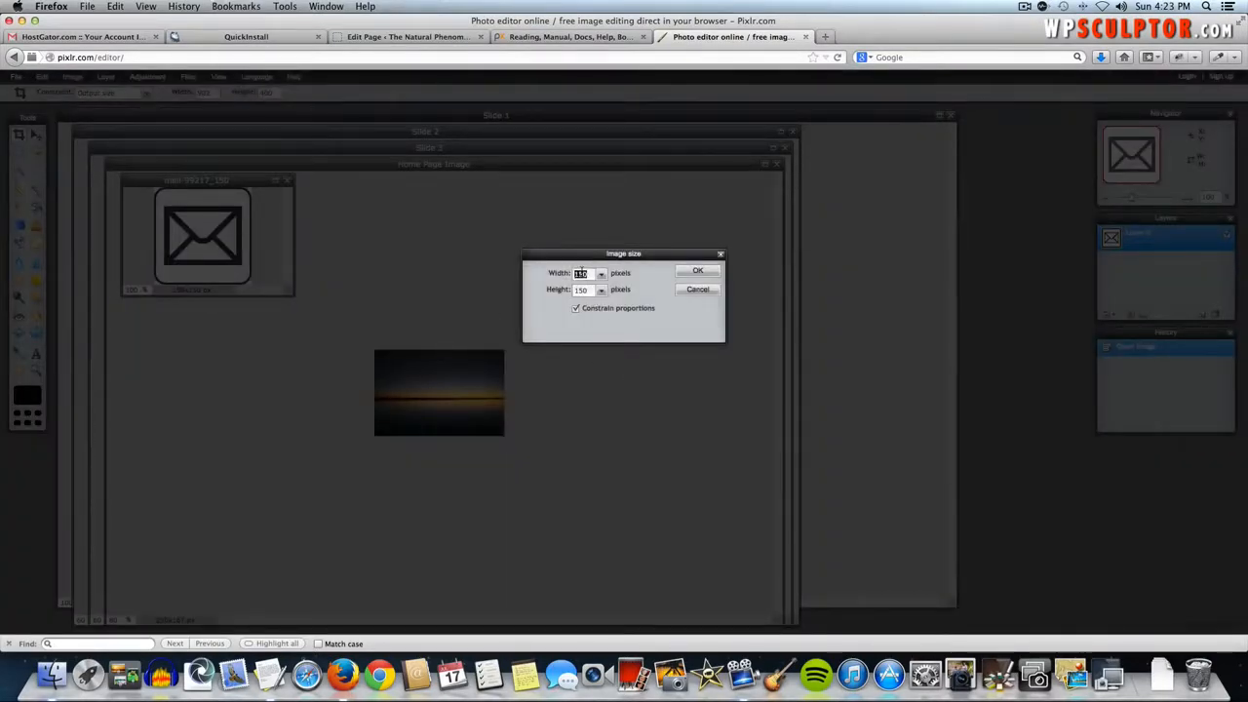
type("50")
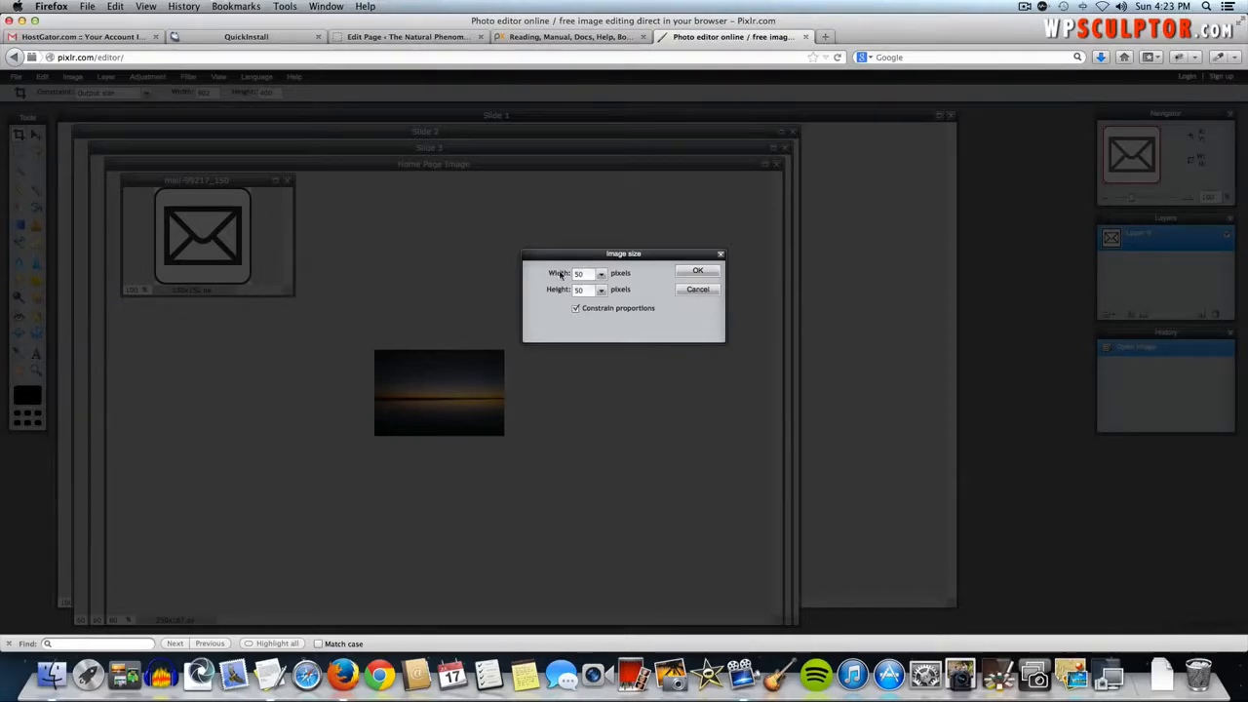
left_click(700, 272)
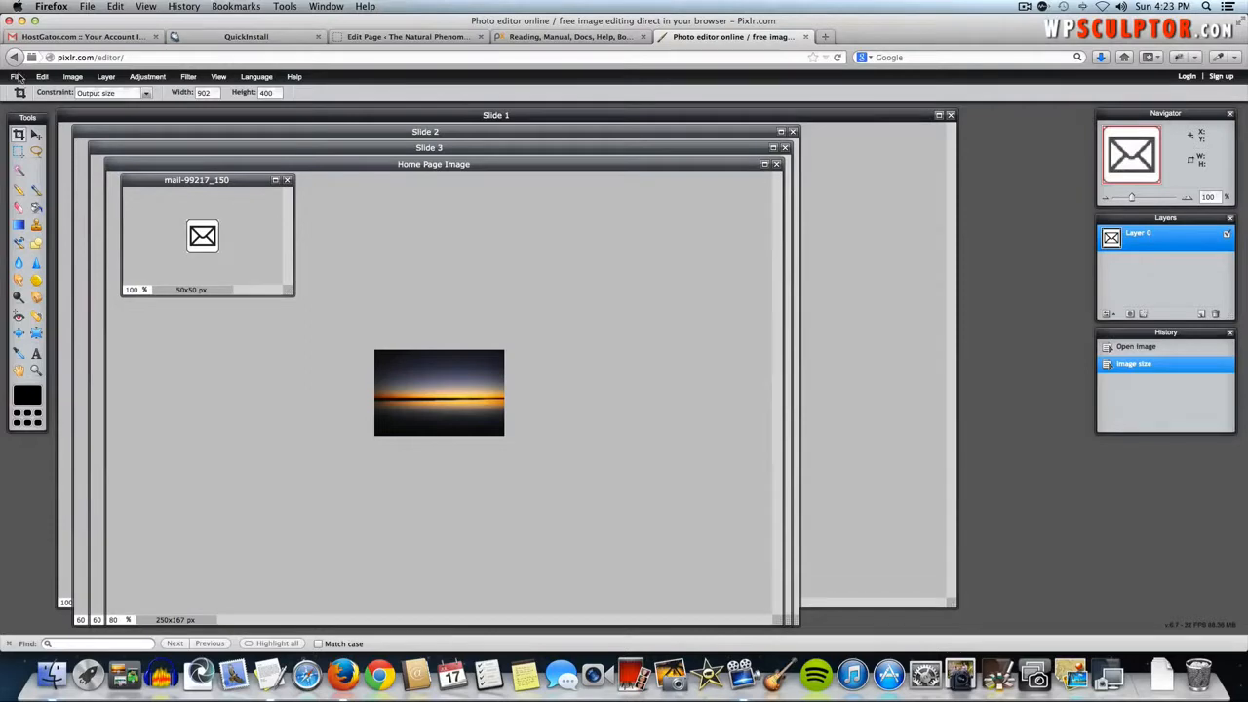
- Save the resized icon as a PNG named 'Contact Icon'
left_click(15, 77)
left_click(29, 147)
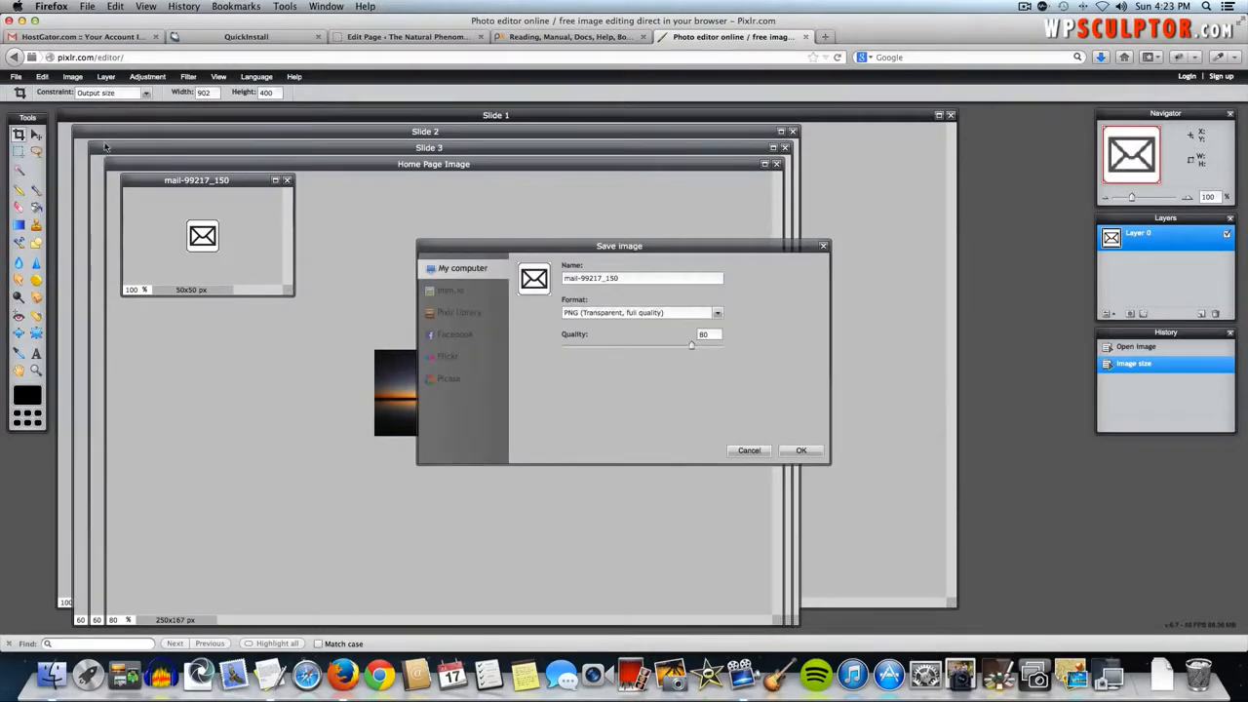
left_click(663, 278)
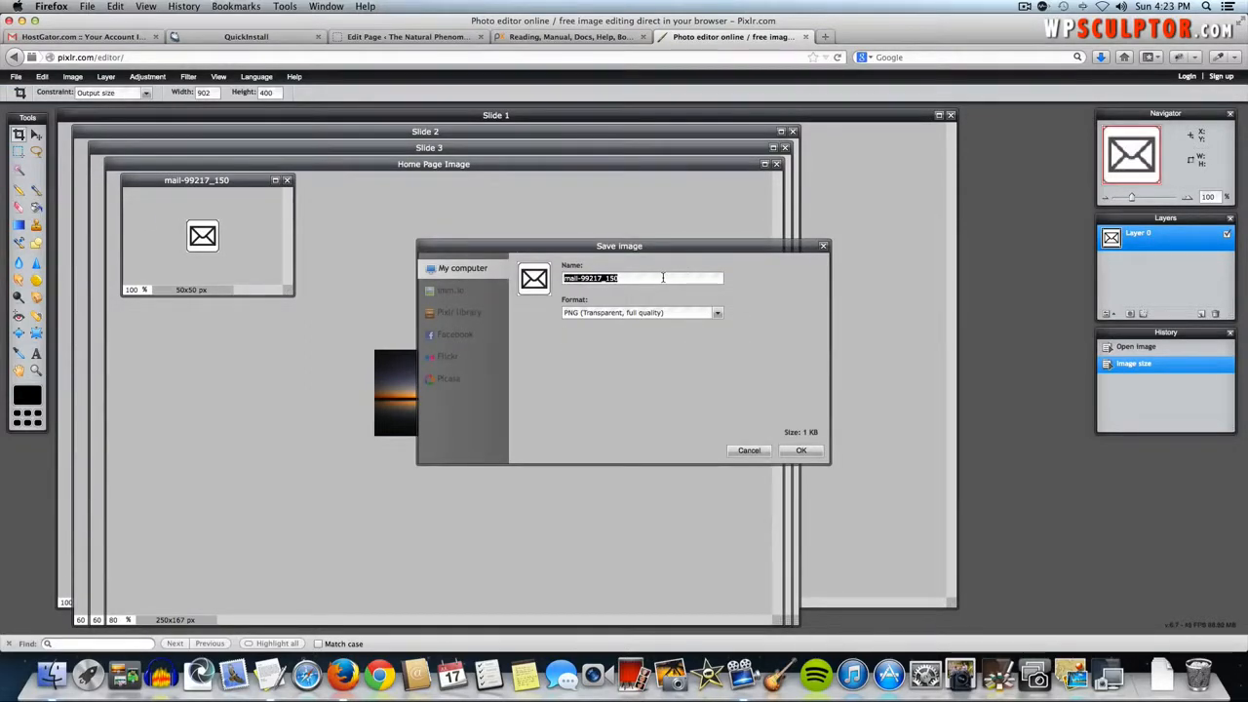
type("Contact Icon")
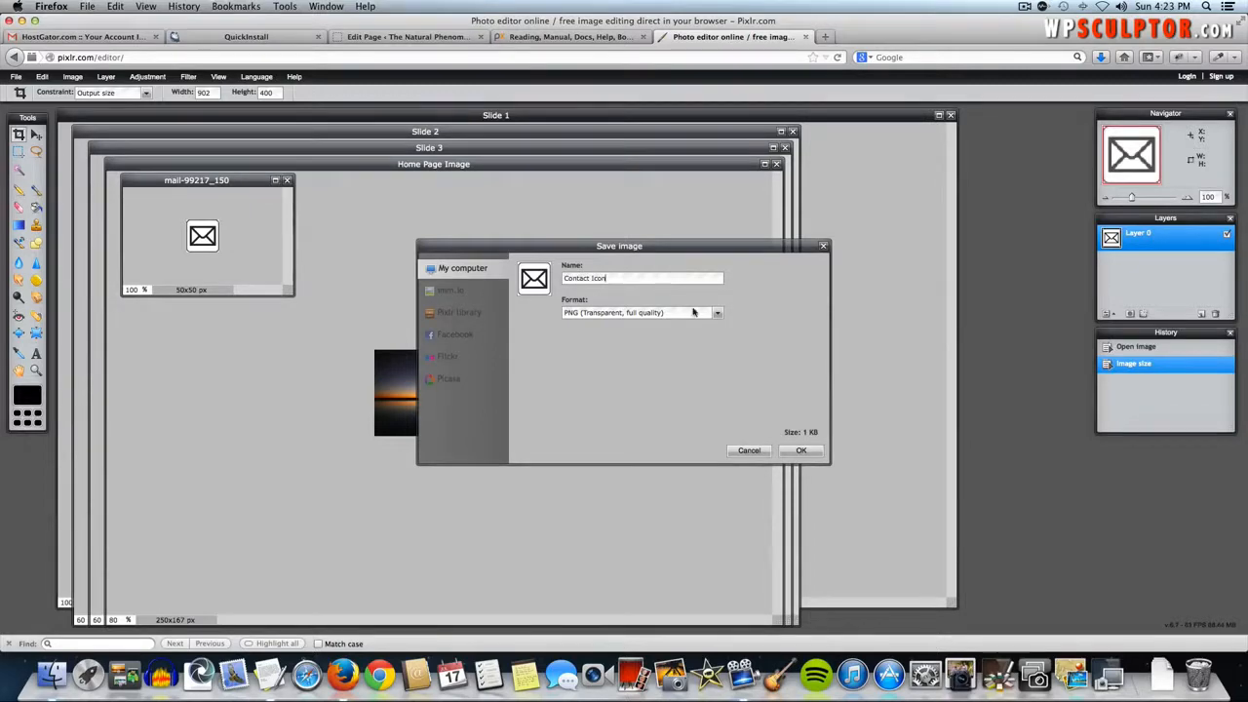
left_click(800, 449)
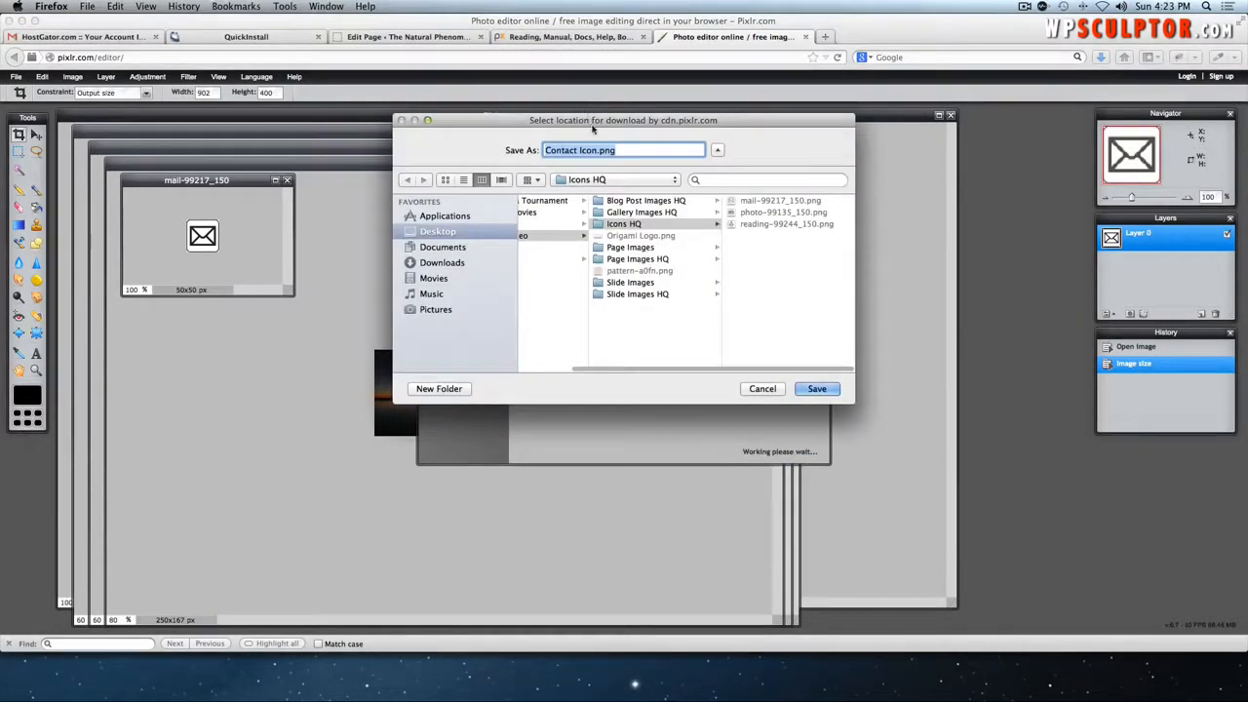
- Create a new Icons folder on the Desktop and save Contact Icon.png into it
left_click_drag(581, 113, 848, 106)
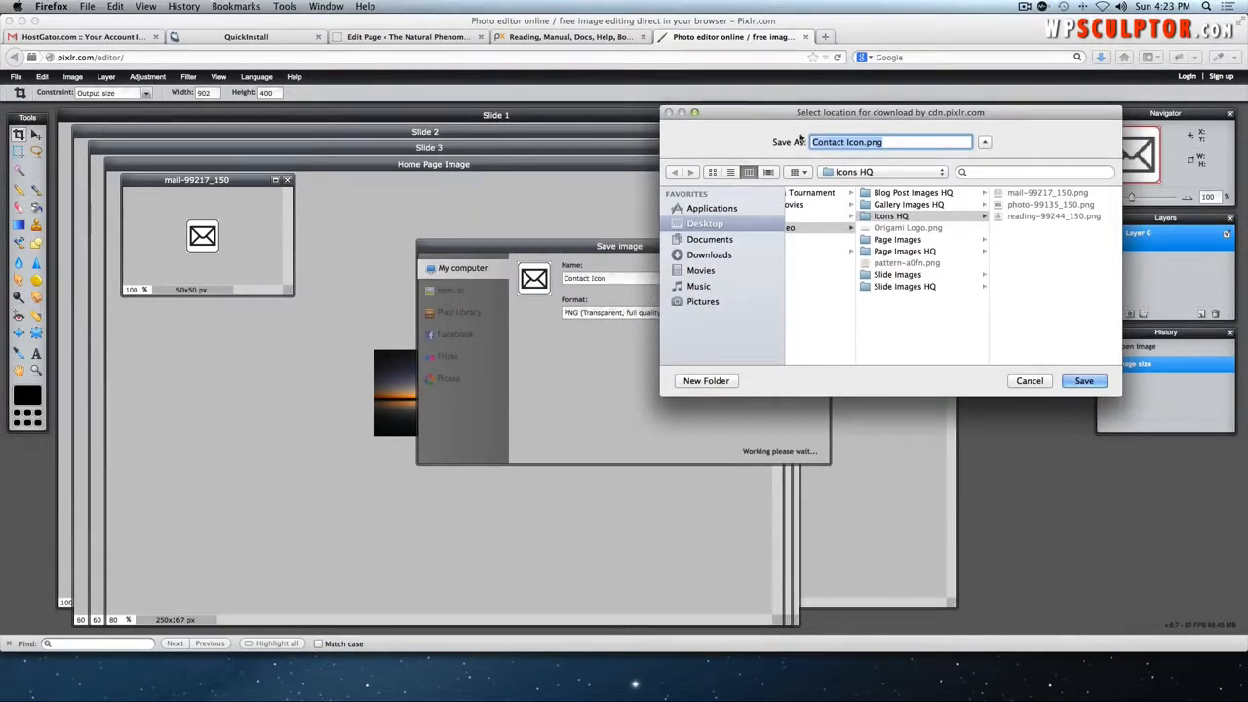
left_click_drag(822, 113, 492, 167)
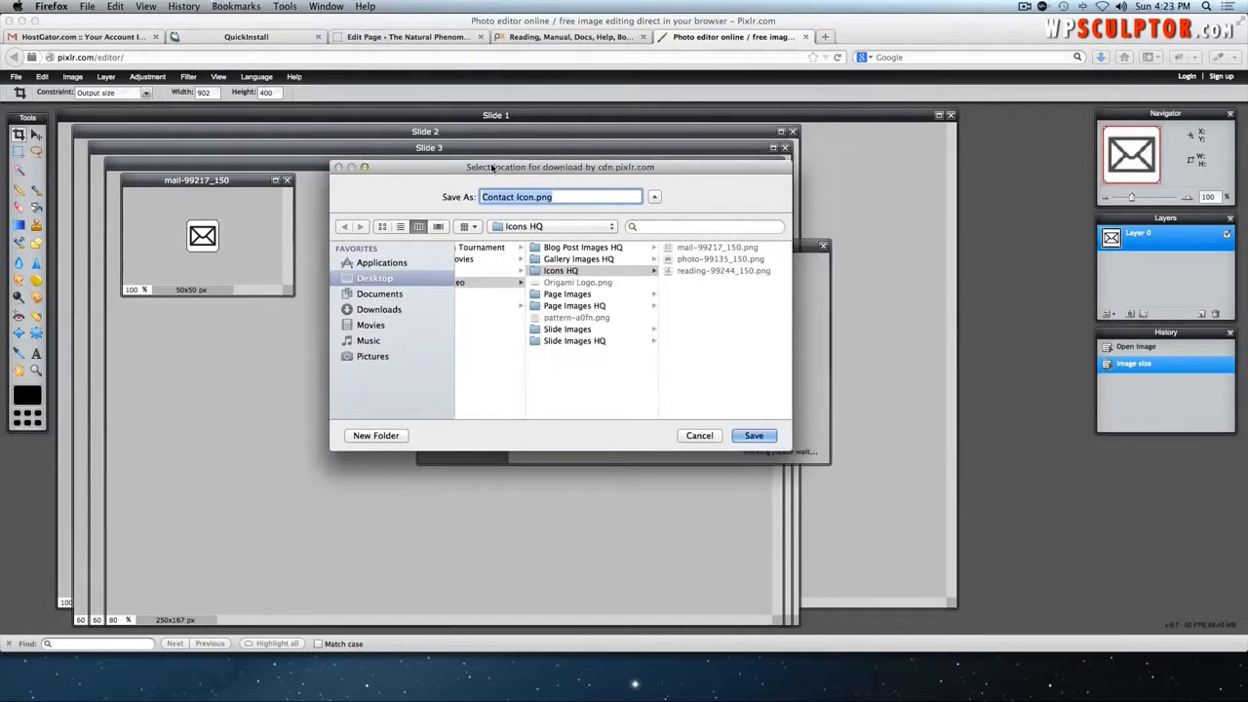
left_click(569, 368)
left_click(388, 436)
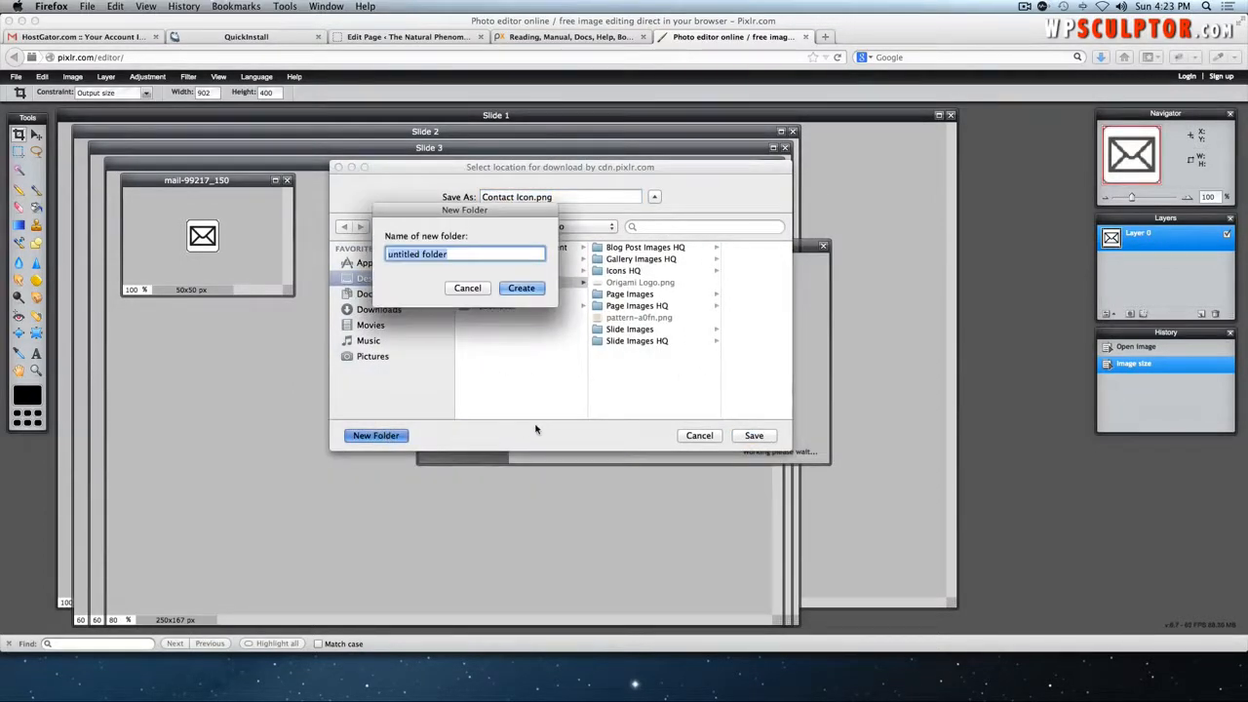
type("Icons")
key("Return")
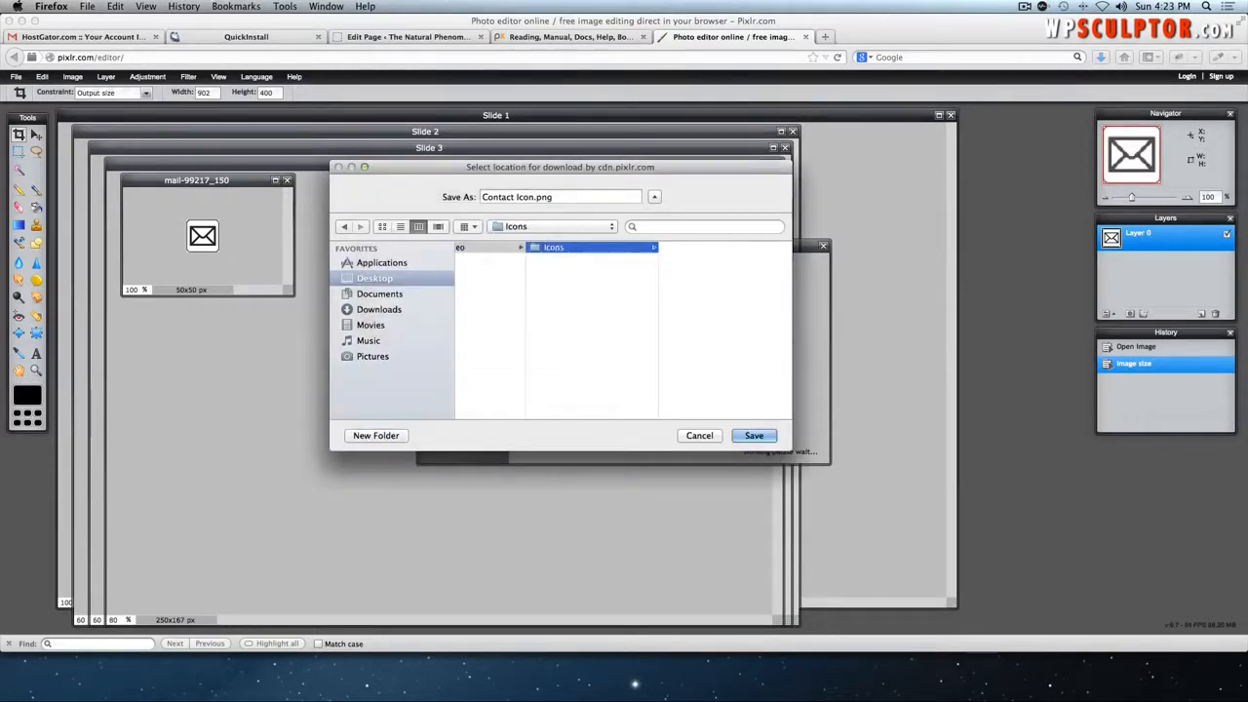
left_click(753, 435)
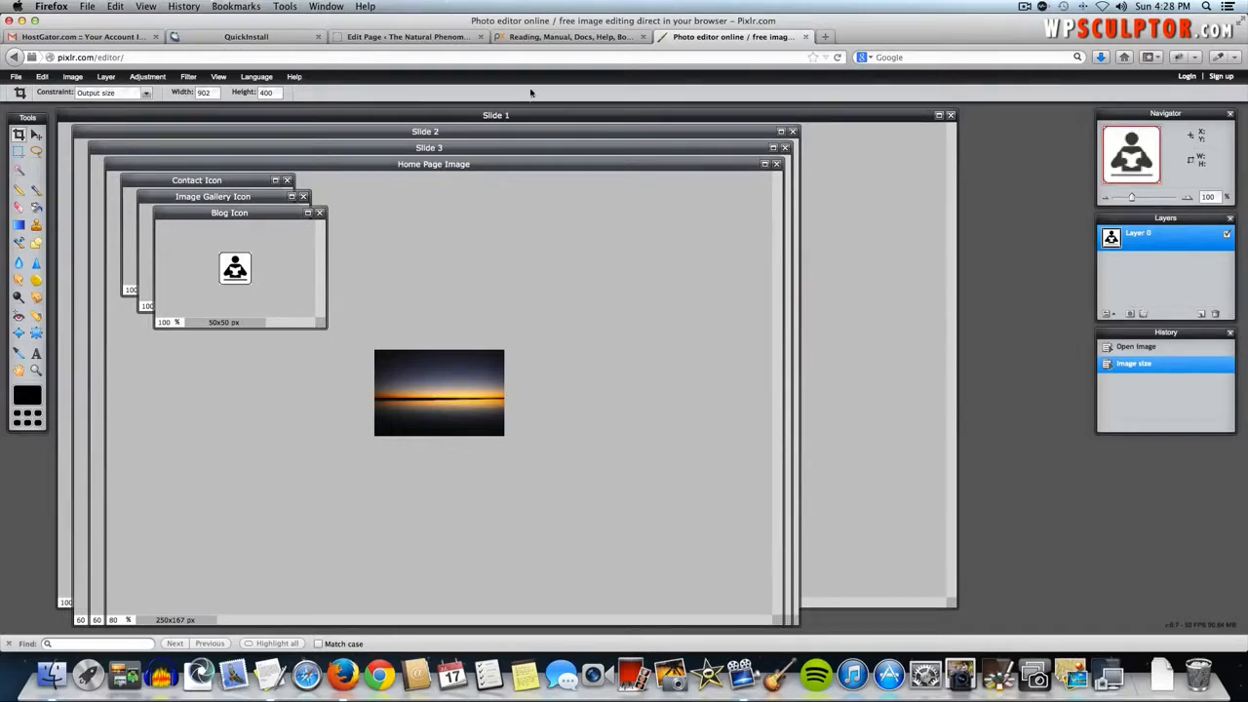
- Update the Welcome page in WordPress and go to Media > Add New
left_click(429, 37)
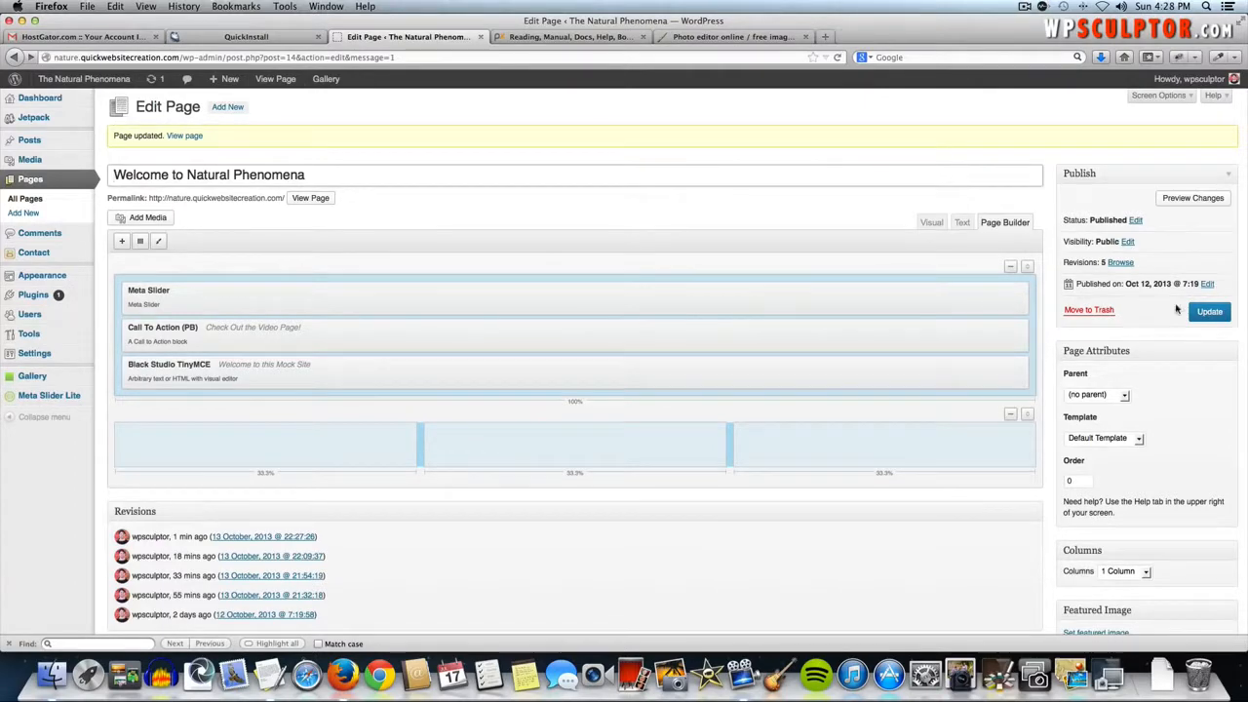
left_click(1215, 317)
mouse_move(74, 162)
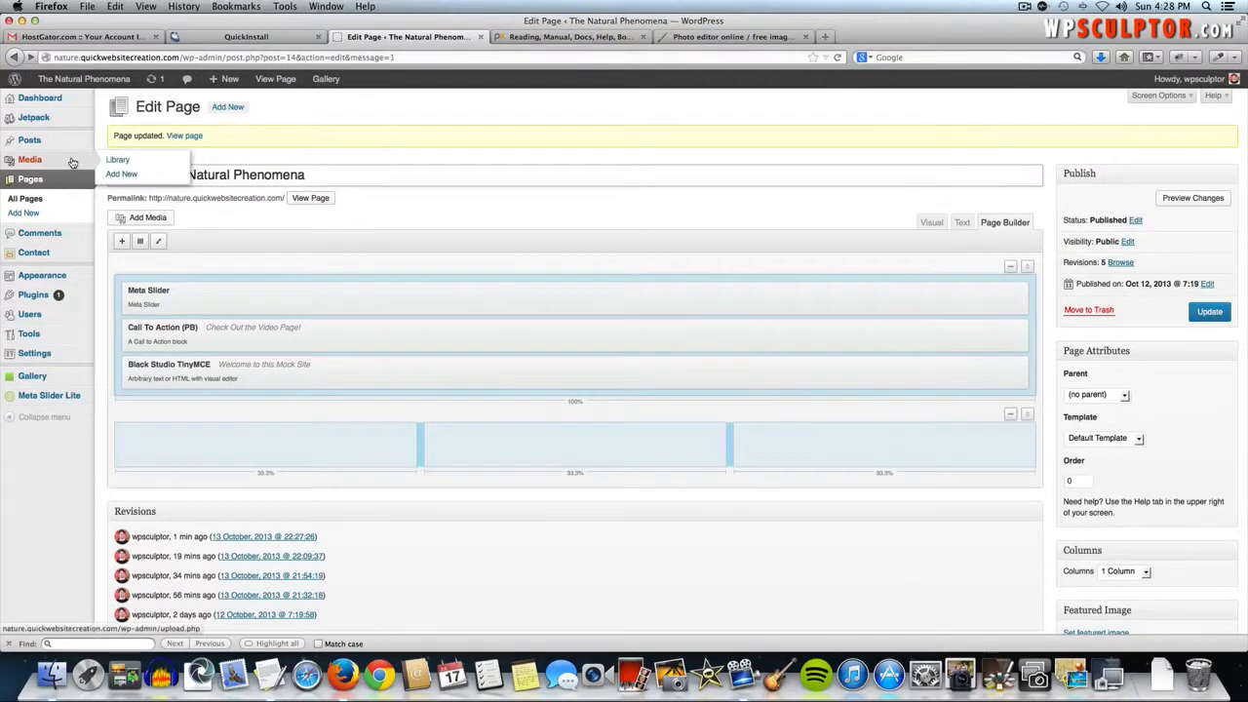
left_click(116, 175)
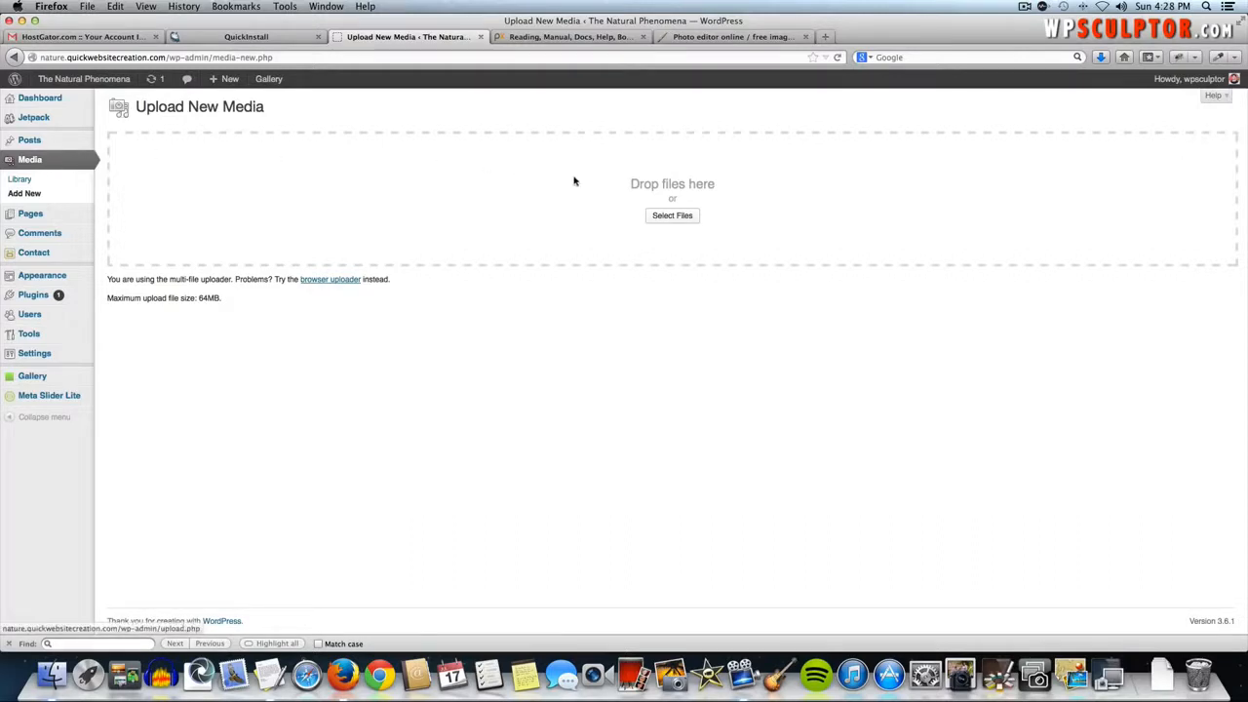
- Upload Blog Icon, Contact Icon and Image Gallery Icon from the Icons folder, then list all pages
left_click(684, 222)
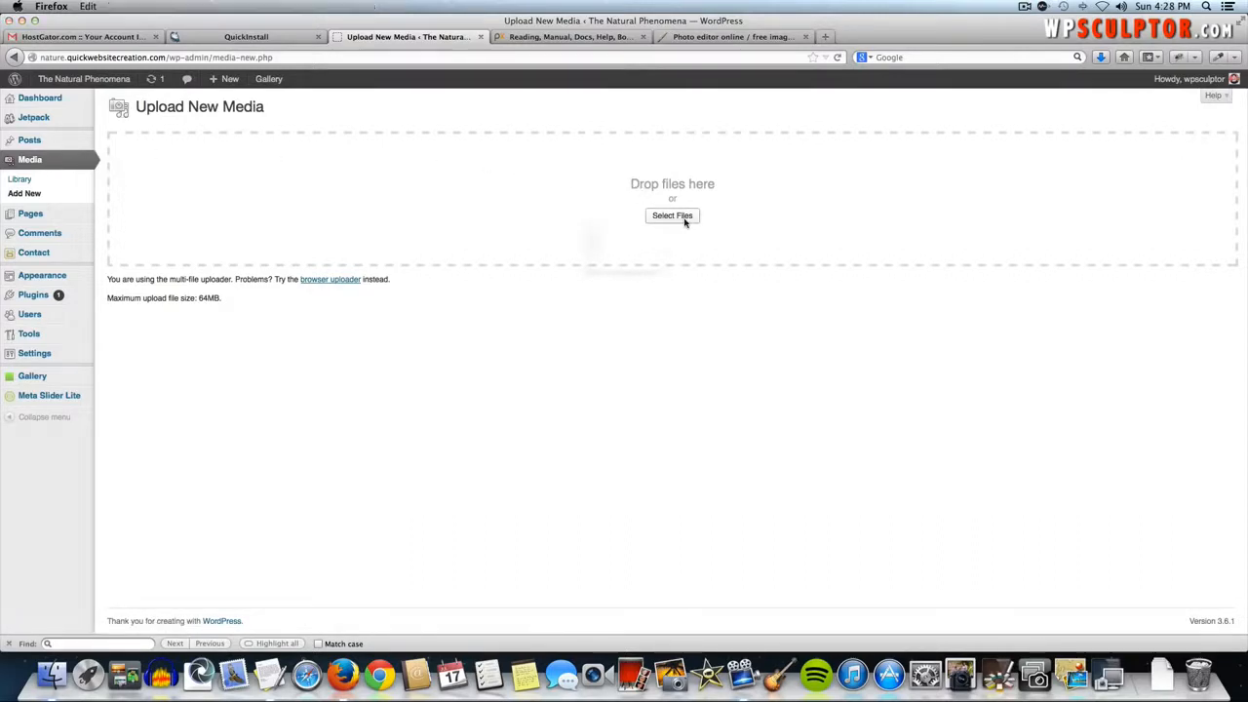
left_click(639, 172)
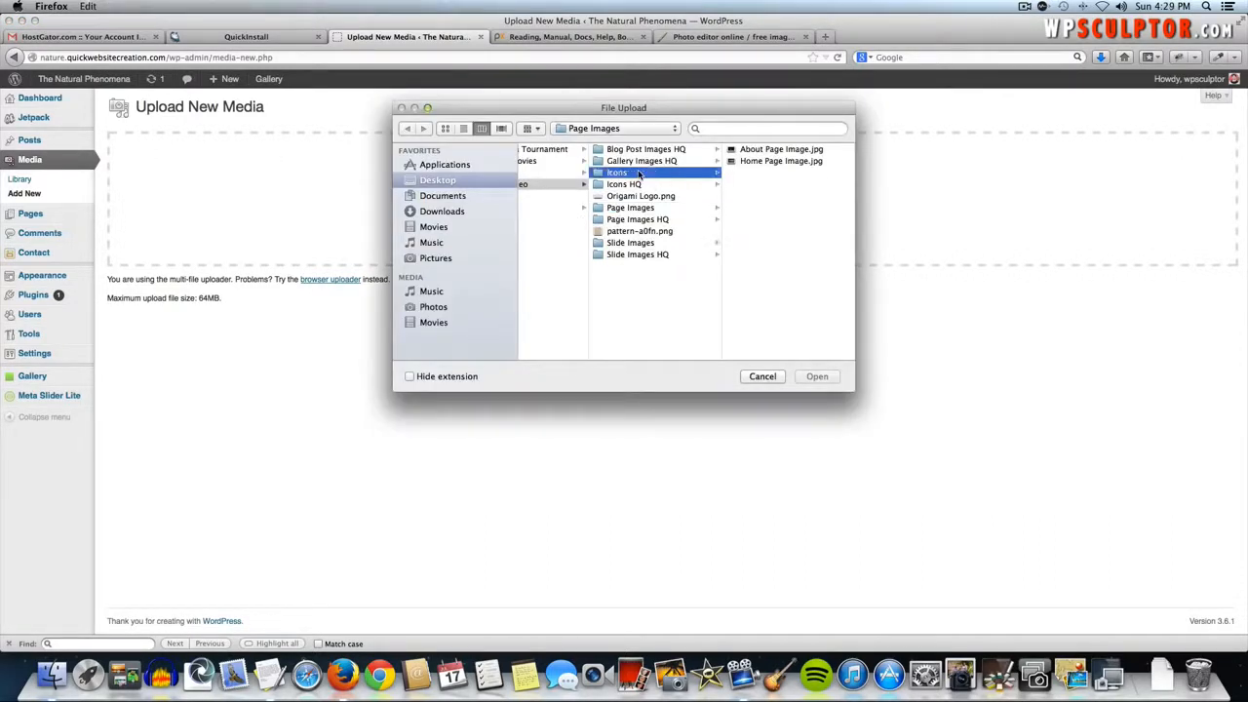
left_click(741, 150)
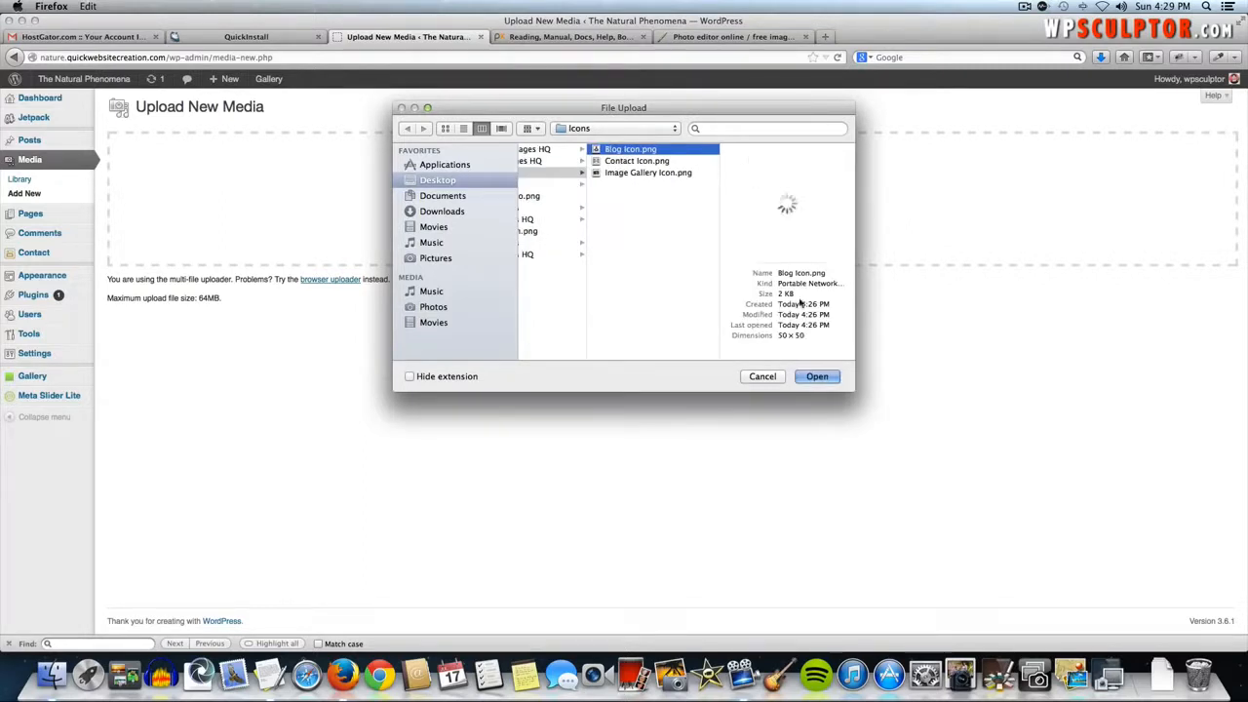
left_click(638, 174, "shift")
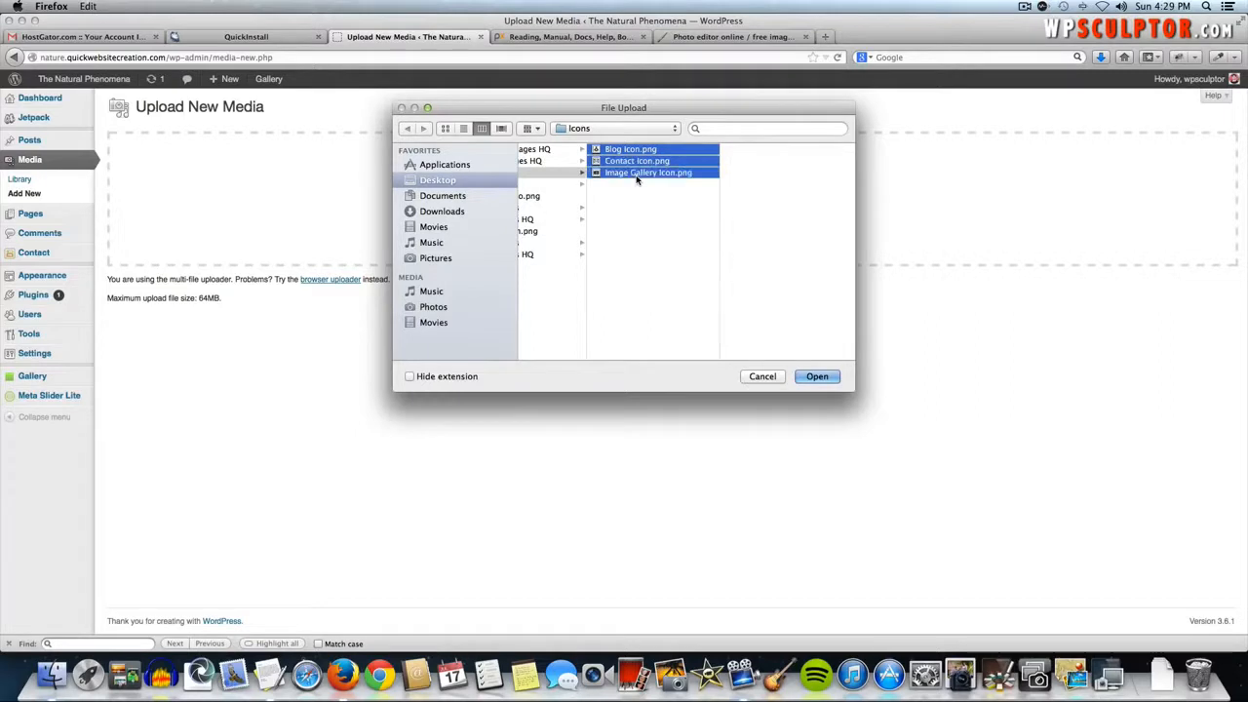
left_click(803, 376)
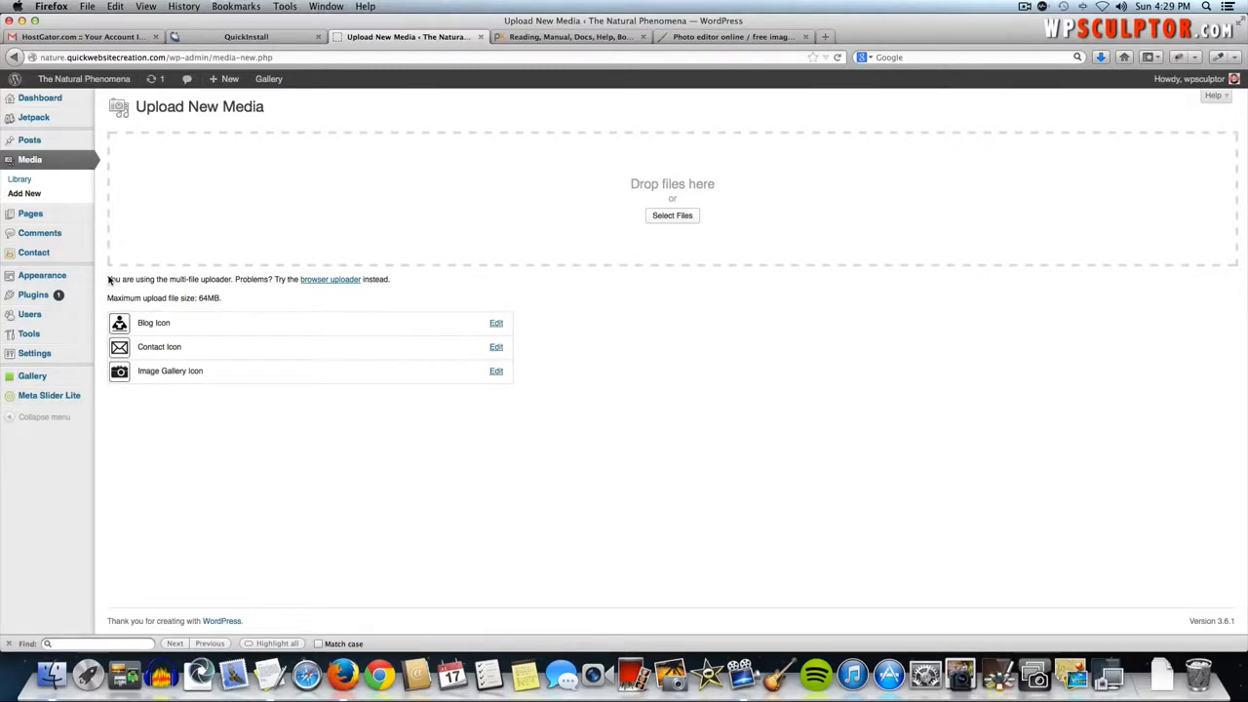
left_click(122, 213)
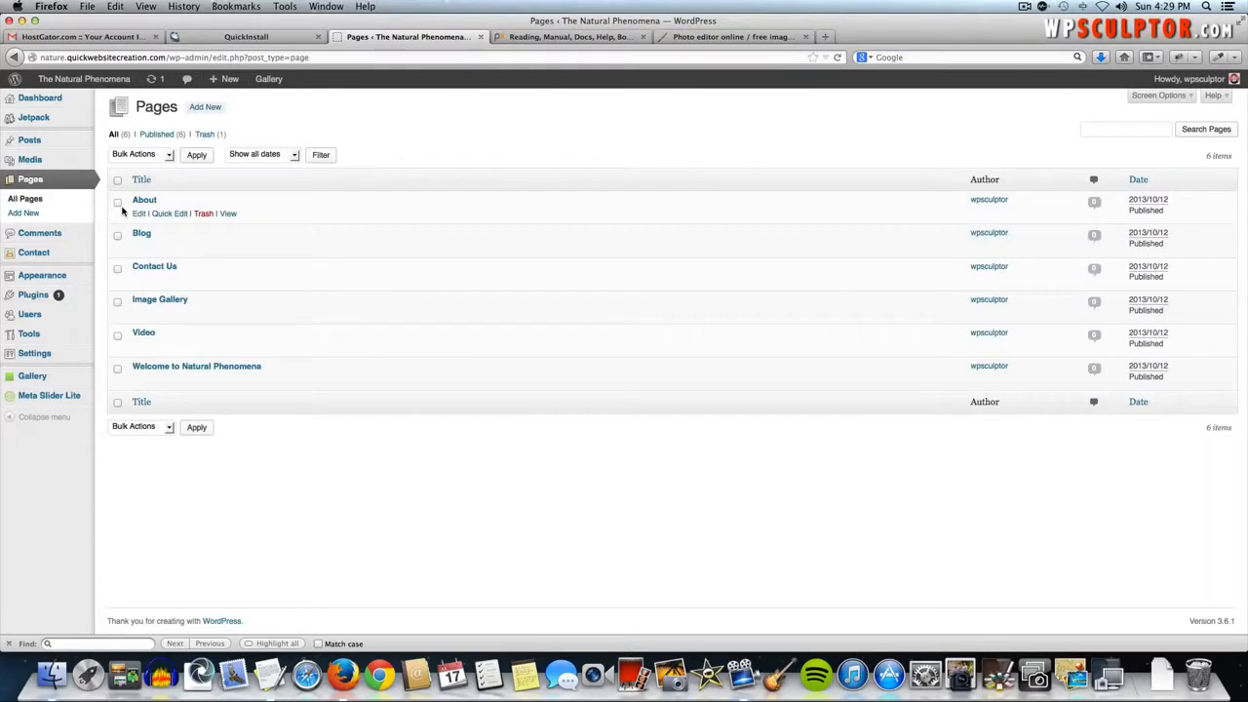
- Add a SiteOrigin Icon and Text widget to the first column of the Welcome page's lower row
left_click(178, 366)
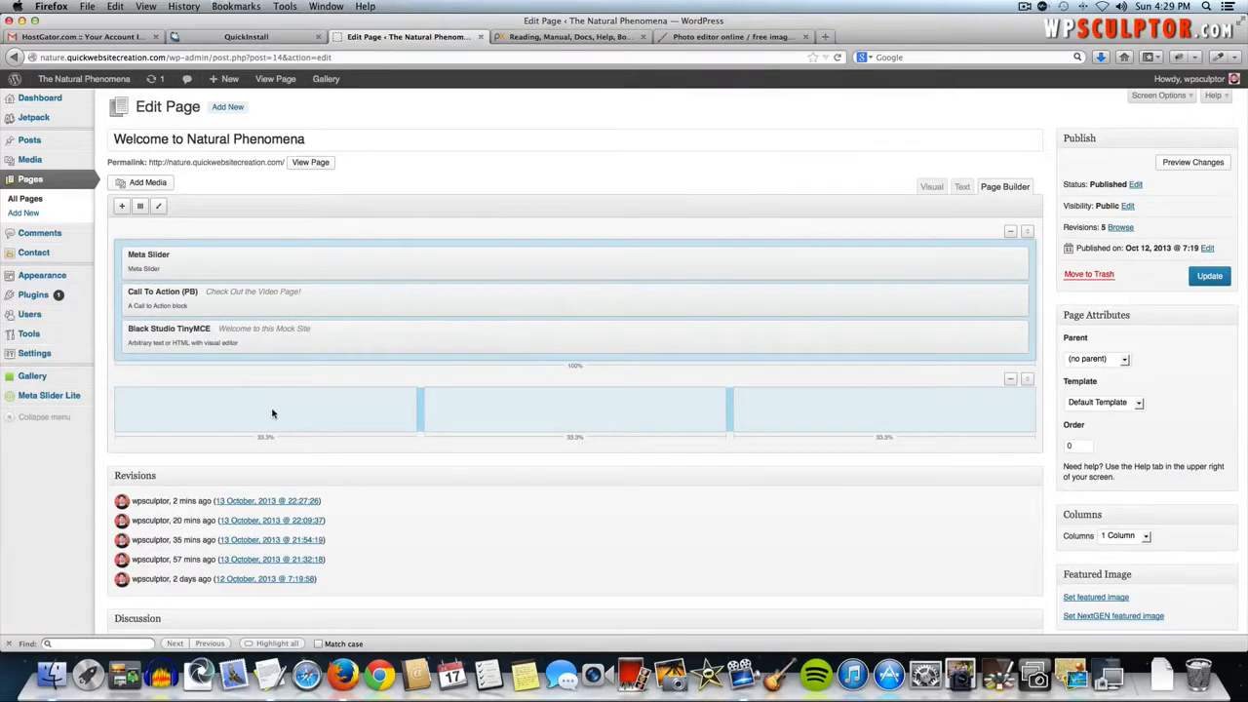
left_click(272, 413)
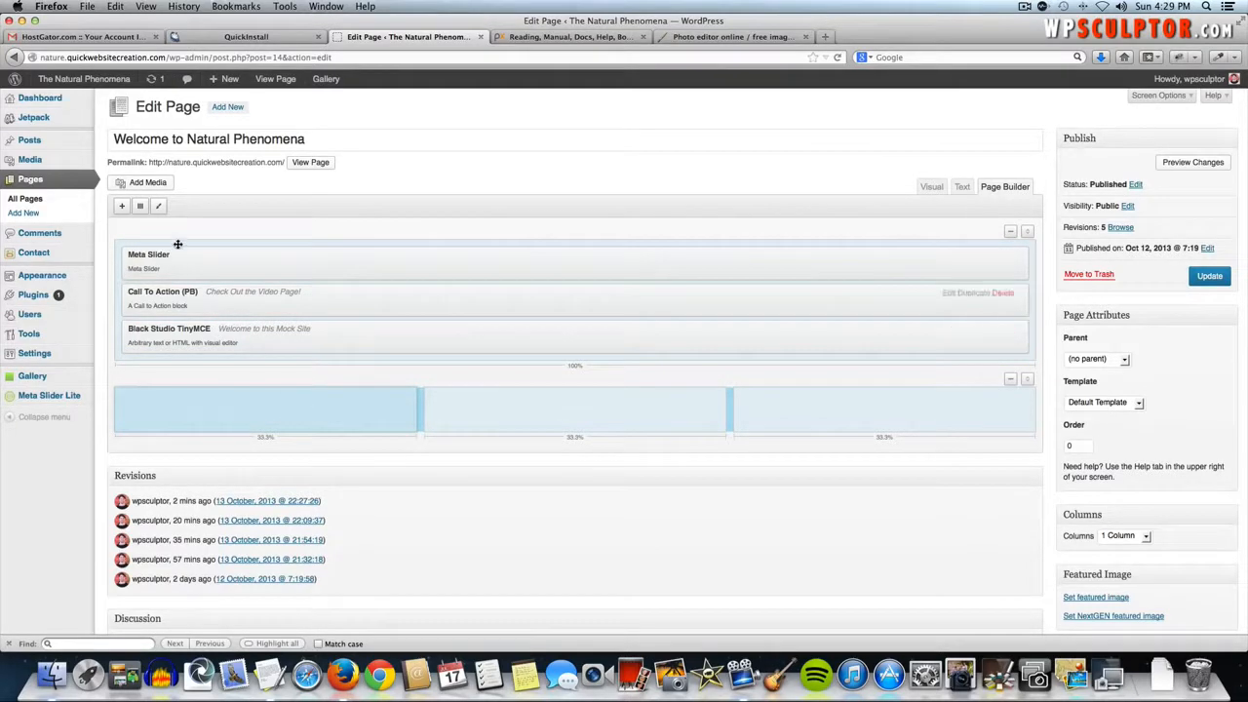
left_click(122, 207)
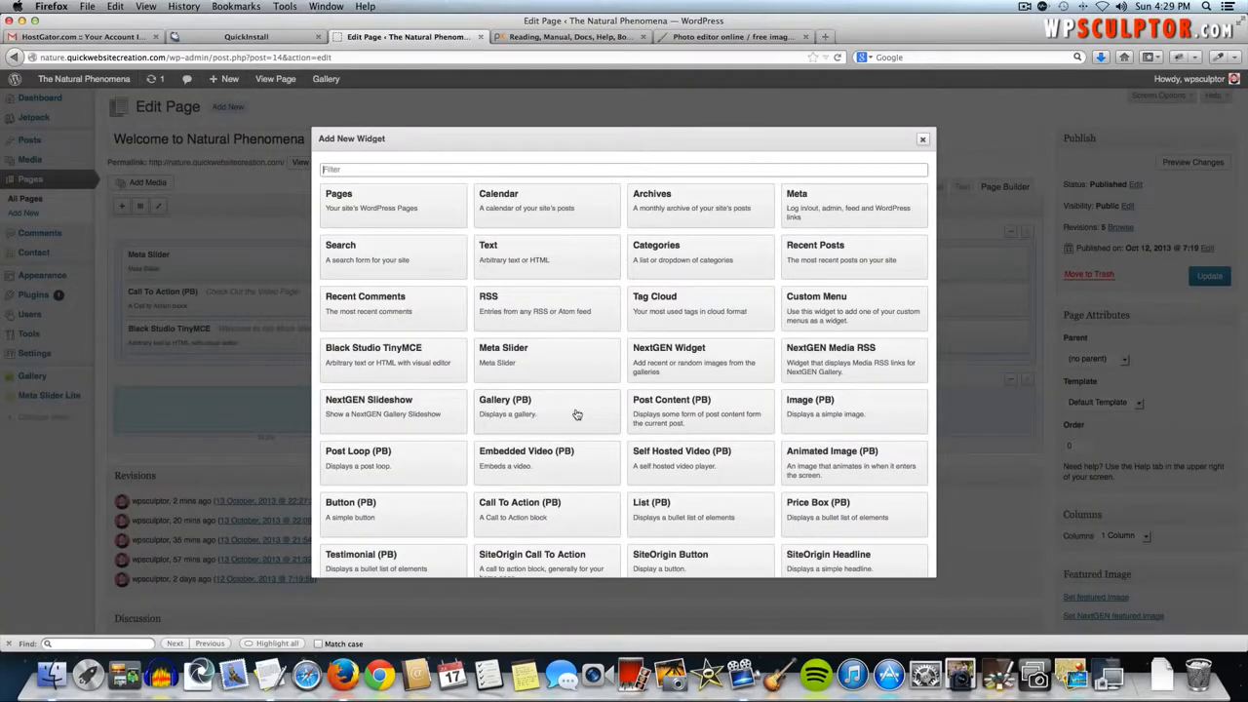
scroll(576, 414, "down", 3)
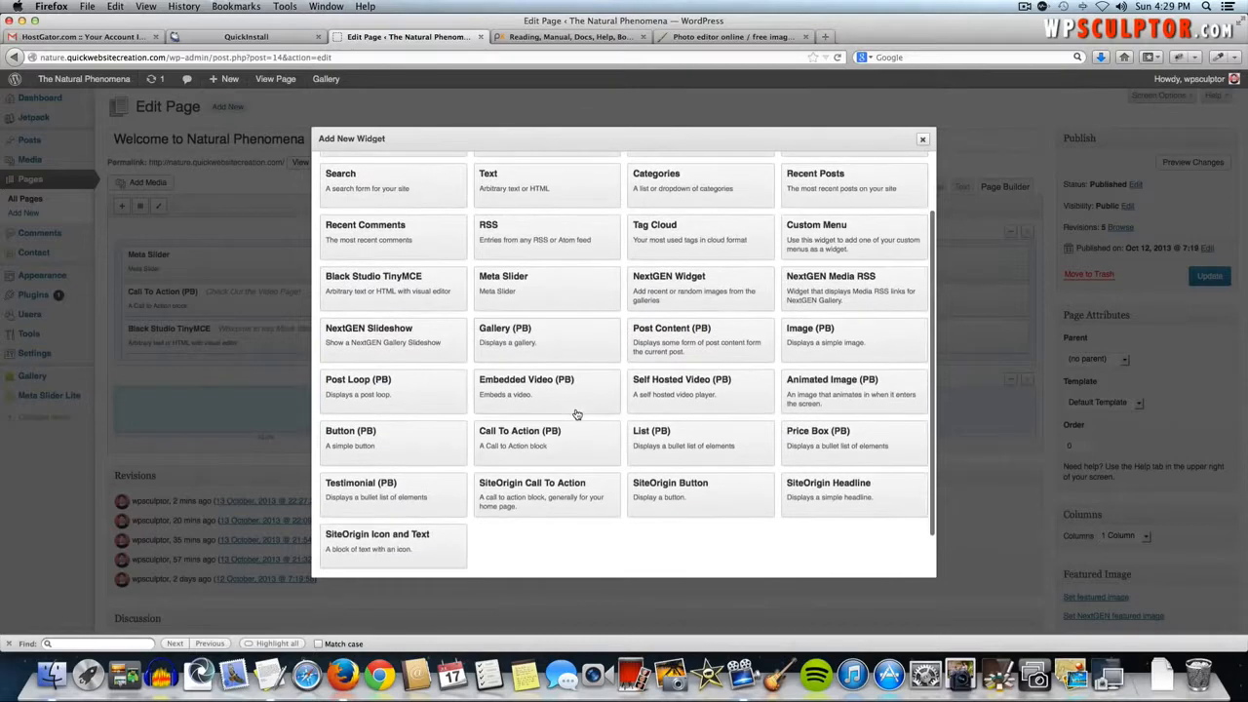
left_click(404, 549)
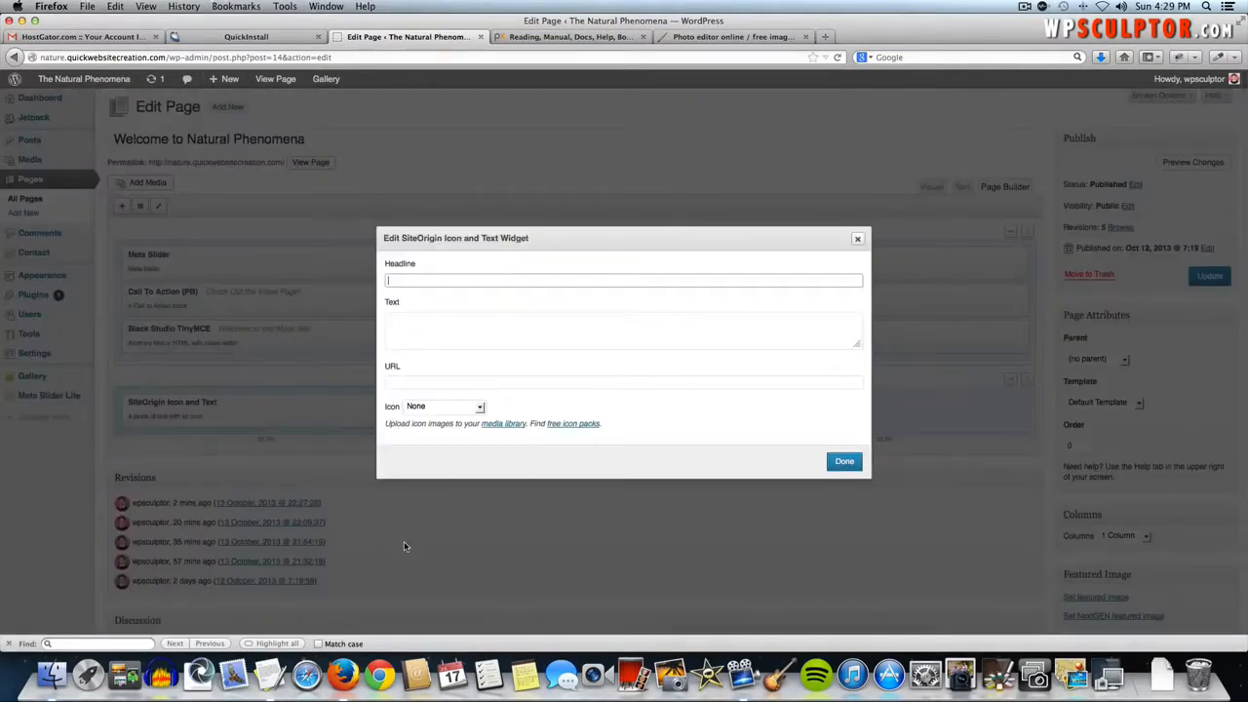
- Enter the 'Contact Us' headline and paste the contact-form paragraph from the notes as the text
left_click(451, 279)
key("super+Tab")
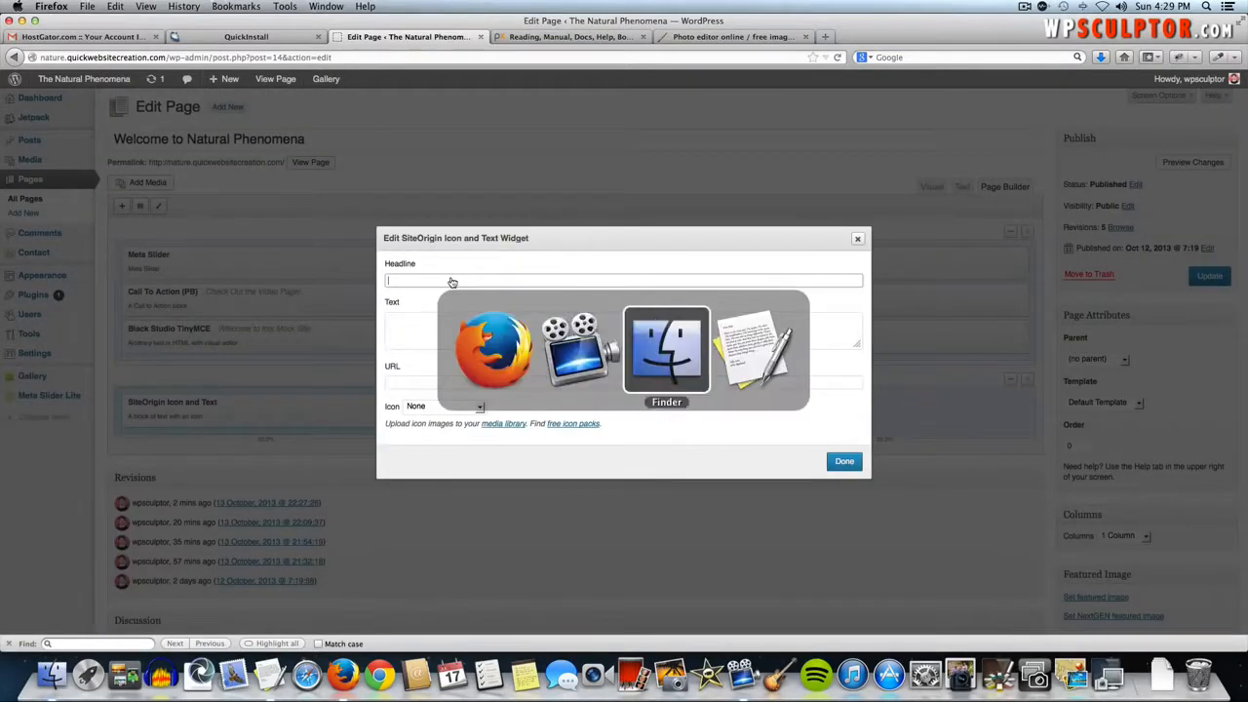
scroll(267, 165, "down", 1)
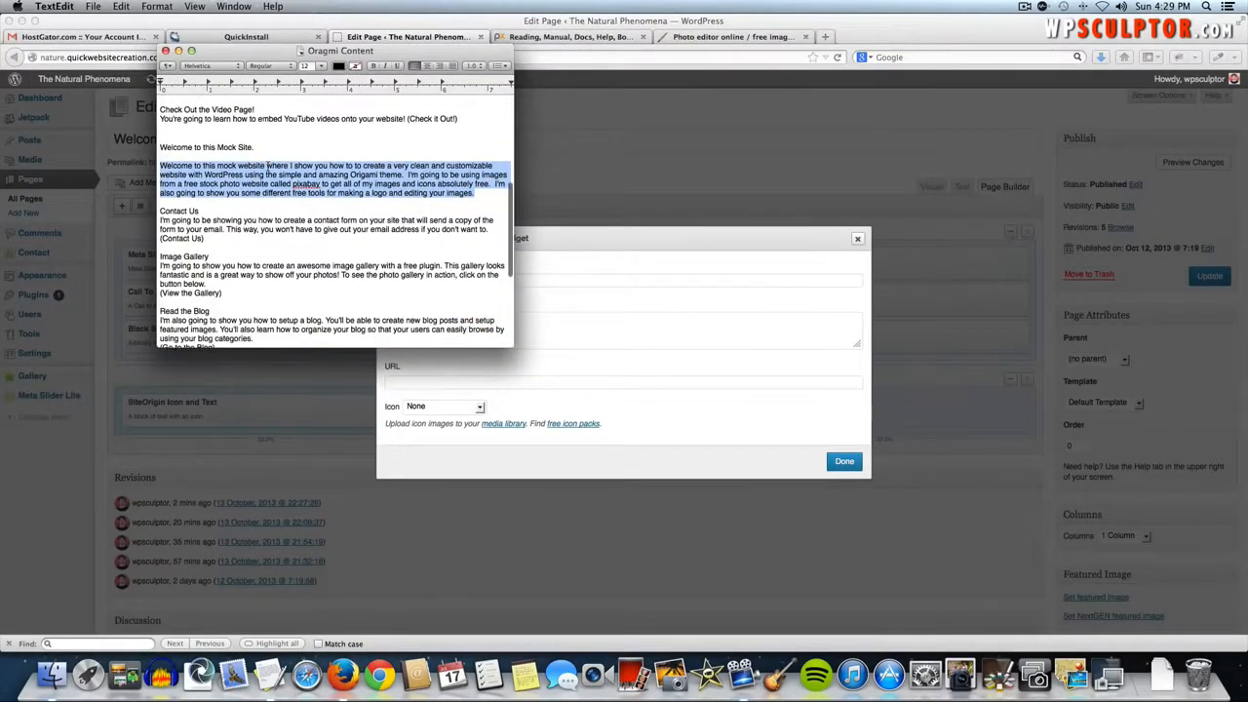
key("super+Tab")
type("C")
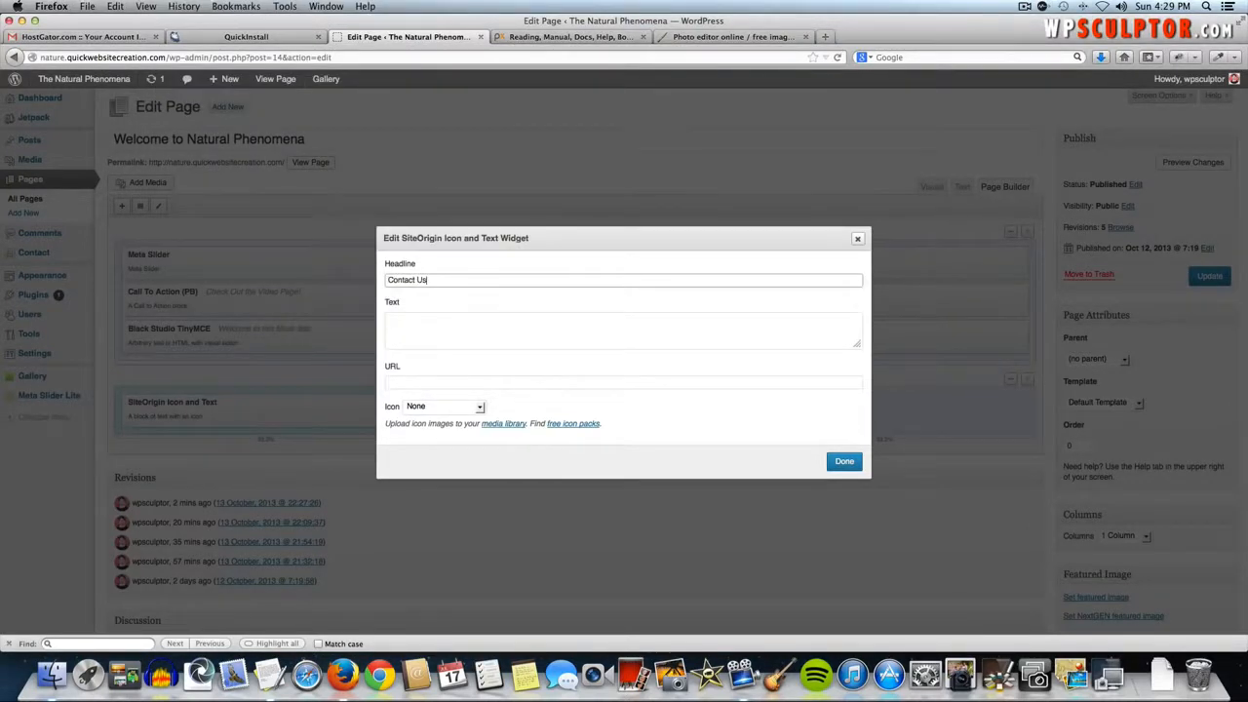
key("Tab")
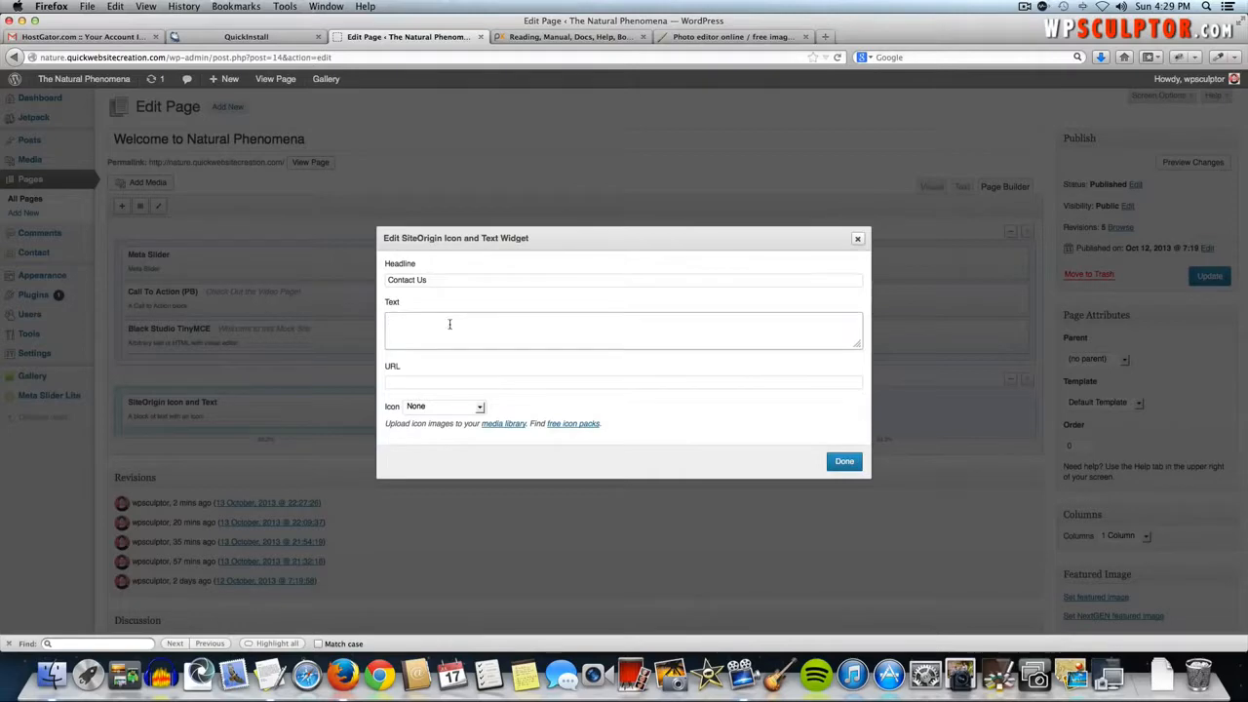
key("super+Tab")
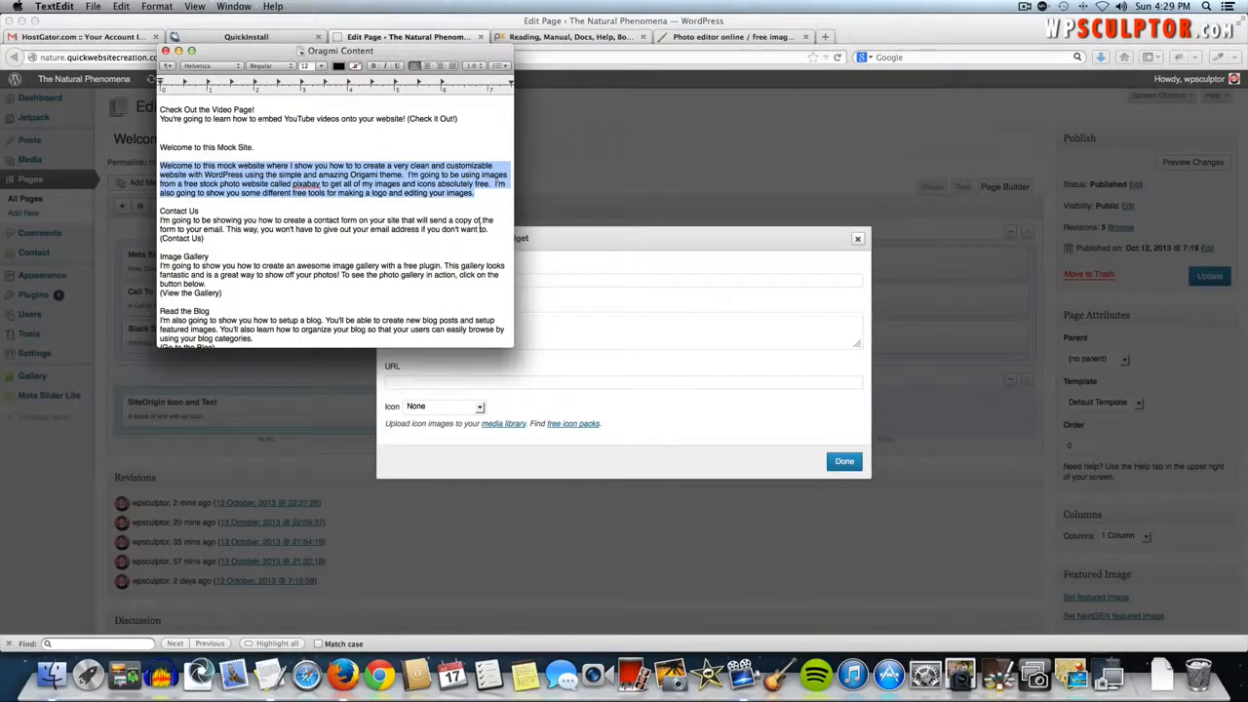
left_click_drag(491, 230, 161, 221)
key("super+c")
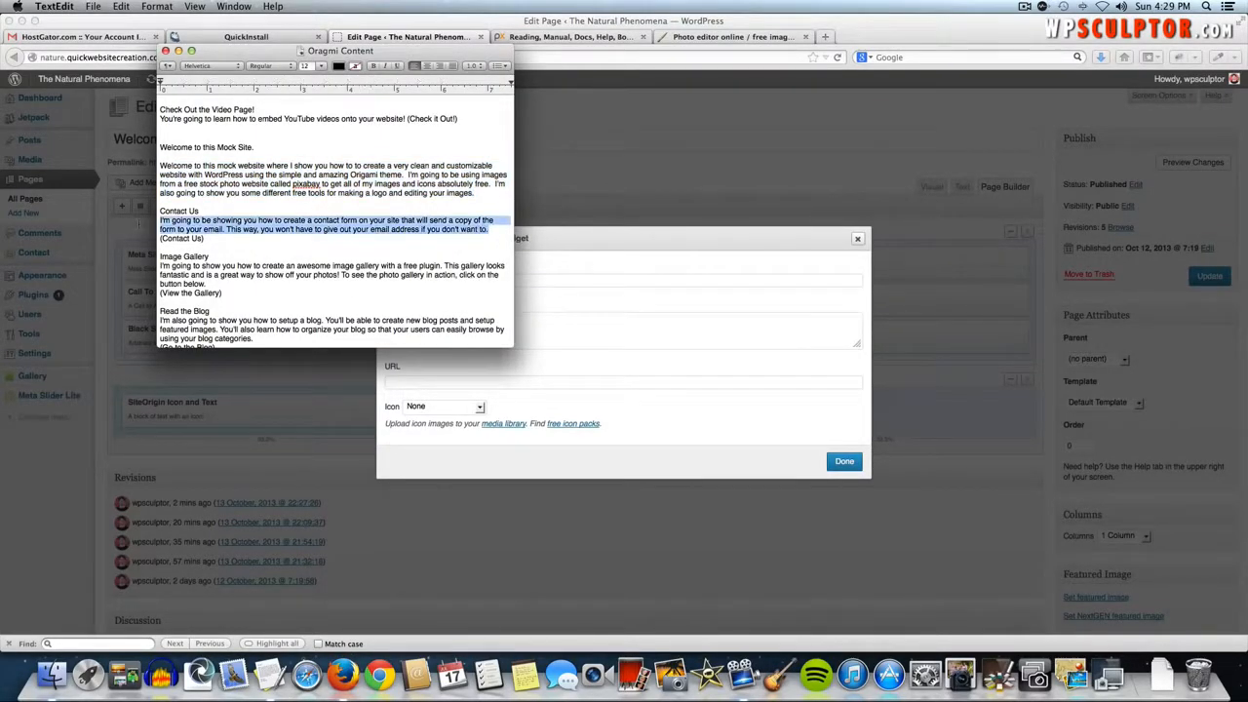
key("super+Tab")
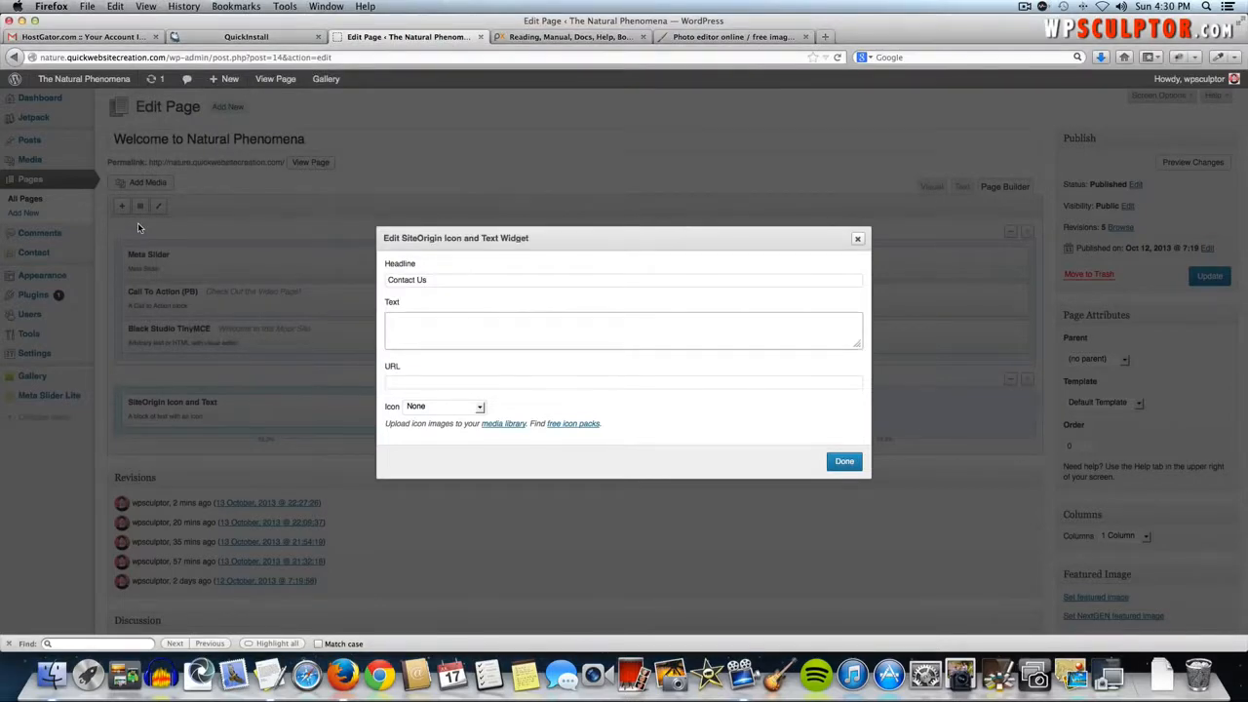
key("super+v")
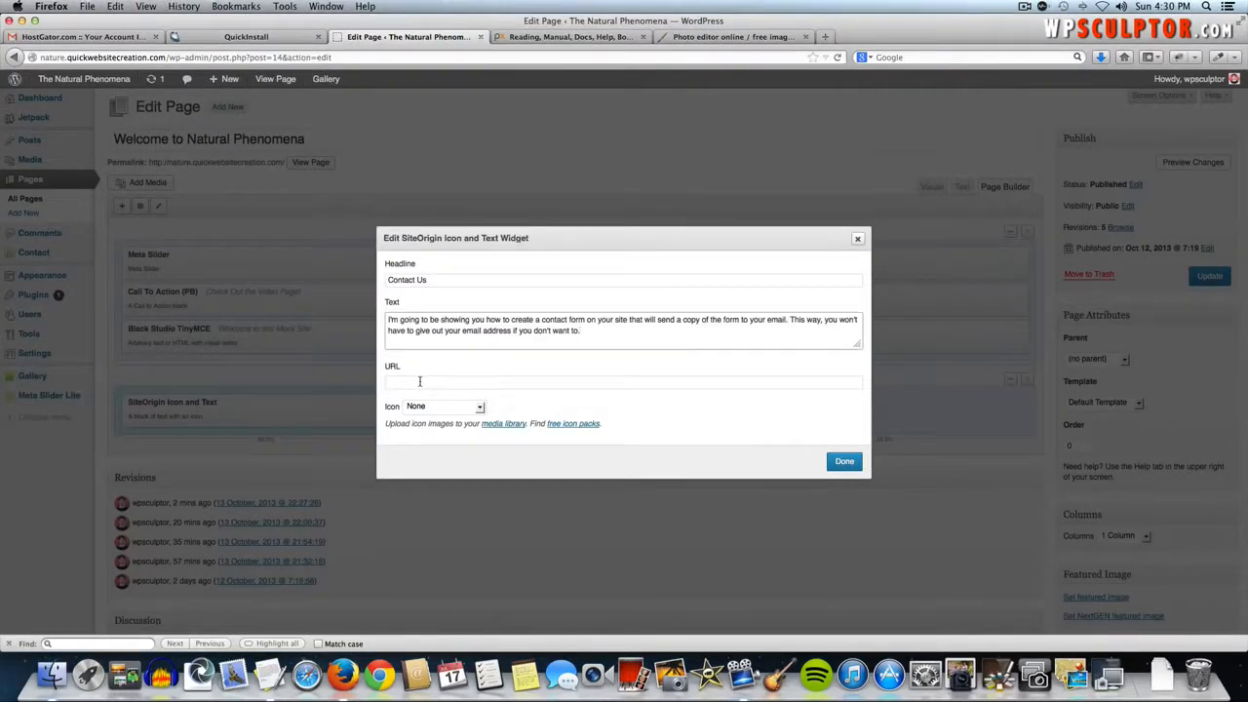
- Copy the site's Contact Us page address and paste it as the widget's link
left_click(466, 381)
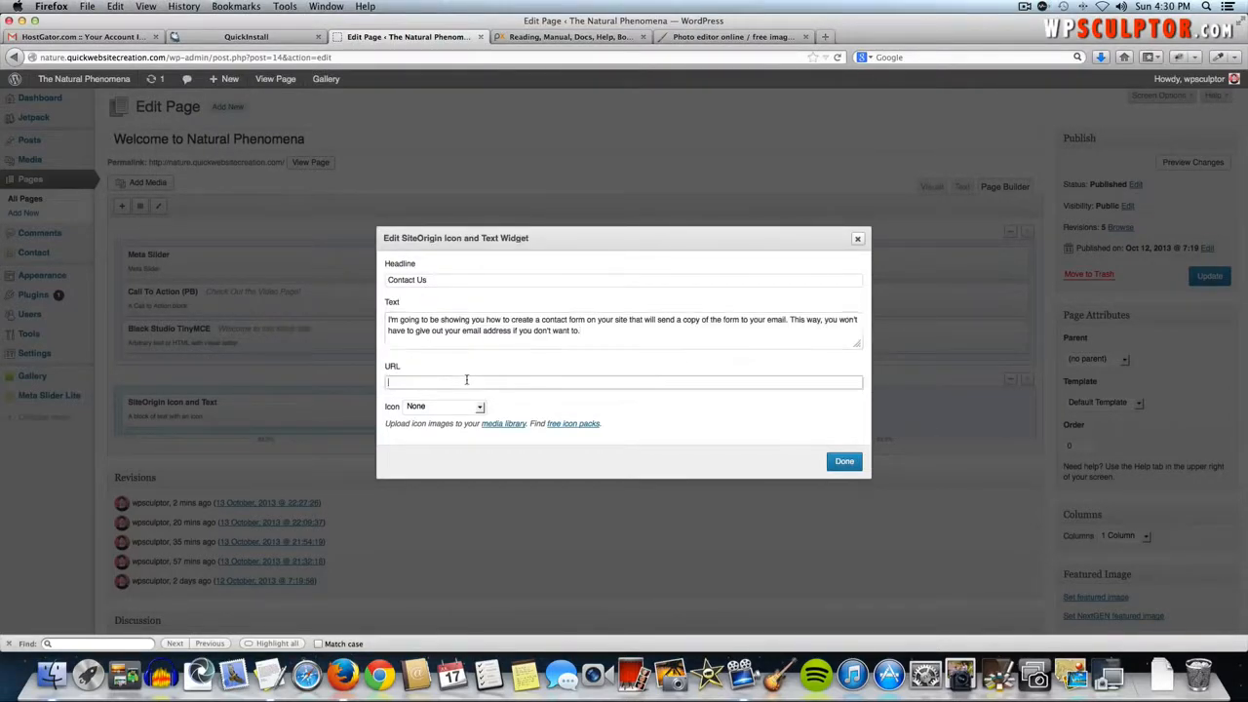
left_click(515, 37)
left_click(490, 58)
type("nature.quickwebsitecreation.com/")
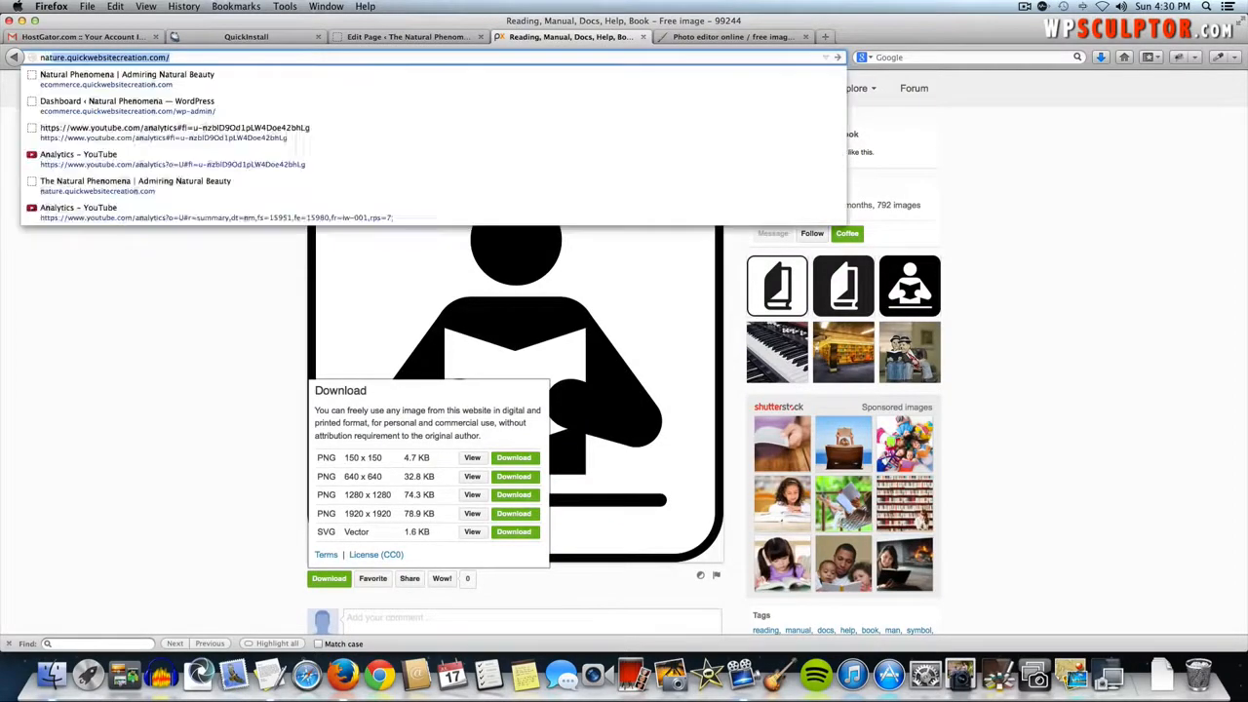
key("Return")
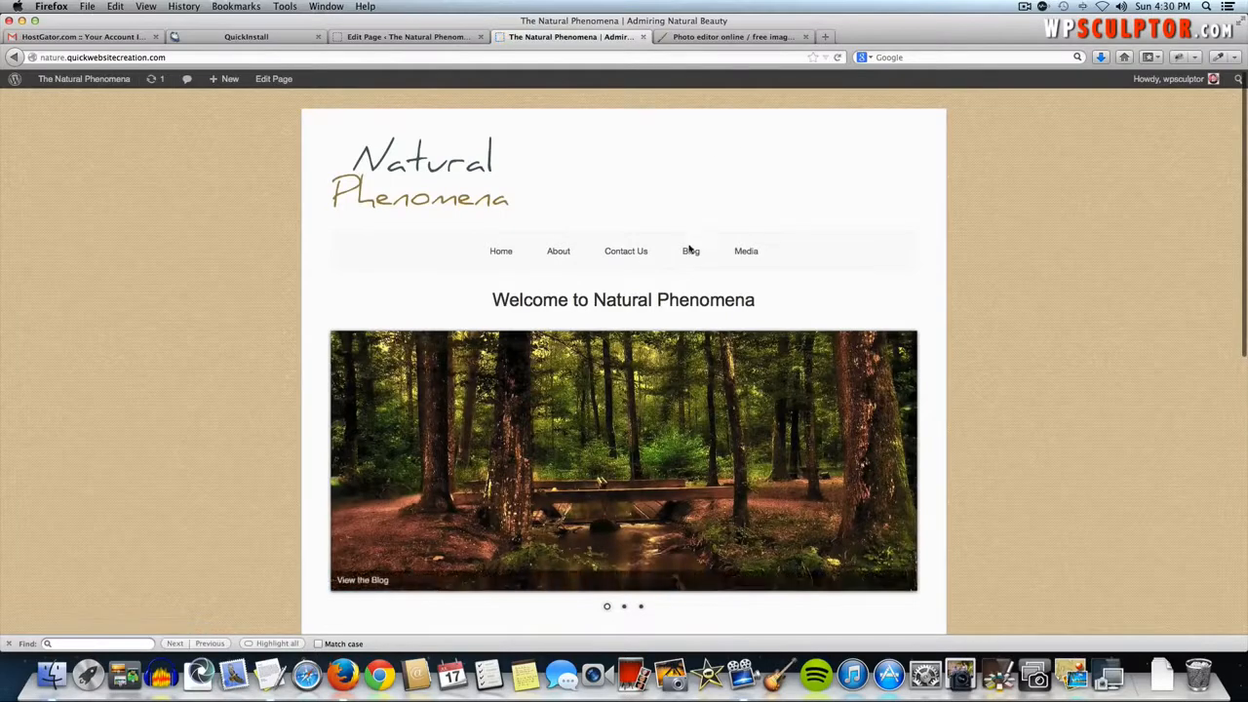
left_click(629, 253)
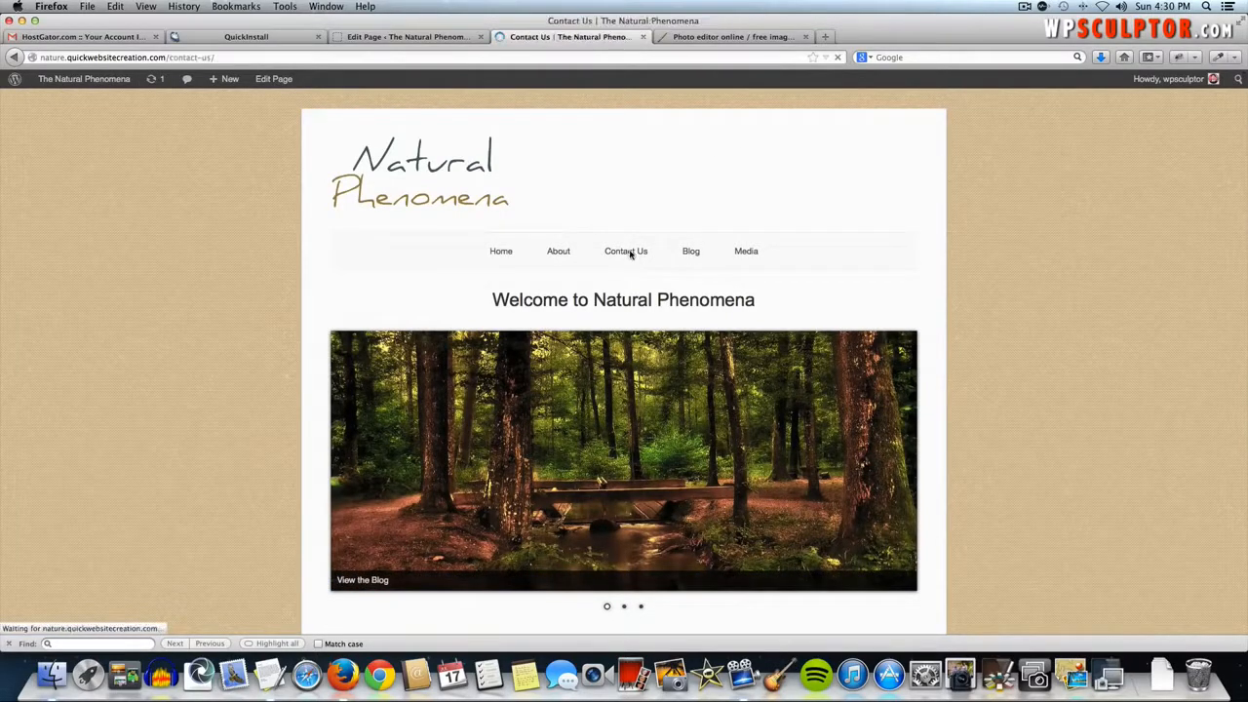
left_click(255, 57)
key("super+c")
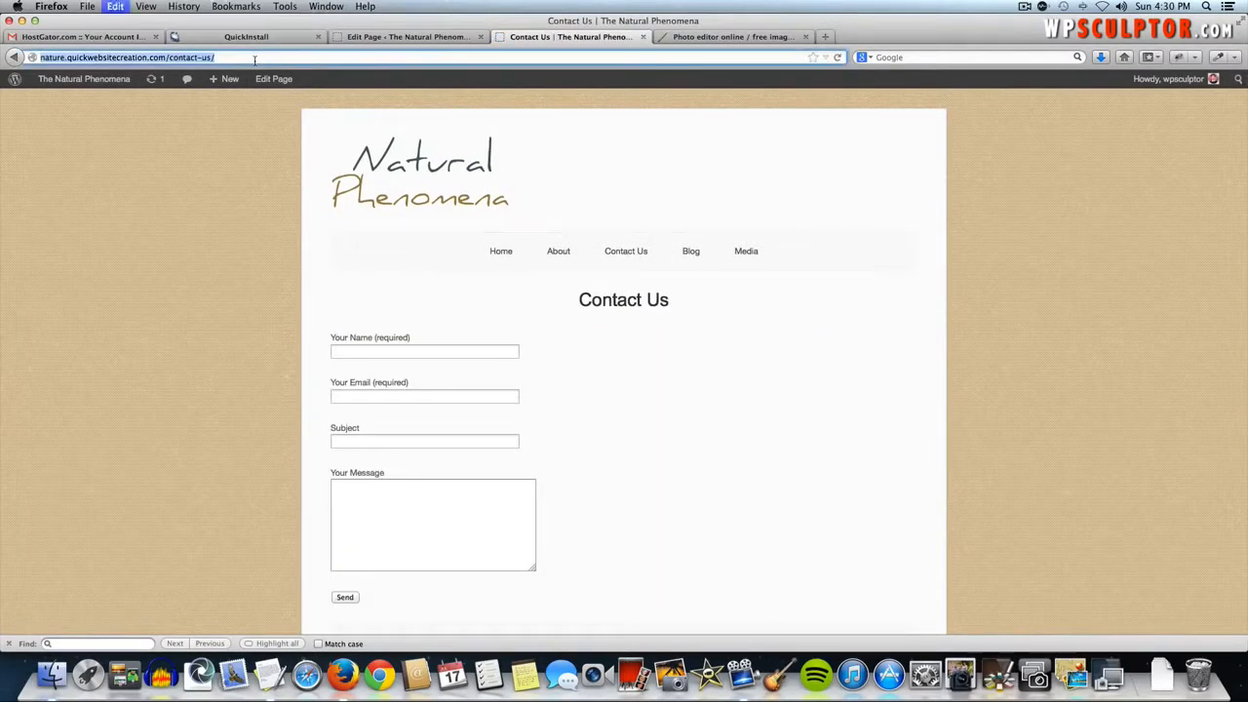
left_click(377, 36)
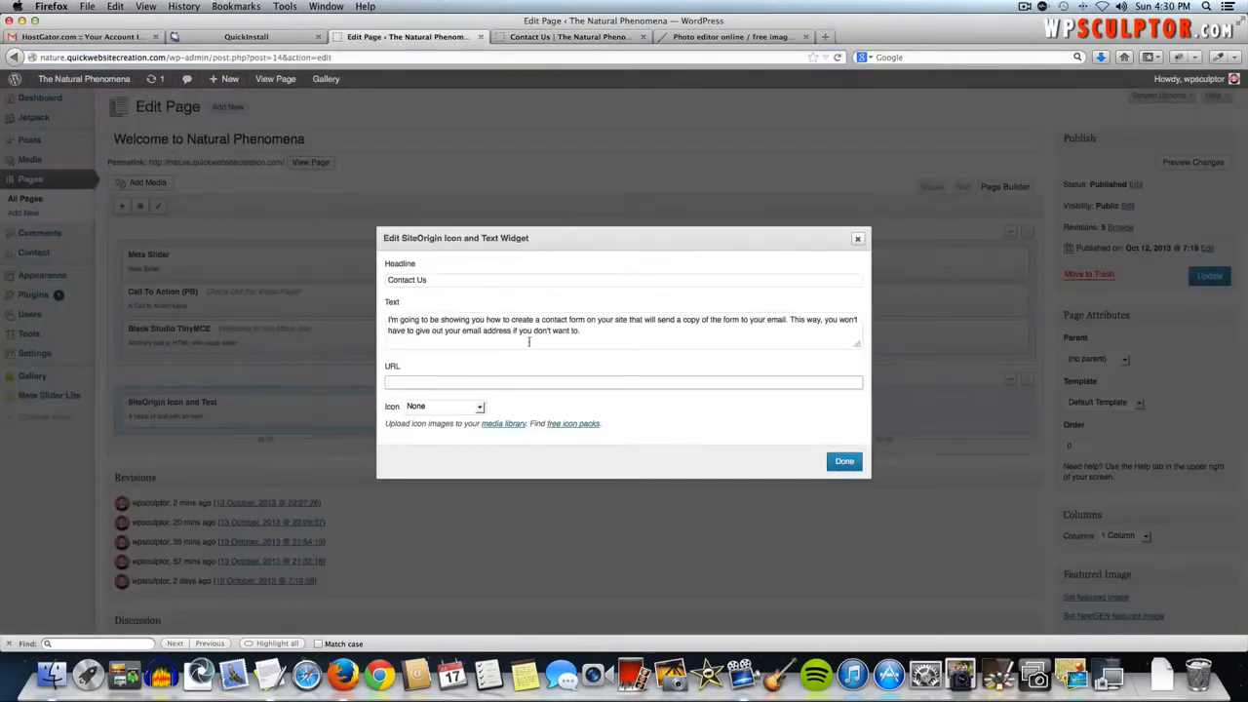
key("super+v")
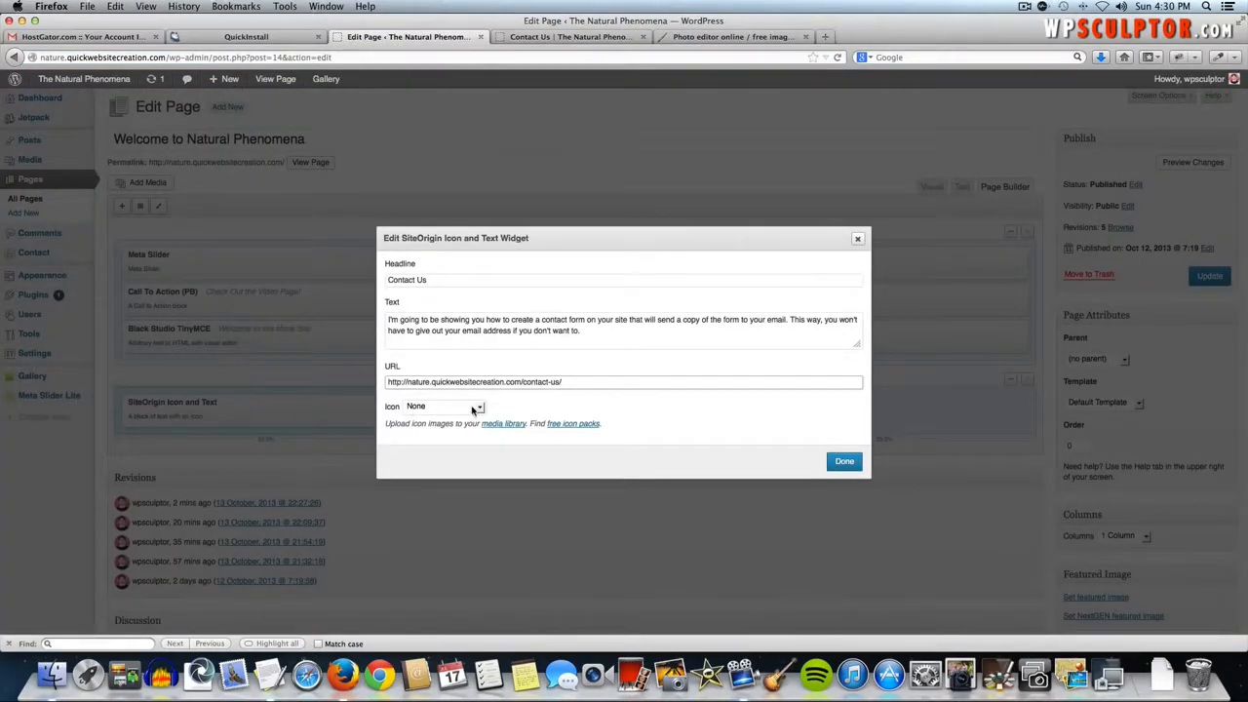
- Choose Contact Icon as the widget's icon and finish editing
left_click(474, 410)
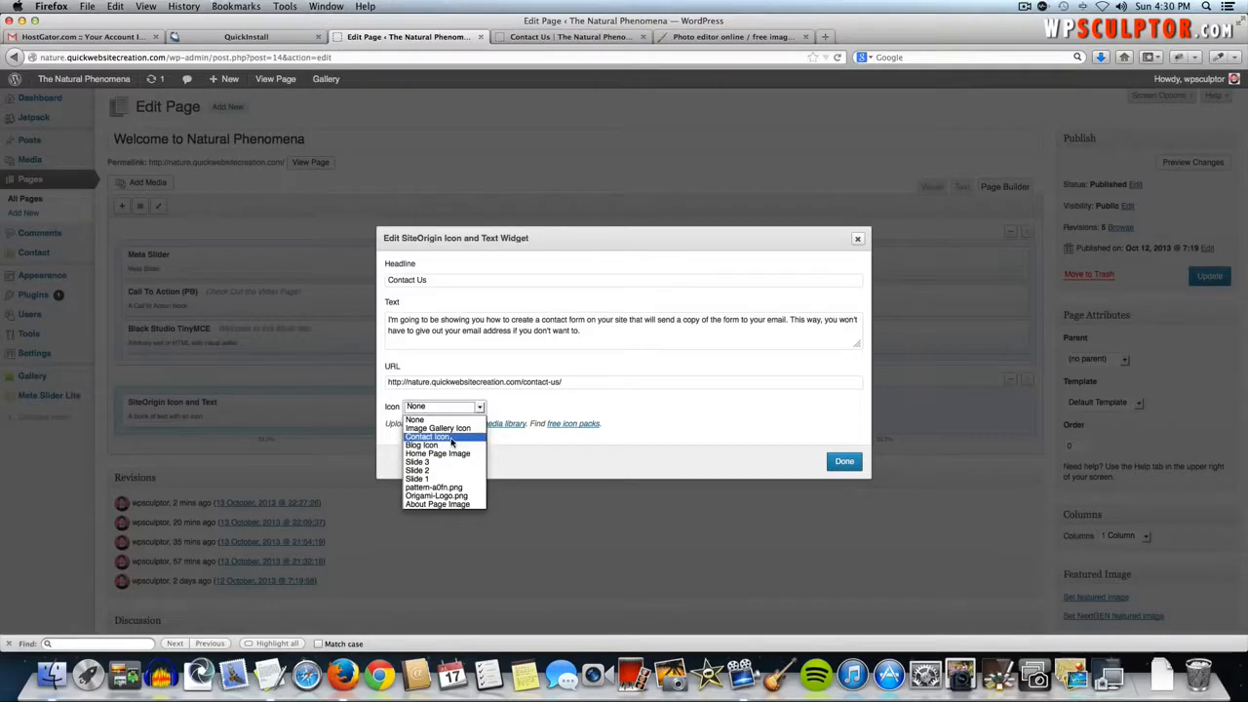
left_click(458, 437)
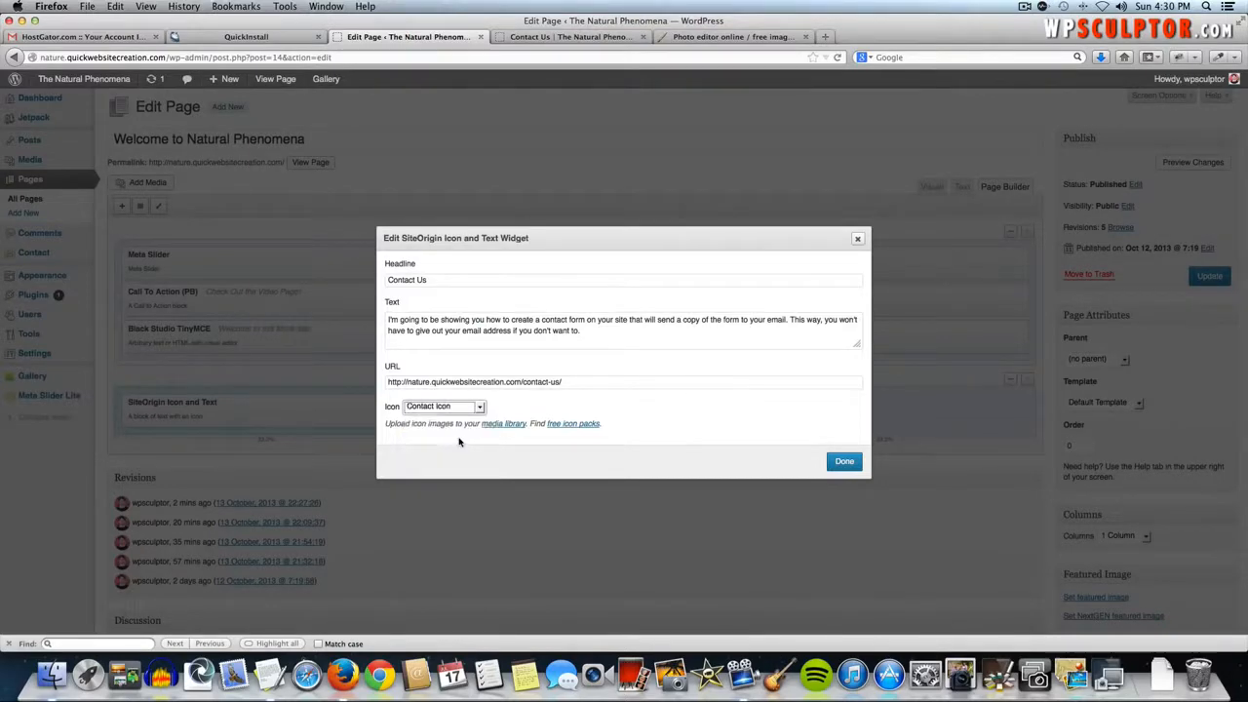
left_click(783, 420)
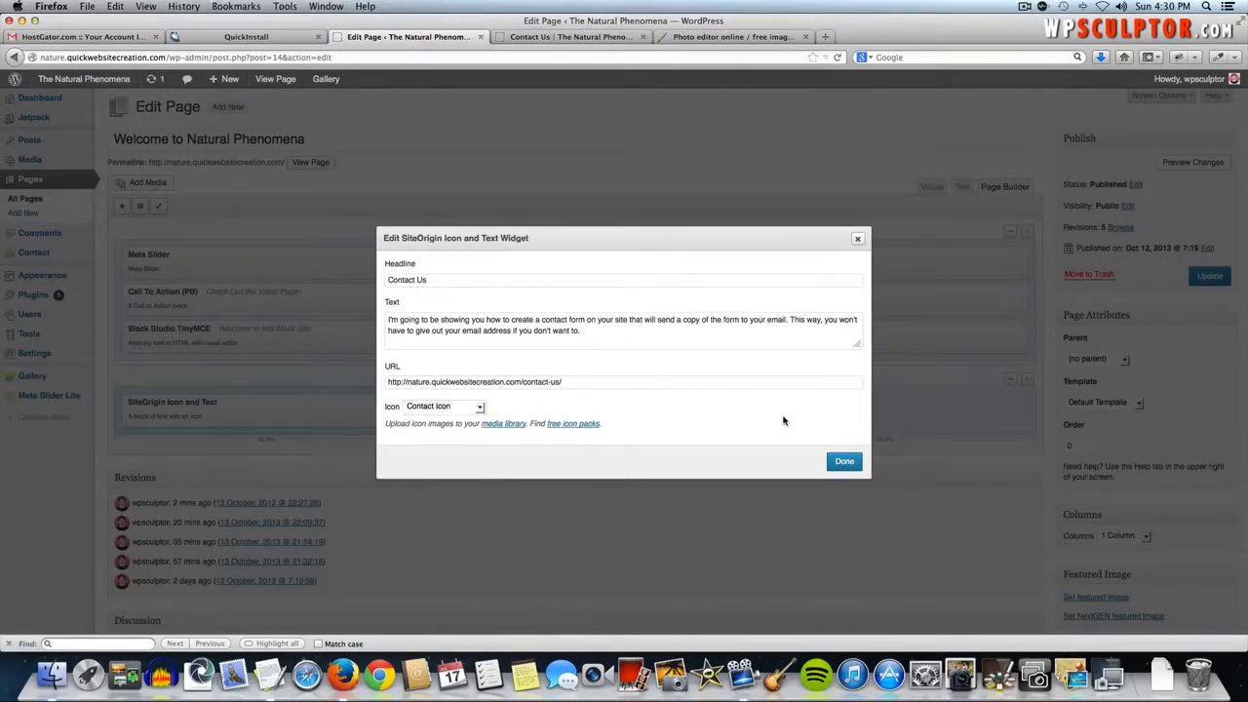
left_click(844, 463)
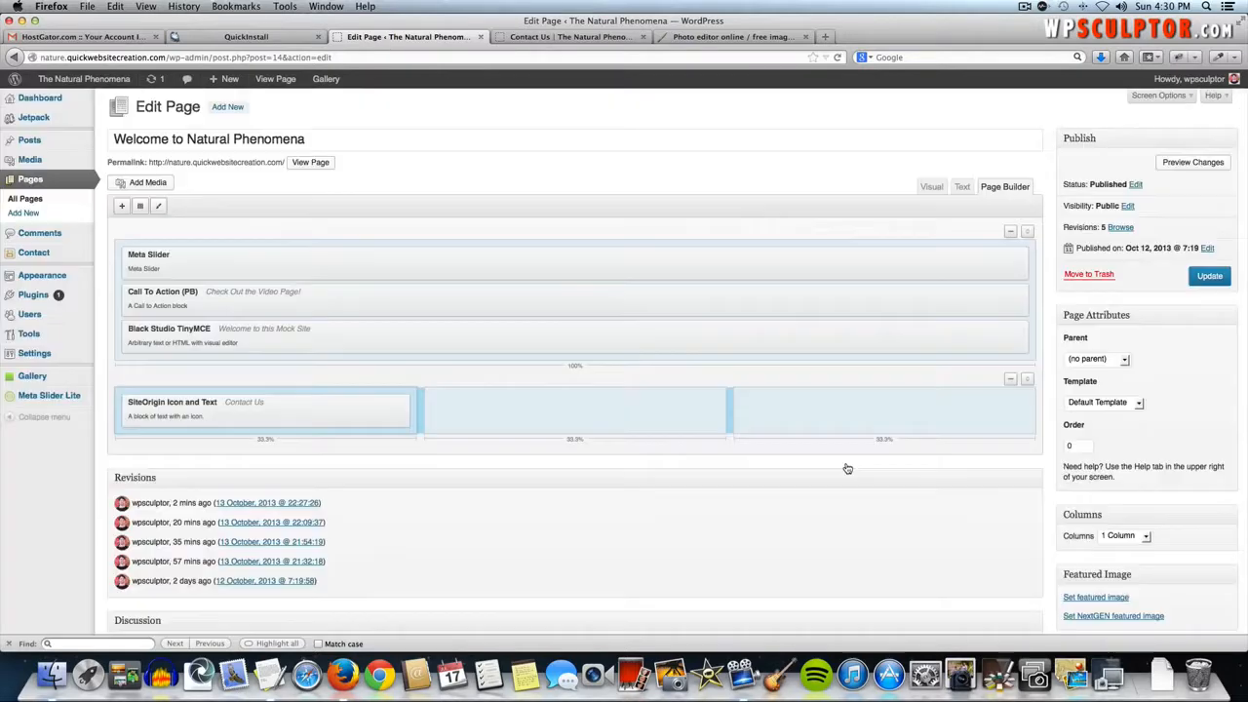
- Update the home page, check the Contact Us block with its mail icon live, and return to editing
left_click(1221, 283)
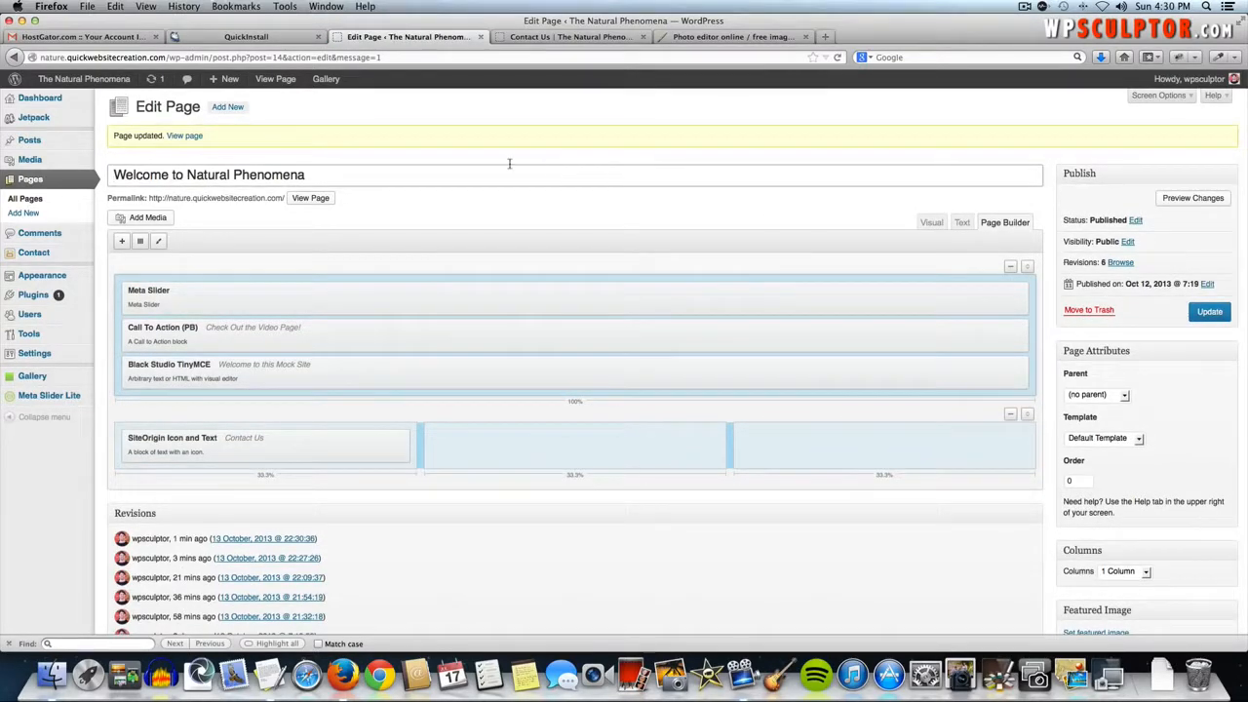
left_click(105, 81)
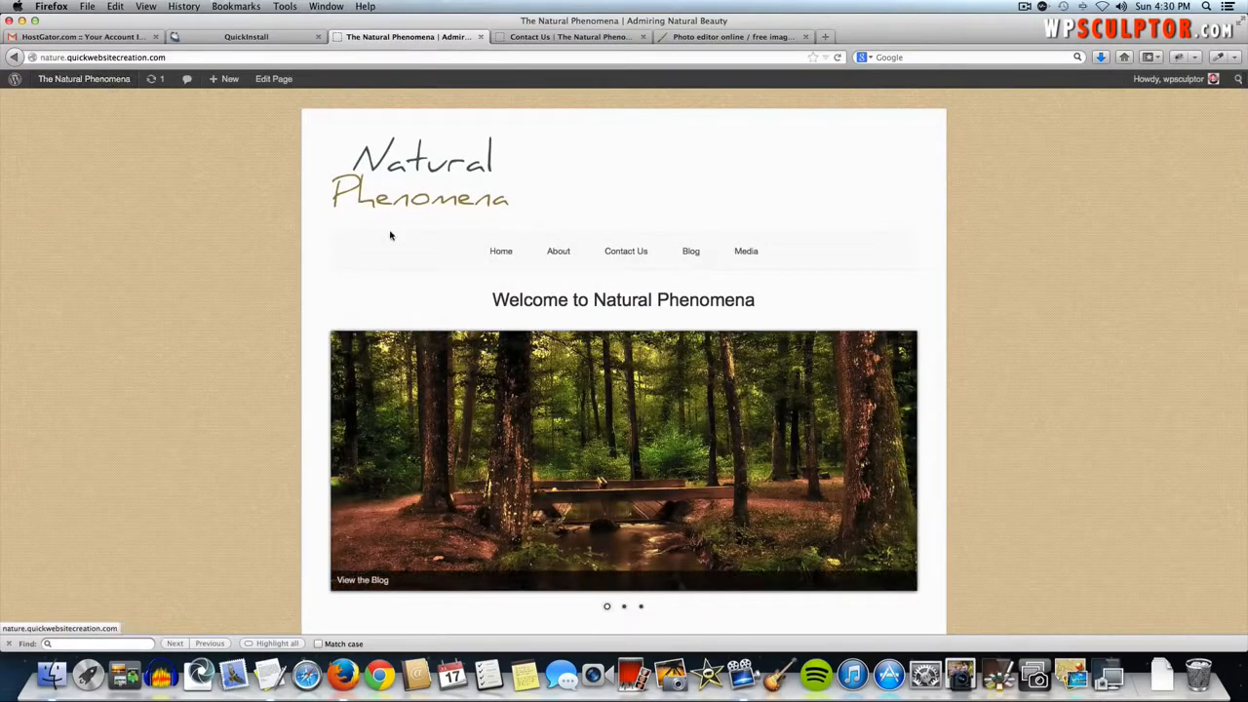
scroll(397, 246, "down", 3)
scroll(397, 246, "down", 6)
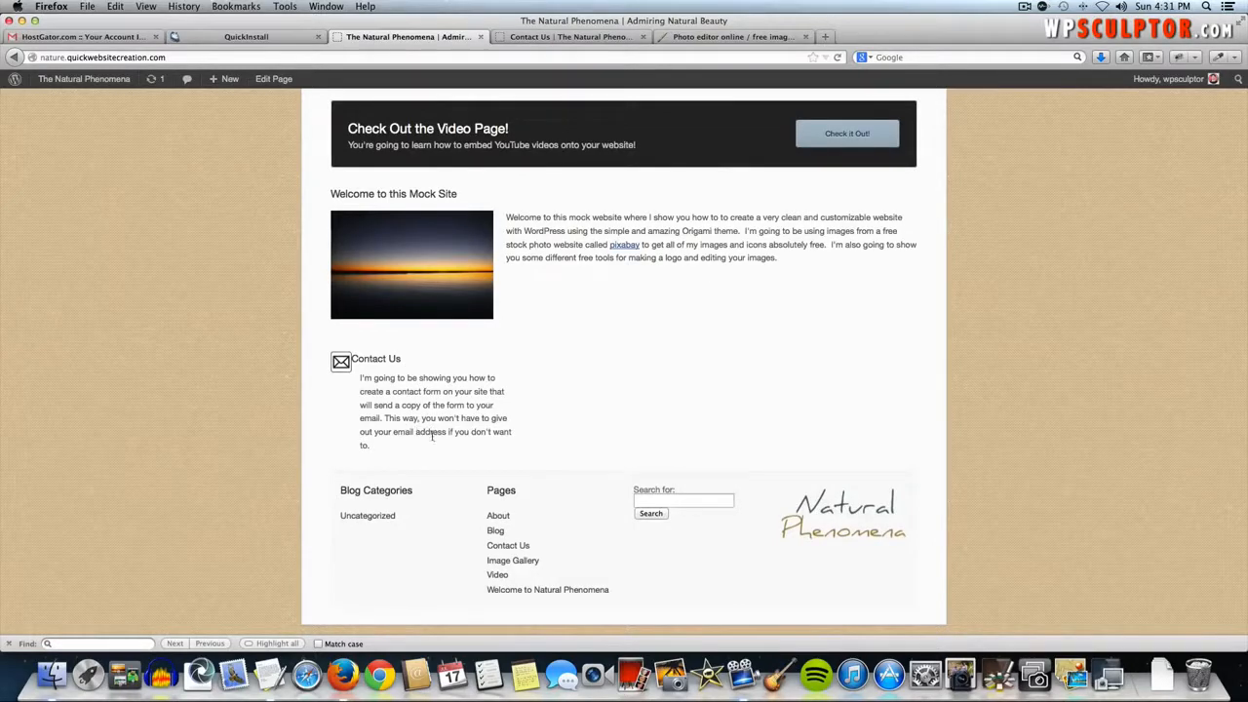
left_click(276, 82)
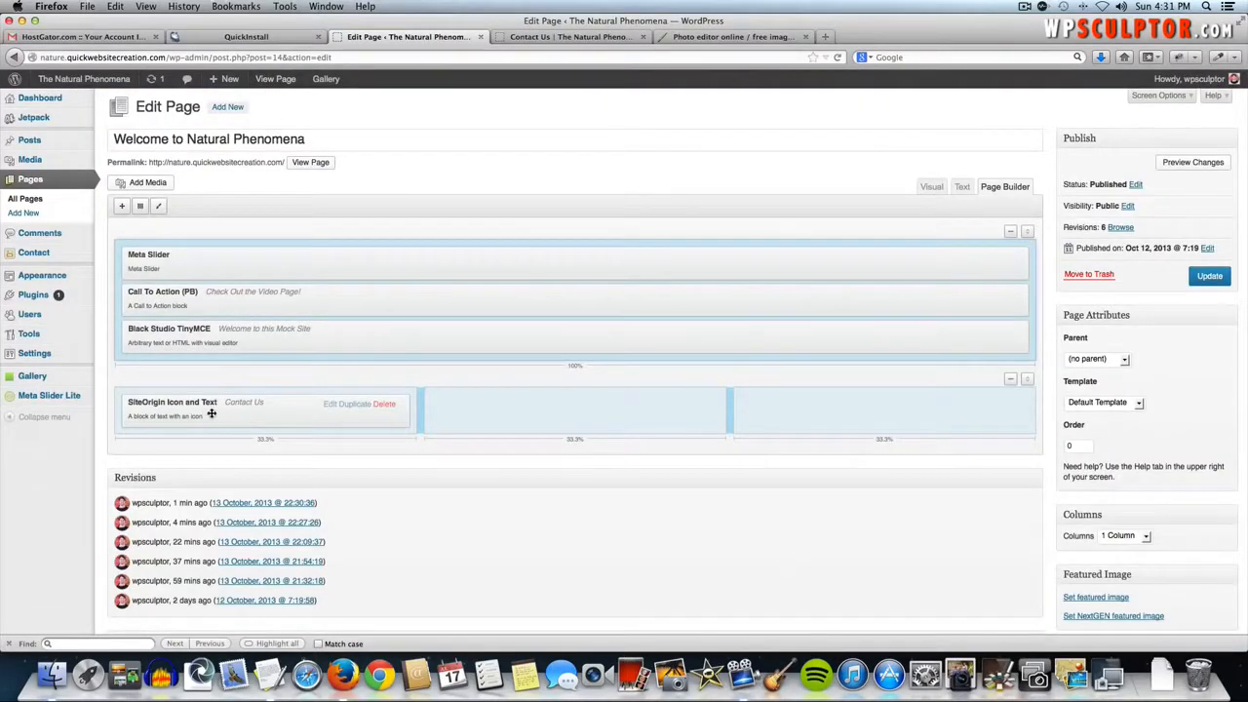
- Add &nbsp; before the Contact Us headline, update the page and preview it live
left_click(327, 404)
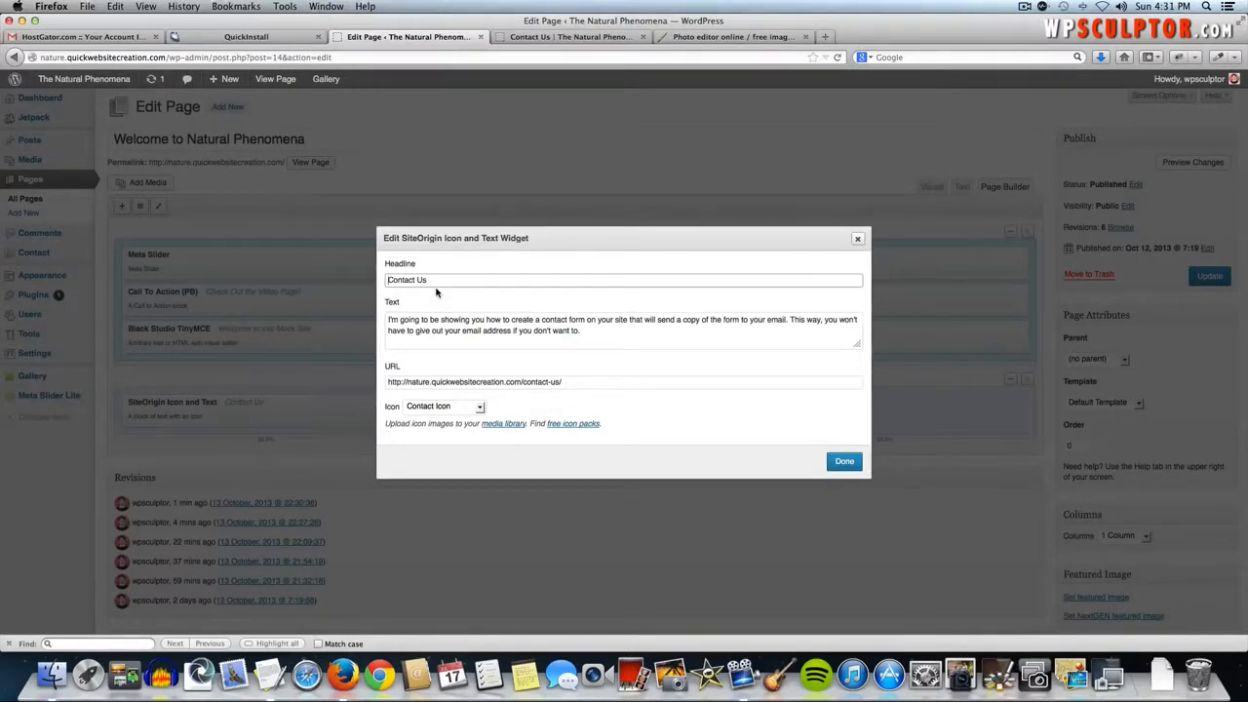
type("&nbsp;")
left_click(844, 460)
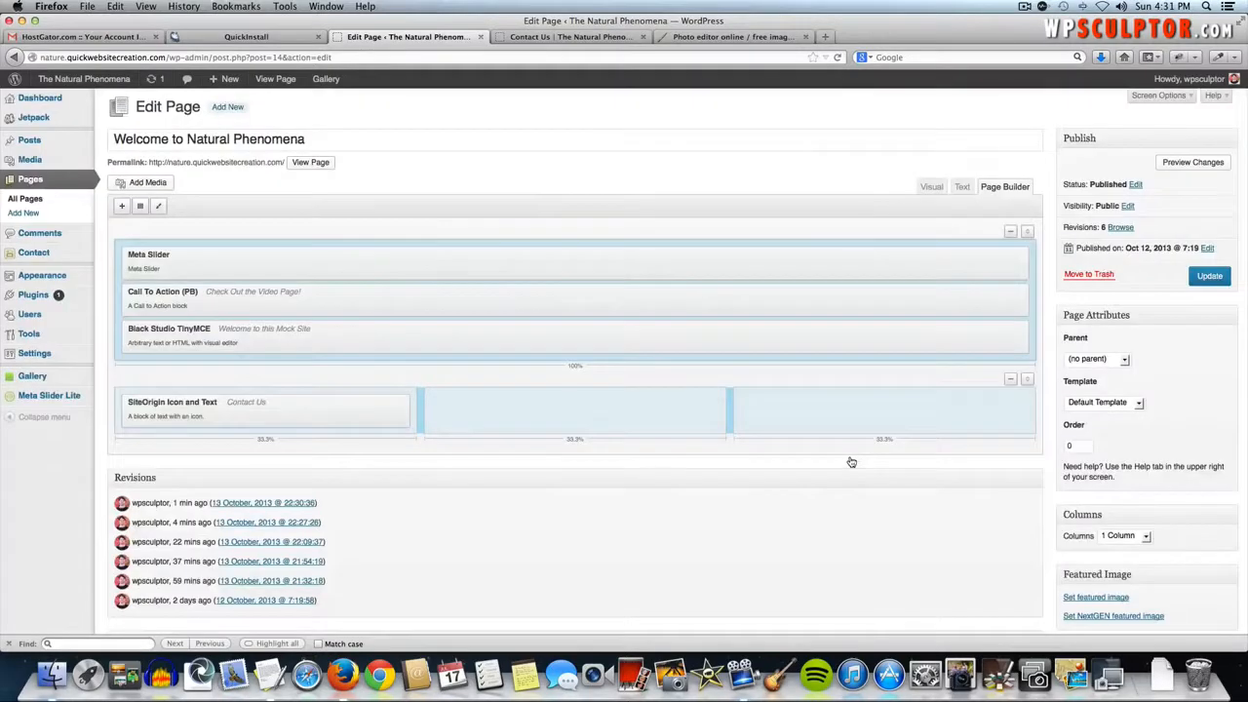
left_click(1209, 277)
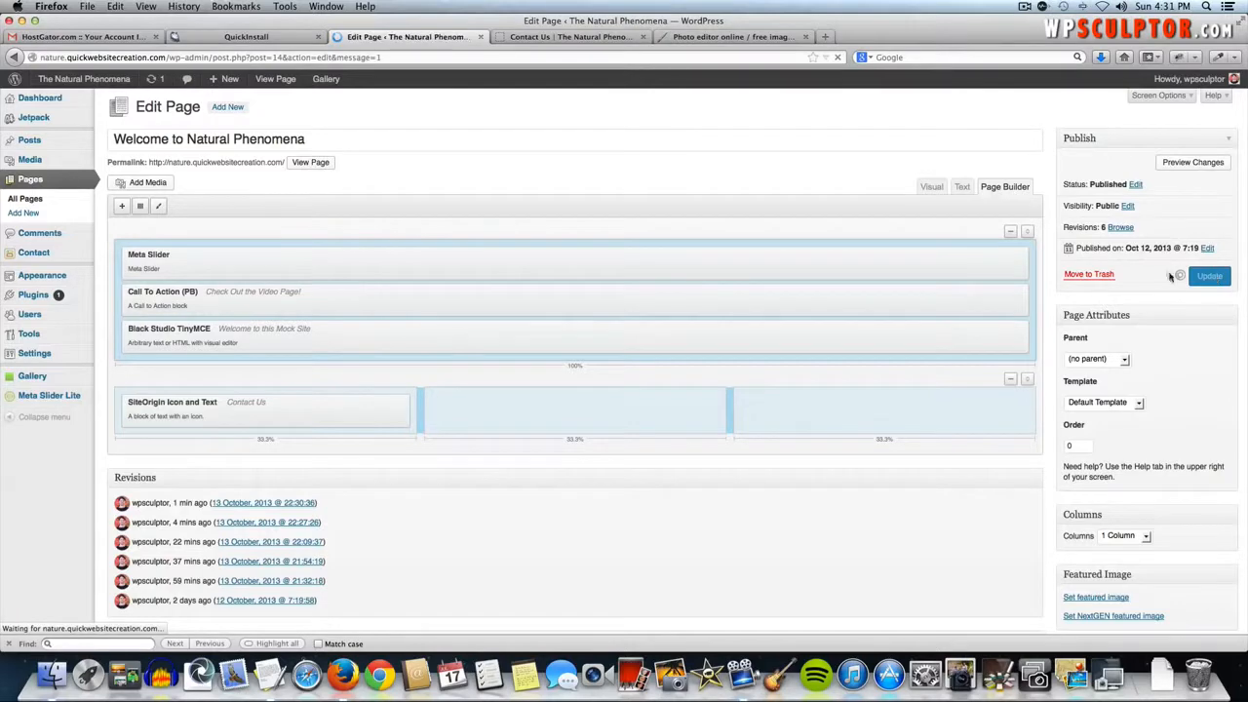
left_click(102, 78)
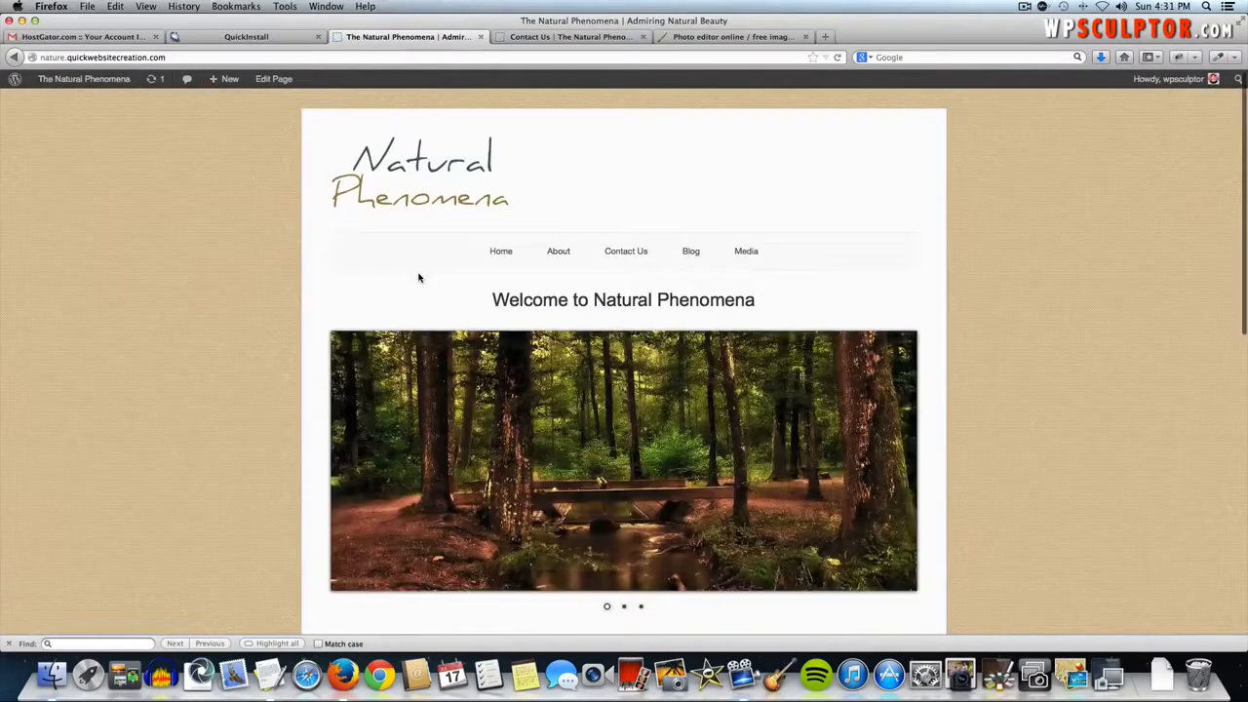
scroll(420, 282, "down", 5)
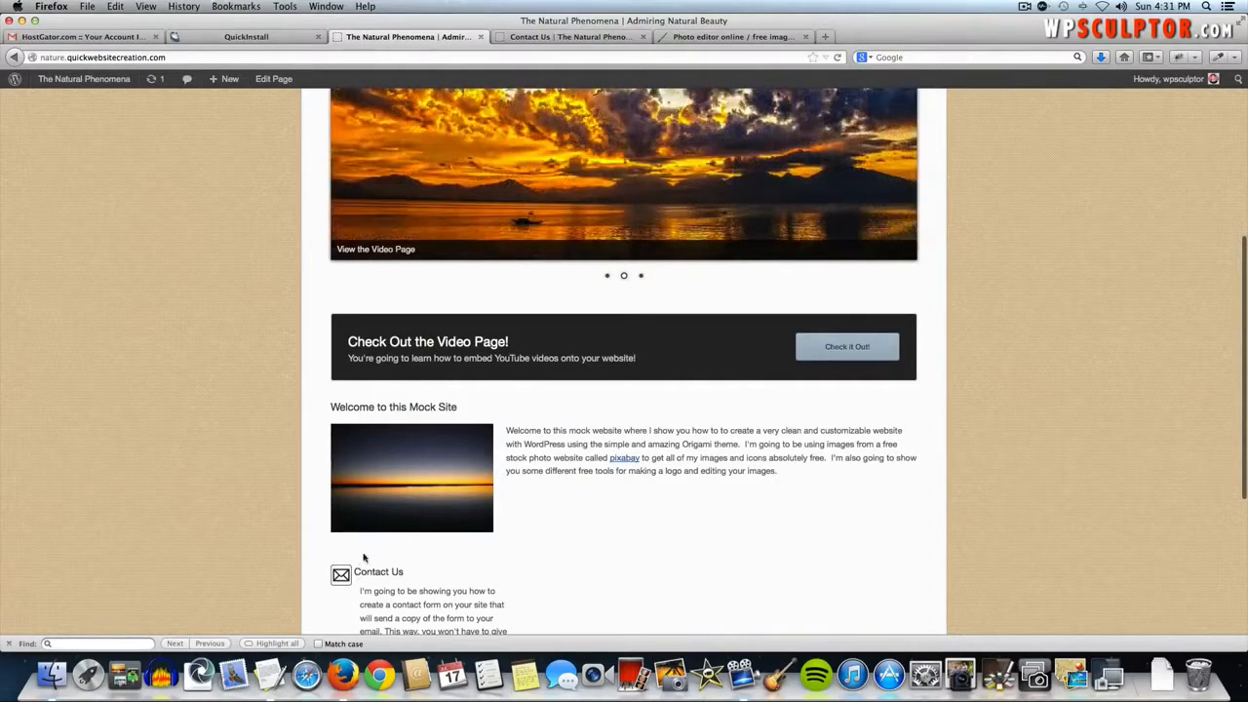
left_click(259, 80)
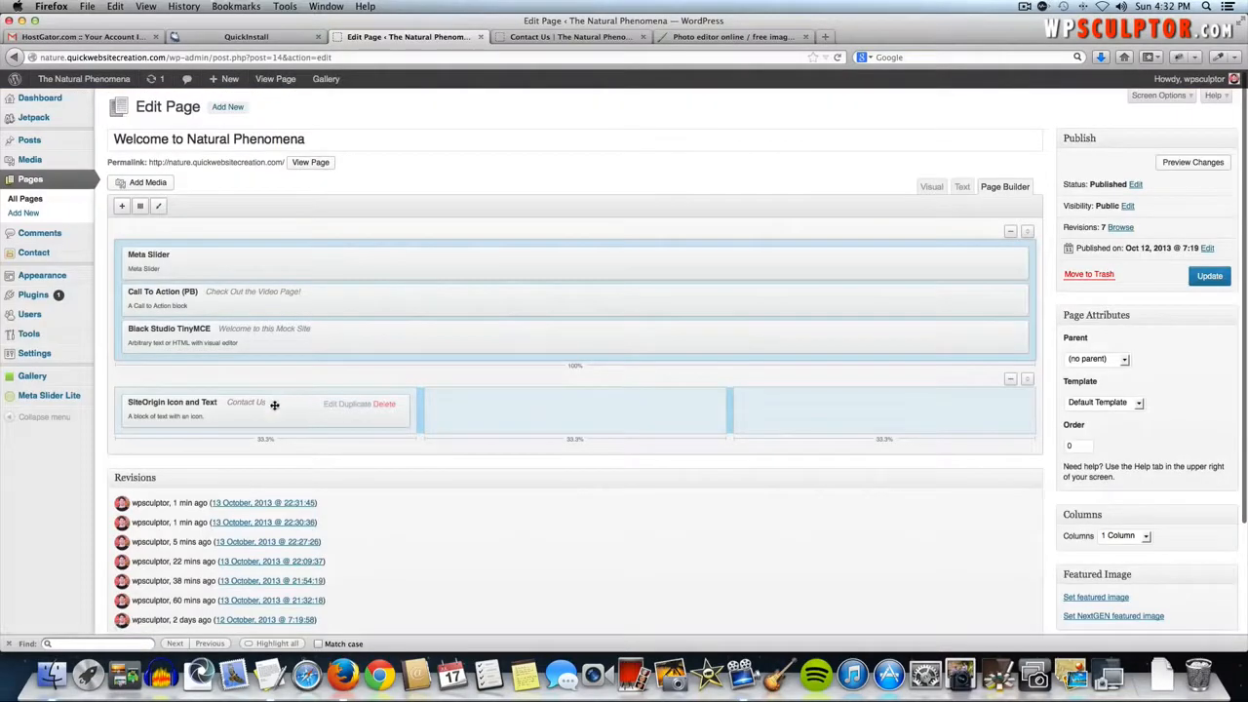
- Copy and paste more &nbsp; codes so the headline starts with three non-breaking spaces
left_click(329, 404)
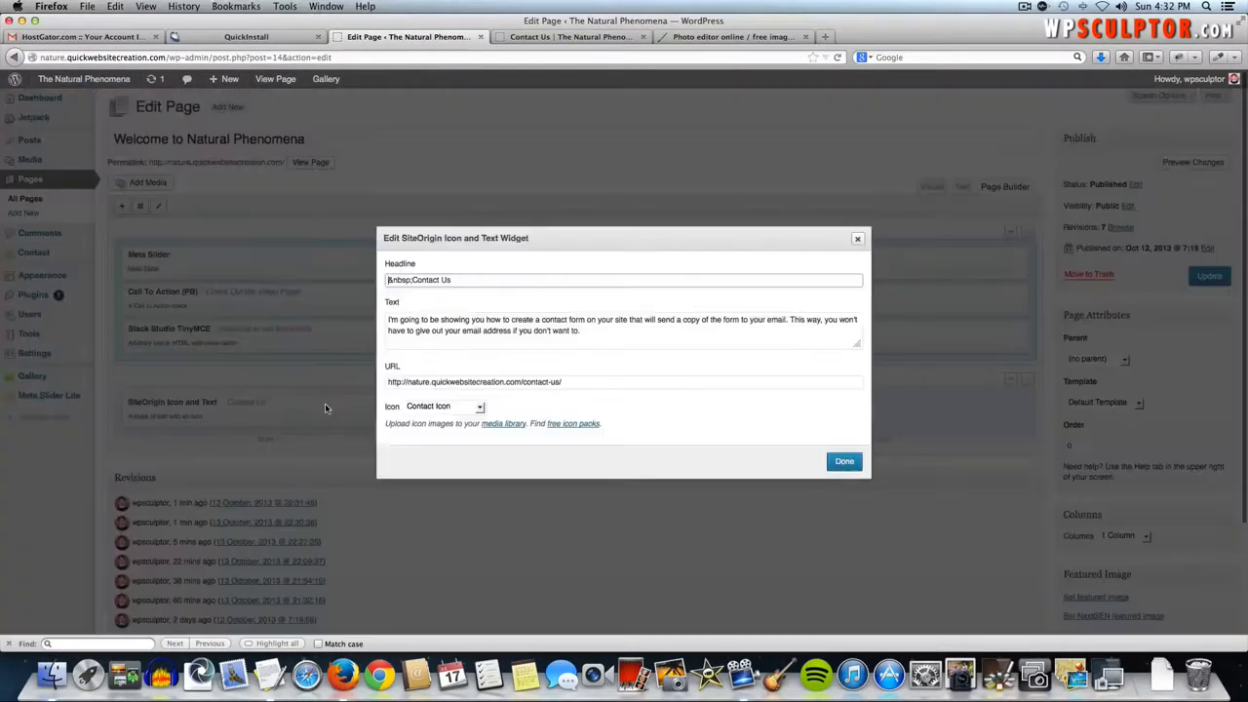
double_click(410, 280)
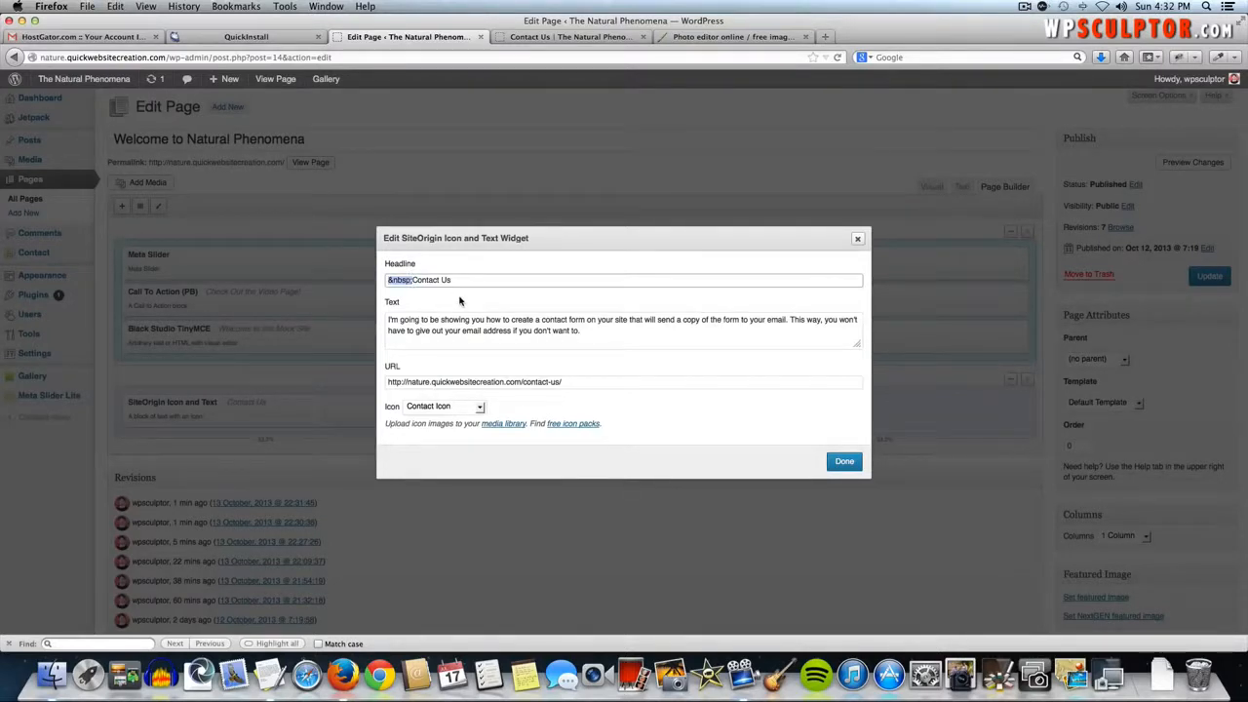
key("super+c")
key("super+v")
key("super+v")
key("super+v")
left_click(847, 463)
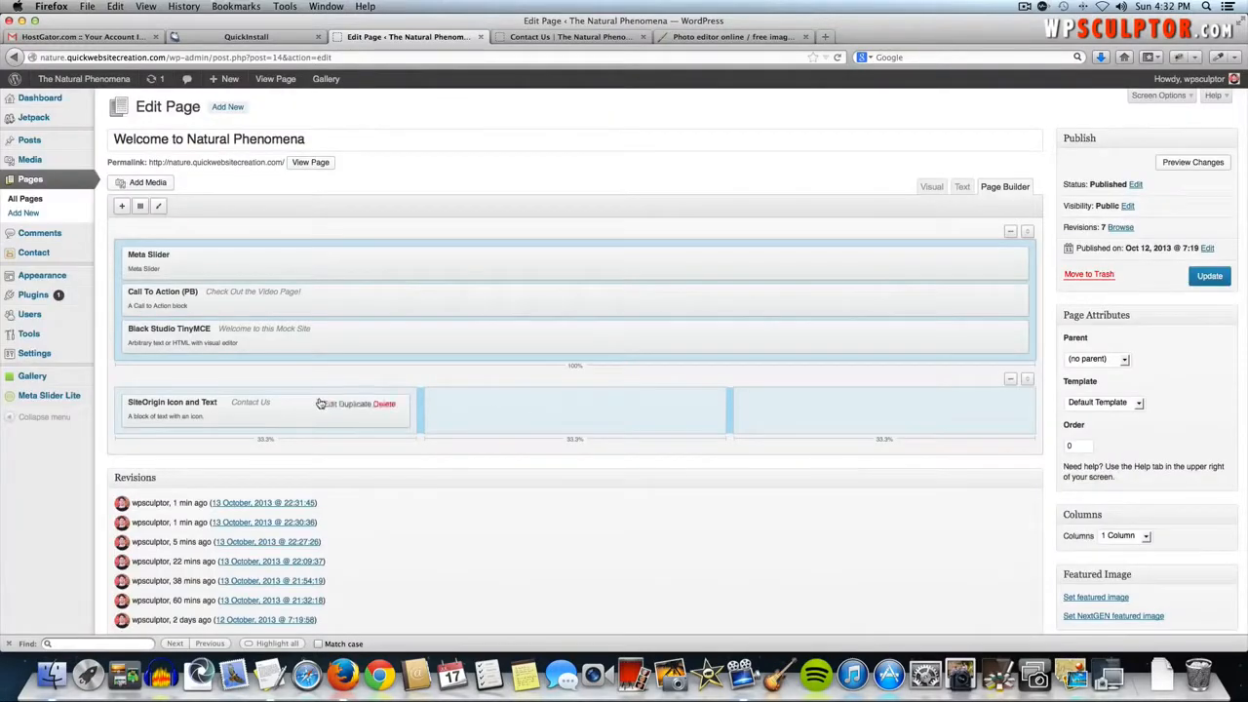
- Add a Button (PB) widget labelled 'Contact Us' linking to the contact-us page in the first lower cell
left_click(254, 435)
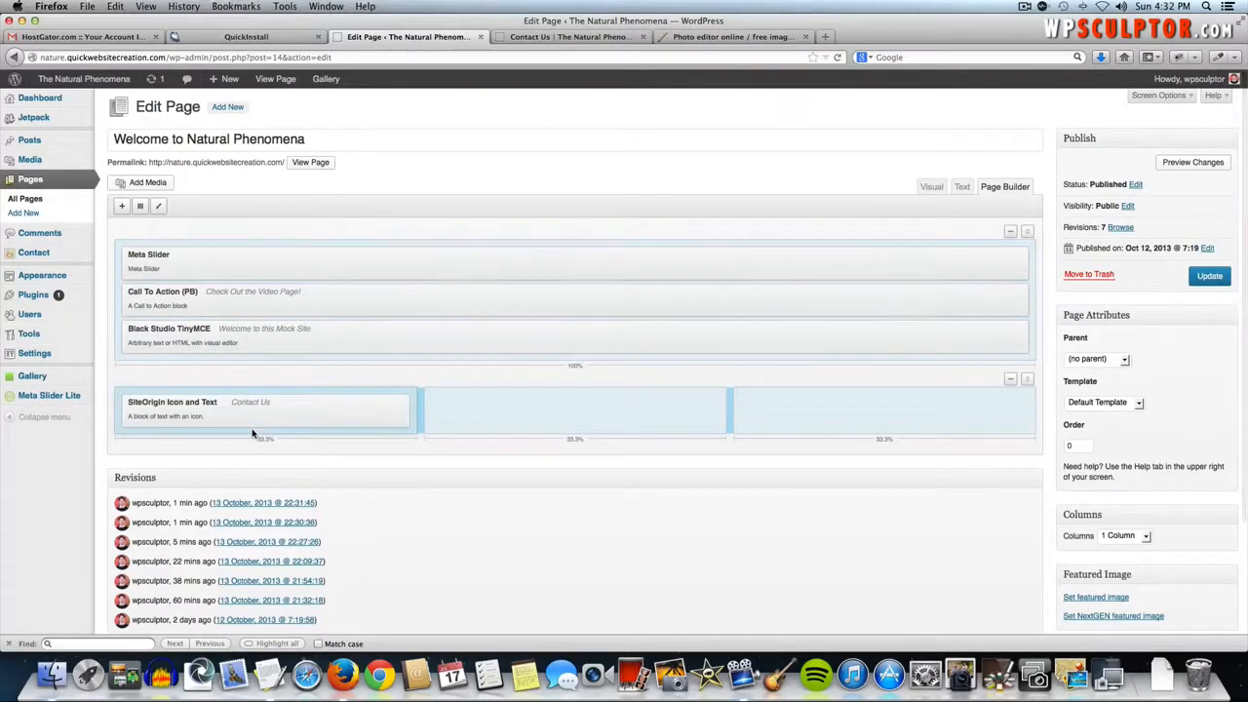
left_click(121, 208)
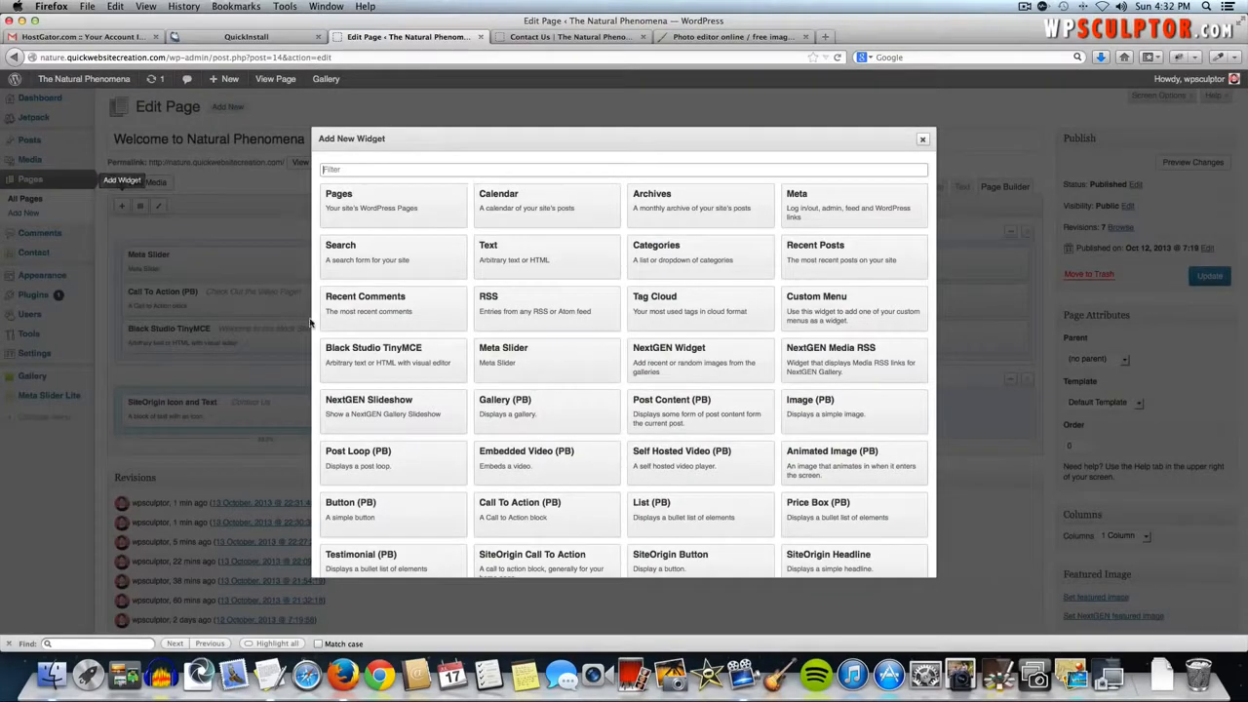
left_click(381, 513)
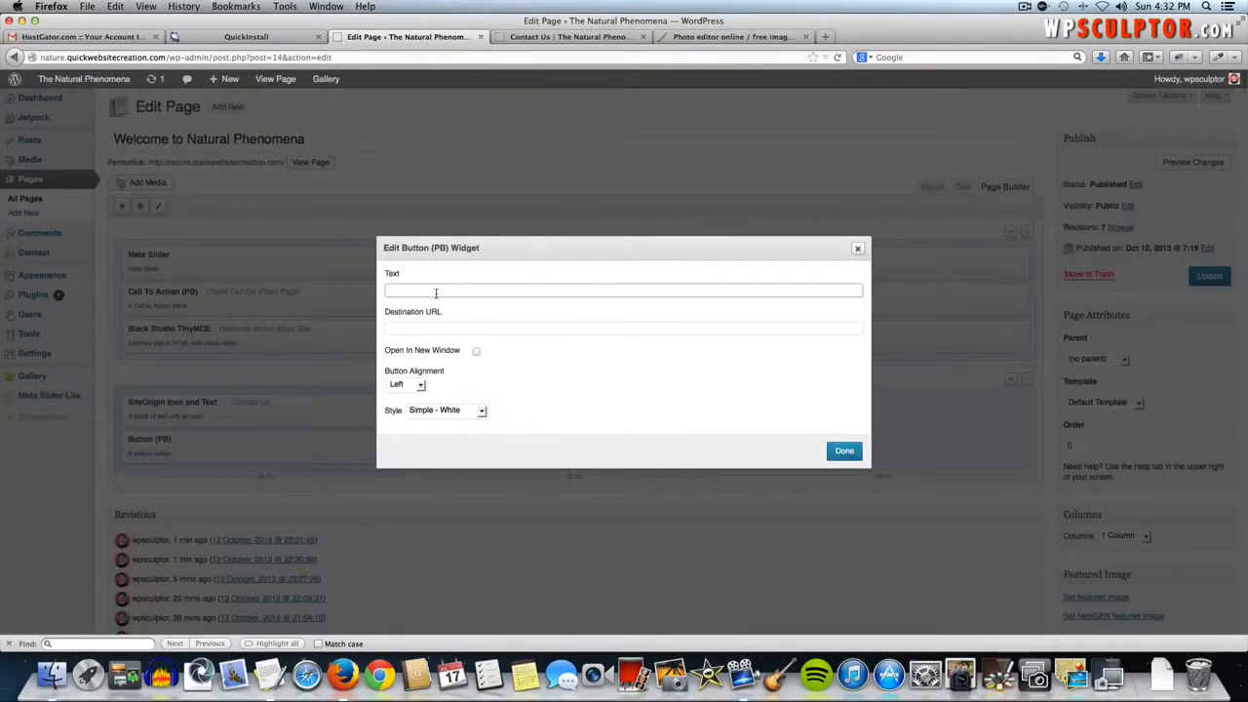
key("super+Tab")
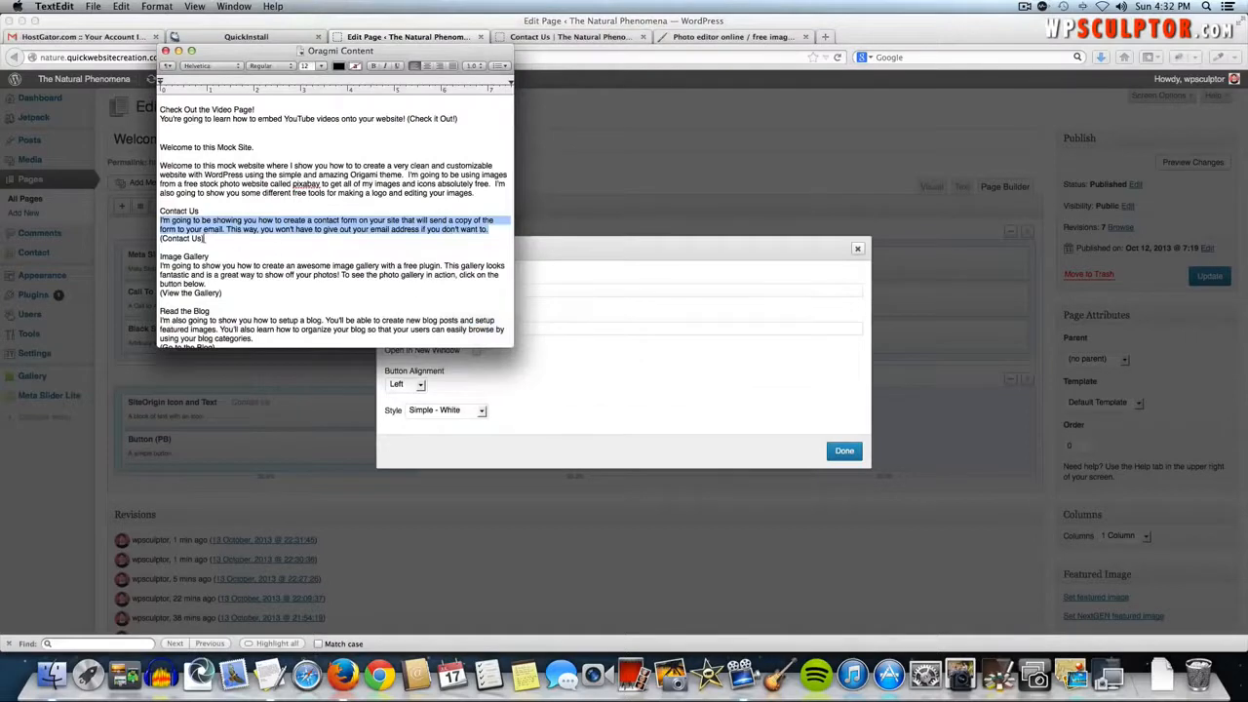
key("super+Tab")
type("Cont")
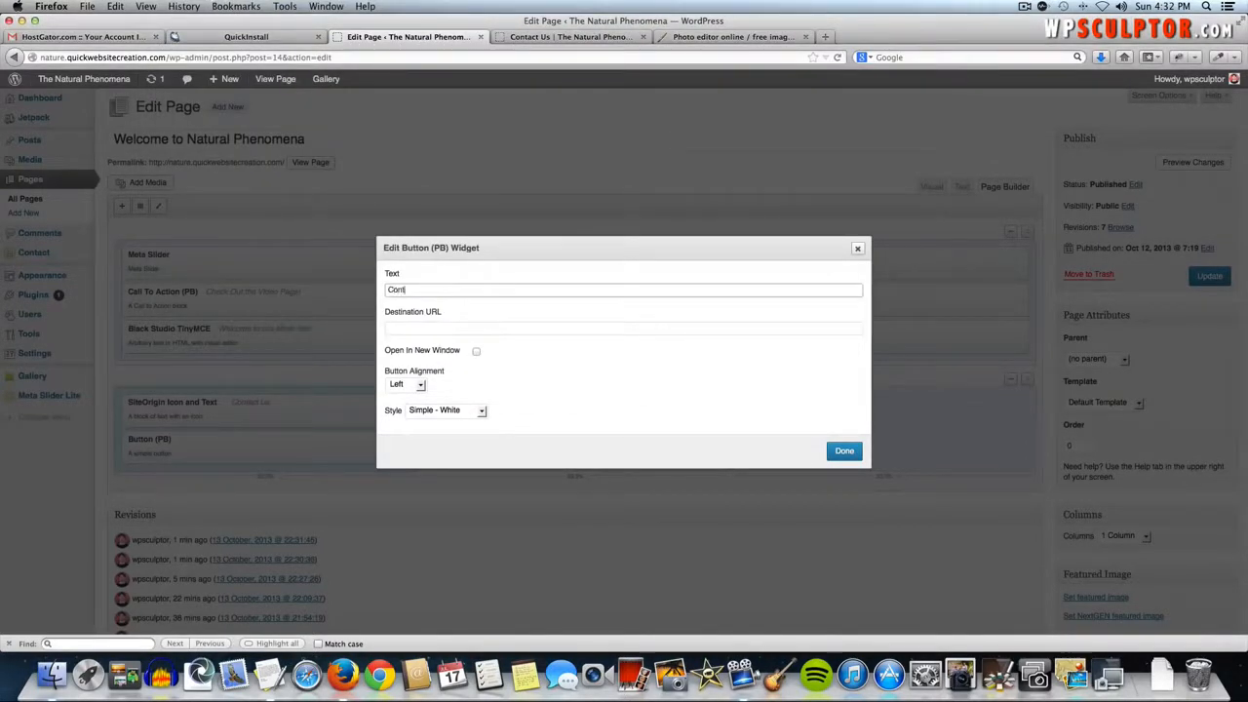
type("act Us")
left_click(499, 333)
left_click(562, 39)
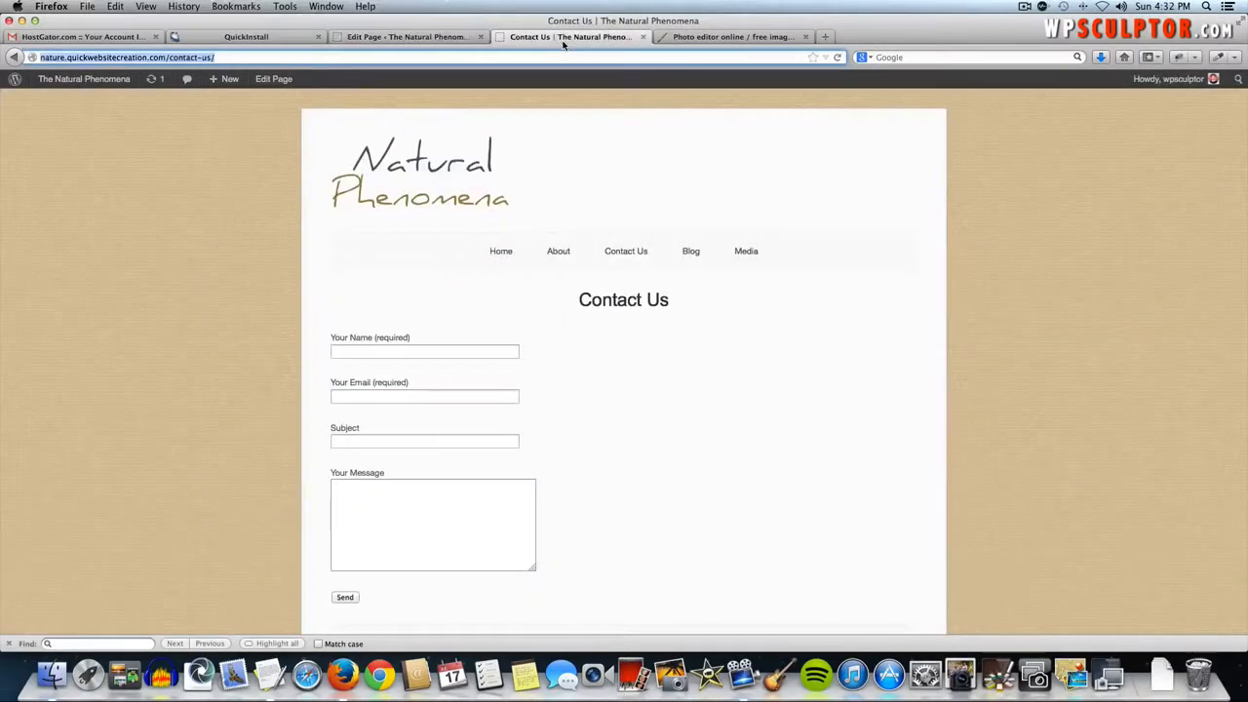
left_click(386, 36)
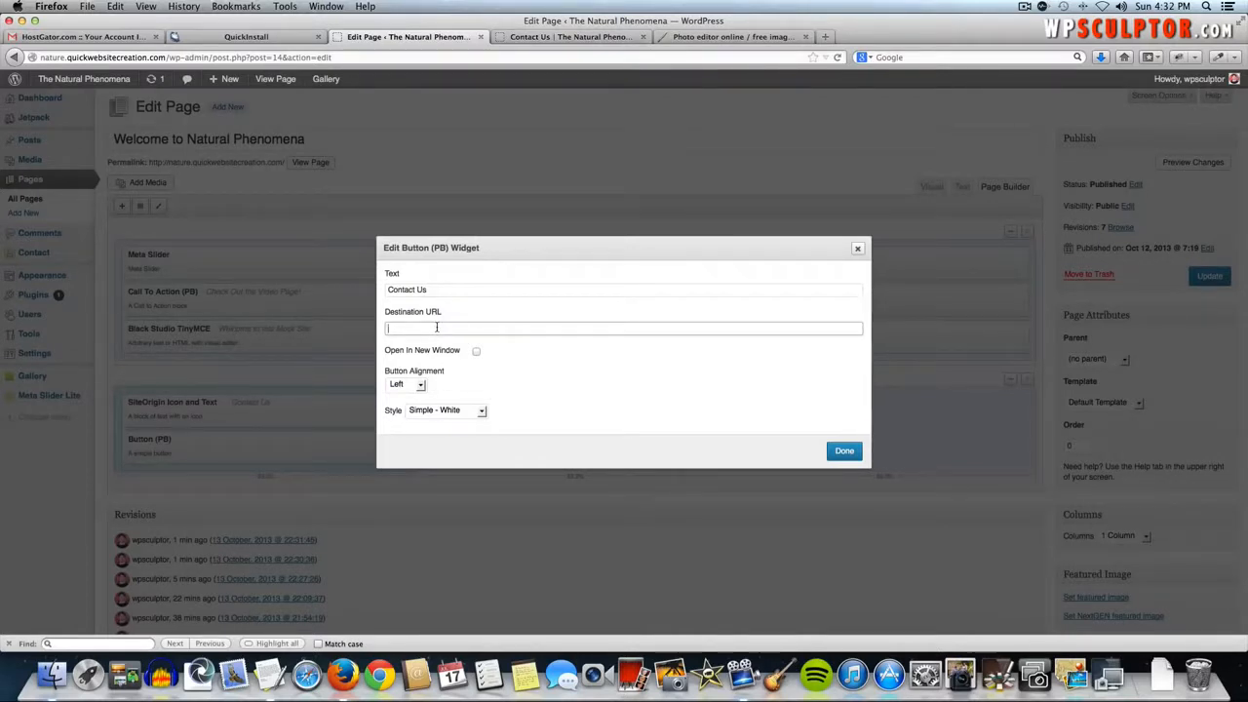
key("super+v")
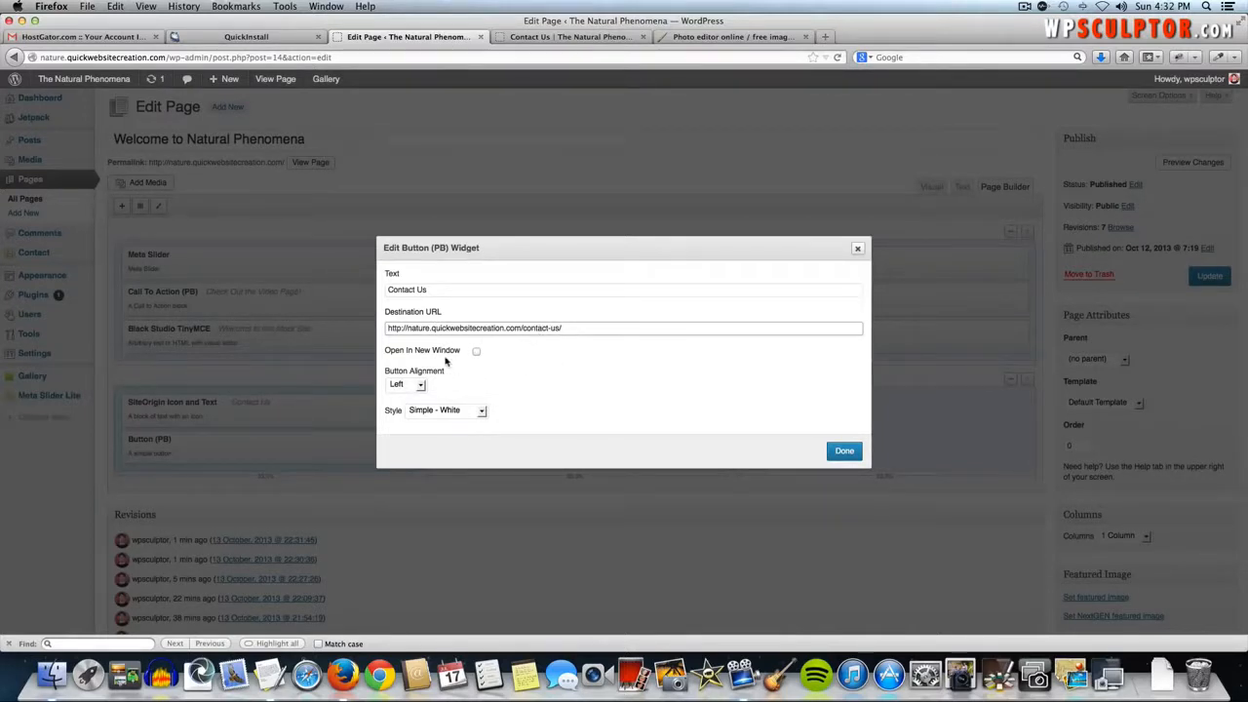
- Right-align the button, give it the Simple - Slate style, and update the page
left_click(420, 385)
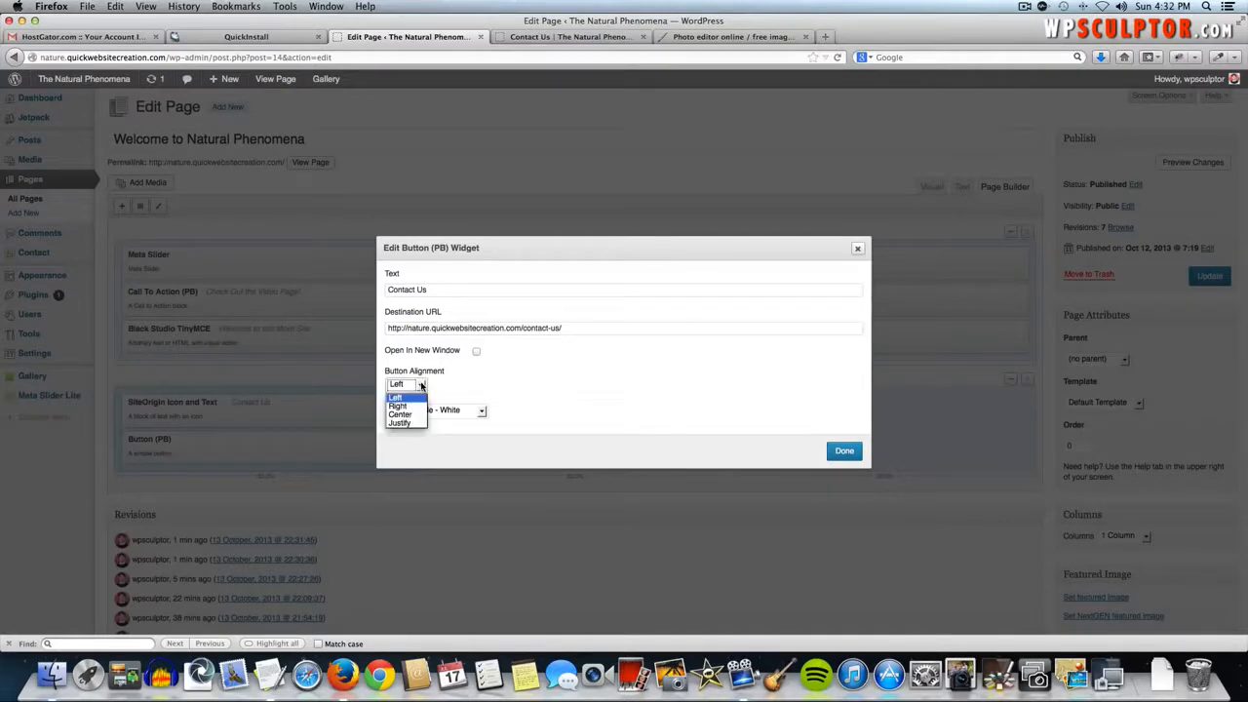
left_click(409, 405)
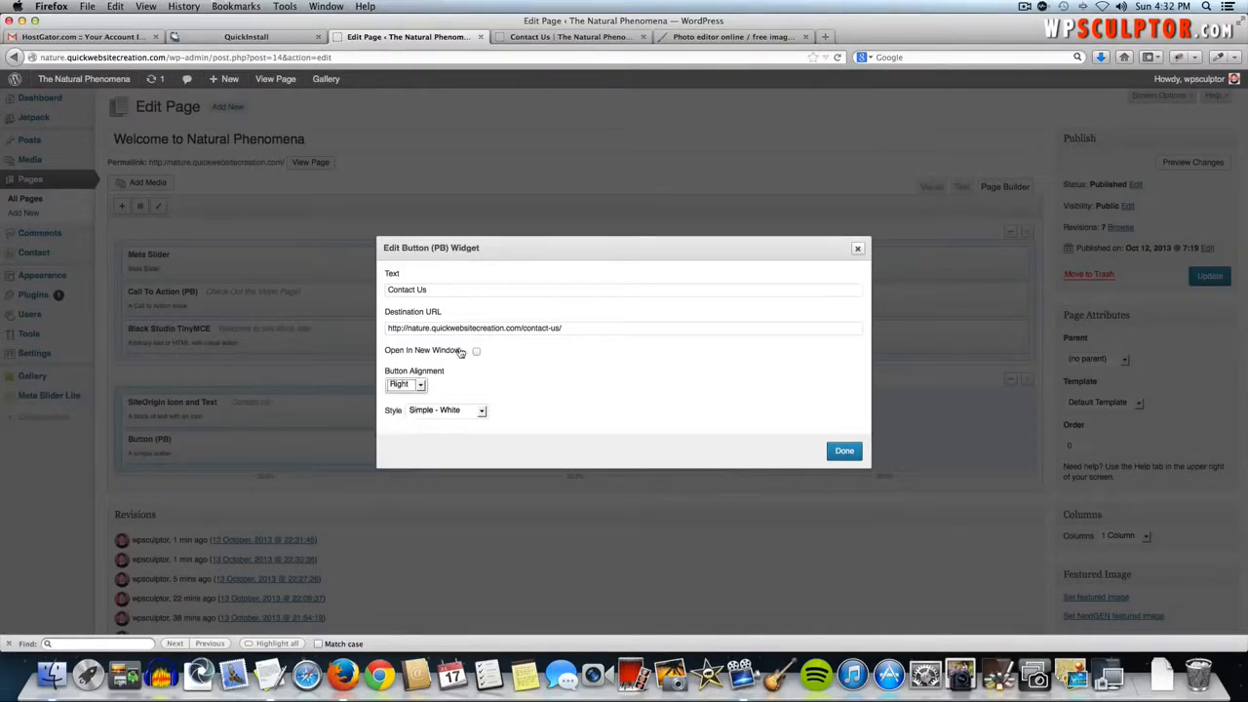
left_click(439, 410)
left_click(443, 490)
left_click(844, 451)
left_click(1207, 277)
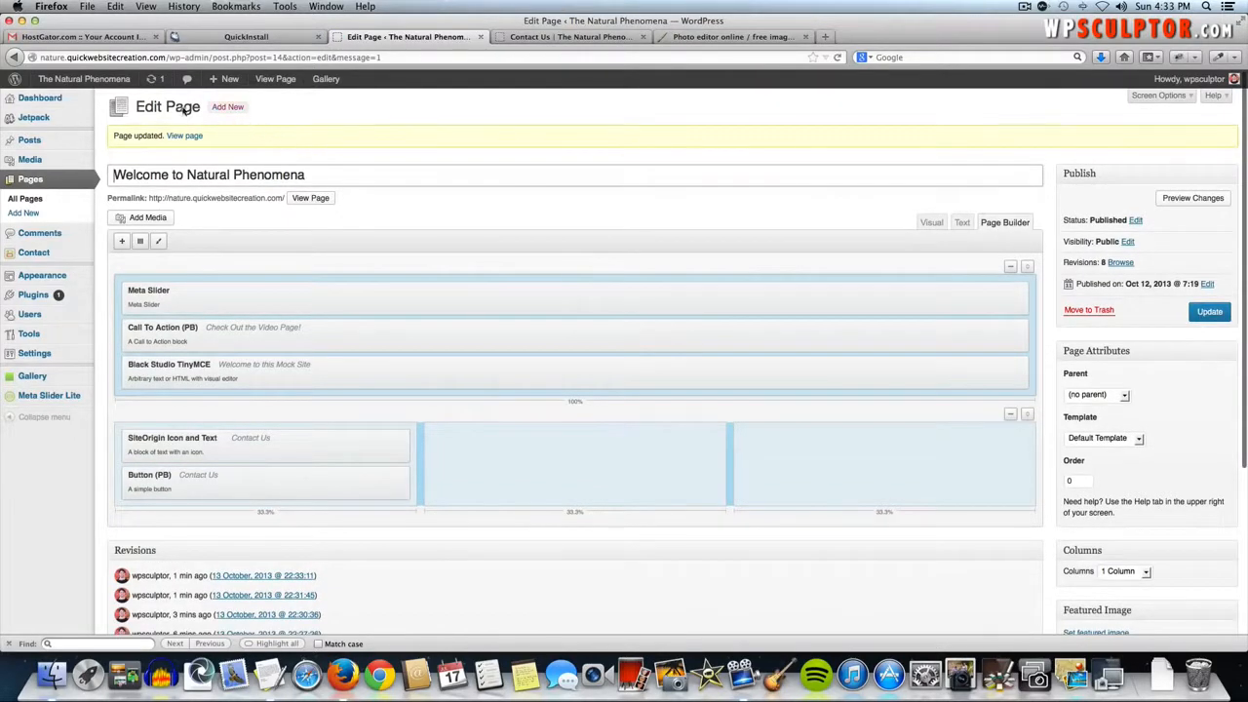
left_click(94, 81)
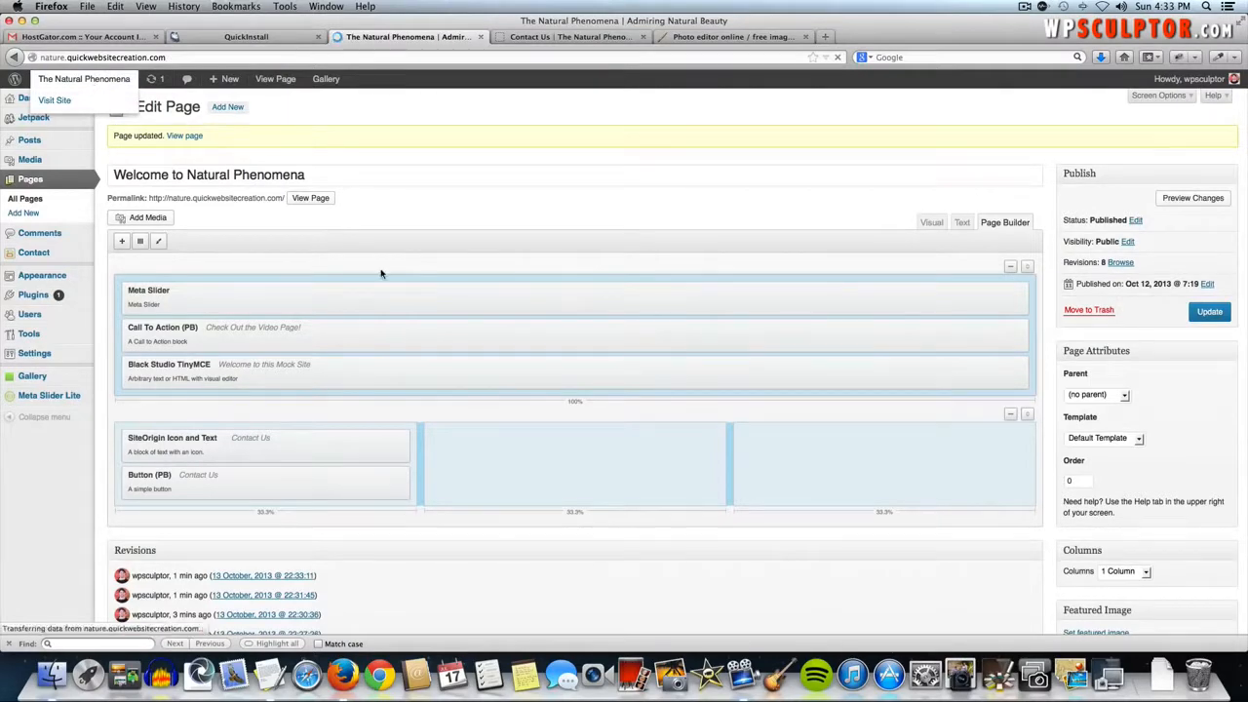
scroll(381, 272, "down", 5)
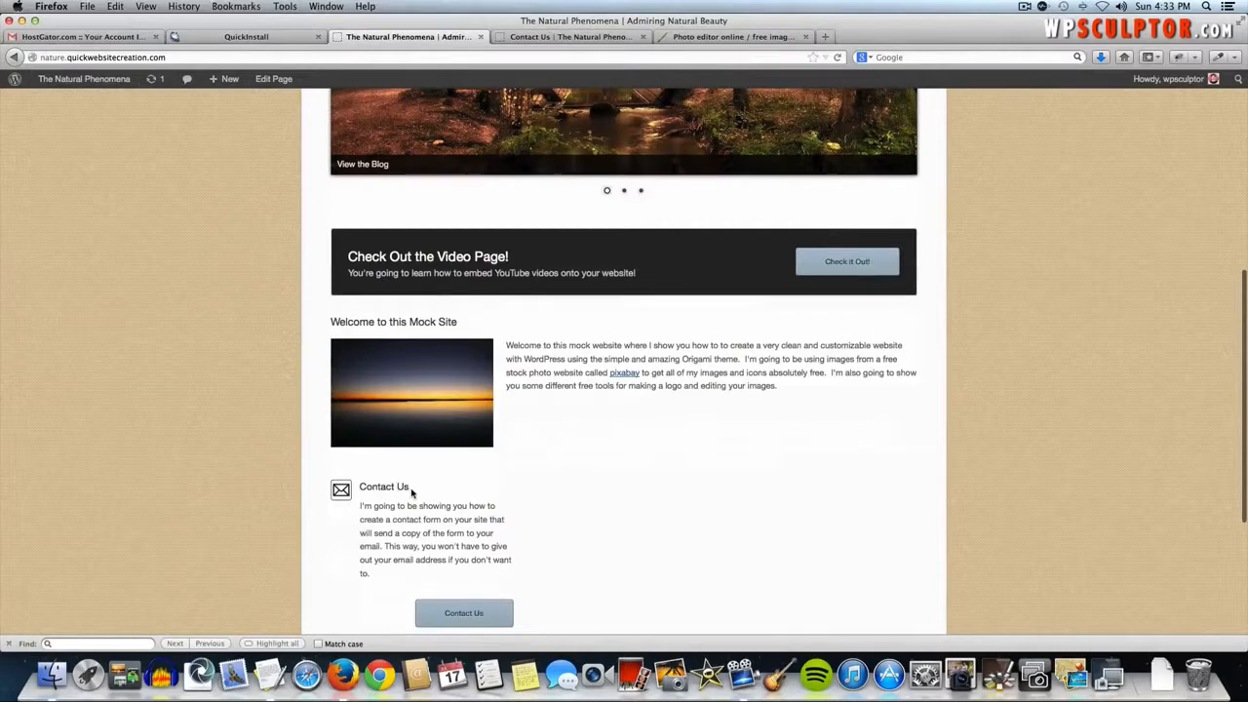
scroll(411, 492, "down", 1)
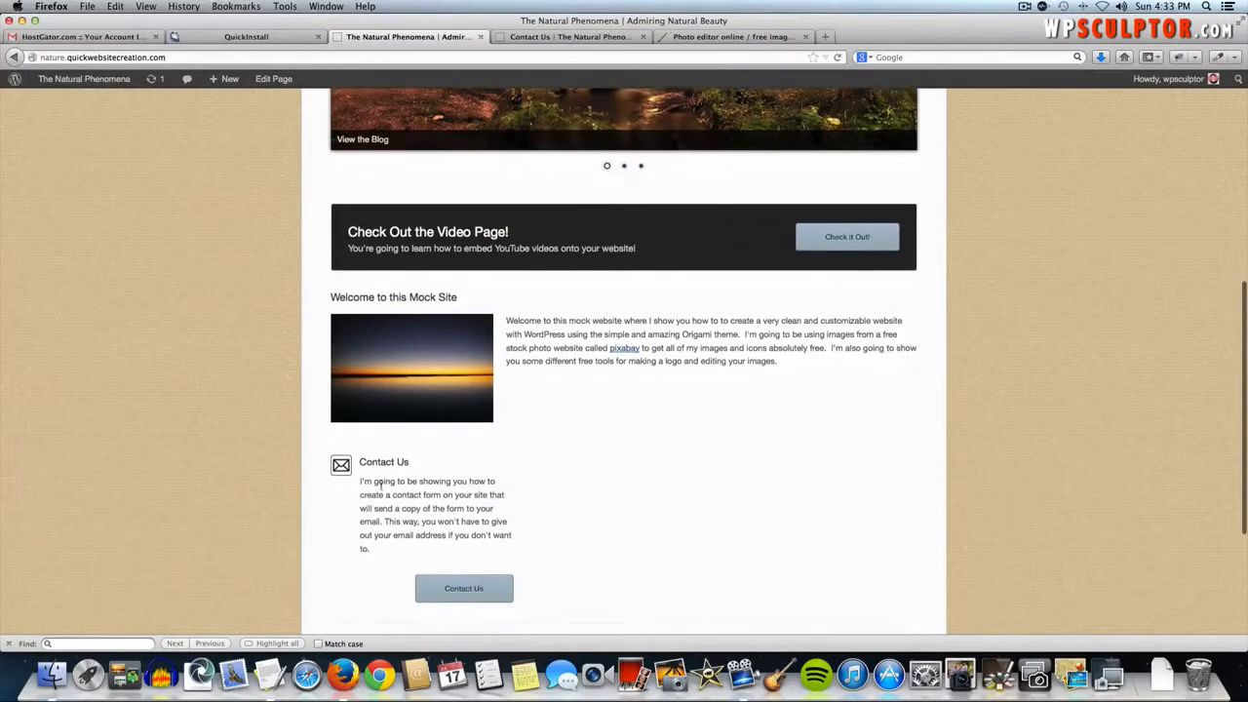
left_click(472, 593)
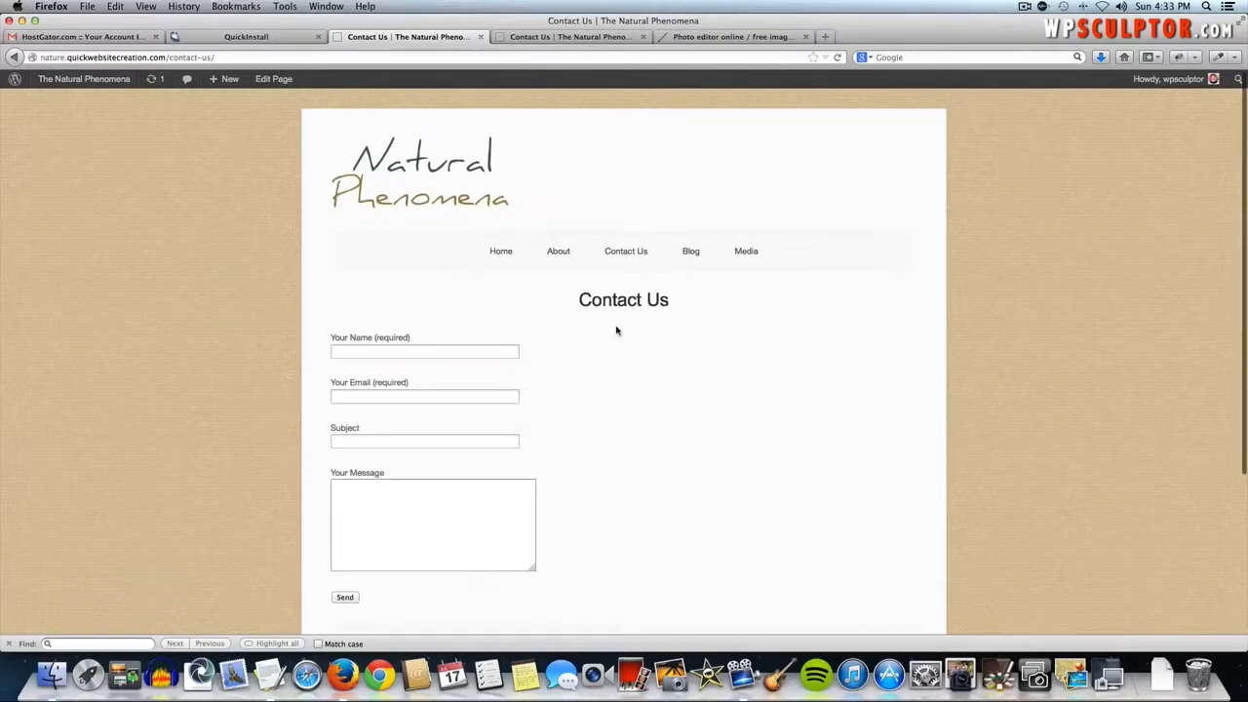
left_click(14, 57)
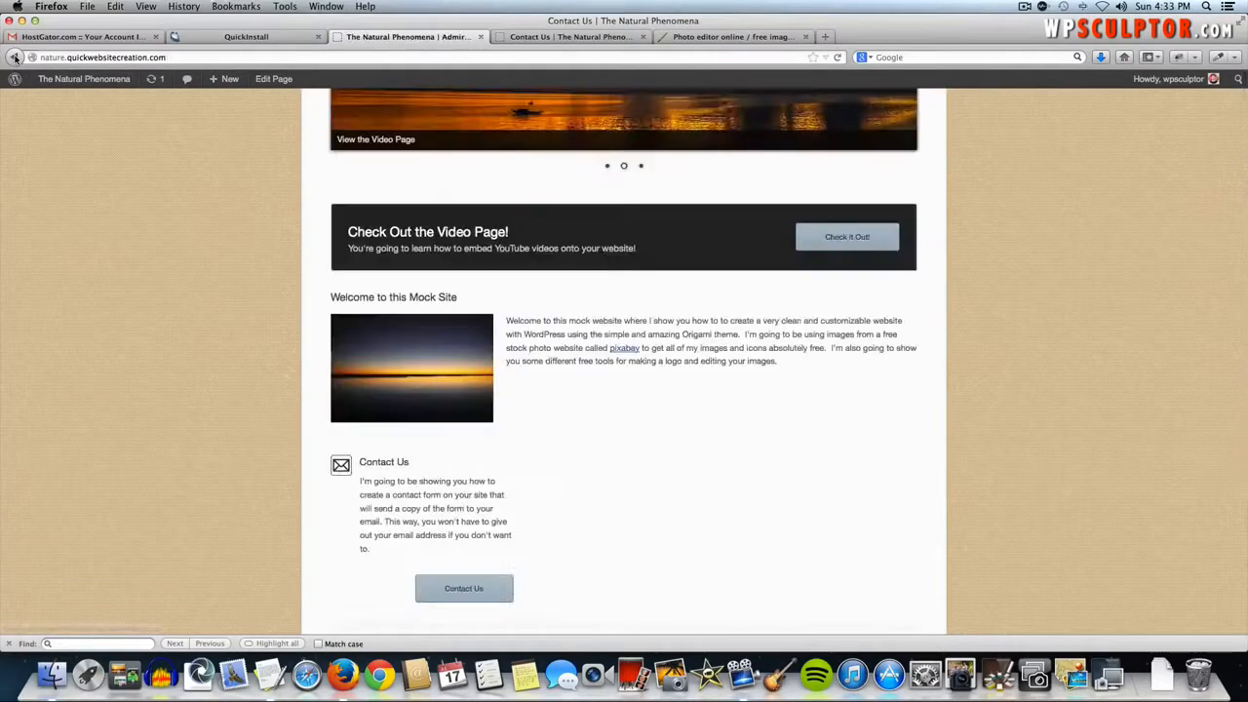
left_click(279, 82)
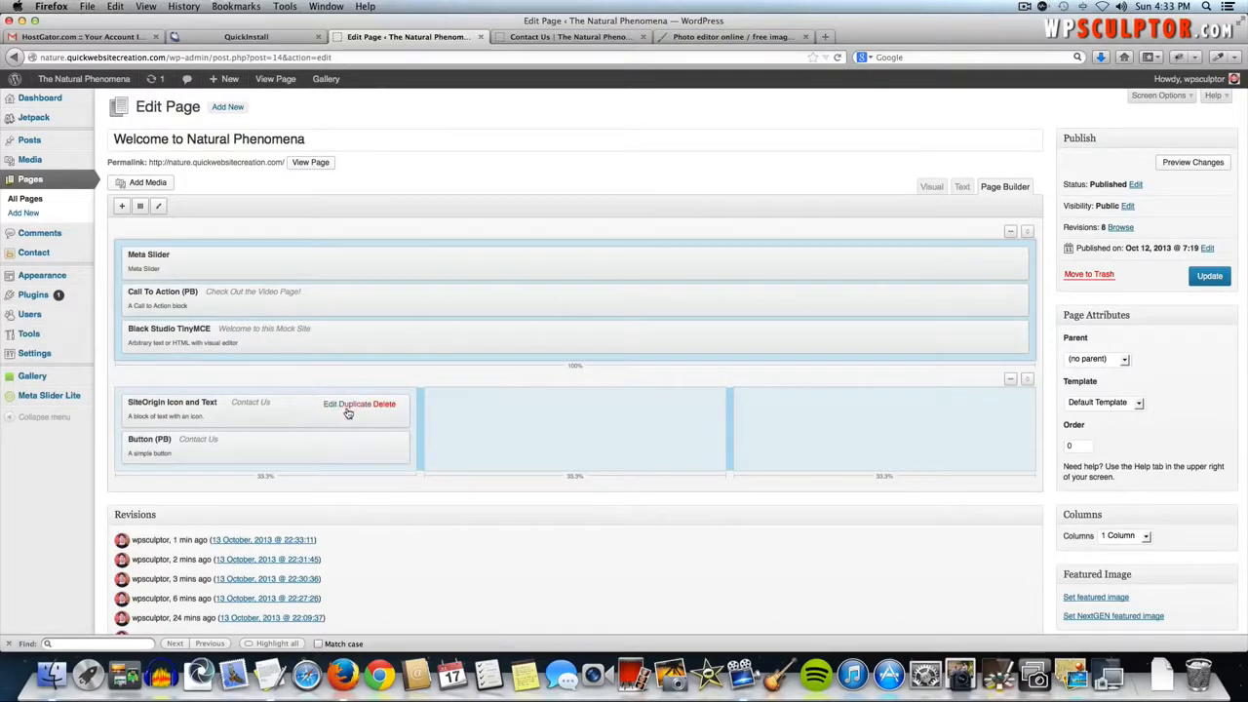
- Duplicate the Contact Us icon-and-text widget and button into the middle column, button below
left_click(349, 405)
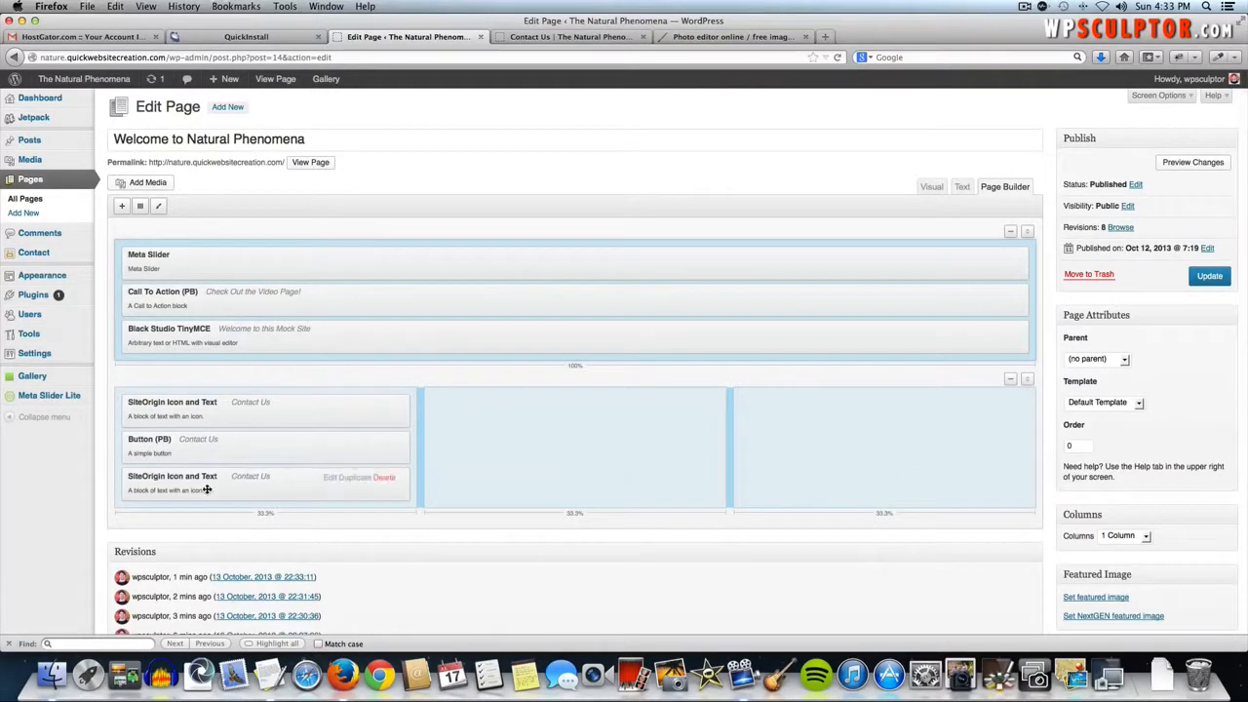
mouse_move(302, 444)
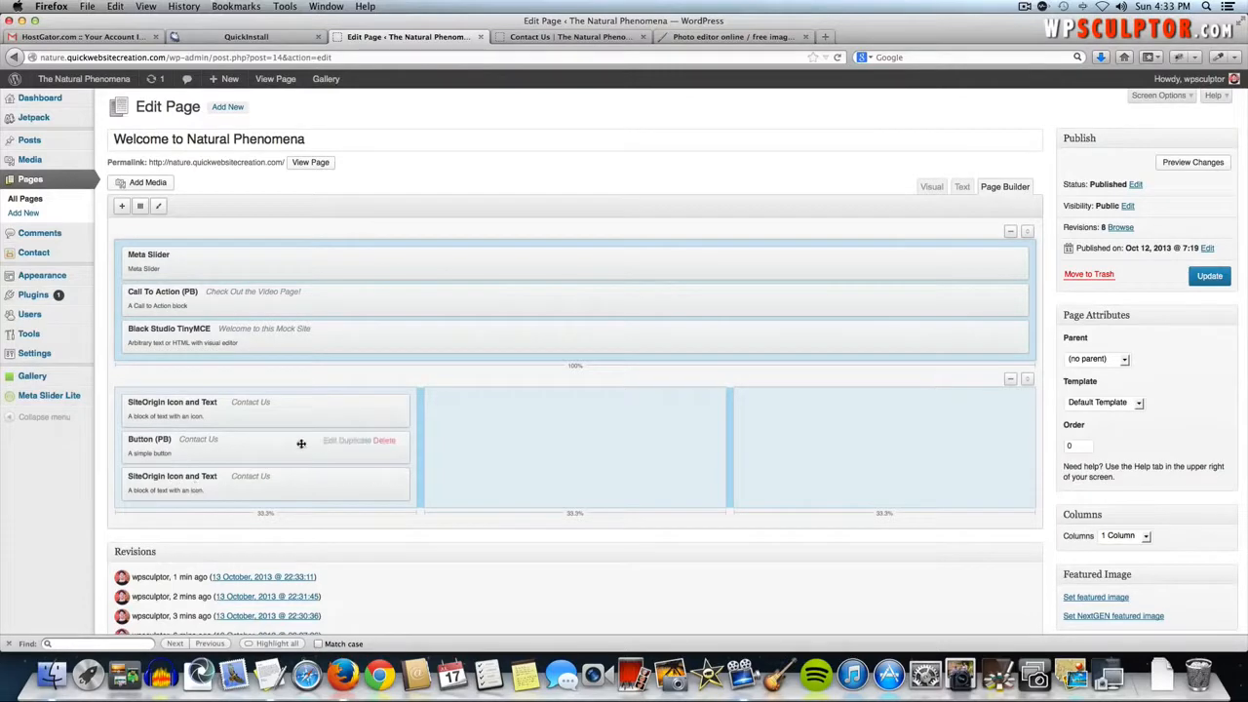
left_click(349, 440)
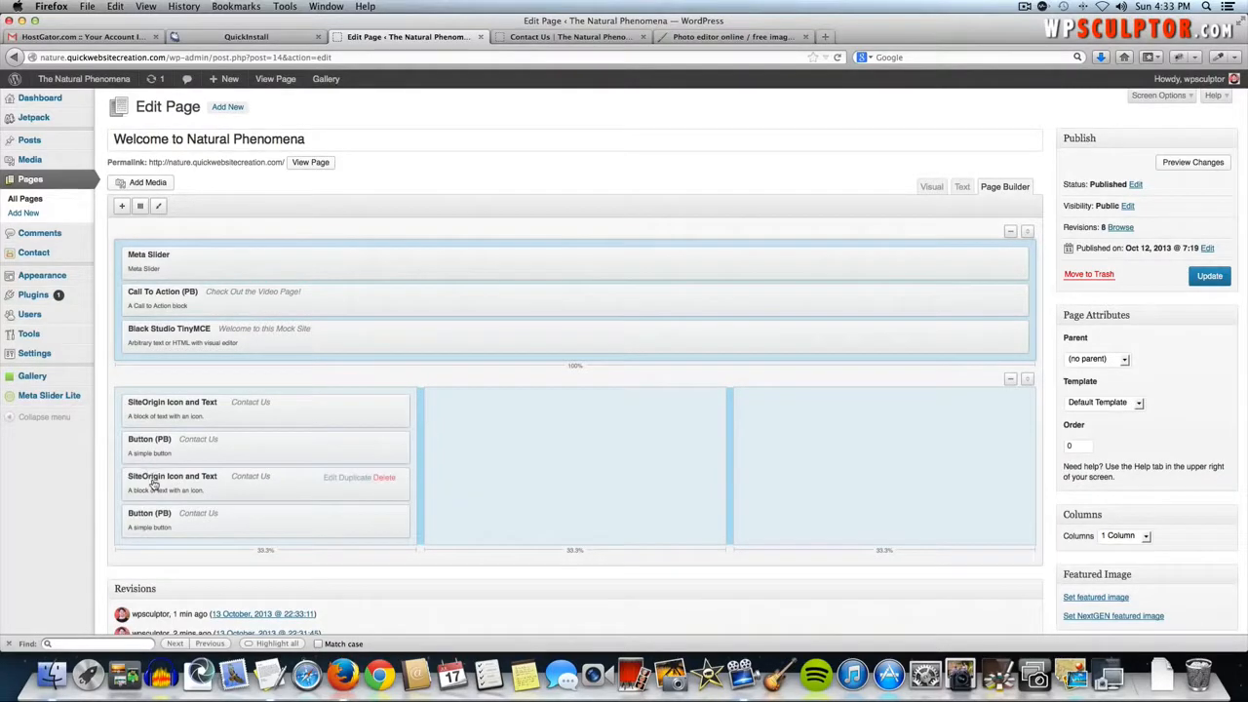
left_click_drag(204, 477, 470, 415)
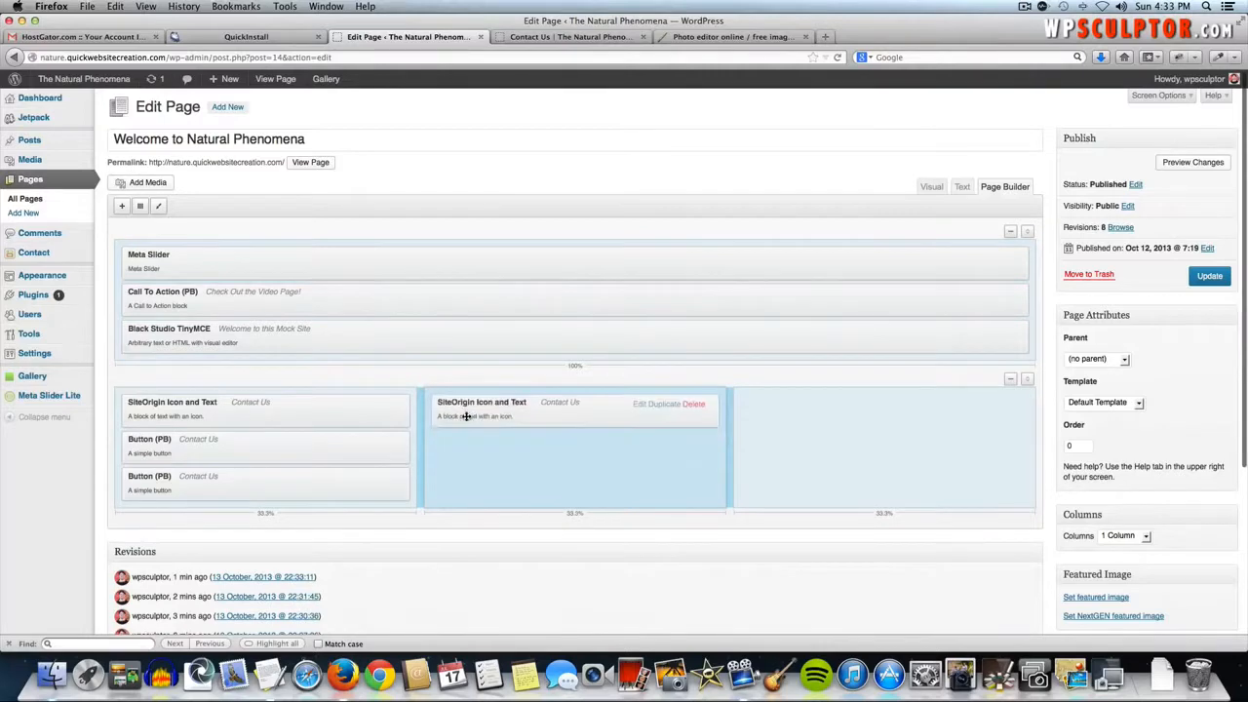
left_click_drag(268, 484, 576, 478)
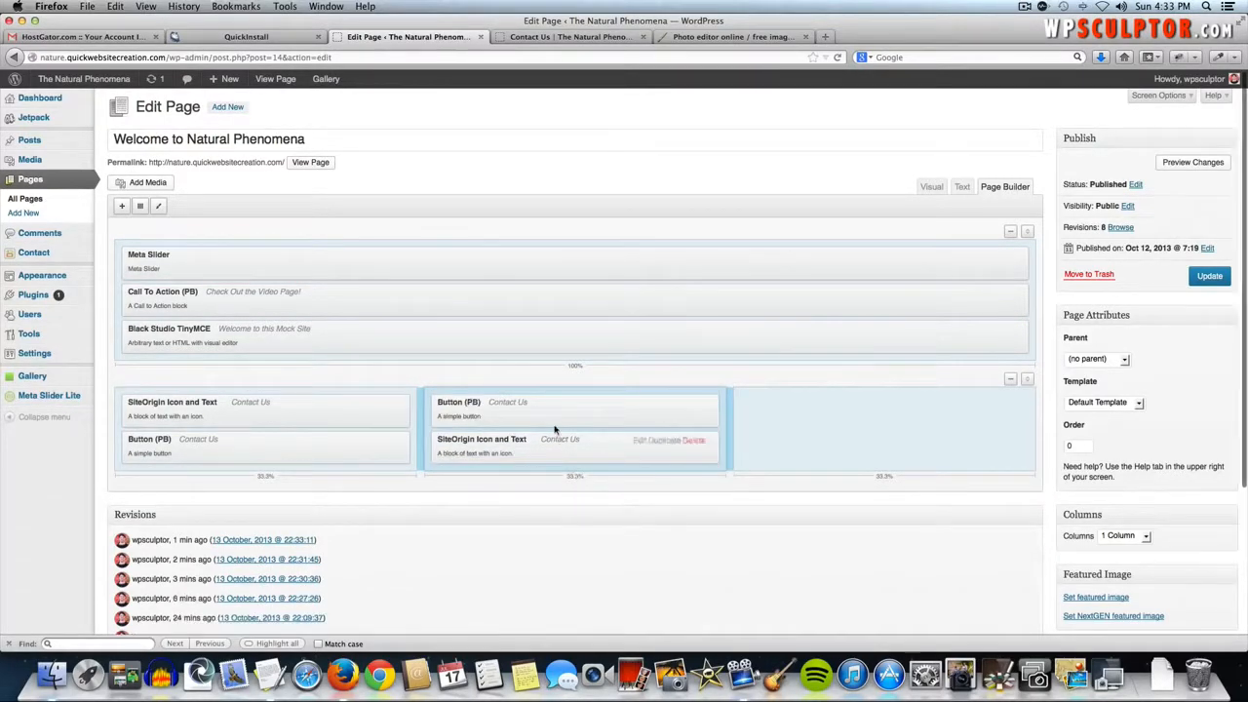
left_click_drag(551, 419, 552, 457)
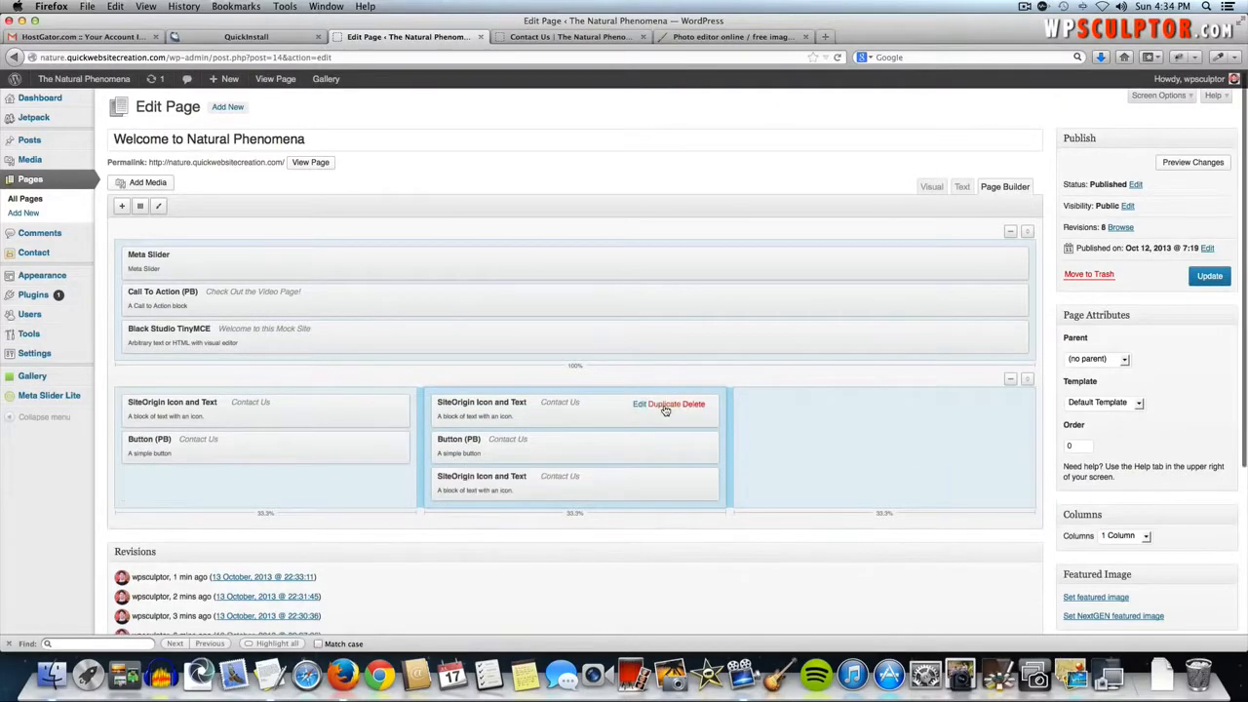
- Duplicate the middle column's widget and button into the right column, button below
left_click(669, 404)
left_click_drag(621, 465, 883, 407)
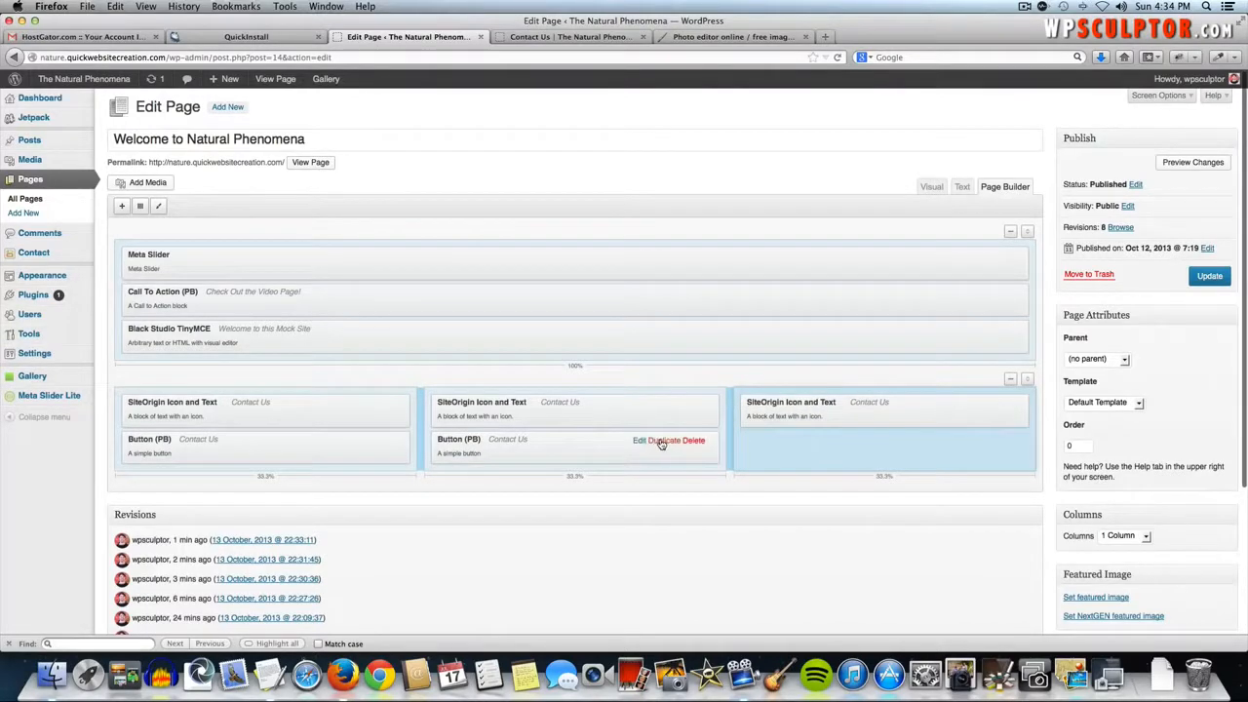
left_click(668, 441)
left_click_drag(660, 493, 877, 472)
left_click_drag(864, 415, 847, 456)
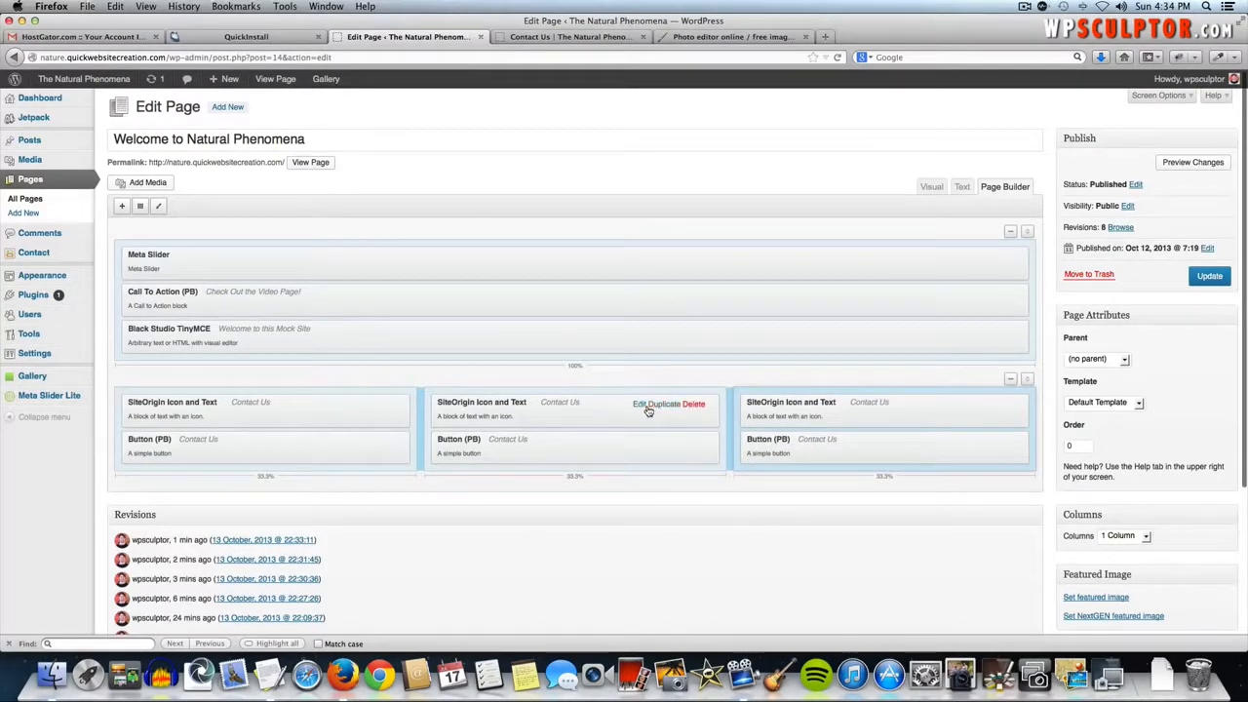
- Replace the middle widget's Contact Us wording with the Image Gallery paragraph from the notes
left_click(641, 409)
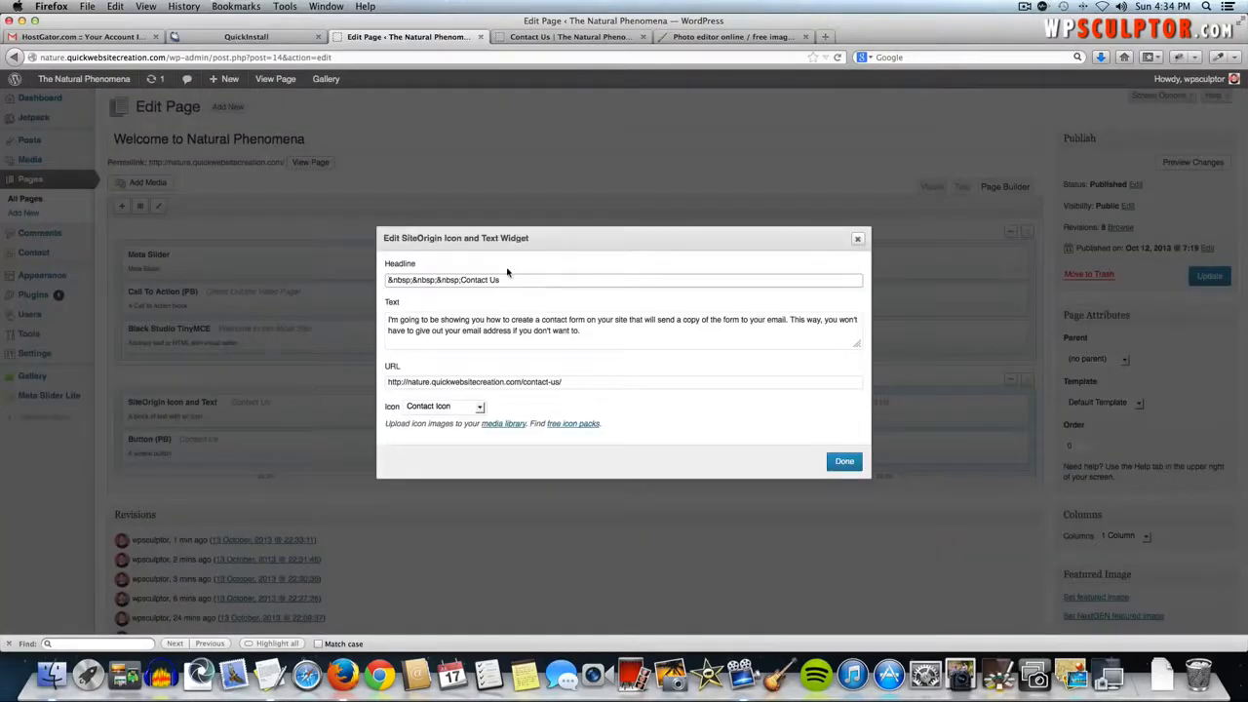
left_click_drag(475, 276, 464, 276)
key("BackSpace")
key("super+Tab")
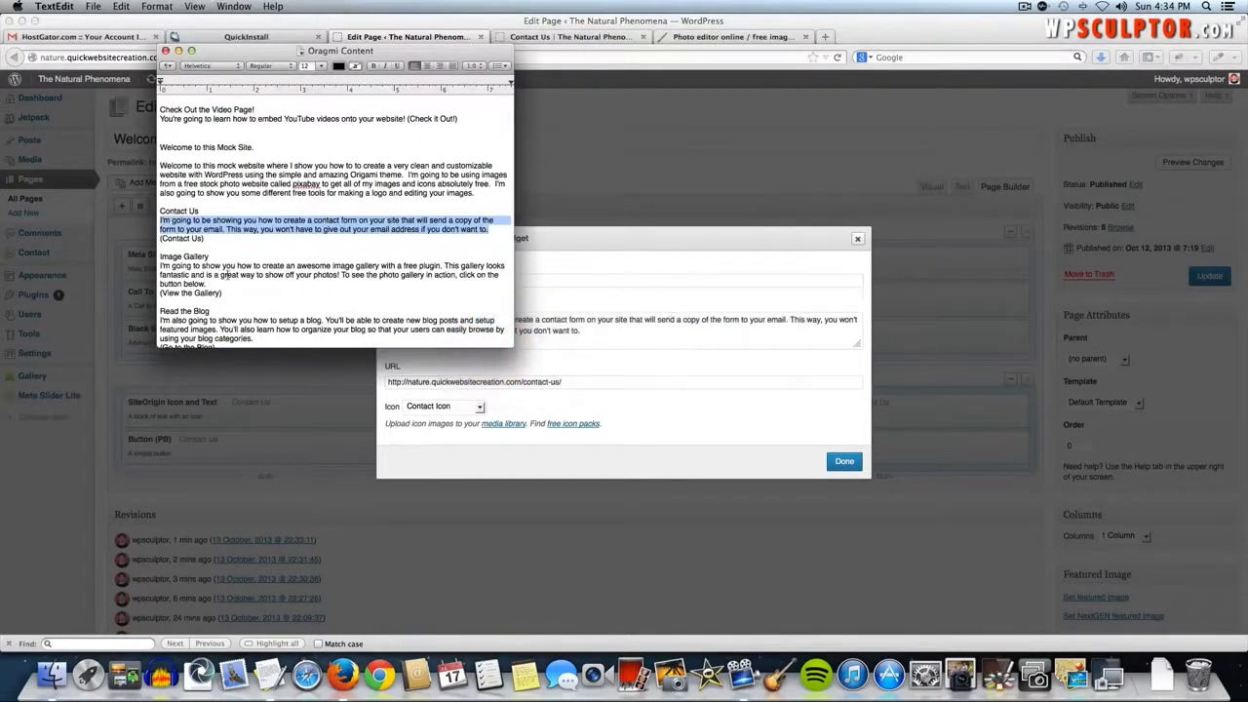
key("super+Tab")
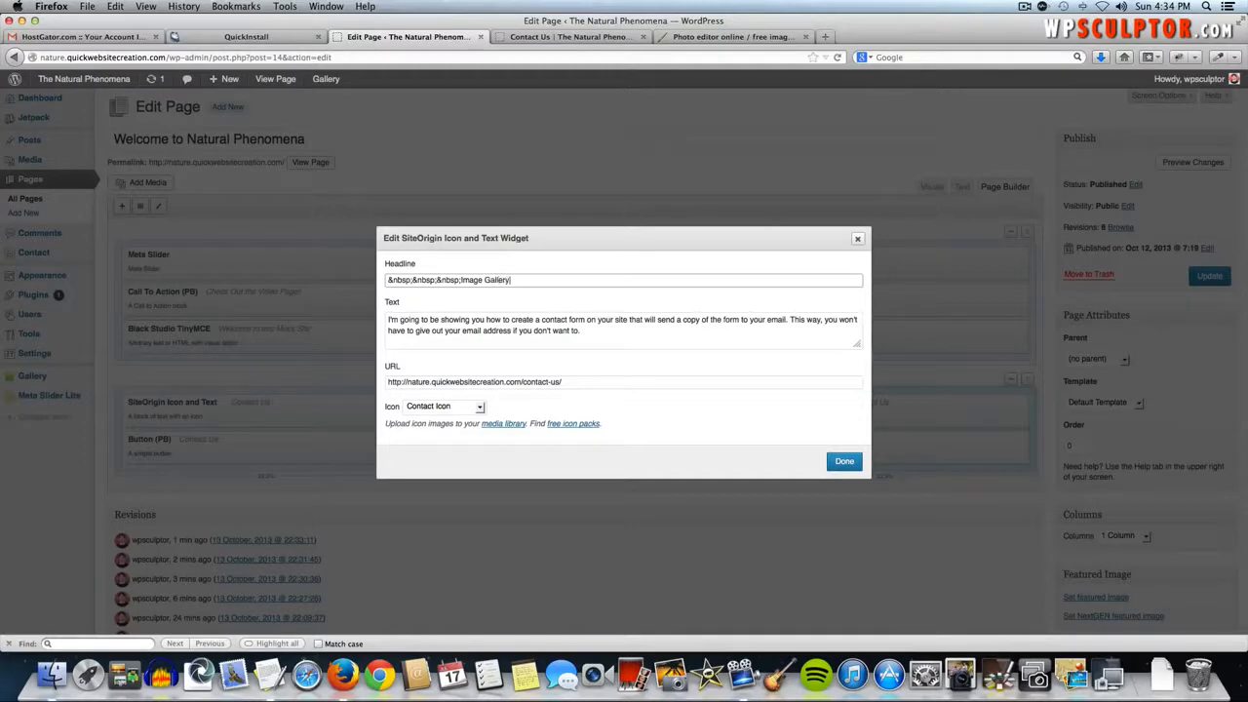
left_click_drag(655, 340, 358, 322)
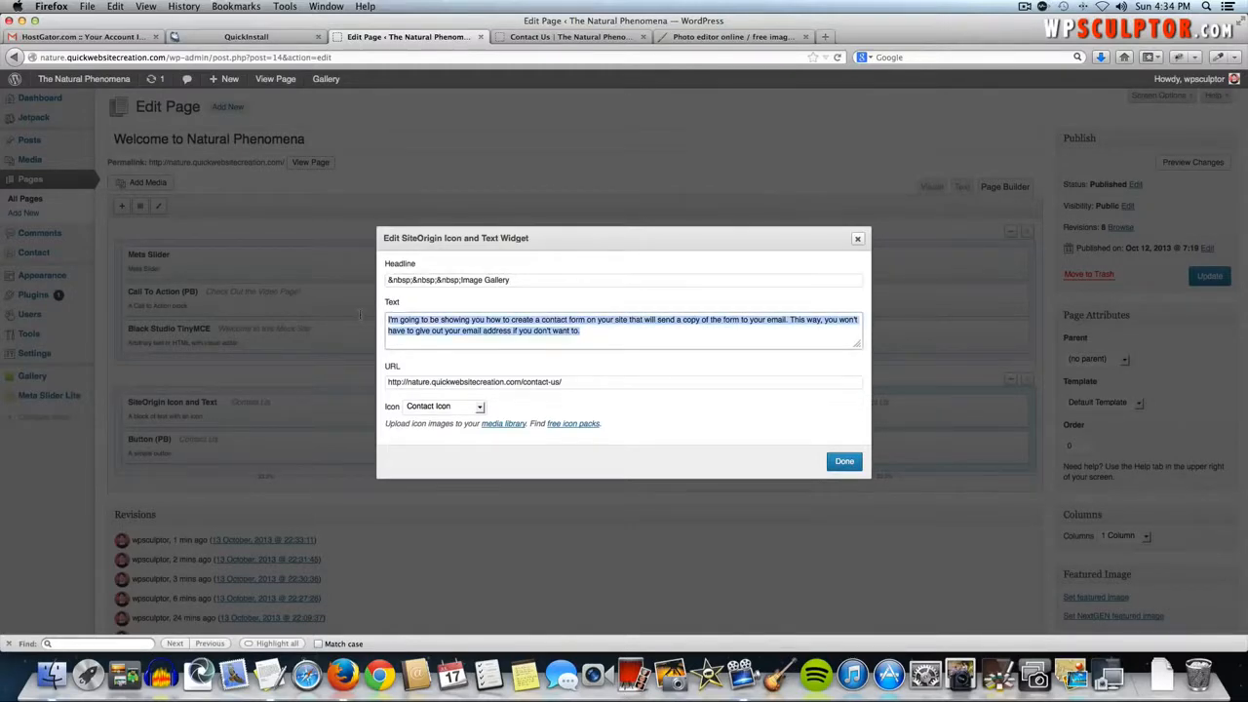
key("BackSpace")
key("super+Tab")
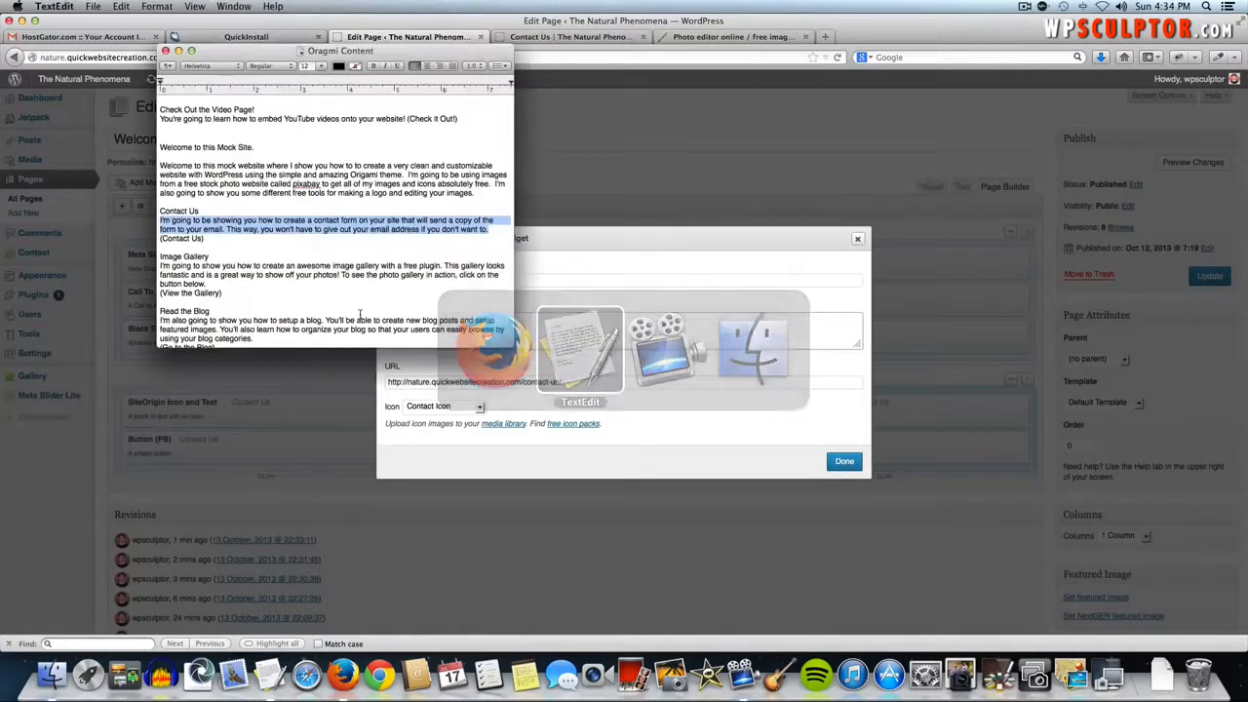
left_click_drag(207, 283, 159, 266)
key("super+c")
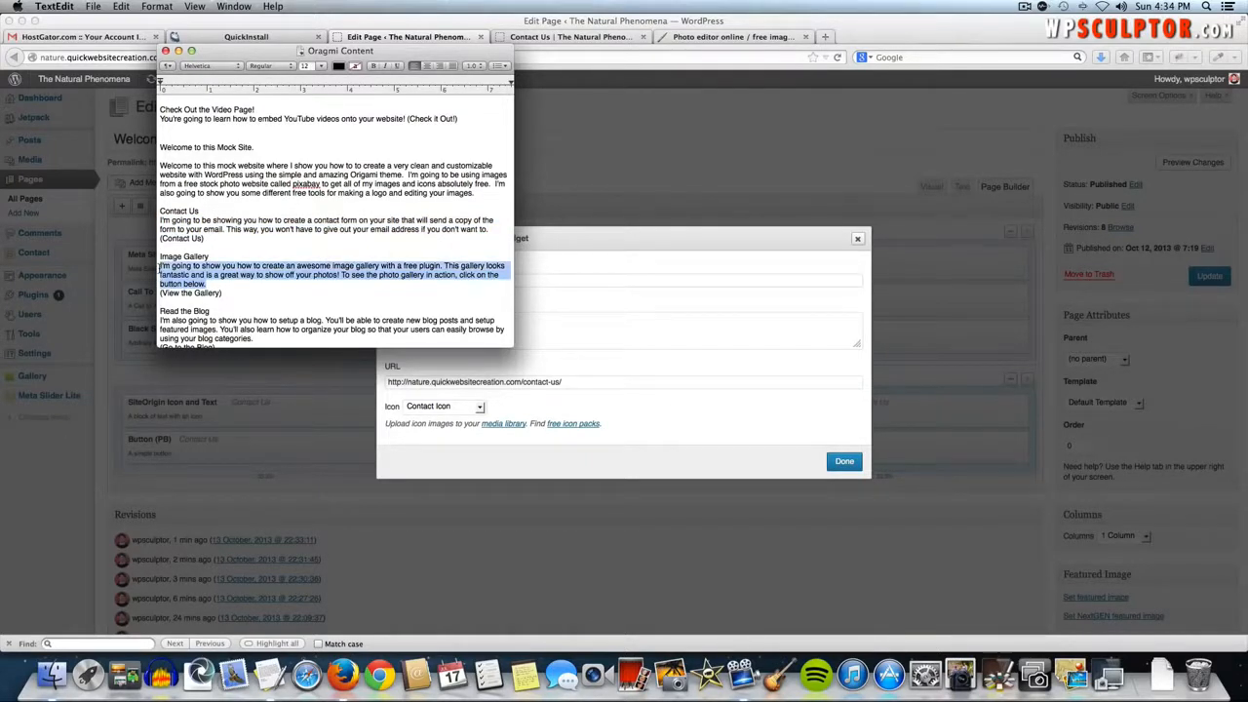
key("super+Tab")
left_click(385, 304)
key("super+v")
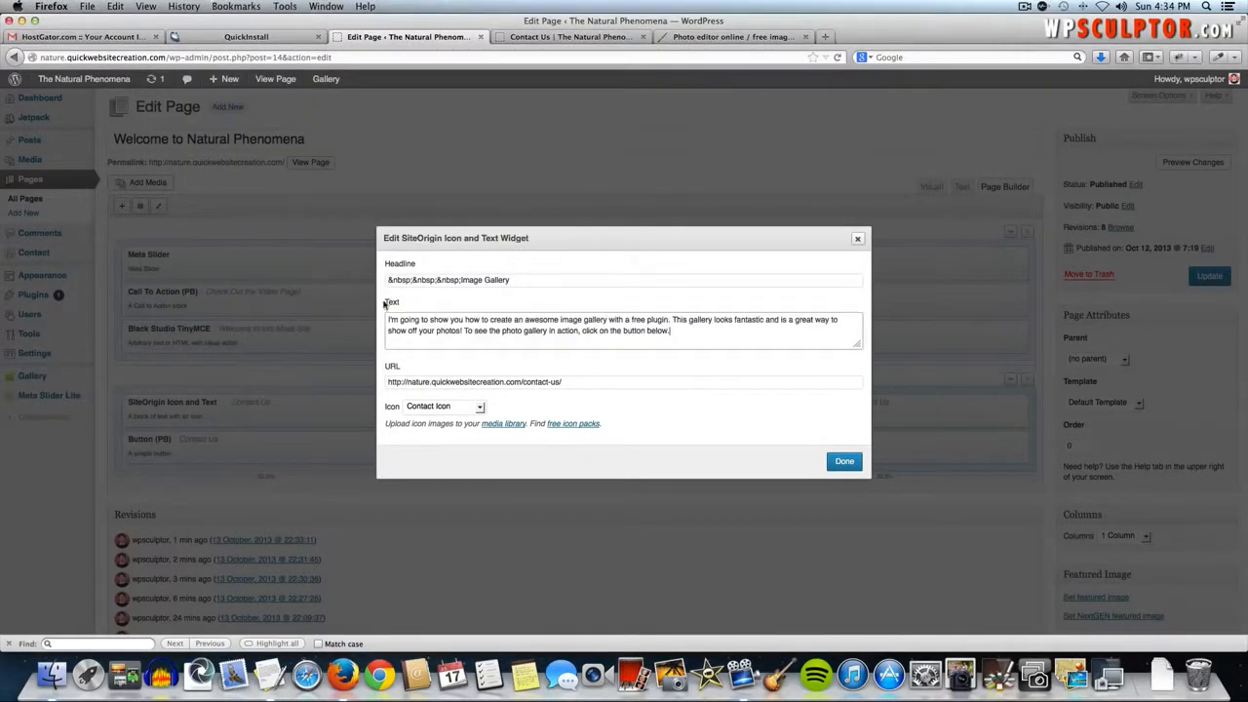
- Clear the widget's link URL, choose the Image Gallery Icon and save
left_click(582, 381)
key("super+a")
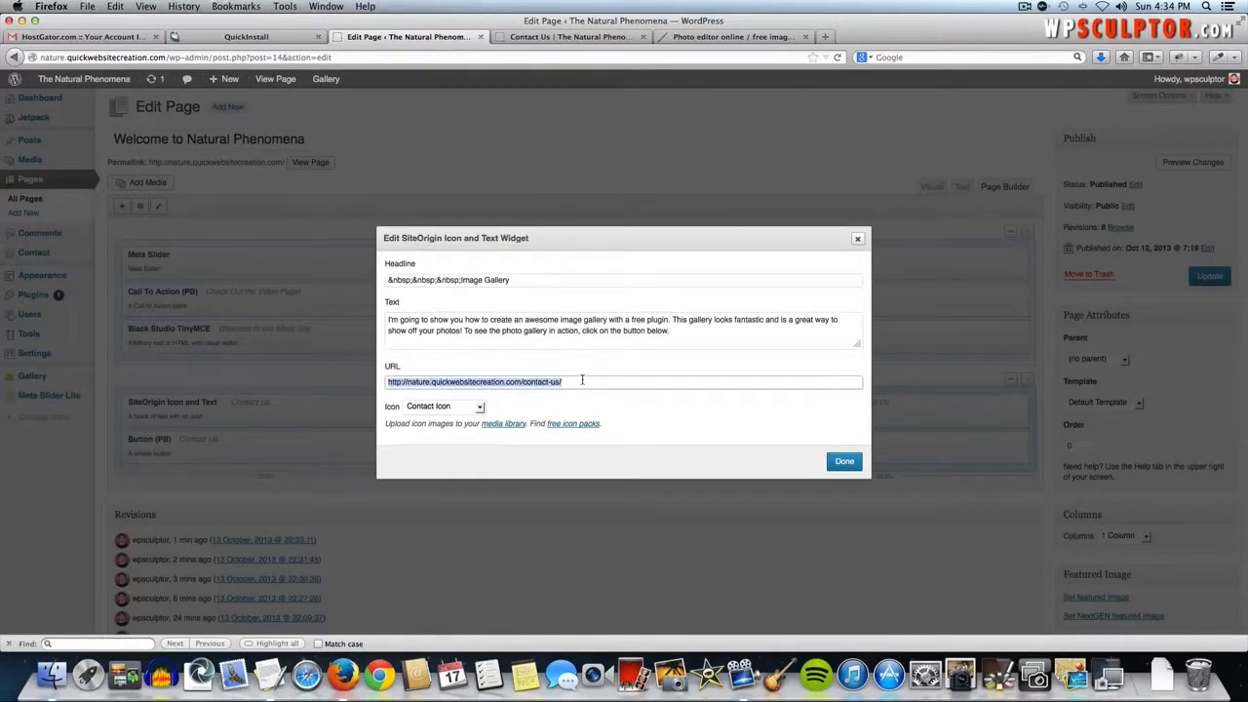
key("BackSpace")
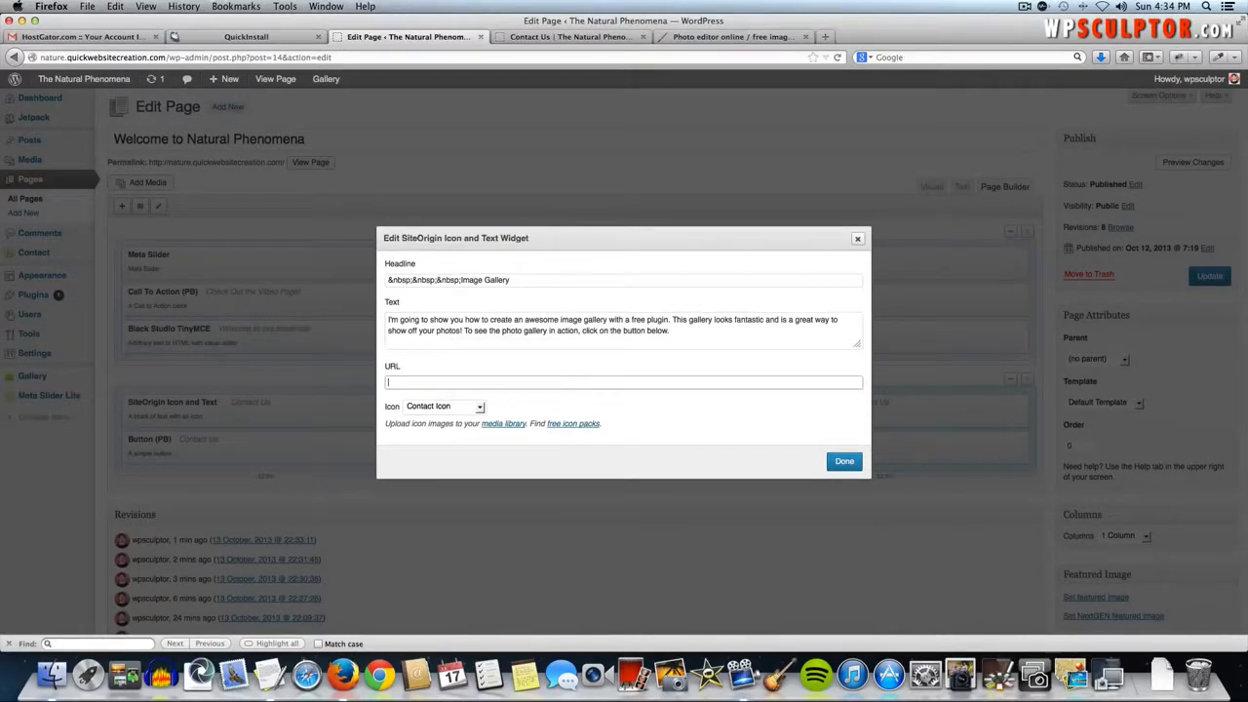
left_click(443, 406)
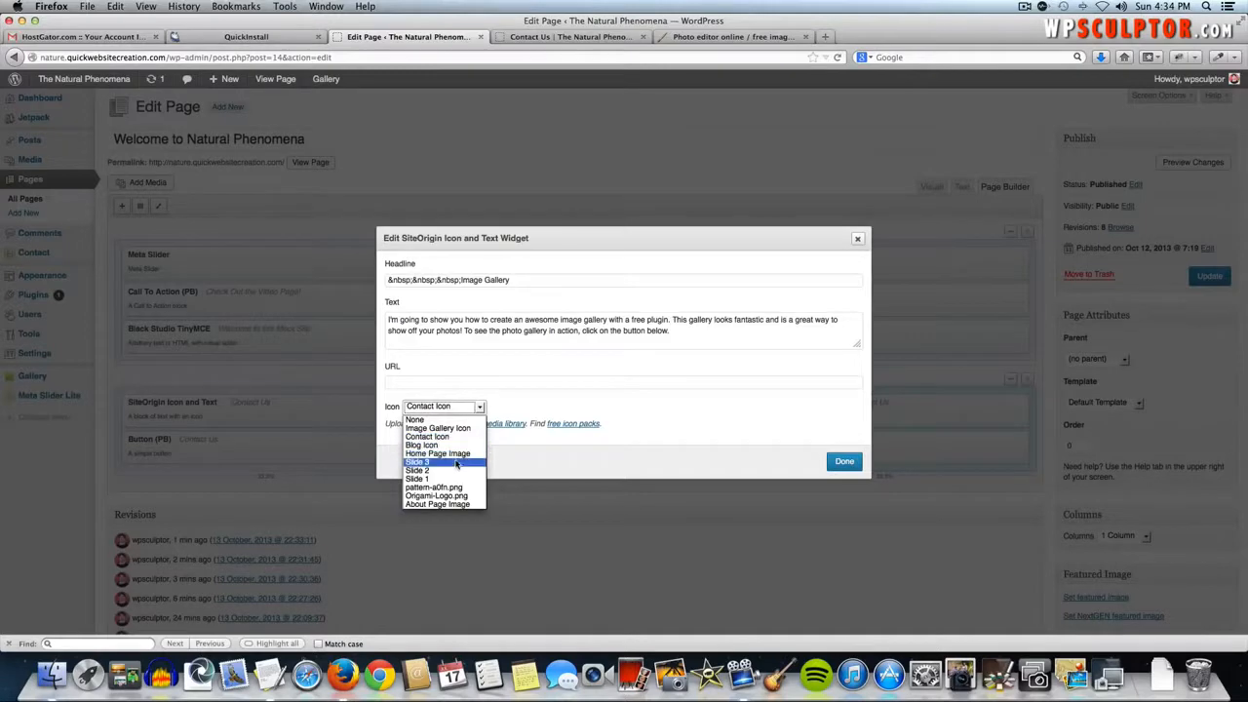
left_click(458, 429)
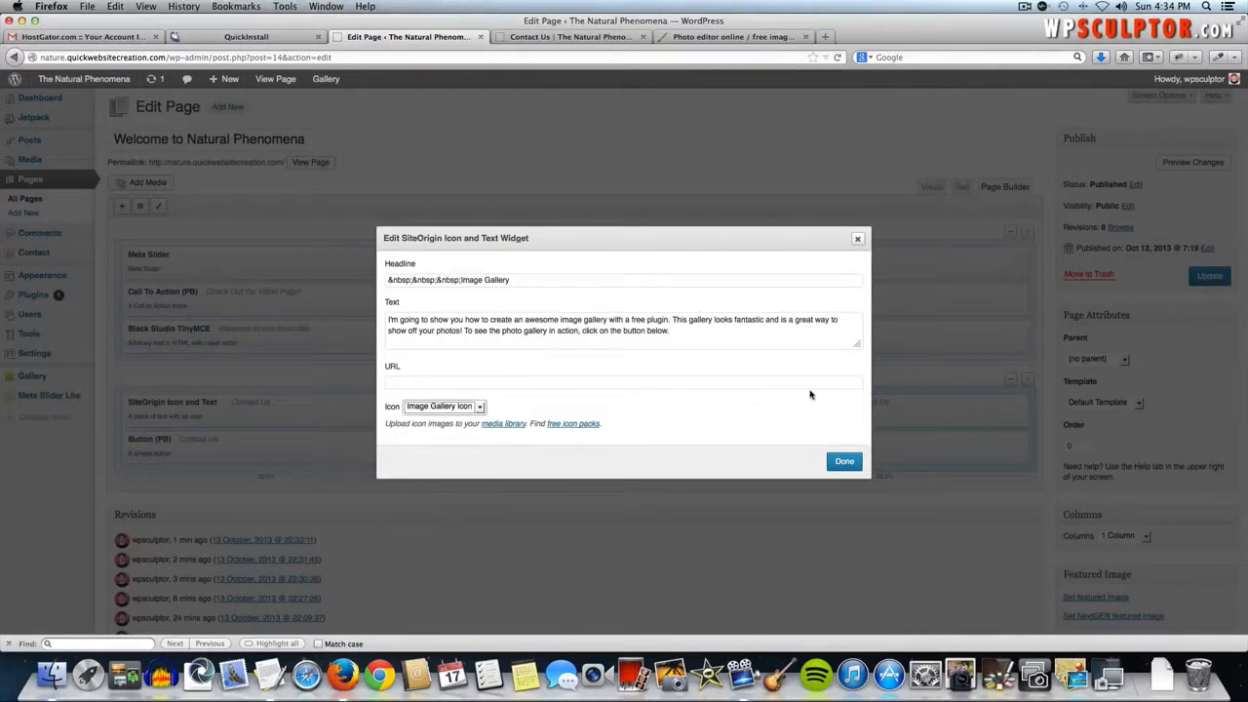
left_click(844, 462)
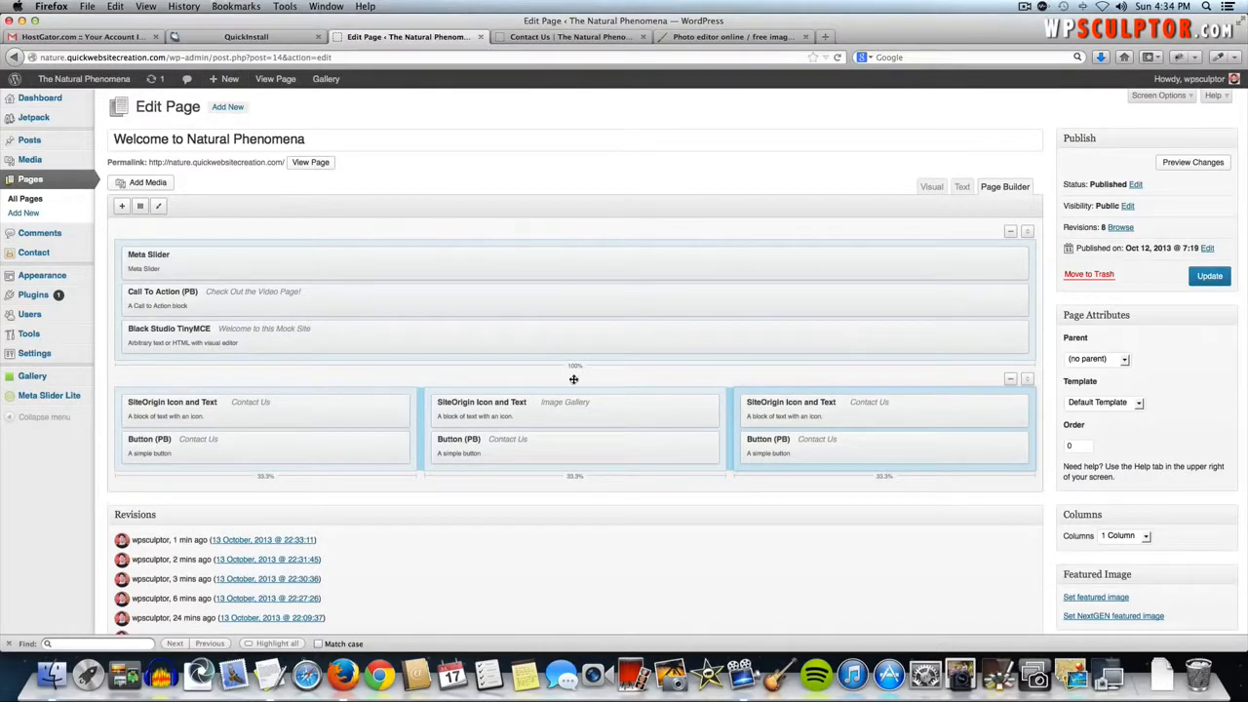
- Copy the image-gallery page address from the live site
left_click(604, 37)
mouse_move(745, 251)
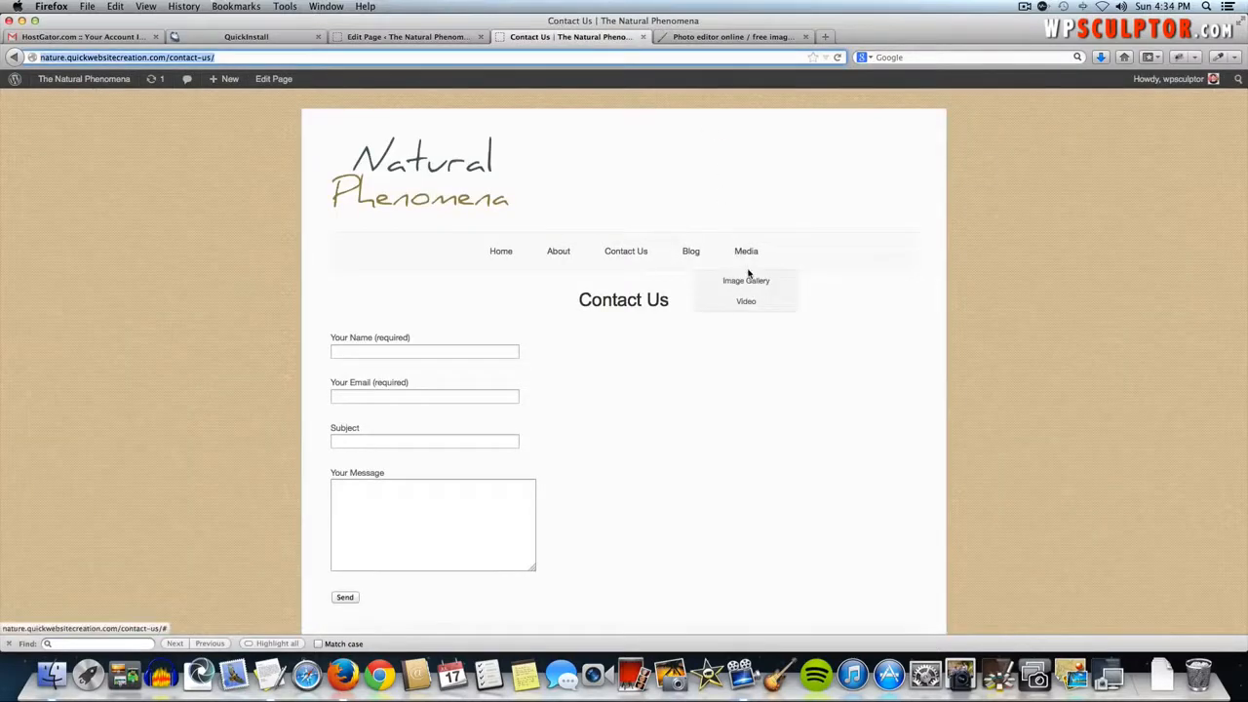
key("Return")
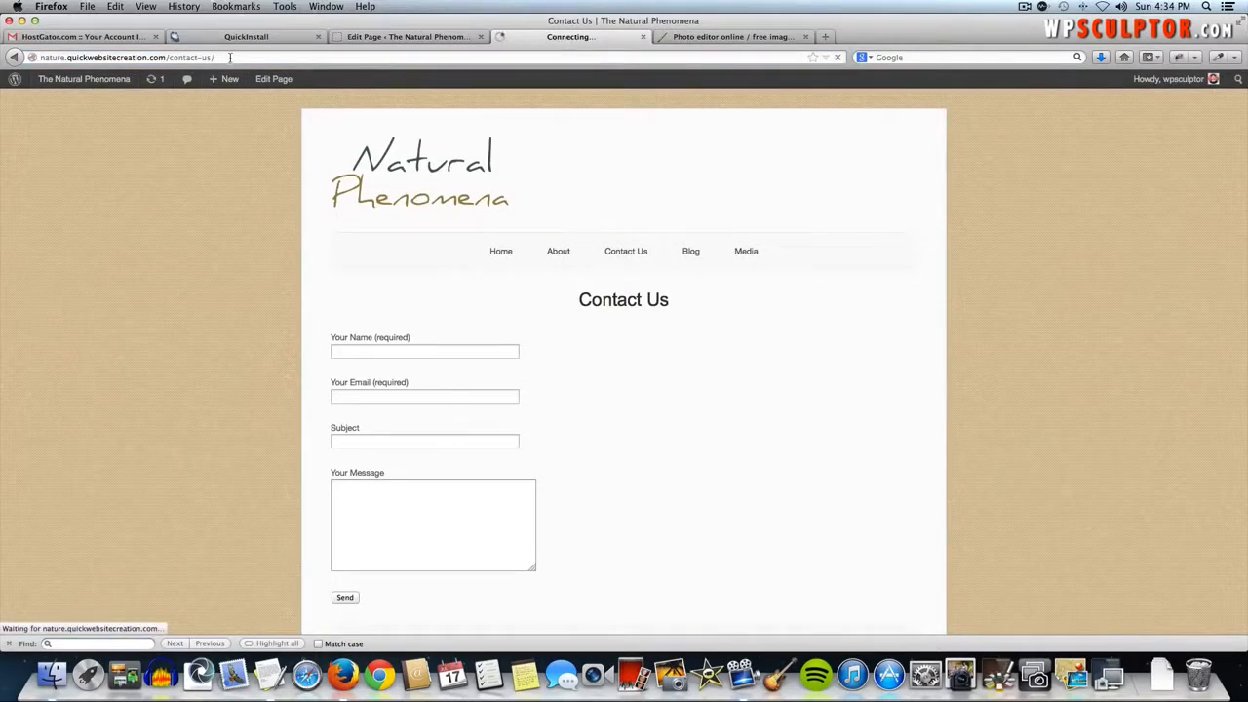
left_click(231, 58)
key("super+c")
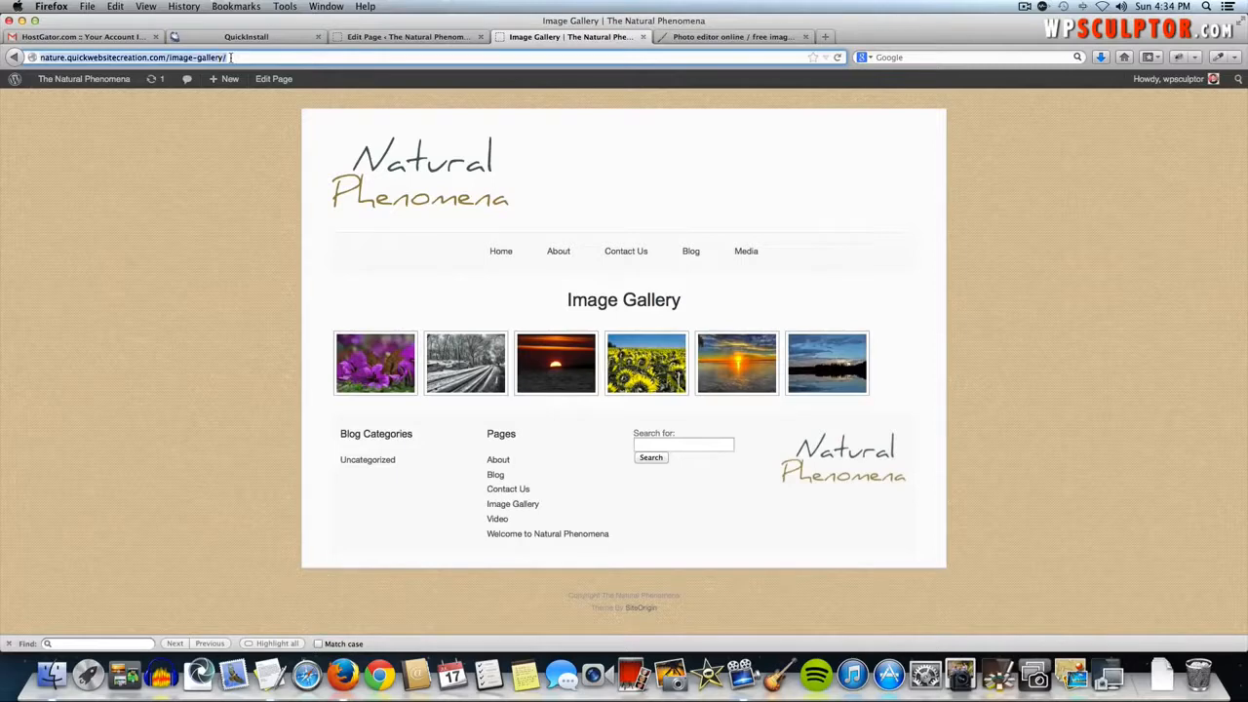
left_click(412, 36)
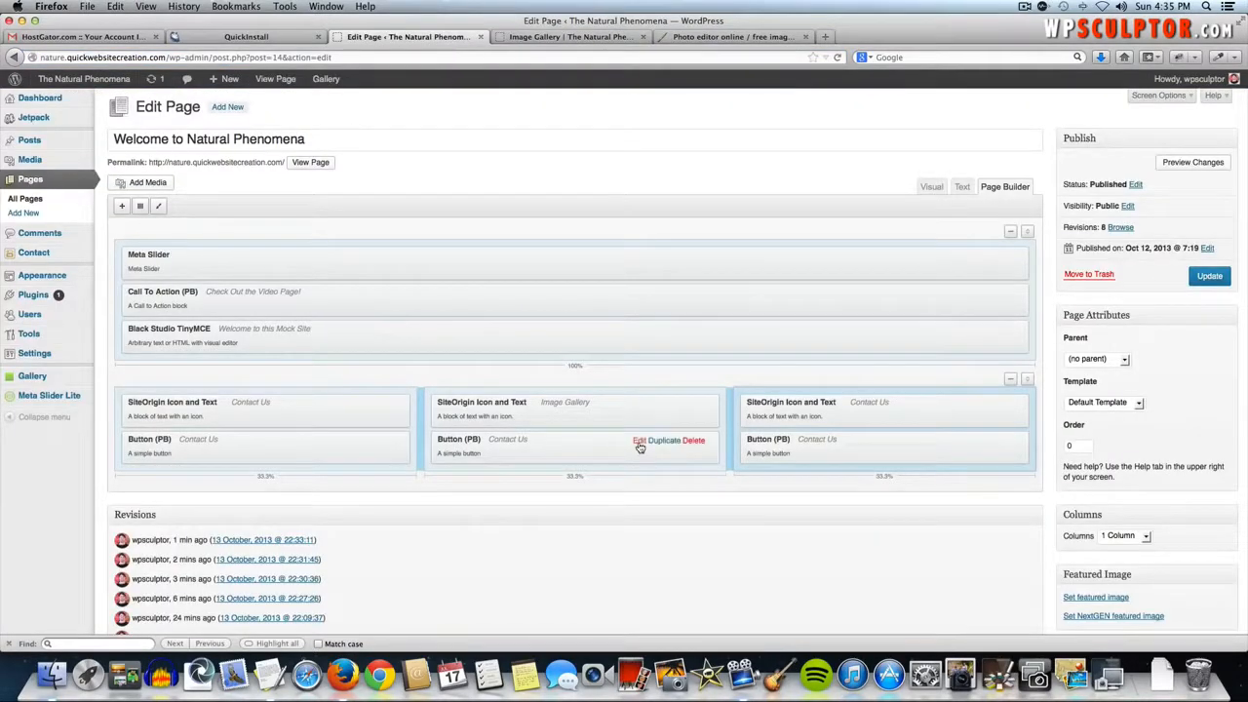
- Make the middle button read 'View the Image Gallery', link to image-gallery, same window
left_click(638, 441)
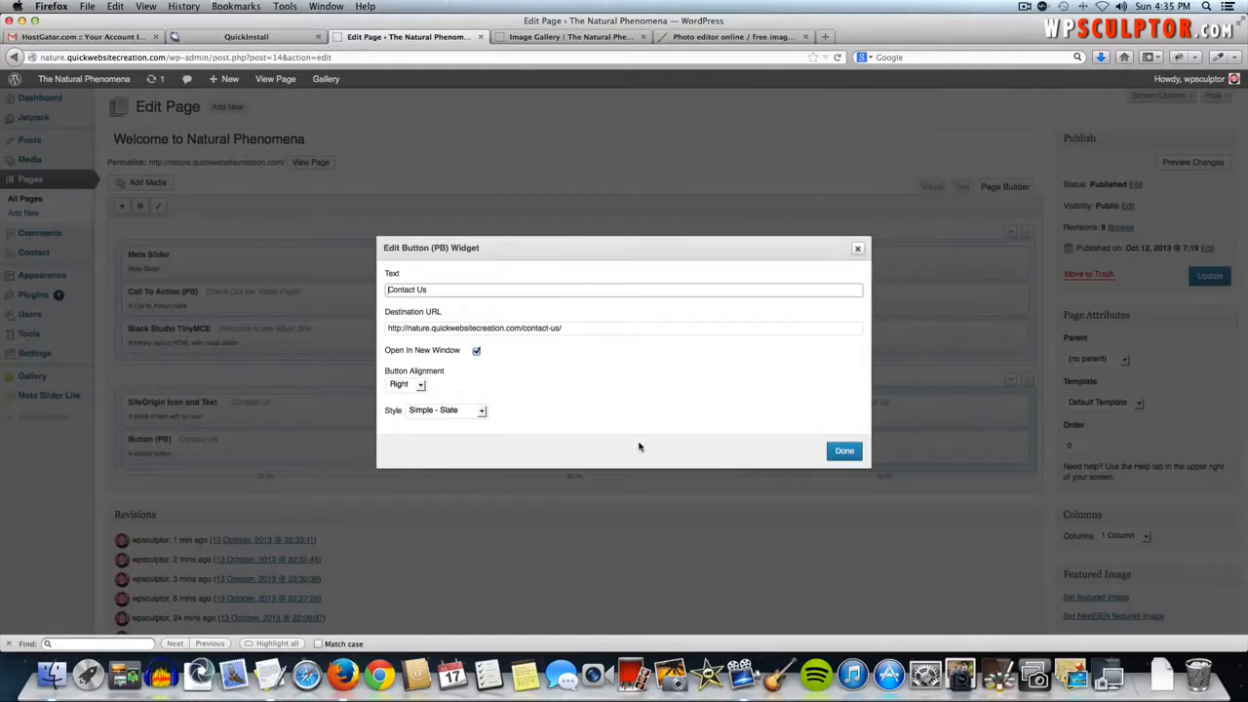
triple_click(447, 288)
type("View the Image Gallery")
triple_click(428, 327)
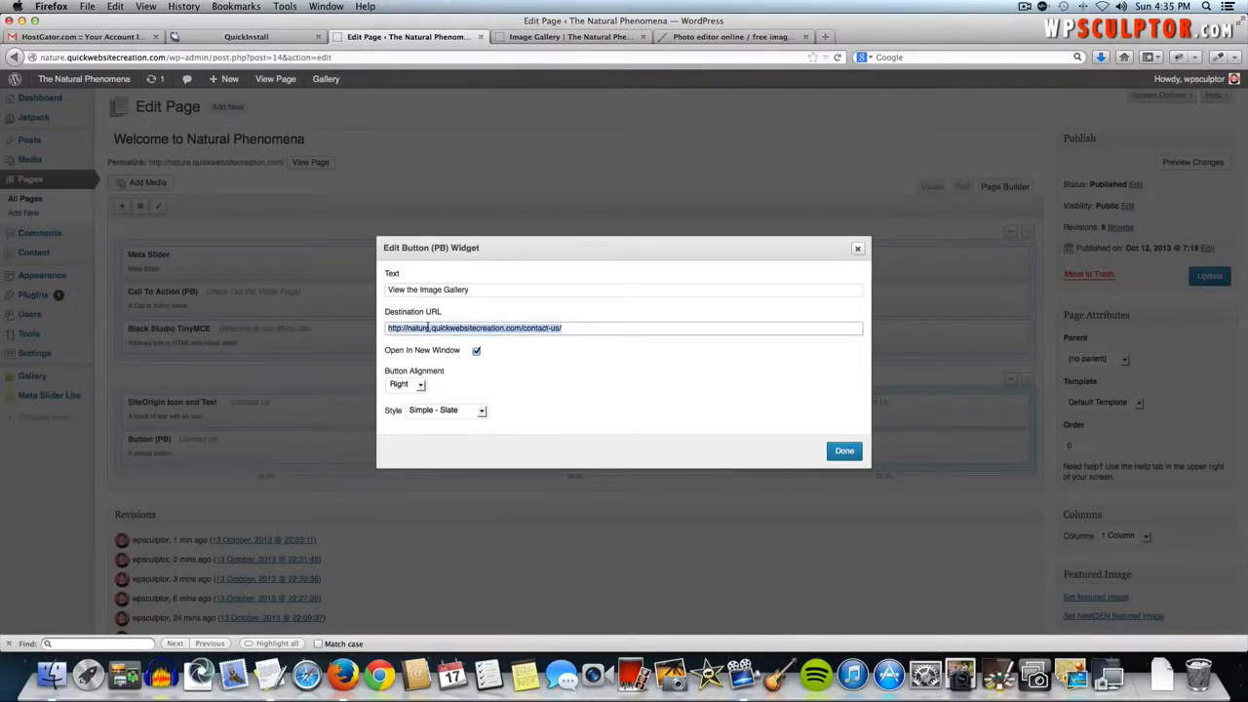
key("BackSpace")
key("super+v")
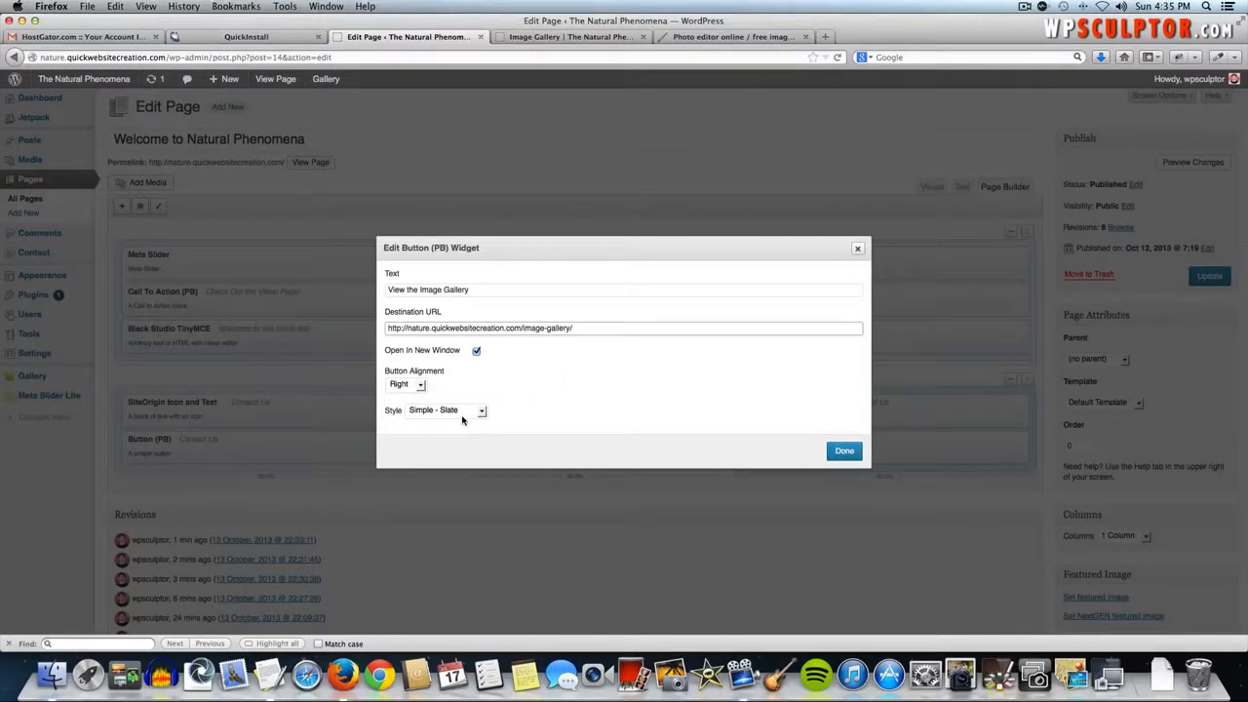
left_click(475, 351)
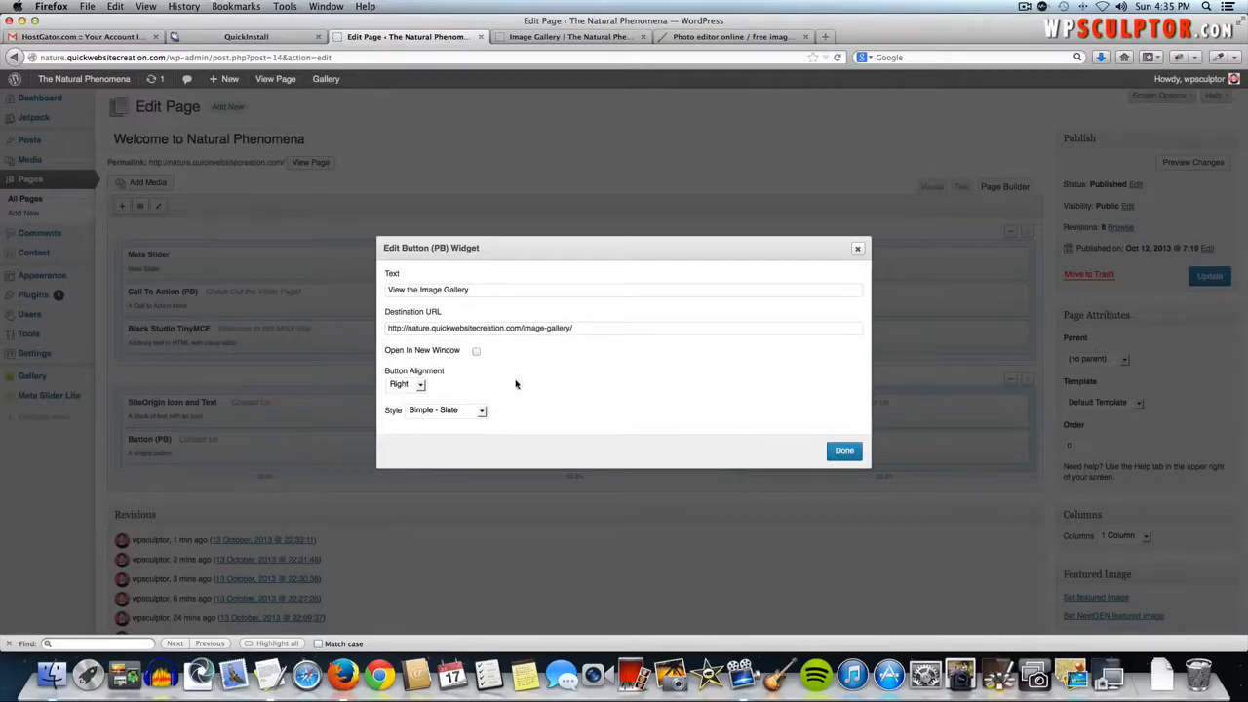
left_click(841, 454)
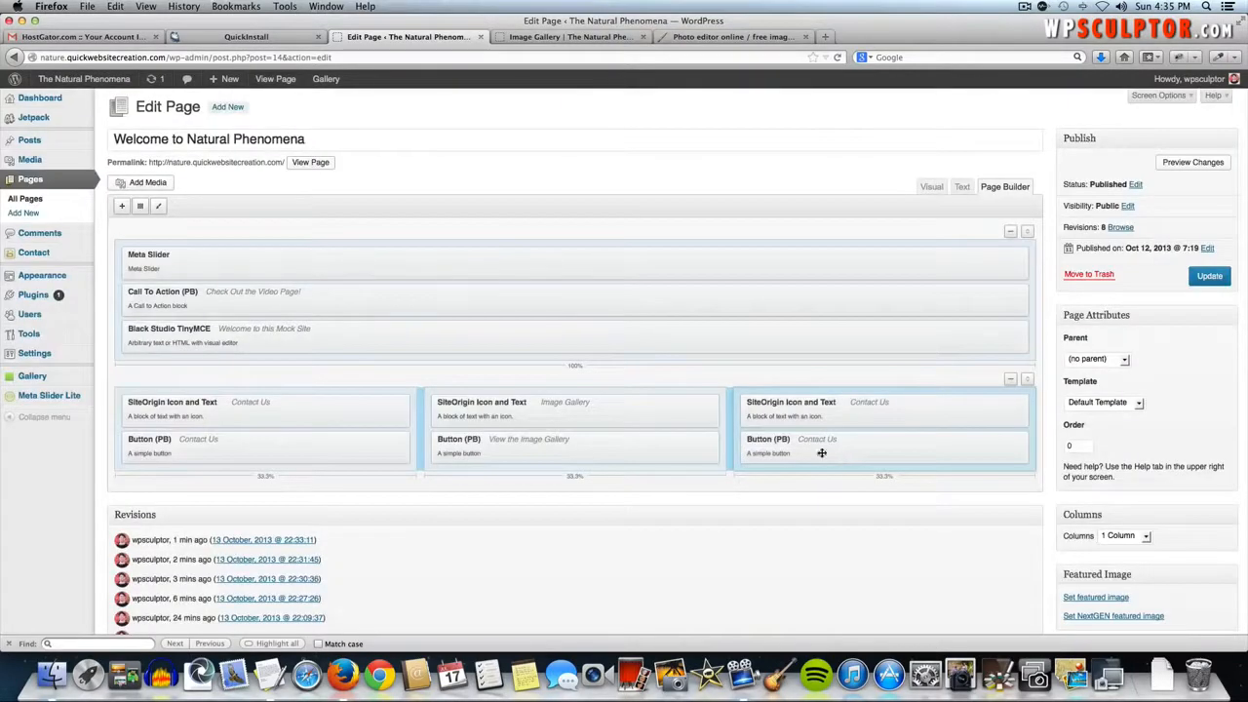
- Check the first column button's settings and close them unchanged
mouse_move(334, 445)
left_click(329, 441)
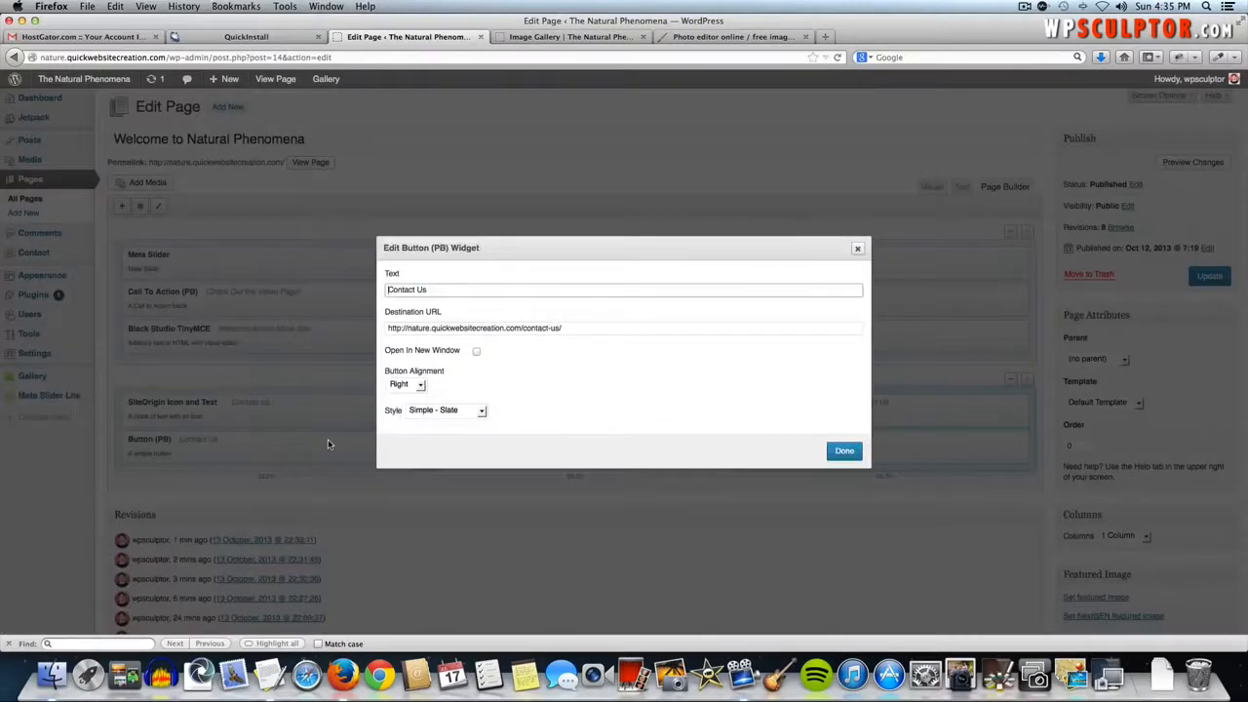
left_click(857, 450)
mouse_move(816, 410)
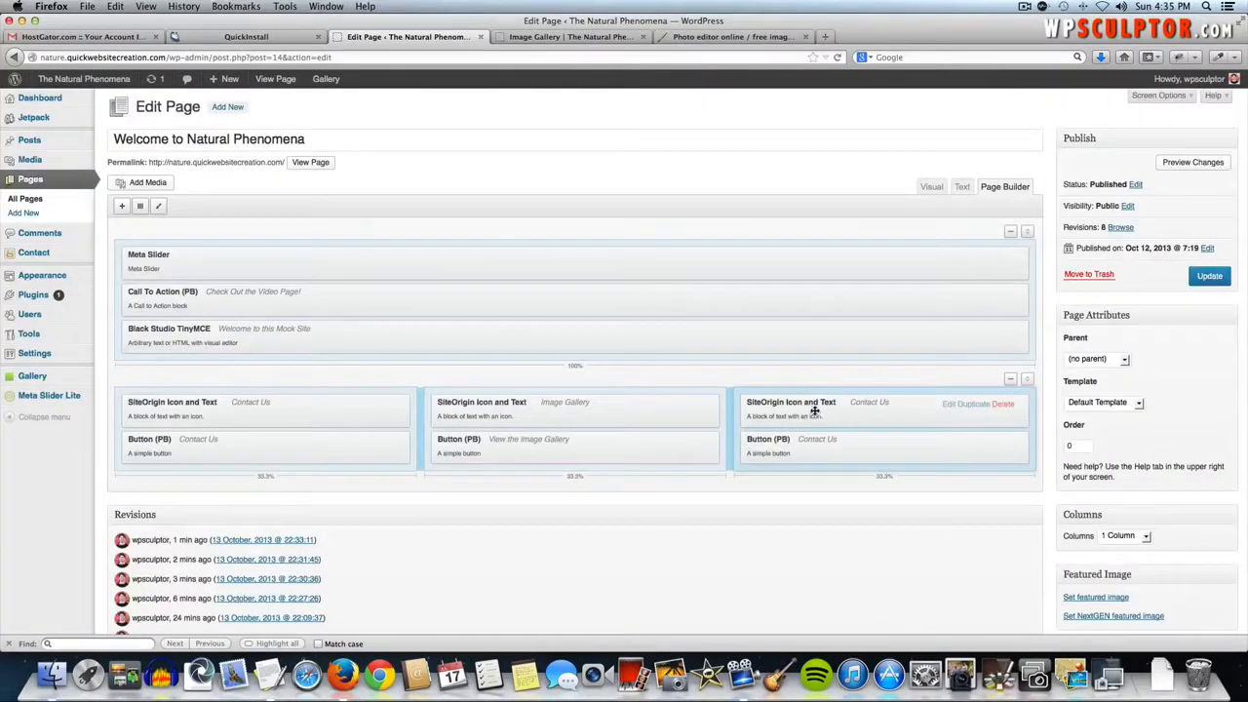
- Change the third column widget's headline to 'Read the Blog'
left_click(948, 404)
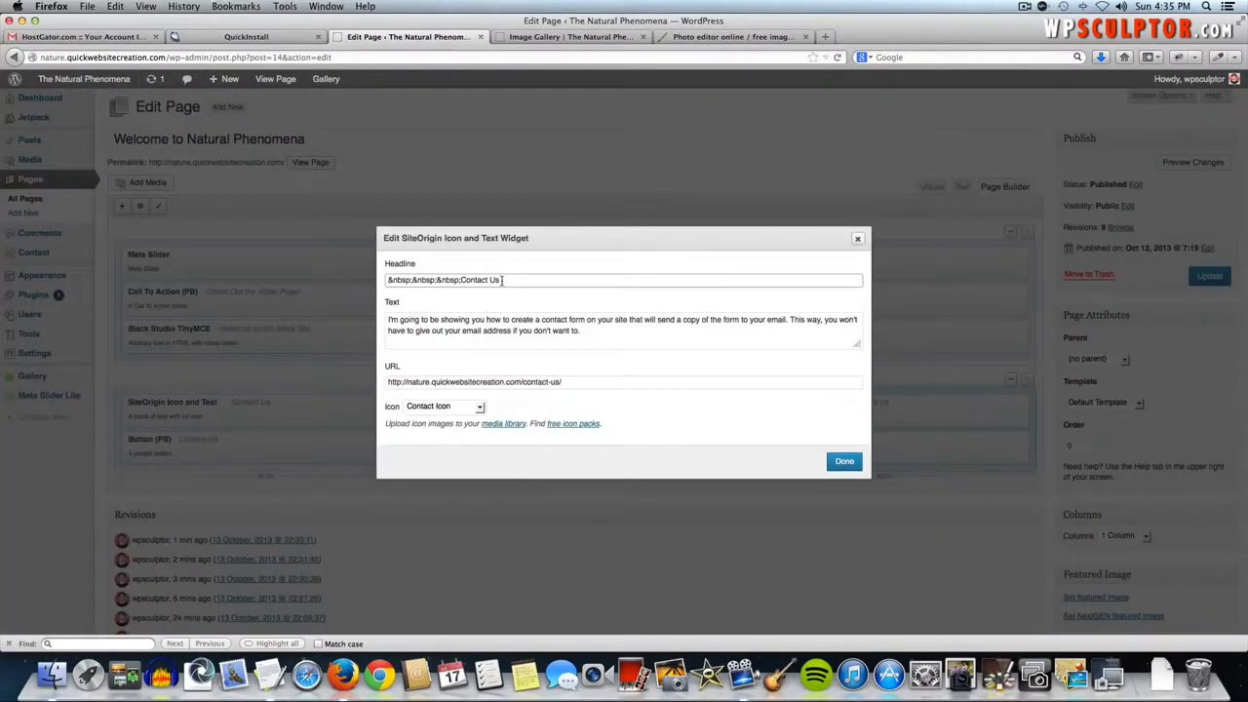
key("BackSpace")
key("BackSpace")
key("BackSpace")
key("BackSpace")
key("BackSpace")
key("BackSpace")
key("super+Tab")
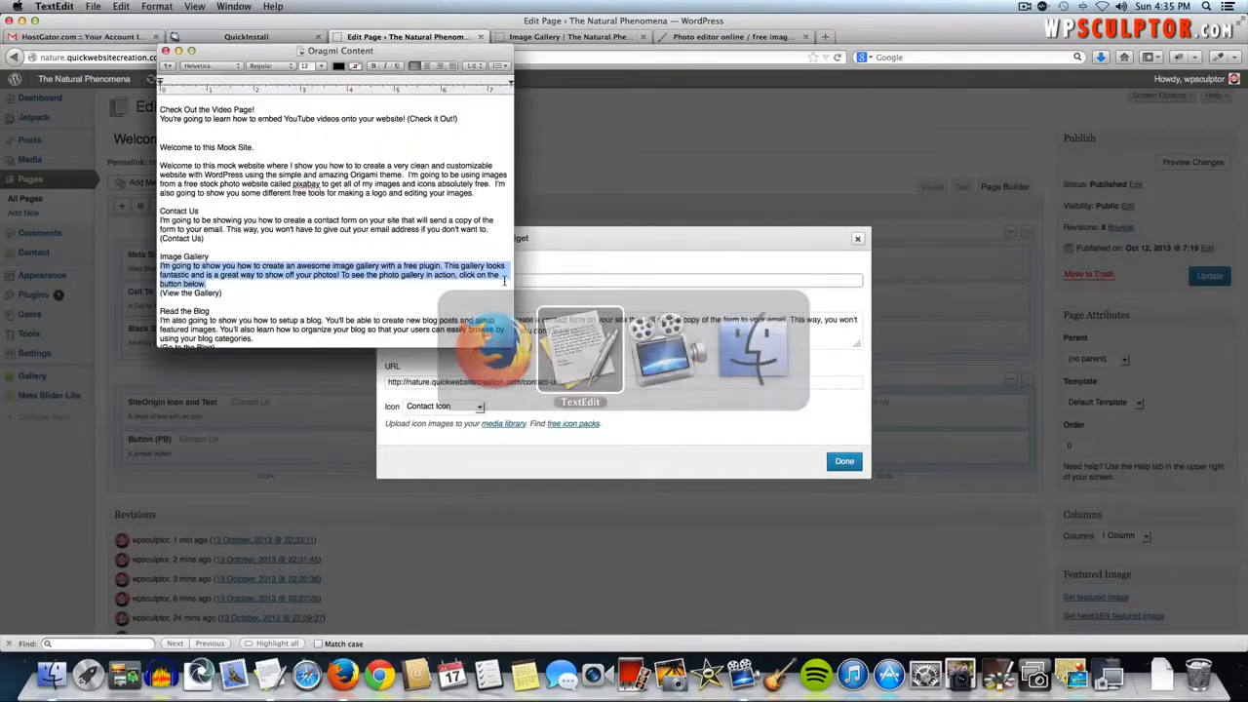
key("super+Tab")
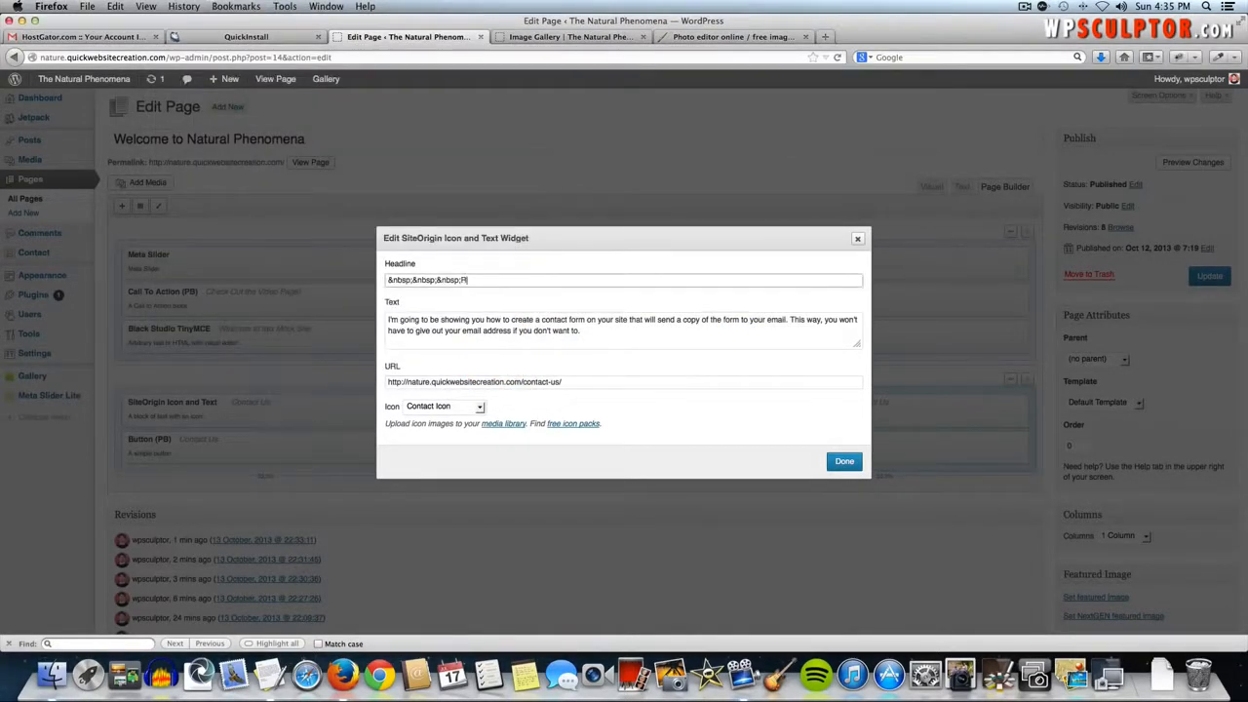
type("Read the Blog")
- Replace the widget's text with the Read the Blog paragraph copied from the notes
left_click(598, 342)
key("super+a")
key("super+Tab")
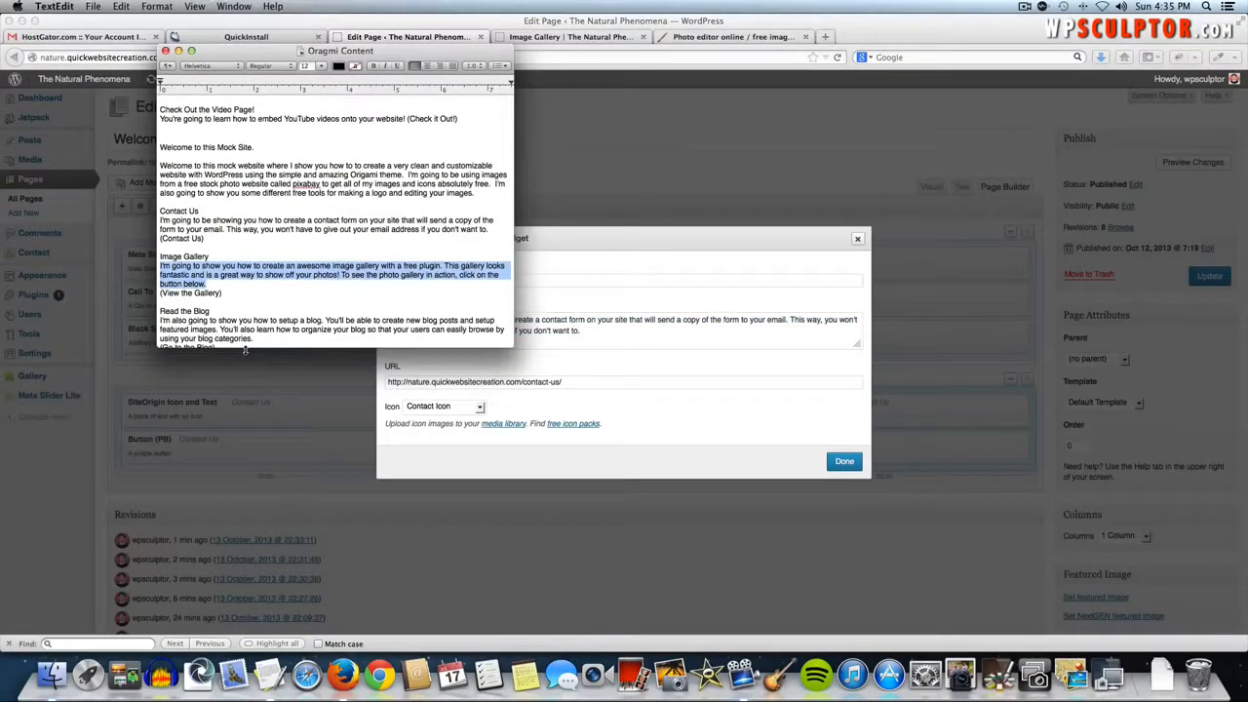
left_click_drag(254, 339, 161, 321)
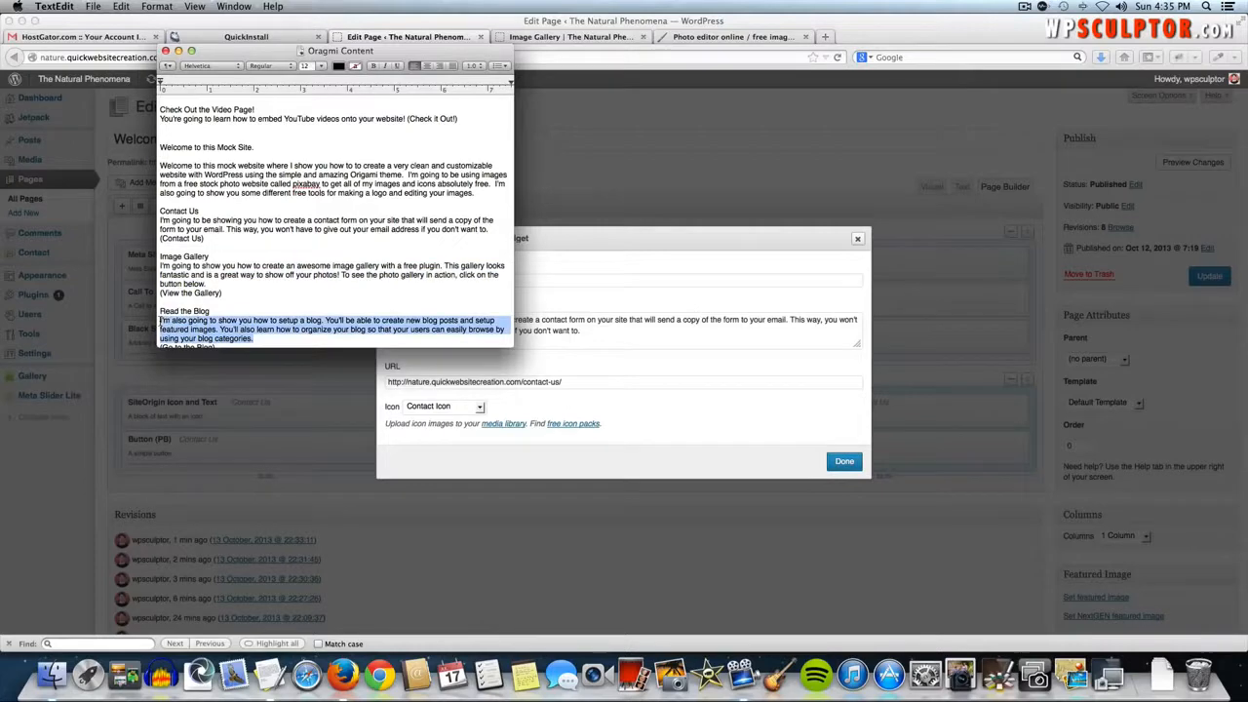
key("super+c")
key("super+Tab")
key("super+v")
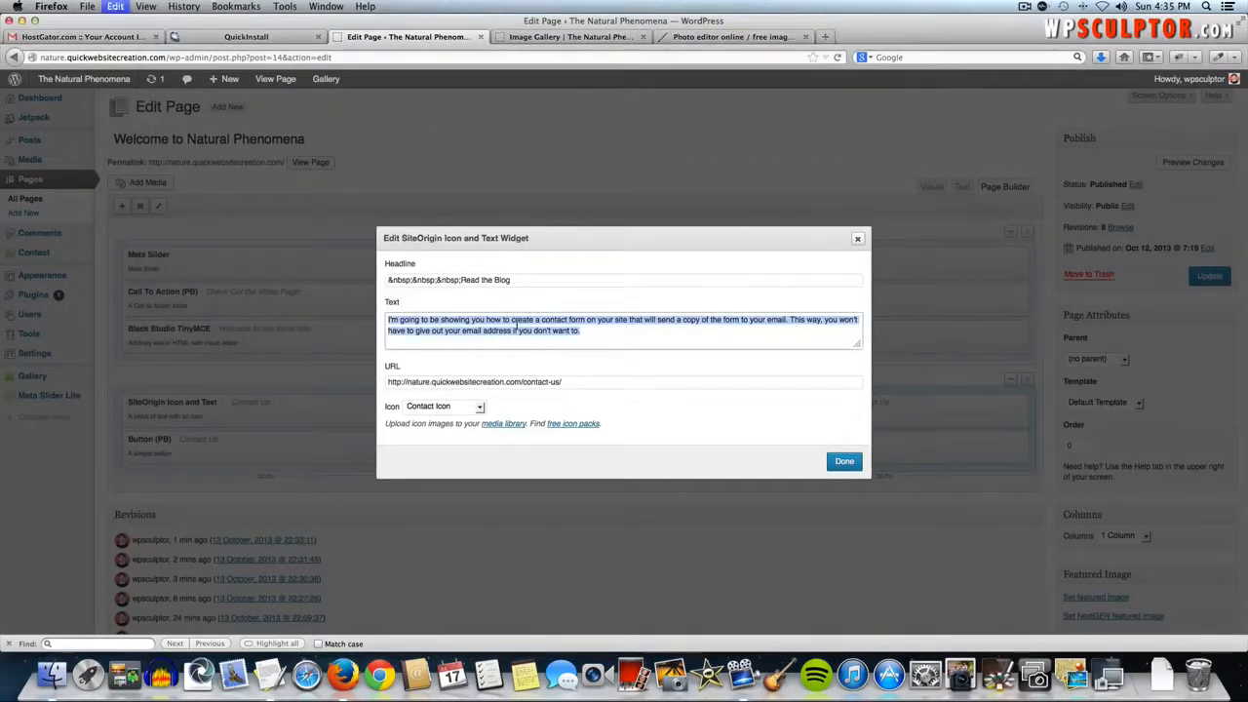
- Delete the old contact-us link, choose the Blog Icon and save the widget
triple_click(575, 389)
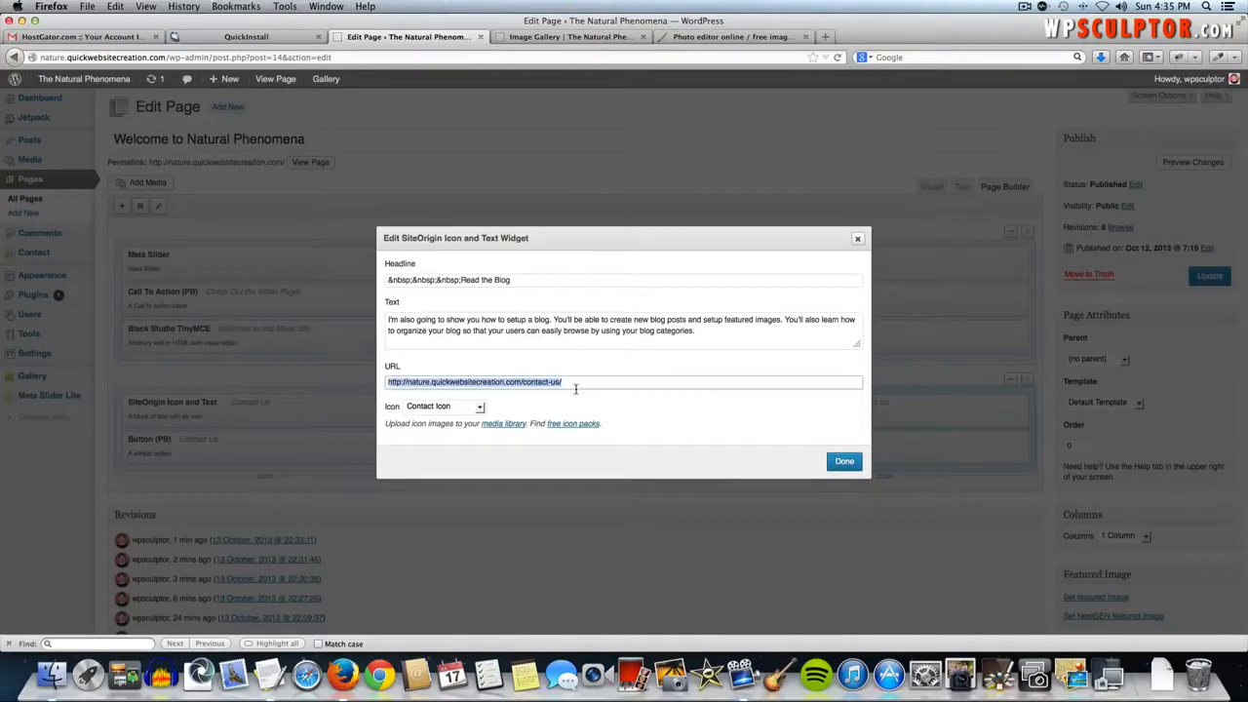
key("BackSpace")
left_click(439, 407)
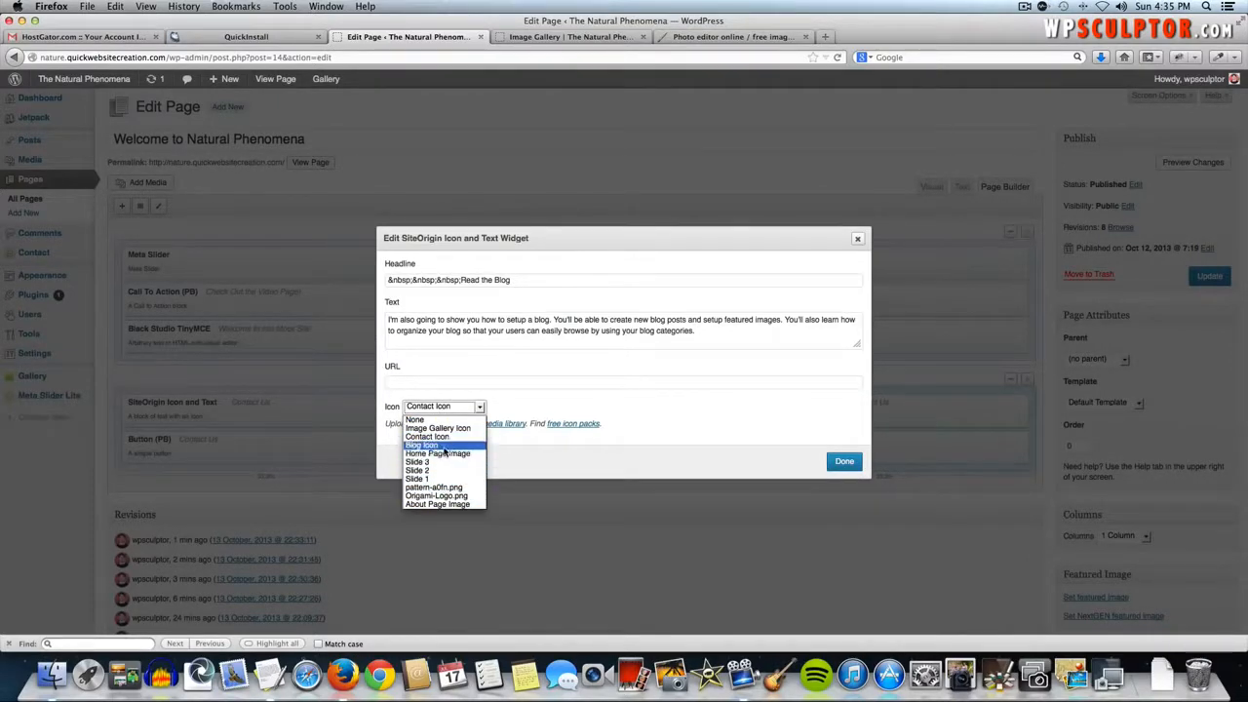
left_click(424, 446)
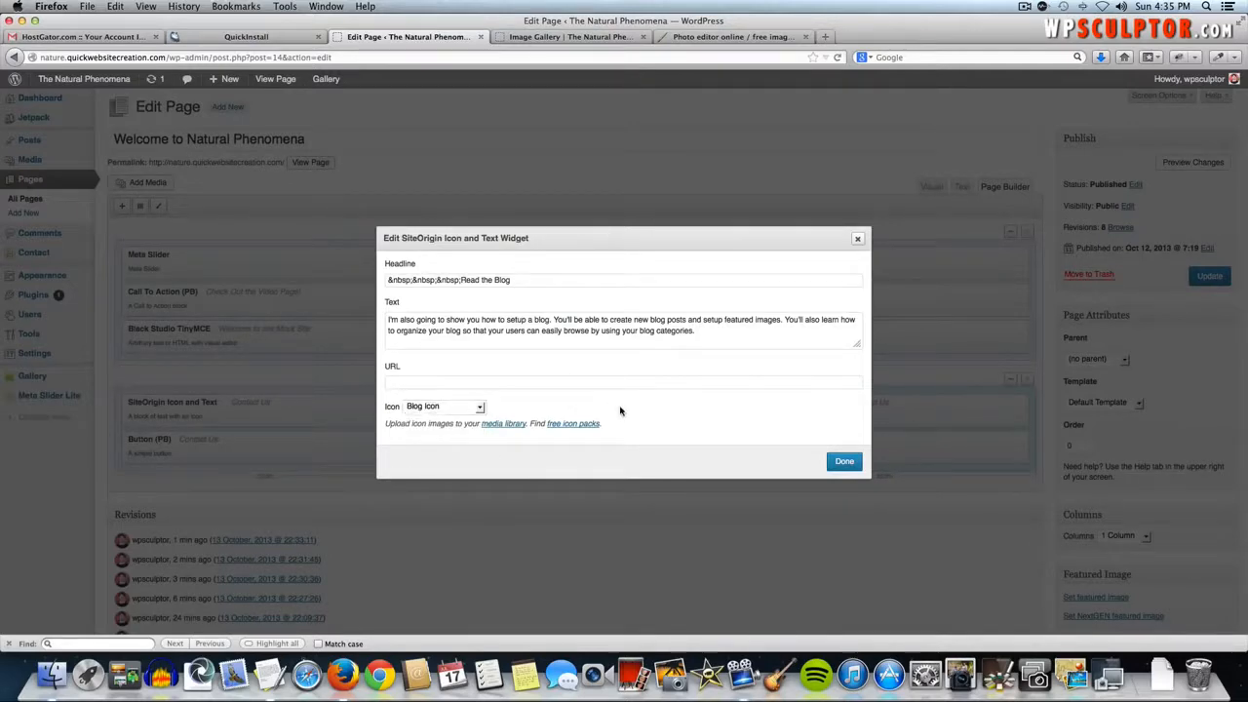
left_click(846, 462)
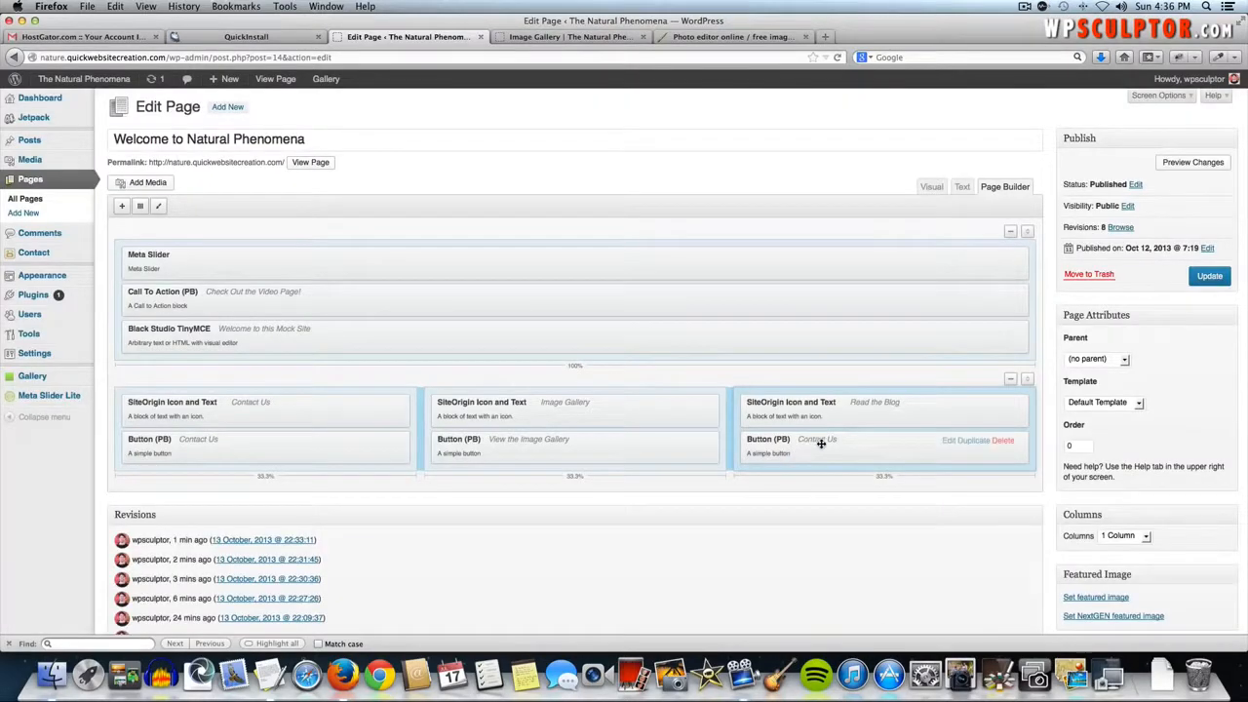
- Relabel the right-column button 'Read the Blog' and clear its old destination link
left_click(948, 442)
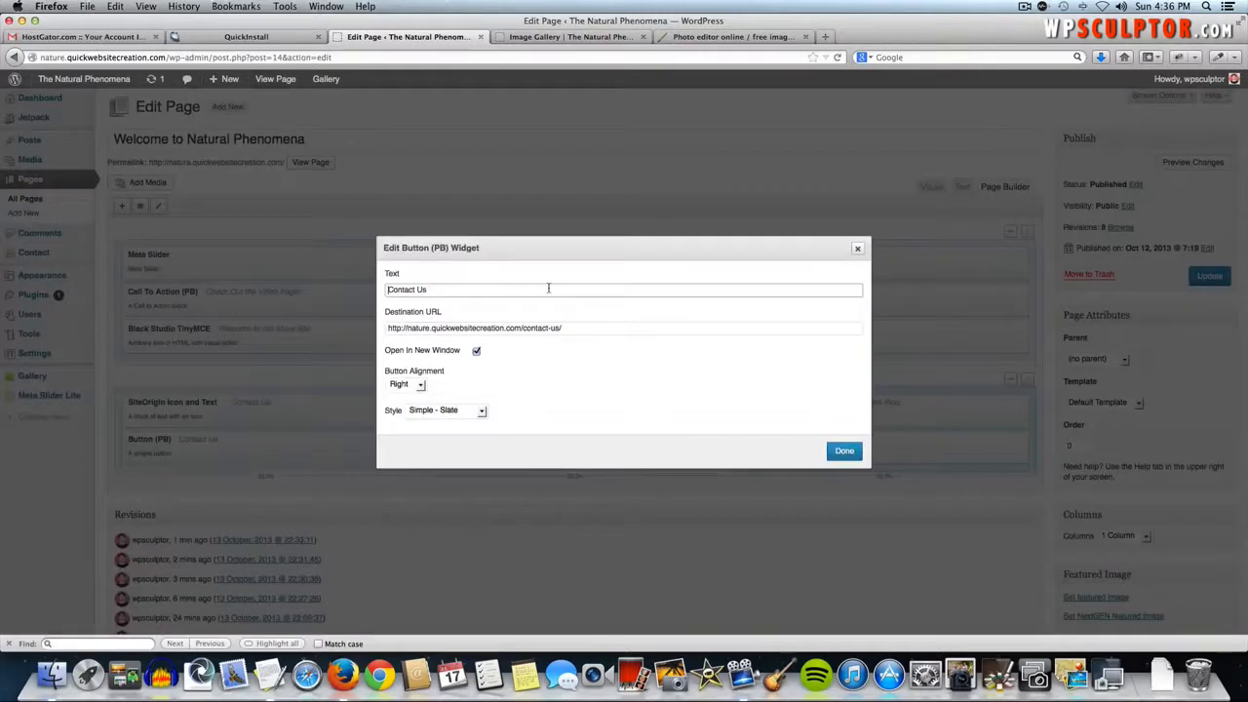
triple_click(516, 285)
type("Read the Blog")
triple_click(578, 326)
key("BackSpace")
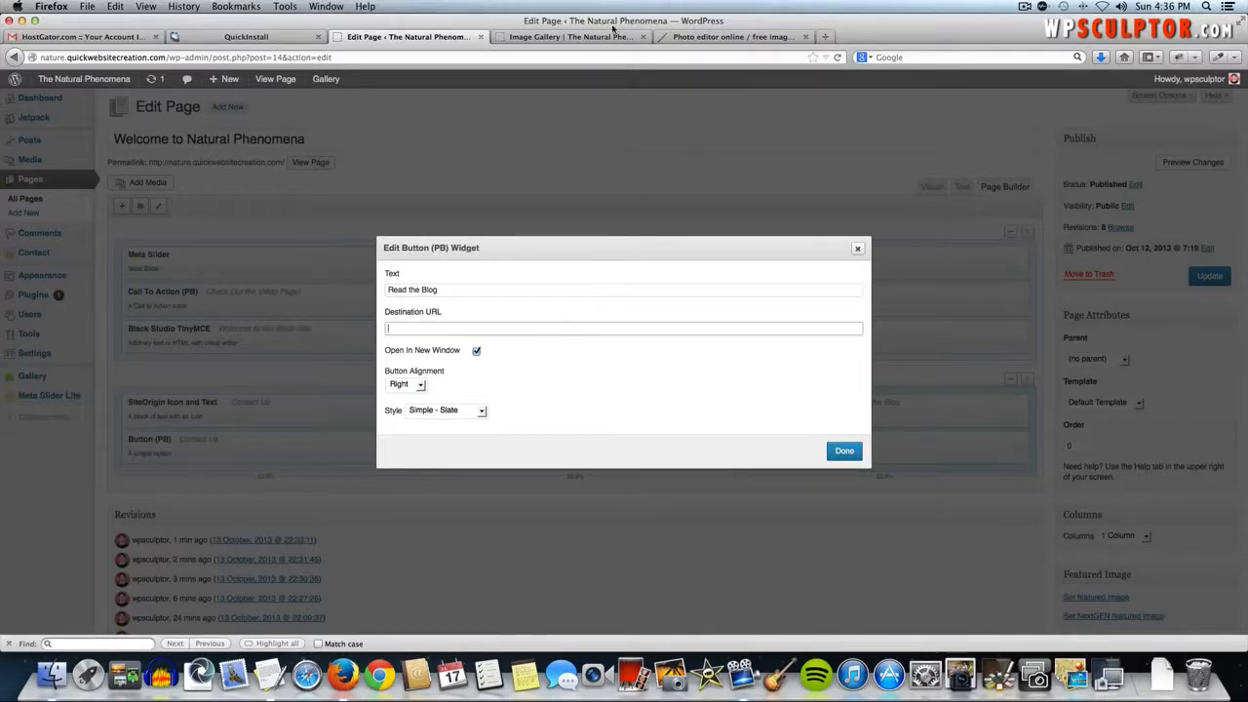
- Copy the live Blog page address and set it as the button's destination URL
left_click(560, 37)
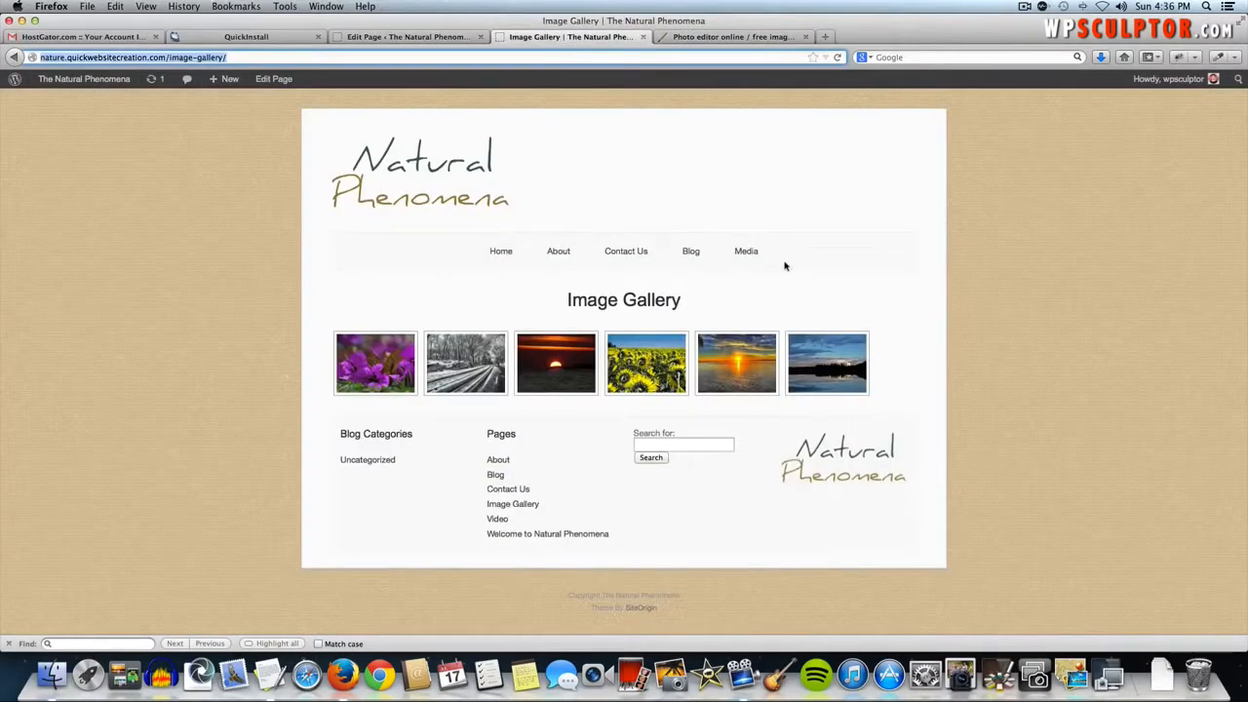
left_click(688, 252)
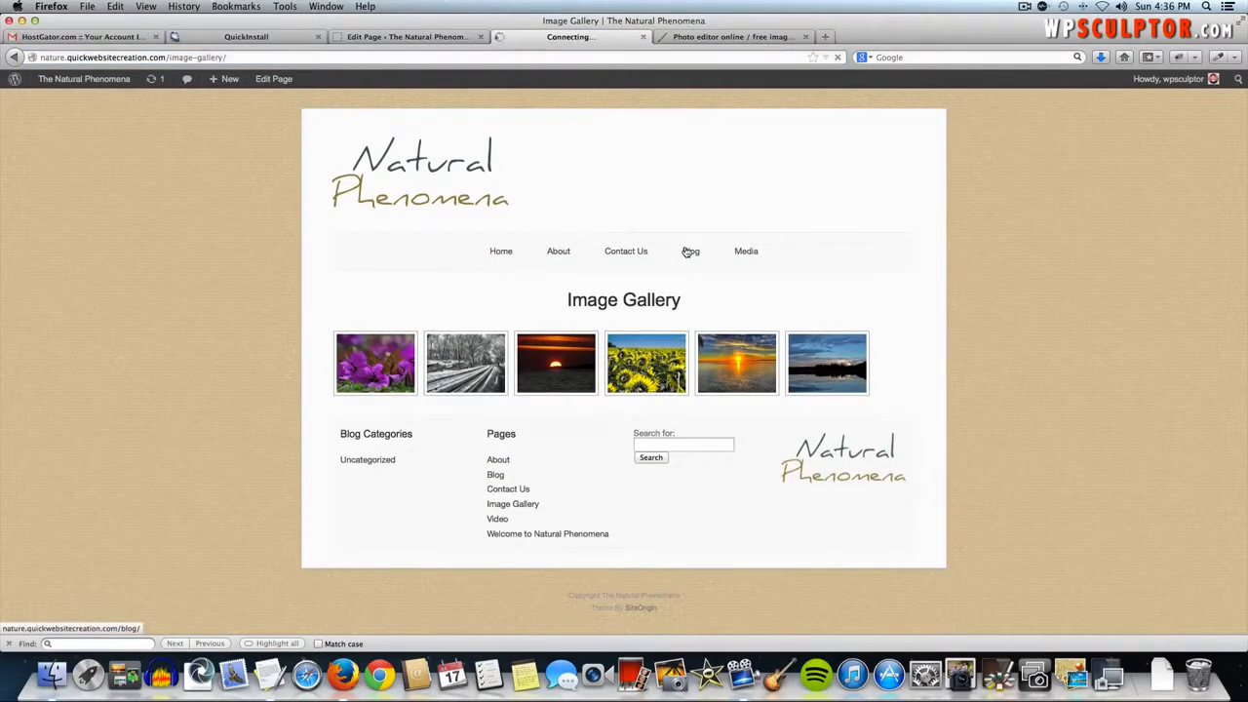
left_click(123, 57)
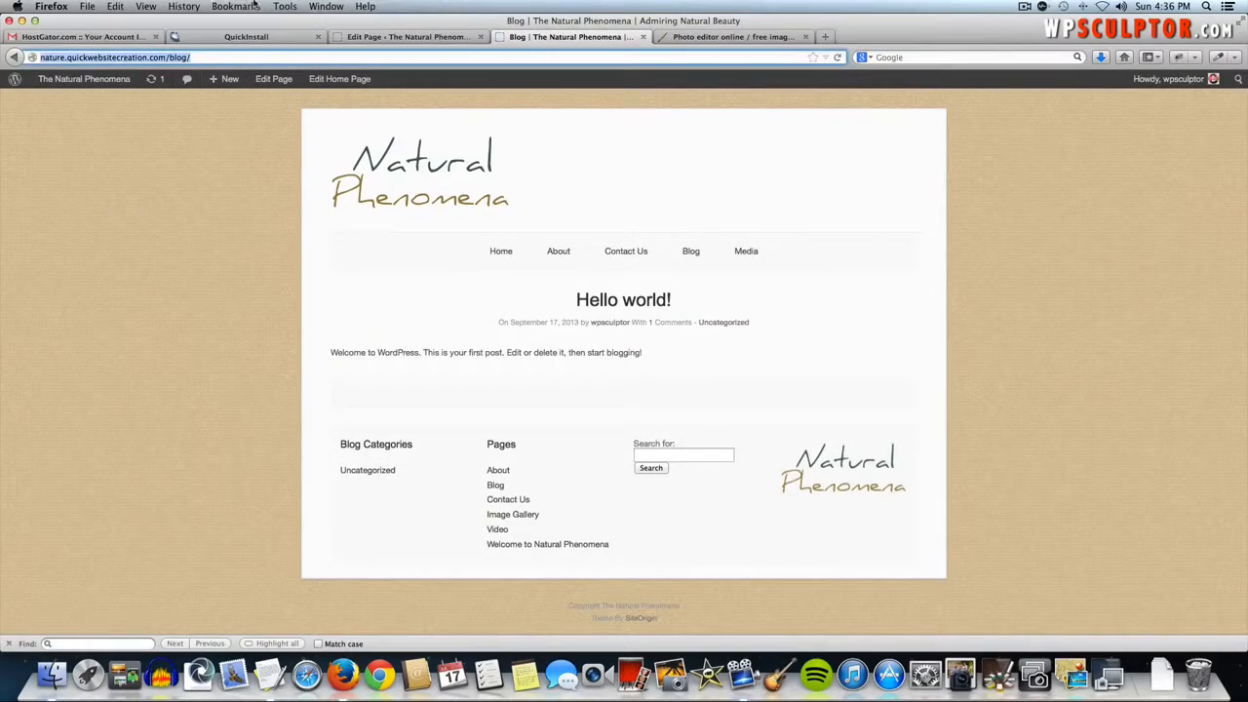
left_click(376, 37)
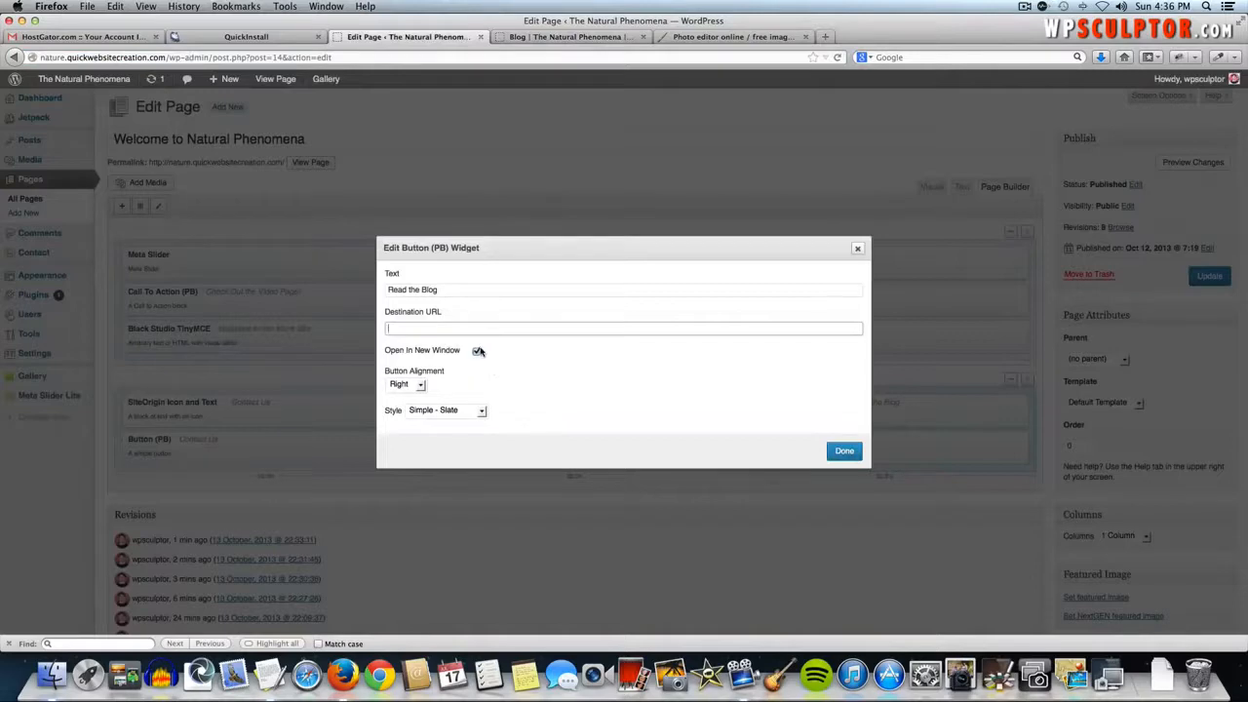
key("super+v")
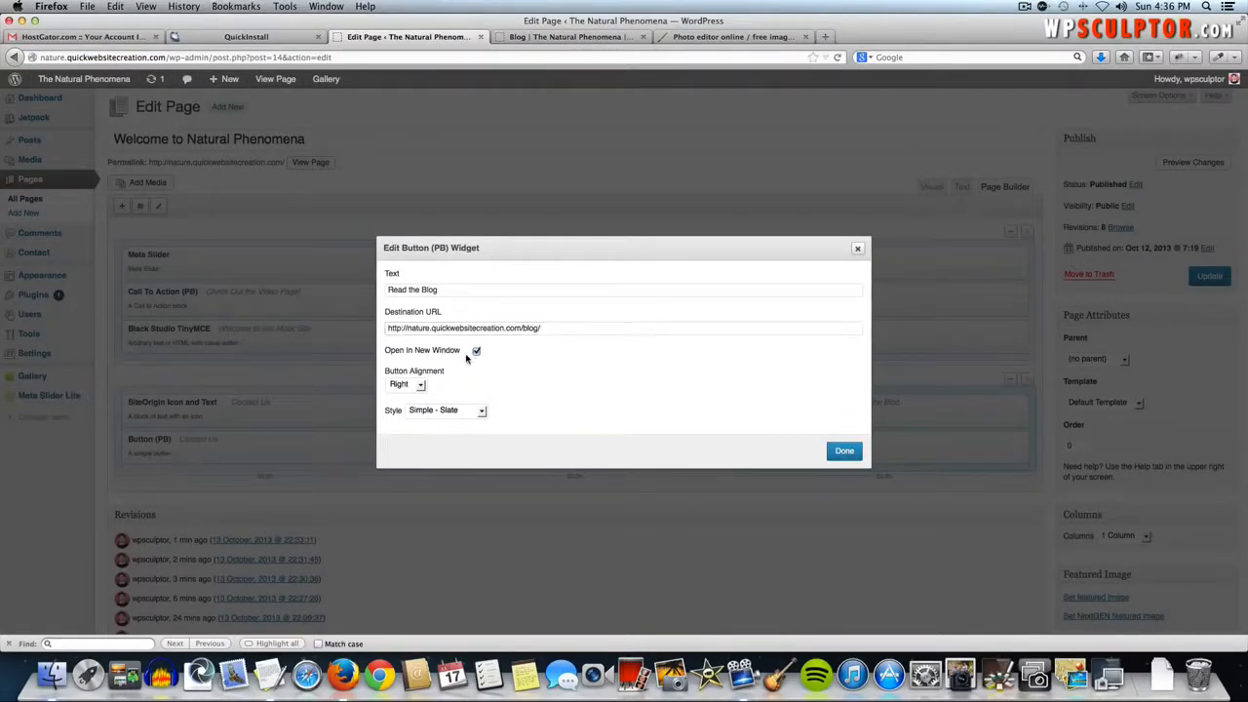
left_click(843, 451)
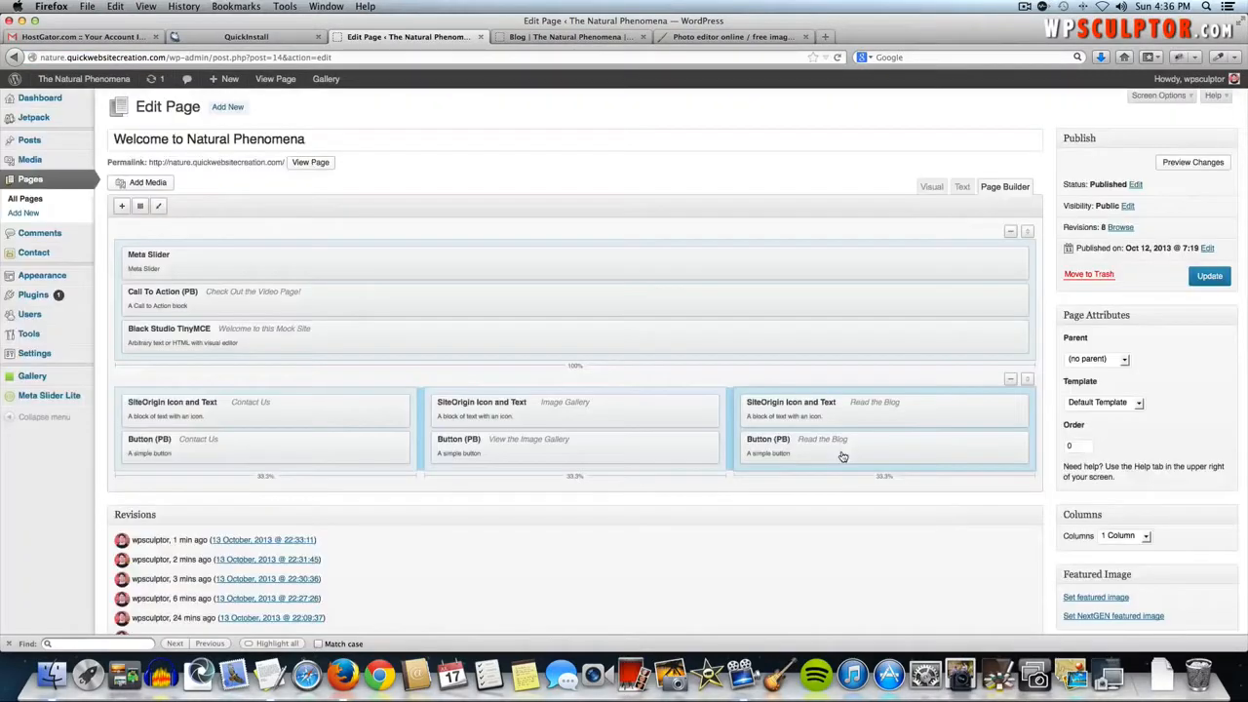
- Update the home page, review its three columns on the live site, then return to Dashboard
left_click(1211, 276)
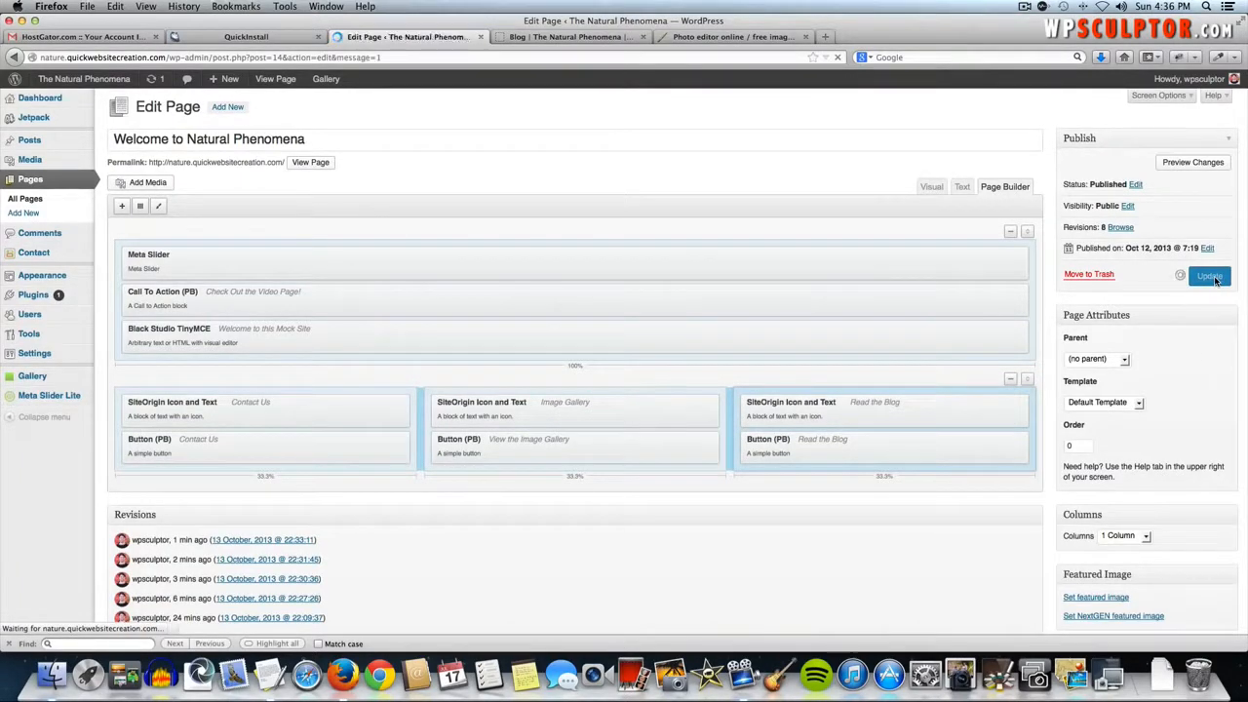
left_click(47, 80)
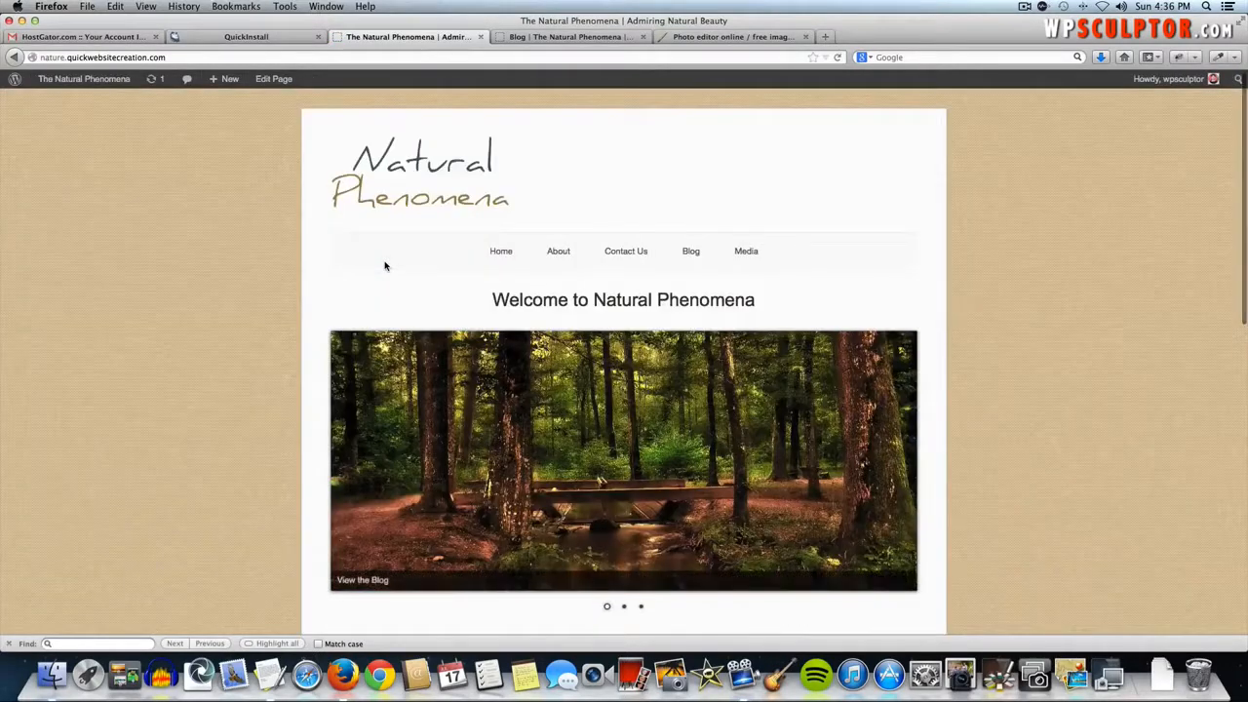
scroll(384, 265, "down", 5)
scroll(385, 266, "down", 5)
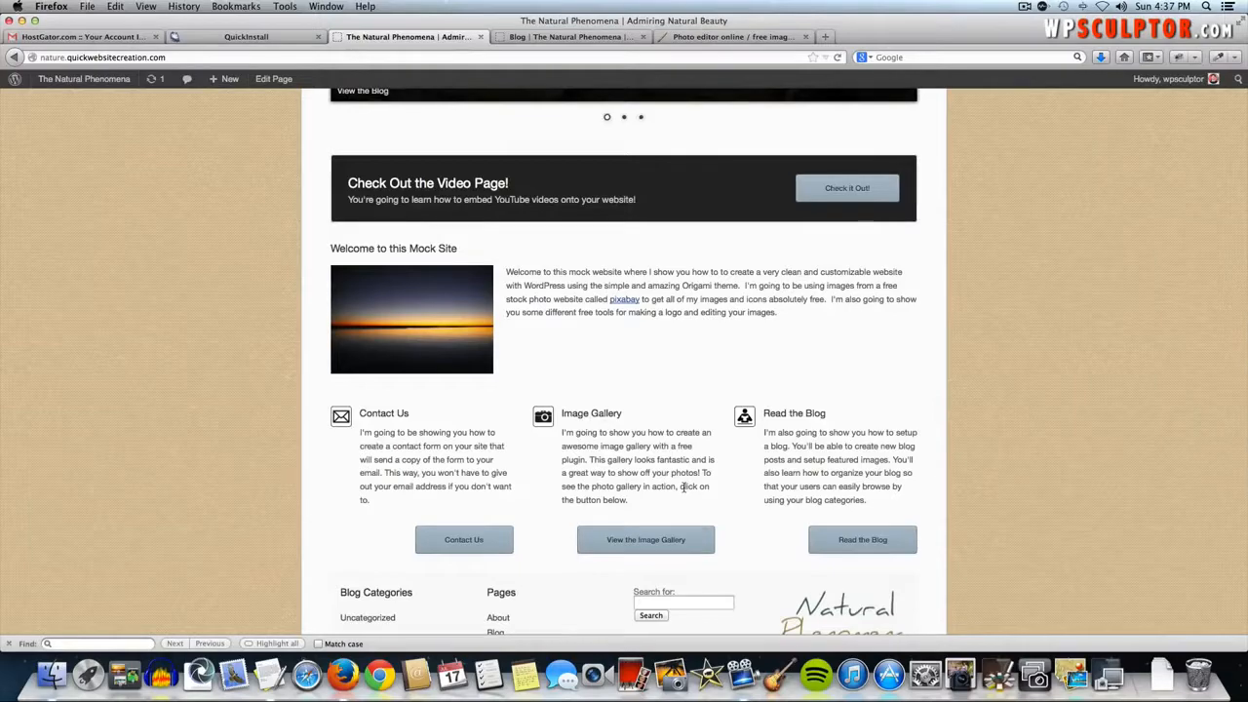
scroll(682, 486, "down", 1)
scroll(682, 488, "up", 10)
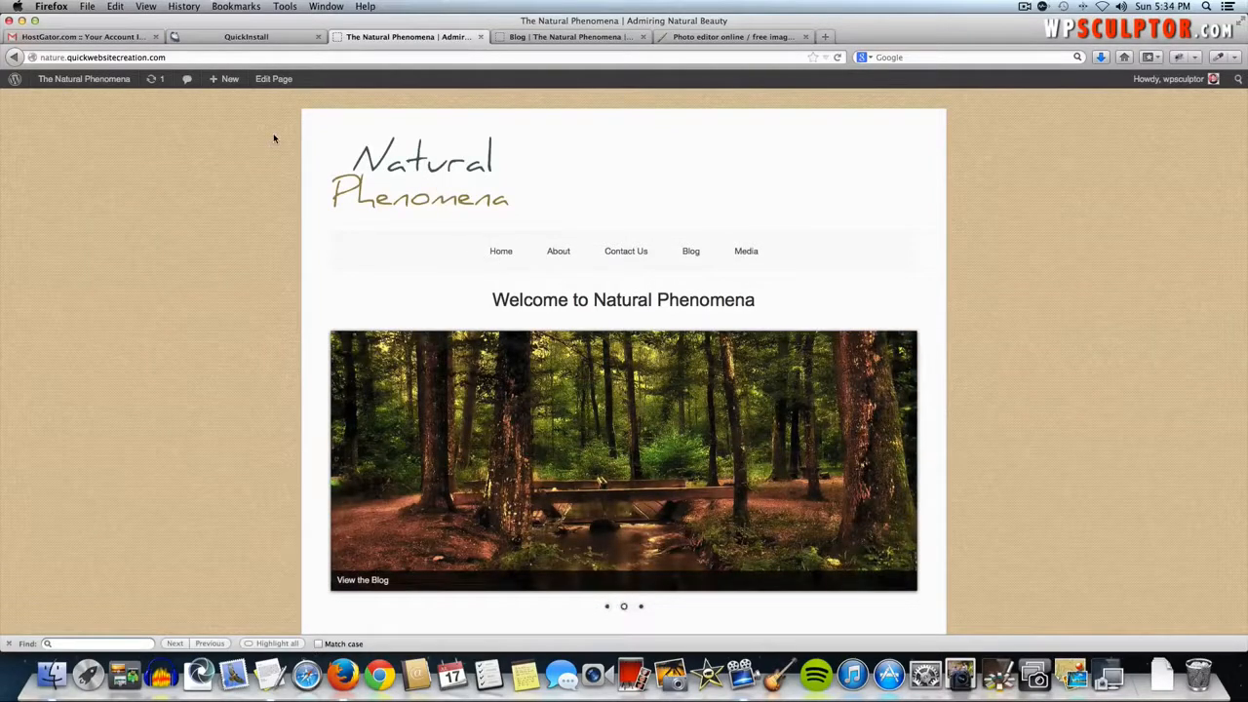
left_click(105, 84)
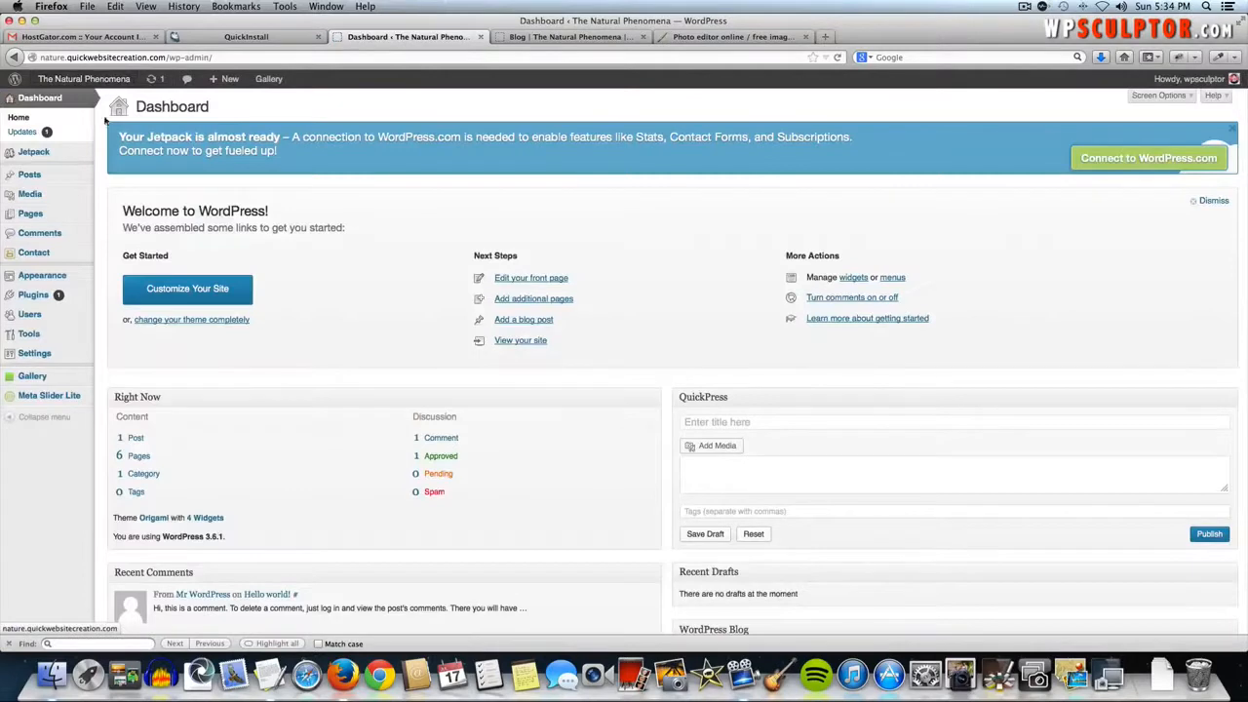
- In Reading settings, keep Welcome to Natural Phenomena as the static front page
mouse_move(86, 356)
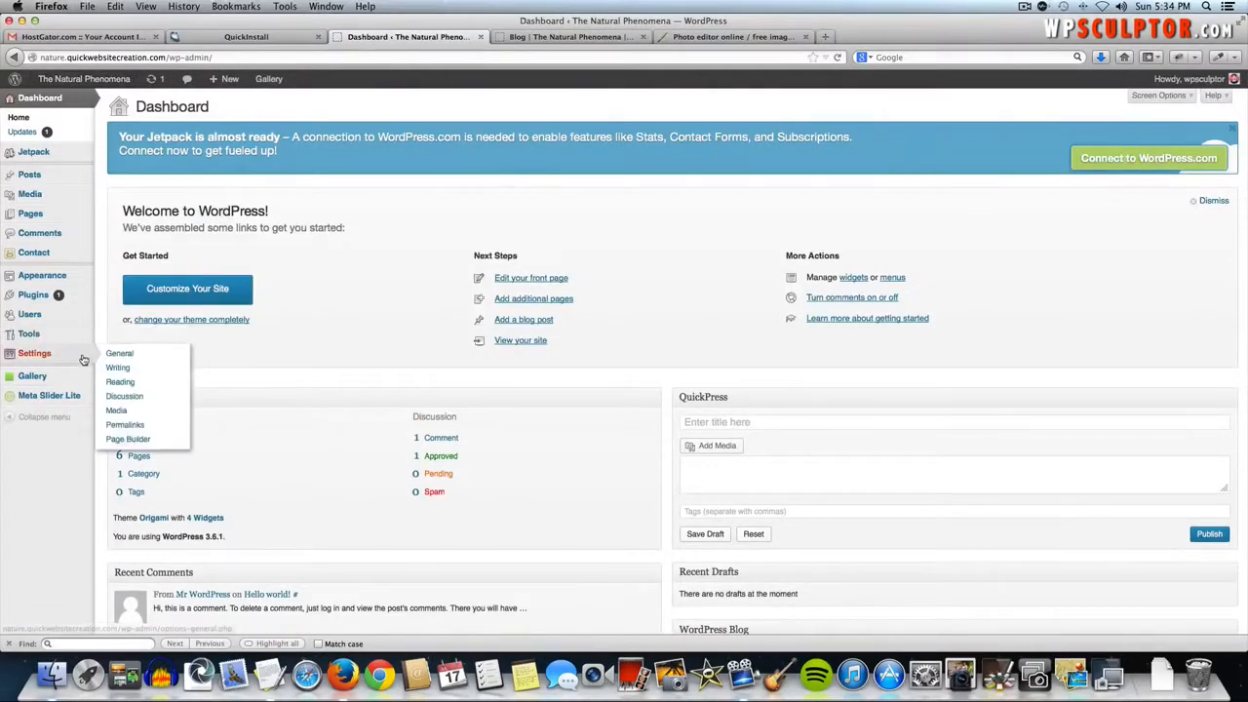
left_click(132, 383)
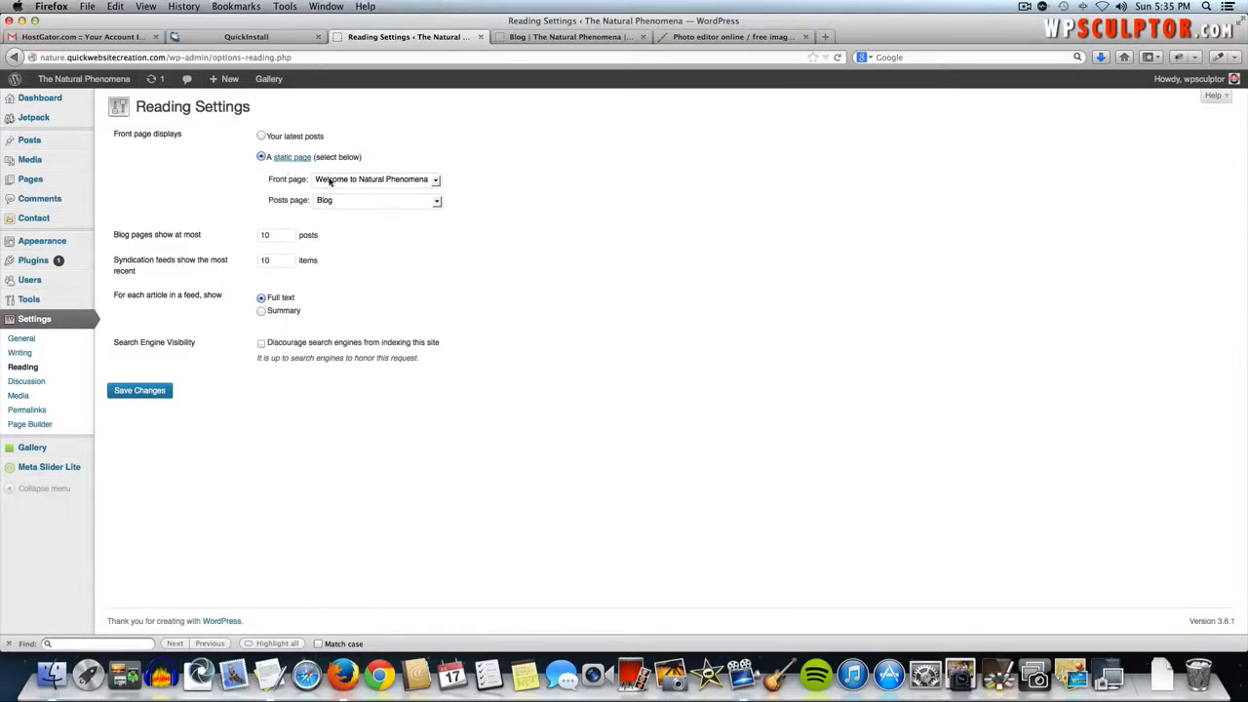
left_click(351, 182)
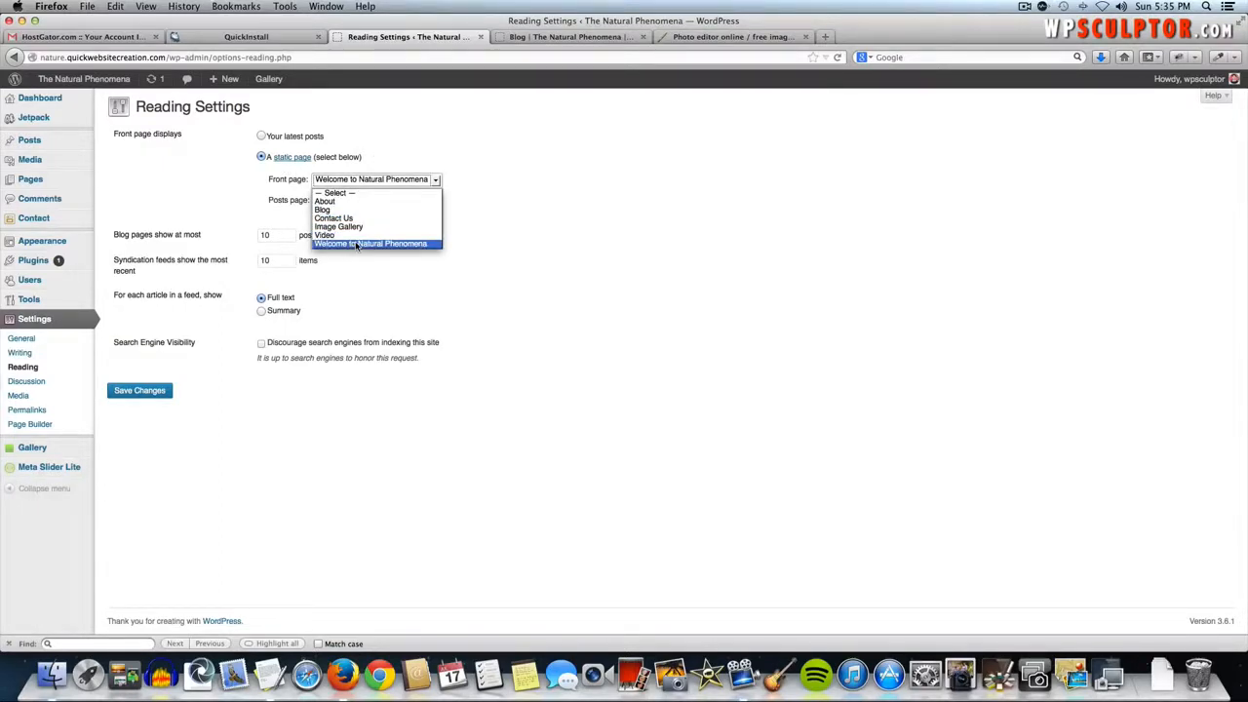
left_click(357, 244)
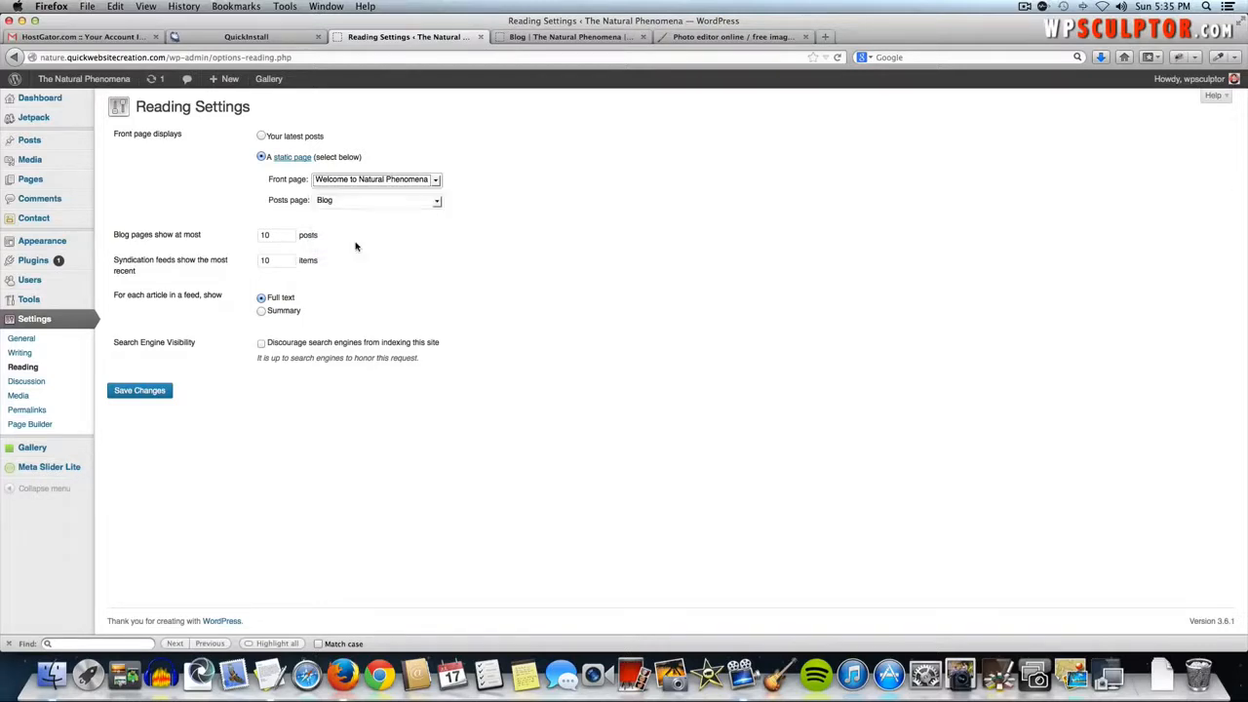
left_click(519, 194)
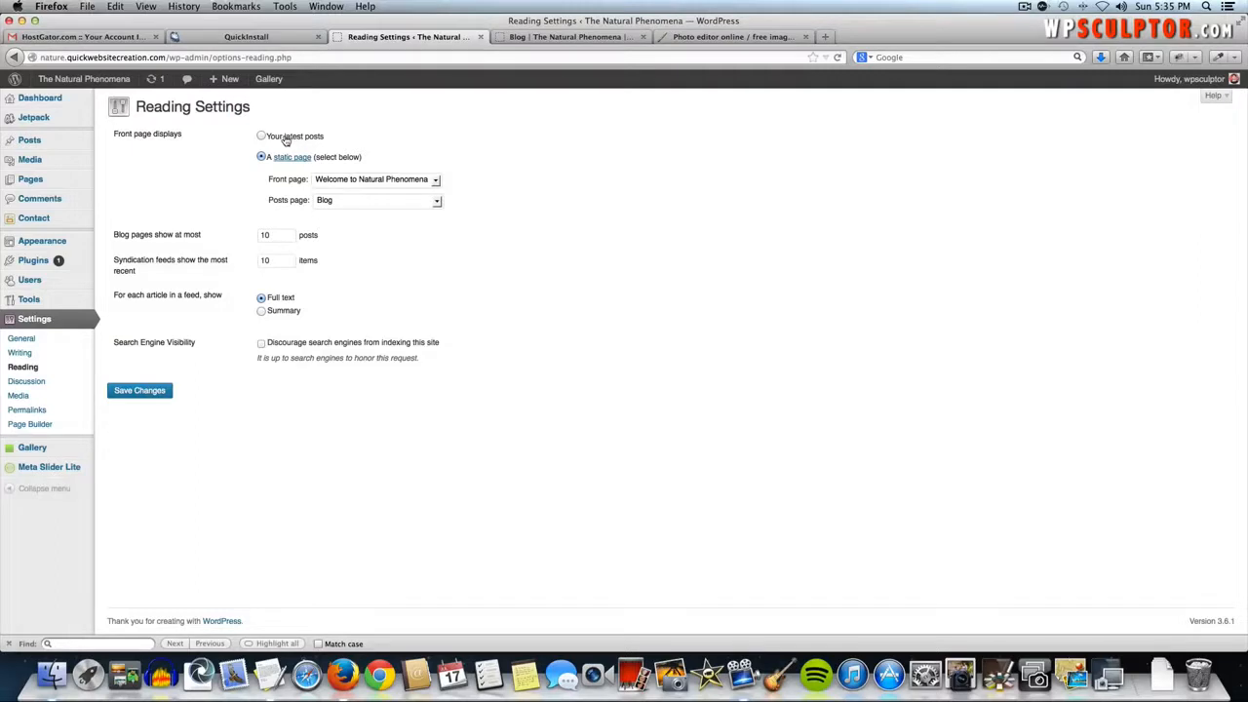
- Keep Blog as the posts page, then open the live site's Blog page
left_click(338, 205)
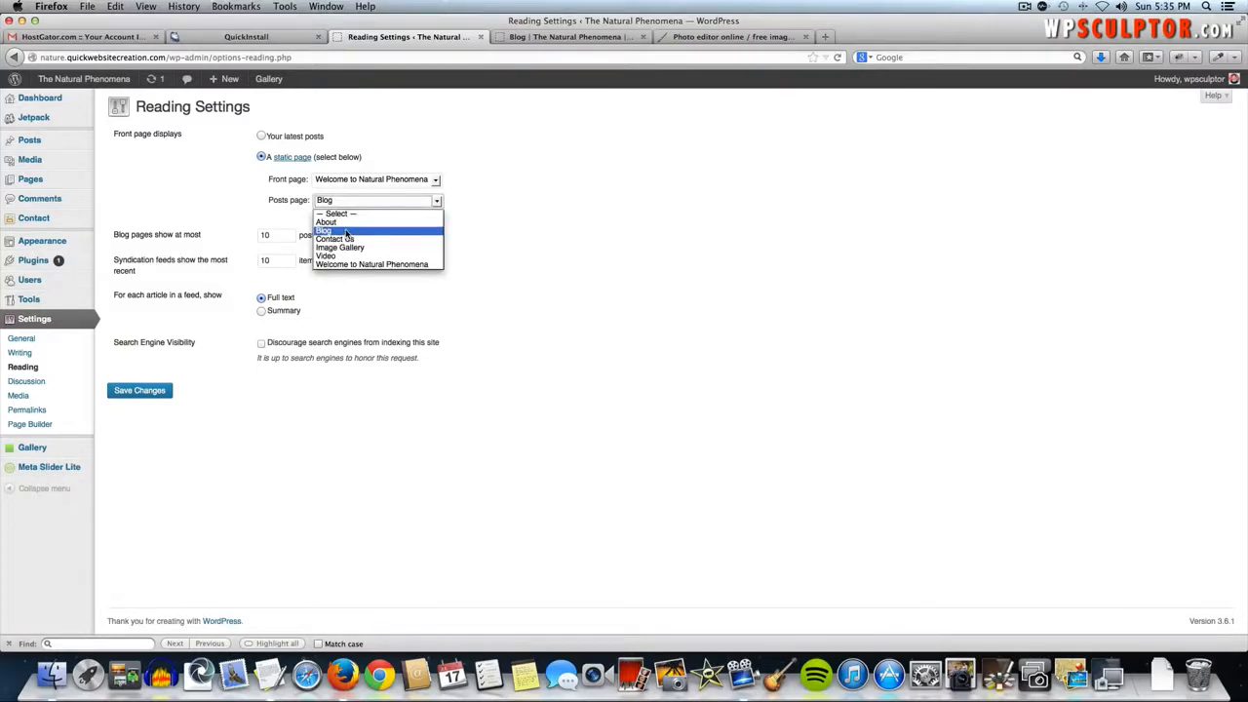
left_click(346, 232)
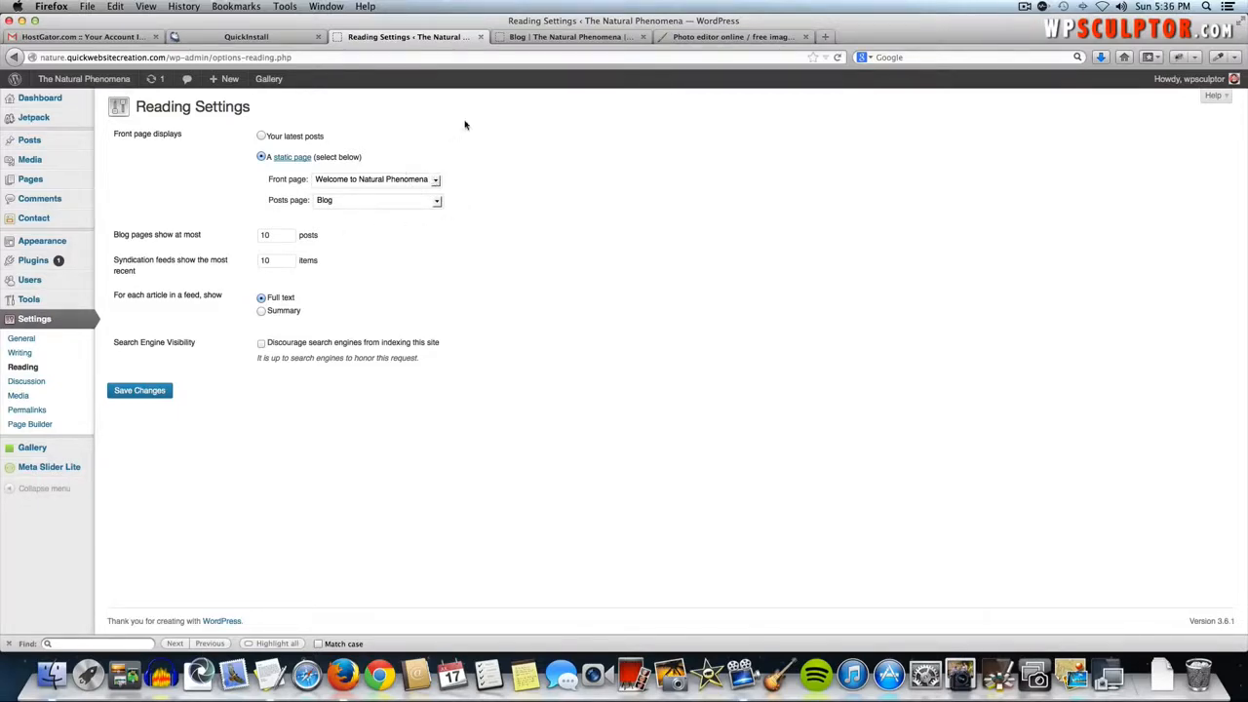
left_click(113, 86)
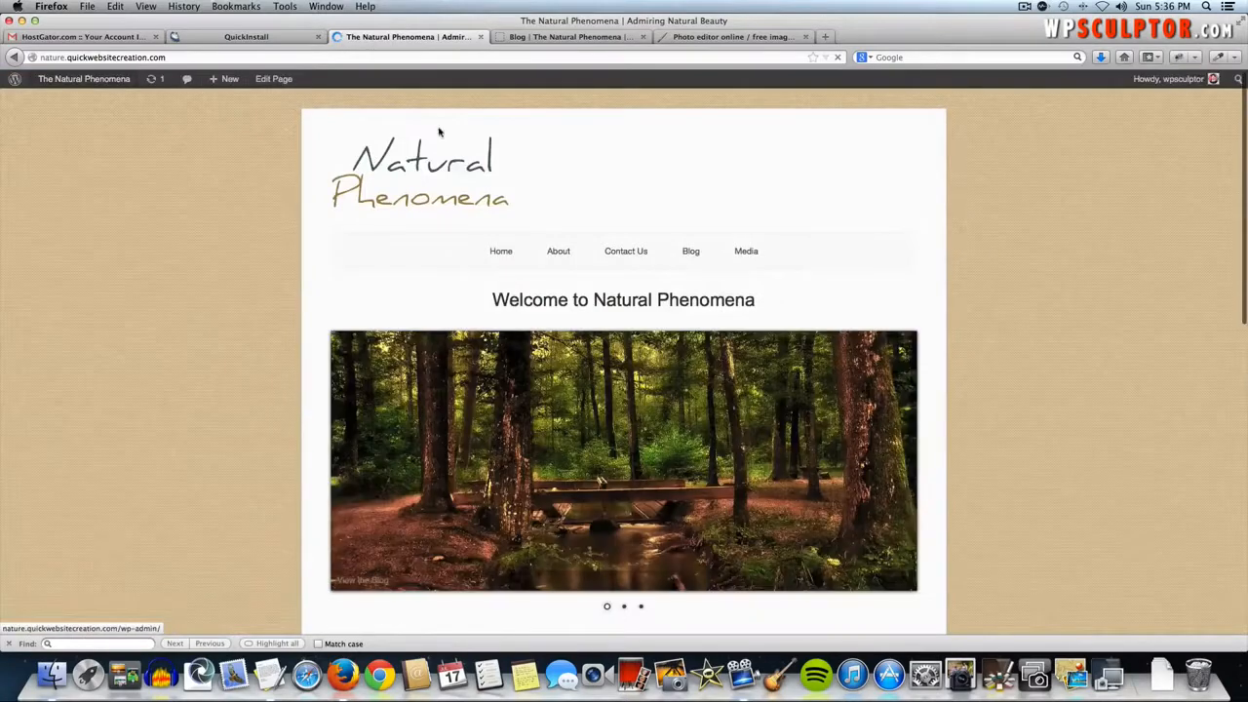
left_click(689, 253)
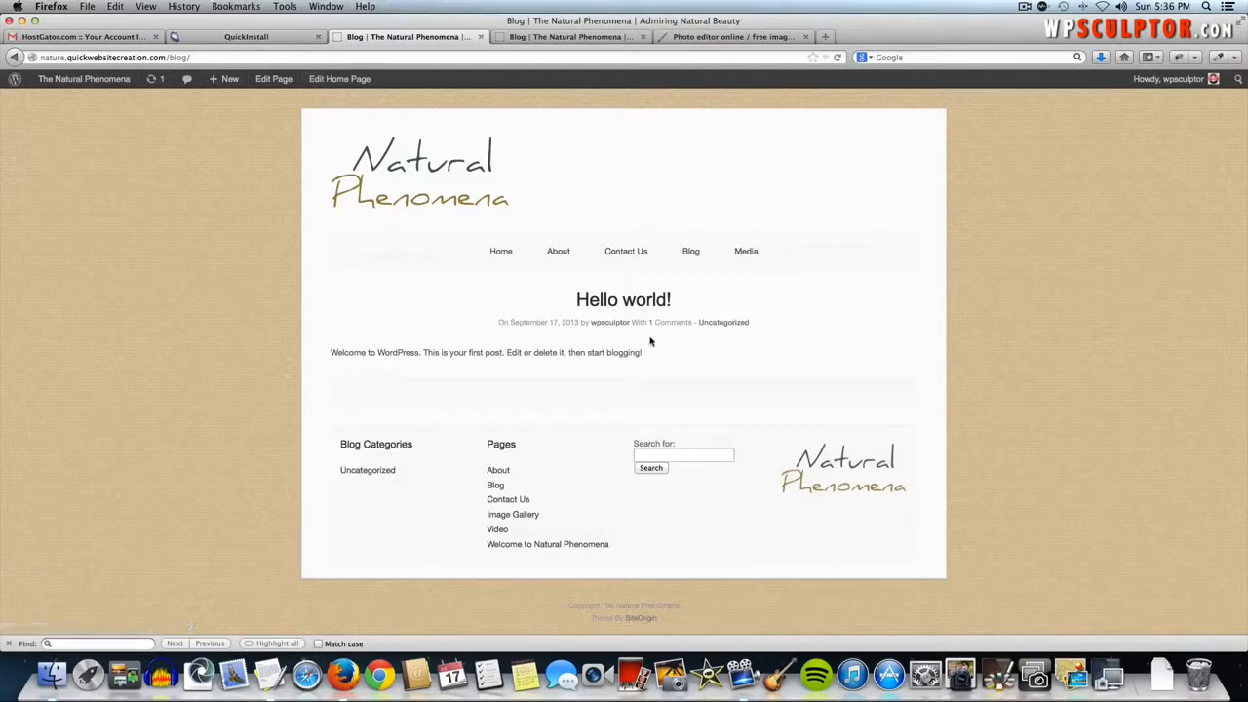
- Read through the live Hello world! post and its comment, then go back to the Dashboard
left_click(599, 308)
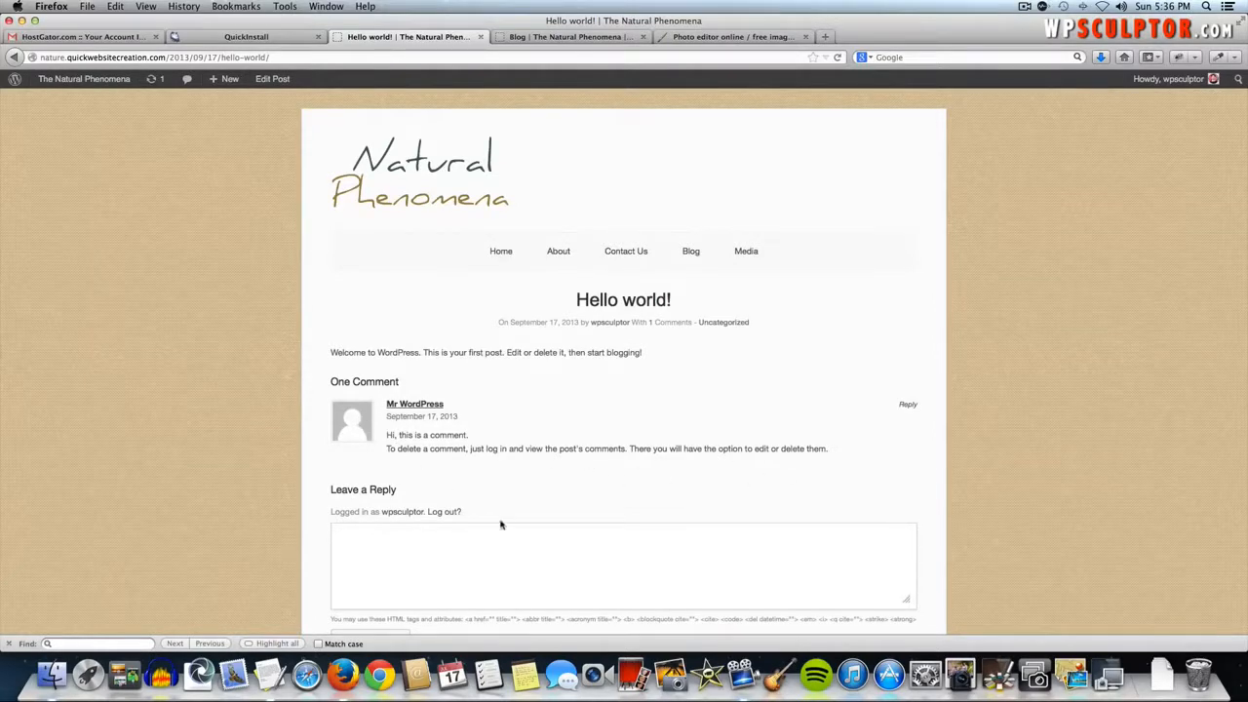
scroll(499, 547, "down", 2)
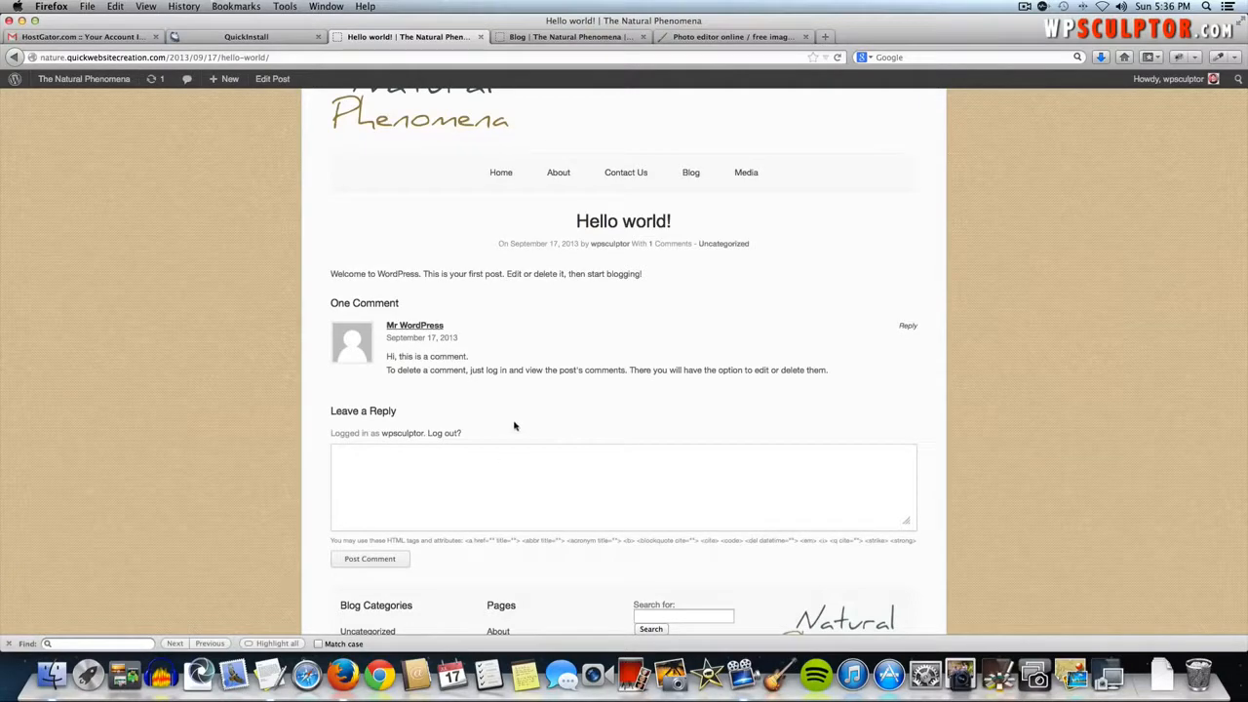
scroll(515, 425, "up", 2)
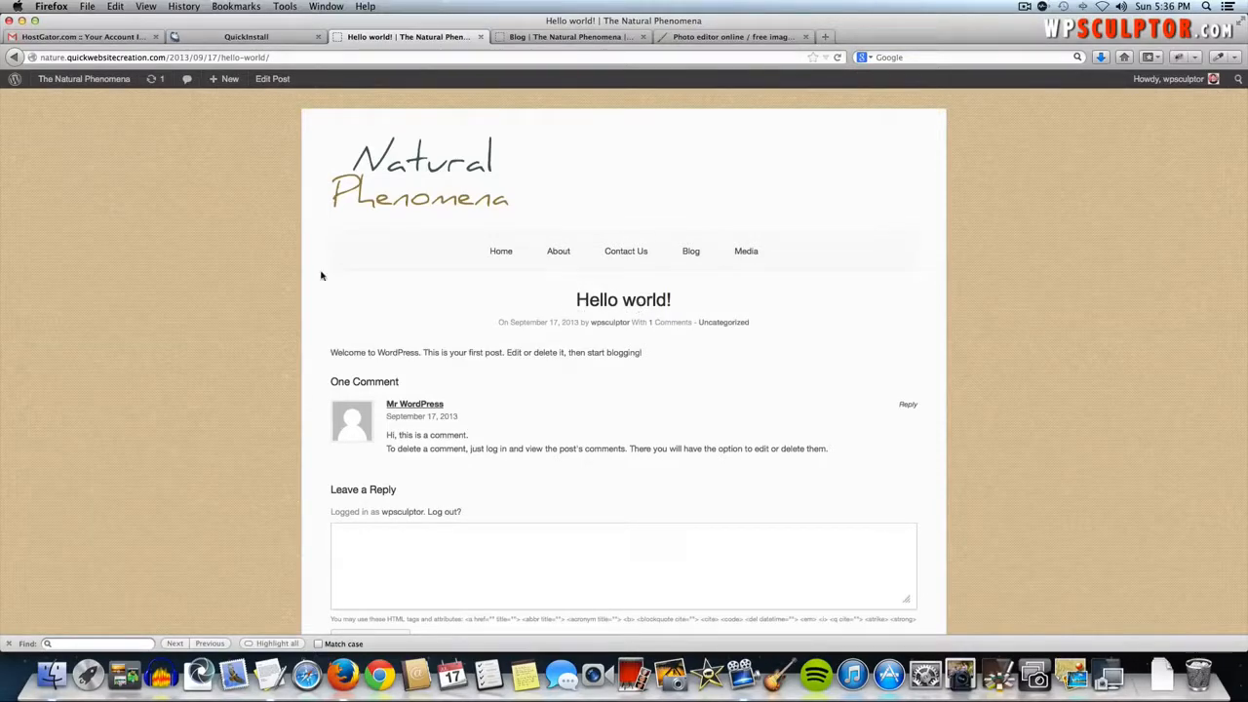
left_click(86, 80)
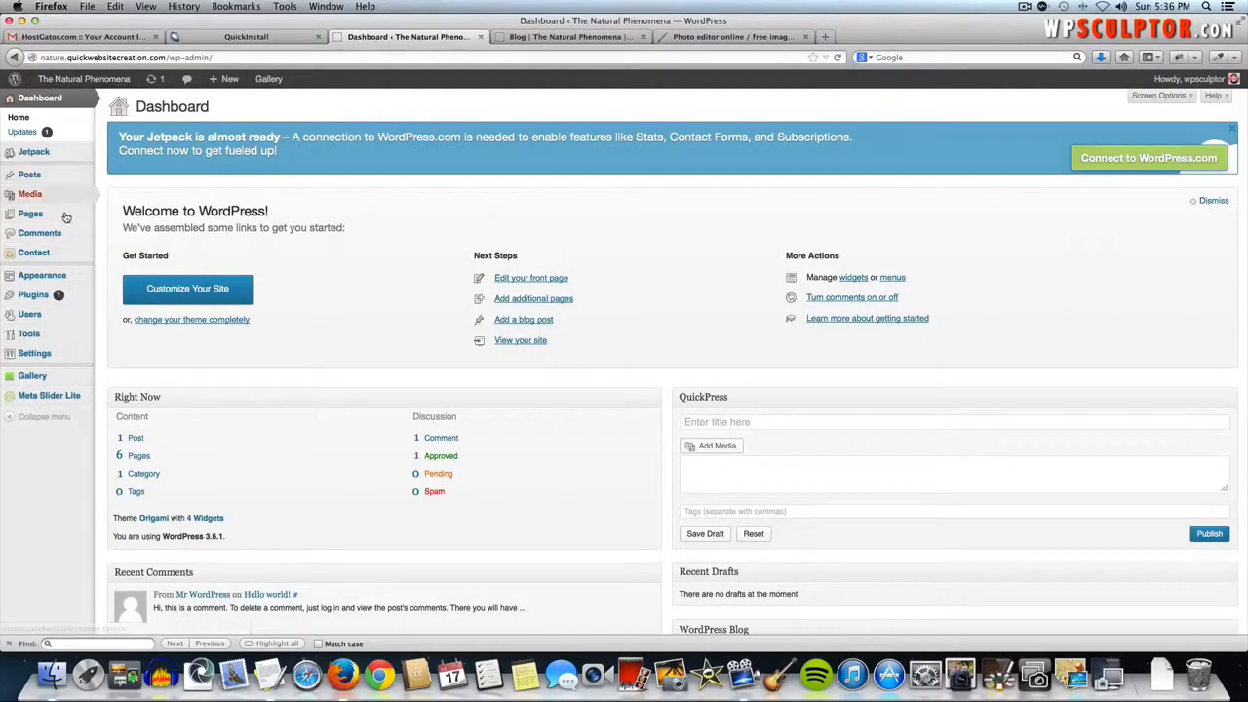
- Move the Hello world! post to the Trash from All Posts and start a new post
mouse_move(64, 218)
mouse_move(58, 181)
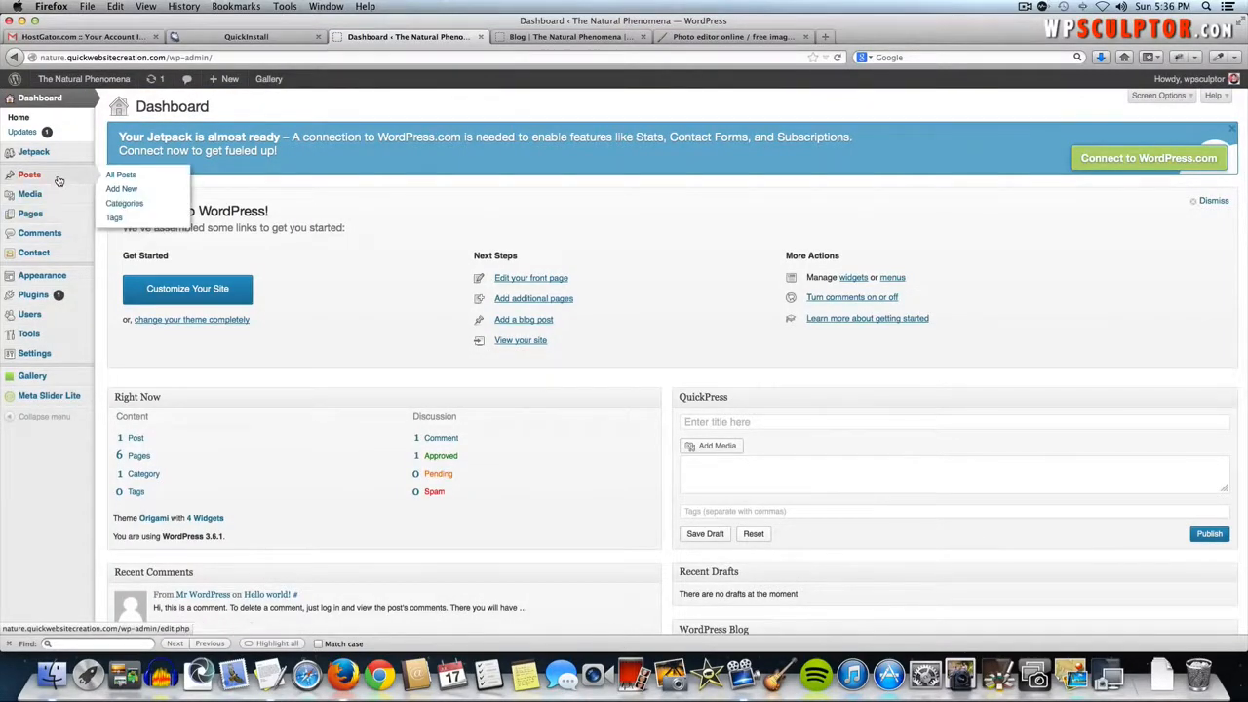
left_click(123, 177)
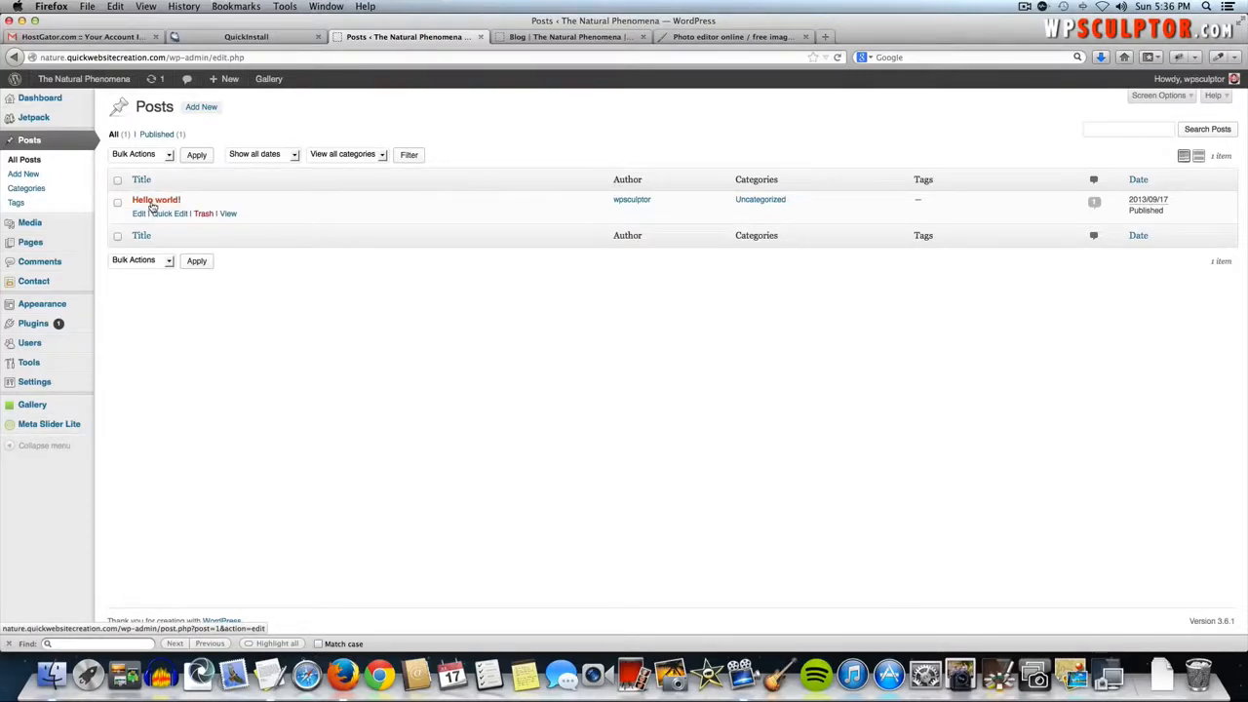
left_click(203, 214)
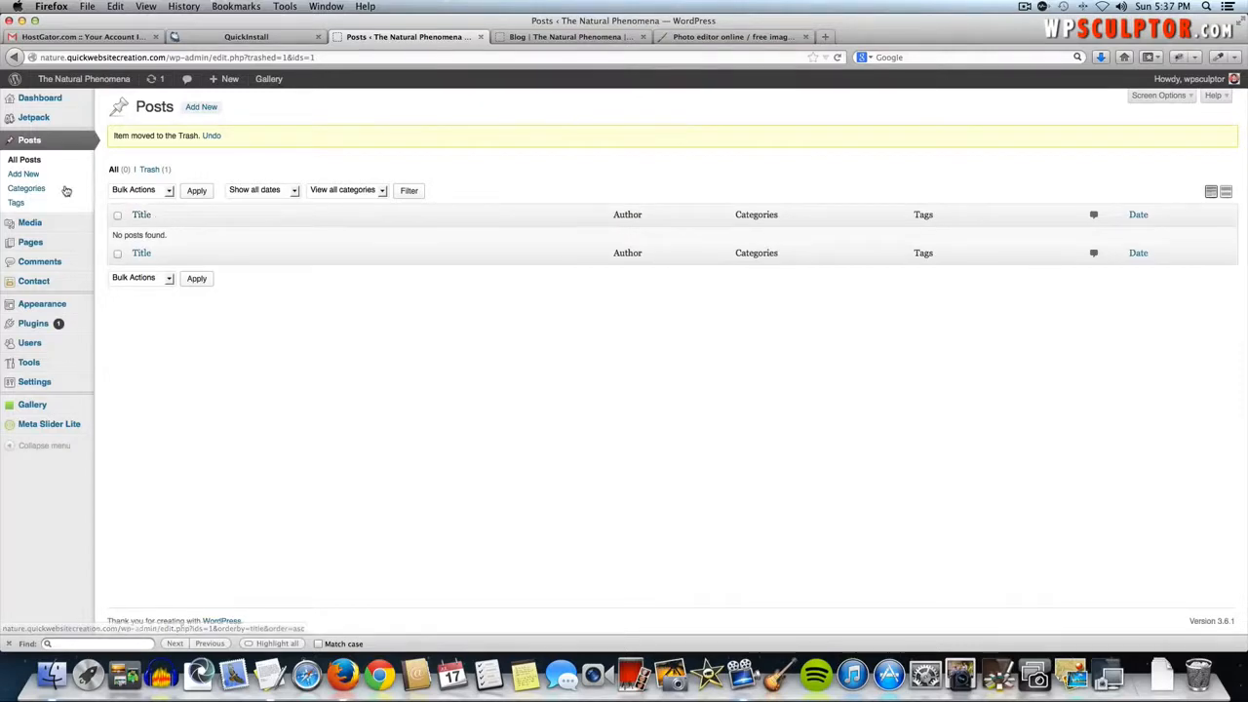
left_click(30, 174)
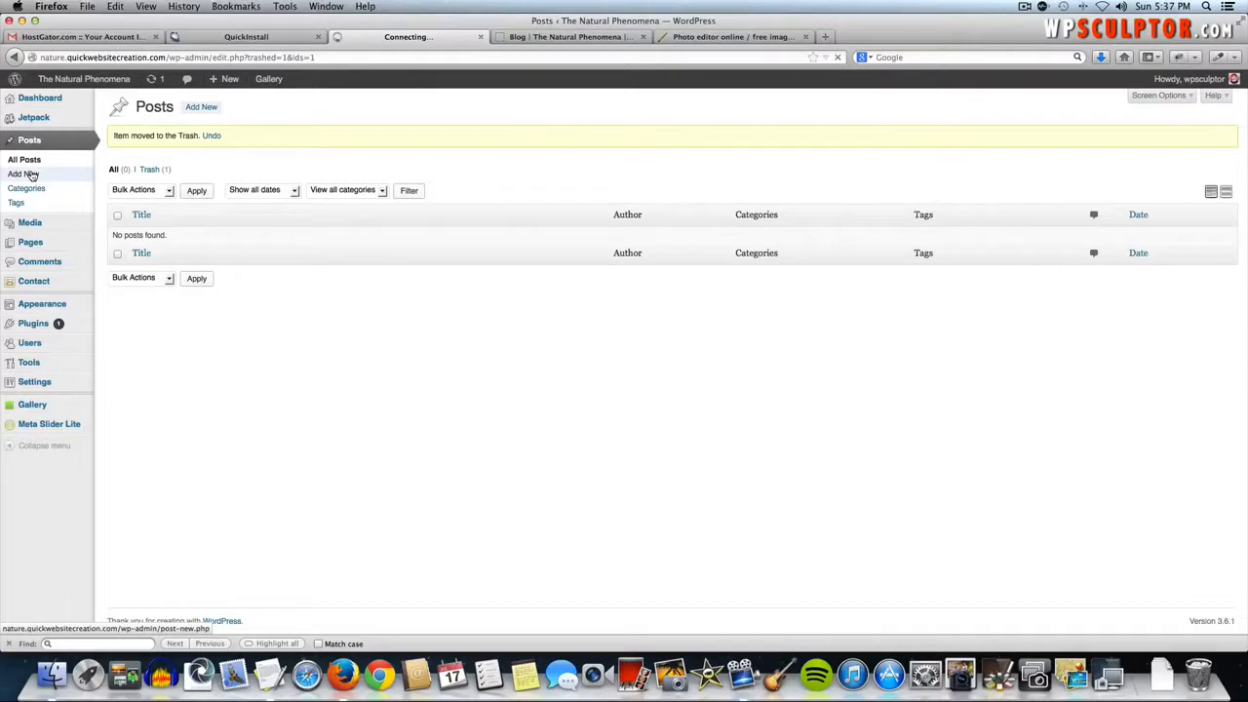
- Select both paragraphs of Blog Post One's text in the notes and switch the editor to Visual
key("super+Tab")
key("super+Tab")
key("super+Tab")
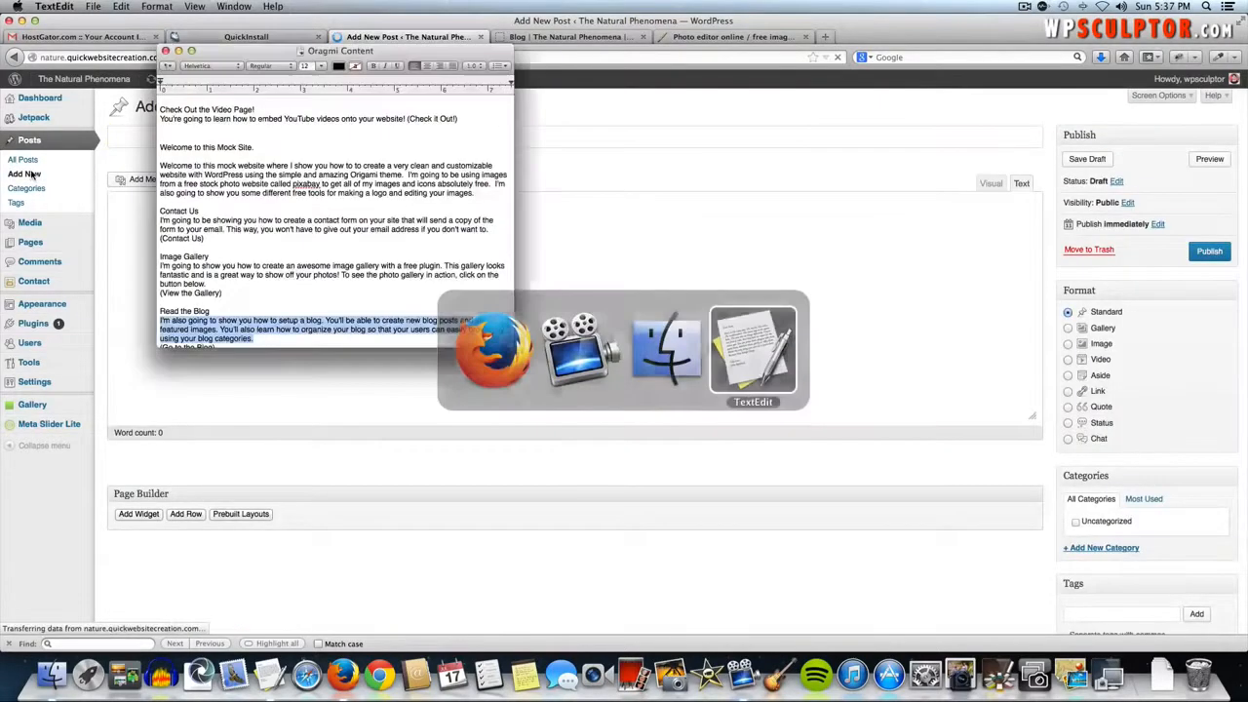
scroll(274, 239, "down", 5)
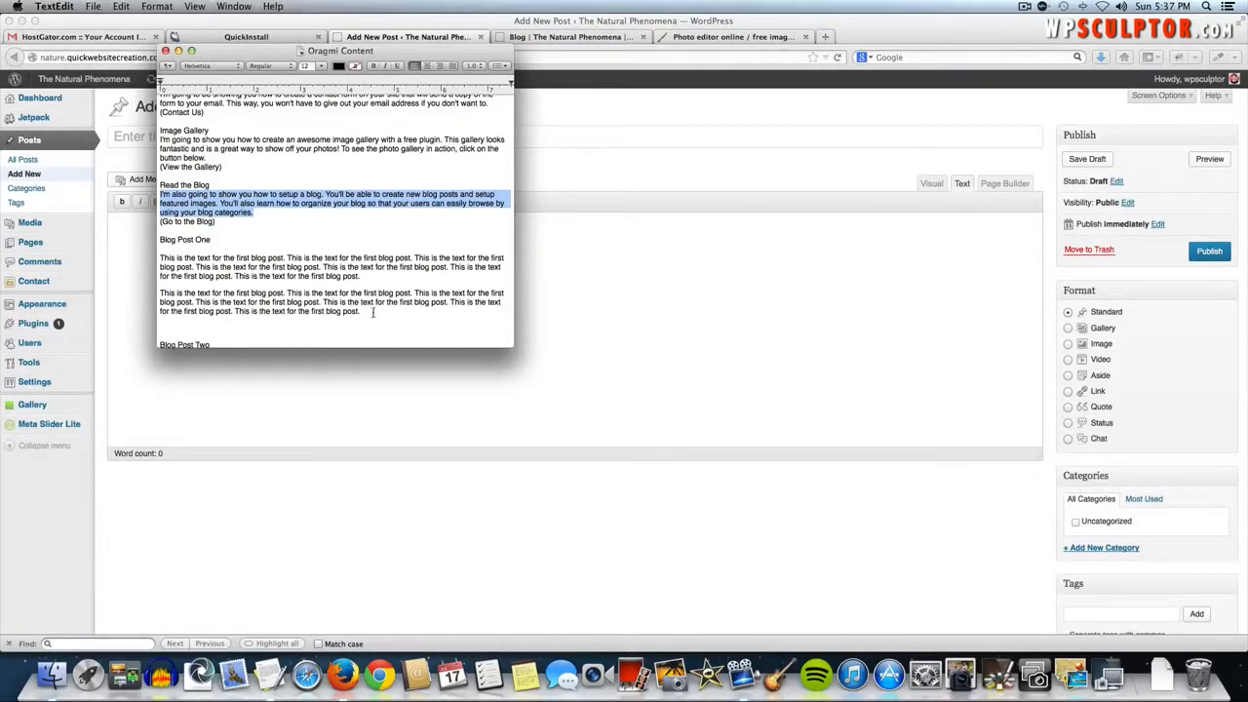
left_click_drag(372, 312, 160, 257)
key("super+c")
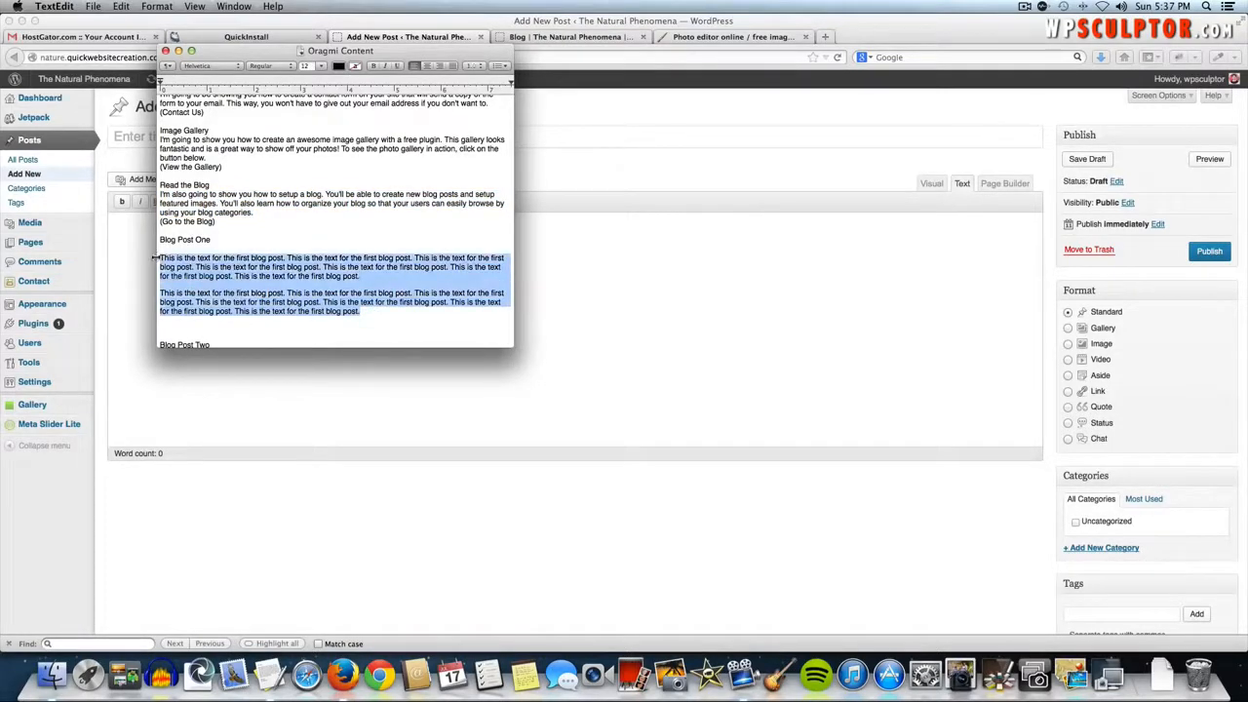
left_click(753, 276)
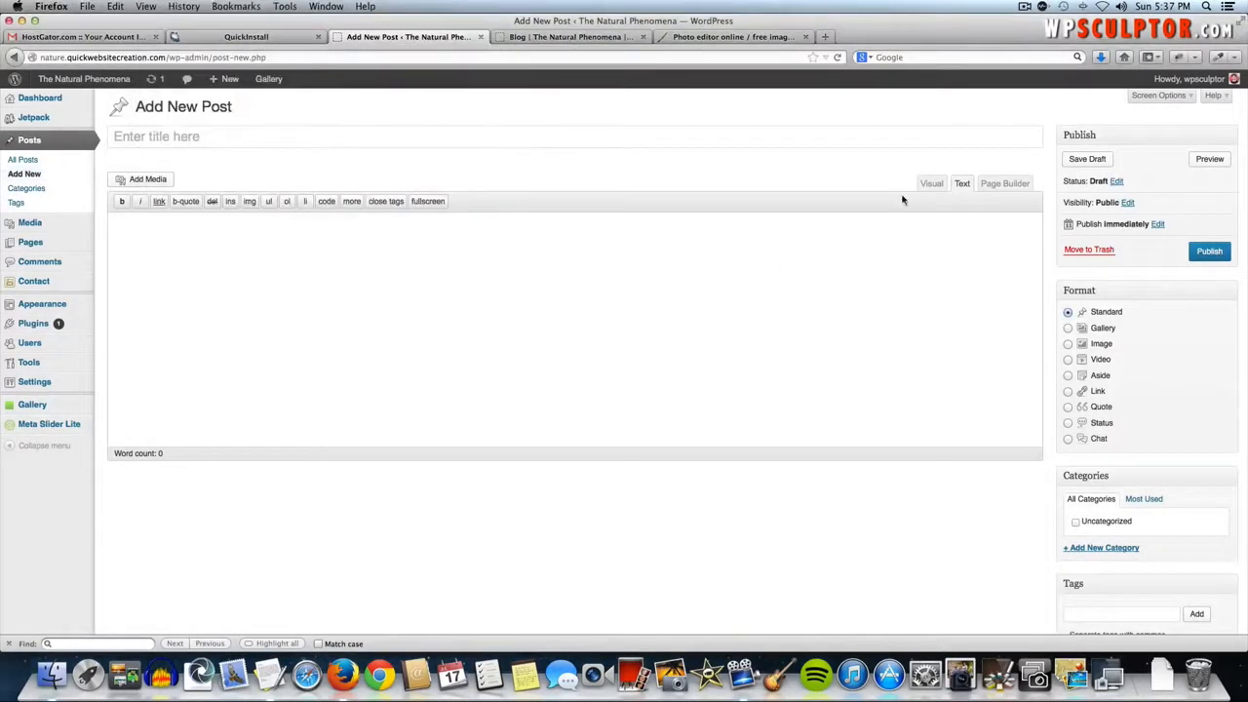
left_click(932, 183)
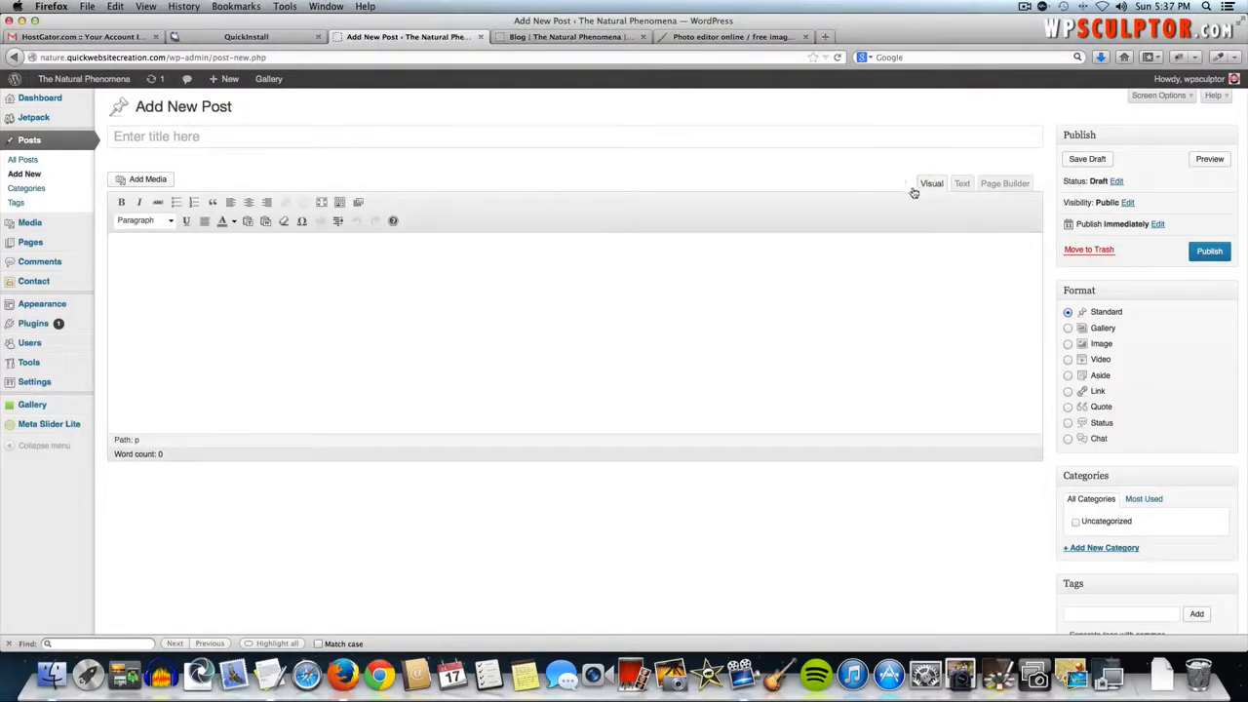
- Title the post 'Blog Post 1' and paste the two copied paragraphs into its body
left_click(546, 146)
type("Blo")
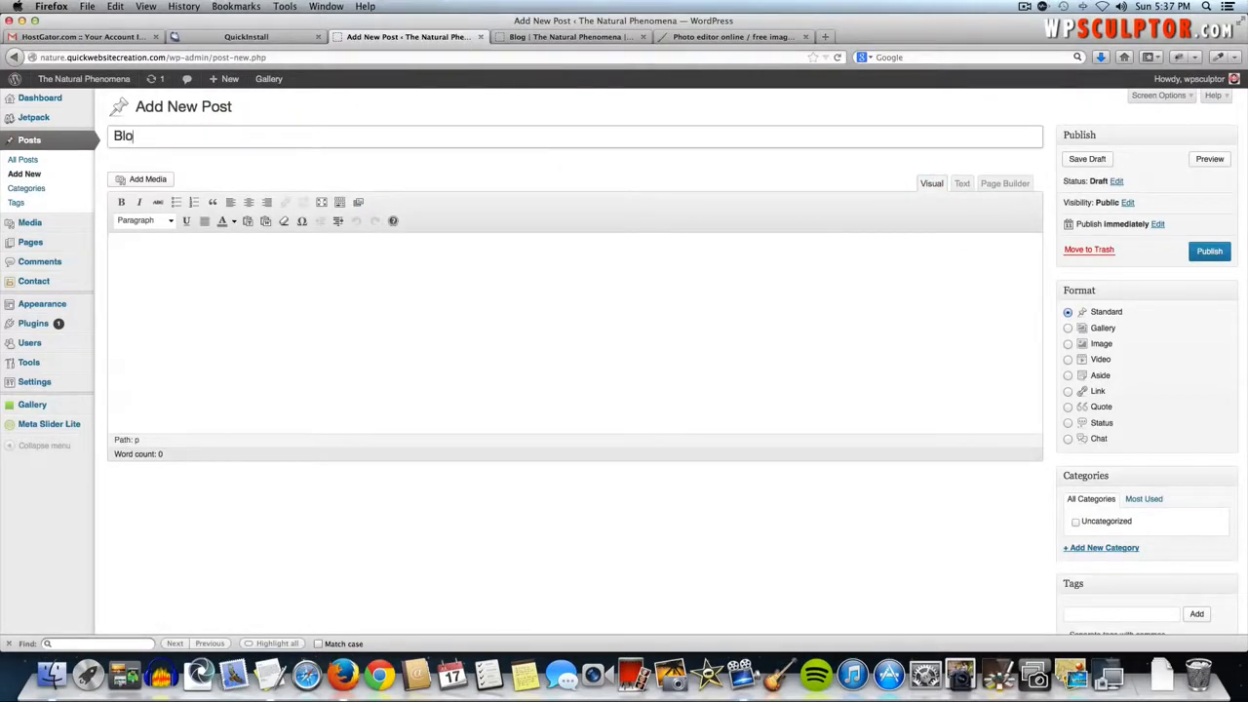
type("g Post 1")
left_click(453, 249)
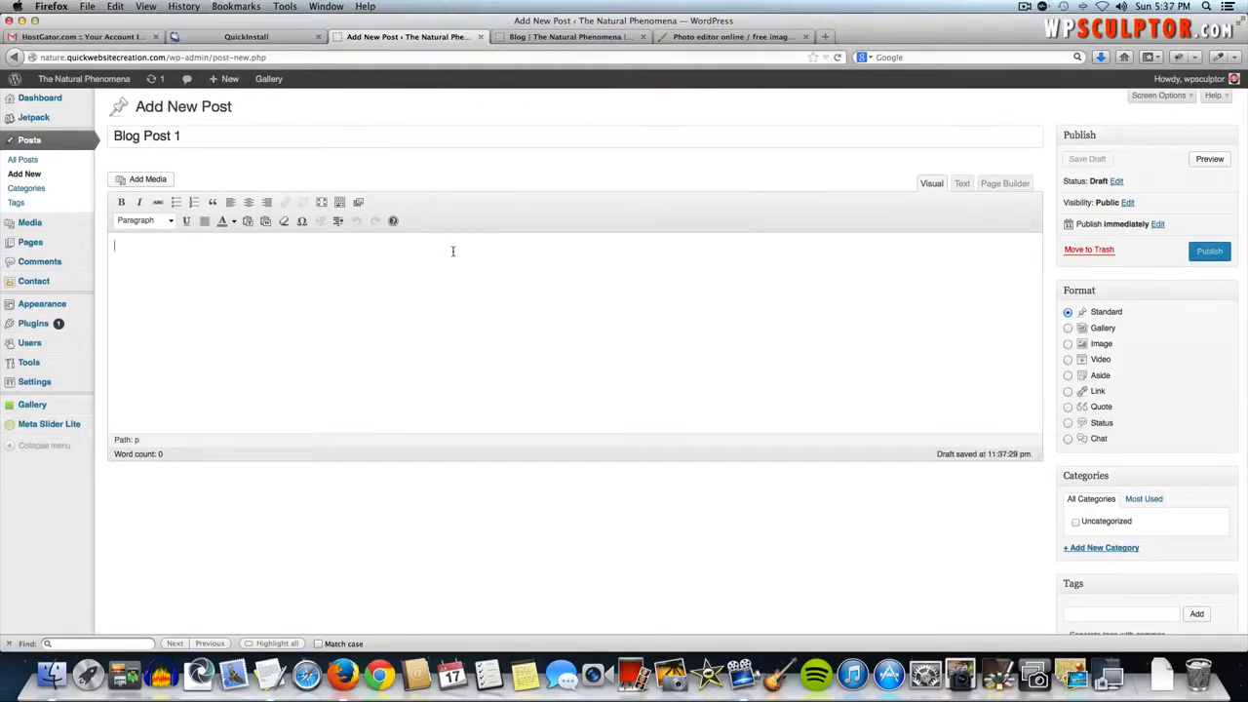
key("super+v")
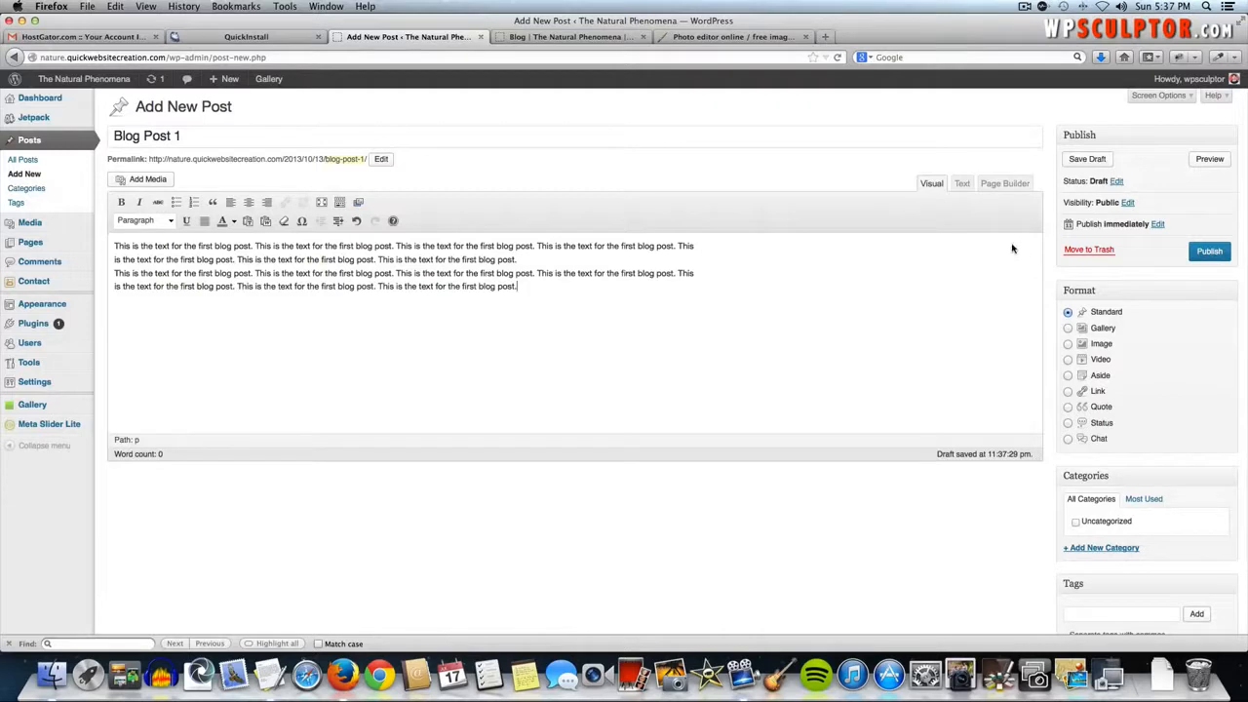
scroll(992, 324, "down", 1)
scroll(993, 326, "down", 1)
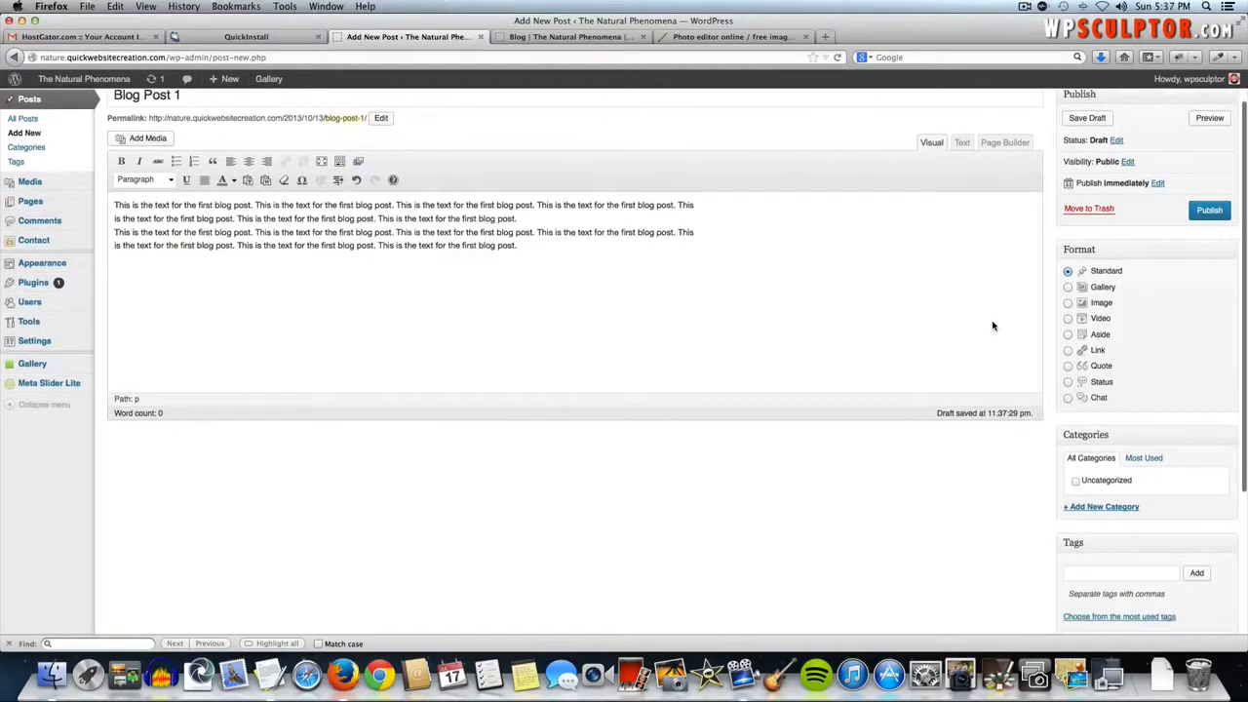
scroll(993, 325, "up", 1)
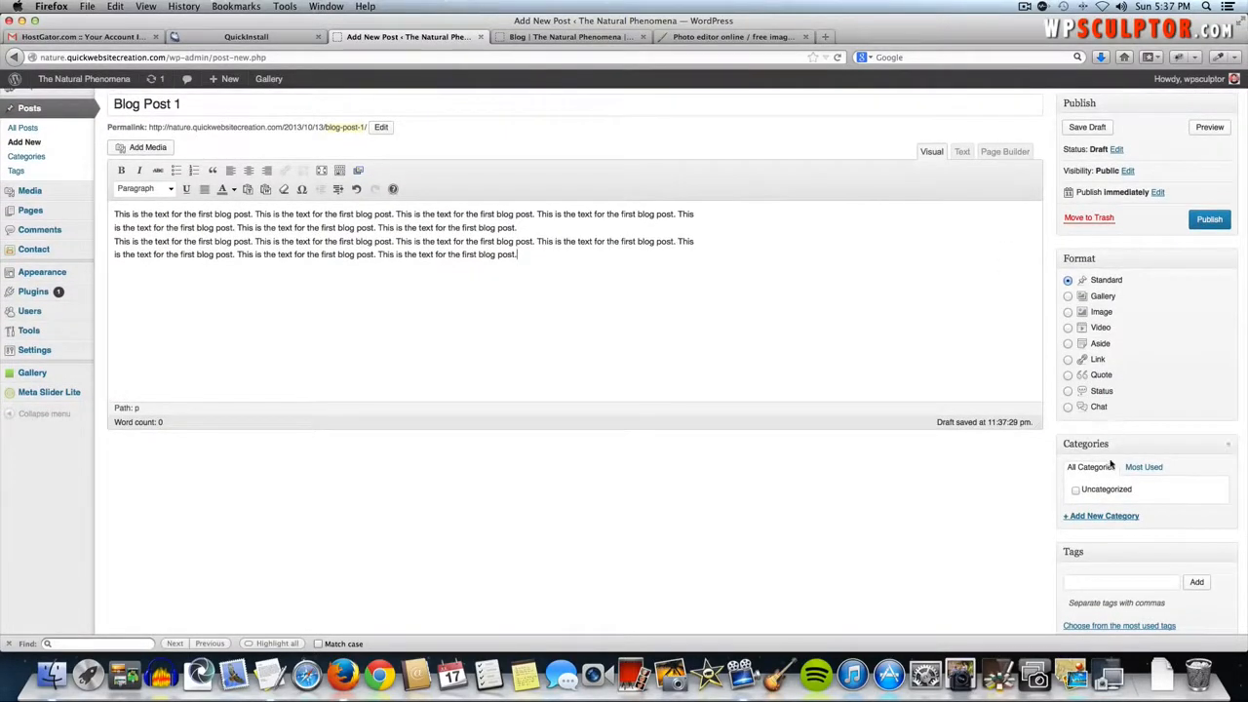
- Create a 'Sunset' category and assign Blog Post 1 to it, leaving Uncategorized unticked
left_click(1099, 516)
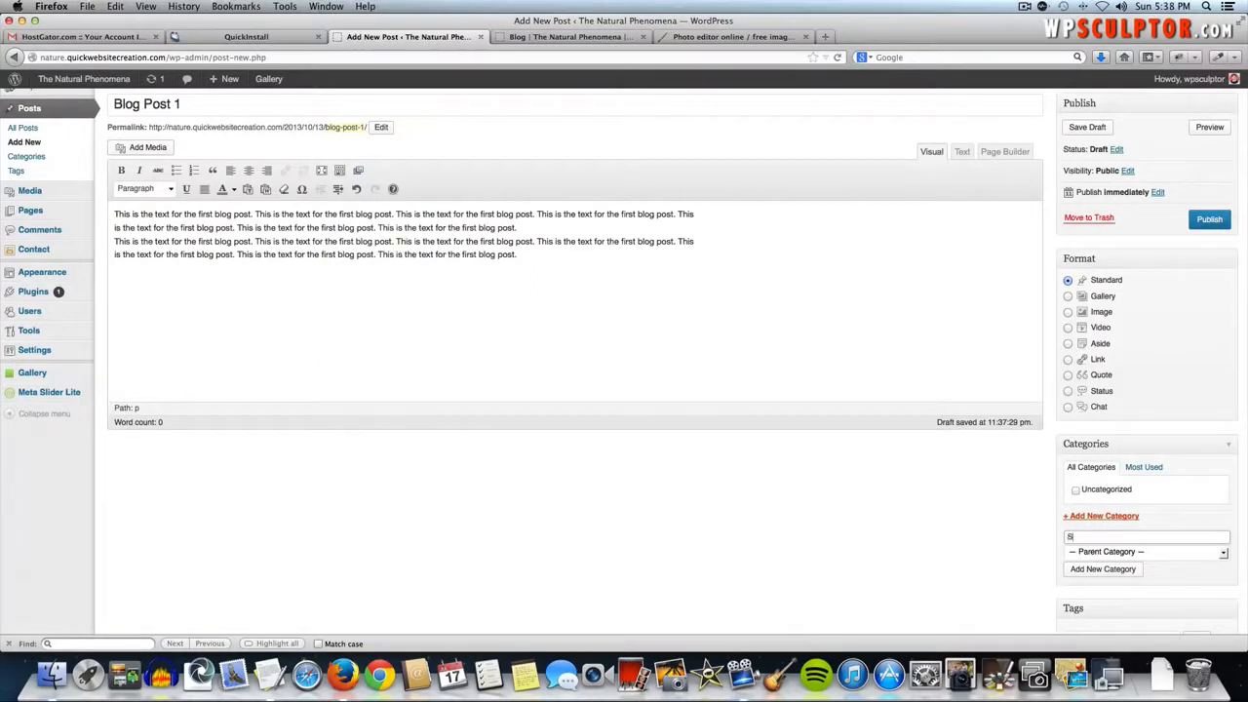
type("Sunset")
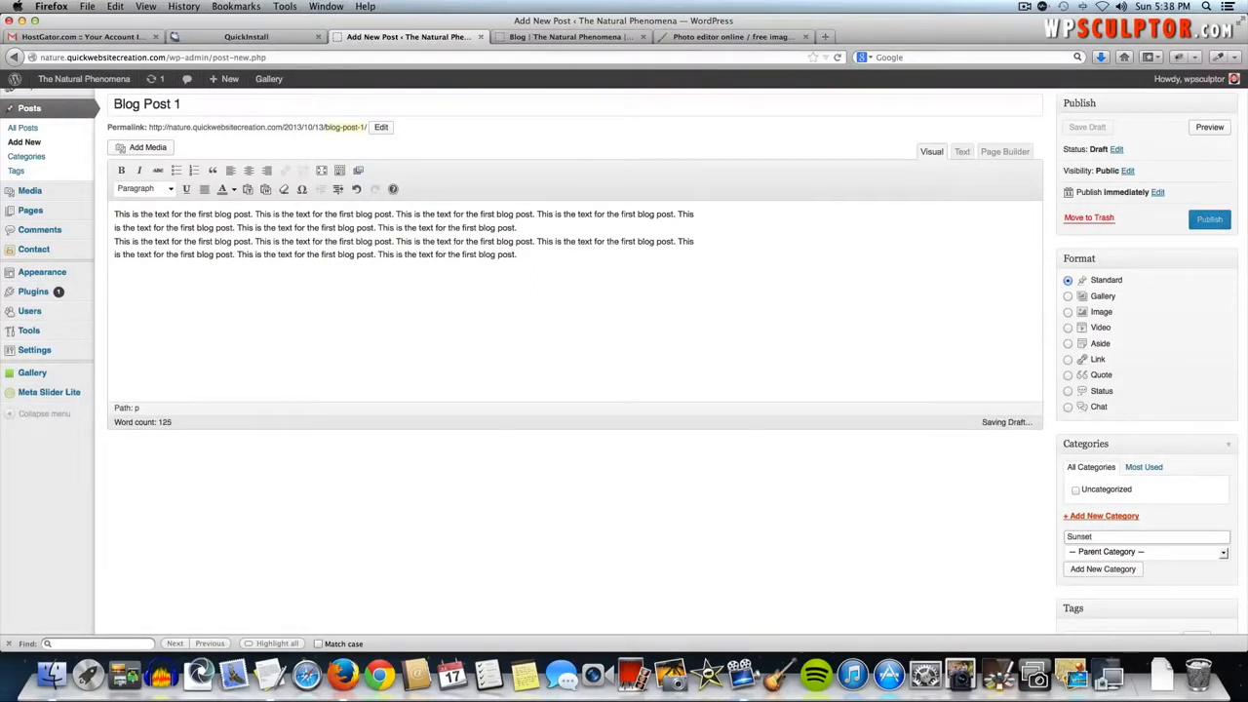
left_click(1110, 570)
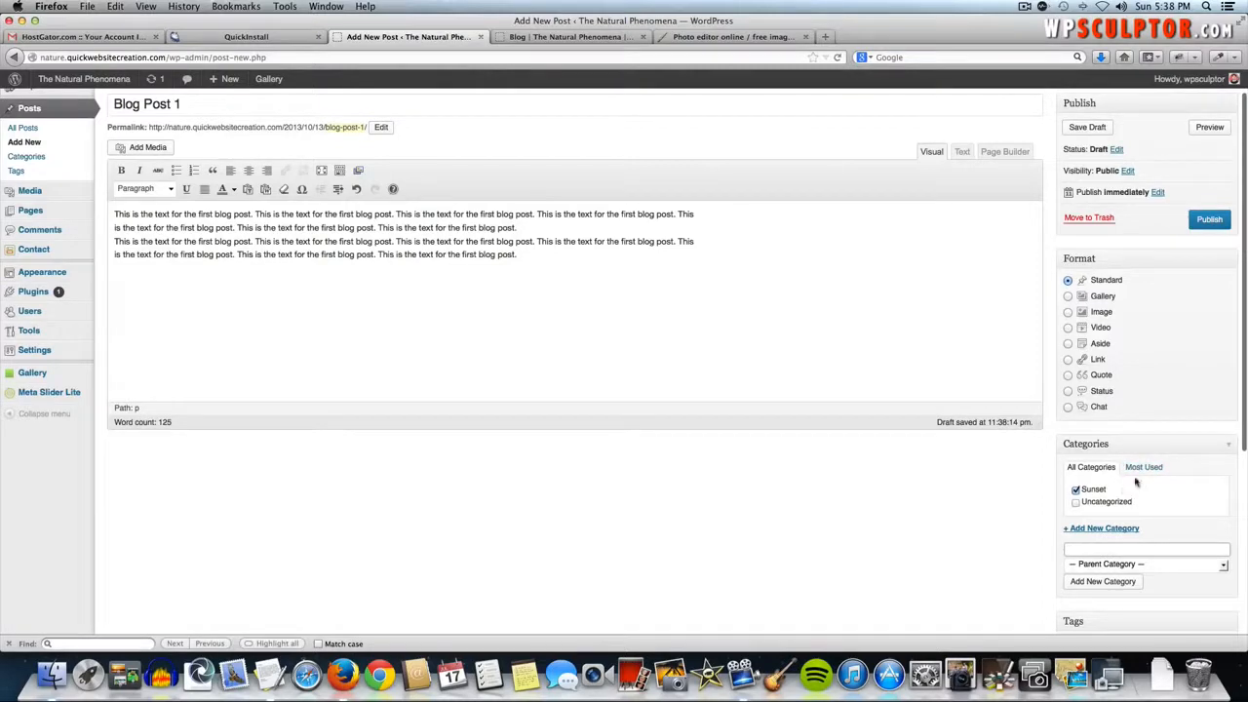
left_click(1075, 502)
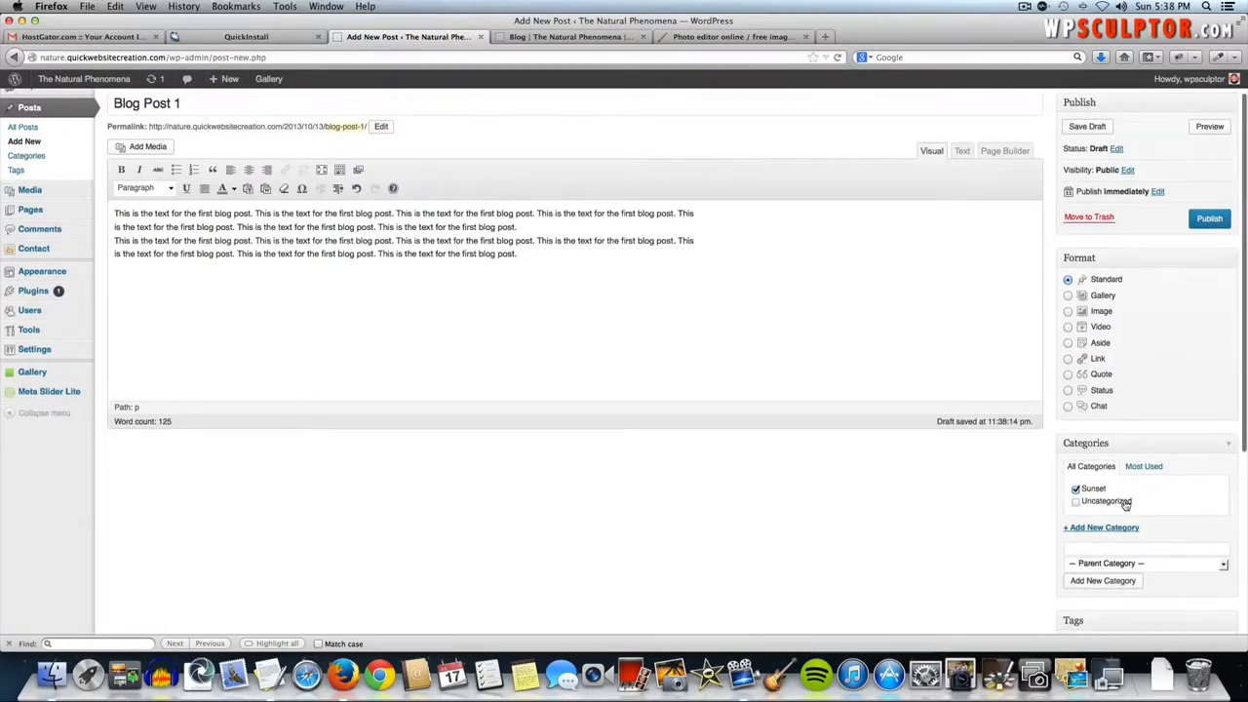
scroll(1101, 497, "down", 5)
scroll(1124, 500, "down", 2)
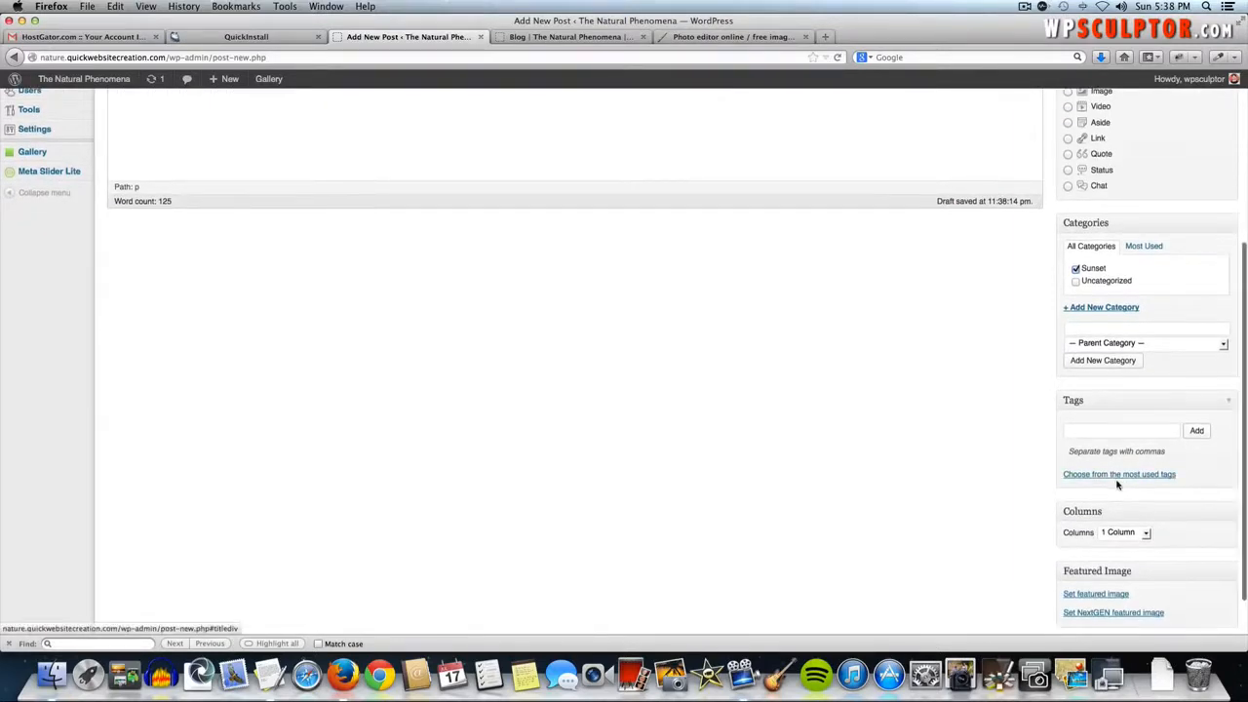
scroll(1121, 487, "down", 1)
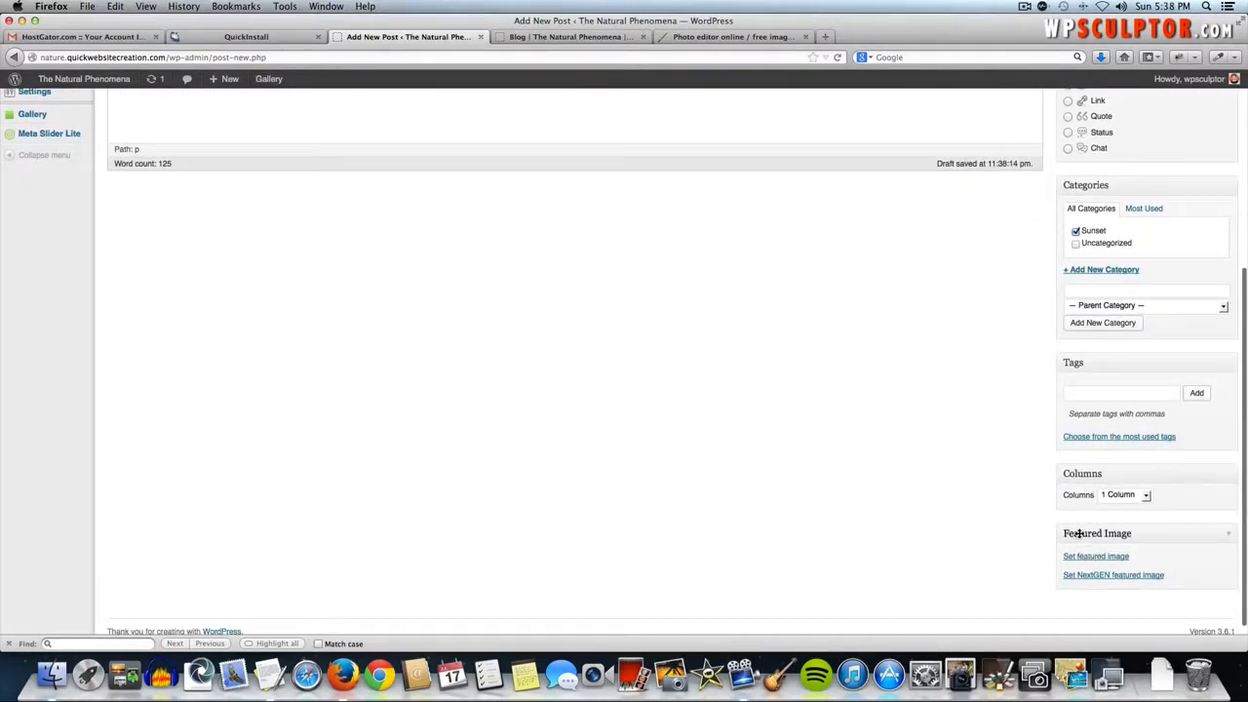
- Upload kezar-lake-108221_1280.jpg from Blog Post Images HQ and set it as Blog Post 1's featured image
left_click(1117, 560)
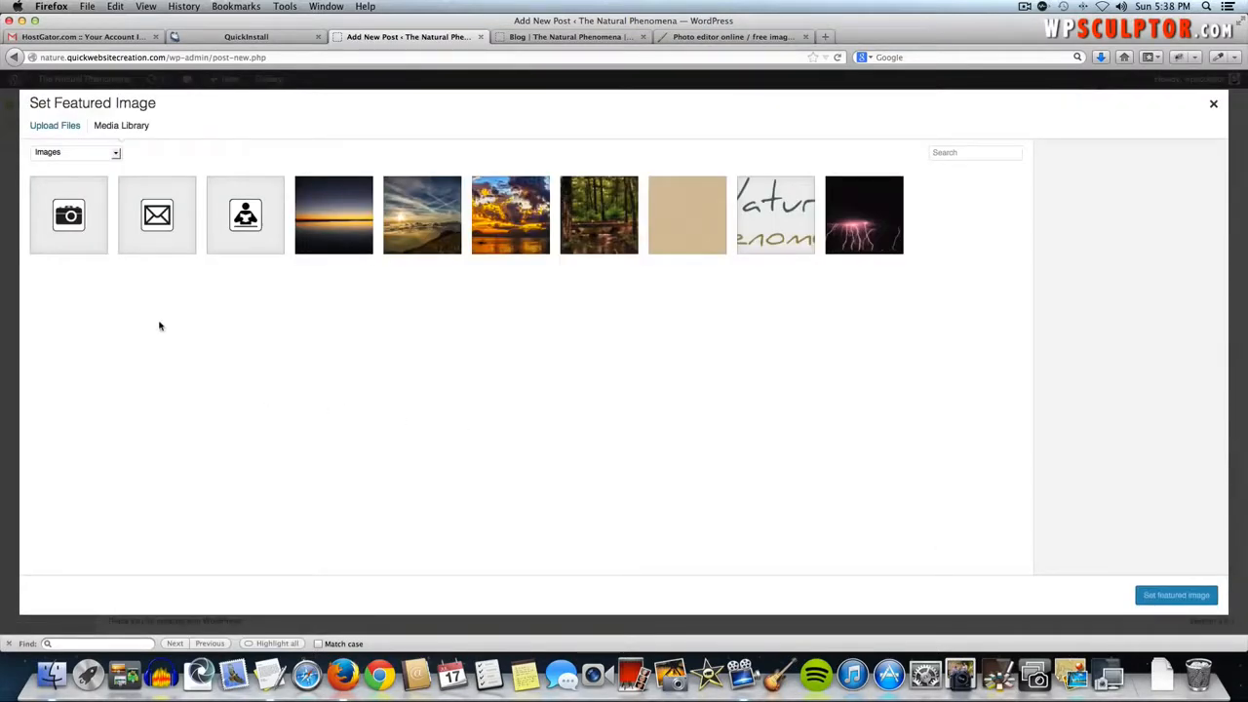
left_click(44, 127)
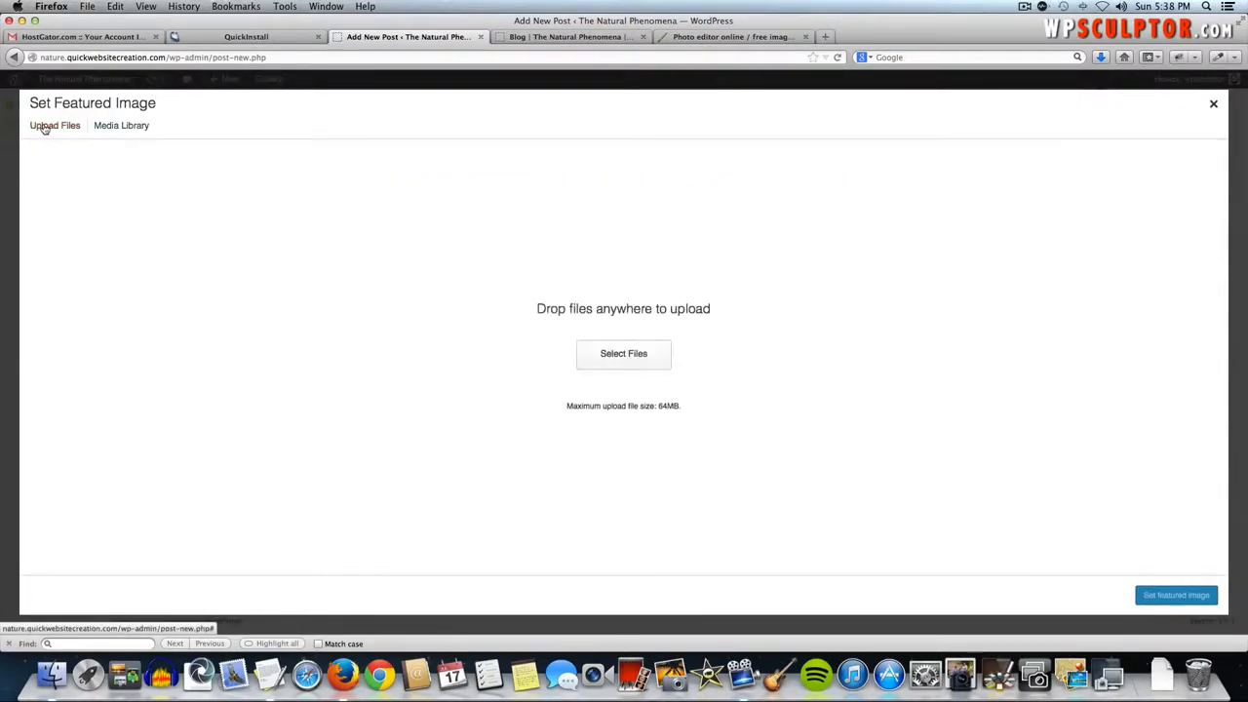
left_click(583, 358)
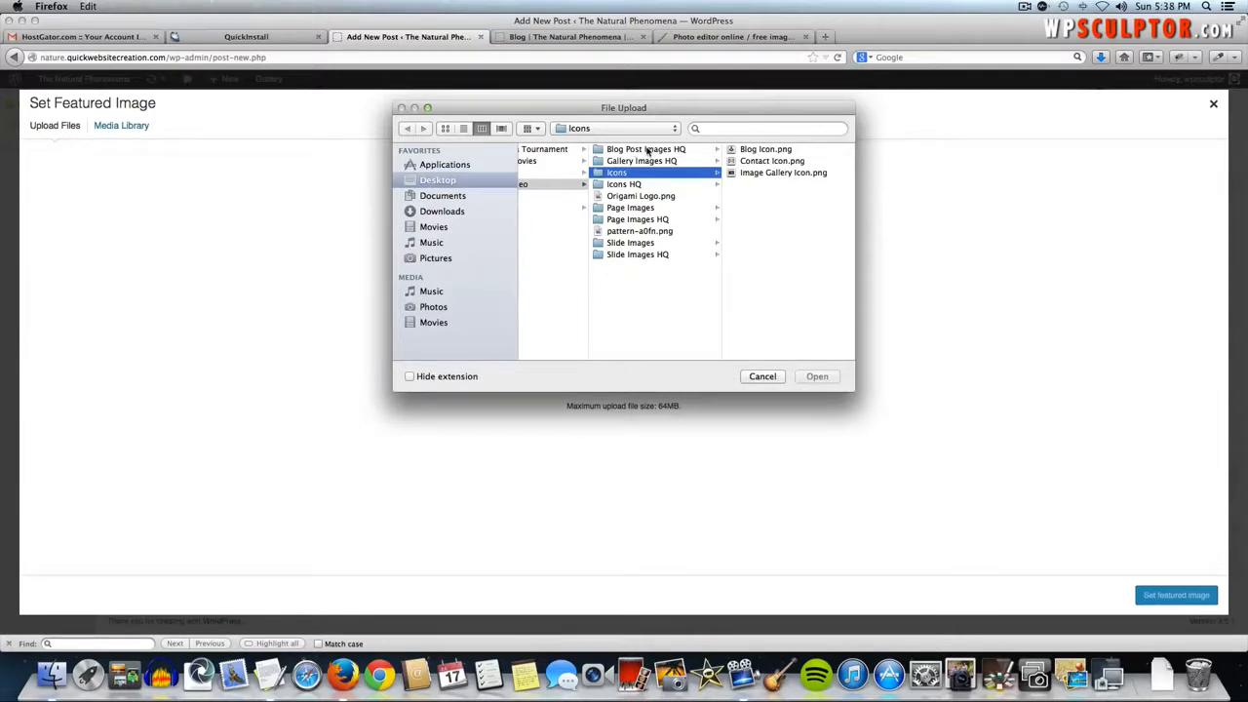
left_click(656, 152)
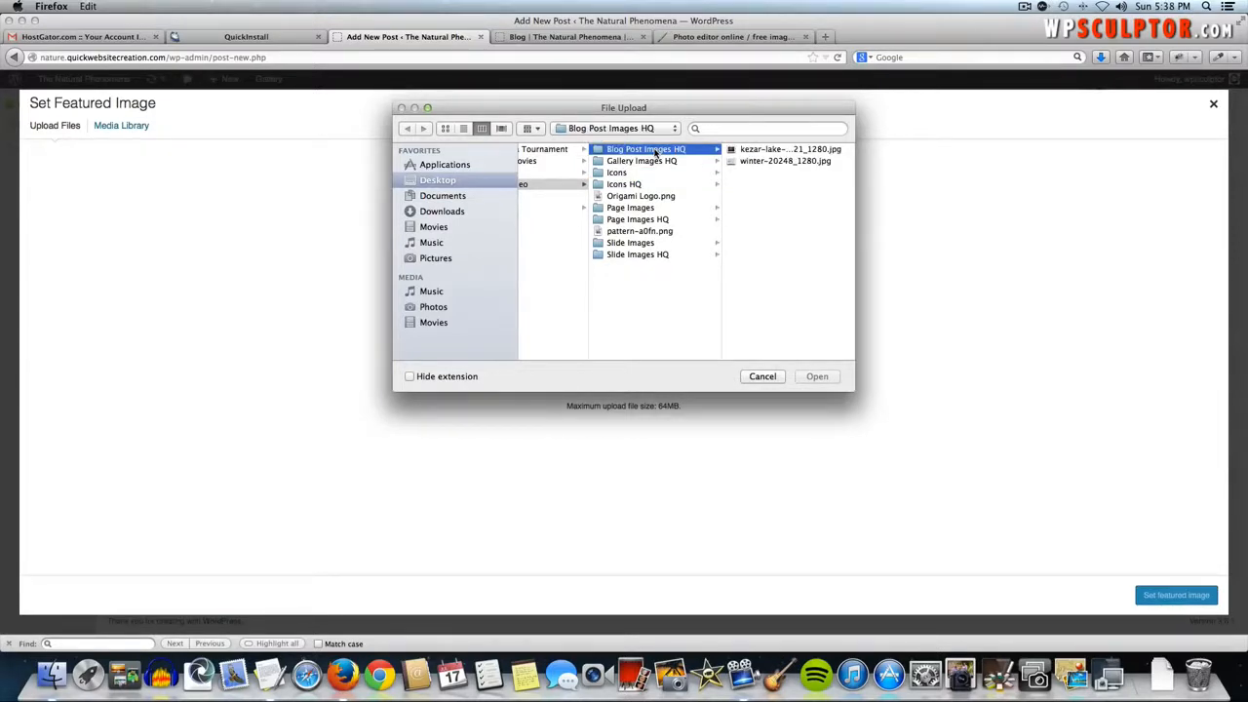
left_click(767, 151)
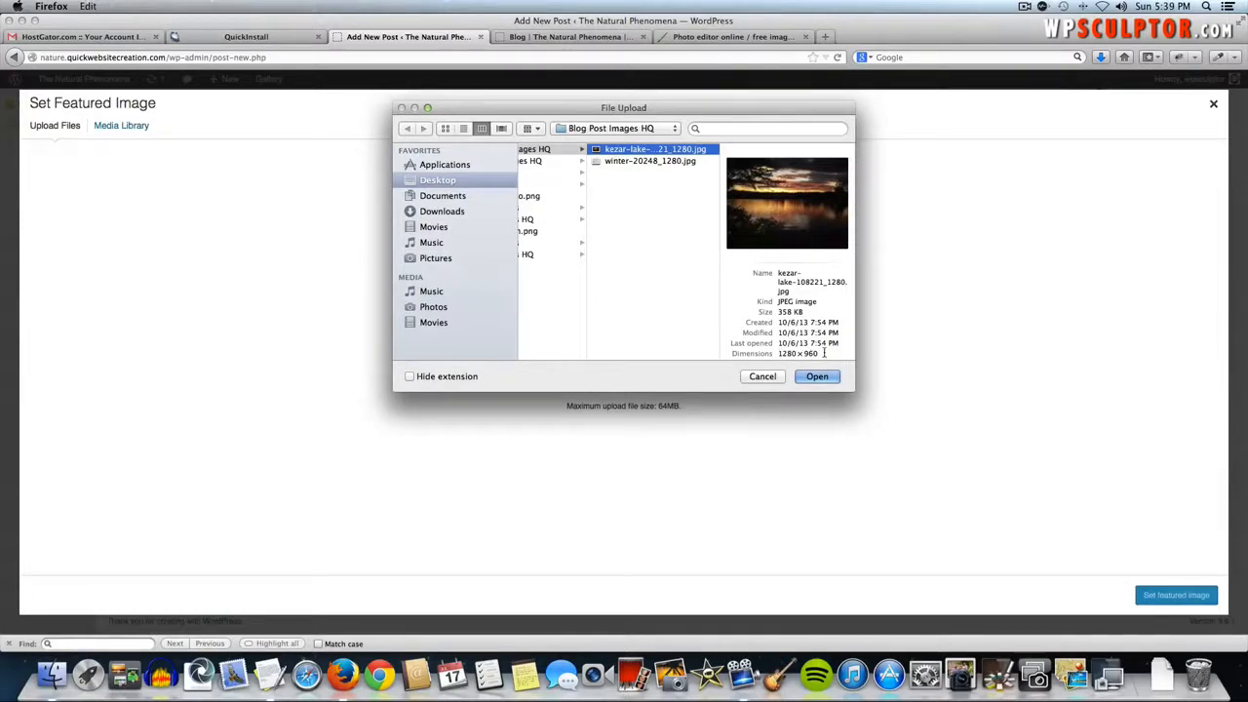
left_click(826, 381)
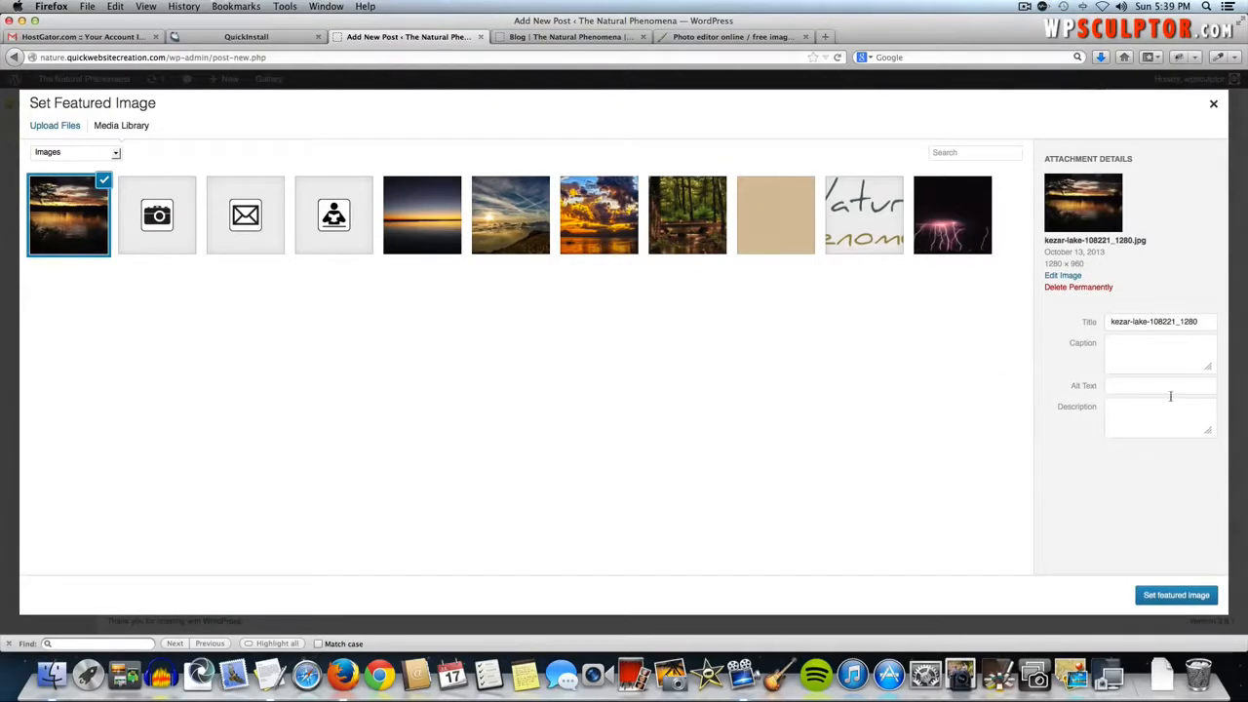
left_click(1183, 594)
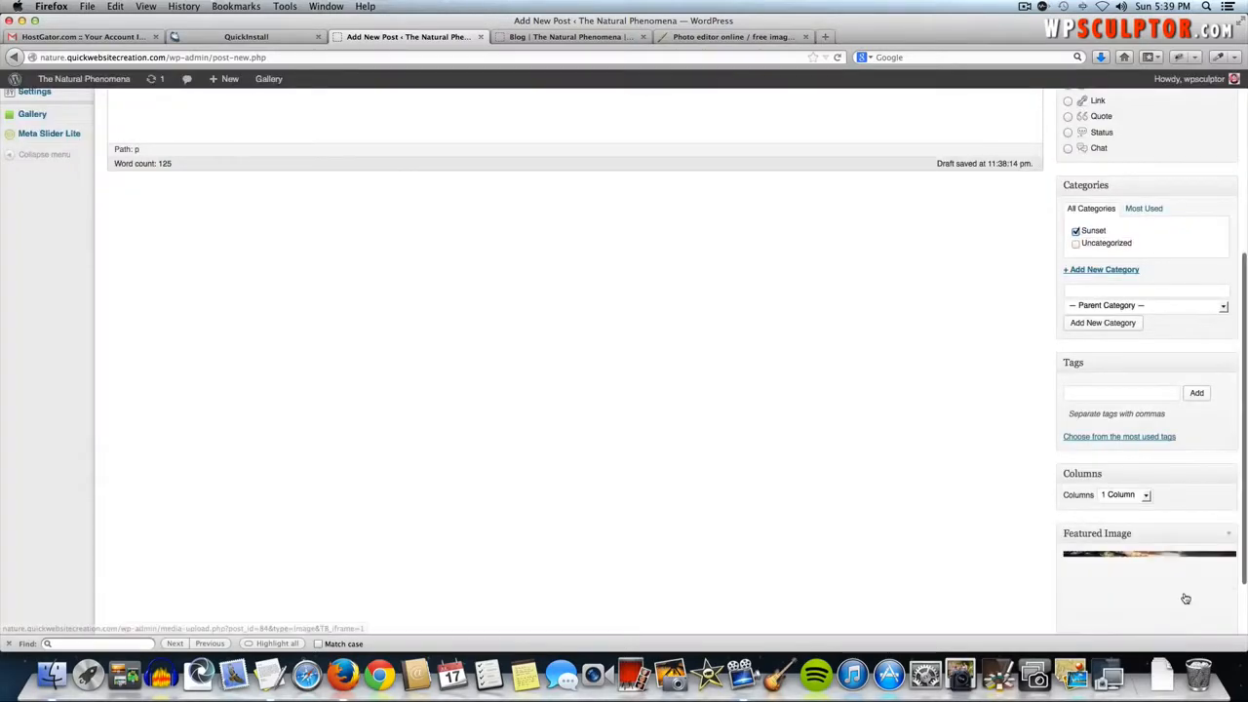
scroll(1072, 498, "down", 1)
scroll(1072, 497, "up", 5)
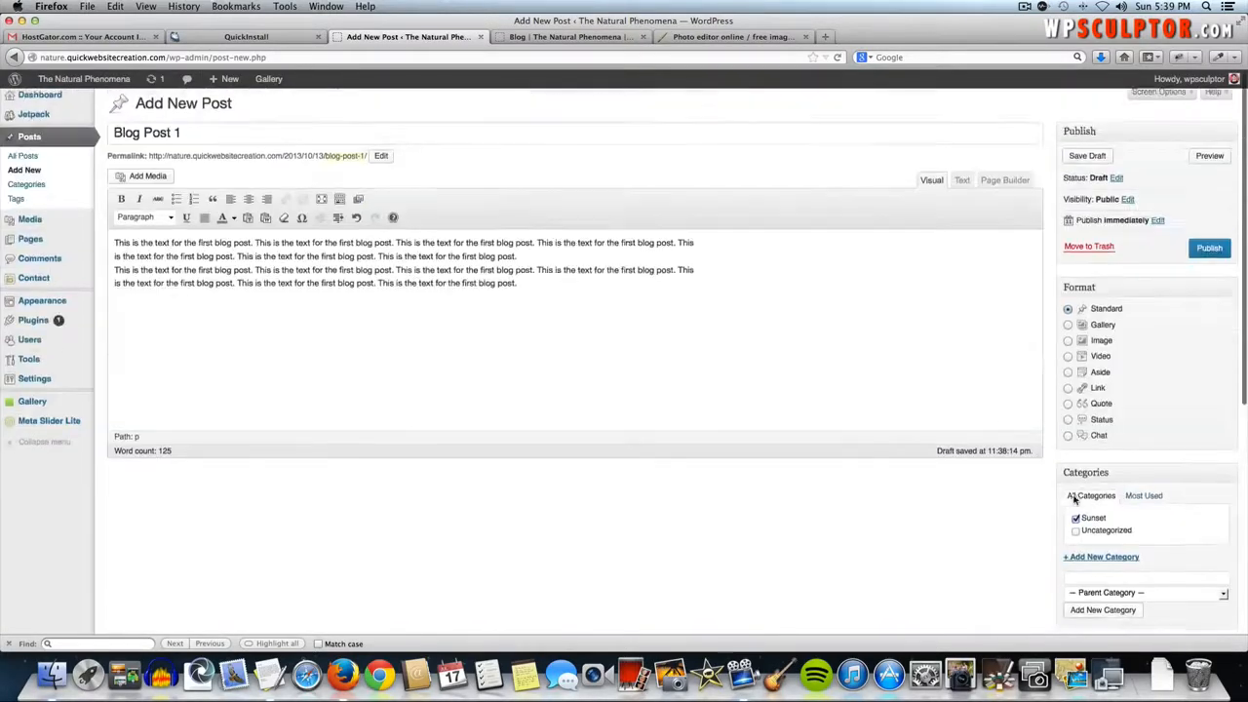
- Publish Blog Post 1 and reload the live blog page to show it
left_click(1206, 251)
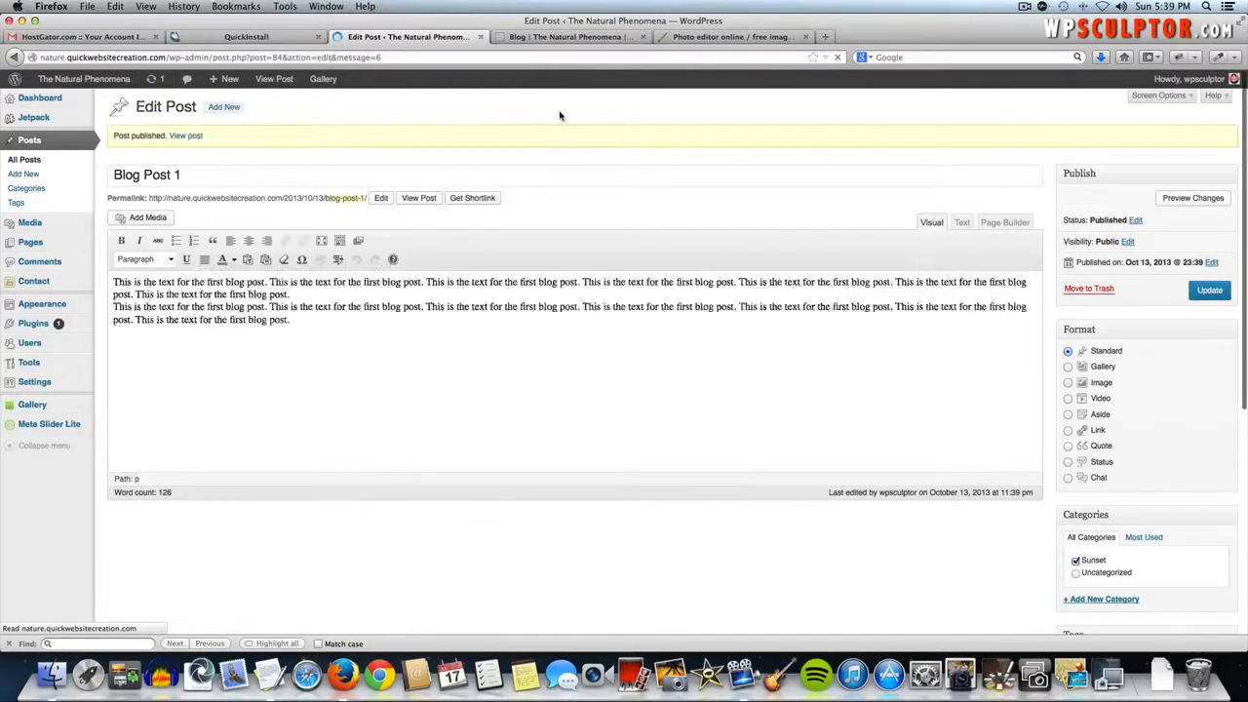
left_click(553, 37)
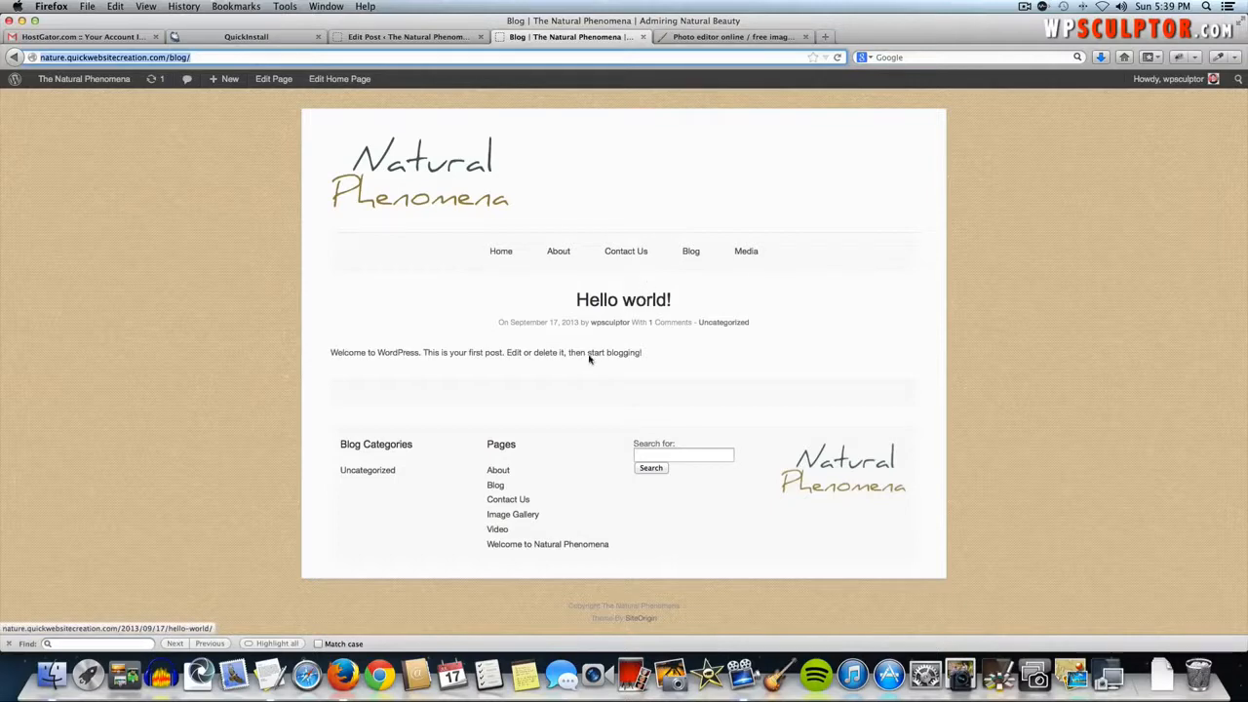
key("super+r")
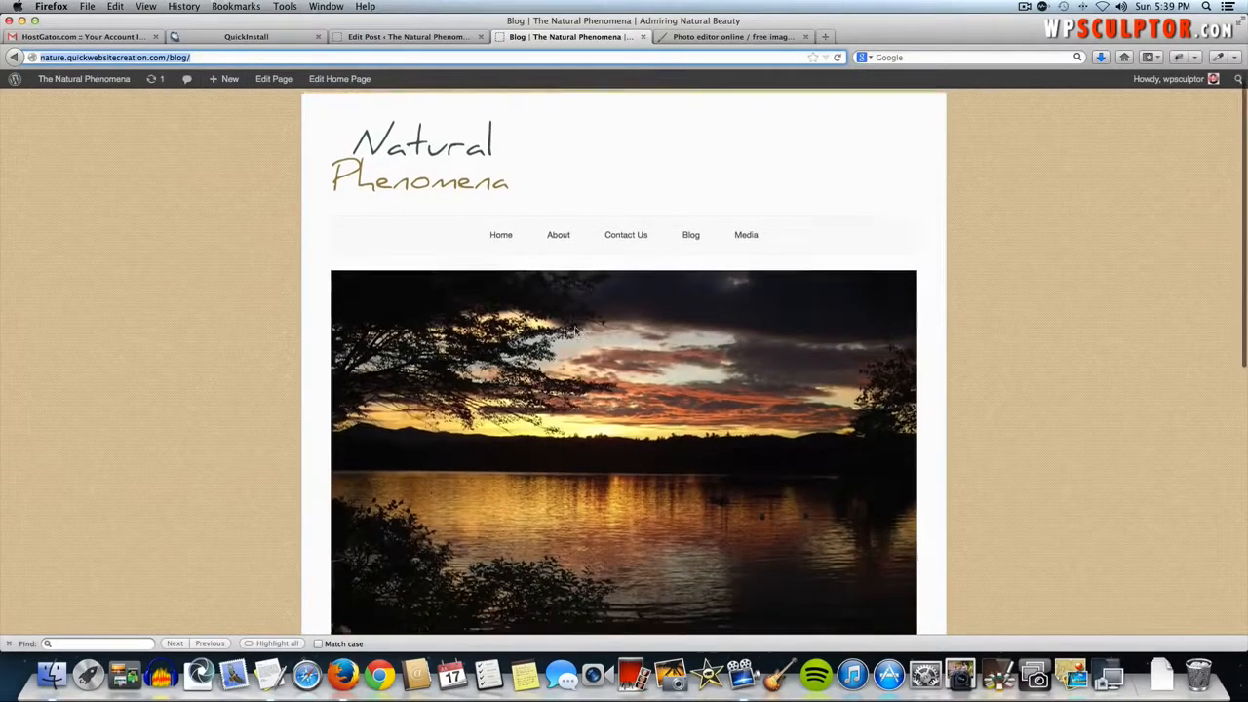
- Scroll through the live Blog Post 1 with its sunset image, then return to the top
scroll(582, 349, "down", 5)
scroll(585, 312, "up", 1)
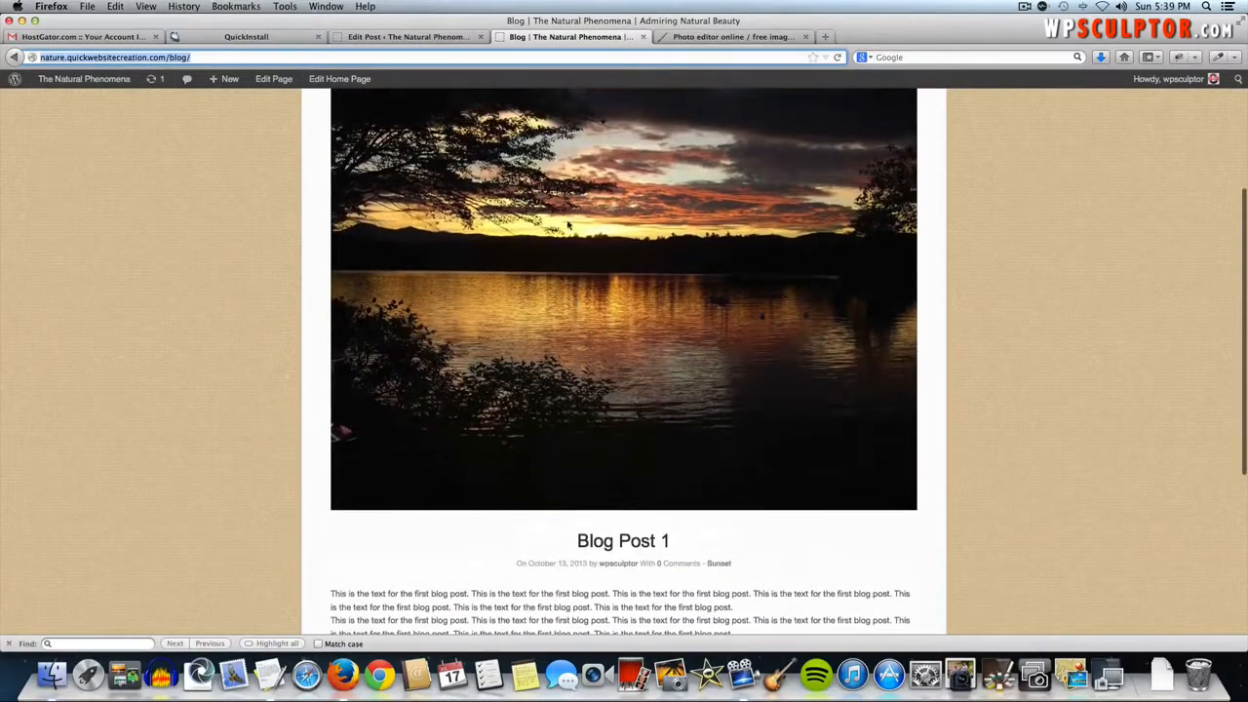
scroll(556, 286, "down", 3)
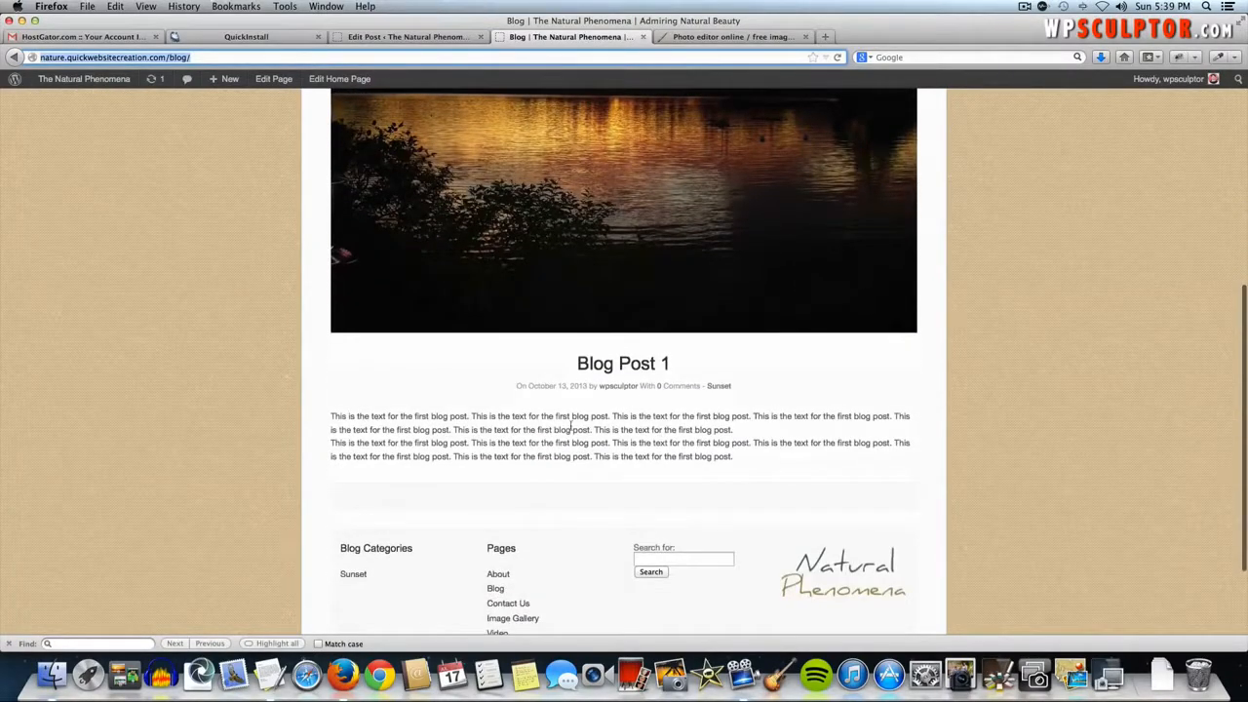
scroll(660, 399, "down", 1)
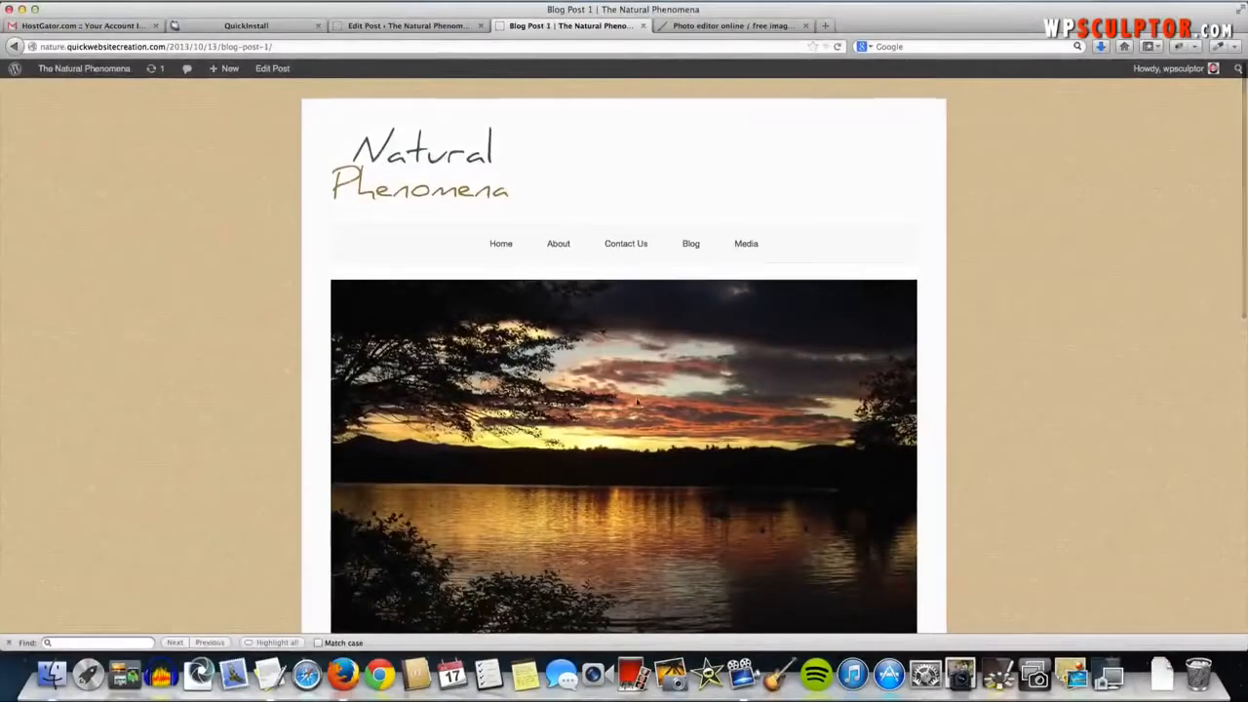
scroll(656, 366, "down", 3)
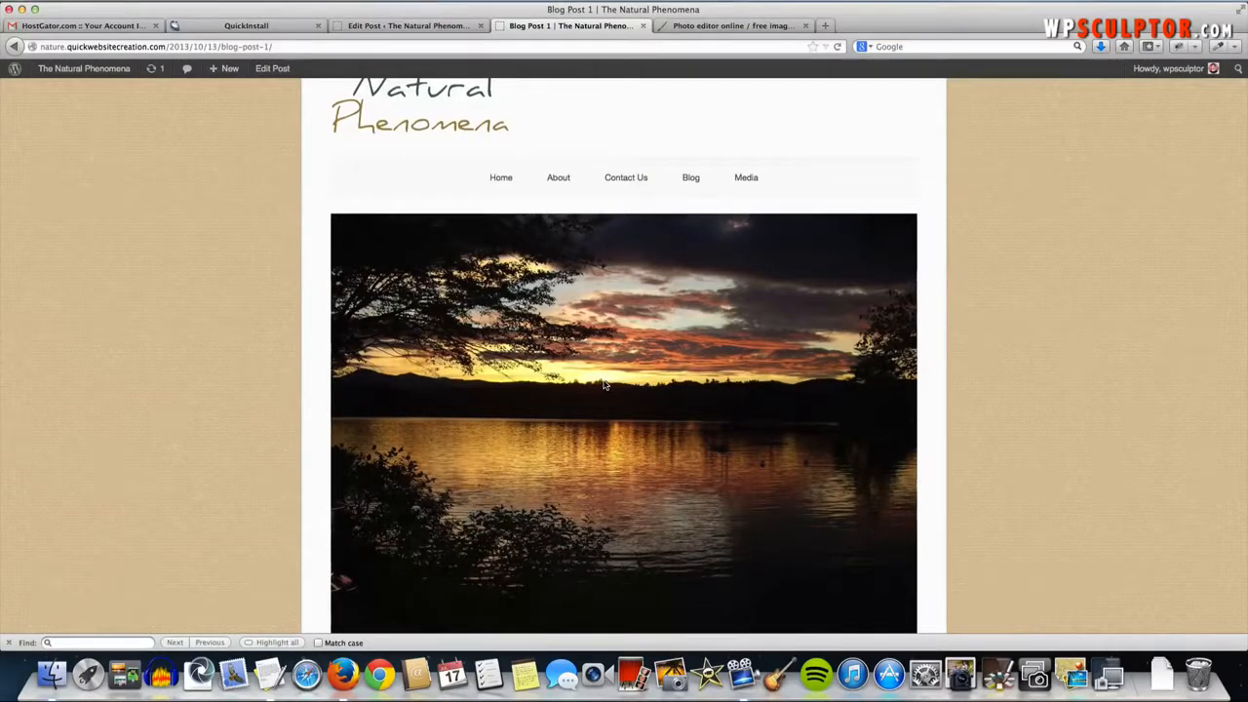
scroll(603, 385, "down", 1)
scroll(604, 385, "up", 3)
scroll(603, 385, "up", 1)
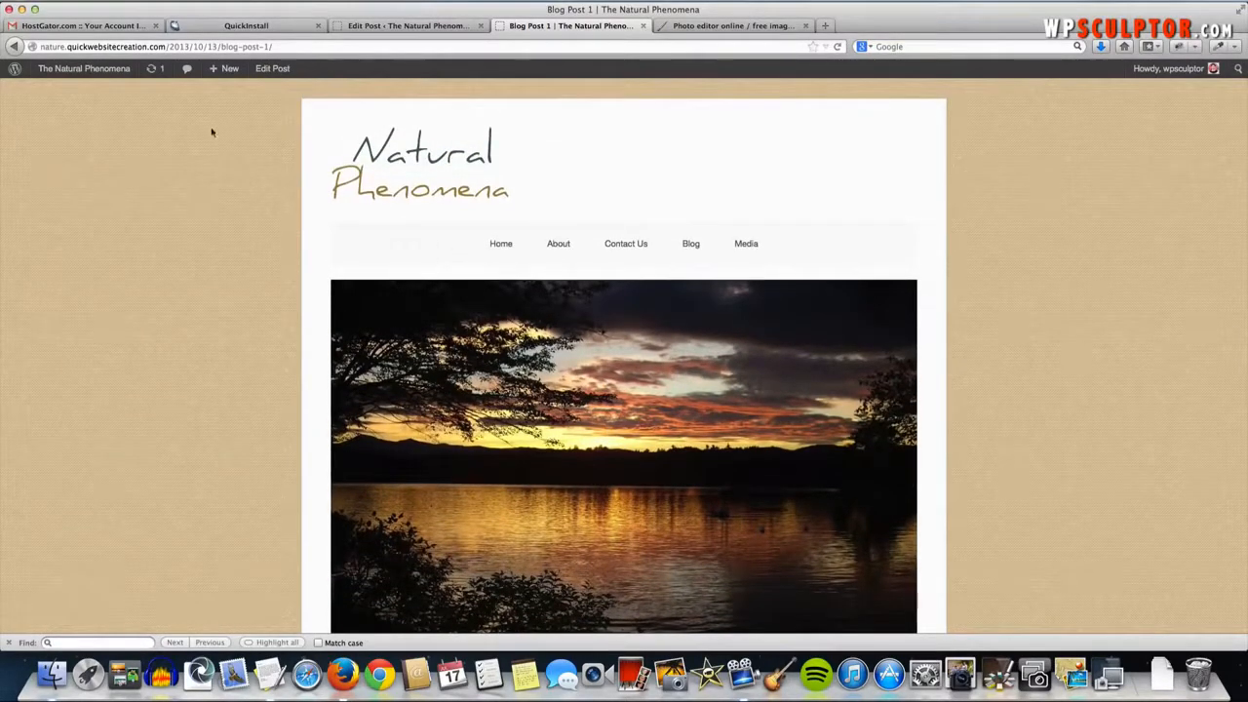
- From the Dashboard, start a new post titled 'Blog Post 2'
left_click(93, 72)
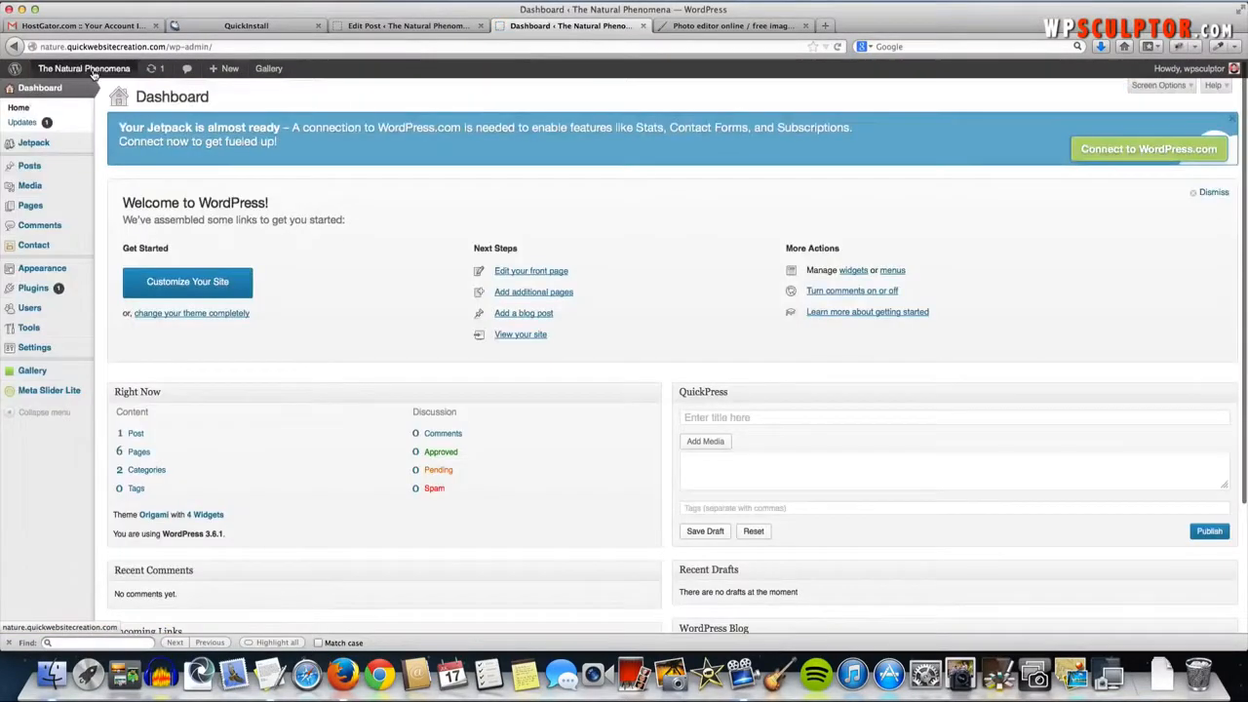
mouse_move(77, 202)
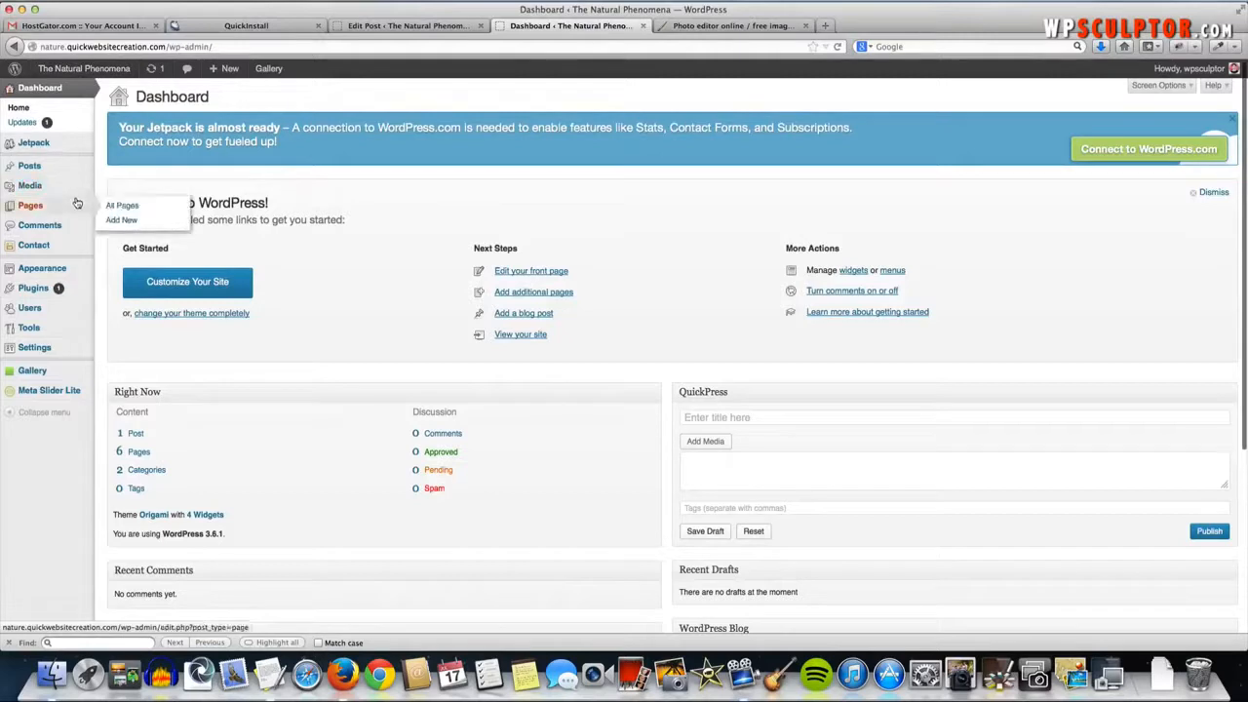
mouse_move(78, 170)
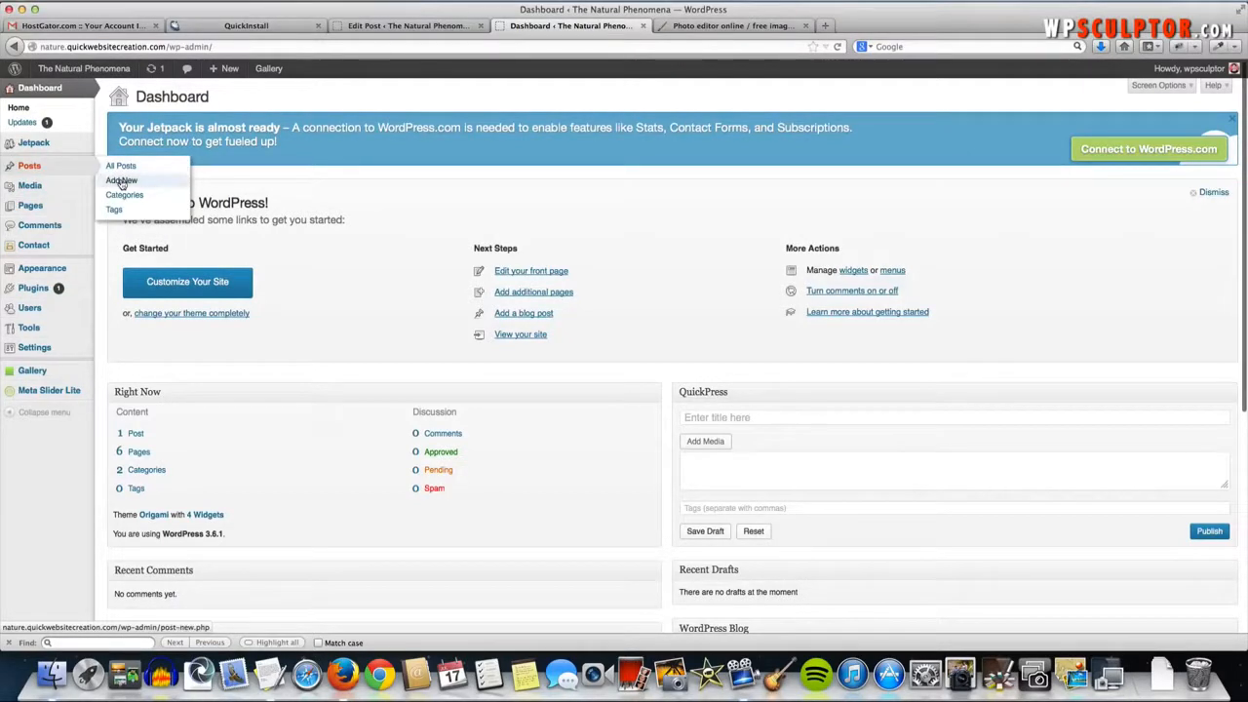
left_click(122, 182)
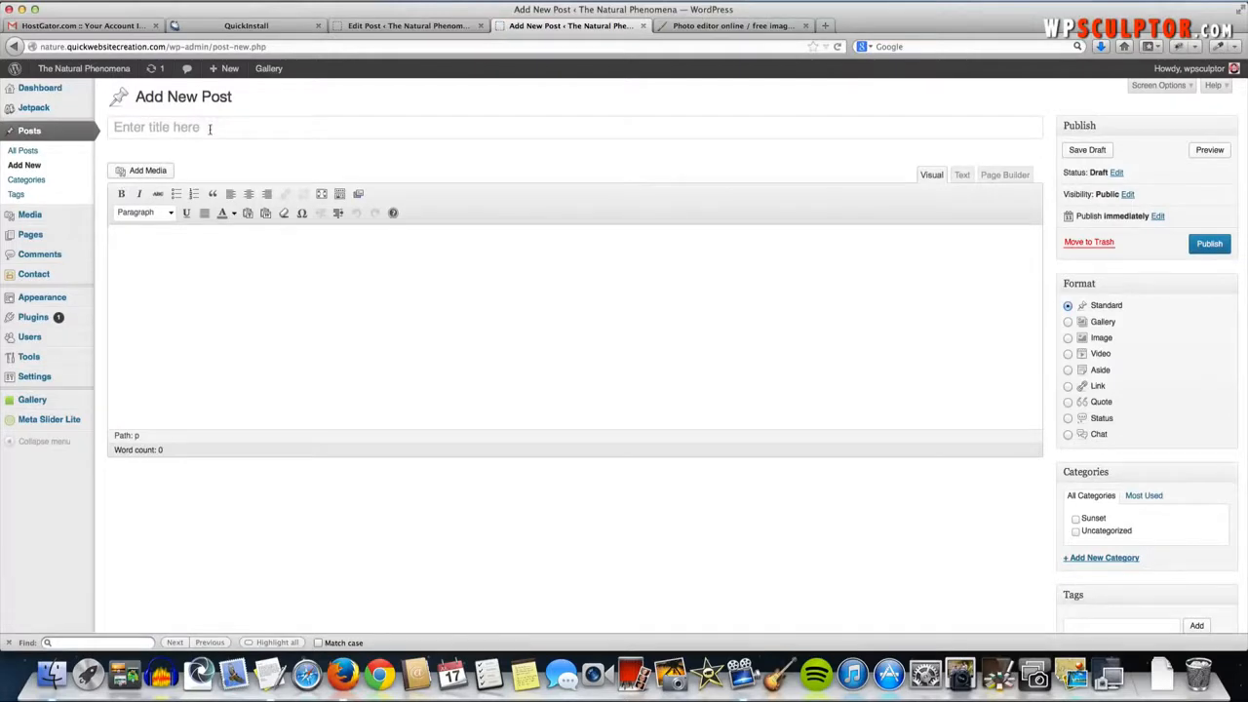
left_click(208, 129)
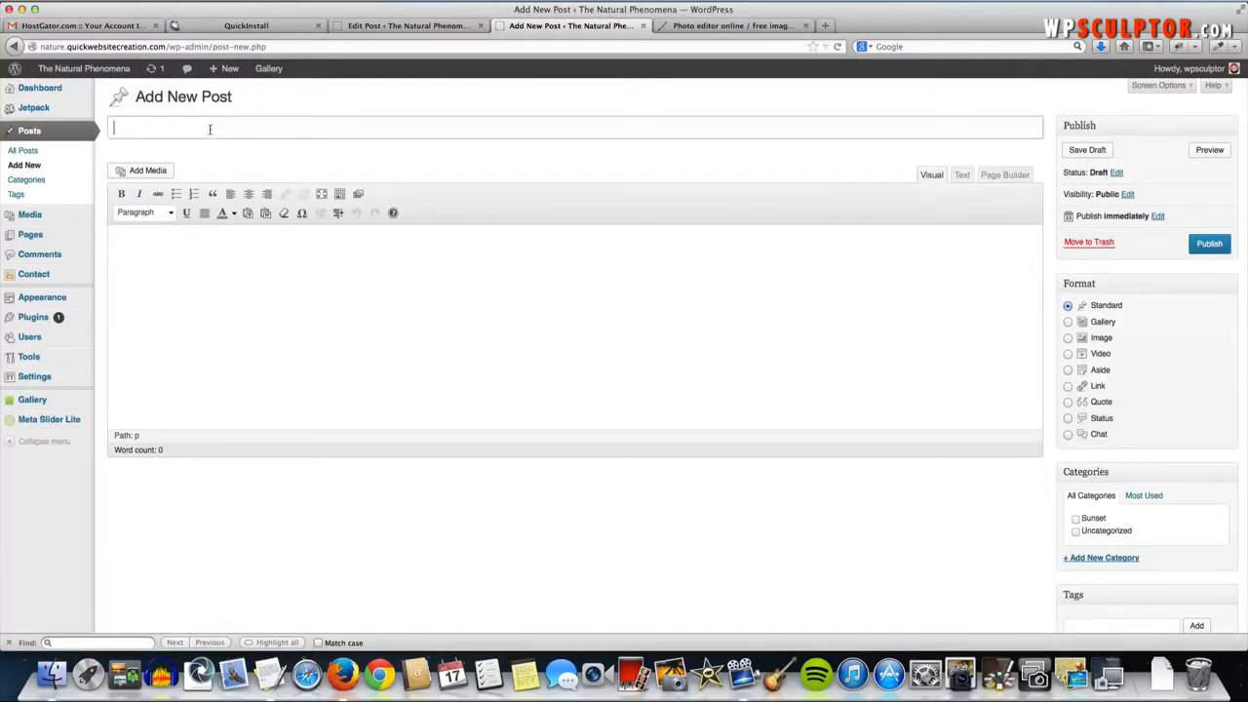
type("Blog Post ")
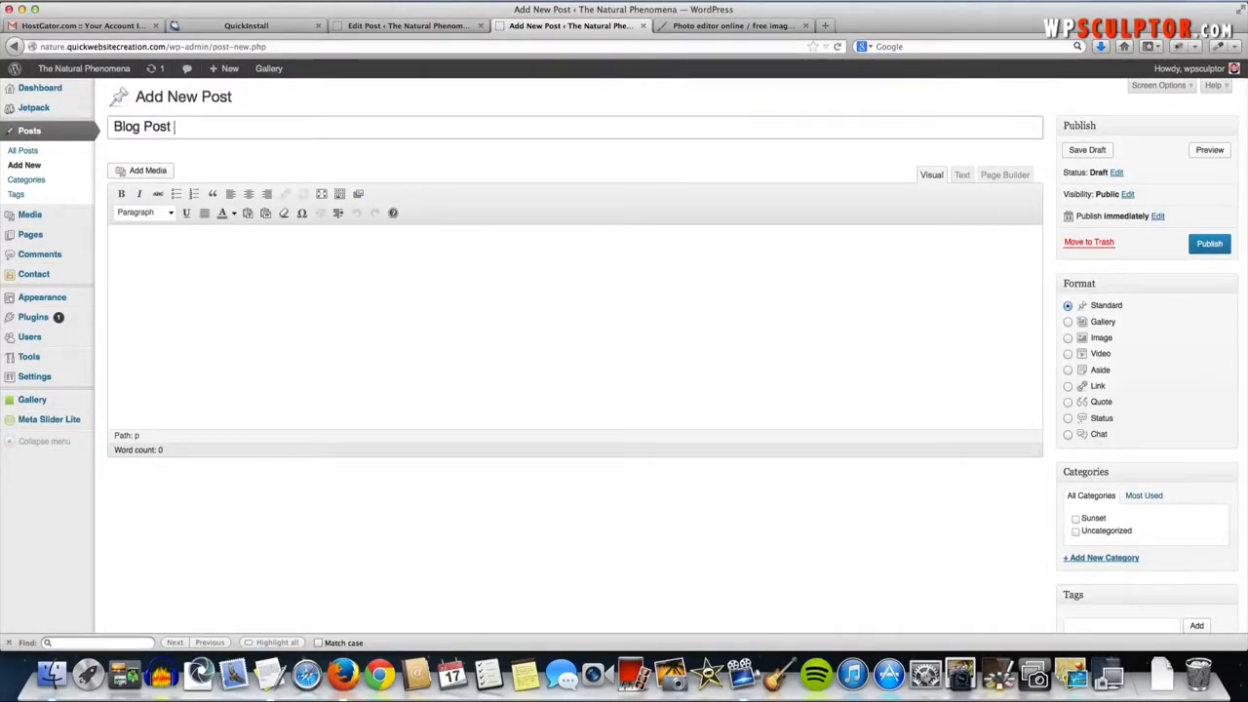
type("2")
- Copy the two Blog Post Two paragraphs from TextEdit and paste them into the post body
key("super+Tab")
key("super+Tab")
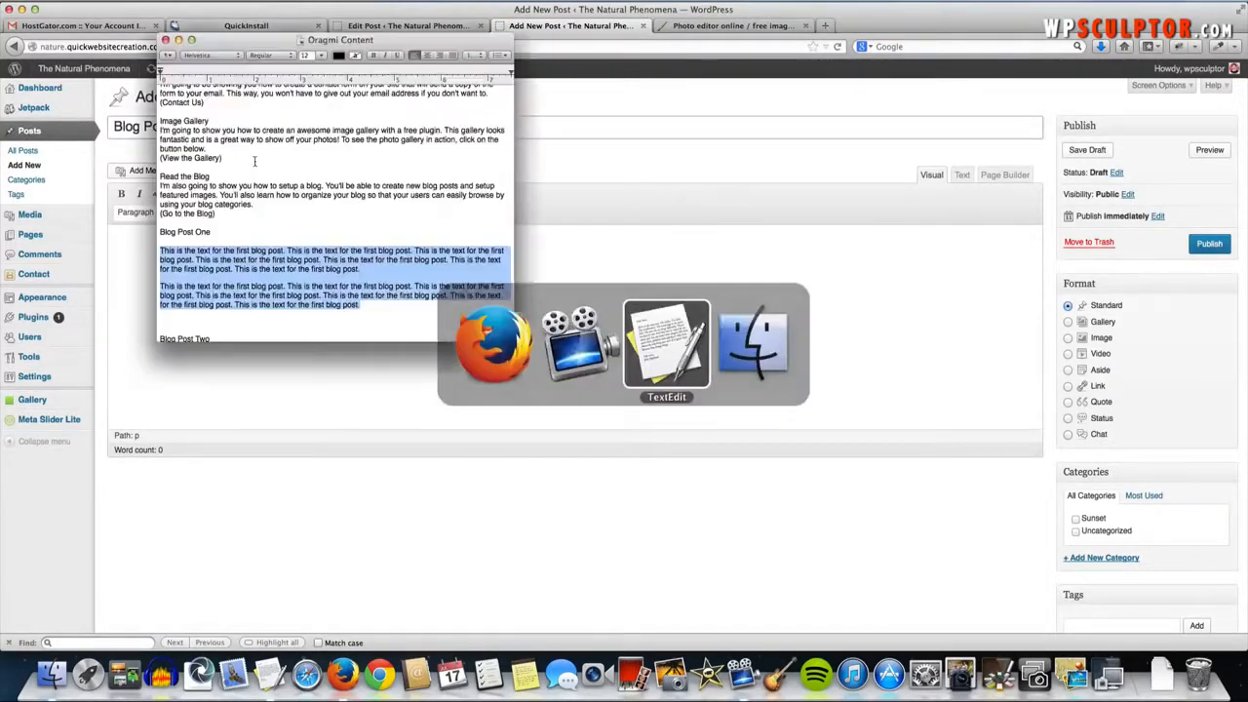
scroll(255, 160, "down", 5)
left_click(334, 320)
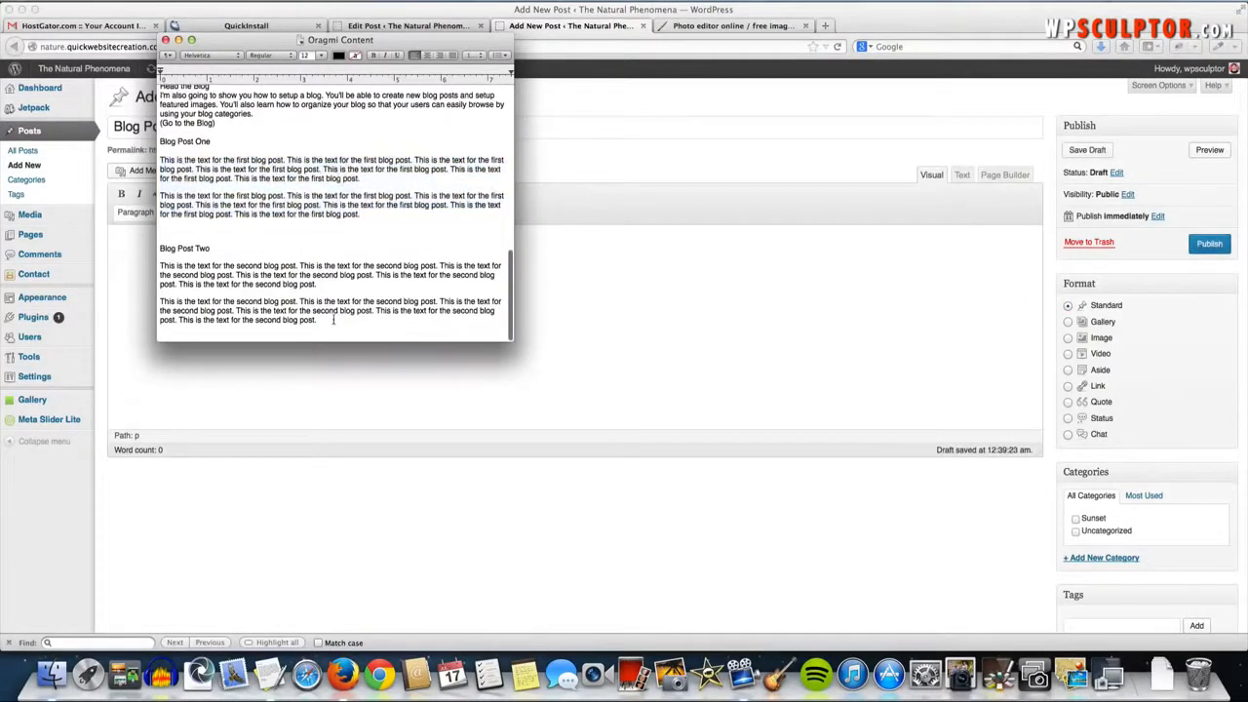
left_click_drag(334, 320, 153, 273)
key("super+c")
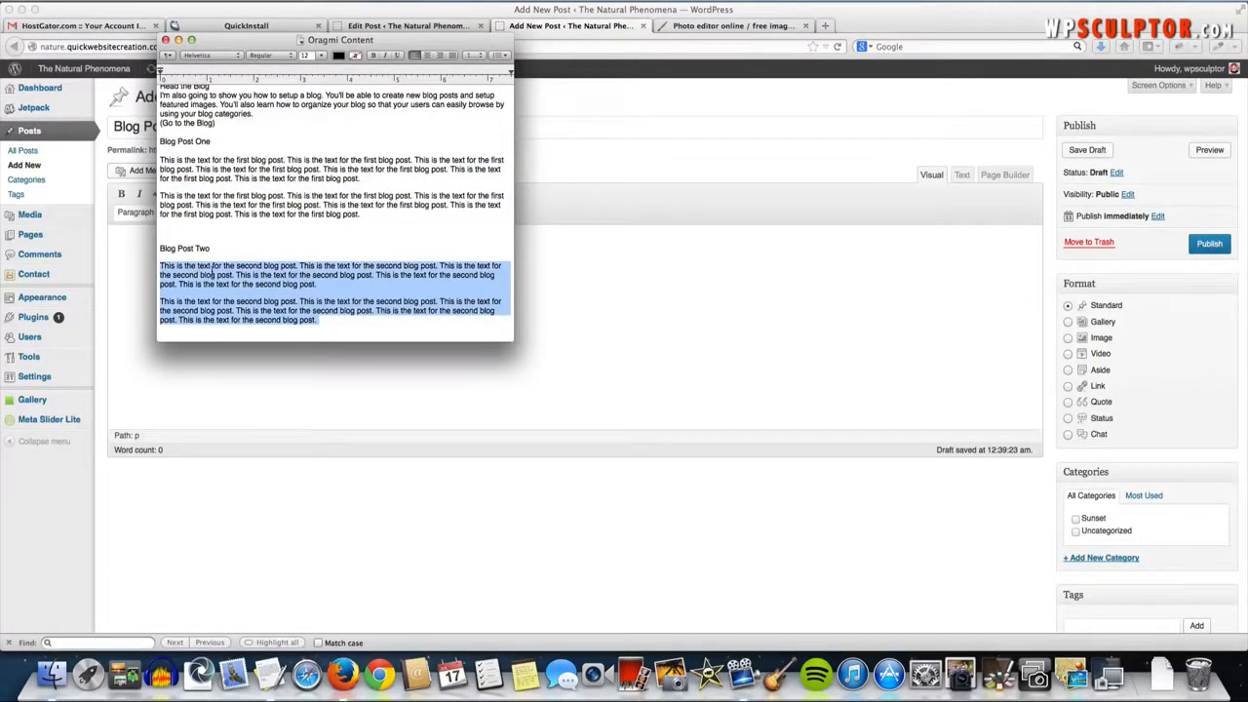
key("super+Tab")
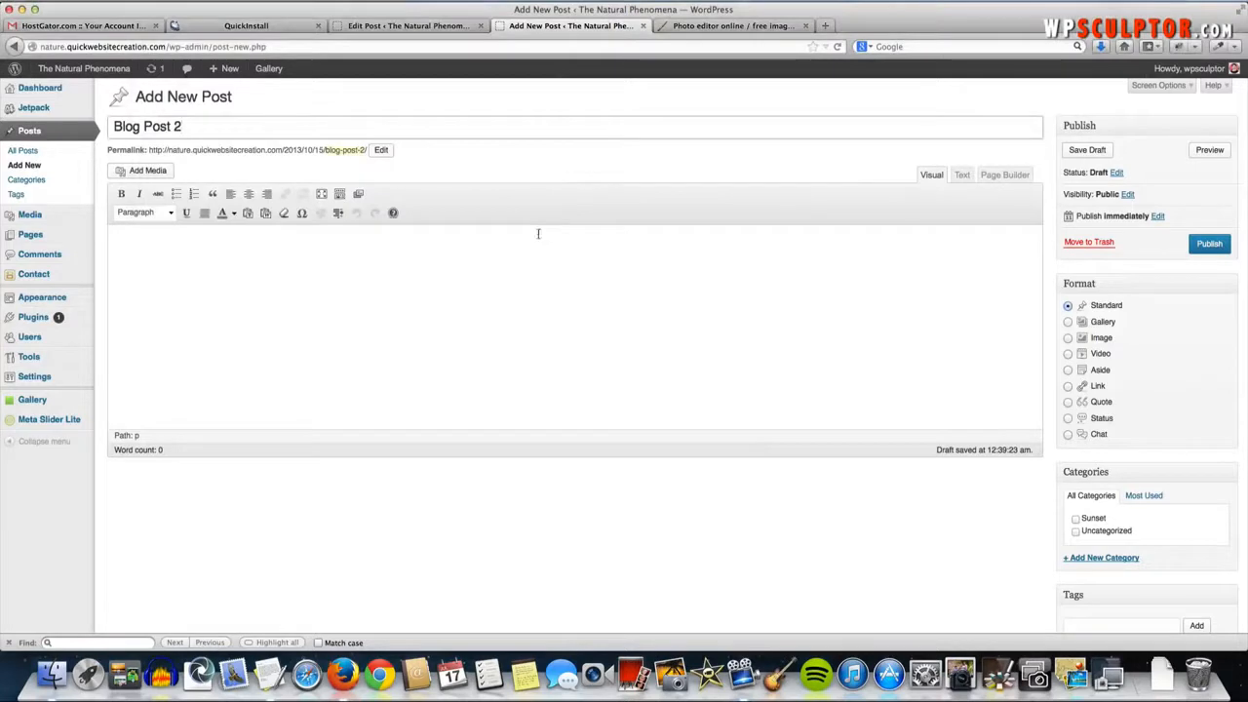
left_click(537, 234)
key("super+v")
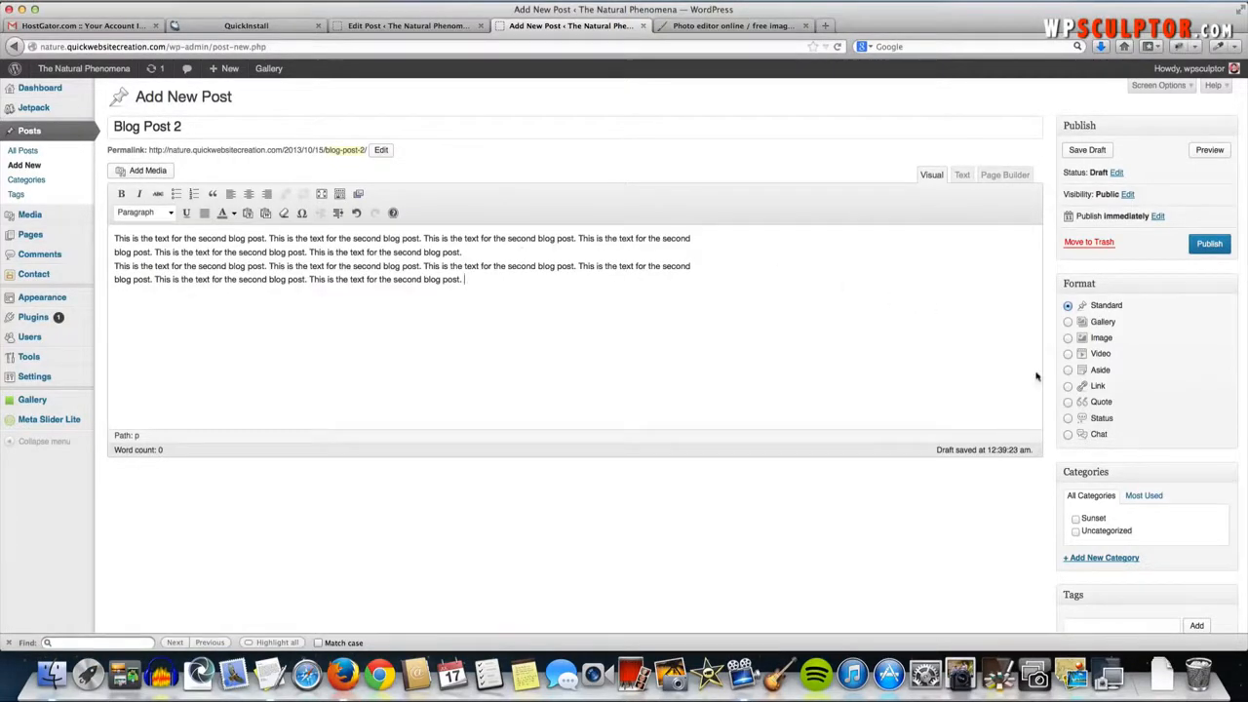
scroll(1113, 504, "down", 2)
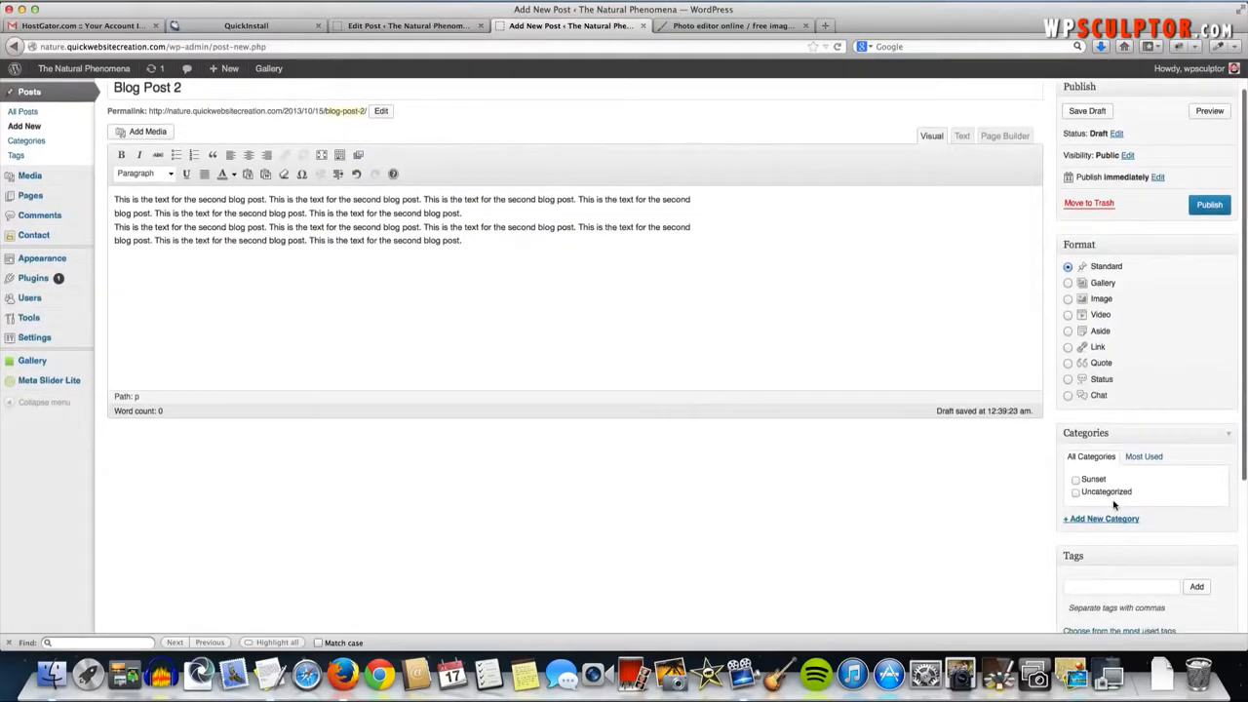
- Create a new 'Winter Storm' category for Blog Post 2
left_click(1098, 518)
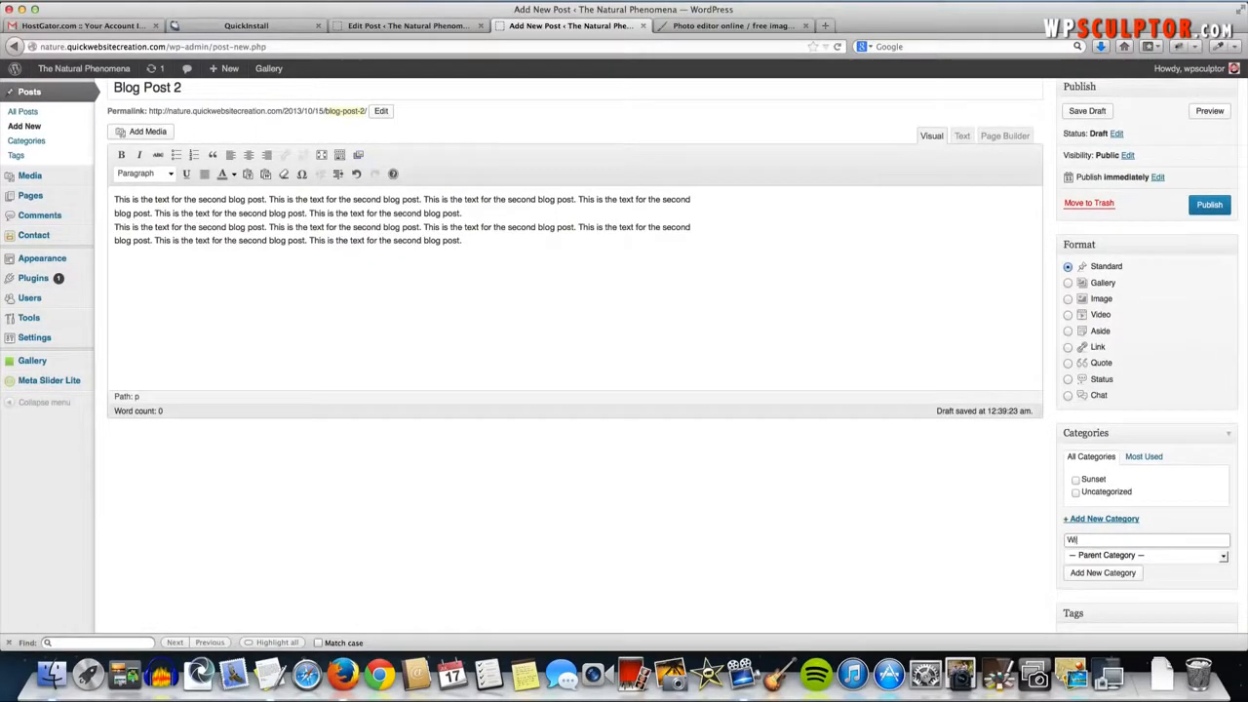
type("Winter Storm")
left_click(1110, 573)
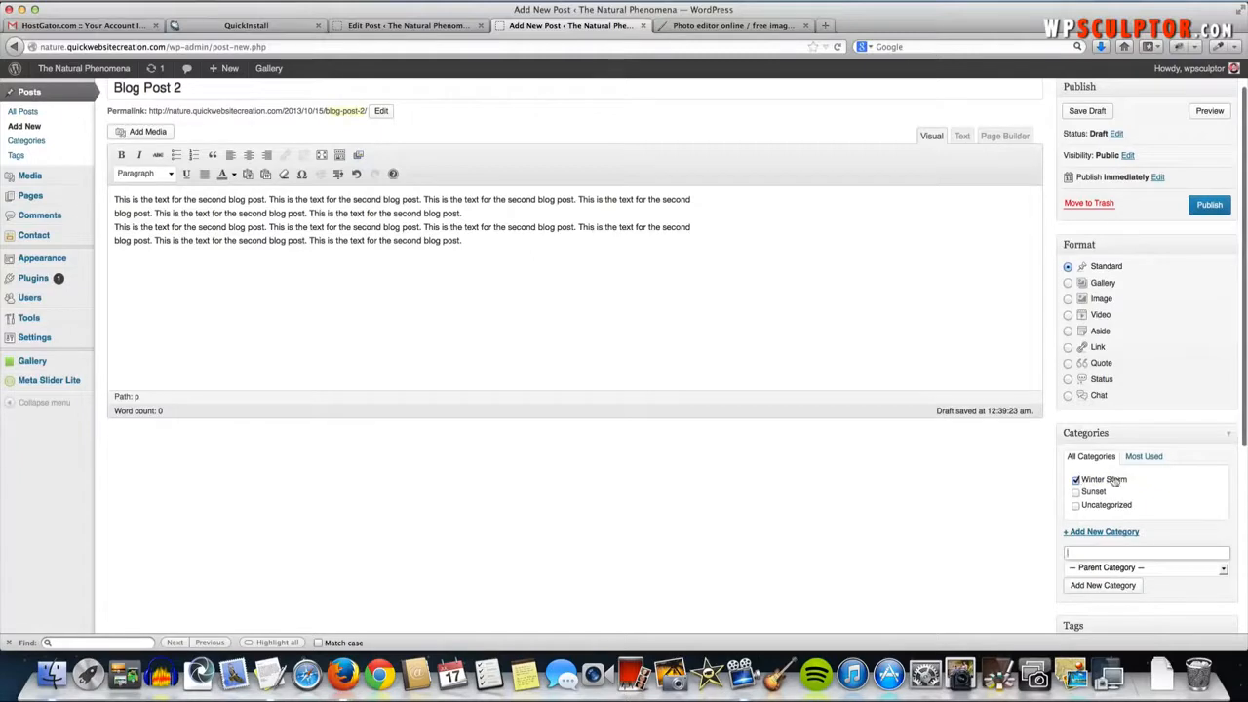
scroll(1108, 485, "down", 5)
scroll(1106, 487, "down", 1)
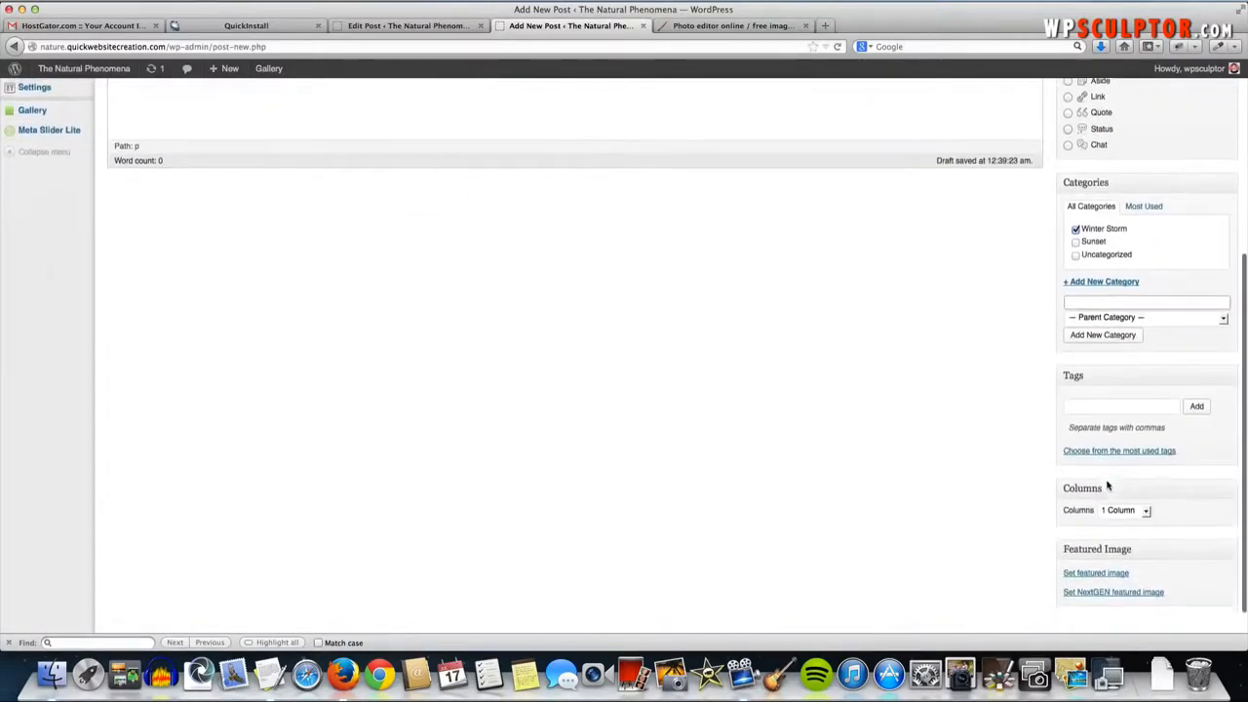
- Upload winter-20248_1280.jpg and set it as Blog Post 2's featured image
left_click(1103, 567)
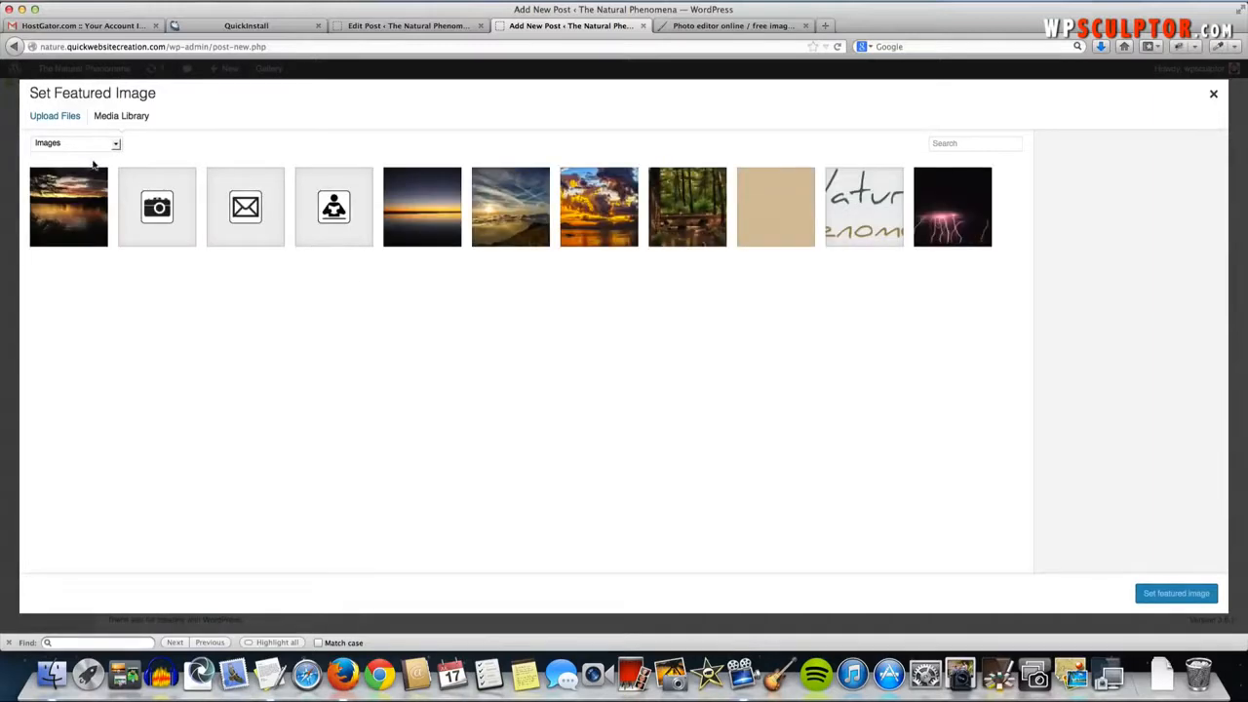
left_click(63, 119)
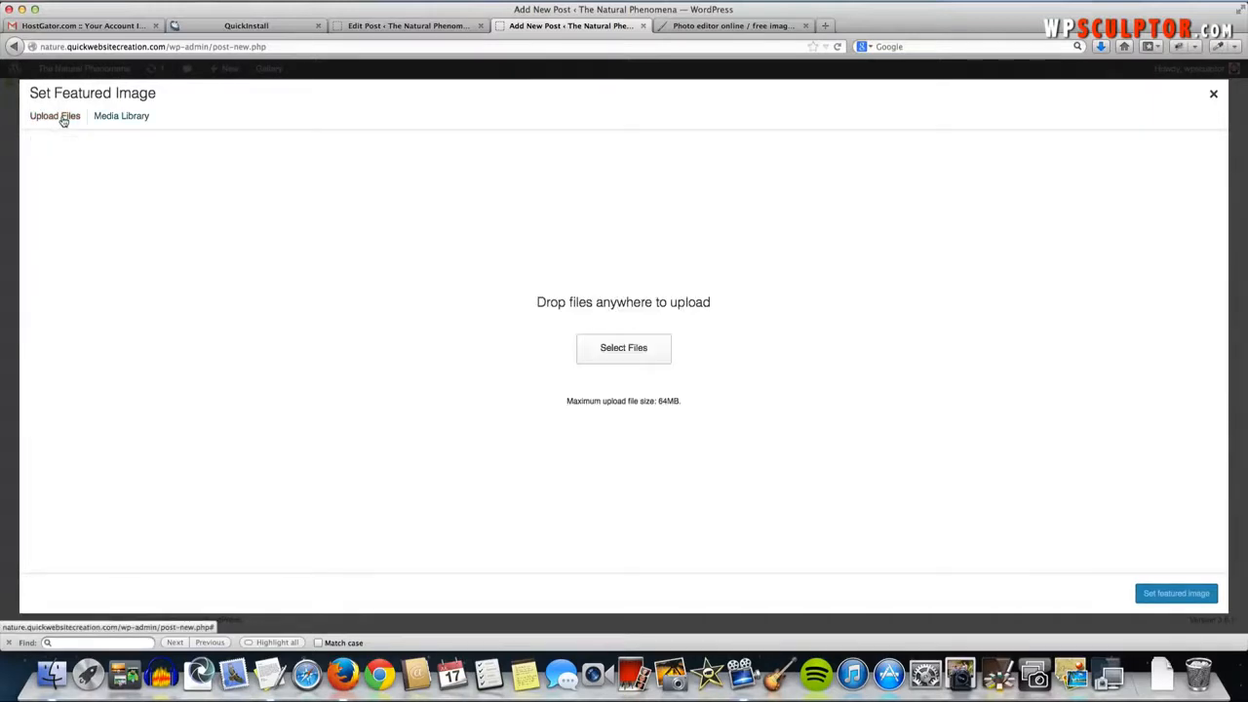
left_click(629, 347)
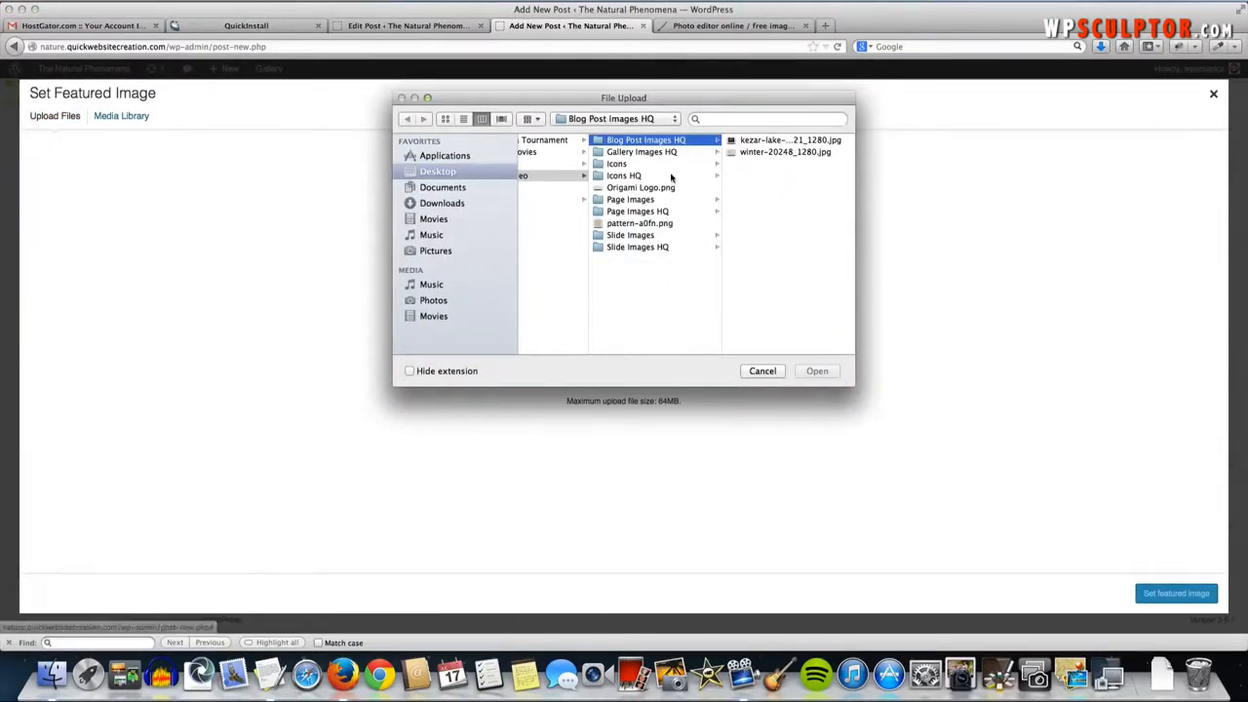
left_click(786, 152)
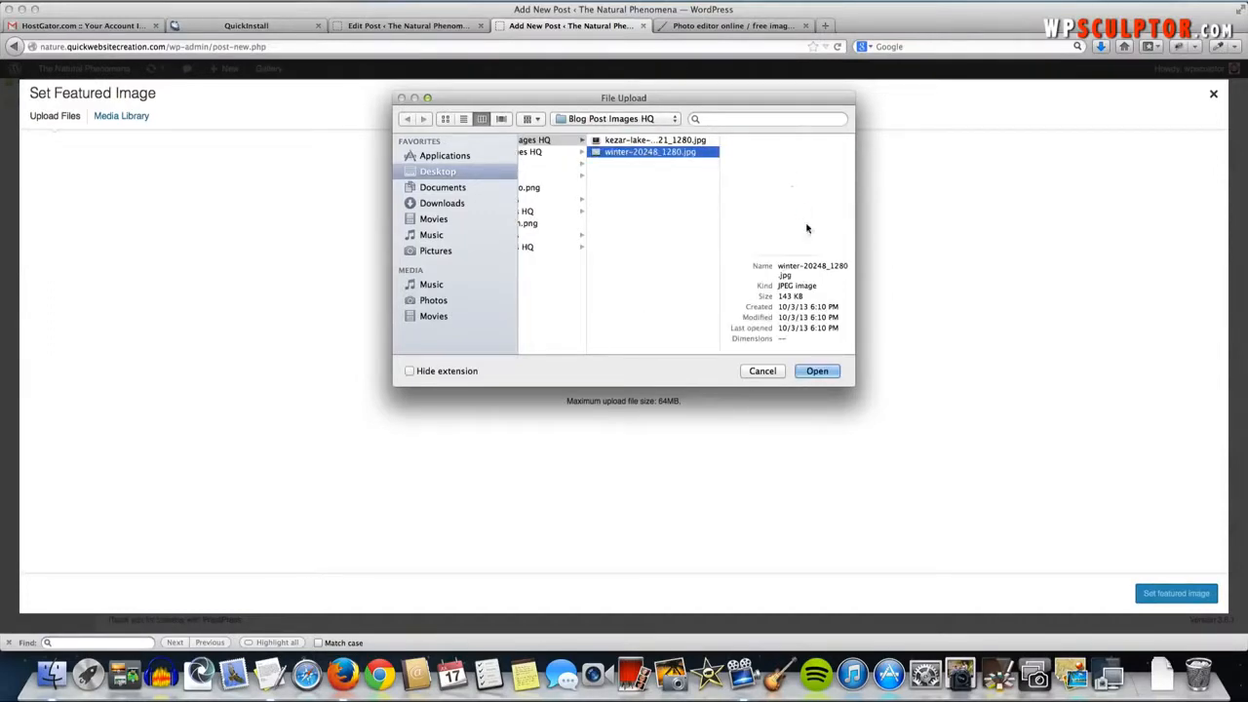
left_click(818, 371)
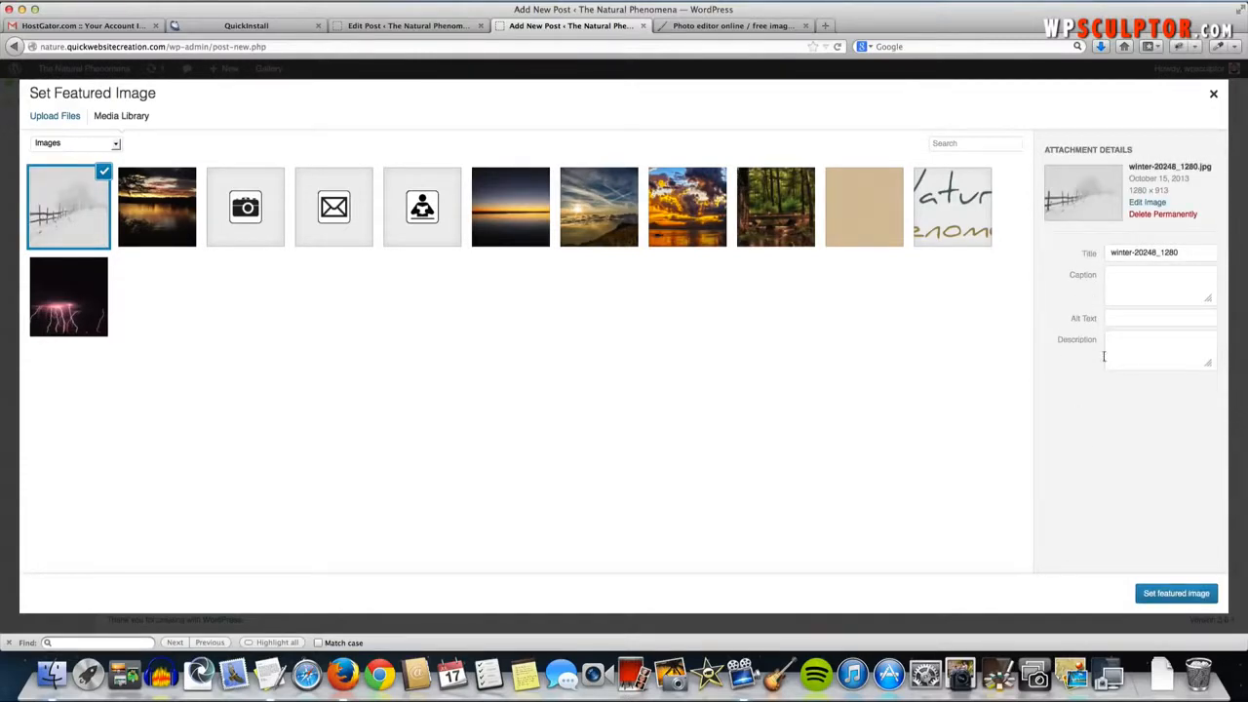
left_click(1154, 594)
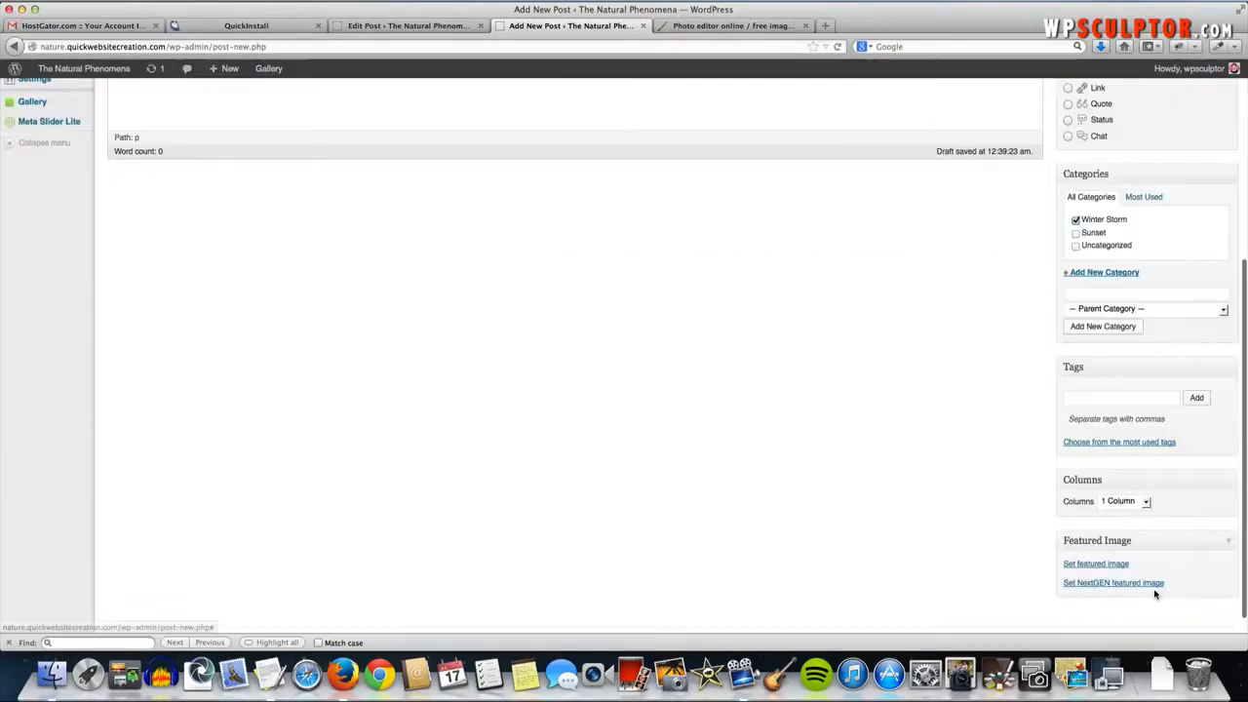
scroll(921, 485, "down", 2)
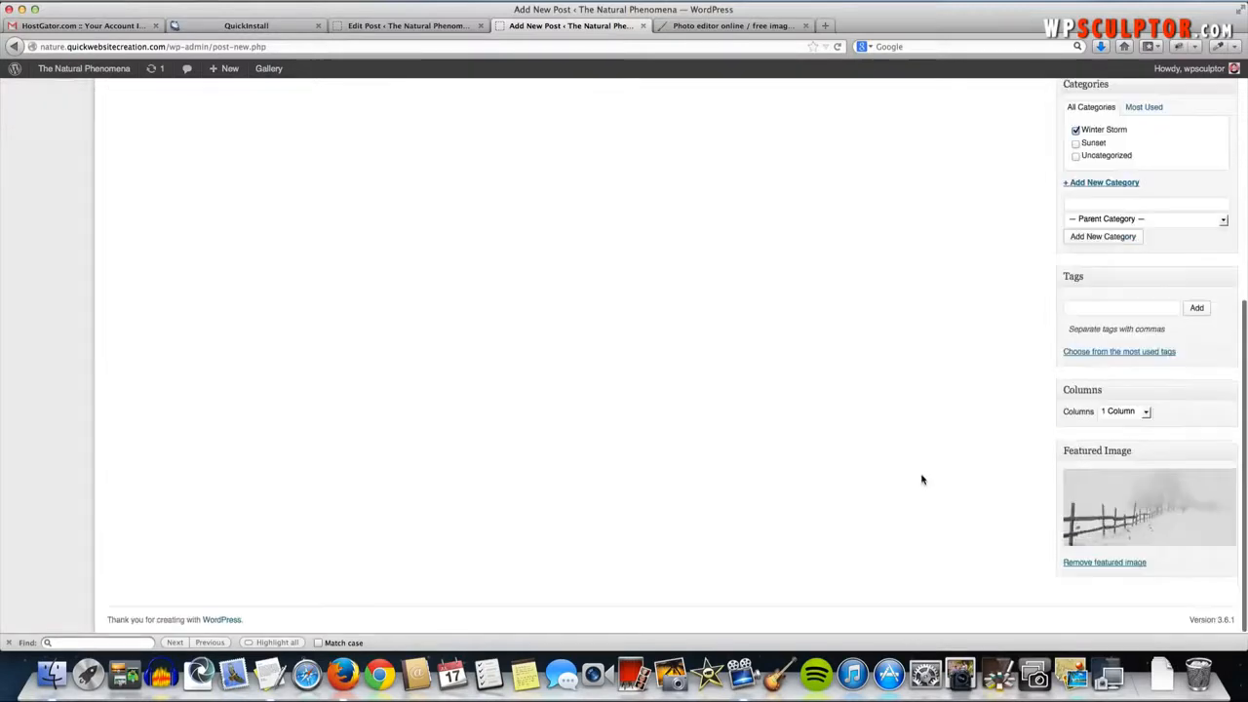
scroll(921, 482, "up", 5)
scroll(921, 480, "up", 1)
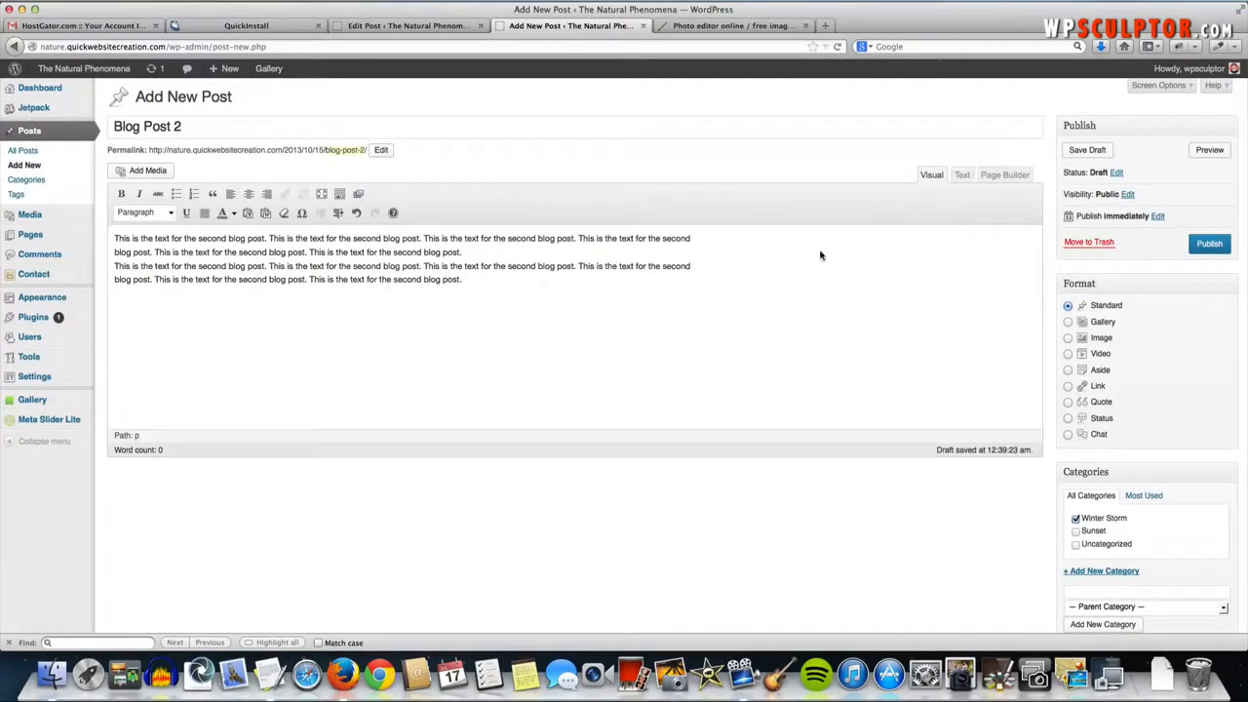
- Show the Discussion panel, allow comments, publish Blog Post 2, and visit the live site
left_click(1181, 89)
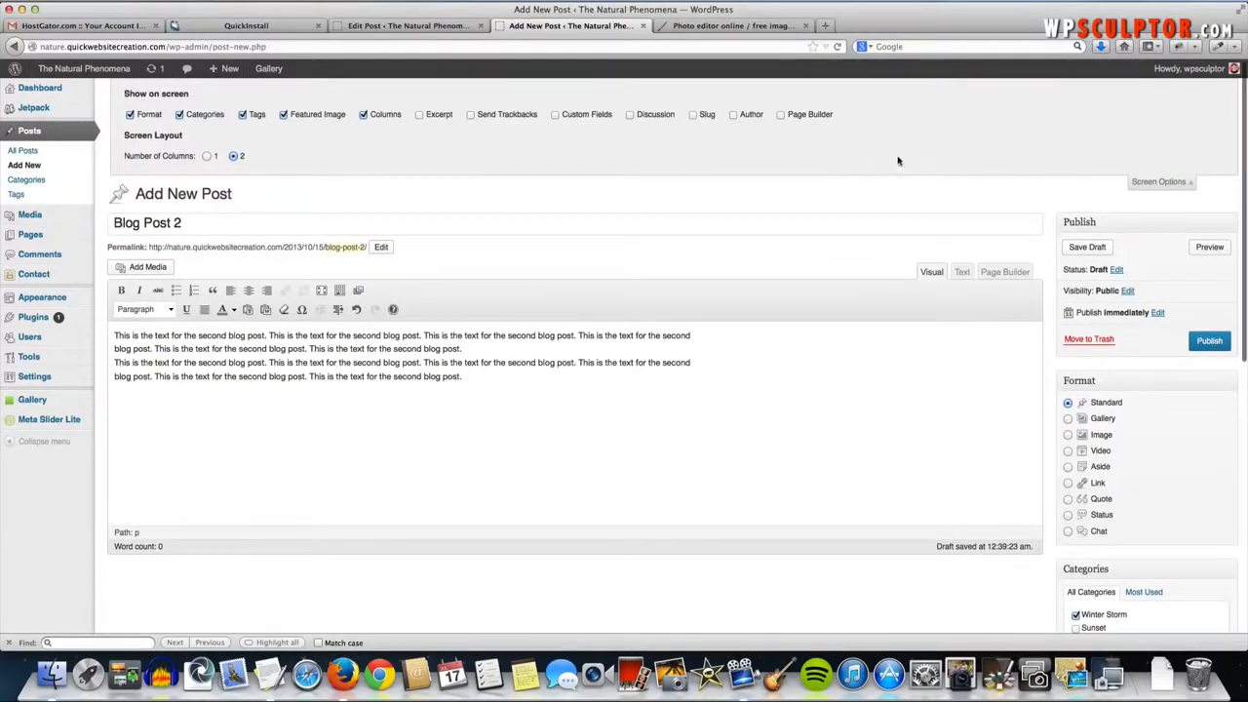
left_click(630, 115)
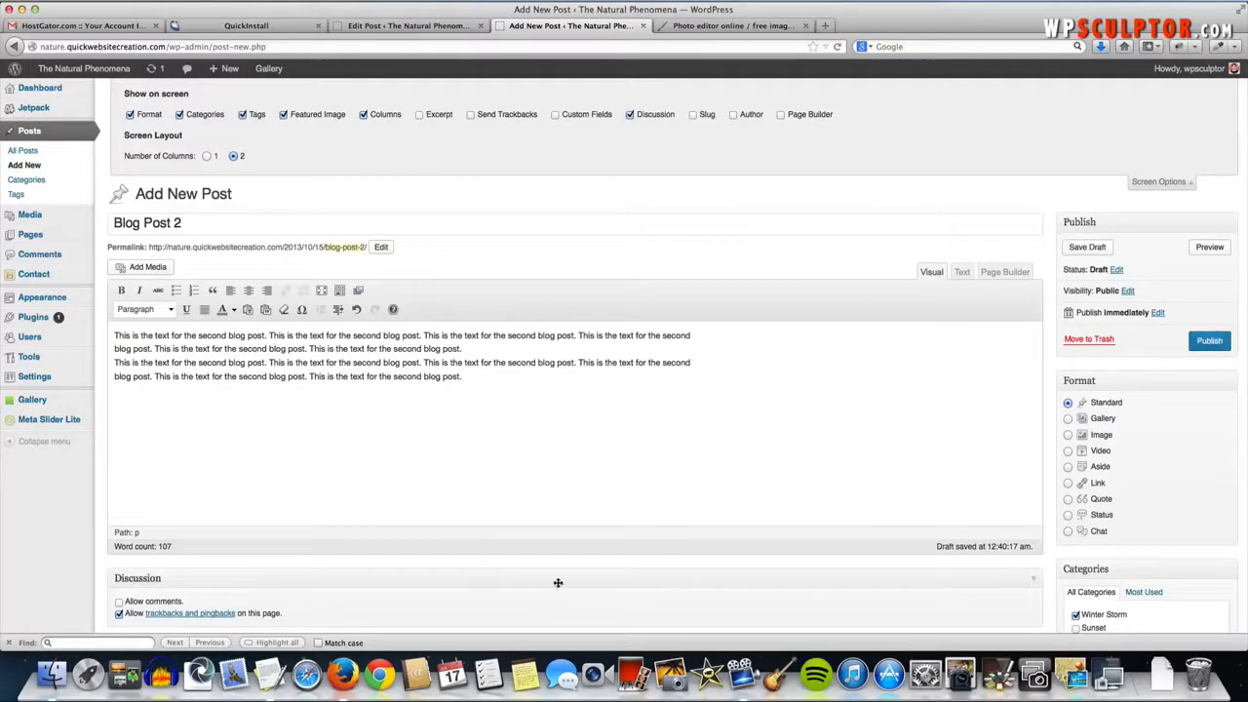
left_click(1148, 185)
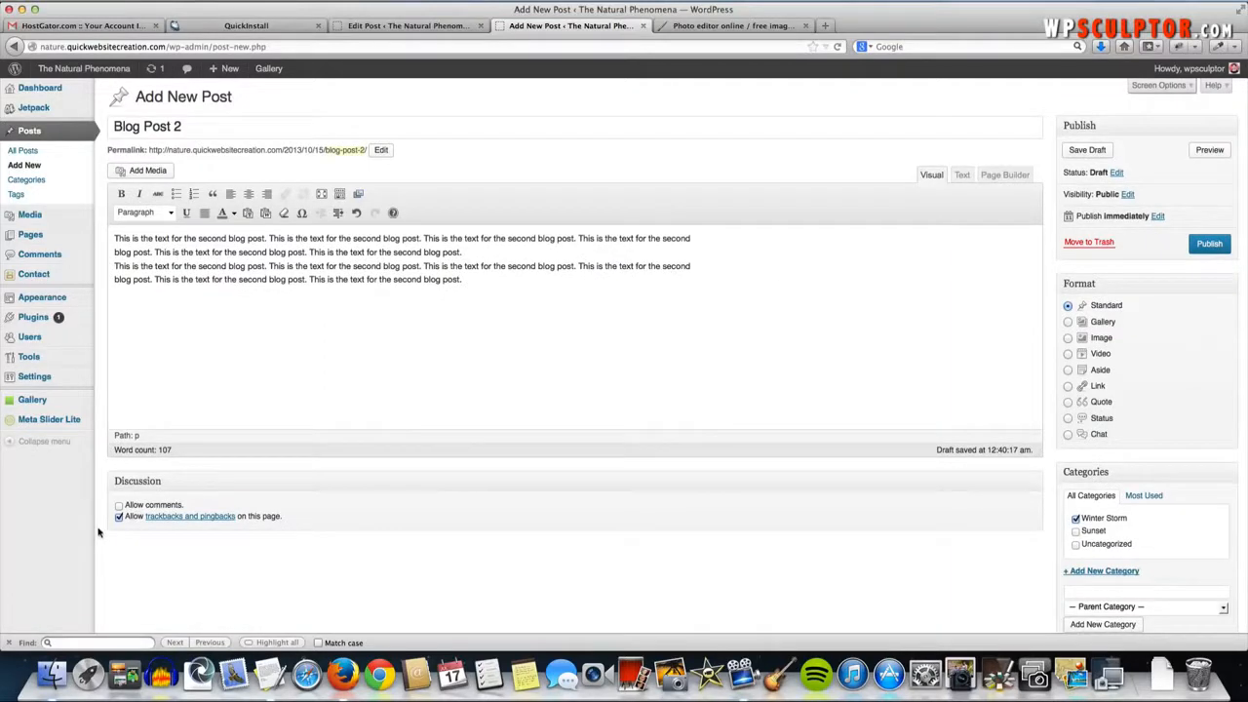
left_click(118, 506)
left_click(1209, 244)
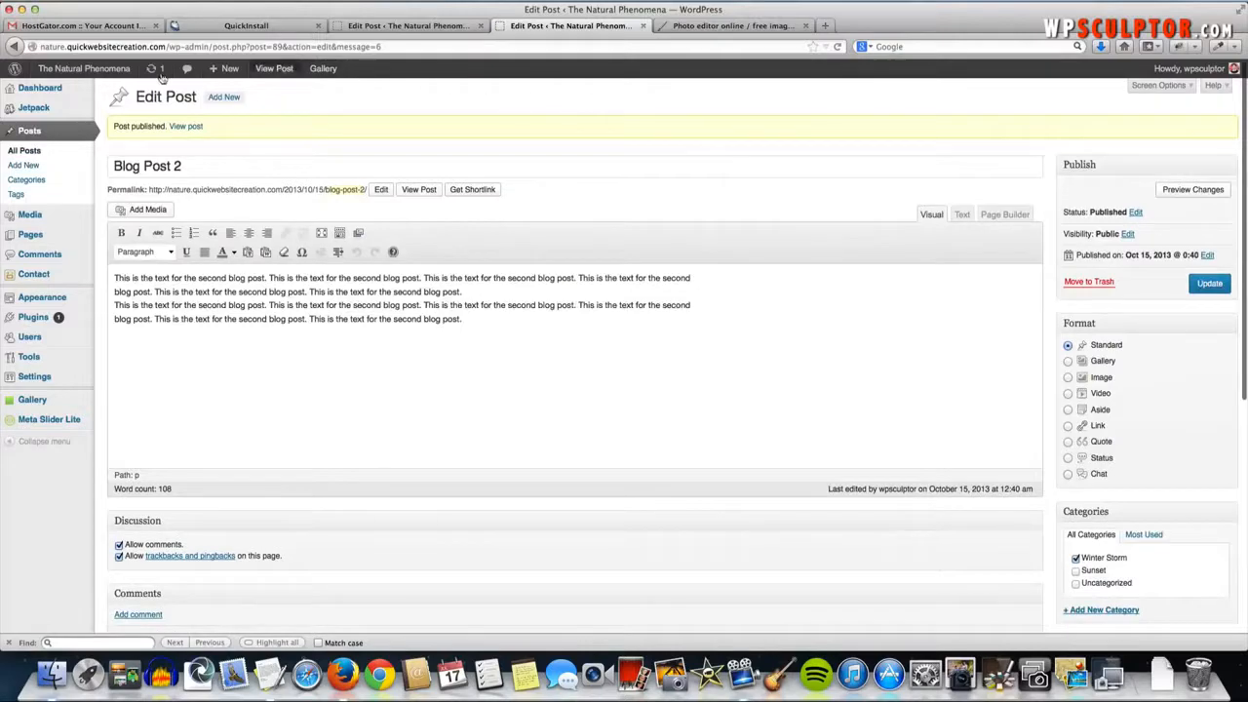
left_click(63, 70)
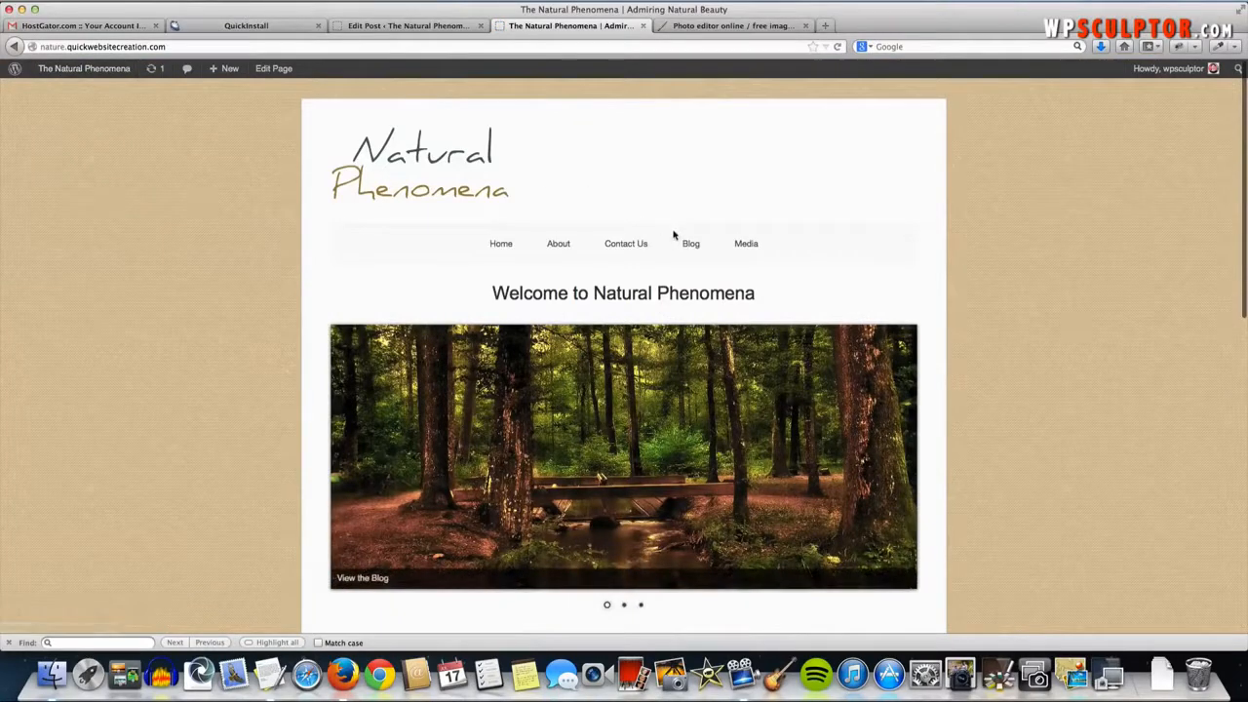
- Review the Blog page's snowy Blog Post 2 above sunset Blog Post 1, then open Blog Post 2
left_click(693, 246)
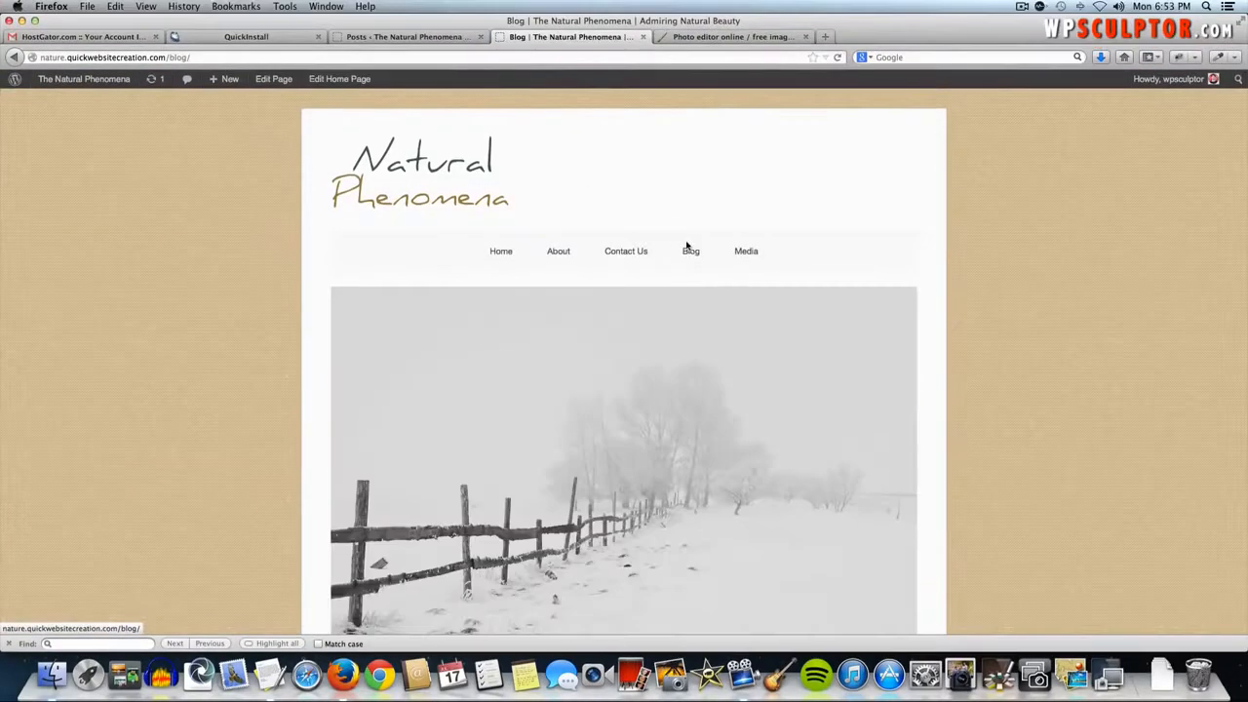
scroll(741, 371, "down", 3)
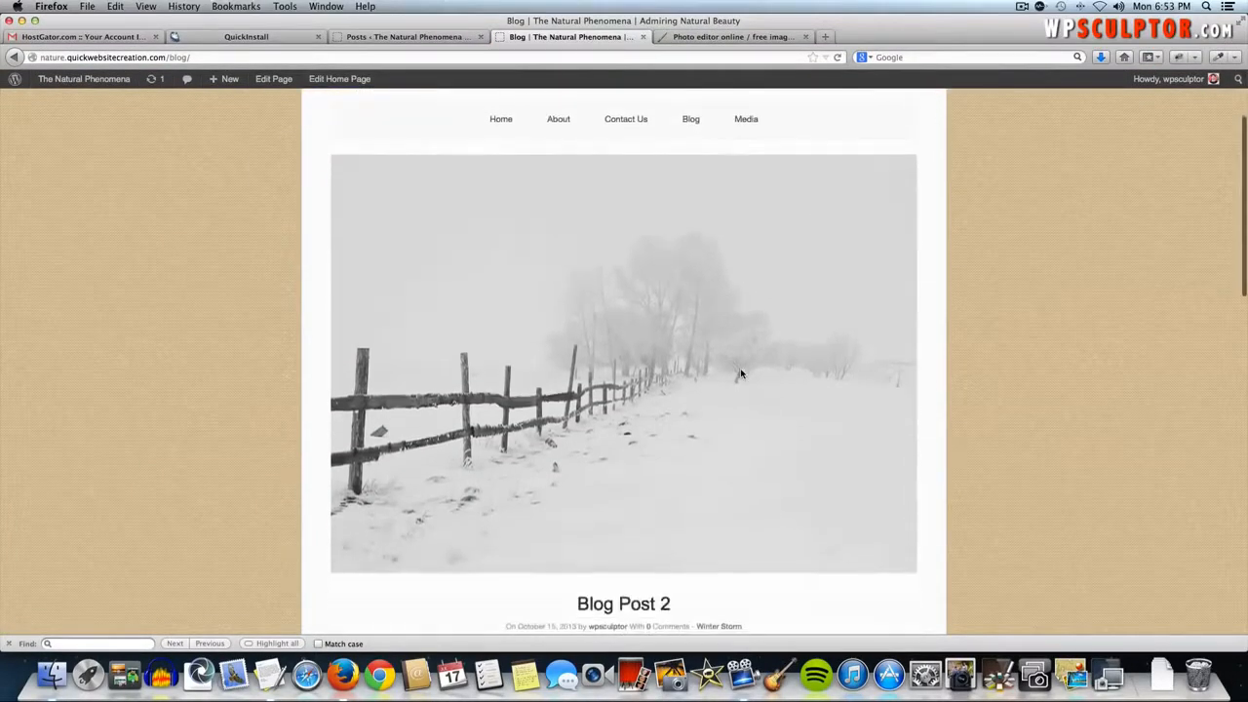
scroll(702, 575, "down", 2)
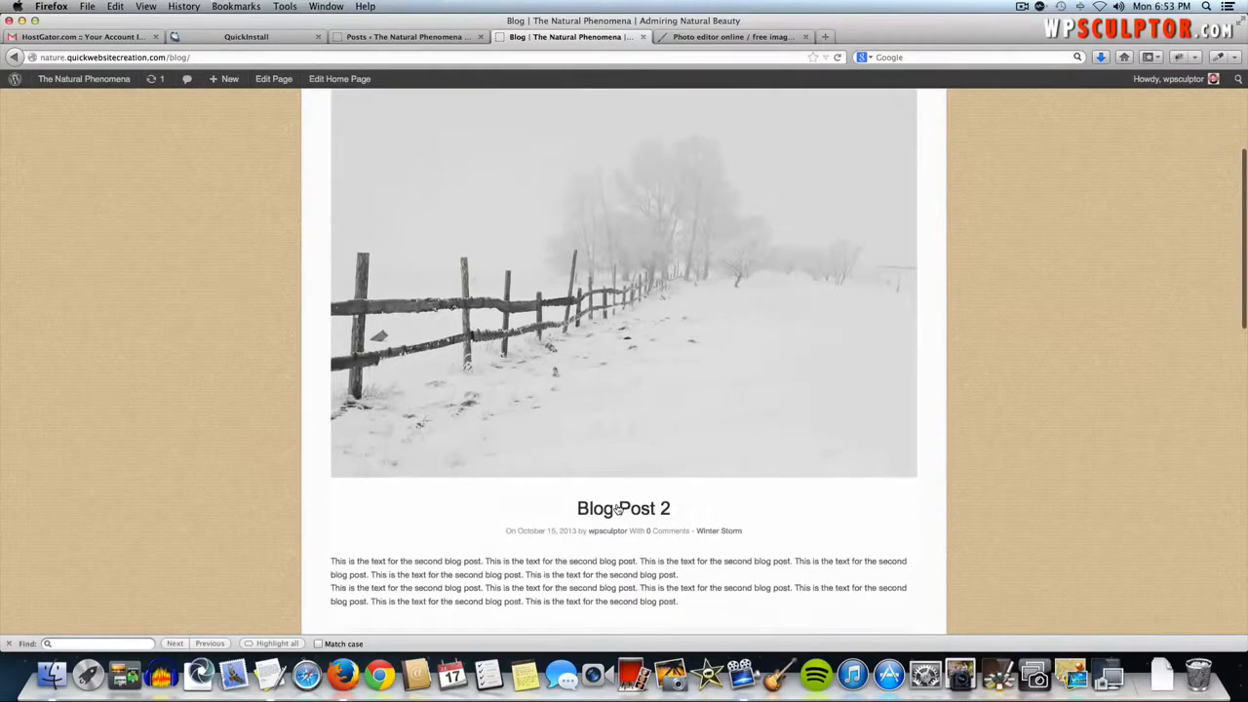
scroll(673, 615, "down", 1)
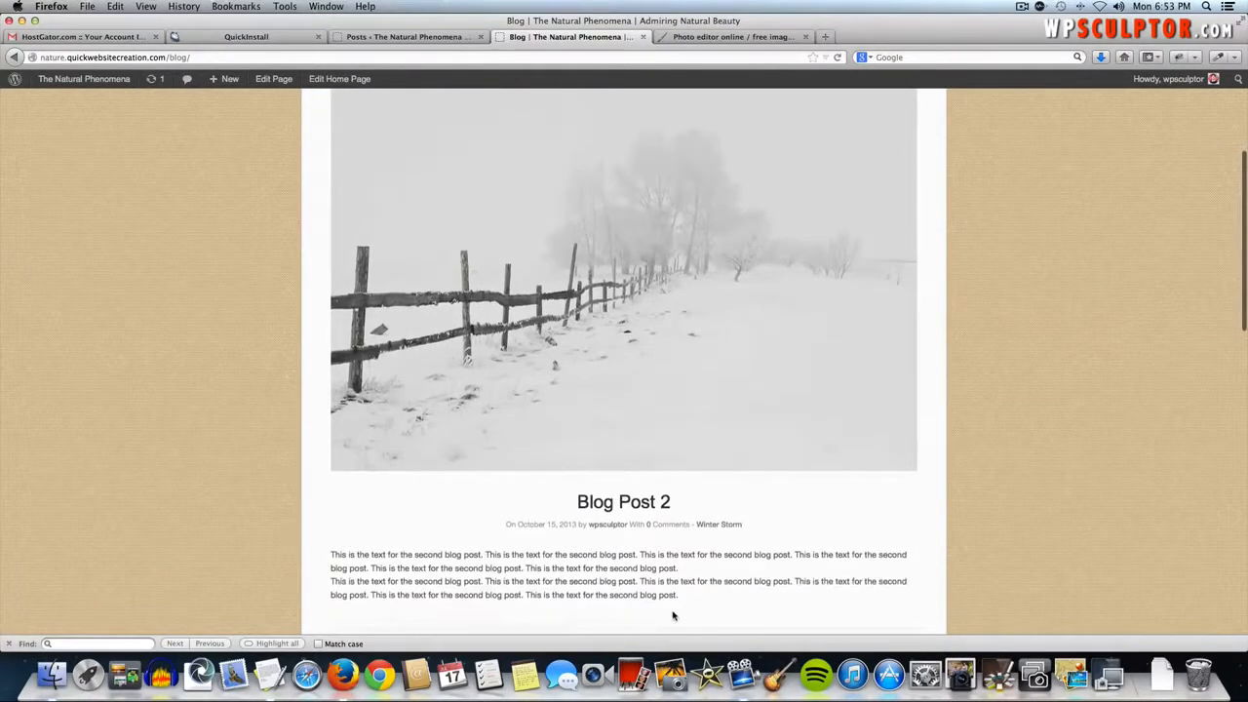
scroll(654, 563, "down", 15)
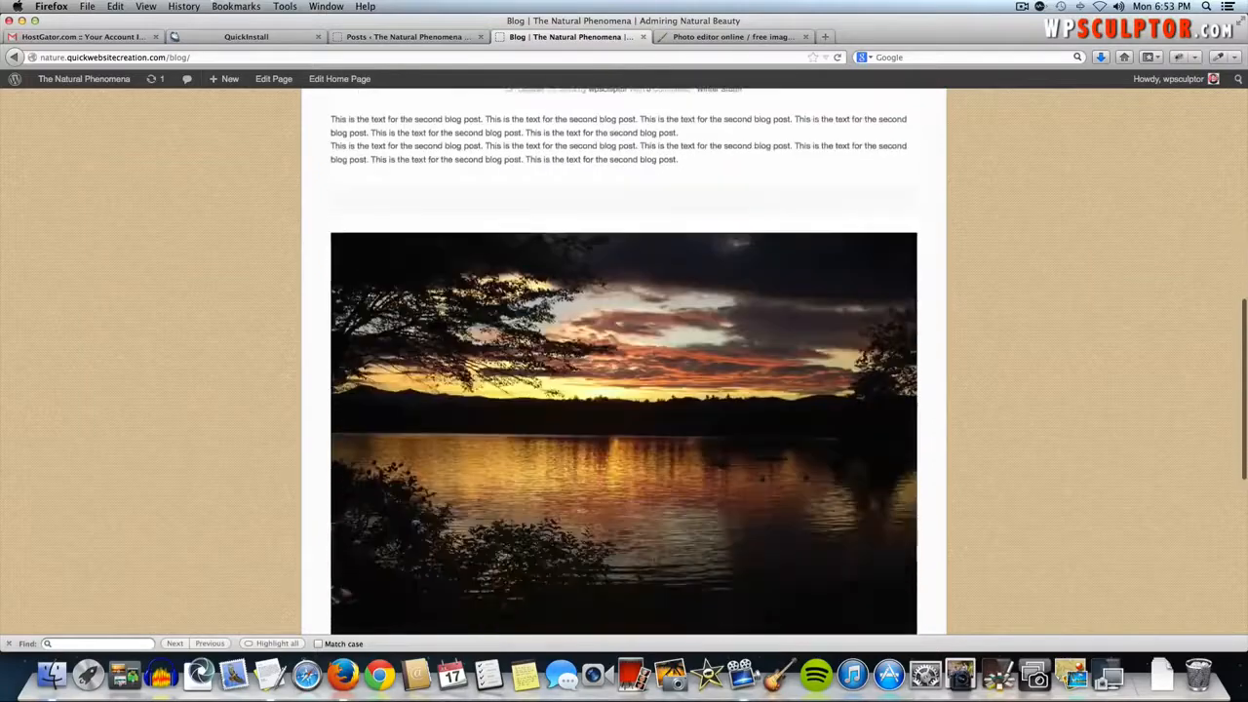
scroll(654, 563, "down", 3)
scroll(662, 536, "up", 5)
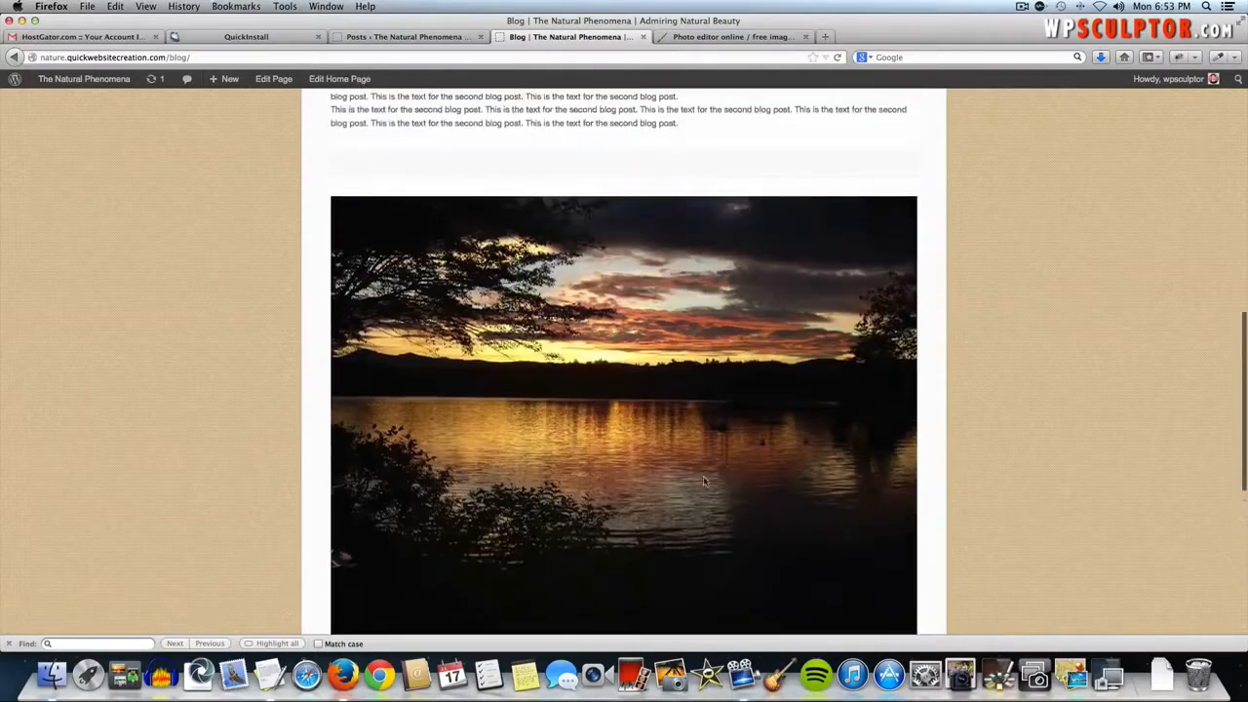
scroll(673, 514, "down", 8)
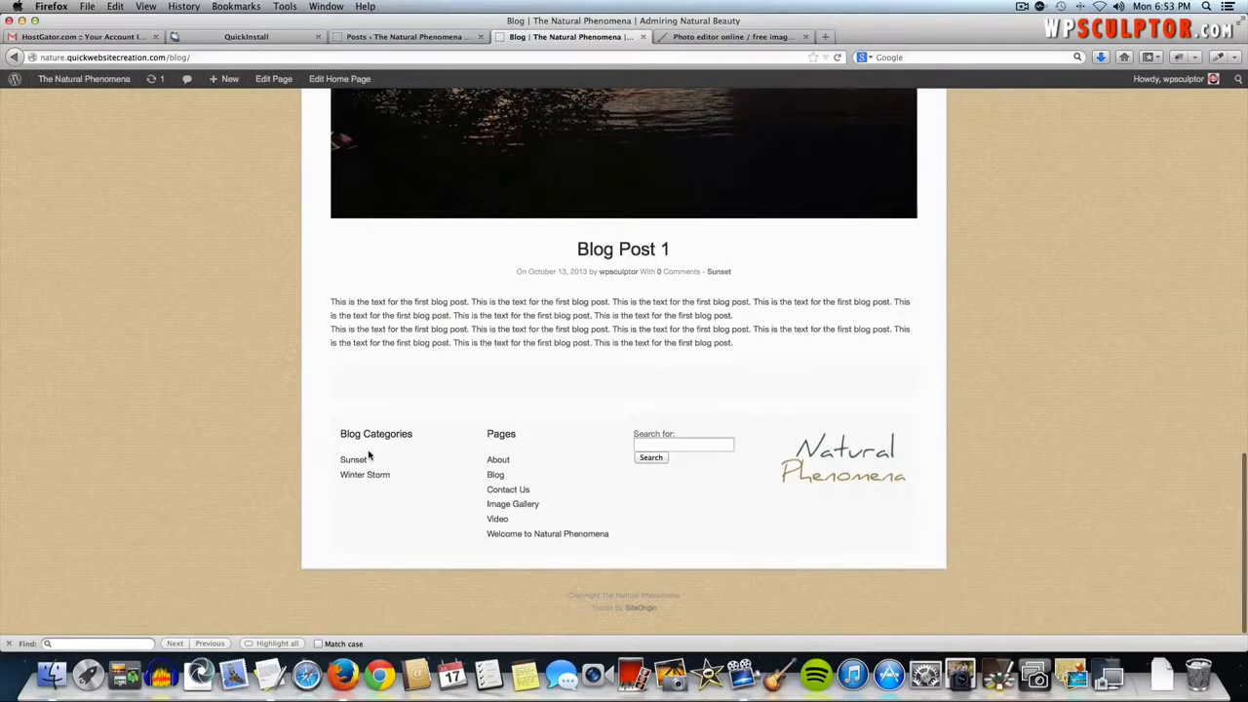
scroll(368, 455, "up", 10)
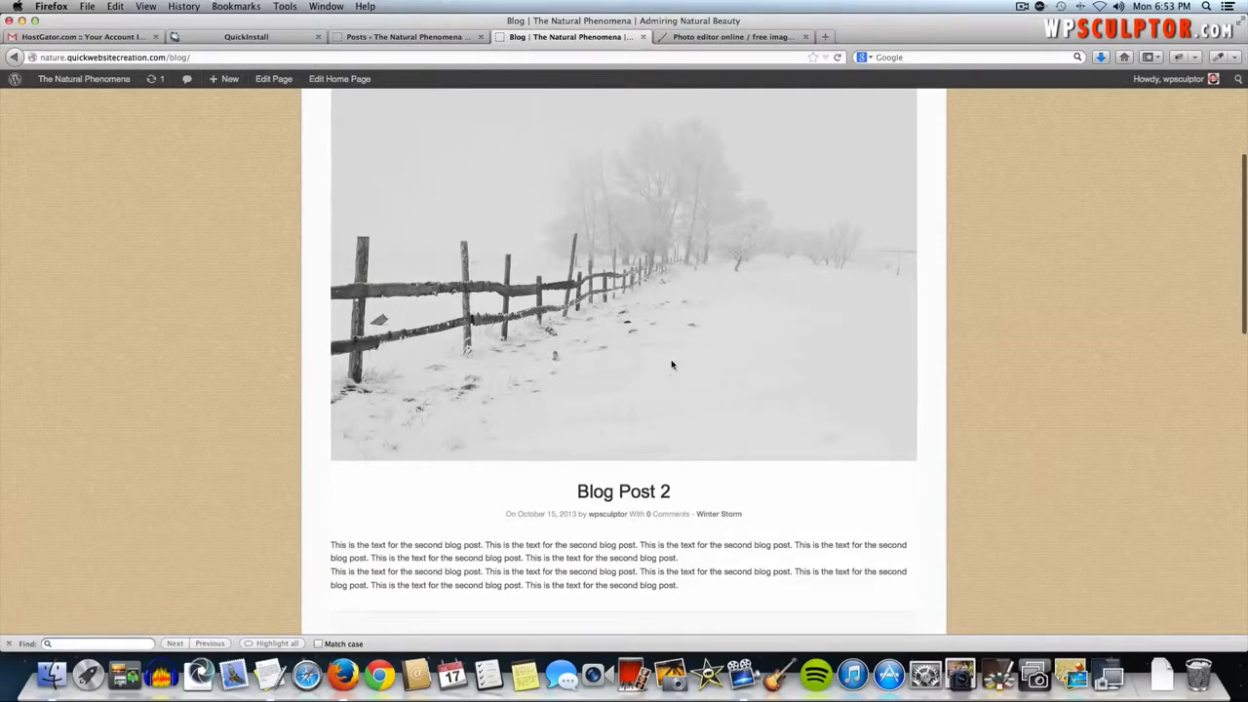
left_click(635, 496)
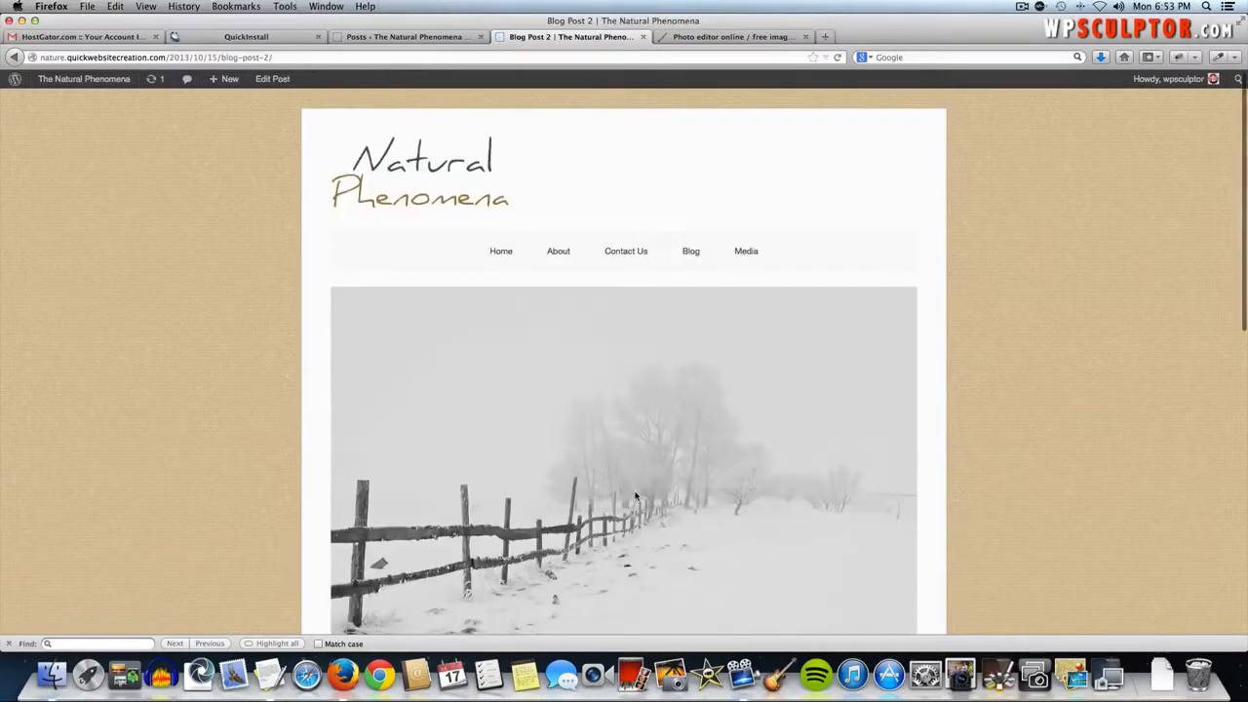
- Log out from the Blog Post 2 page to reveal the public Leave a Reply form
scroll(635, 495, "down", 5)
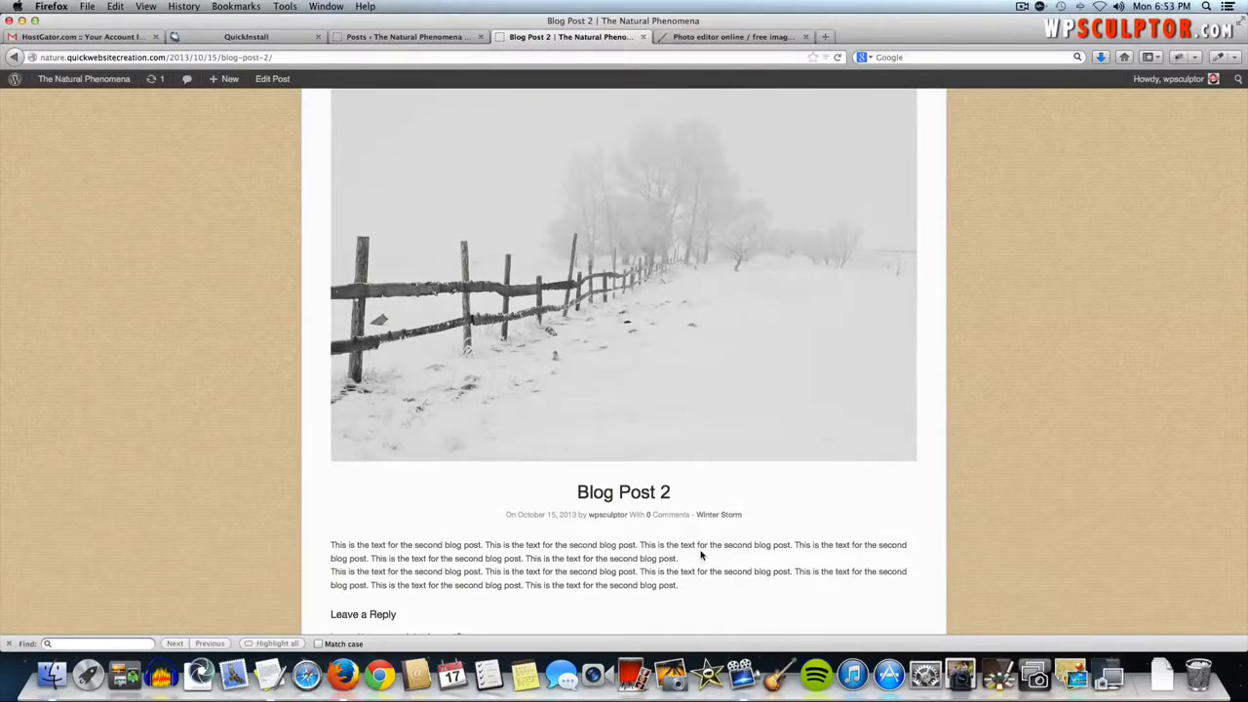
scroll(700, 555, "down", 2)
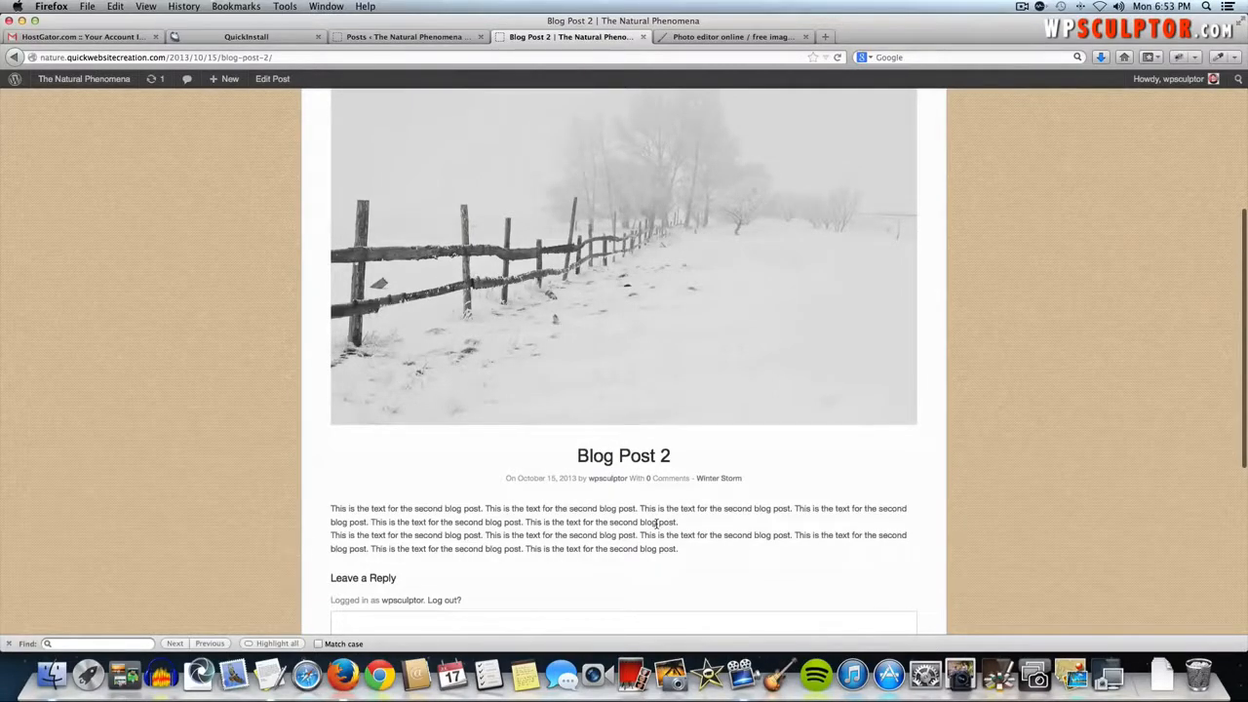
scroll(657, 524, "down", 2)
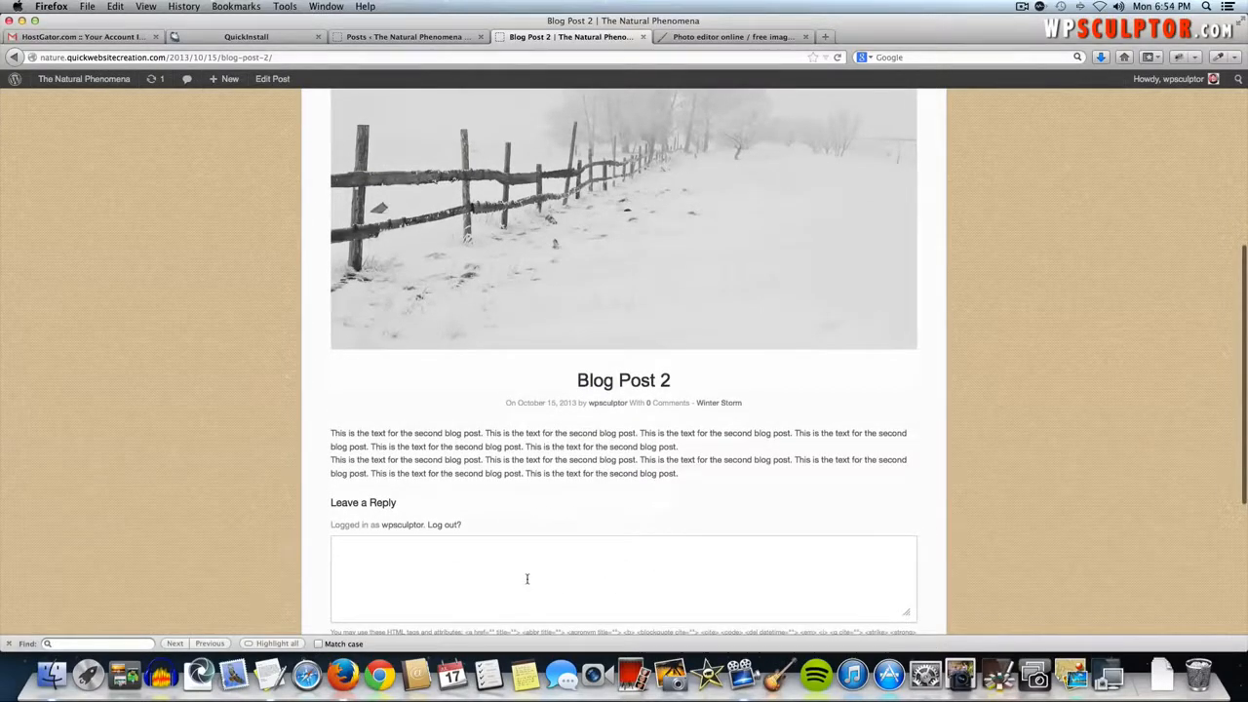
scroll(418, 516, "down", 2)
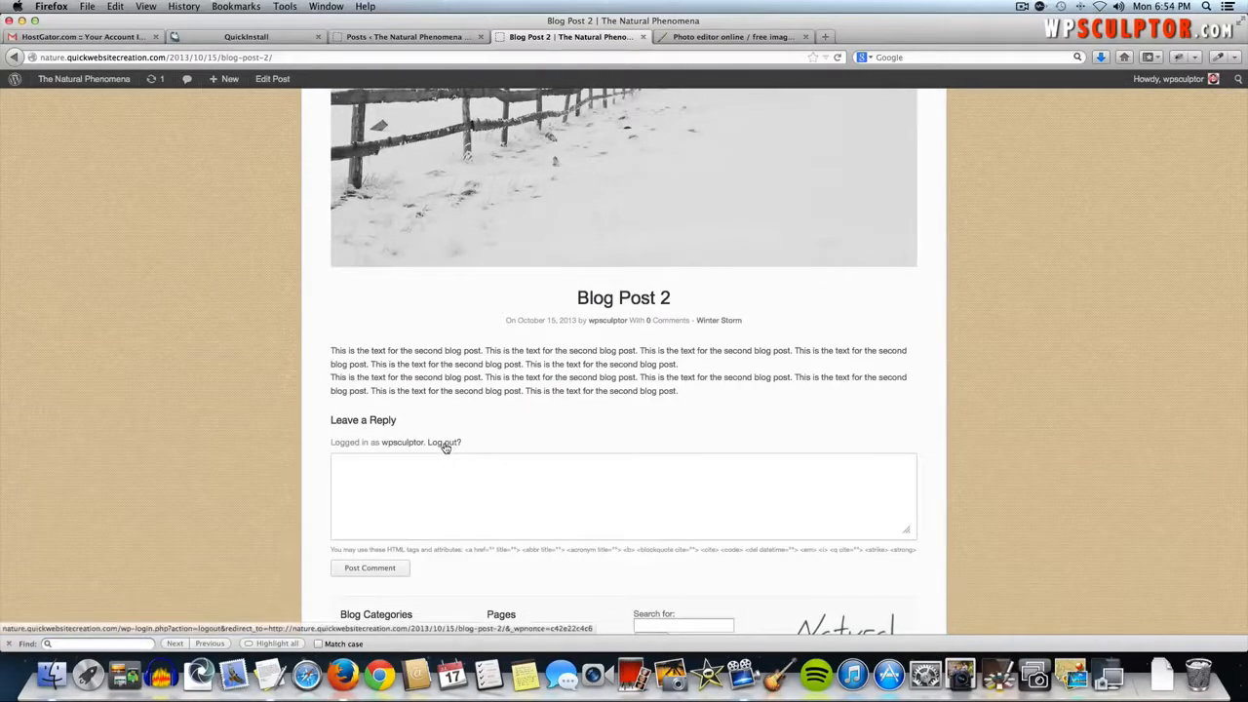
left_click(446, 447)
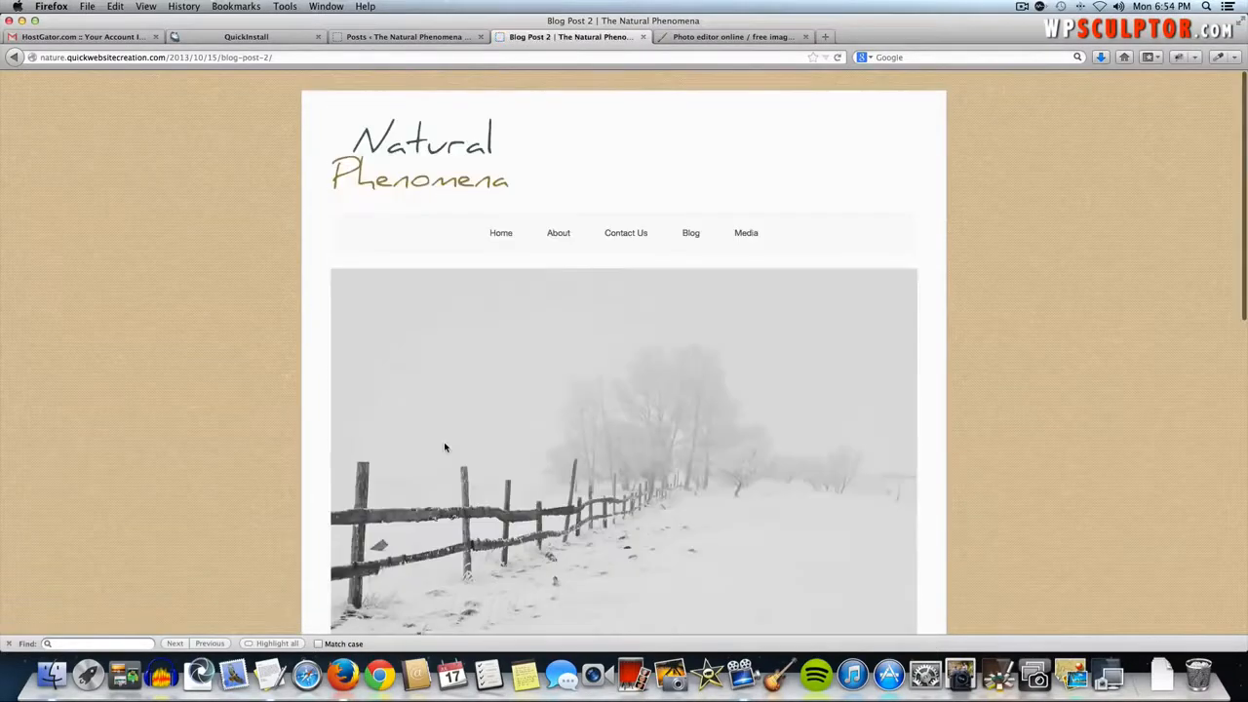
scroll(608, 501, "down", 5)
scroll(608, 501, "down", 5)
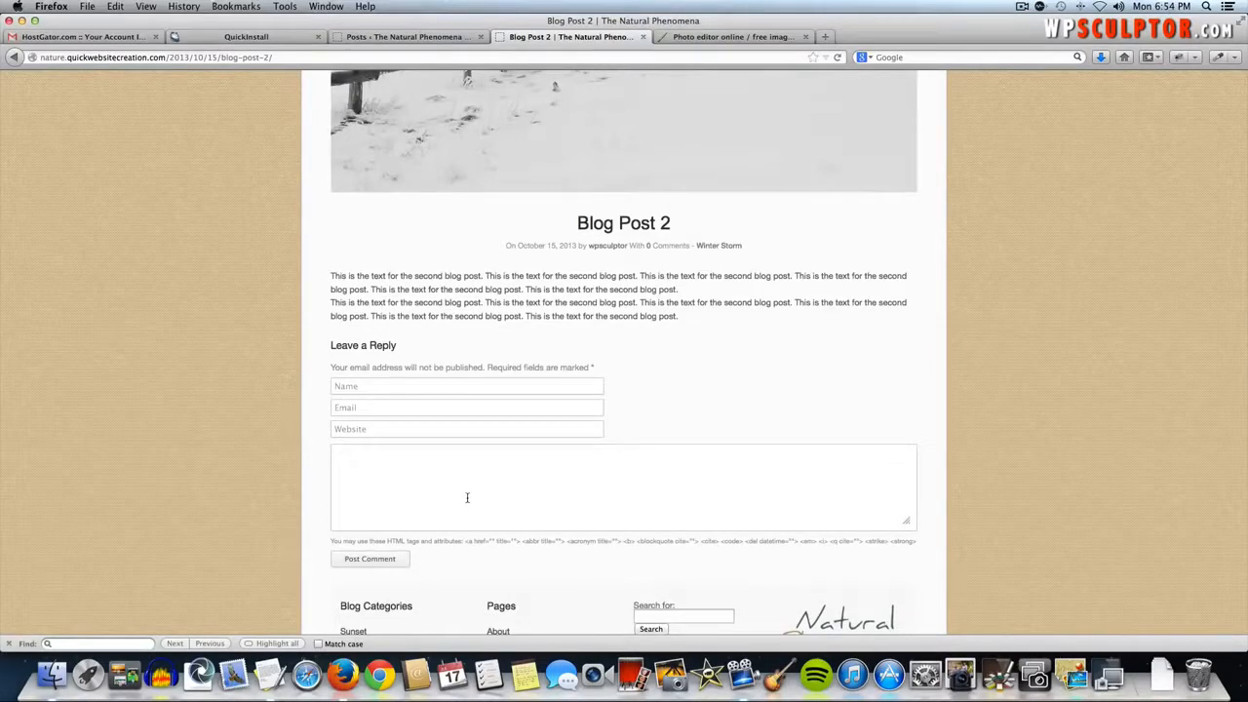
scroll(467, 497, "up", 10)
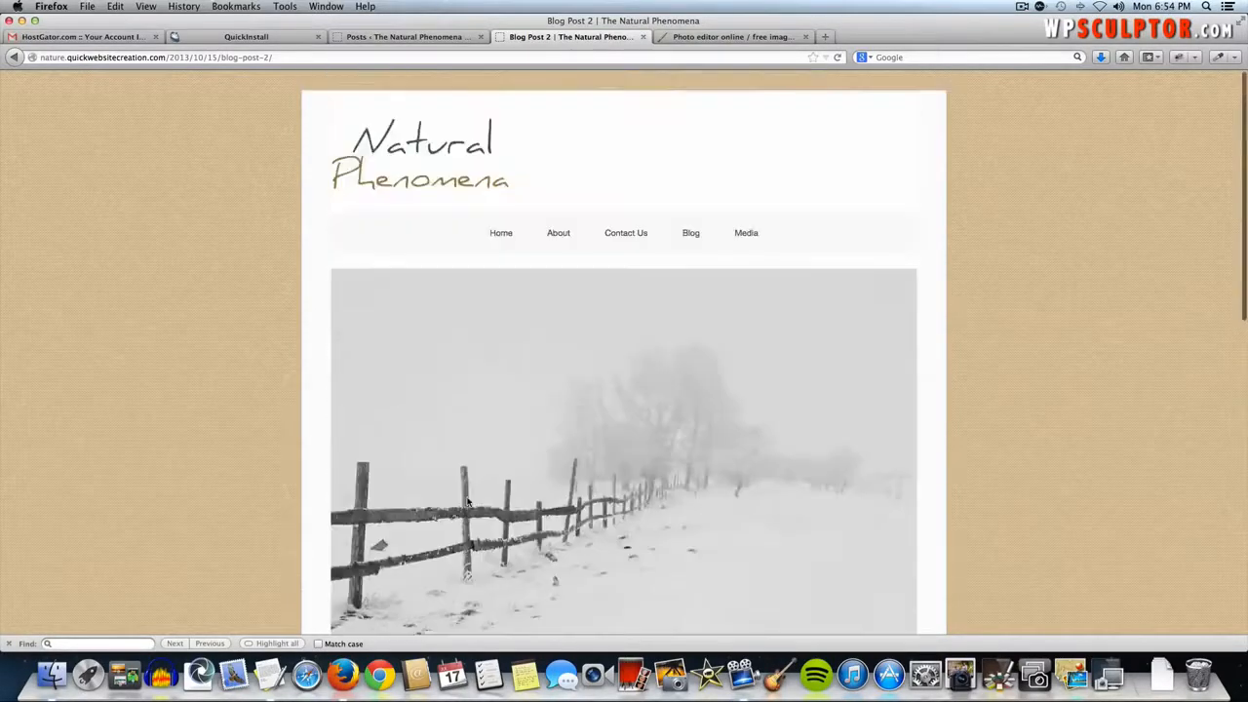
left_click(277, 56)
- Go to the site's wp-admin path and log back in with the admin username and password
left_click_drag(277, 57, 169, 56)
type("wp-admin")
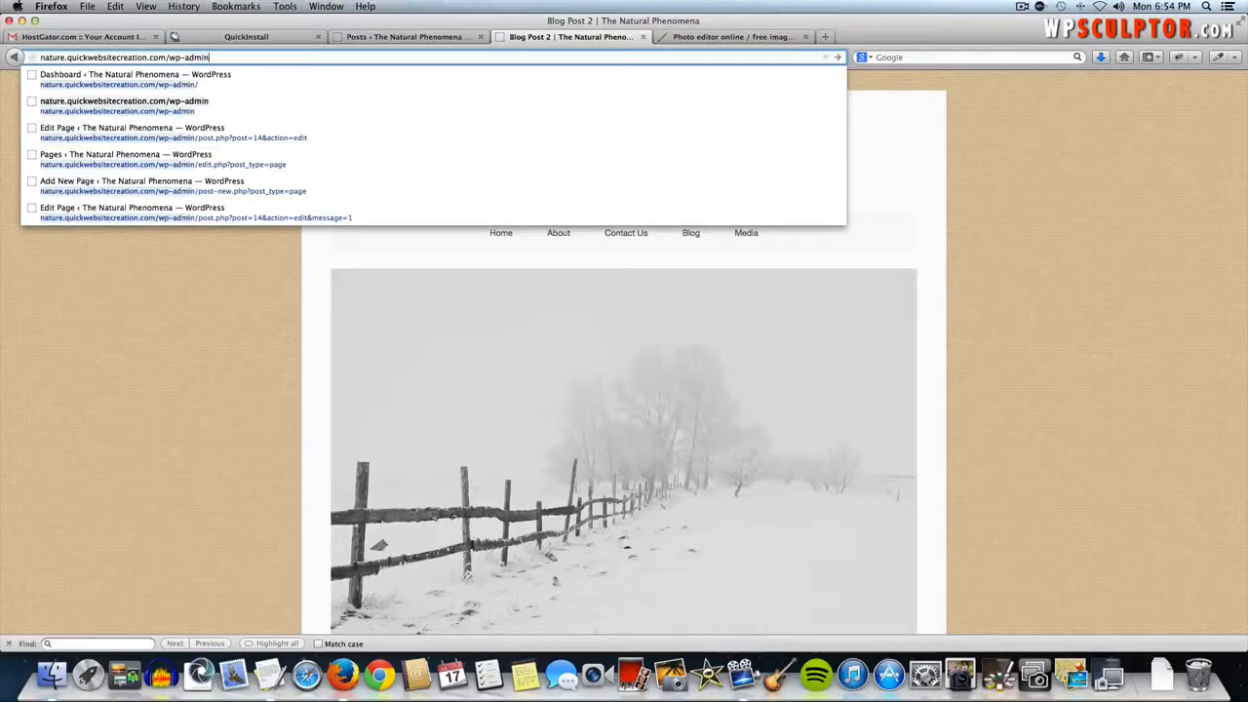
key("Return")
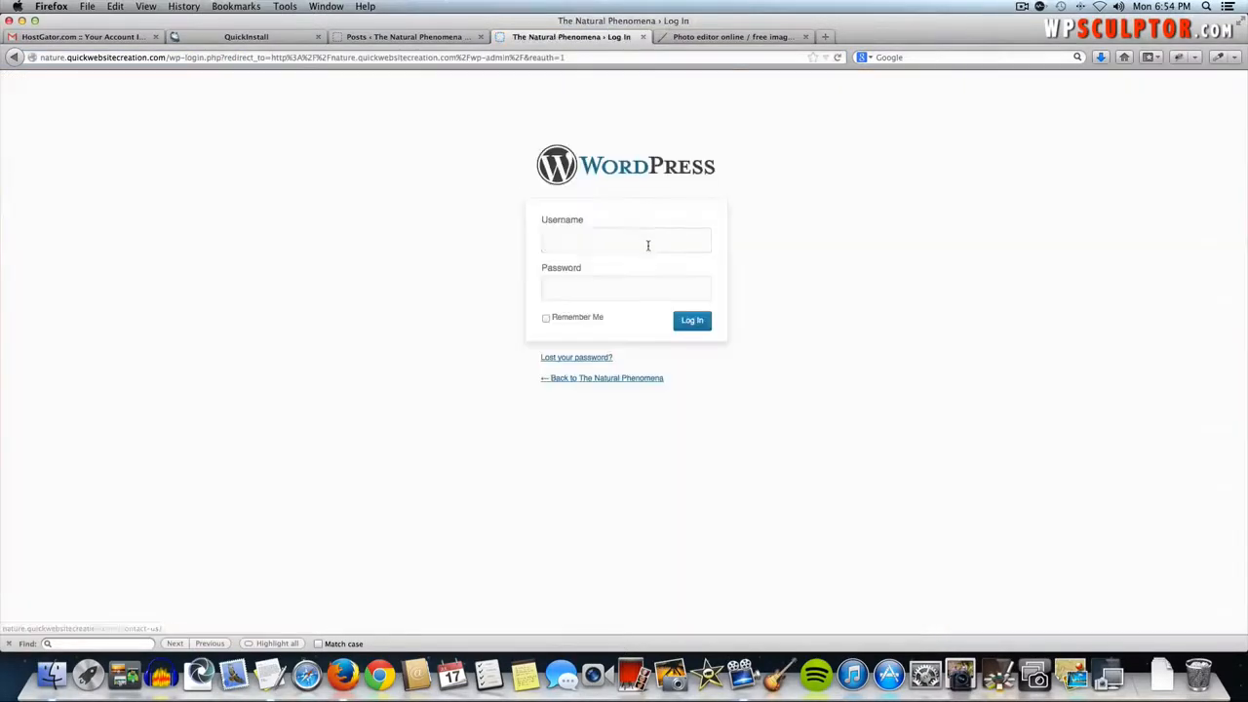
type("Wpsculp")
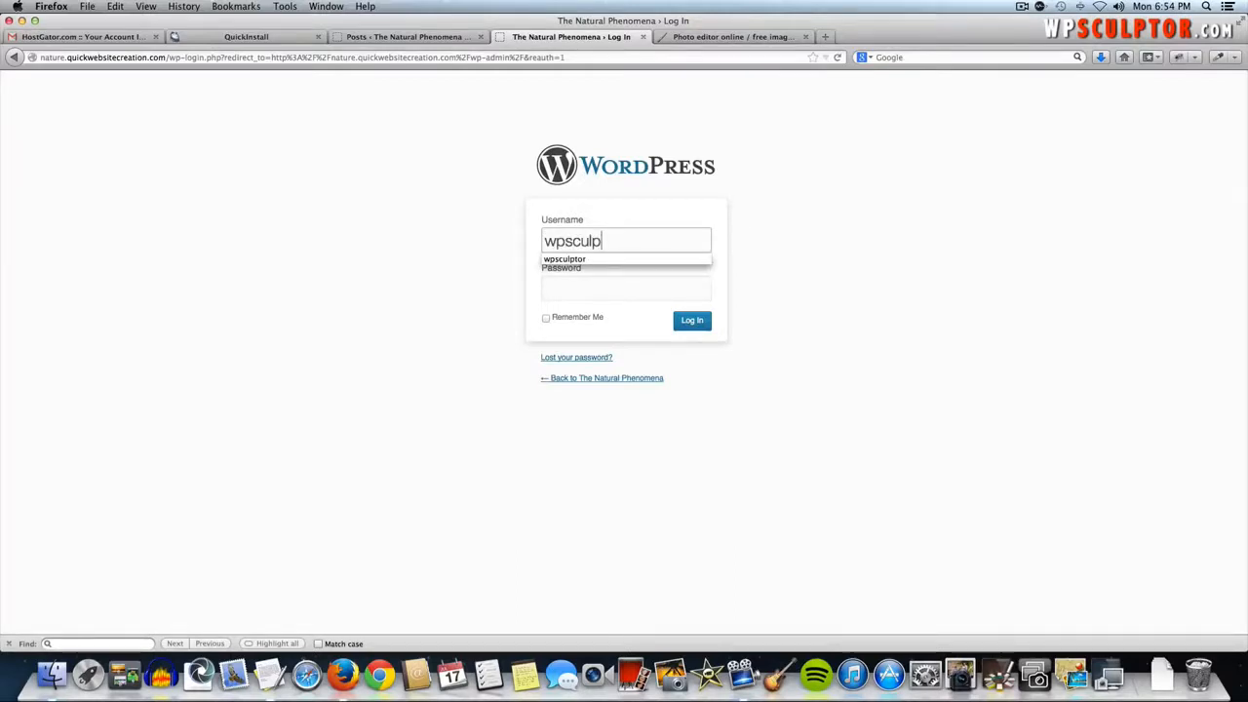
type("tor")
key("Tab")
type("******")
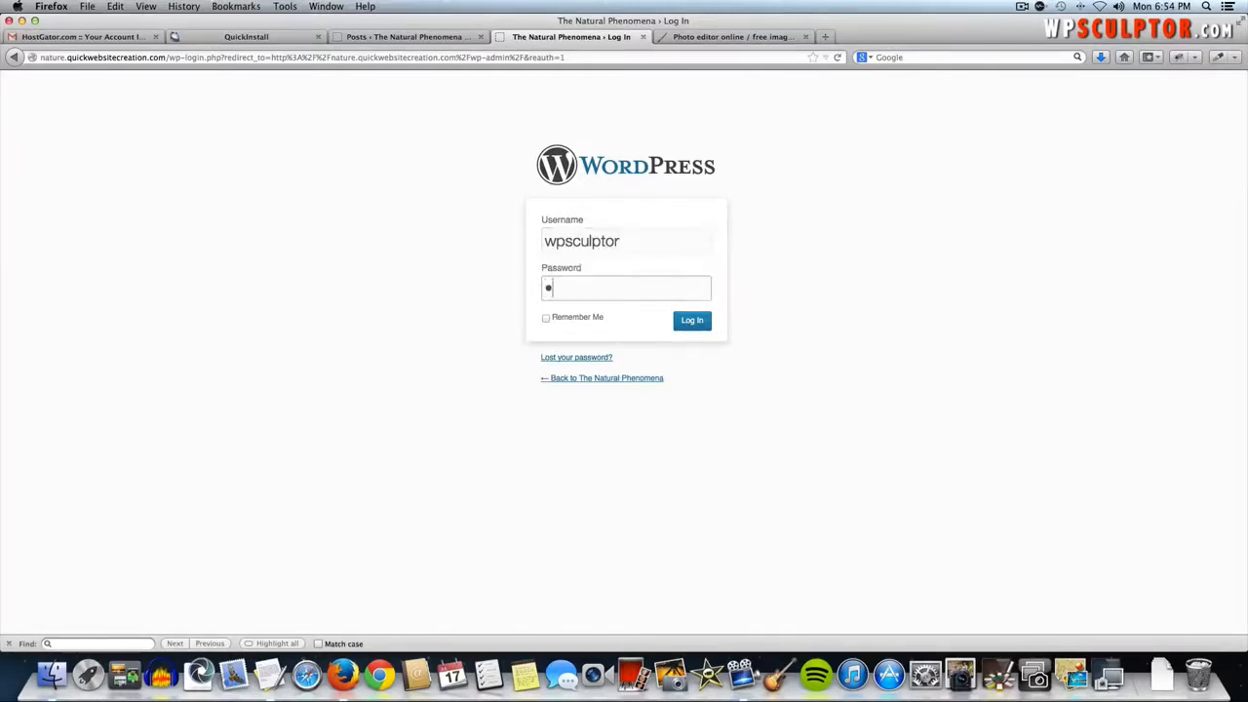
type("***")
key("Return")
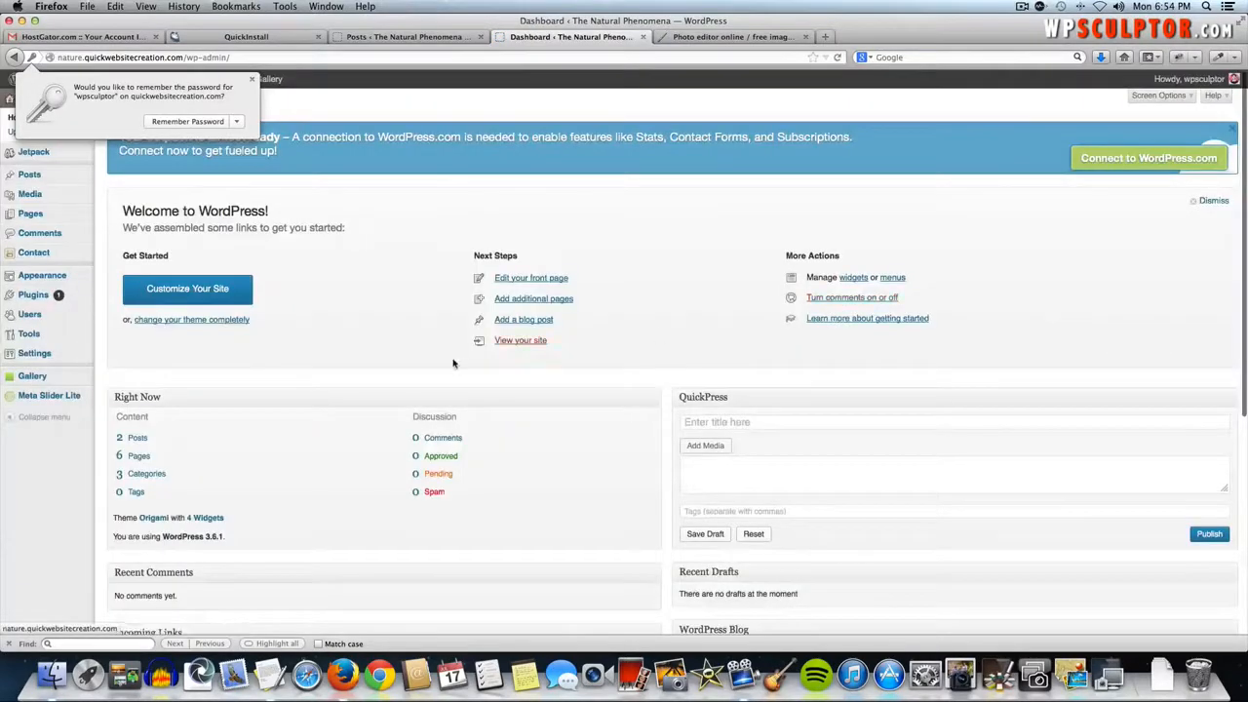
- Review the Settings > Discussion comment options, then go to the Comments admin page
mouse_move(49, 355)
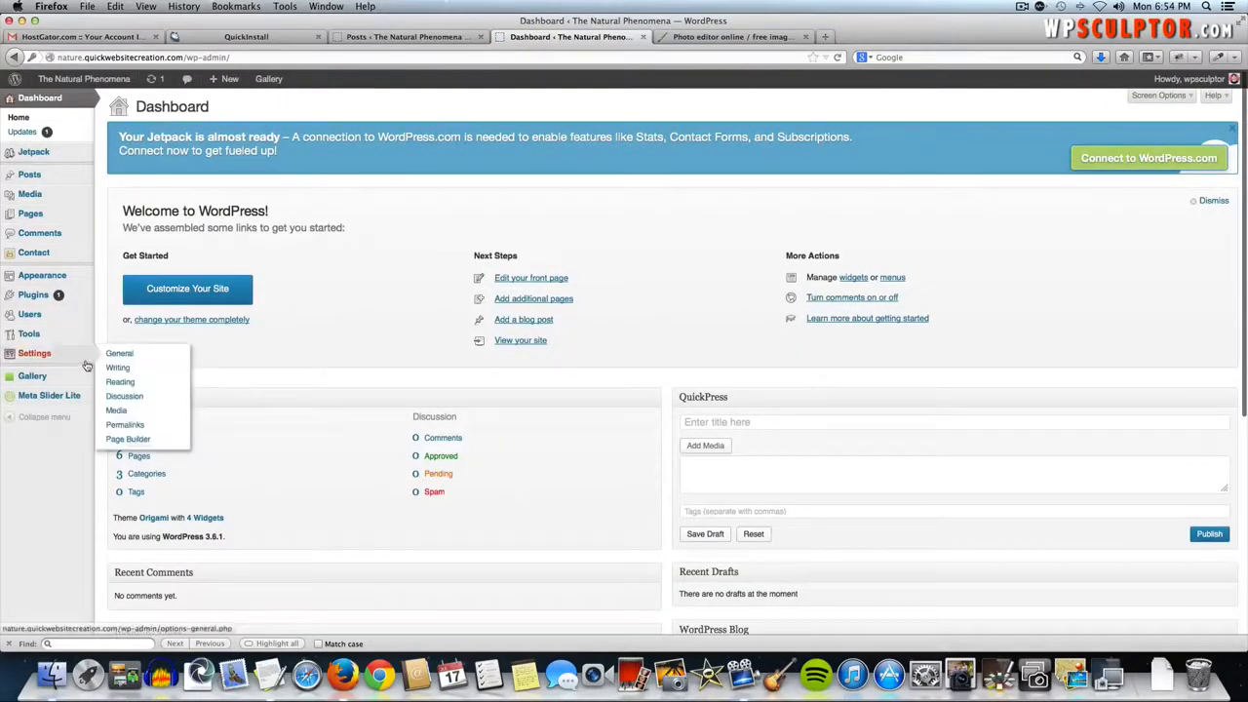
left_click(142, 396)
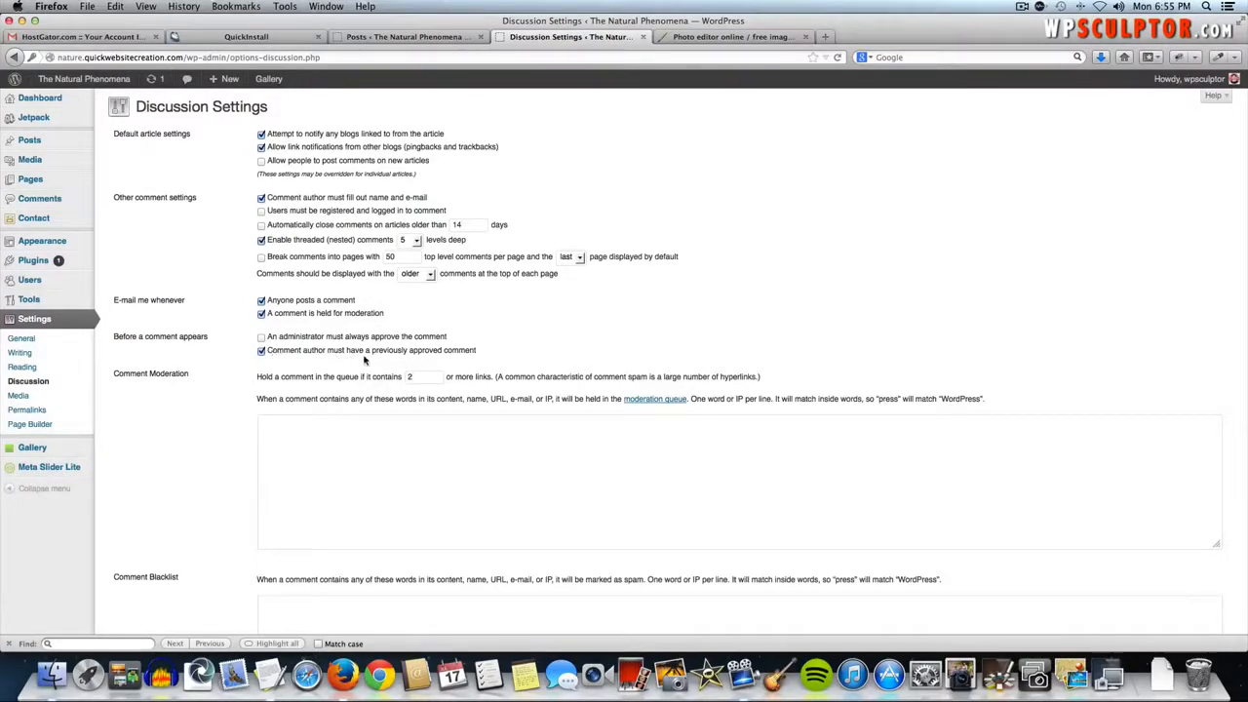
left_click(38, 208)
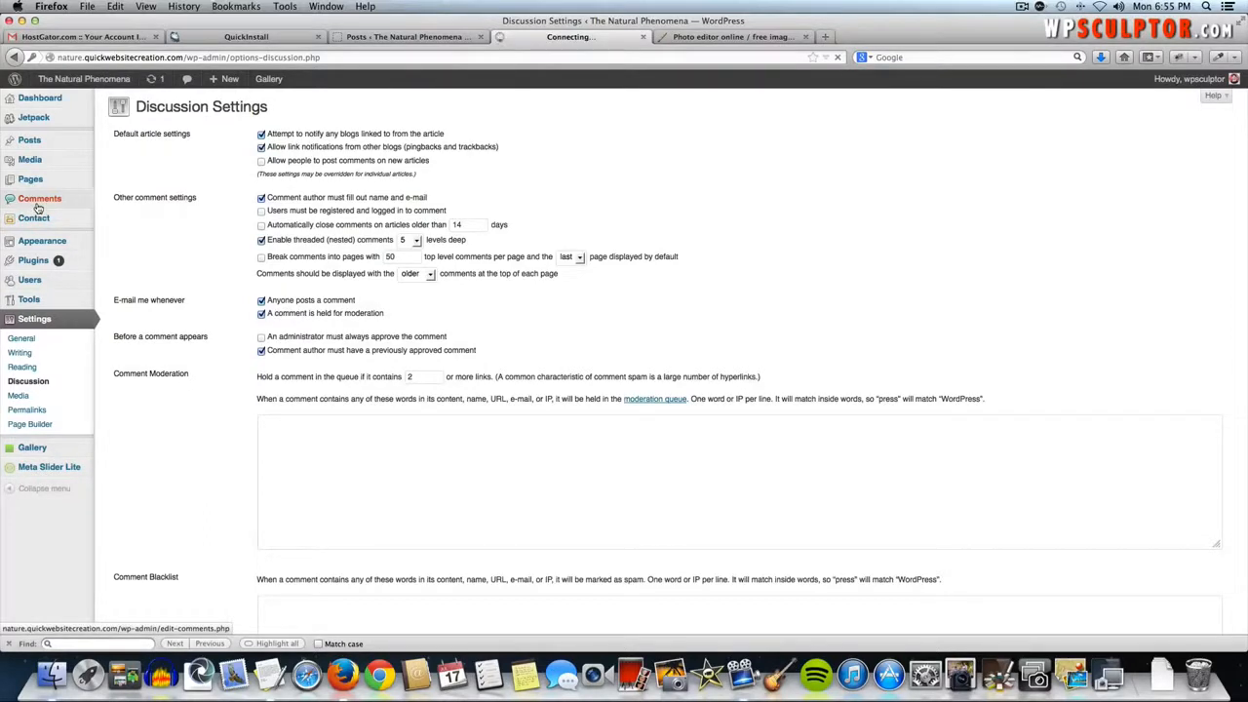